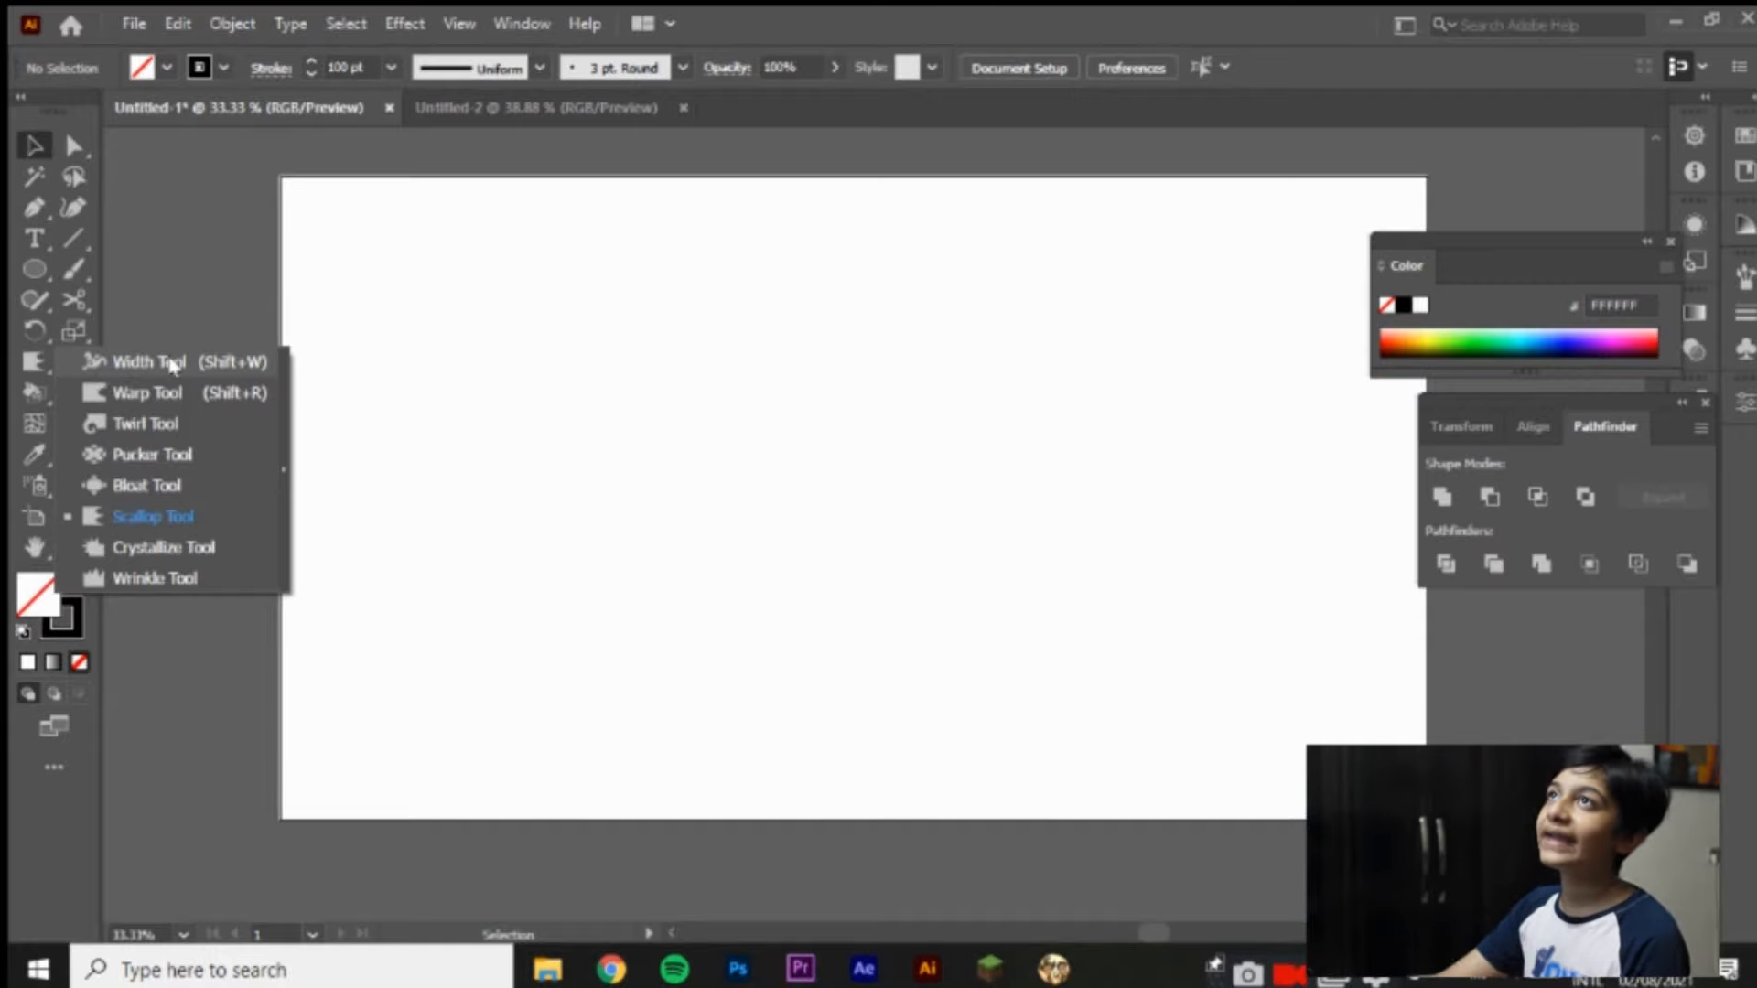
Step: Draw a five-pointed star in the upper part of the artboard and set its stroke weight to 2 pt
{"action": "left_click", "coordinate": [172, 364]}
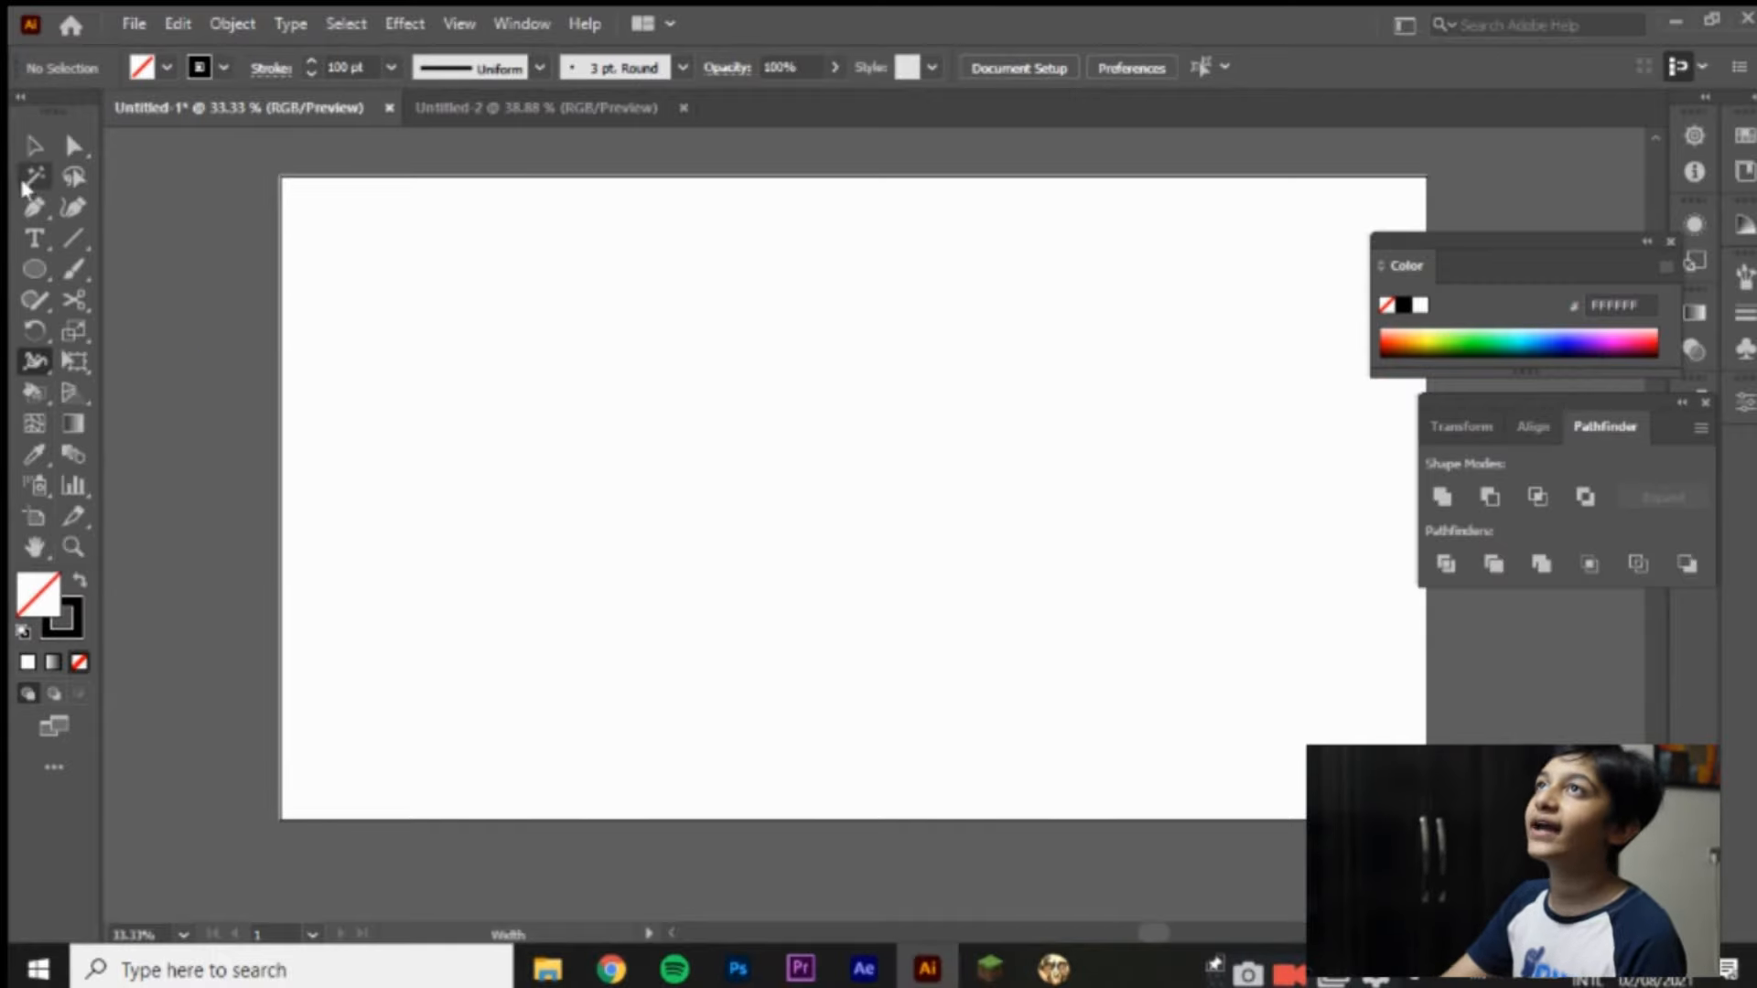
{"action": "left_click", "coordinate": [28, 276]}
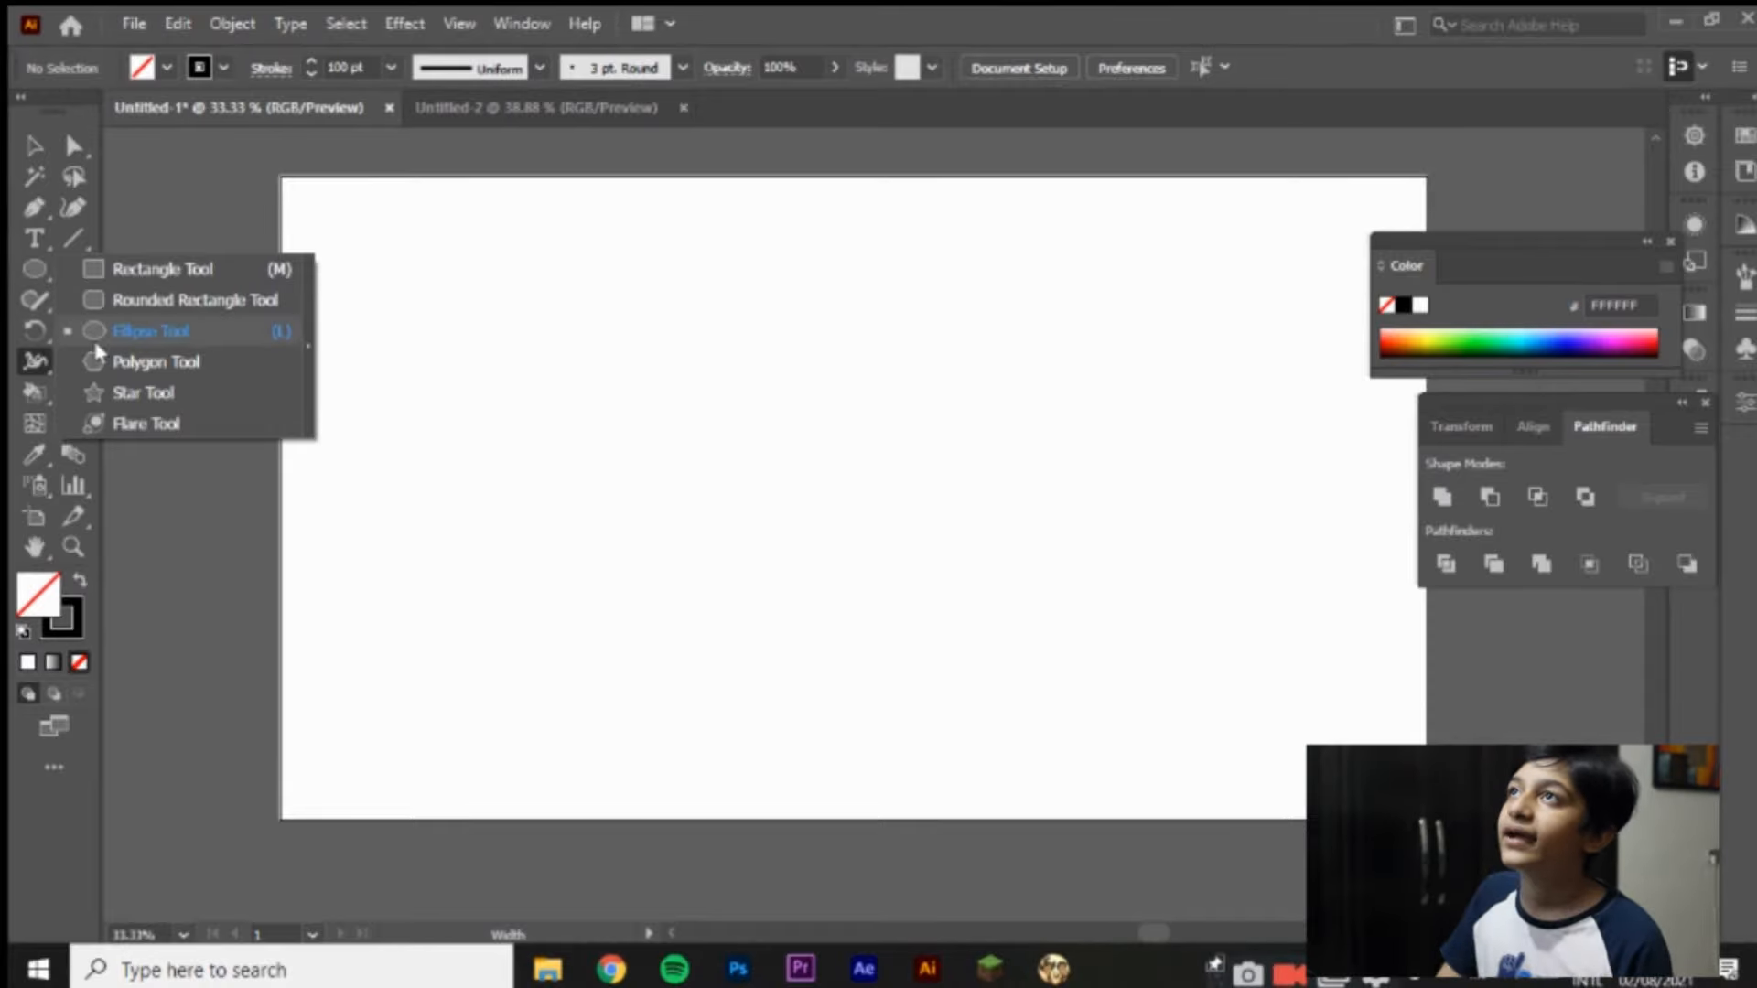
{"action": "left_click", "coordinate": [145, 395]}
{"action": "left_click_drag", "start_coordinate": [674, 396], "coordinate": [759, 453]}
{"action": "left_click", "coordinate": [391, 67]}
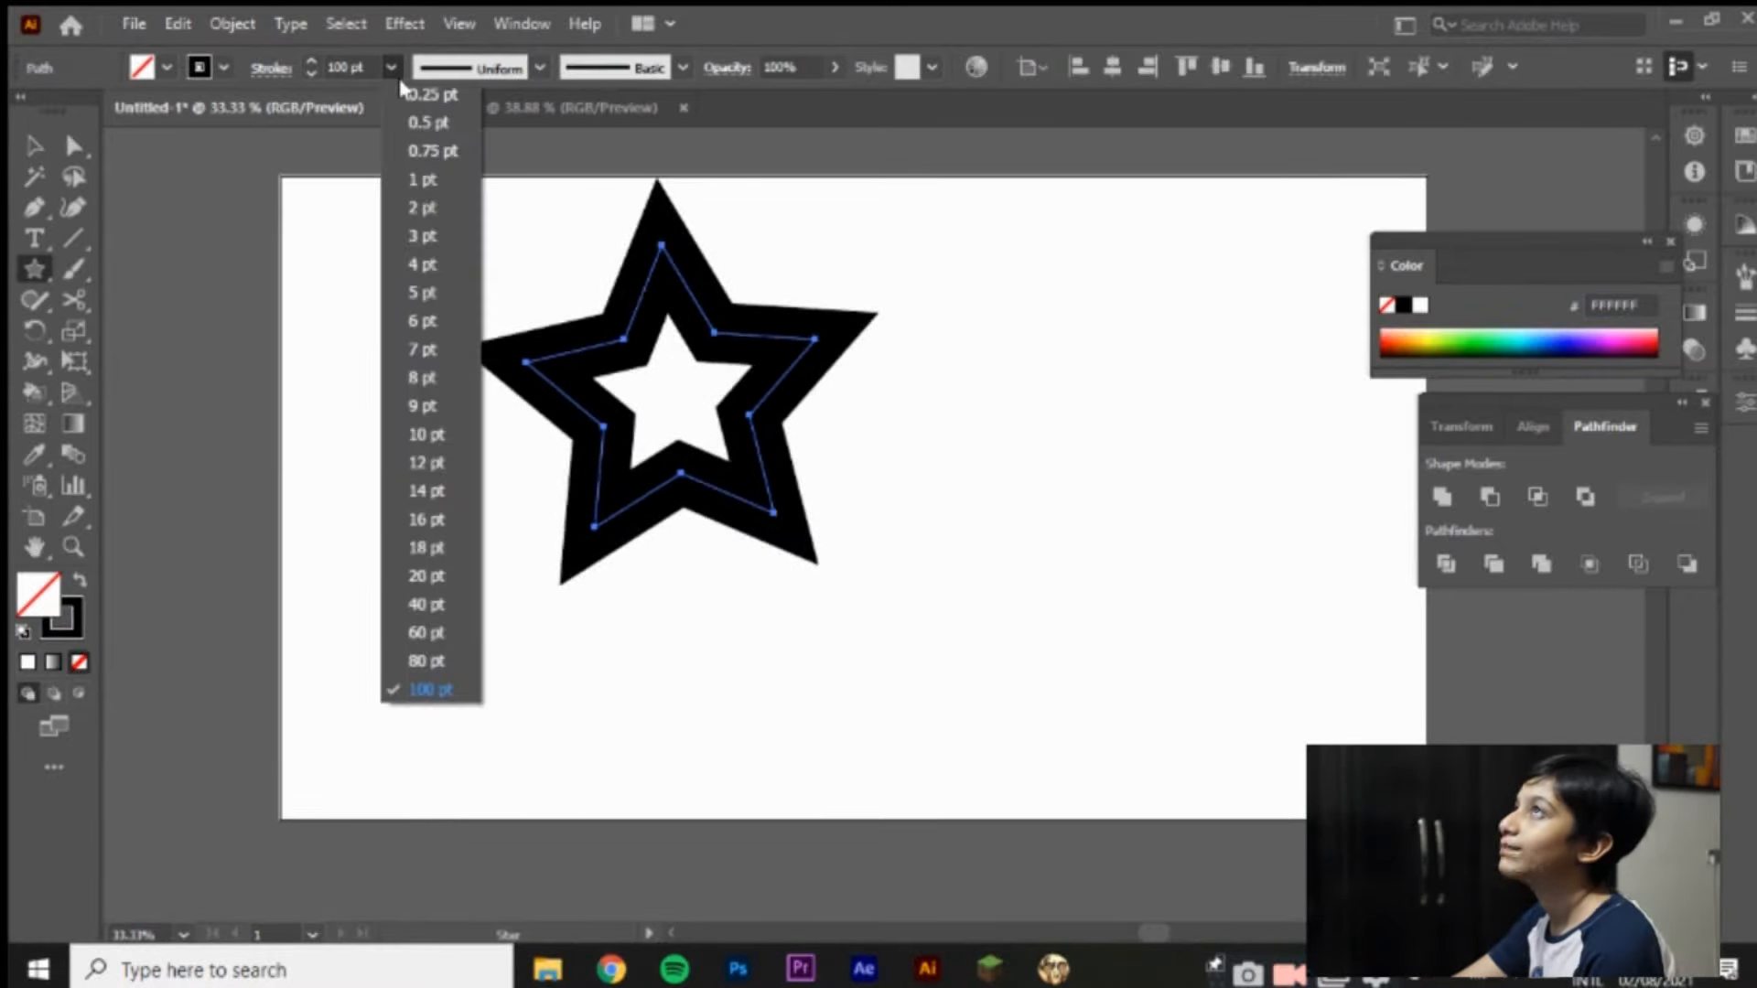
{"action": "left_click", "coordinate": [454, 202]}
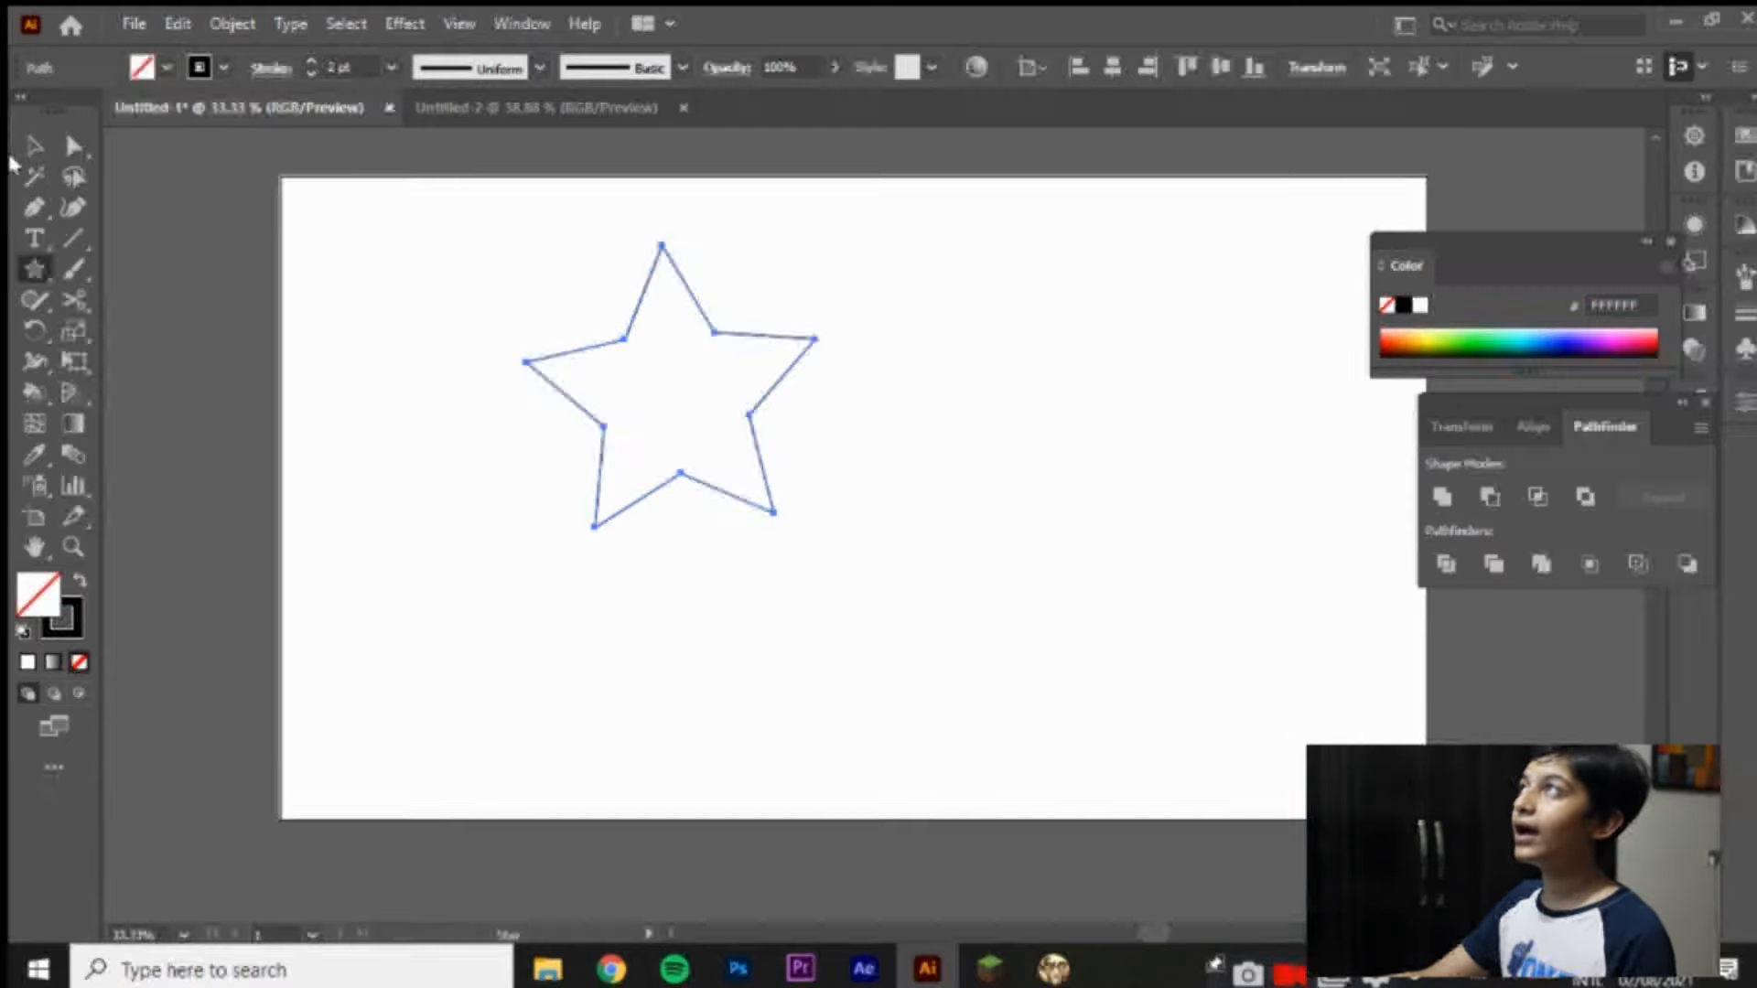
Step: Try rounding the corner at the star's top point to 20 px, and reduce it back to a sharp corner
{"action": "left_click", "coordinate": [36, 366]}
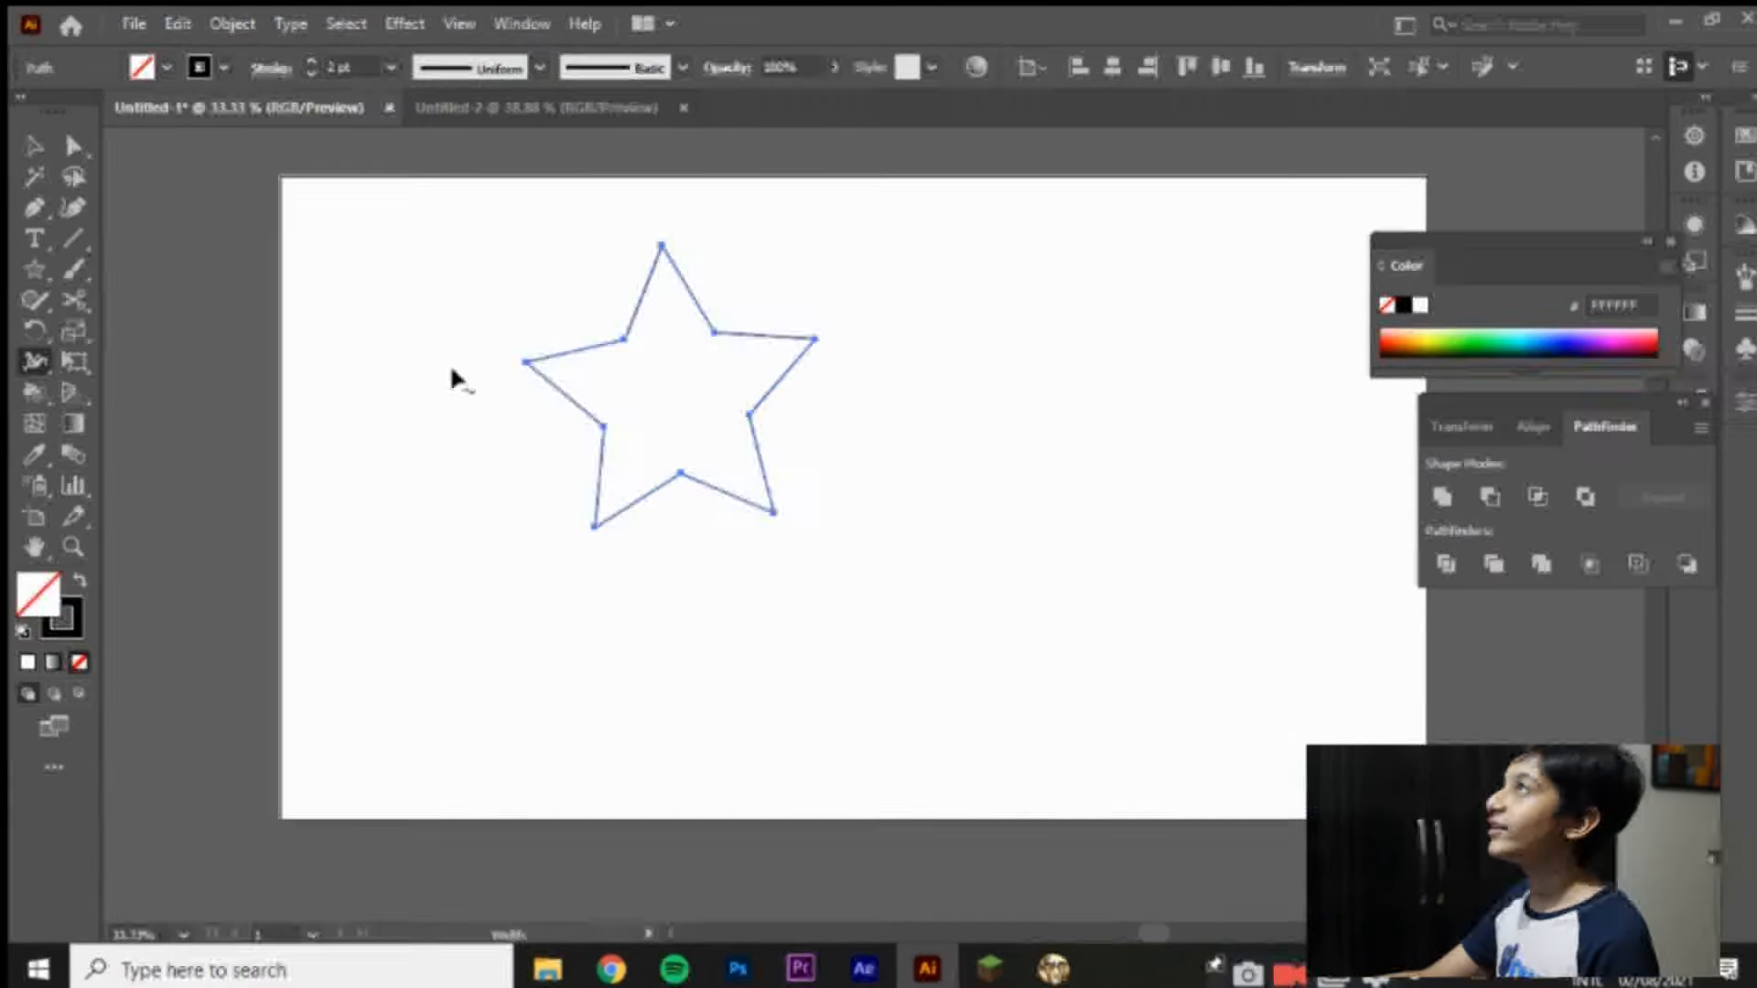
{"action": "mouse_move", "coordinate": [666, 247]}
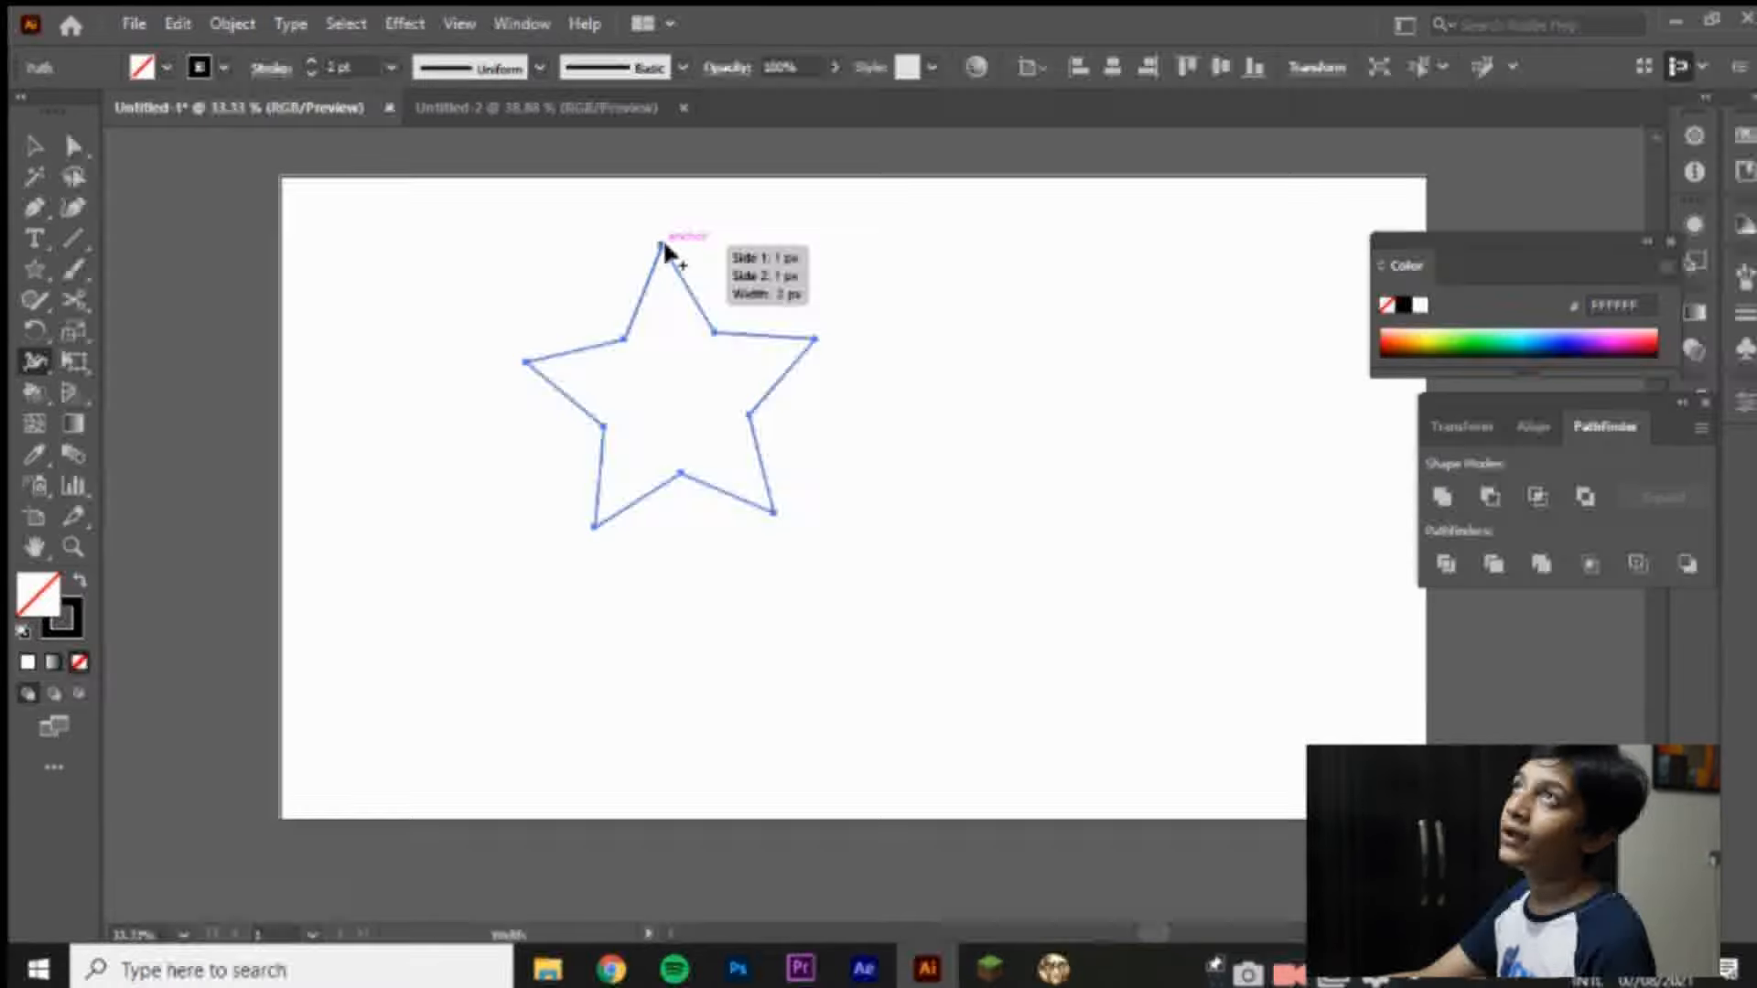
{"action": "key", "text": "a"}
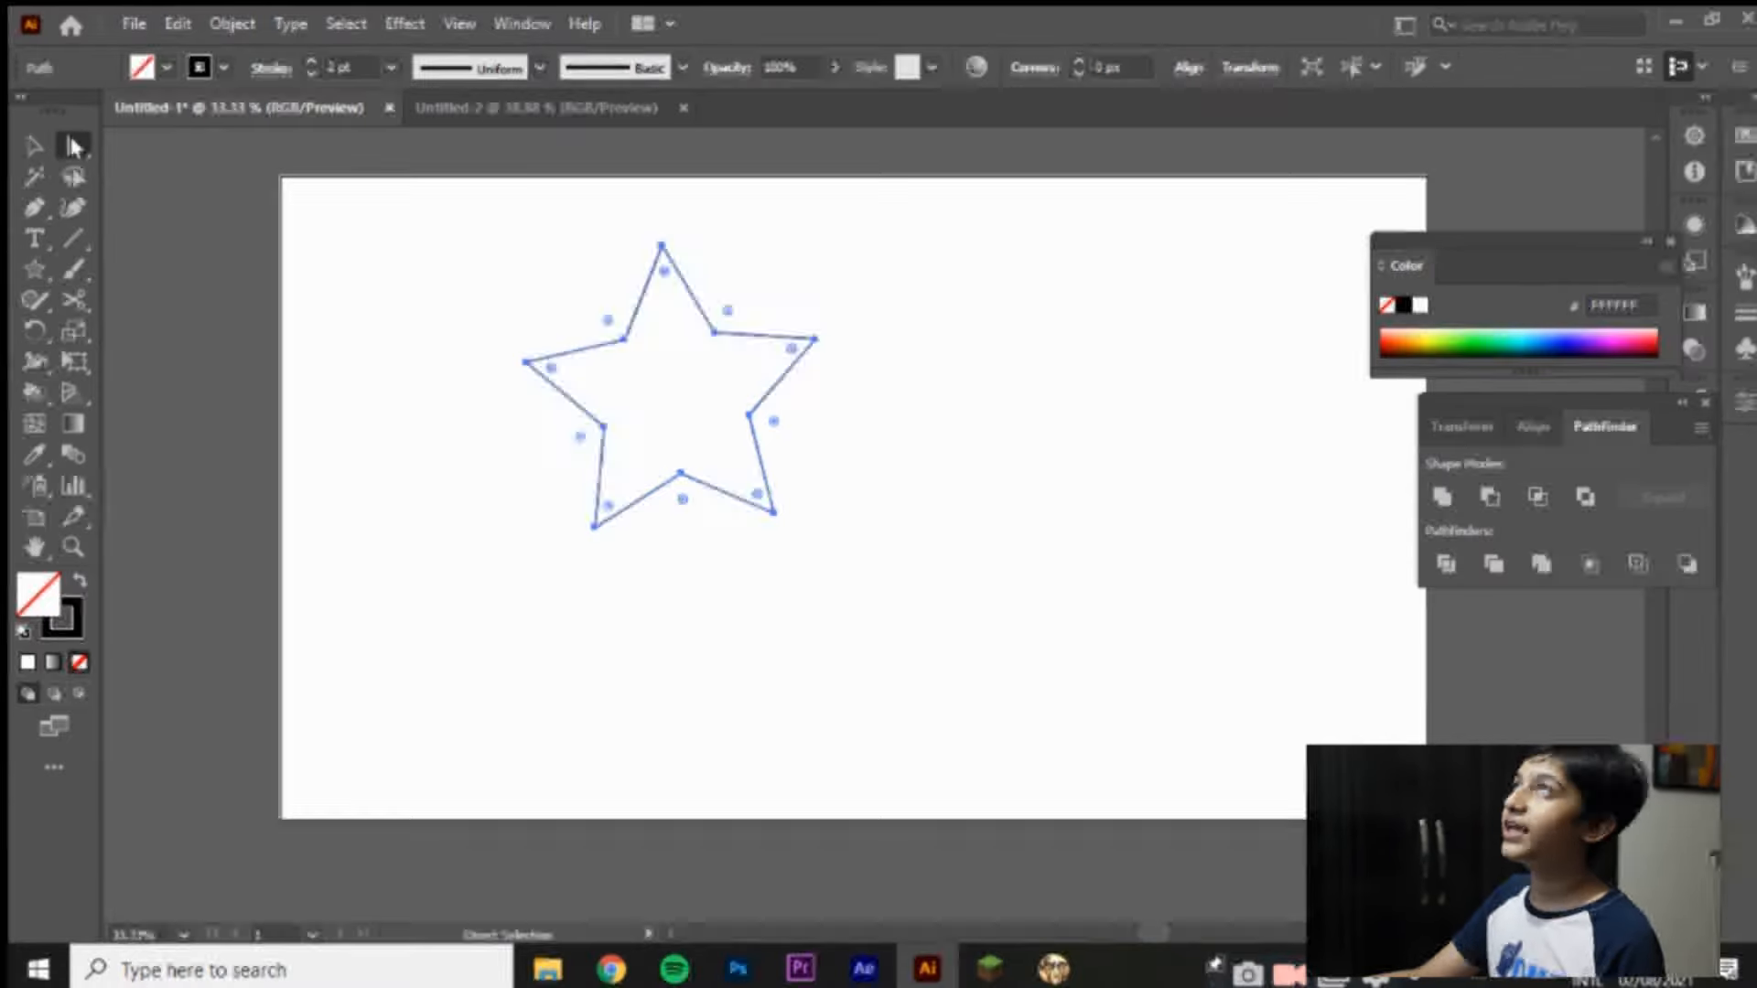
{"action": "left_click", "coordinate": [662, 245]}
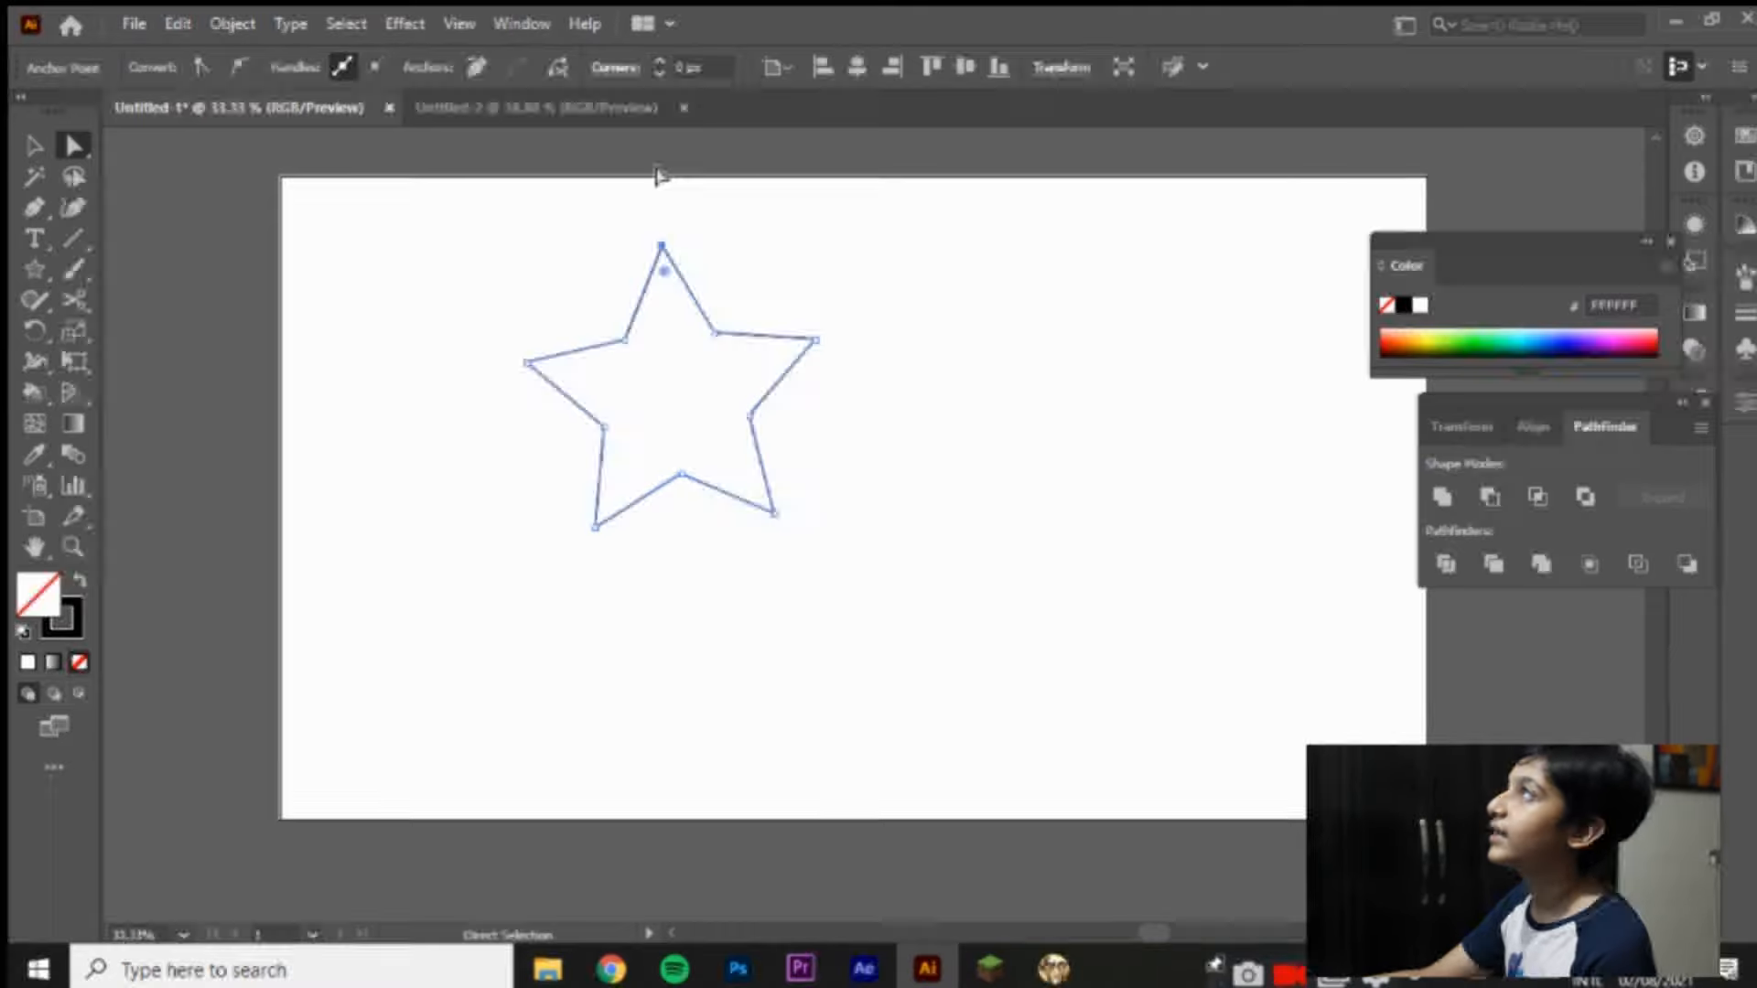
{"action": "left_click", "coordinate": [665, 252]}
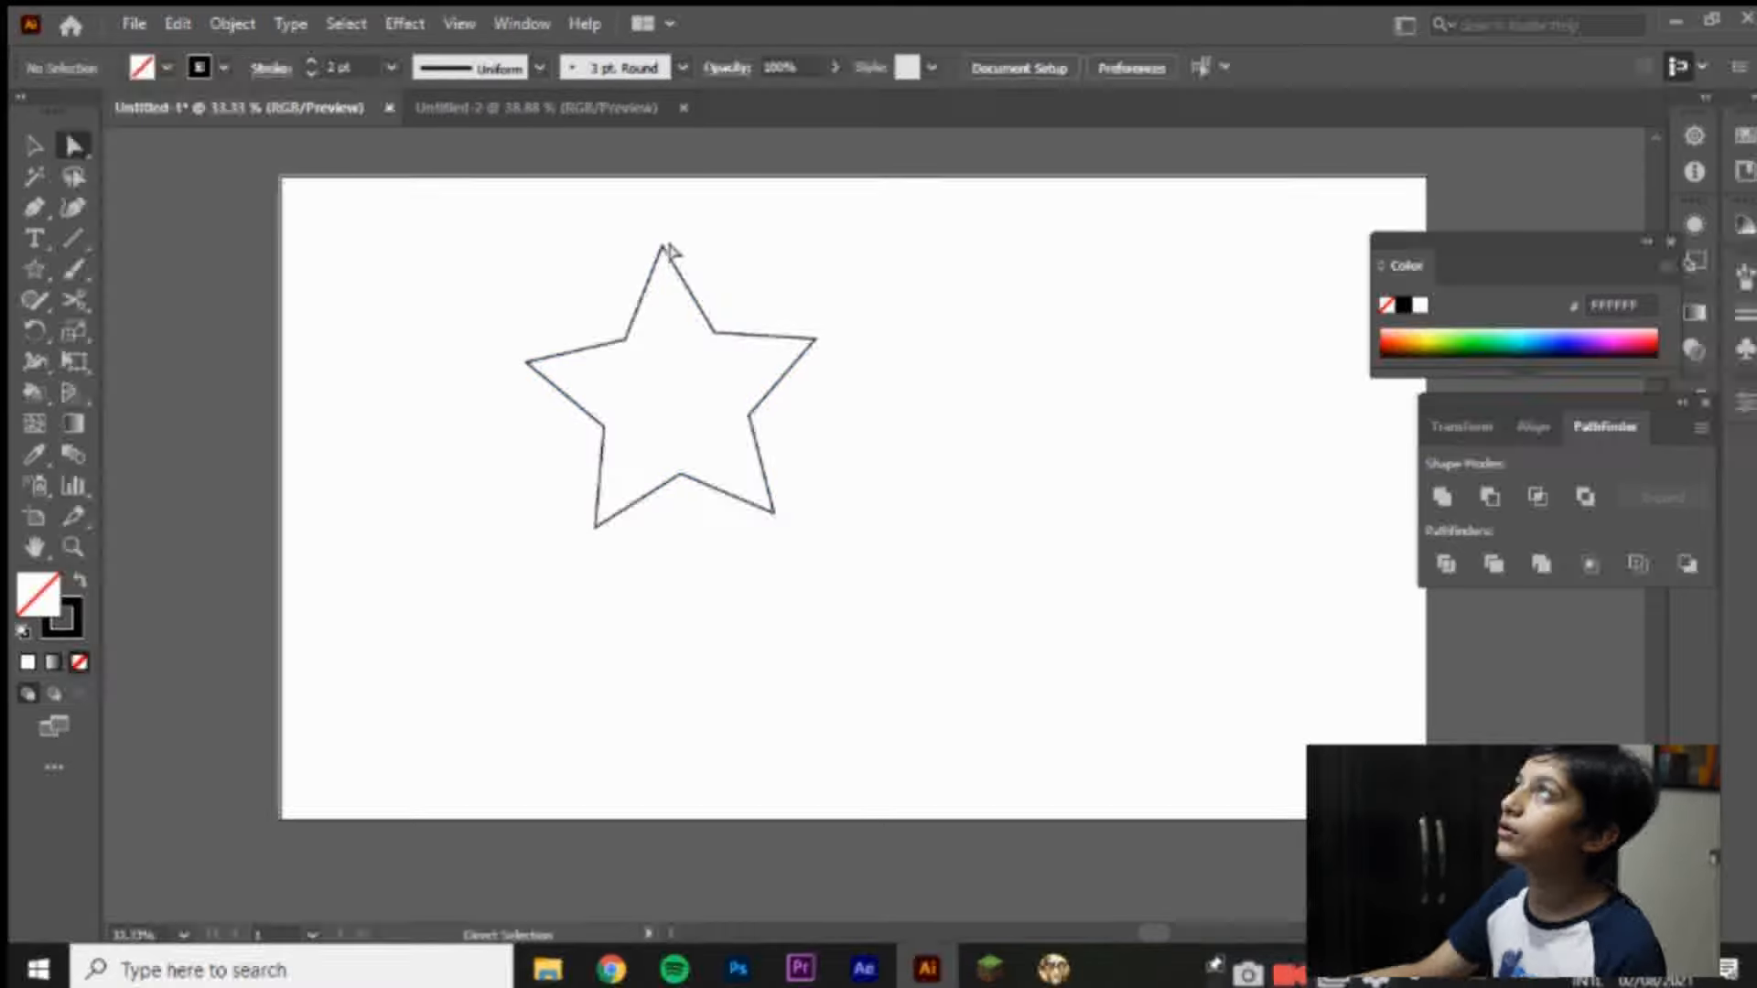
{"action": "left_click", "coordinate": [660, 251]}
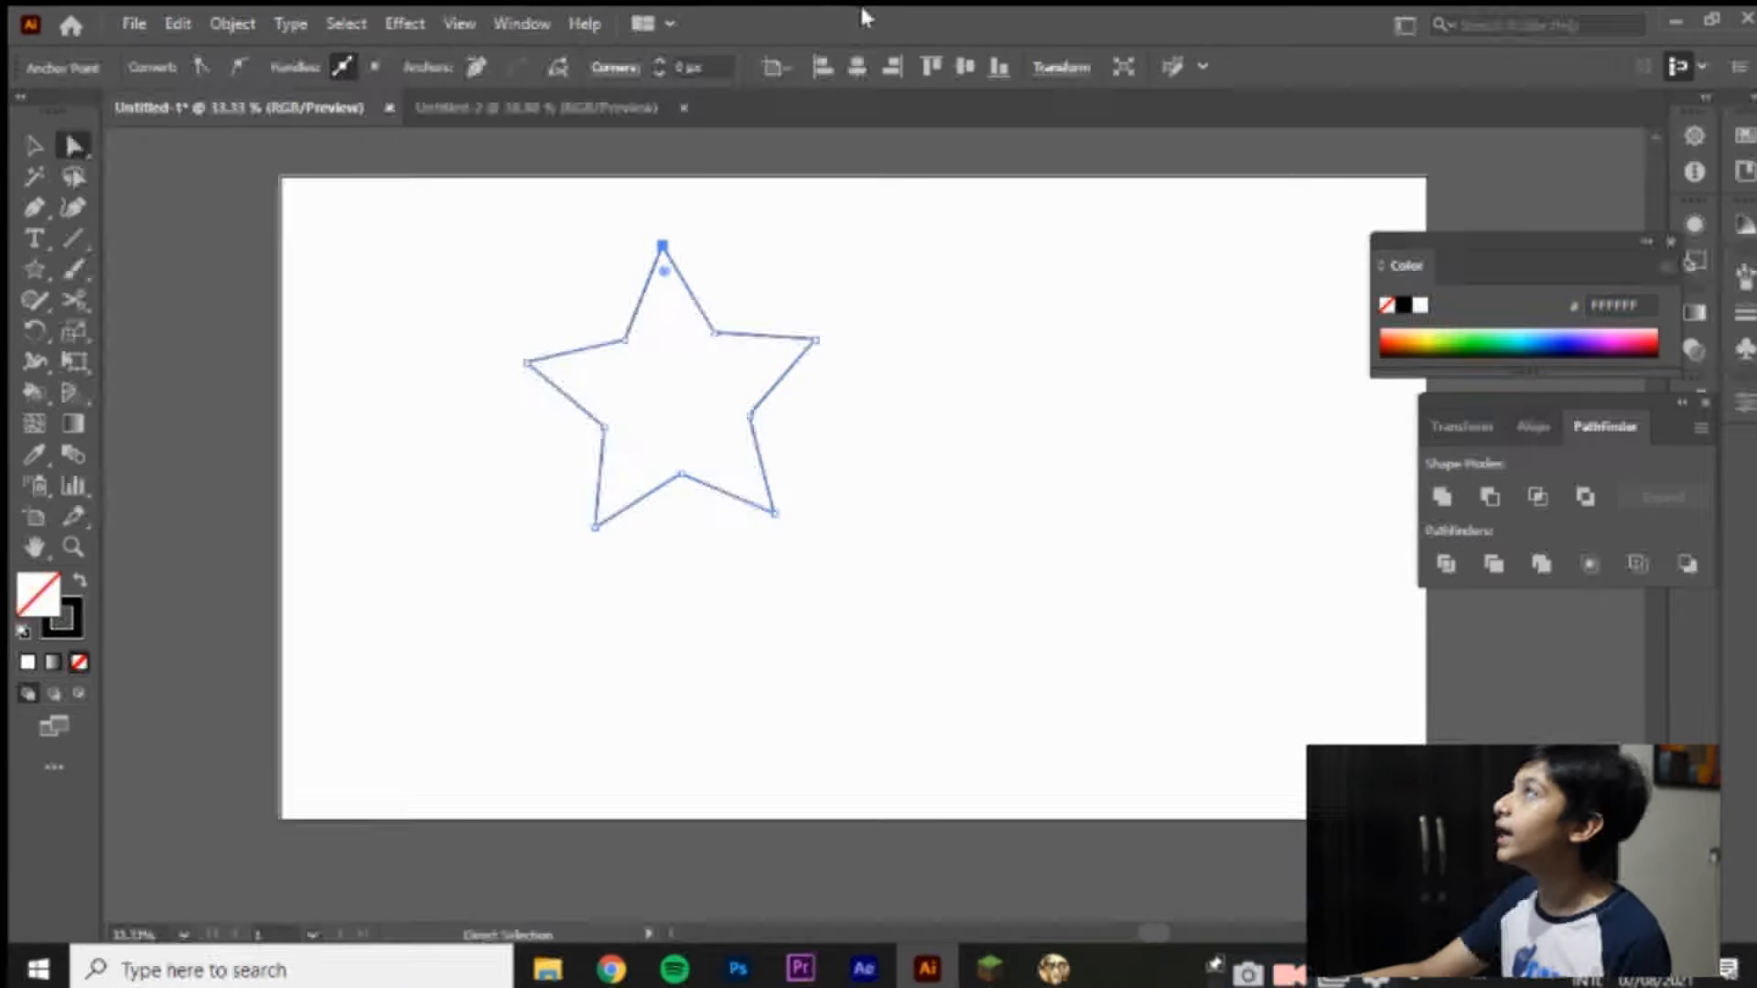
{"action": "left_click", "coordinate": [665, 59]}
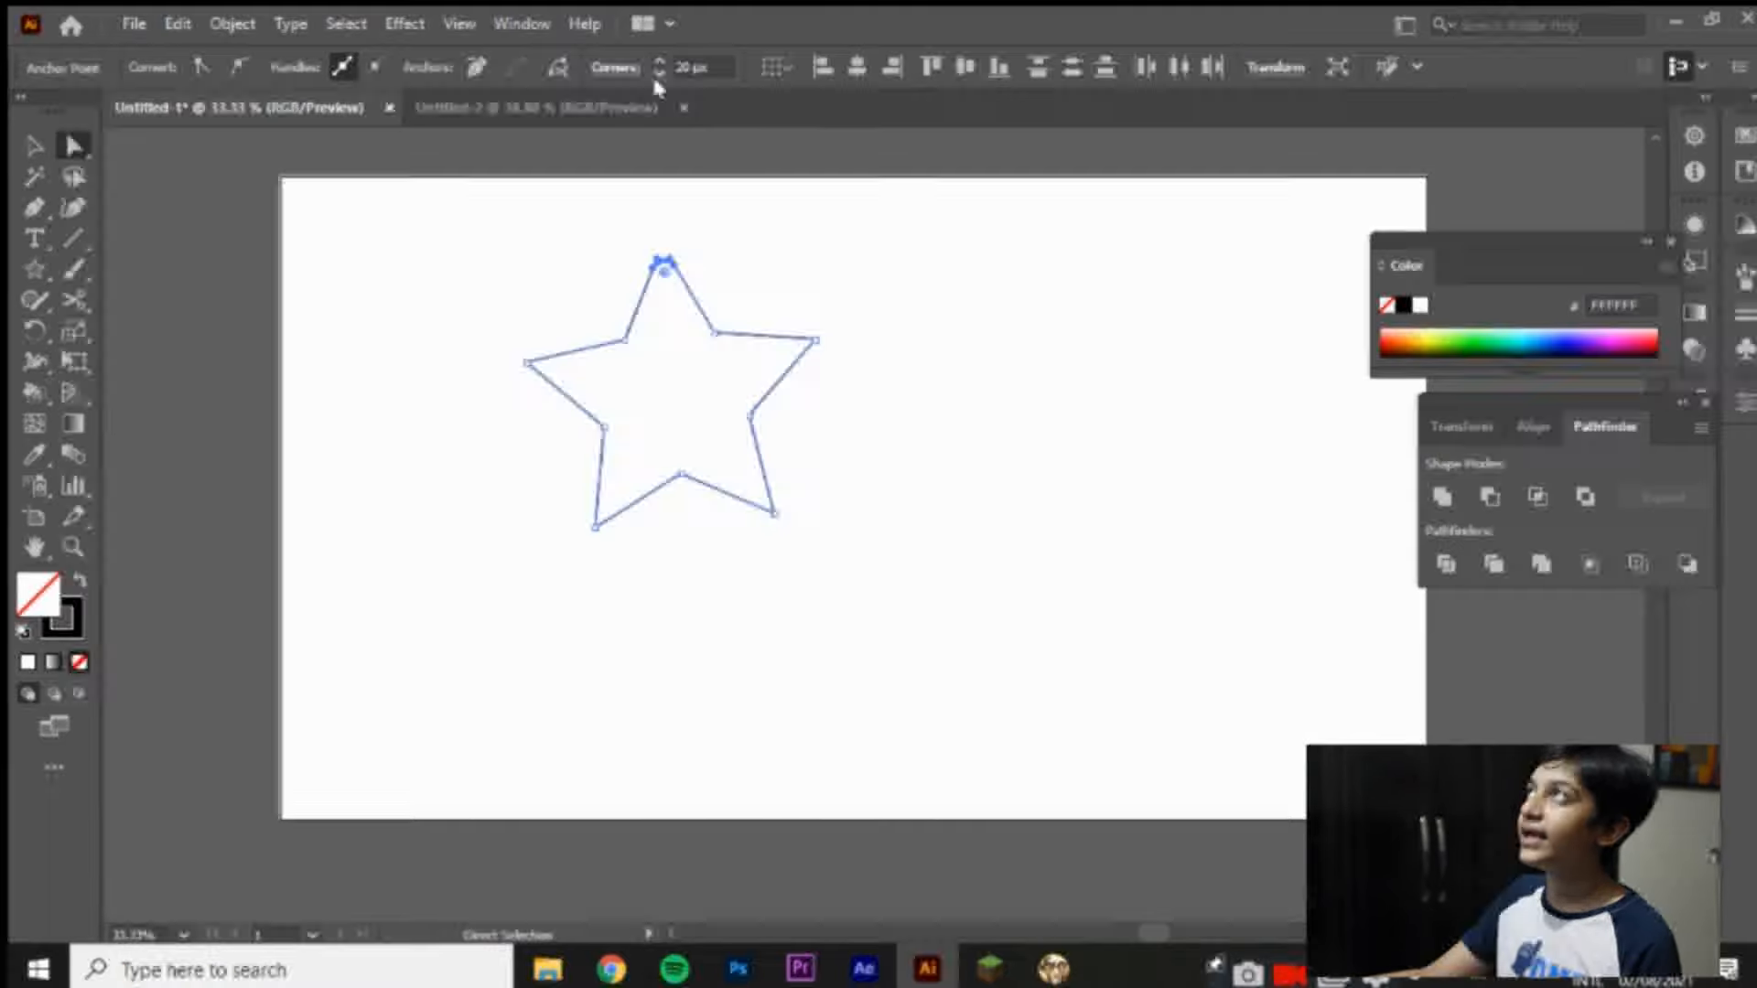
{"action": "left_click", "coordinate": [657, 74]}
{"action": "left_click", "coordinate": [659, 74]}
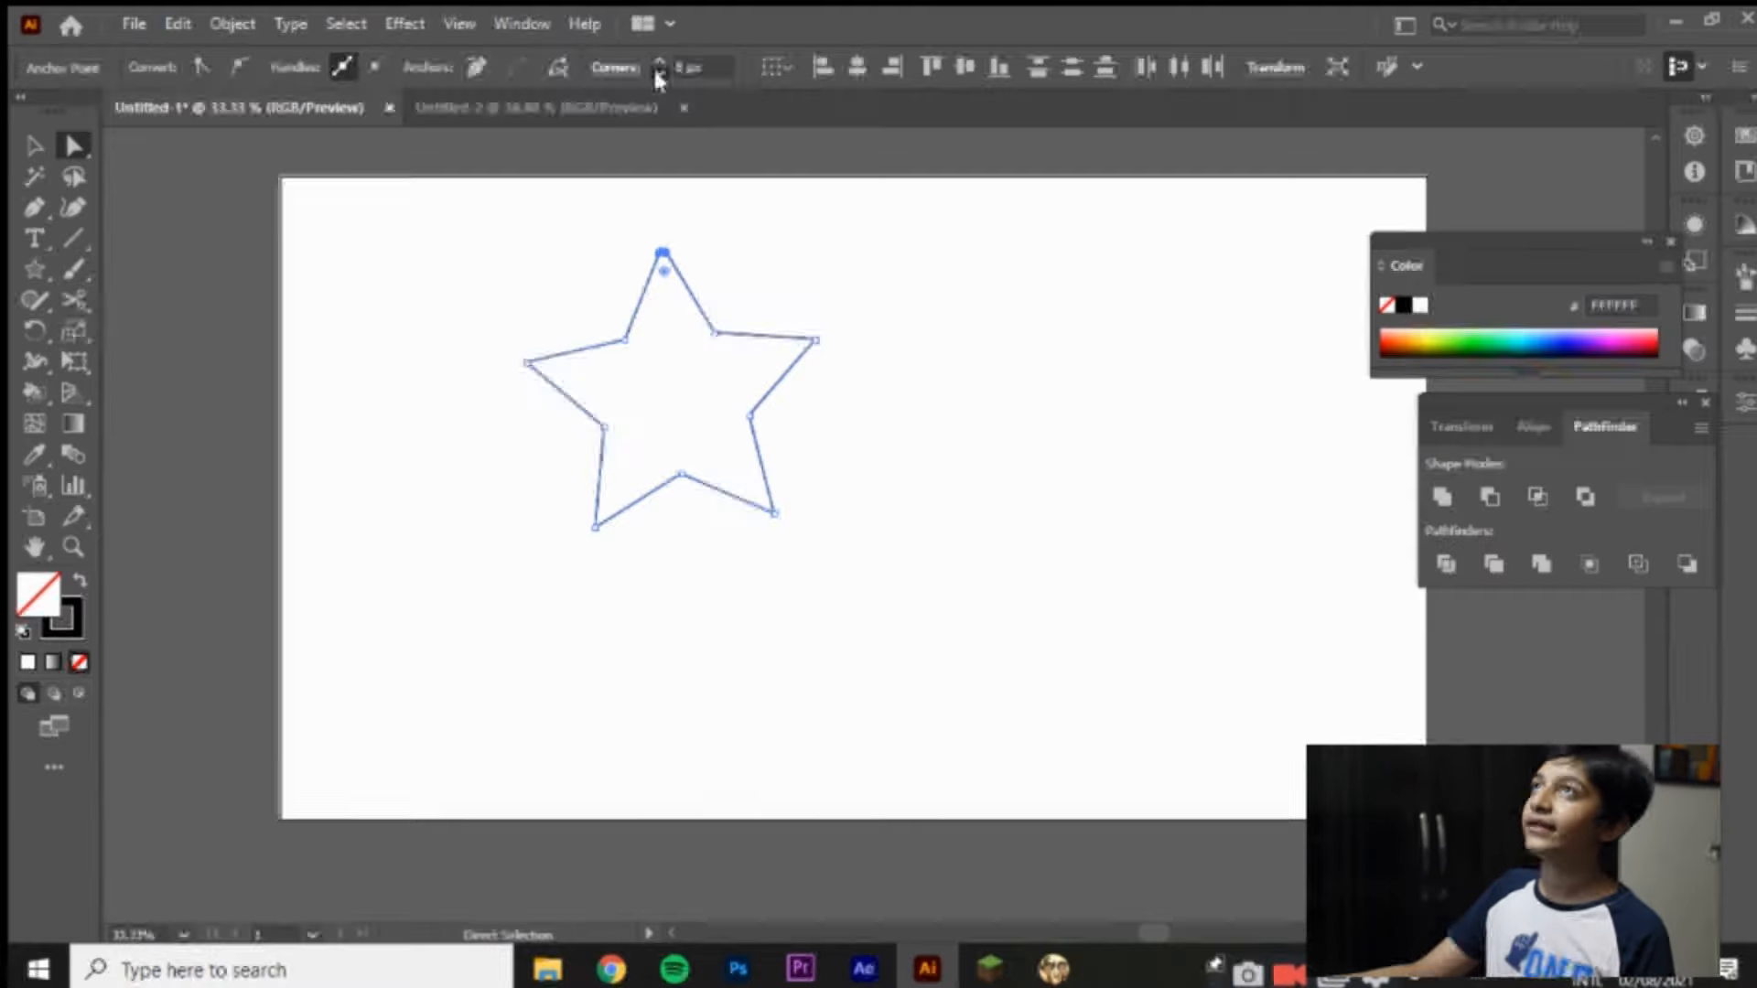
{"action": "left_click", "coordinate": [348, 197]}
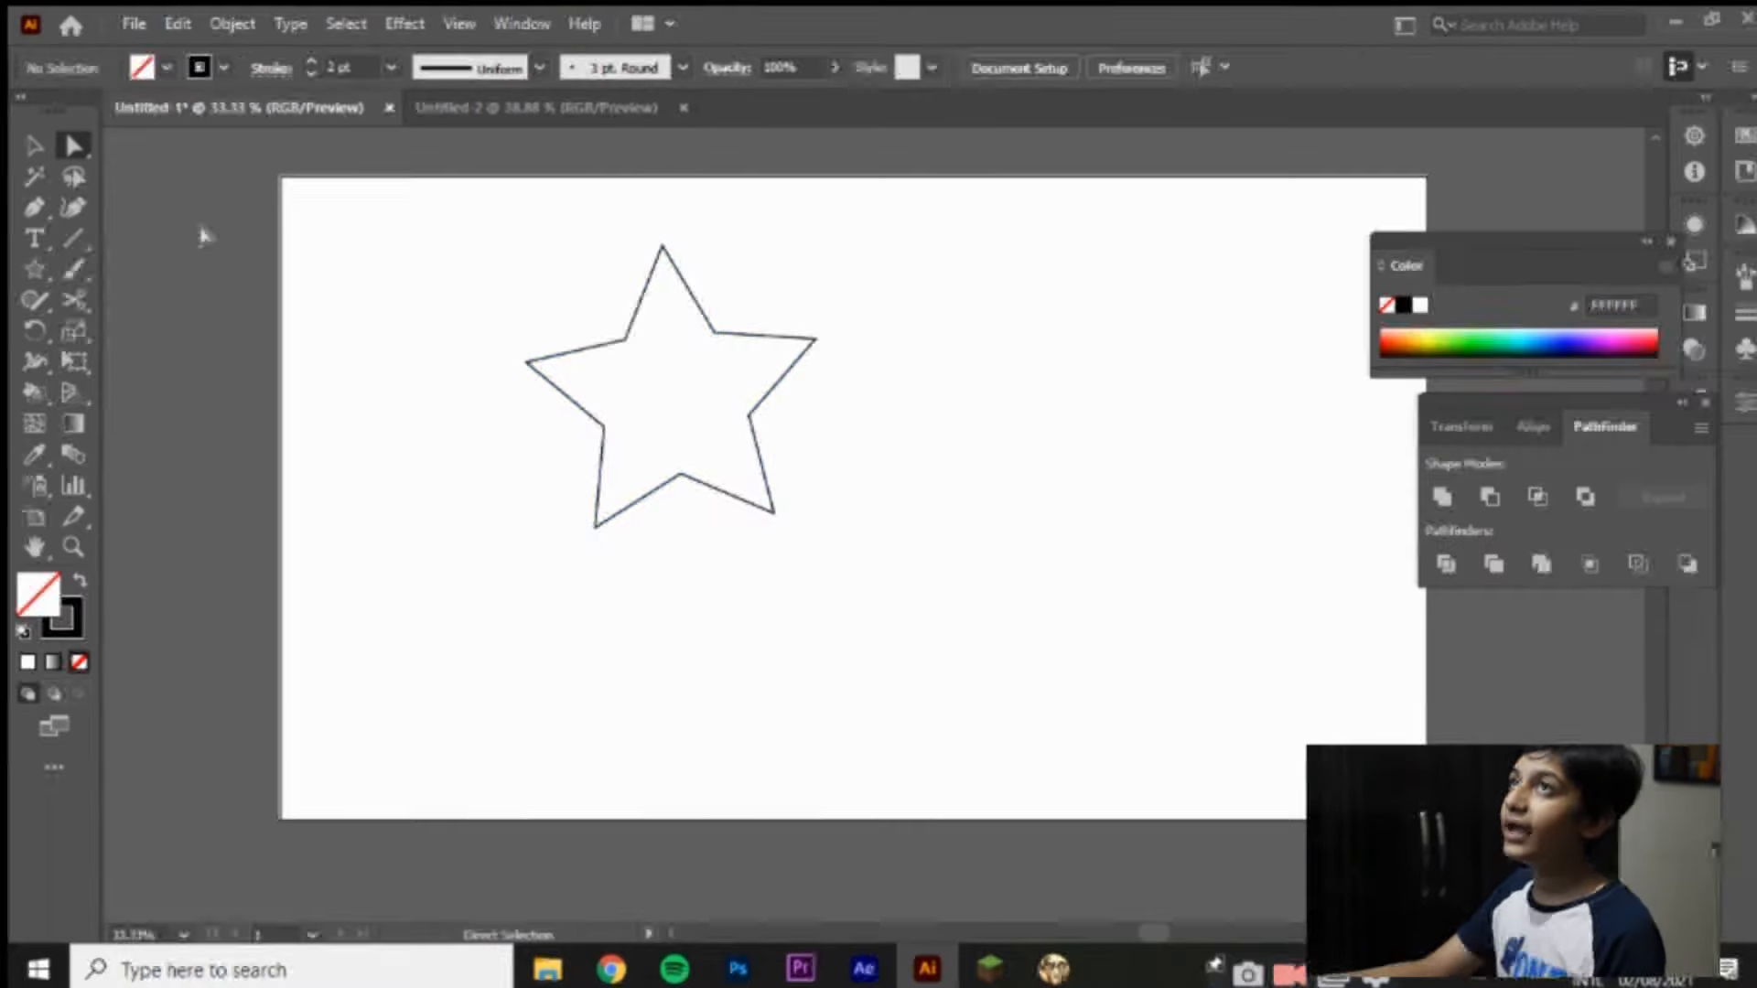
Step: Try to widen the stroke at the star's top point with the Width tool, and undo the widening
{"action": "left_click", "coordinate": [35, 360]}
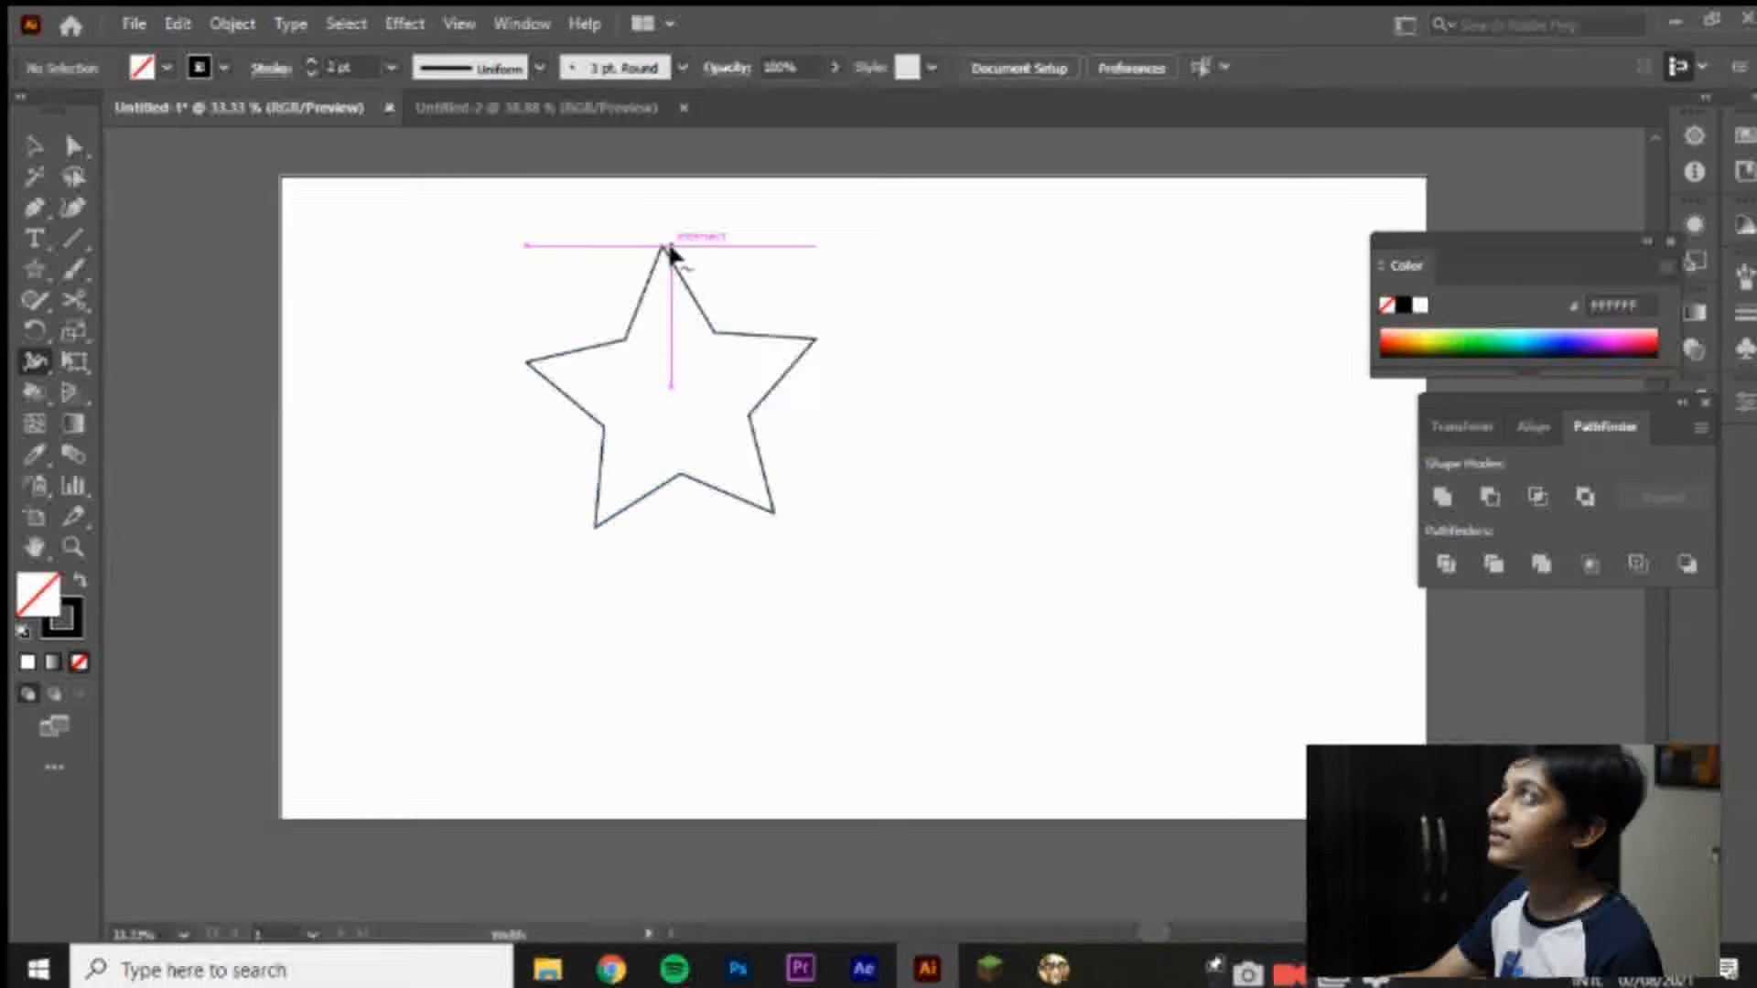
{"action": "mouse_move", "coordinate": [663, 248]}
{"action": "left_mouse_down"}
{"action": "mouse_move", "coordinate": [787, 236]}
{"action": "mouse_move", "coordinate": [562, 183]}
{"action": "mouse_move", "coordinate": [469, 381]}
{"action": "mouse_move", "coordinate": [522, 373]}
{"action": "mouse_move", "coordinate": [513, 256]}
{"action": "left_mouse_up"}
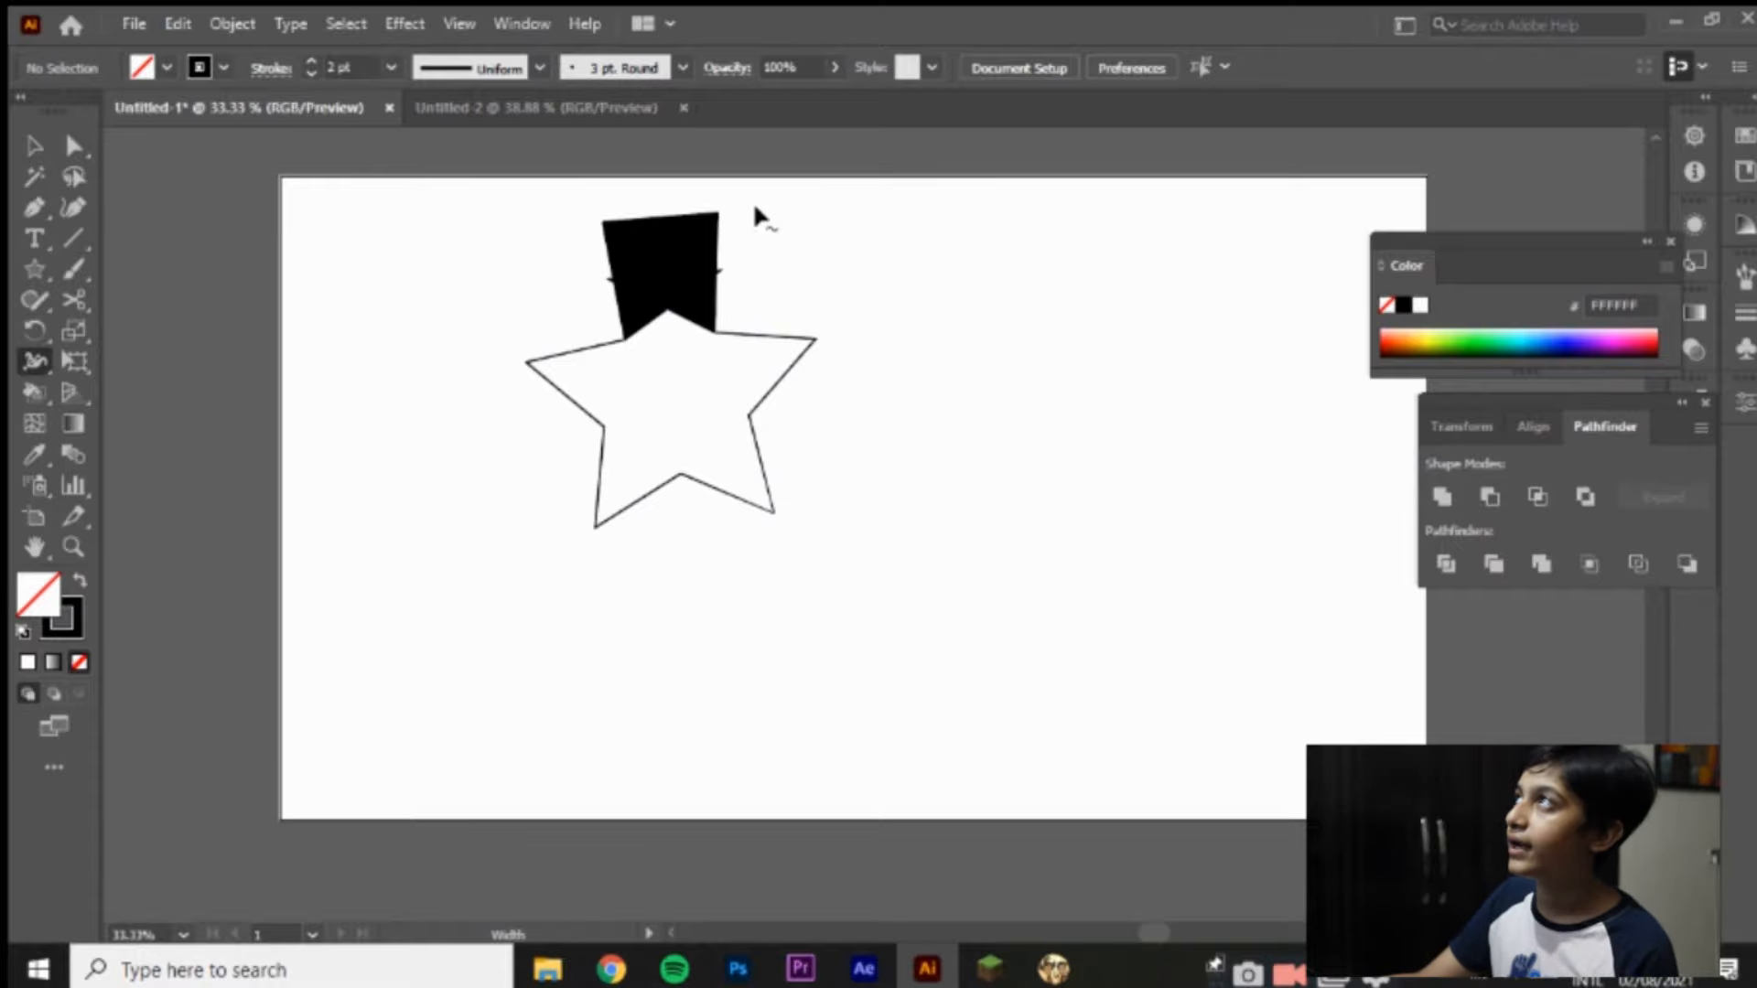
{"action": "mouse_move", "coordinate": [691, 251]}
{"action": "left_mouse_down"}
{"action": "mouse_move", "coordinate": [714, 315]}
{"action": "mouse_move", "coordinate": [790, 335]}
{"action": "mouse_move", "coordinate": [1196, 321]}
{"action": "mouse_move", "coordinate": [820, 353]}
{"action": "mouse_move", "coordinate": [659, 393]}
{"action": "mouse_move", "coordinate": [811, 316]}
{"action": "mouse_move", "coordinate": [766, 334]}
{"action": "mouse_move", "coordinate": [784, 345]}
{"action": "left_mouse_up"}
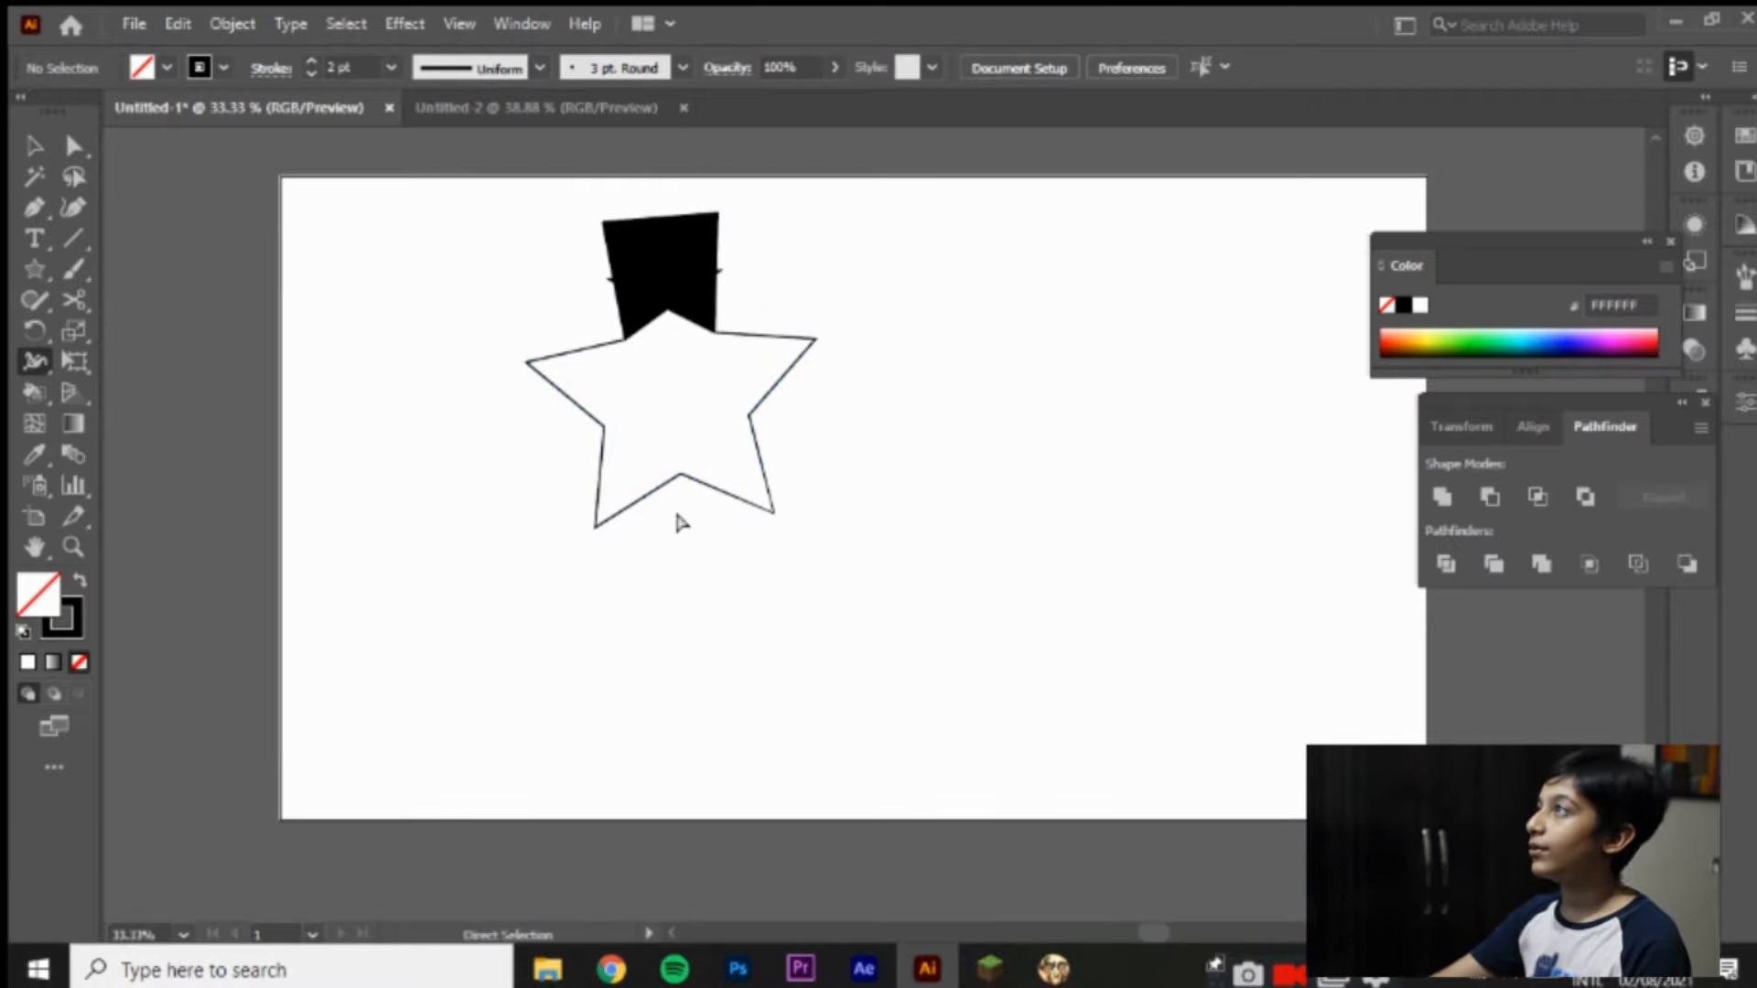
{"action": "key", "text": "ctrl+z"}
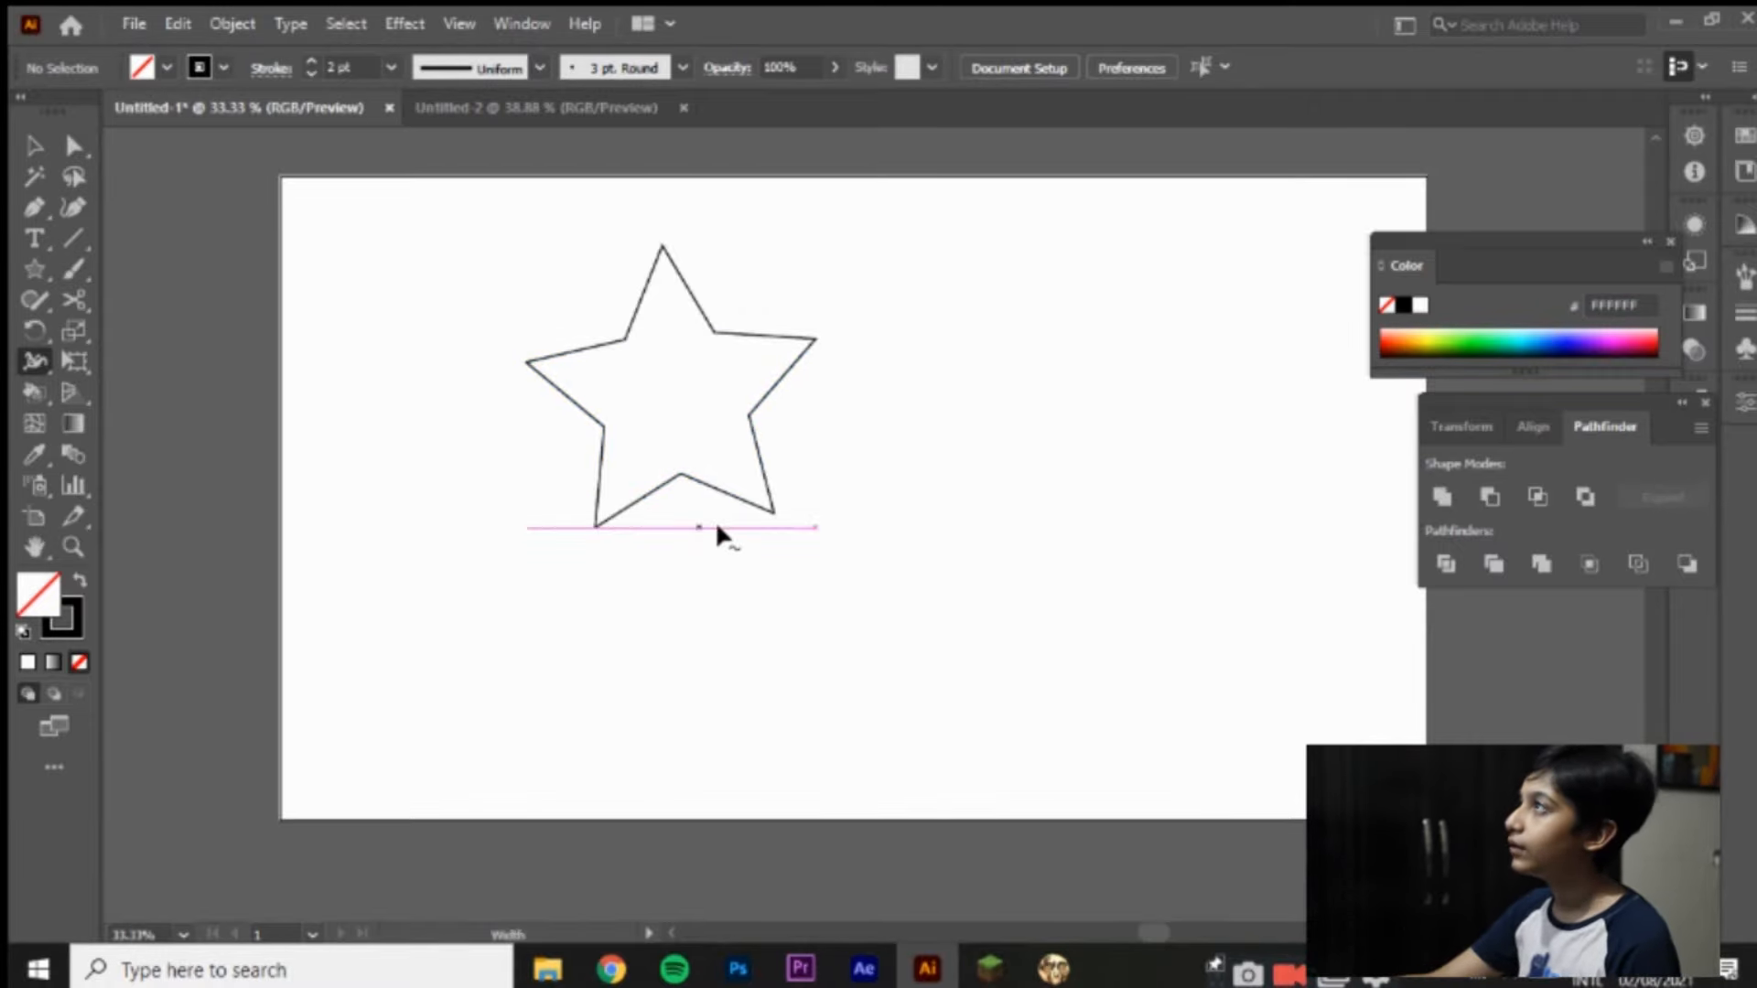
Step: Widen the star's stroke with the Width tool at its lower-right and lower-left points and along both sides of the top point
{"action": "mouse_move", "coordinate": [774, 516]}
{"action": "left_mouse_down"}
{"action": "mouse_move", "coordinate": [810, 469]}
{"action": "mouse_move", "coordinate": [744, 596]}
{"action": "left_mouse_up"}
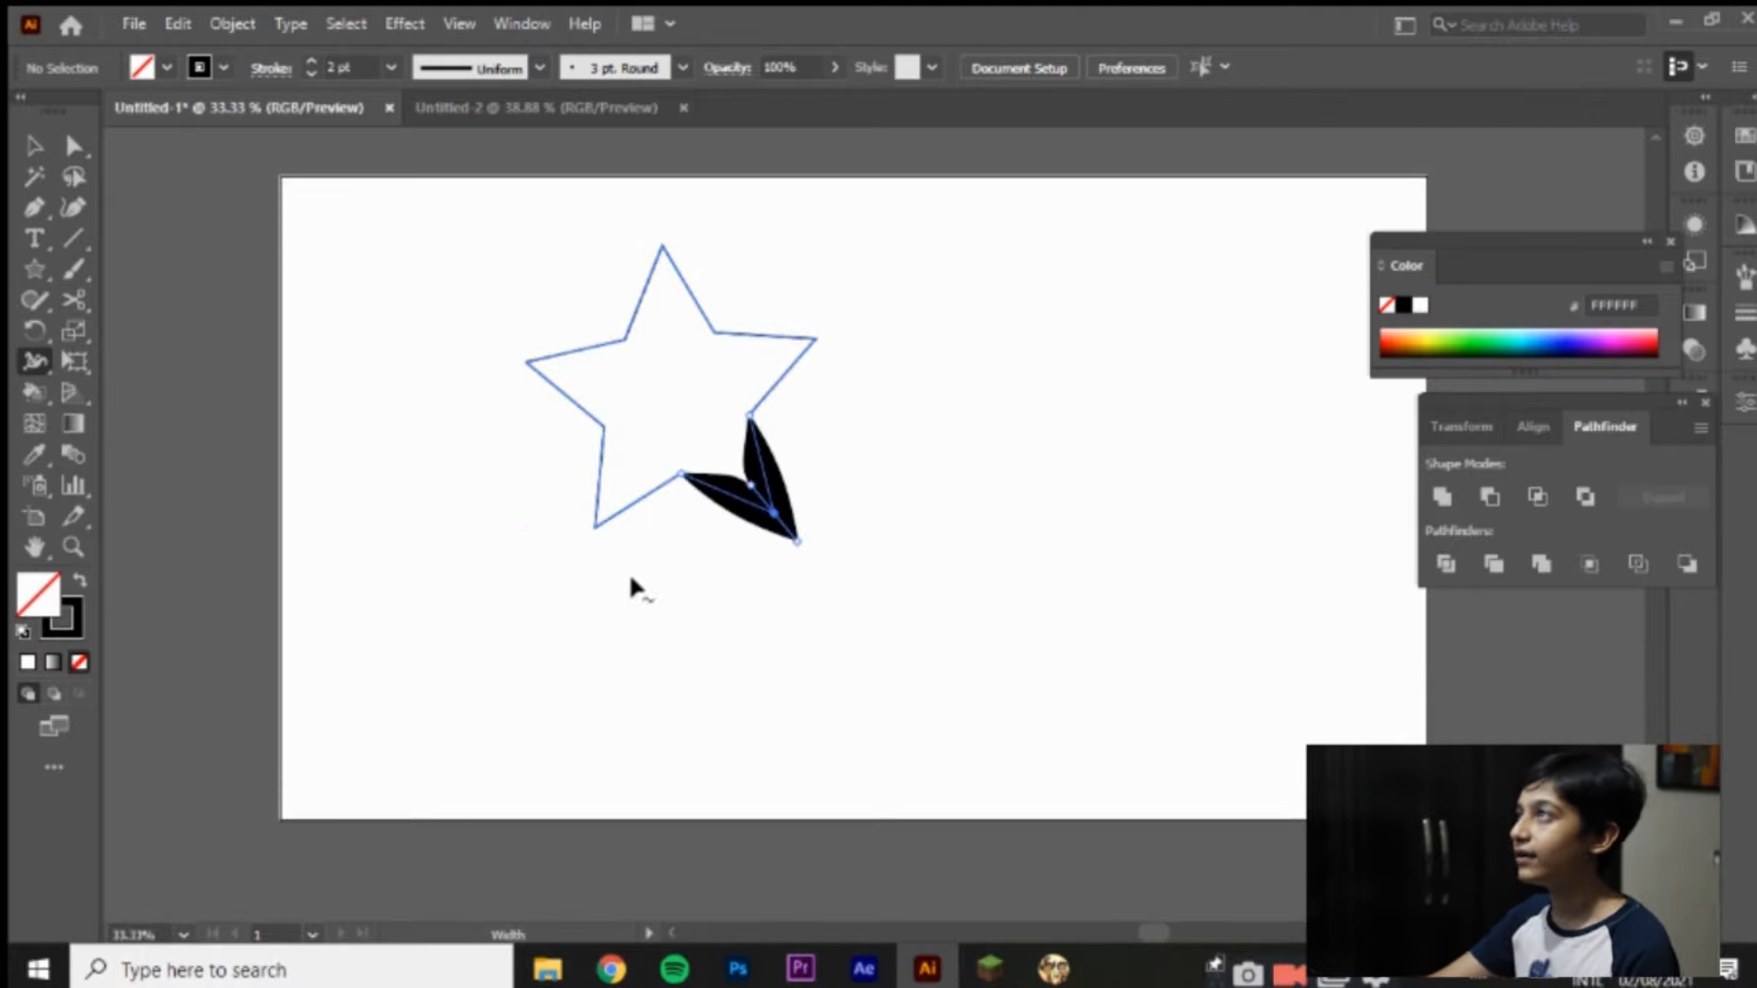
{"action": "mouse_move", "coordinate": [596, 528]}
{"action": "left_mouse_down"}
{"action": "mouse_move", "coordinate": [572, 561]}
{"action": "mouse_move", "coordinate": [647, 506]}
{"action": "mouse_move", "coordinate": [618, 556]}
{"action": "mouse_move", "coordinate": [593, 526]}
{"action": "left_mouse_up"}
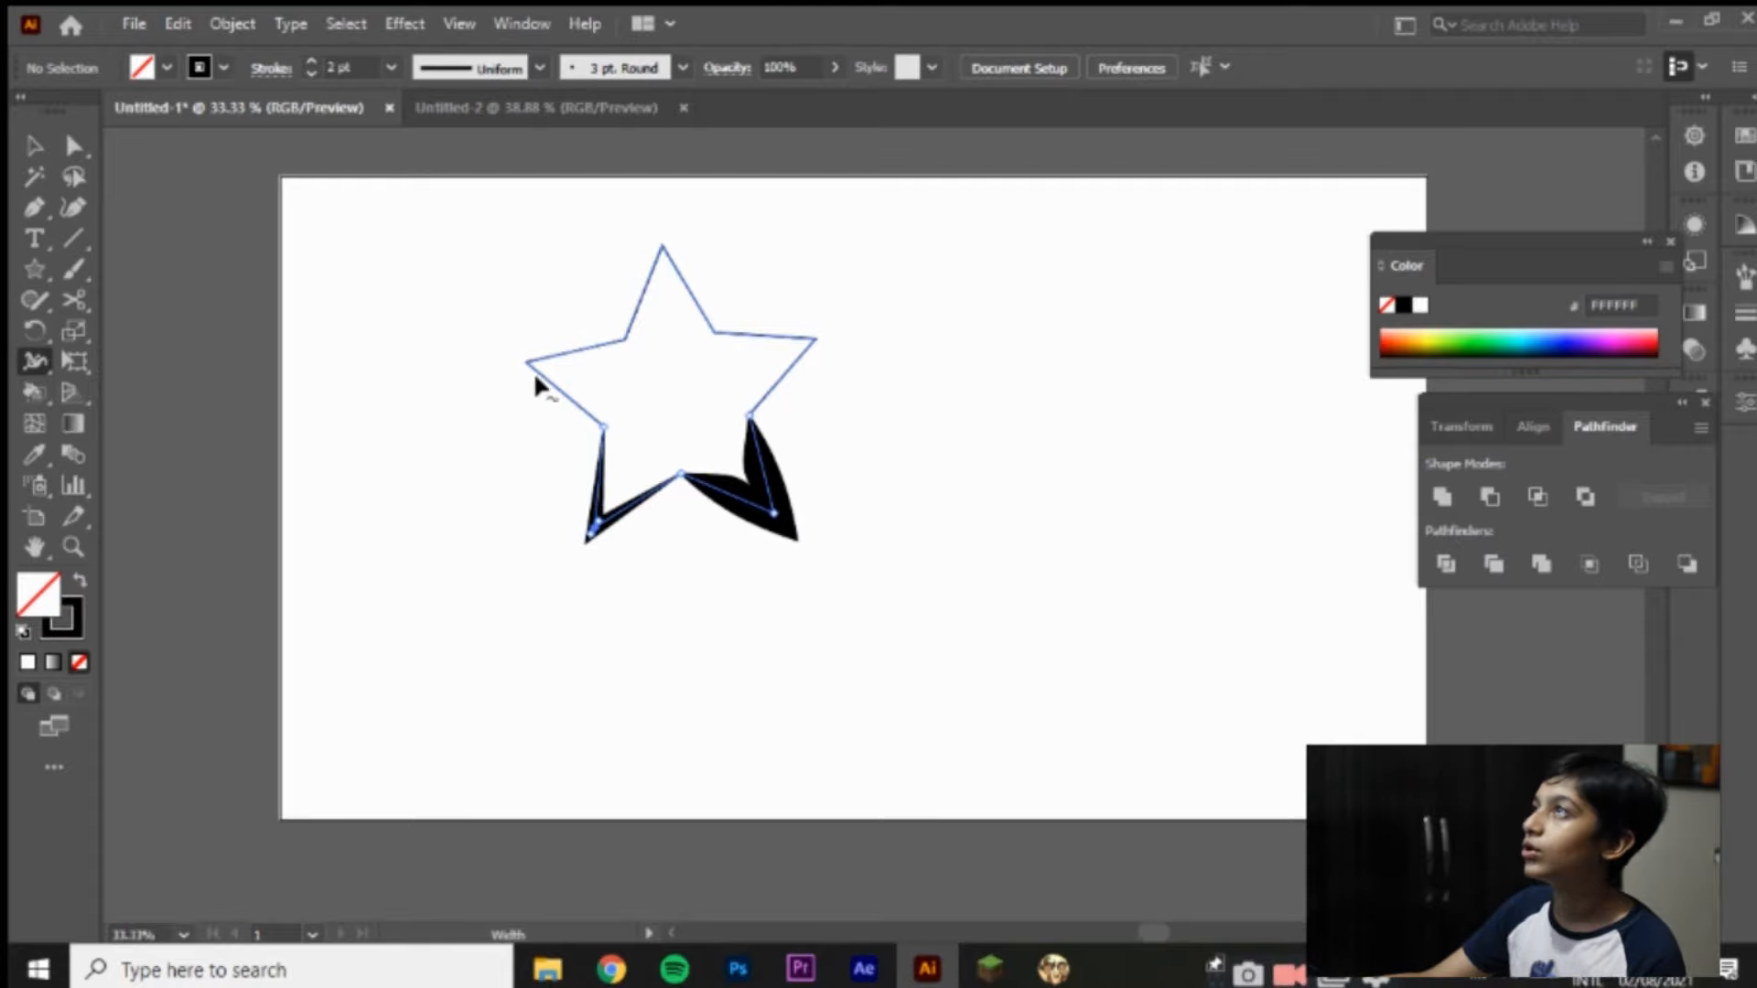
{"action": "mouse_move", "coordinate": [531, 361]}
{"action": "left_mouse_down"}
{"action": "mouse_move", "coordinate": [278, 723]}
{"action": "mouse_move", "coordinate": [458, 723]}
{"action": "mouse_move", "coordinate": [523, 297]}
{"action": "left_mouse_up"}
{"action": "mouse_move", "coordinate": [696, 314]}
{"action": "left_mouse_down"}
{"action": "mouse_move", "coordinate": [759, 268]}
{"action": "mouse_move", "coordinate": [732, 302]}
{"action": "left_mouse_up"}
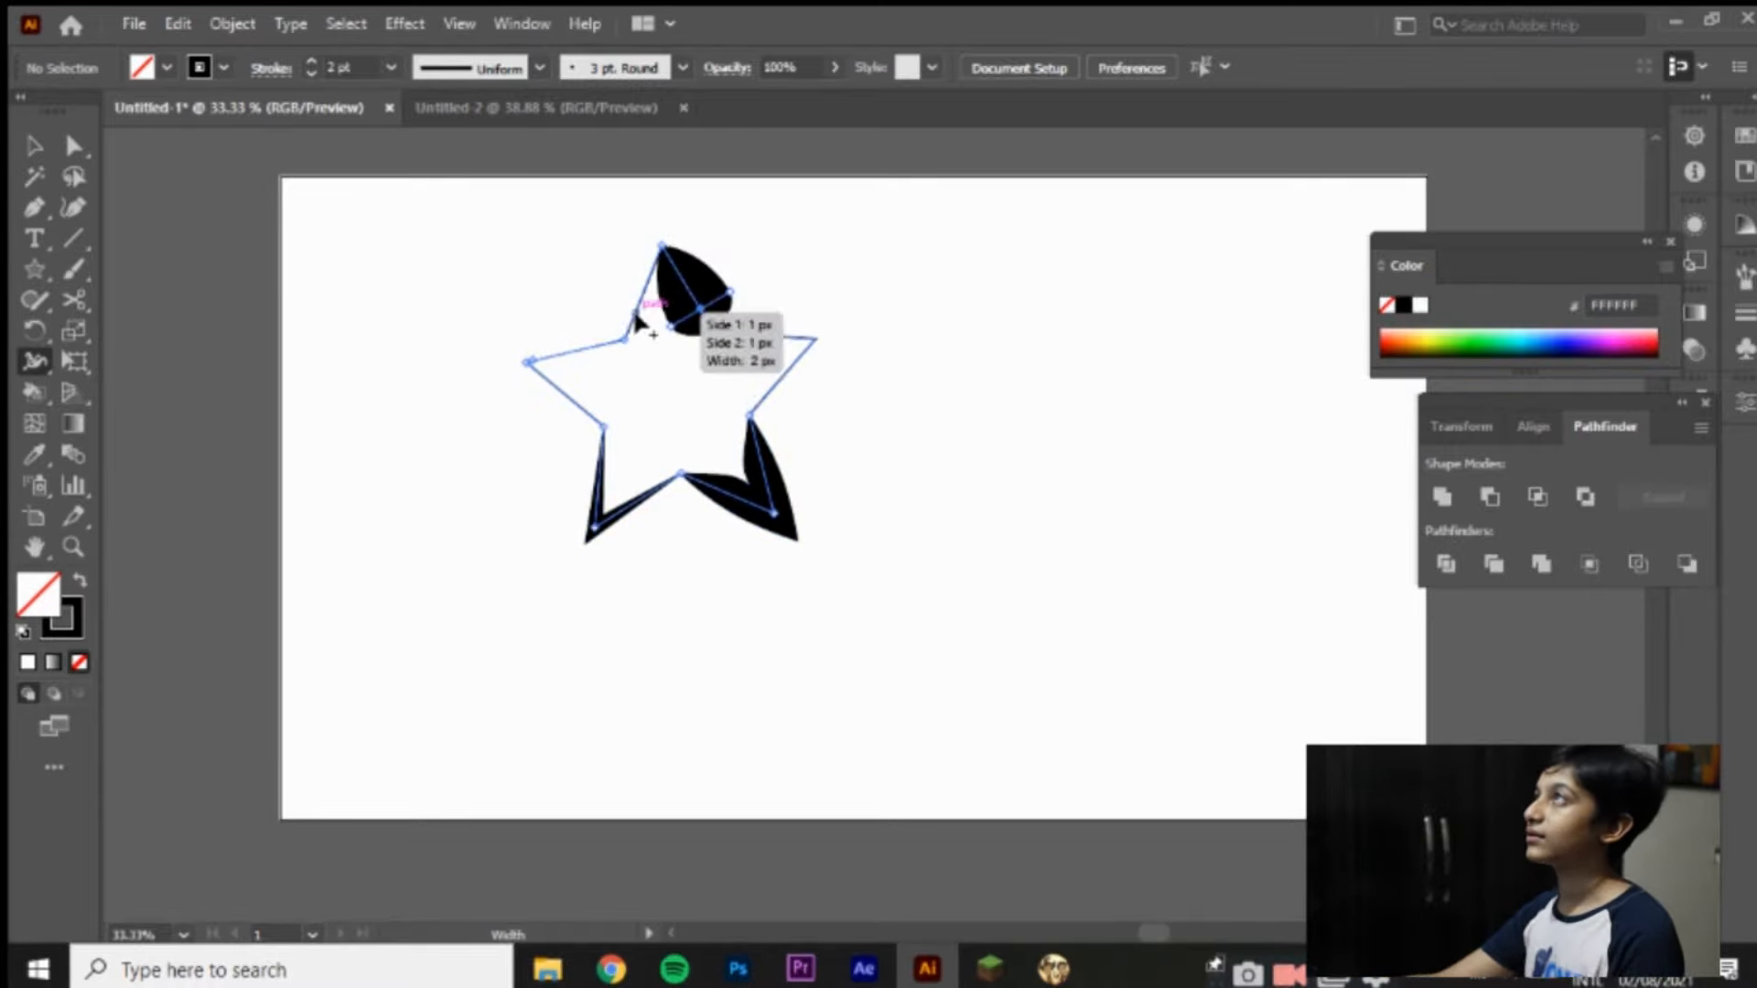
{"action": "mouse_move", "coordinate": [636, 322]}
{"action": "left_mouse_down"}
{"action": "mouse_move", "coordinate": [679, 350]}
{"action": "mouse_move", "coordinate": [639, 345]}
{"action": "mouse_move", "coordinate": [655, 345]}
{"action": "left_mouse_up"}
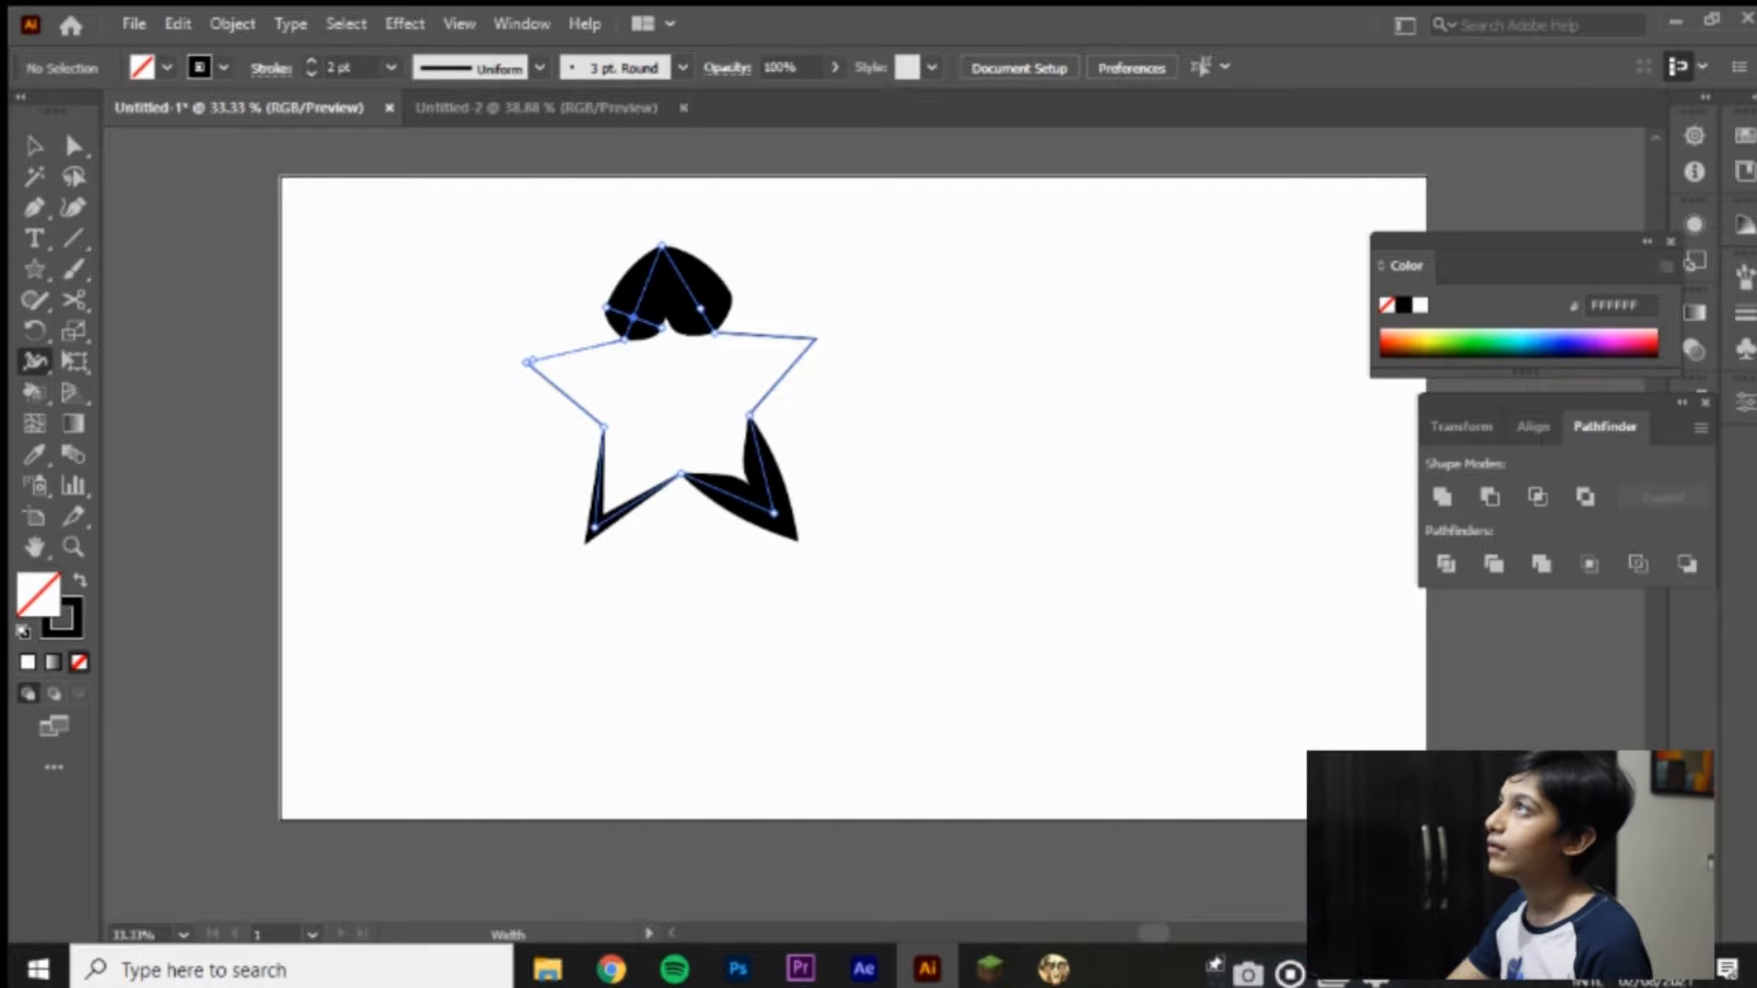
Step: Try to widen the stroke at the star's left and right tips, and undo the widening at the right tip
{"action": "mouse_move", "coordinate": [522, 372]}
{"action": "left_mouse_down"}
{"action": "mouse_move", "coordinate": [528, 407]}
{"action": "mouse_move", "coordinate": [526, 377]}
{"action": "left_mouse_up"}
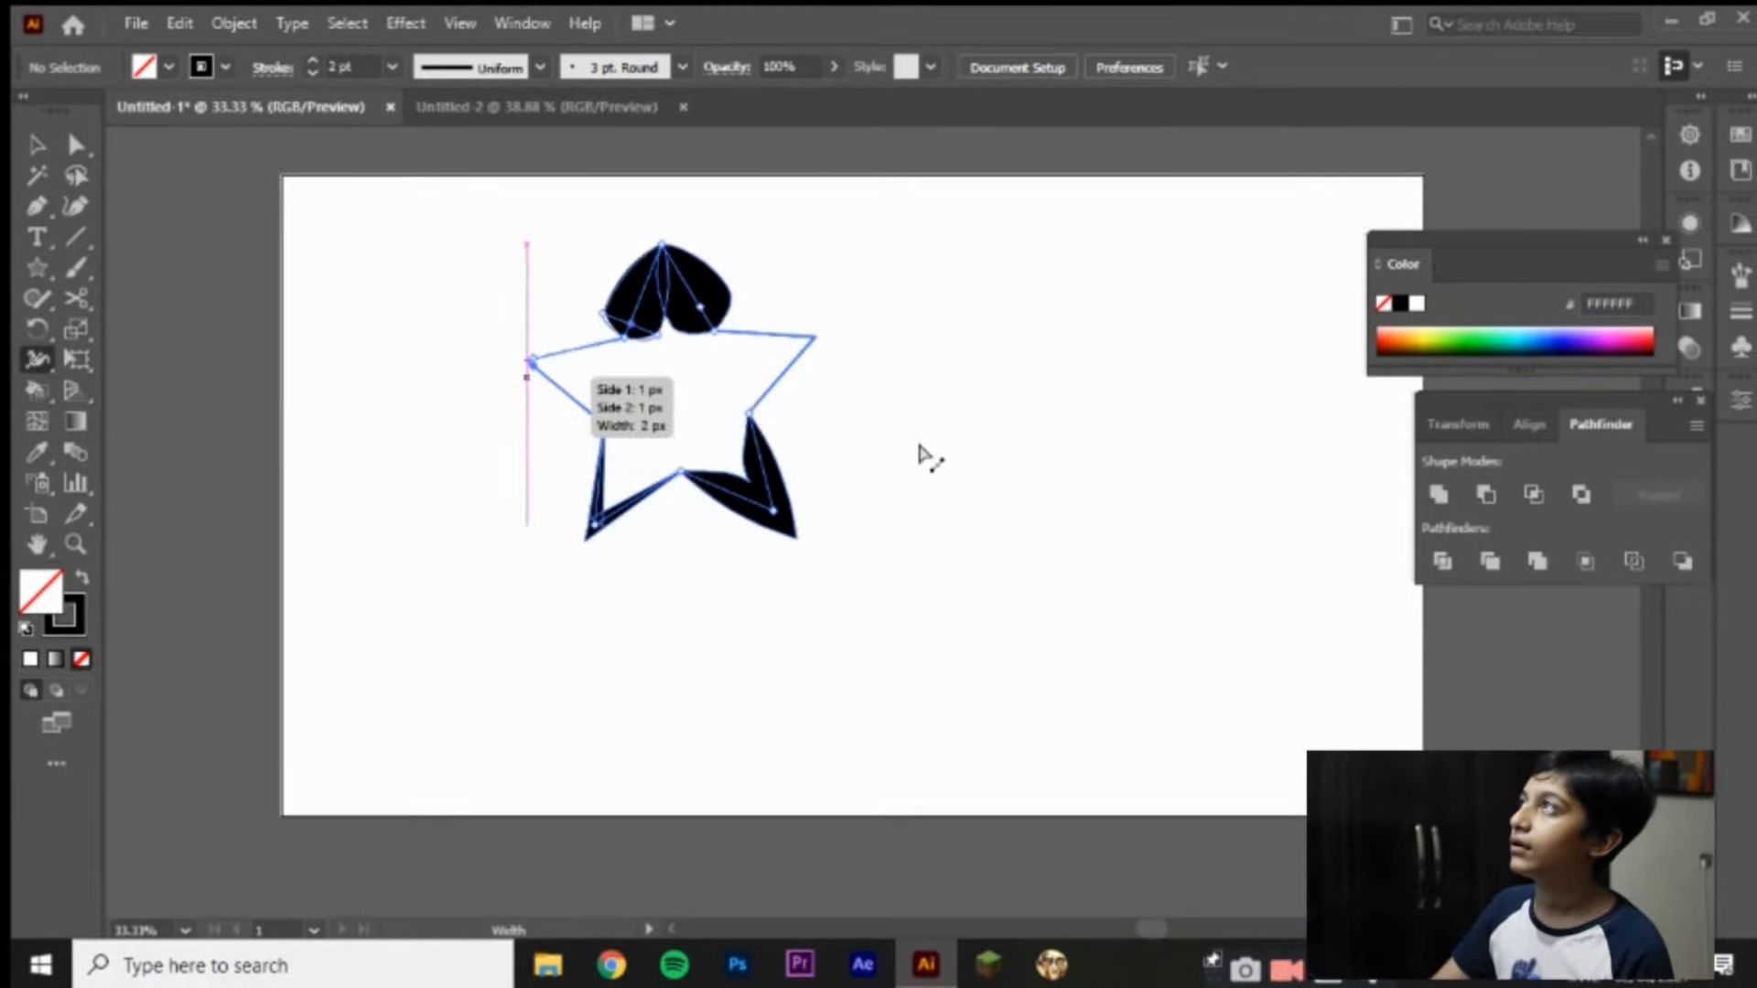
{"action": "mouse_move", "coordinate": [919, 446]}
{"action": "left_mouse_down"}
{"action": "mouse_move", "coordinate": [988, 447]}
{"action": "mouse_move", "coordinate": [664, 346]}
{"action": "mouse_move", "coordinate": [496, 368]}
{"action": "mouse_move", "coordinate": [527, 366]}
{"action": "mouse_move", "coordinate": [512, 547]}
{"action": "mouse_move", "coordinate": [503, 486]}
{"action": "mouse_move", "coordinate": [588, 244]}
{"action": "mouse_move", "coordinate": [891, 259]}
{"action": "mouse_move", "coordinate": [858, 270]}
{"action": "left_mouse_up"}
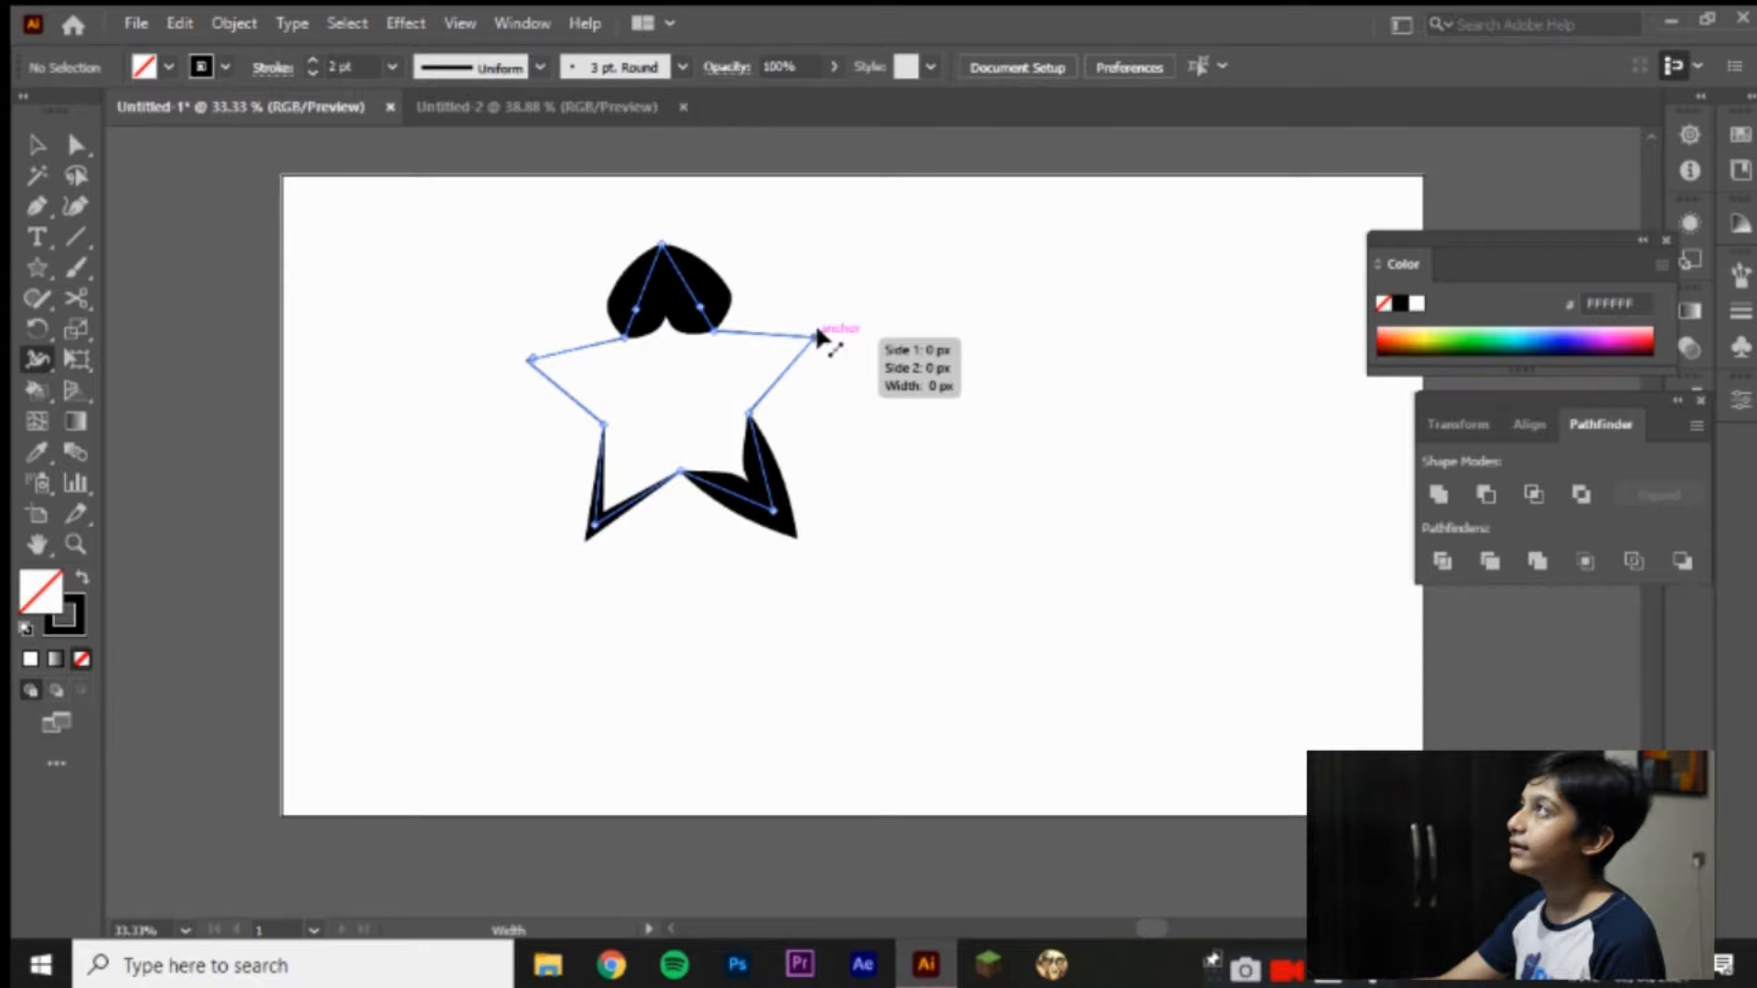
{"action": "left_click_drag", "start_coordinate": [814, 336], "coordinate": [969, 327]}
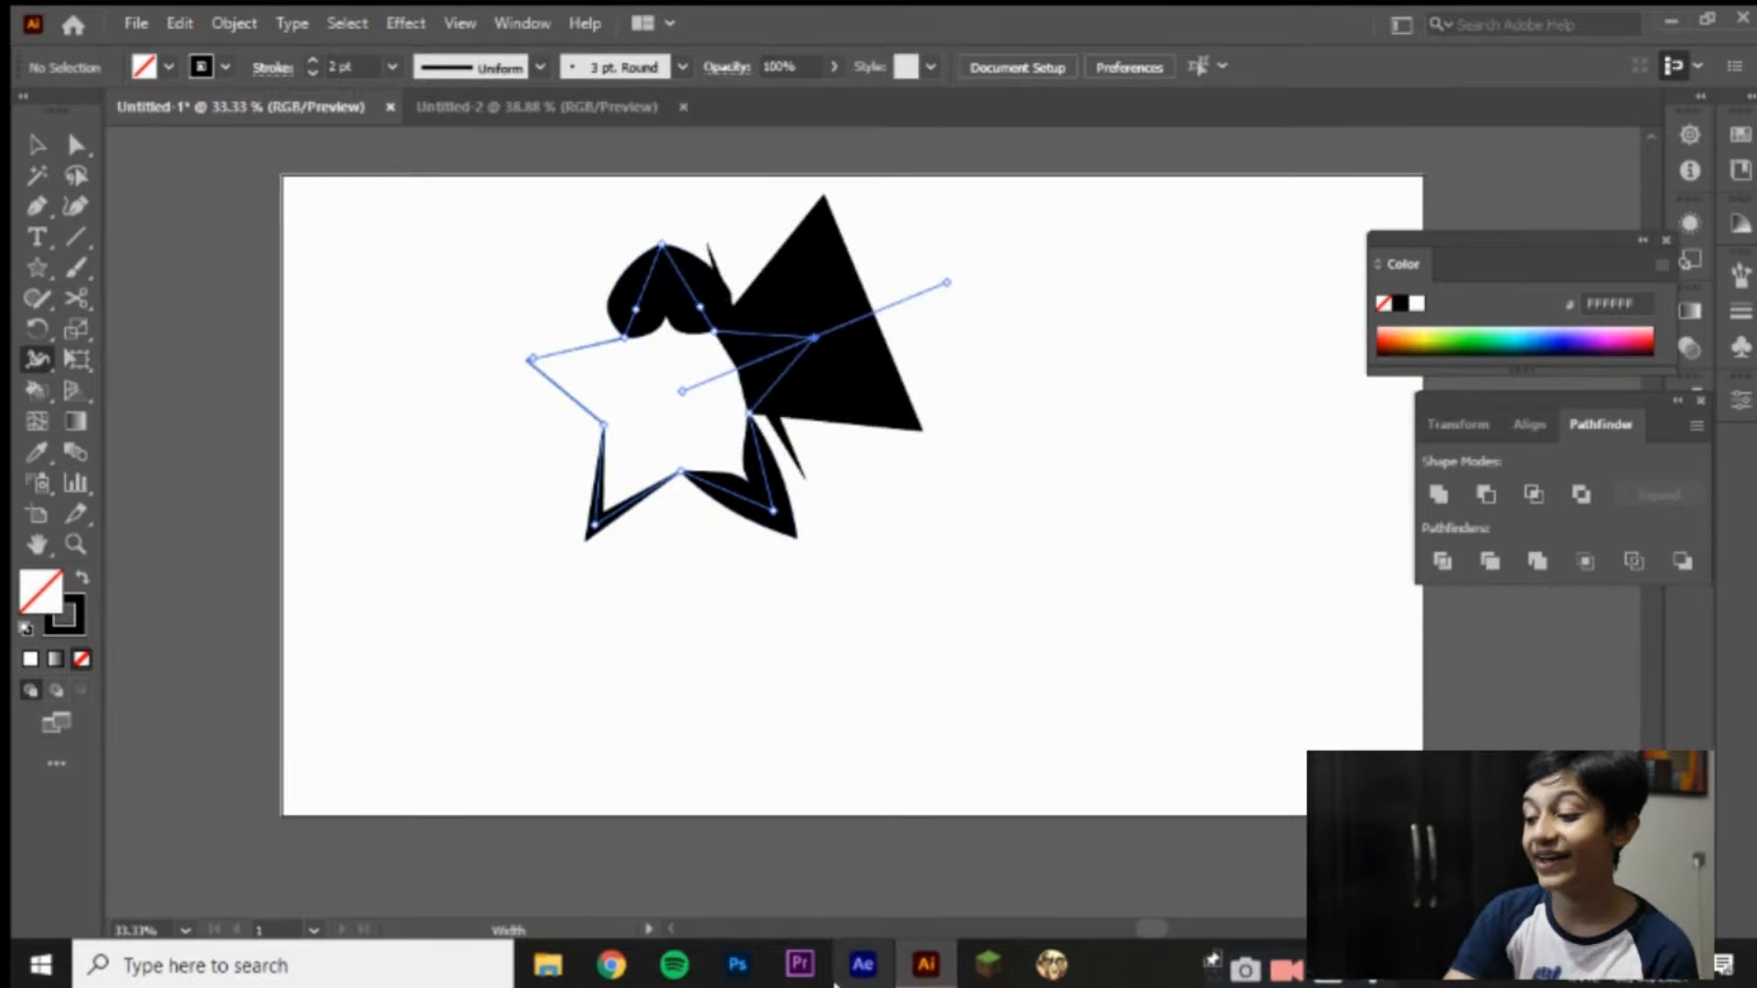
{"action": "key", "text": "ctrl+z"}
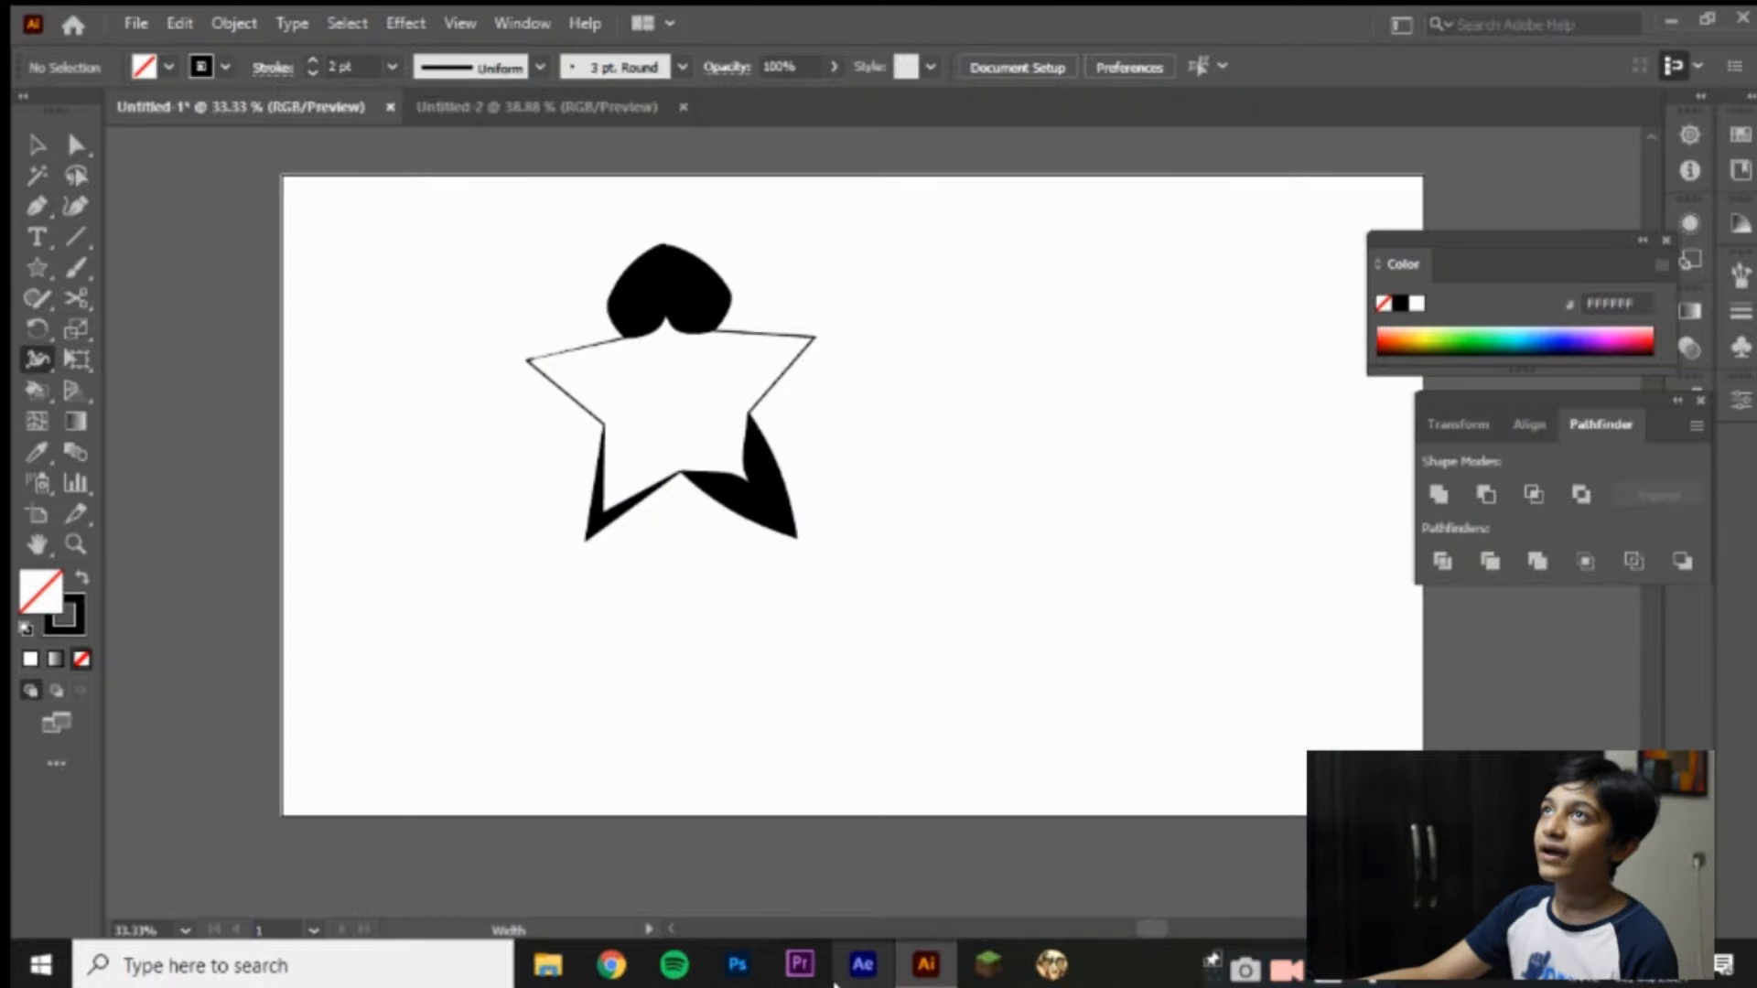
Step: Delete the star from the artboard and draw a circle with a 1 pt stroke in the artboard's left half
{"action": "key", "text": "ctrl+a"}
{"action": "key", "text": "Delete"}
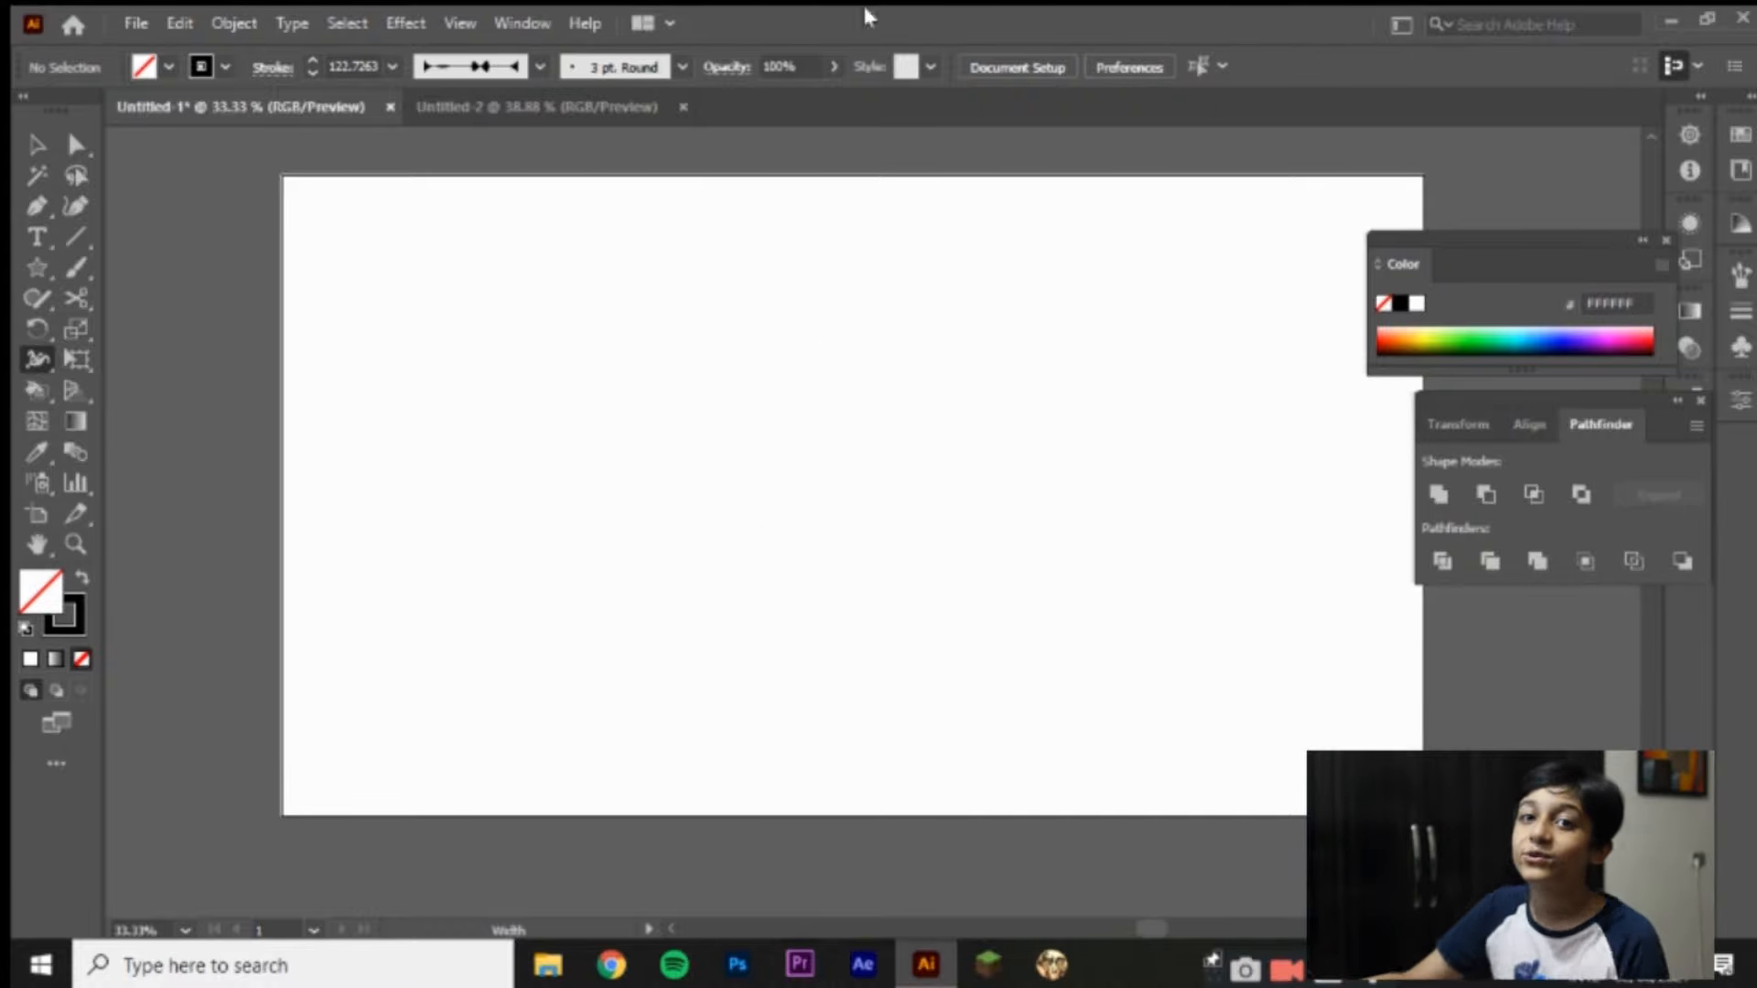
{"action": "left_click", "coordinate": [37, 268]}
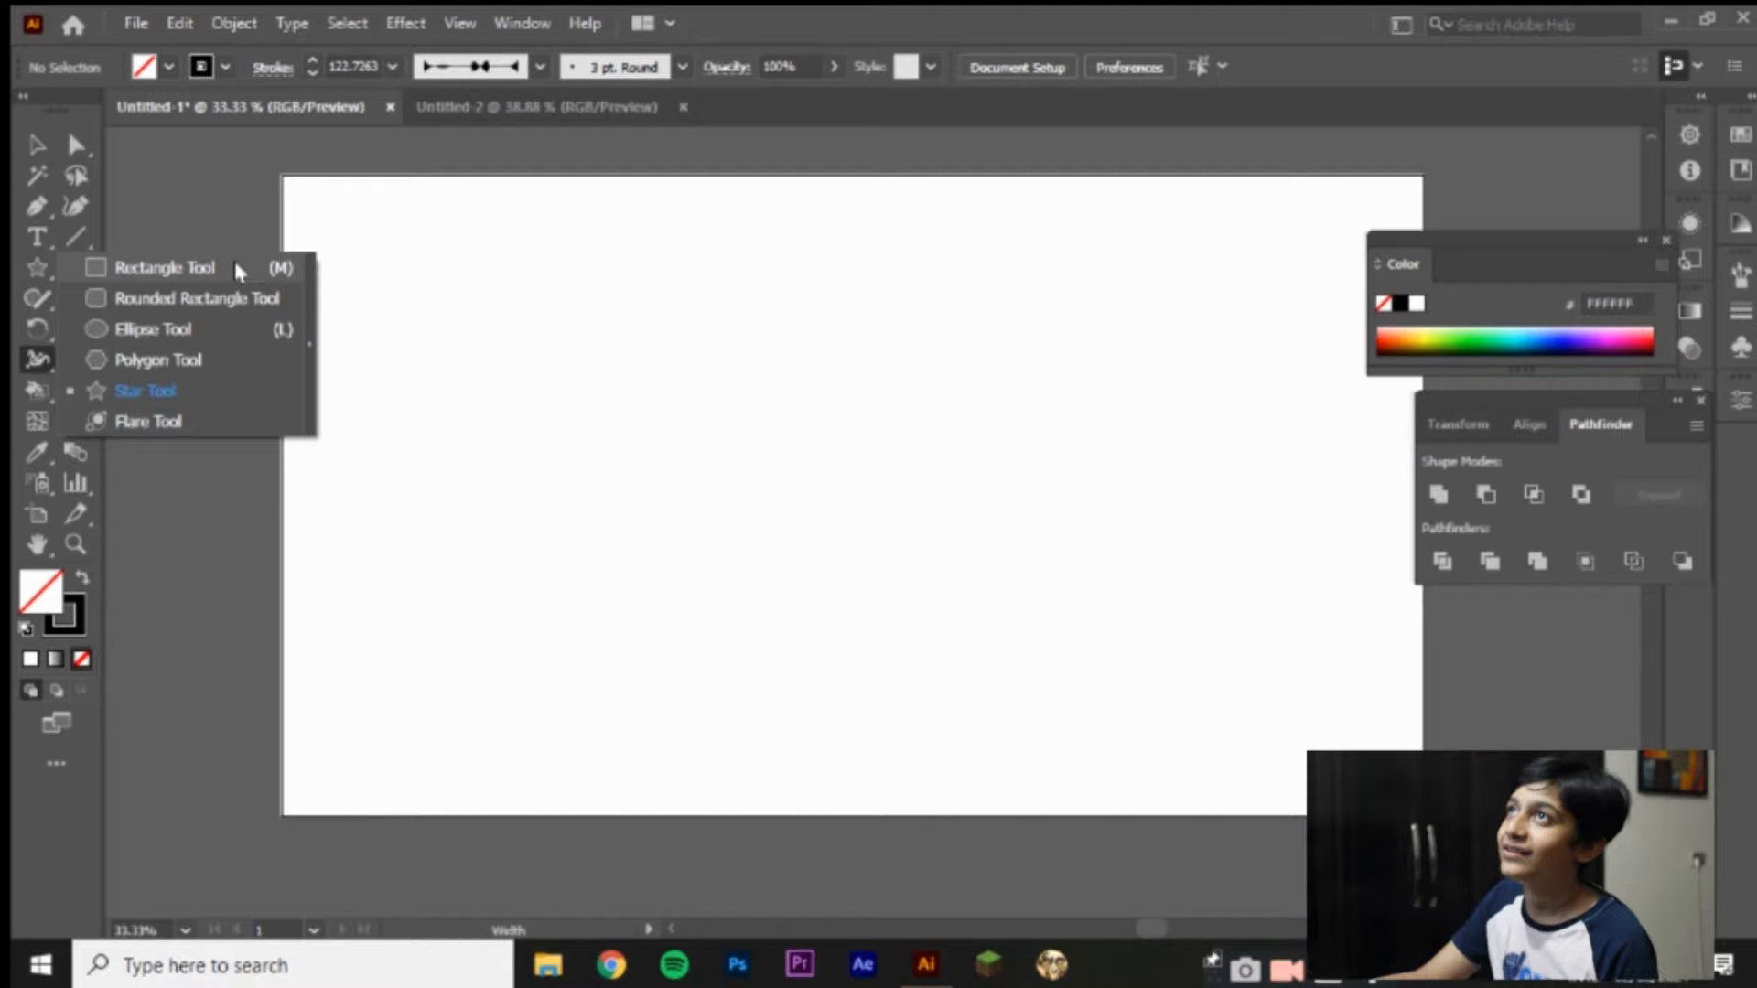
{"action": "left_click", "coordinate": [169, 330]}
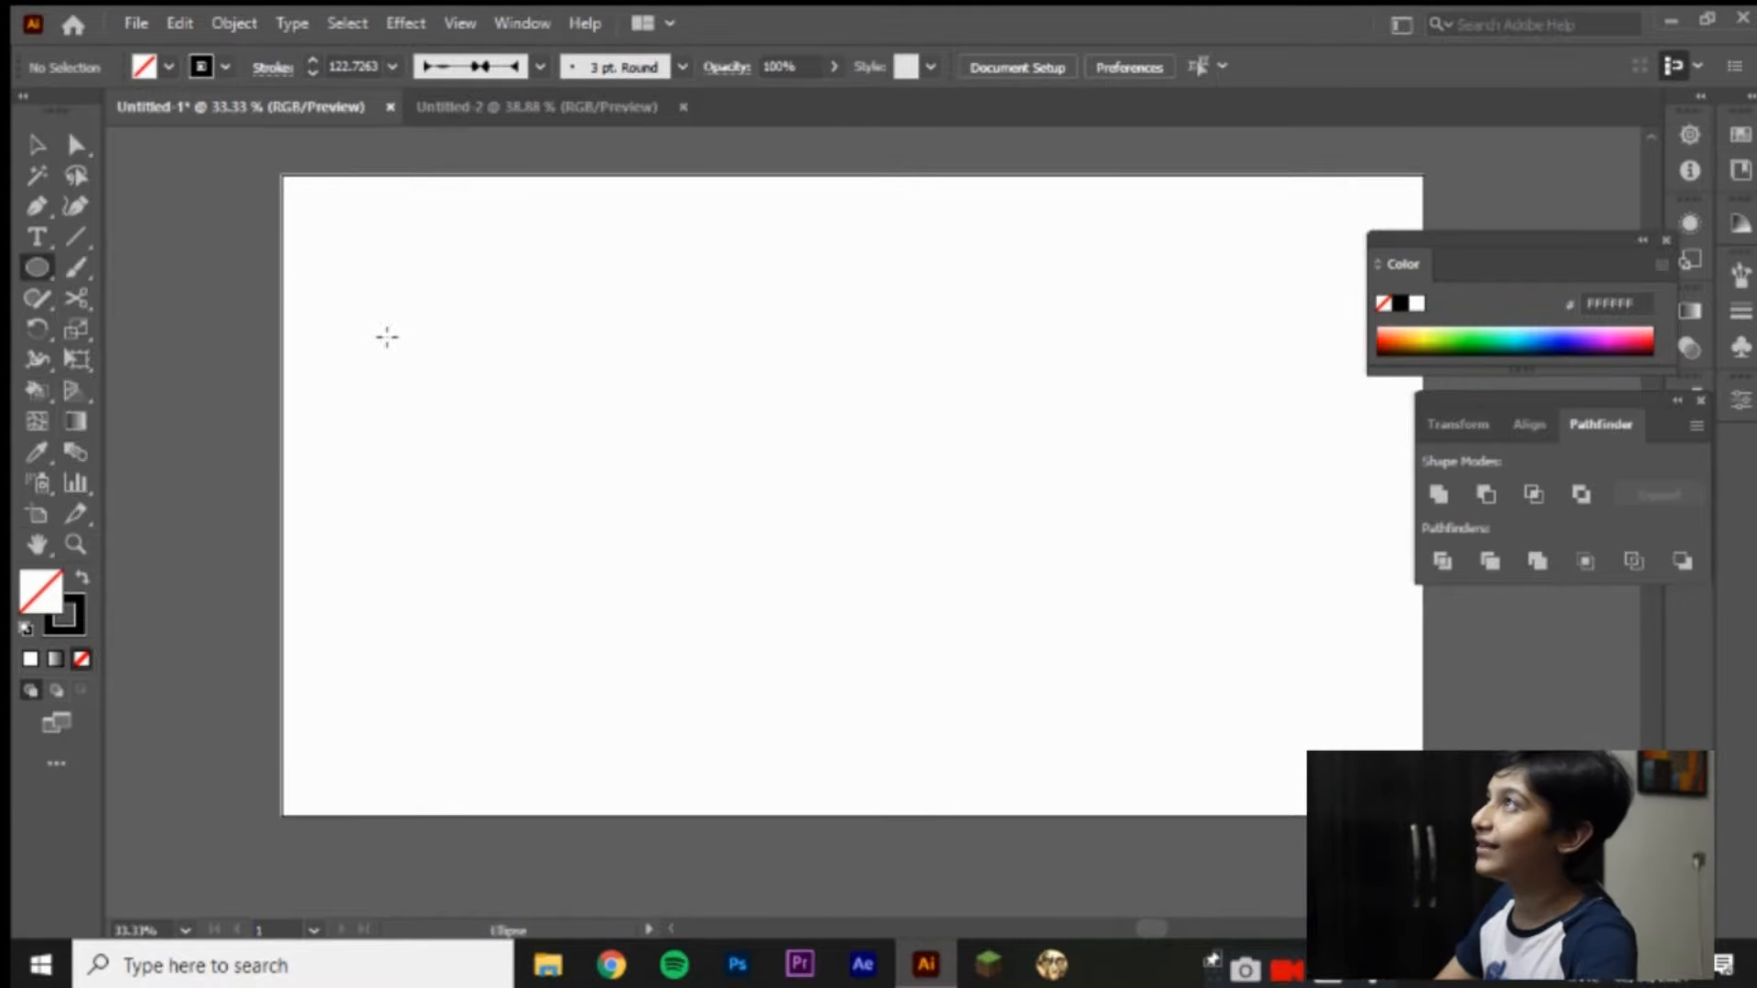
{"action": "left_click_drag", "start_coordinate": [432, 326], "coordinate": [631, 633]}
{"action": "left_click", "coordinate": [51, 147]}
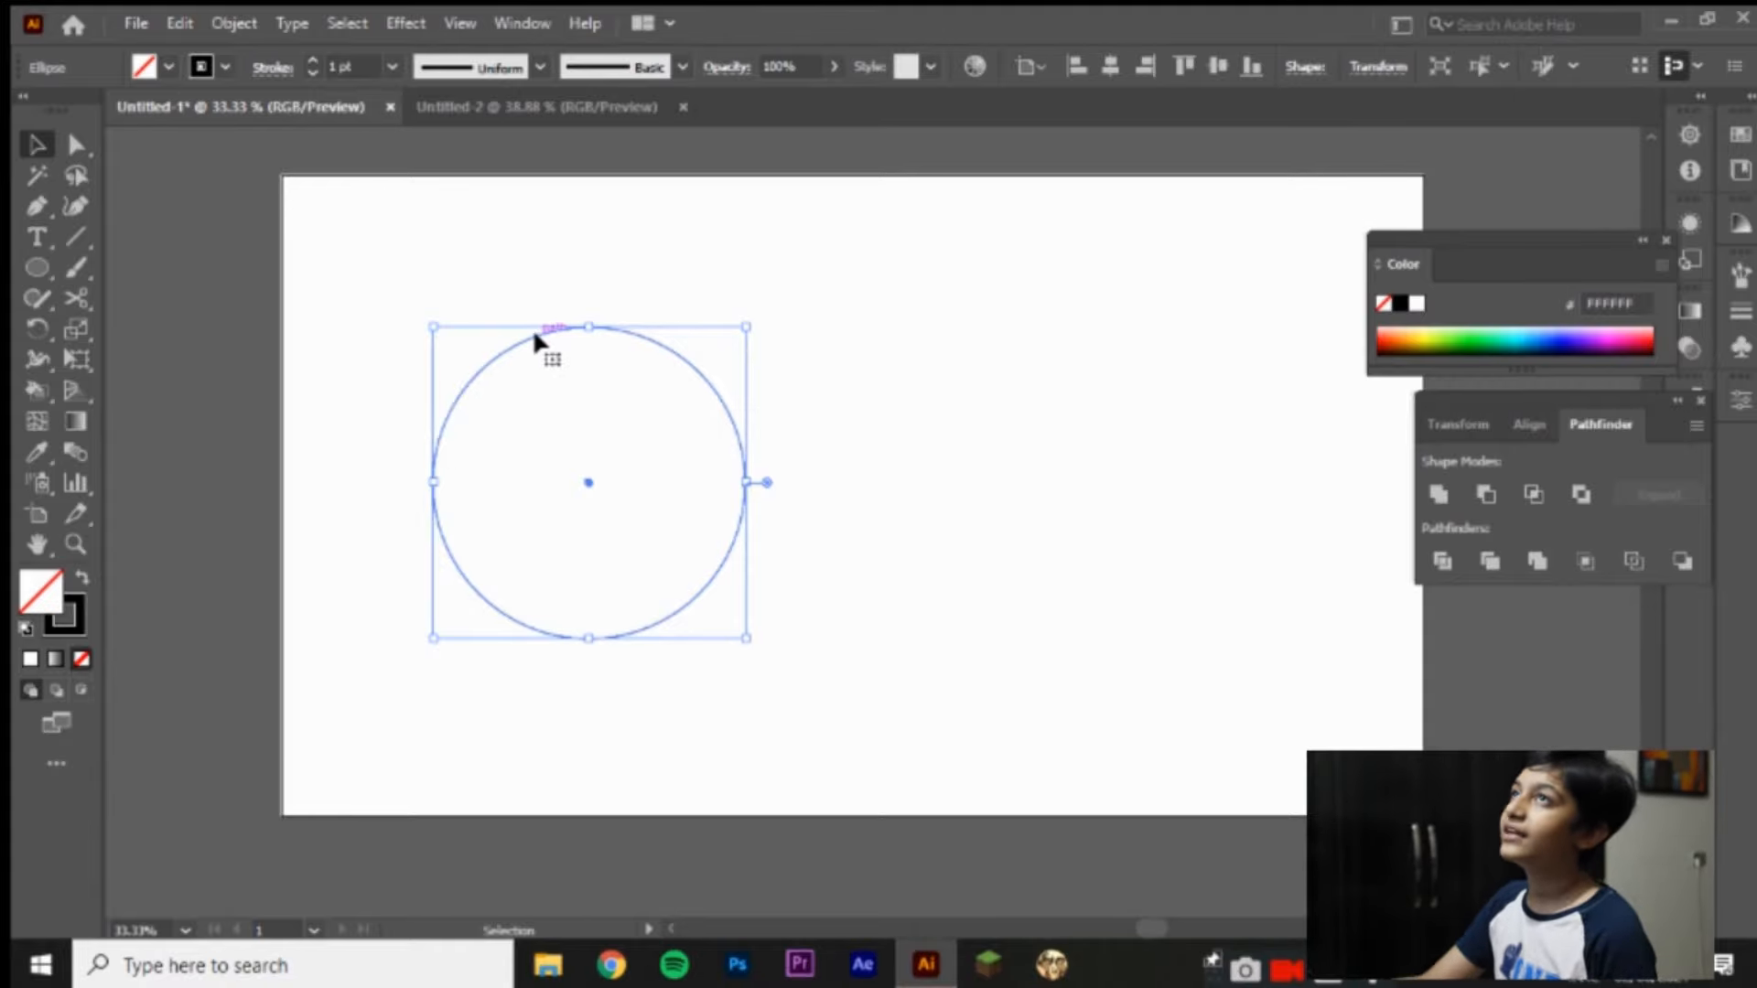
Step: Try to cut the circle's path on its upper-left side with the Scissors tool, and return to the Selection tool
{"action": "left_click", "coordinate": [76, 301]}
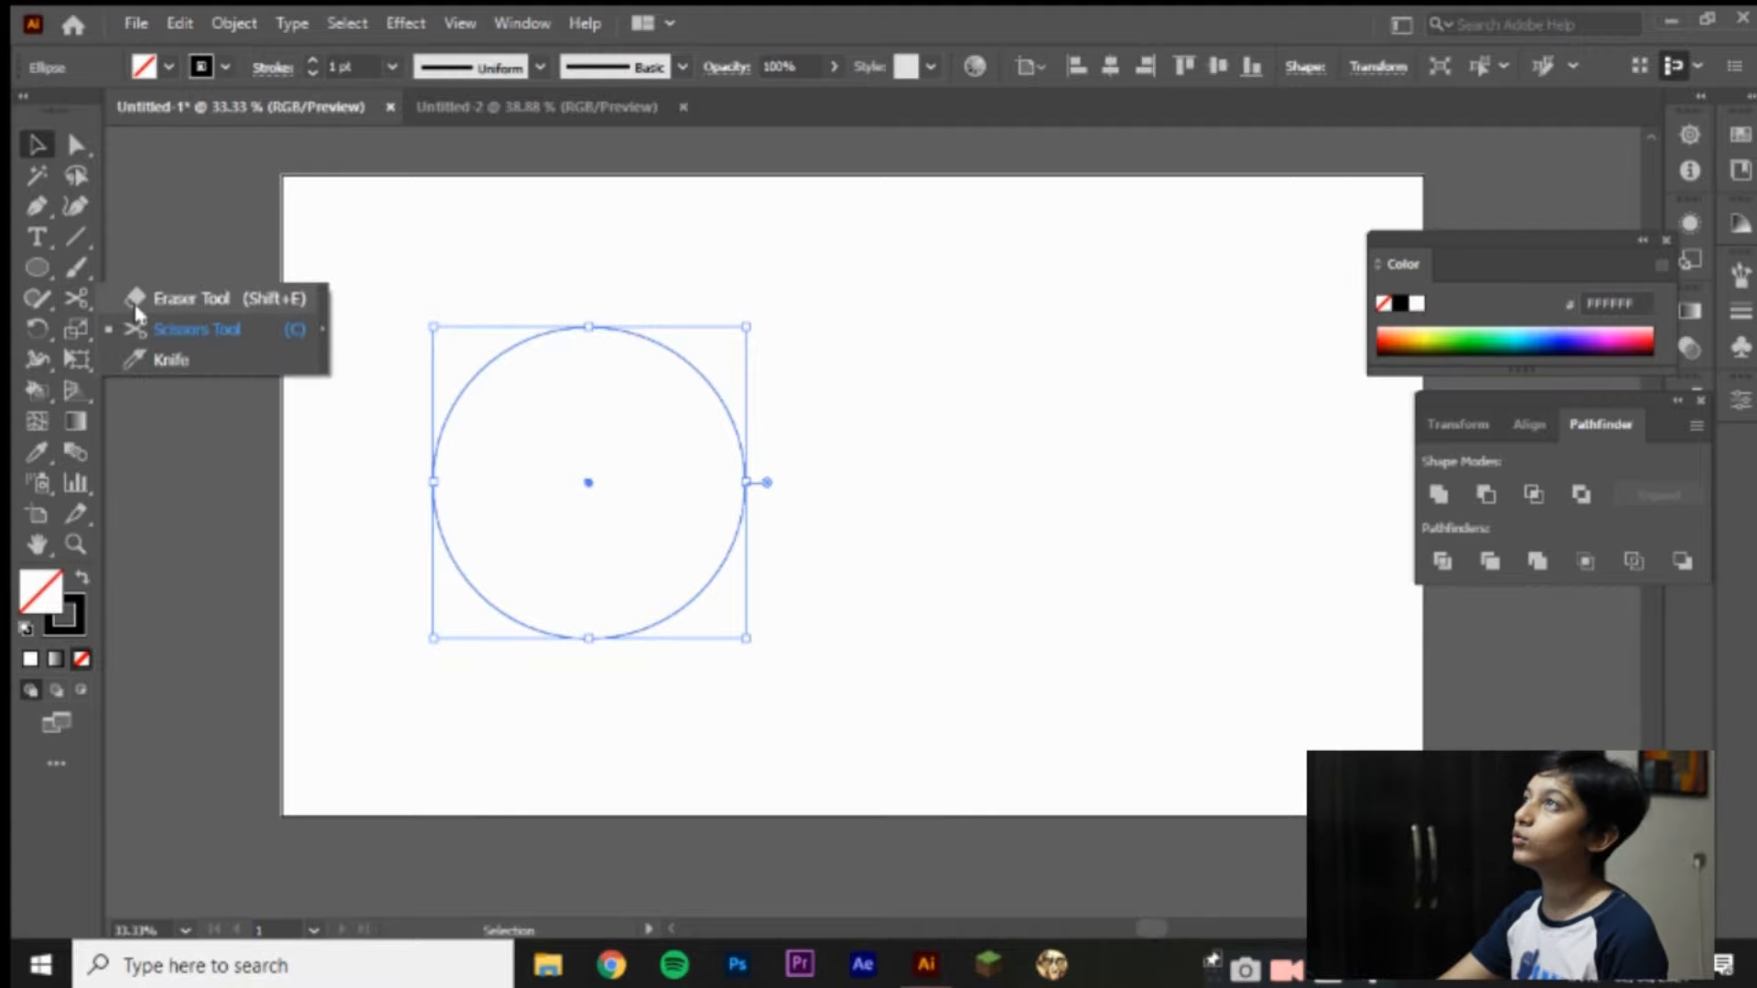
{"action": "left_click", "coordinate": [137, 299]}
{"action": "left_click", "coordinate": [76, 302]}
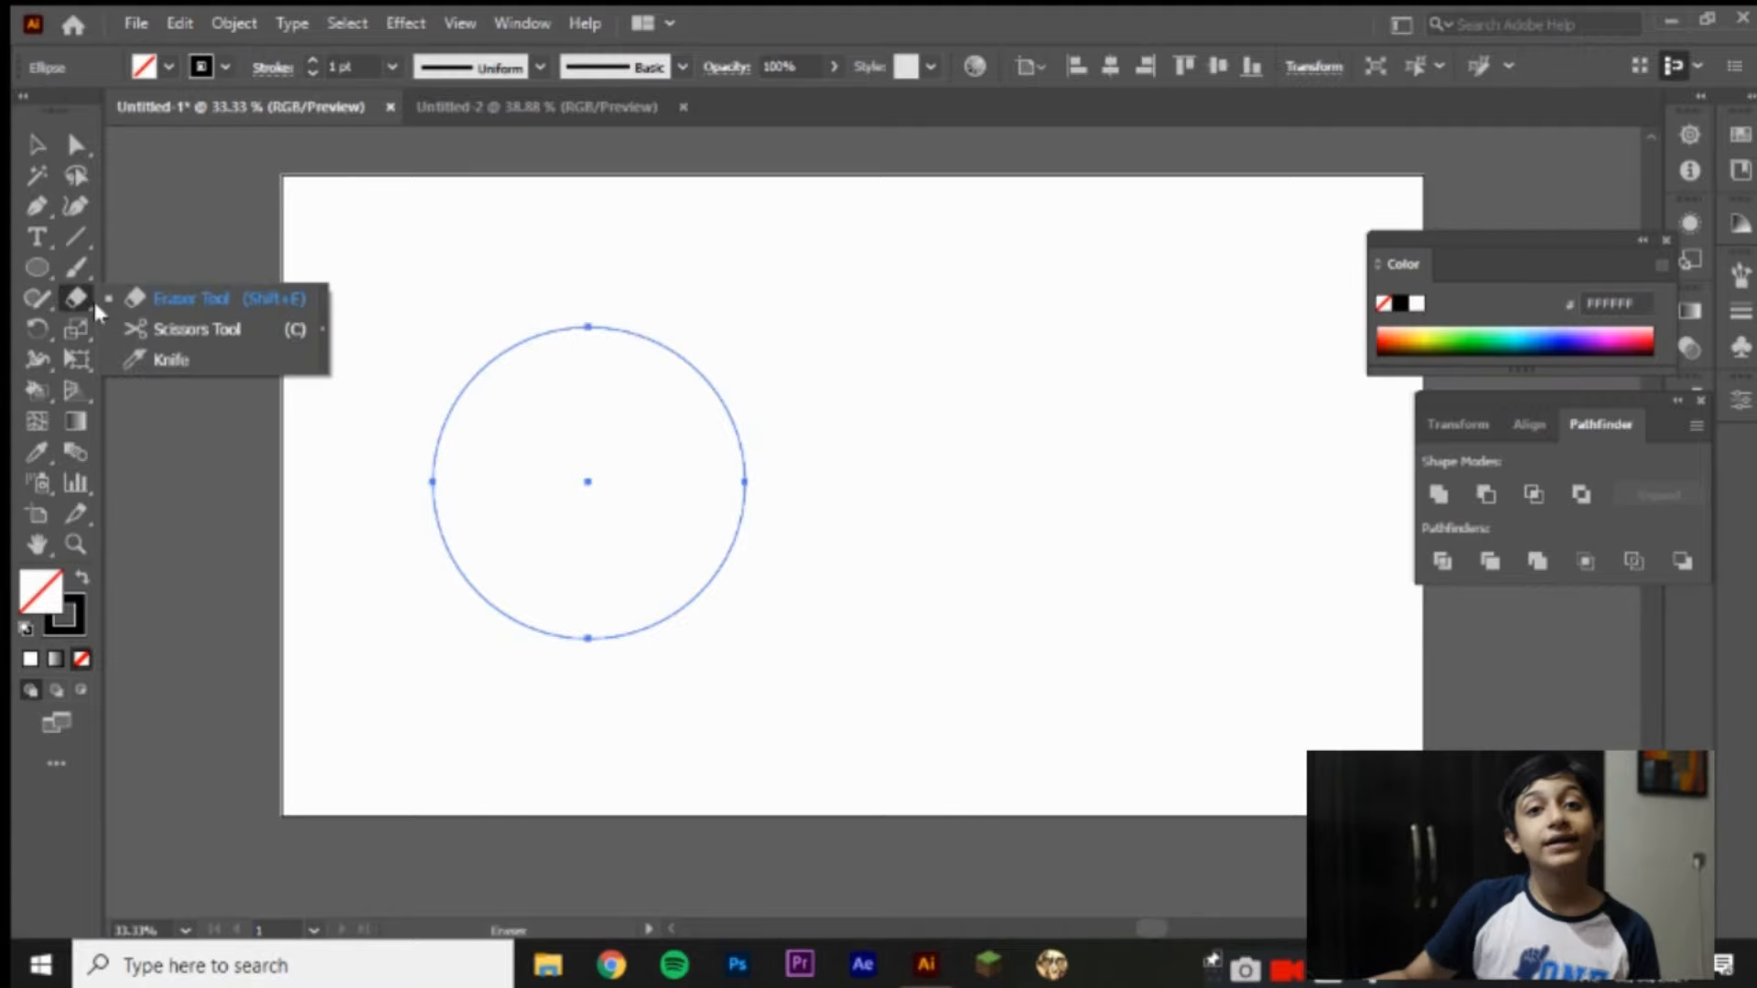
{"action": "left_click", "coordinate": [155, 332]}
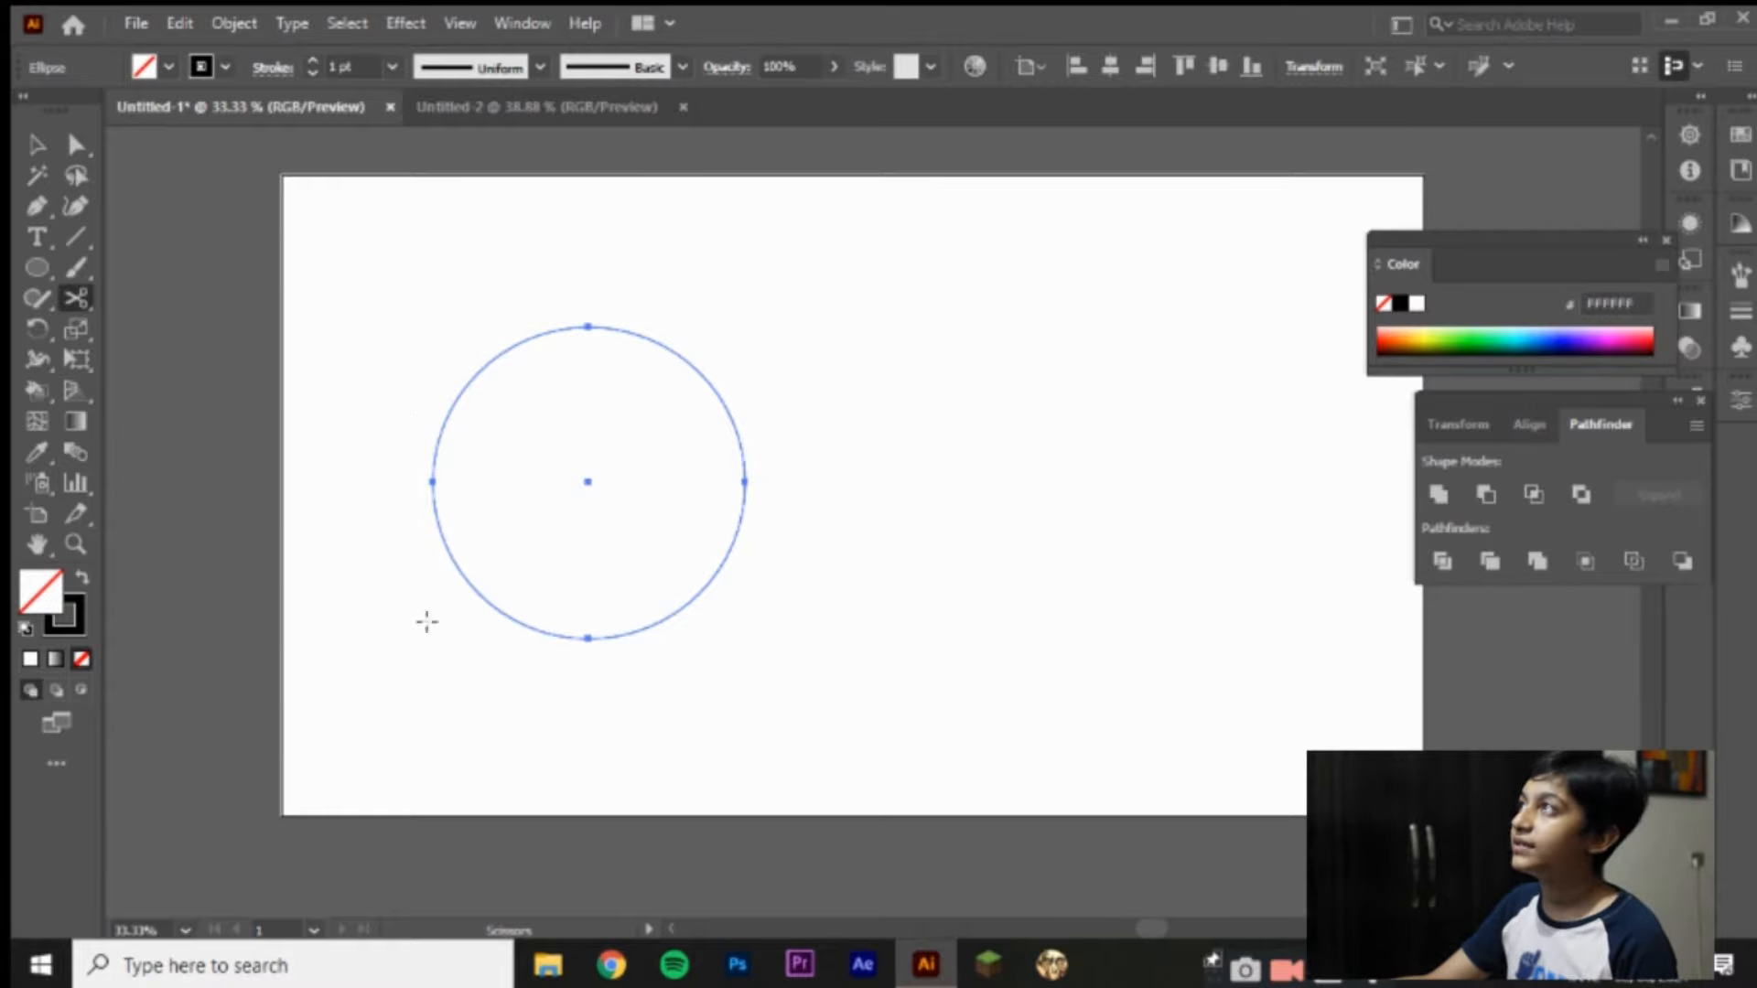
{"action": "left_click", "coordinate": [440, 436]}
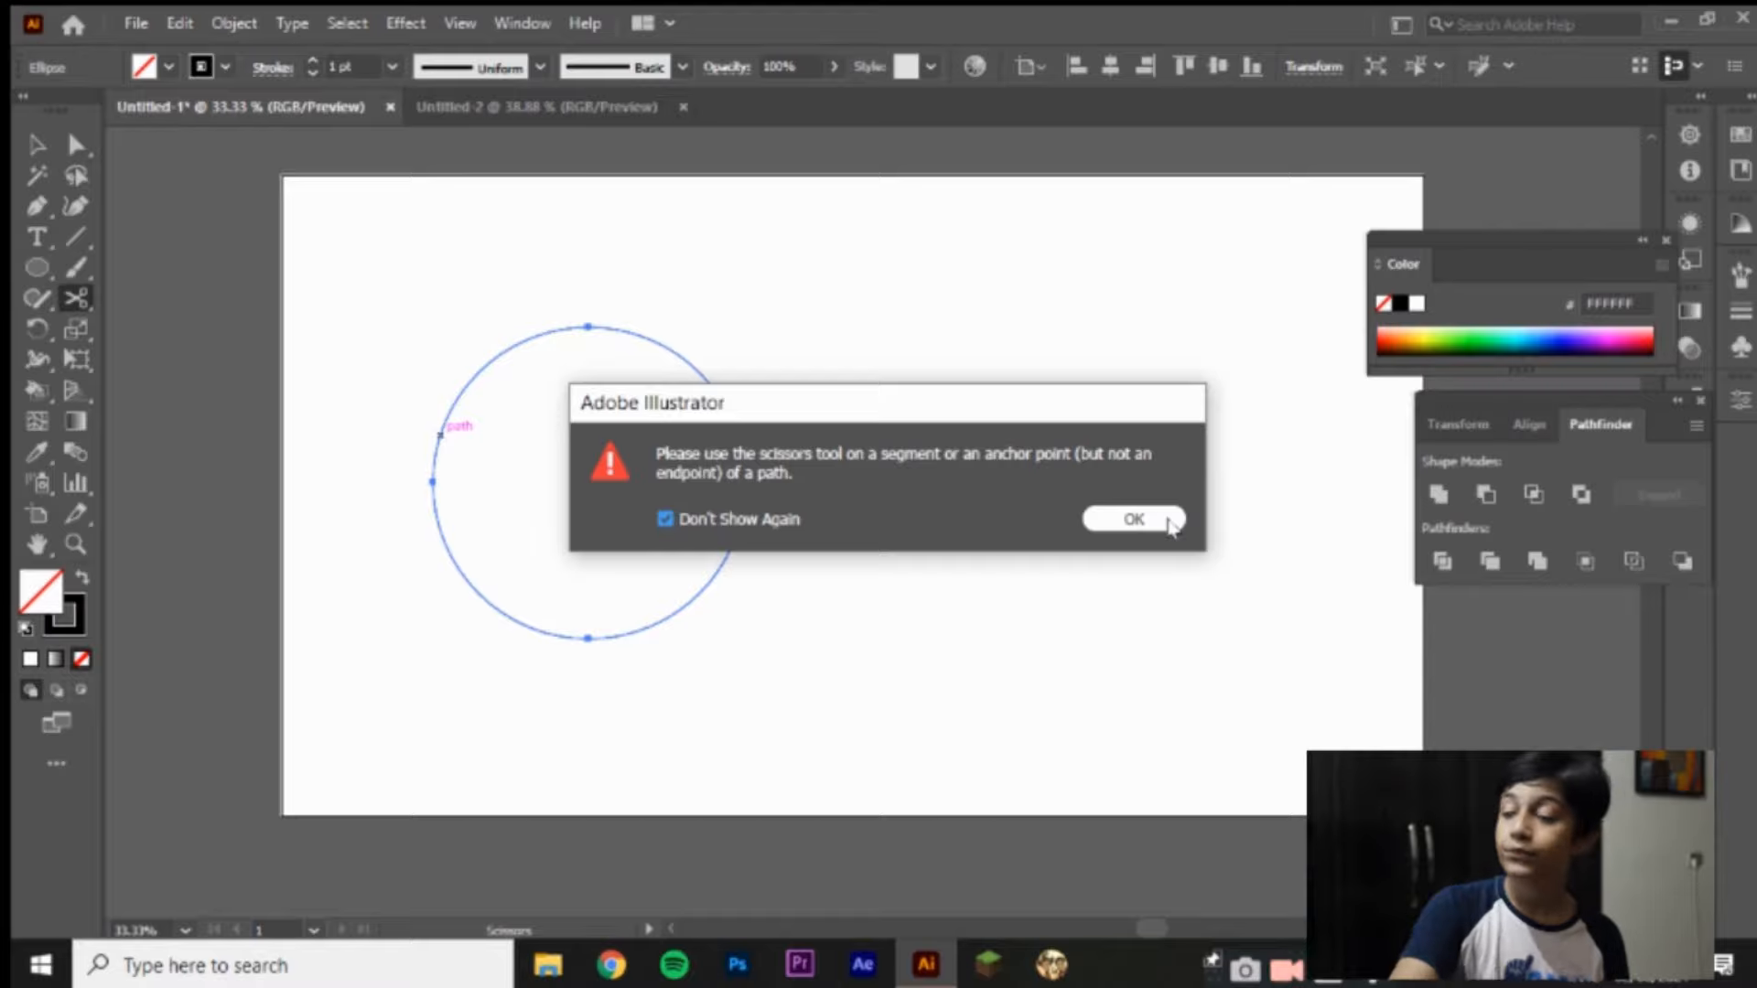
{"action": "left_click", "coordinate": [1169, 522]}
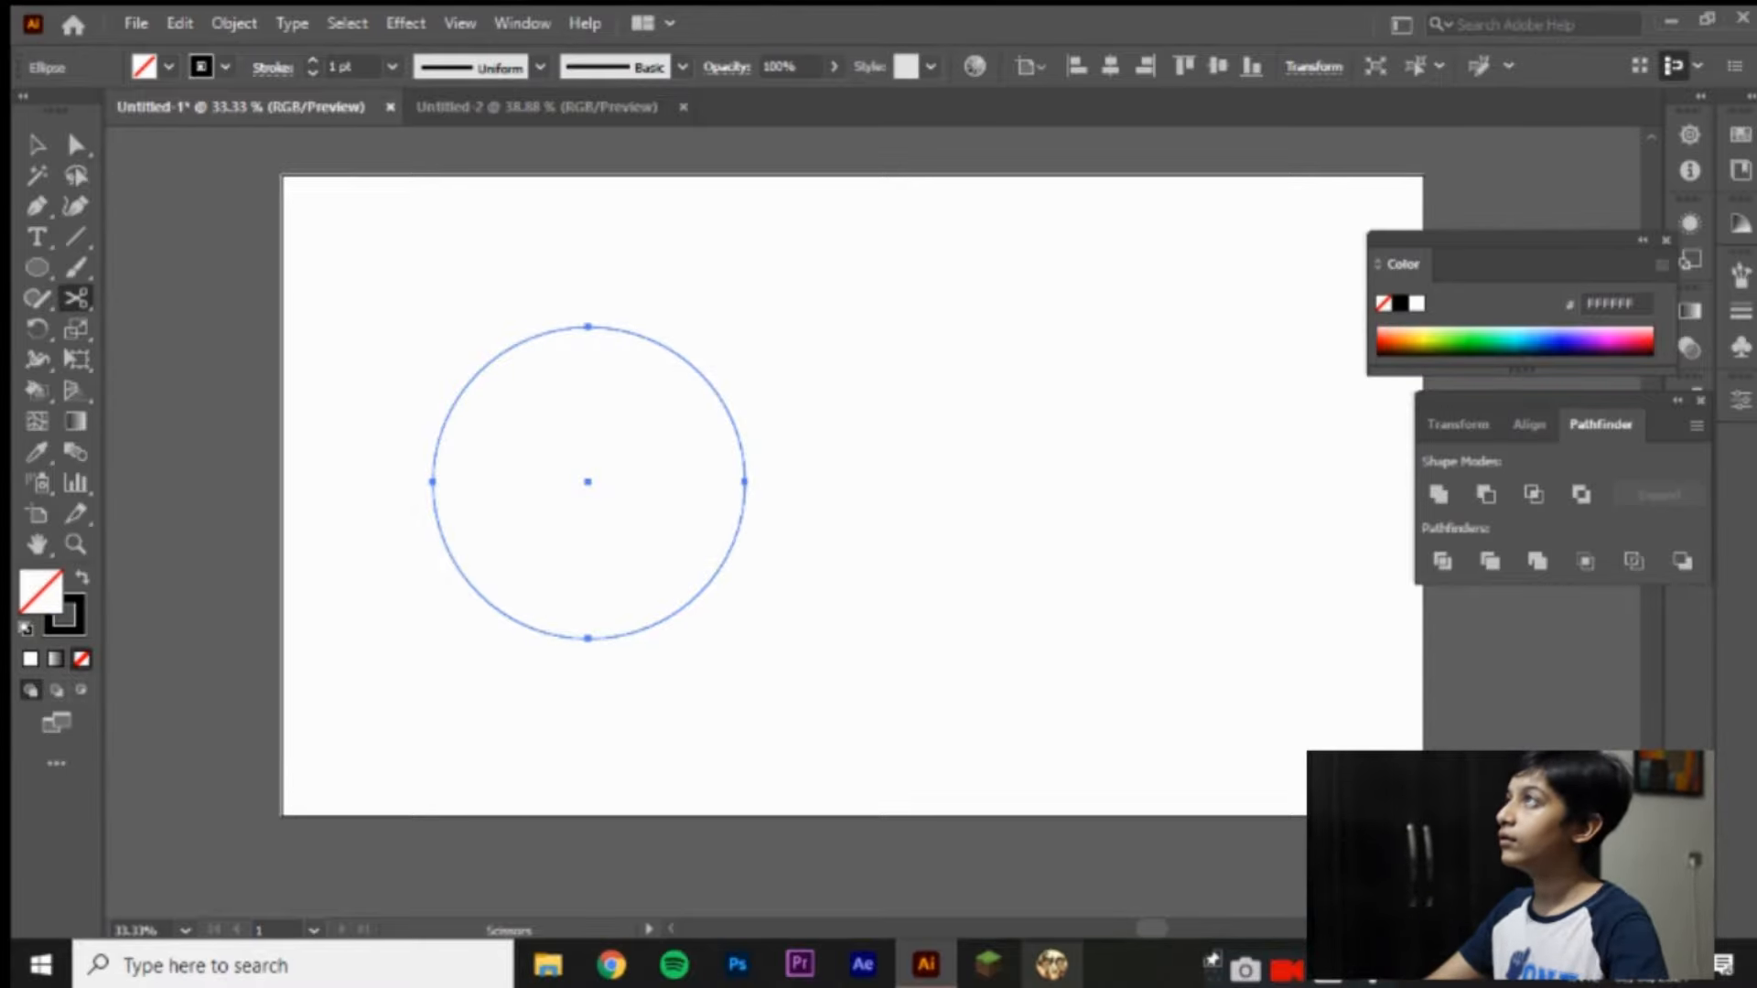
{"action": "key", "text": "v"}
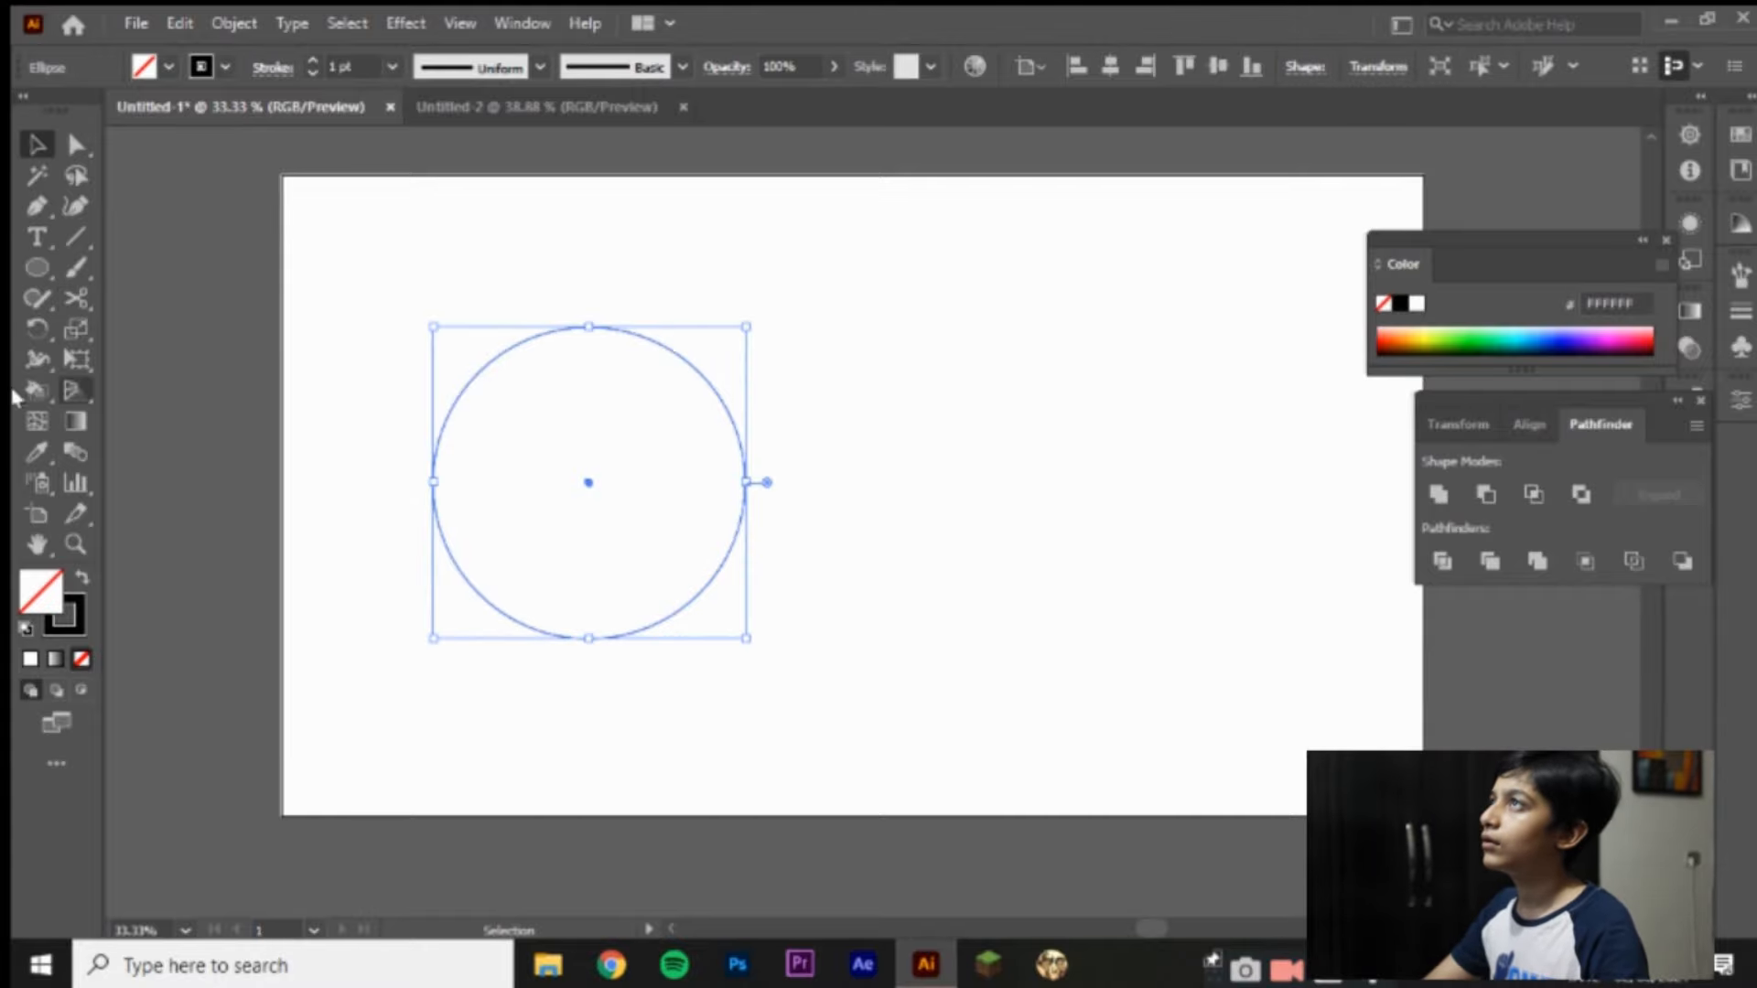
Step: Cut the circle's path at two points on its upper-left side with the Scissors tool and delete the short arc between them
{"action": "left_click", "coordinate": [76, 298]}
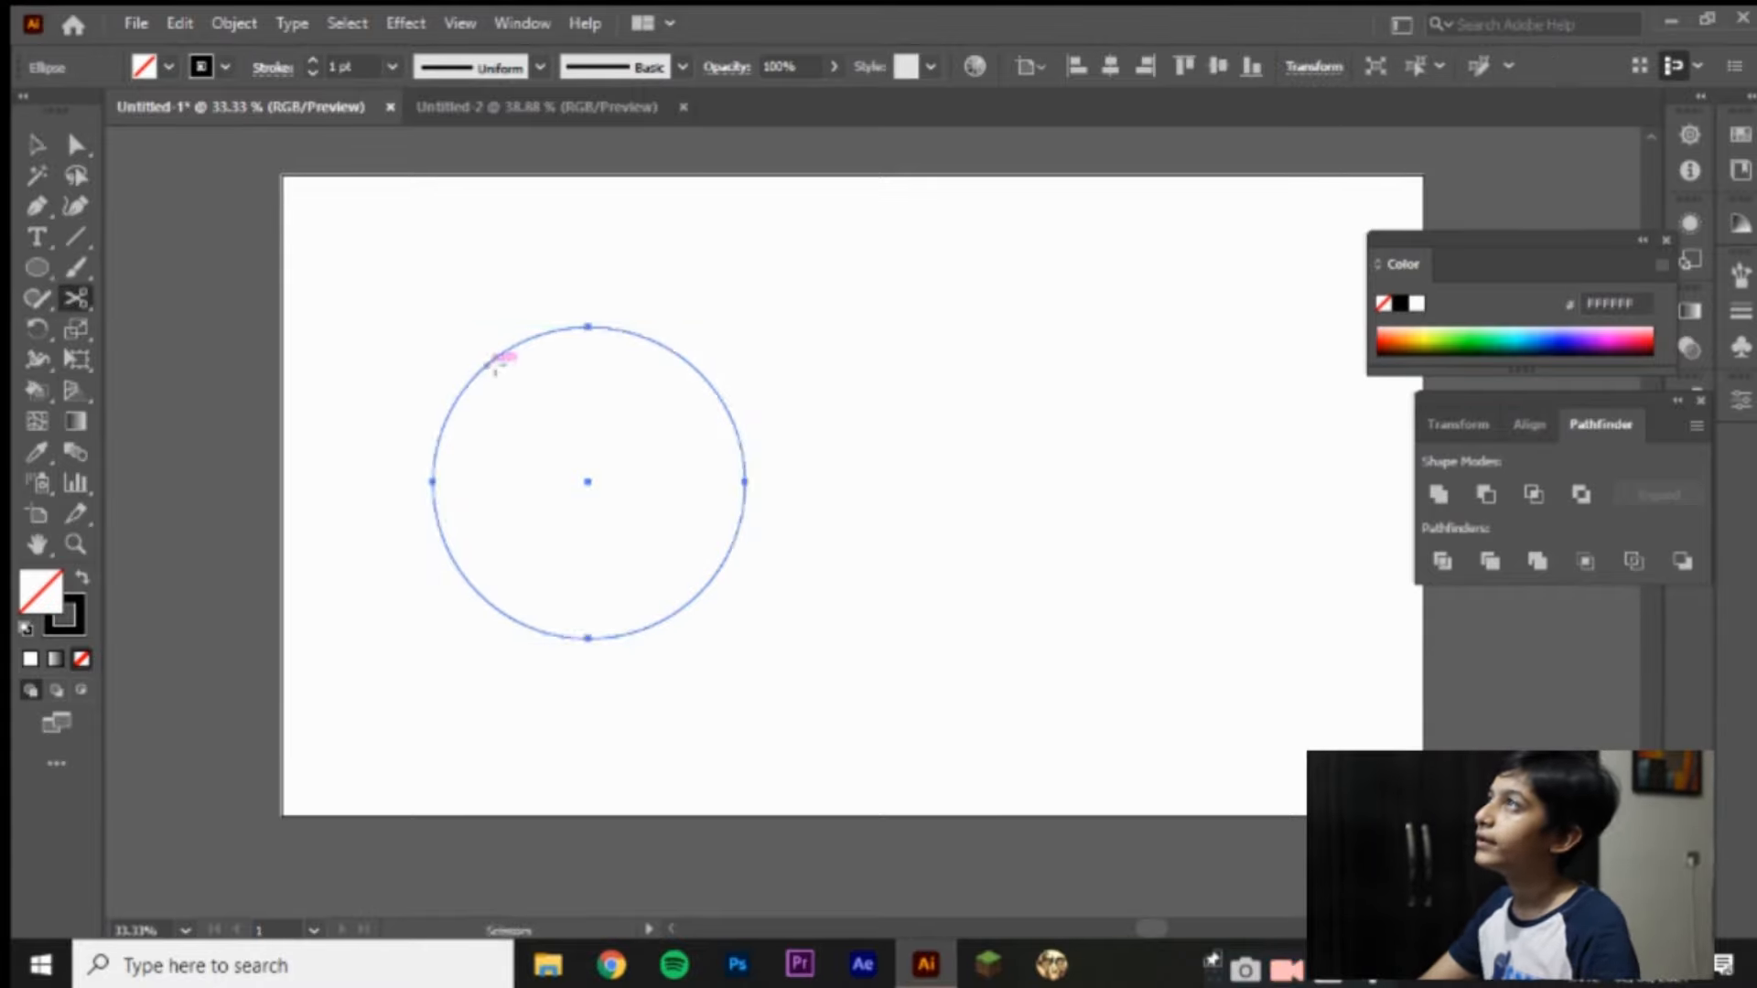
{"action": "left_click", "coordinate": [439, 439]}
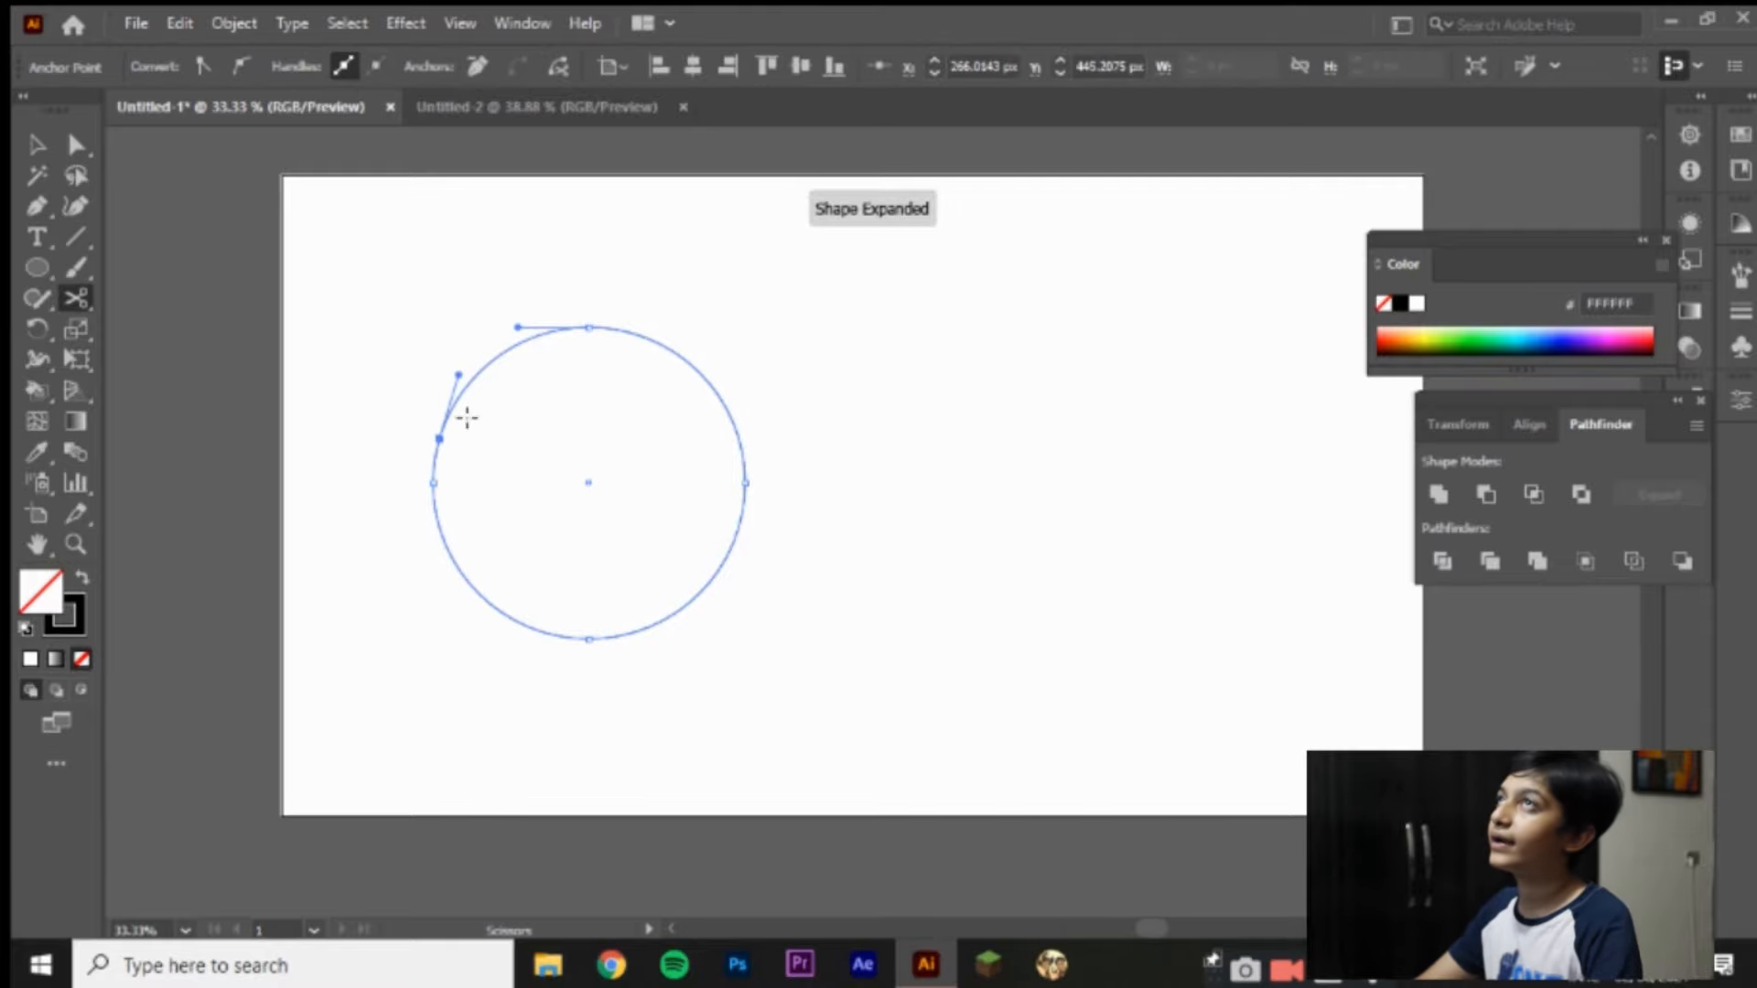
{"action": "left_click", "coordinate": [545, 332]}
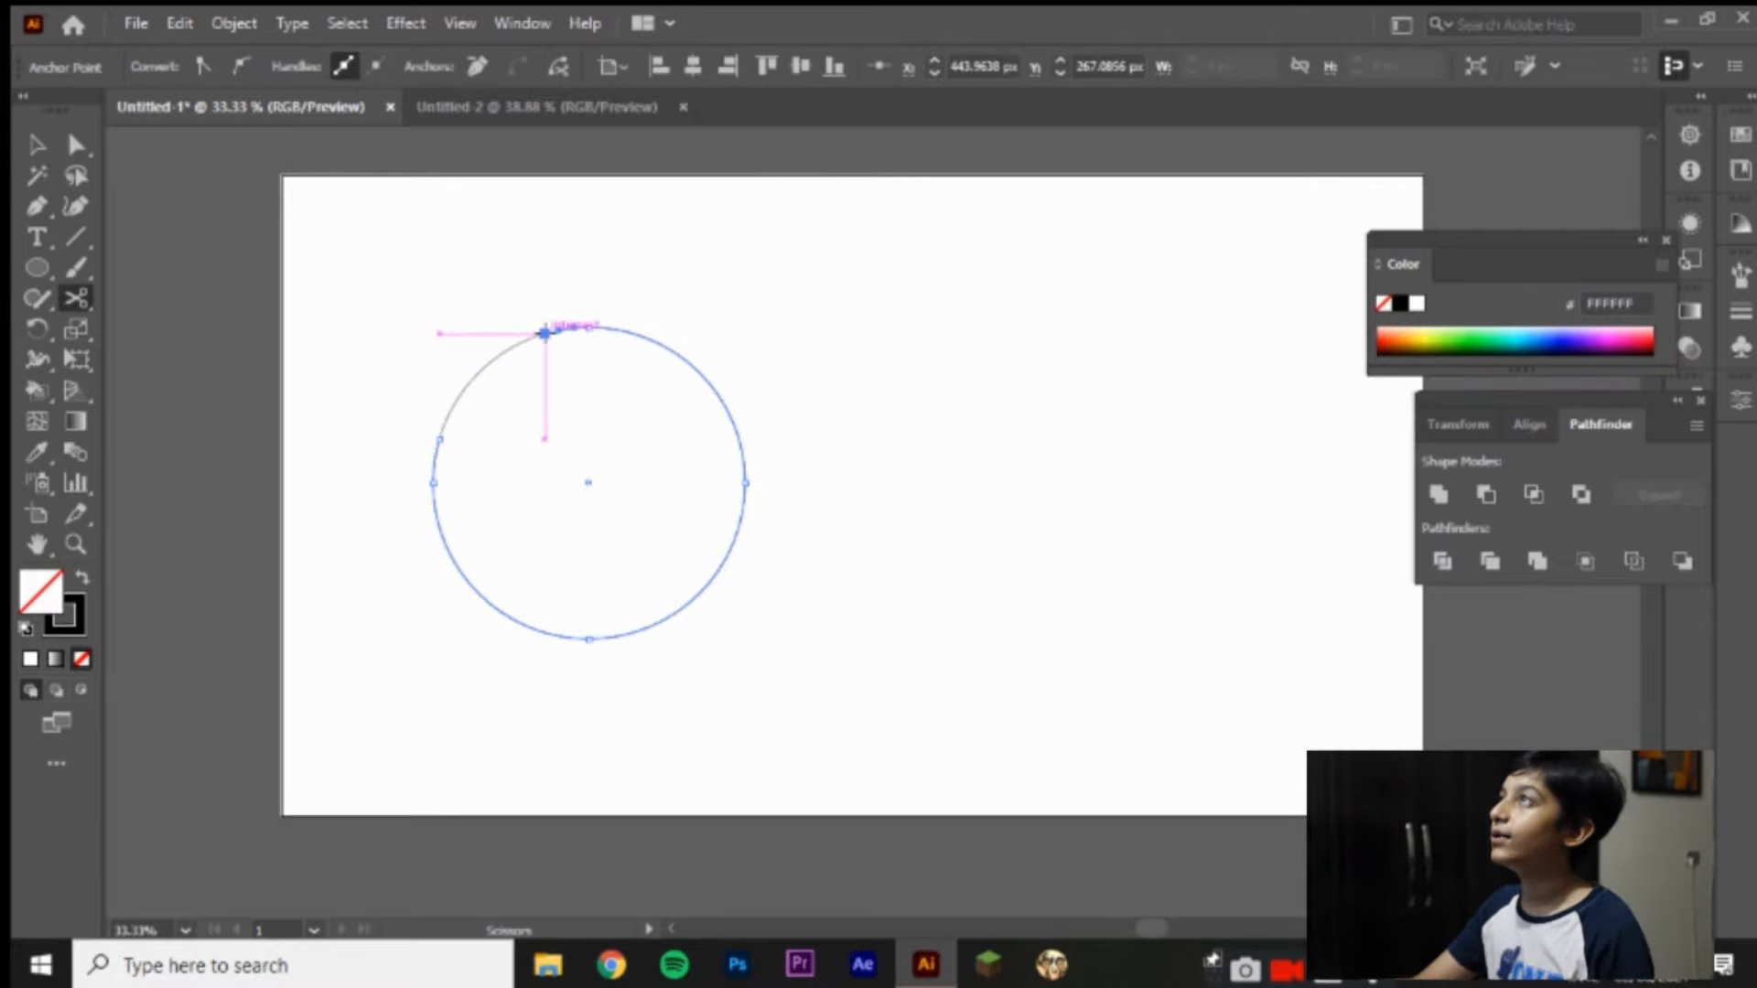
{"action": "left_click", "coordinate": [37, 144]}
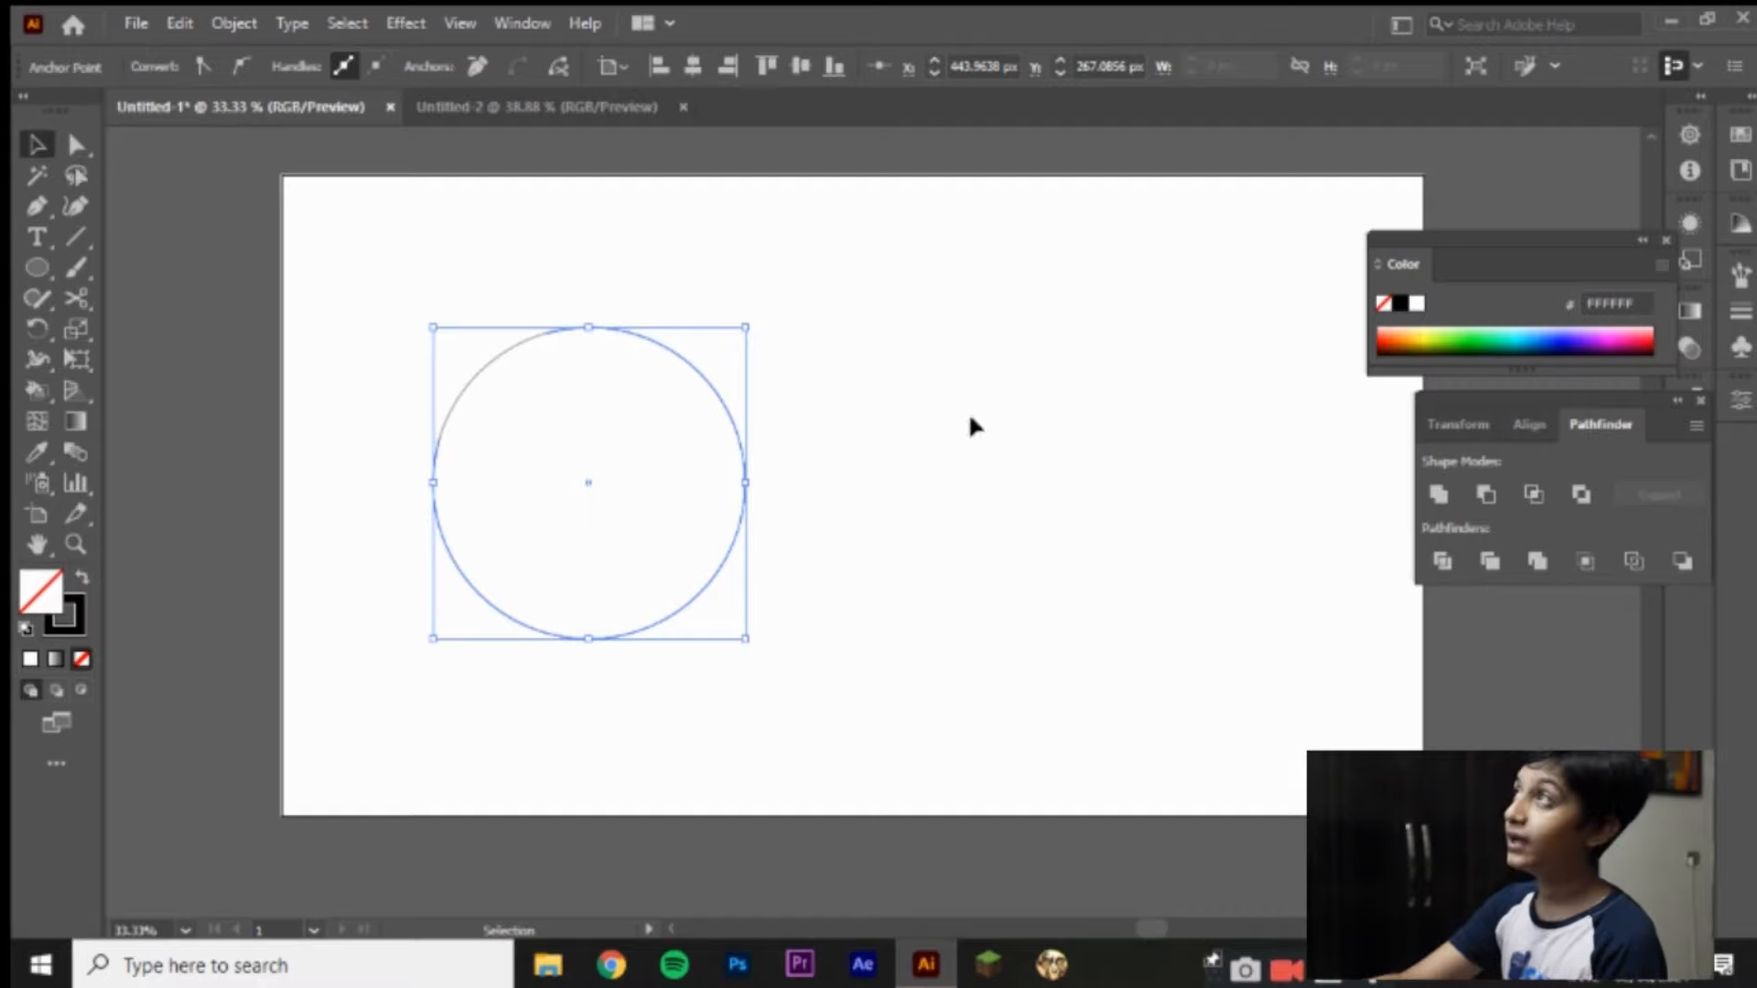
{"action": "left_click", "coordinate": [908, 443]}
{"action": "left_click", "coordinate": [484, 368]}
{"action": "key", "text": "Delete"}
Step: Set the remaining arc's stroke weight to 28 pt and apply a tapered width profile that thins out towards its left end
{"action": "left_click_drag", "start_coordinate": [906, 412], "coordinate": [699, 519]}
{"action": "left_click", "coordinate": [320, 61]}
{"action": "left_click", "coordinate": [320, 60]}
{"action": "left_click", "coordinate": [321, 60]}
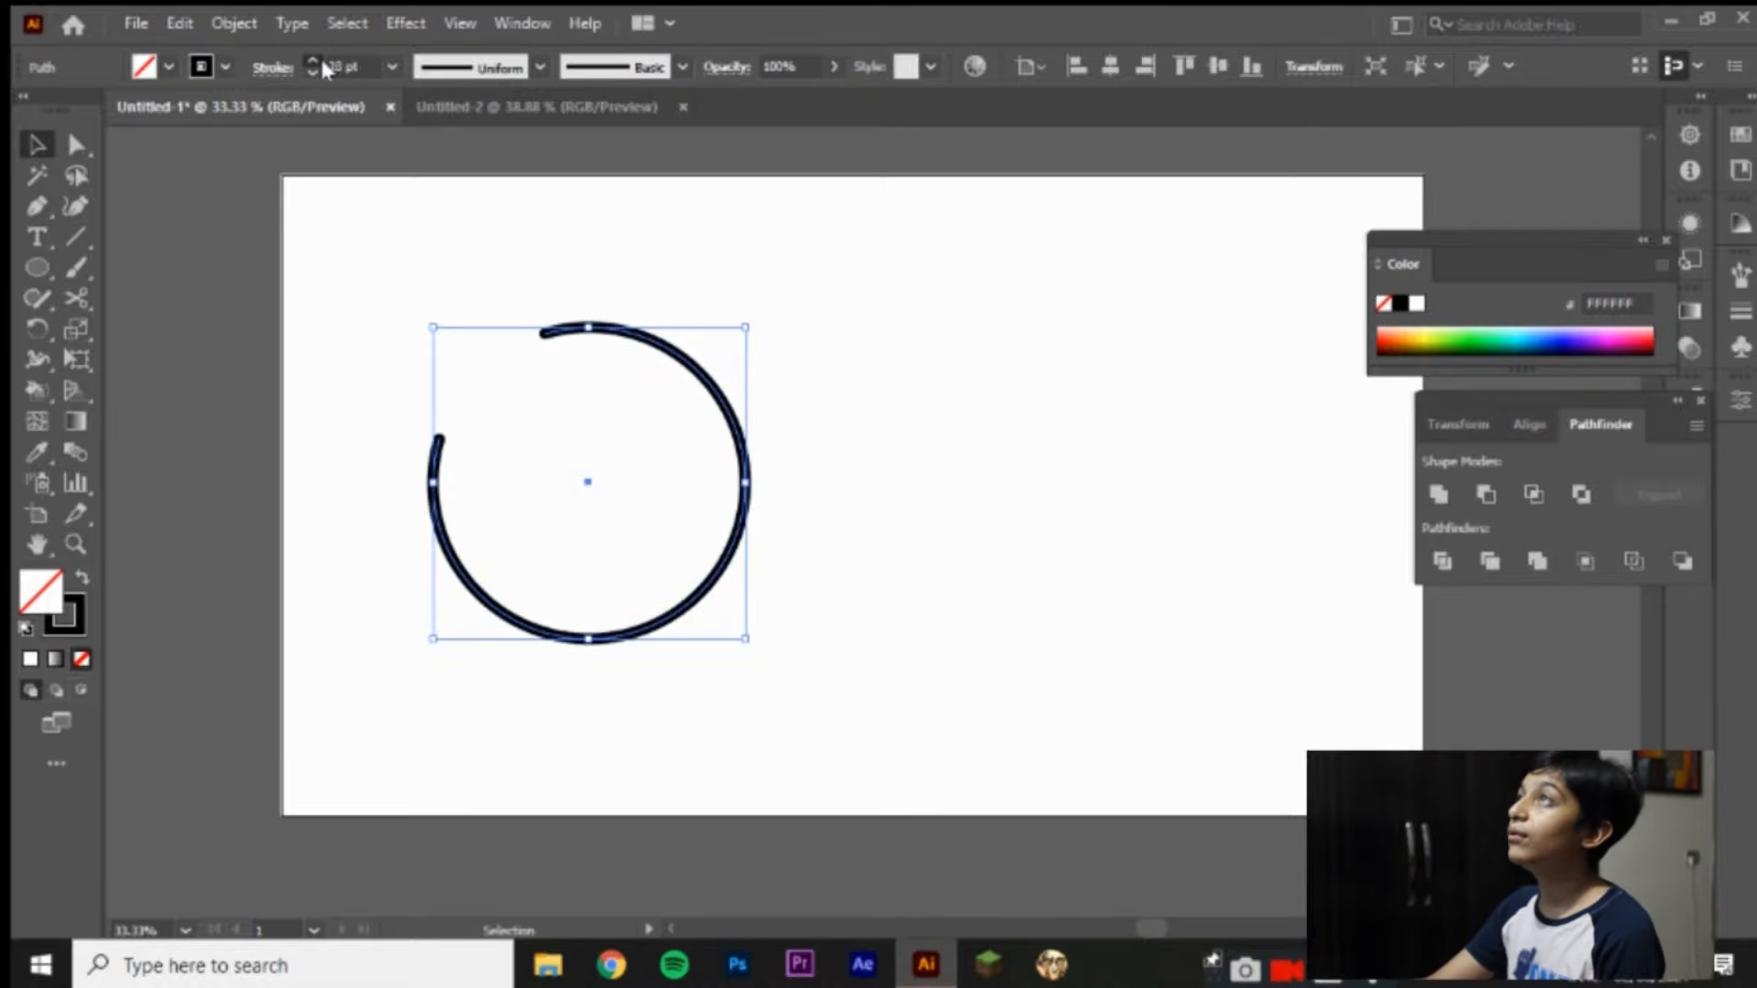
{"action": "left_click", "coordinate": [320, 60]}
{"action": "left_click", "coordinate": [322, 61]}
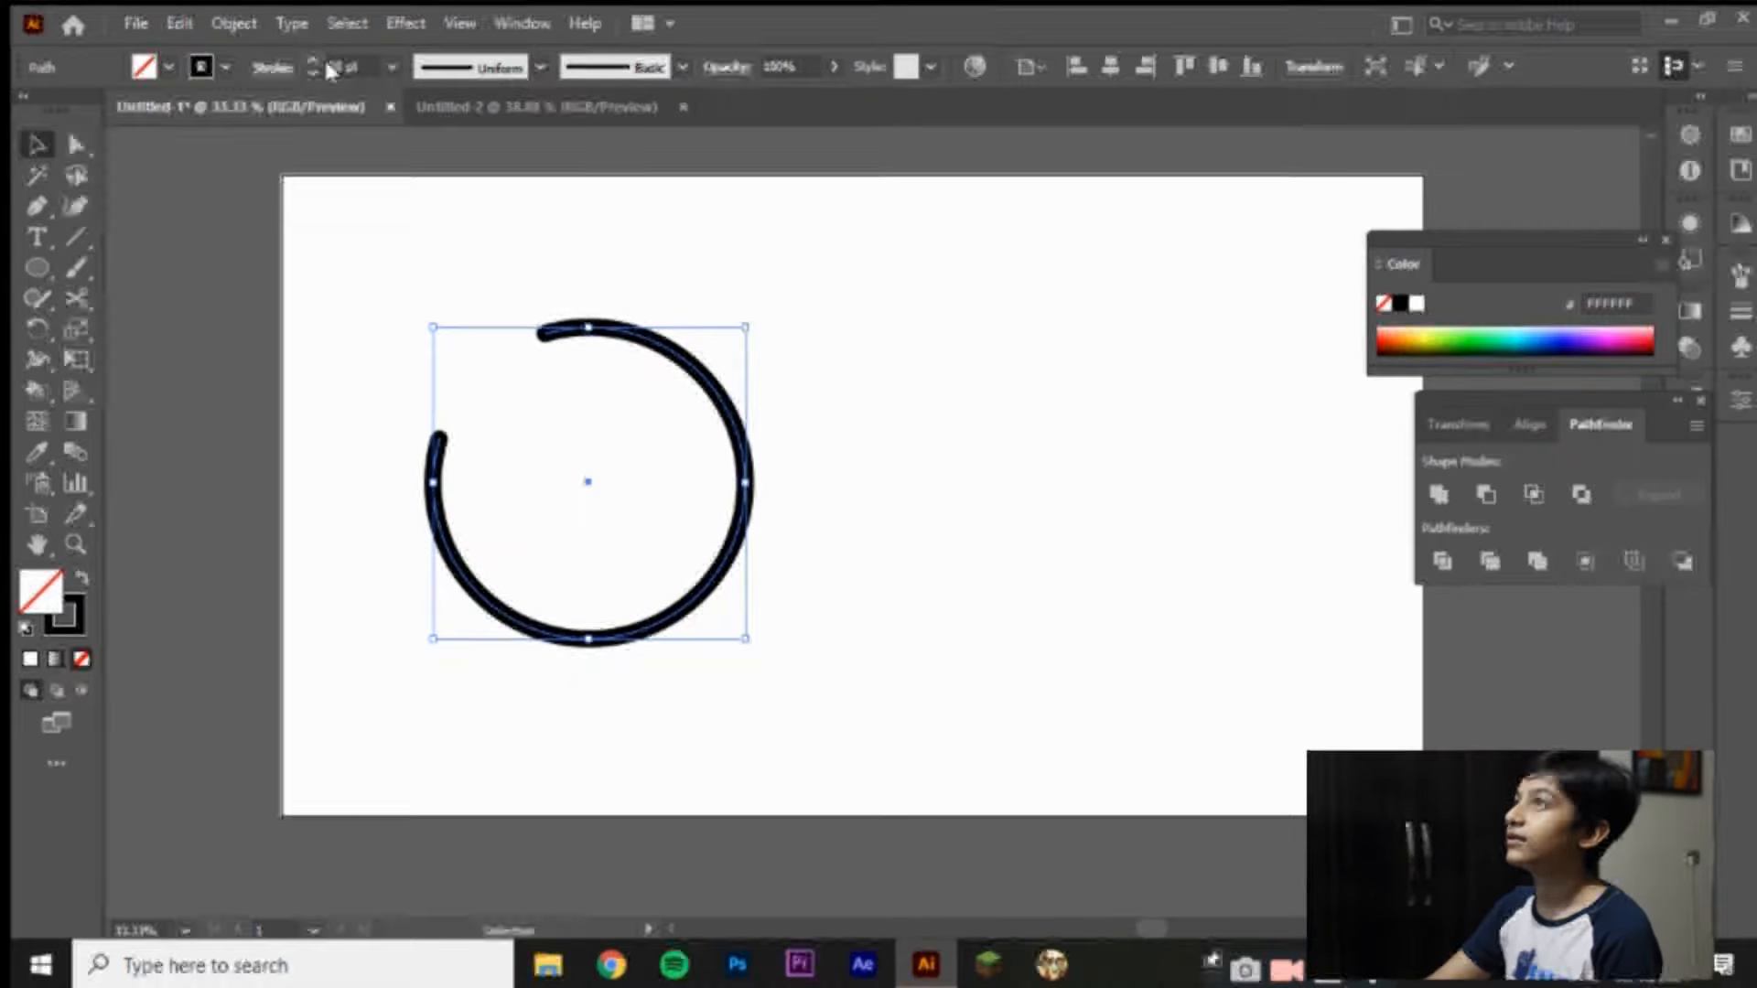
{"action": "left_click", "coordinate": [539, 67]}
{"action": "left_click", "coordinate": [479, 271]}
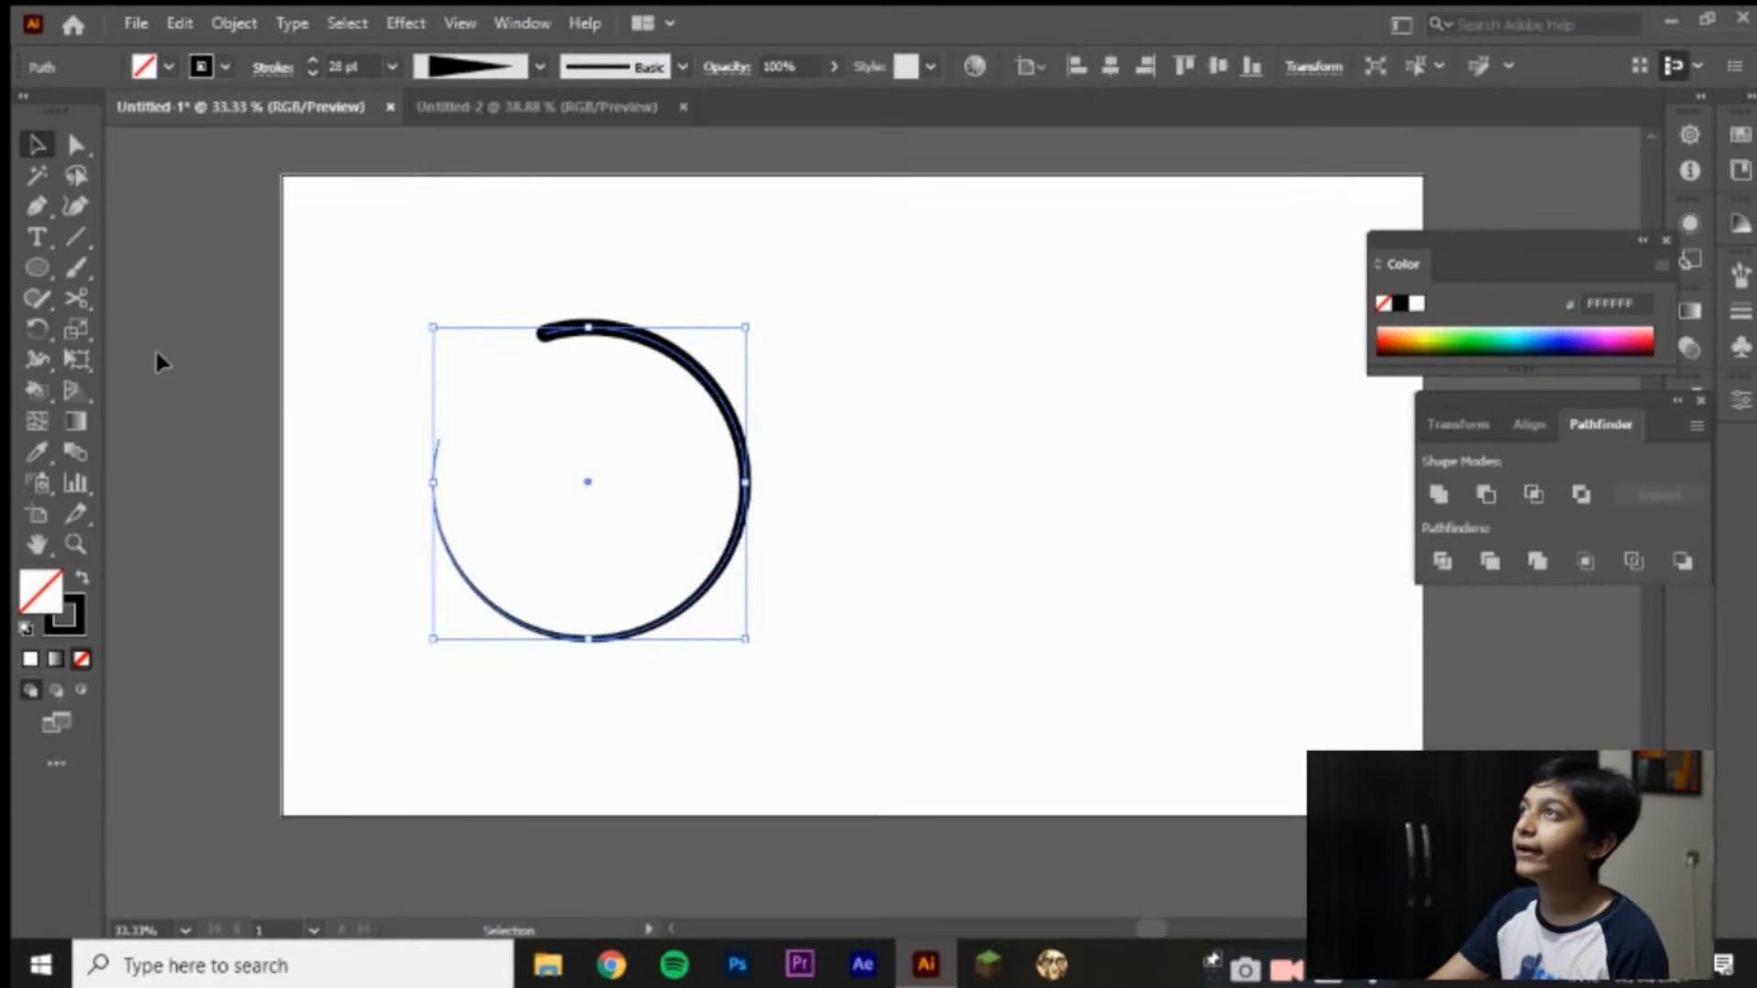
Step: Widen the arc's stroke with the Width tool, slightly at its thin left end and strongly at its upper end
{"action": "left_click", "coordinate": [37, 359]}
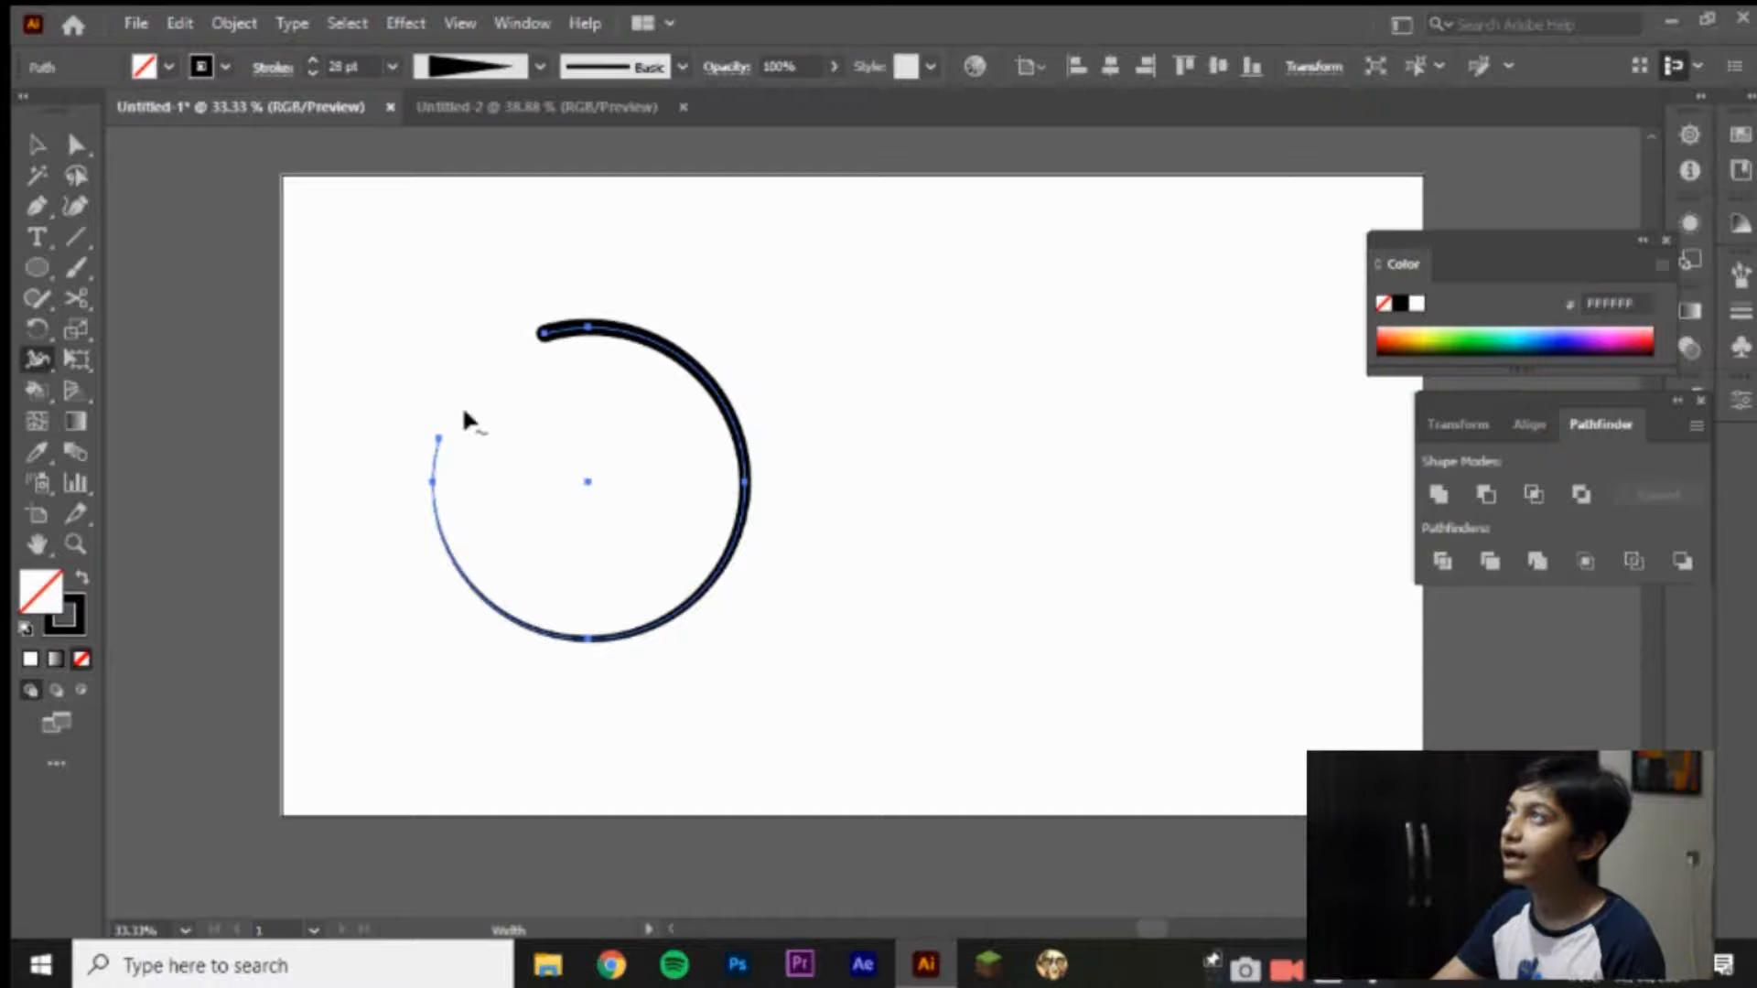
{"action": "mouse_move", "coordinate": [439, 441]}
{"action": "left_mouse_down"}
{"action": "mouse_move", "coordinate": [466, 443]}
{"action": "mouse_move", "coordinate": [448, 447]}
{"action": "left_mouse_up"}
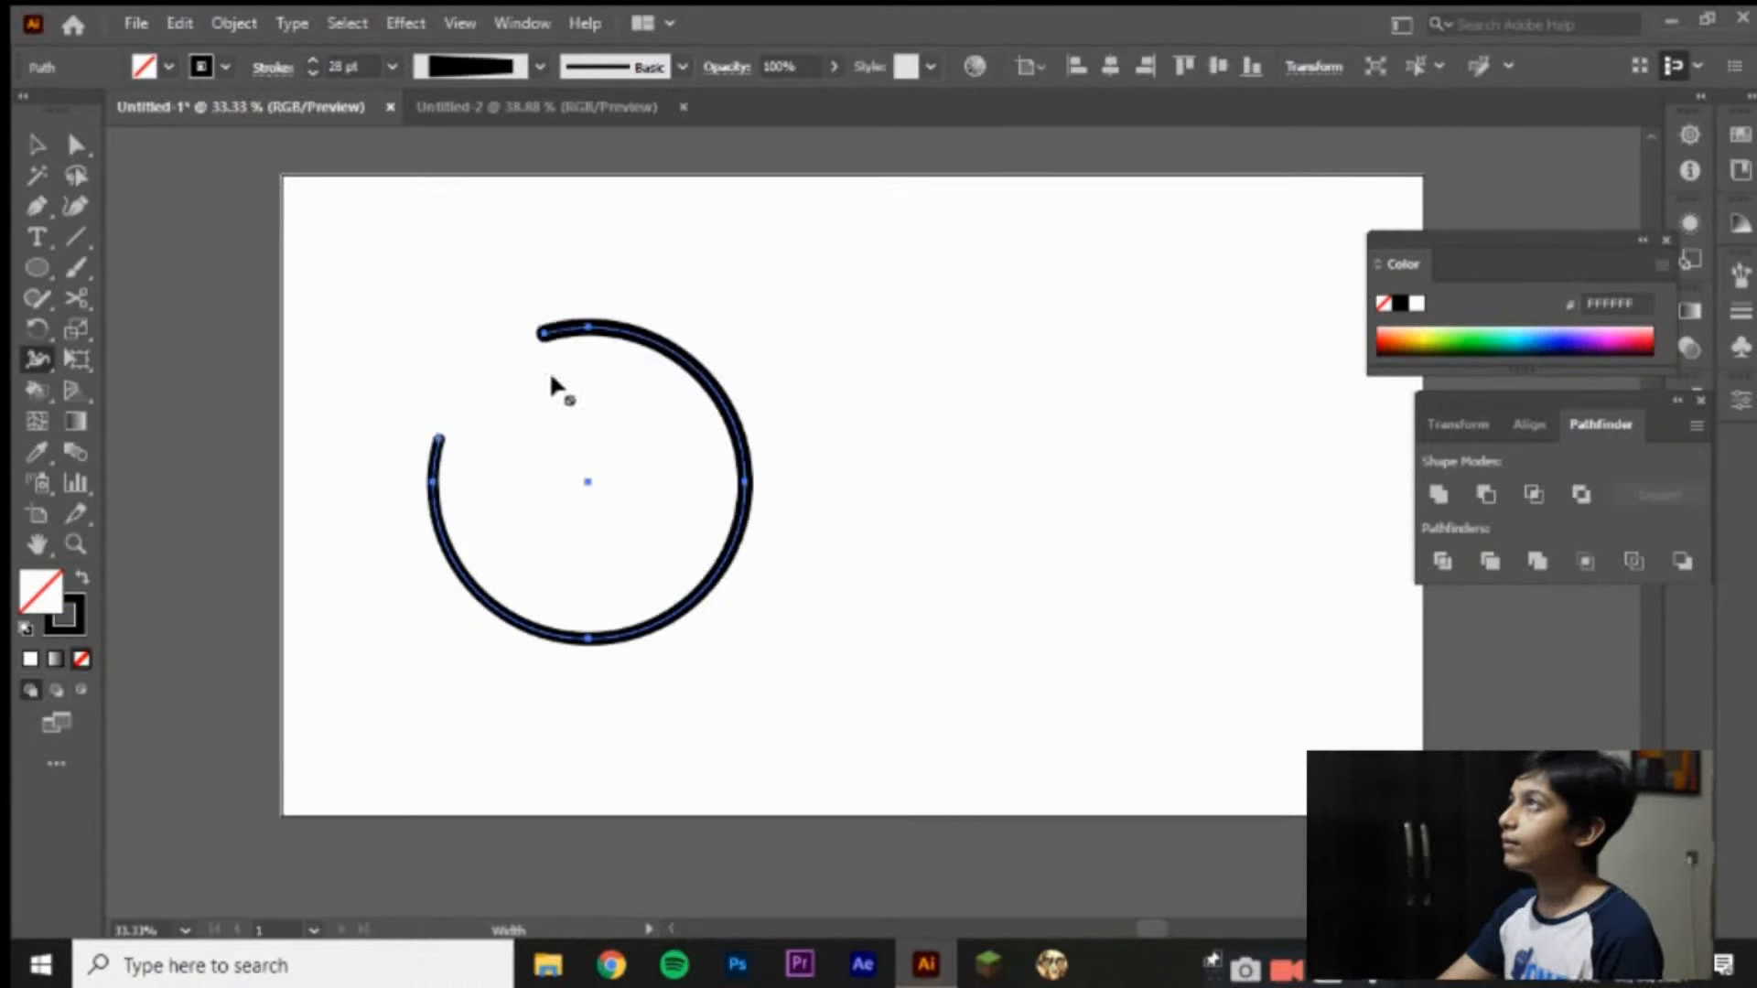
{"action": "mouse_move", "coordinate": [543, 334]}
{"action": "left_mouse_down"}
{"action": "mouse_move", "coordinate": [555, 379]}
{"action": "mouse_move", "coordinate": [540, 362]}
{"action": "left_mouse_up"}
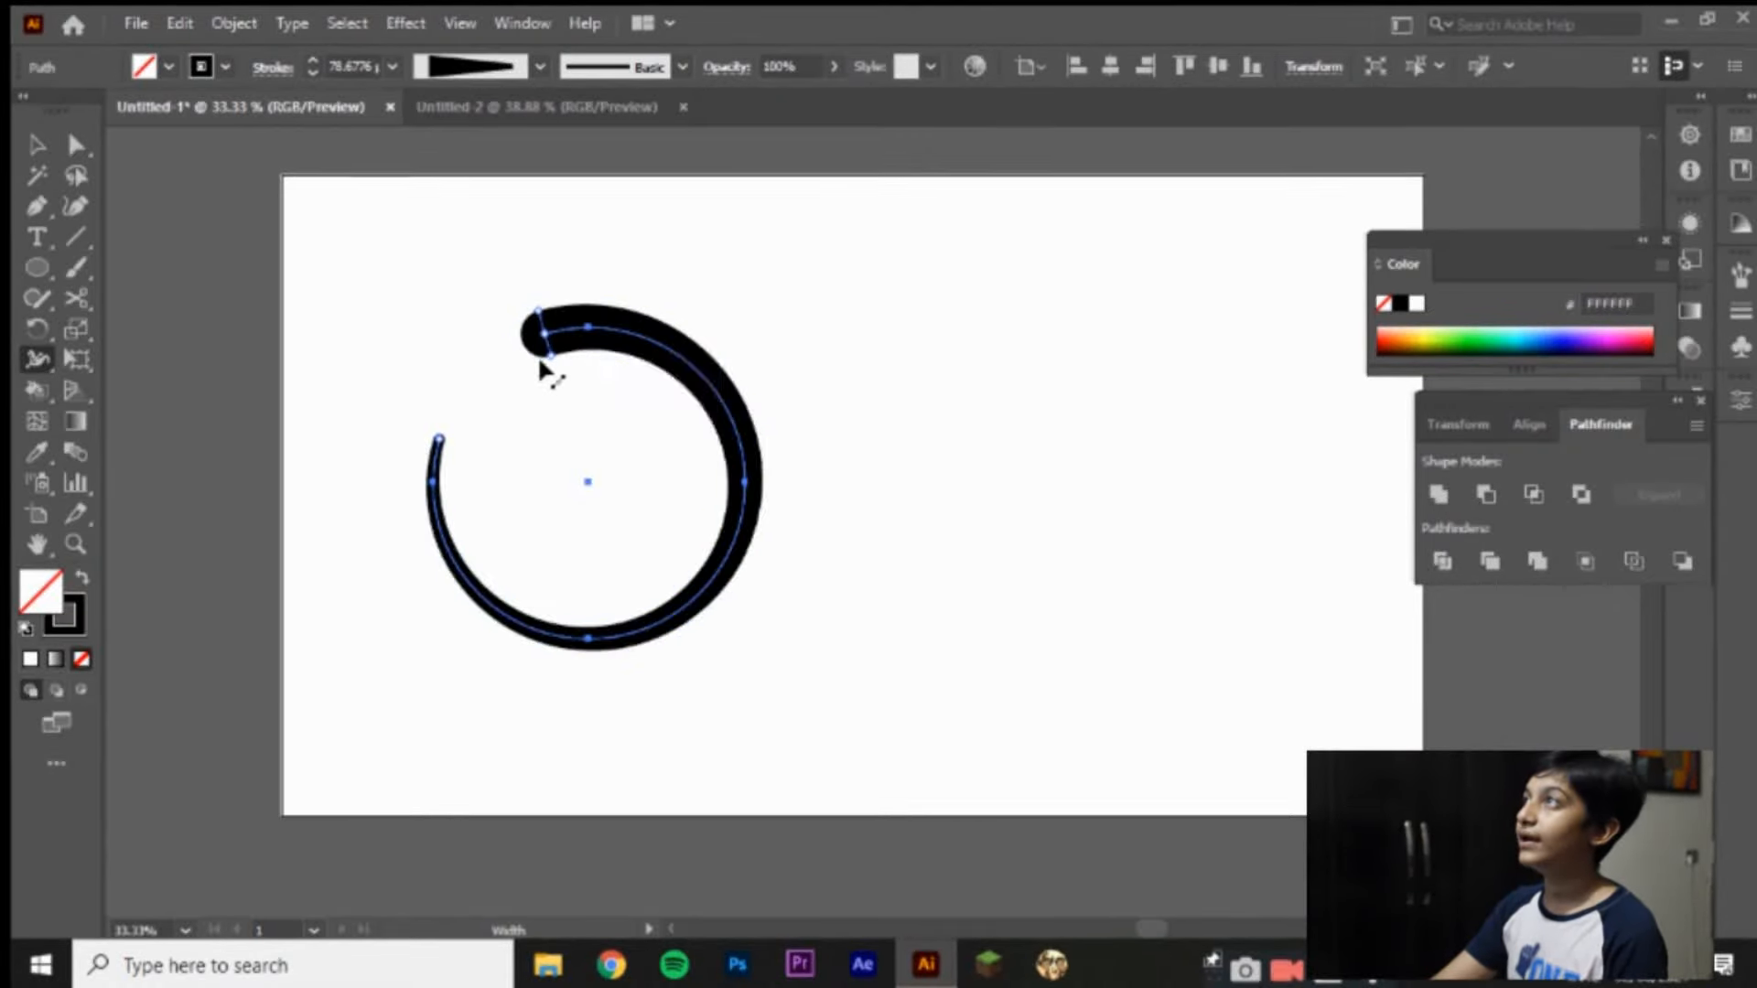
{"action": "left_click", "coordinate": [37, 143]}
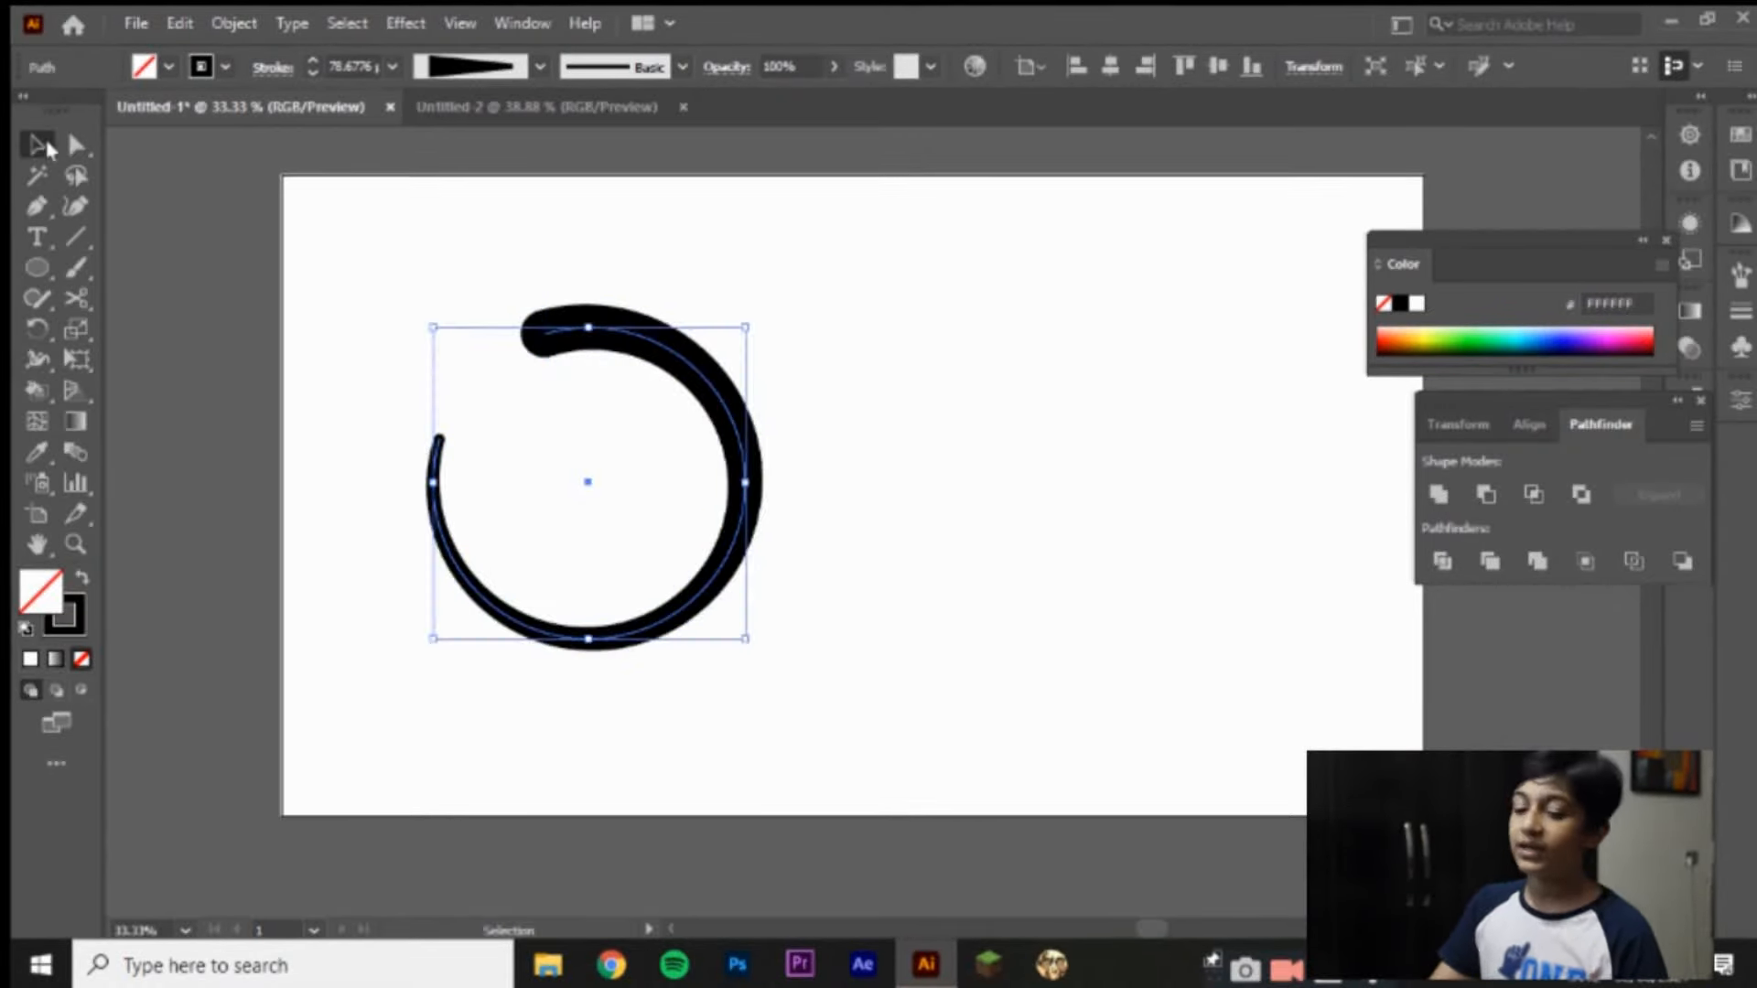
{"action": "left_click", "coordinate": [293, 220]}
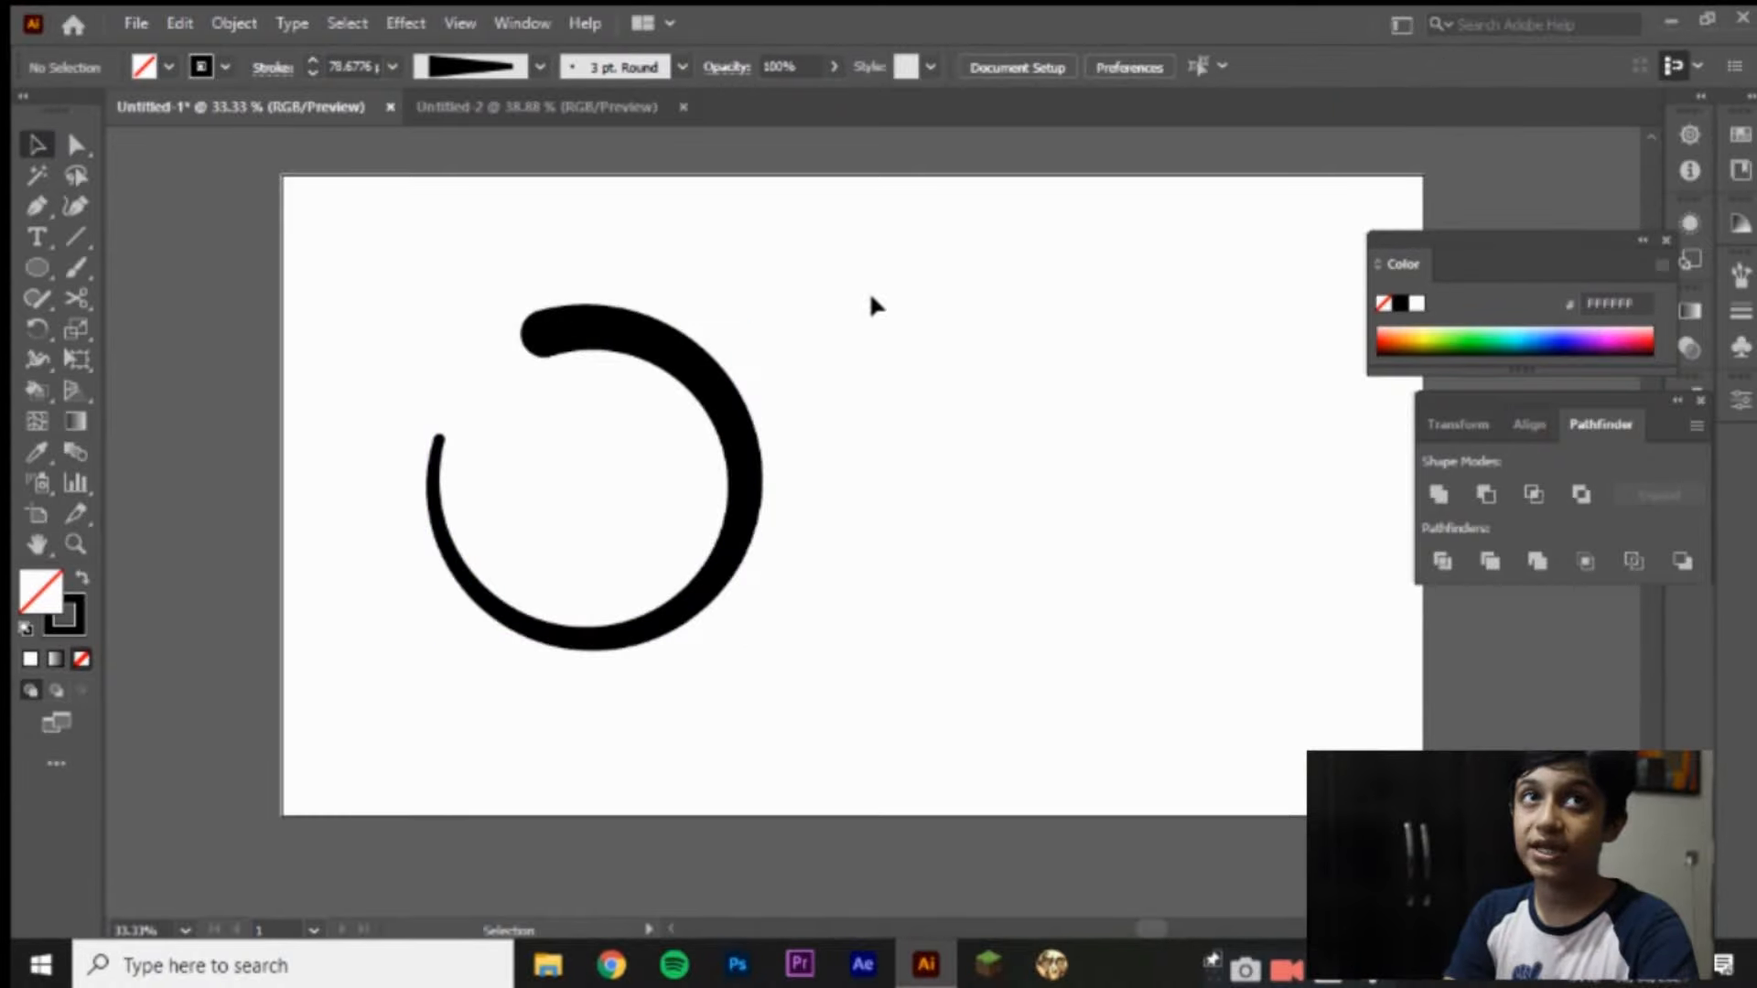
Step: Duplicate the arc in place and scale the copy down about its centre to form a smaller concentric inner arc
{"action": "left_click", "coordinate": [693, 362]}
{"action": "key", "text": "ctrl"}
{"action": "key", "text": "ctrl"}
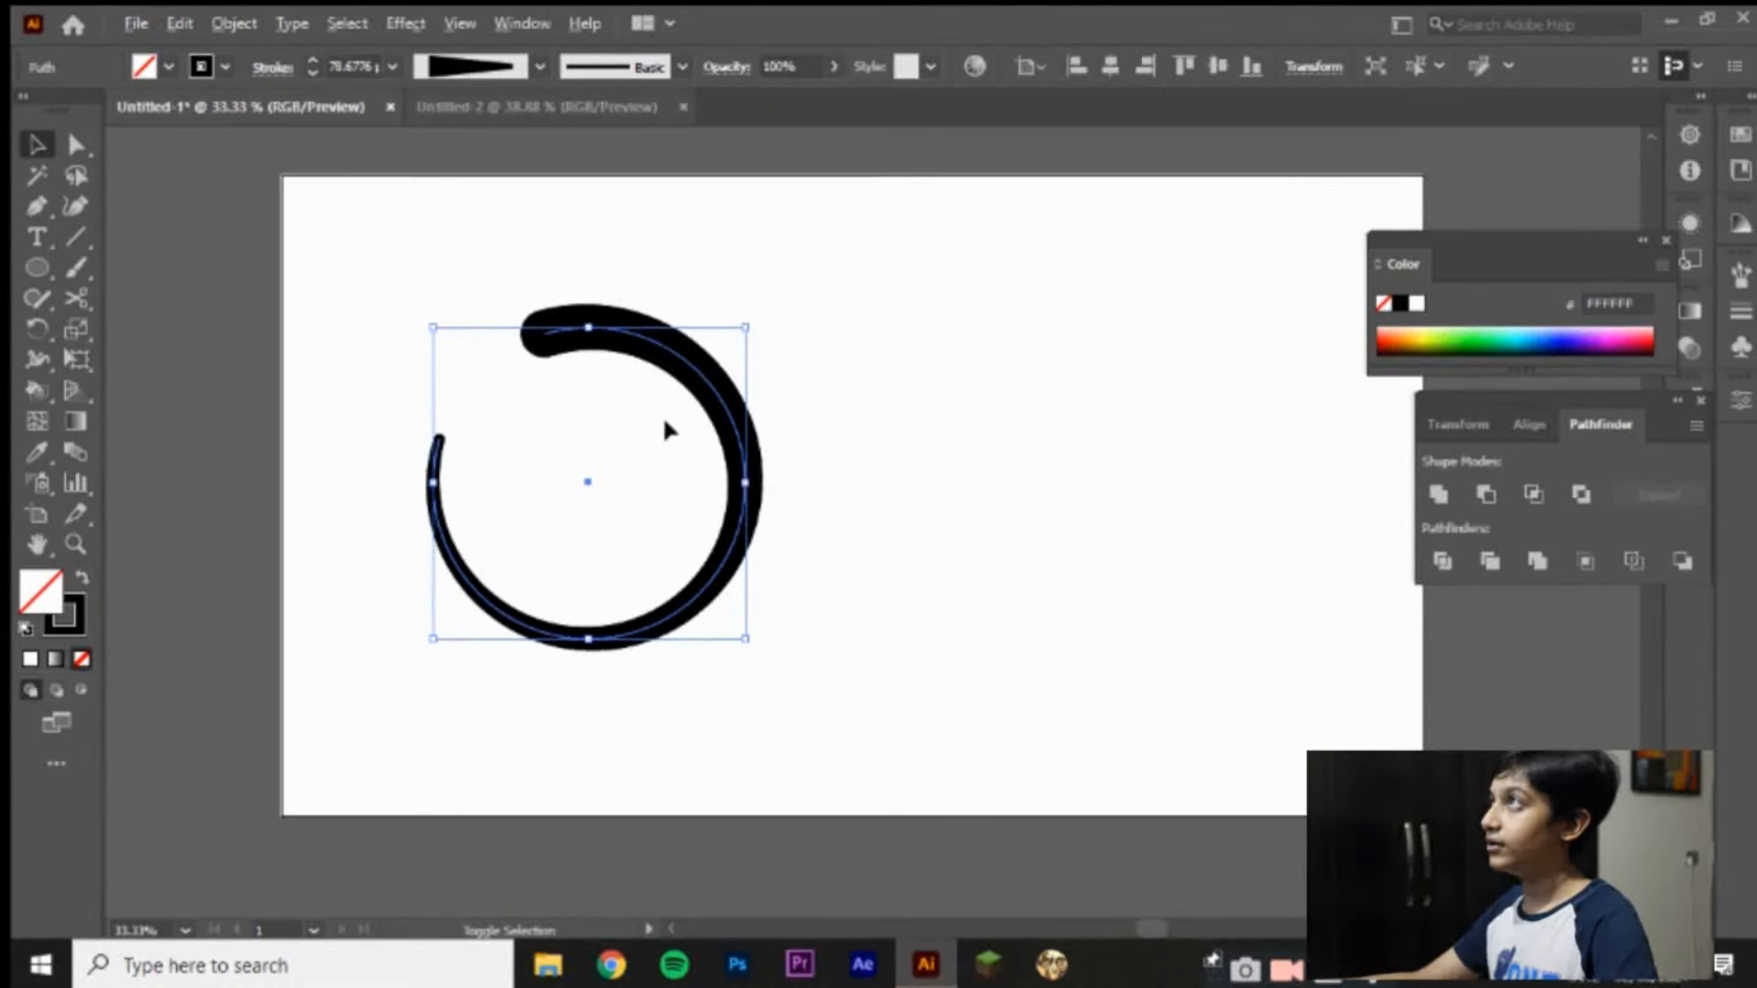
{"action": "left_click_drag", "start_coordinate": [746, 327], "coordinate": [692, 400]}
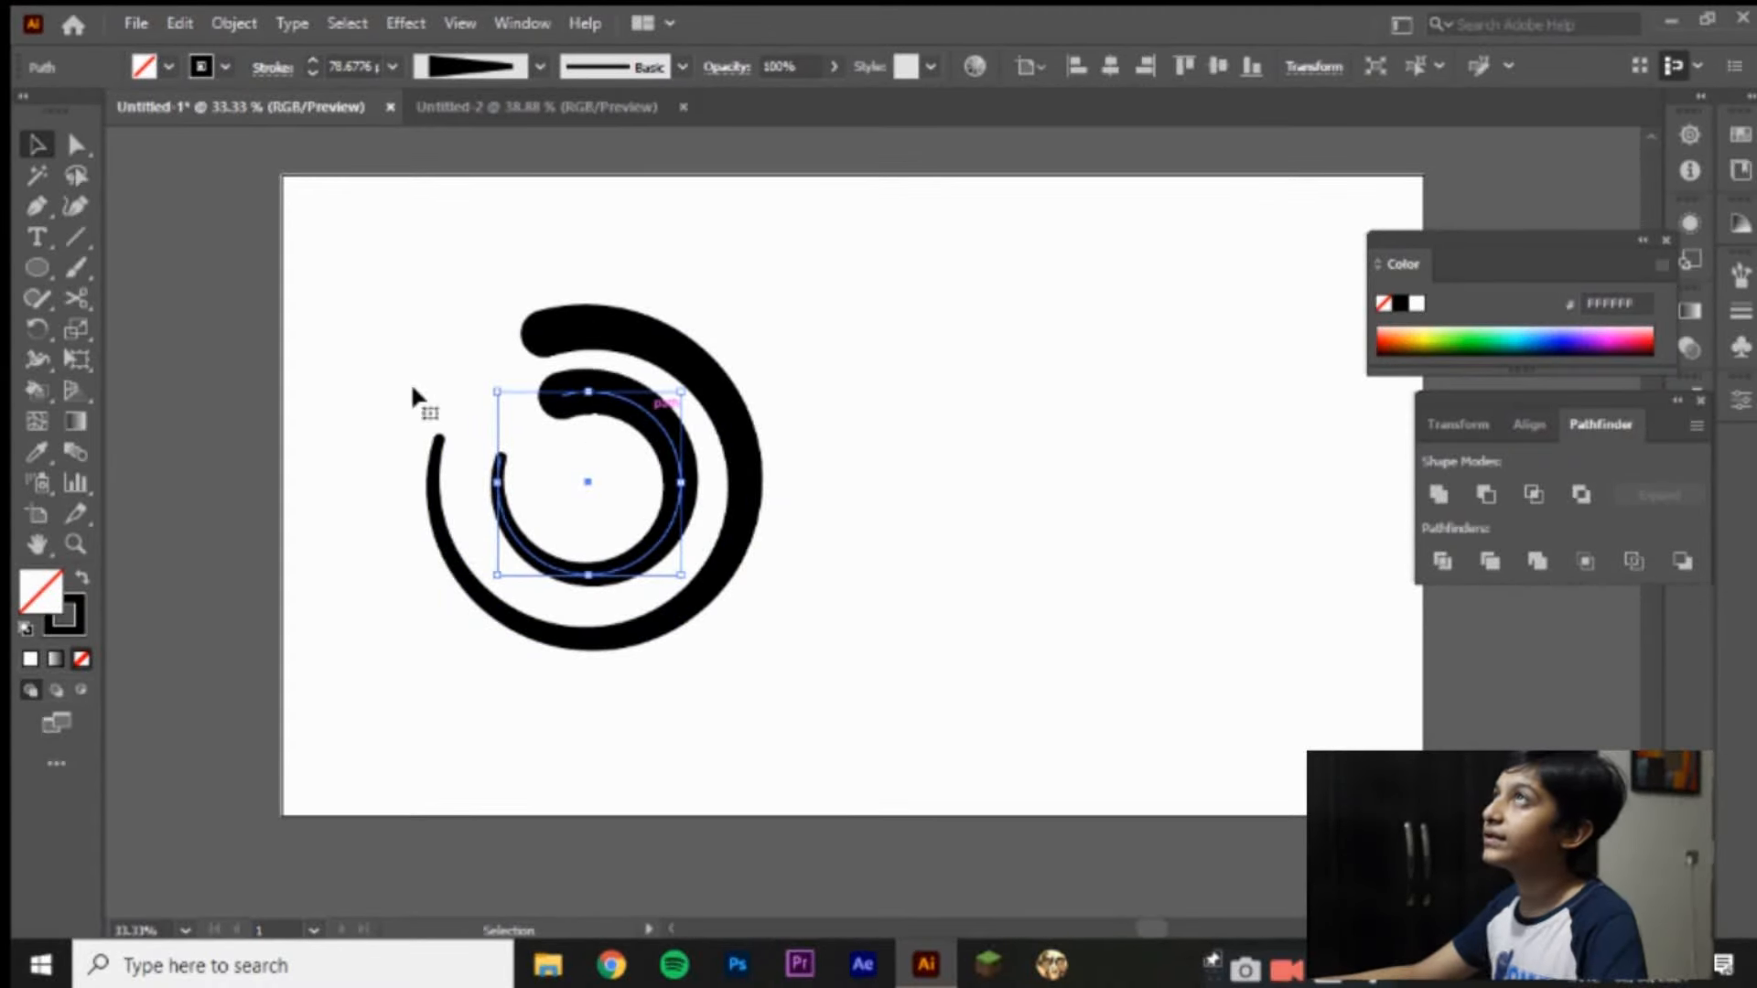
Step: Reduce the inner arc's stroke weight to 60 pt and deselect it
{"action": "left_click", "coordinate": [317, 74]}
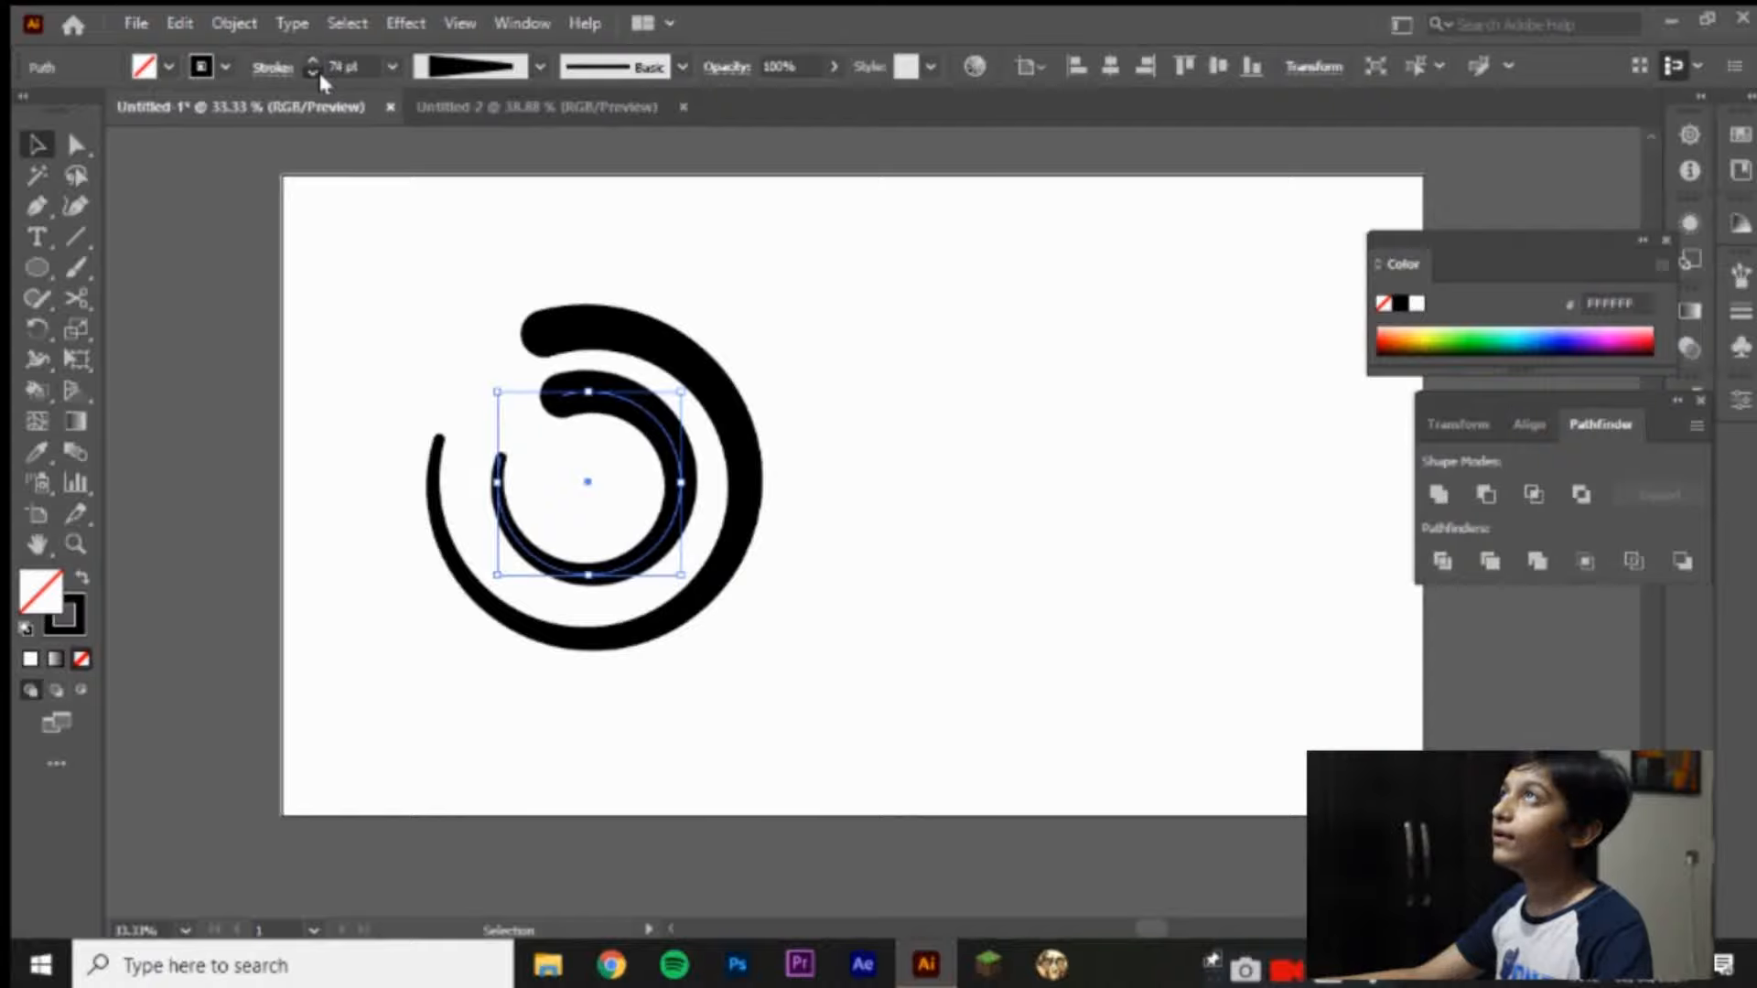
{"action": "left_click", "coordinate": [317, 73]}
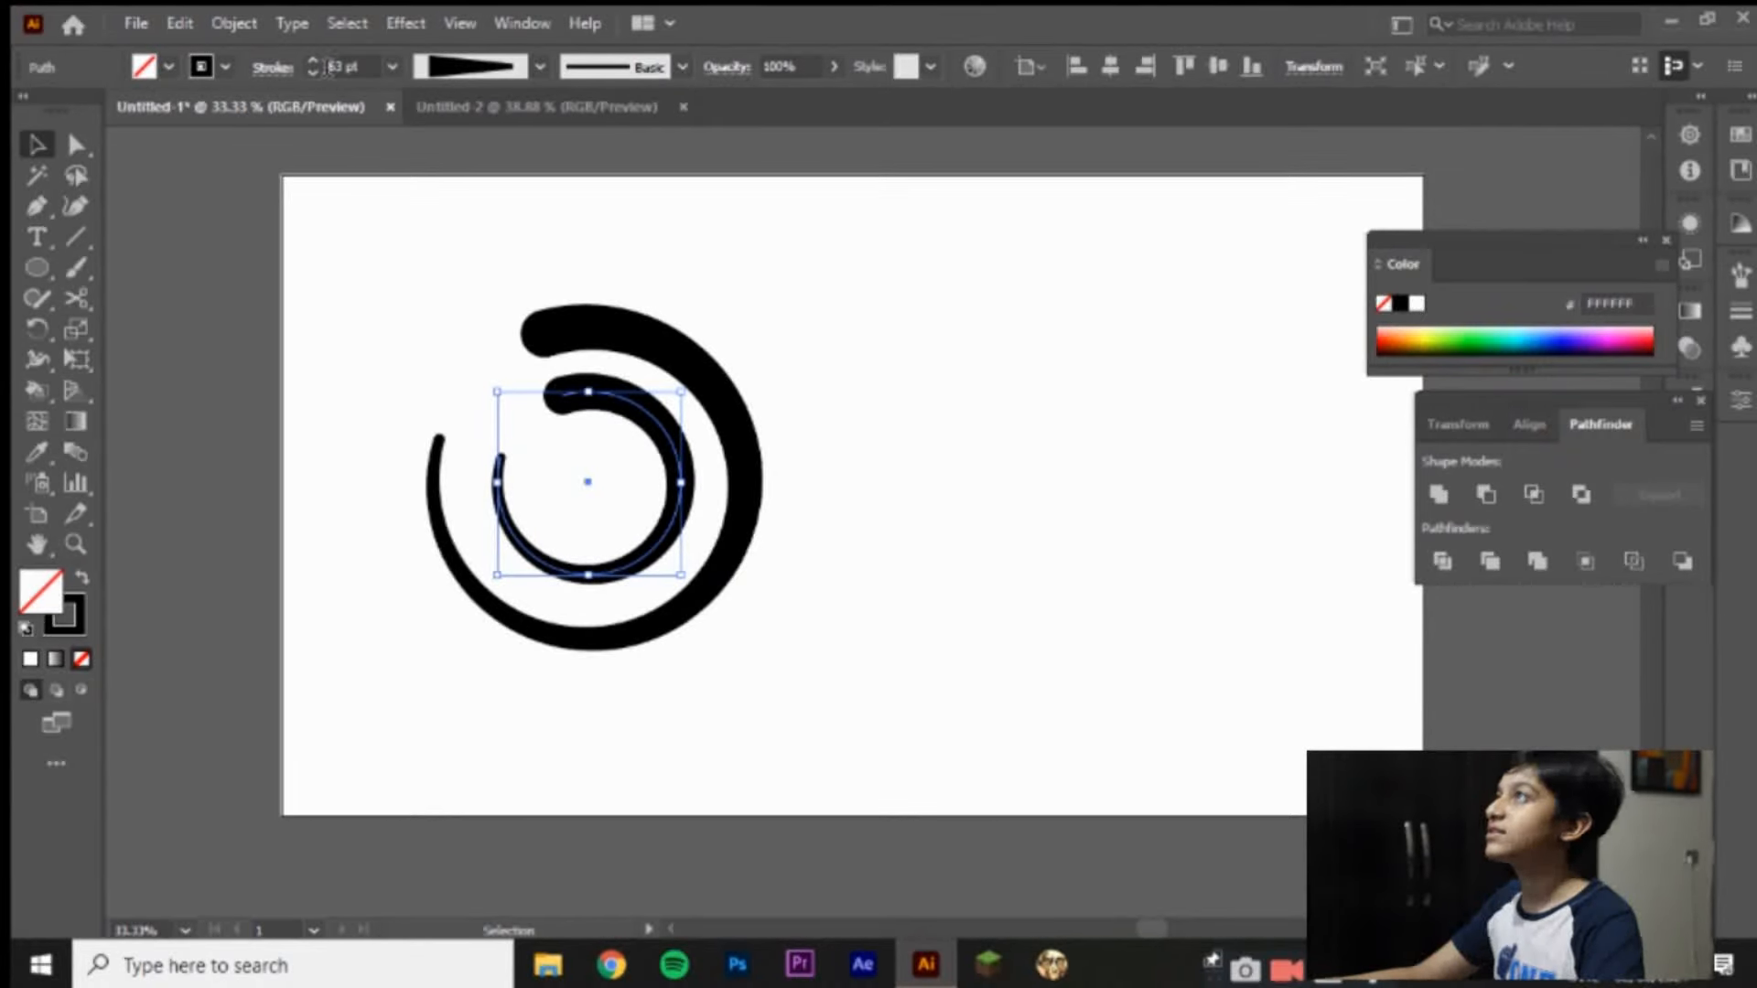
{"action": "left_click", "coordinate": [313, 74]}
{"action": "left_click", "coordinate": [313, 74]}
{"action": "left_click", "coordinate": [311, 74]}
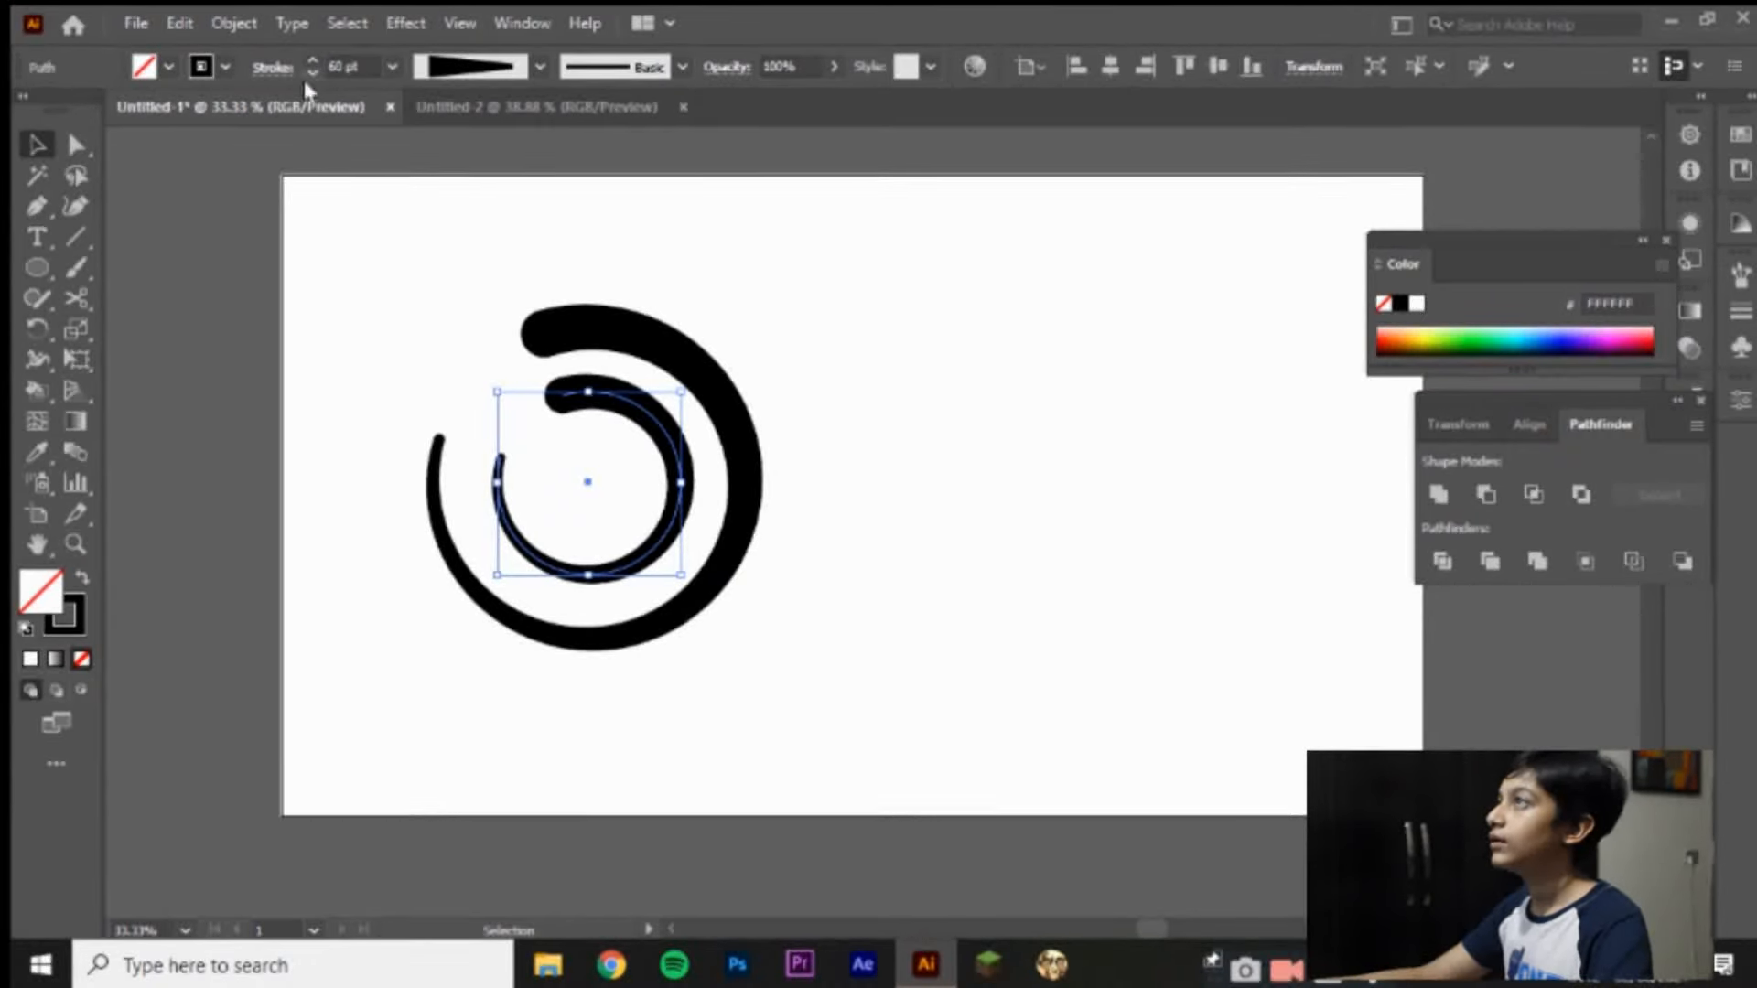
{"action": "left_click", "coordinate": [828, 275]}
{"action": "mouse_move", "coordinate": [647, 413]}
{"action": "left_mouse_down"}
{"action": "mouse_move", "coordinate": [653, 316]}
{"action": "mouse_move", "coordinate": [655, 430]}
{"action": "left_mouse_up"}
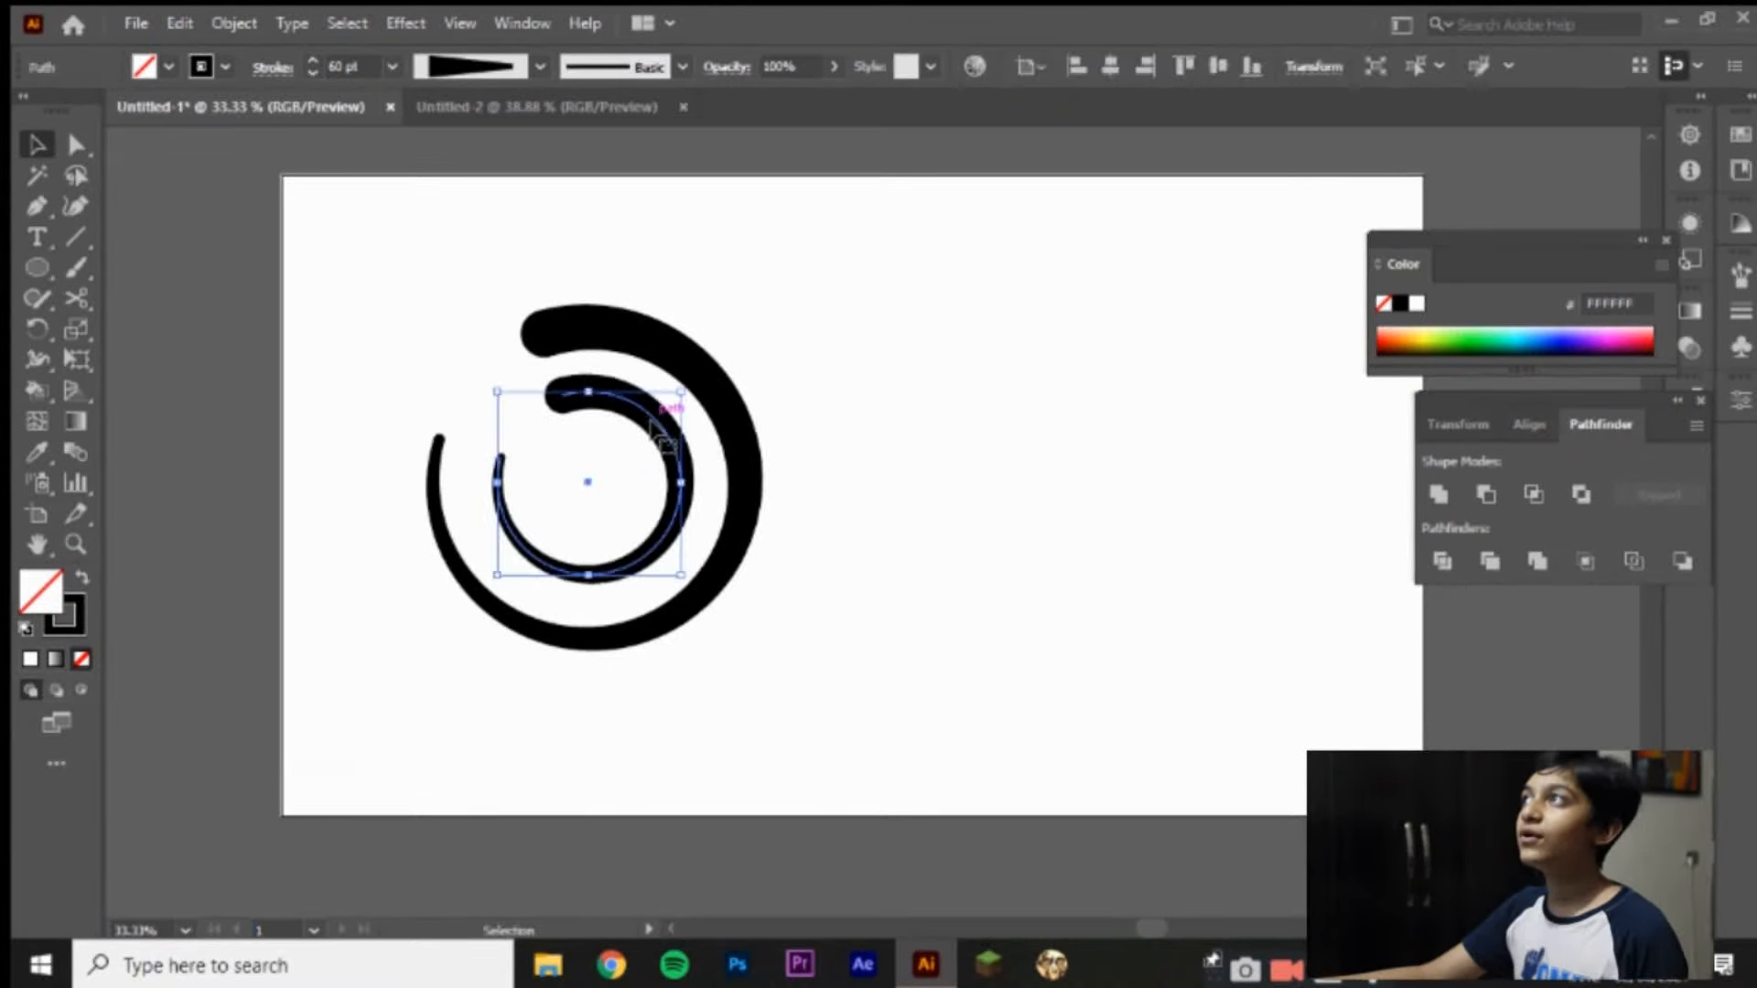
{"action": "left_click", "coordinate": [967, 405]}
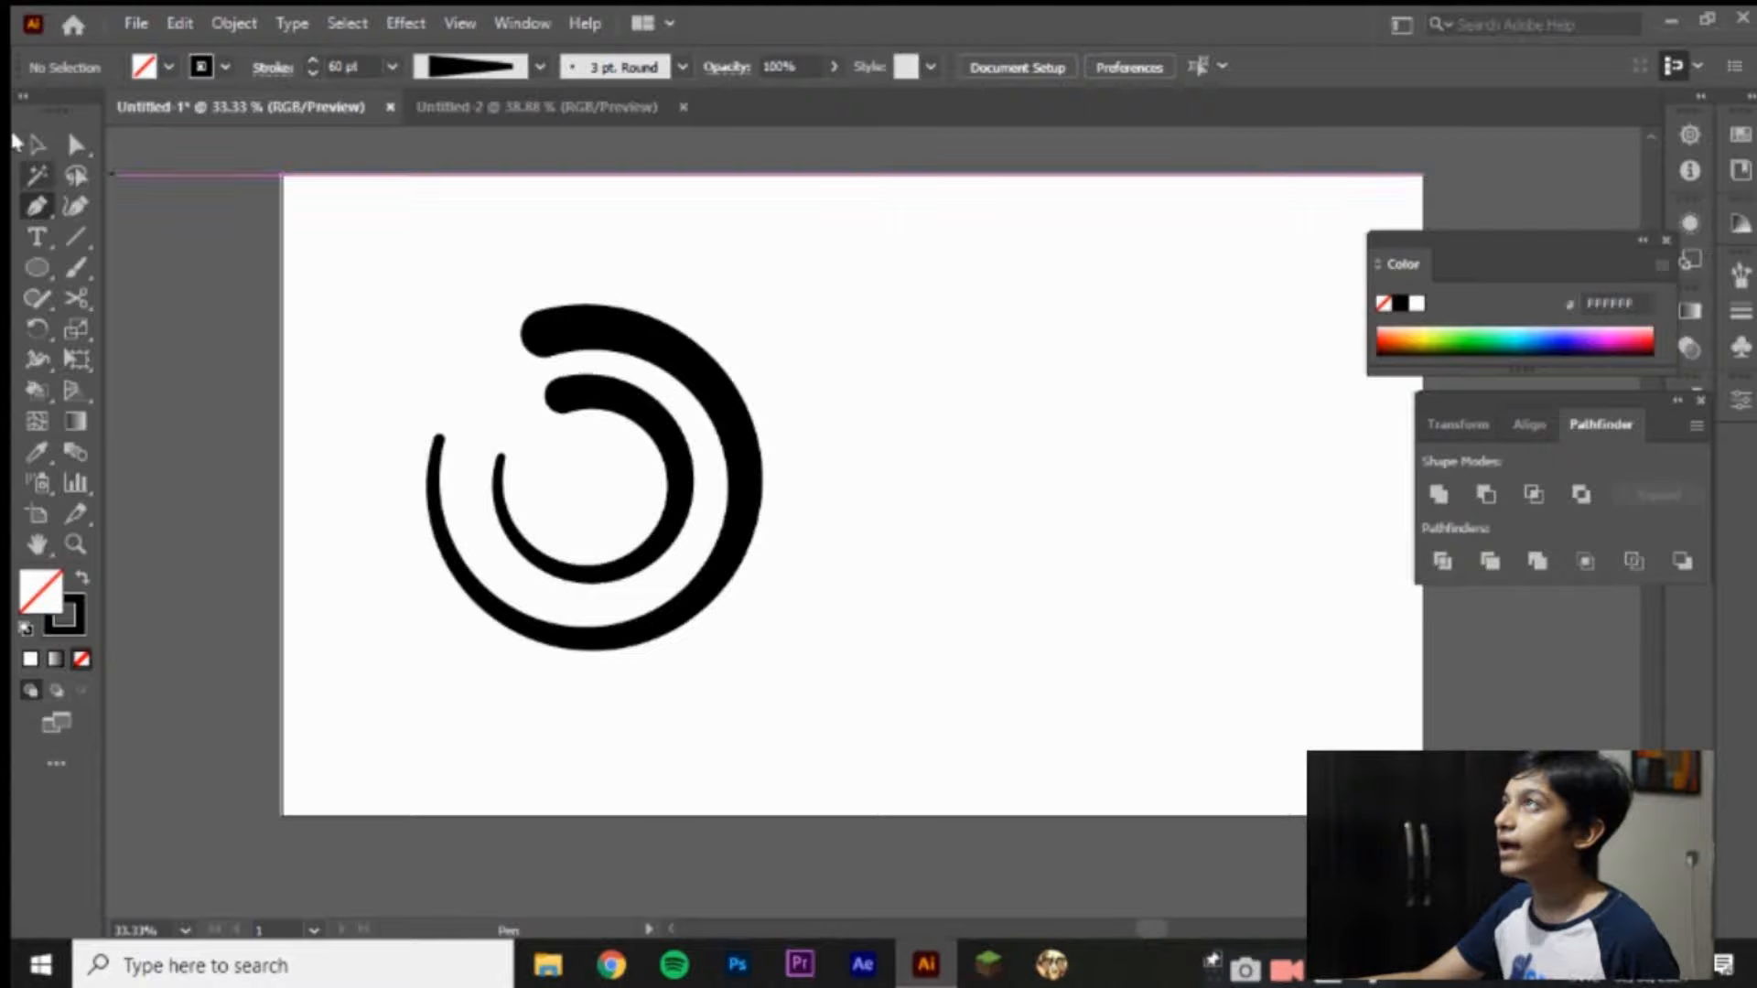
{"action": "left_click", "coordinate": [545, 331]}
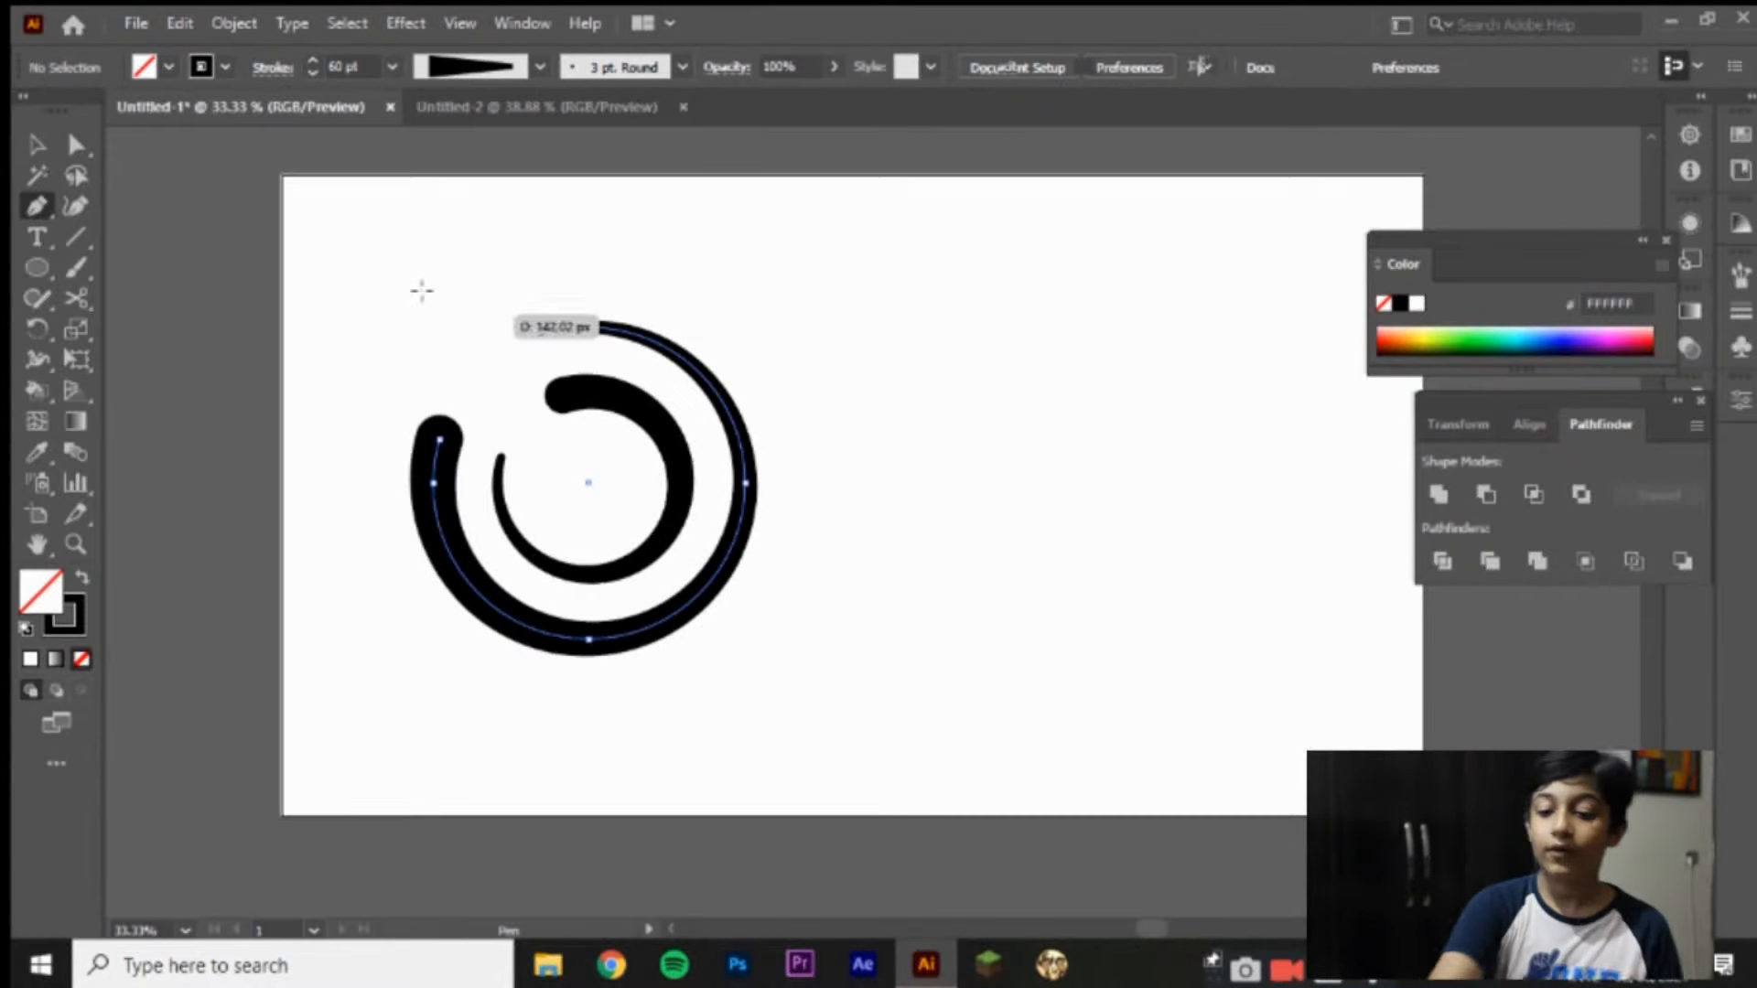
{"action": "left_click_drag", "start_coordinate": [411, 254], "coordinate": [376, 176]}
{"action": "key", "text": "ctrl+z"}
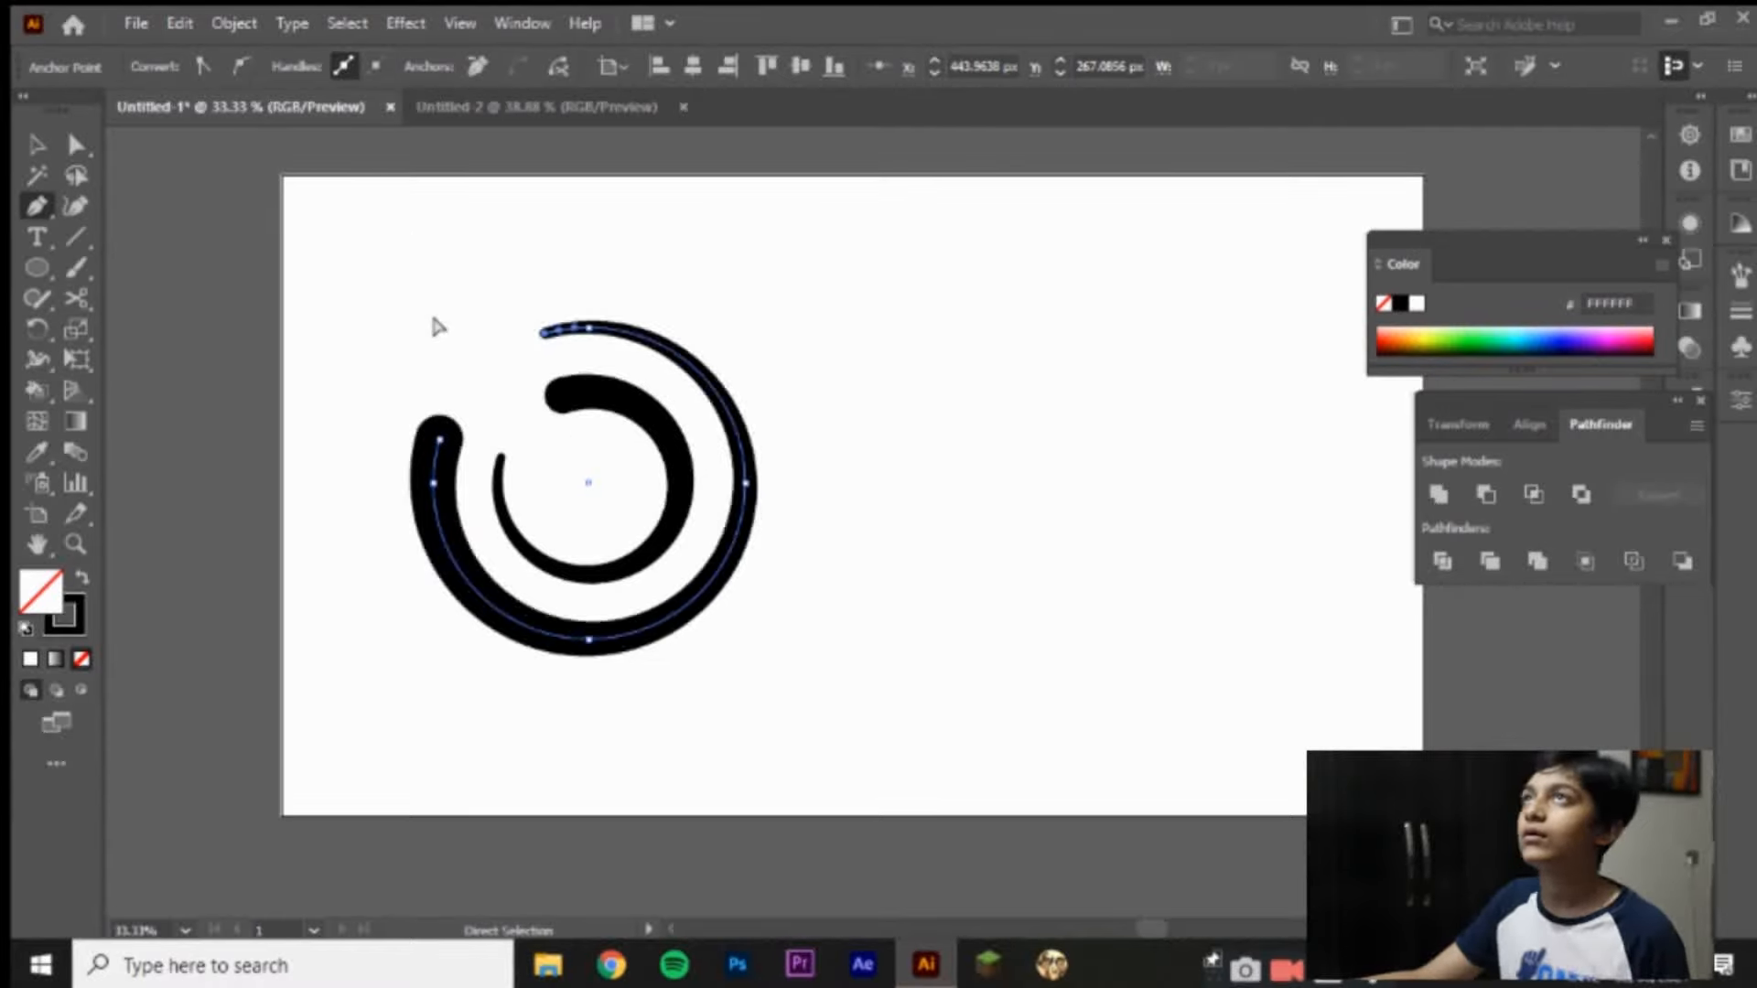
{"action": "key", "text": "ctrl+z"}
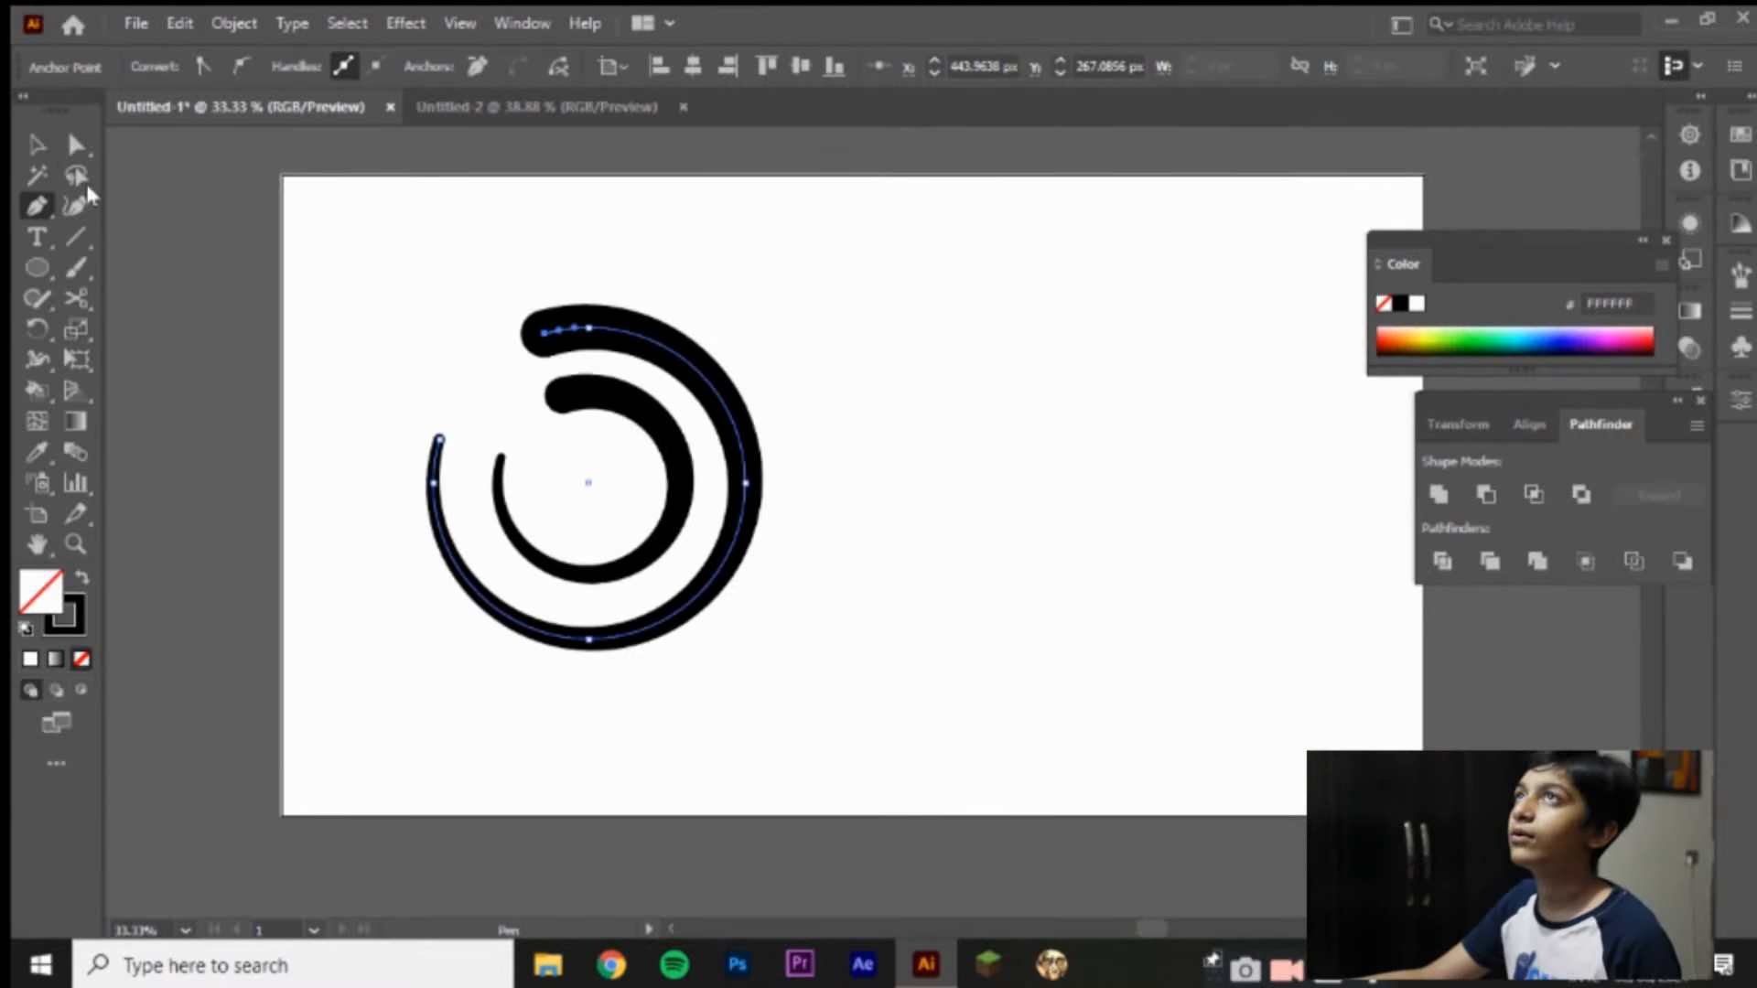
{"action": "left_click", "coordinate": [37, 144]}
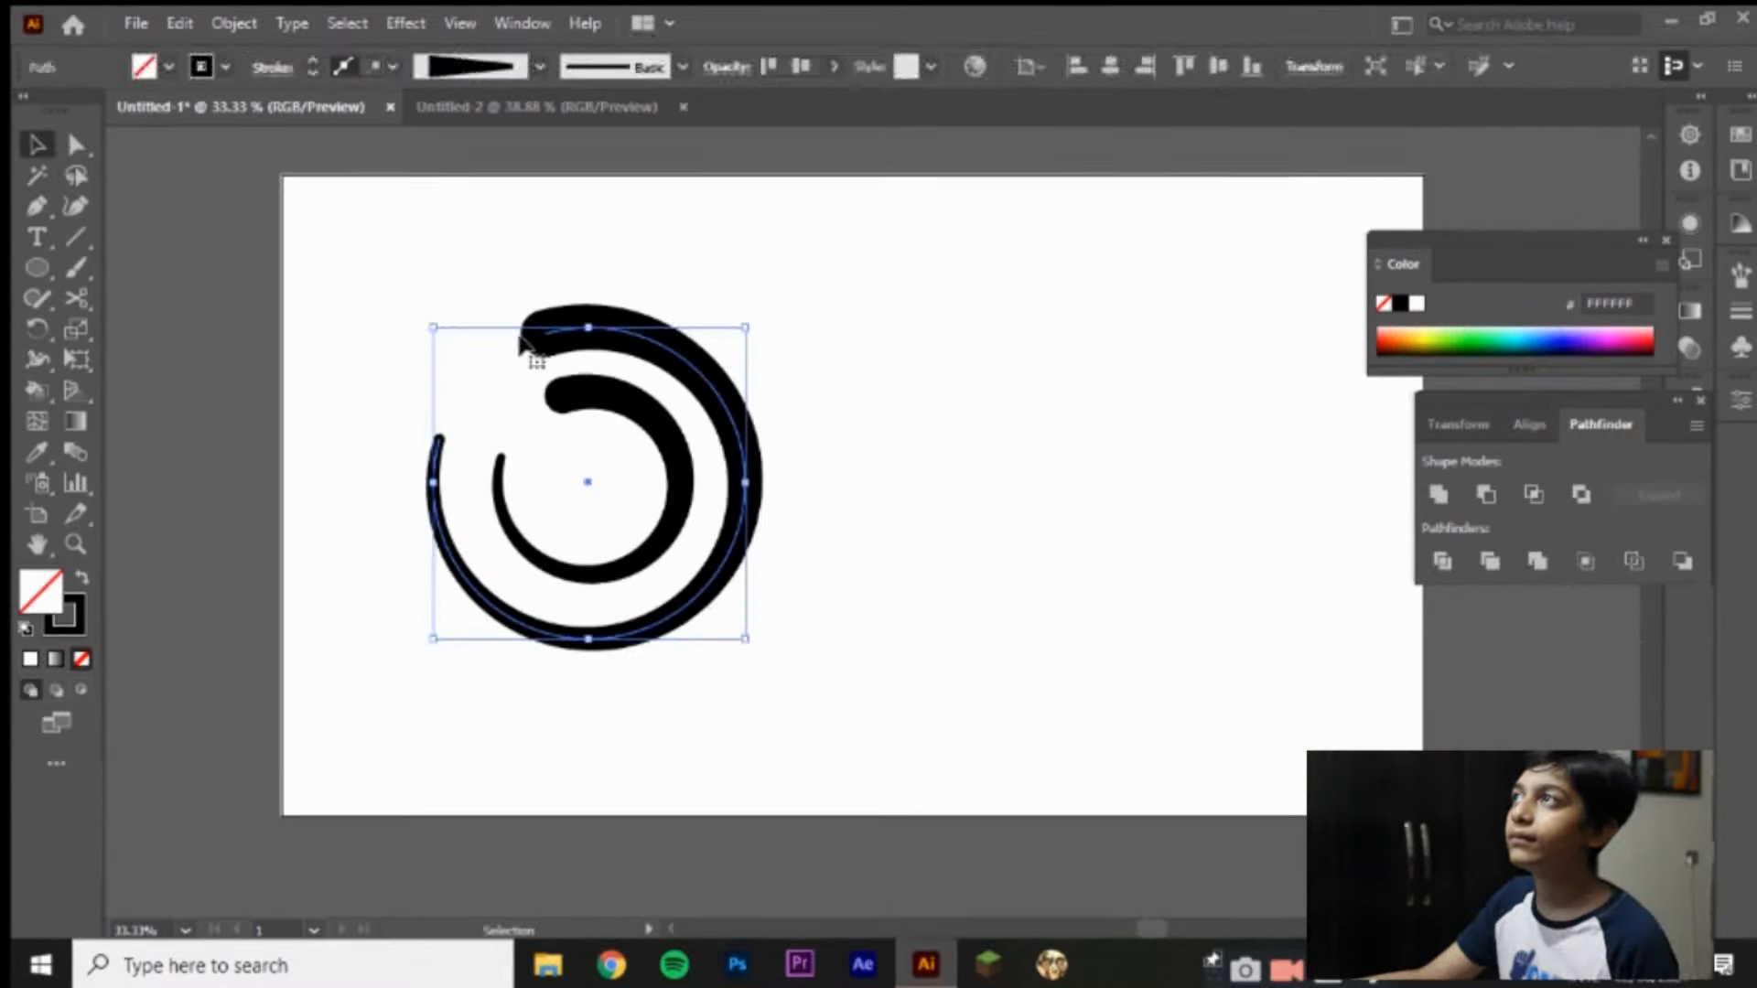
Step: Extend the outer arc from its left end with the Pen tool to a pointed tip at the artboard's left edge, and close it at the upper end
{"action": "left_click", "coordinate": [38, 207]}
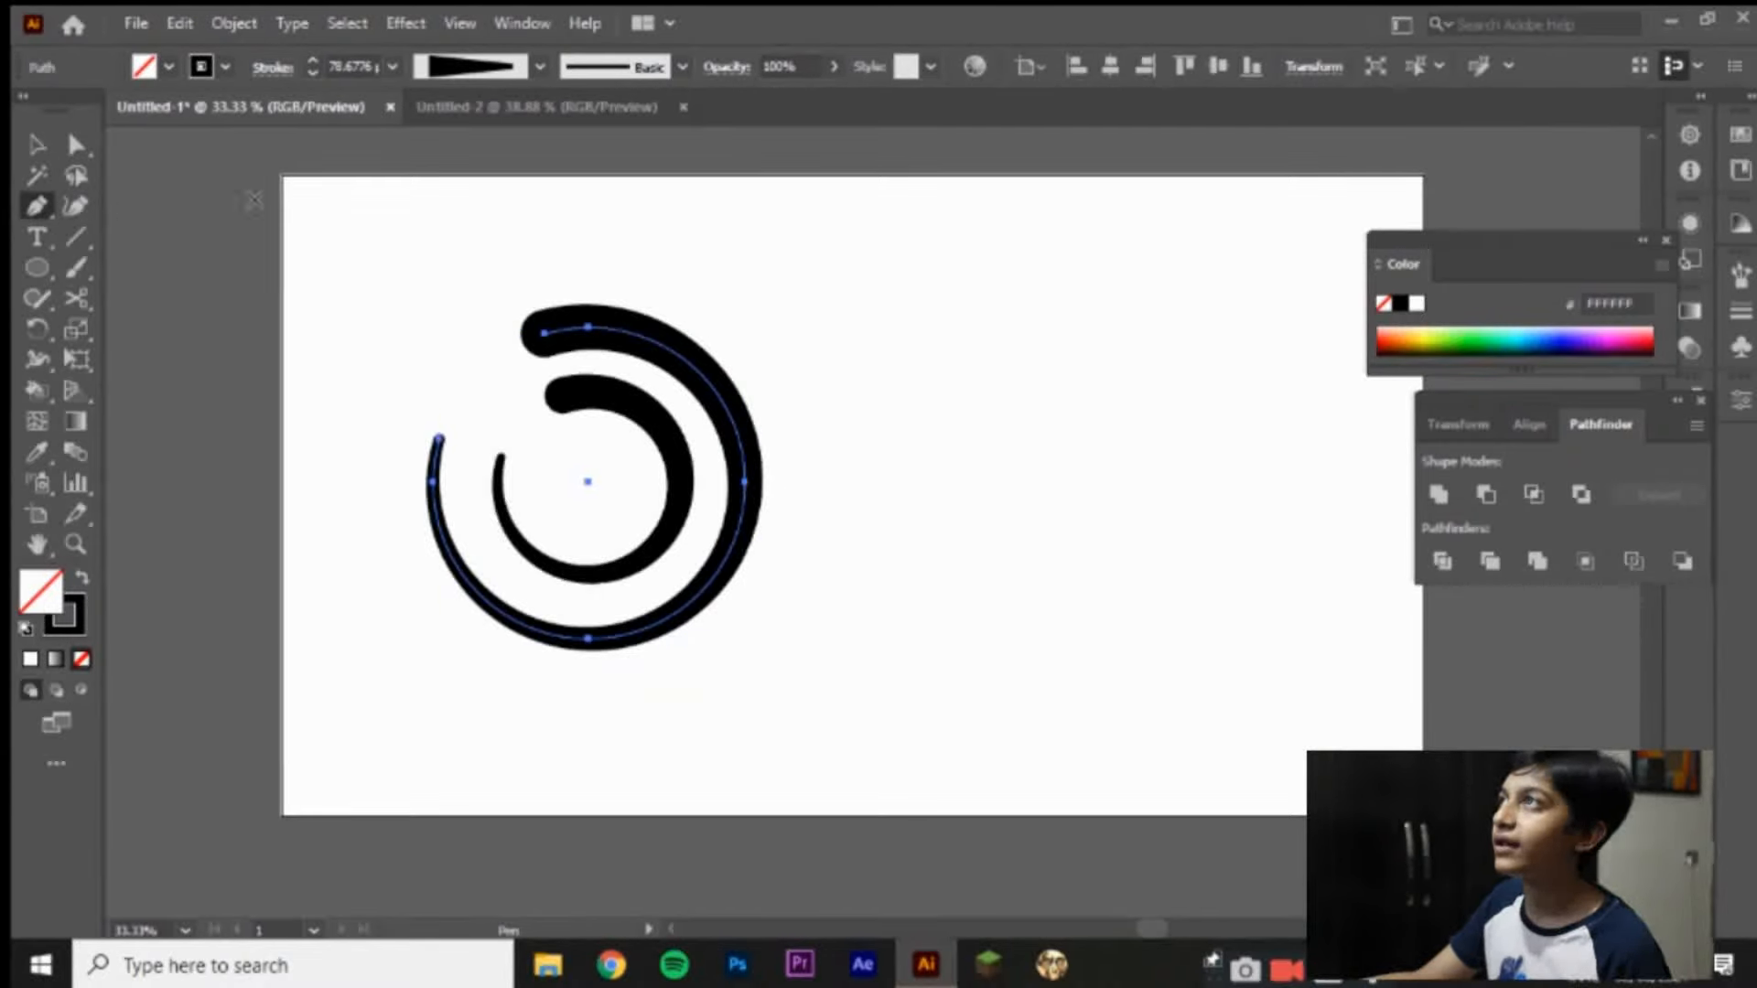
{"action": "left_click", "coordinate": [439, 439]}
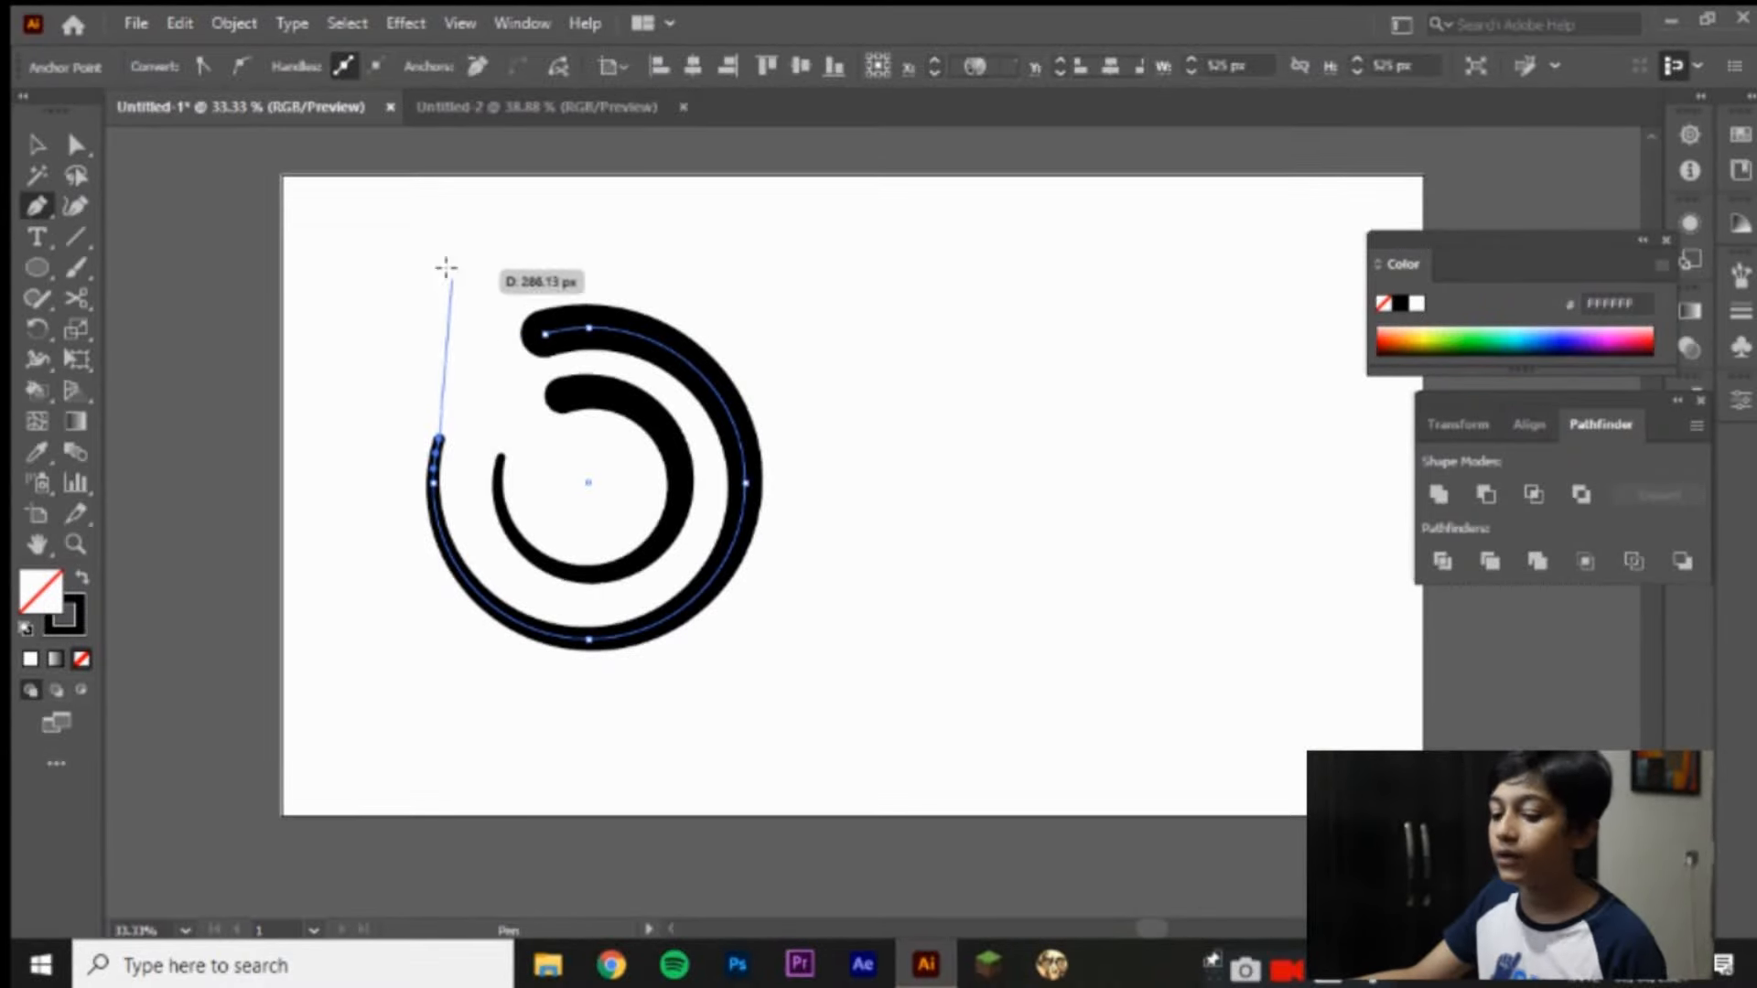
{"action": "mouse_move", "coordinate": [399, 249]}
{"action": "left_mouse_down"}
{"action": "mouse_move", "coordinate": [332, 163]}
{"action": "mouse_move", "coordinate": [270, 264]}
{"action": "mouse_move", "coordinate": [287, 247]}
{"action": "mouse_move", "coordinate": [154, 185]}
{"action": "mouse_move", "coordinate": [196, 150]}
{"action": "mouse_move", "coordinate": [157, 184]}
{"action": "mouse_move", "coordinate": [134, 165]}
{"action": "mouse_move", "coordinate": [173, 208]}
{"action": "left_mouse_up"}
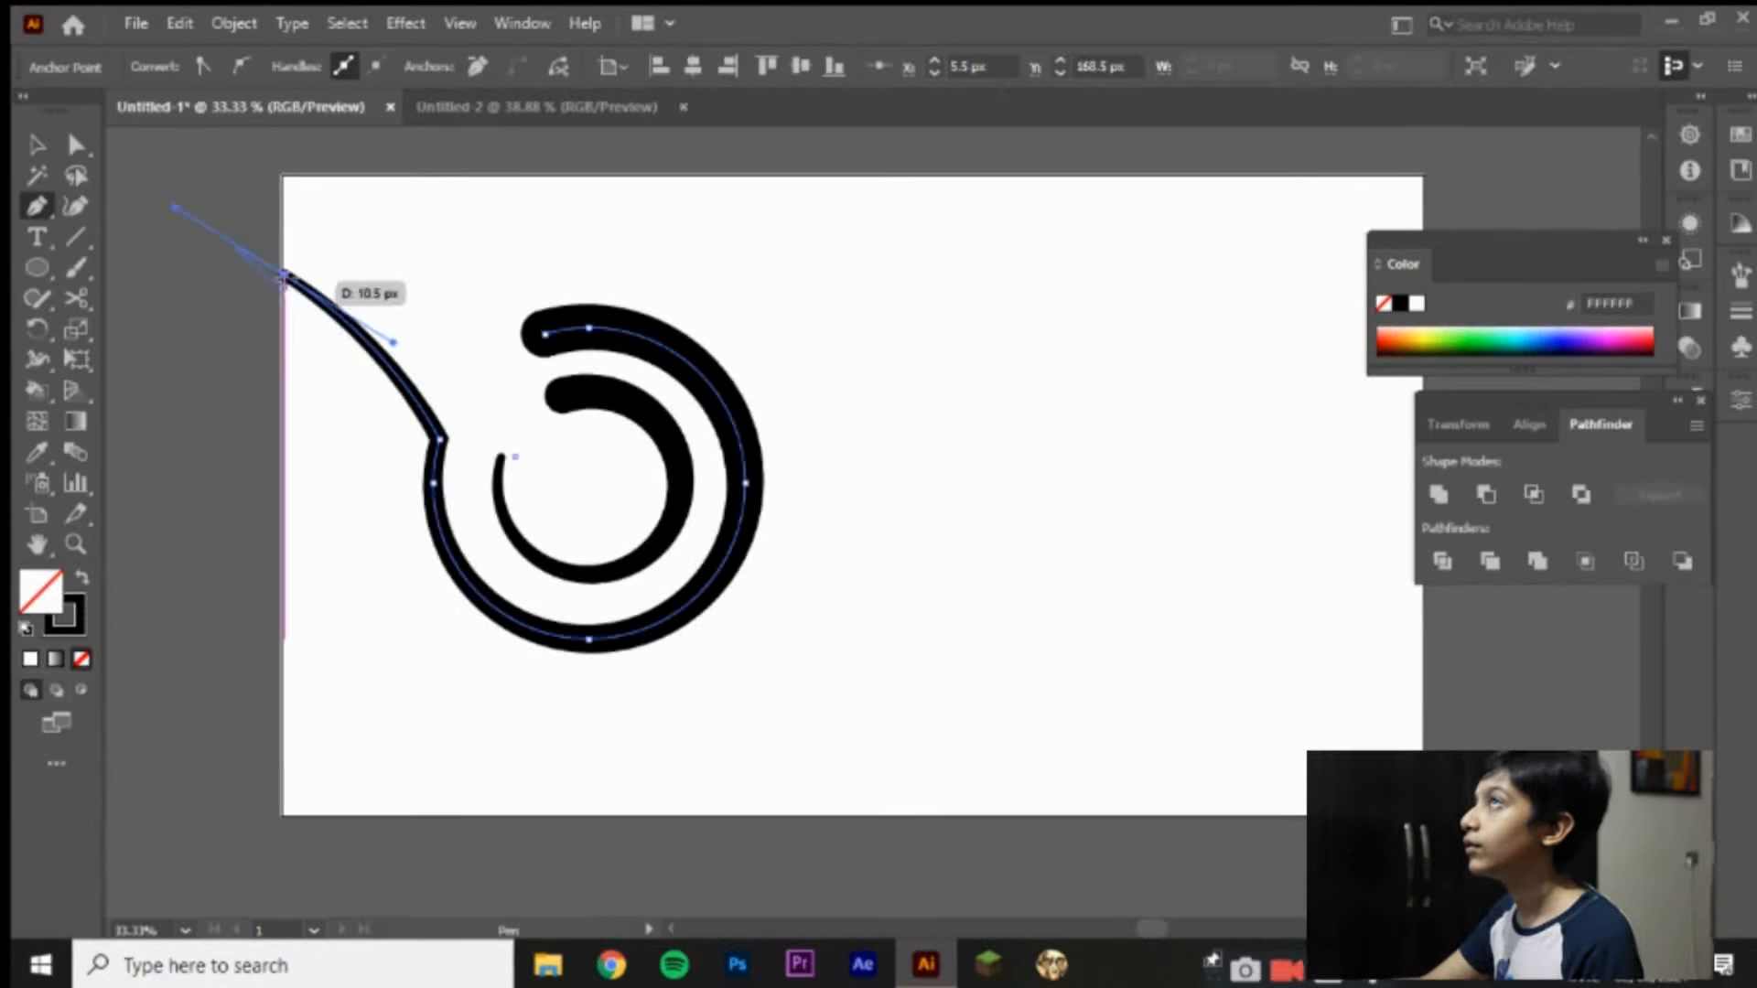
{"action": "left_click", "coordinate": [286, 275]}
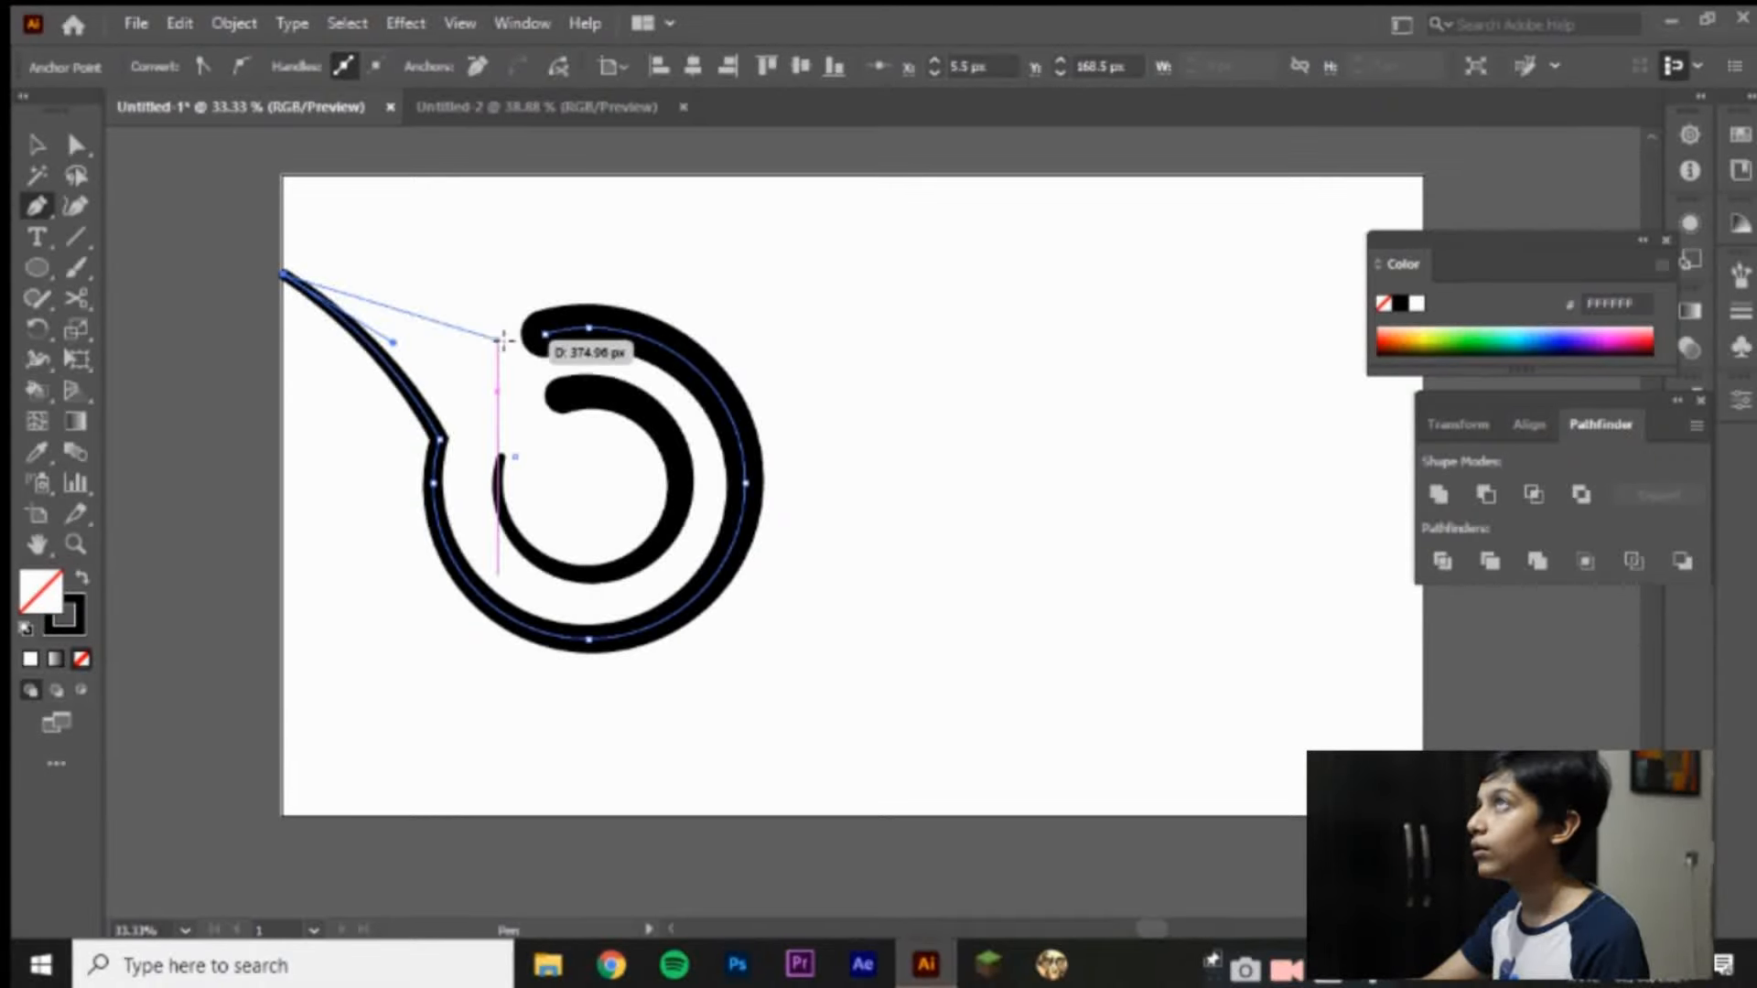
{"action": "mouse_move", "coordinate": [545, 334]}
{"action": "left_mouse_down"}
{"action": "mouse_move", "coordinate": [602, 436]}
{"action": "mouse_move", "coordinate": [731, 416]}
{"action": "mouse_move", "coordinate": [747, 431]}
{"action": "left_mouse_up"}
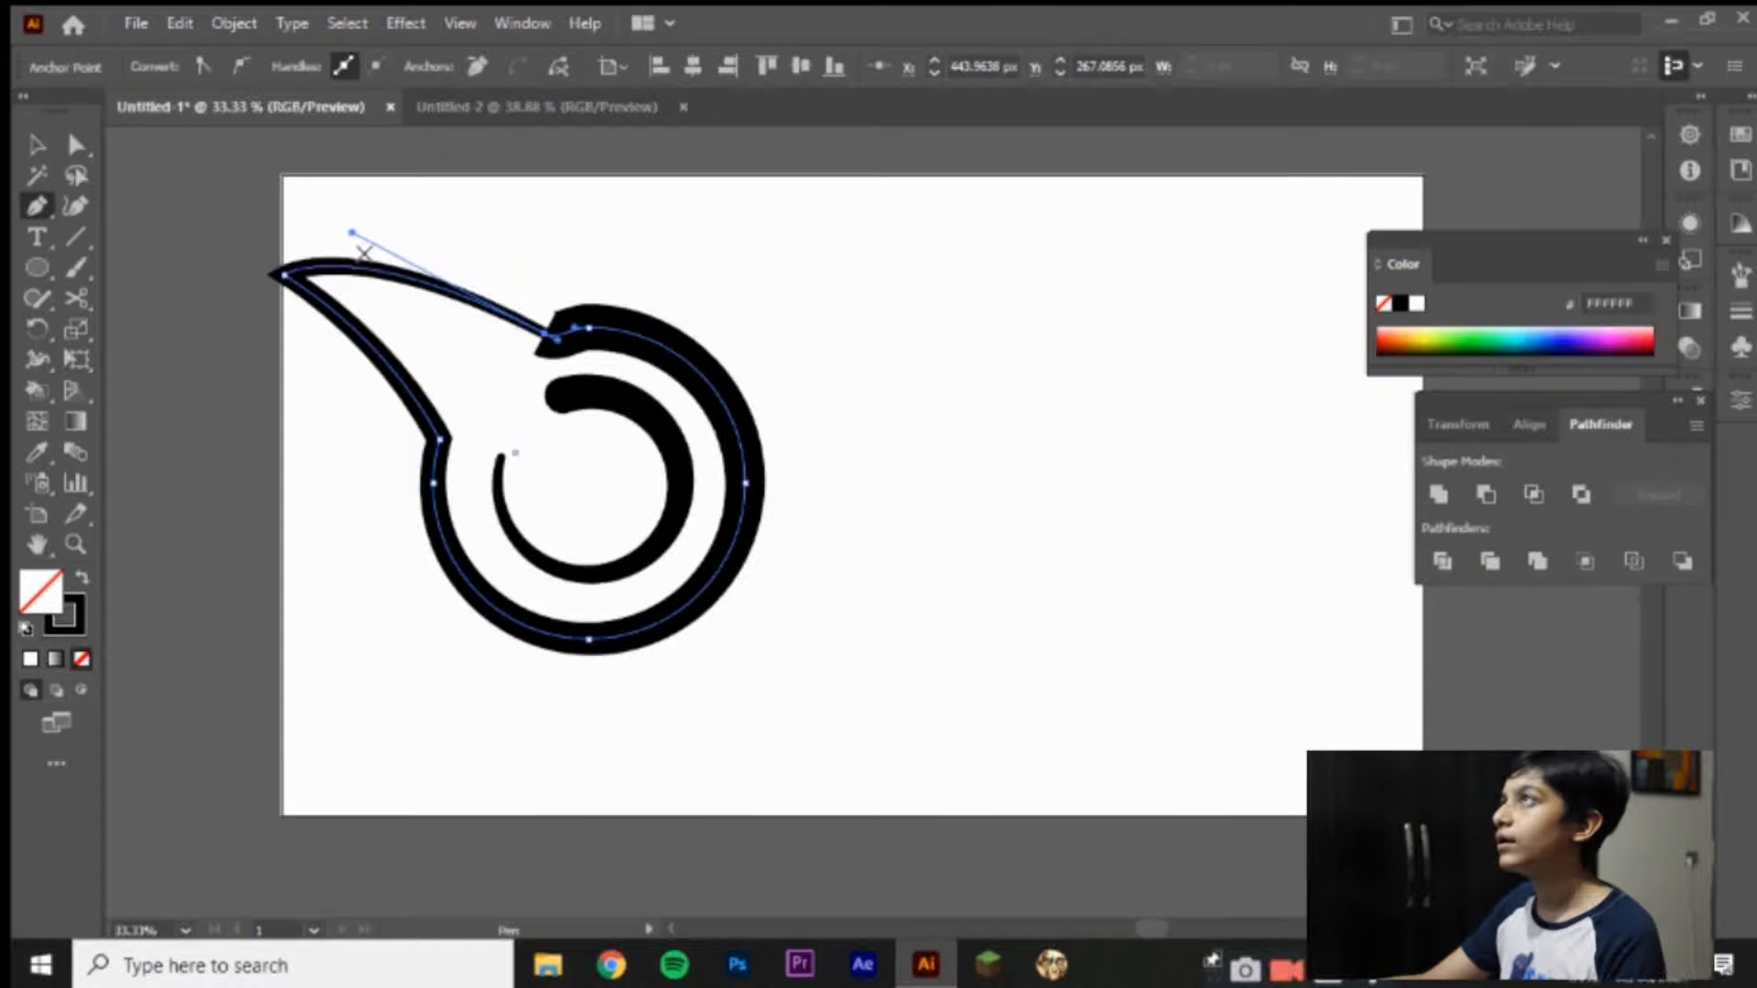
{"action": "left_click", "coordinate": [35, 143]}
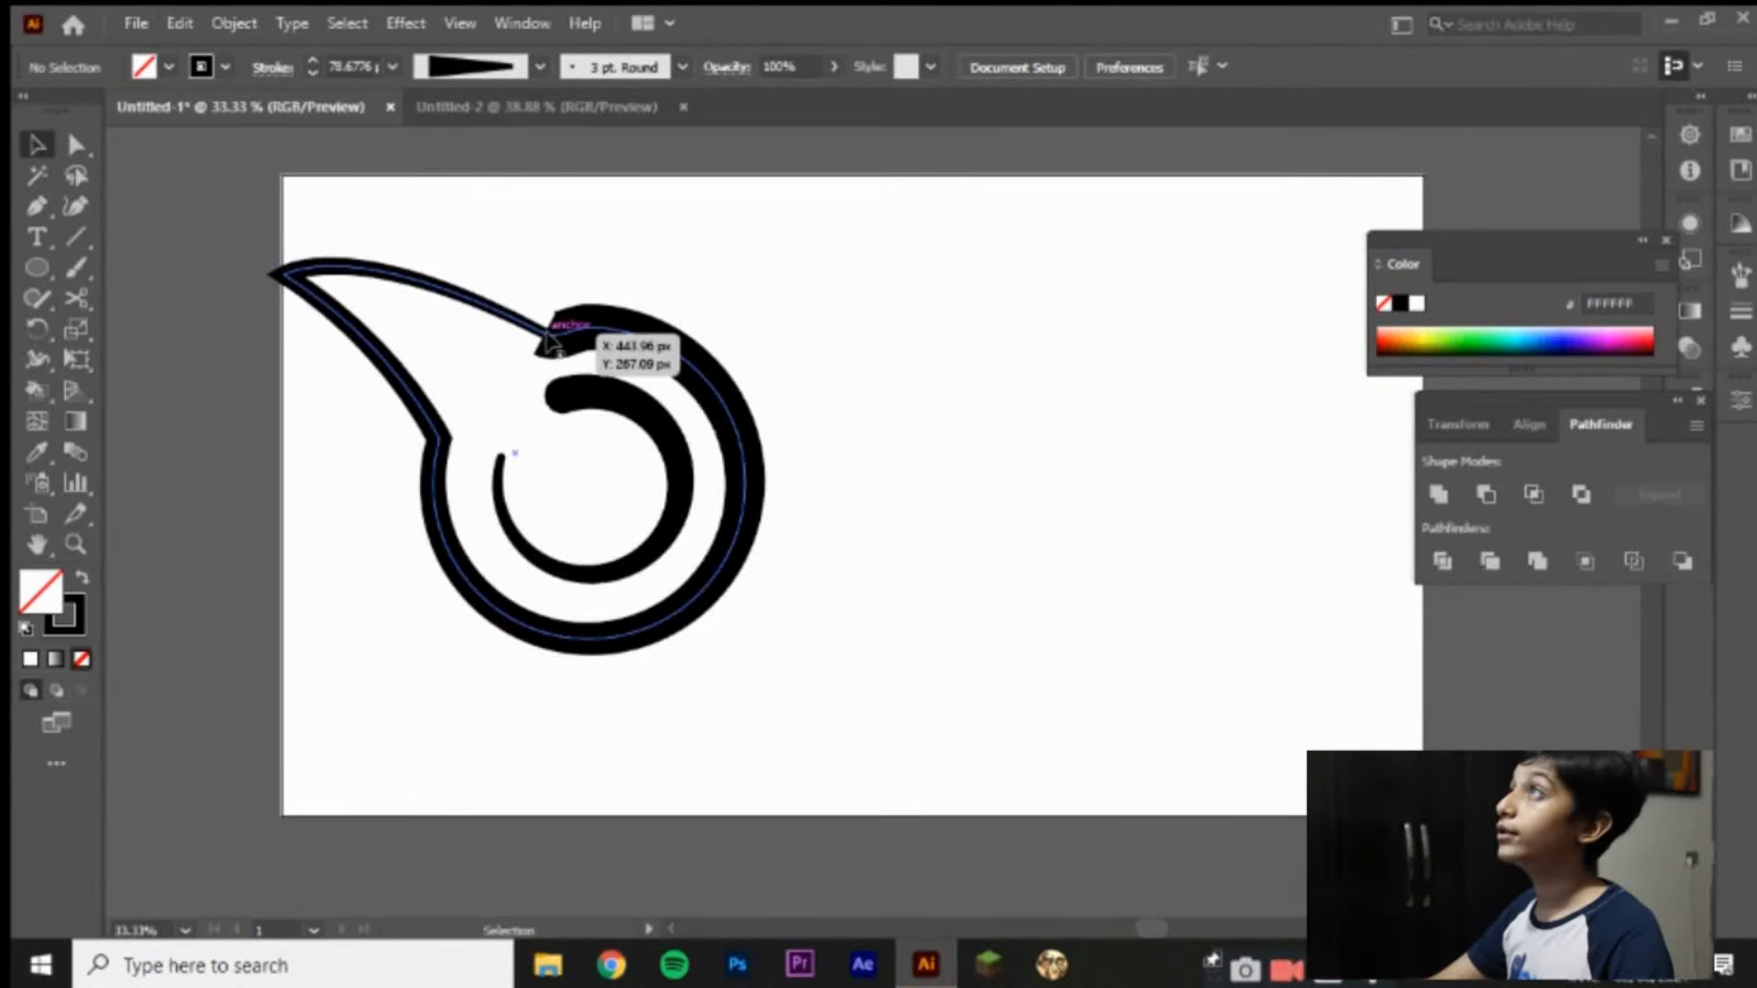
Step: Try to adjust the outer shape's stroke width with the Width tool at the anchor point joining the curve to the upper end, and undo it
{"action": "key", "text": "a"}
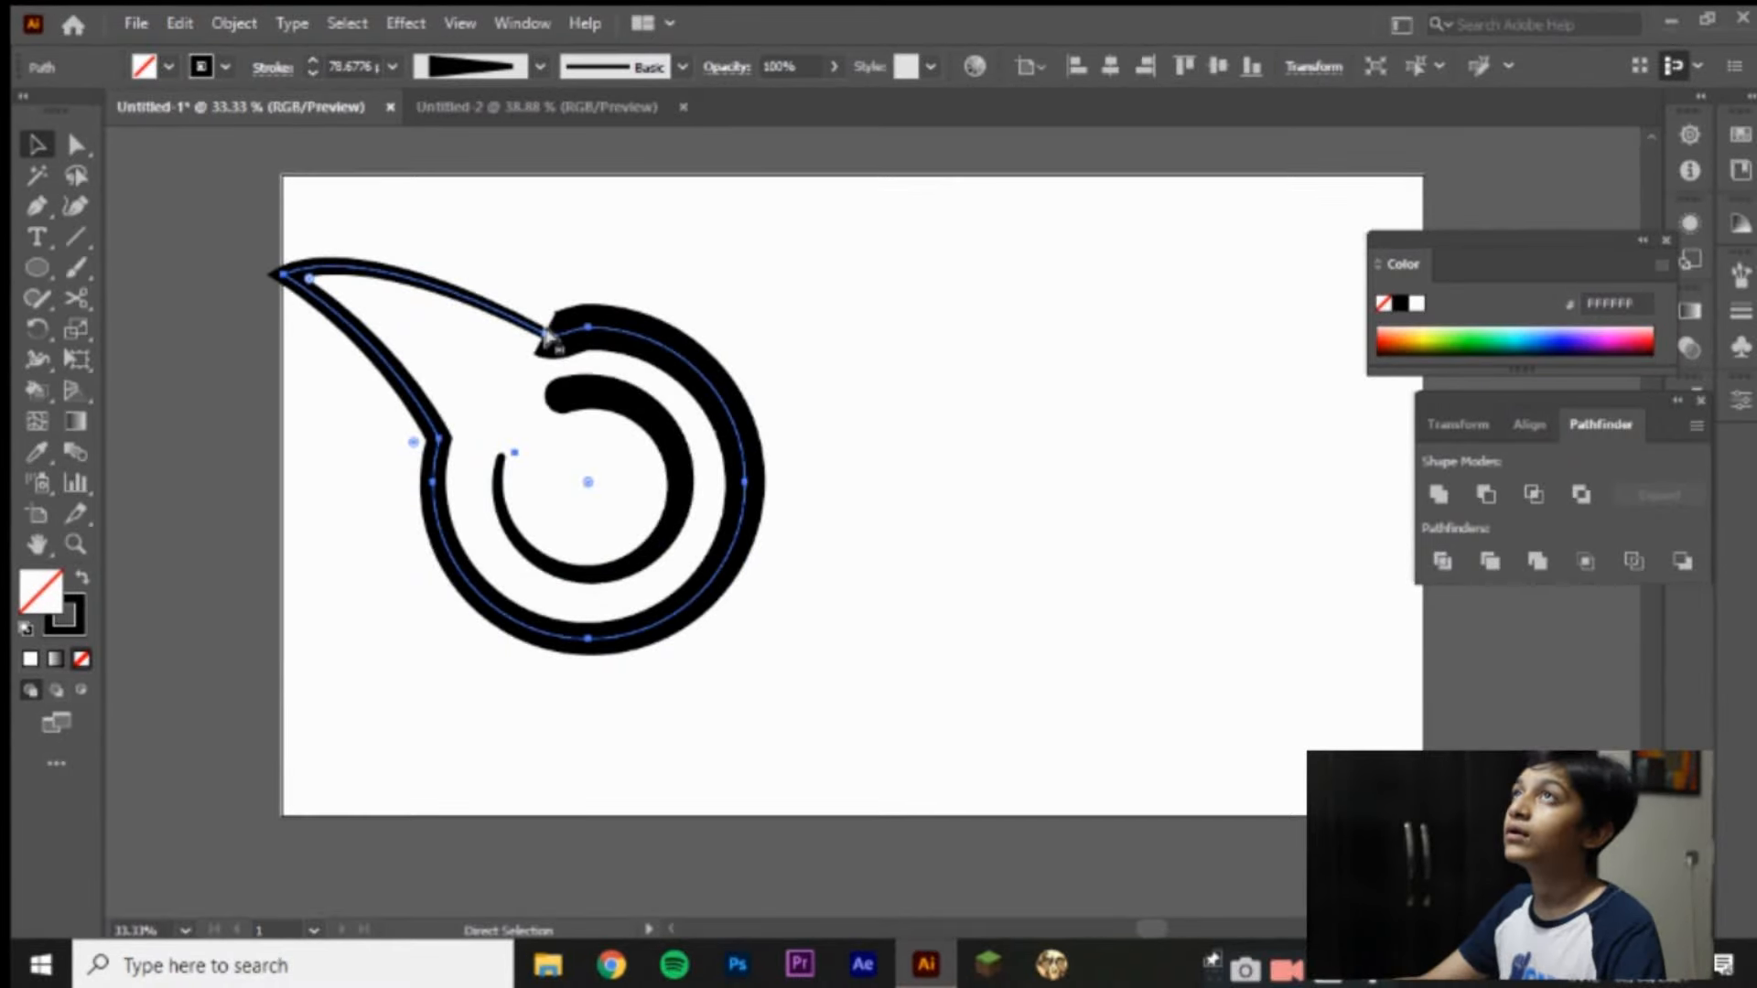
{"action": "left_click", "coordinate": [548, 343]}
{"action": "key", "text": "v"}
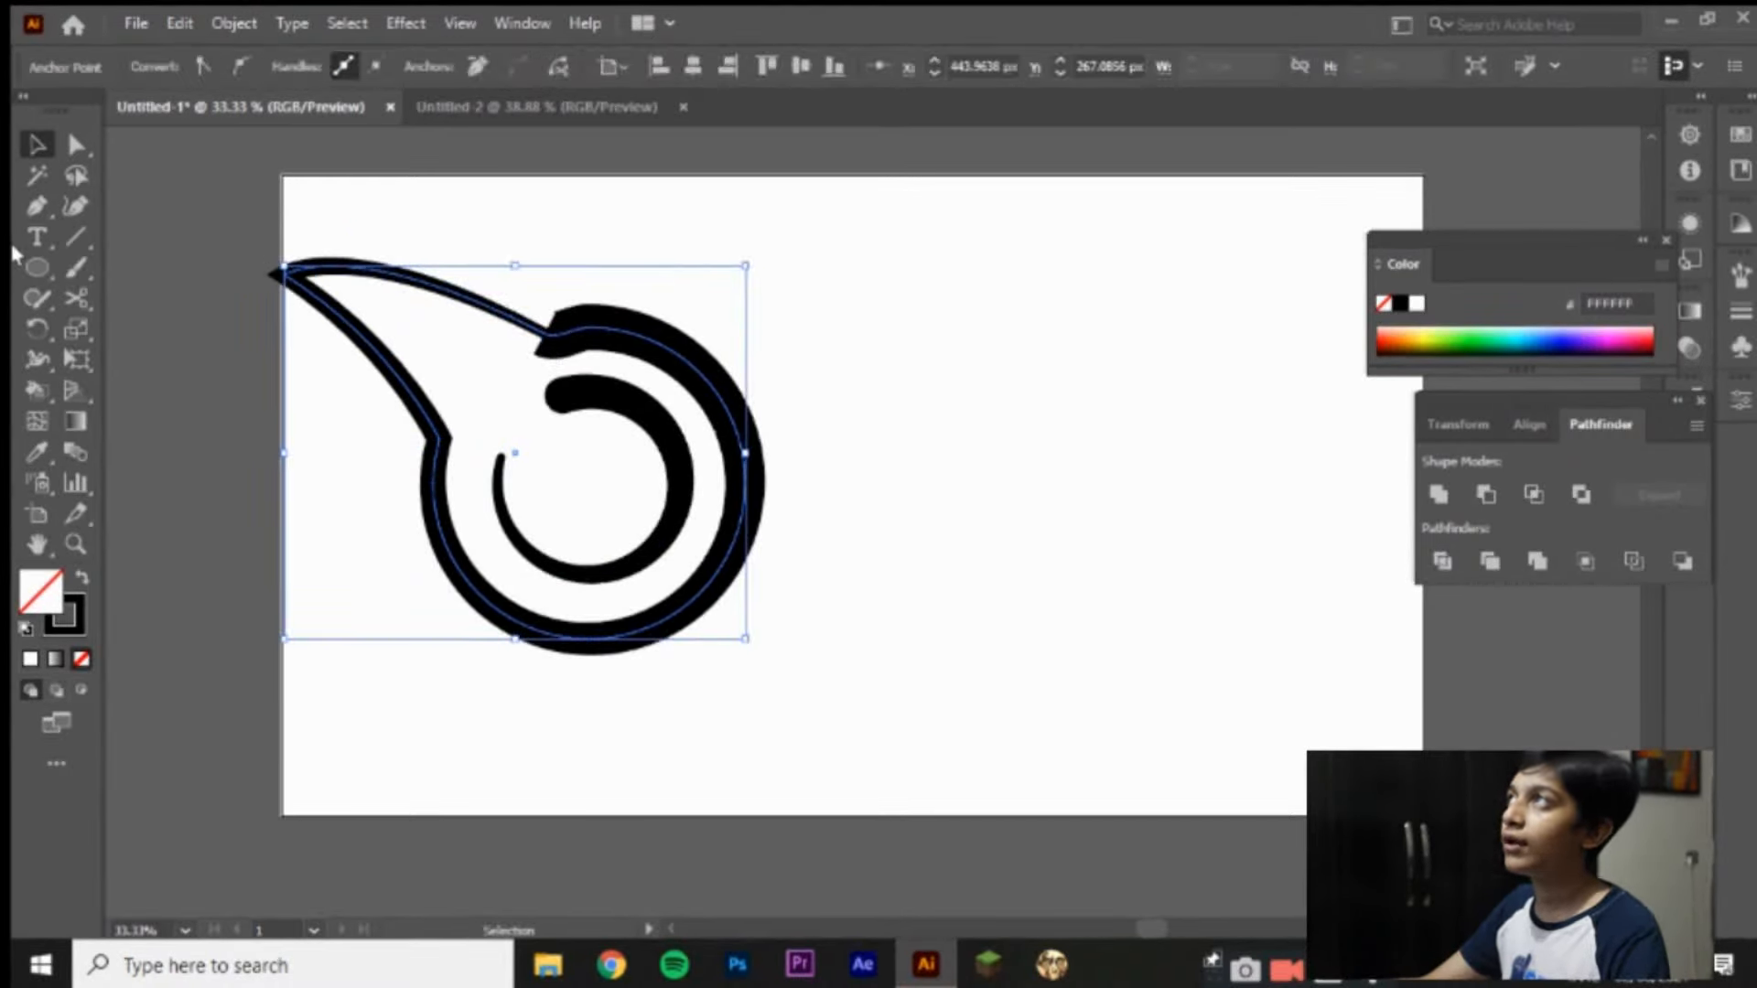
{"action": "left_click", "coordinate": [82, 152]}
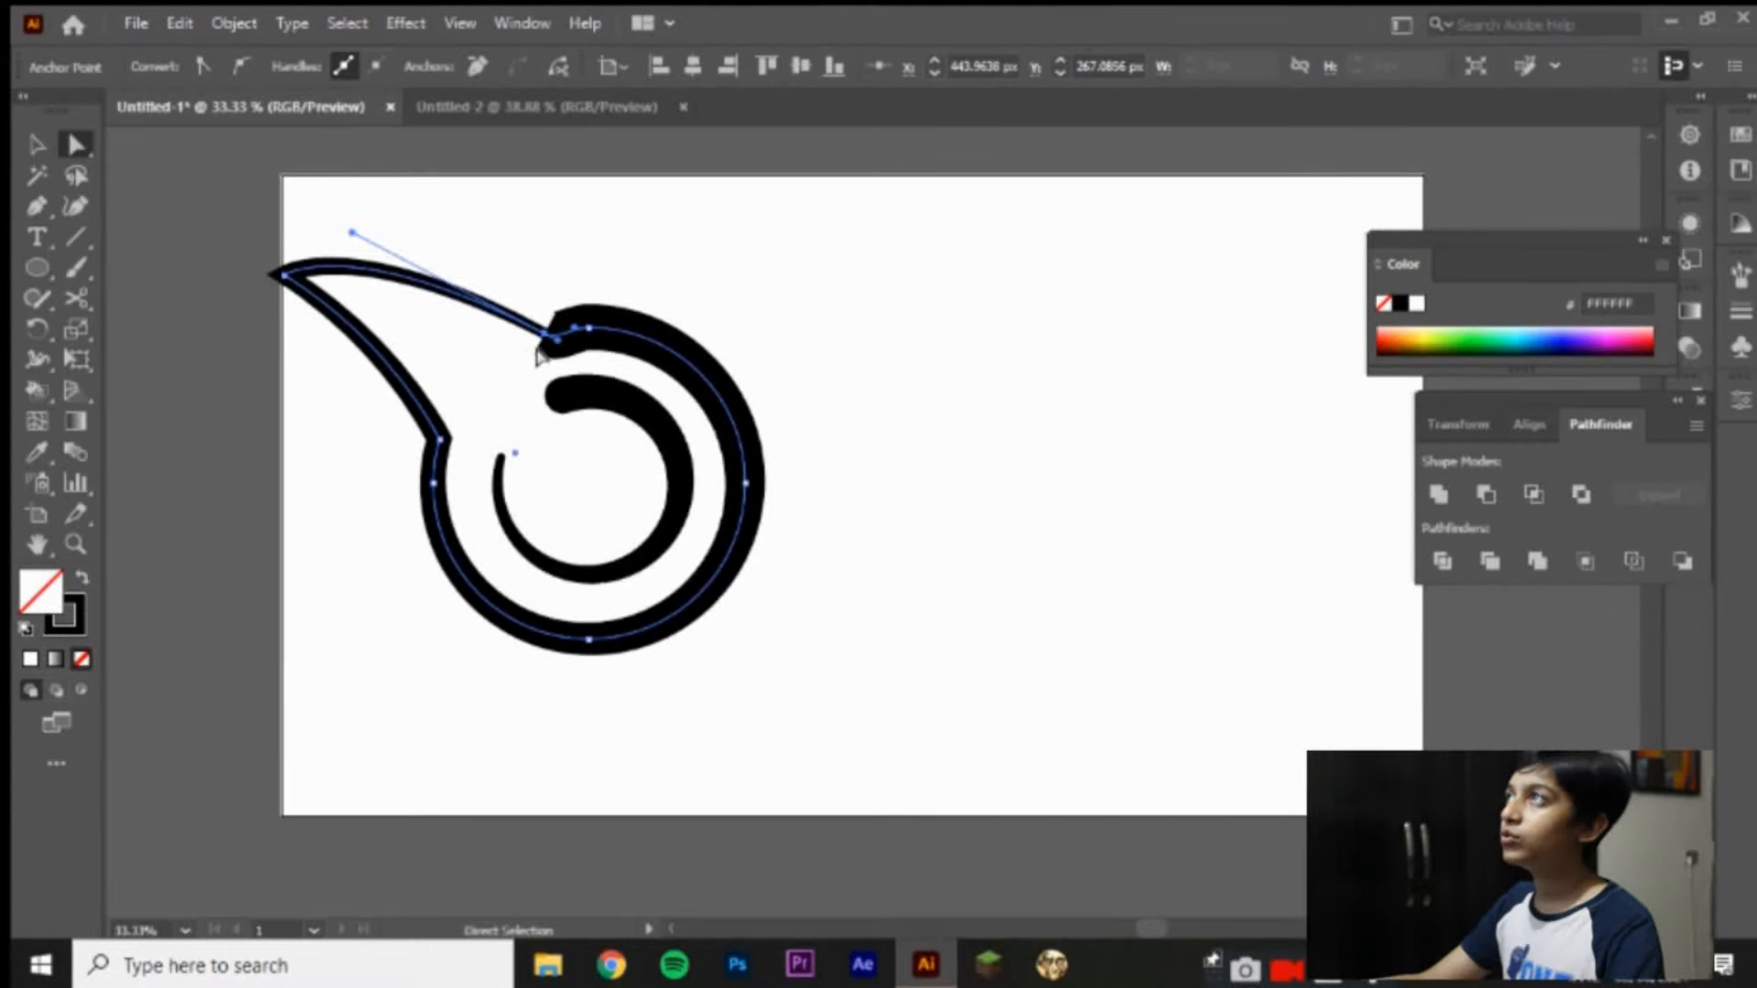
{"action": "left_click", "coordinate": [37, 359]}
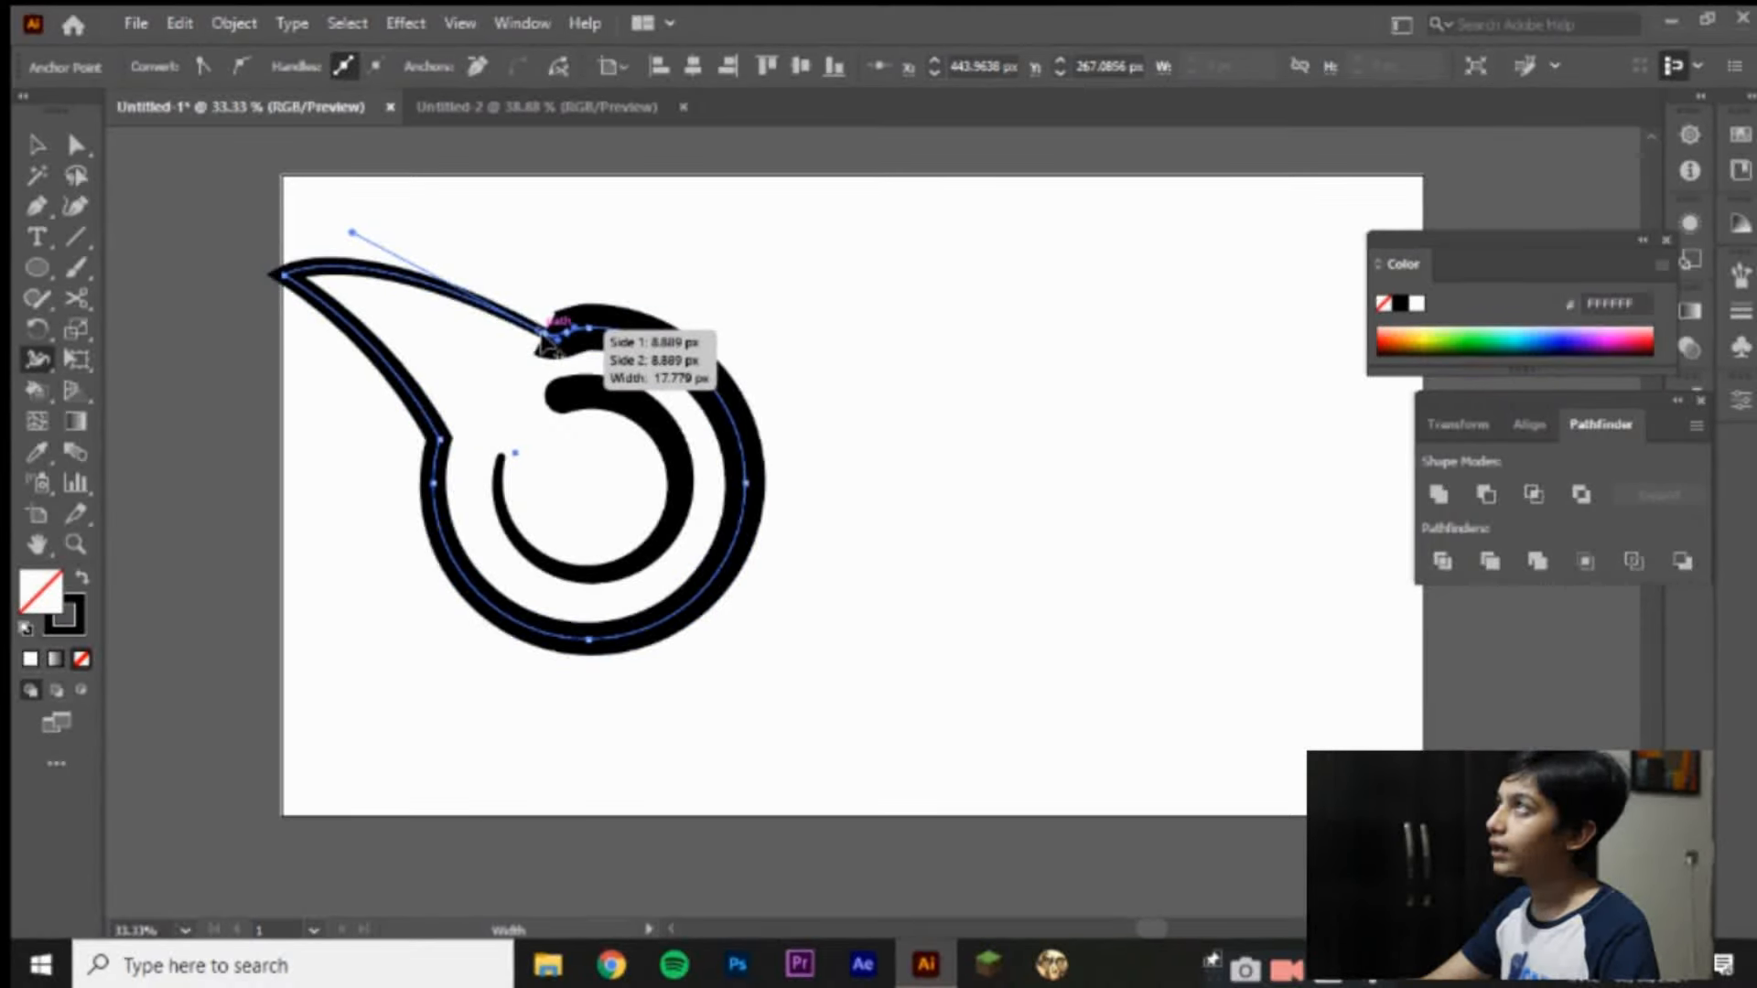
{"action": "mouse_move", "coordinate": [552, 343]}
{"action": "left_mouse_down"}
{"action": "mouse_move", "coordinate": [572, 291]}
{"action": "mouse_move", "coordinate": [597, 361]}
{"action": "left_mouse_up"}
{"action": "key", "text": "ctrl+z"}
Step: Try to taper the closing curve to zero width and widen the arc's upper end at their junction with the Width tool
{"action": "key", "text": "ctrl+equal"}
{"action": "key", "text": "ctrl+equal"}
{"action": "key", "text": "ctrl+equal"}
{"action": "key", "text": "ctrl+equal"}
{"action": "key", "text": "ctrl+equal"}
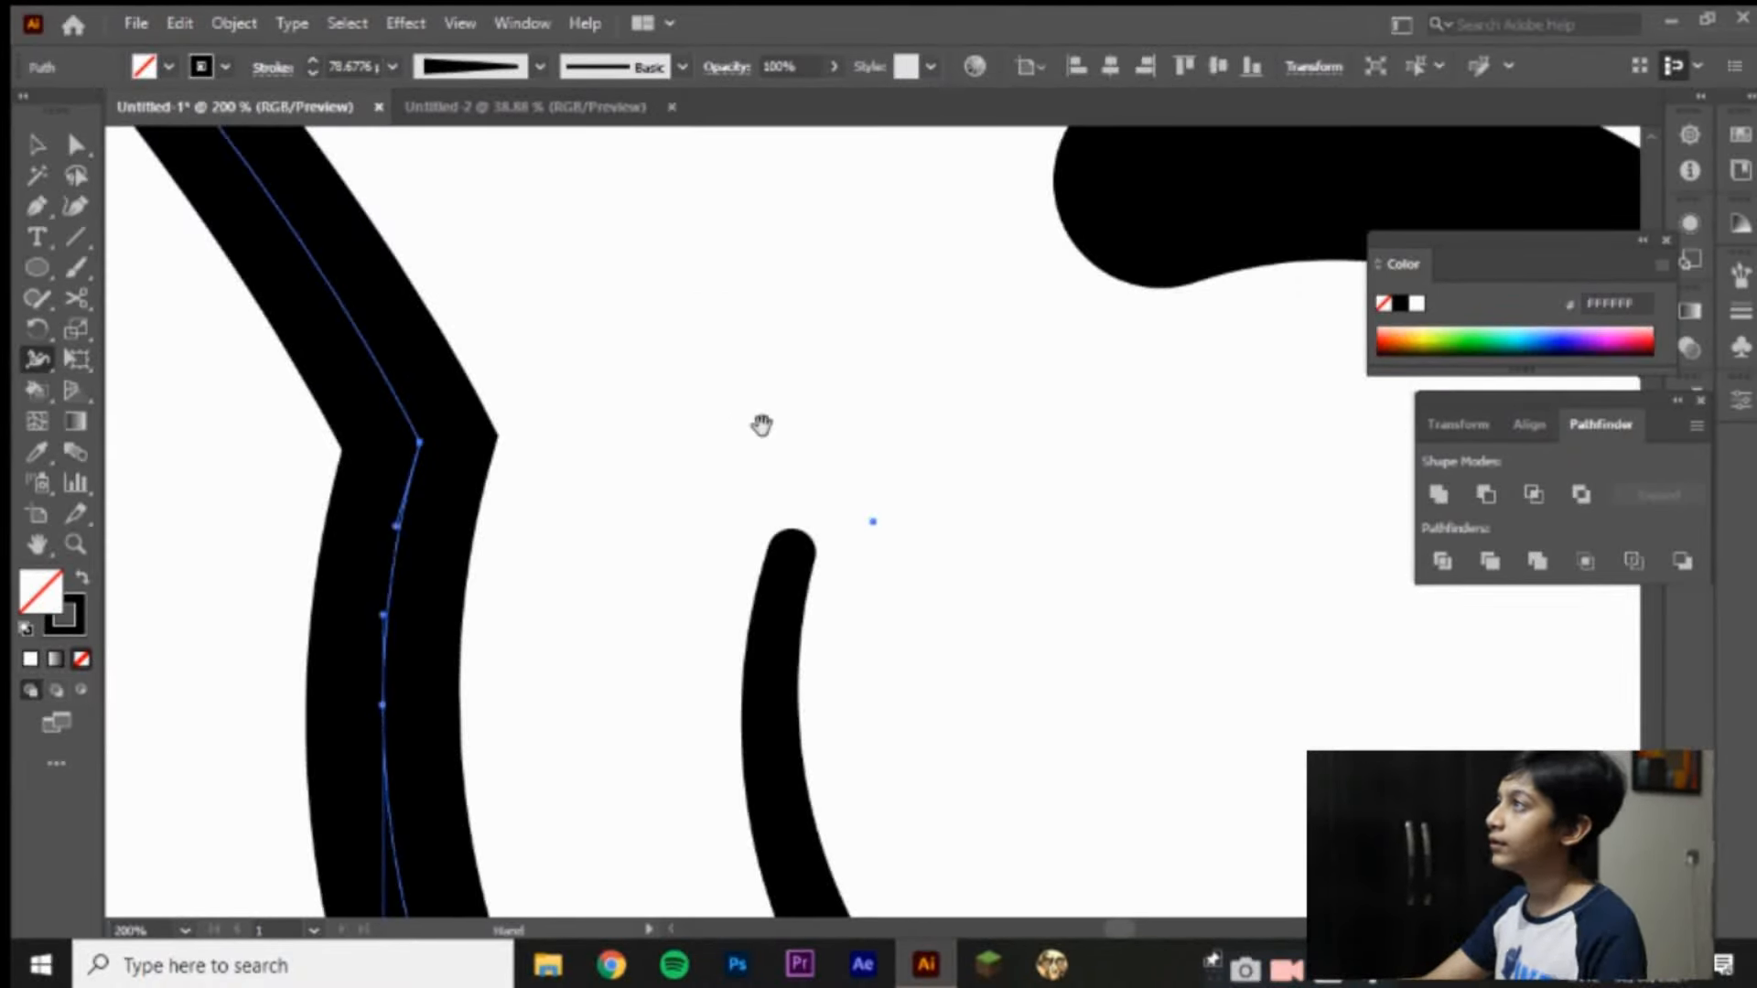
{"action": "left_click_drag", "start_coordinate": [761, 424], "coordinate": [601, 894]}
{"action": "left_click_drag", "start_coordinate": [835, 493], "coordinate": [660, 841]}
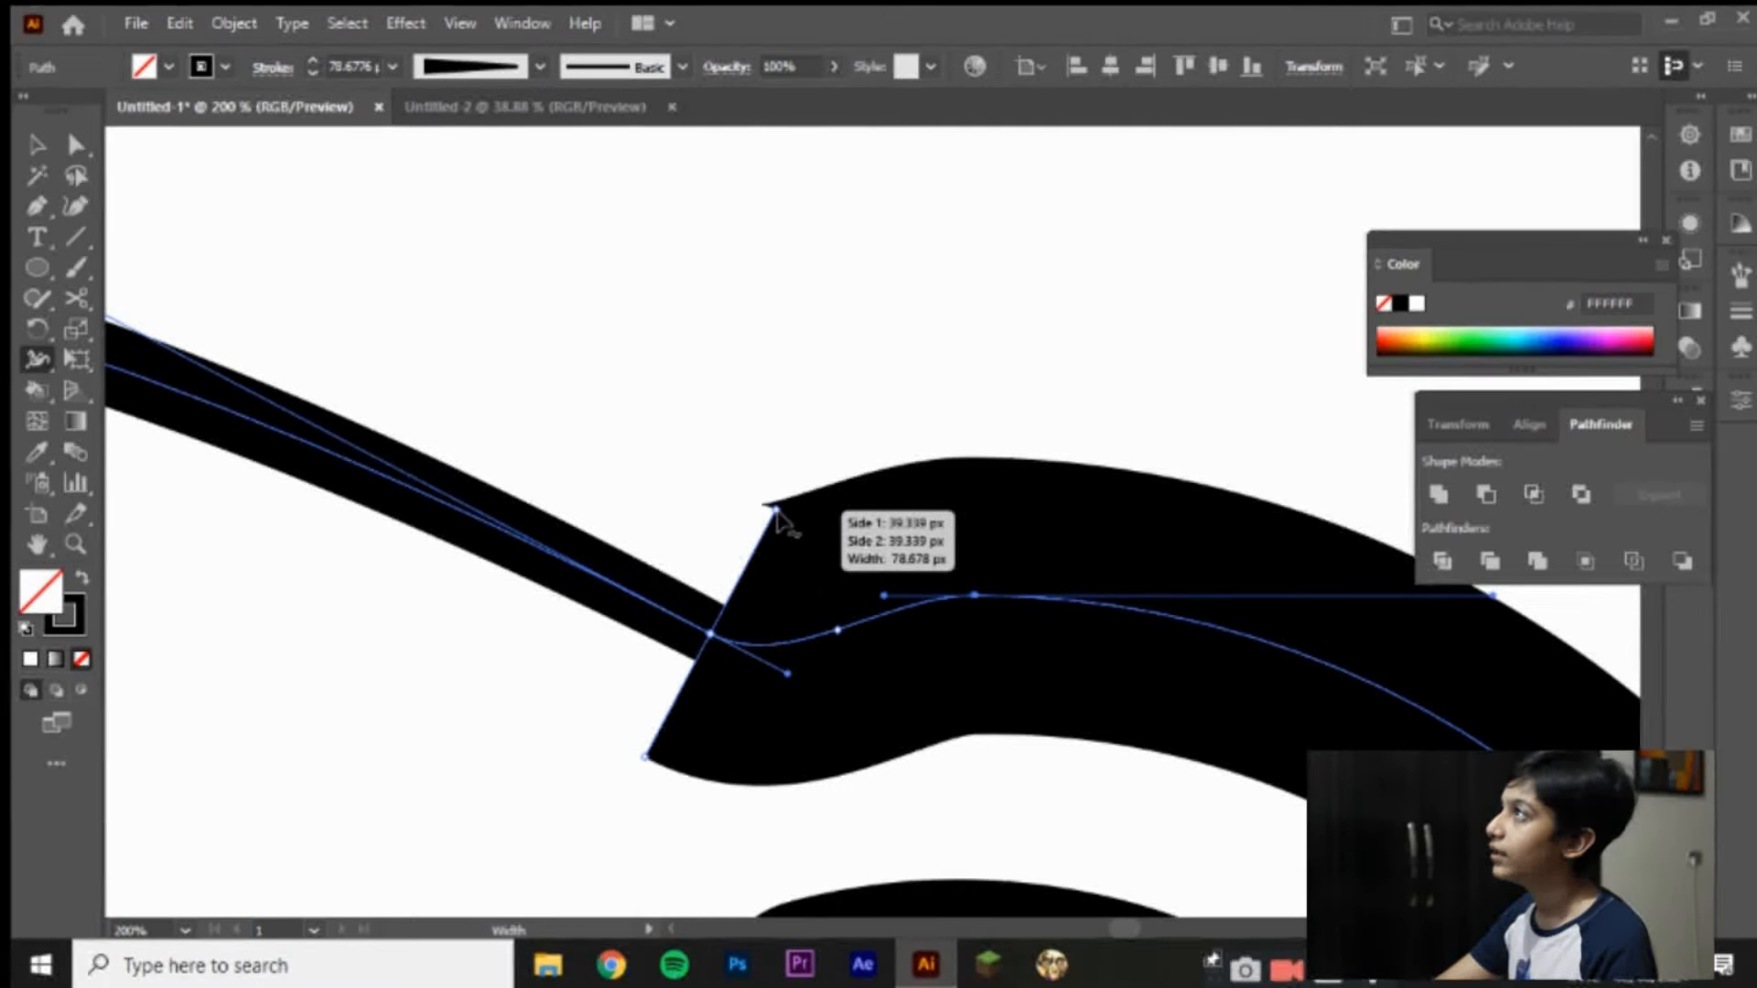
{"action": "mouse_move", "coordinate": [780, 494]}
{"action": "left_mouse_down"}
{"action": "mouse_move", "coordinate": [851, 365]}
{"action": "mouse_move", "coordinate": [805, 491]}
{"action": "mouse_move", "coordinate": [734, 519]}
{"action": "mouse_move", "coordinate": [868, 431]}
{"action": "mouse_move", "coordinate": [718, 634]}
{"action": "left_mouse_up"}
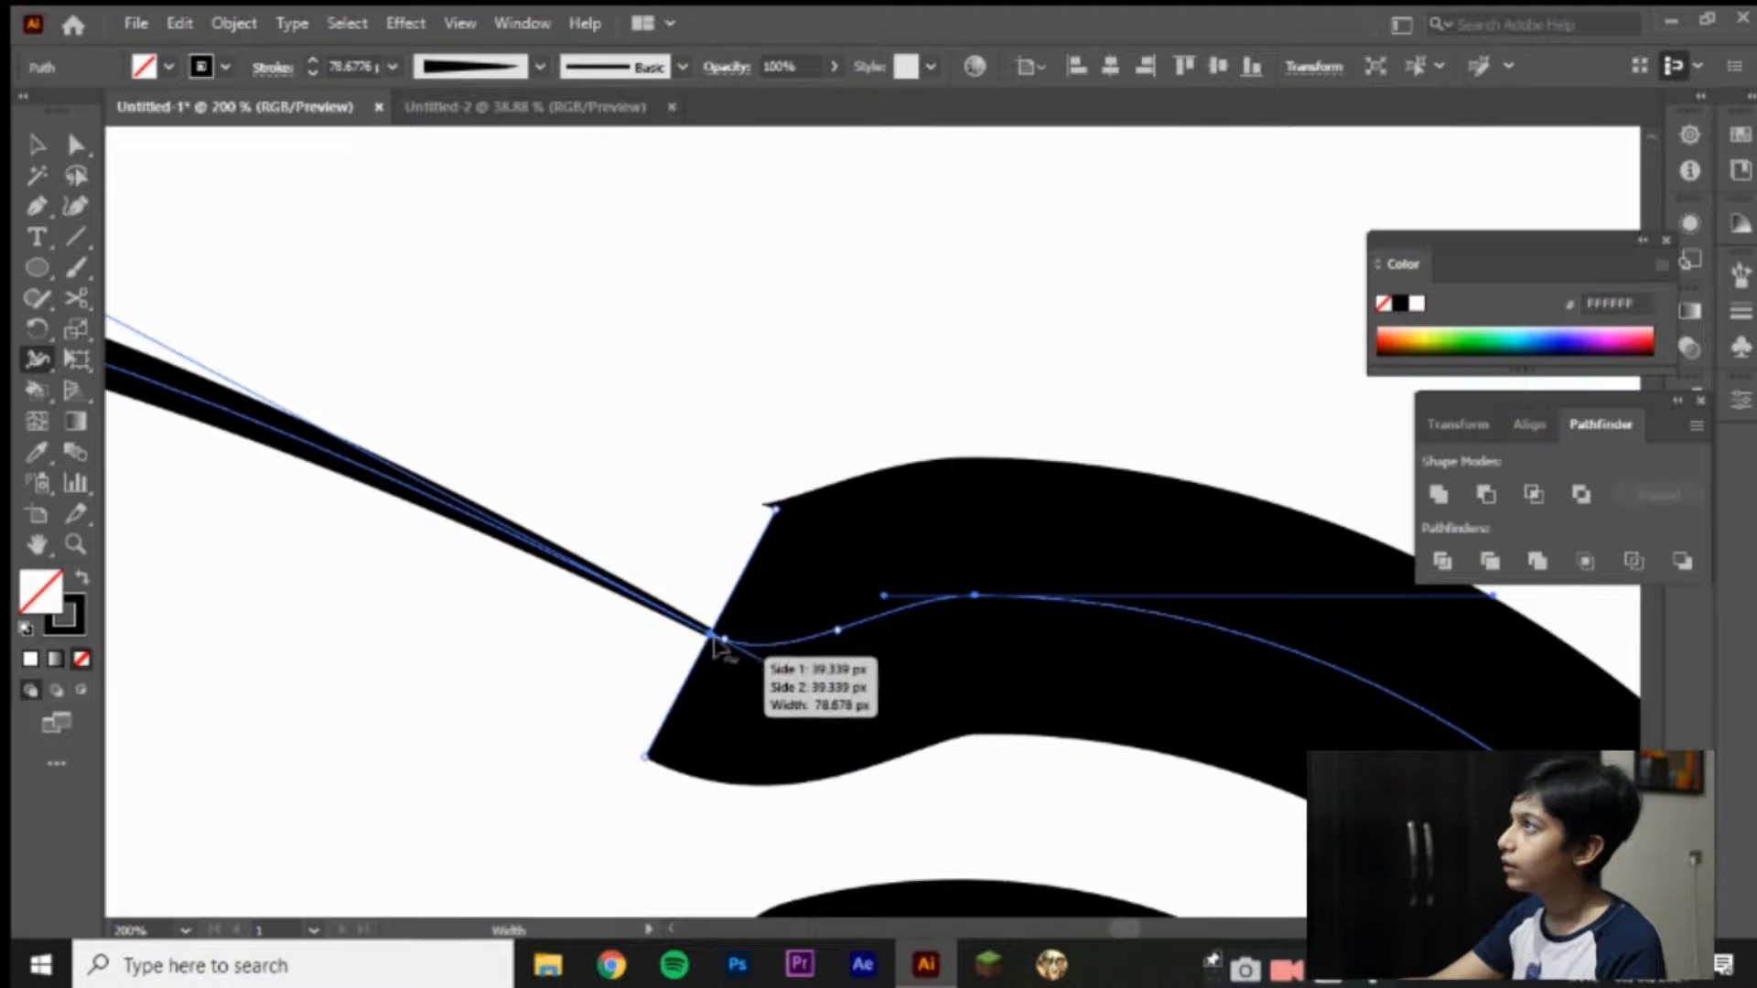
{"action": "mouse_move", "coordinate": [777, 510]}
{"action": "left_mouse_down"}
{"action": "mouse_move", "coordinate": [823, 458]}
{"action": "mouse_move", "coordinate": [865, 355]}
{"action": "left_mouse_up"}
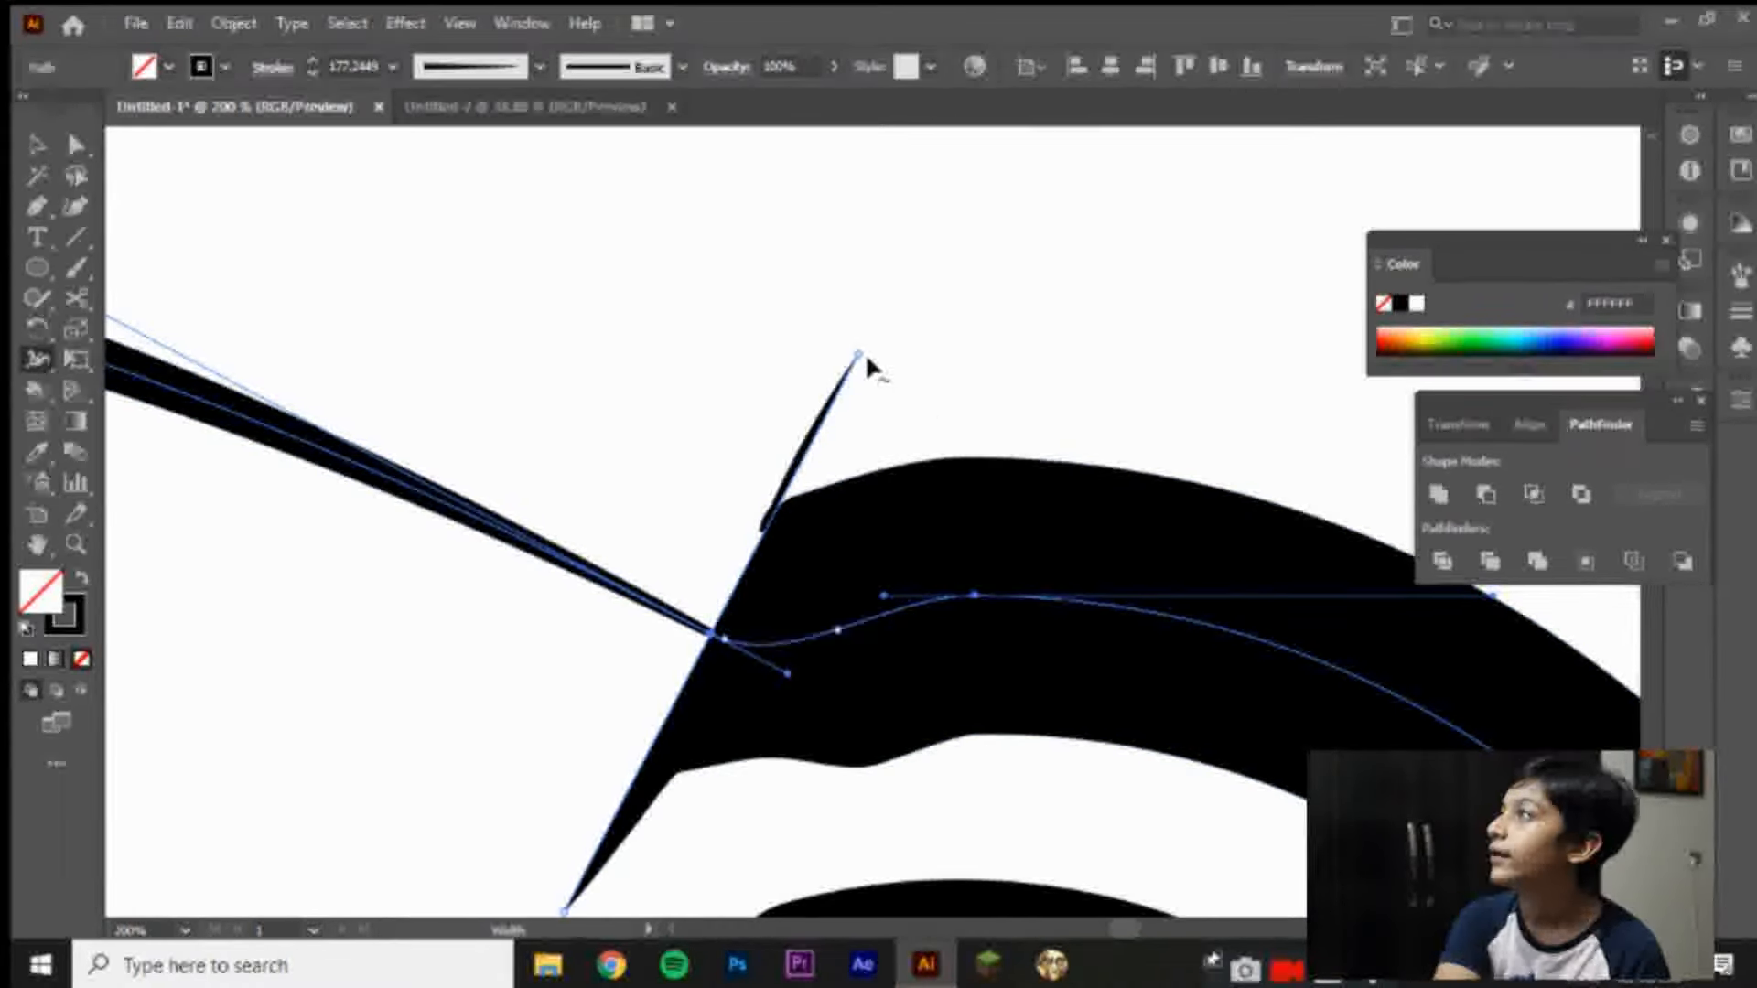
Step: Undo the width changes at the junction and the curve that closes the outer shape at its upper end
{"action": "key", "text": "ctrl+z"}
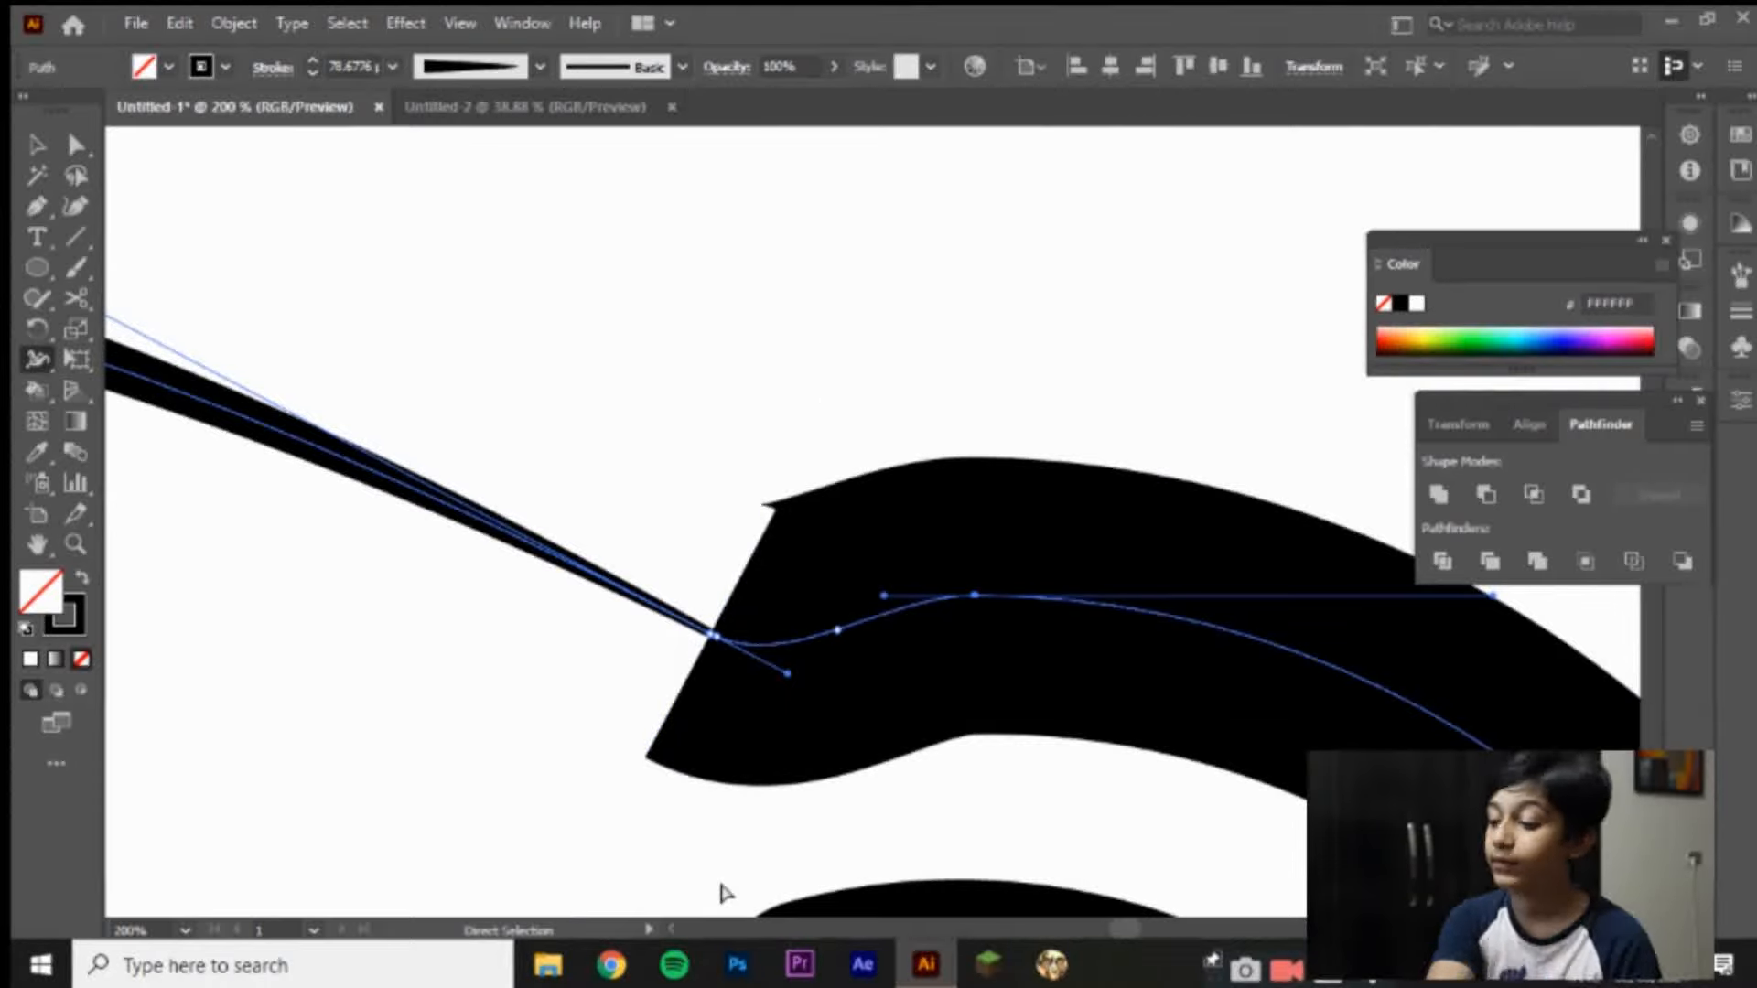
{"action": "key", "text": "ctrl+z"}
{"action": "key", "text": "ctrl+z"}
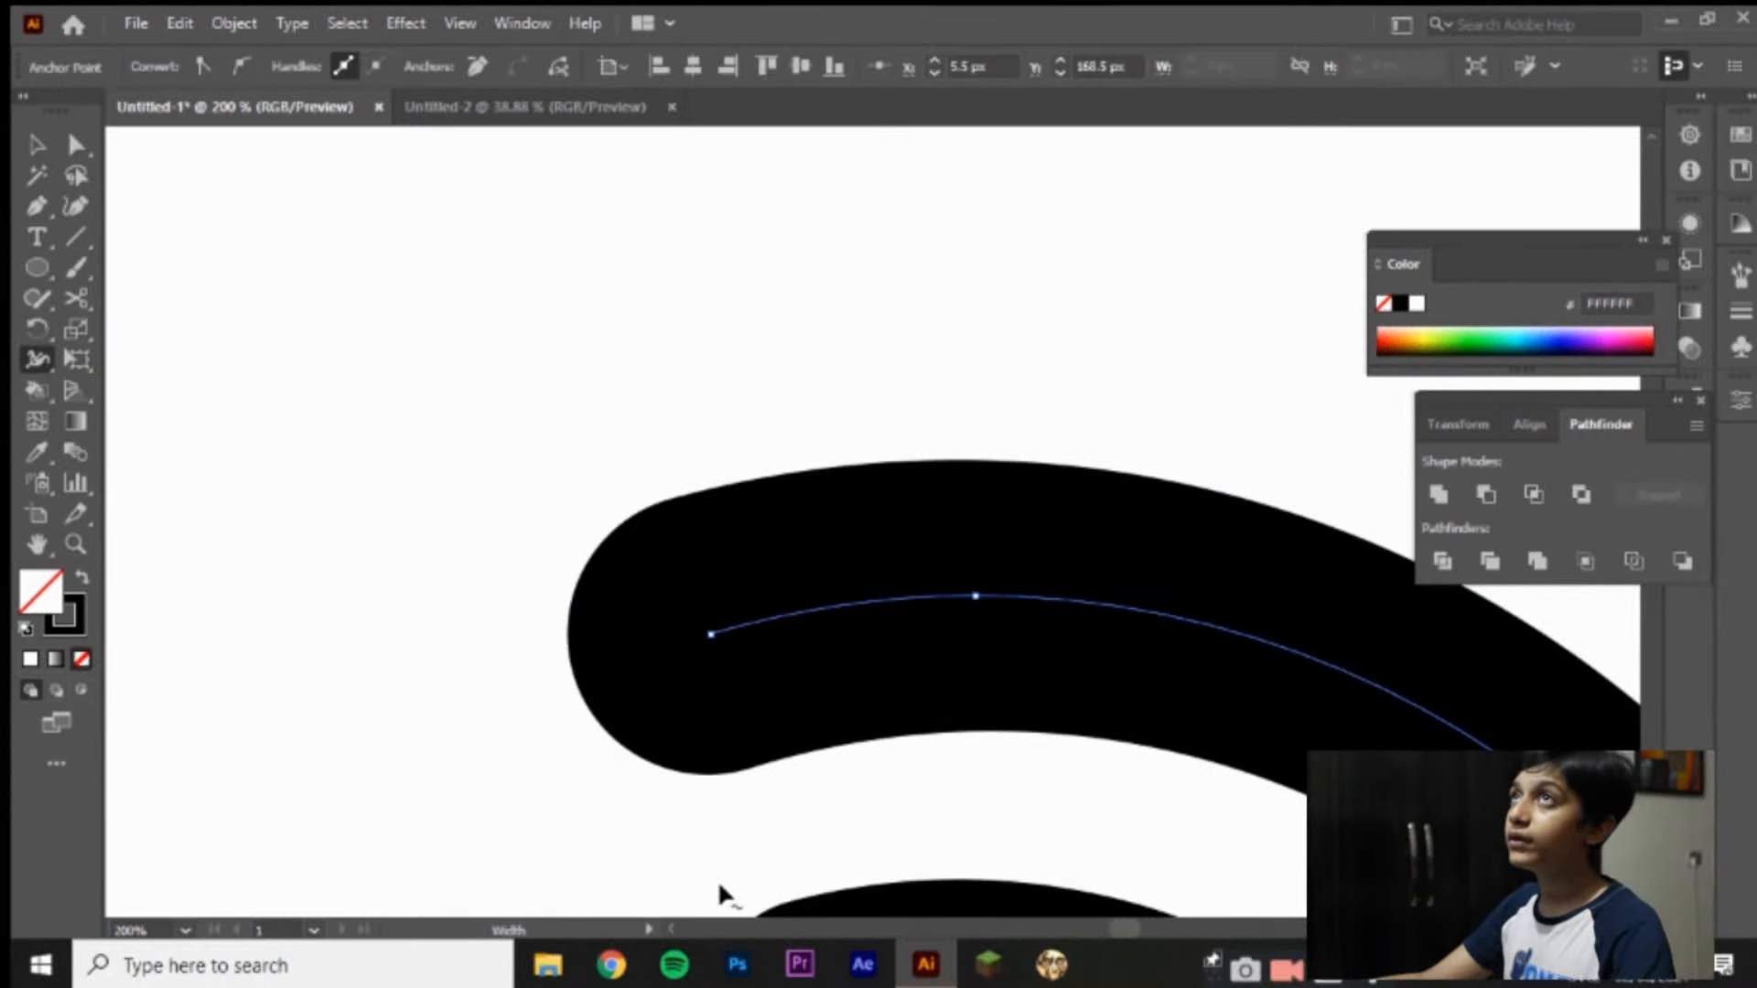
{"action": "key", "text": "ctrl+minus"}
{"action": "key", "text": "ctrl+minus"}
{"action": "key", "text": "ctrl+minus"}
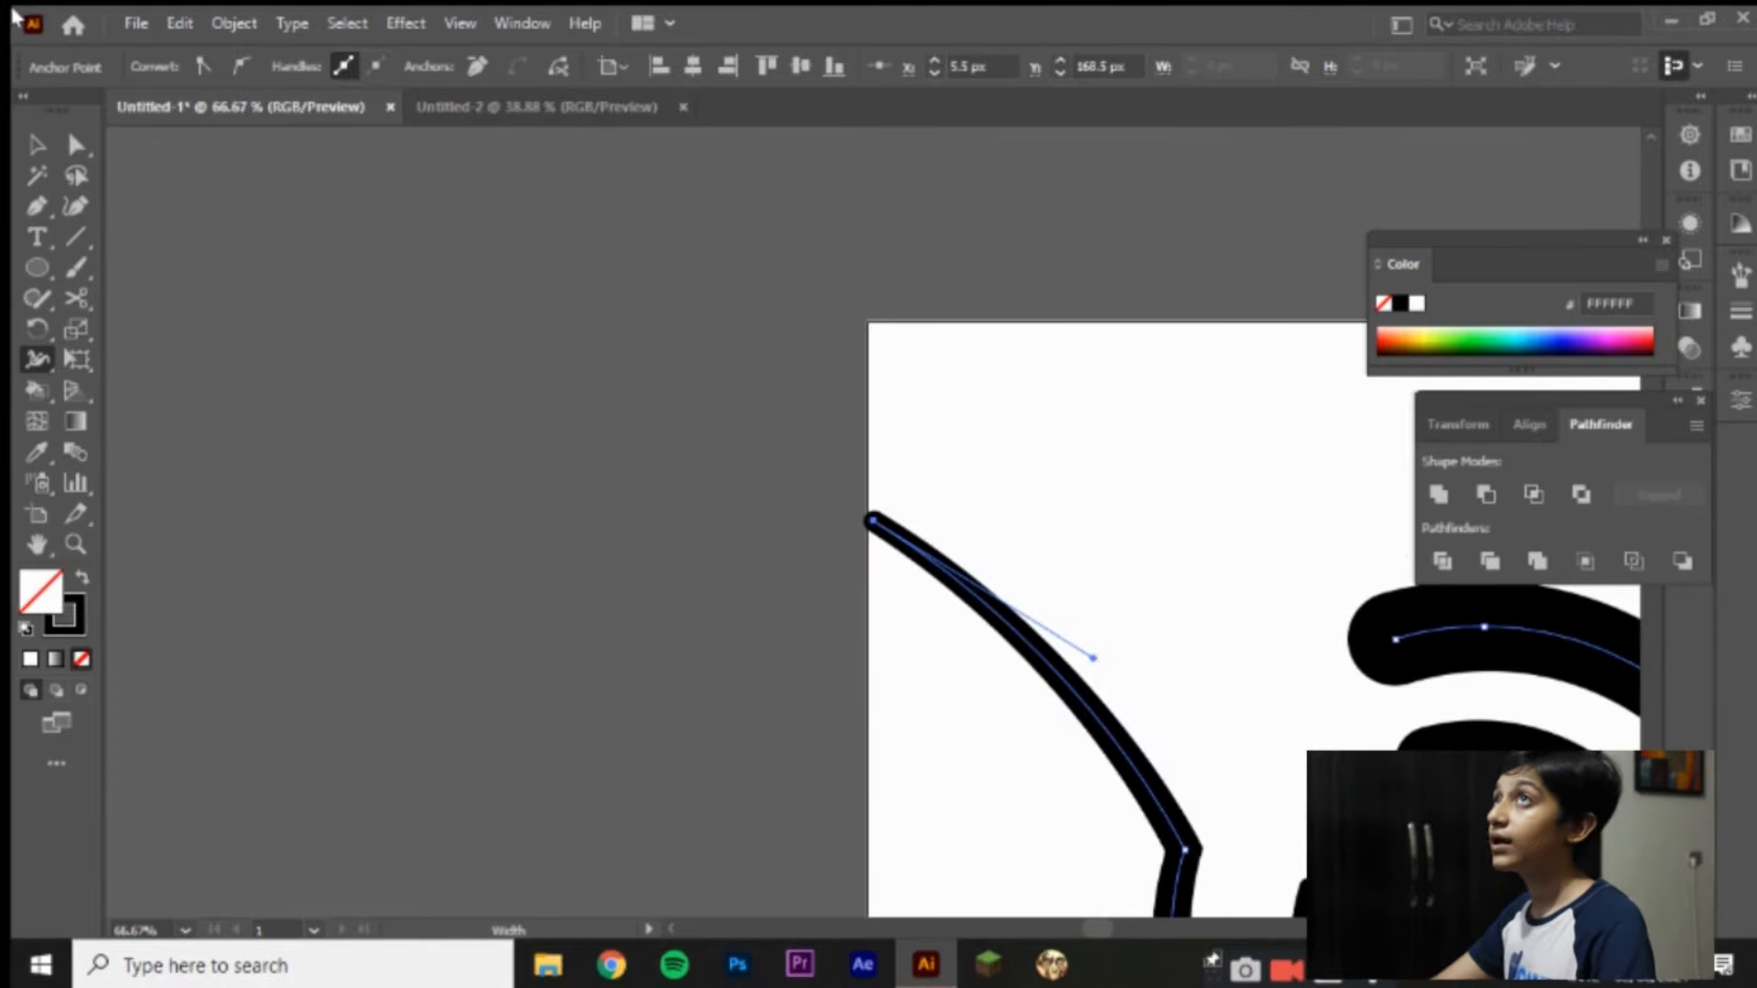
Step: Select both arcs and change their stroke caps to butt caps
{"action": "right_click", "coordinate": [48, 216]}
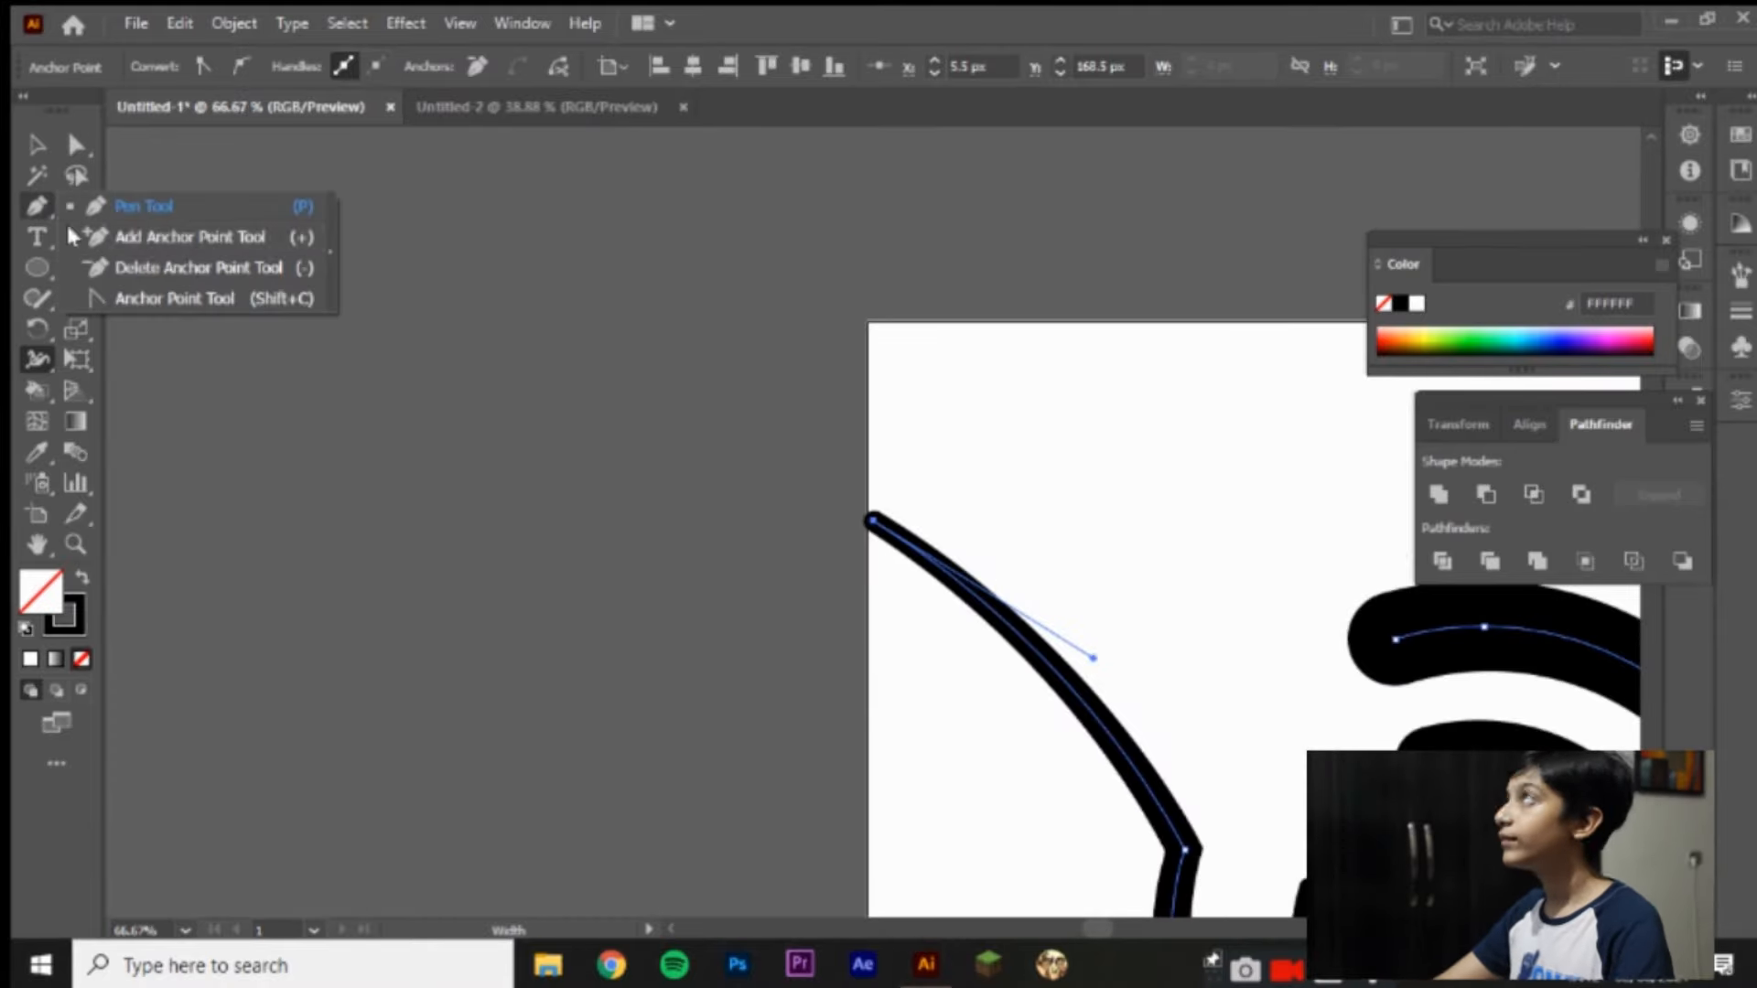
{"action": "left_click", "coordinate": [183, 207]}
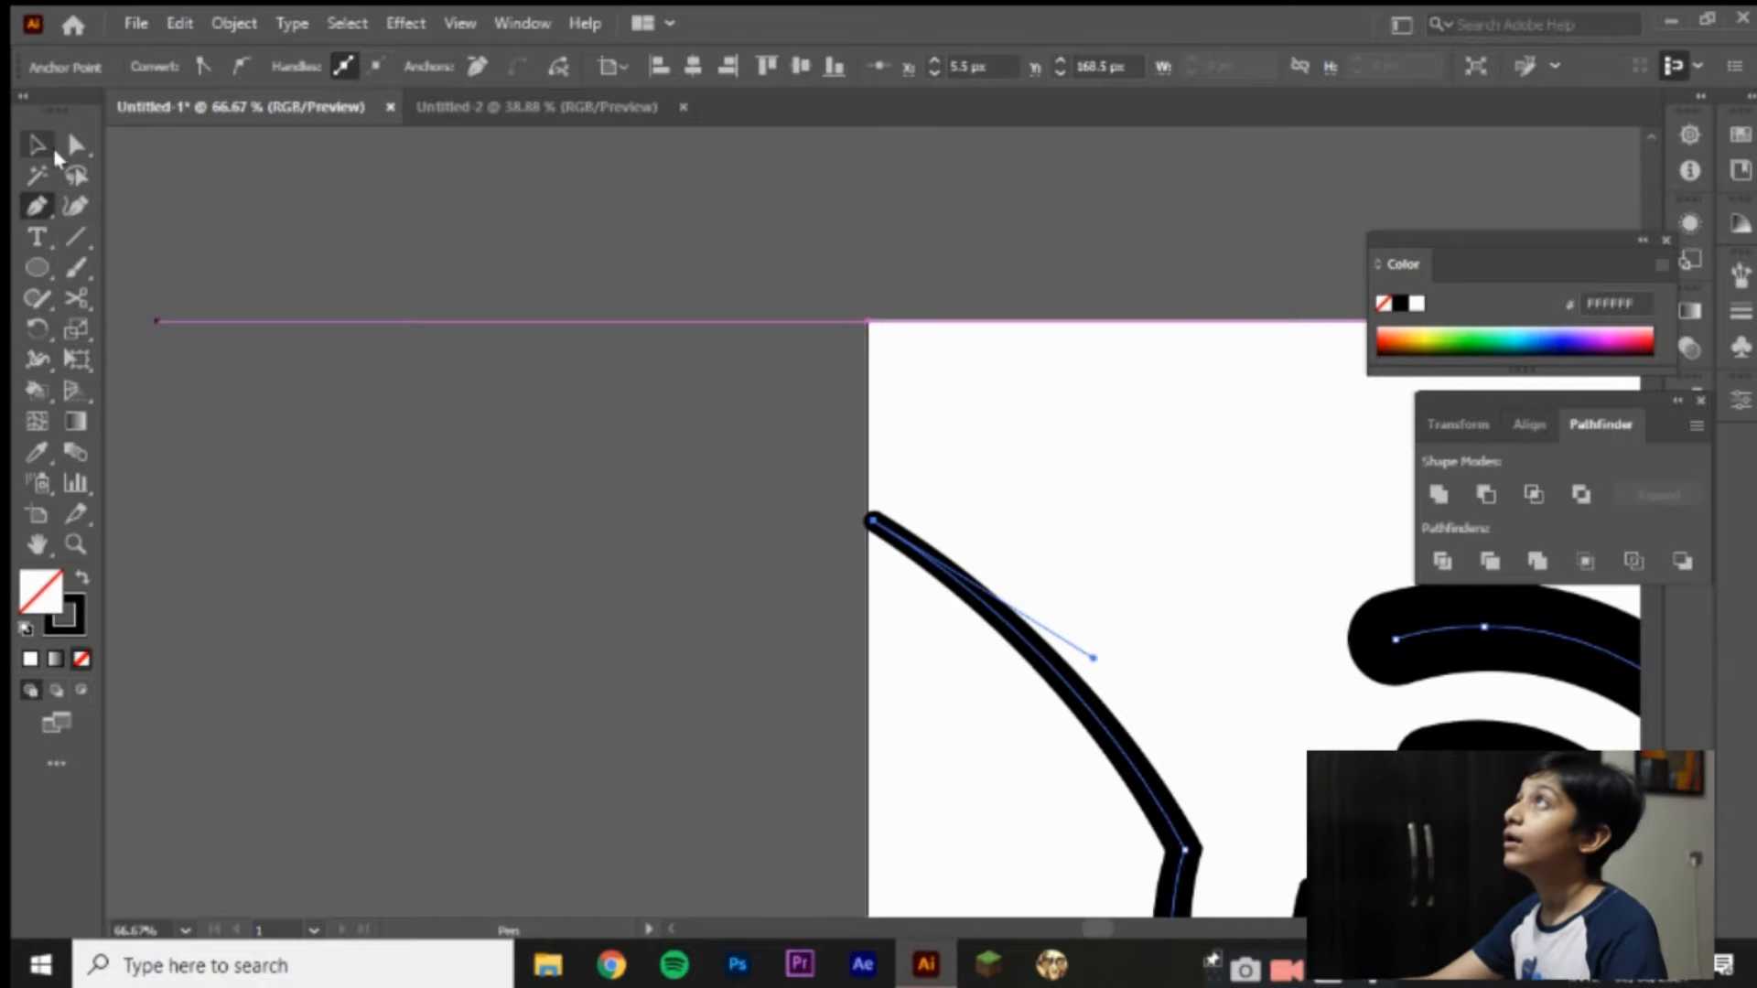
{"action": "left_click", "coordinate": [54, 148]}
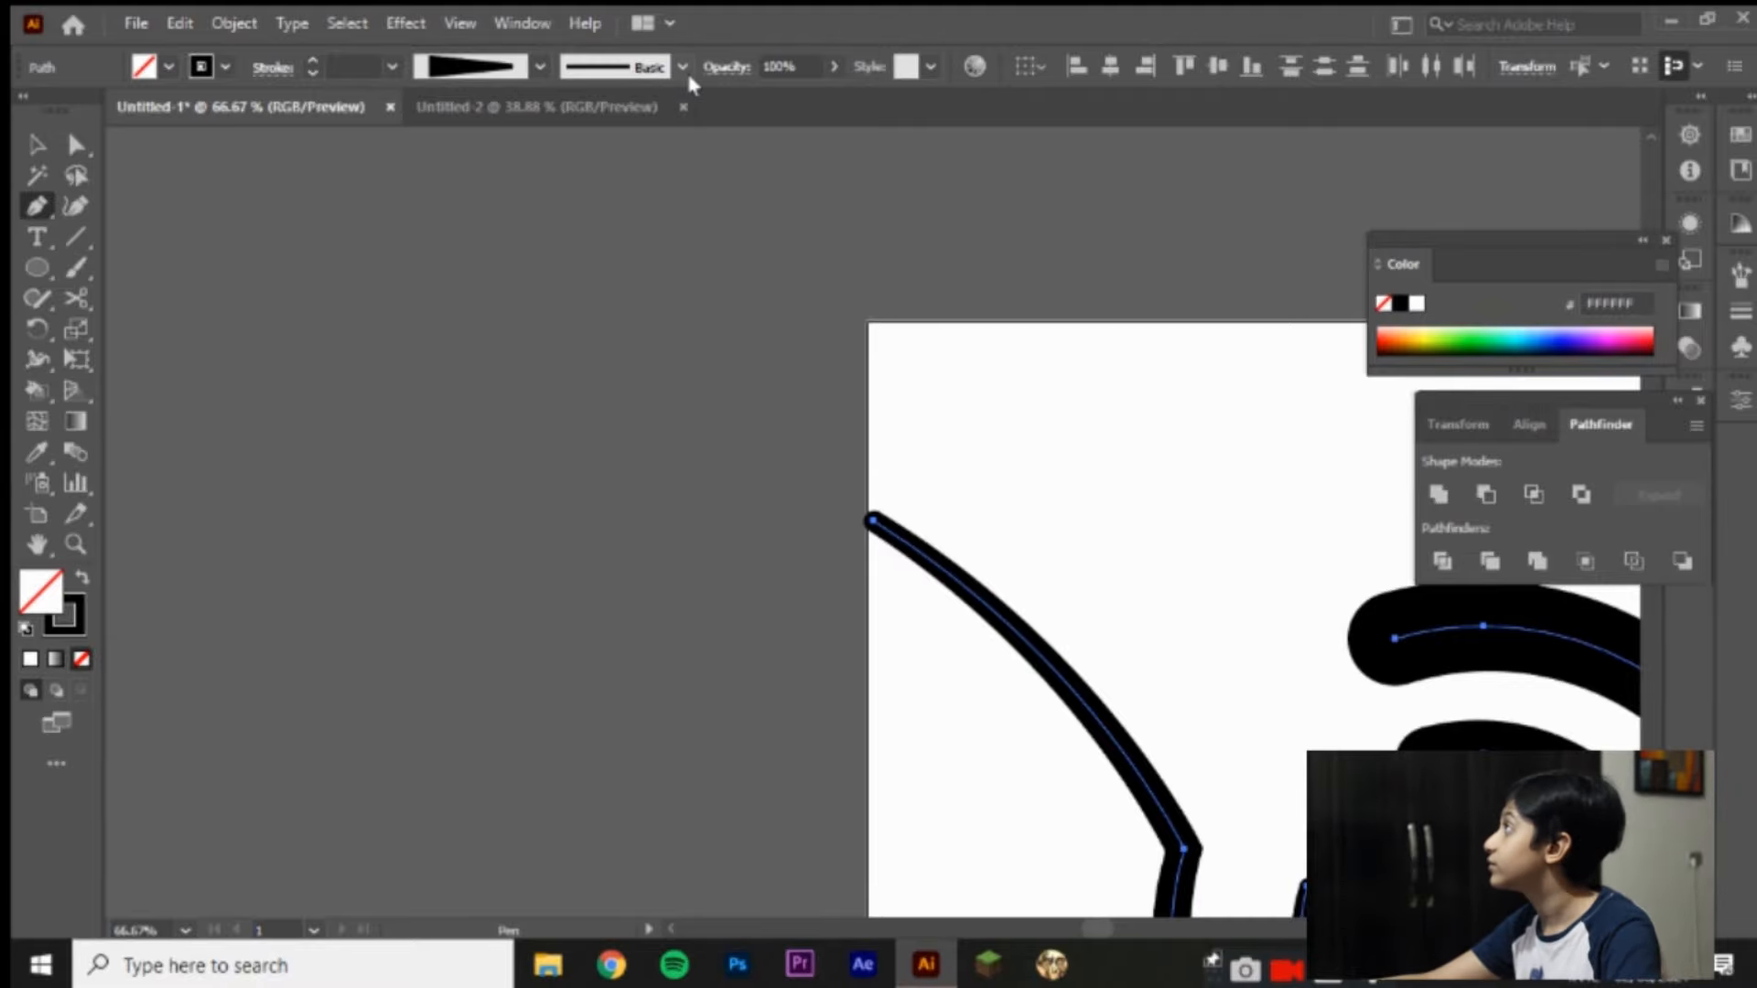
{"action": "left_click", "coordinate": [1739, 397]}
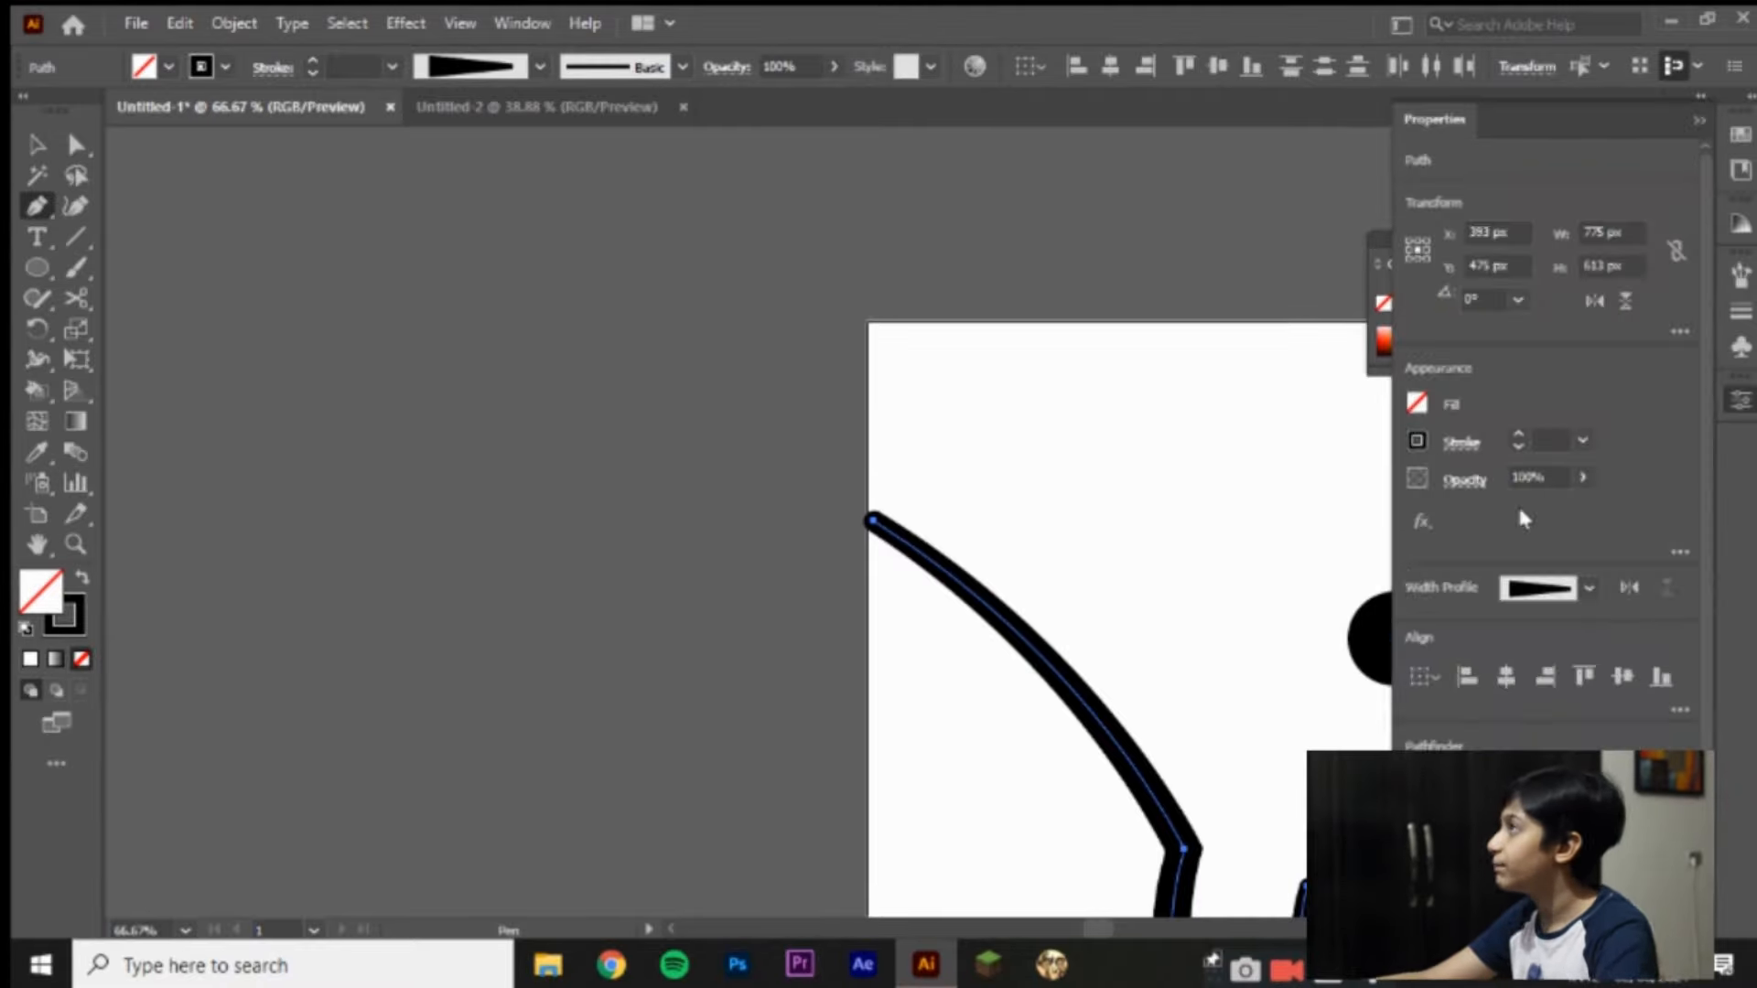
{"action": "left_click", "coordinate": [1464, 443]}
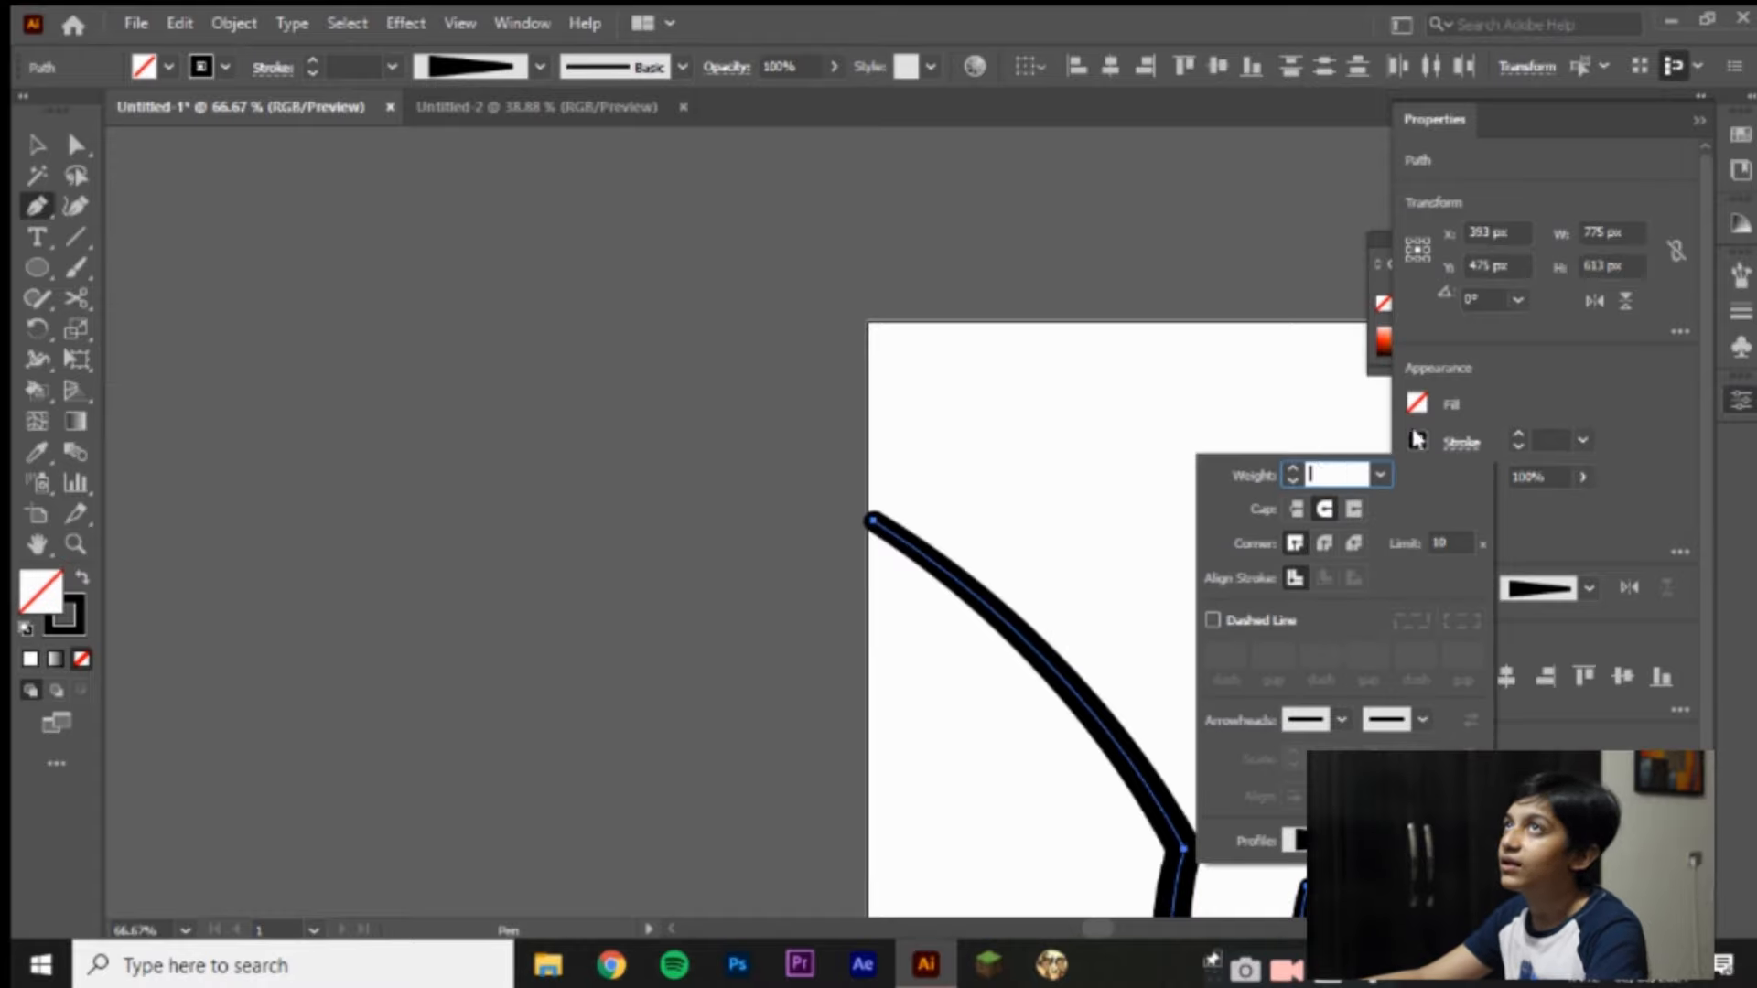
{"action": "left_click", "coordinate": [1298, 508]}
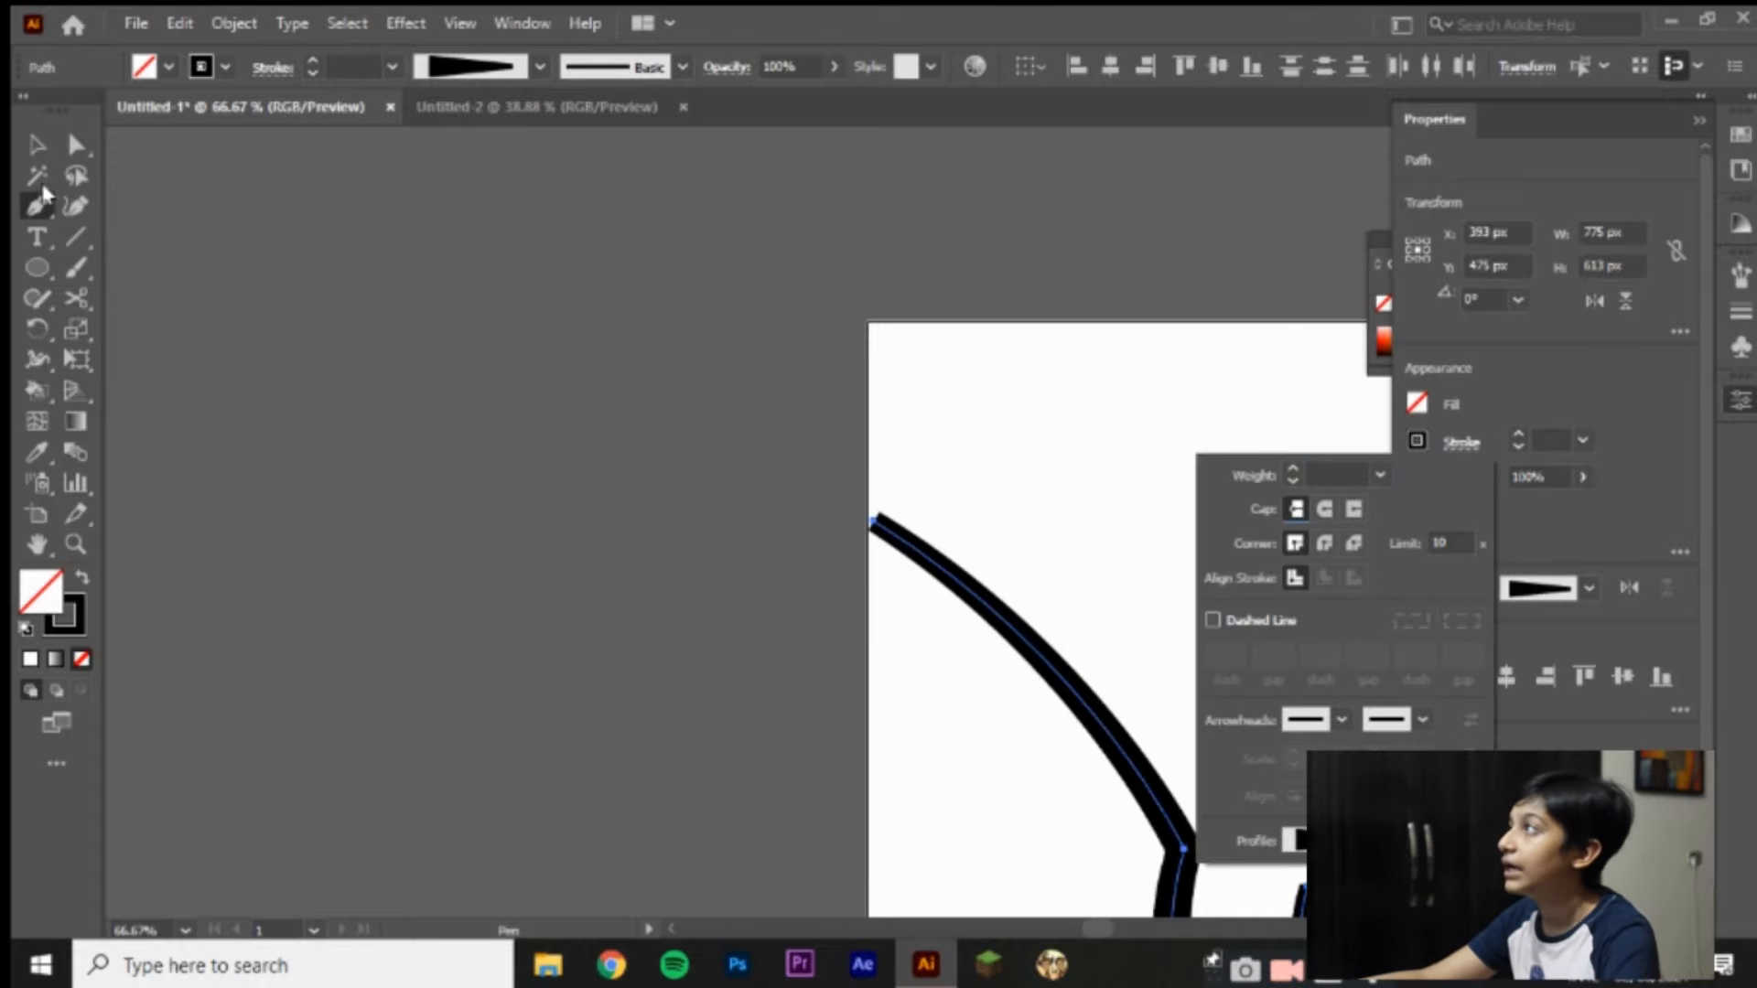
Step: Try to continue the outer path from its pointed tip with the Pen tool, first to the upper end and then with a short curve, and undo both
{"action": "left_click_drag", "start_coordinate": [1121, 561], "coordinate": [789, 540]}
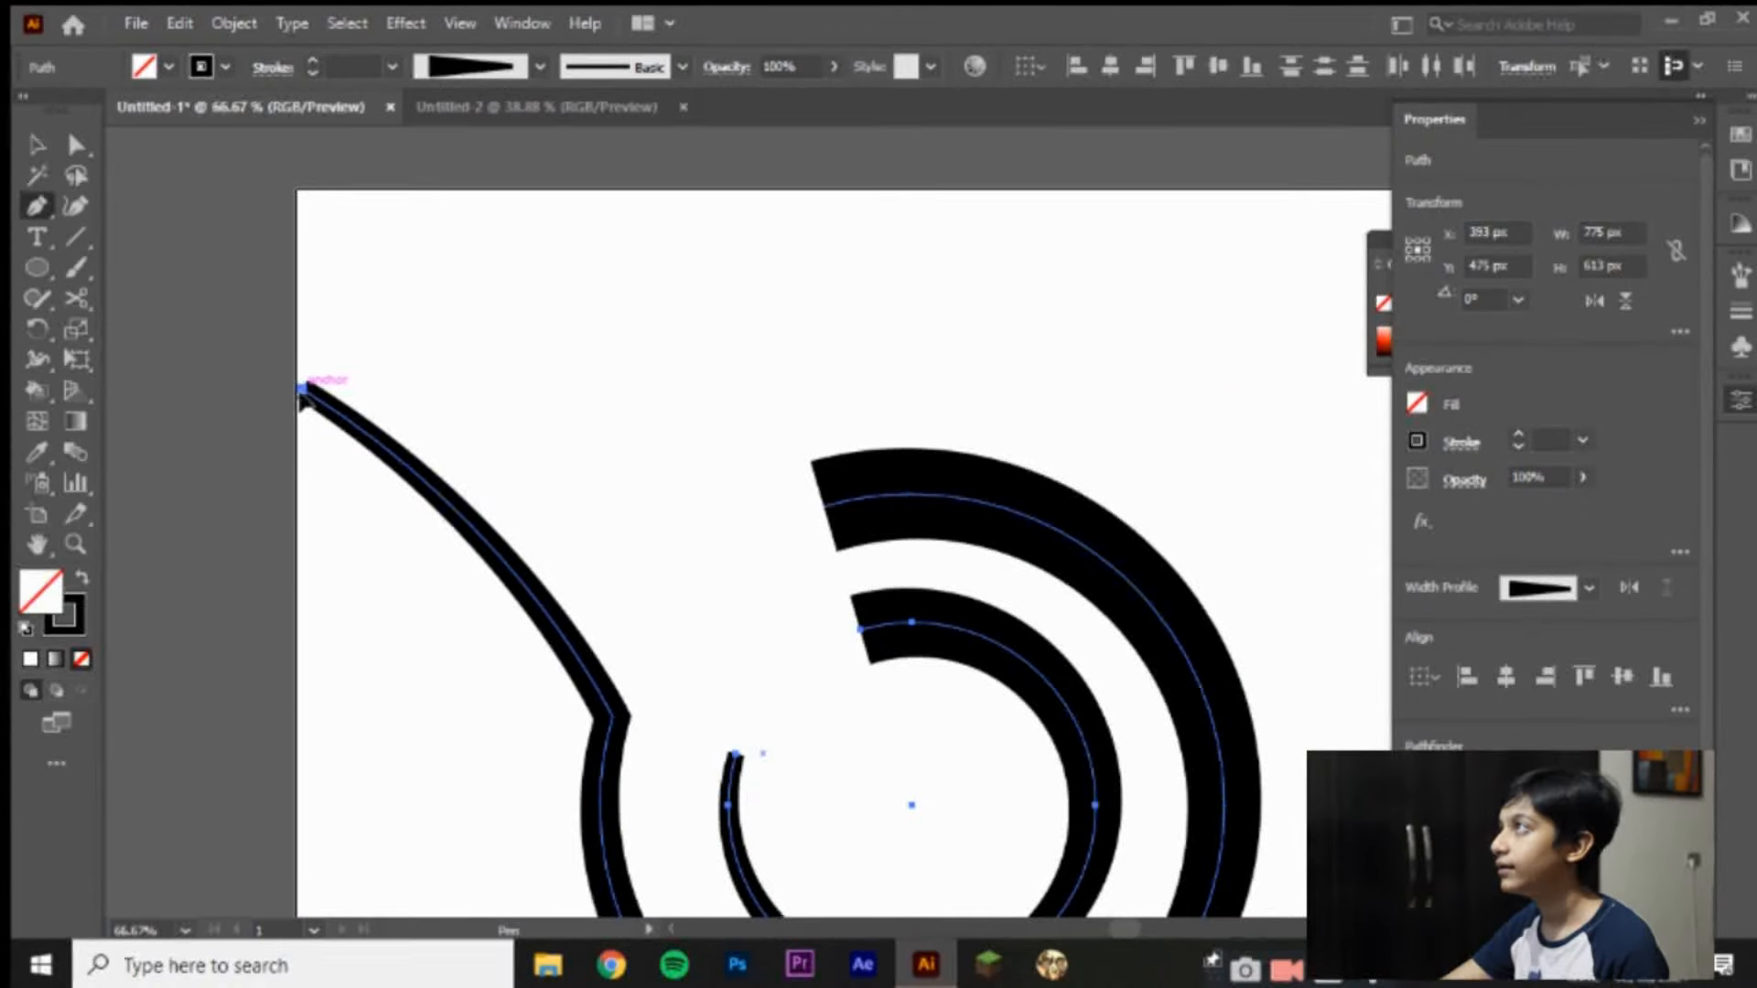
{"action": "left_click", "coordinate": [302, 389]}
{"action": "mouse_move", "coordinate": [823, 506]}
{"action": "left_mouse_down"}
{"action": "mouse_move", "coordinate": [960, 510]}
{"action": "mouse_move", "coordinate": [974, 476]}
{"action": "mouse_move", "coordinate": [905, 537]}
{"action": "mouse_move", "coordinate": [835, 561]}
{"action": "mouse_move", "coordinate": [828, 524]}
{"action": "mouse_move", "coordinate": [853, 518]}
{"action": "left_mouse_up"}
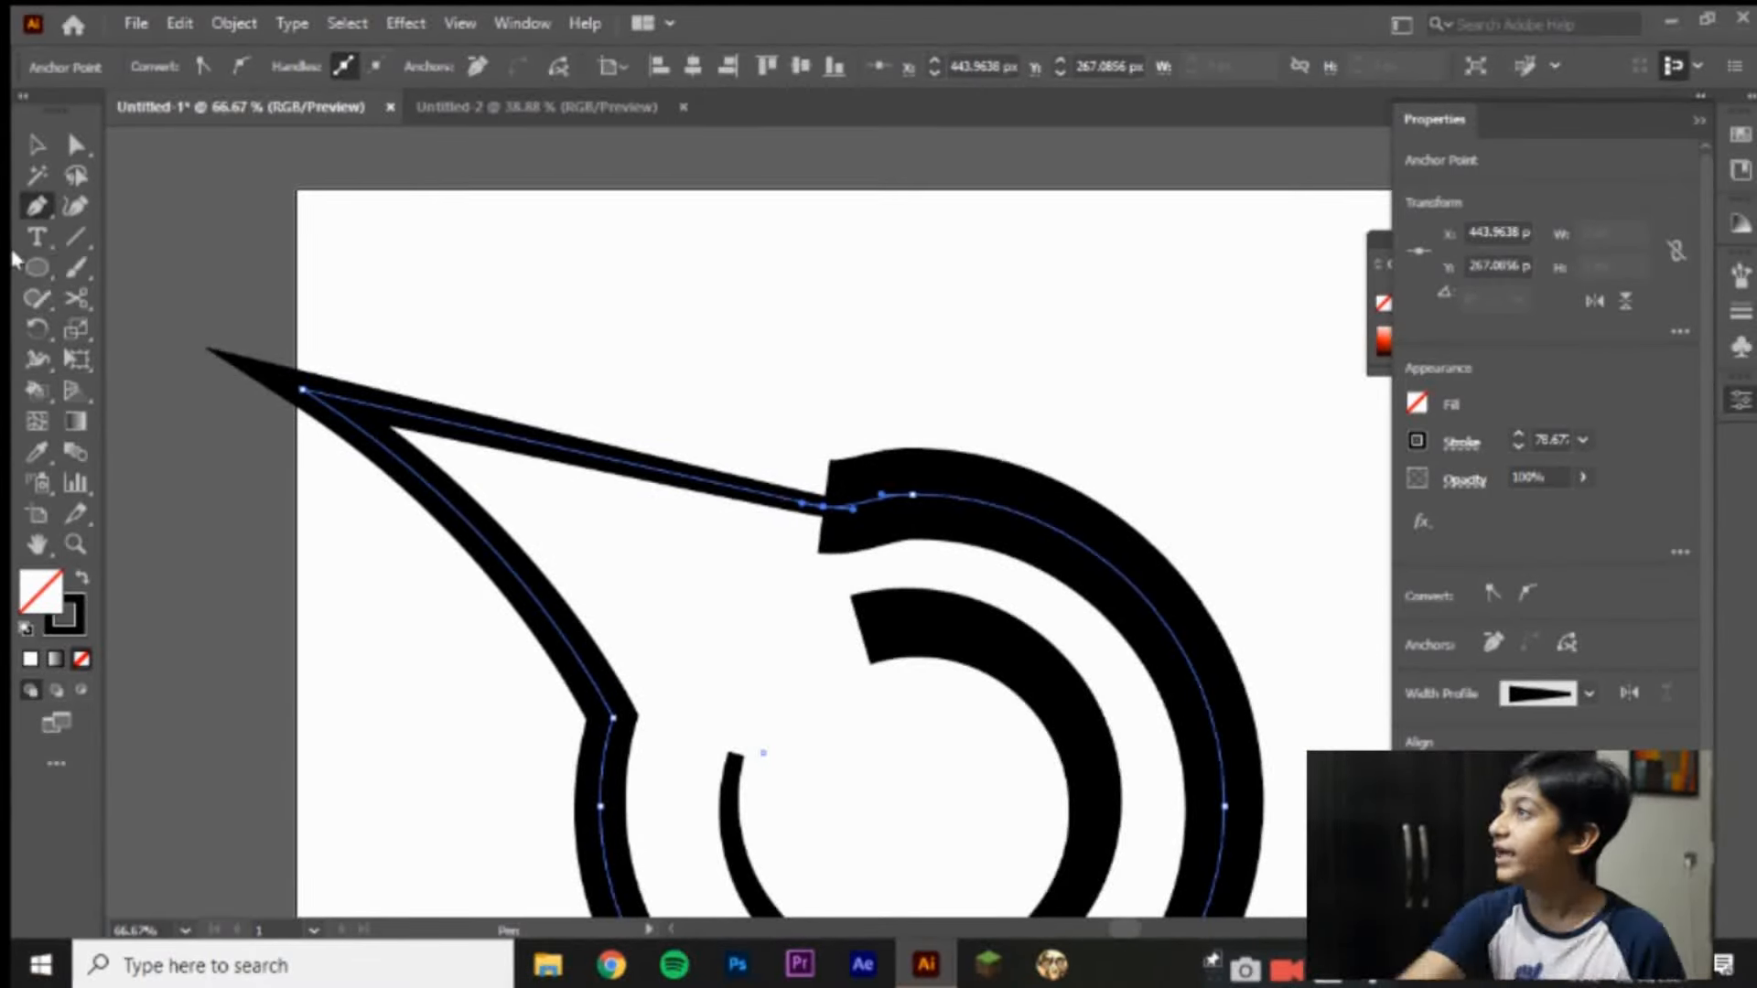
{"action": "key", "text": "ctrl+z"}
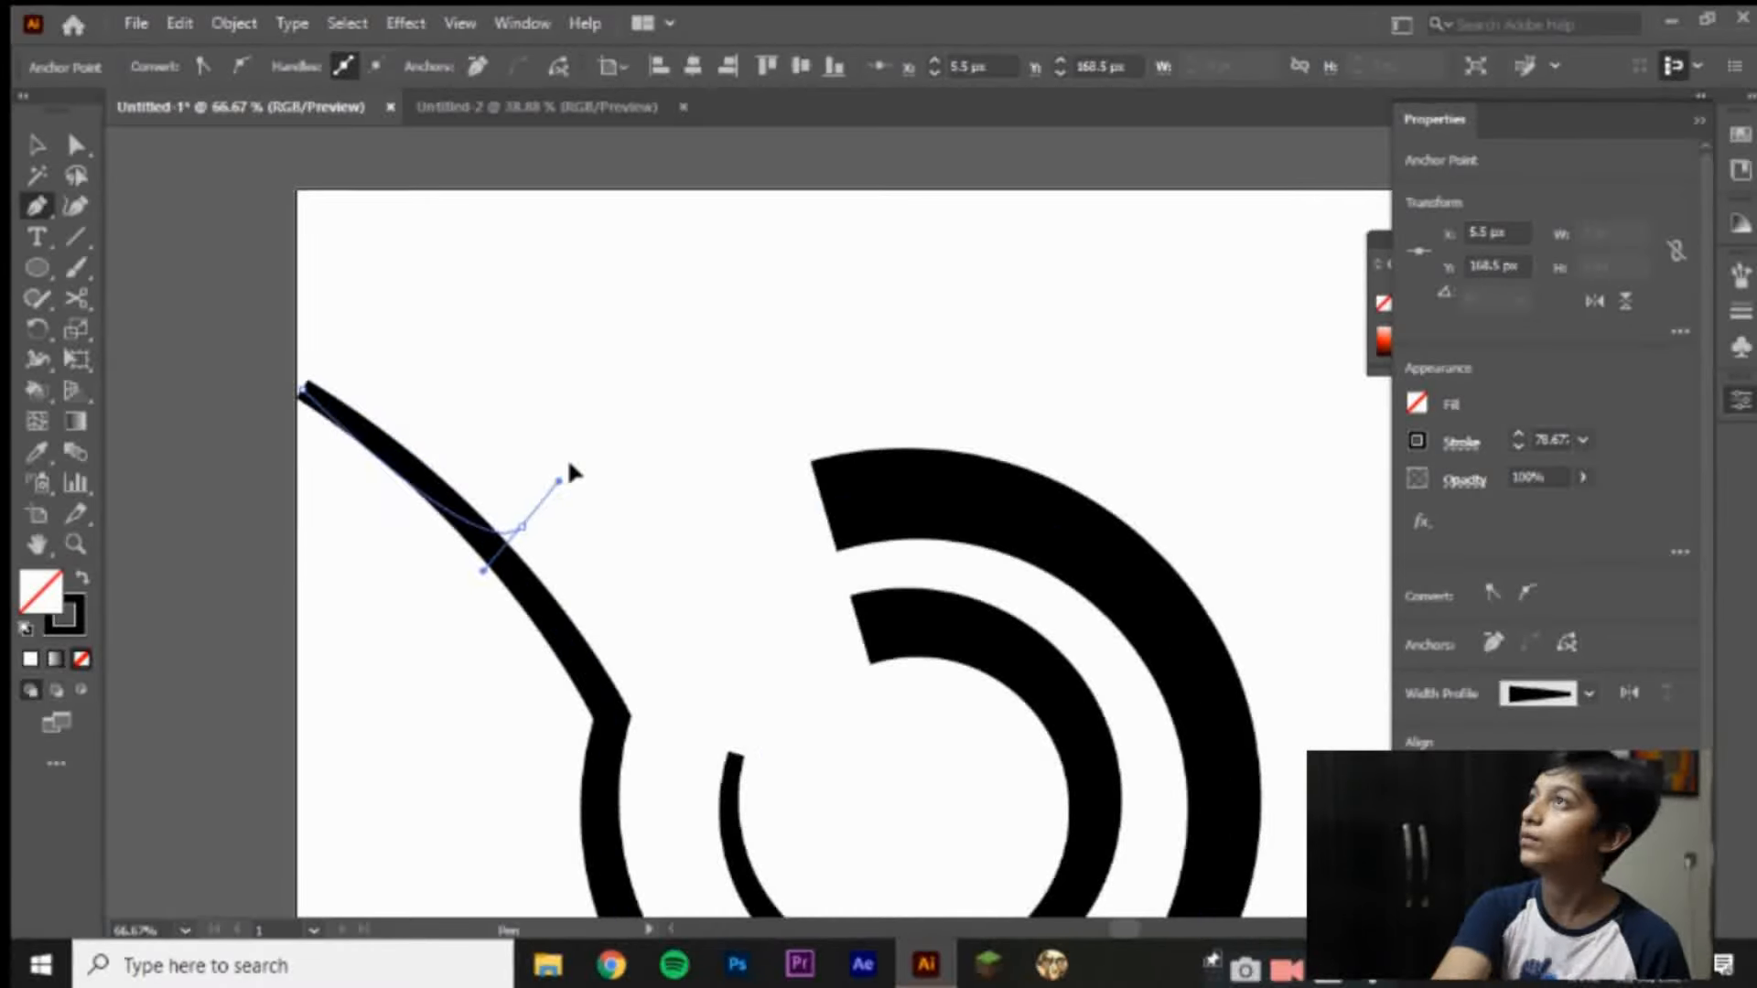
{"action": "left_click_drag", "start_coordinate": [519, 524], "coordinate": [546, 581]}
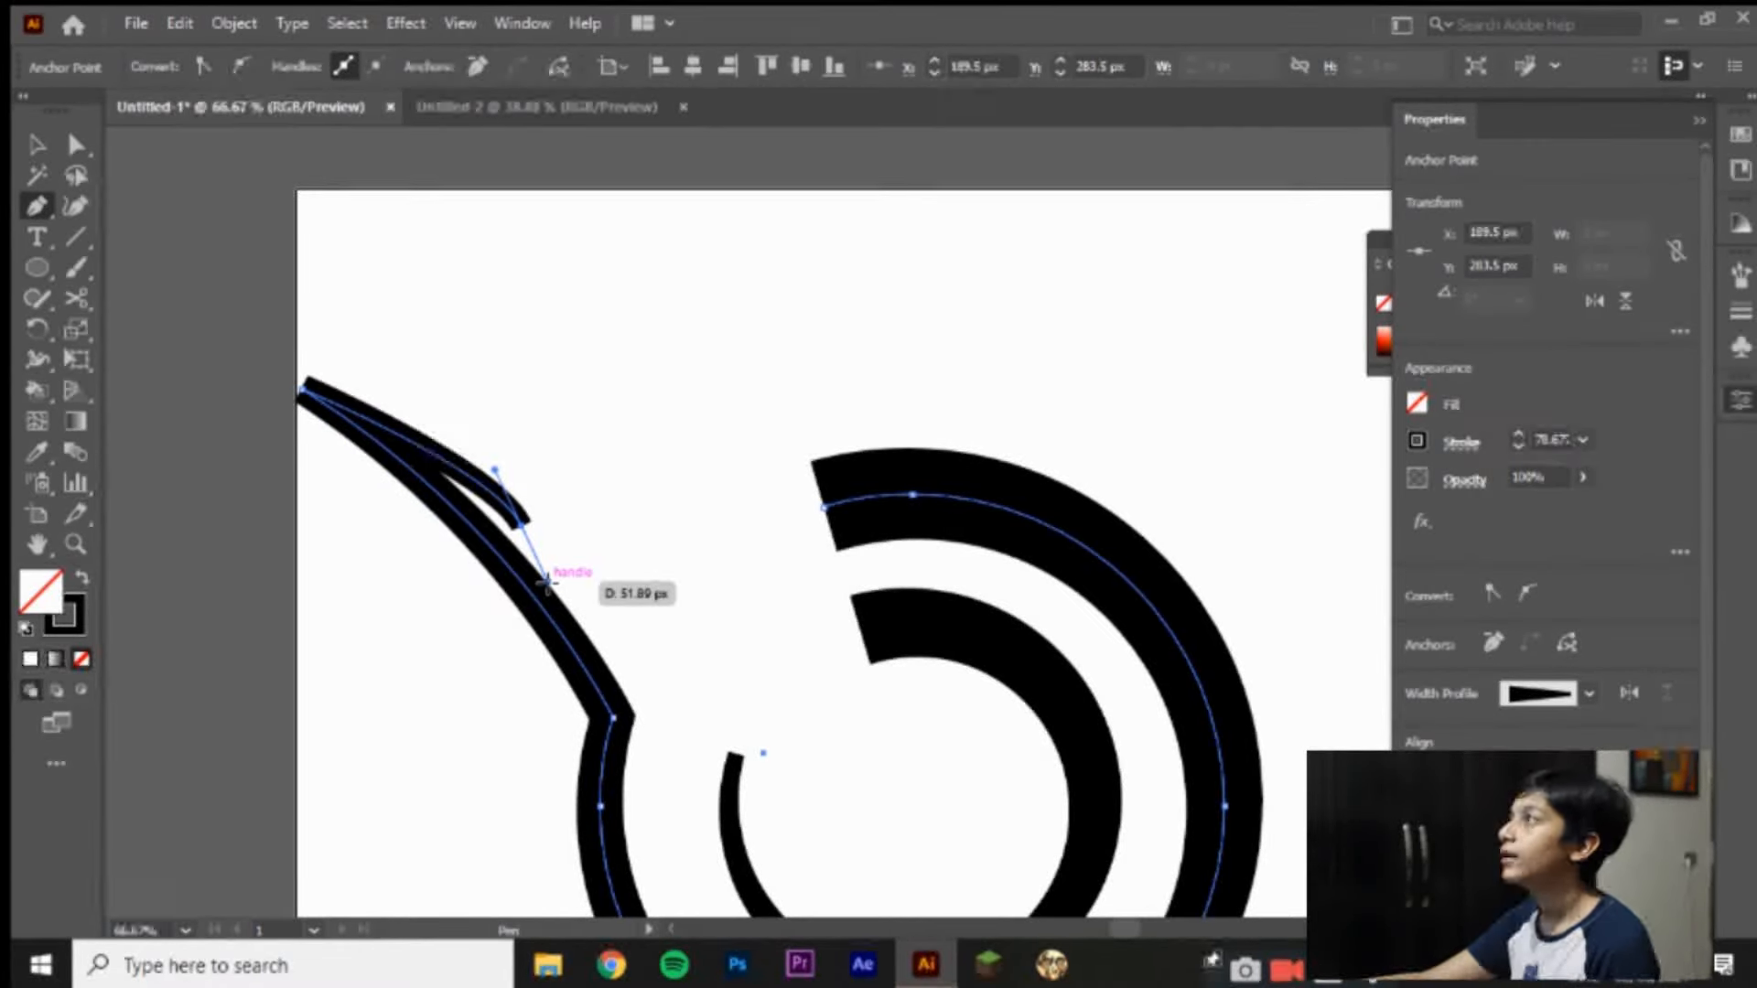
{"action": "key", "text": "ctrl+z"}
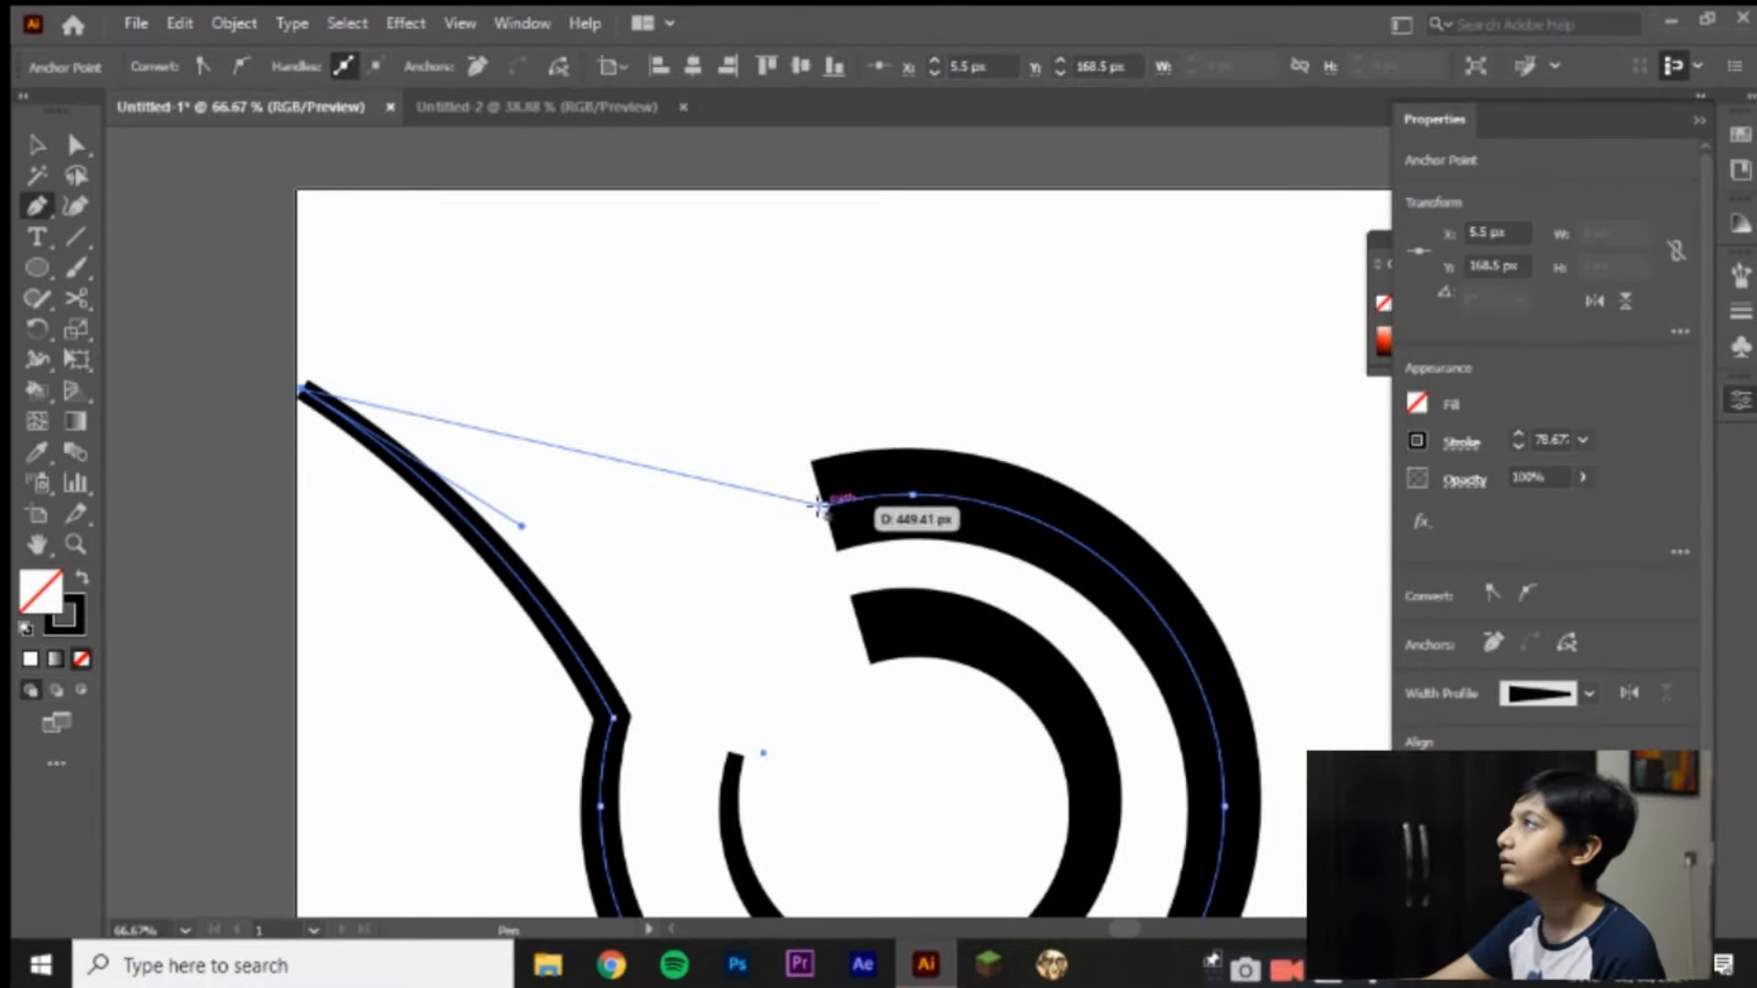
Step: Extend the outer path from the pointed tip to a point just short of the arc's upper end, and undo the closing segment
{"action": "mouse_move", "coordinate": [816, 508]}
{"action": "left_mouse_down"}
{"action": "mouse_move", "coordinate": [909, 513]}
{"action": "mouse_move", "coordinate": [828, 509]}
{"action": "left_mouse_up"}
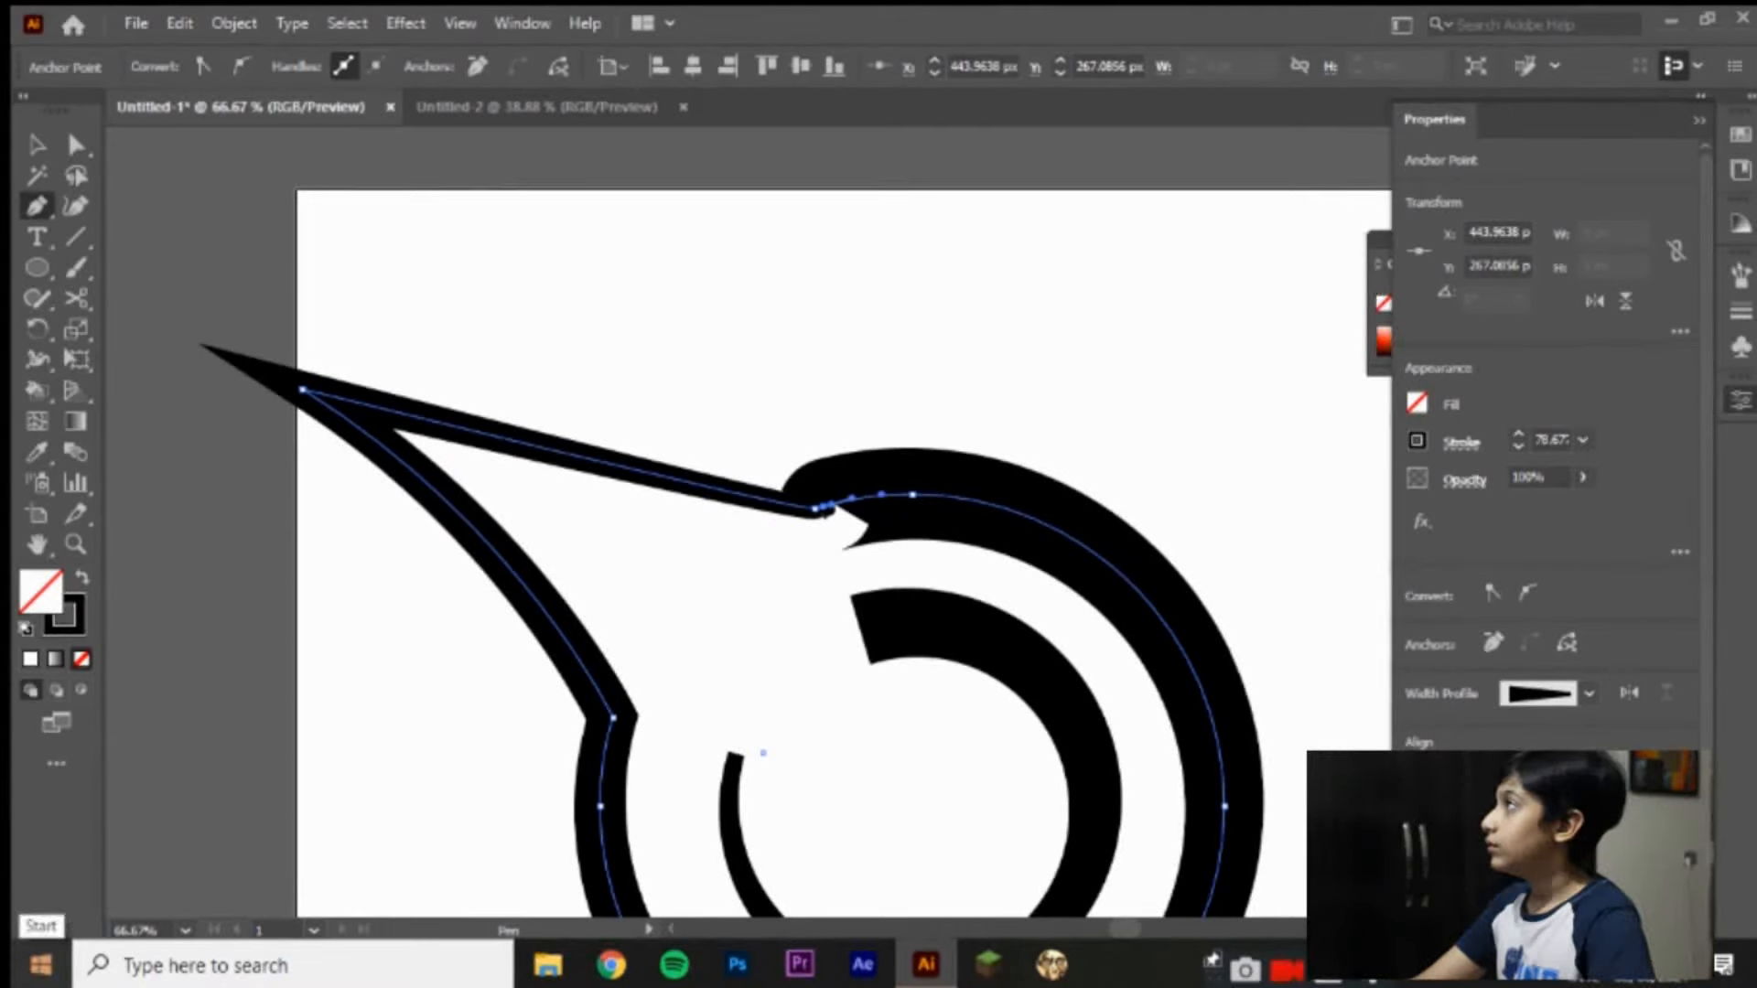
{"action": "key", "text": "ctrl+z"}
Step: Try to bridge the small gap between the new segment and the arc's upper end with the Pen tool, and undo the attempts
{"action": "key", "text": "ctrl+plus"}
{"action": "key", "text": "ctrl+plus"}
{"action": "key", "text": "ctrl+plus"}
{"action": "key", "text": "ctrl+plus"}
{"action": "key", "text": "ctrl+plus"}
{"action": "key", "text": "ctrl+plus"}
{"action": "key", "text": "ctrl+plus"}
{"action": "key", "text": "ctrl+plus"}
{"action": "key", "text": "ctrl+plus"}
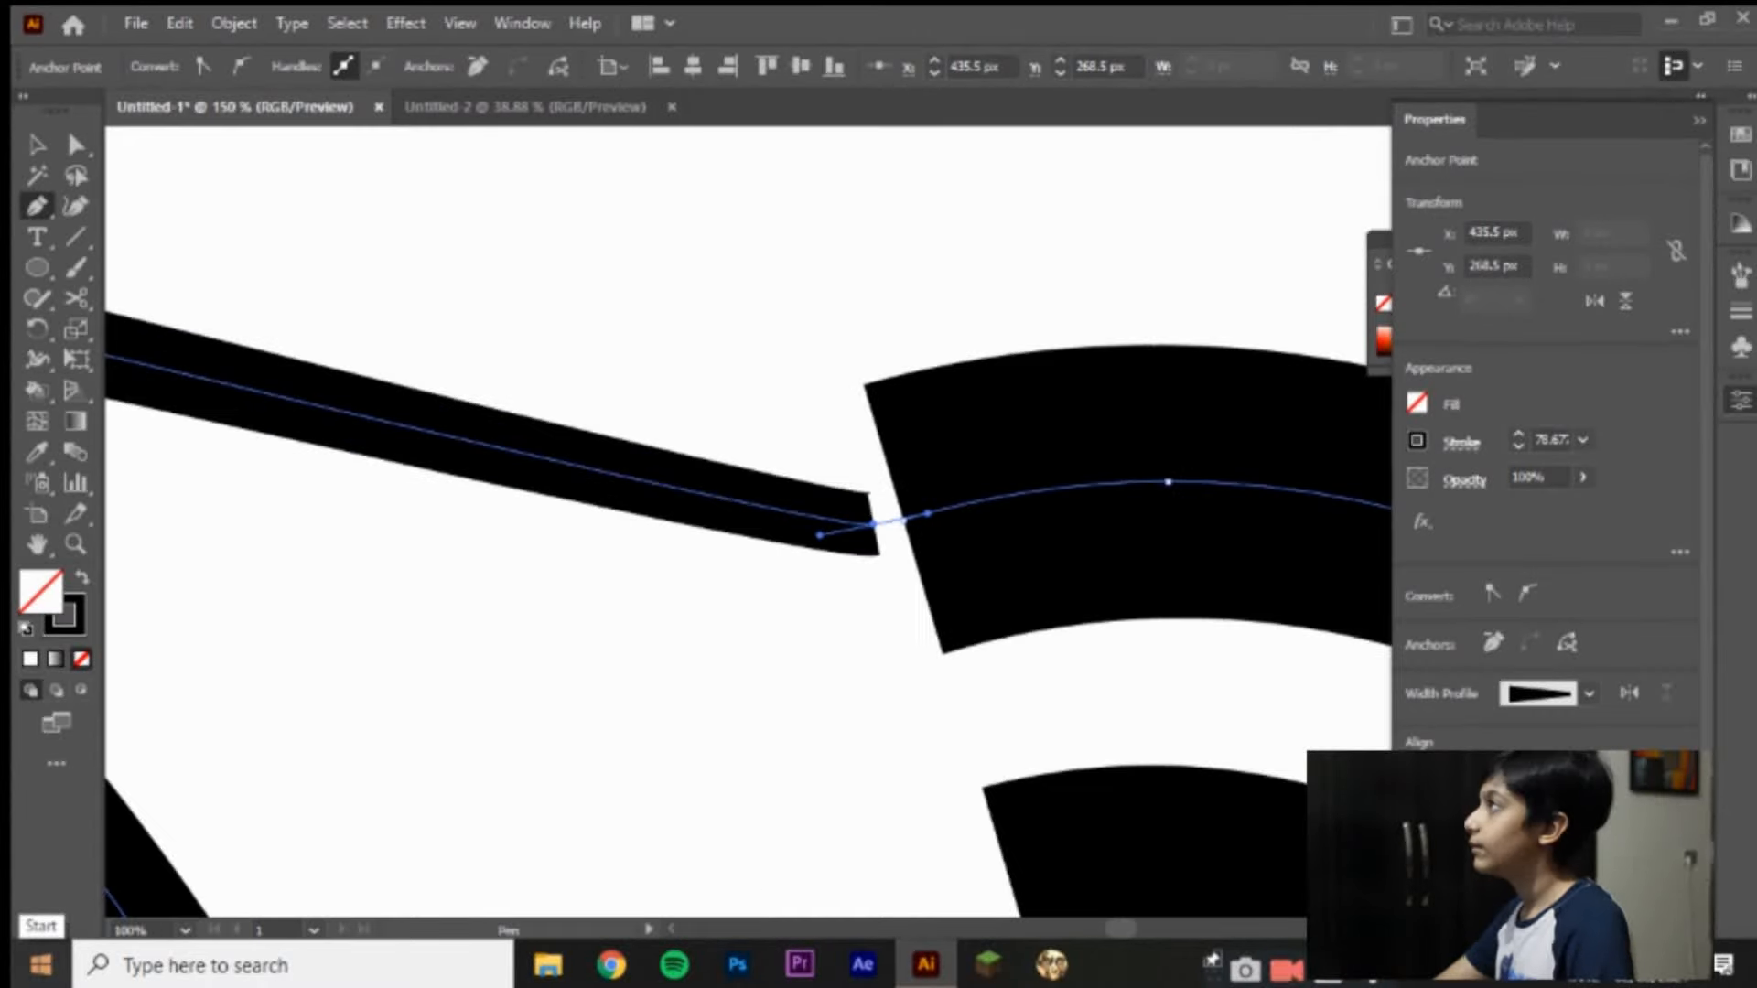
{"action": "left_click_drag", "start_coordinate": [1155, 501], "coordinate": [1153, 513]}
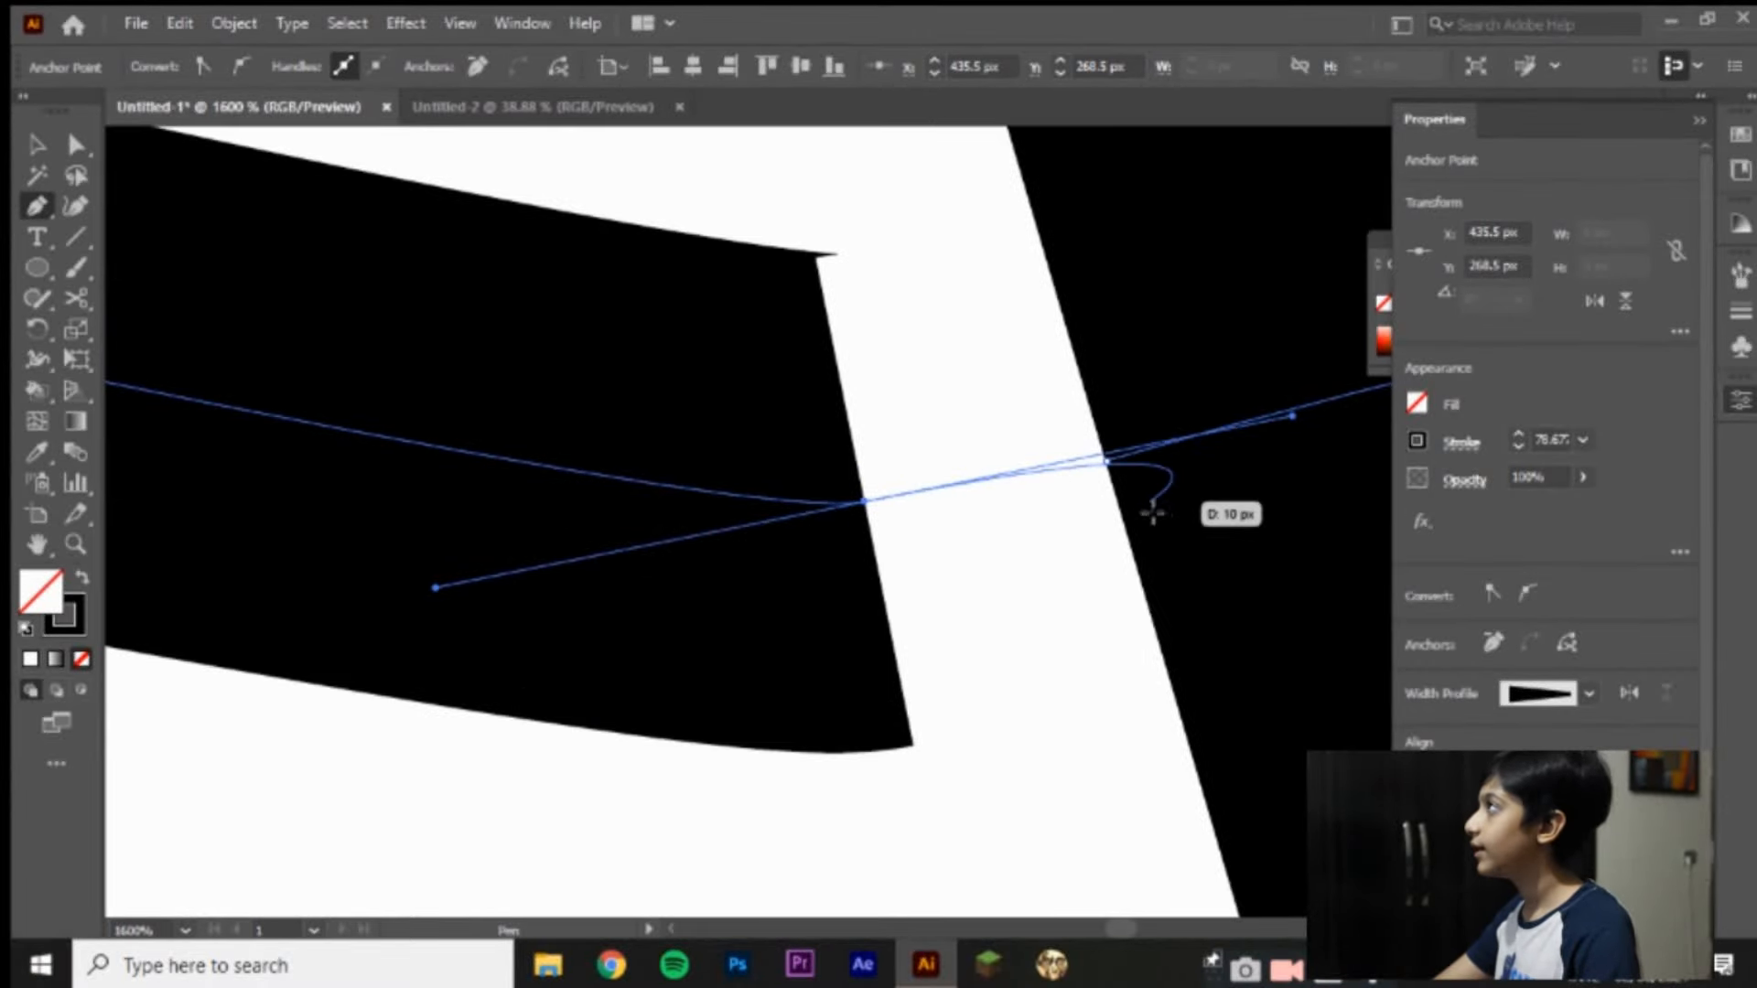
{"action": "left_click_drag", "start_coordinate": [1049, 521], "coordinate": [823, 580]}
{"action": "left_click", "coordinate": [854, 494]}
{"action": "mouse_move", "coordinate": [868, 506]}
{"action": "left_mouse_down"}
{"action": "mouse_move", "coordinate": [1110, 467]}
{"action": "mouse_move", "coordinate": [1106, 443]}
{"action": "mouse_move", "coordinate": [1108, 462]}
{"action": "left_mouse_up"}
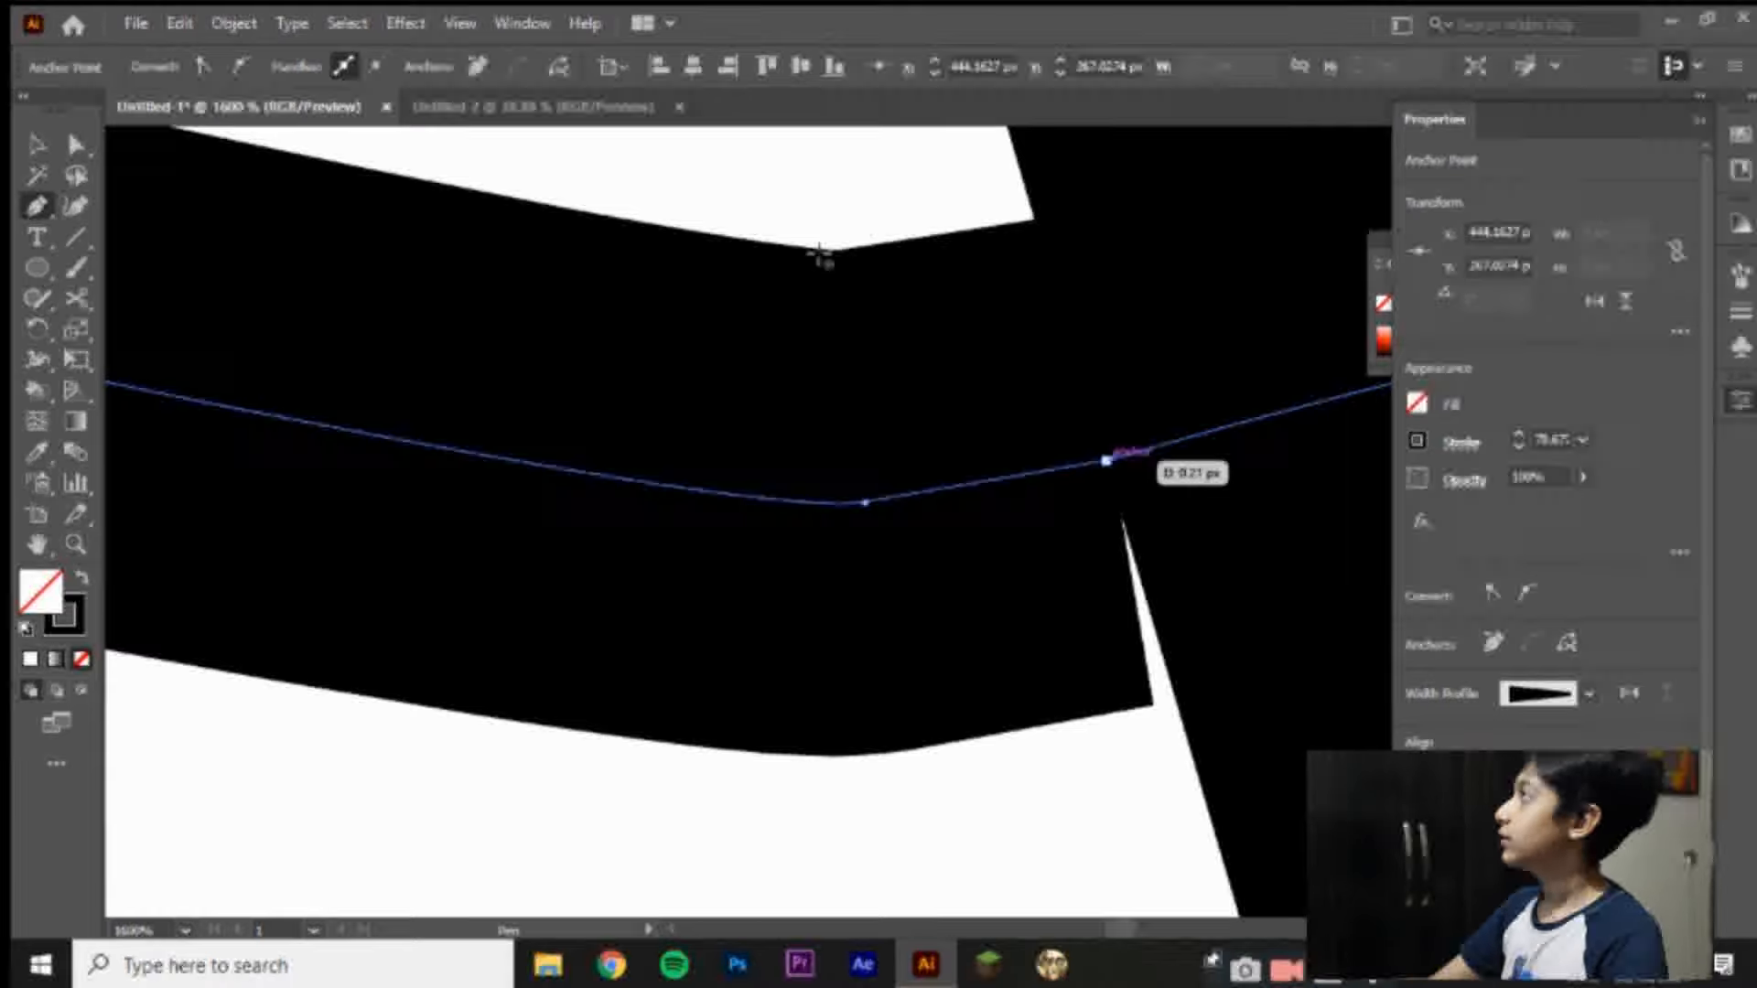
{"action": "key", "text": "ctrl"}
{"action": "left_click_drag", "start_coordinate": [874, 224], "coordinate": [871, 213]}
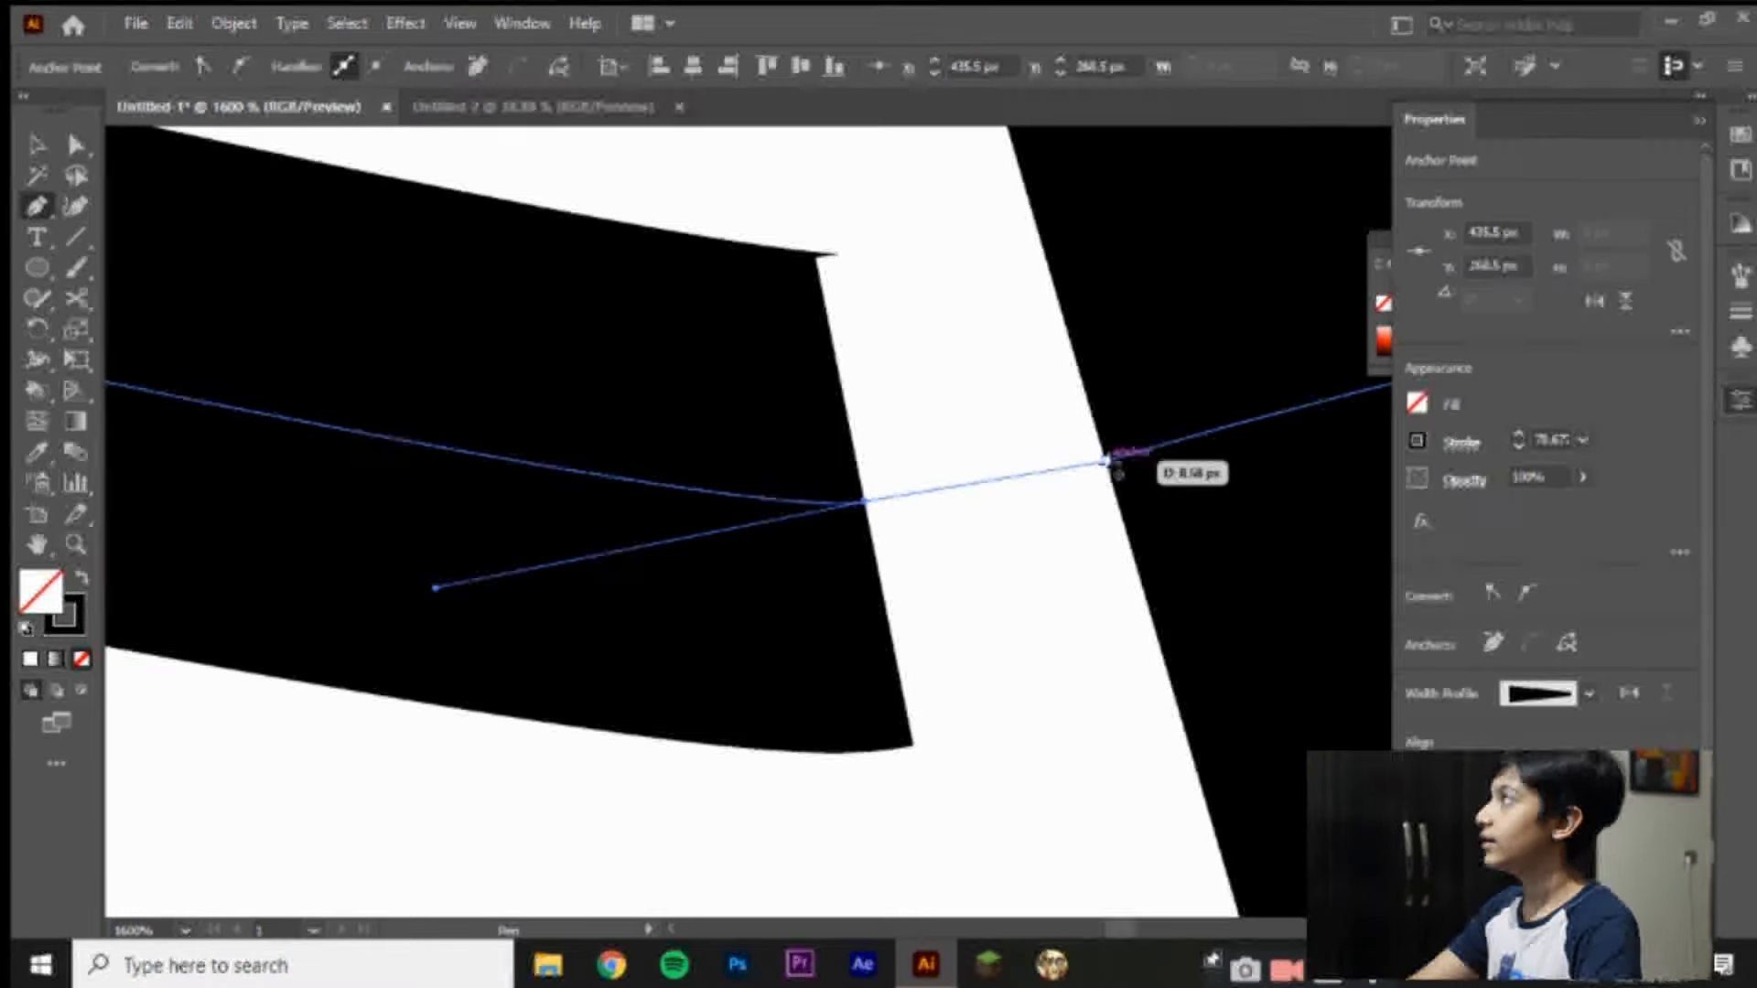
Step: Close the outer path at the anchor point on the arc's upper end
{"action": "left_click", "coordinate": [1106, 461]}
{"action": "key", "text": "ctrl+minus"}
{"action": "key", "text": "ctrl+minus"}
{"action": "key", "text": "ctrl+minus"}
{"action": "key", "text": "ctrl+minus"}
{"action": "key", "text": "ctrl+minus"}
{"action": "key", "text": "ctrl+minus"}
{"action": "key", "text": "ctrl+minus"}
{"action": "key", "text": "ctrl+minus"}
{"action": "key", "text": "ctrl+minus"}
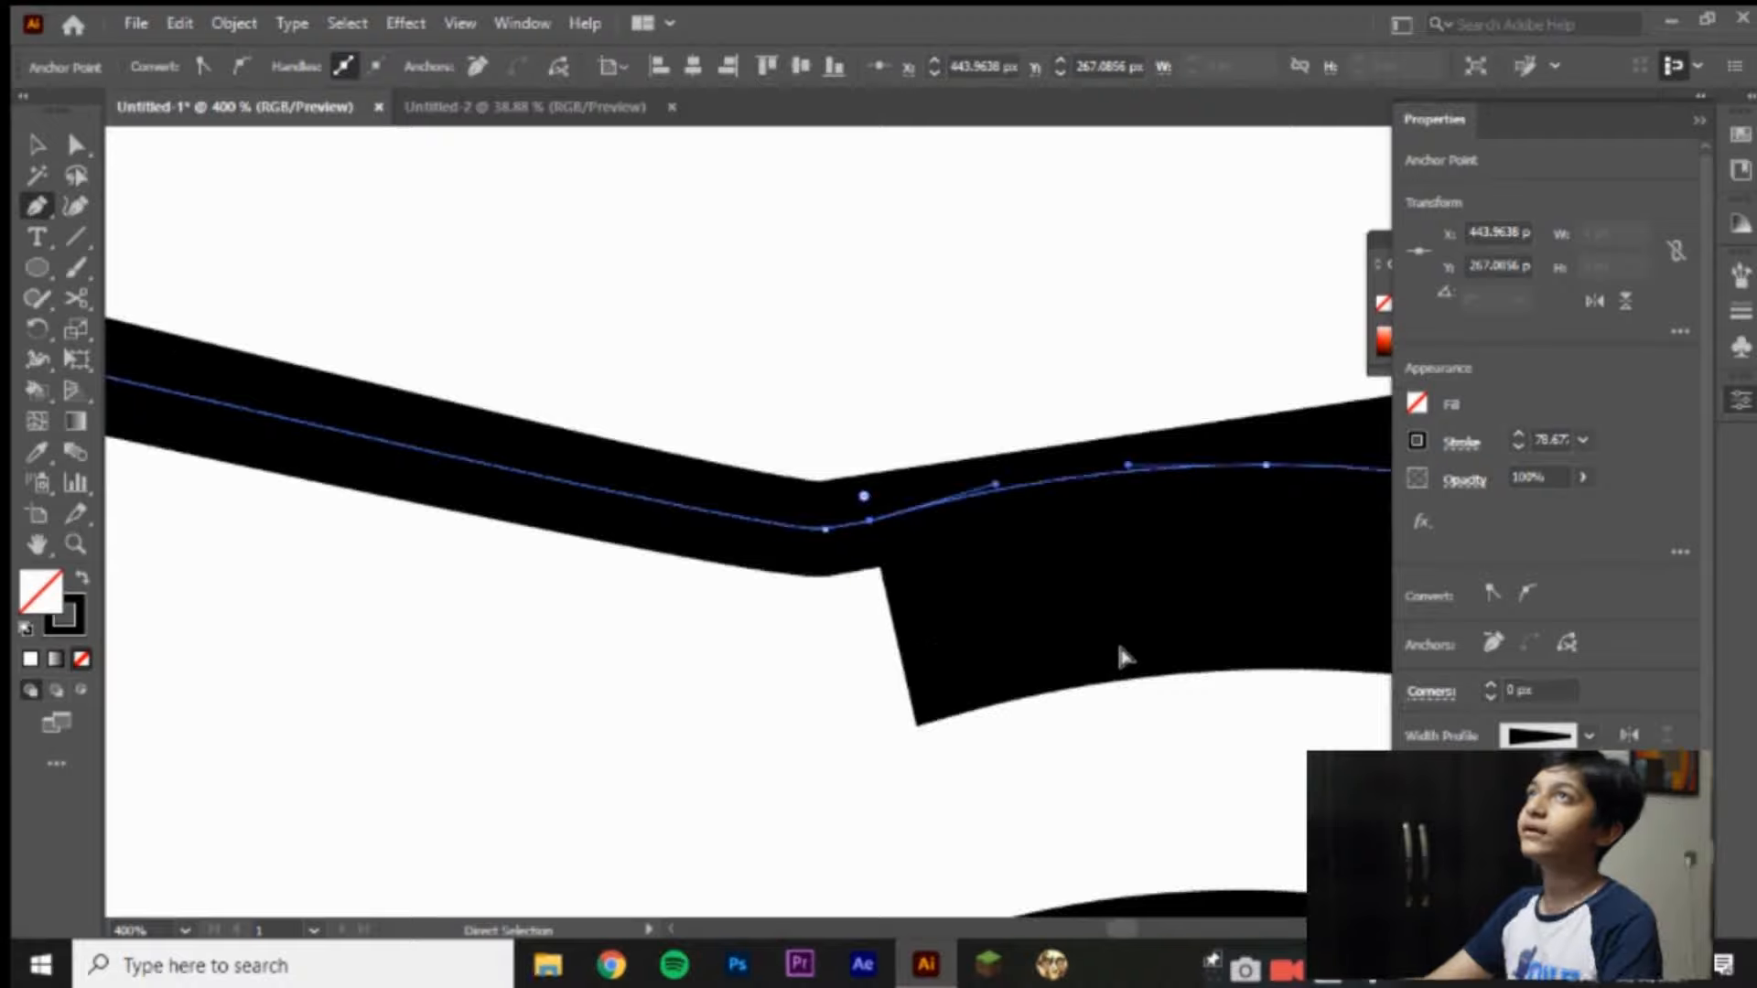
{"action": "key", "text": "ctrl+minus"}
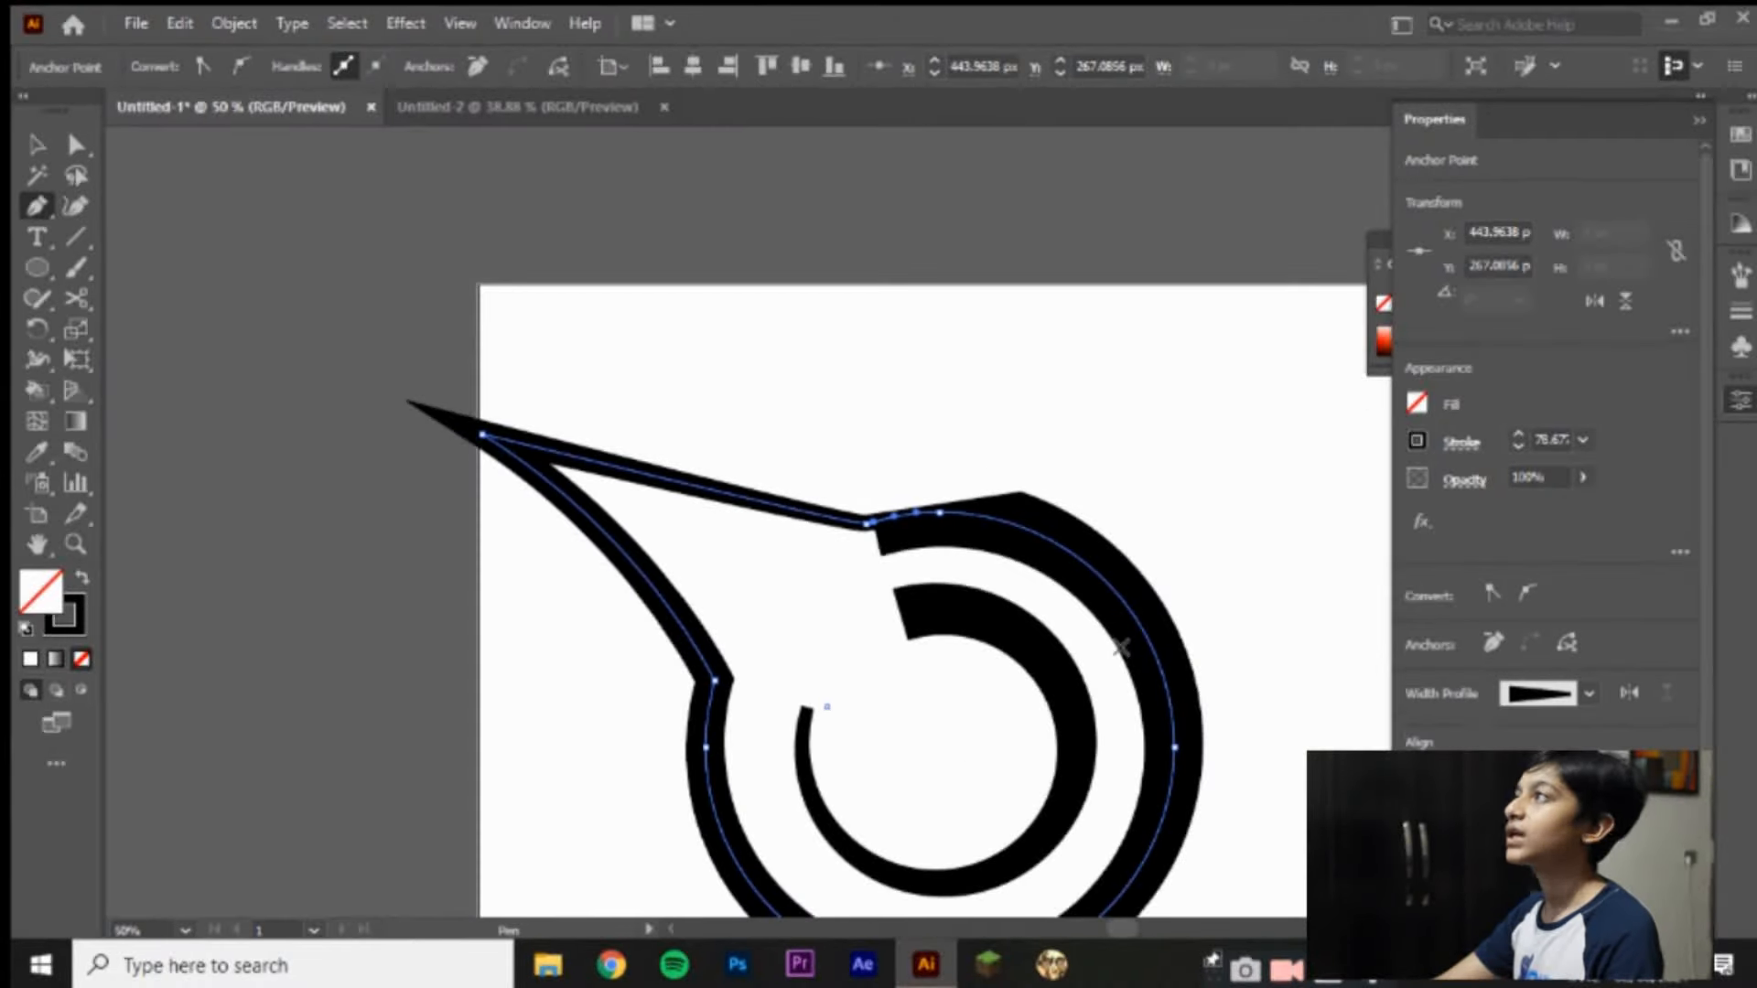
Step: Adjust the stroke width at the junction with the Width tool so the arc's outer edge runs into the straight segment, and deselect the shape
{"action": "left_click", "coordinate": [73, 147]}
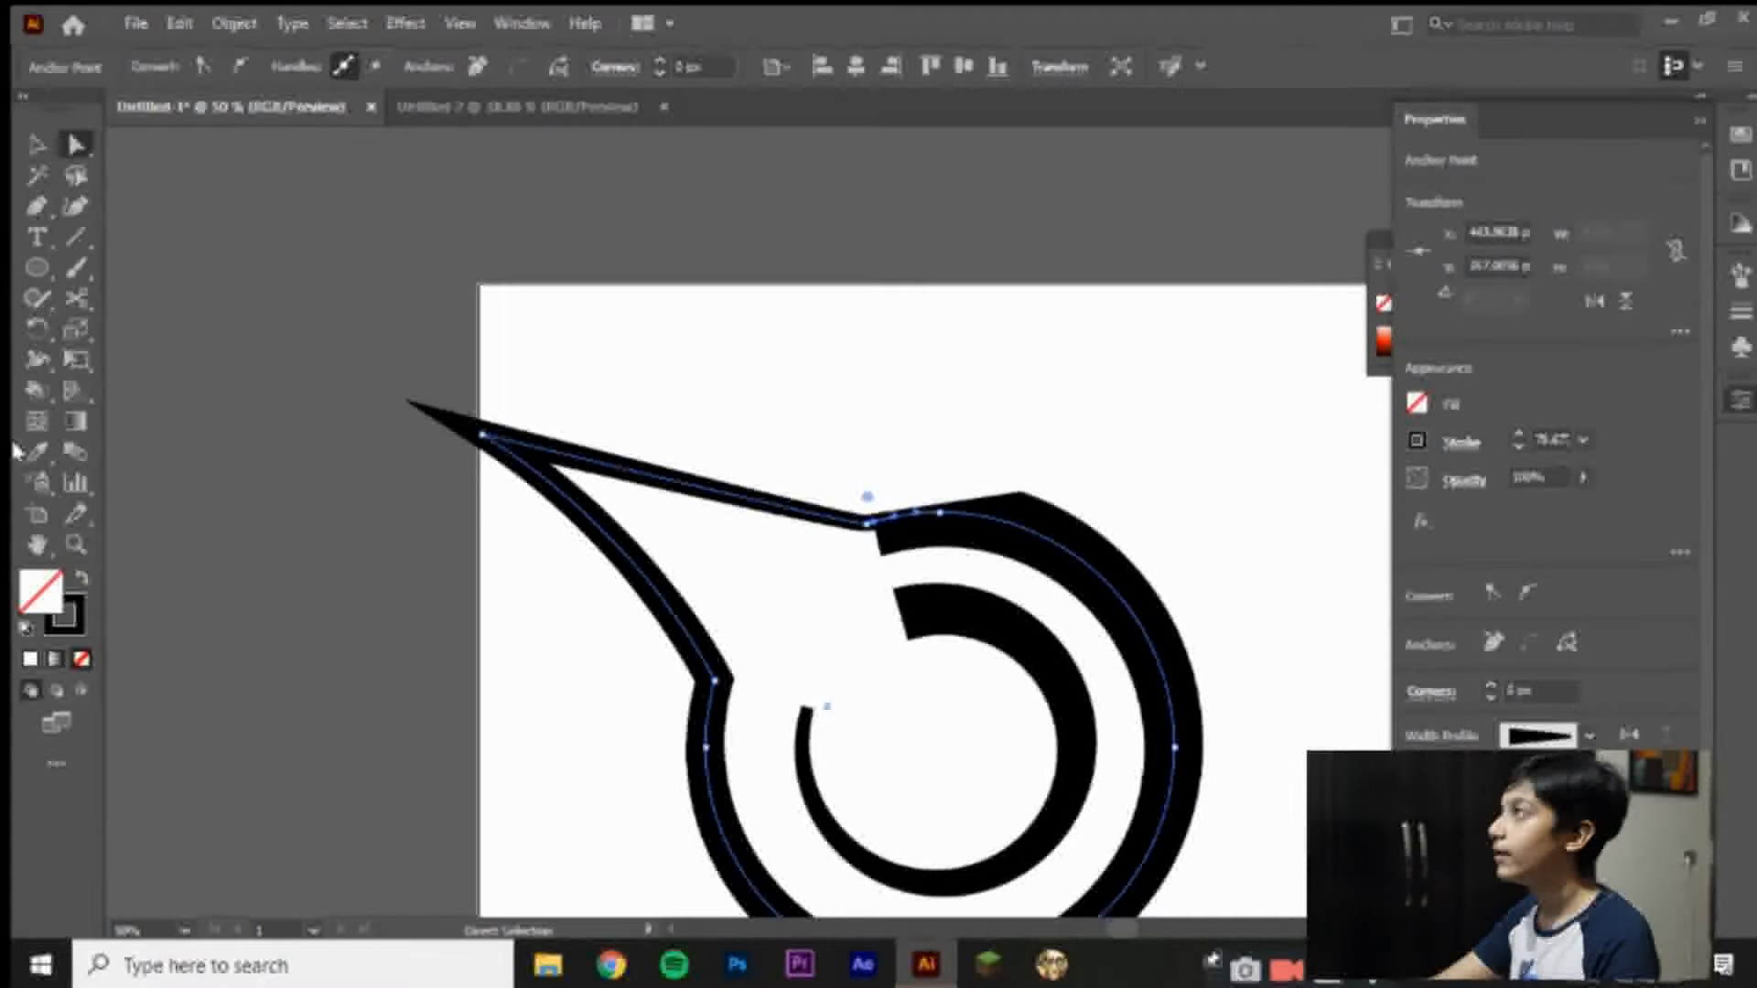
{"action": "left_click", "coordinate": [37, 359]}
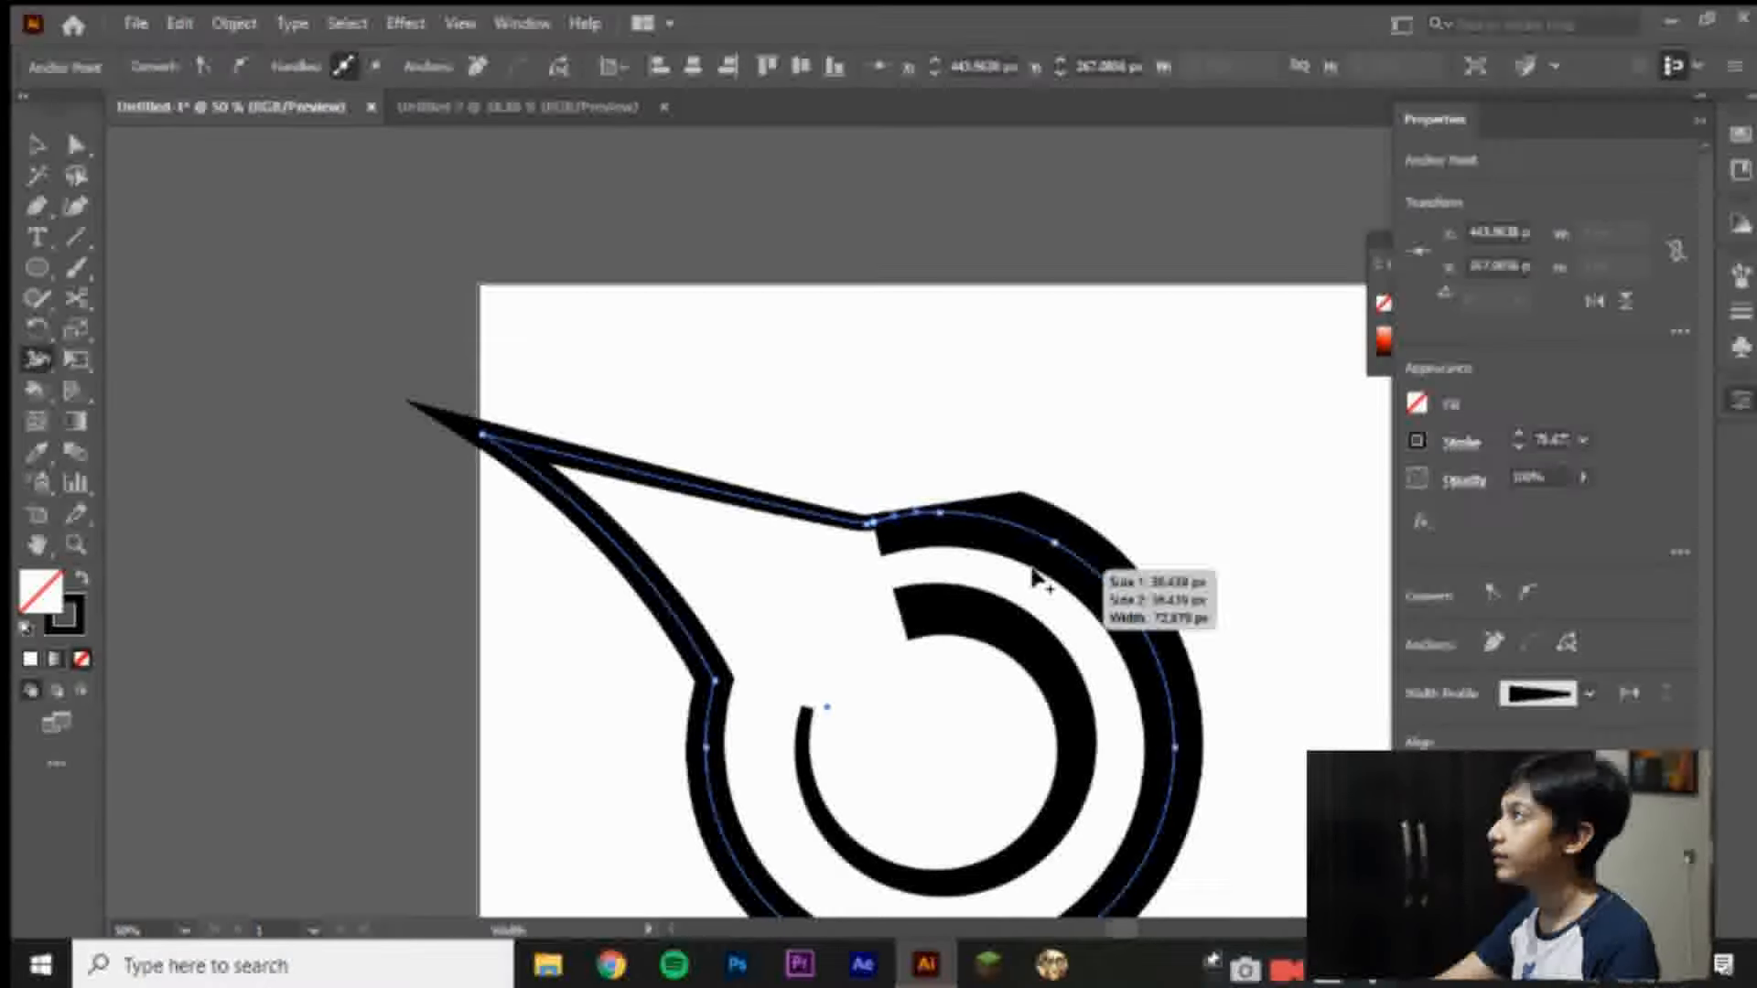
{"action": "left_click_drag", "start_coordinate": [869, 521], "coordinate": [867, 467]}
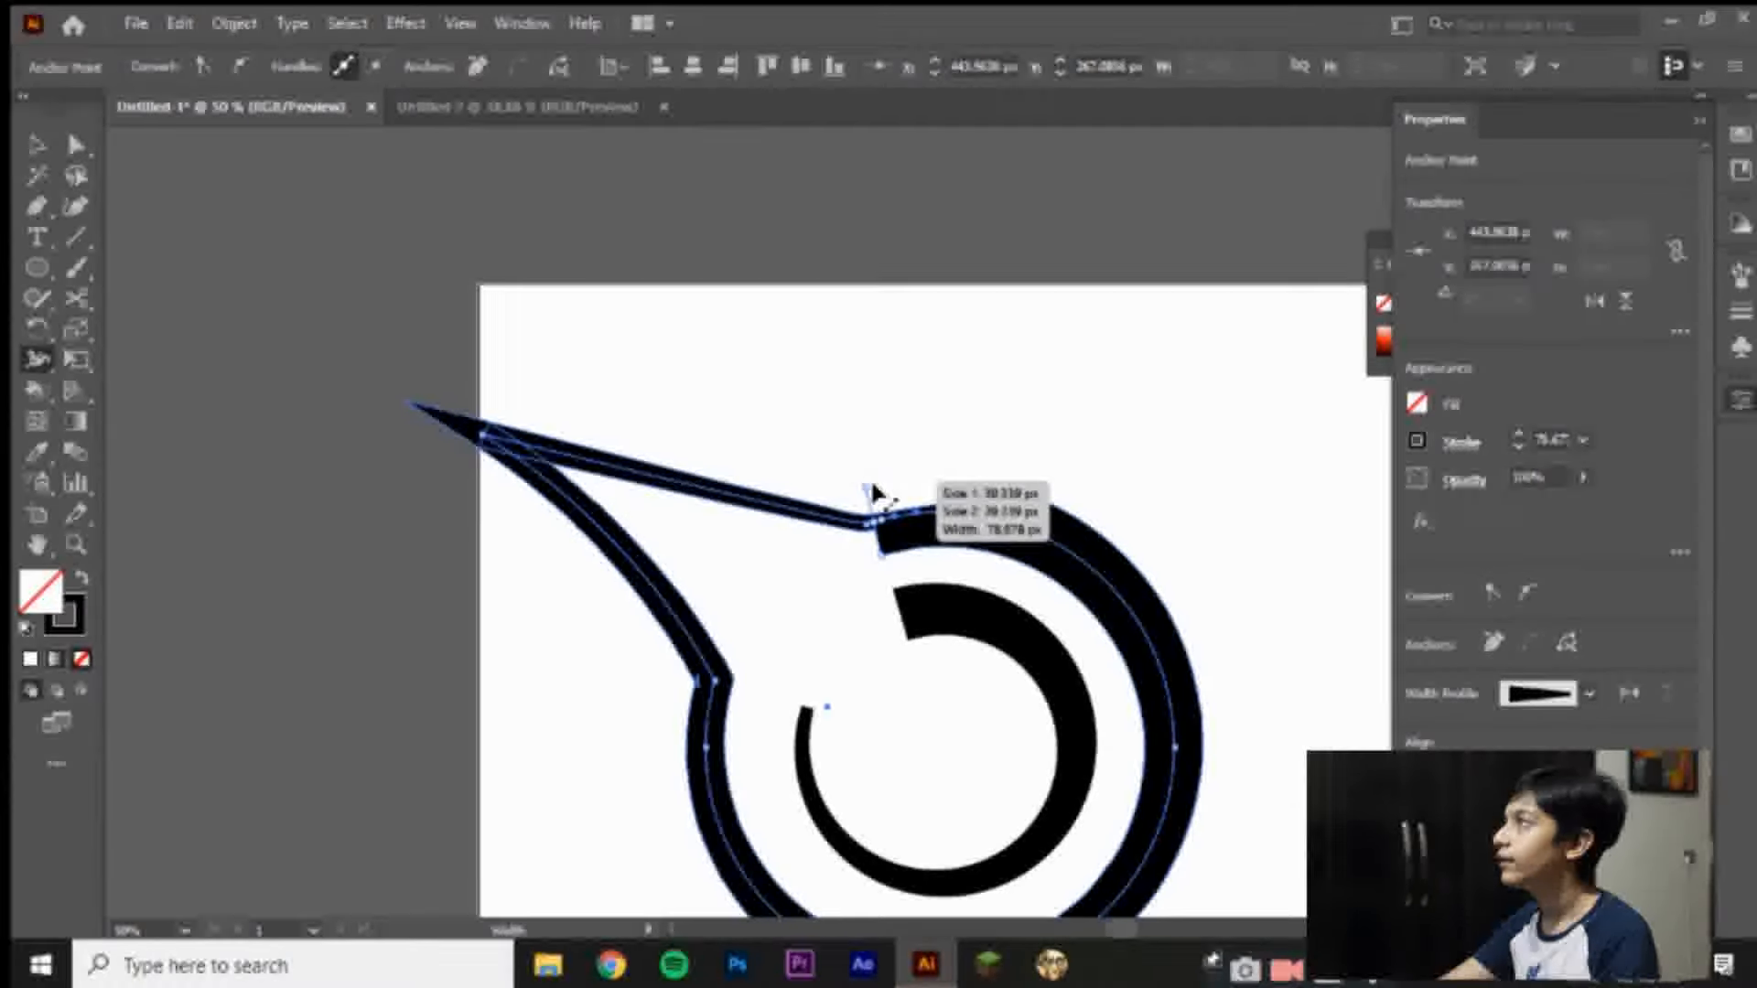
{"action": "left_click_drag", "start_coordinate": [871, 487], "coordinate": [871, 455]}
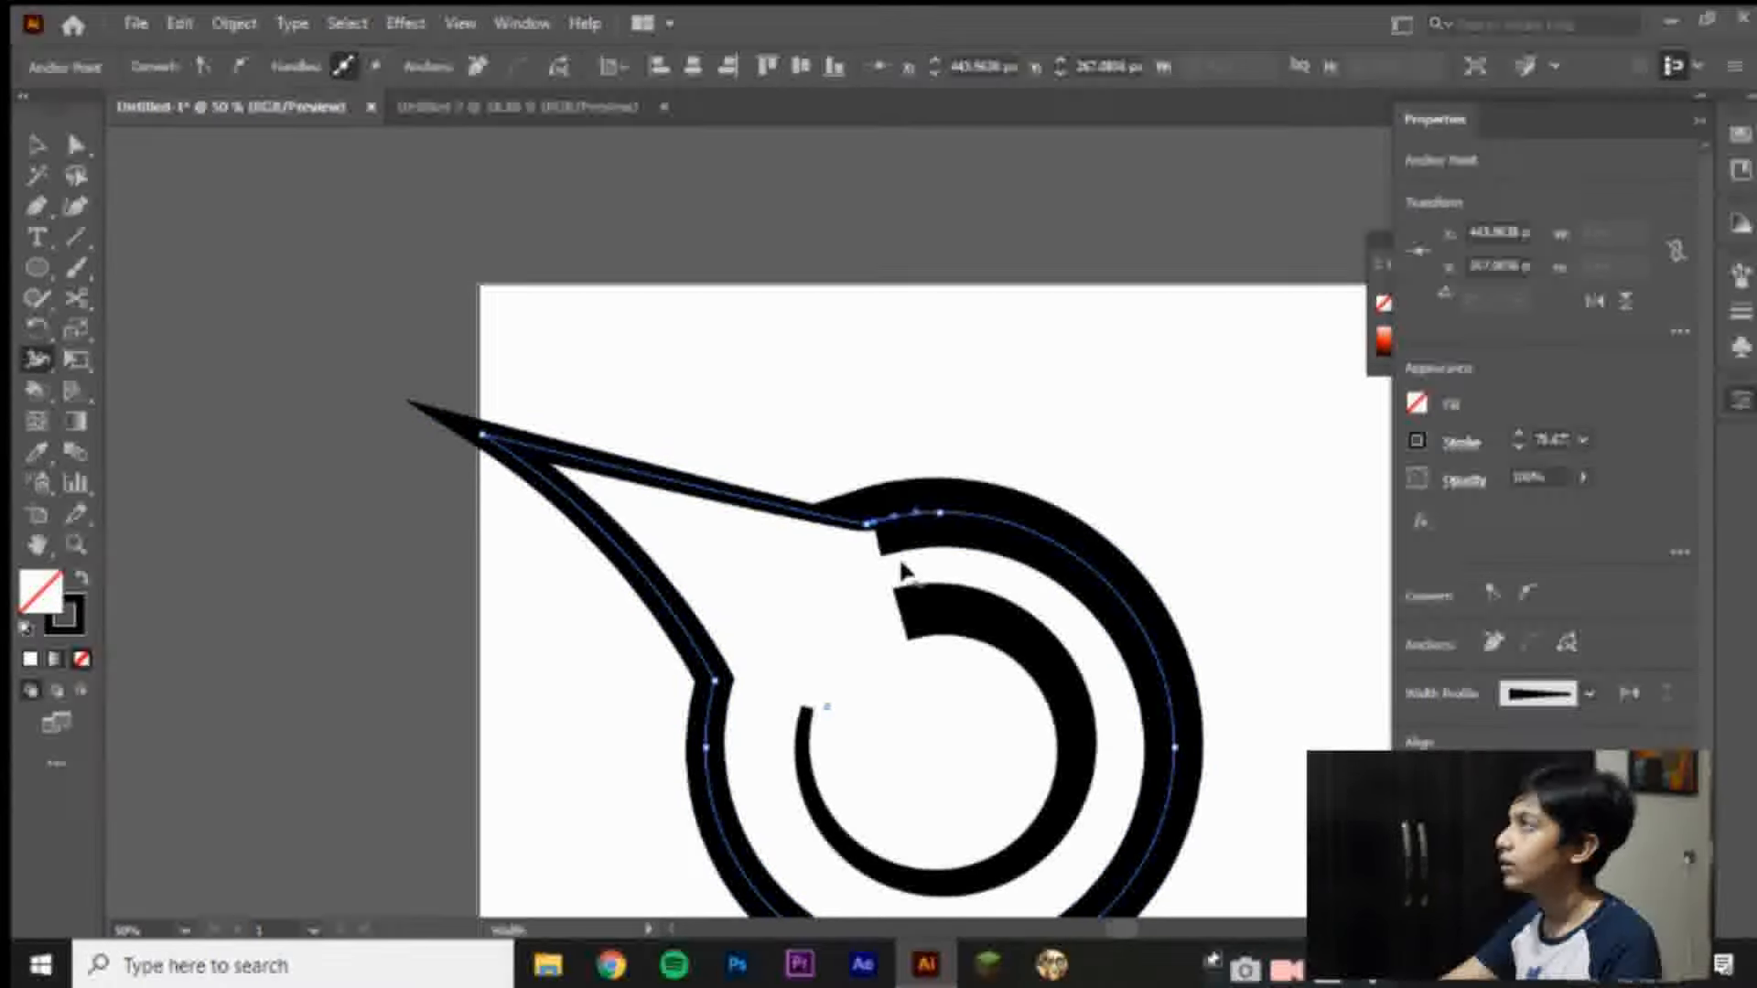
{"action": "left_click_drag", "start_coordinate": [898, 567], "coordinate": [849, 534]}
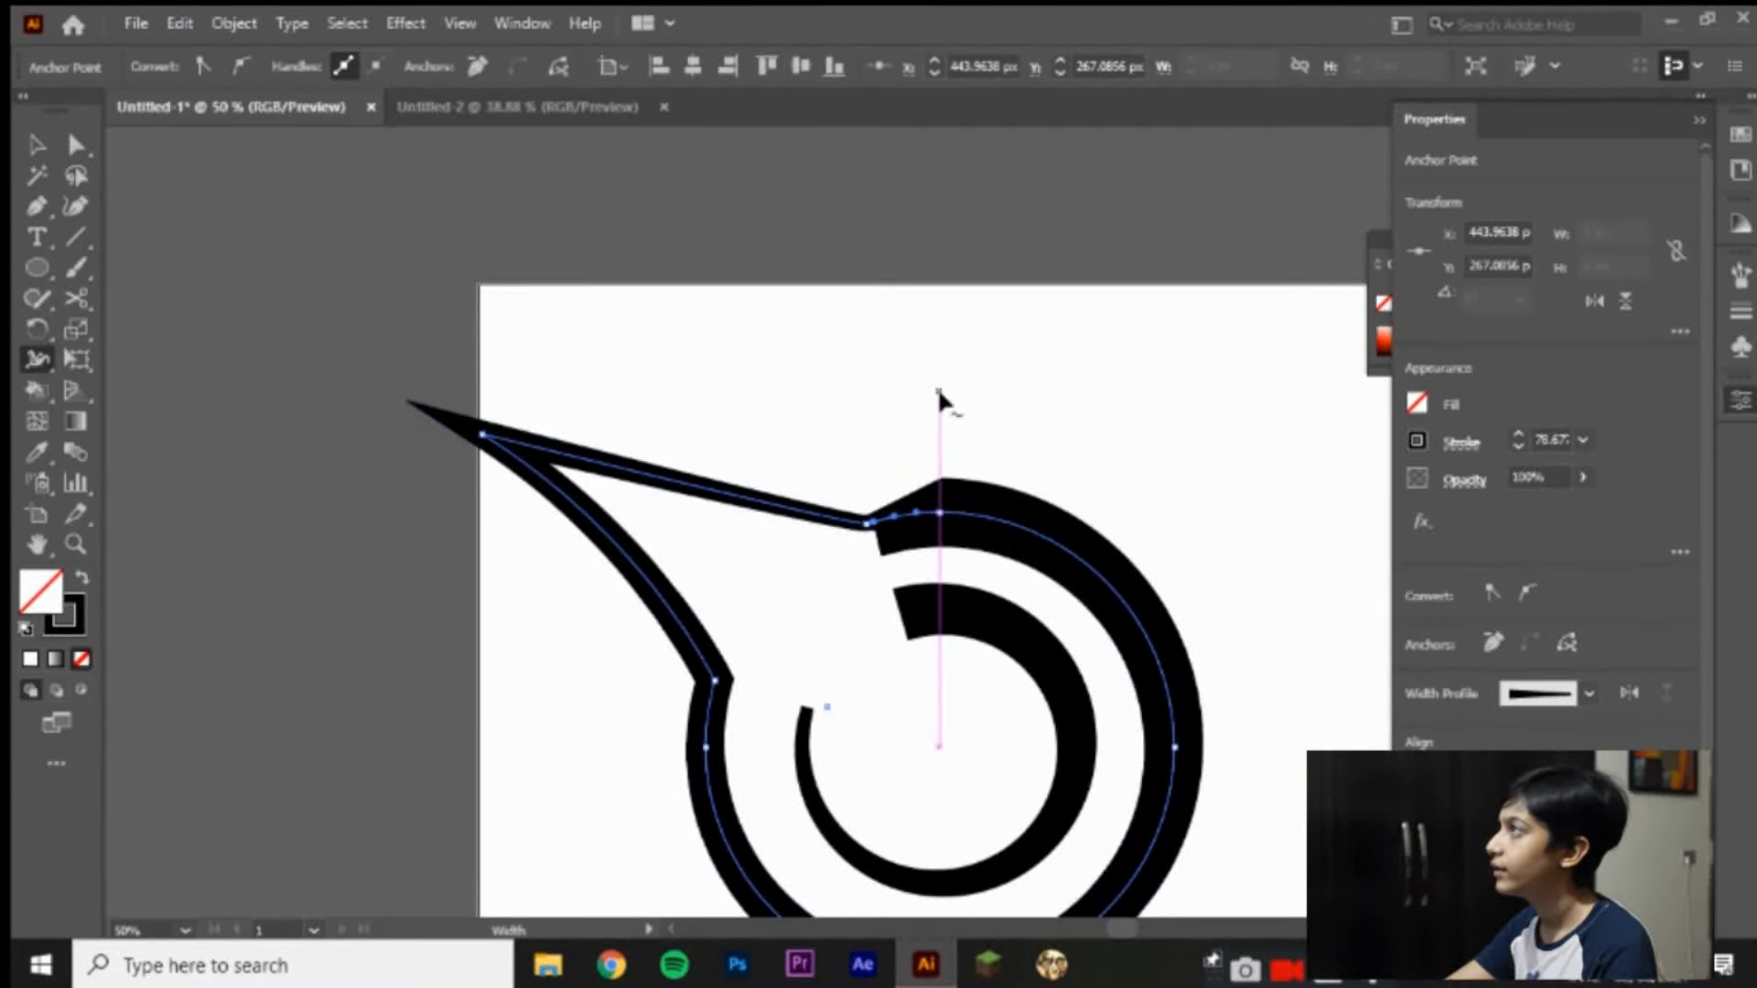
{"action": "mouse_move", "coordinate": [890, 540]}
{"action": "left_mouse_down"}
{"action": "mouse_move", "coordinate": [926, 529]}
{"action": "mouse_move", "coordinate": [844, 528]}
{"action": "mouse_move", "coordinate": [892, 548]}
{"action": "left_mouse_up"}
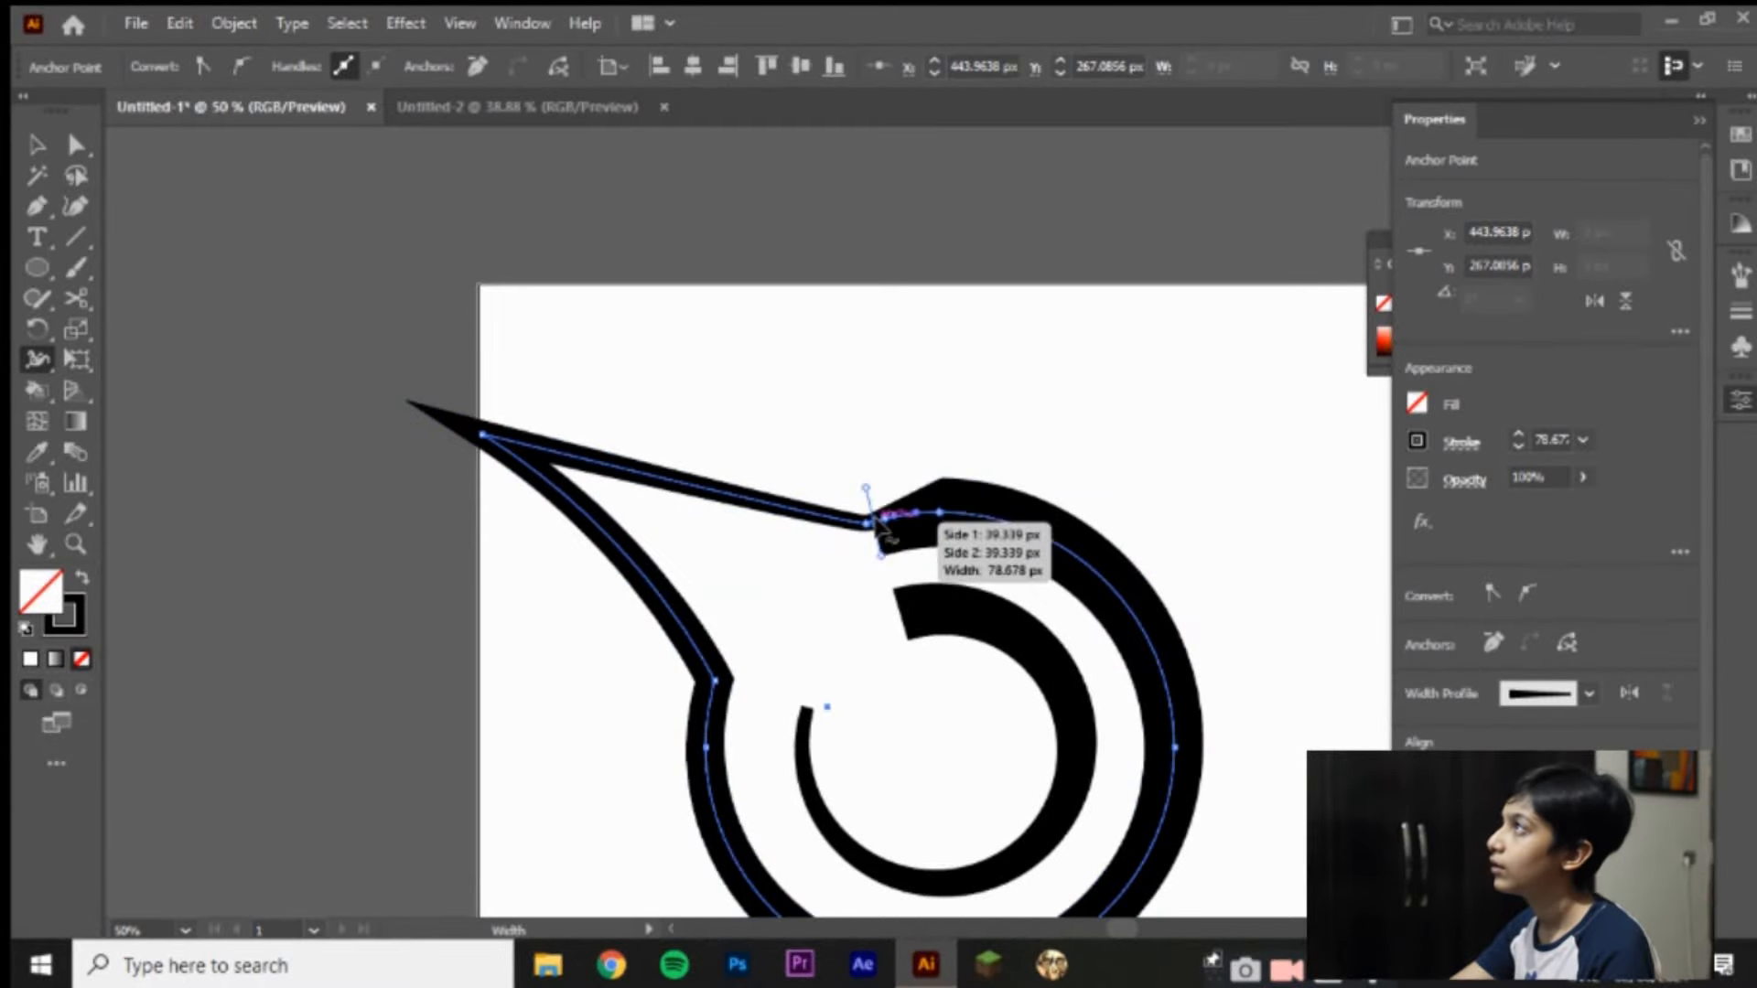
{"action": "mouse_move", "coordinate": [871, 524]}
{"action": "left_mouse_down"}
{"action": "mouse_move", "coordinate": [867, 490]}
{"action": "mouse_move", "coordinate": [897, 485]}
{"action": "mouse_move", "coordinate": [834, 384]}
{"action": "mouse_move", "coordinate": [869, 462]}
{"action": "left_mouse_up"}
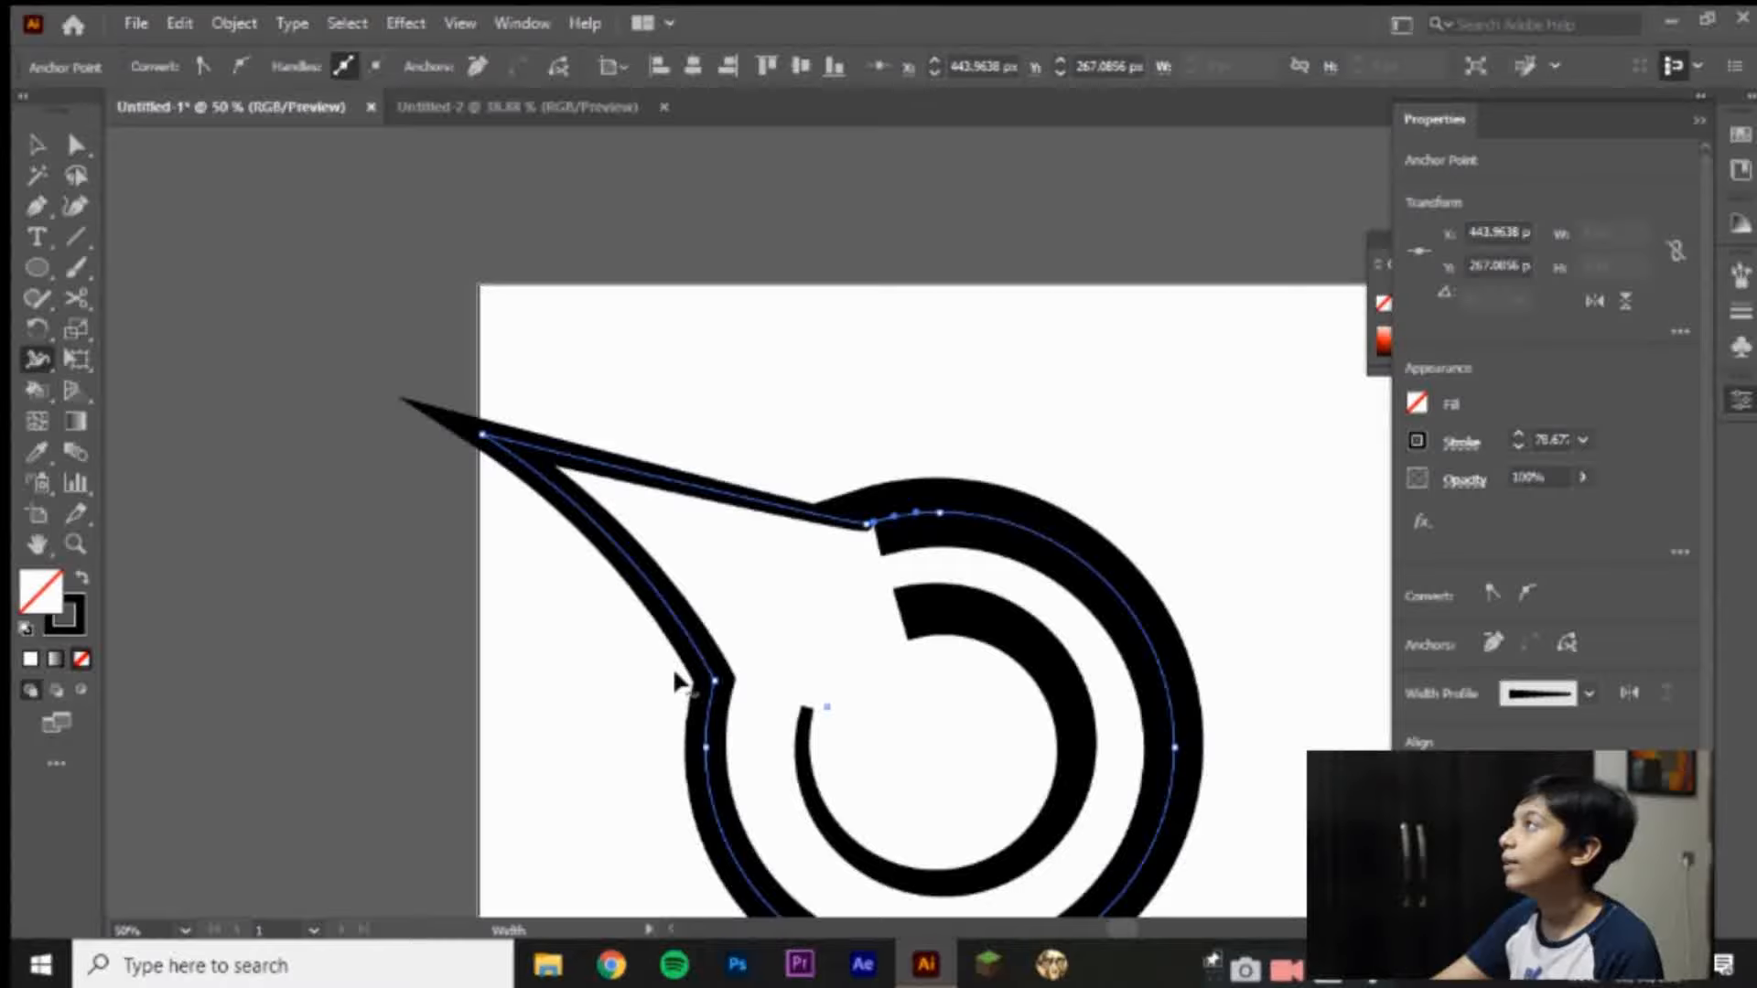
{"action": "left_click", "coordinate": [39, 146]}
{"action": "left_click", "coordinate": [1052, 348]}
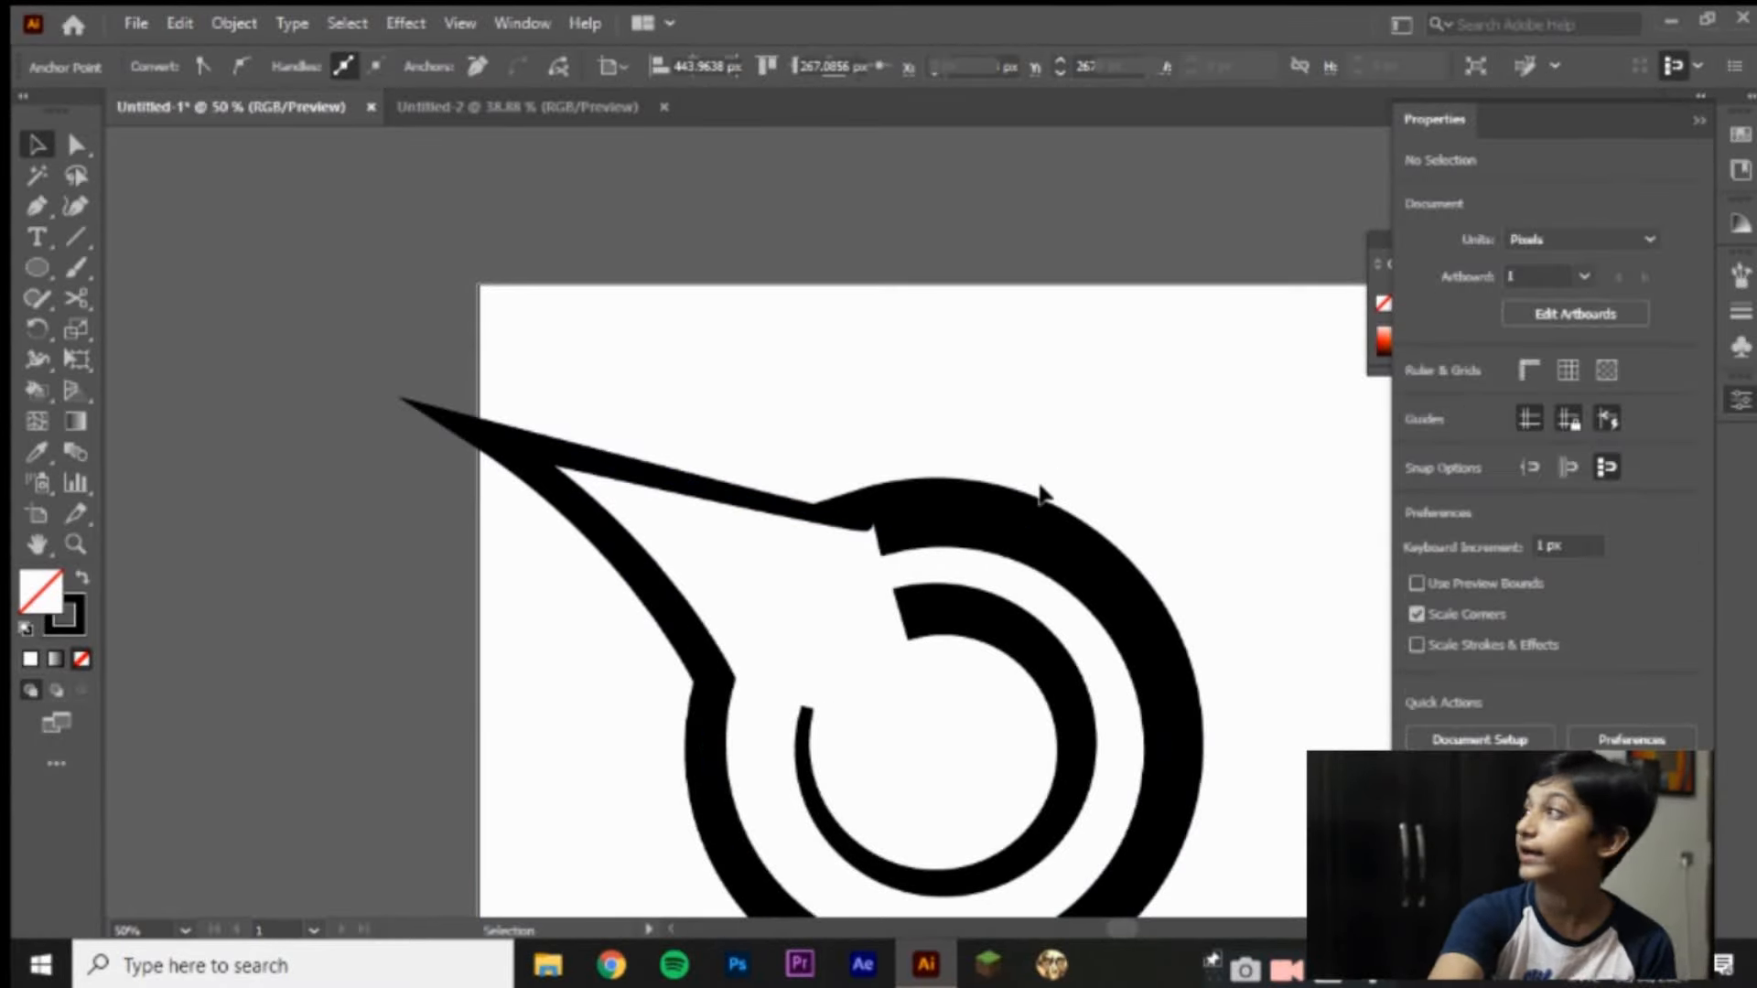
Step: Rotate both arcs together by about 180 degrees so the pointed tip faces the lower right, and deselect them
{"action": "left_click", "coordinate": [1032, 531]}
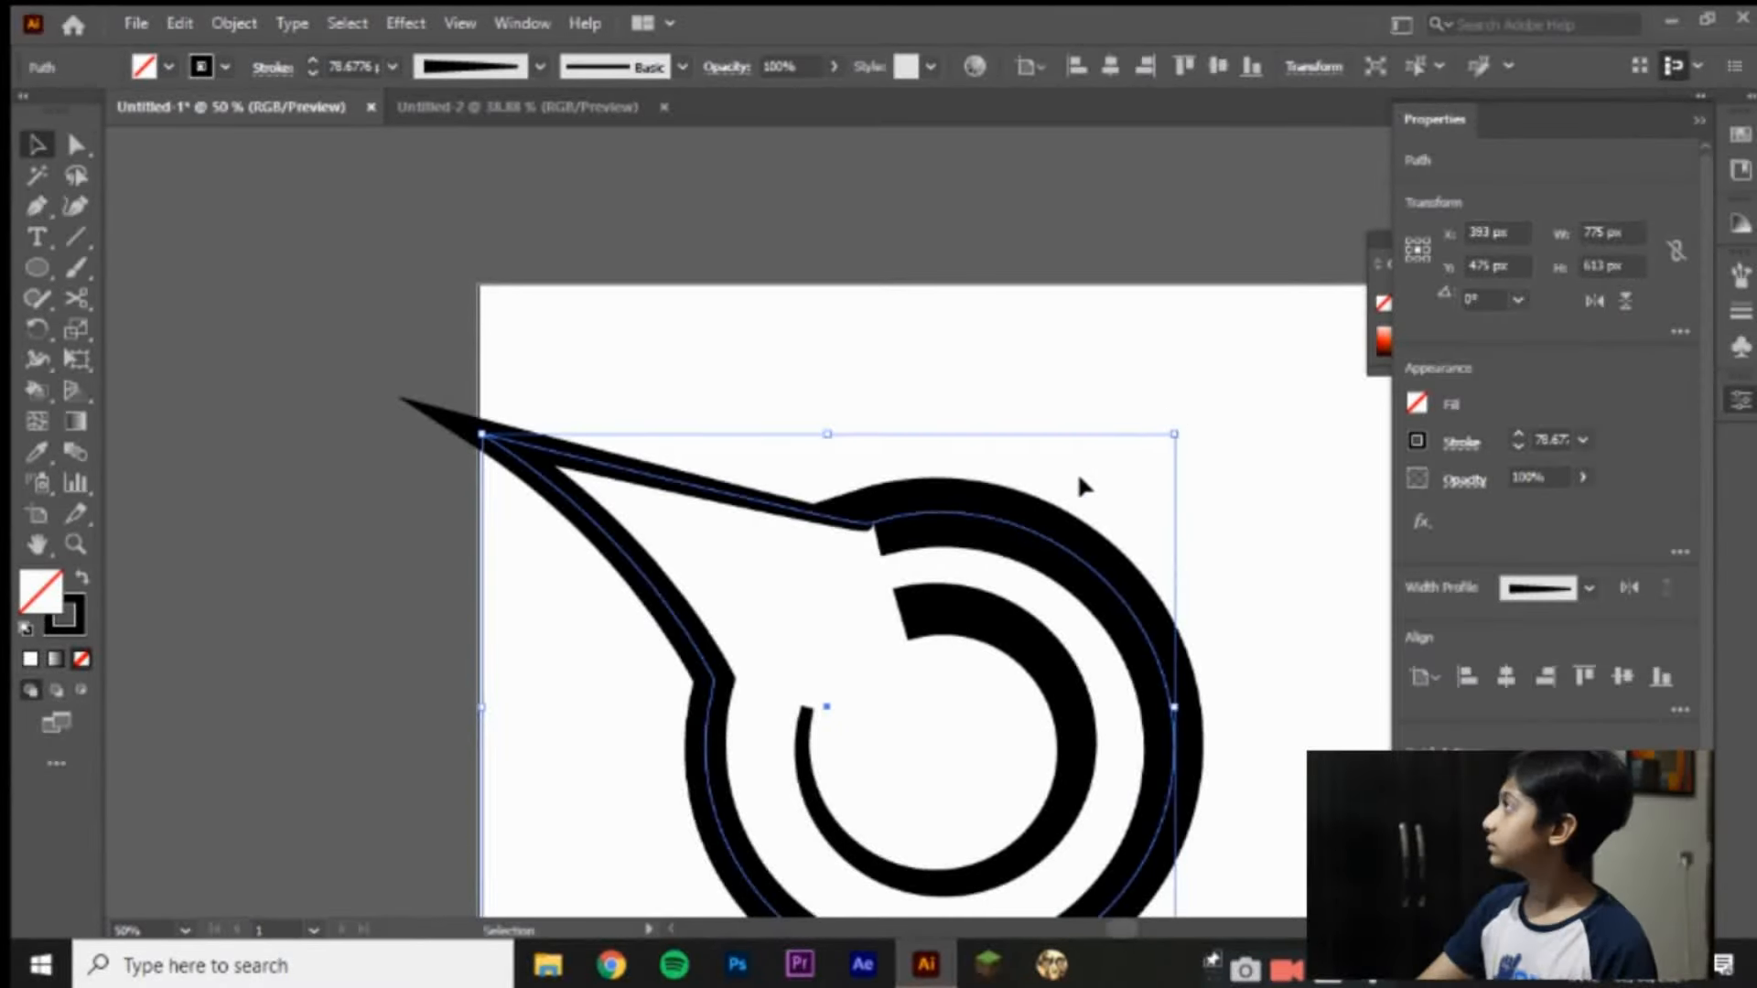
{"action": "key", "text": "ctrl+a"}
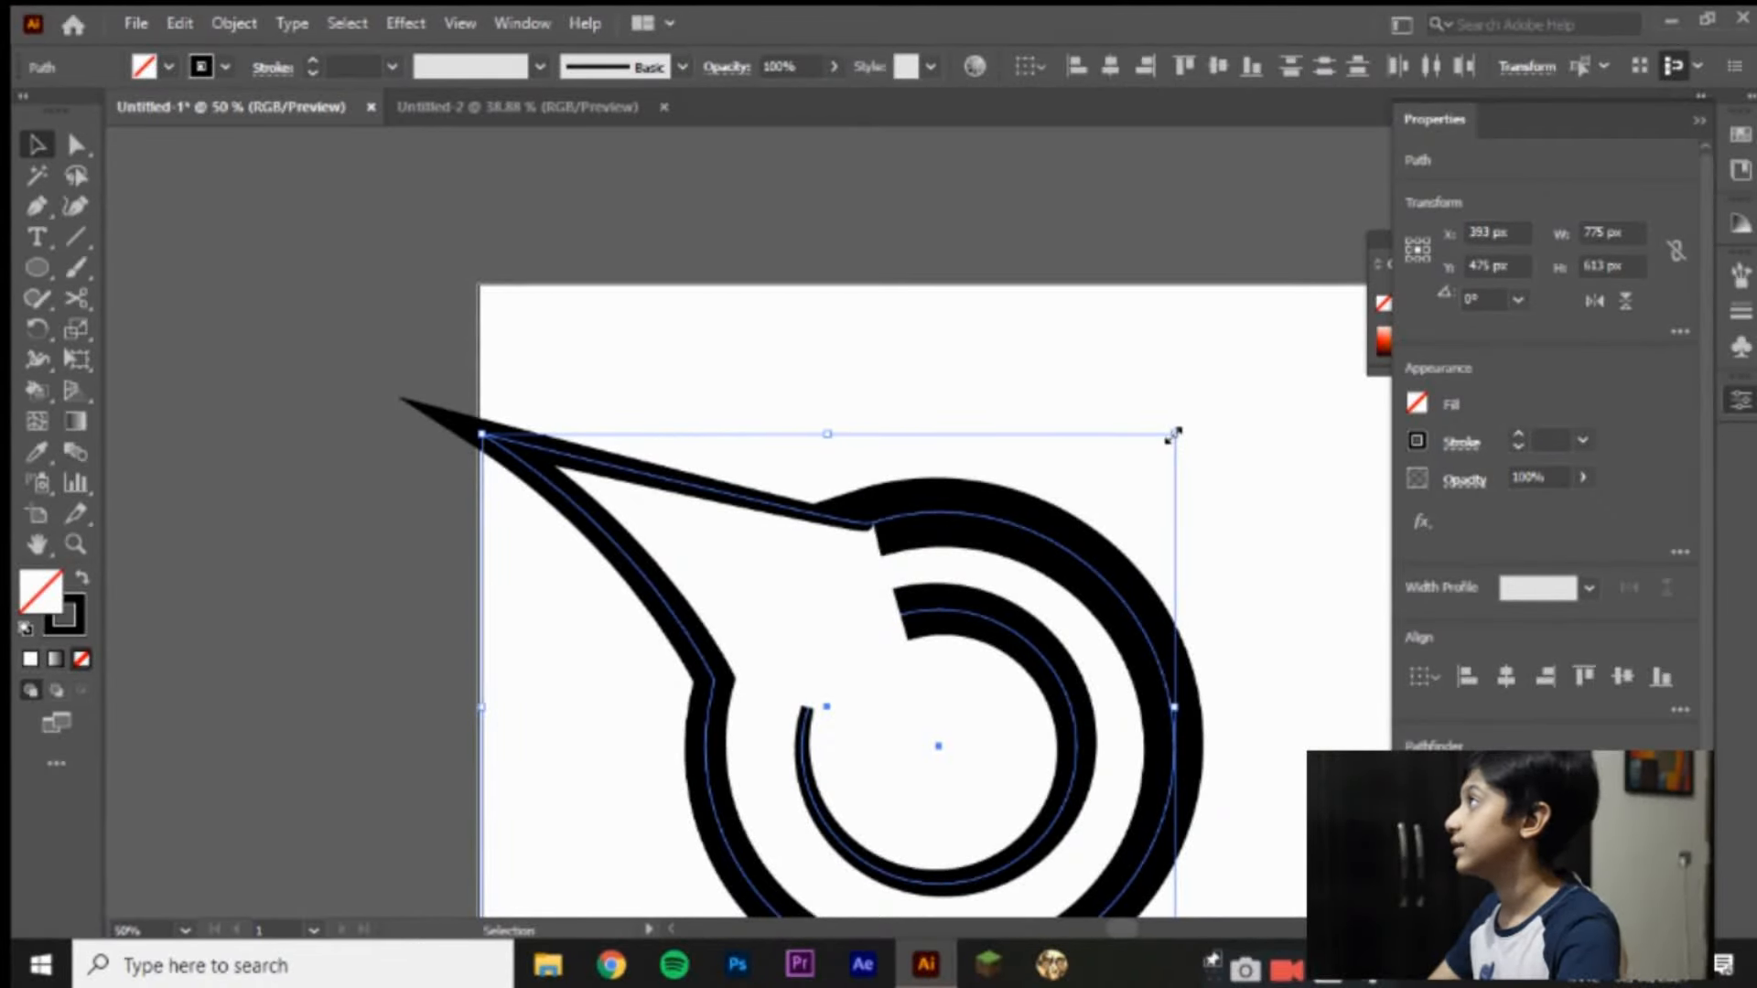
{"action": "left_click_drag", "start_coordinate": [1183, 421], "coordinate": [1187, 436]}
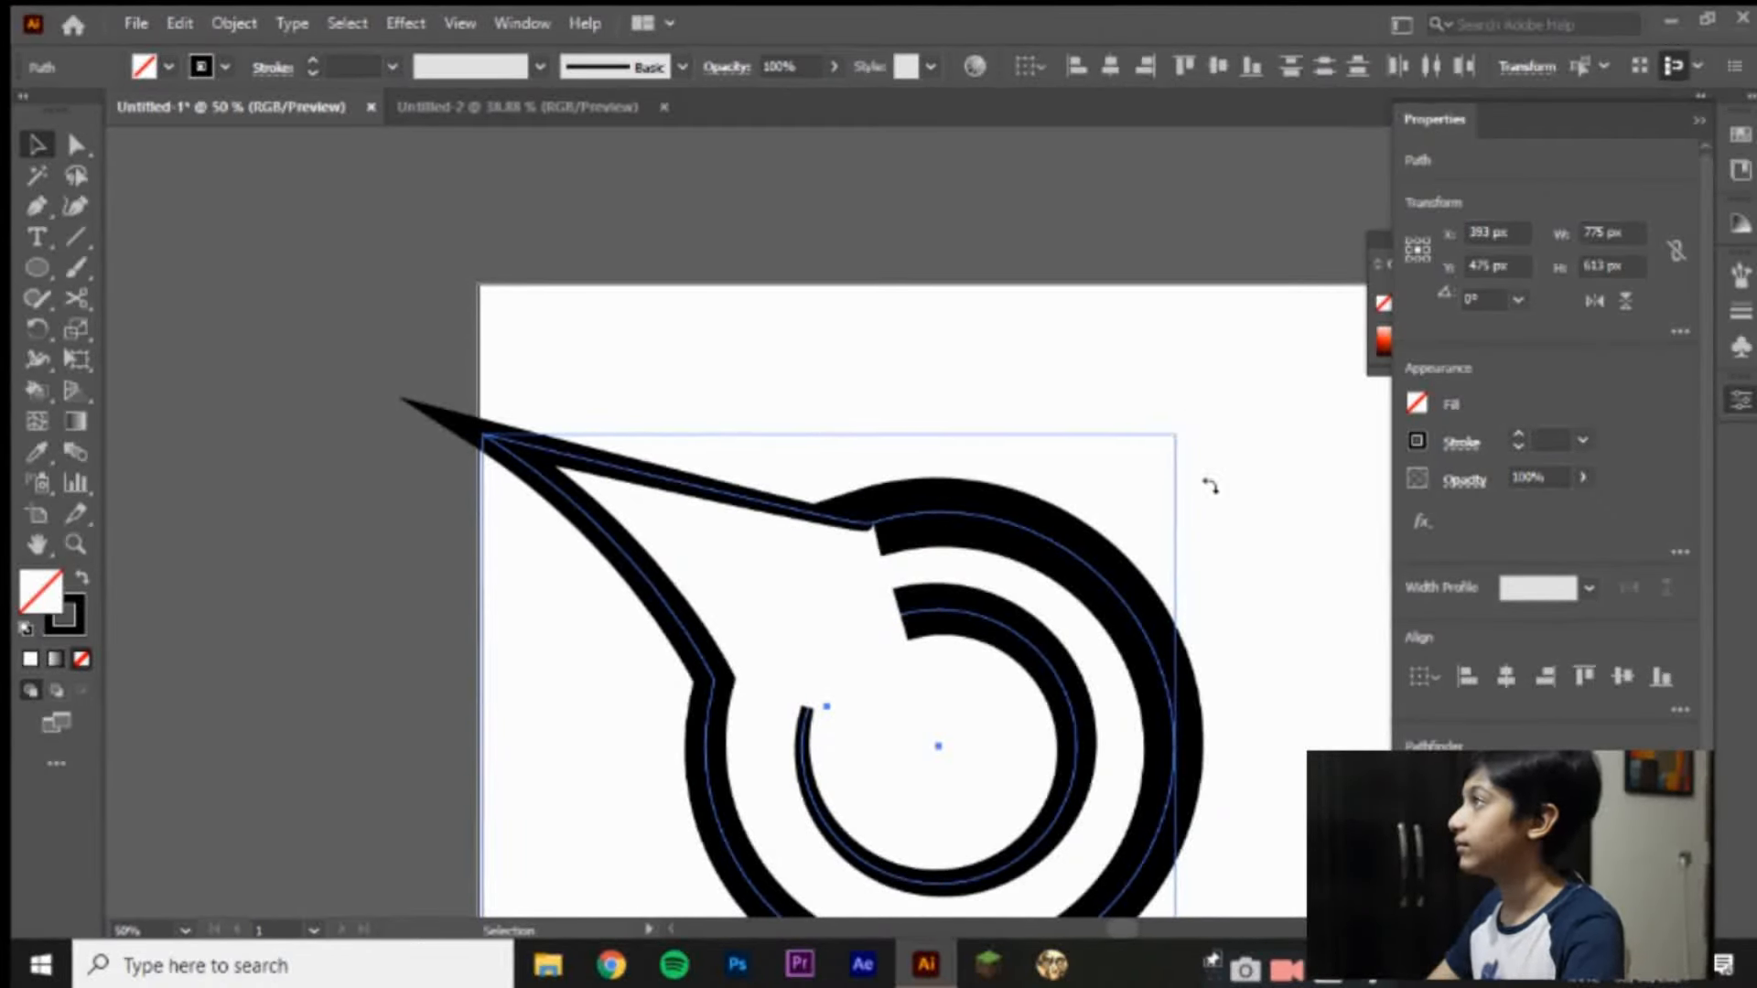
{"action": "left_click_drag", "start_coordinate": [1219, 582], "coordinate": [773, 791]}
{"action": "left_click", "coordinate": [1182, 723]}
{"action": "key", "text": "space"}
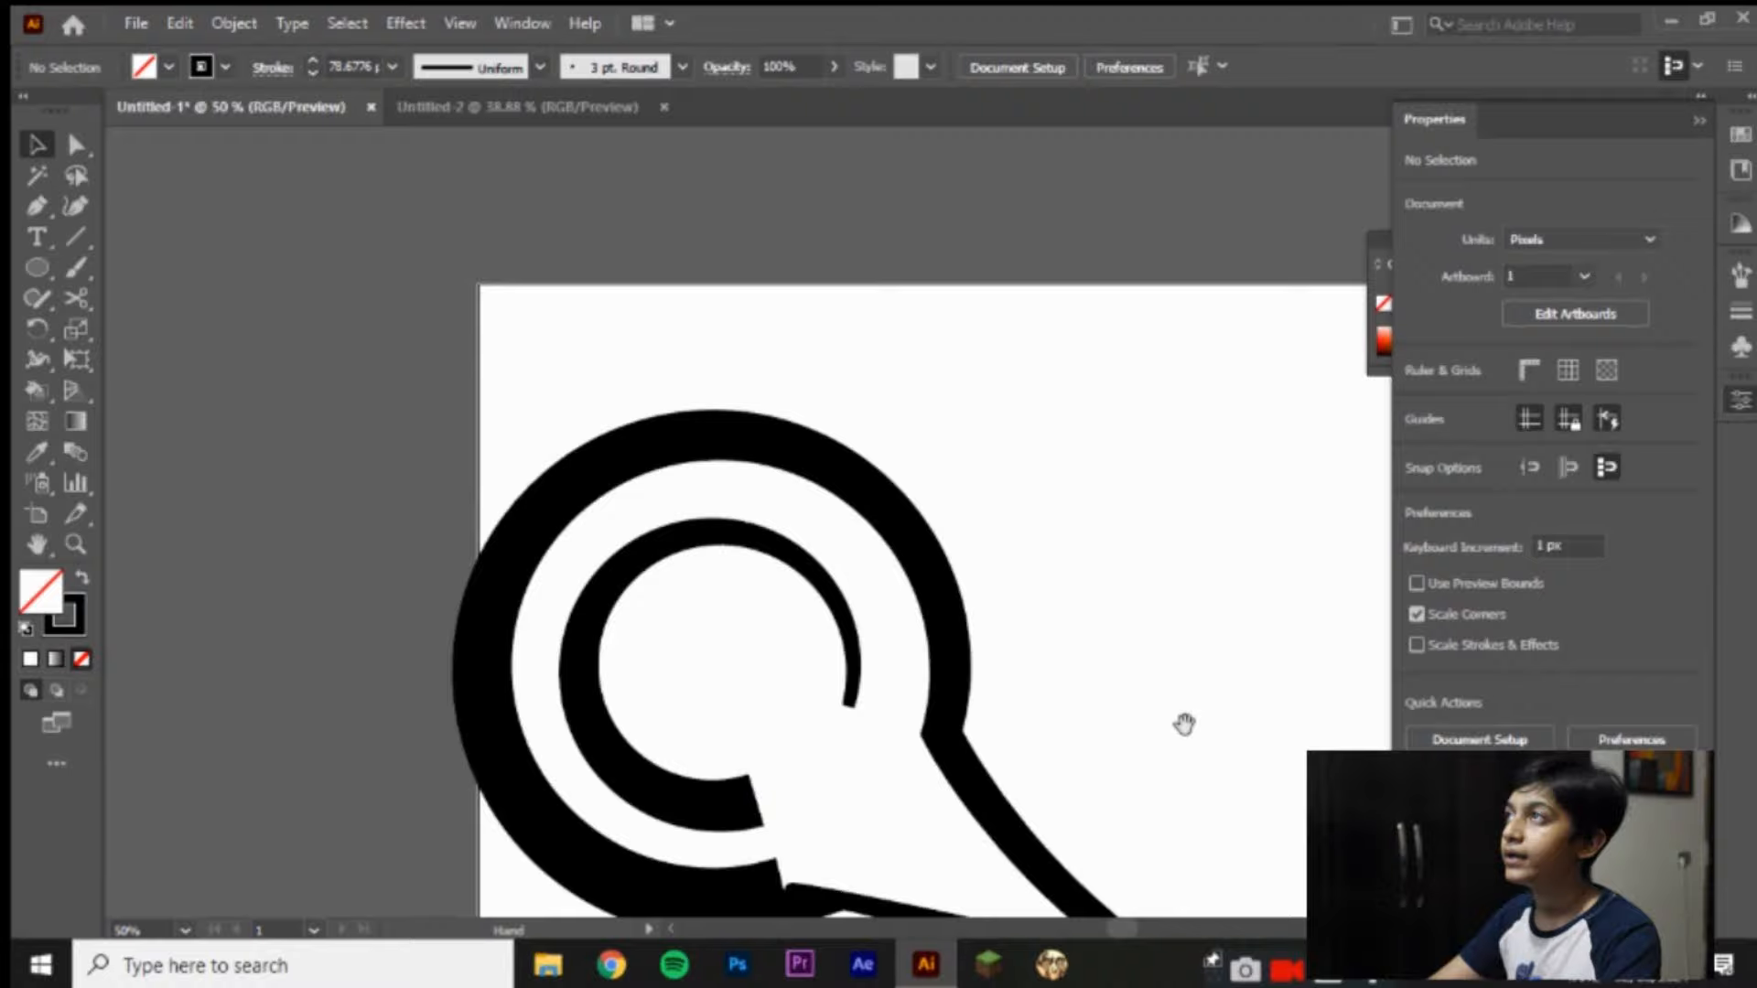
{"action": "left_click_drag", "start_coordinate": [1172, 710], "coordinate": [851, 576]}
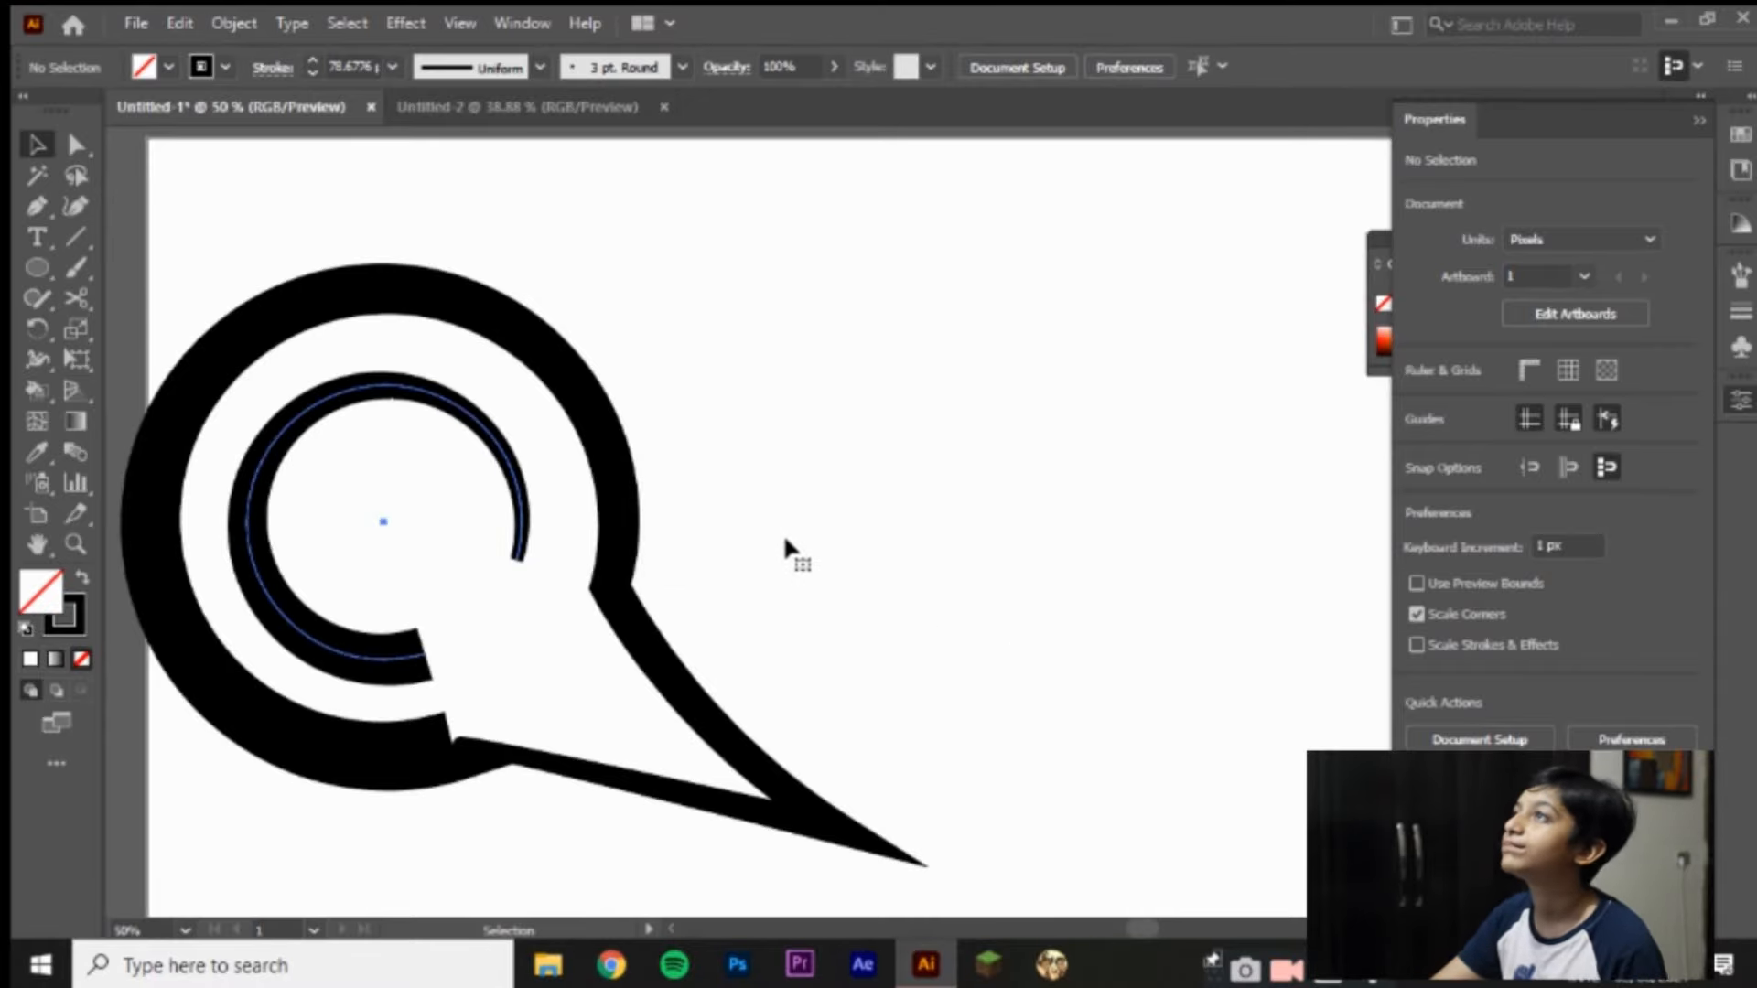
Step: Apply the triangular tapered width profile to the inner arc so its upper end narrows to a fine point
{"action": "right_click", "coordinate": [520, 535]}
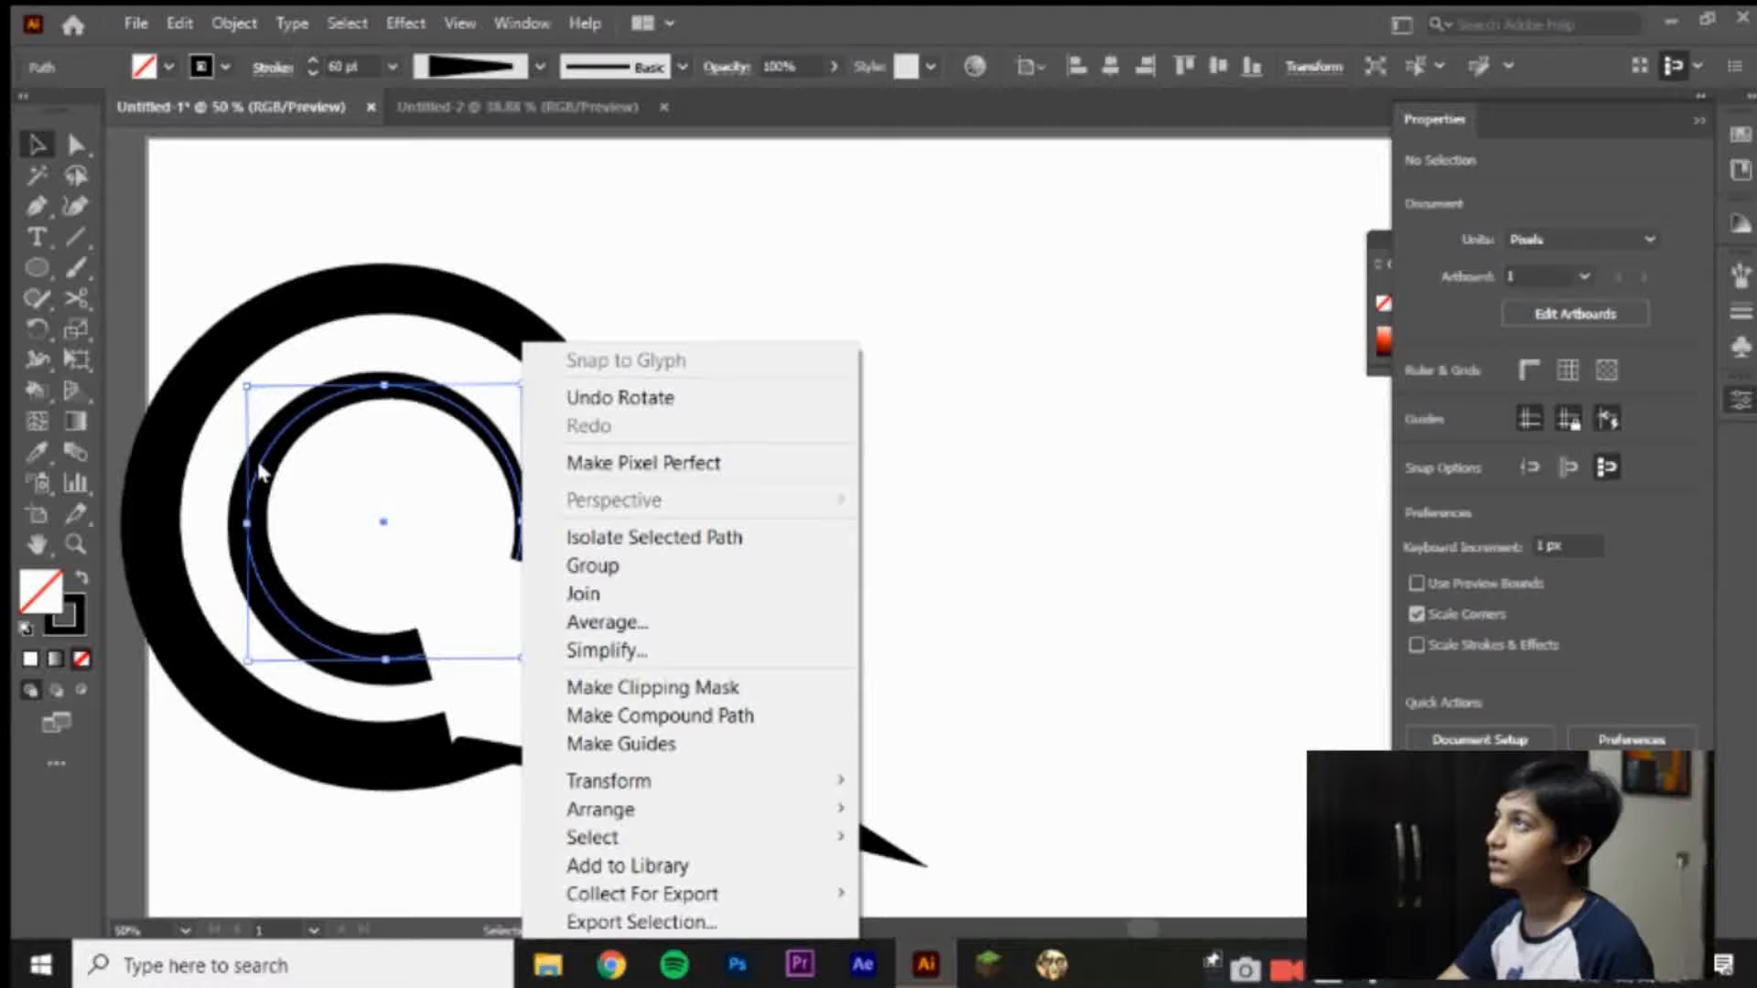
{"action": "left_click", "coordinate": [540, 66]}
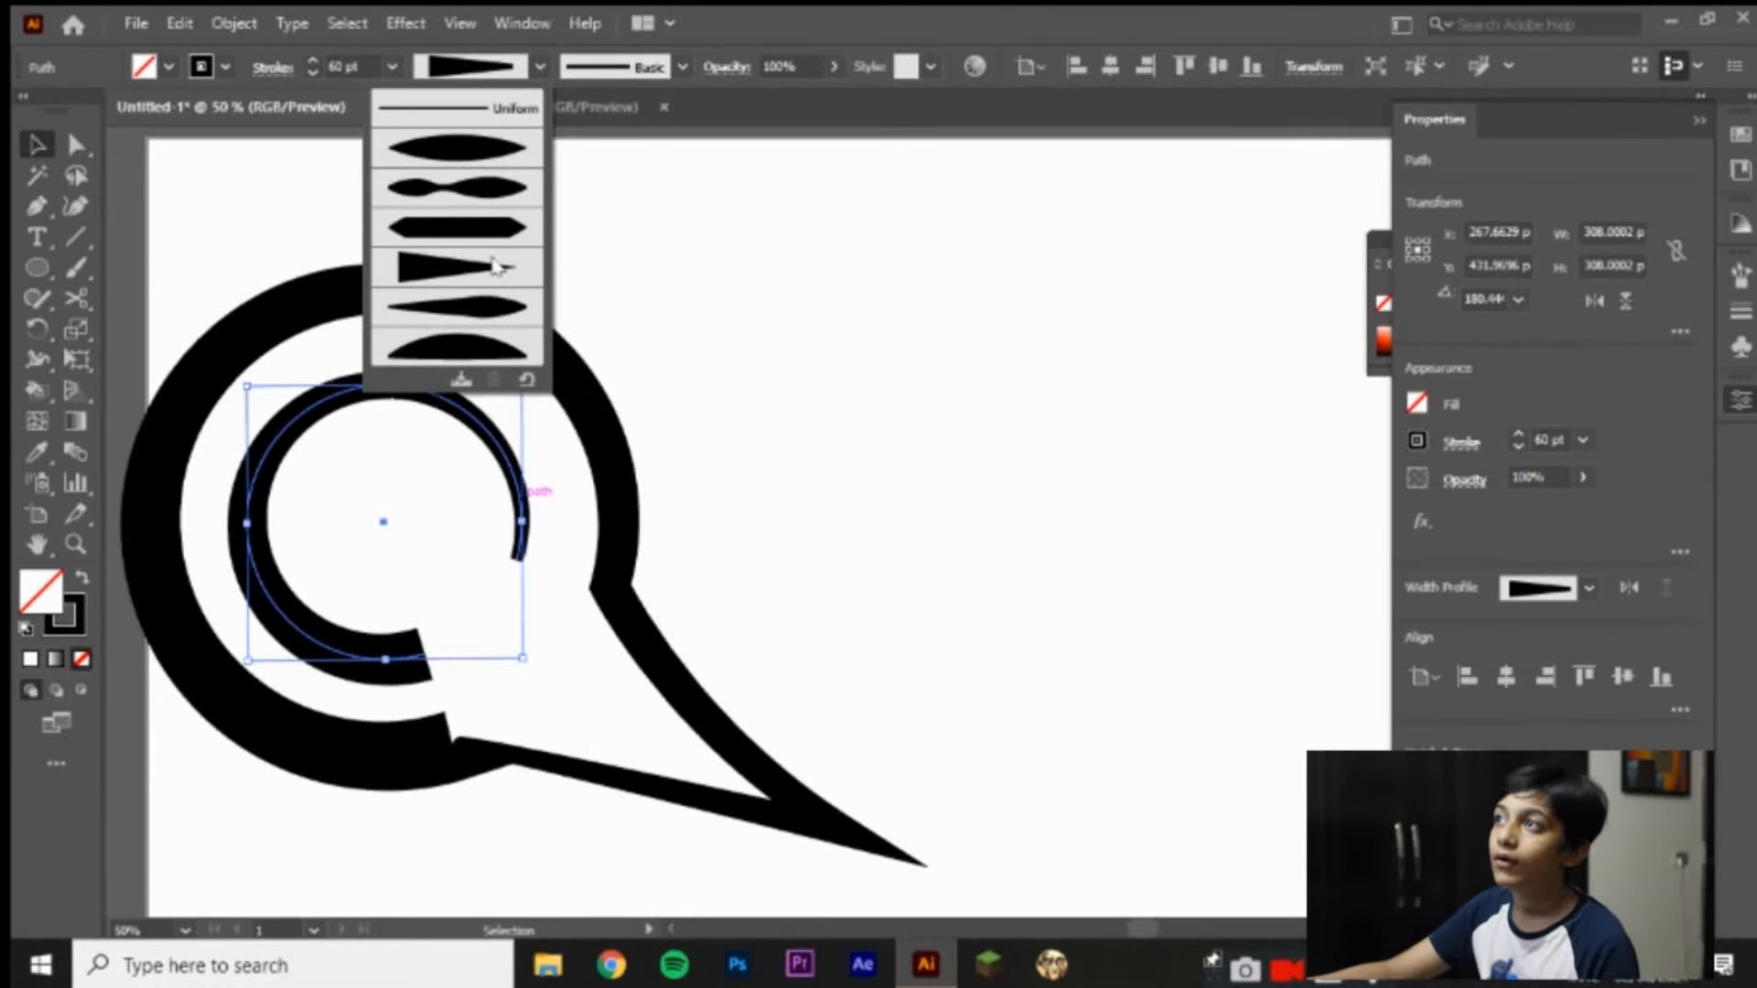
{"action": "left_click", "coordinate": [494, 265]}
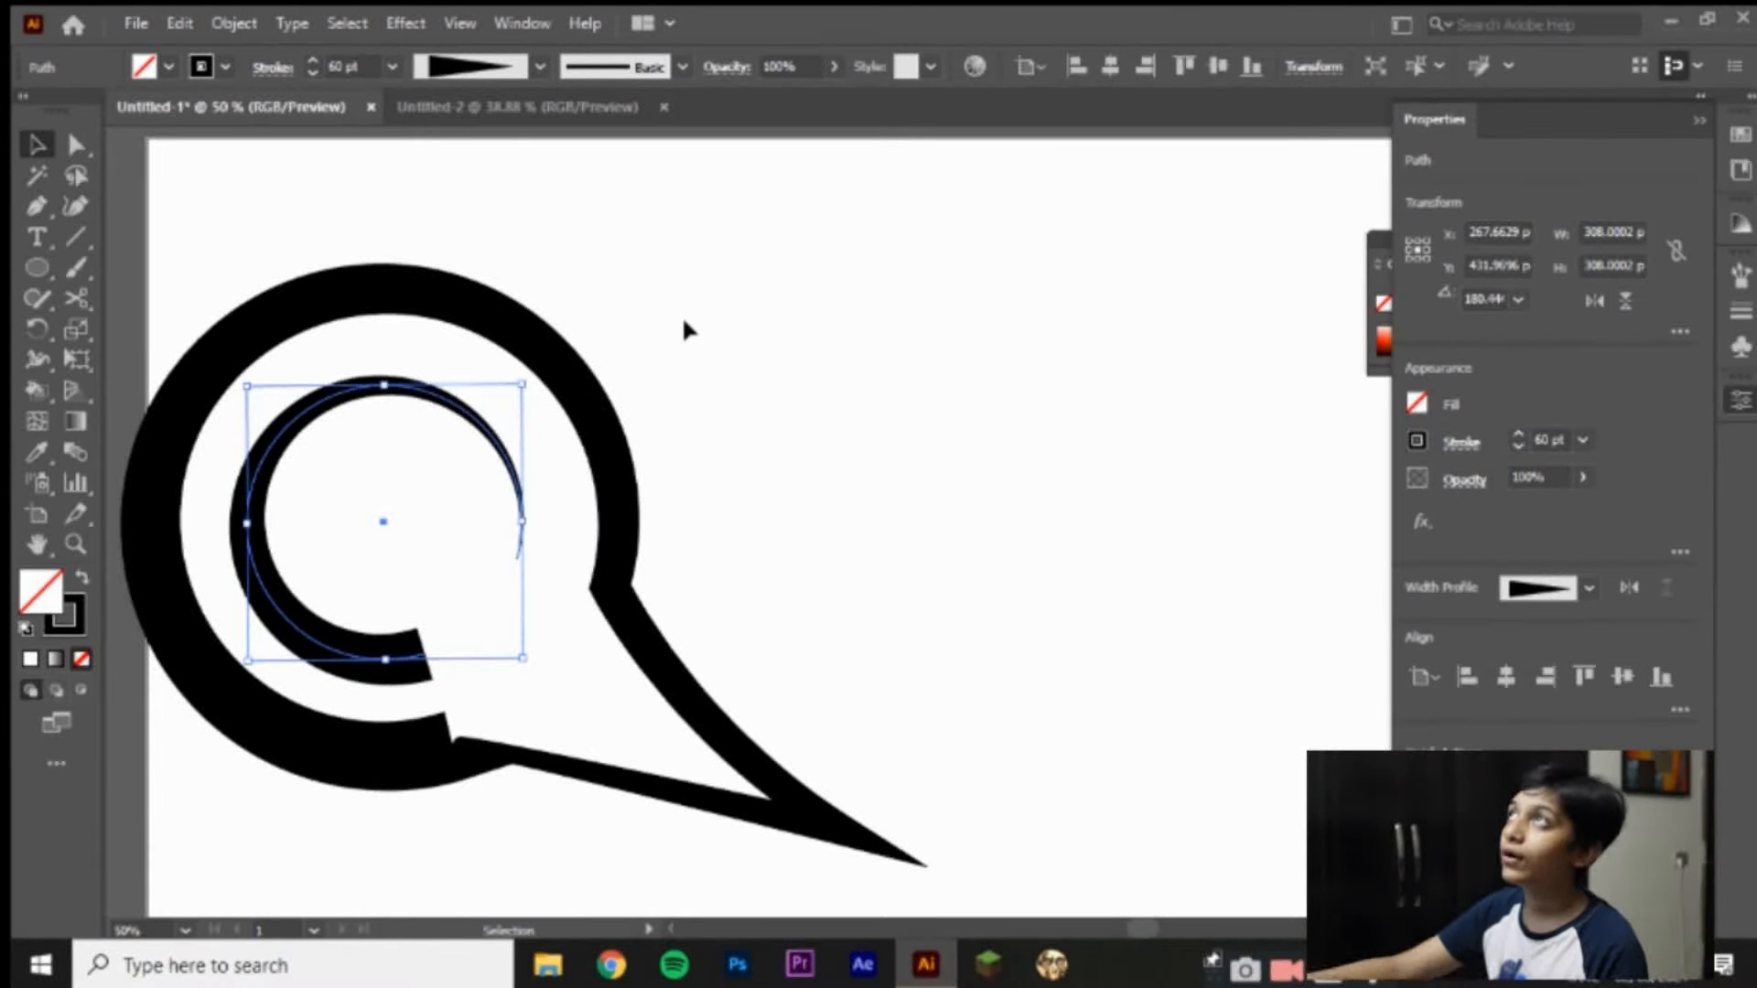
{"action": "left_click", "coordinate": [674, 379]}
Step: Give the inner arc's stroke a round cap, keep the miter join, and deselect the arc
{"action": "left_click", "coordinate": [386, 672]}
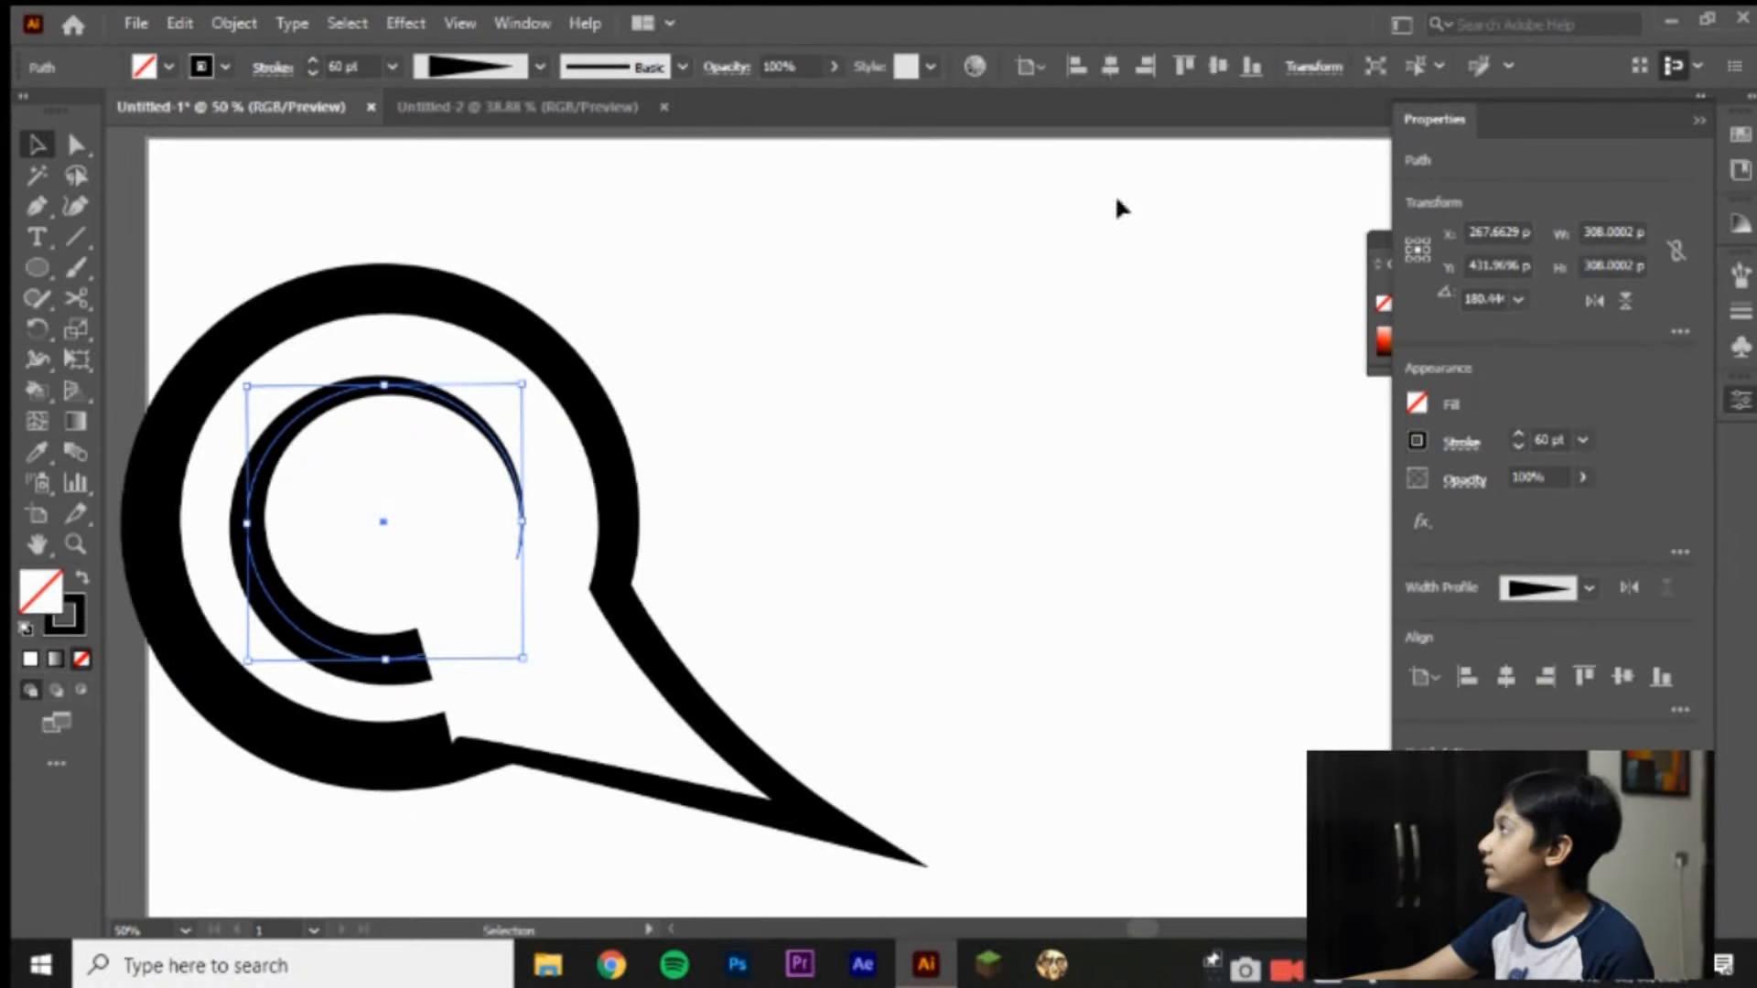
{"action": "left_click", "coordinate": [1469, 457]}
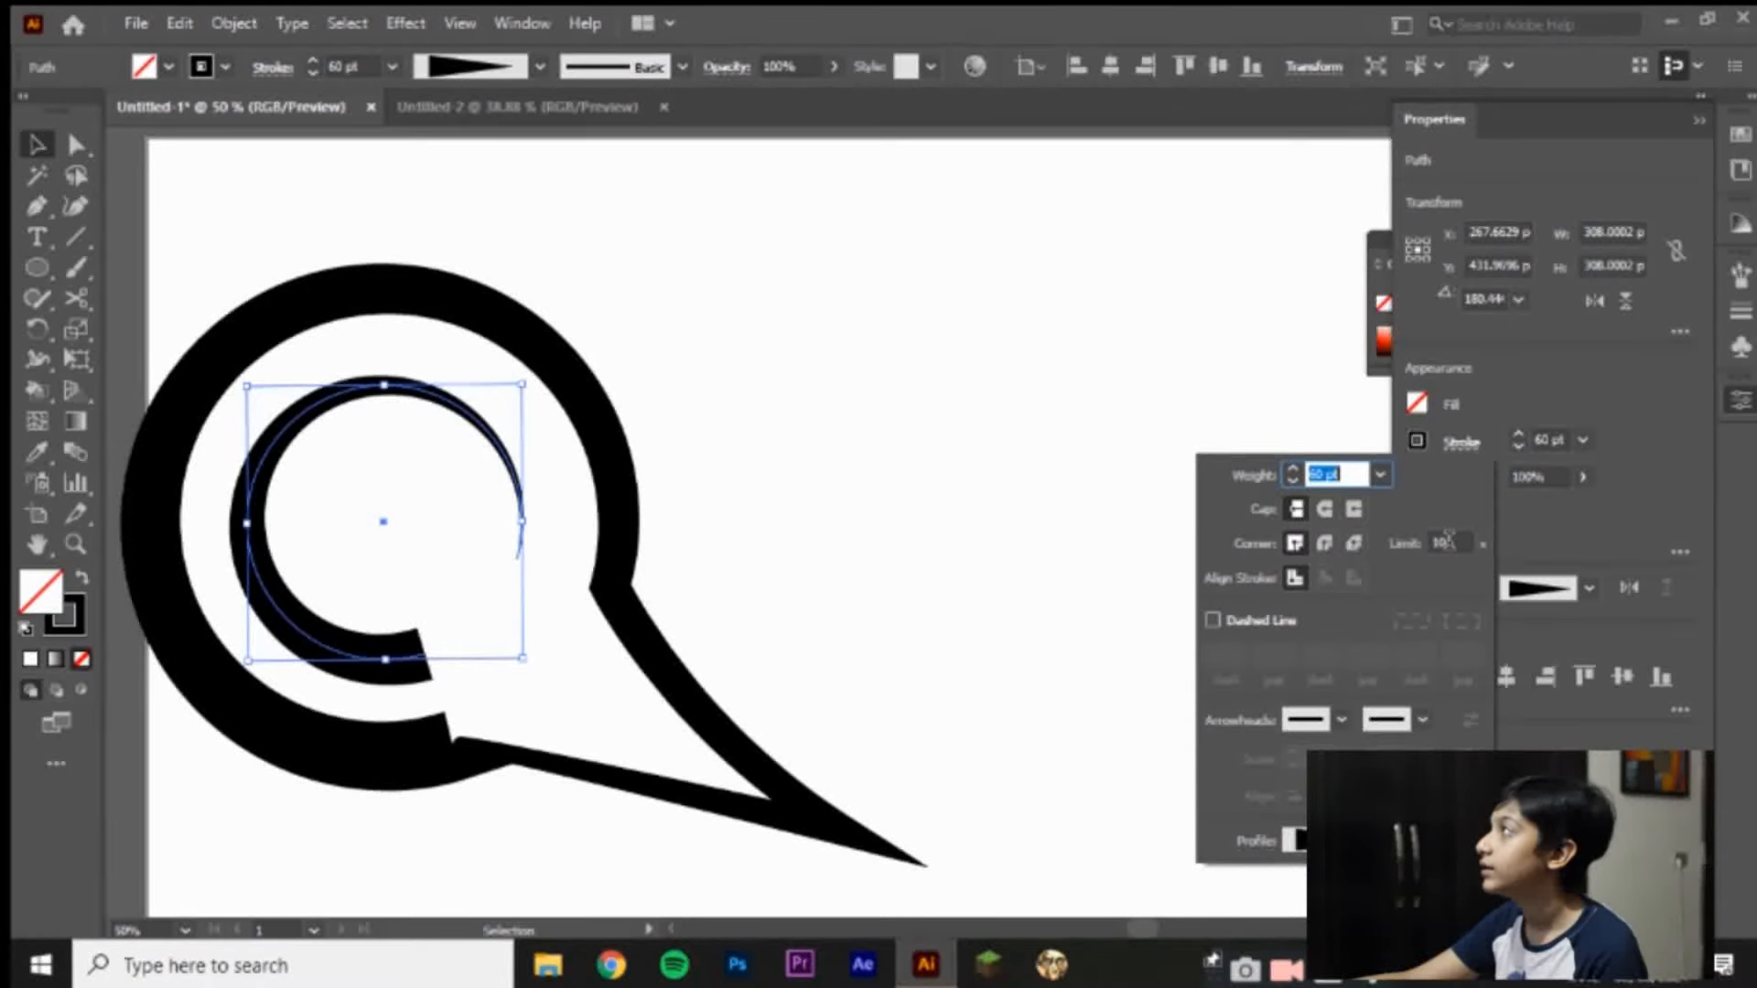
{"action": "left_click", "coordinate": [1323, 543]}
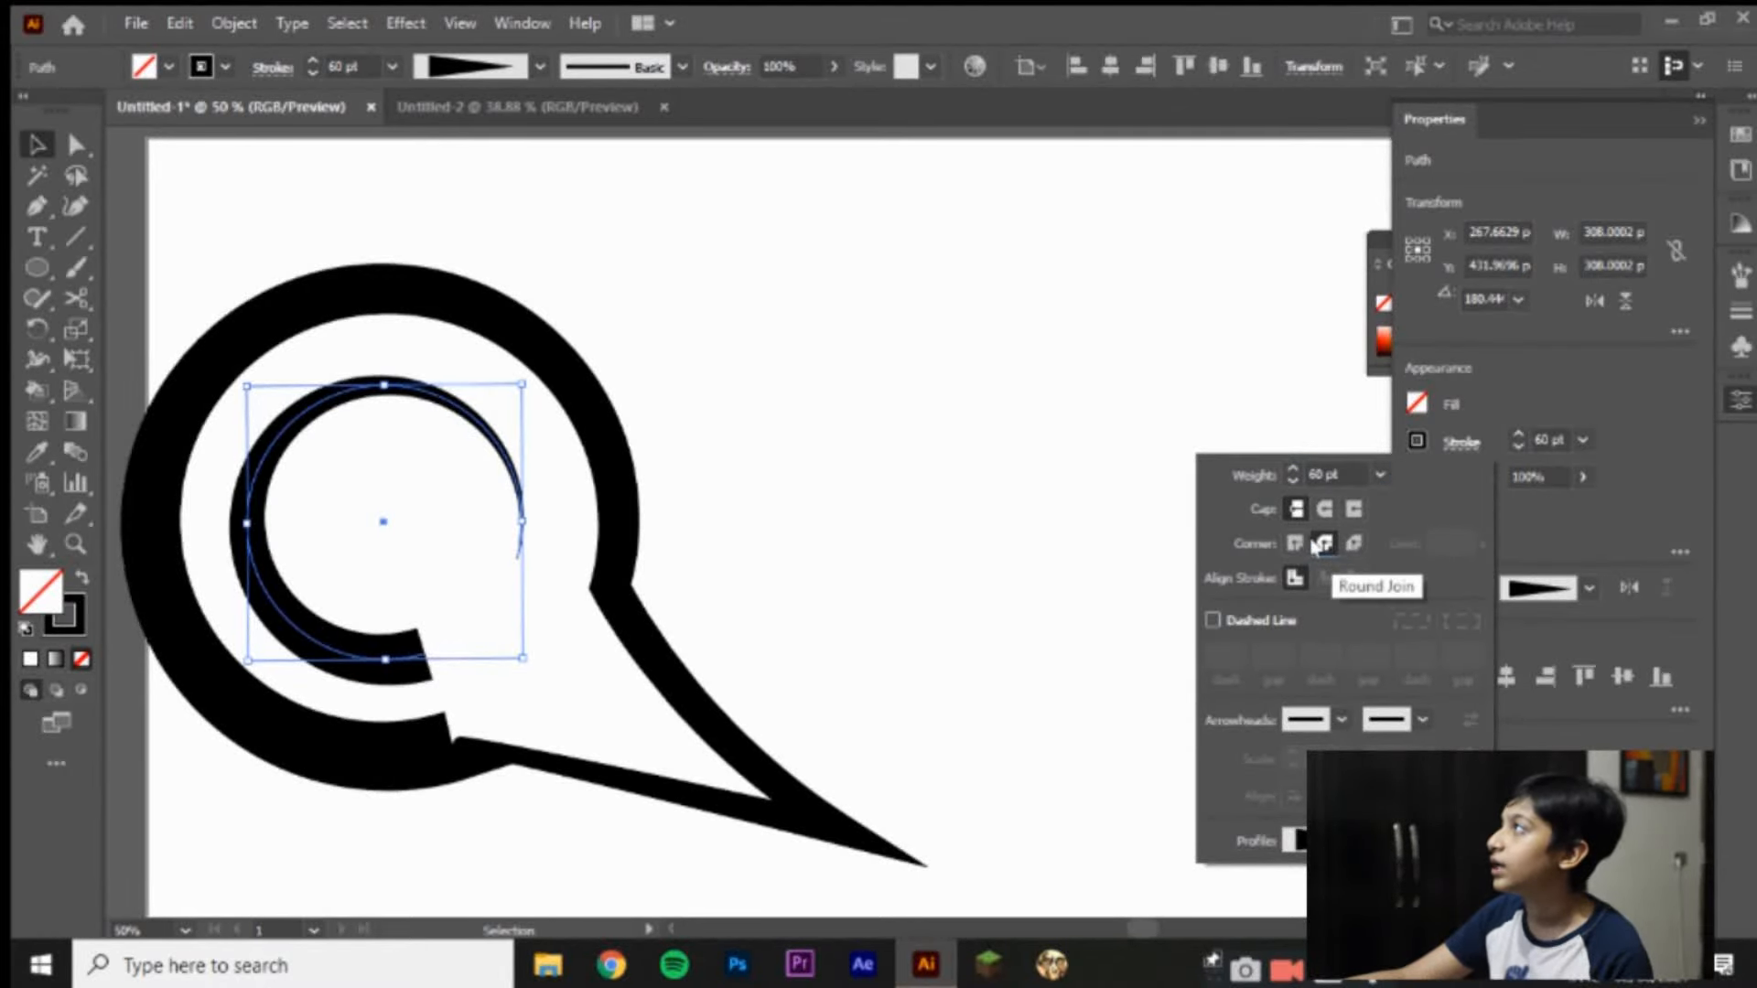
{"action": "left_click", "coordinate": [1295, 543]}
{"action": "left_click", "coordinate": [1324, 510]}
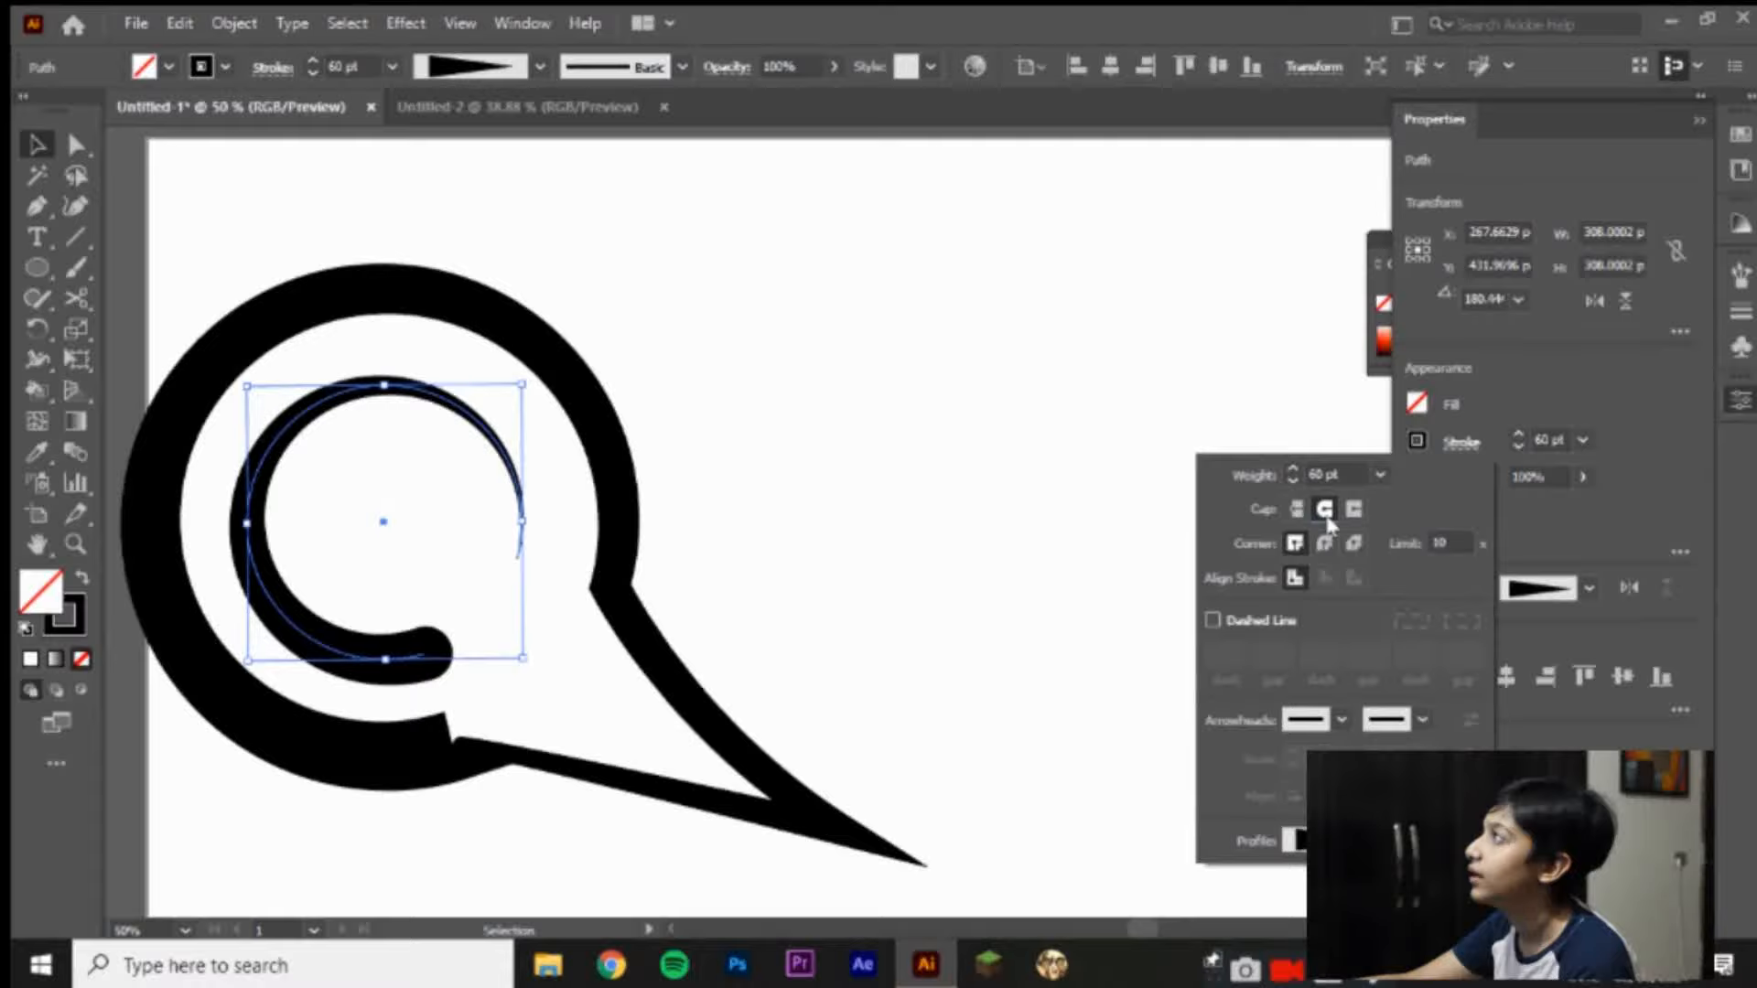
{"action": "left_click", "coordinate": [1361, 512]}
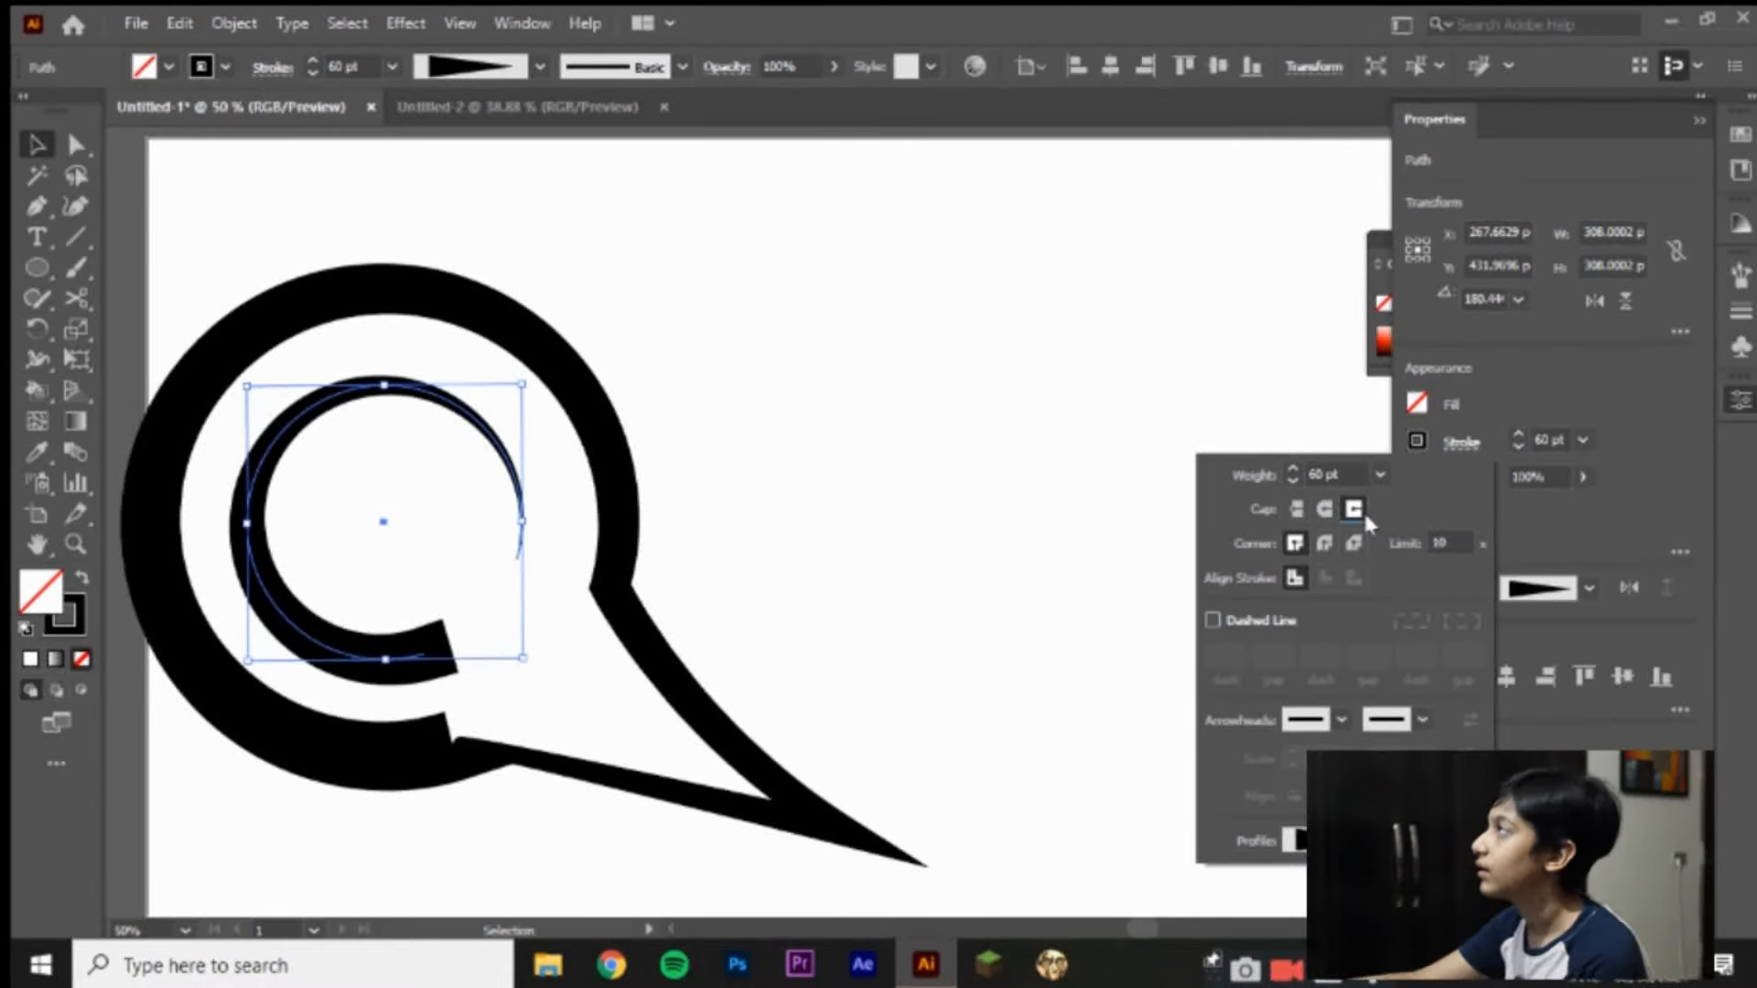
{"action": "left_click", "coordinate": [1323, 509]}
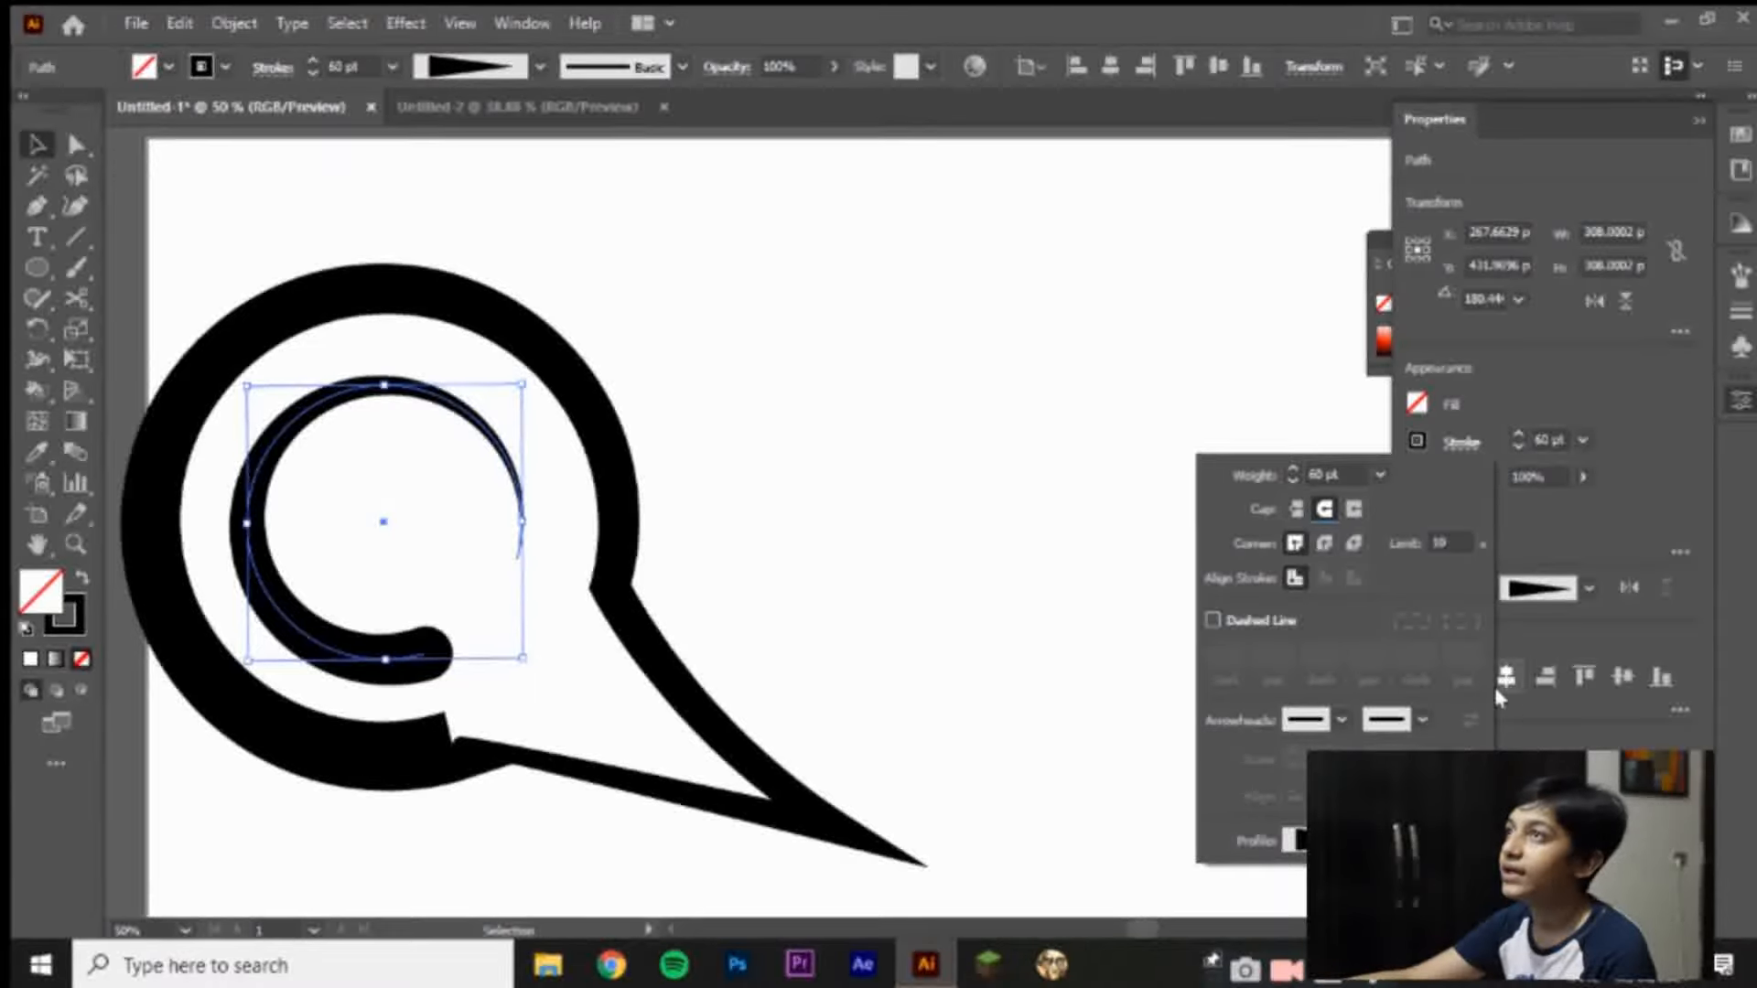
{"action": "left_click", "coordinate": [1080, 657]}
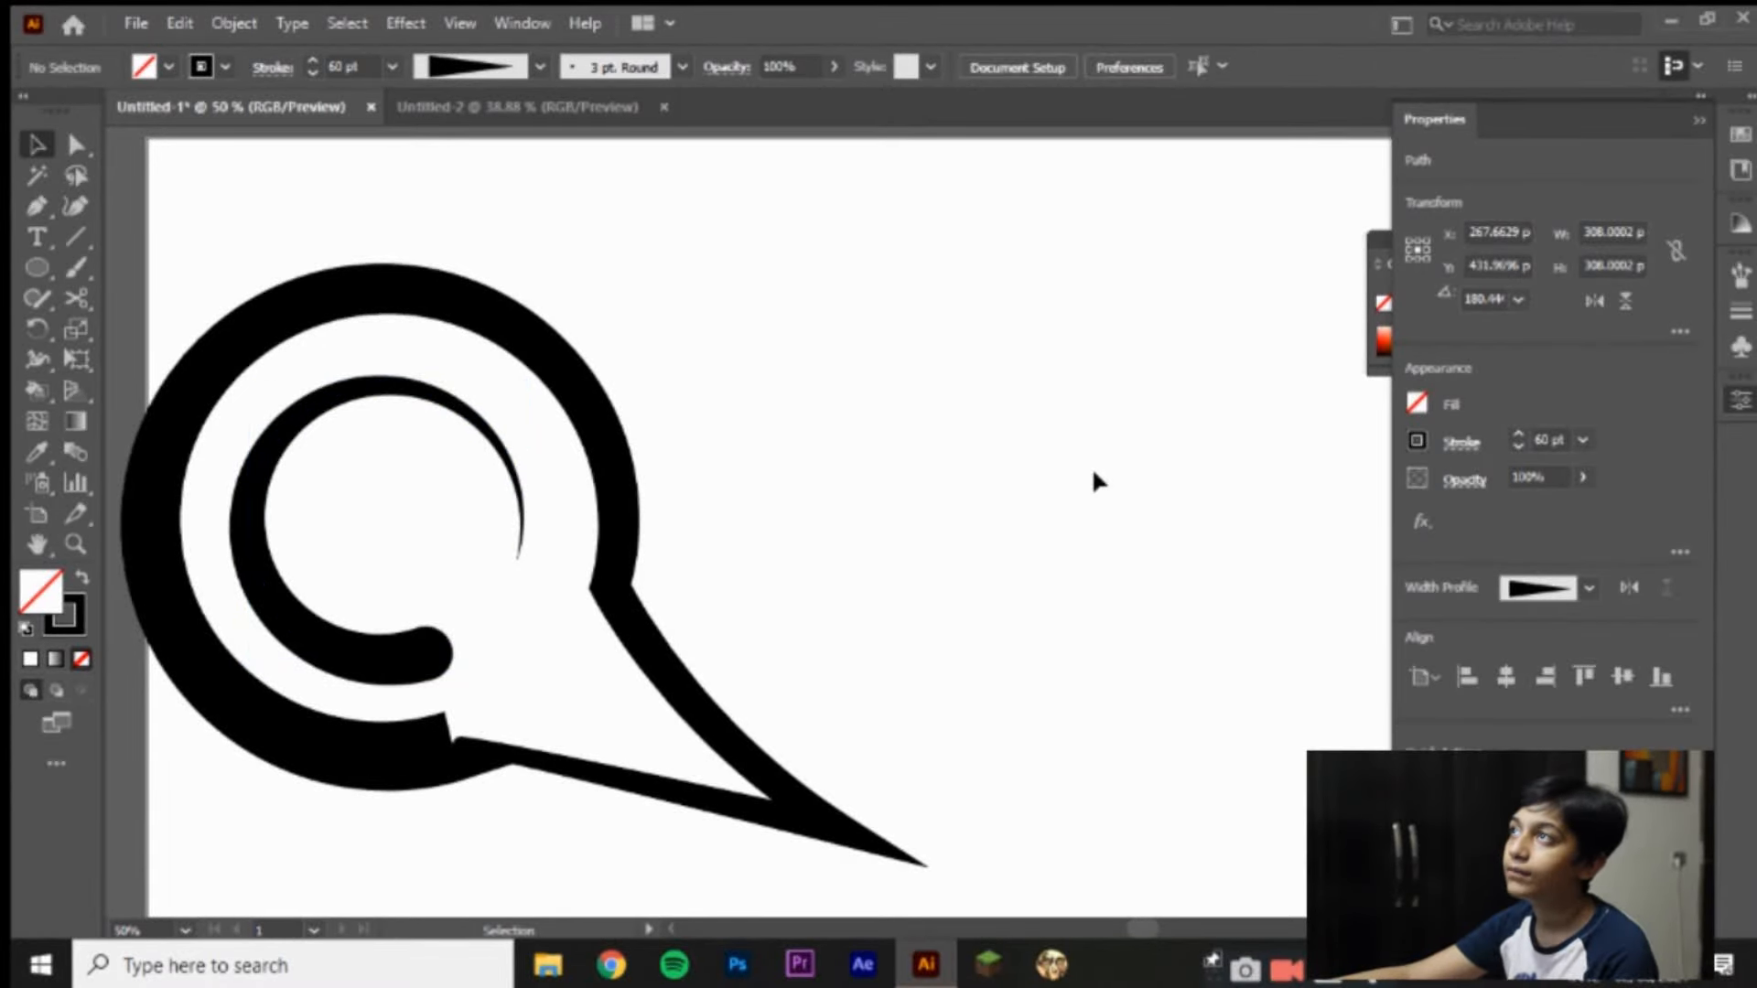
Step: Fill the inner arc with bright cyan
{"action": "left_click", "coordinate": [437, 668]}
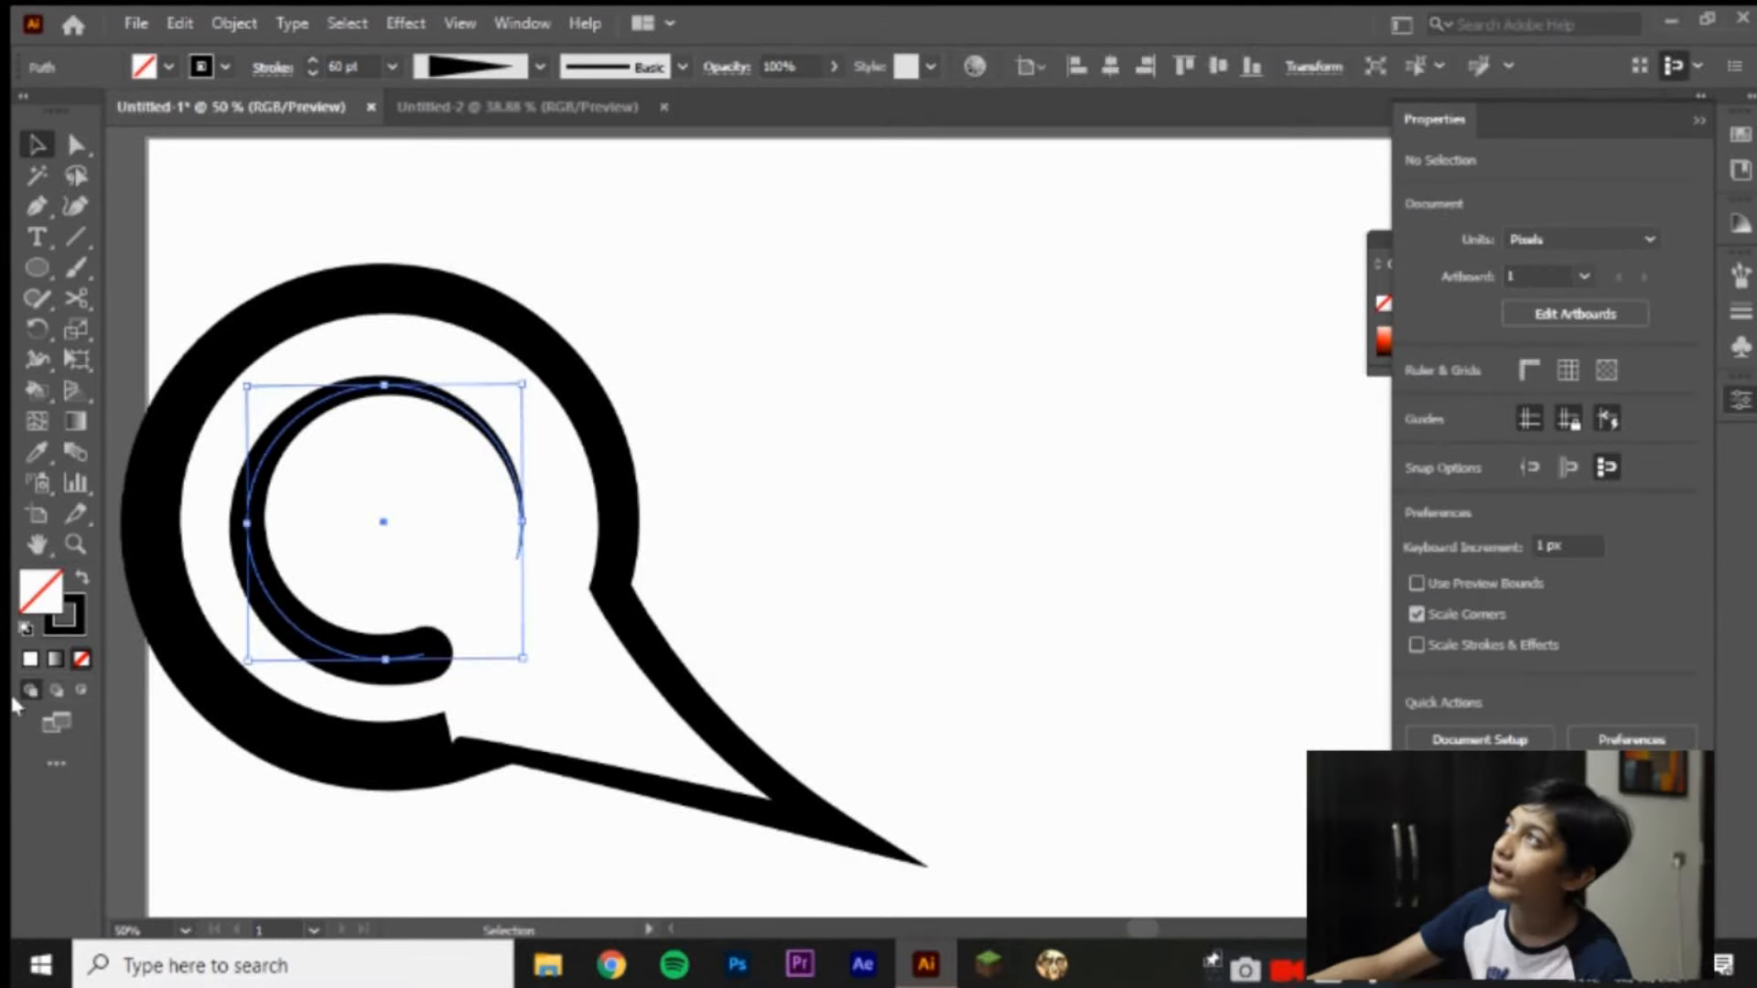
{"action": "double_click", "coordinate": [48, 595]}
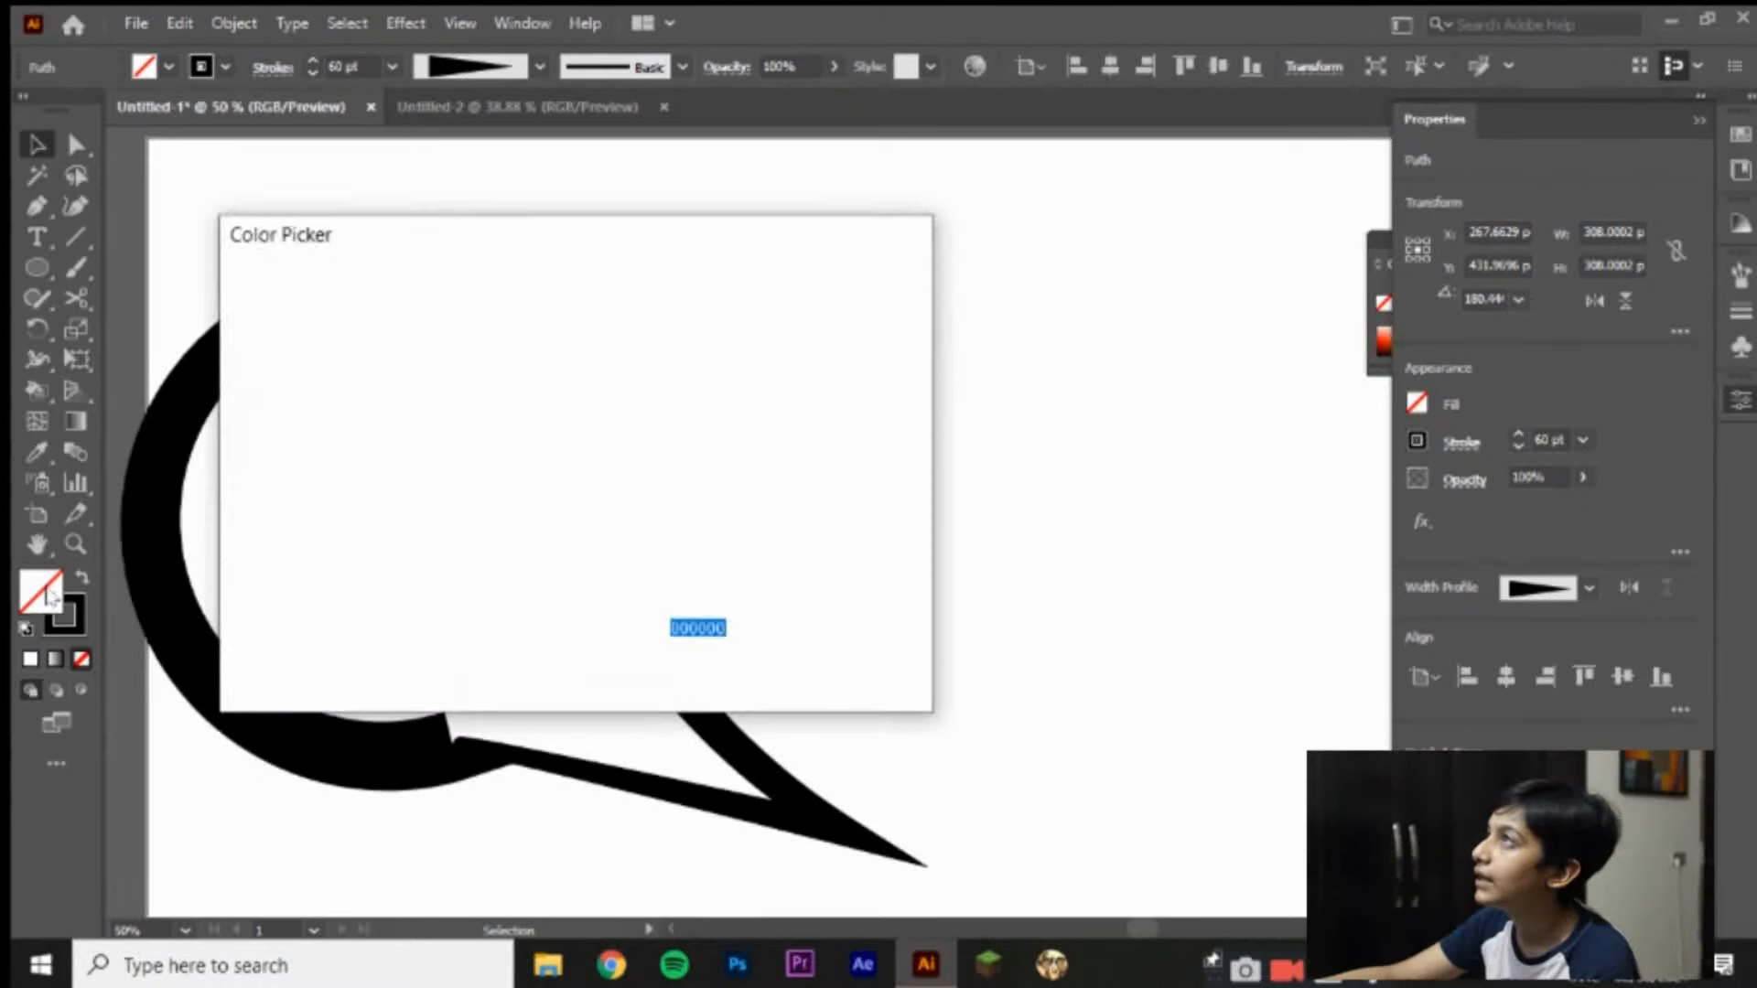
{"action": "left_click_drag", "start_coordinate": [542, 330], "coordinate": [563, 318]}
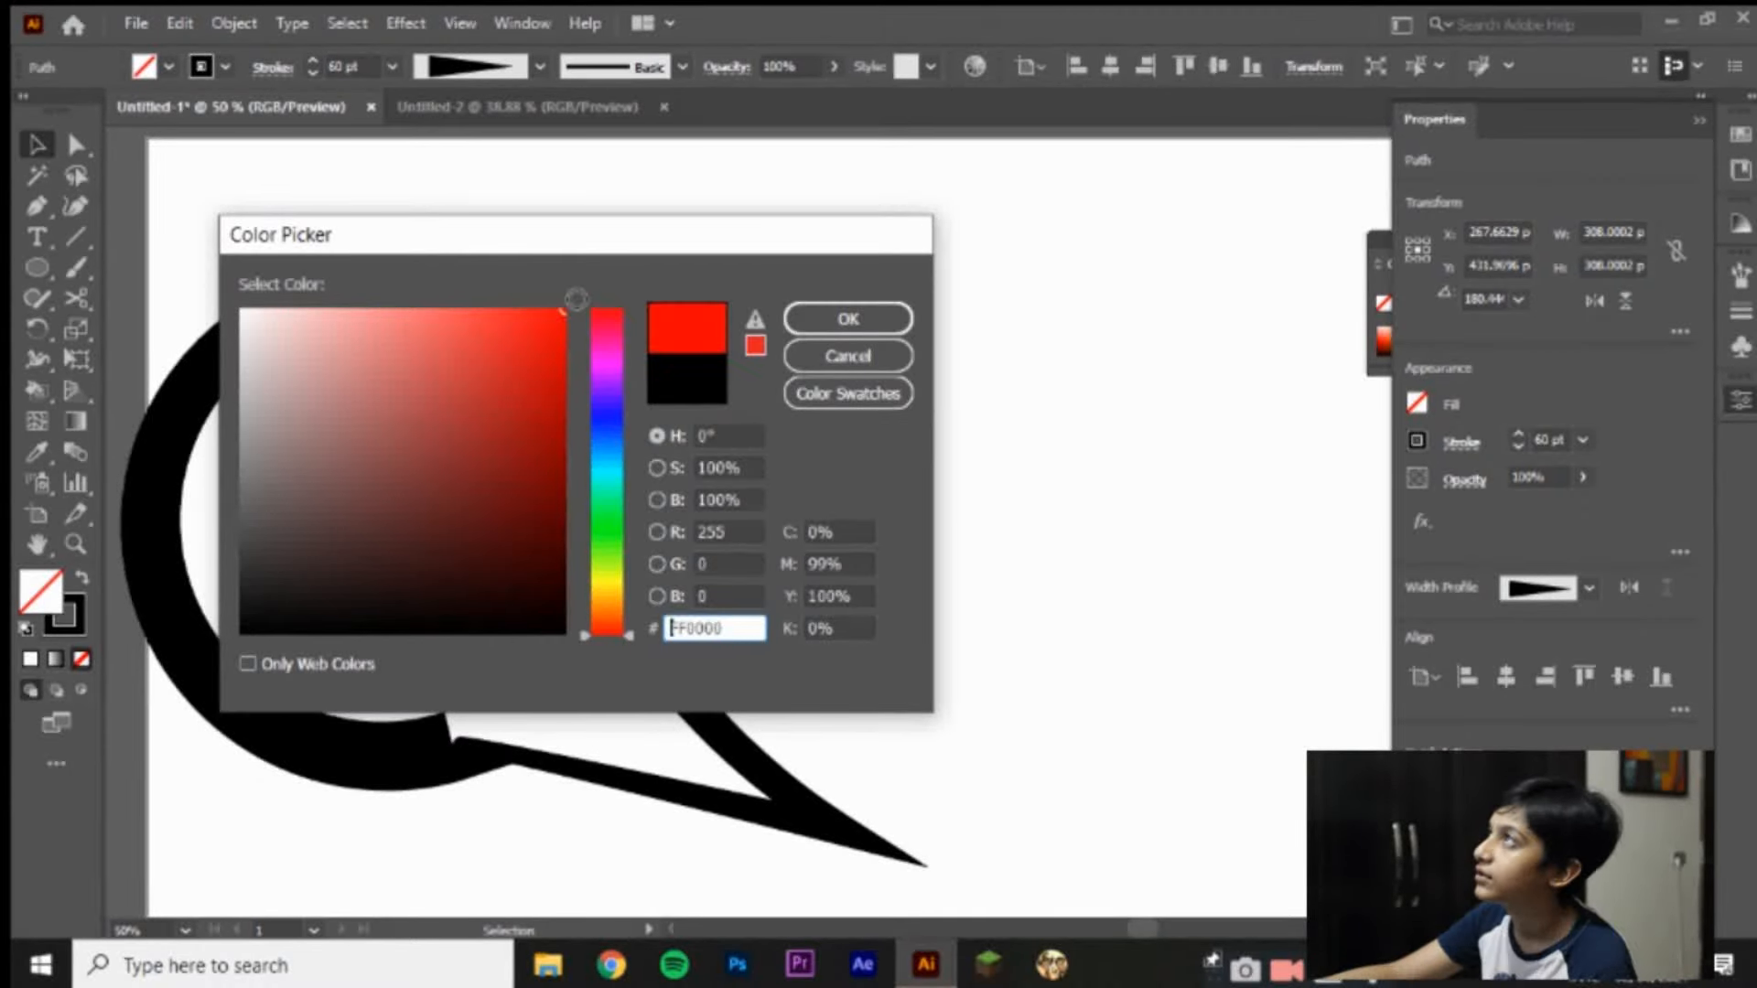
{"action": "left_click", "coordinate": [606, 472]}
{"action": "left_click_drag", "start_coordinate": [549, 388], "coordinate": [549, 309]}
{"action": "left_click", "coordinate": [828, 320]}
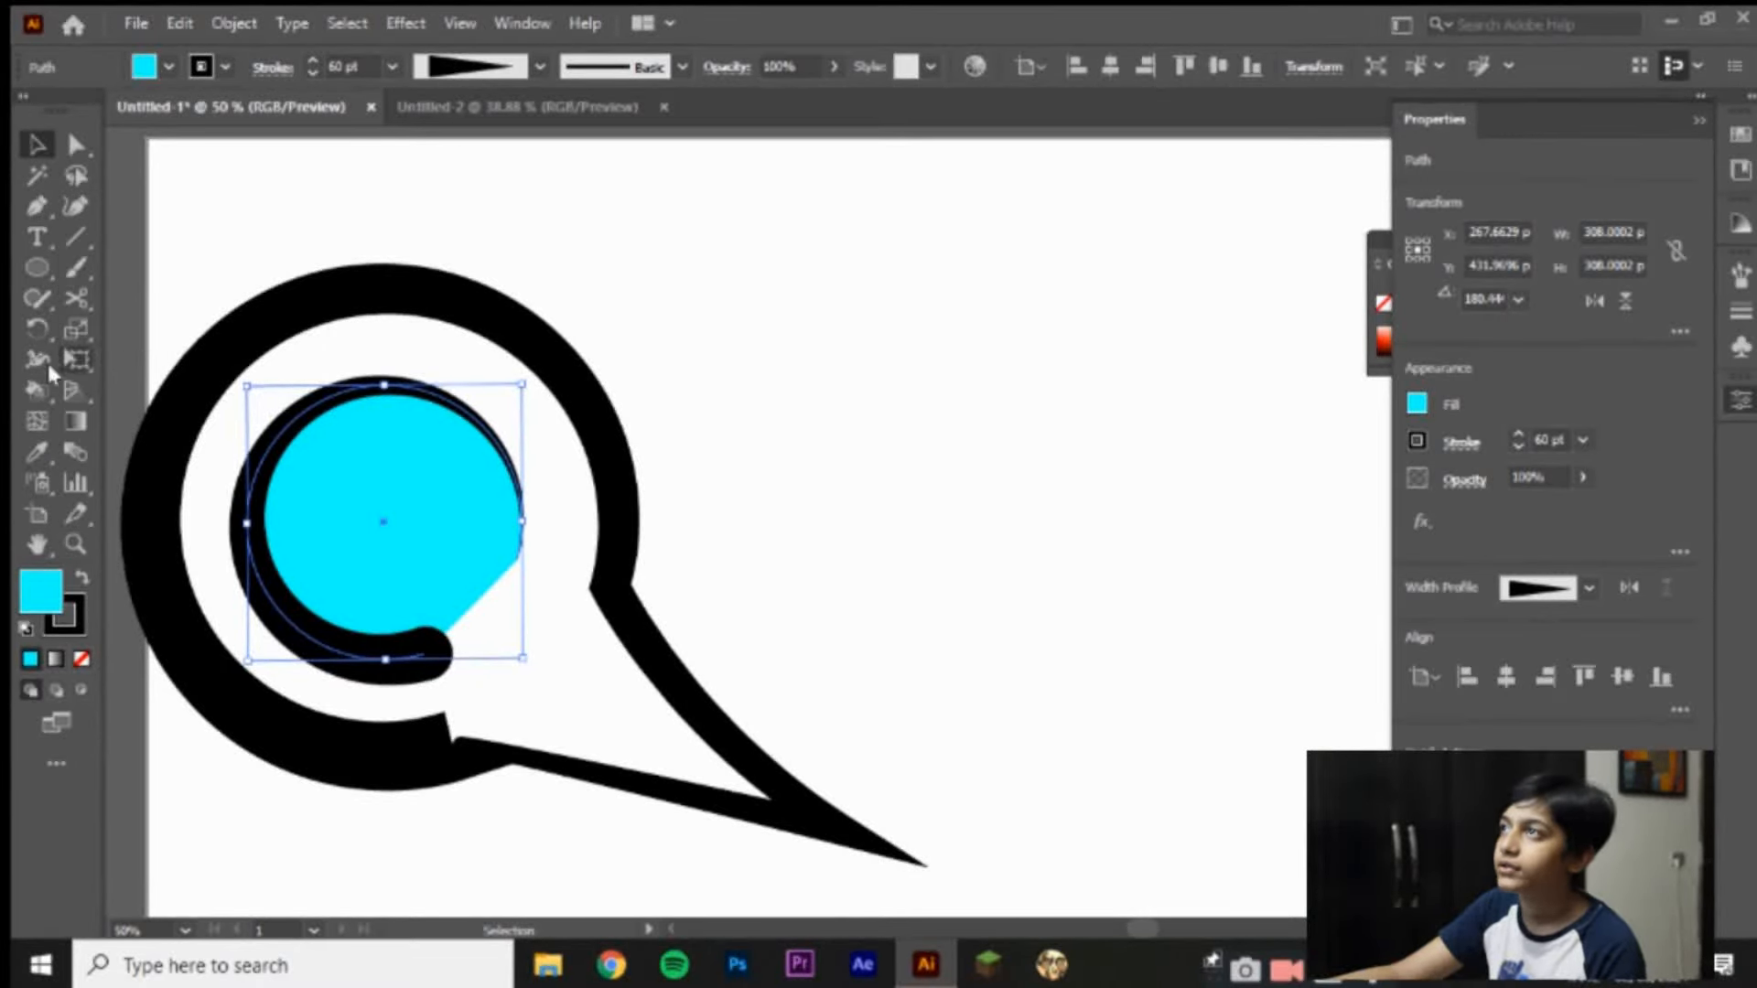
Step: Try to fill the inner arc's enclosed region with the Shape Builder tool, undo the result, and deselect the arc
{"action": "left_click_drag", "start_coordinate": [47, 387], "coordinate": [184, 392]}
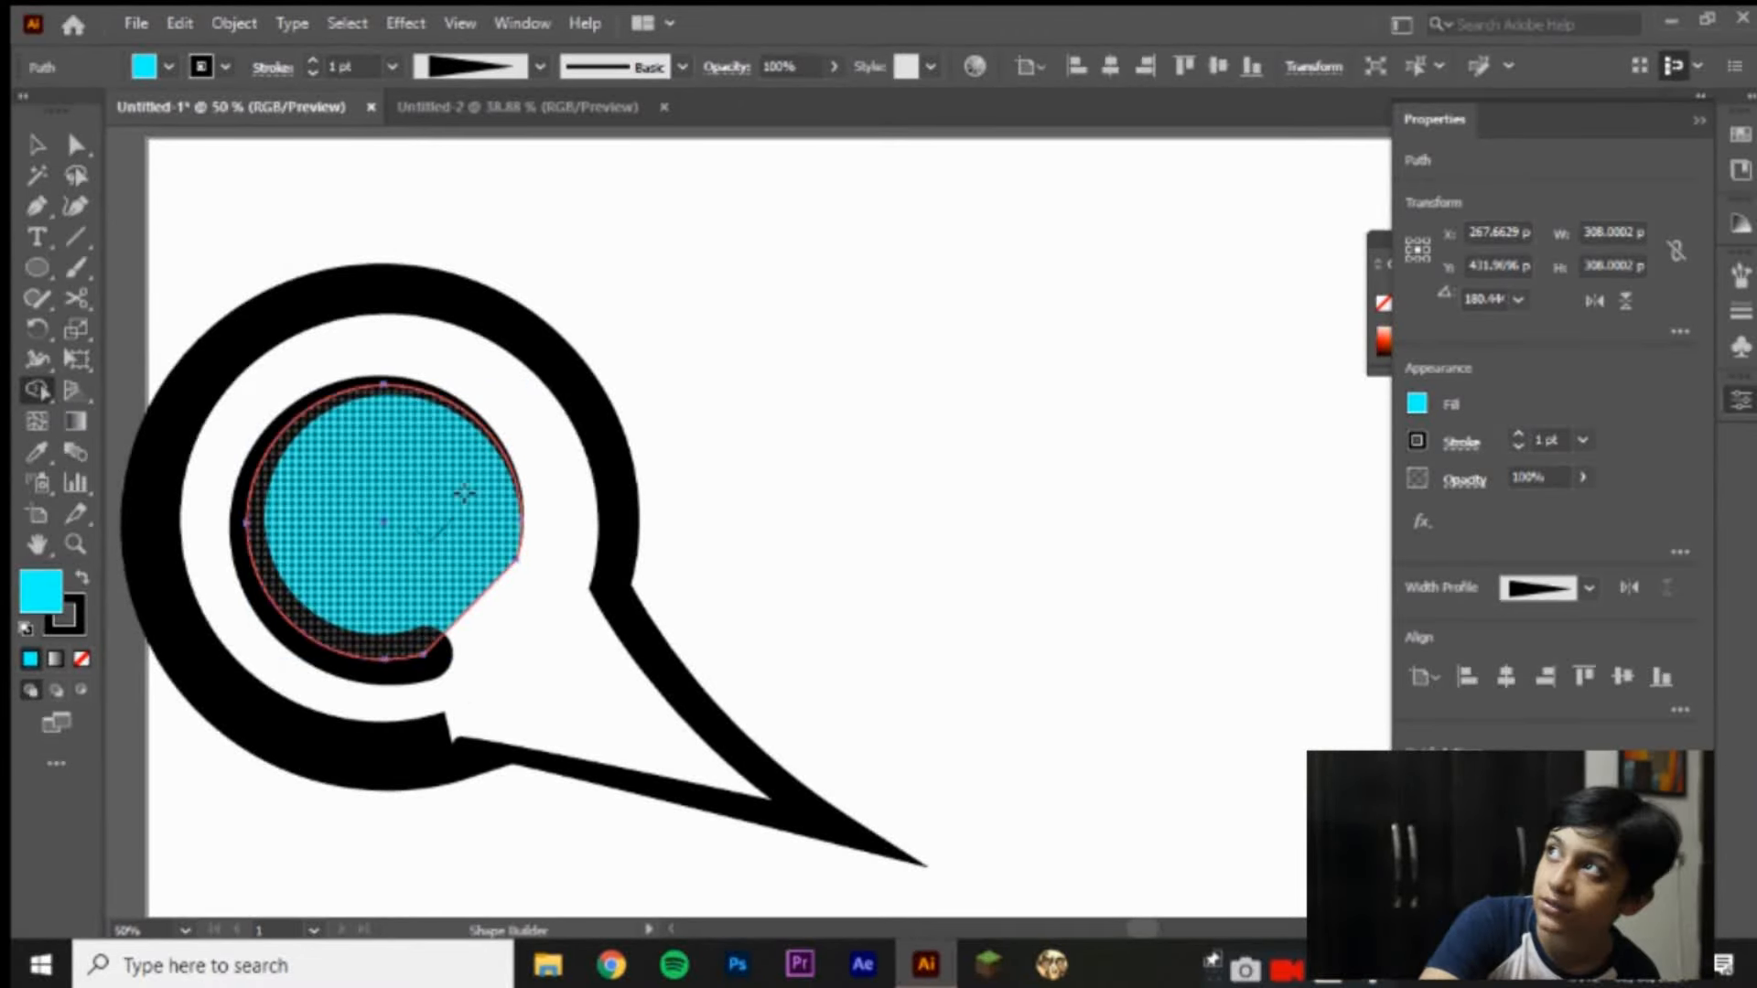
{"action": "left_click", "coordinate": [384, 566]}
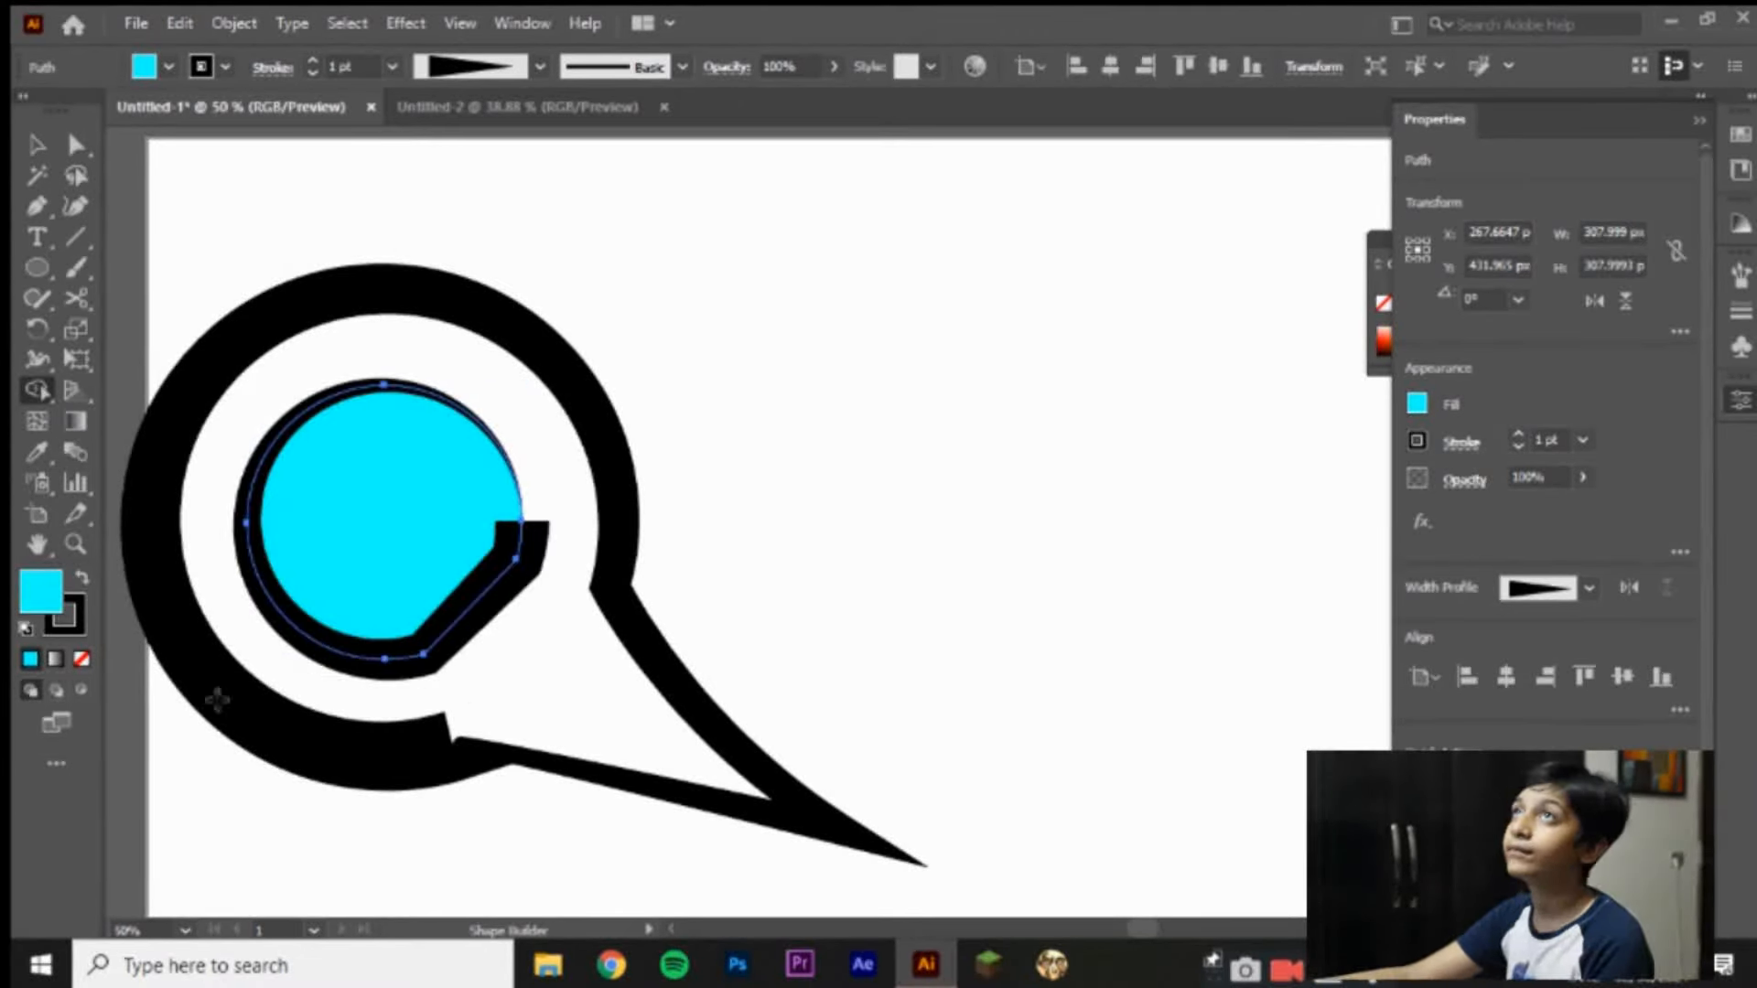
{"action": "key", "text": "ctrl+z"}
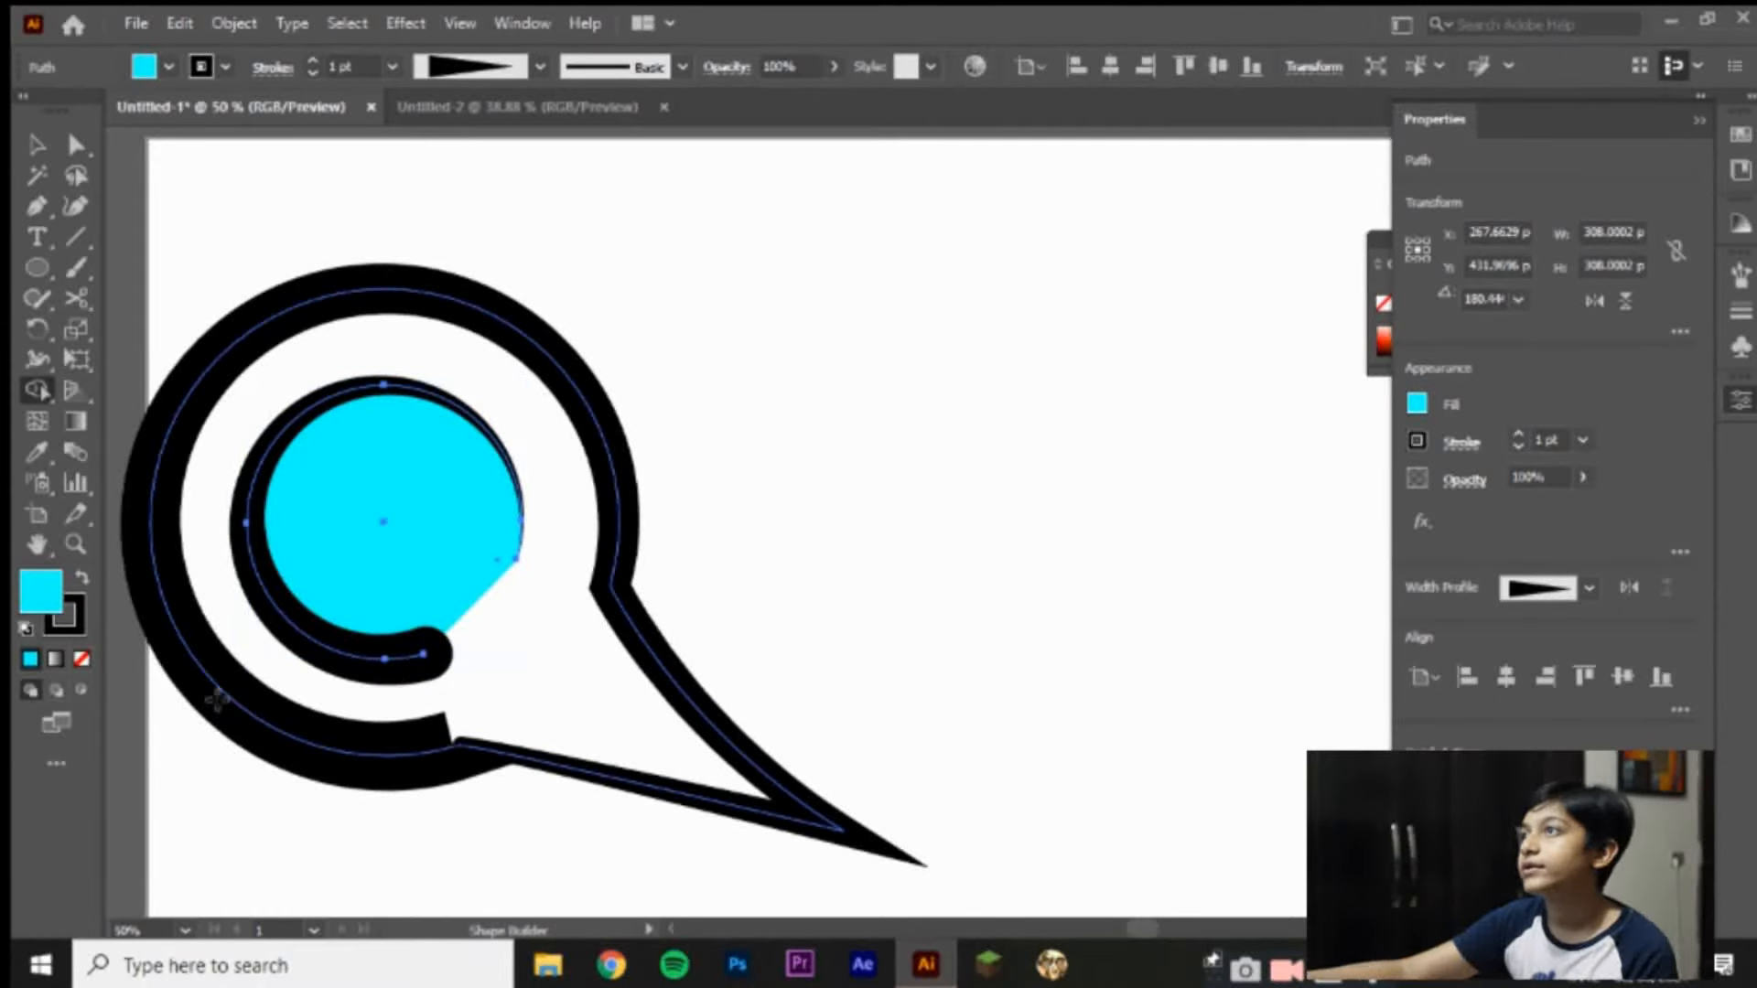
{"action": "left_click", "coordinate": [38, 145]}
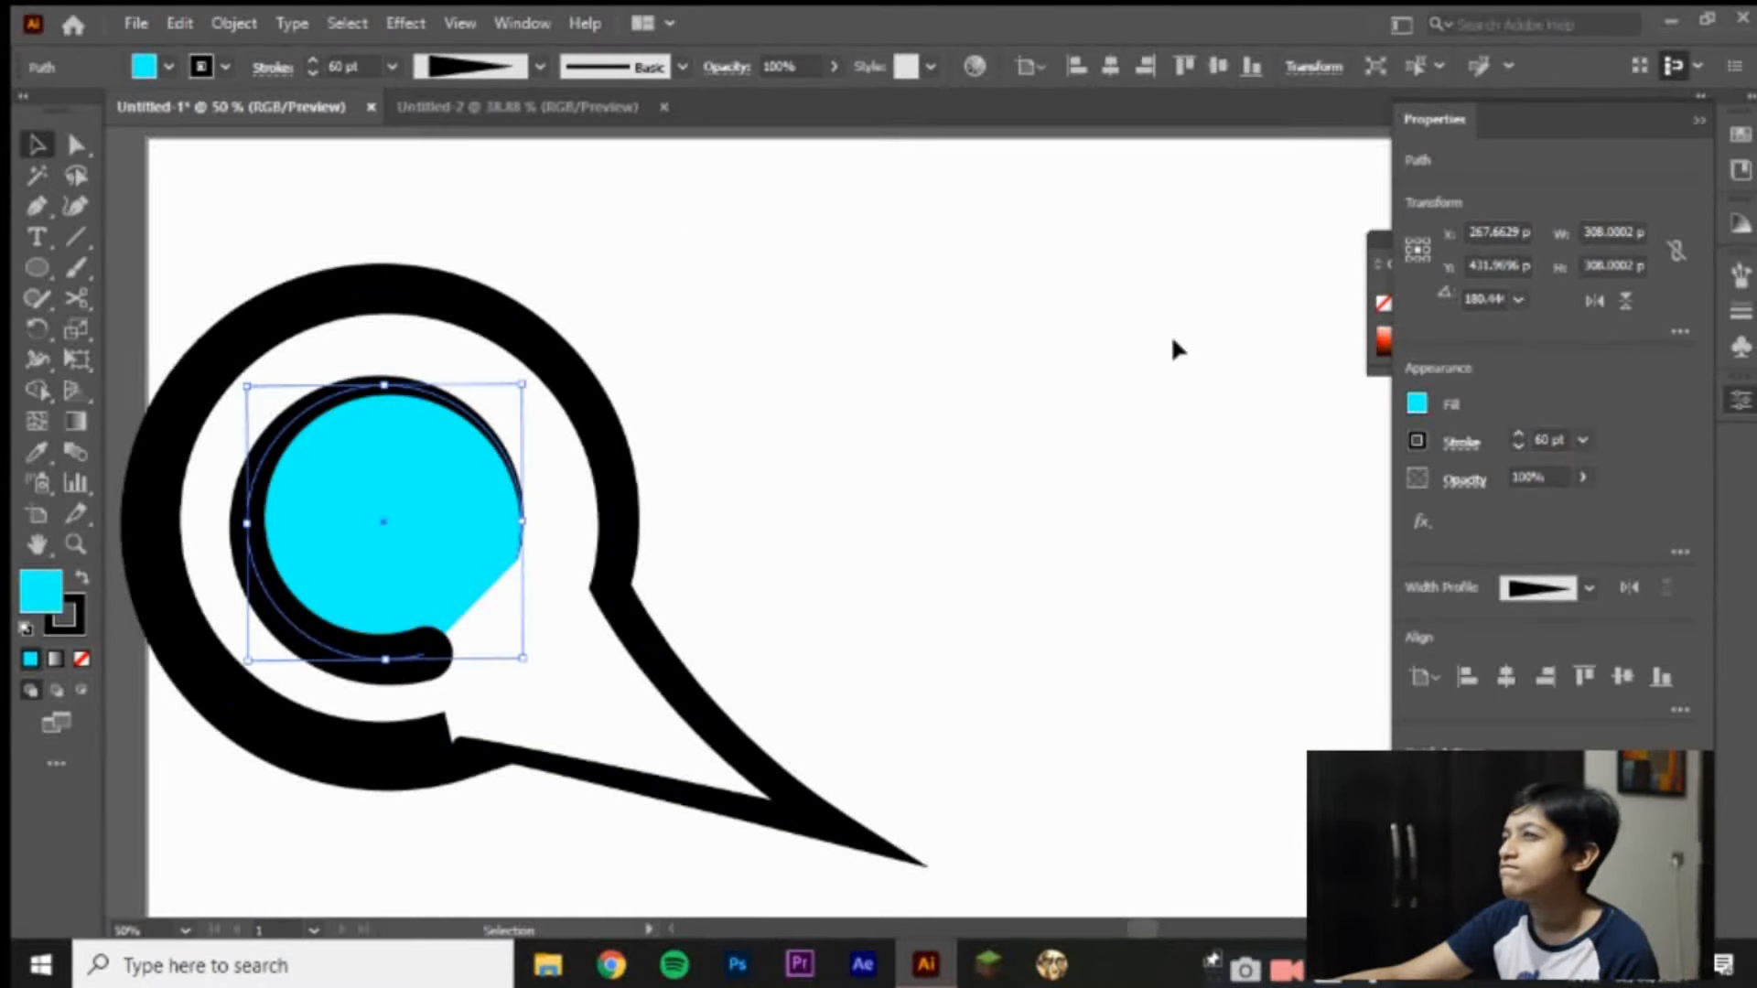
{"action": "left_click", "coordinate": [1001, 484]}
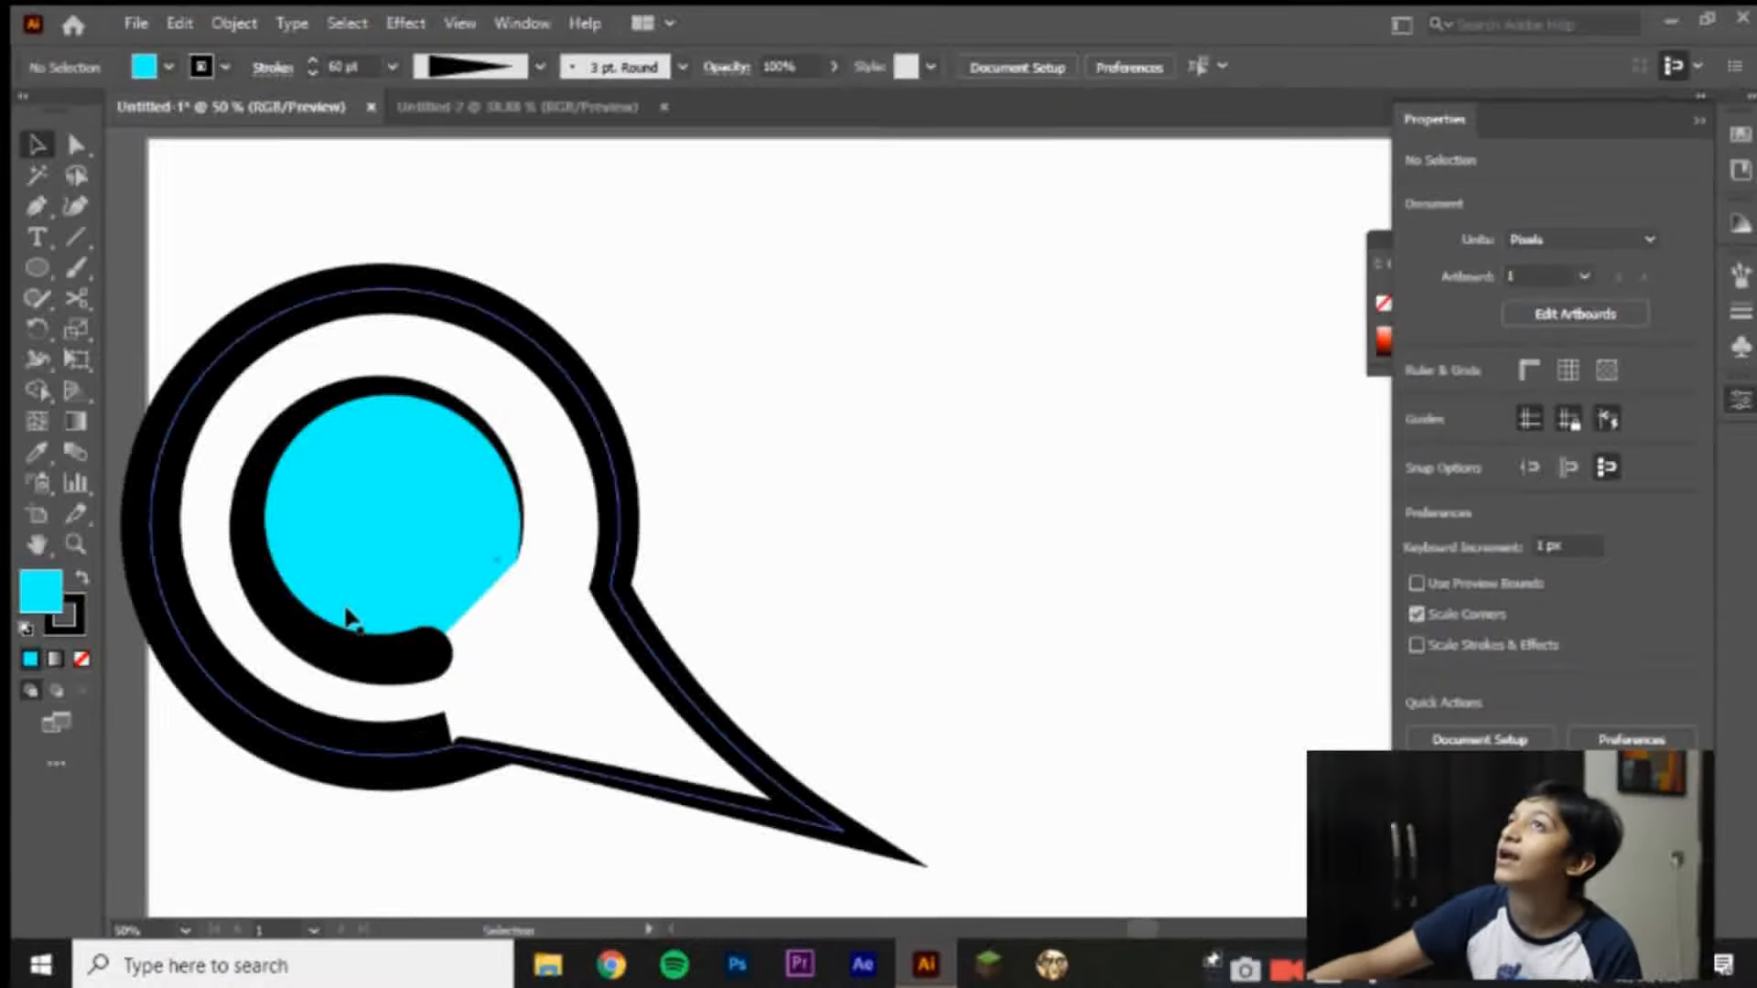
Step: Duplicate the cyan-filled inner arc into the empty artboard area to the right of the pointed shape
{"action": "left_click", "coordinate": [436, 657]}
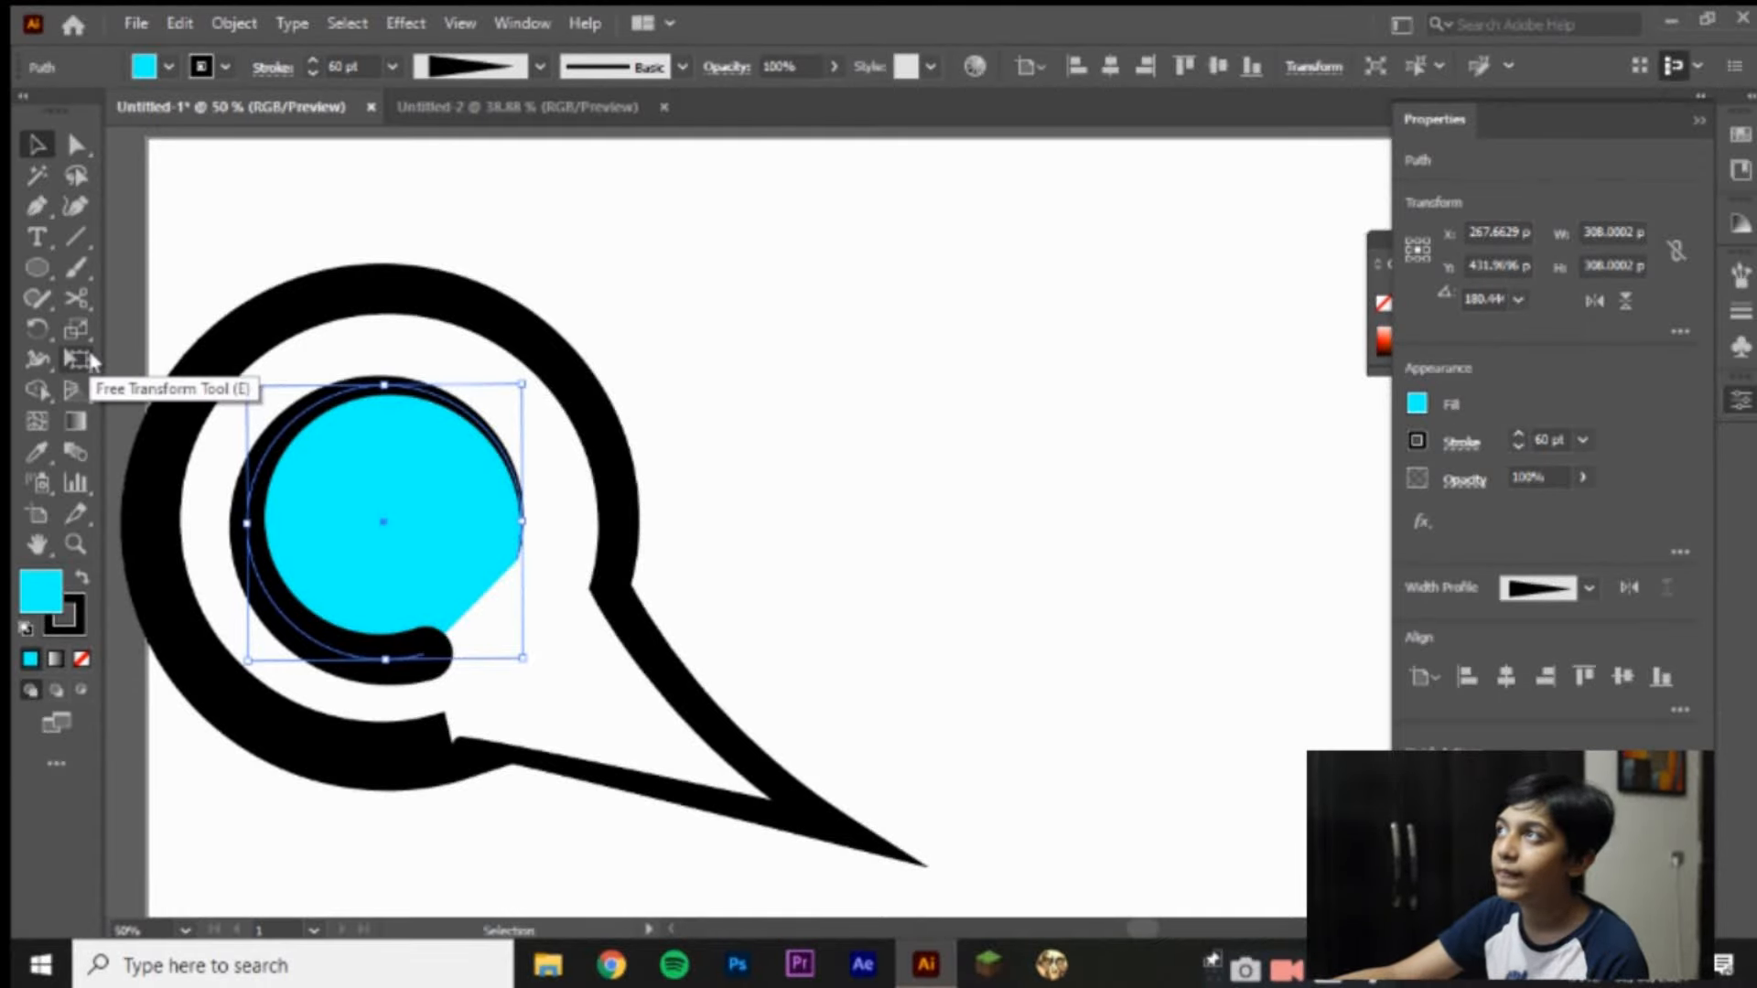
{"action": "left_click", "coordinate": [37, 267]}
{"action": "left_click", "coordinate": [37, 145]}
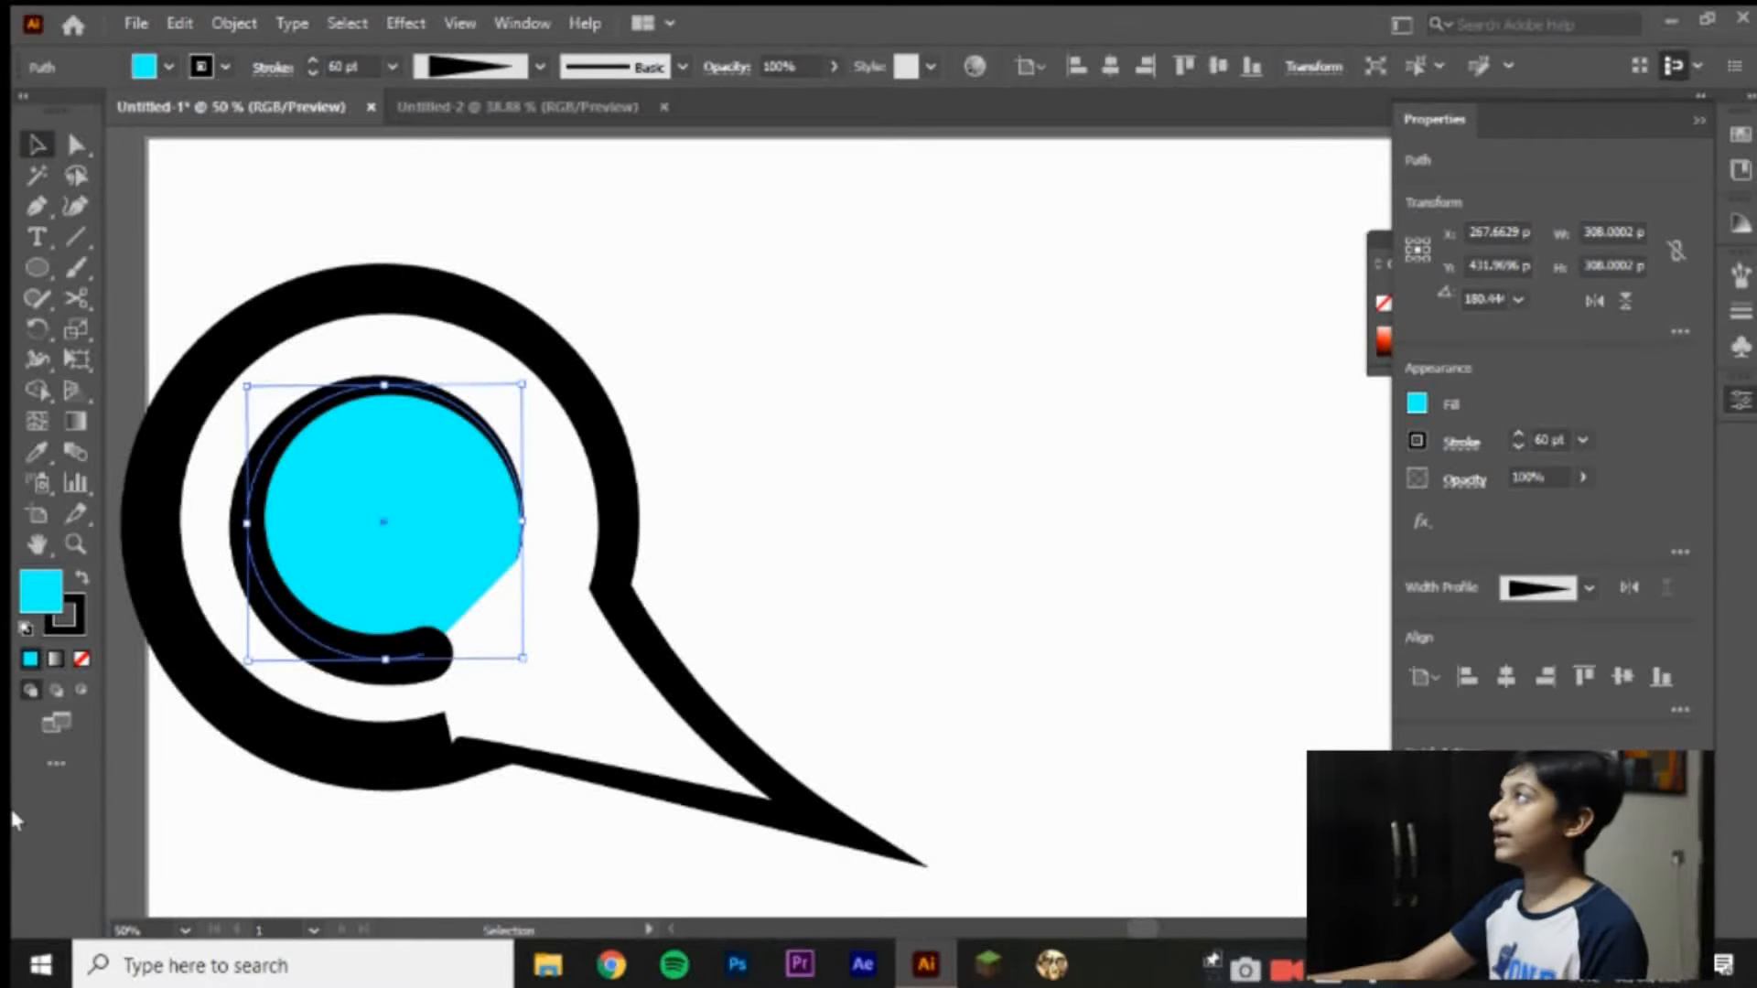
{"action": "left_click_drag", "start_coordinate": [443, 655], "coordinate": [983, 534]}
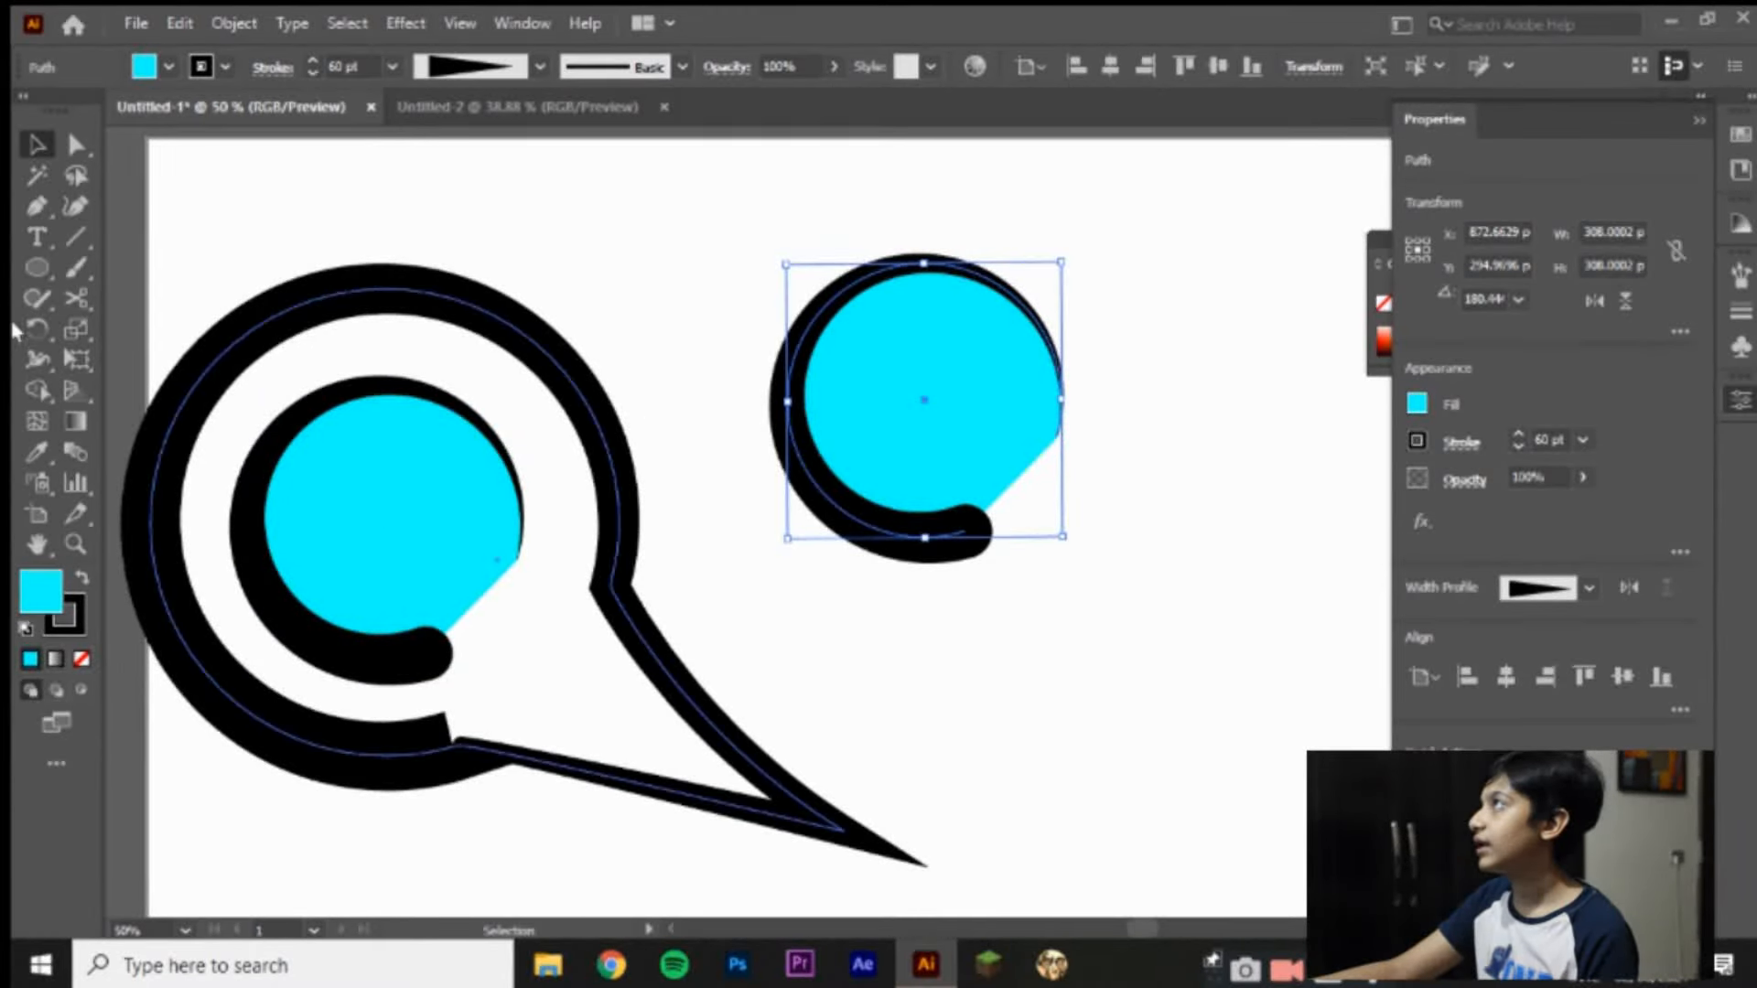
Step: Draw a cyan circle about 298 px in diameter over the duplicate's fill, and move it onto the original inner arc
{"action": "left_click", "coordinate": [46, 273]}
{"action": "left_click_drag", "start_coordinate": [792, 273], "coordinate": [1054, 545]}
{"action": "left_click", "coordinate": [37, 146]}
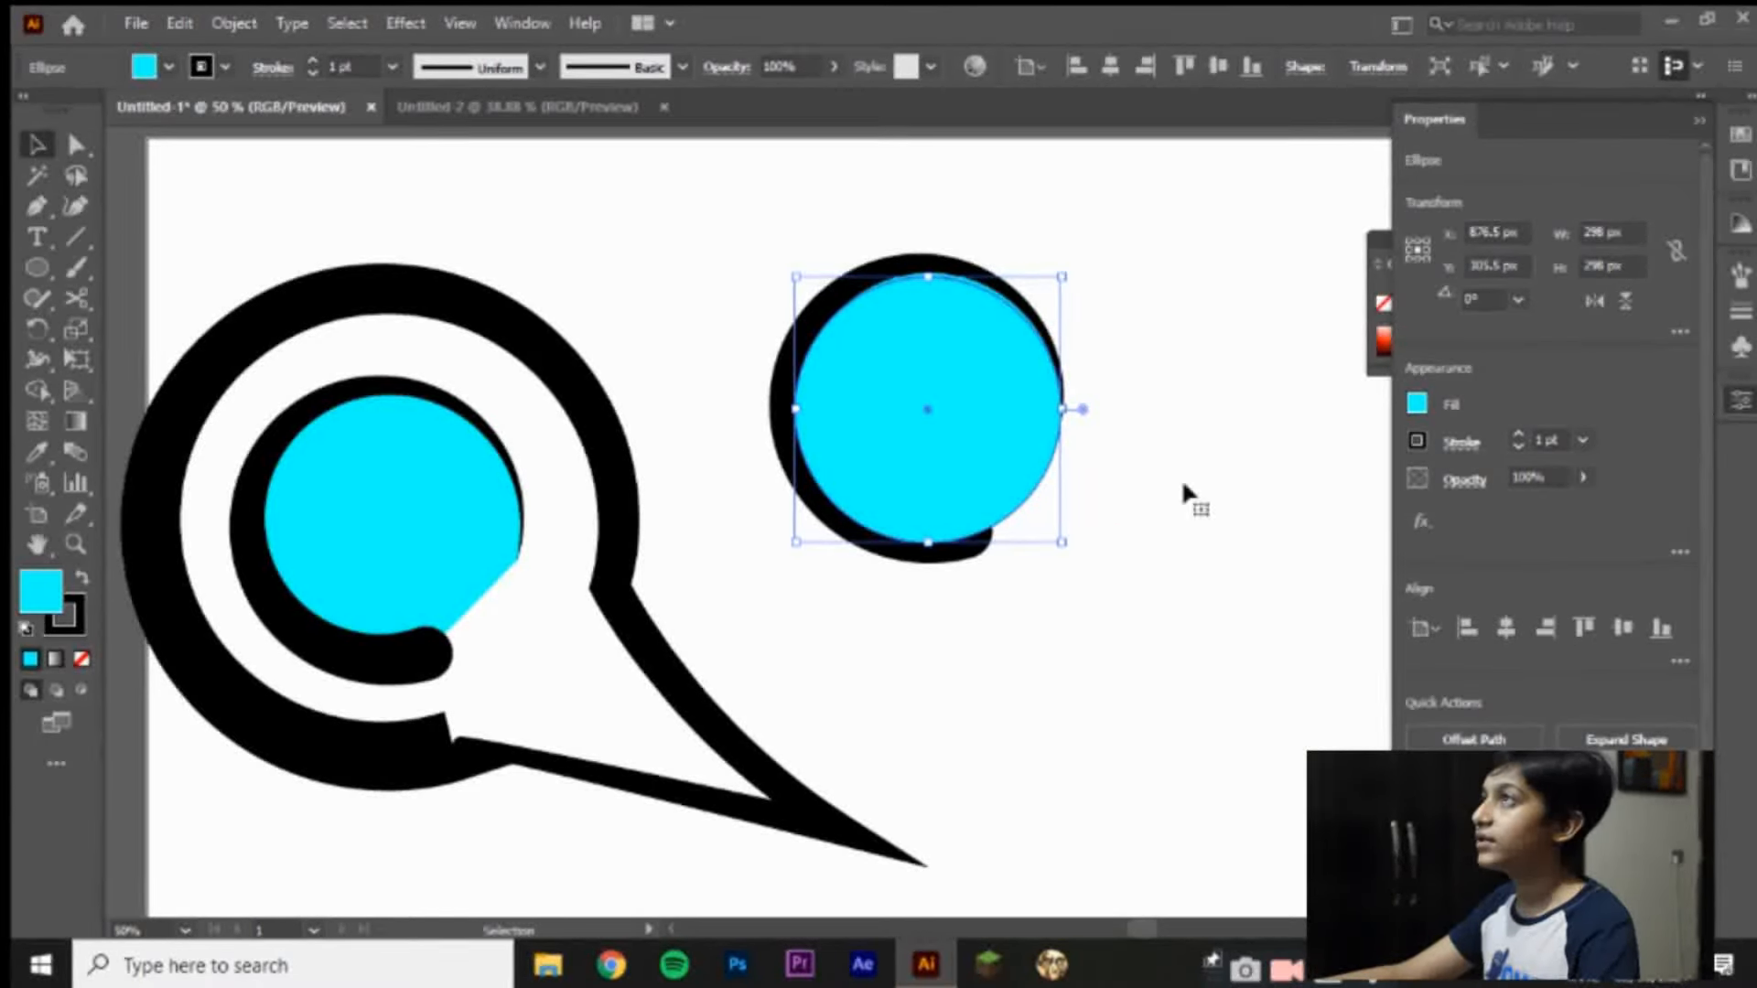
{"action": "left_click_drag", "start_coordinate": [1006, 432], "coordinate": [443, 548]}
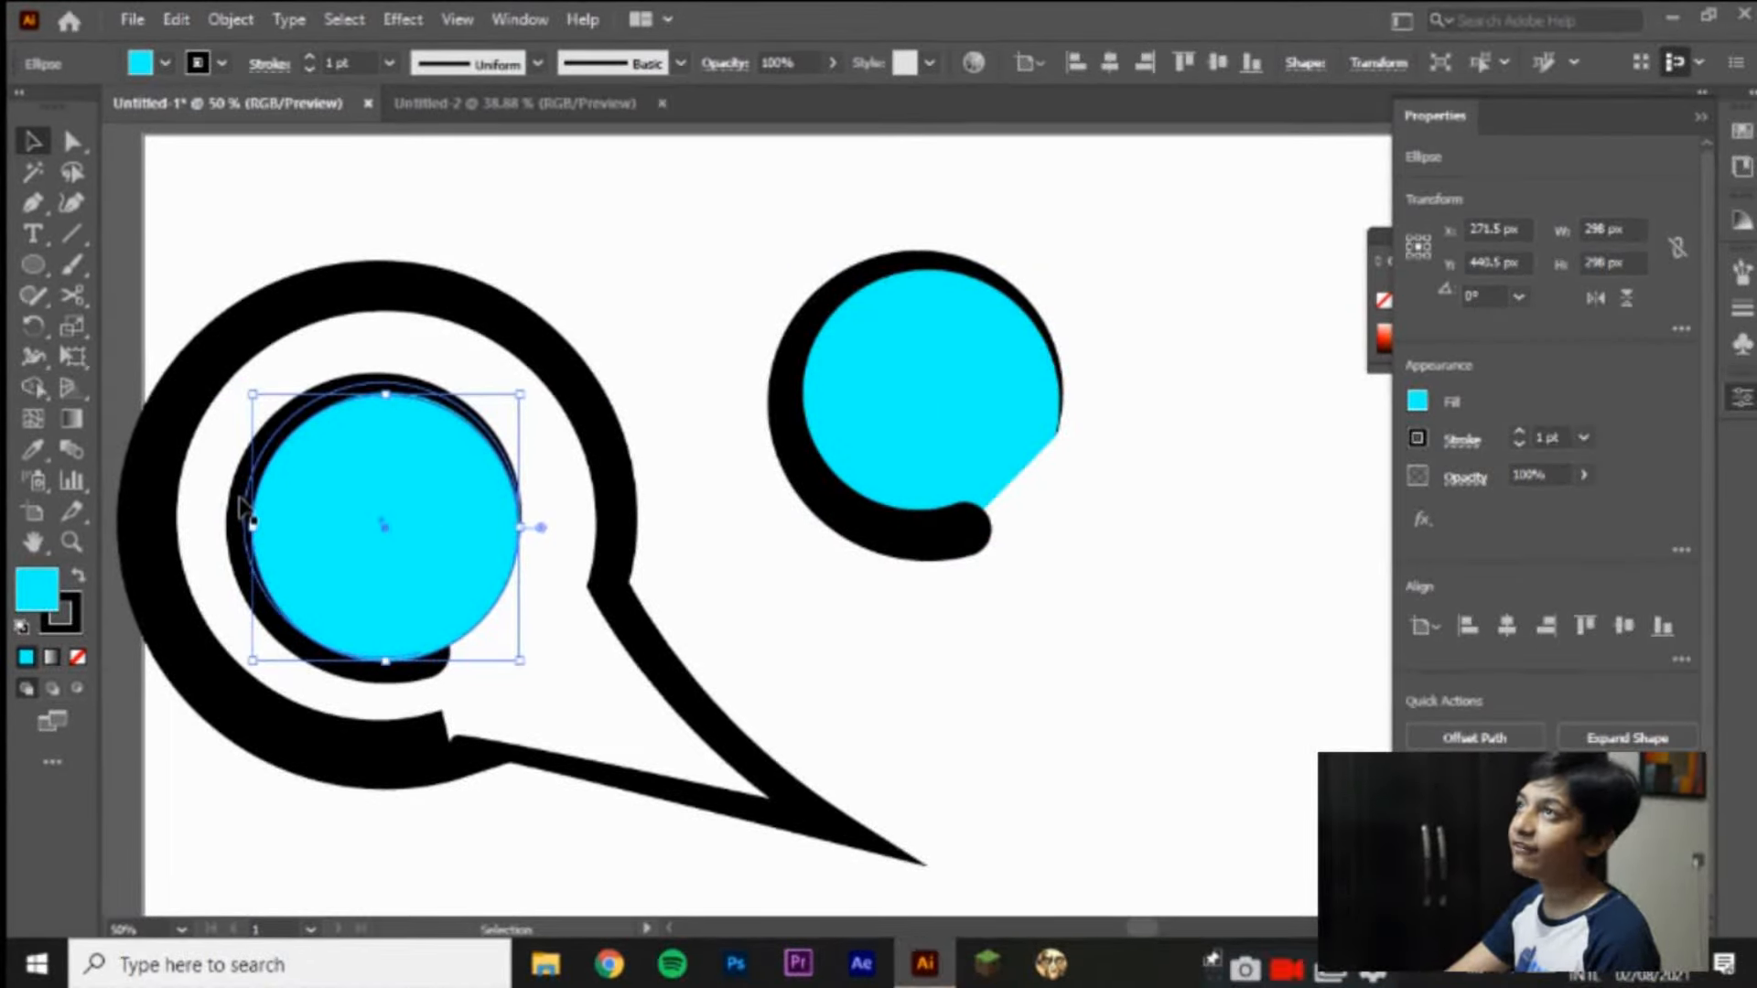
{"action": "key", "text": "ctrl"}
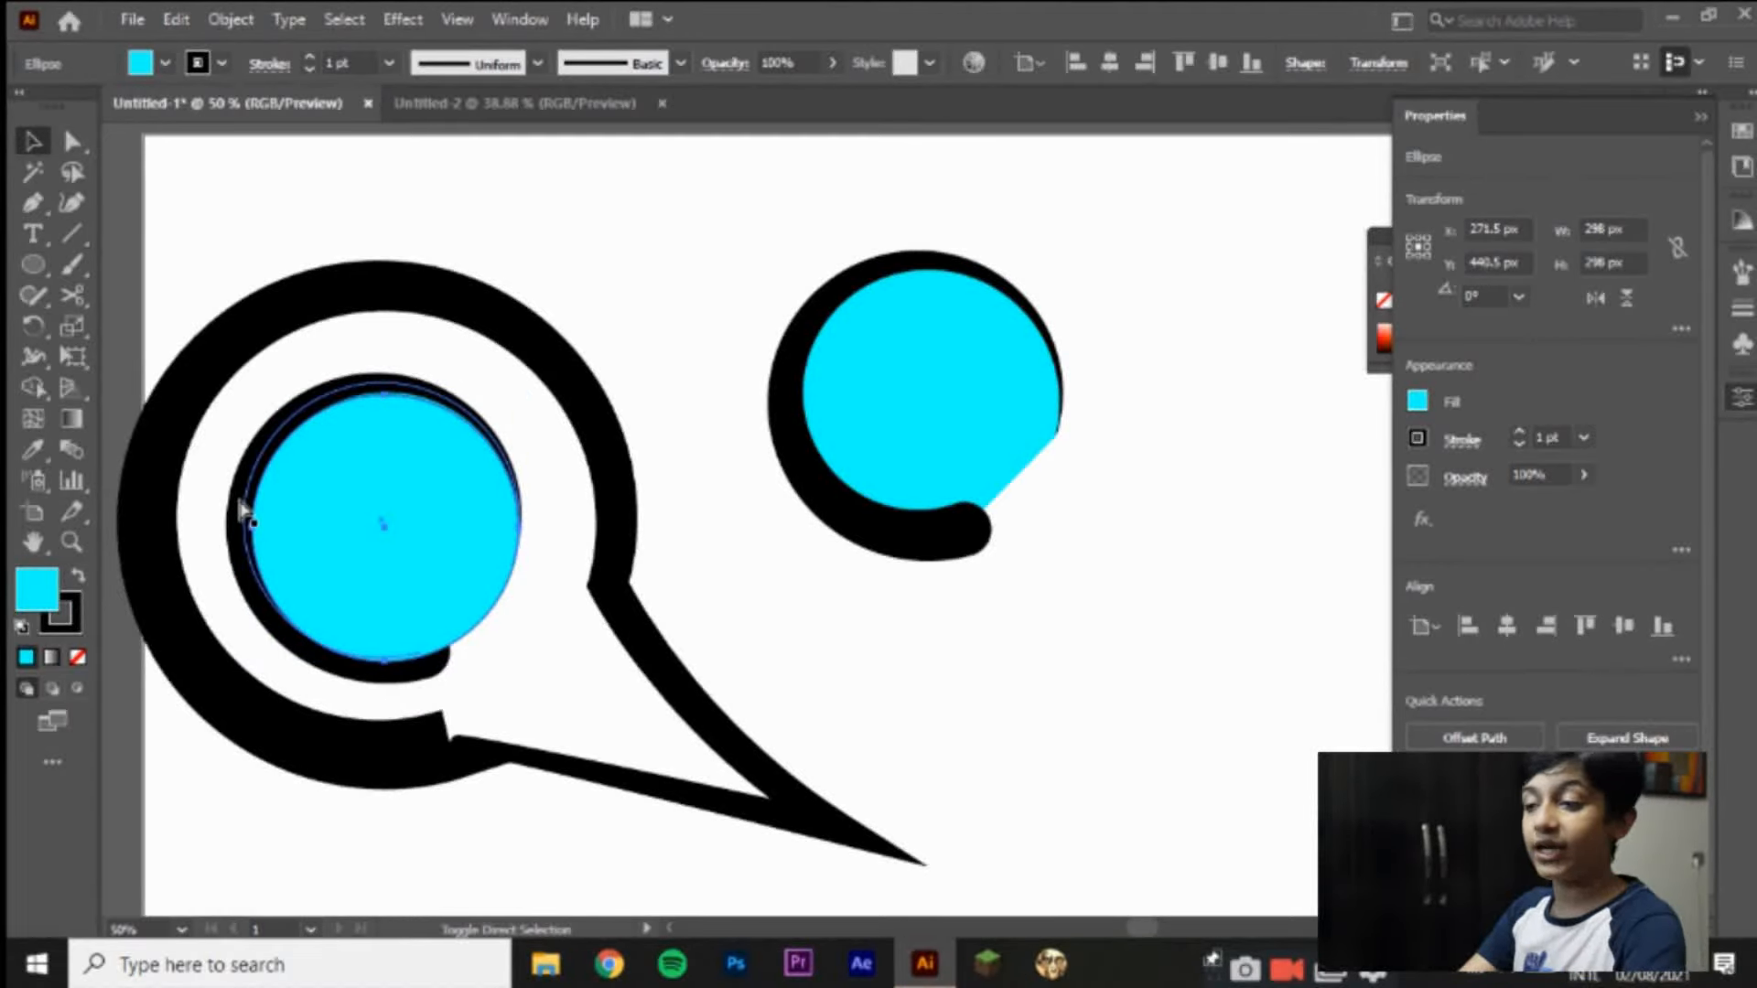
{"action": "left_click", "coordinate": [738, 289]}
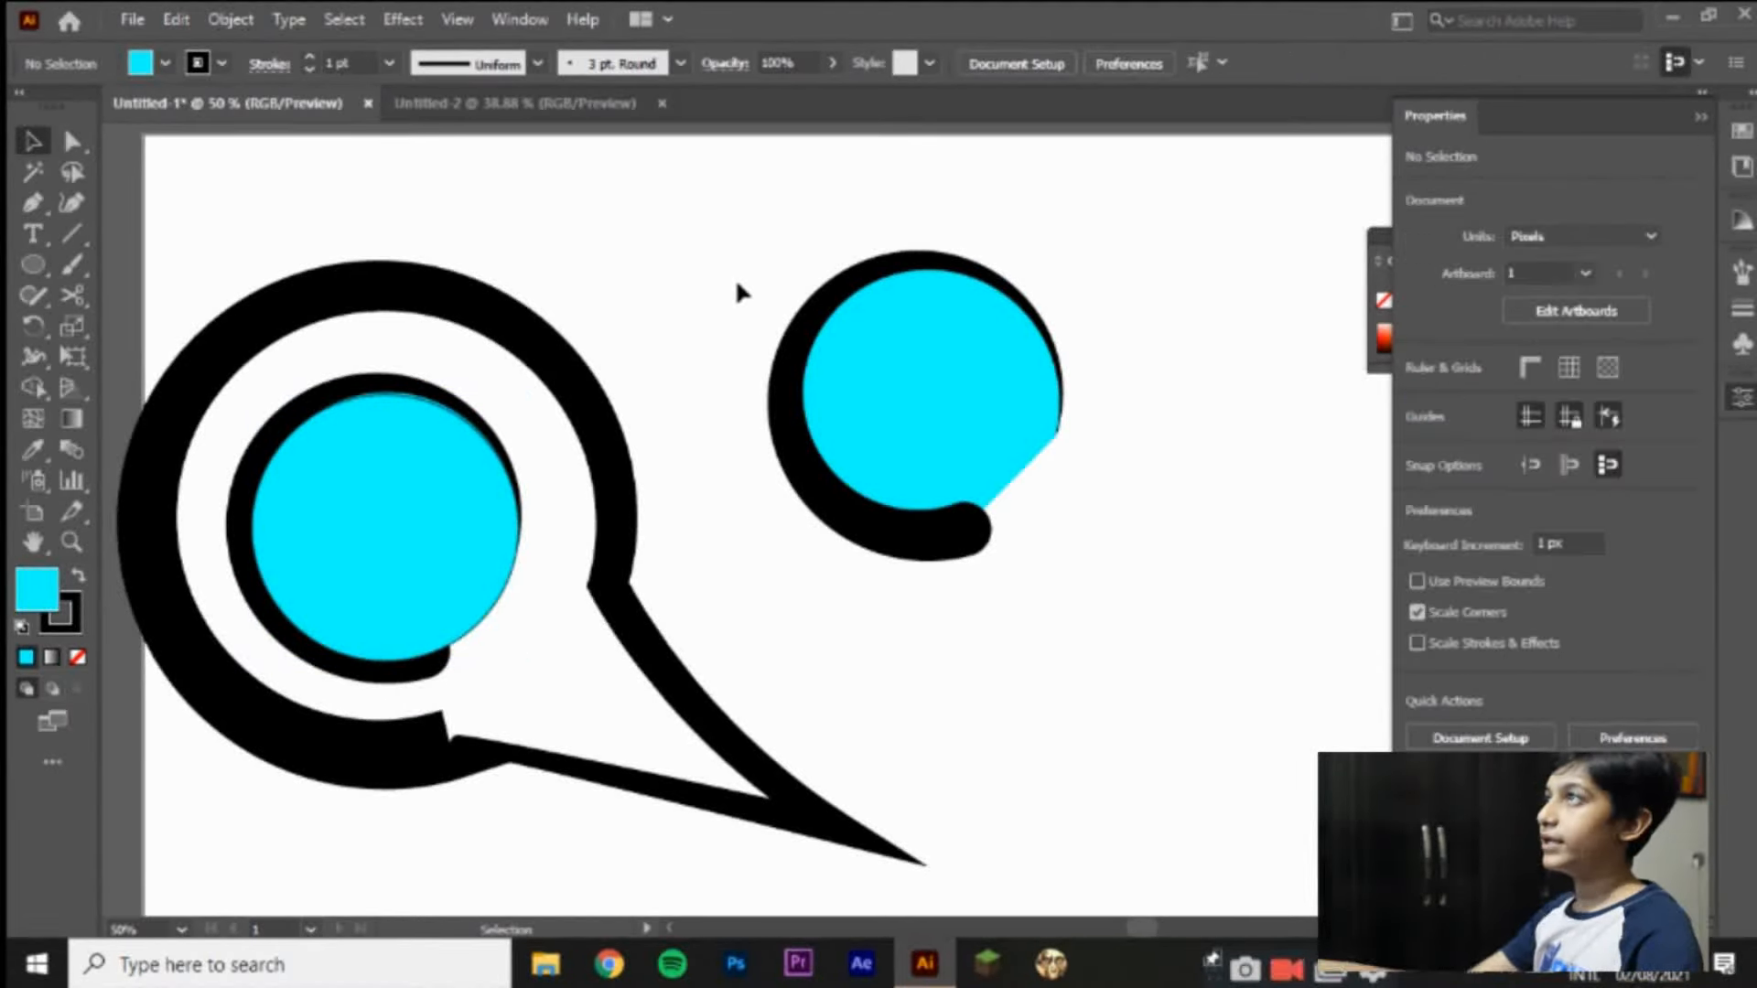
Step: Remove the cyan circle's stroke, bring the original inner arc in front of the circle, and deselect it
{"action": "left_click", "coordinate": [407, 562]}
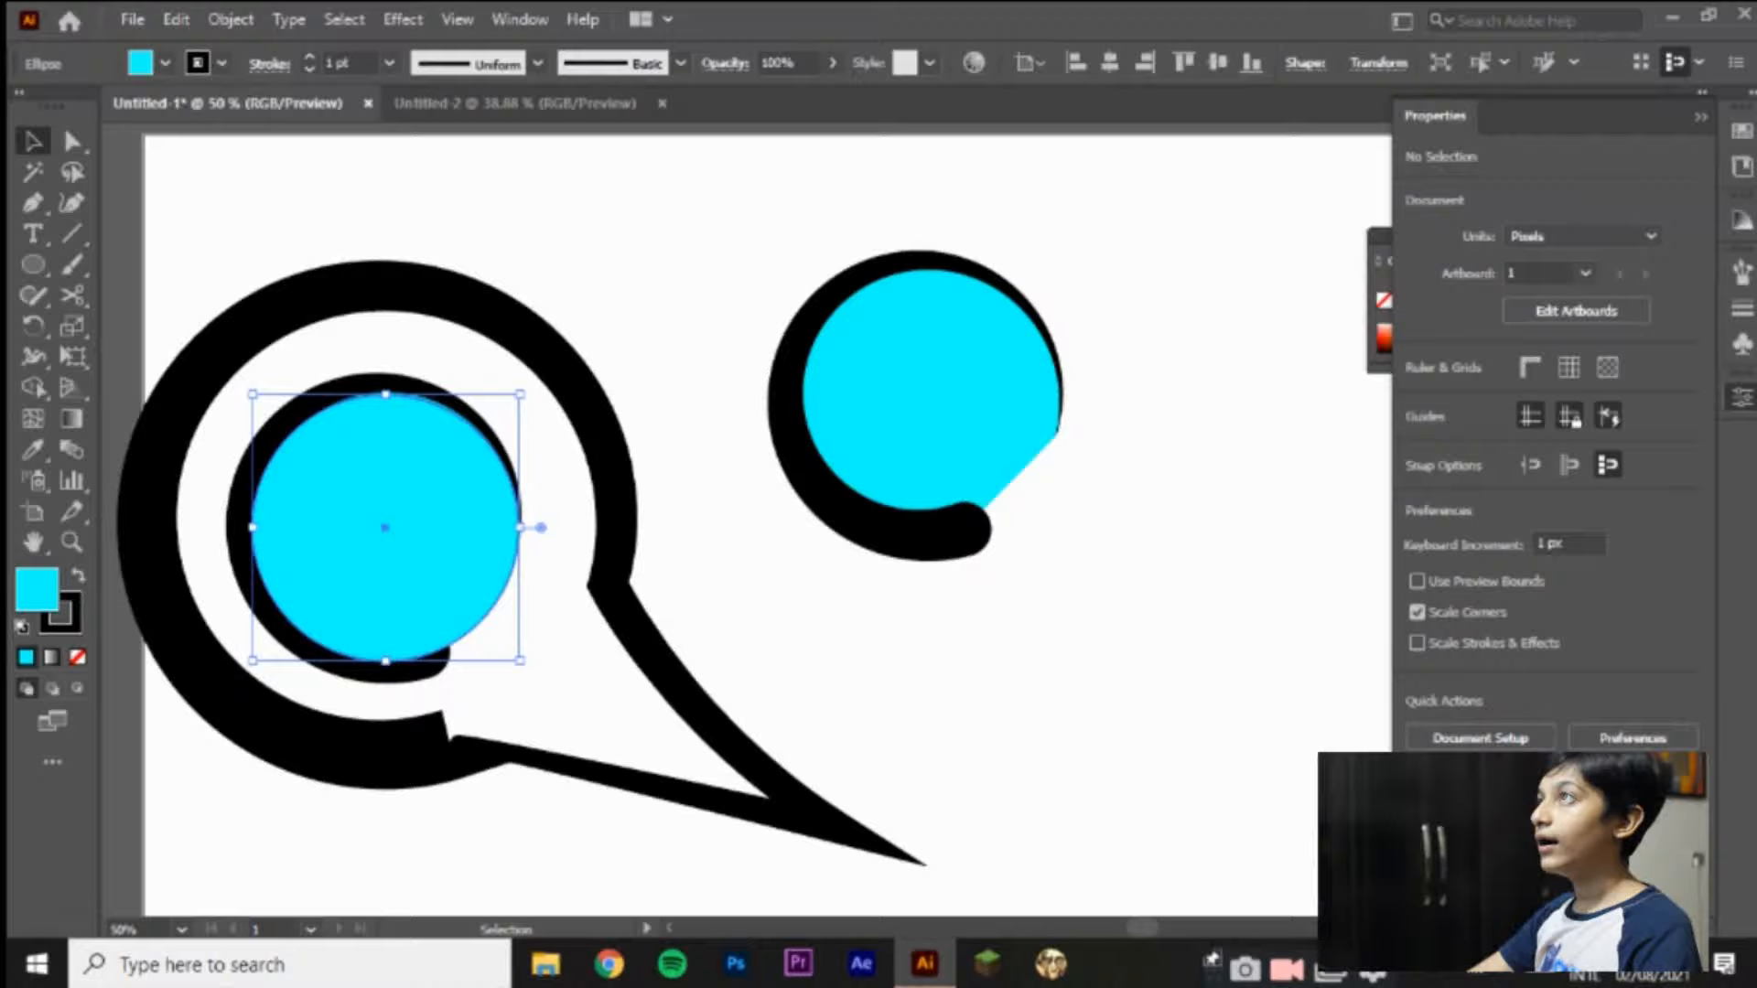
{"action": "left_click", "coordinate": [64, 632]}
{"action": "left_click", "coordinate": [78, 657]}
{"action": "left_click", "coordinate": [590, 304]}
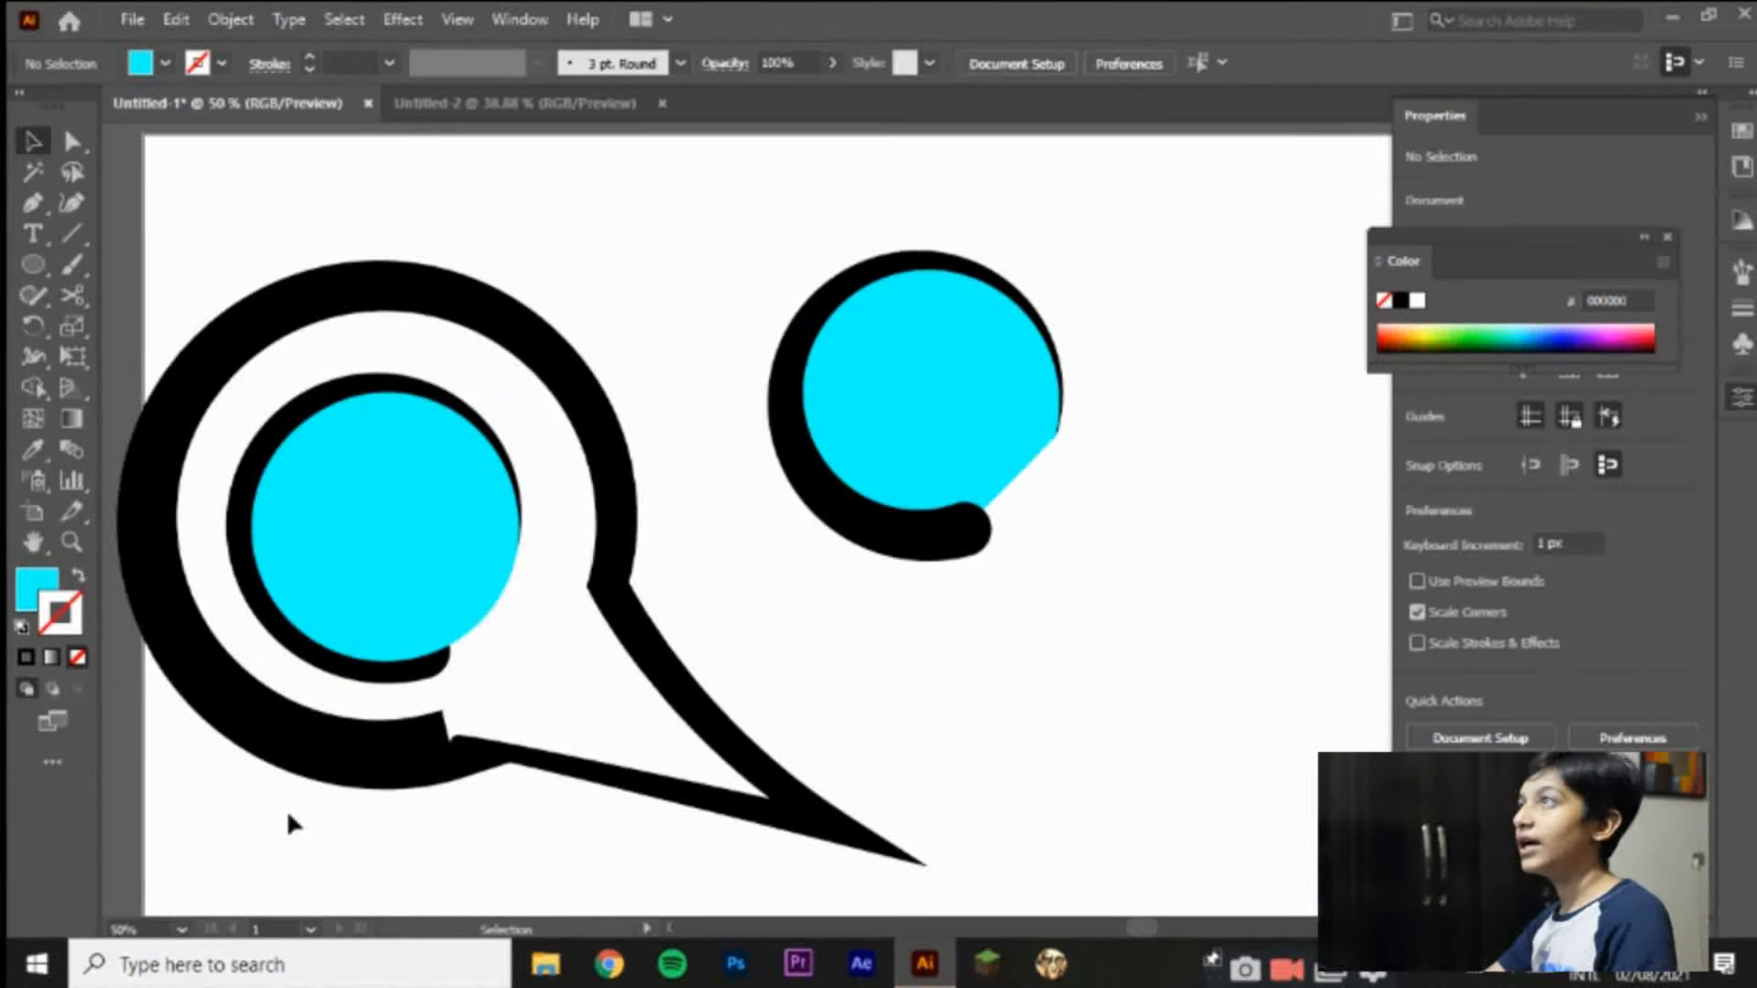
{"action": "left_click", "coordinate": [387, 677]}
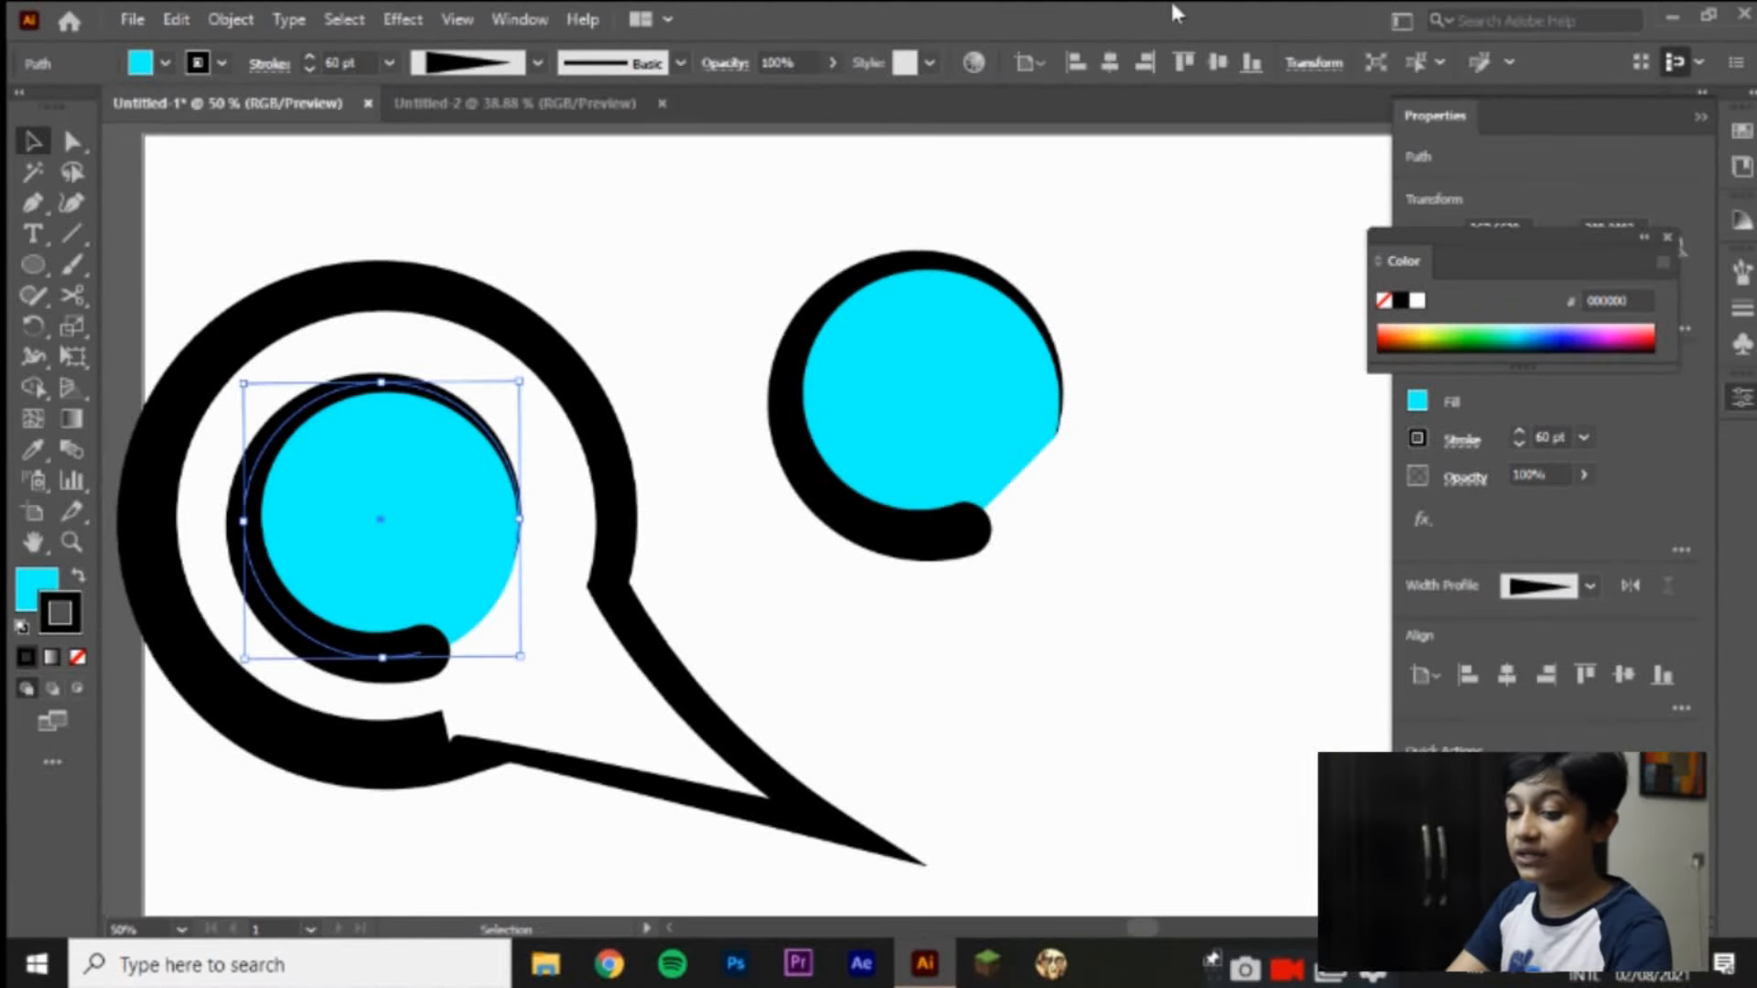
{"action": "left_click", "coordinate": [619, 234]}
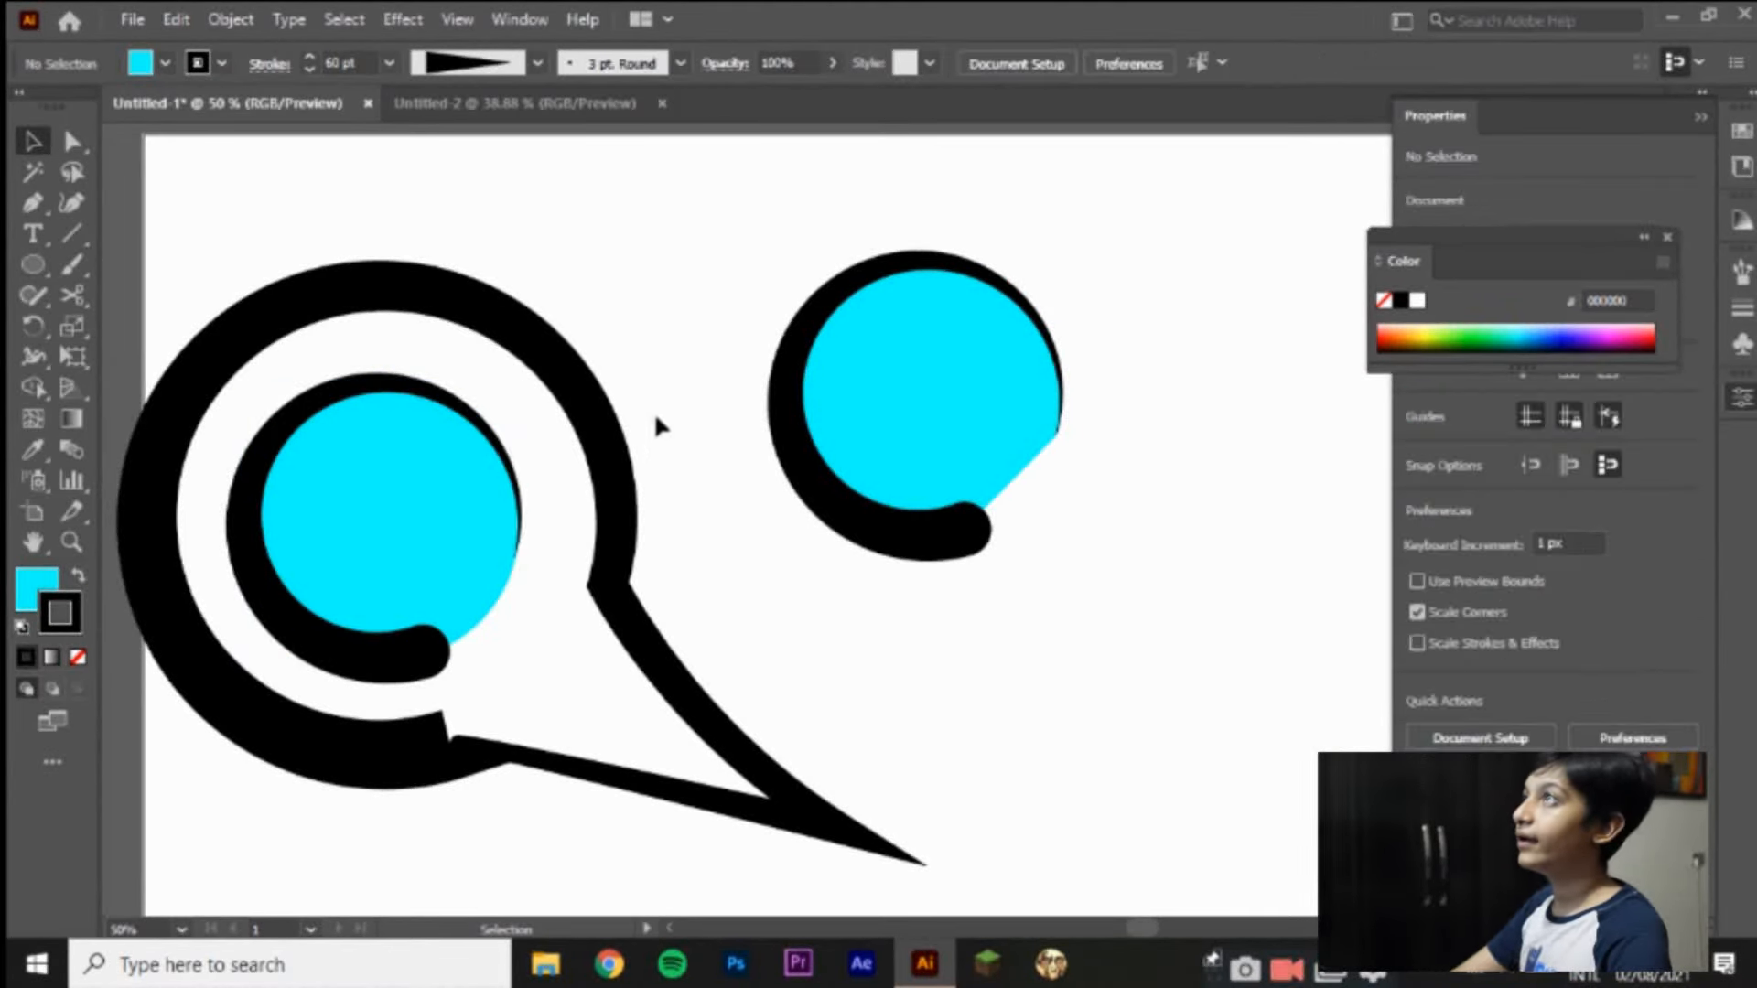
Step: Nudge the inner arc slightly to the right over the cyan circle
{"action": "left_click", "coordinate": [474, 590]}
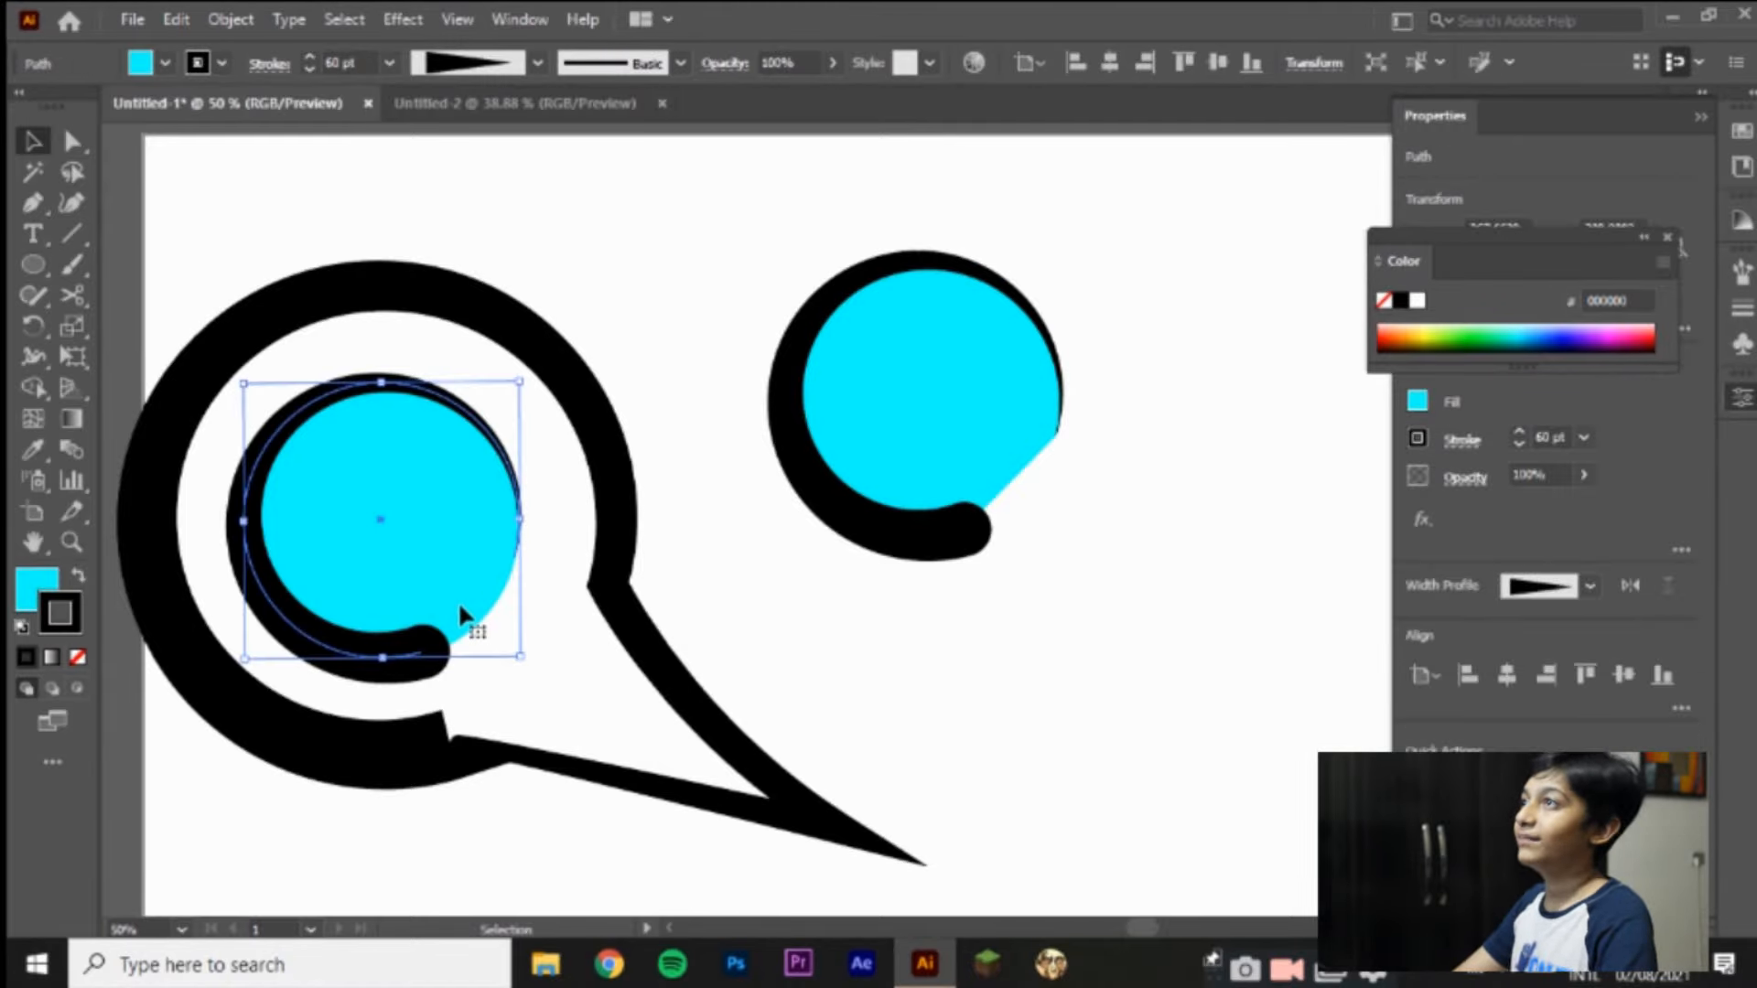
{"action": "key", "text": "Right"}
{"action": "key", "text": "Right"}
{"action": "key", "text": "Right"}
{"action": "key", "text": "Right"}
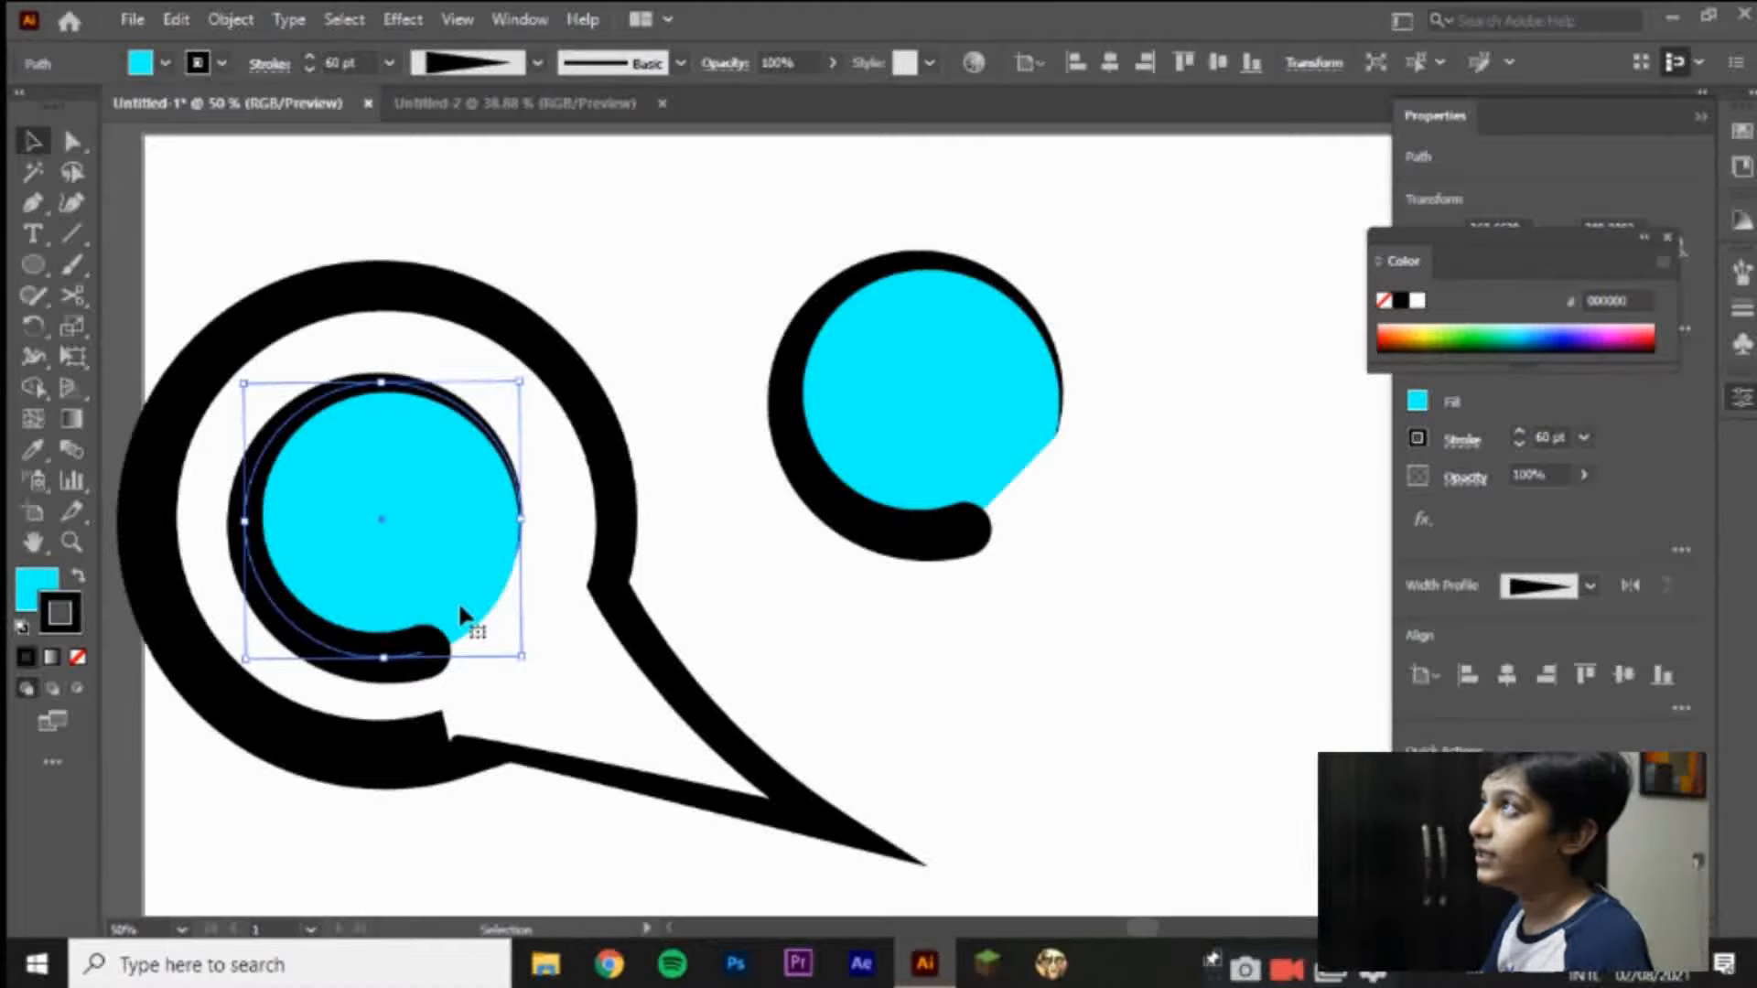
Step: Try removing the inner arc's fill, restore the cyan fill, and deselect the arc
{"action": "left_click", "coordinate": [24, 600]}
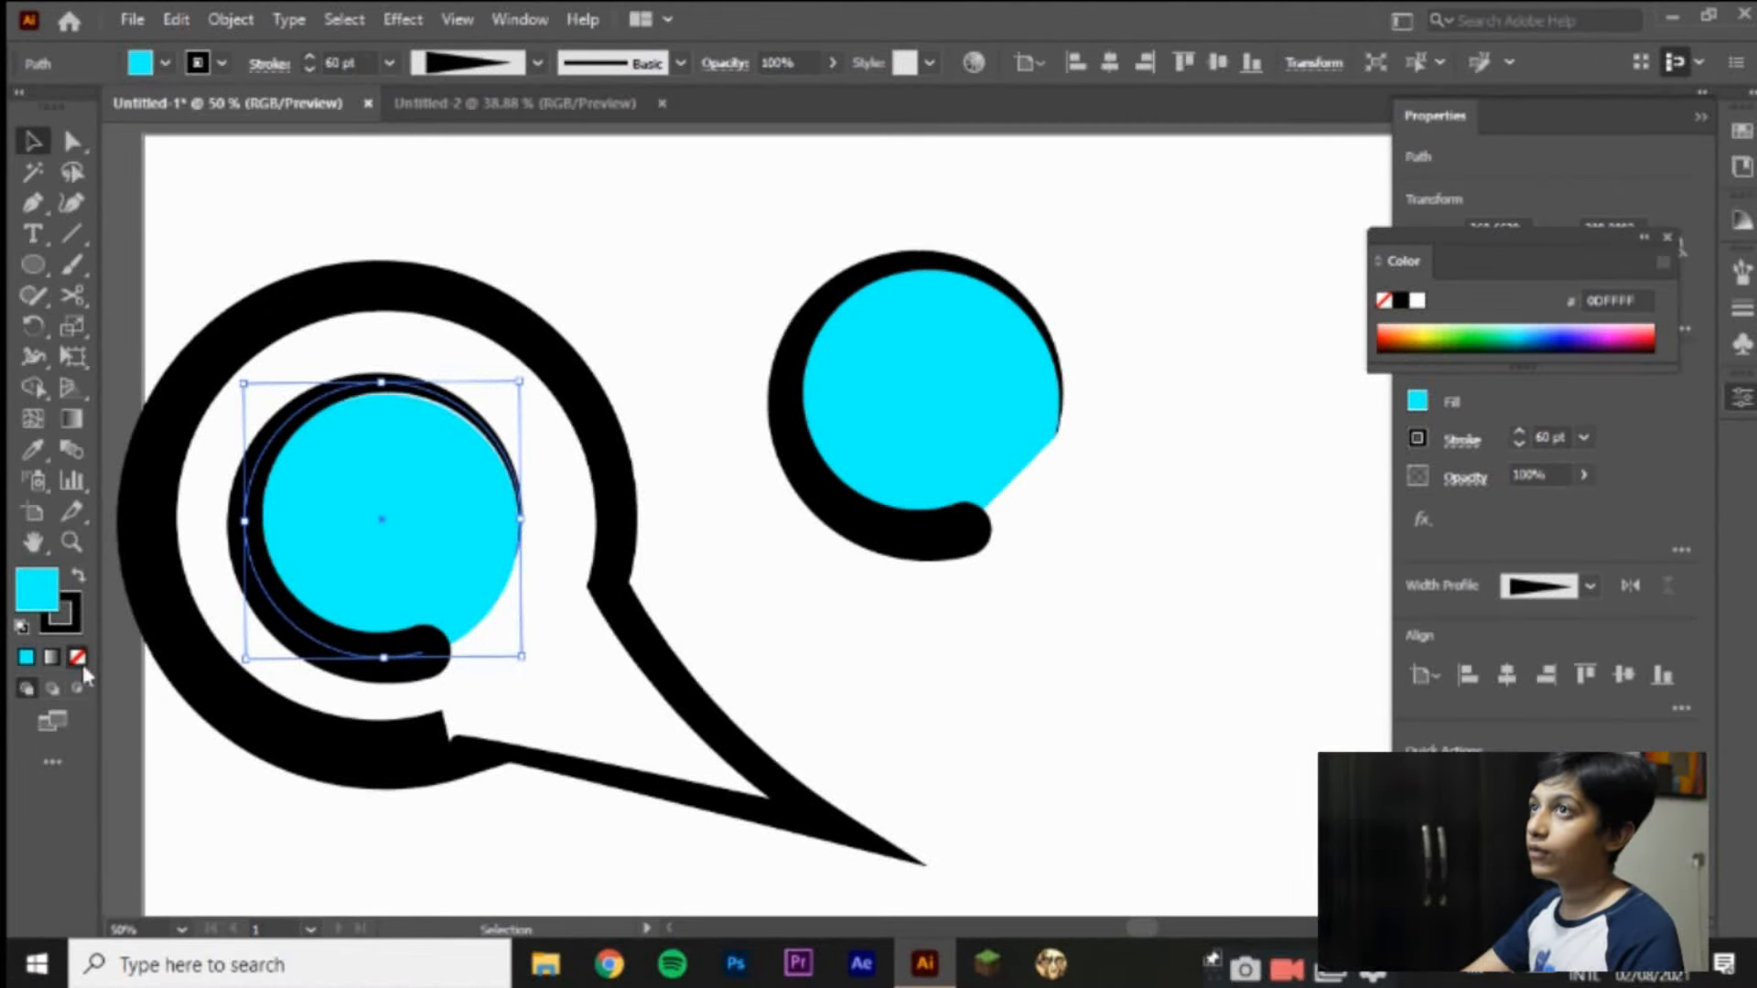
{"action": "left_click", "coordinate": [79, 659]}
{"action": "left_click", "coordinate": [26, 658]}
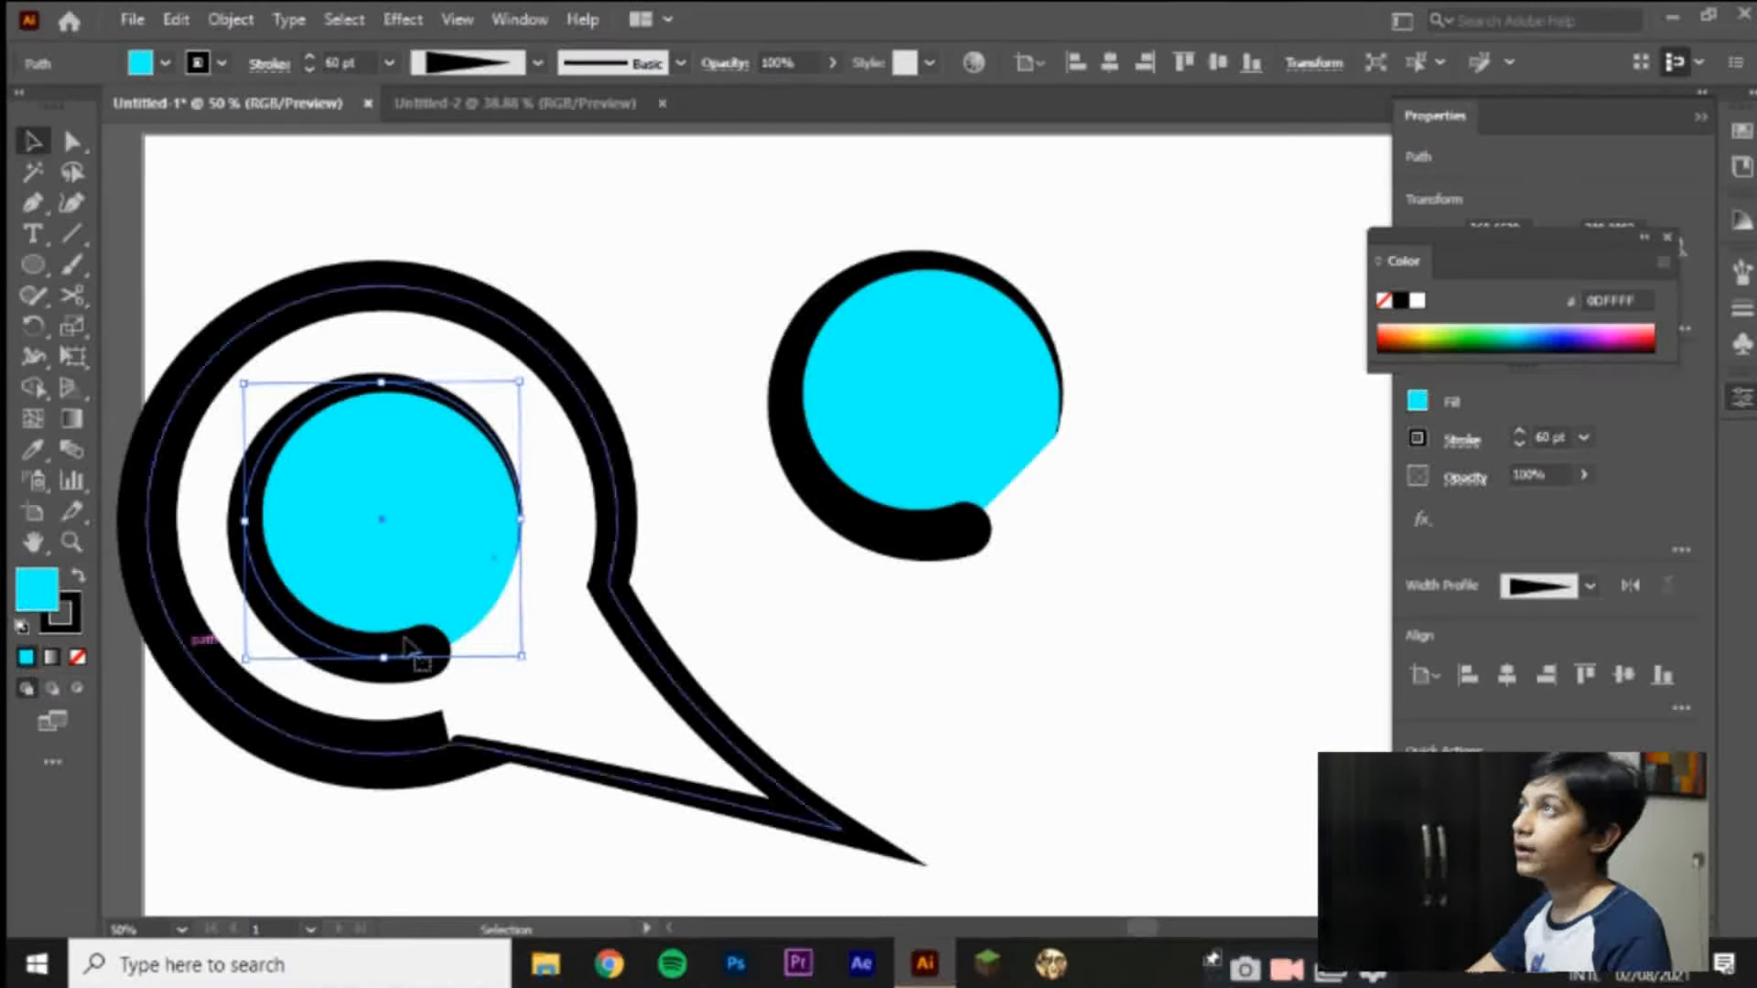
{"action": "left_click", "coordinate": [651, 372]}
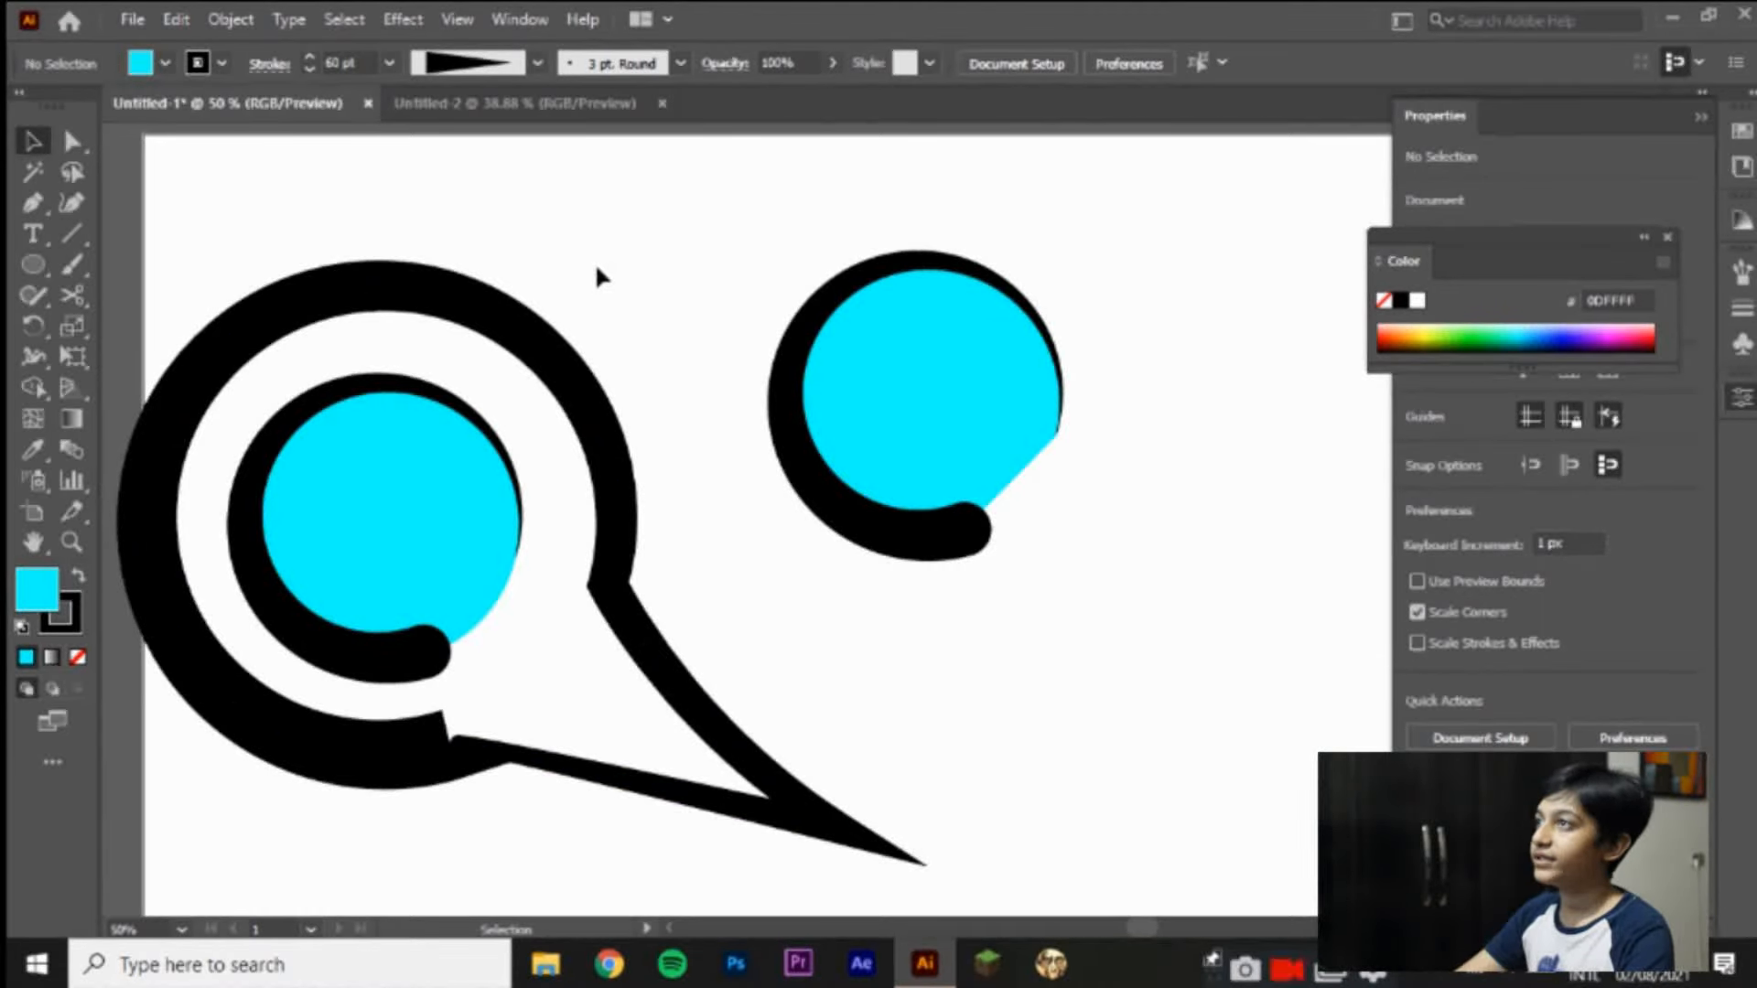
Step: Draw a closed patch with a curved upper edge using the Pen tool, covering the notch between the outer ring's lower end and the pointed tail
{"action": "left_click", "coordinate": [33, 203]}
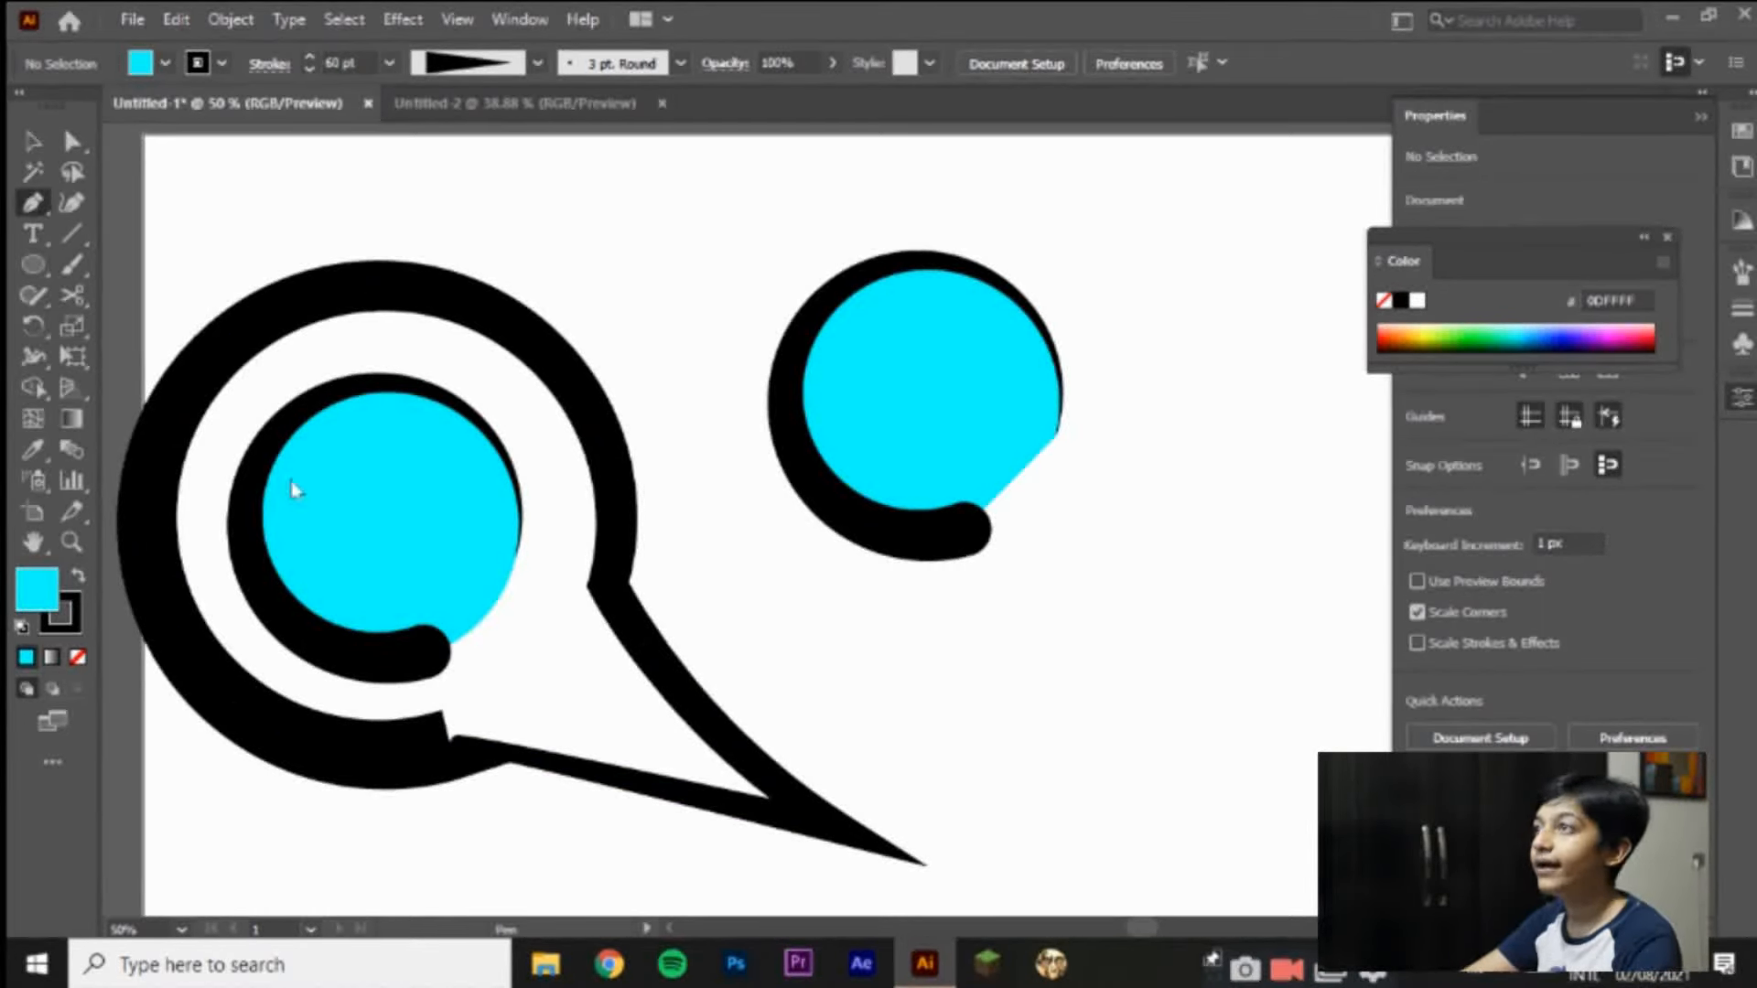
{"action": "left_click", "coordinate": [440, 711]}
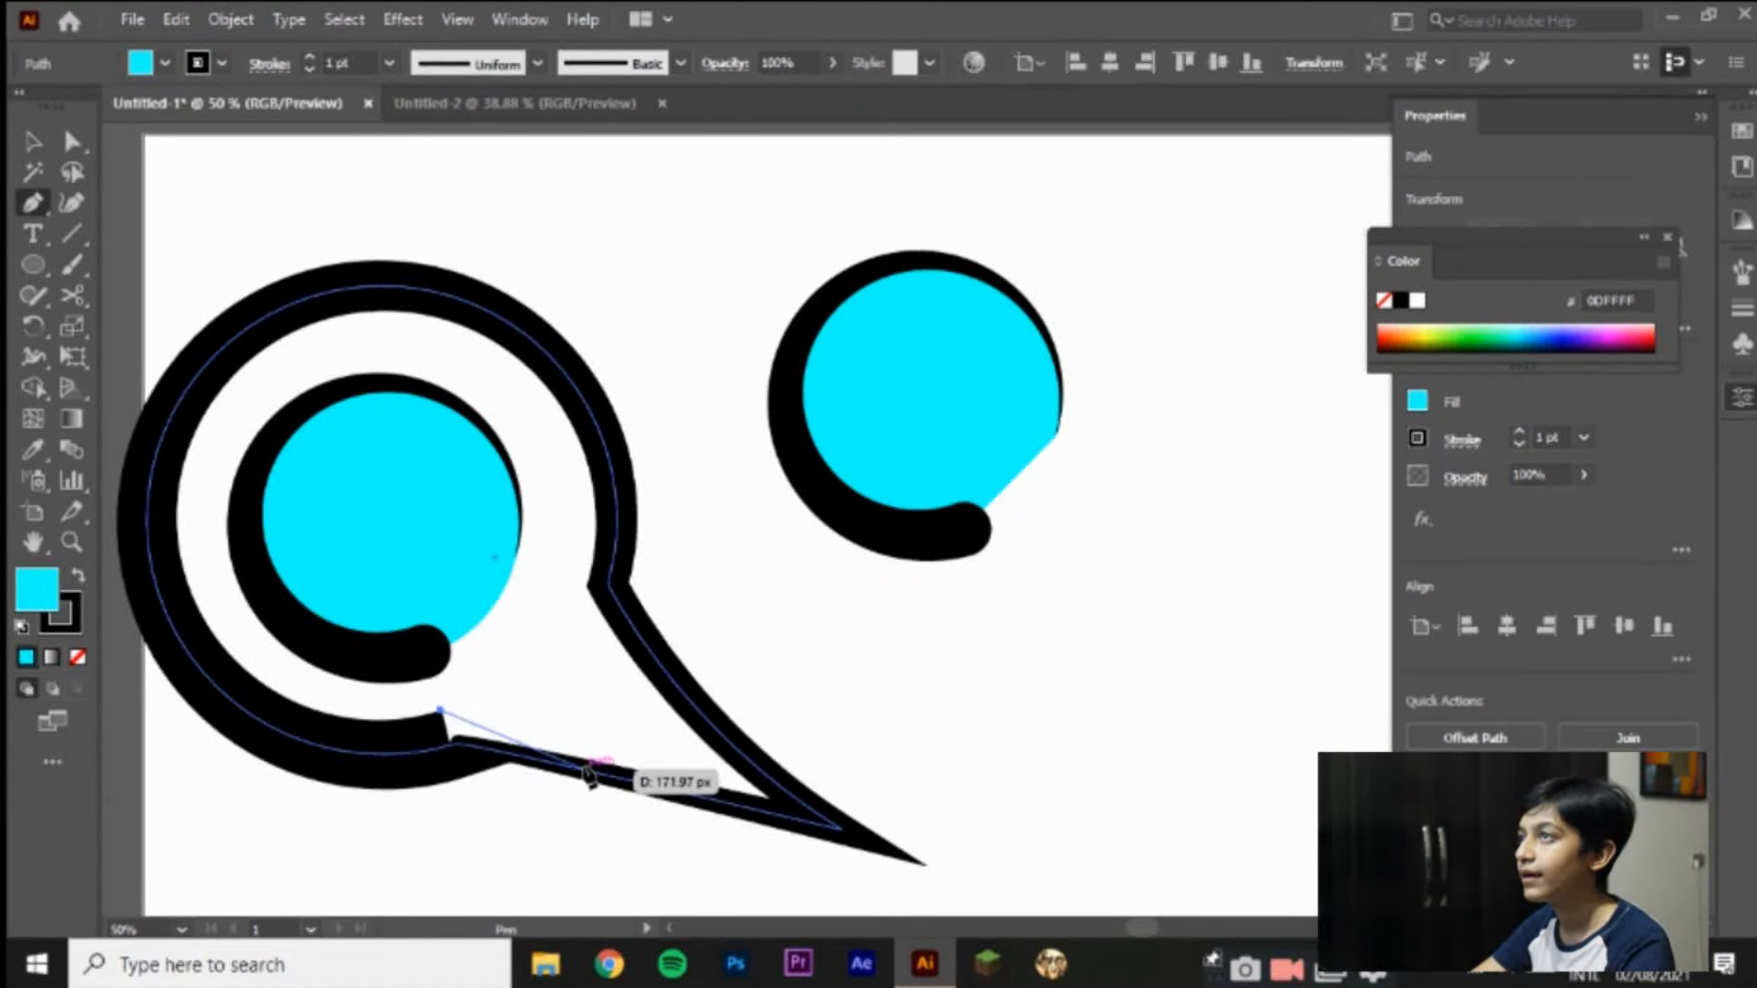
{"action": "left_click_drag", "start_coordinate": [584, 770], "coordinate": [628, 832]}
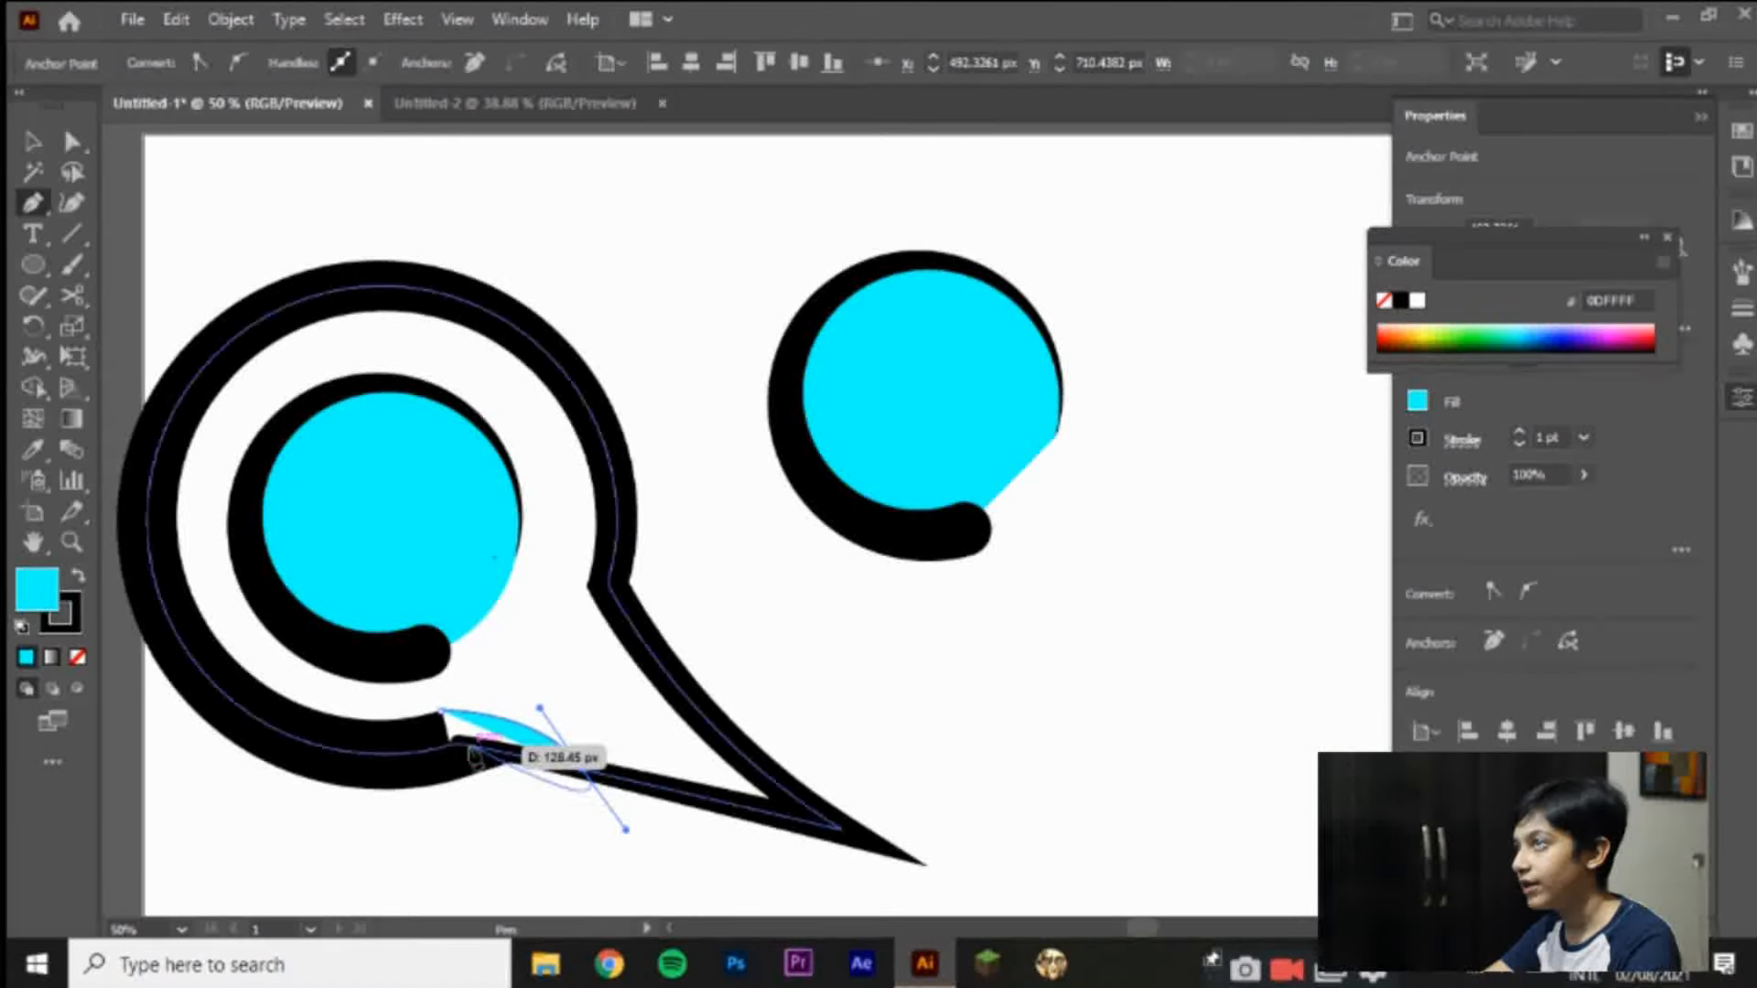
{"action": "left_click", "coordinate": [586, 772]}
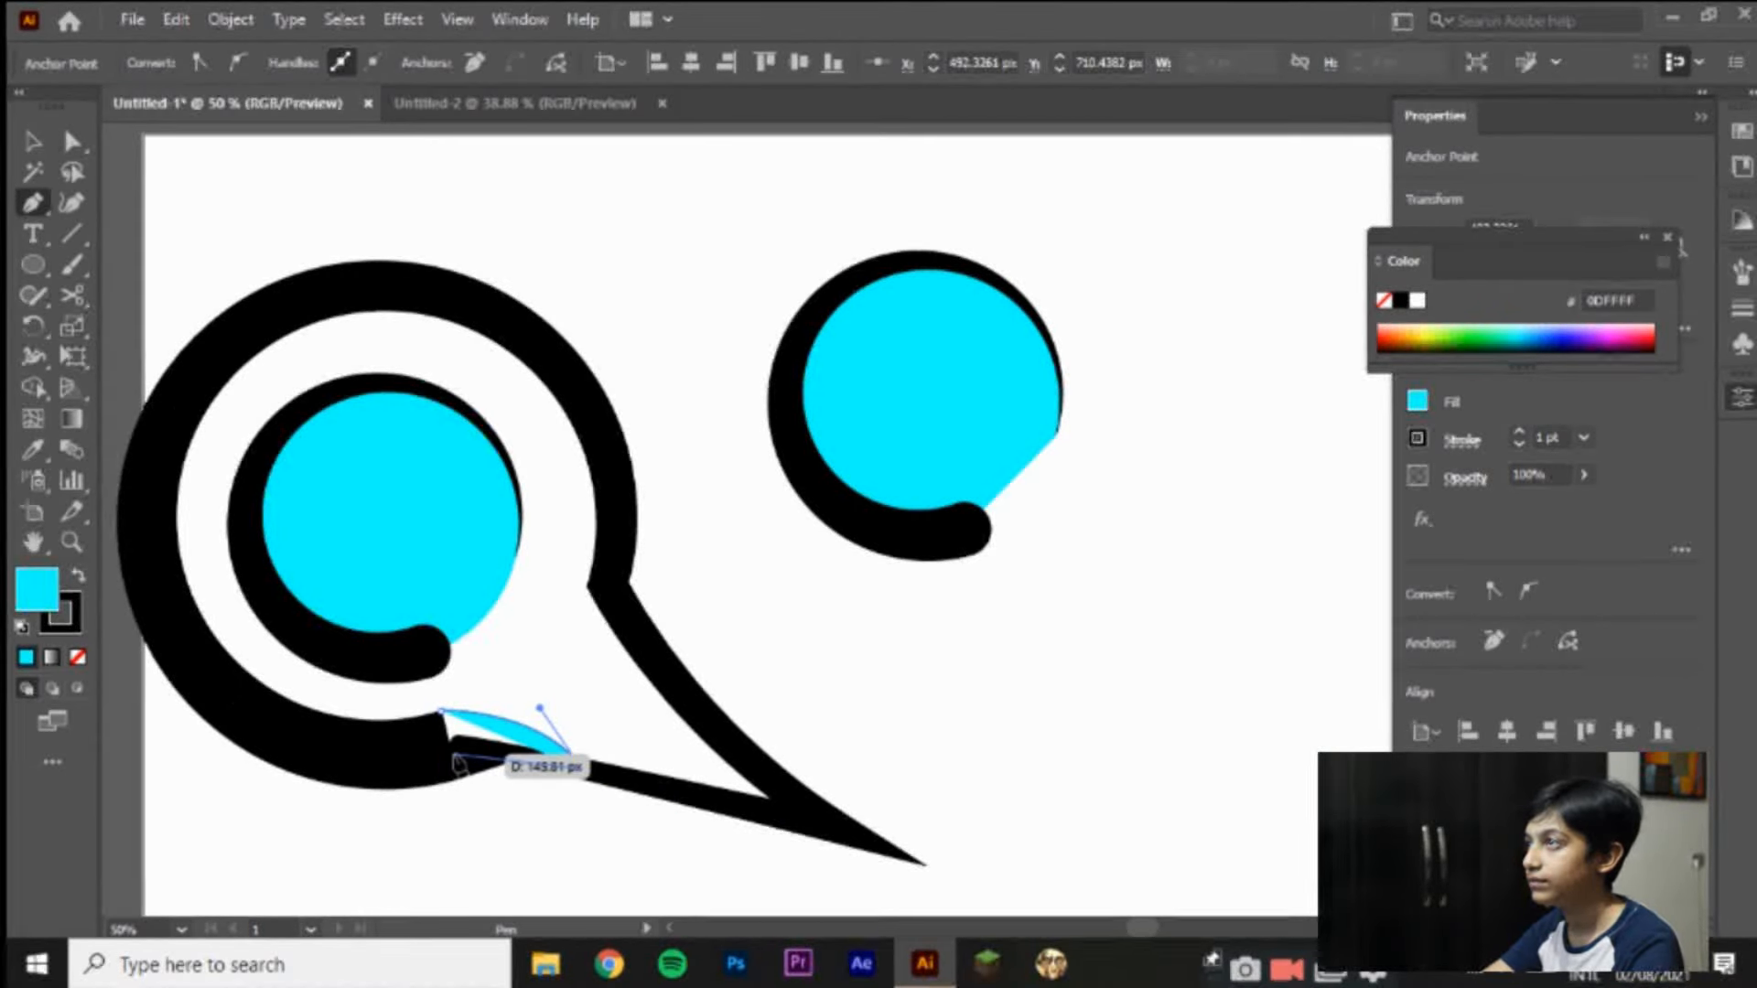
{"action": "left_click", "coordinate": [450, 746]}
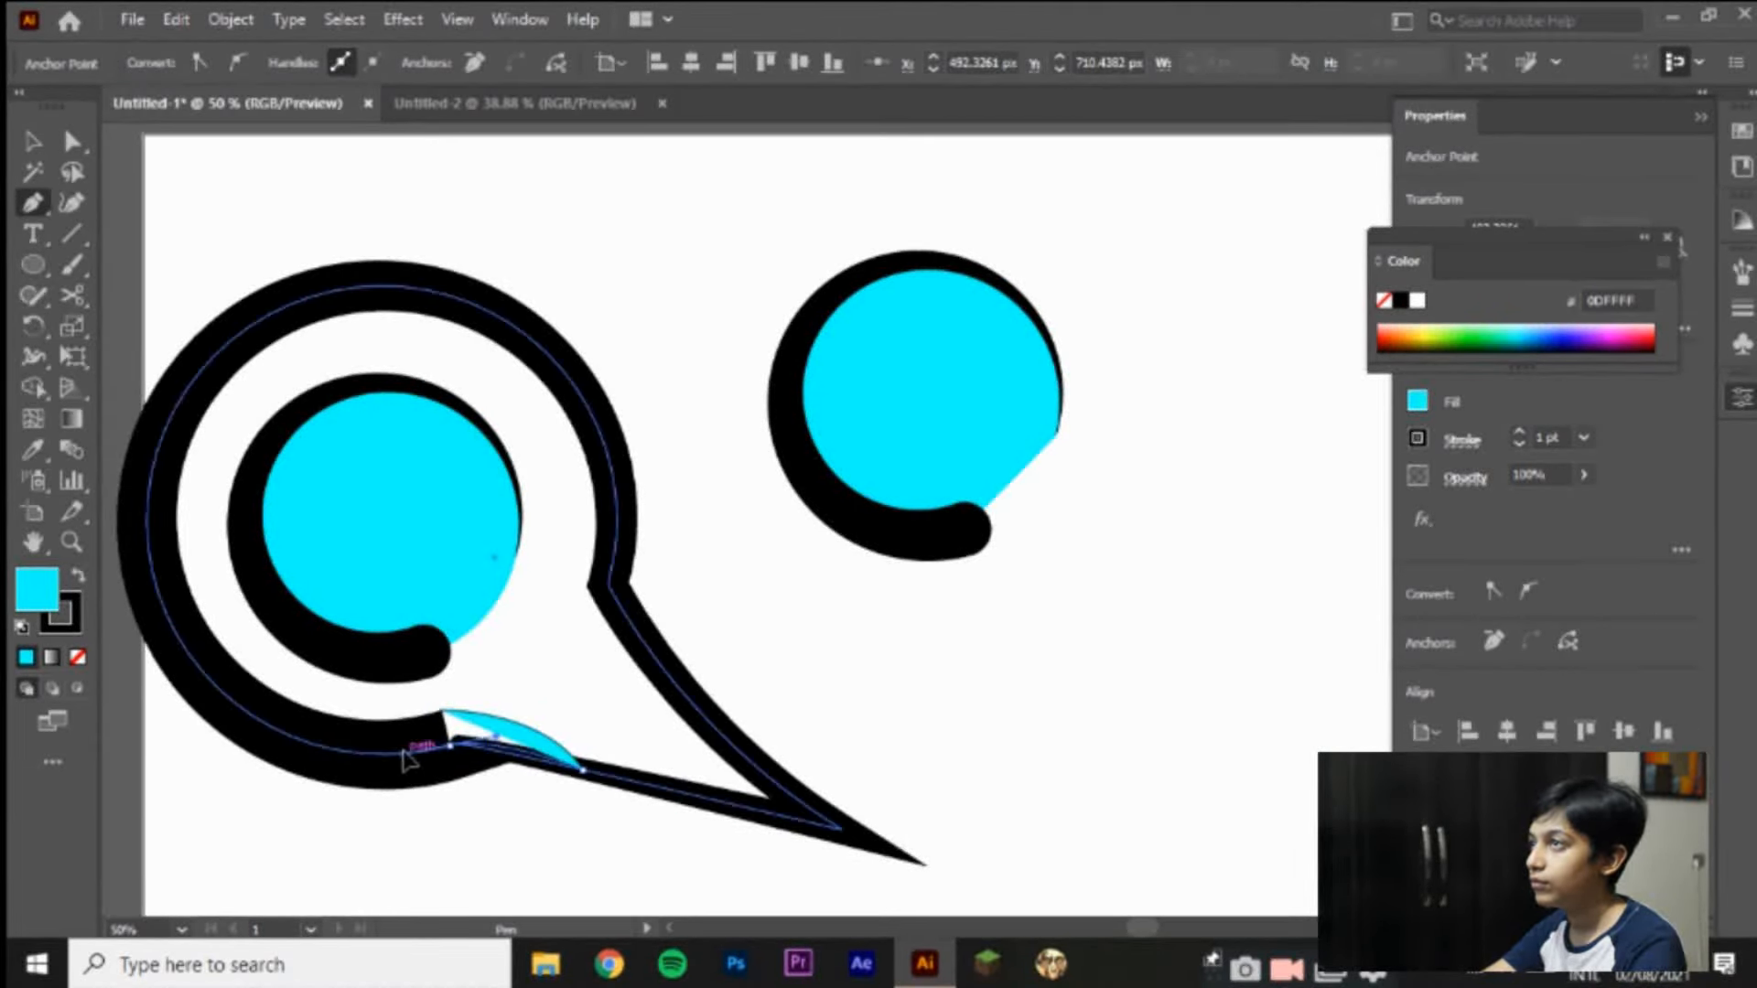
{"action": "left_click_drag", "start_coordinate": [400, 745], "coordinate": [399, 745]}
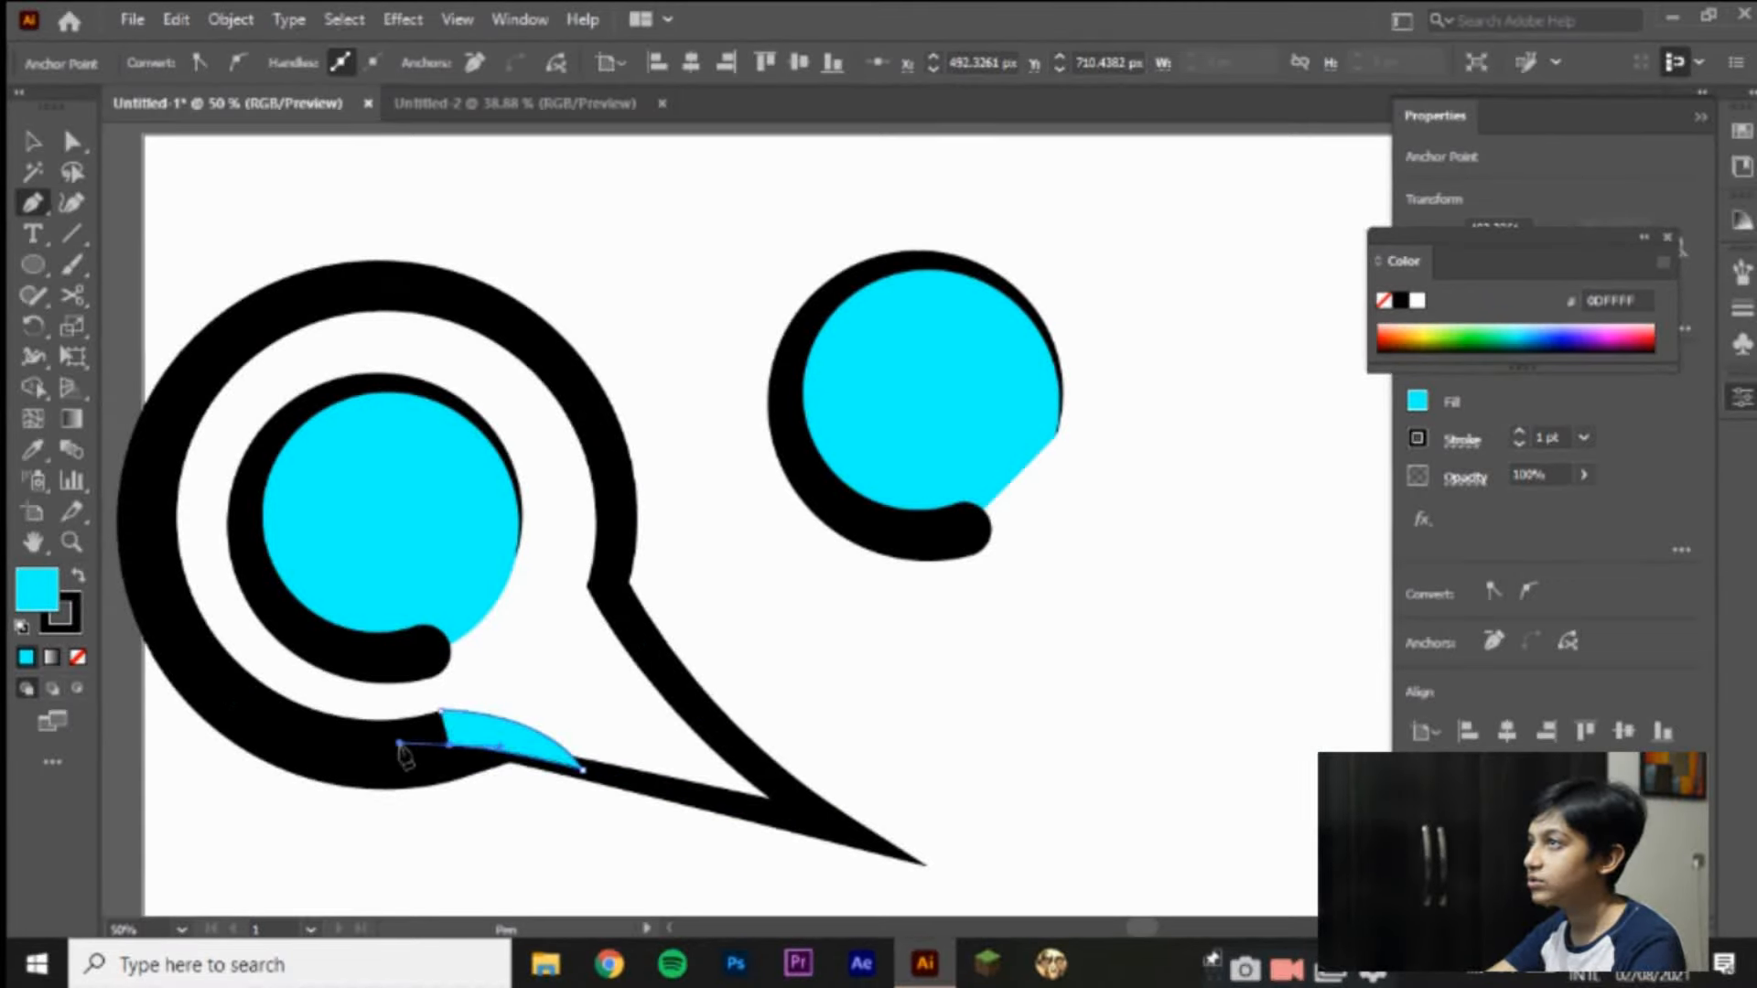
{"action": "left_click", "coordinate": [440, 710]}
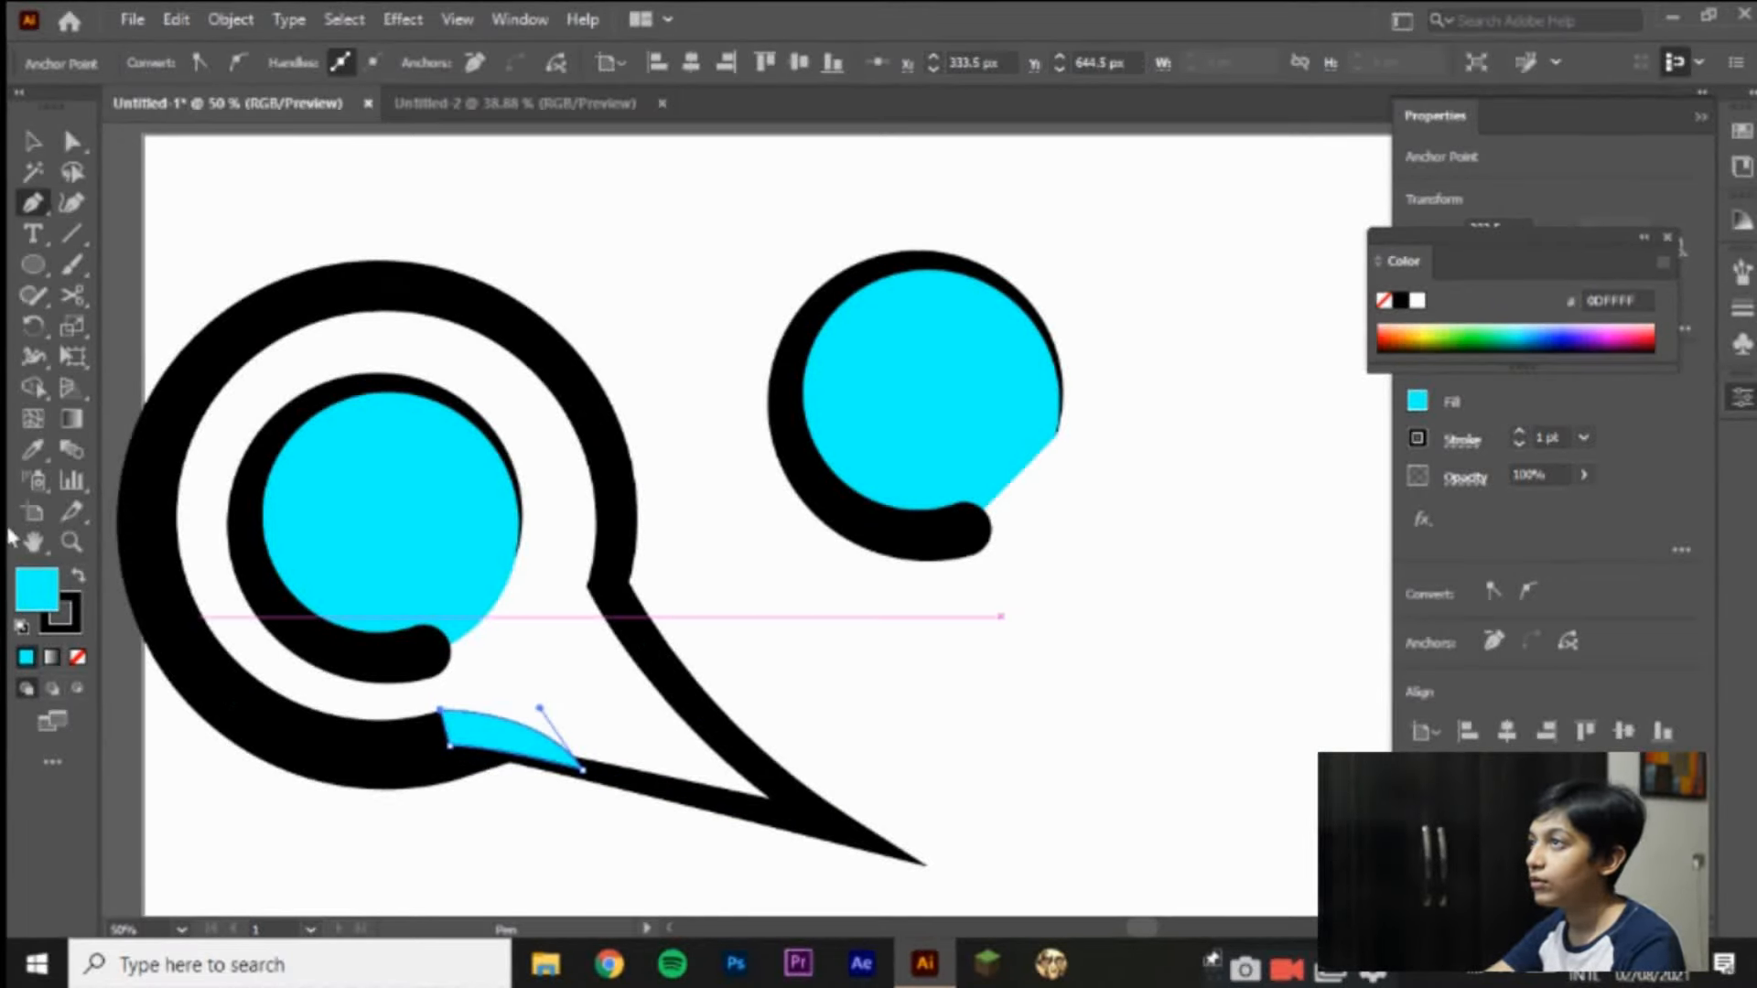
Step: Give the notch patch a black fill with no stroke, and deselect it
{"action": "left_click", "coordinate": [78, 575]}
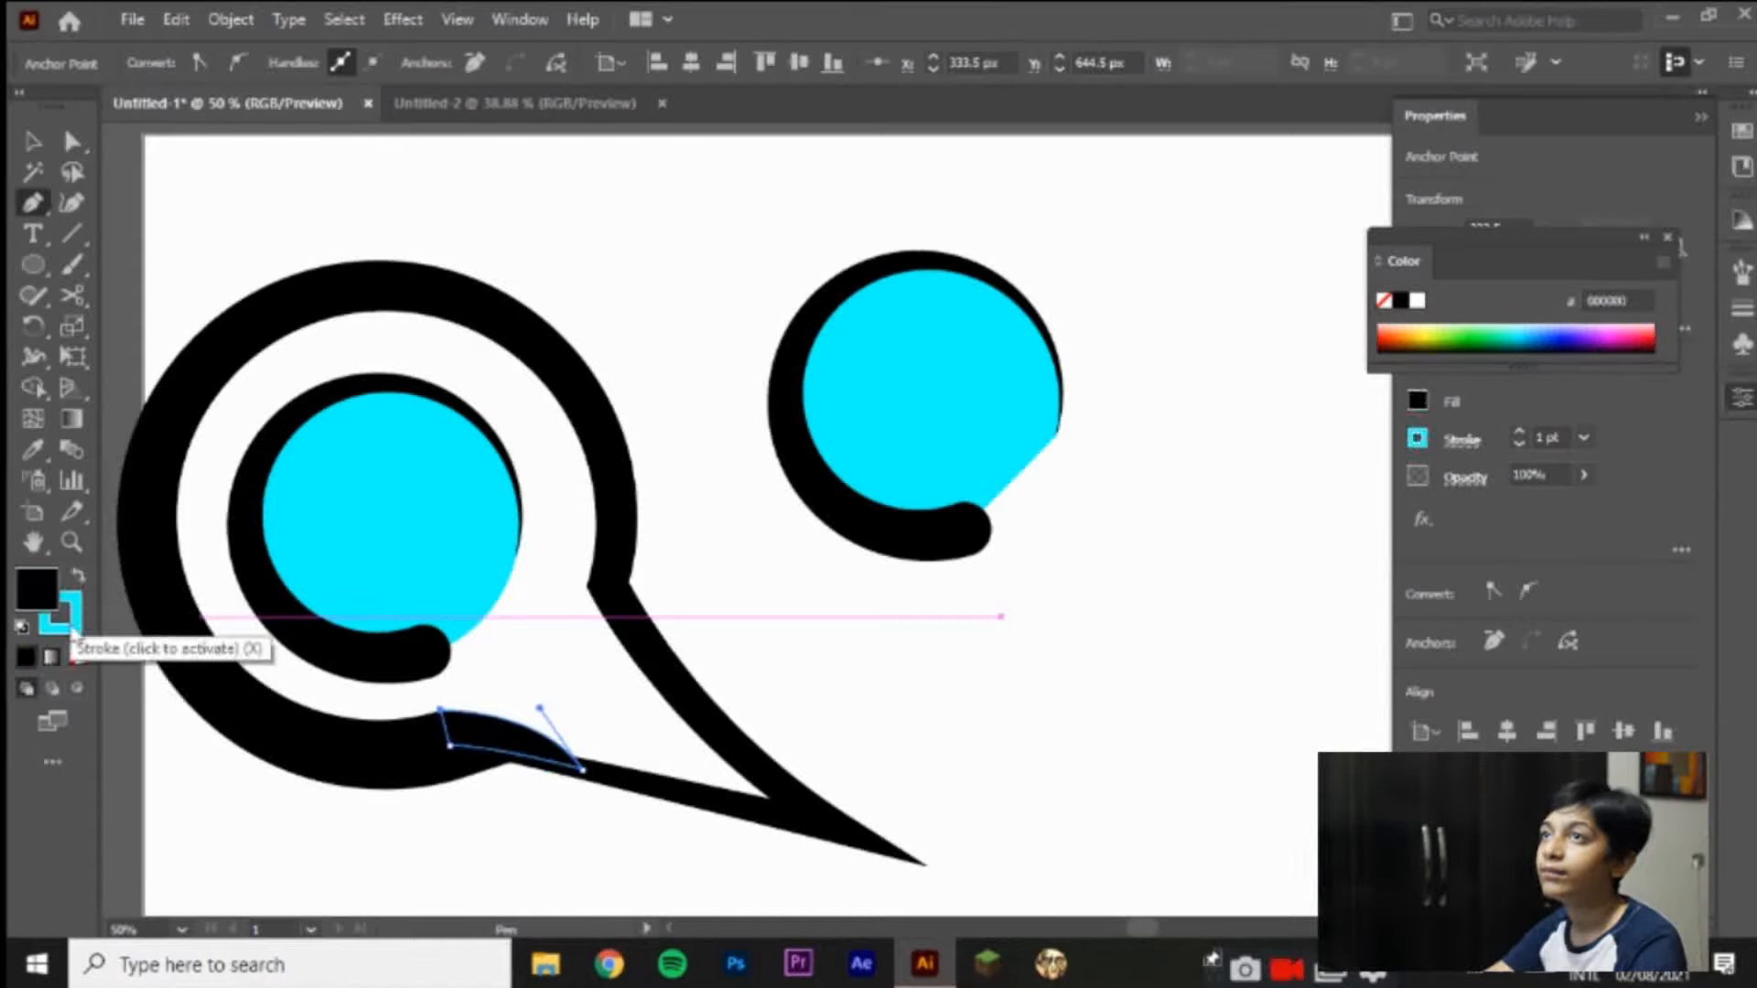
{"action": "left_click", "coordinate": [77, 659]}
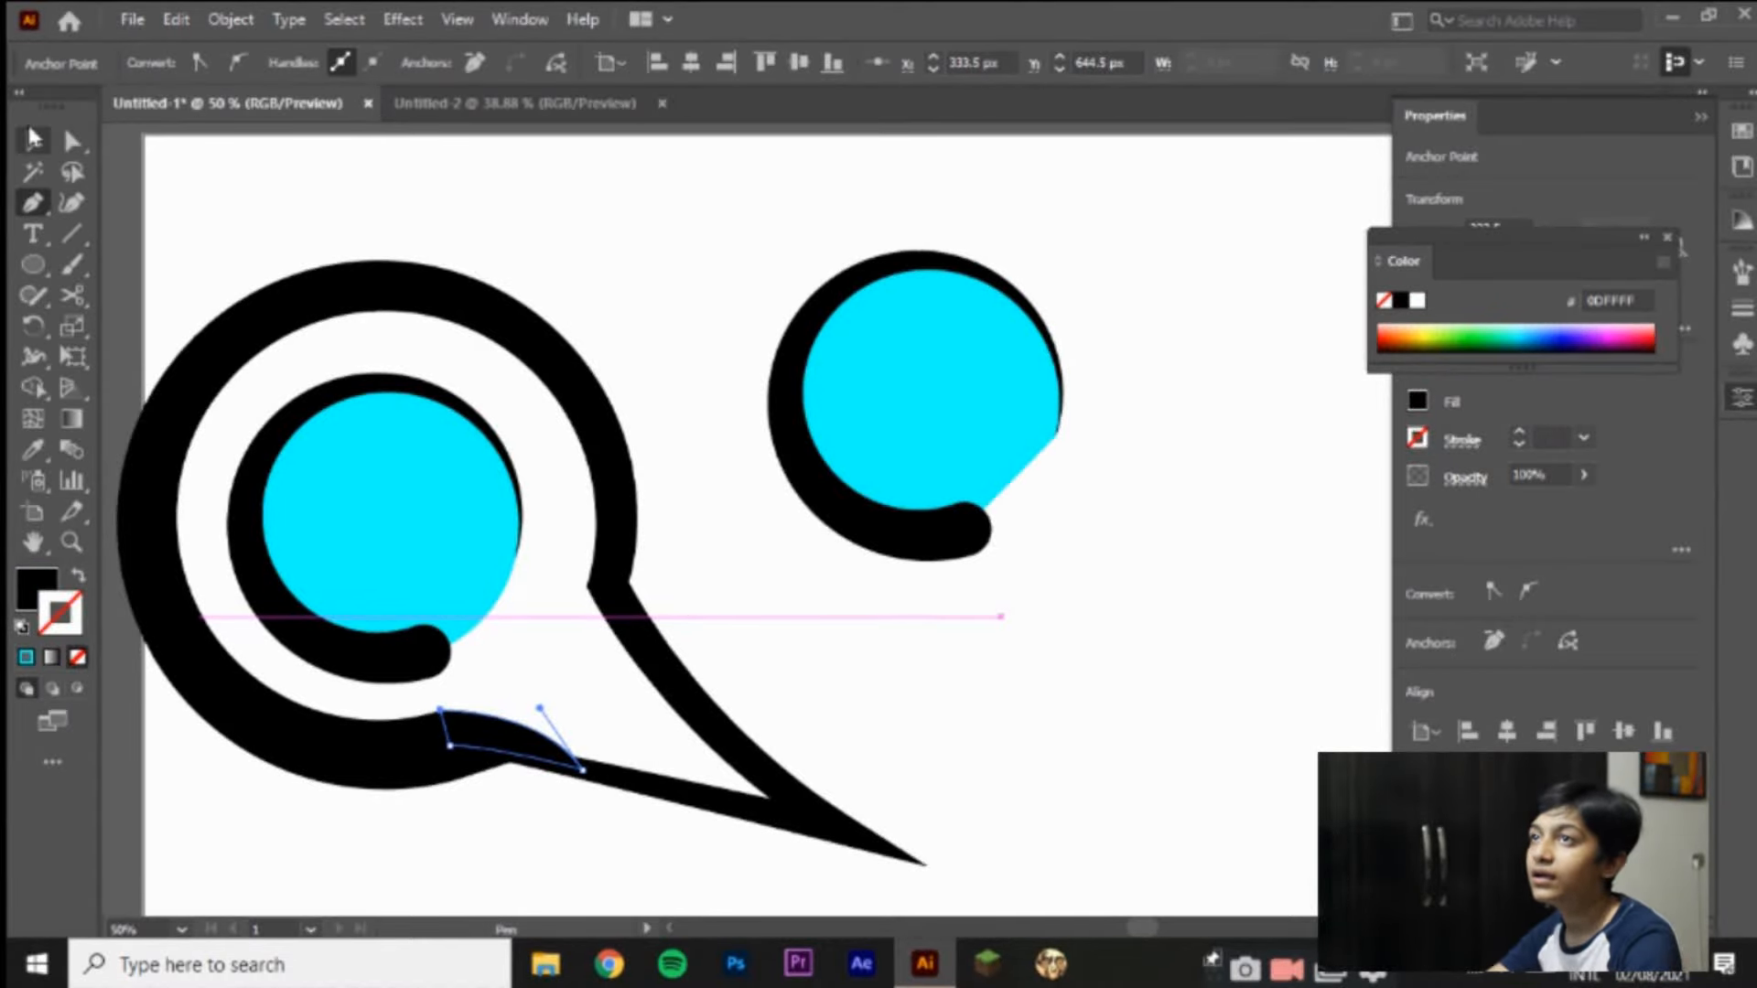
{"action": "left_click", "coordinate": [713, 234]}
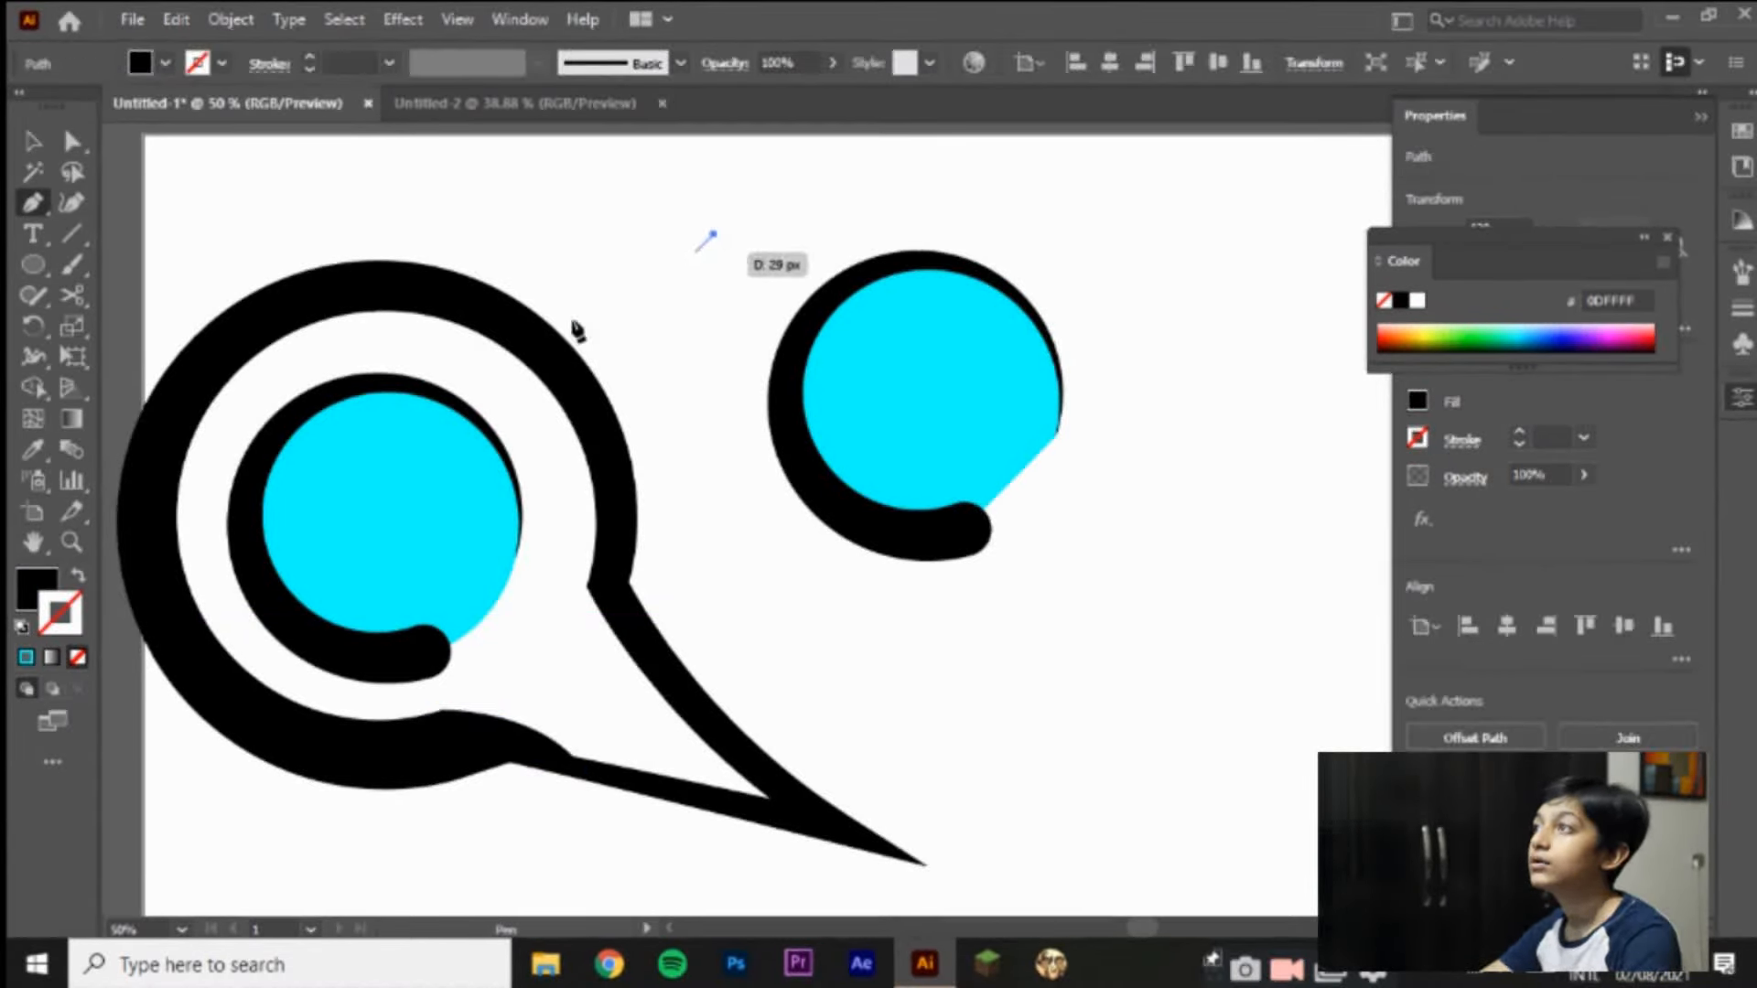
{"action": "key", "text": "ctrl+z"}
{"action": "left_click", "coordinate": [35, 143]}
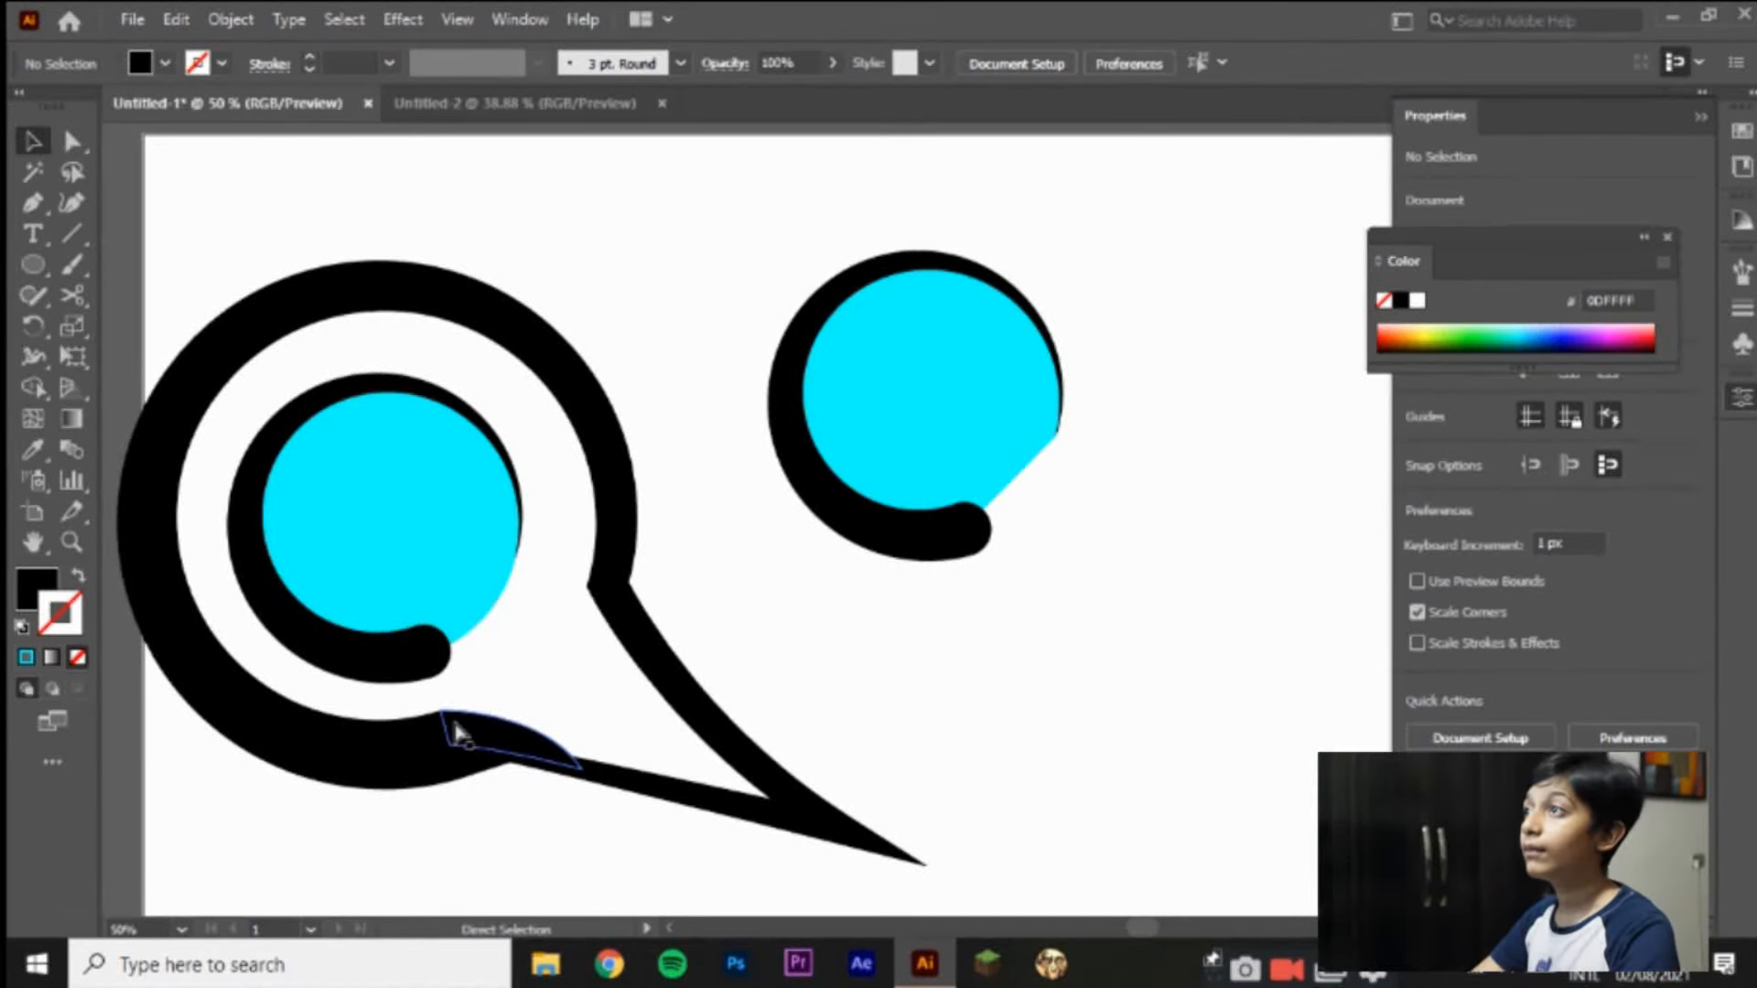
Step: Move the black patch's upper-left anchor to X 334 px, Y 645 px at the outer ring's inner edge
{"action": "key", "text": "ctrl+y"}
{"action": "key", "text": "ctrl+equal"}
{"action": "key", "text": "ctrl+equal"}
{"action": "key", "text": "ctrl+equal"}
{"action": "key", "text": "ctrl+equal"}
{"action": "key", "text": "ctrl+equal"}
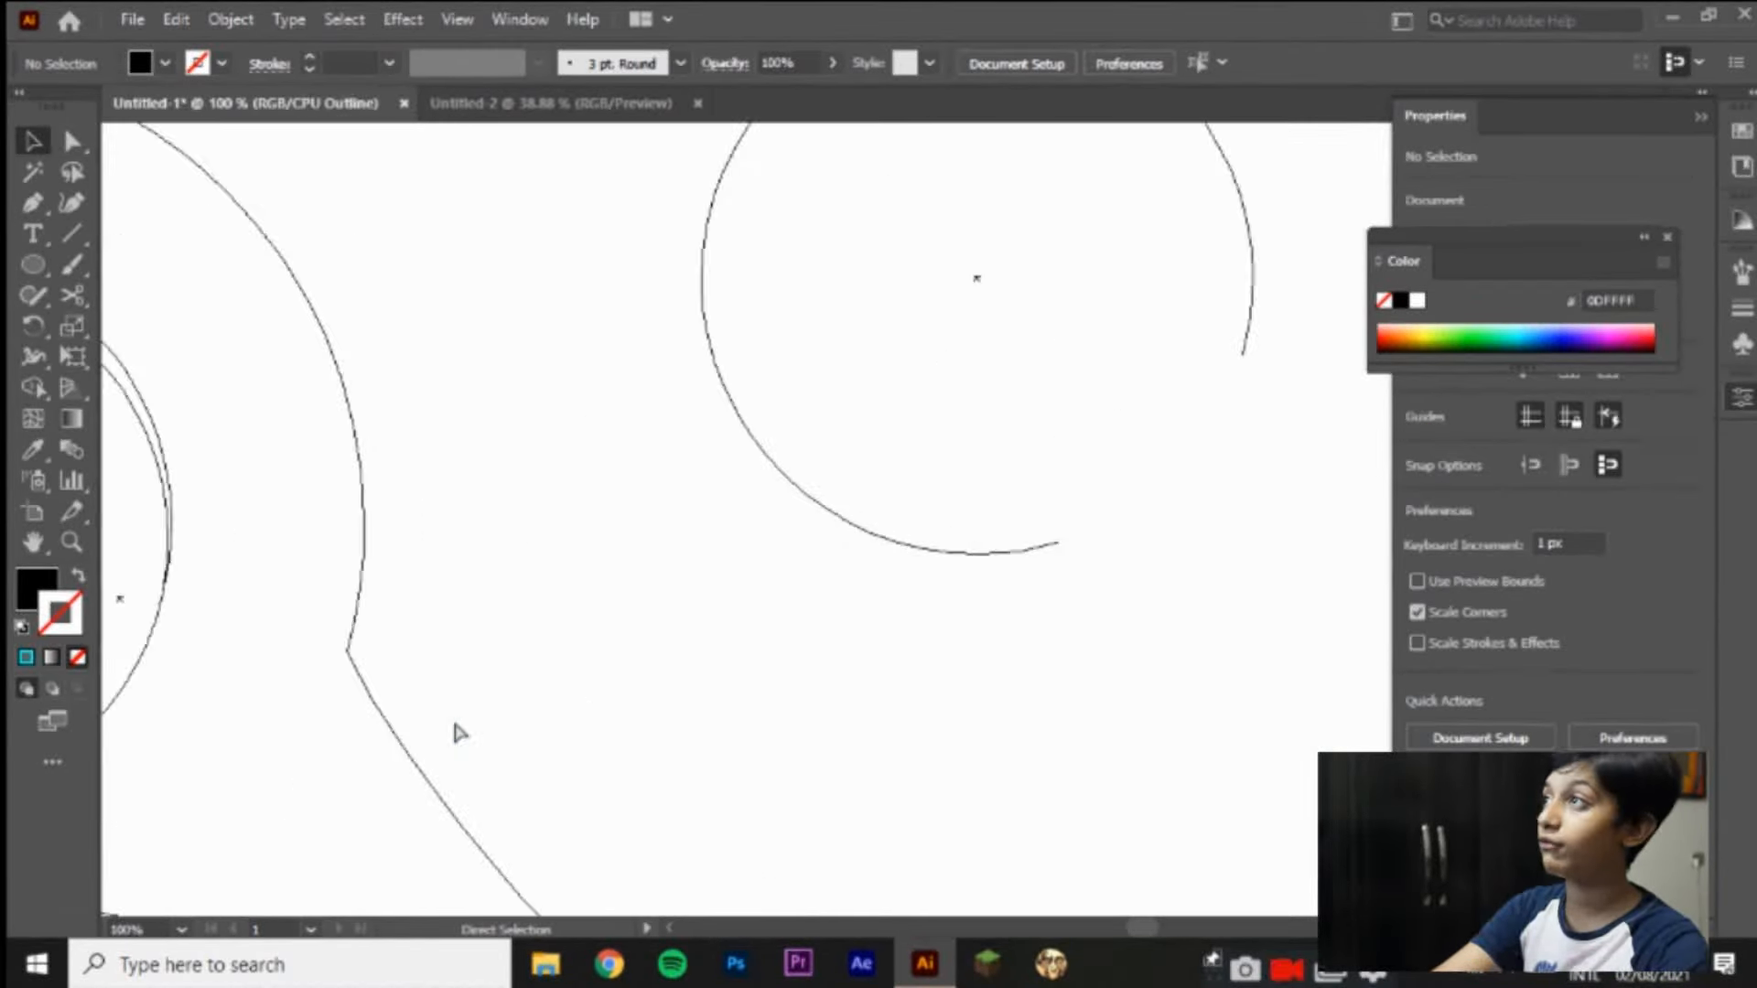
{"action": "key", "text": "ctrl+y"}
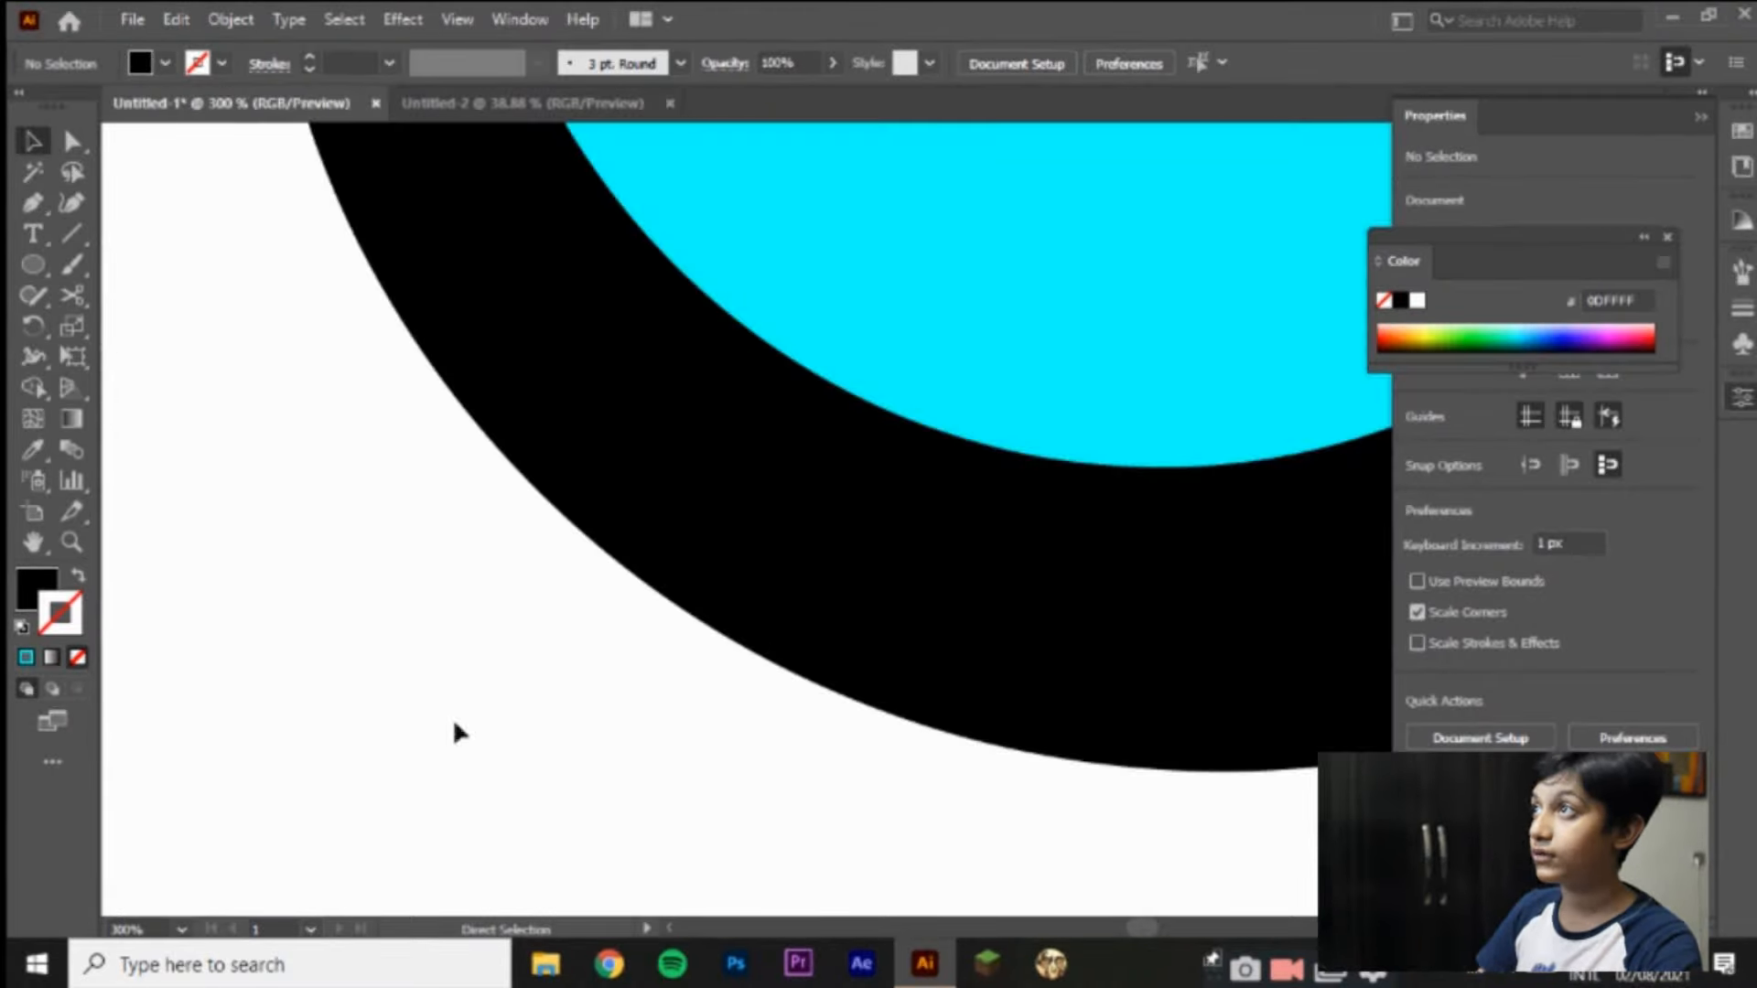
{"action": "left_click_drag", "start_coordinate": [546, 601], "coordinate": [1192, 389]}
{"action": "left_click_drag", "start_coordinate": [349, 659], "coordinate": [1267, 306]}
{"action": "left_click_drag", "start_coordinate": [971, 500], "coordinate": [1204, 260]}
{"action": "left_click_drag", "start_coordinate": [800, 718], "coordinate": [1434, 469]}
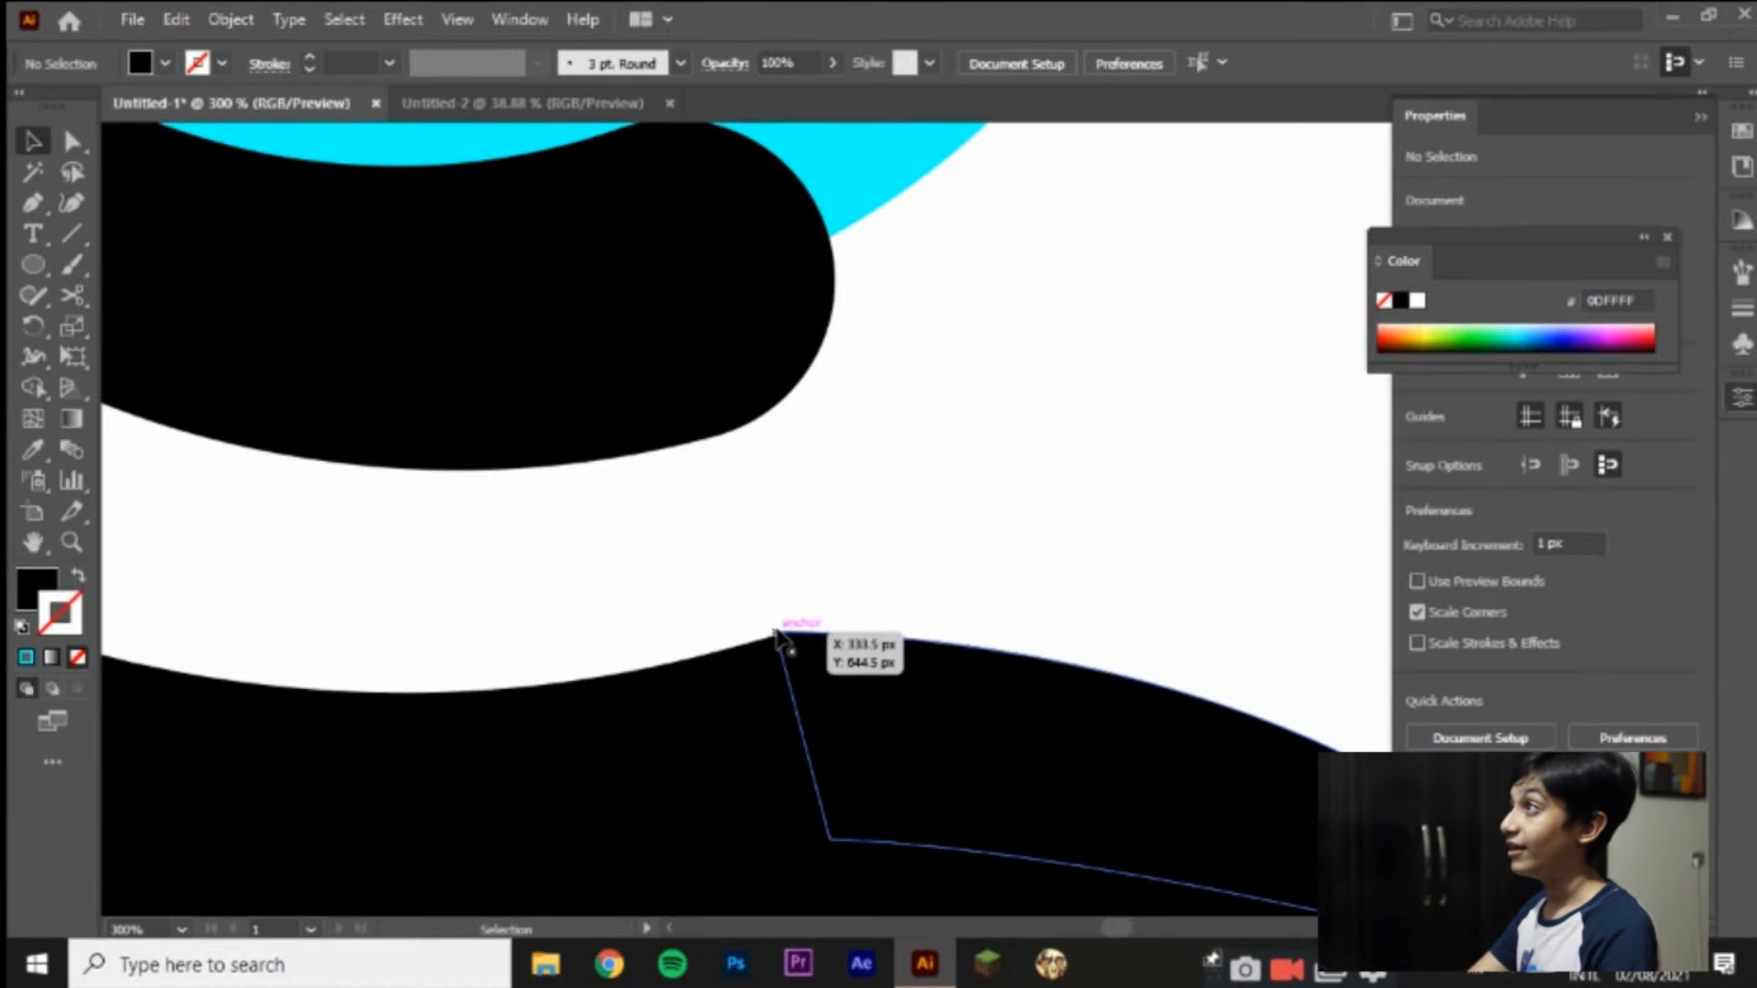
{"action": "key", "text": "a"}
{"action": "left_click_drag", "start_coordinate": [776, 633], "coordinate": [779, 640]}
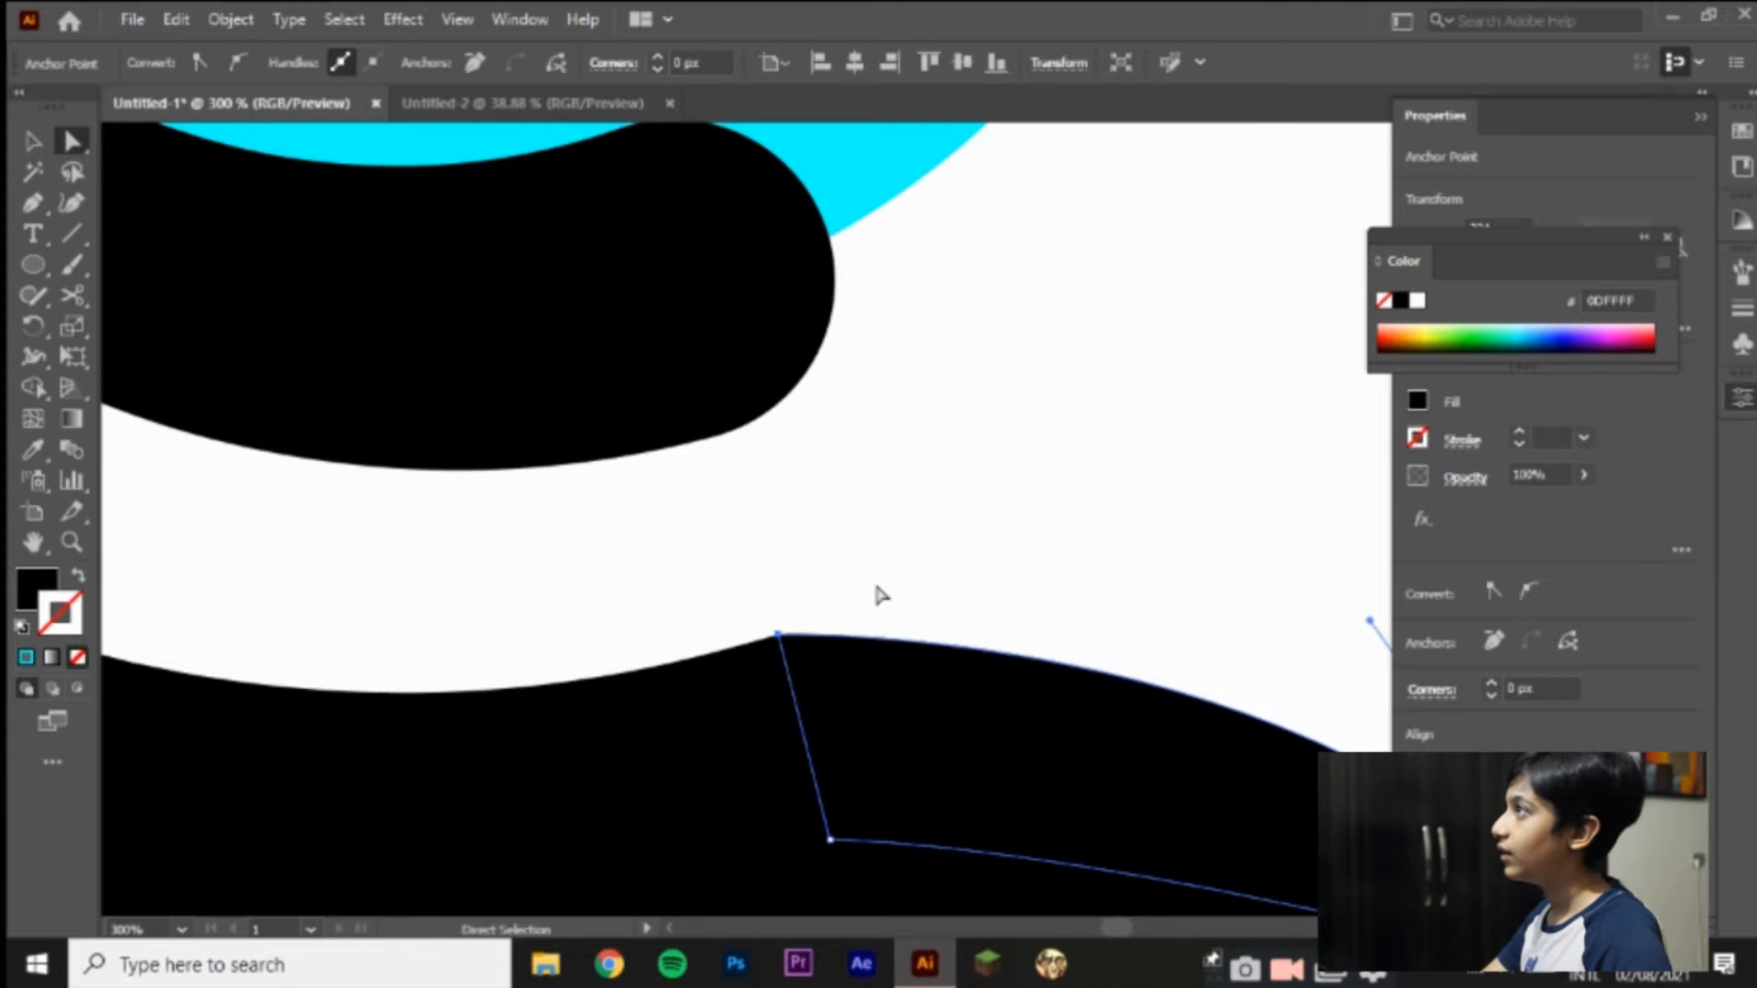
{"action": "left_click", "coordinate": [878, 595]}
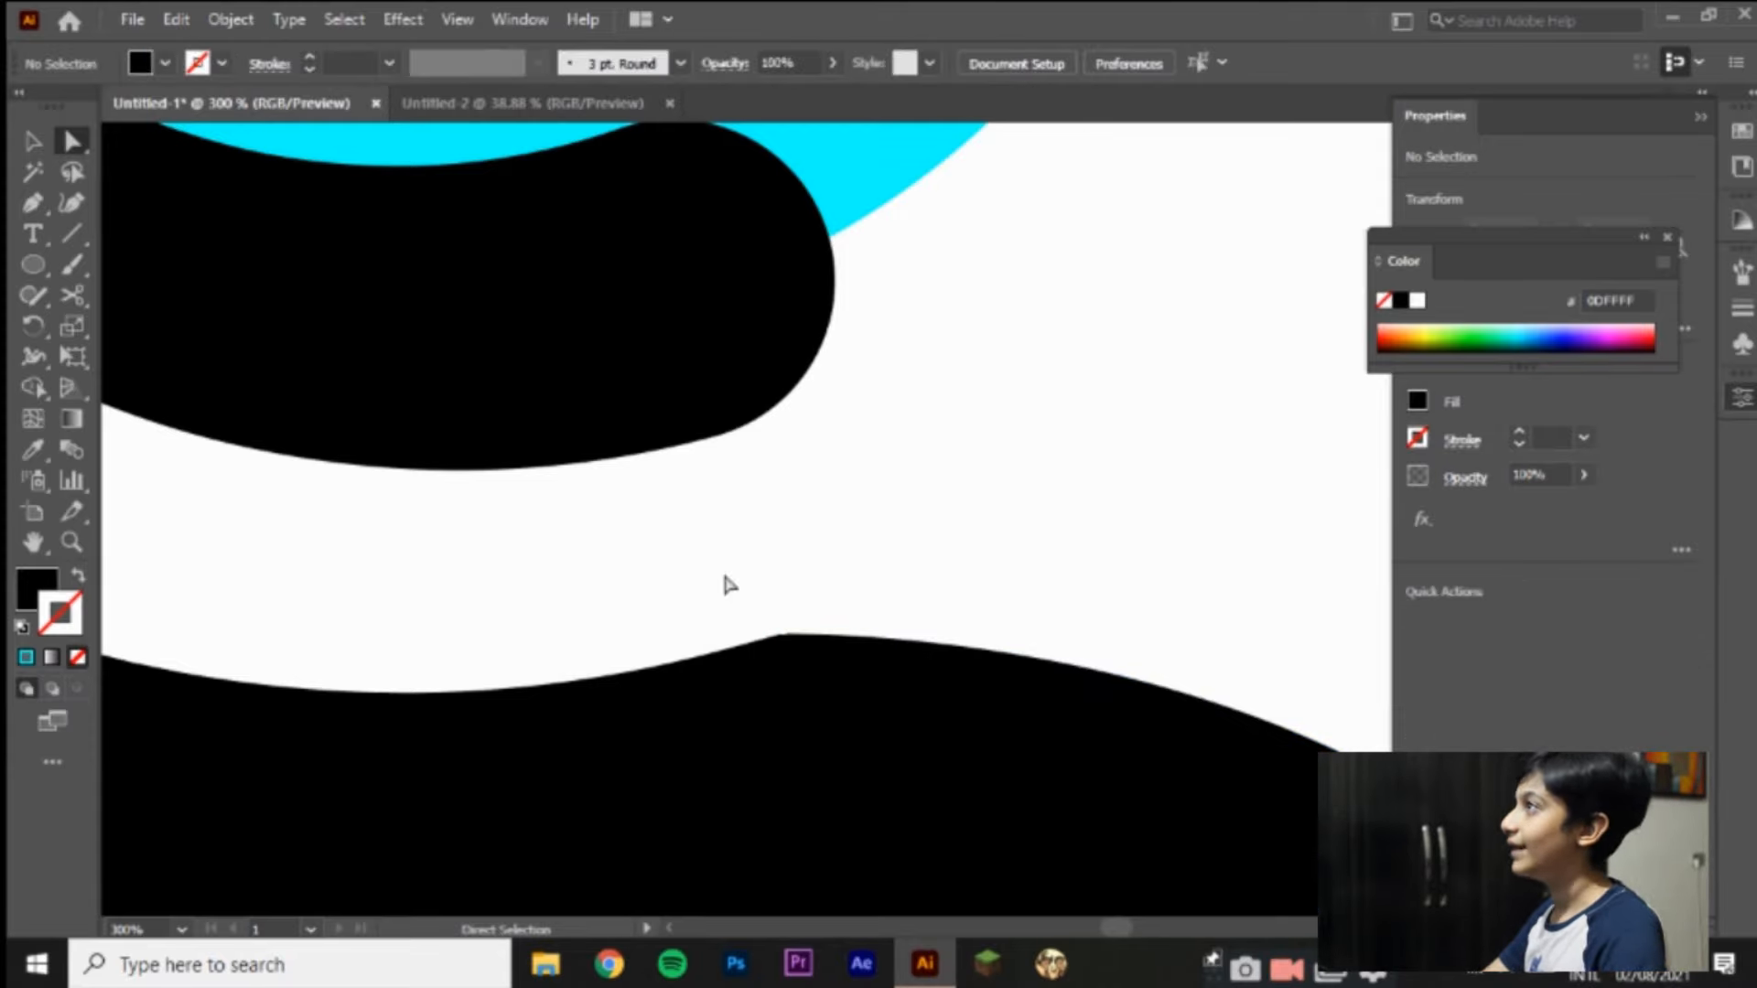
Step: Convert the patch's upper-left anchor to a smooth point and angle its handle so the upper edge flows from the ring's curve
{"action": "left_click_drag", "start_coordinate": [743, 611], "coordinate": [793, 677]}
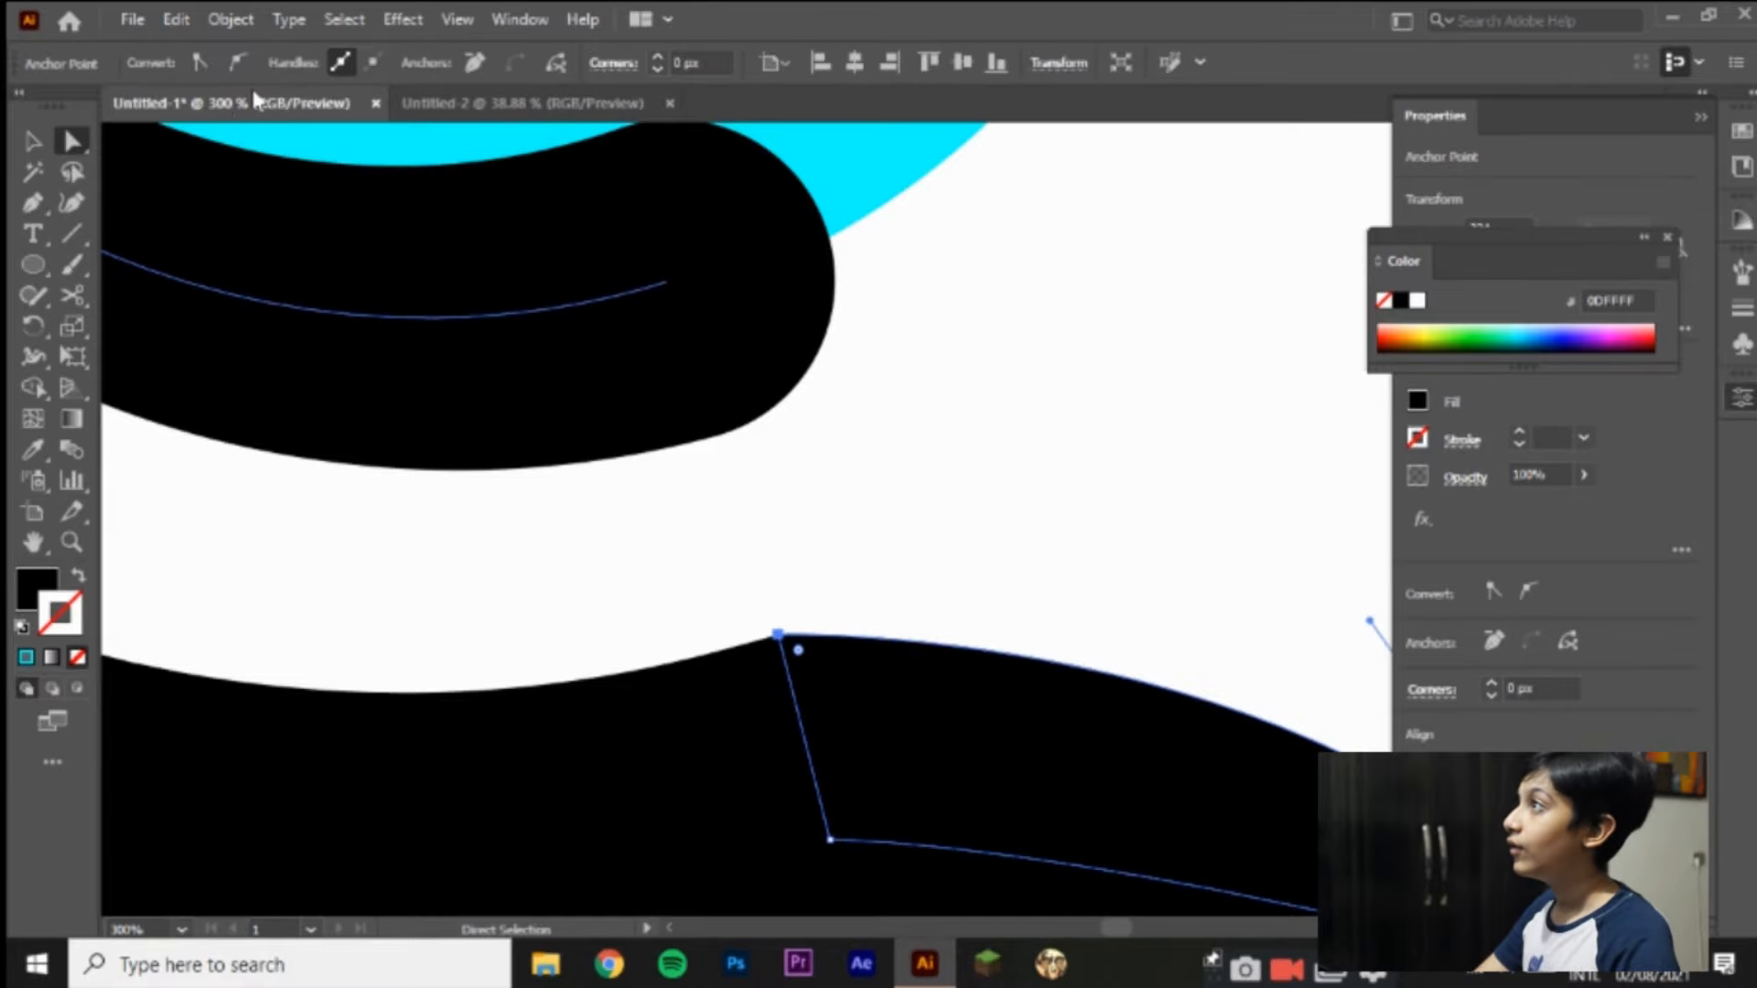
{"action": "left_click", "coordinate": [237, 63]}
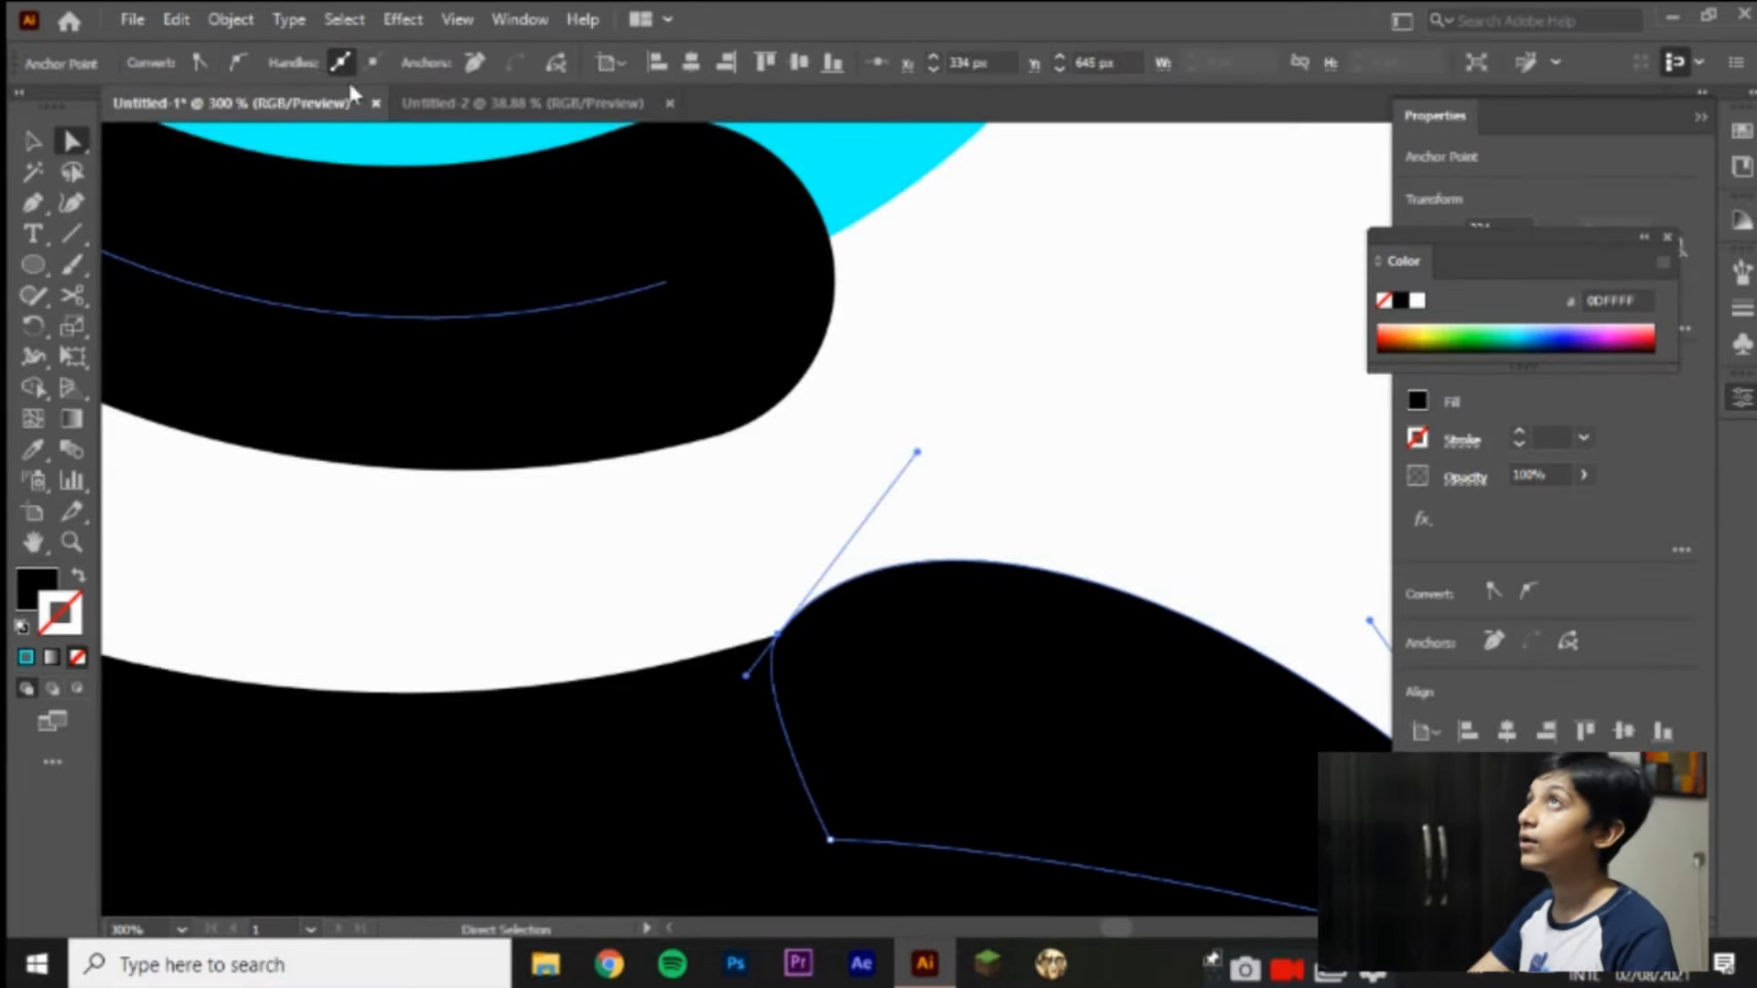
{"action": "left_click_drag", "start_coordinate": [916, 453], "coordinate": [965, 615]}
{"action": "left_click", "coordinate": [991, 527]}
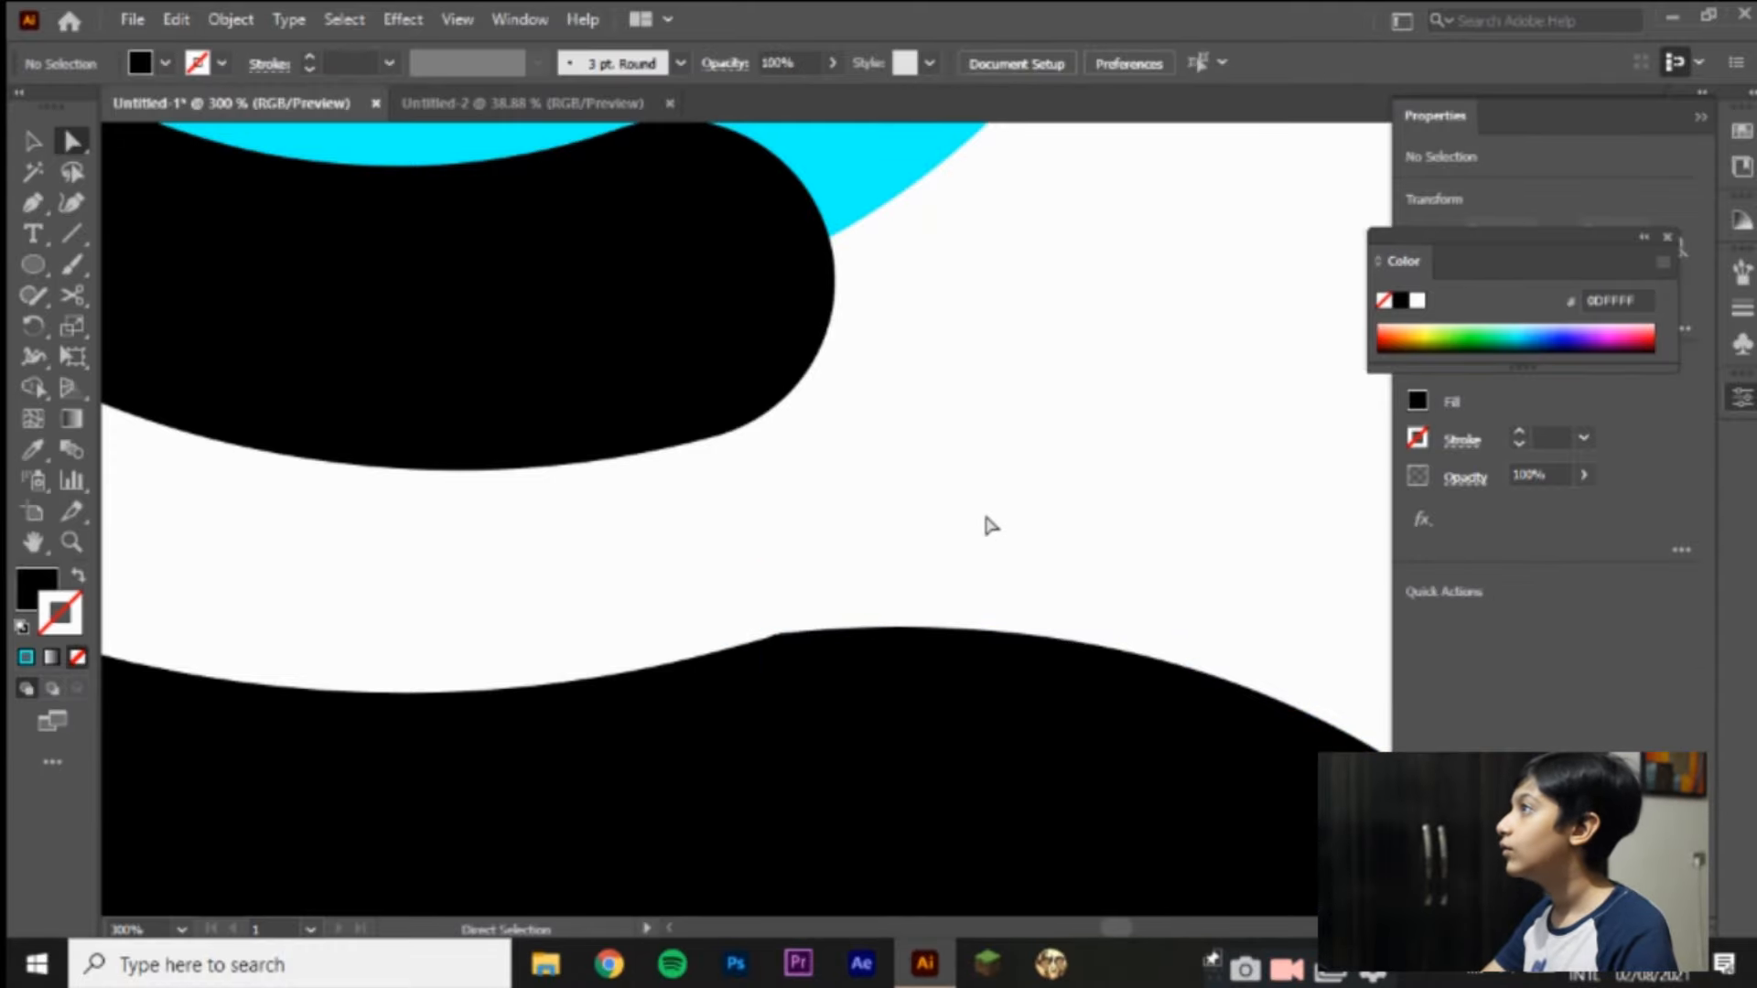
Step: Delete the spare duplicate of the cyan-filled inner arc beside the pointed shape
{"action": "key", "text": "ctrl+minus"}
{"action": "key", "text": "ctrl+minus"}
{"action": "key", "text": "ctrl+minus"}
{"action": "key", "text": "ctrl+minus"}
{"action": "key", "text": "ctrl+minus"}
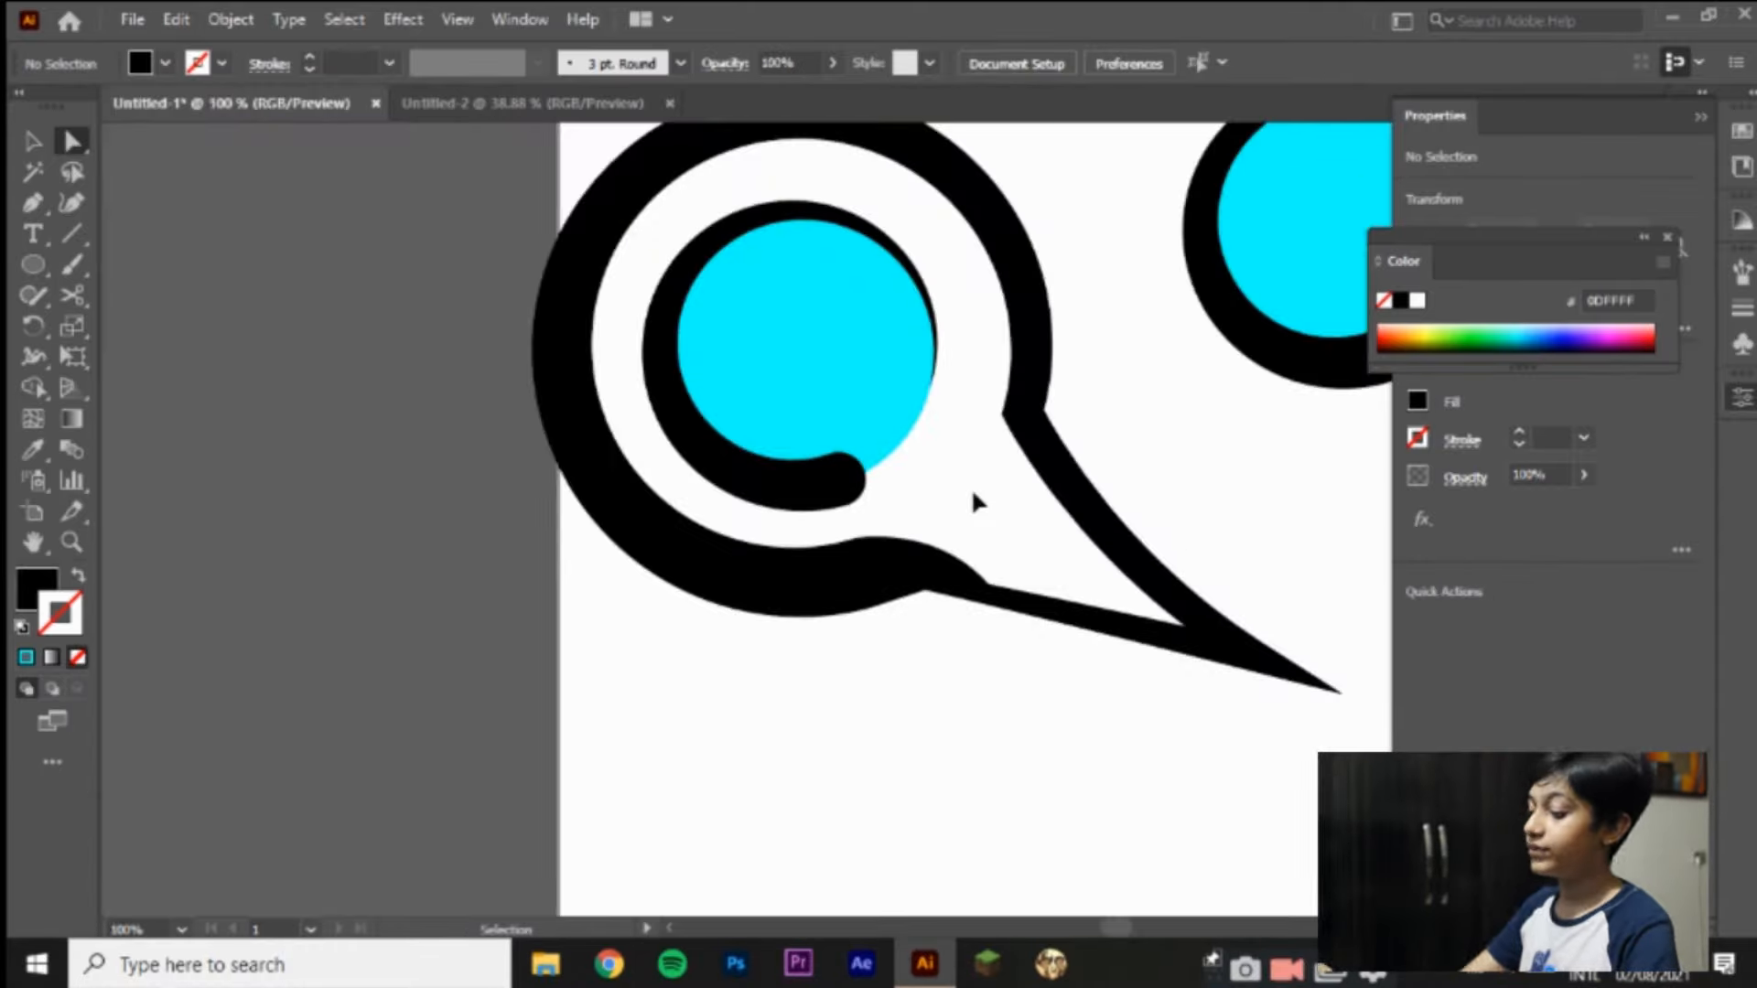
{"action": "key", "text": "space"}
{"action": "left_click_drag", "start_coordinate": [1157, 415], "coordinate": [612, 589]}
{"action": "left_click", "coordinate": [913, 333]}
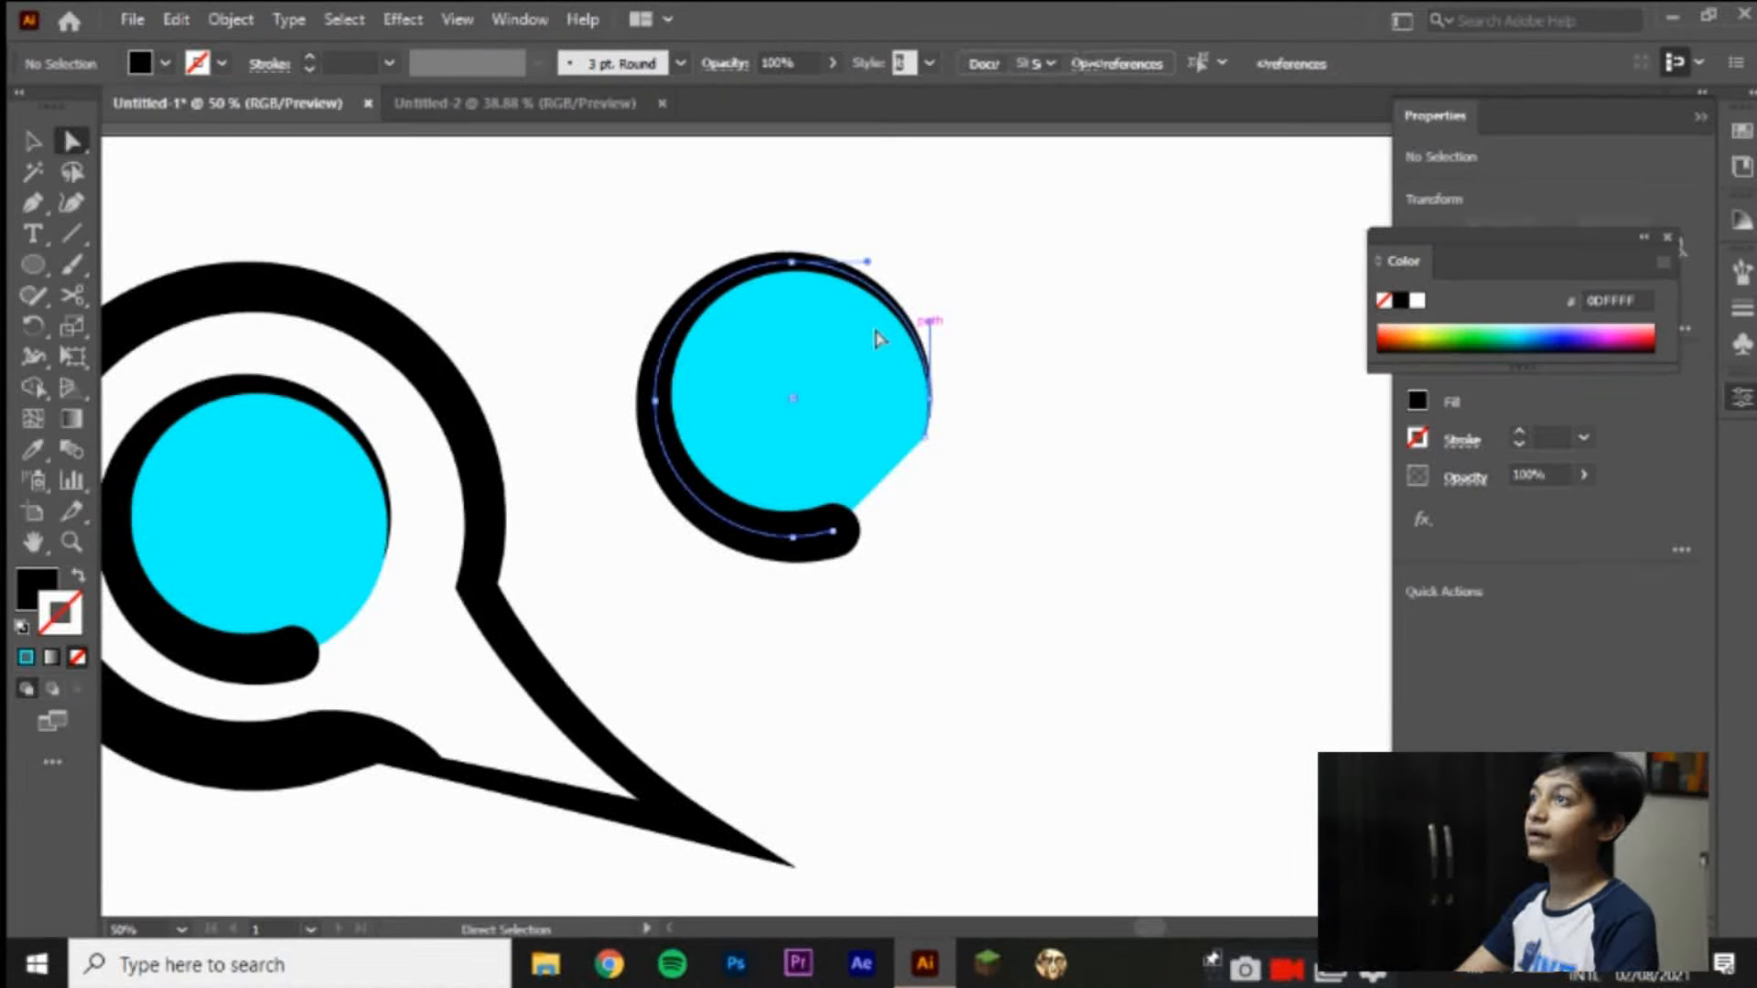
{"action": "key", "text": "Delete"}
{"action": "key", "text": "Delete"}
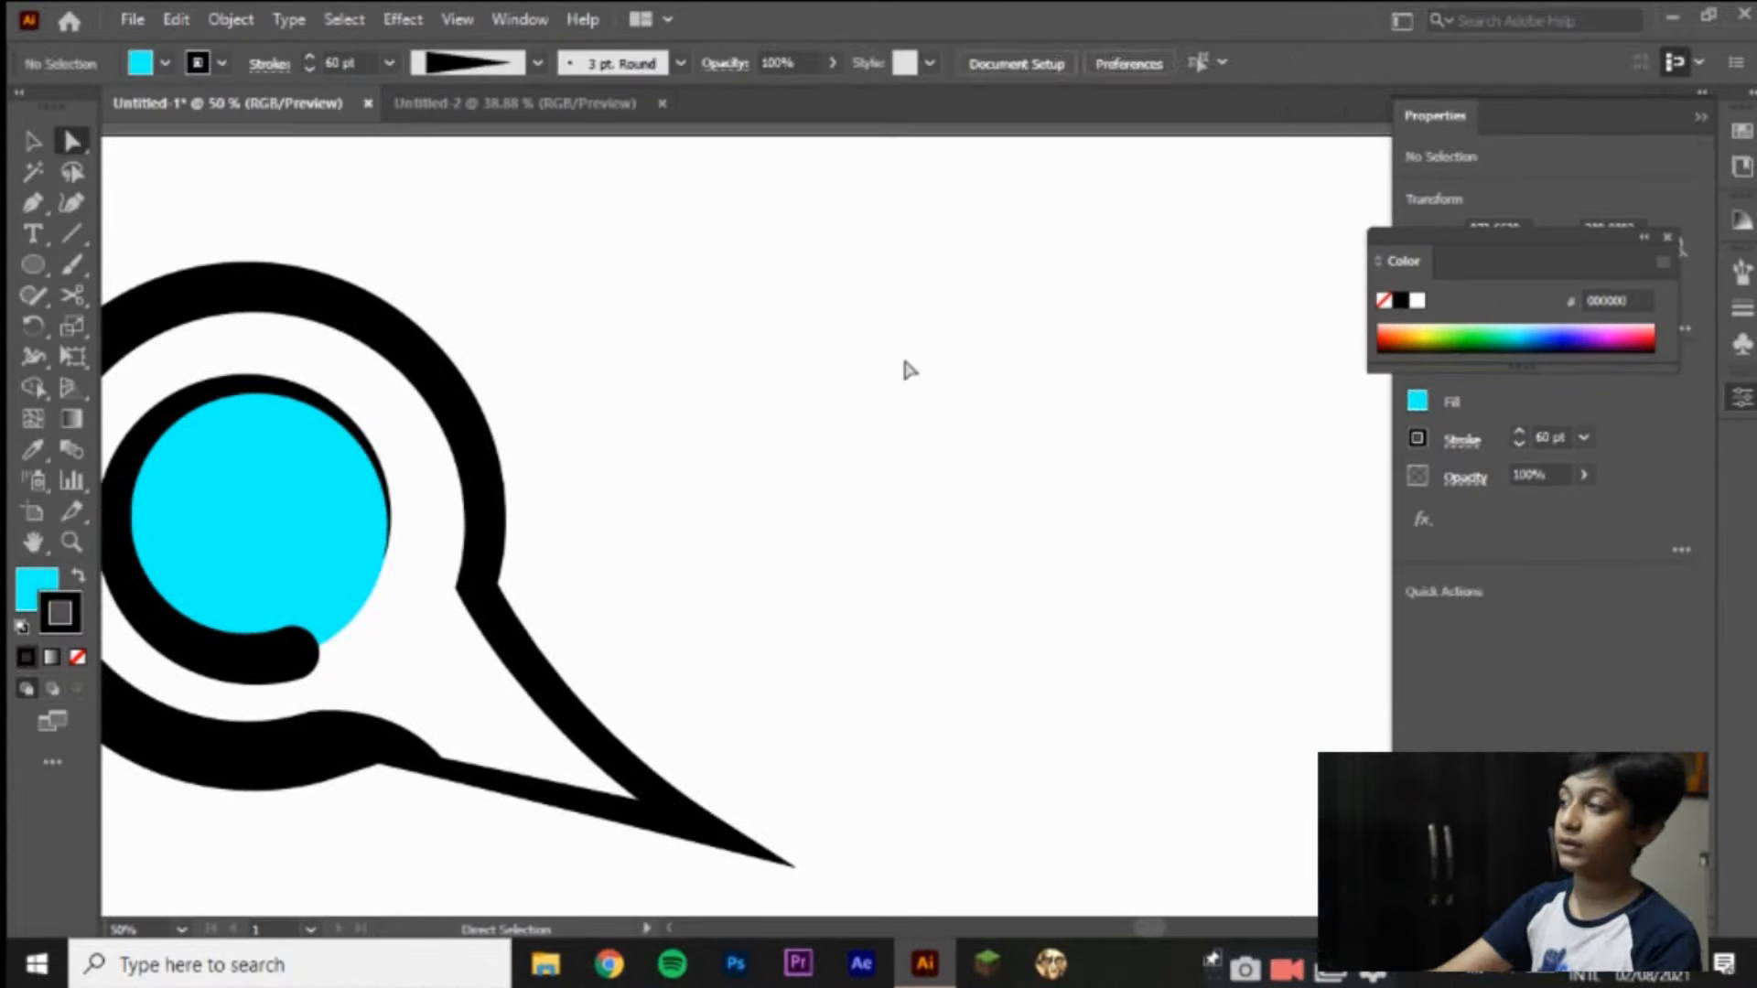
Step: Fill the outer pointed shape with red, FC0000
{"action": "left_click", "coordinate": [33, 141]}
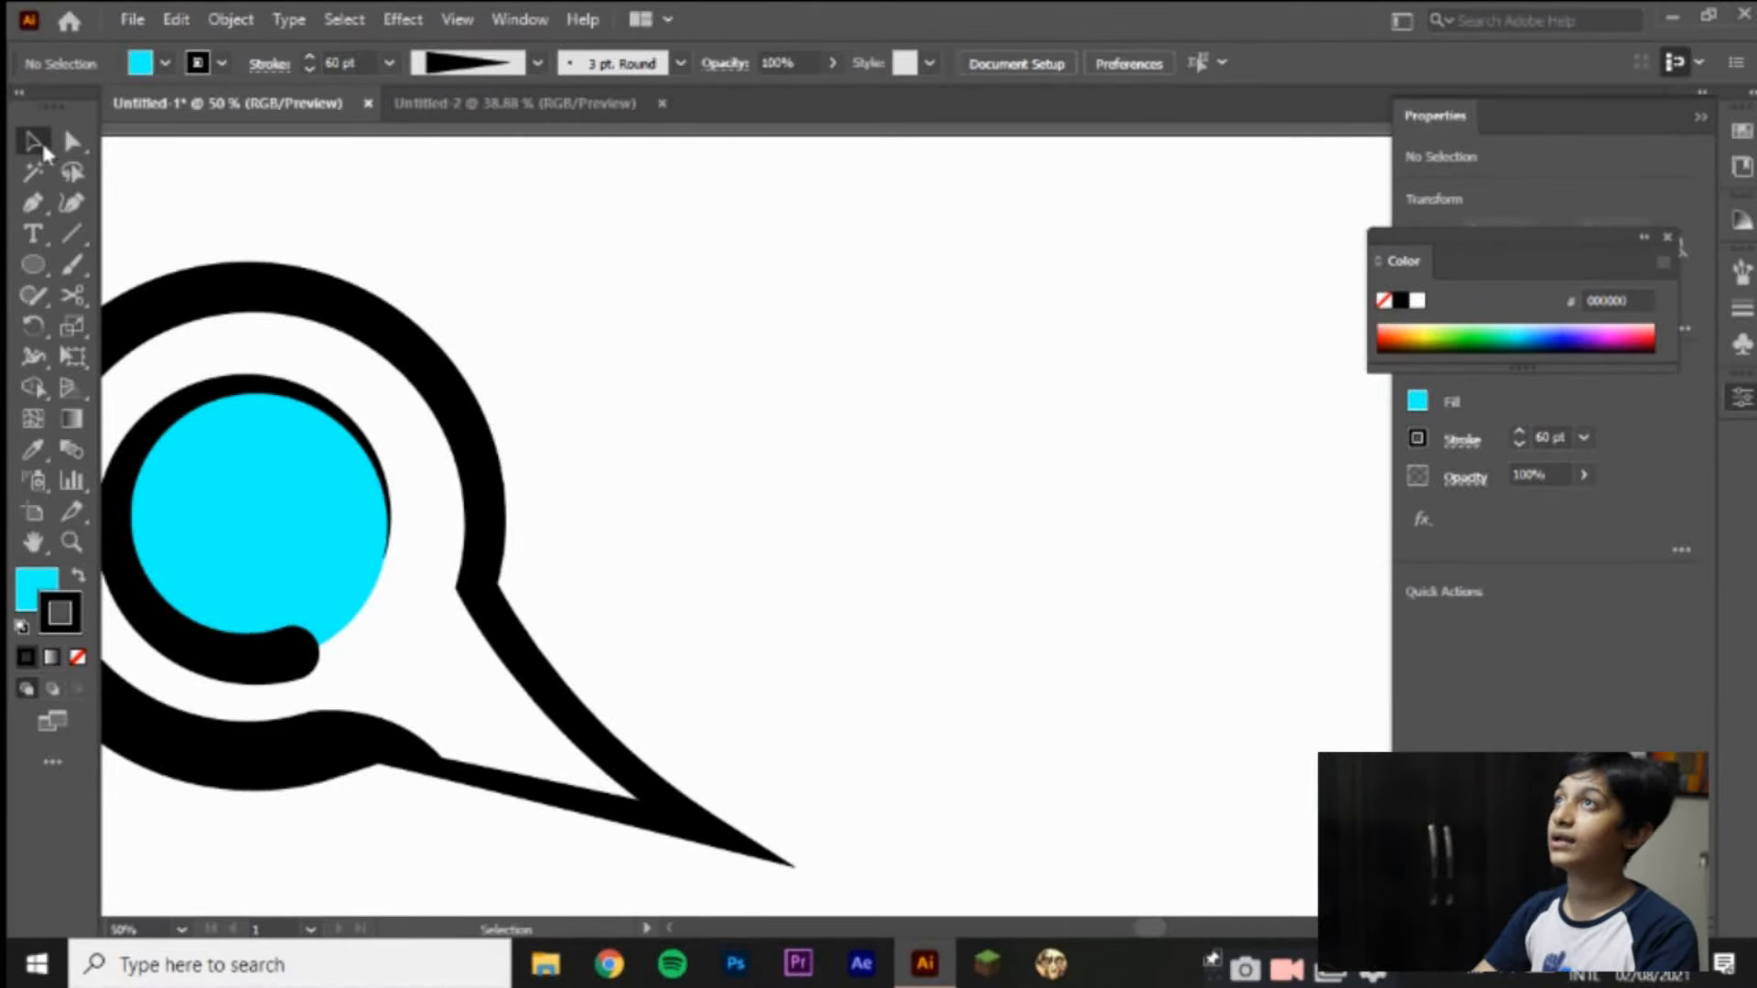
{"action": "left_click", "coordinate": [510, 612]}
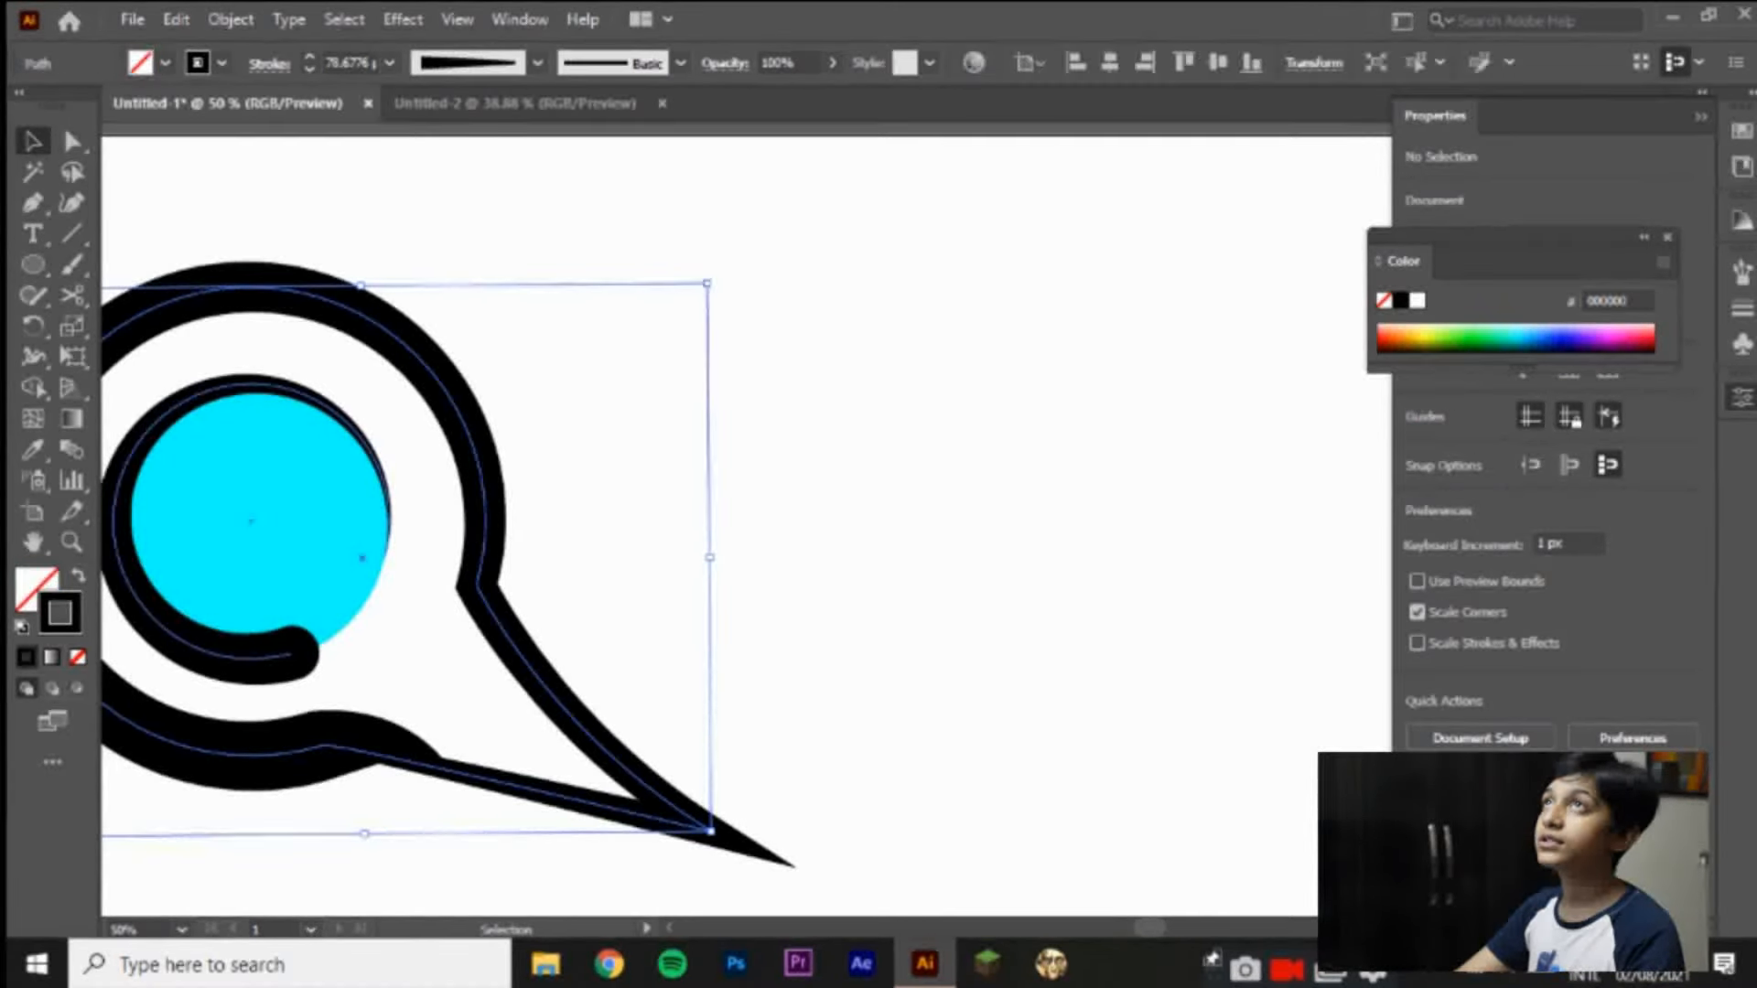
{"action": "double_click", "coordinate": [35, 590]}
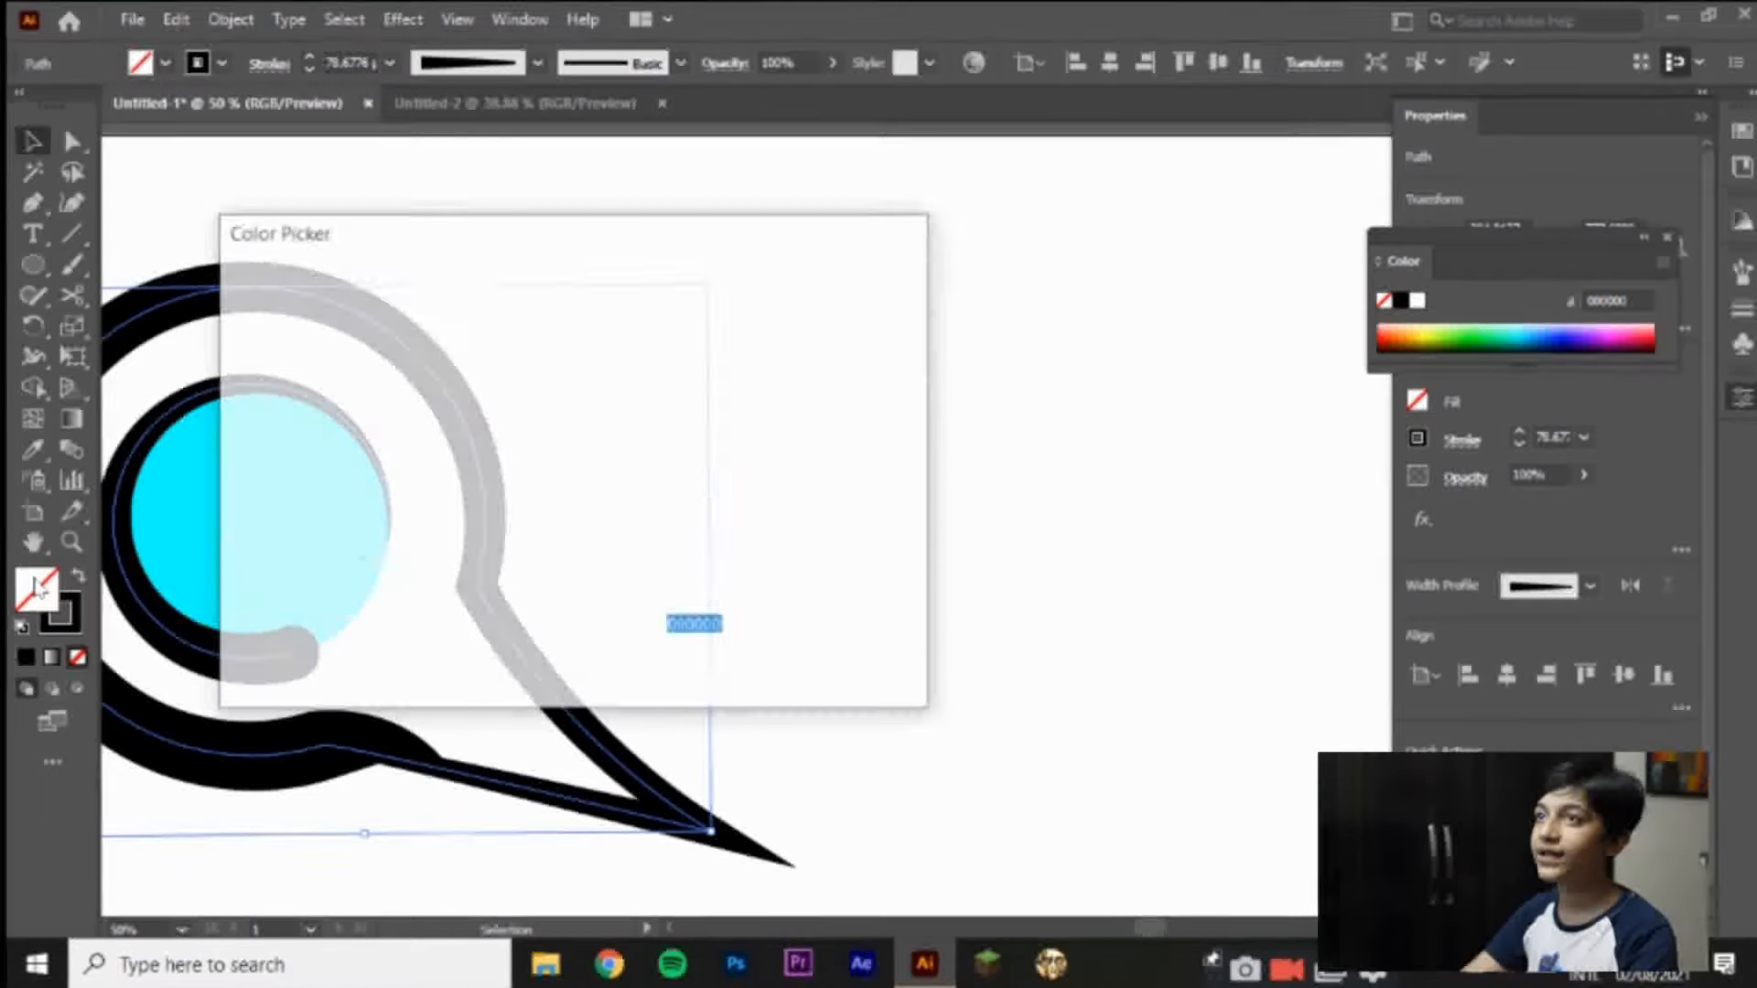
{"action": "left_click_drag", "start_coordinate": [450, 354], "coordinate": [595, 307]}
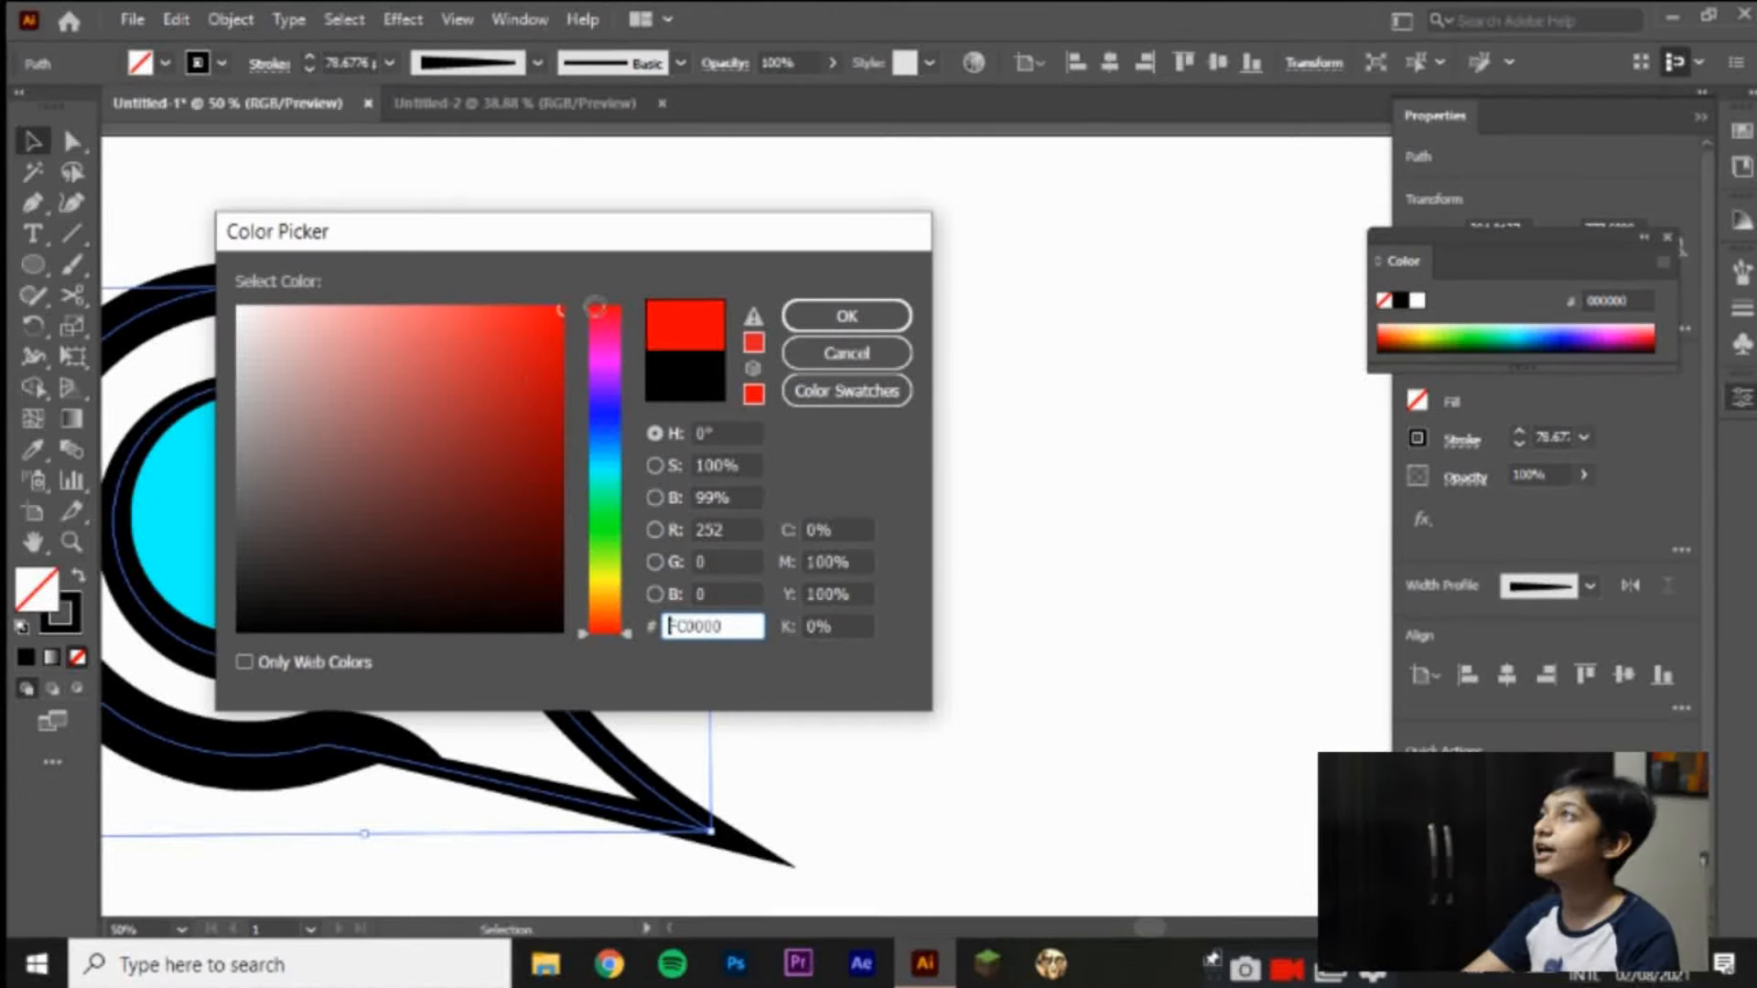
{"action": "left_click", "coordinate": [828, 319]}
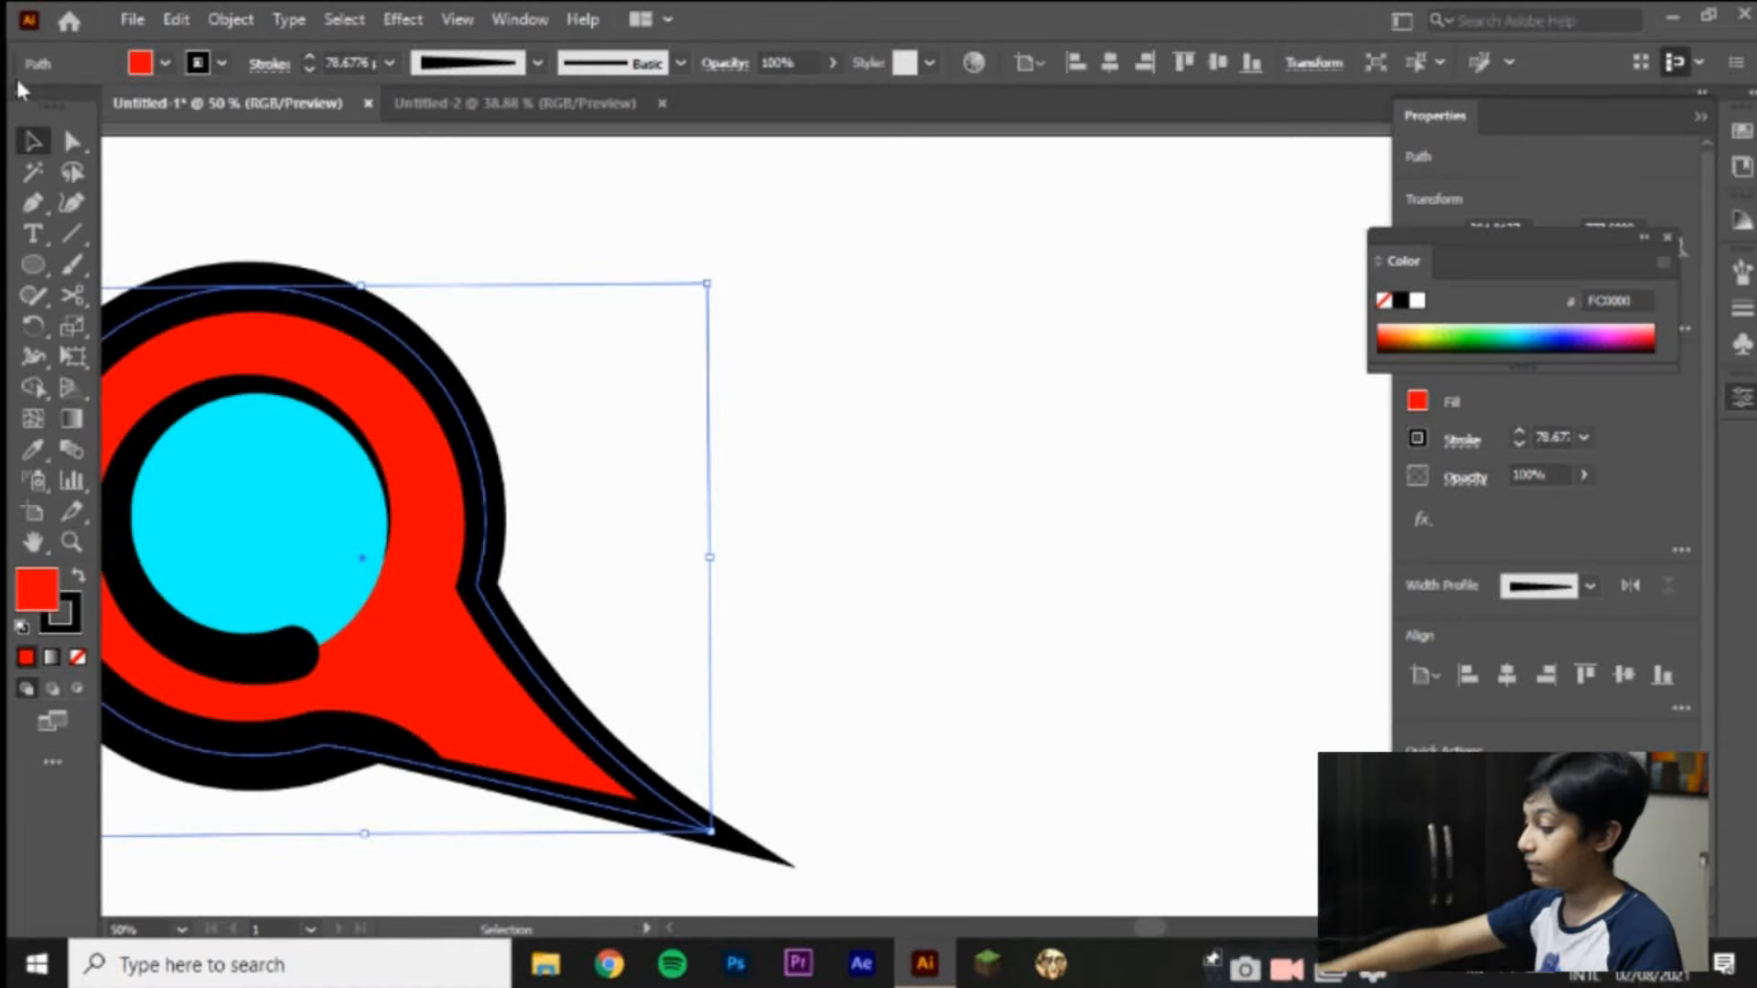
Step: Try drawing a Pen path across the neck between the outer shape's right and lower joint anchors, with no fill
{"action": "left_click", "coordinate": [40, 205]}
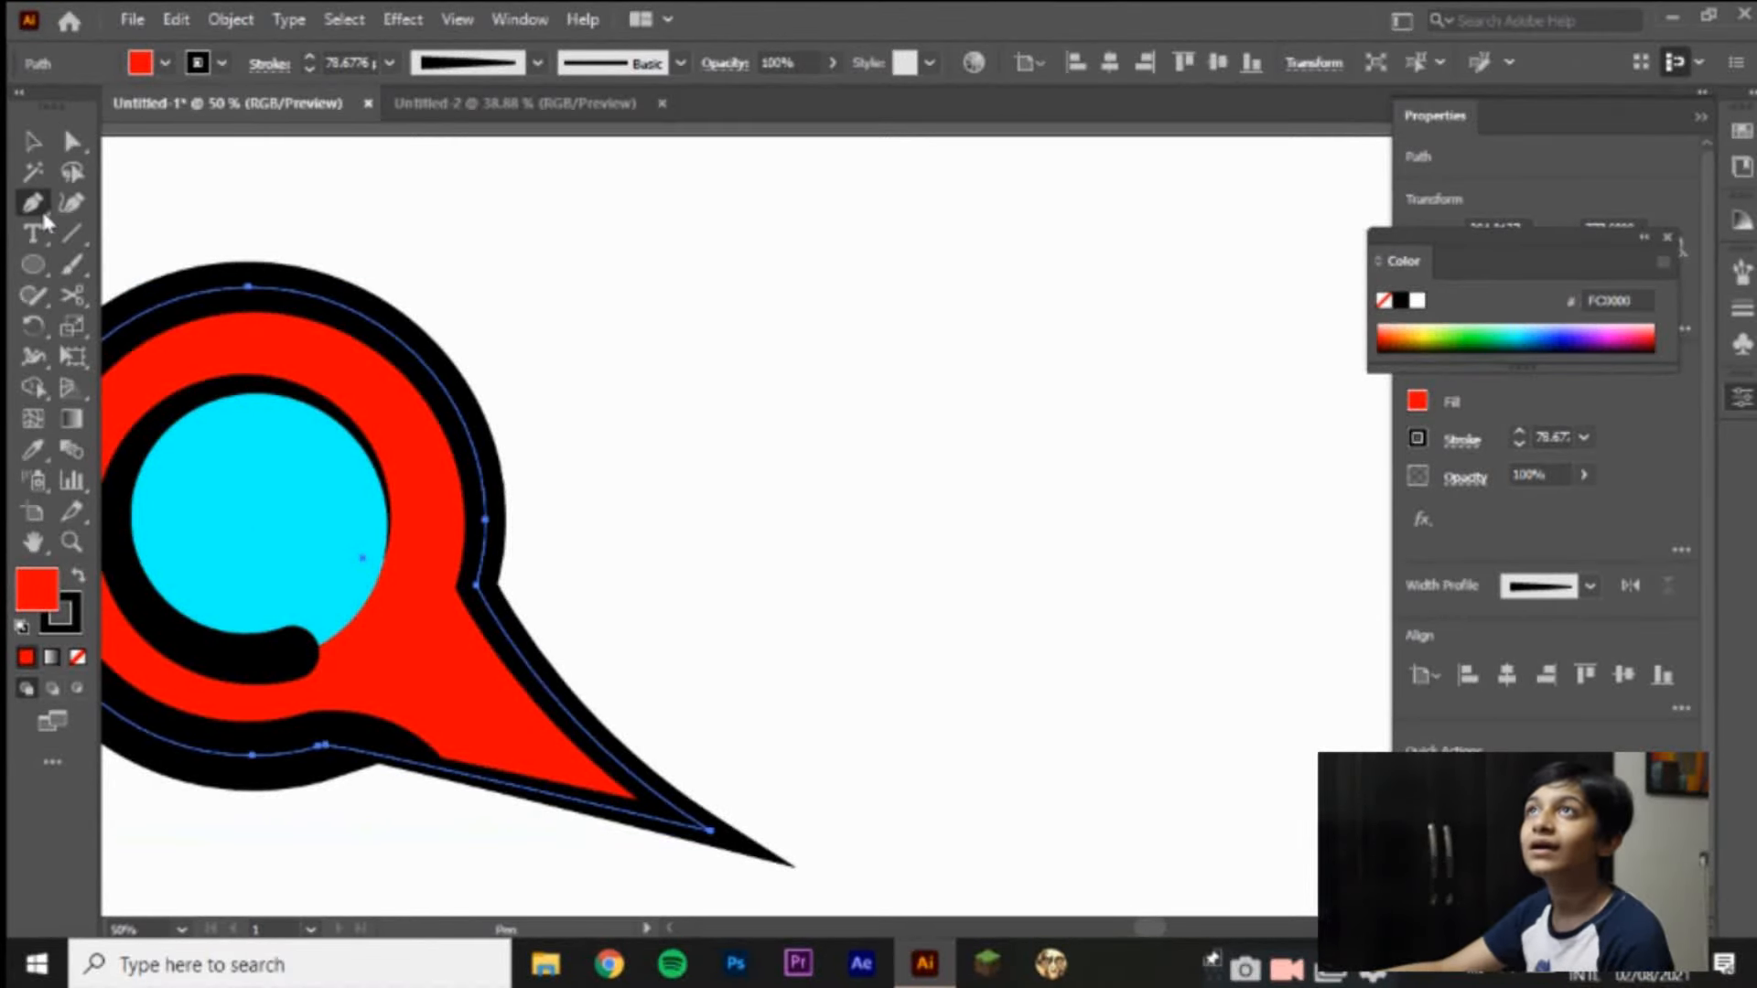
{"action": "left_click", "coordinate": [476, 584]}
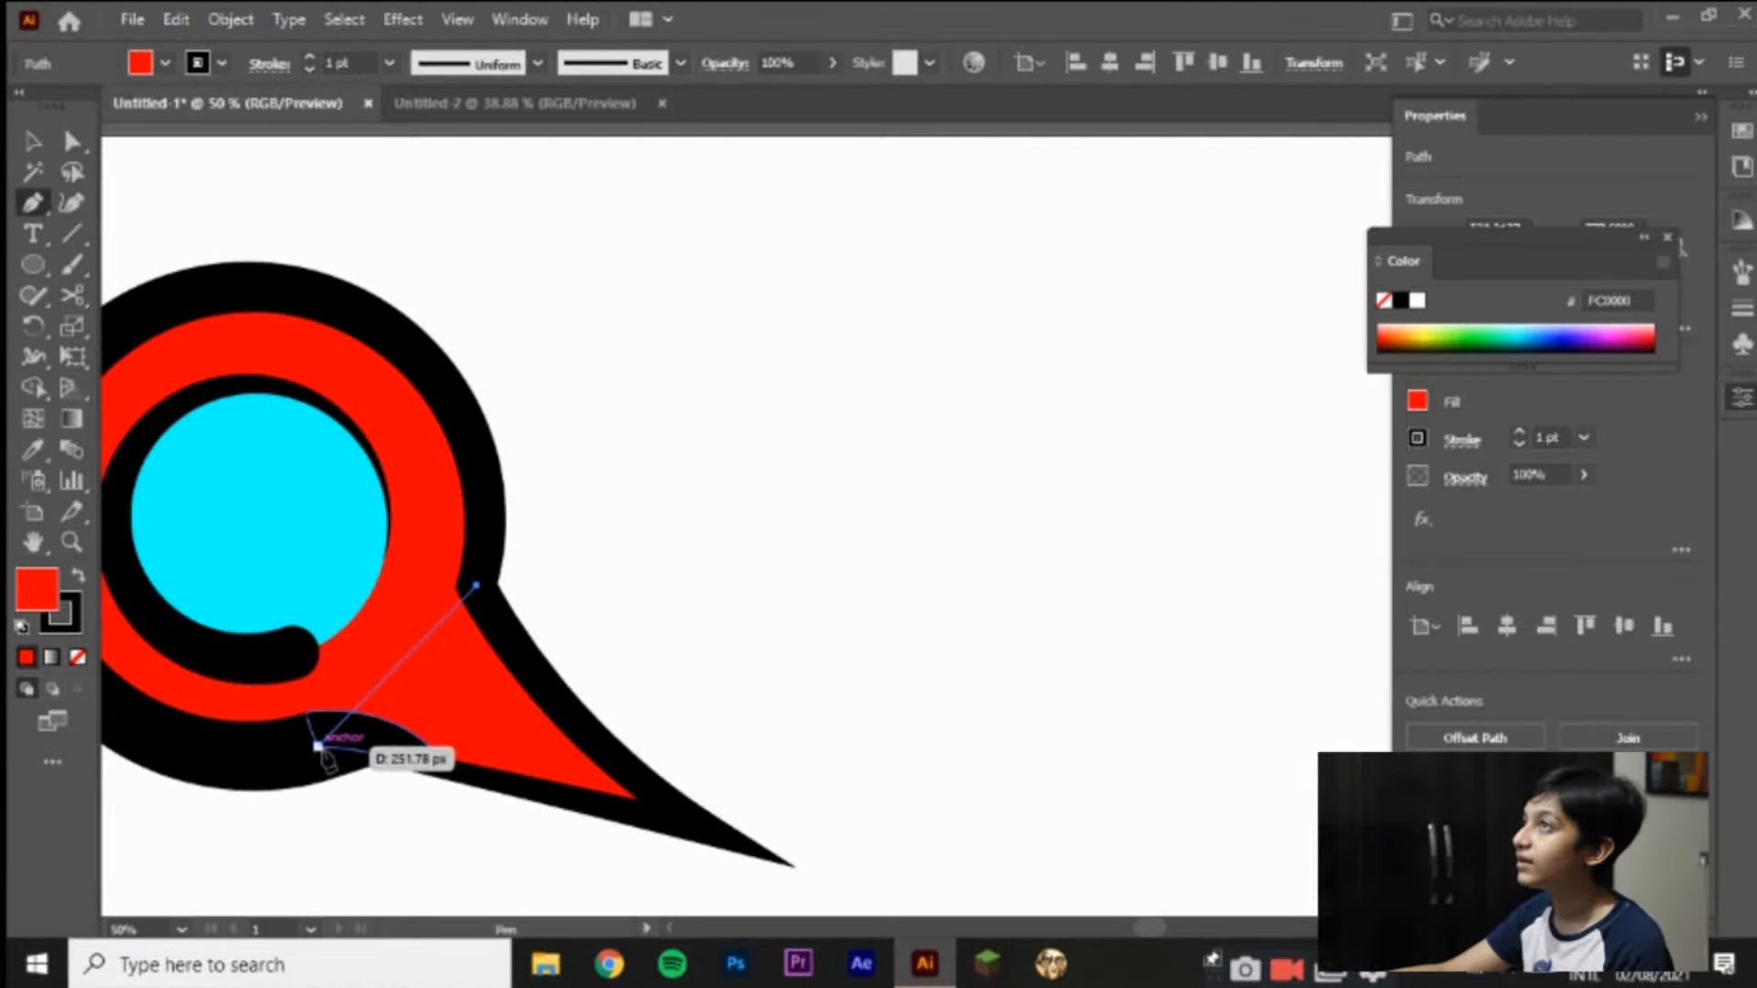
{"action": "left_click_drag", "start_coordinate": [319, 748], "coordinate": [251, 776]}
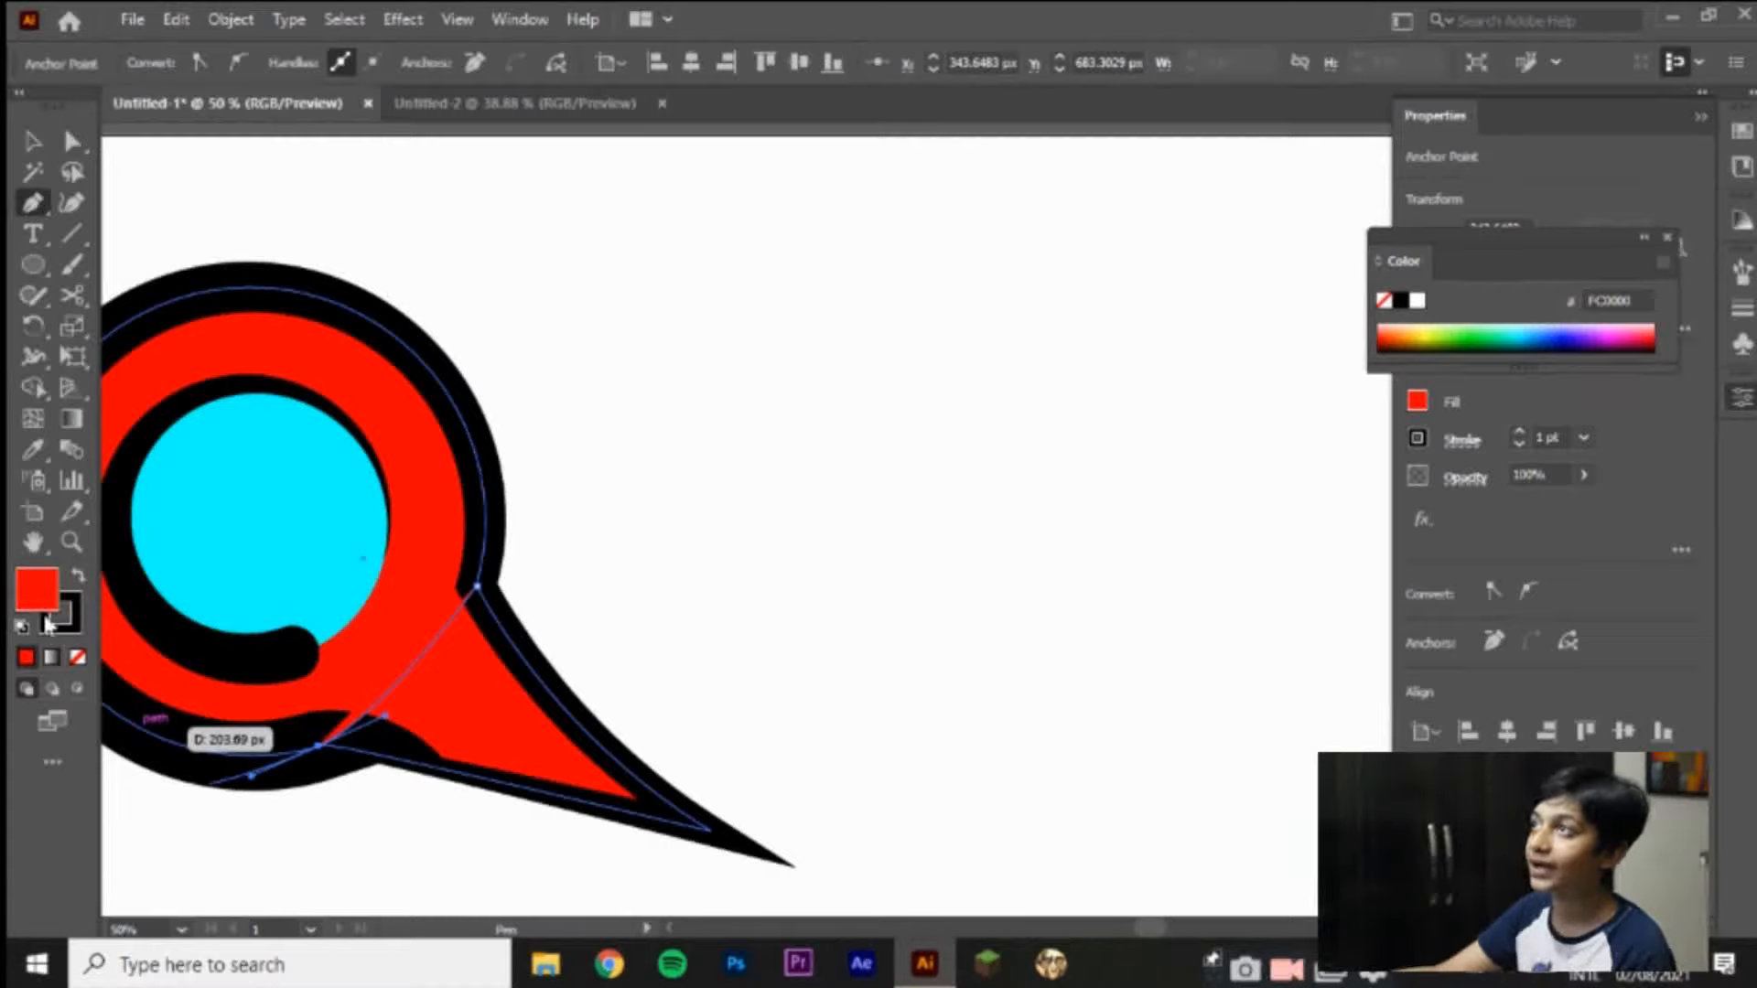
{"action": "left_click", "coordinate": [78, 657]}
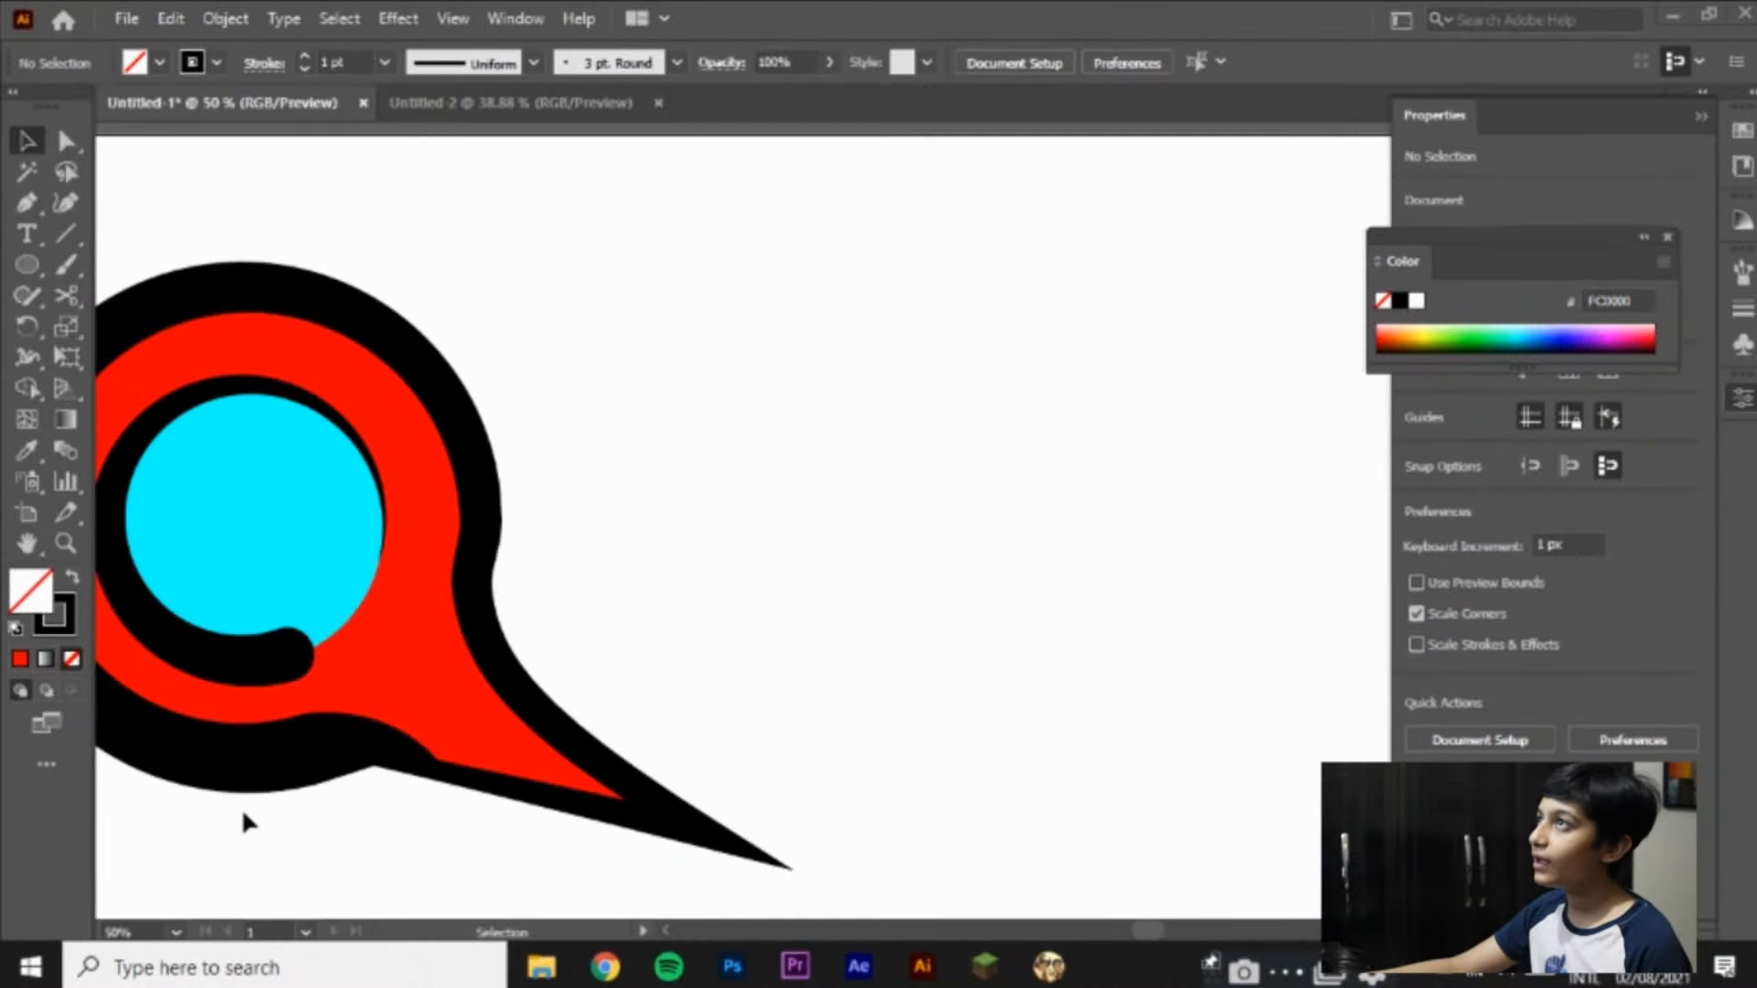
Step: Select all the logo's paths and move them right and down so the whole logo sits inside the artboard
{"action": "key", "text": "ctrl+0"}
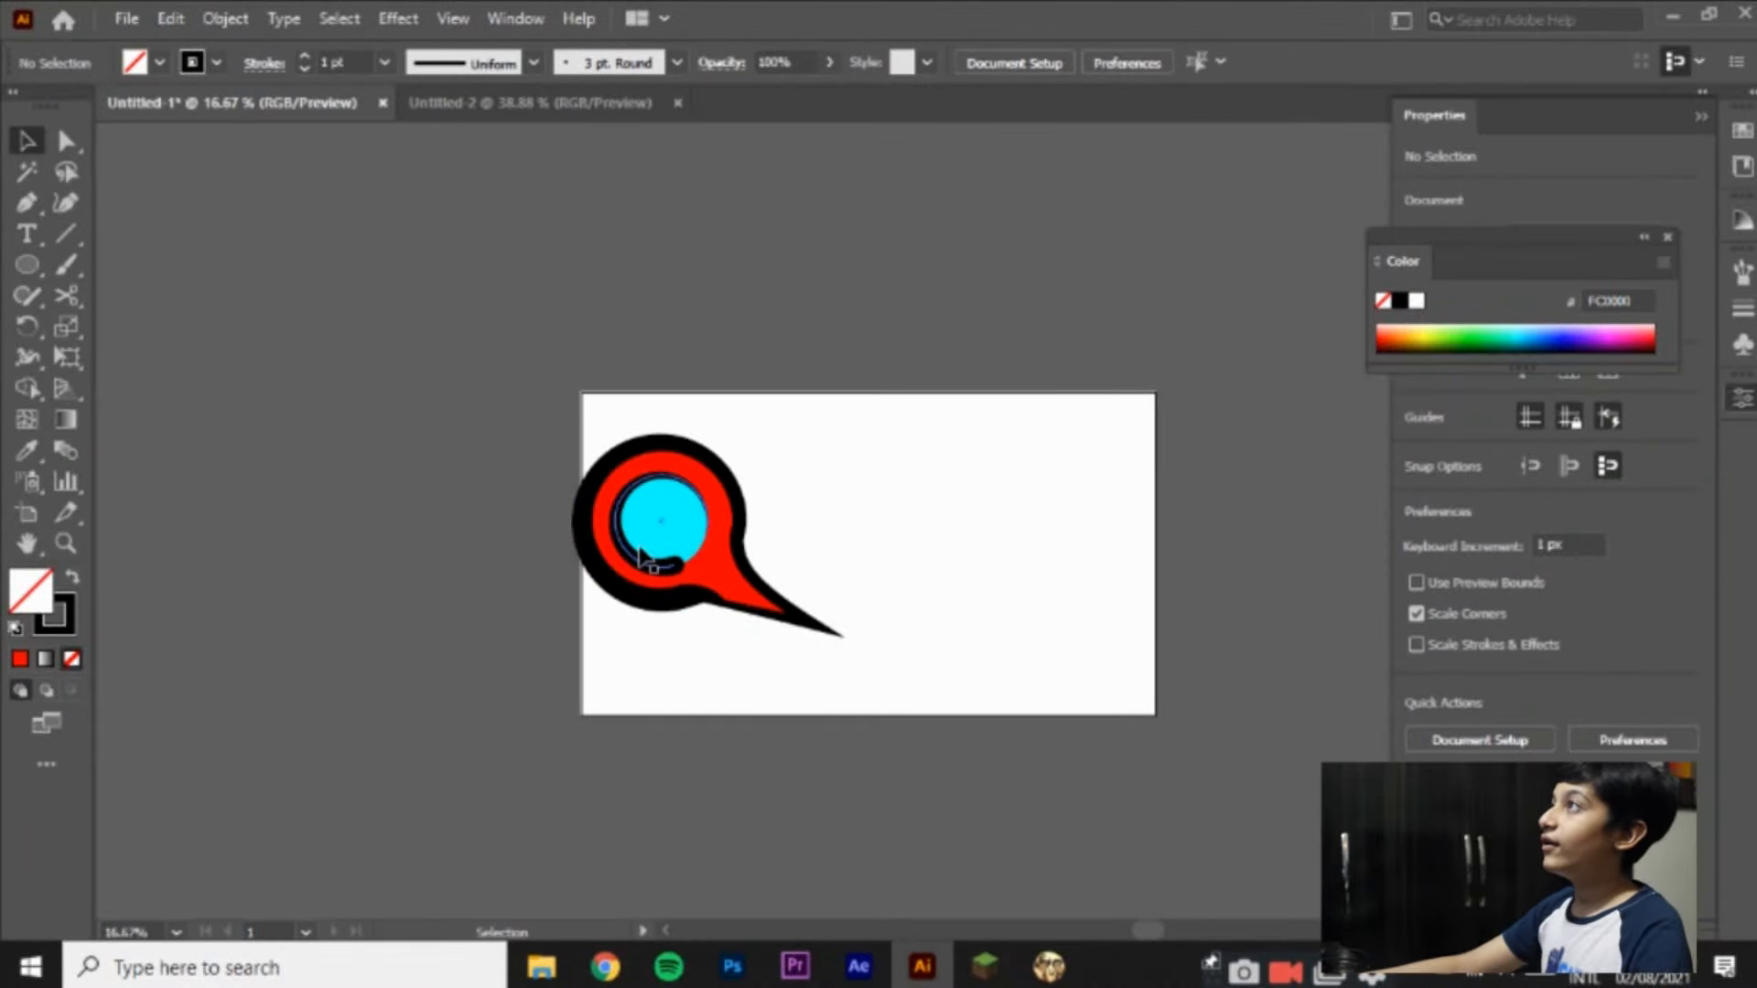
{"action": "left_click_drag", "start_coordinate": [377, 647], "coordinate": [376, 653]}
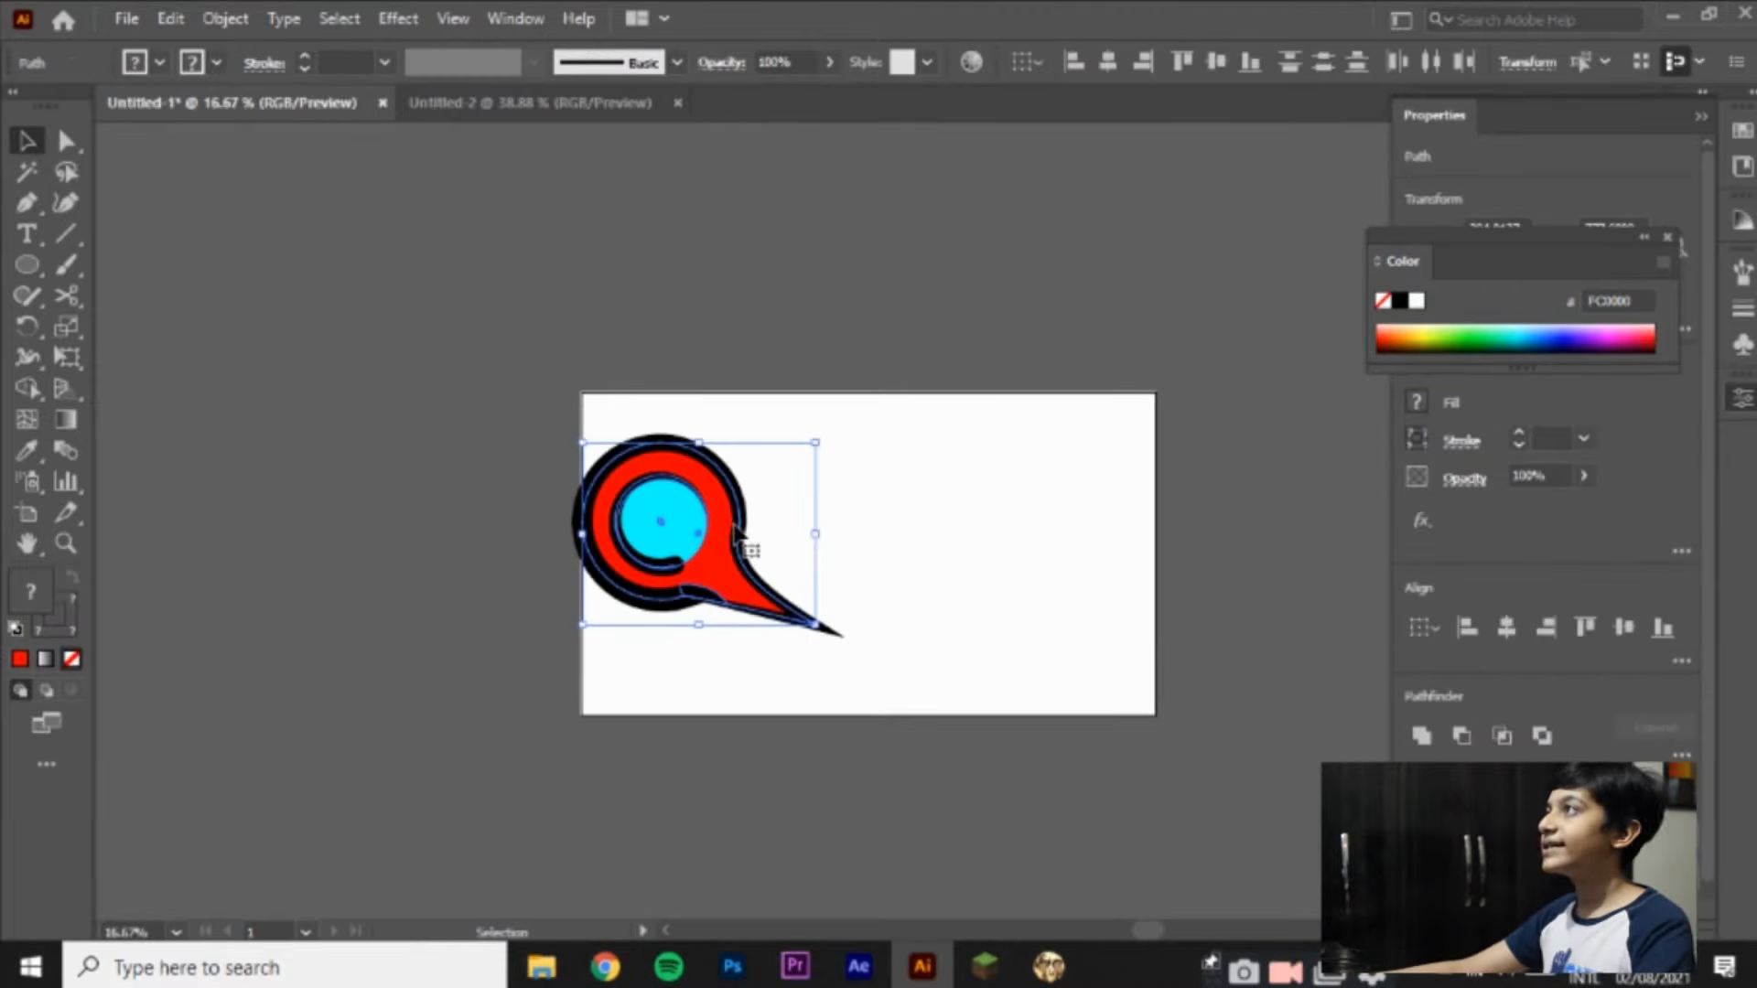
{"action": "left_click_drag", "start_coordinate": [816, 576], "coordinate": [877, 609]}
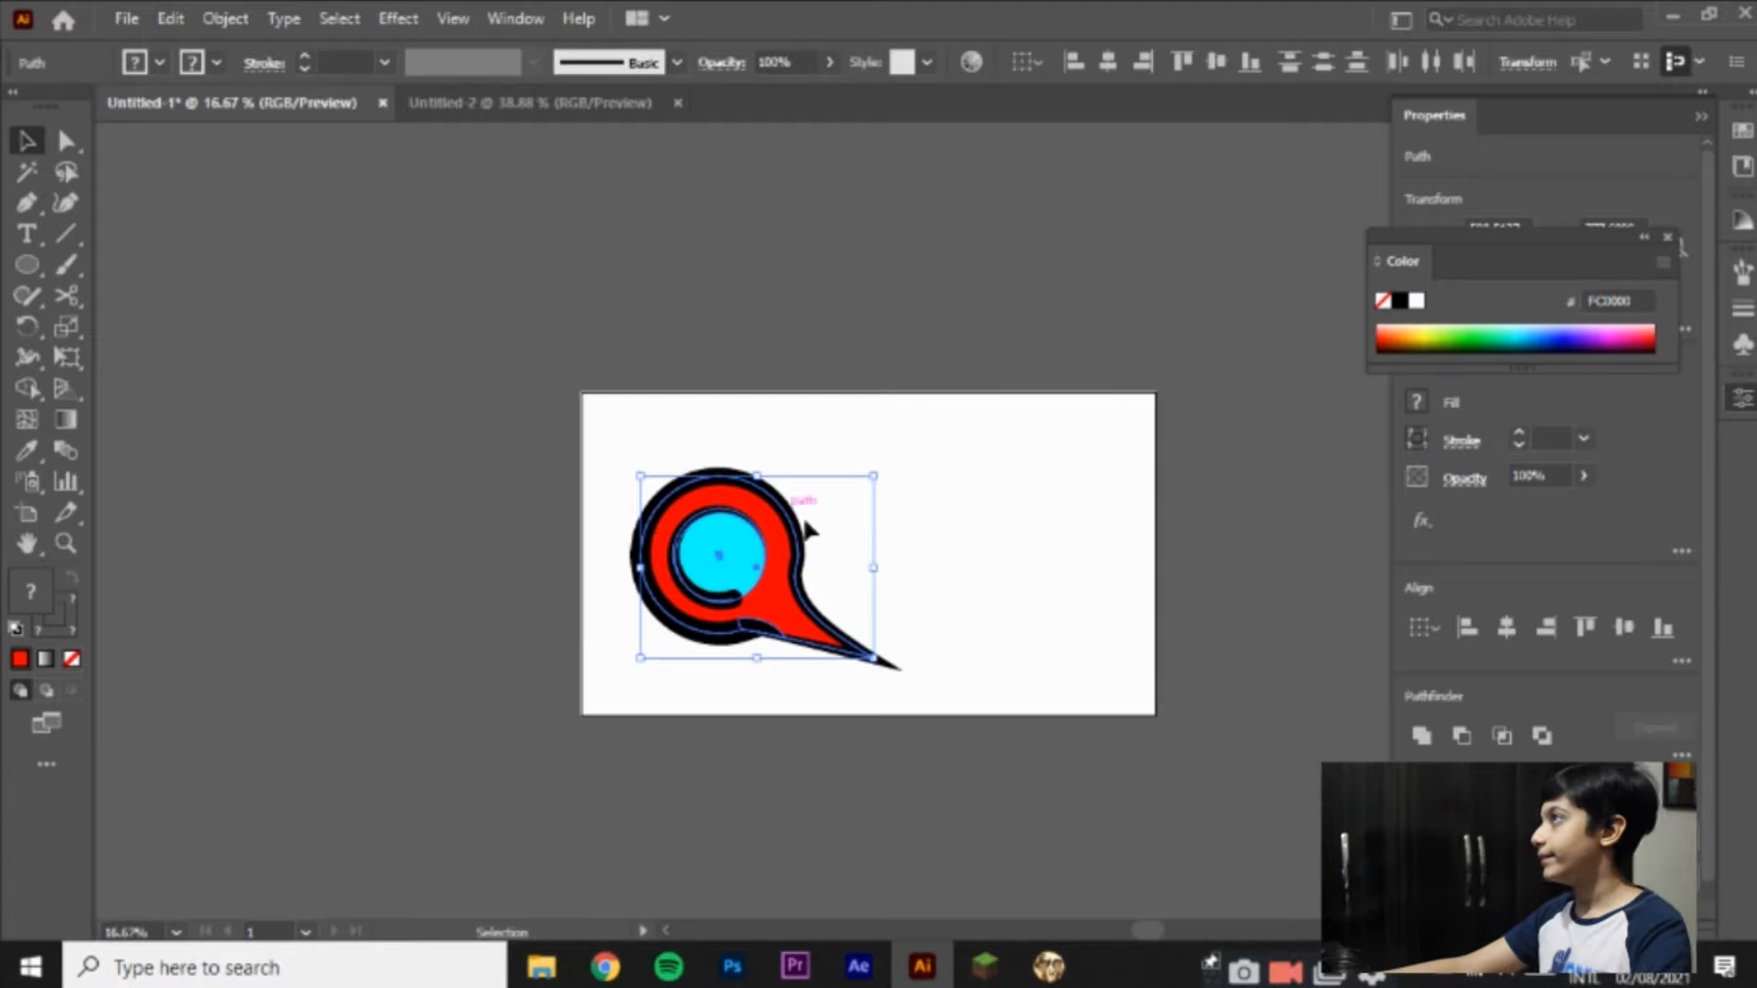
{"action": "left_click", "coordinate": [997, 491]}
Step: Scale all the logo's paths down together, keeping the lower-left corner of the artwork in place
{"action": "left_click", "coordinate": [785, 529]}
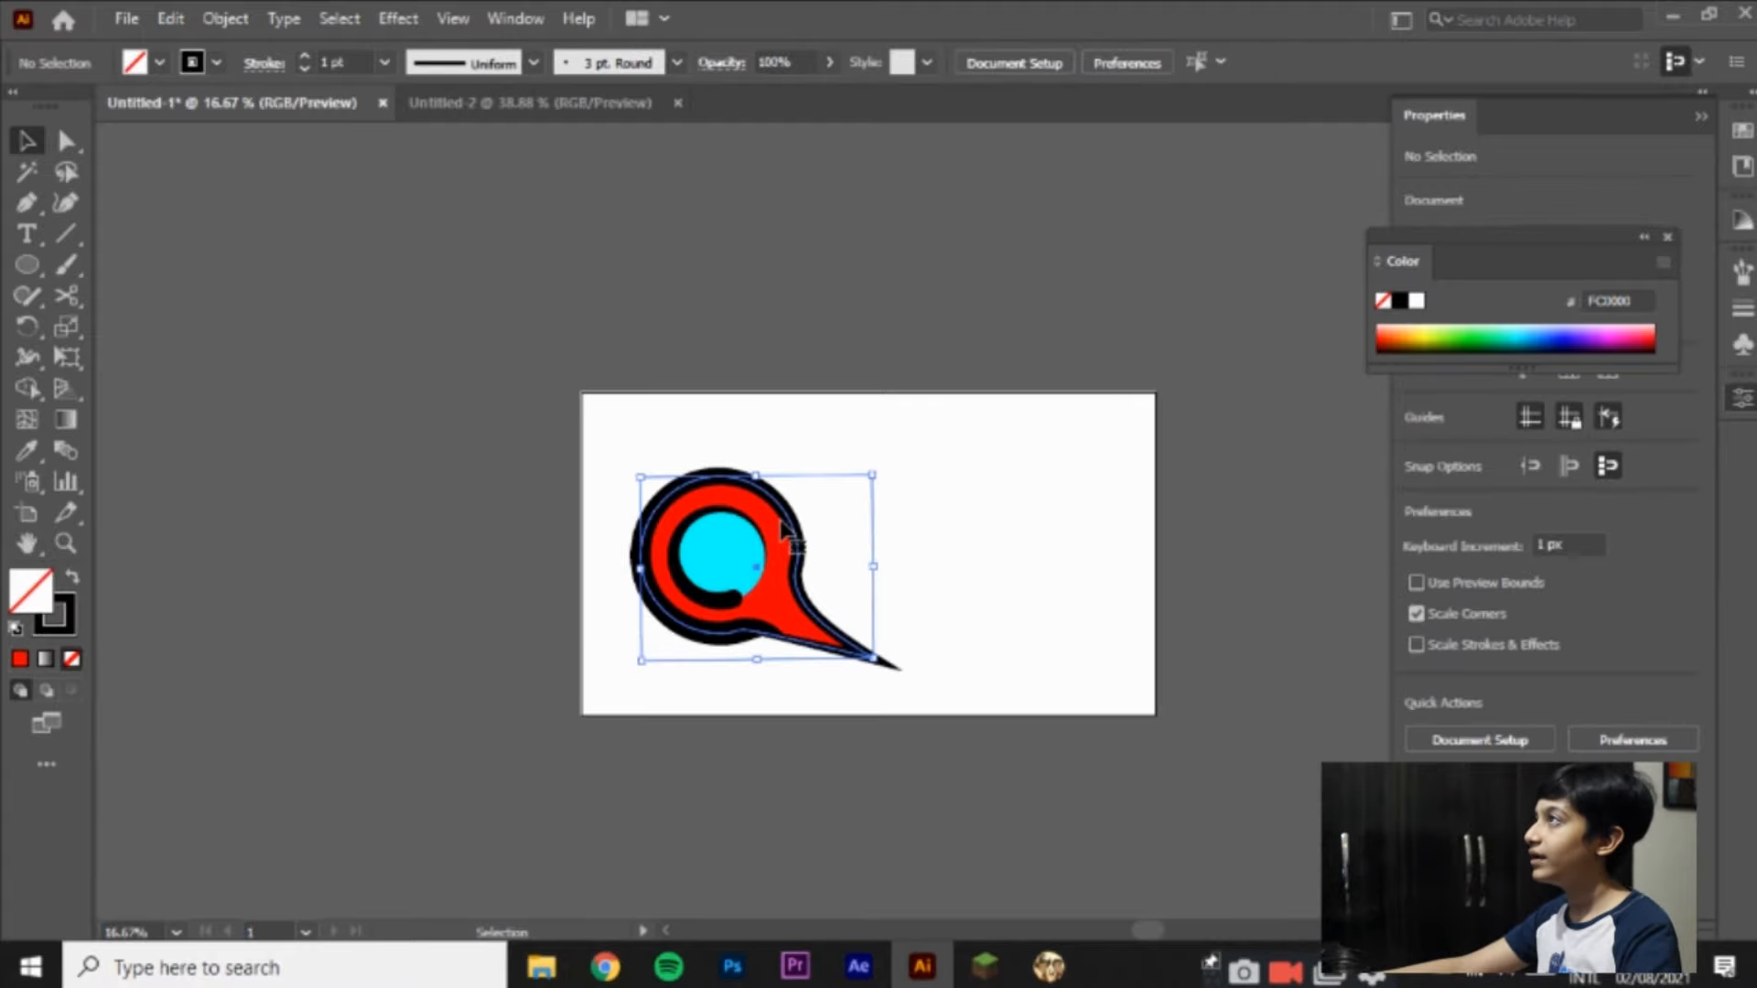
{"action": "left_click", "coordinate": [871, 478]}
{"action": "key", "text": "a"}
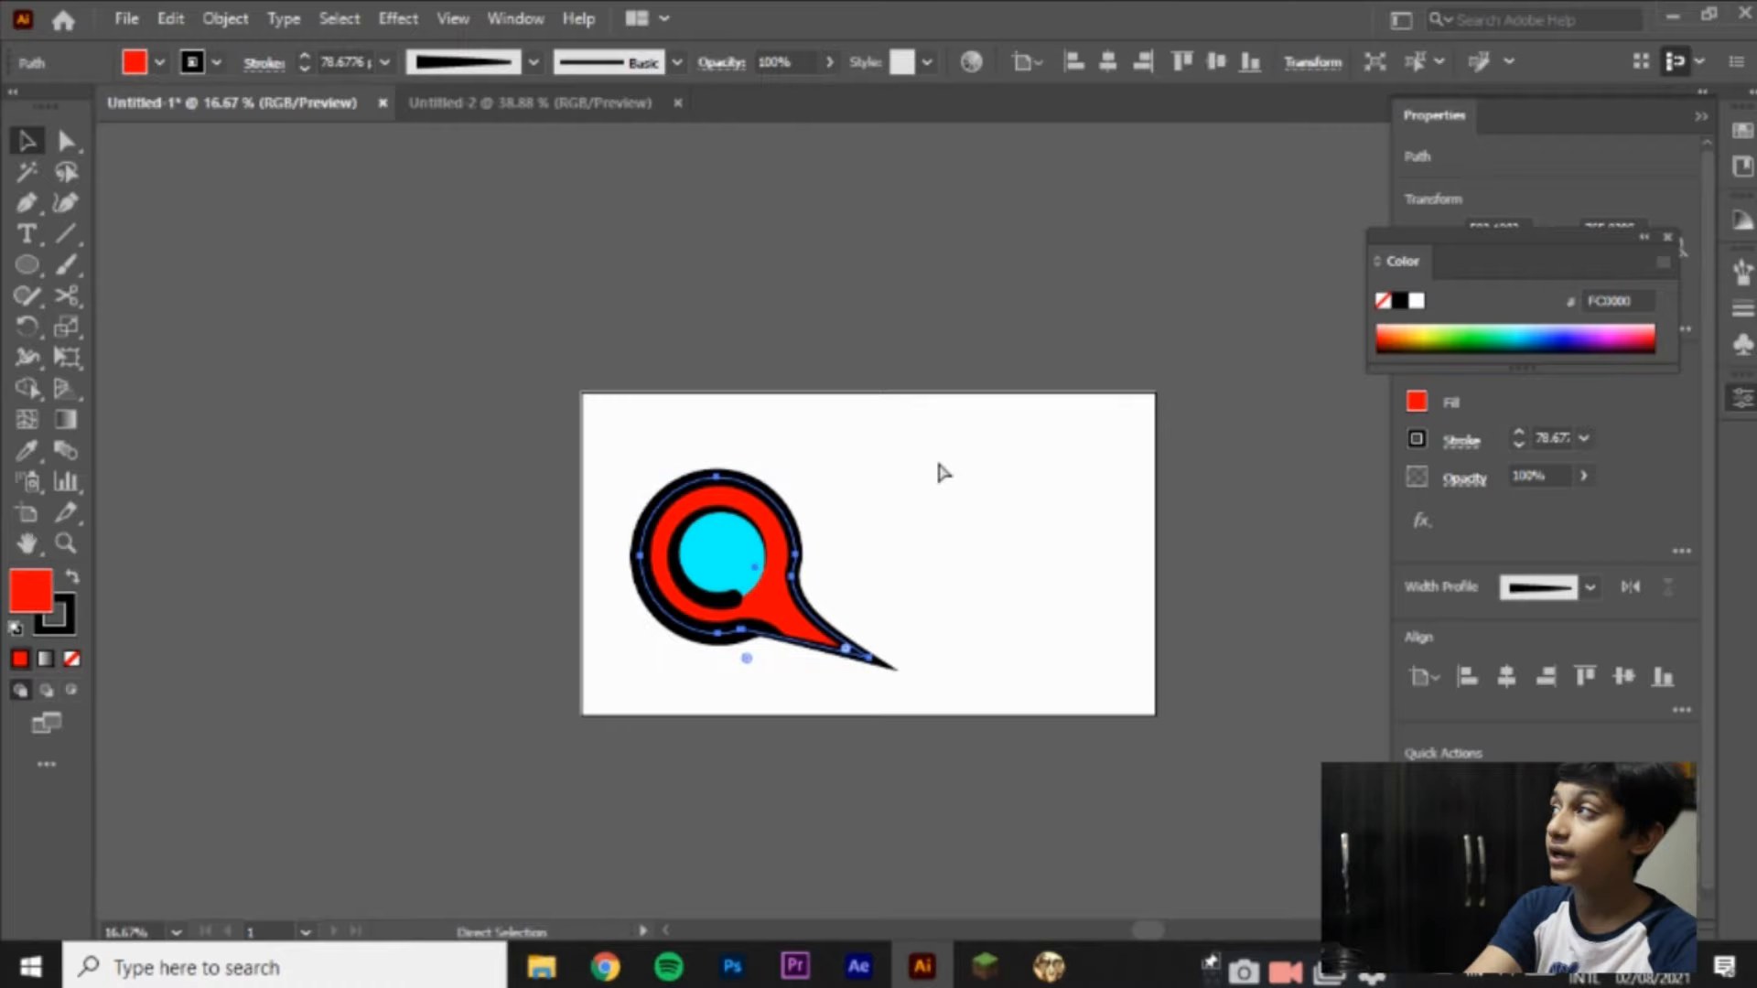
{"action": "key", "text": "ctrl+a"}
{"action": "key", "text": "v"}
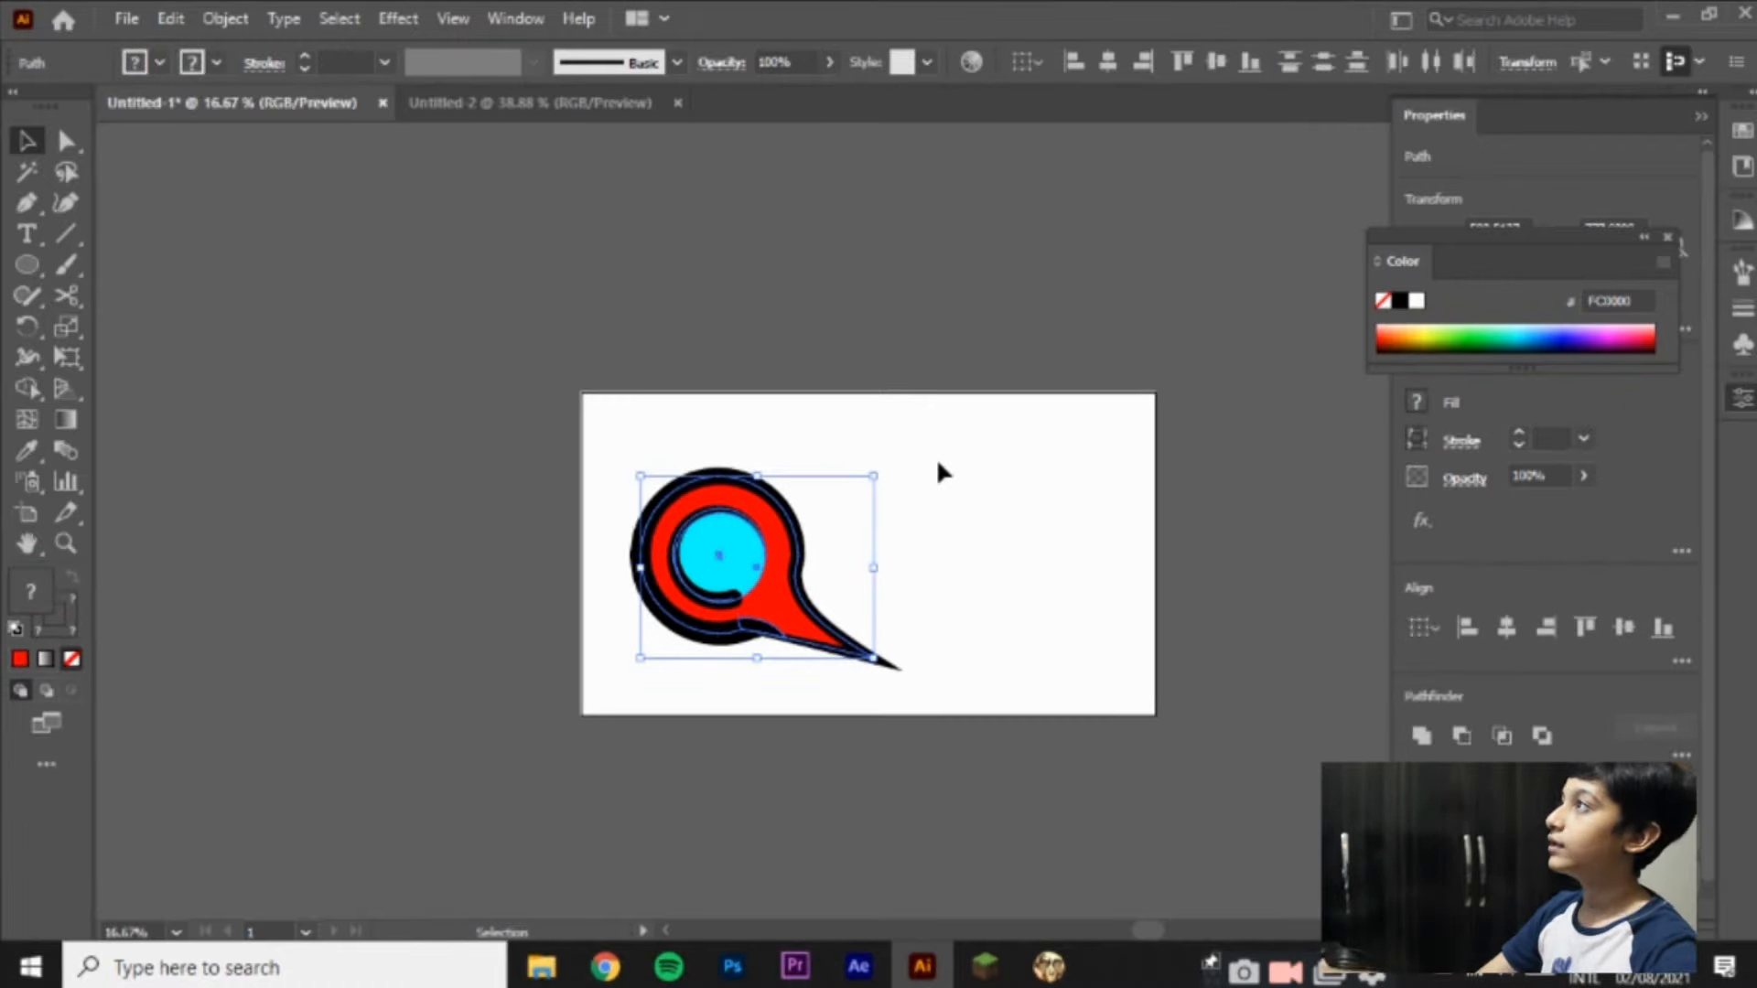
{"action": "left_click_drag", "start_coordinate": [873, 477], "coordinate": [829, 551]}
{"action": "key", "text": "ctrl+equal"}
{"action": "key", "text": "ctrl+equal"}
{"action": "key", "text": "ctrl+equal"}
{"action": "key", "text": "ctrl+equal"}
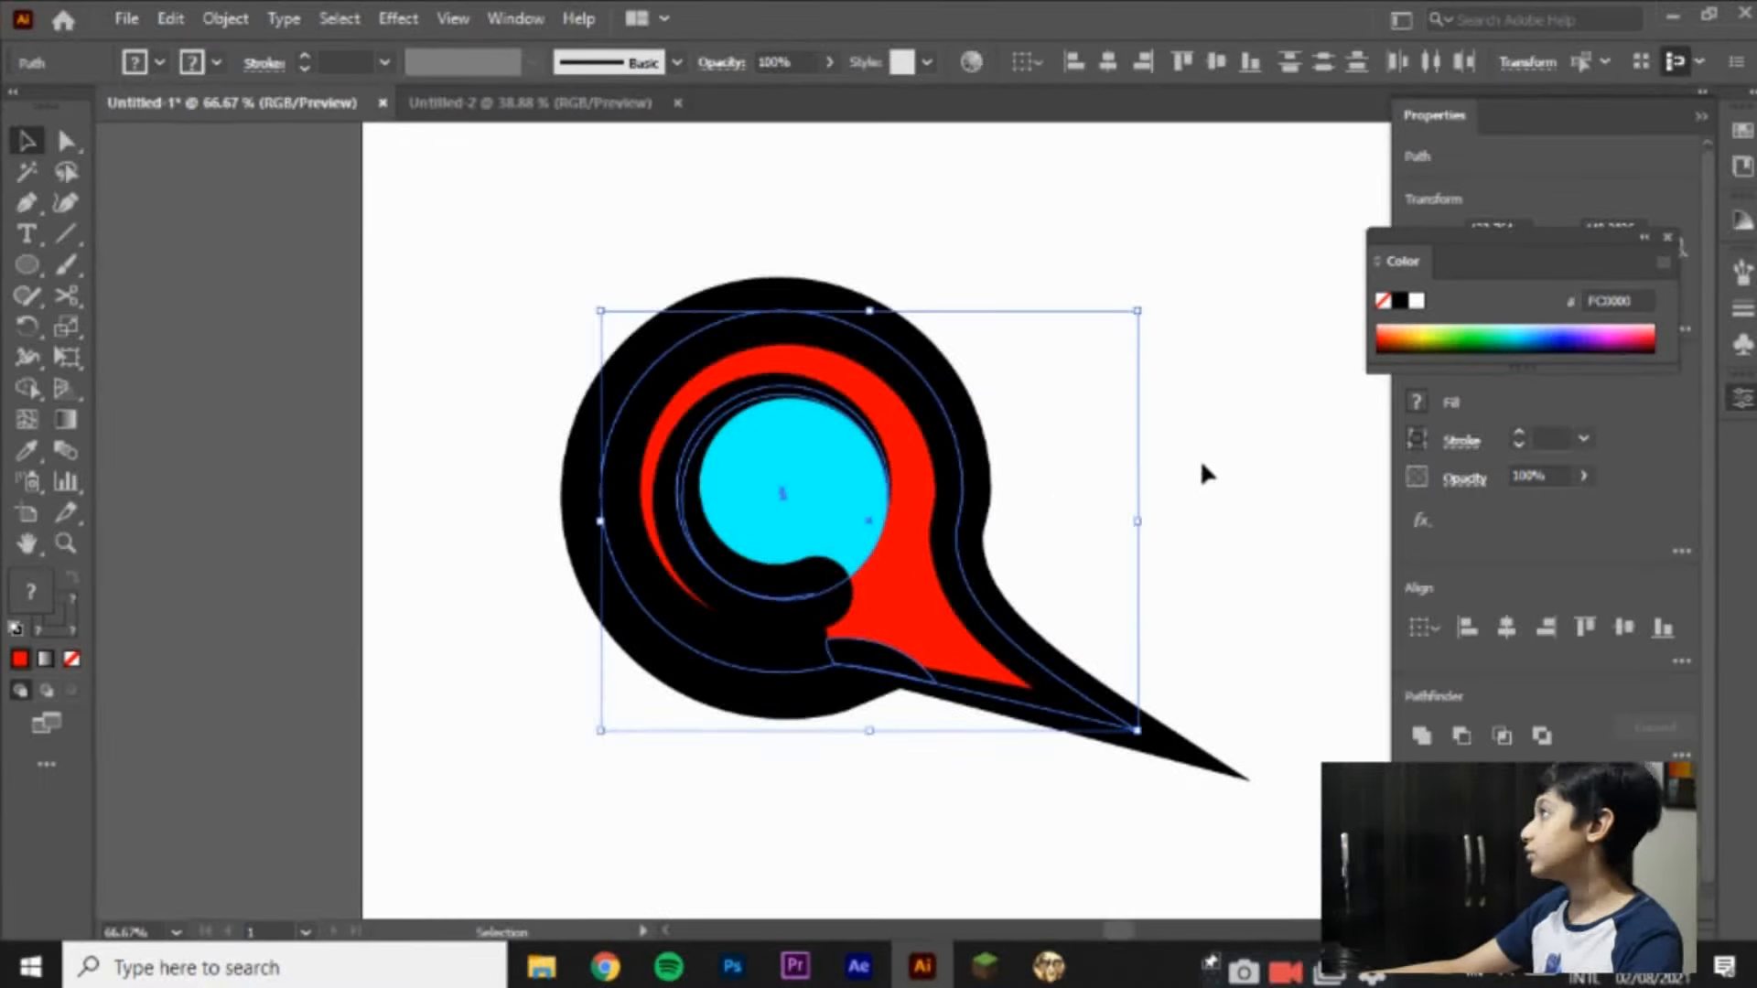
Step: Inspect the scaled outer shape and black patch, undo the logo's scaling, and redo it
{"action": "left_click", "coordinate": [1201, 465]}
{"action": "left_click", "coordinate": [971, 545]}
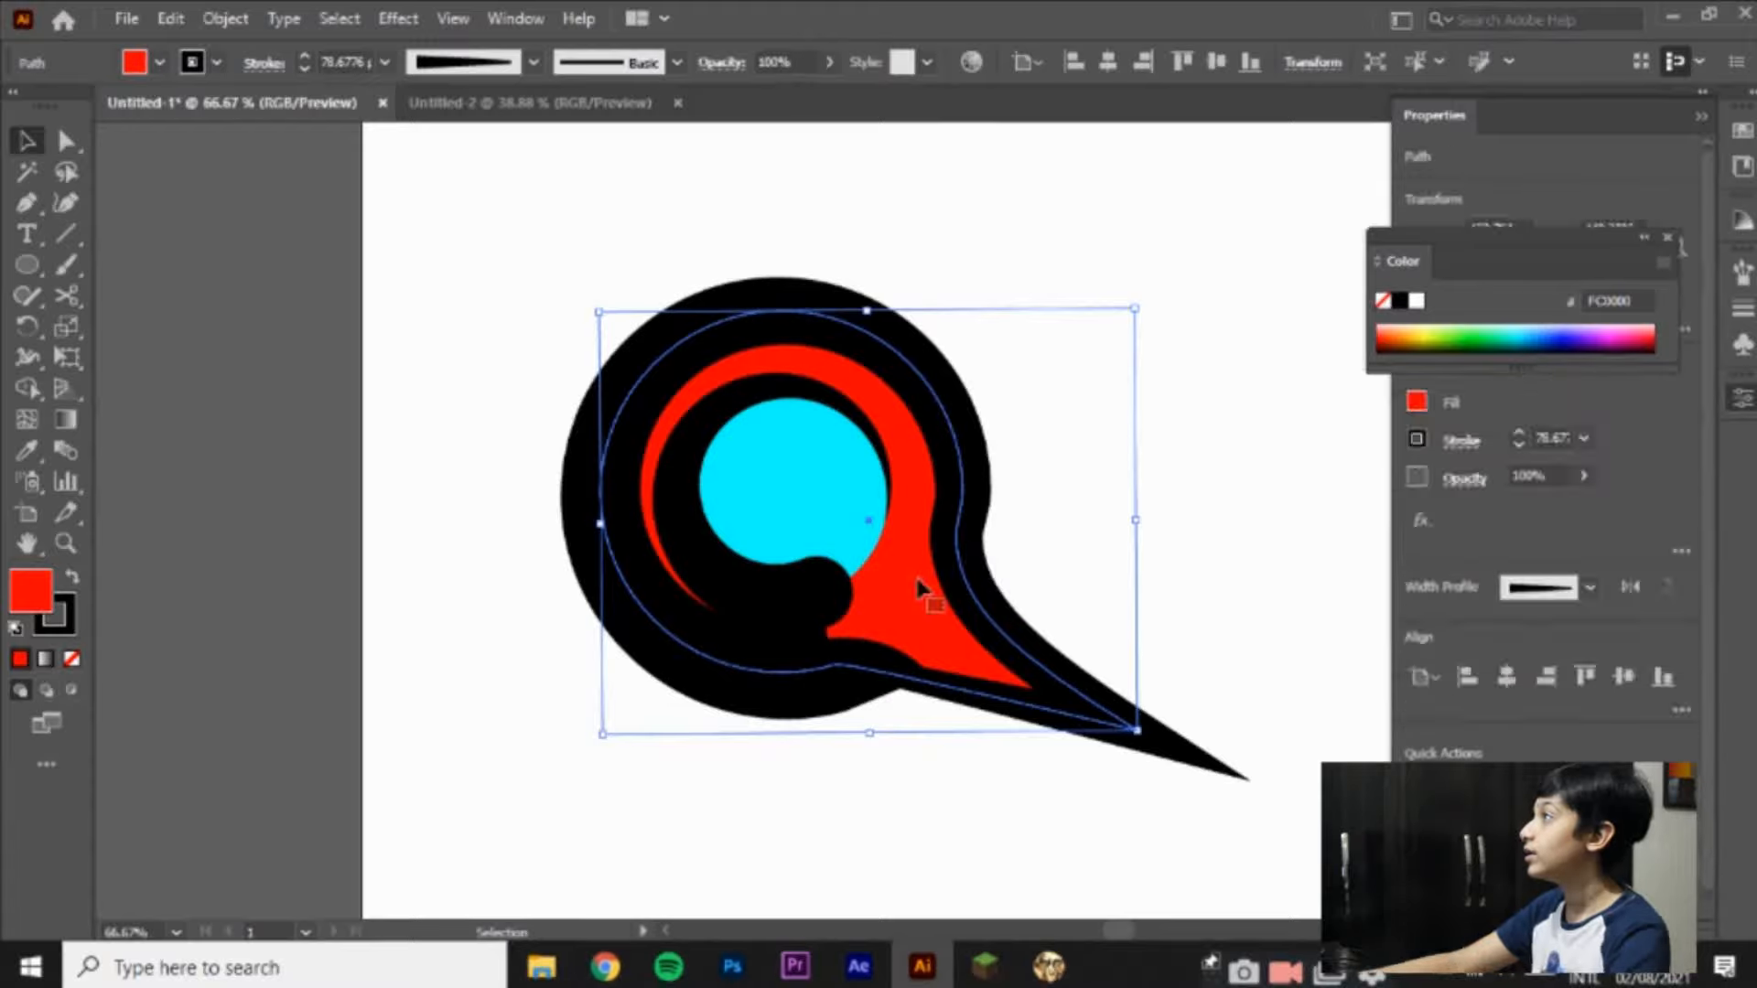
{"action": "left_click", "coordinate": [866, 674]}
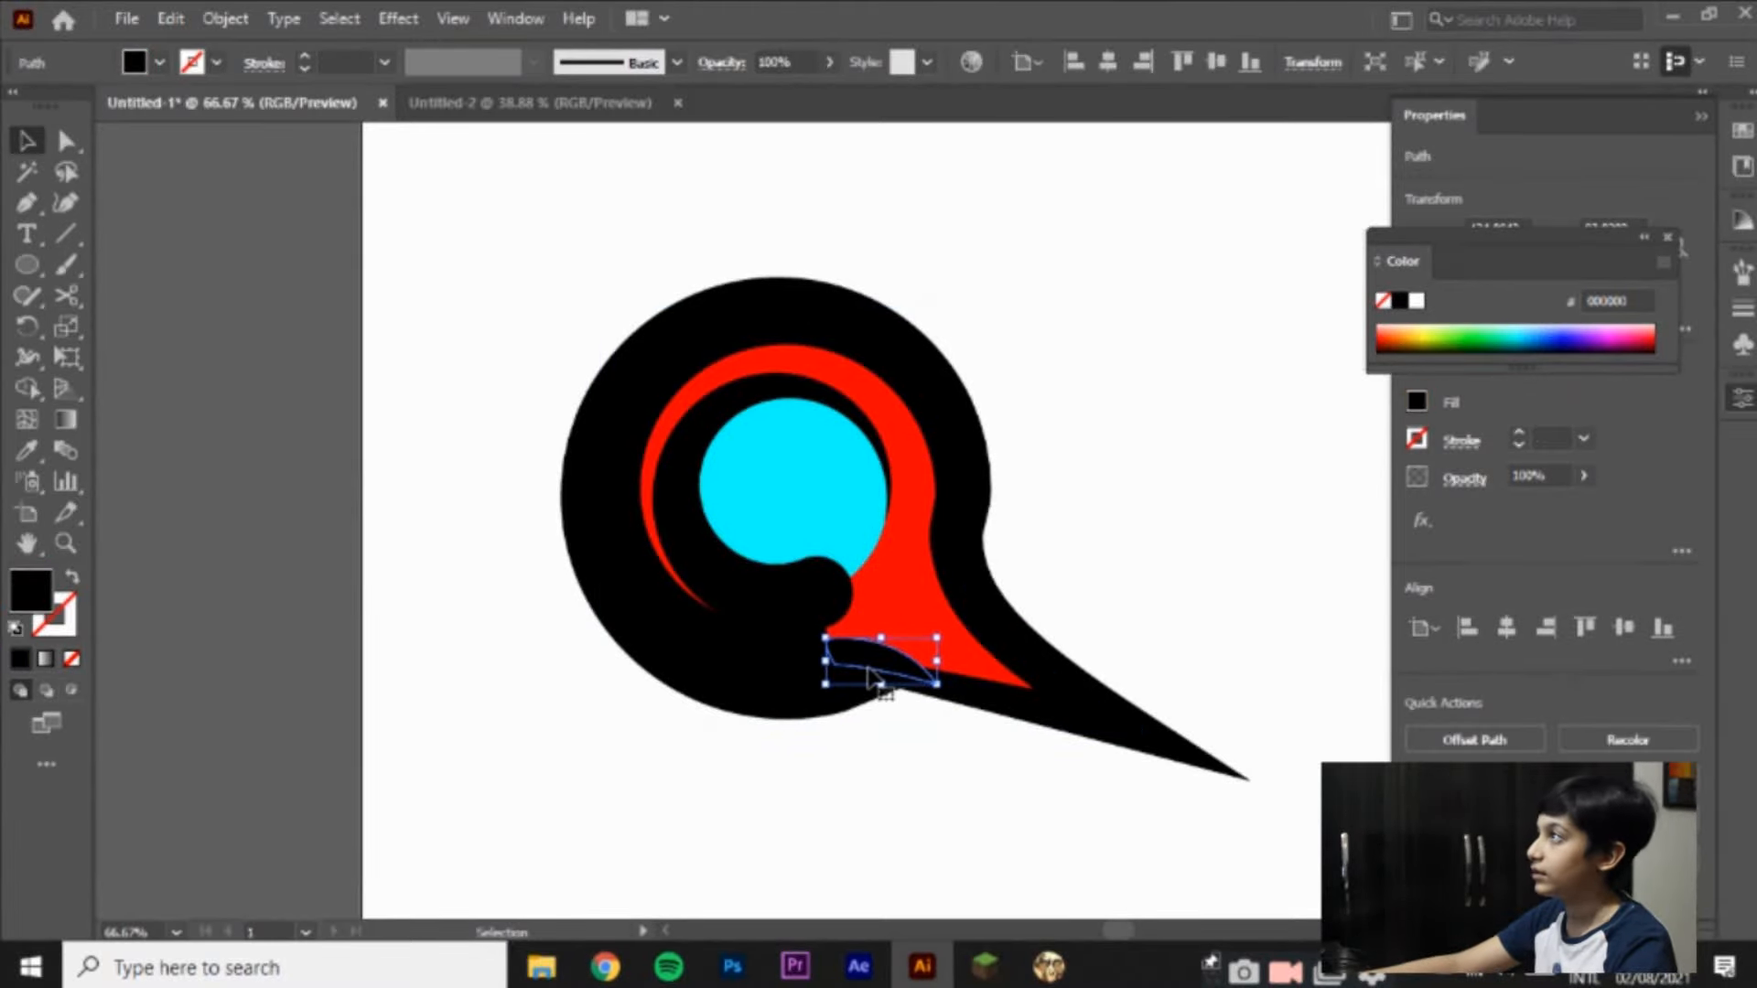
{"action": "key", "text": "ctrl+z"}
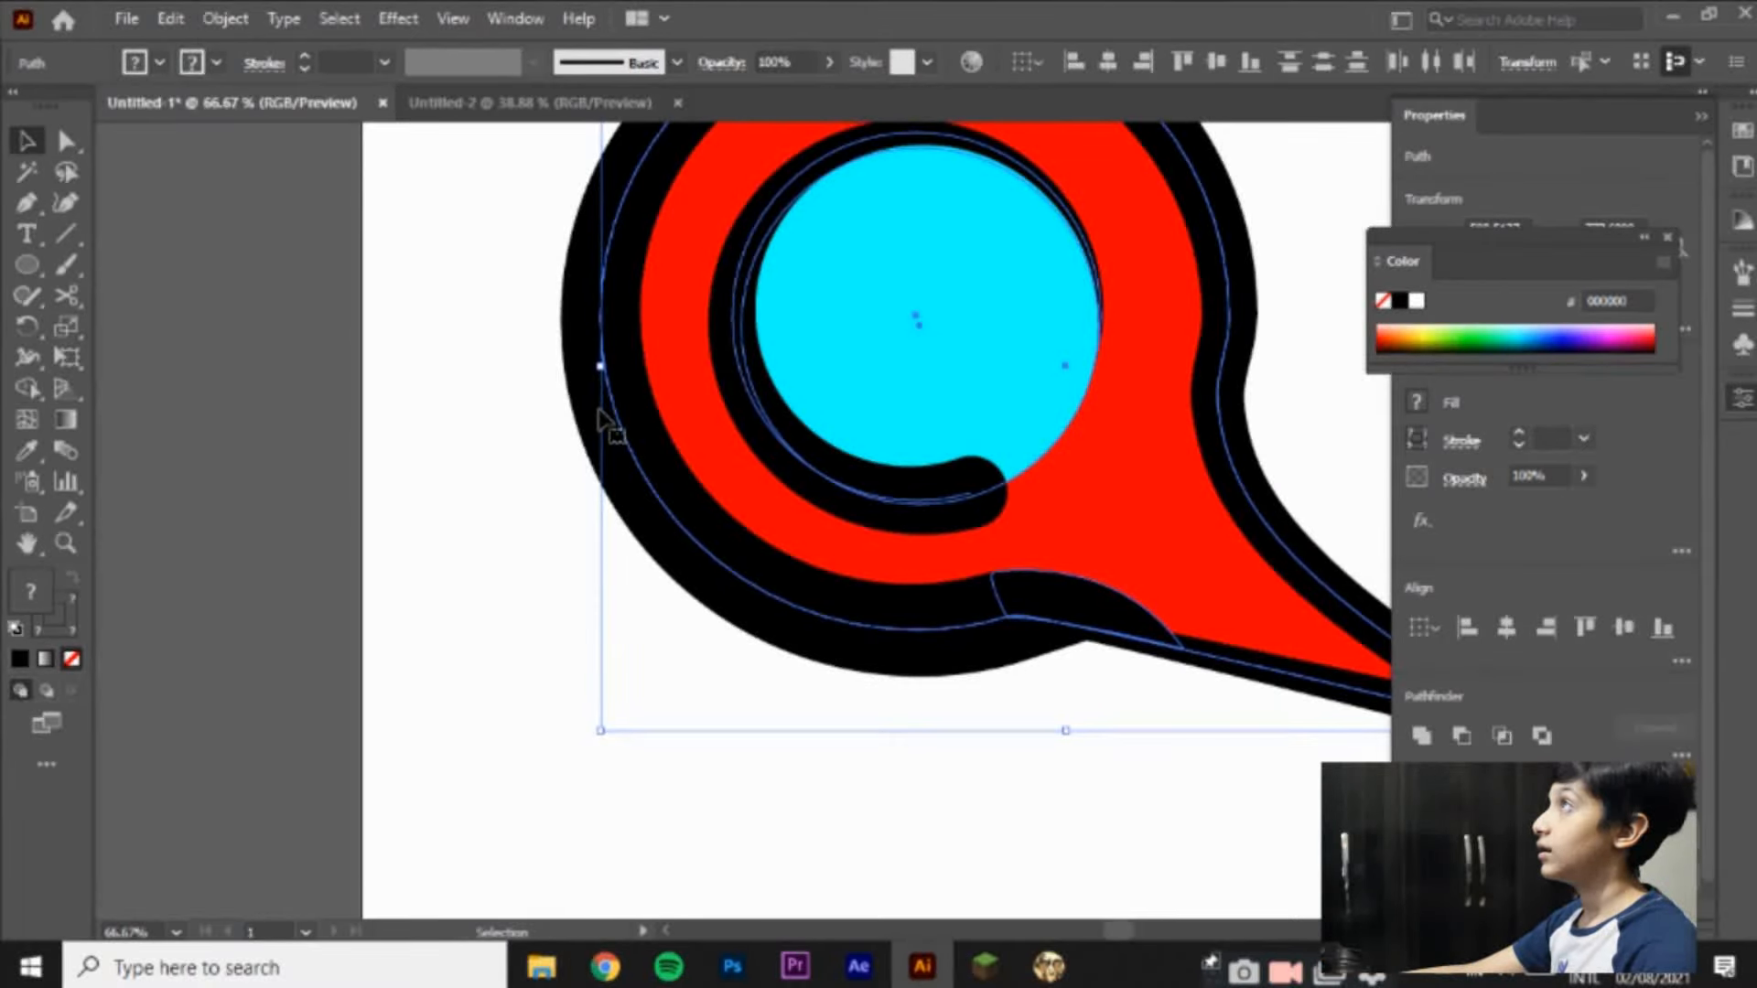
{"action": "key", "text": "ctrl+shift+z"}
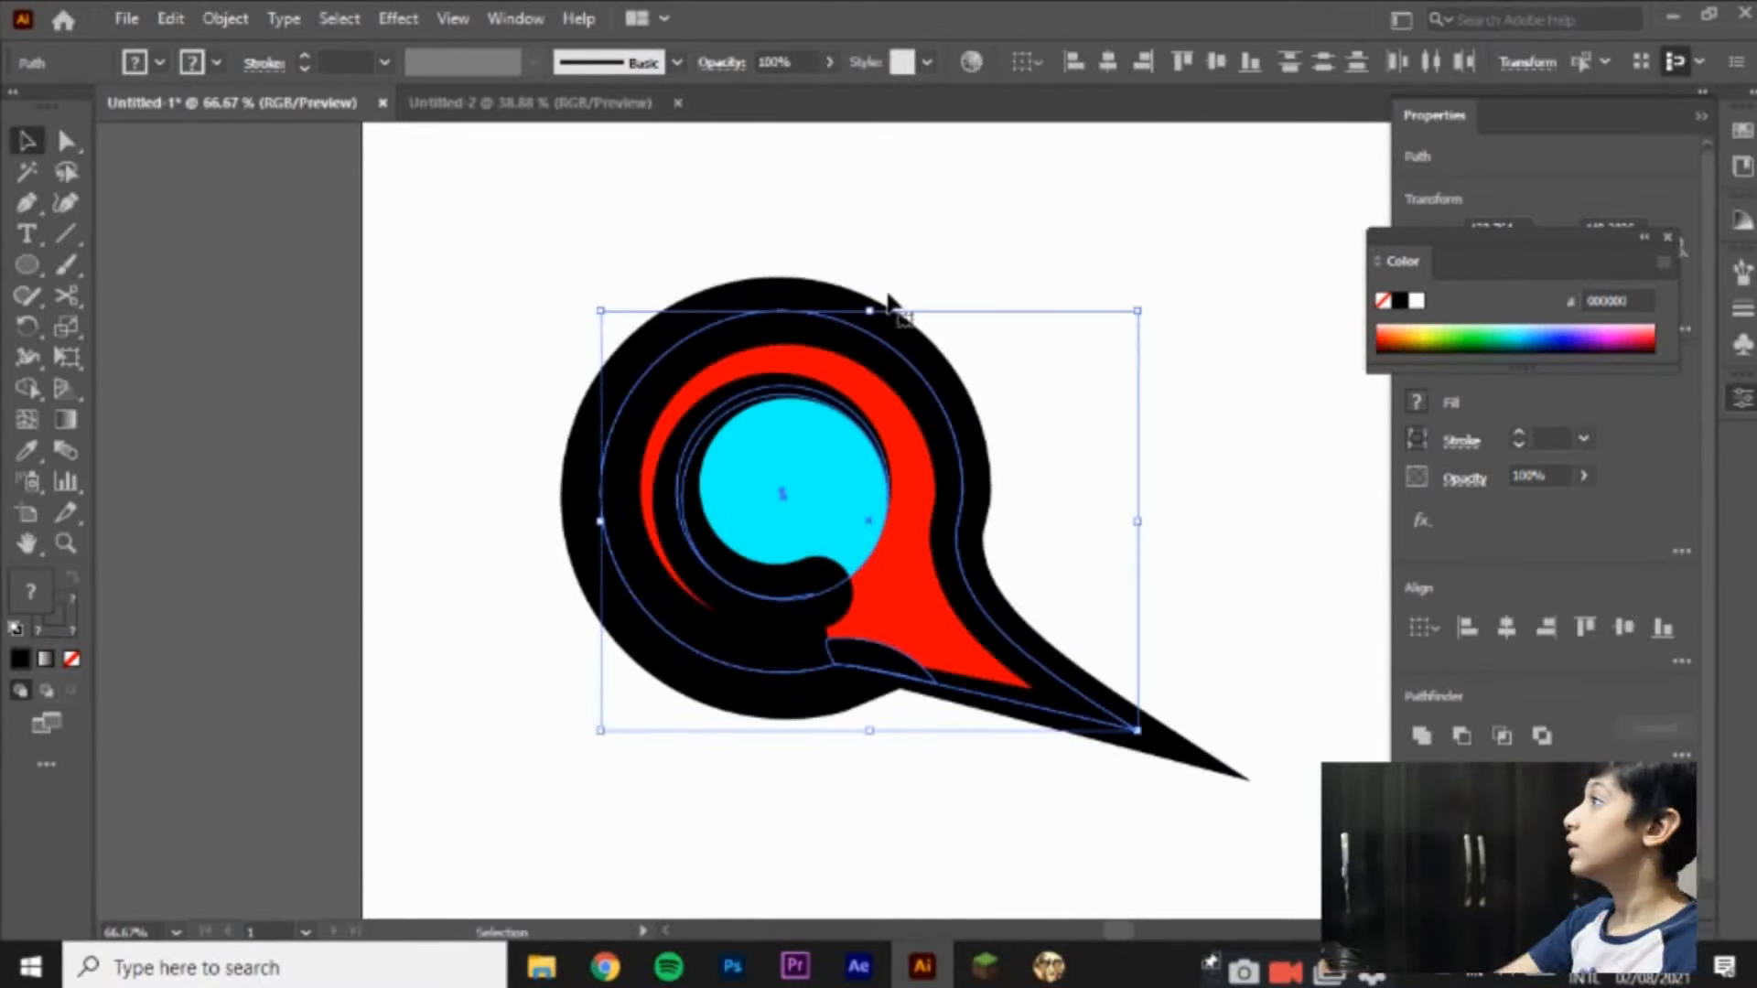
{"action": "left_click", "coordinate": [501, 494]}
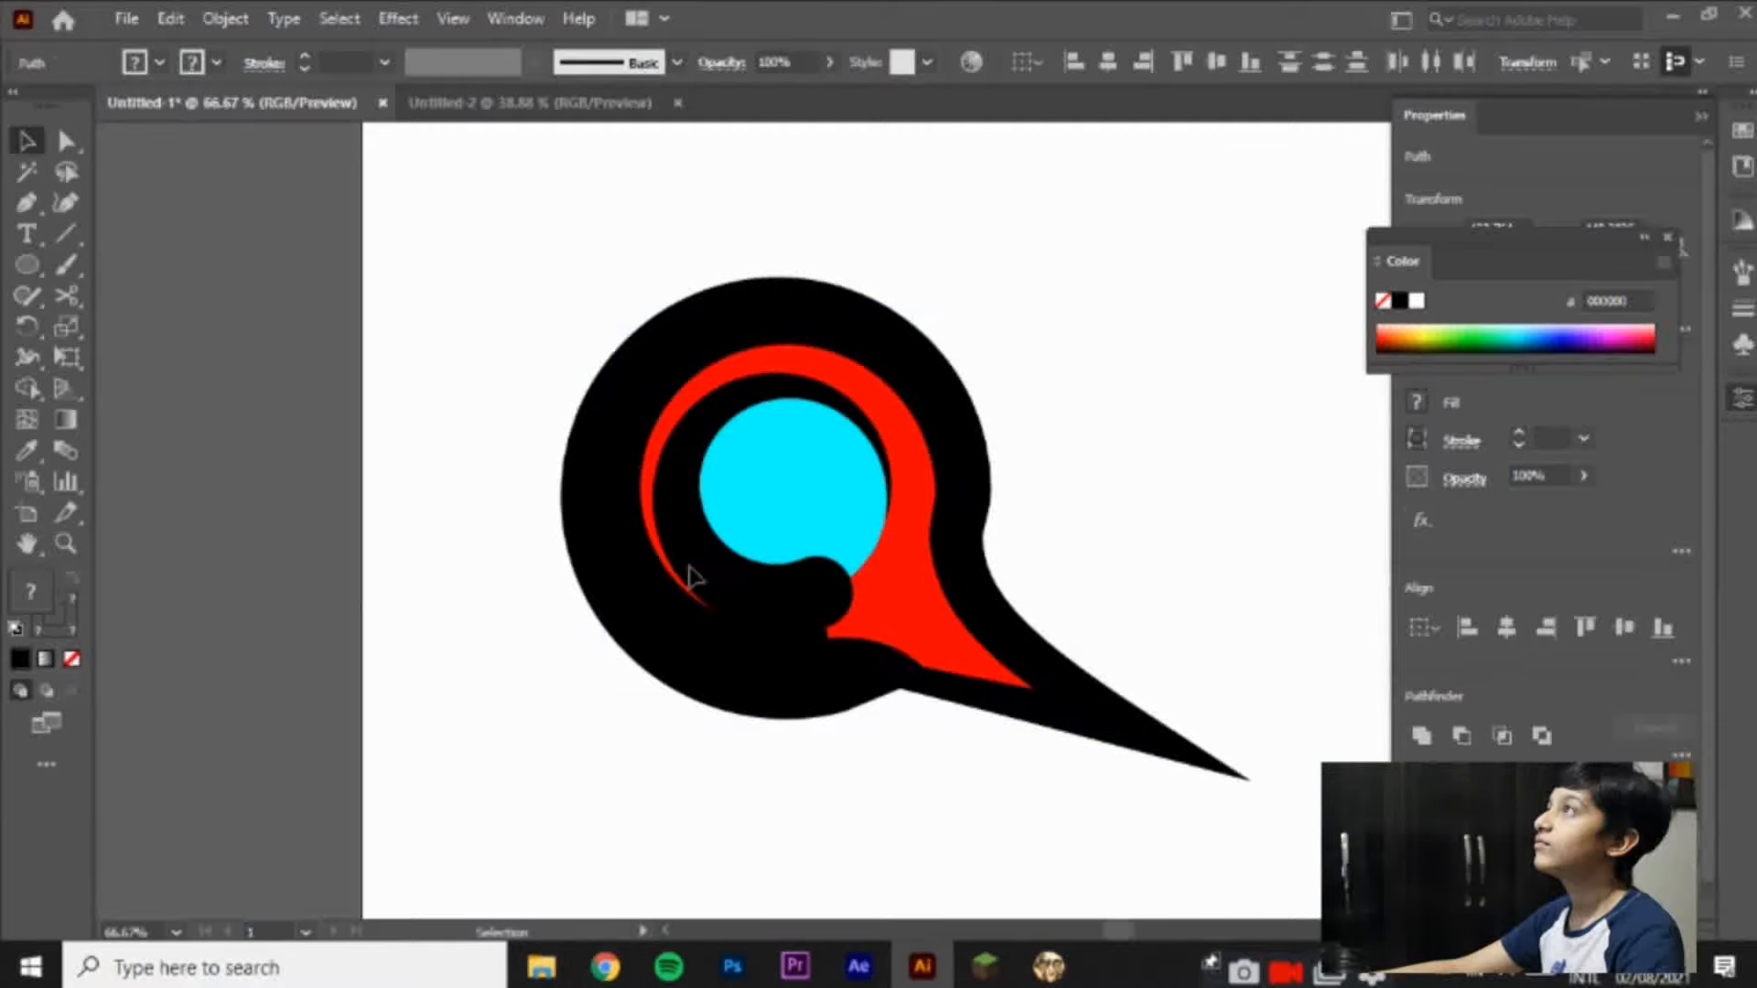
Step: Reduce the outer pointed shape's stroke weight to 46 pt
{"action": "left_click", "coordinate": [731, 700]}
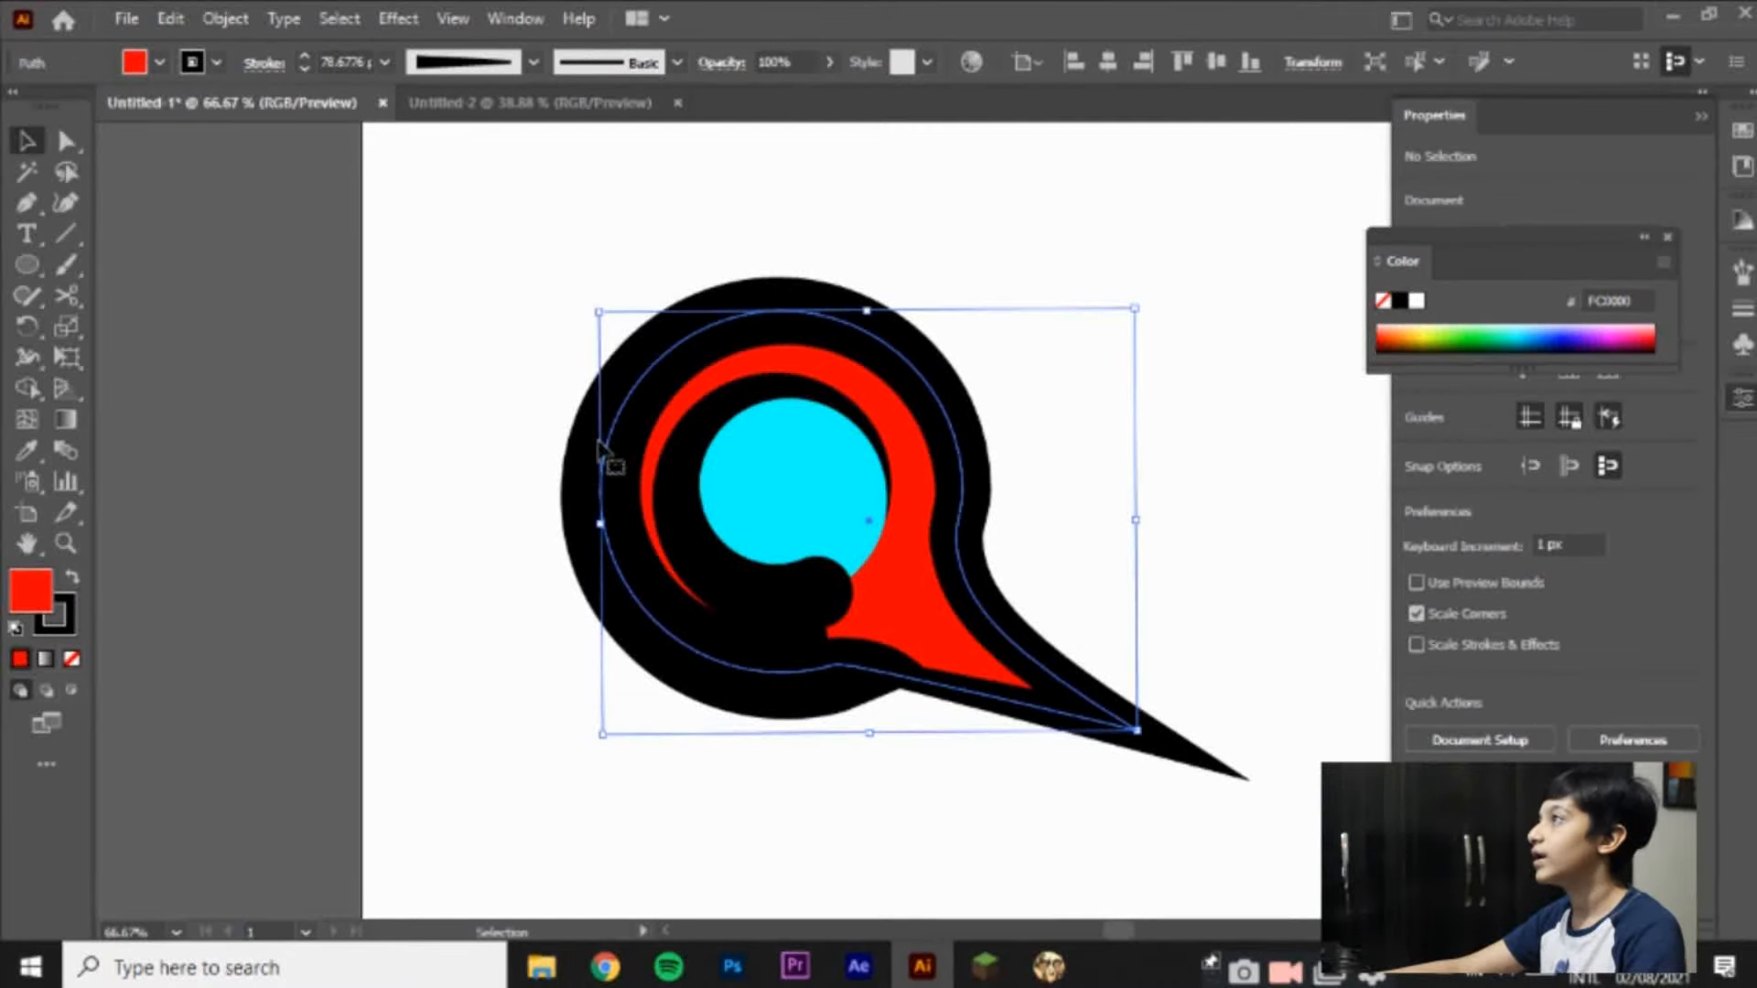
{"action": "left_click", "coordinate": [302, 69]}
{"action": "left_click", "coordinate": [302, 70]}
{"action": "left_click", "coordinate": [302, 70]}
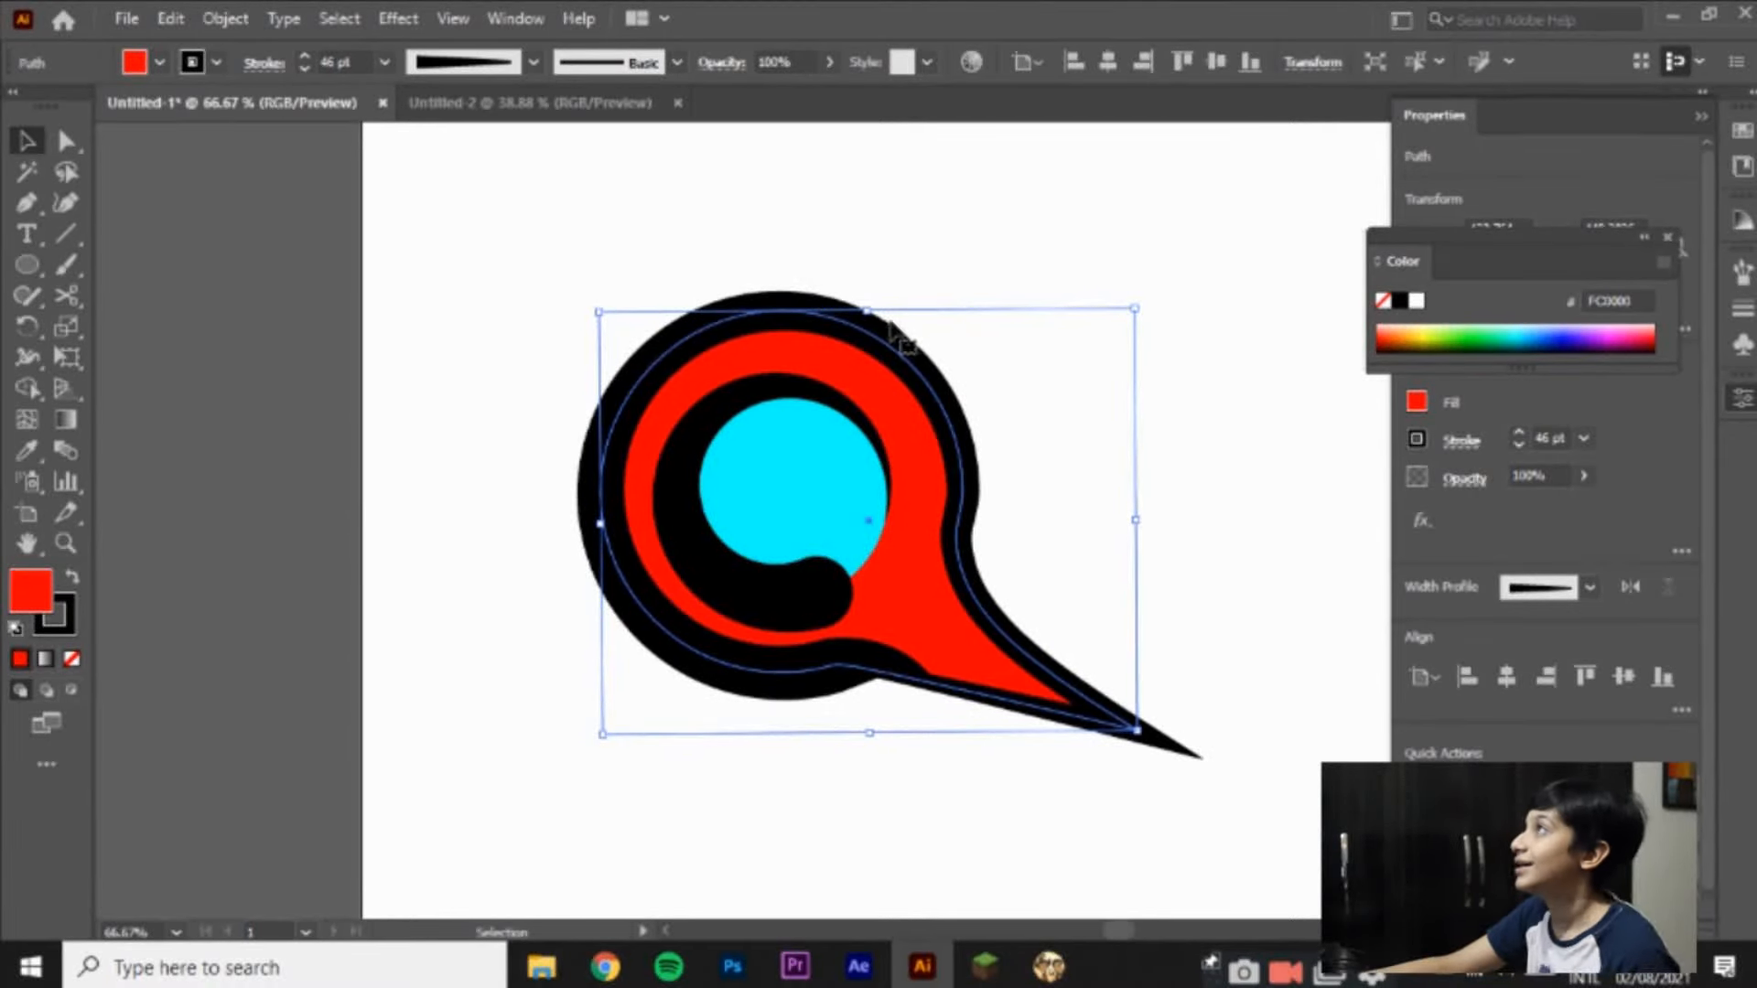
{"action": "left_click", "coordinate": [1222, 441]}
Step: Reduce the cyan-filled inner arc's stroke weight to 40 pt
{"action": "left_click", "coordinate": [776, 593]}
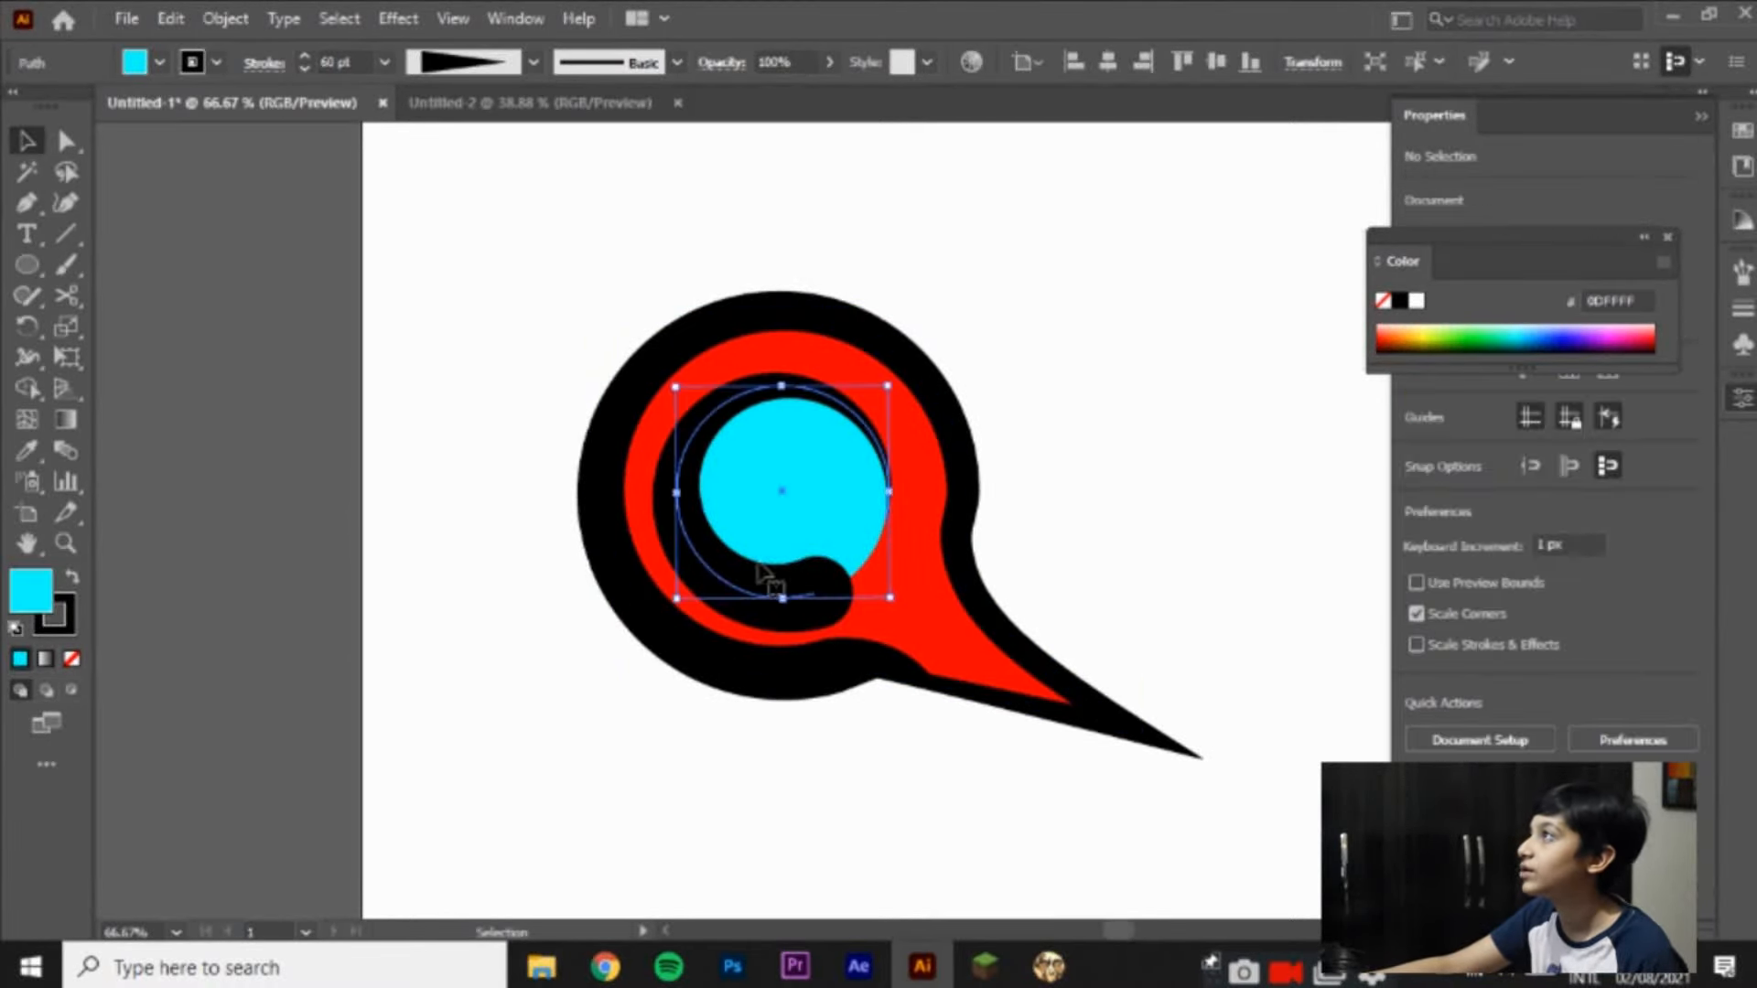
{"action": "left_click", "coordinate": [305, 70]}
{"action": "left_click", "coordinate": [304, 69]}
{"action": "left_click", "coordinate": [304, 69]}
{"action": "left_click", "coordinate": [305, 69]}
{"action": "left_click", "coordinate": [304, 69]}
{"action": "left_click", "coordinate": [305, 70]}
{"action": "left_click", "coordinate": [304, 69]}
{"action": "left_click", "coordinate": [305, 70]}
{"action": "left_click", "coordinate": [1179, 362]}
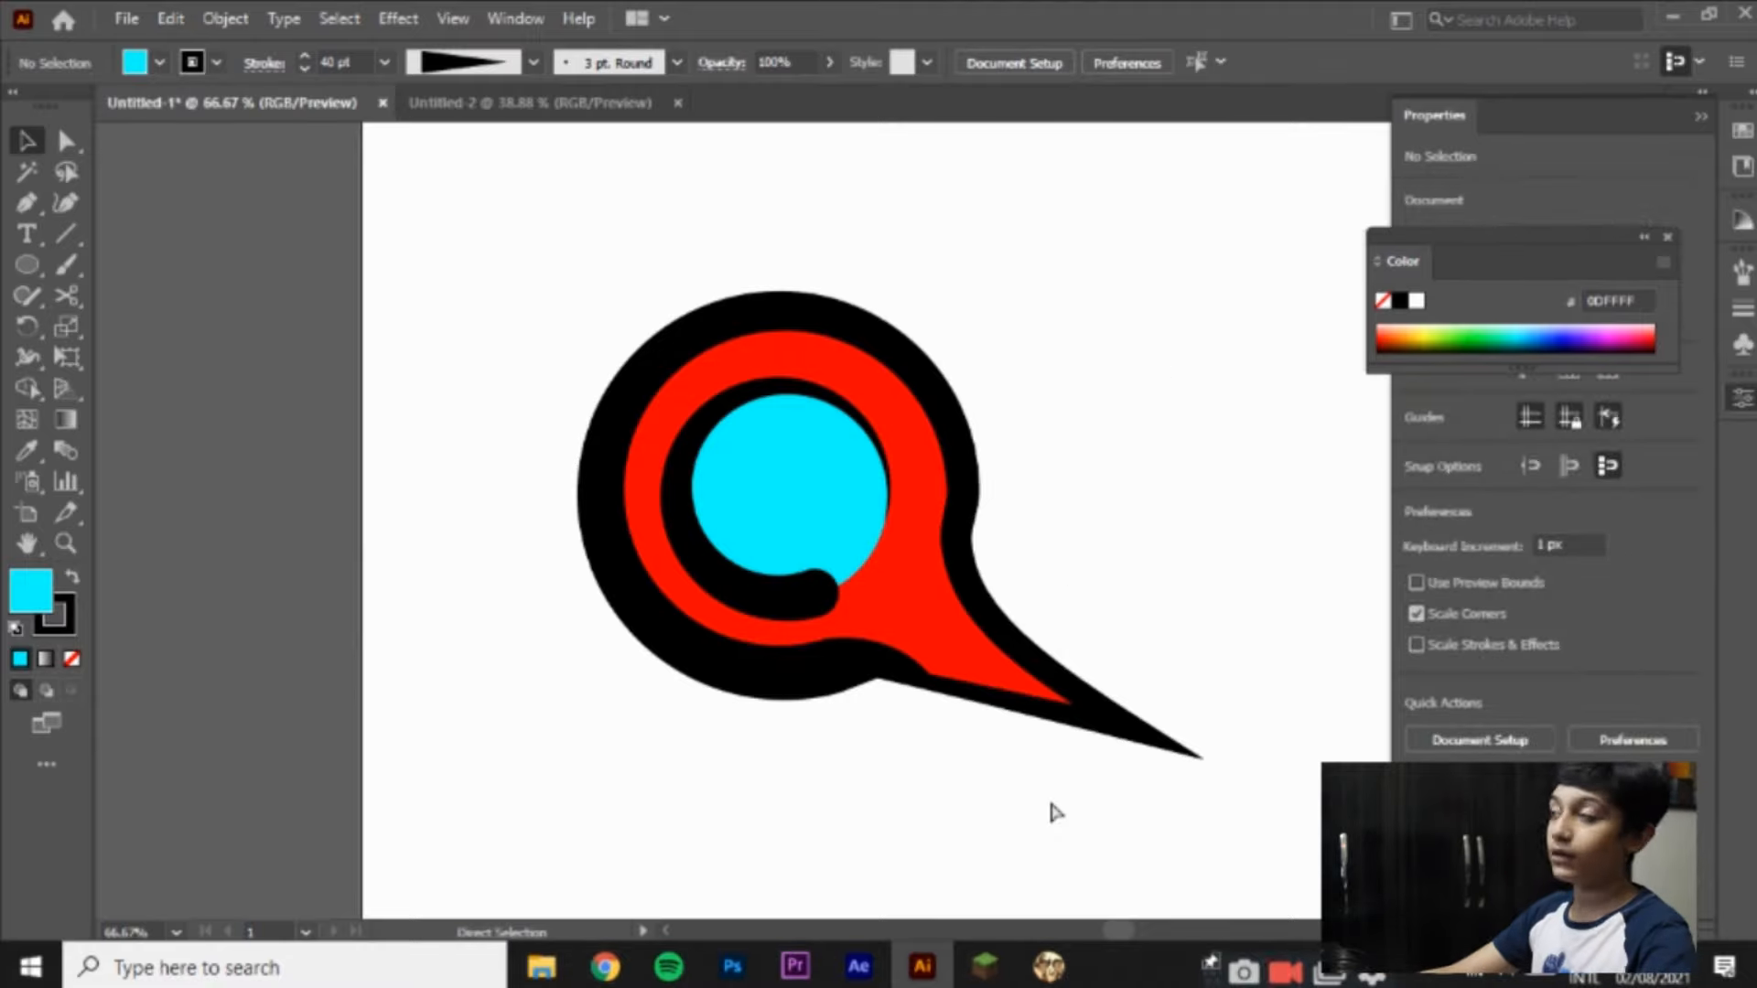
Step: Reflect a copy of the whole logo shape across the vertical axis and place it to the right of the original
{"action": "key", "text": "ctrl+minus"}
{"action": "key", "text": "ctrl+minus"}
{"action": "key", "text": "ctrl+minus"}
{"action": "key", "text": "ctrl+minus"}
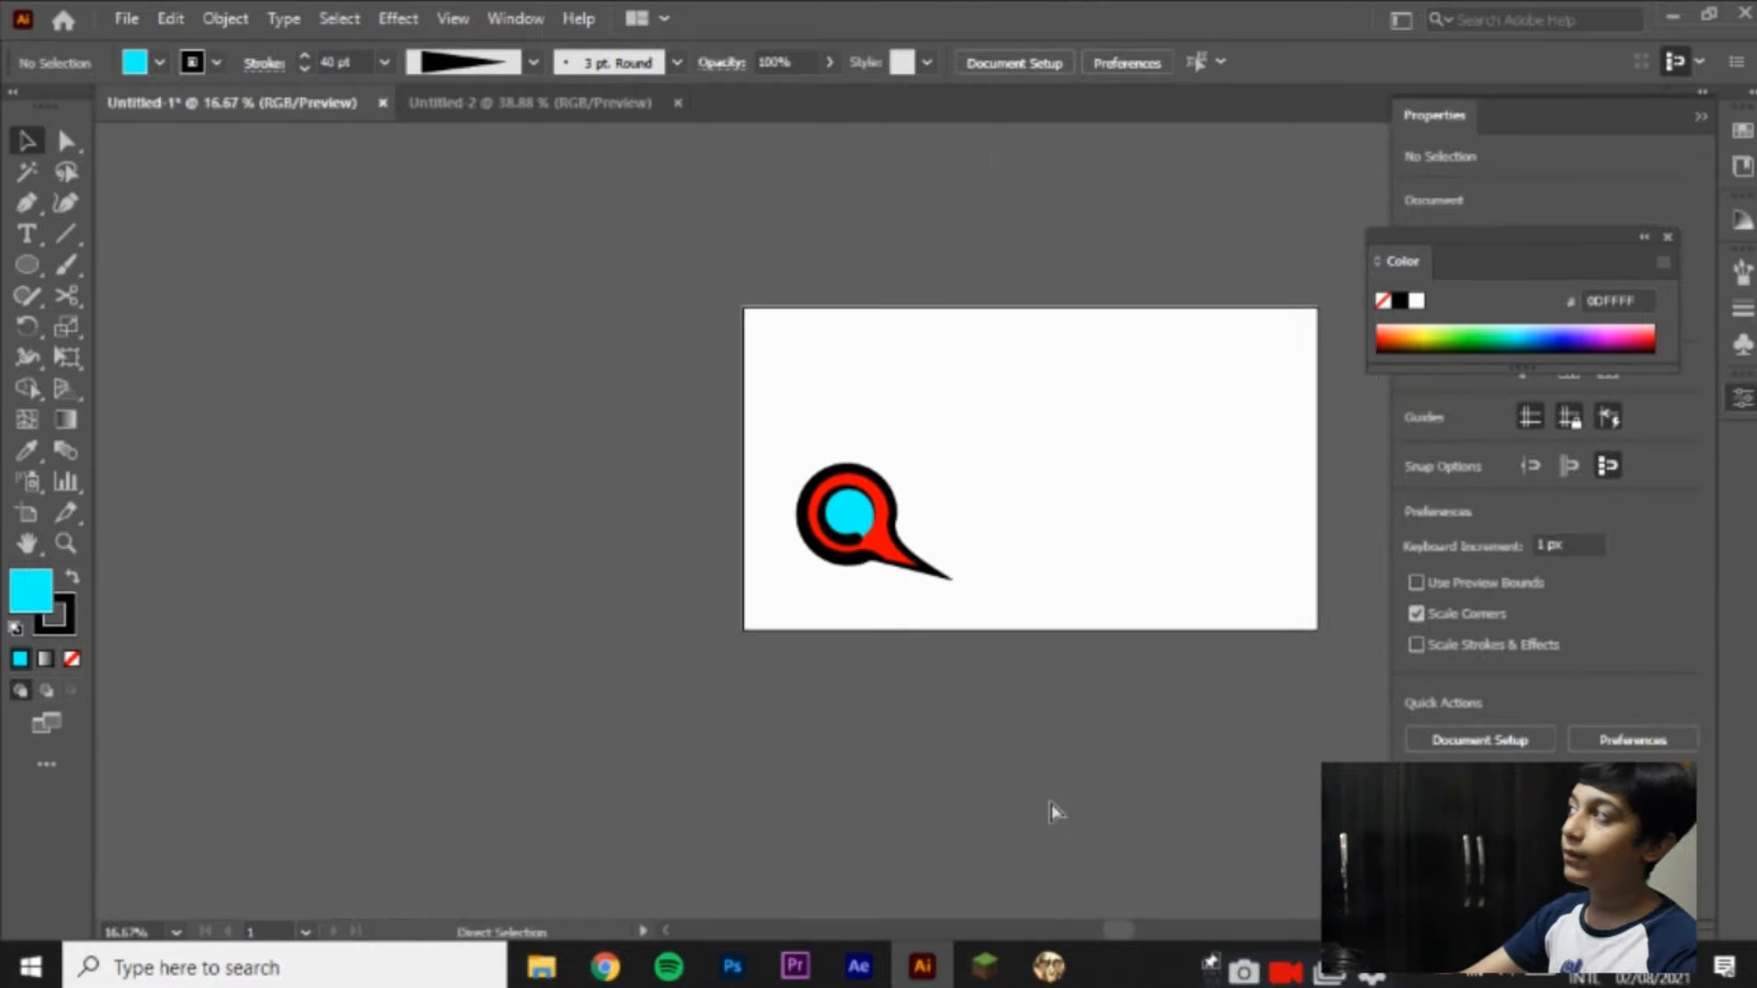
{"action": "key", "text": "ctrl+a"}
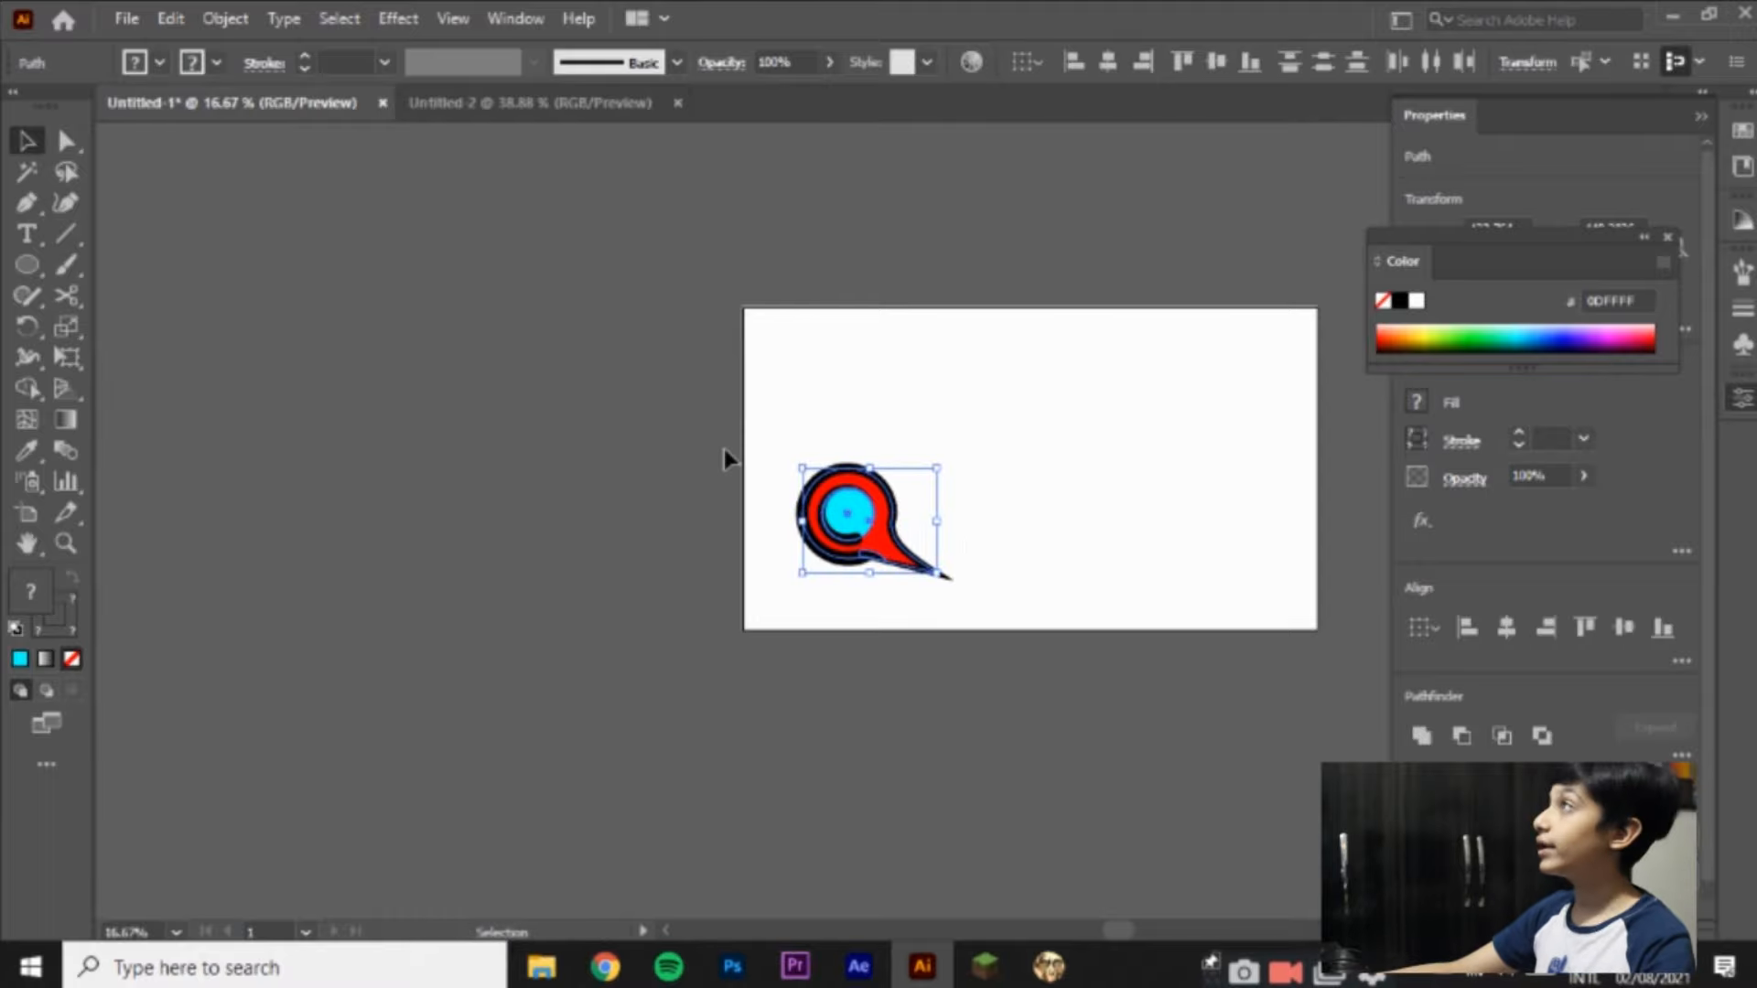
{"action": "right_click", "coordinate": [838, 544]}
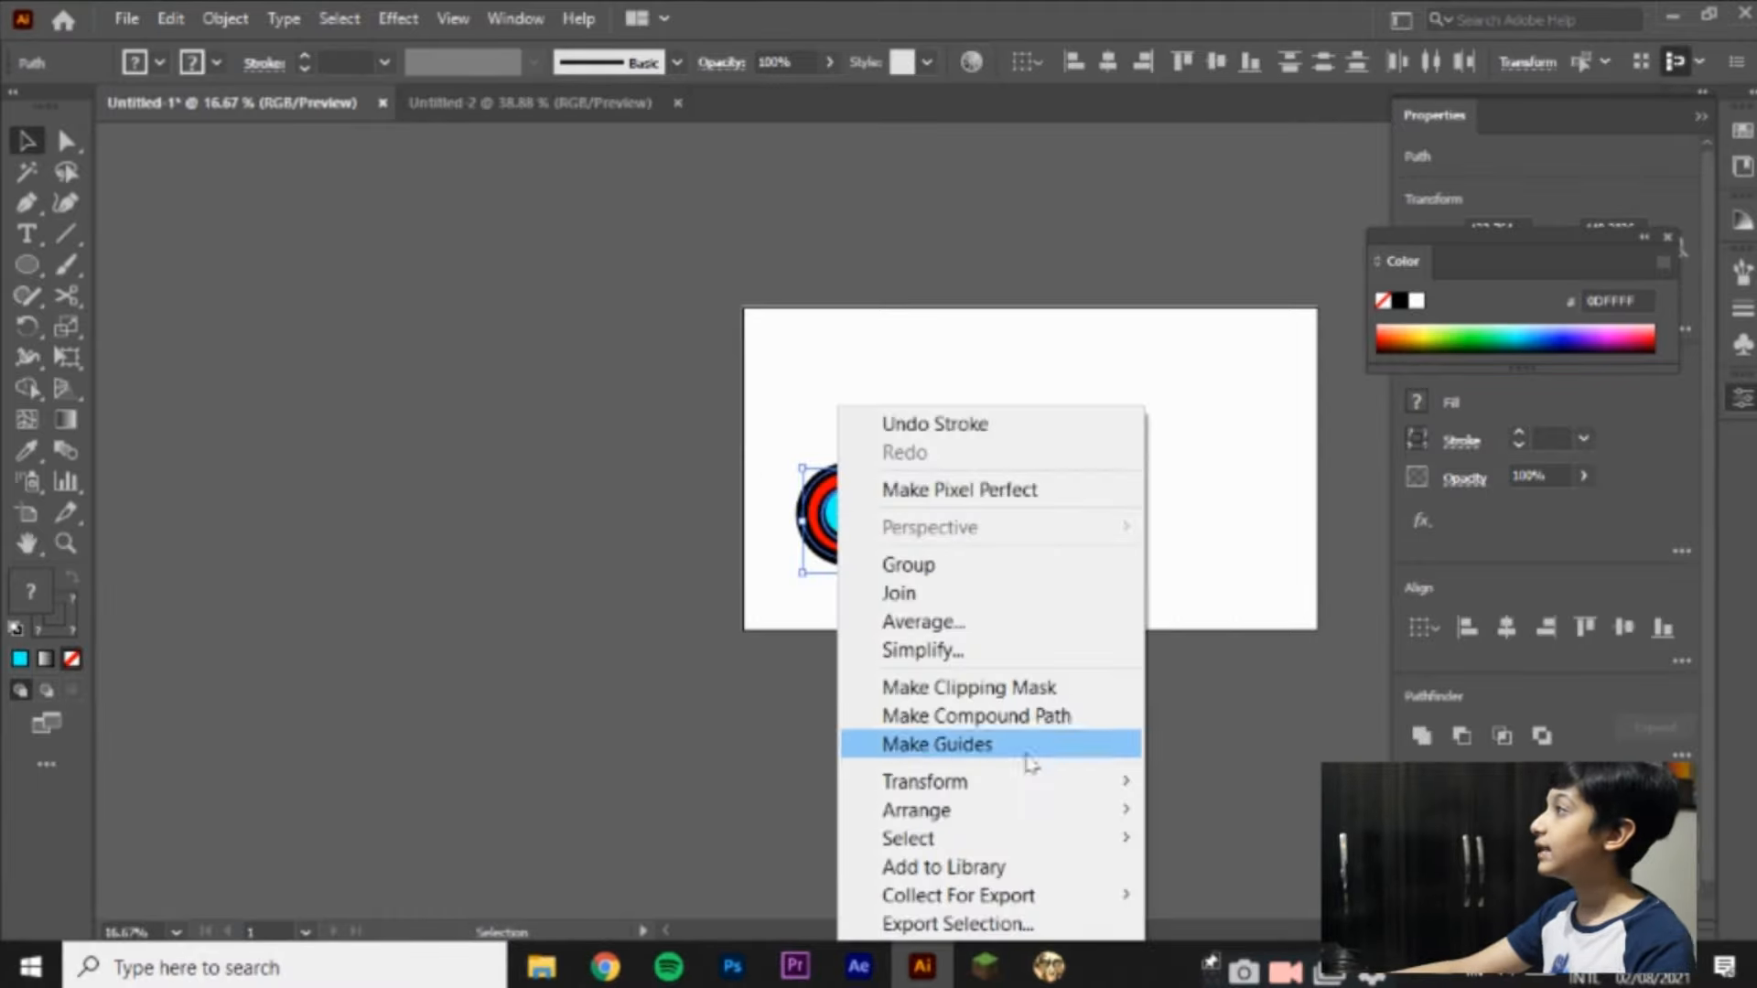
{"action": "mouse_move", "coordinate": [1051, 784]}
{"action": "left_click", "coordinate": [1226, 648]}
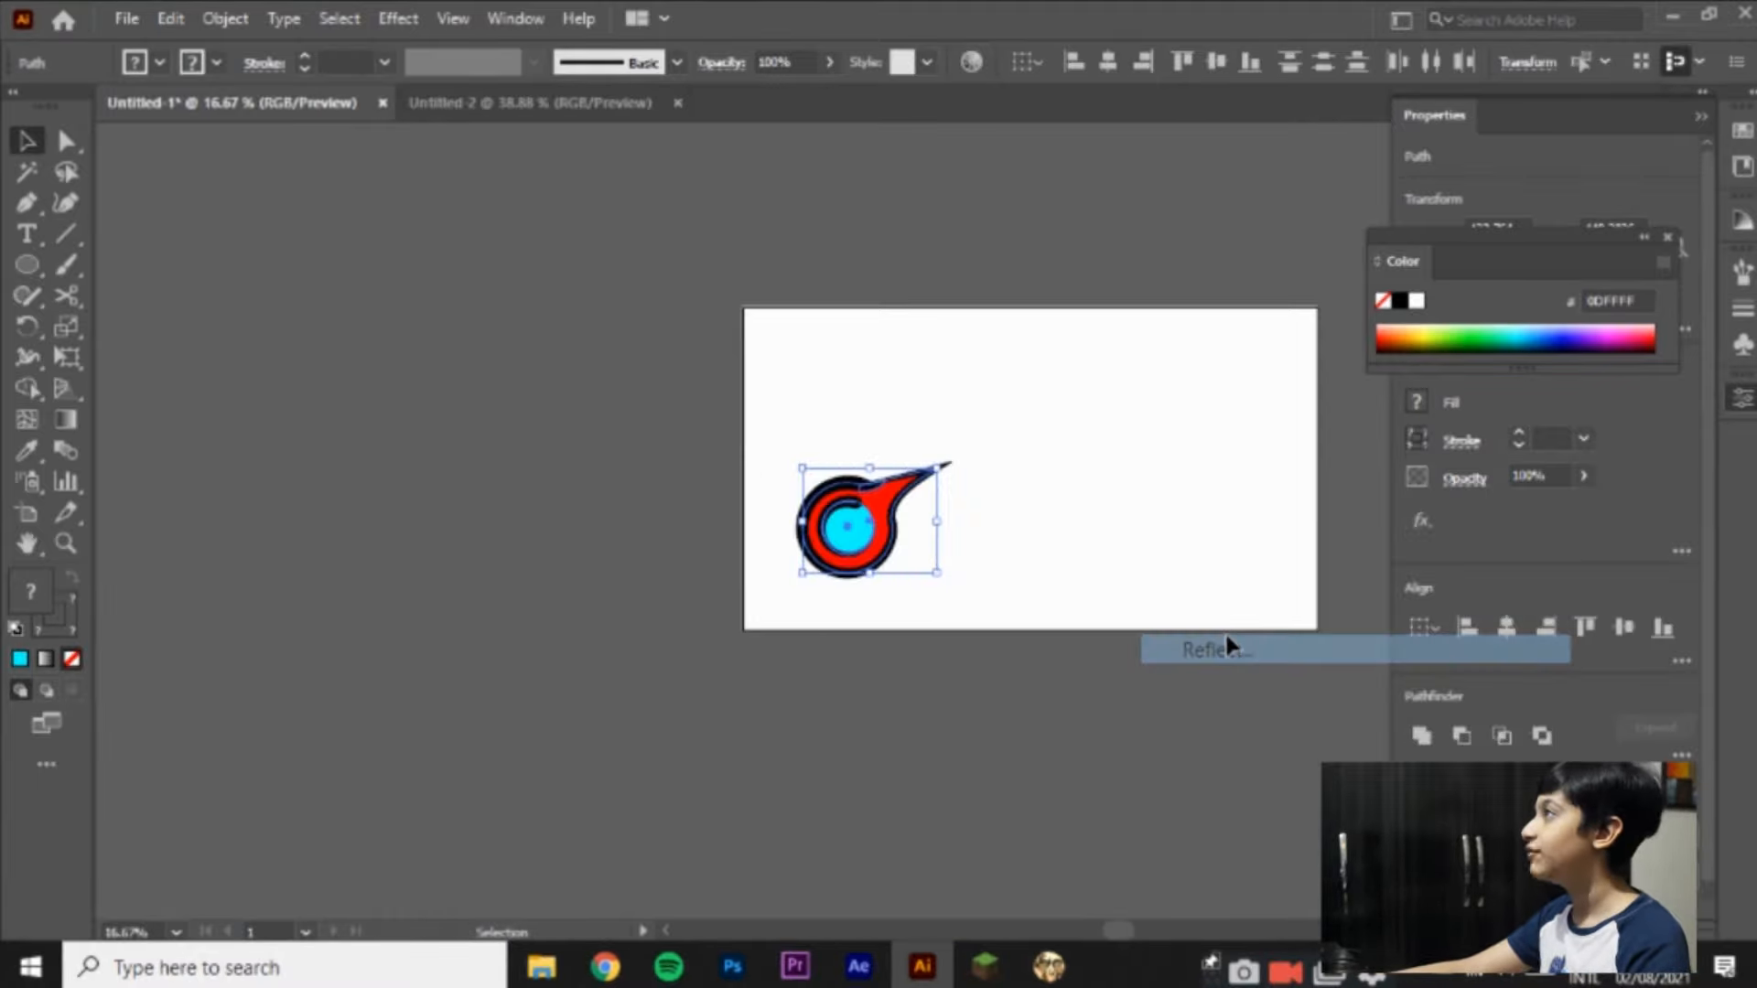
{"action": "left_click", "coordinate": [1464, 622]}
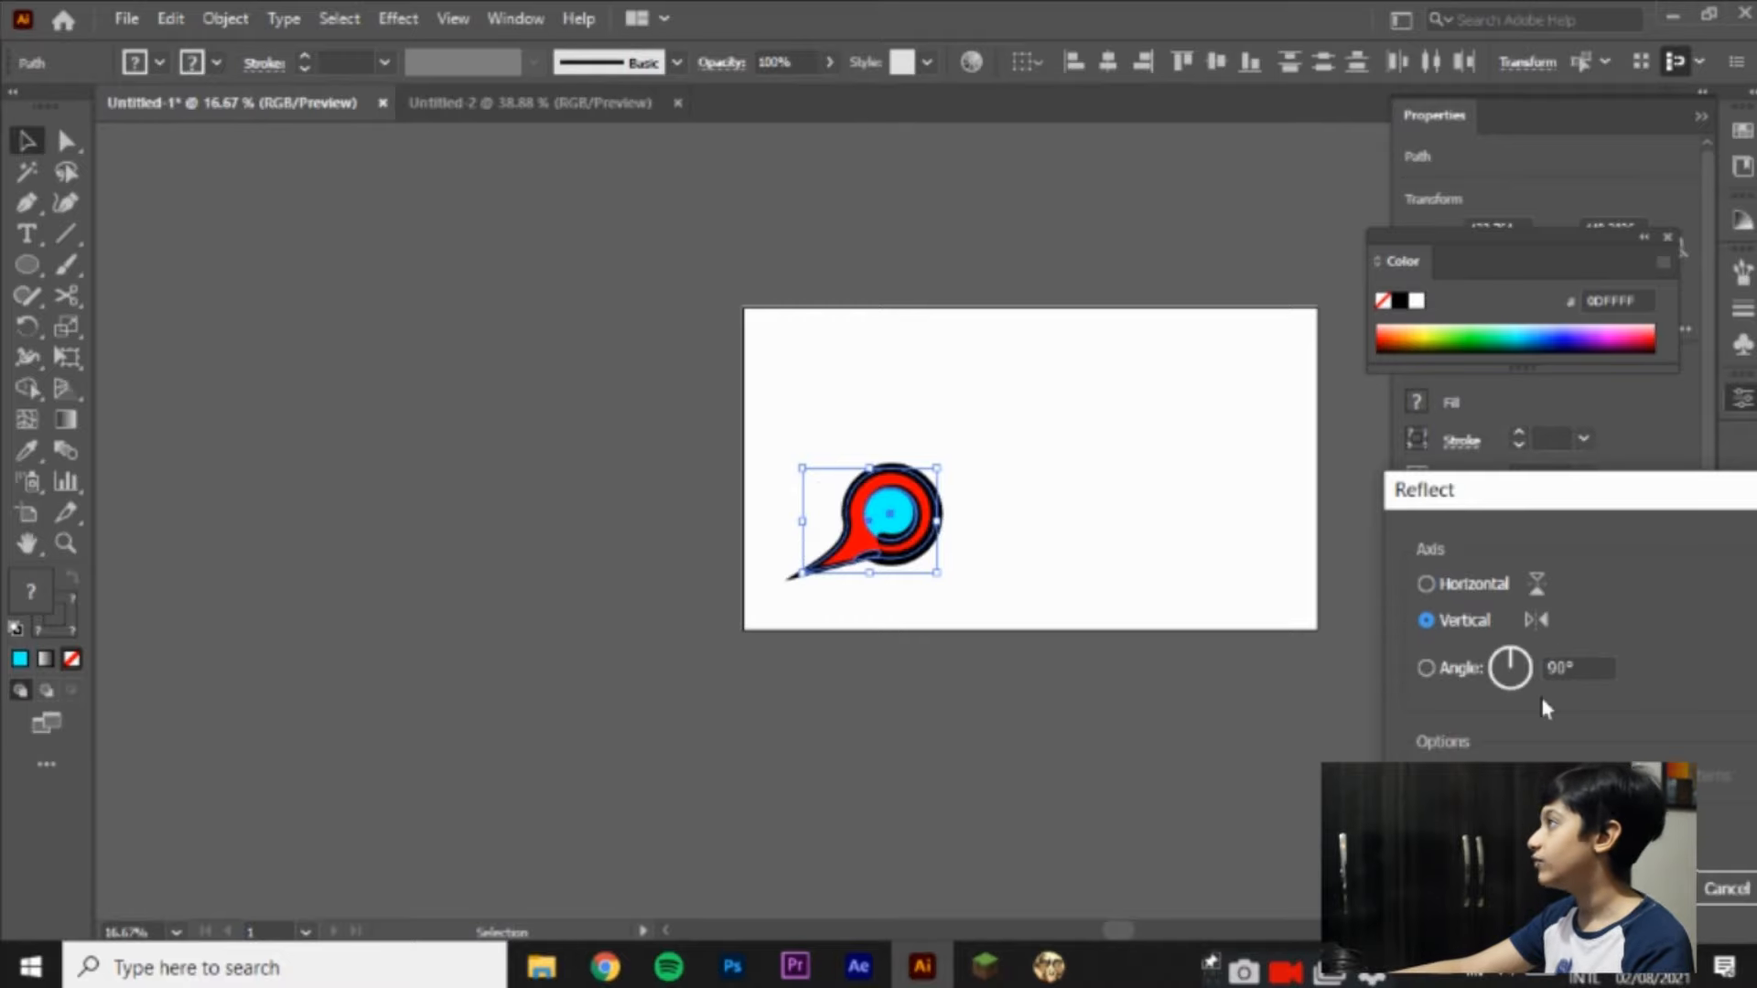
{"action": "key", "text": "Escape"}
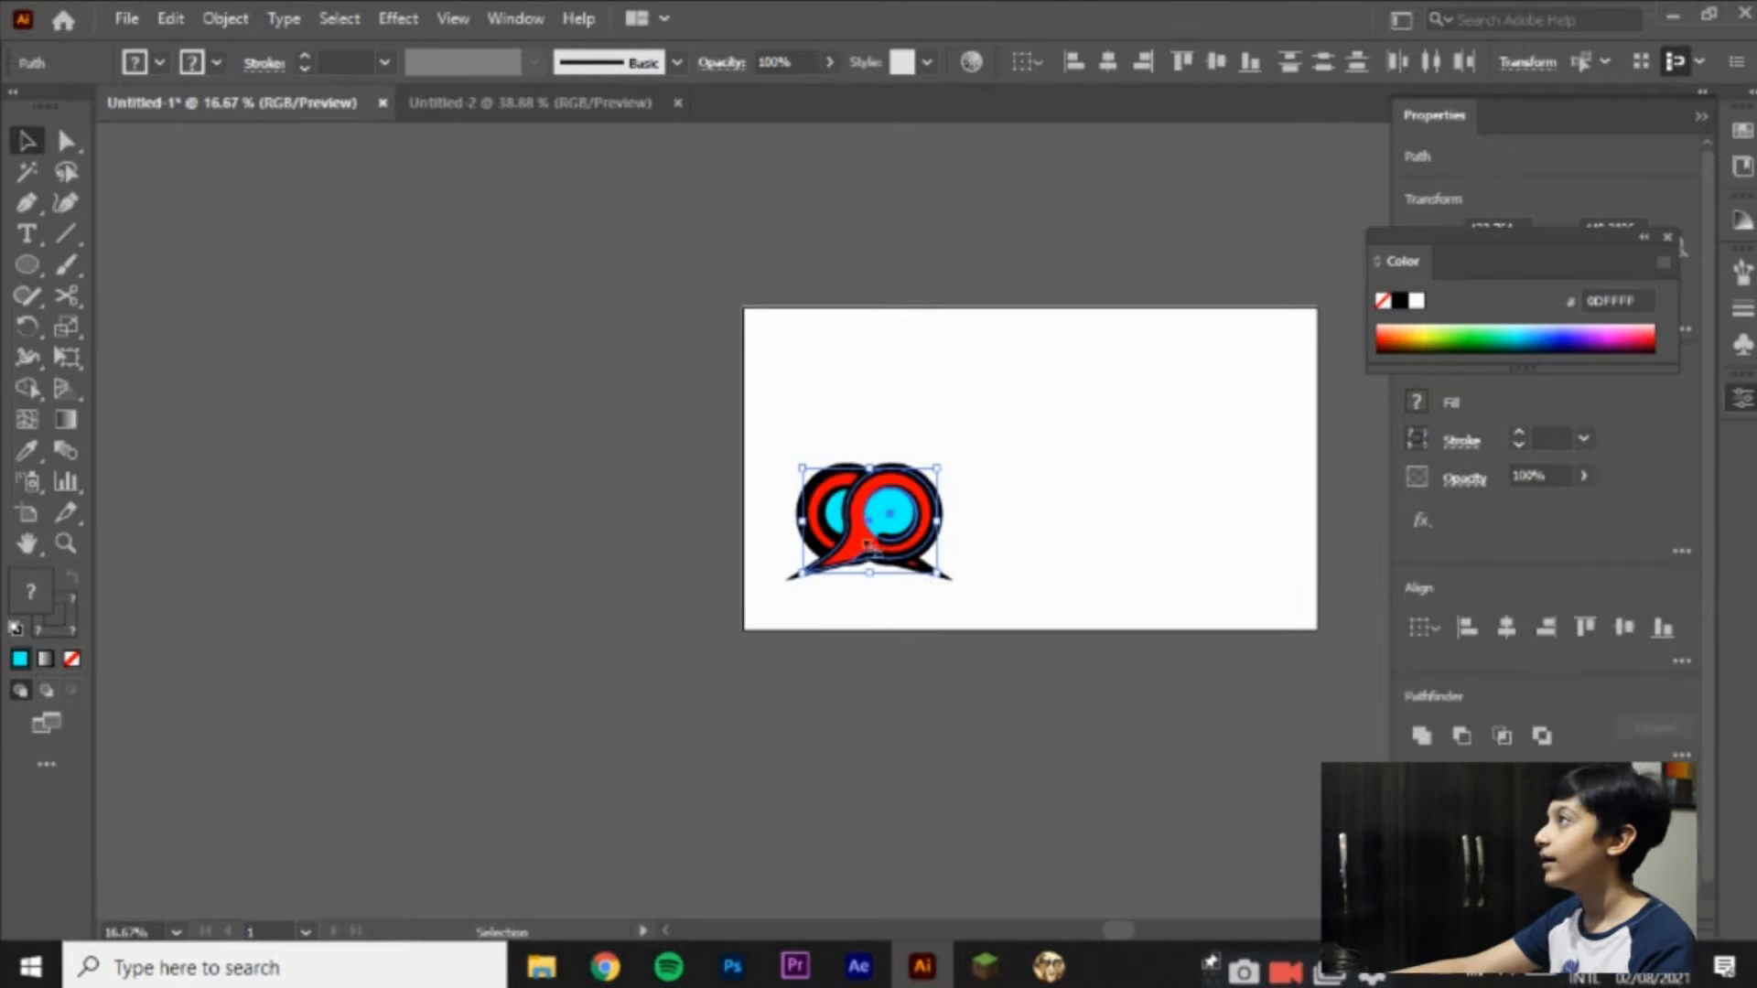
{"action": "left_click_drag", "start_coordinate": [902, 530], "coordinate": [1141, 524]}
{"action": "left_click", "coordinate": [1046, 439]}
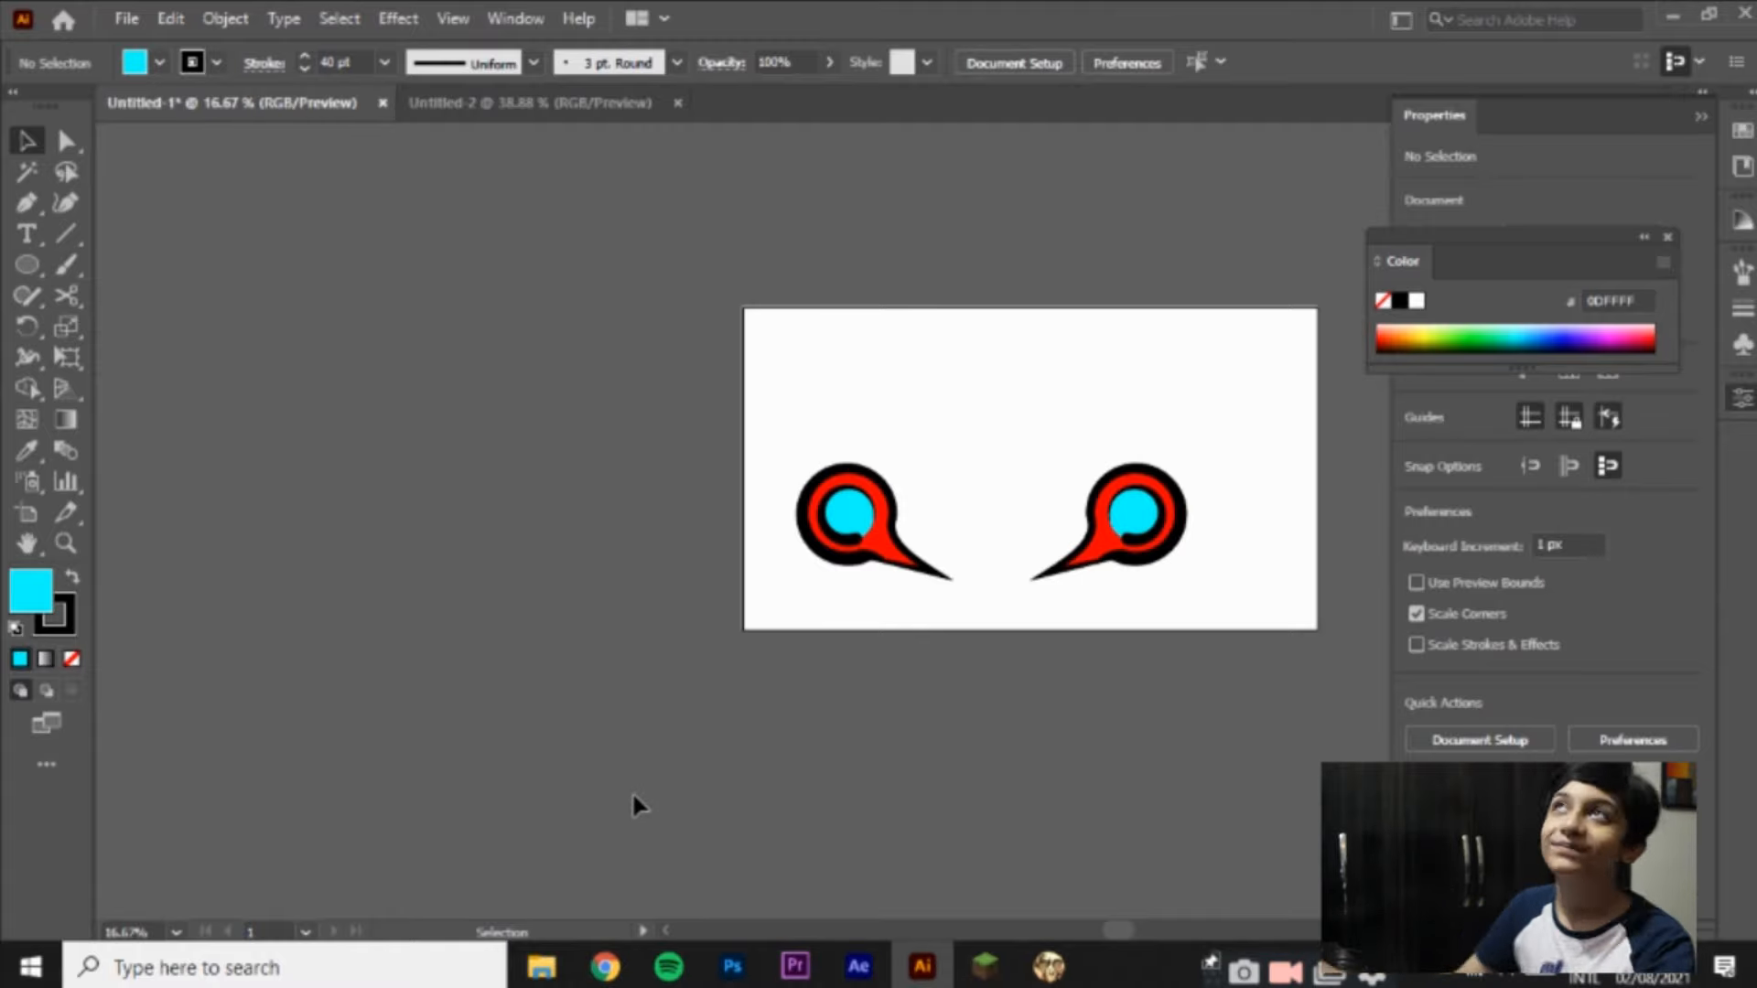
Step: Close the empty Untitled-2 document
{"action": "left_click", "coordinate": [602, 108]}
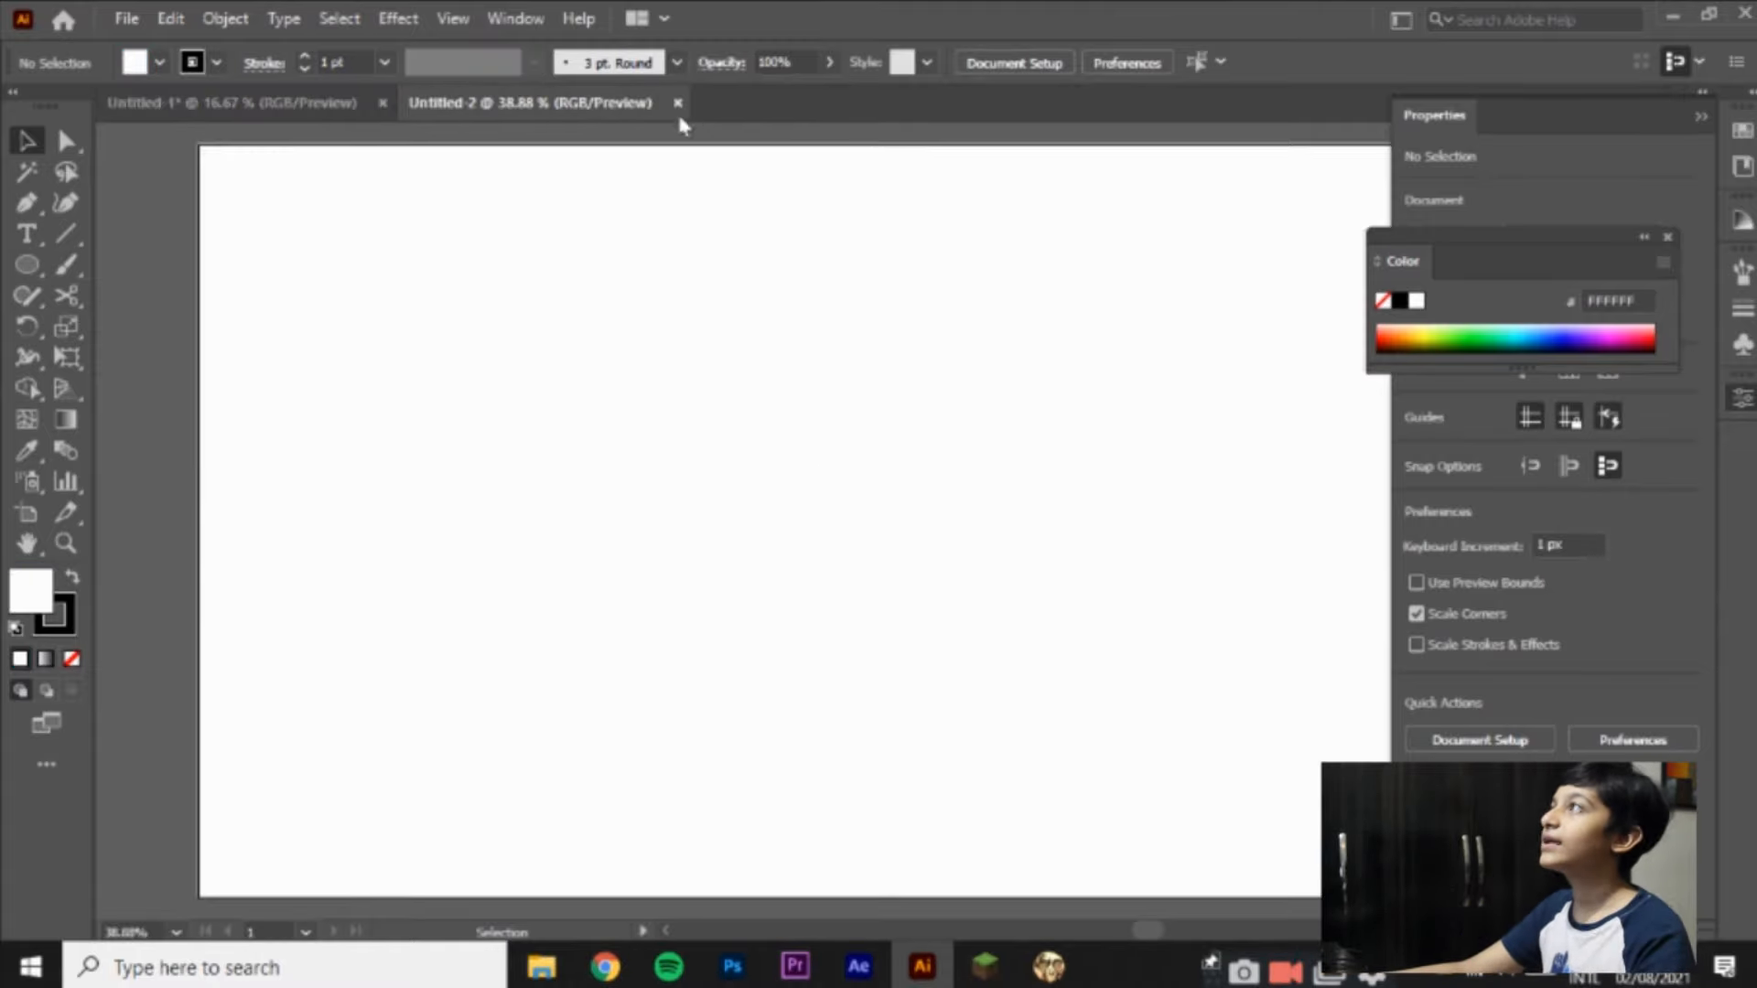
{"action": "left_click", "coordinate": [677, 103]}
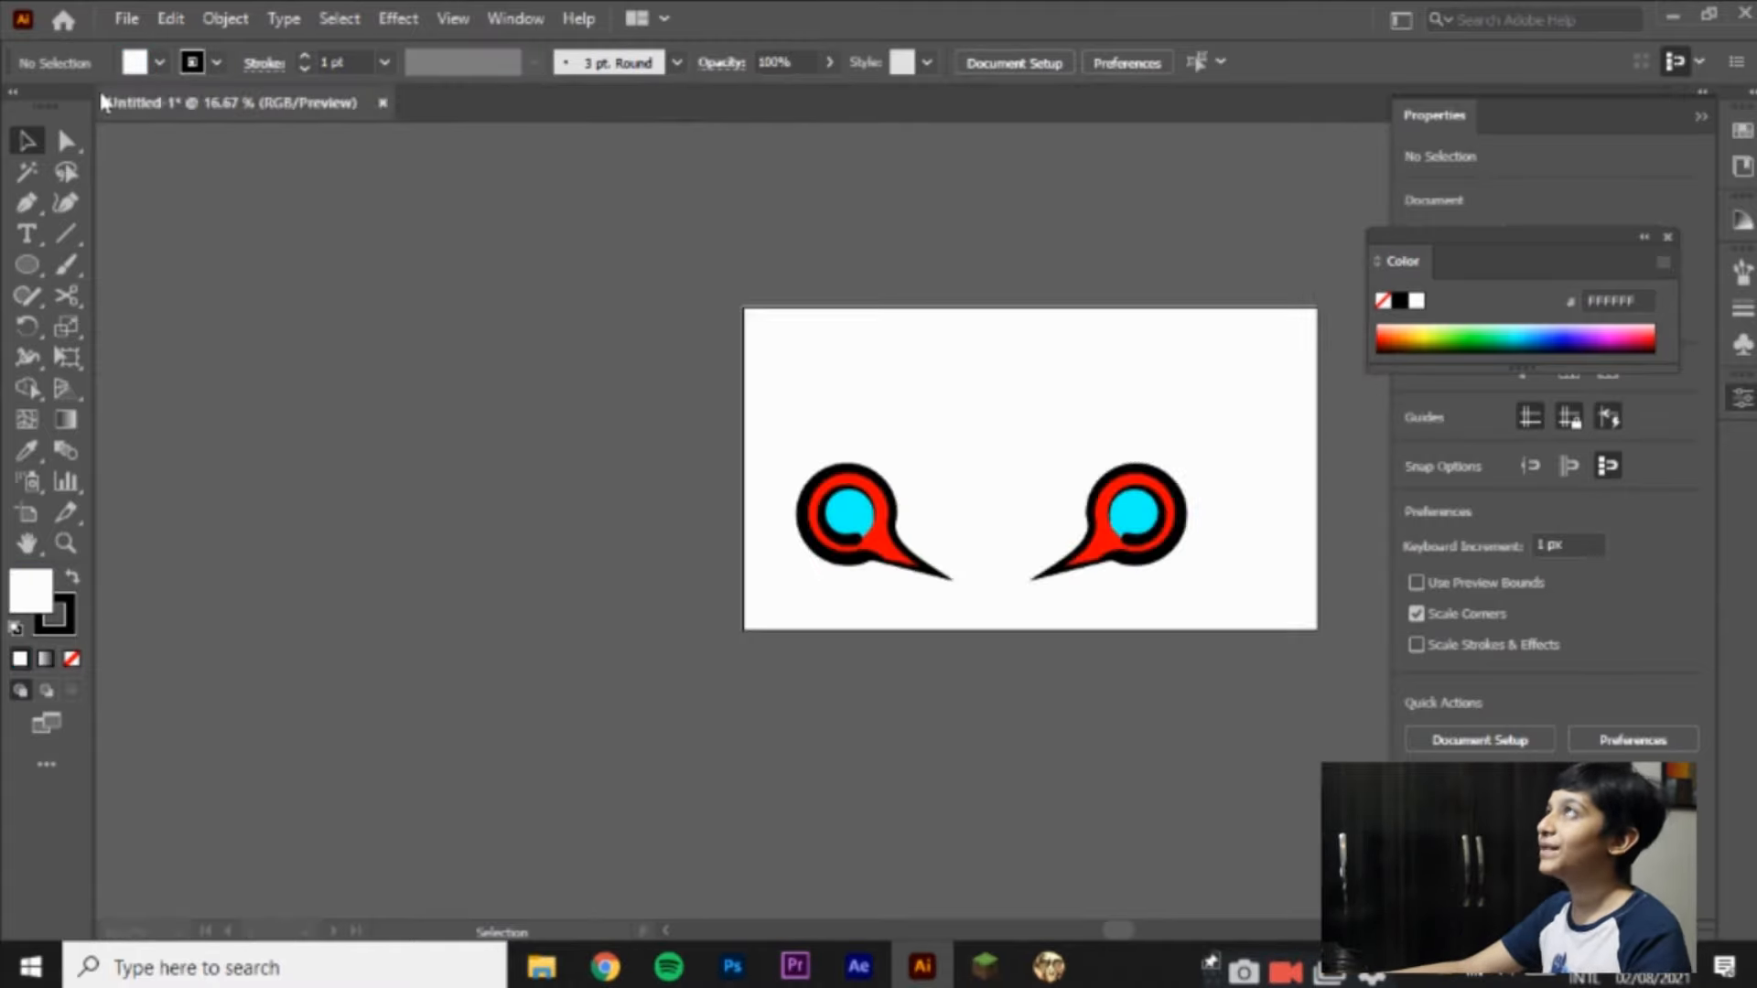
{"action": "left_click", "coordinate": [135, 6]}
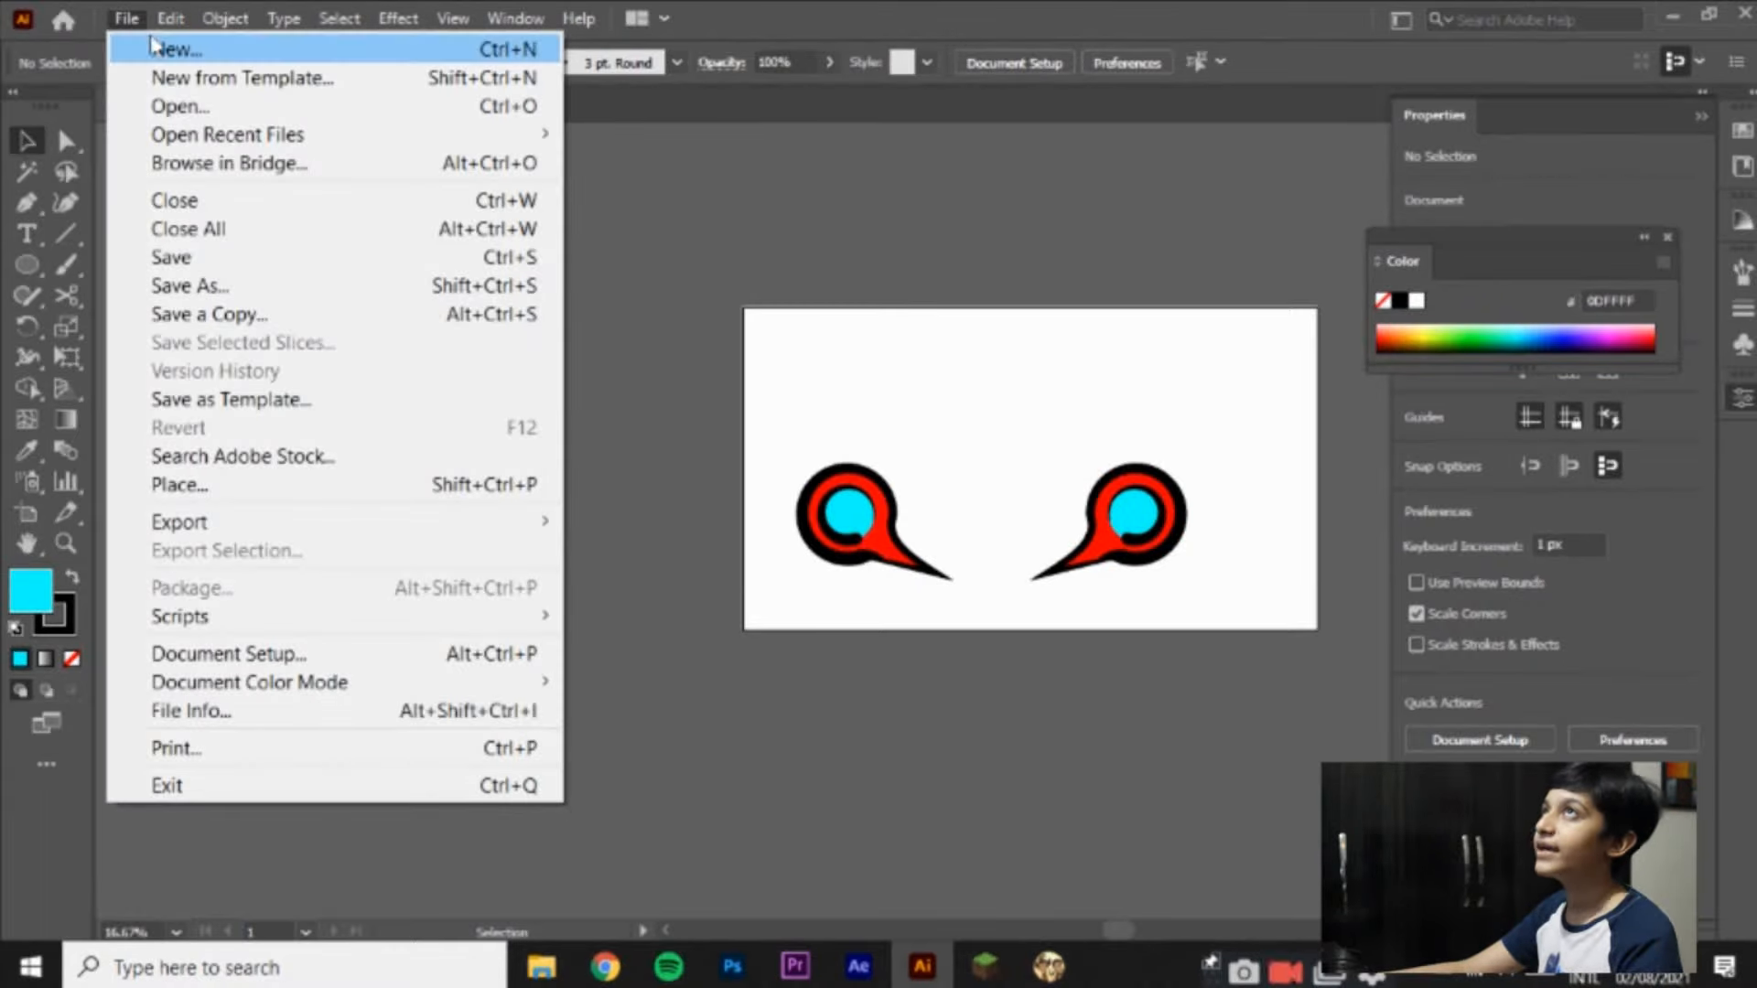
{"action": "left_click", "coordinate": [160, 47]}
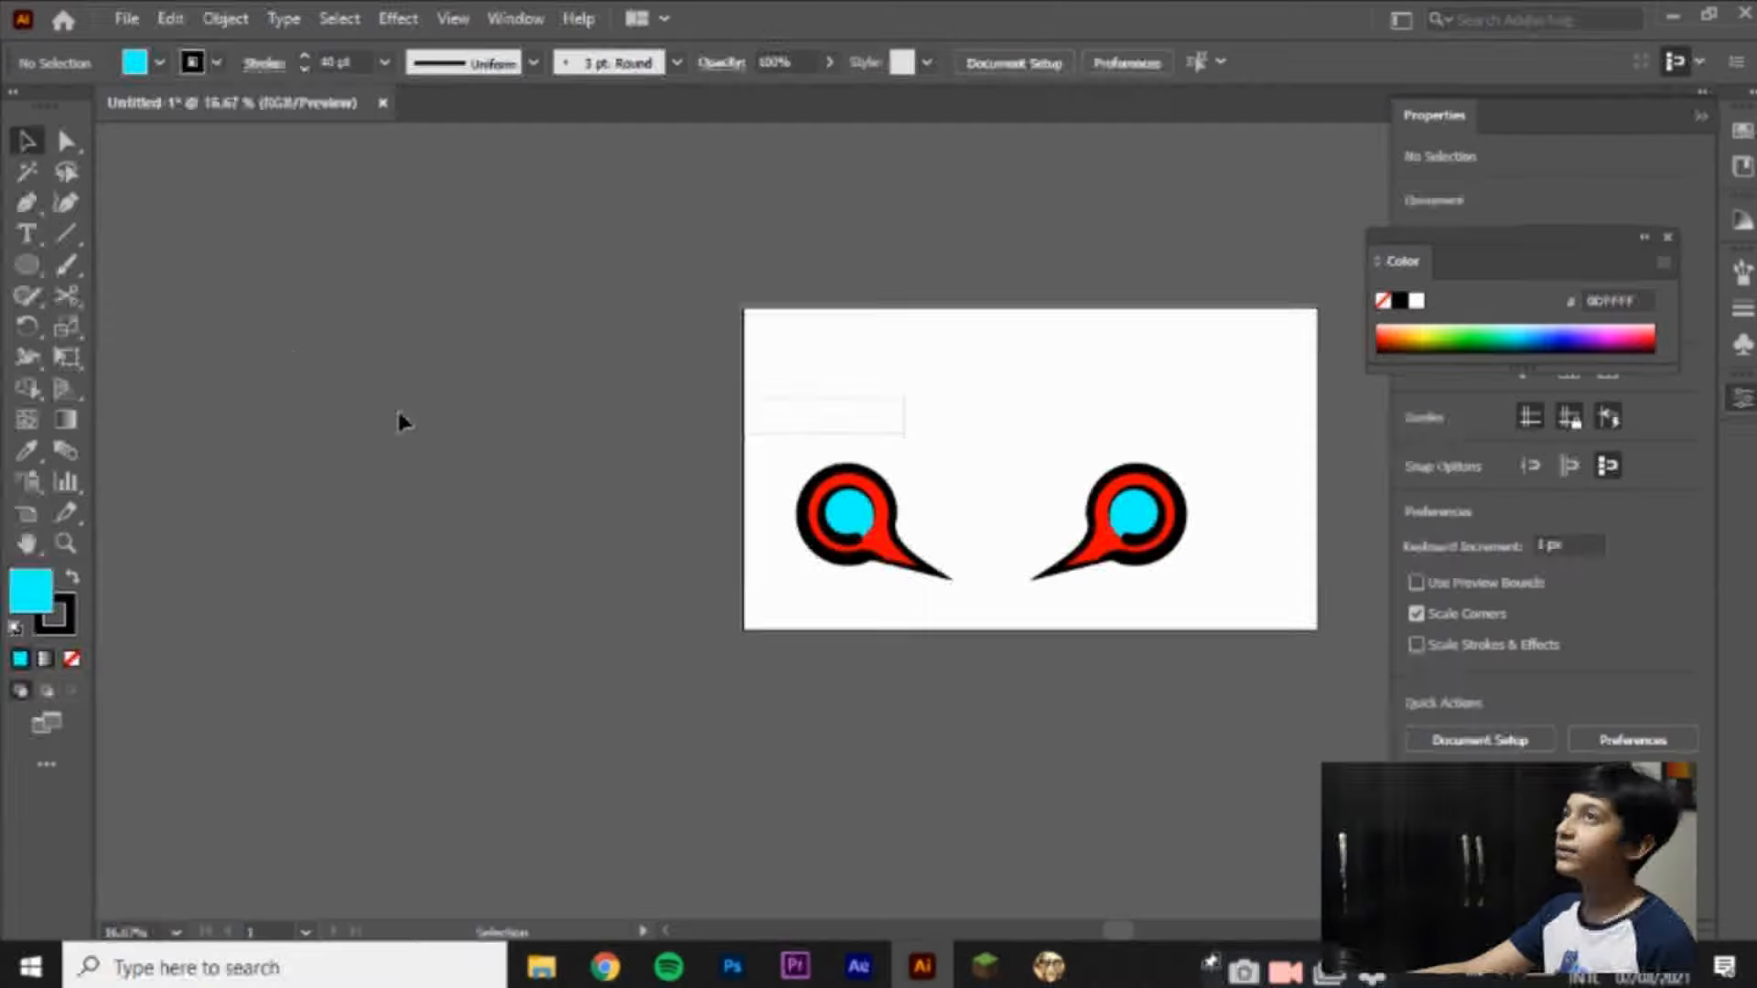
Step: Move the mirrored copy left so its pointed tip sits closer to the original's tip
{"action": "left_click_drag", "start_coordinate": [1273, 596], "coordinate": [1090, 308]}
{"action": "left_click_drag", "start_coordinate": [1244, 661], "coordinate": [1270, 672]}
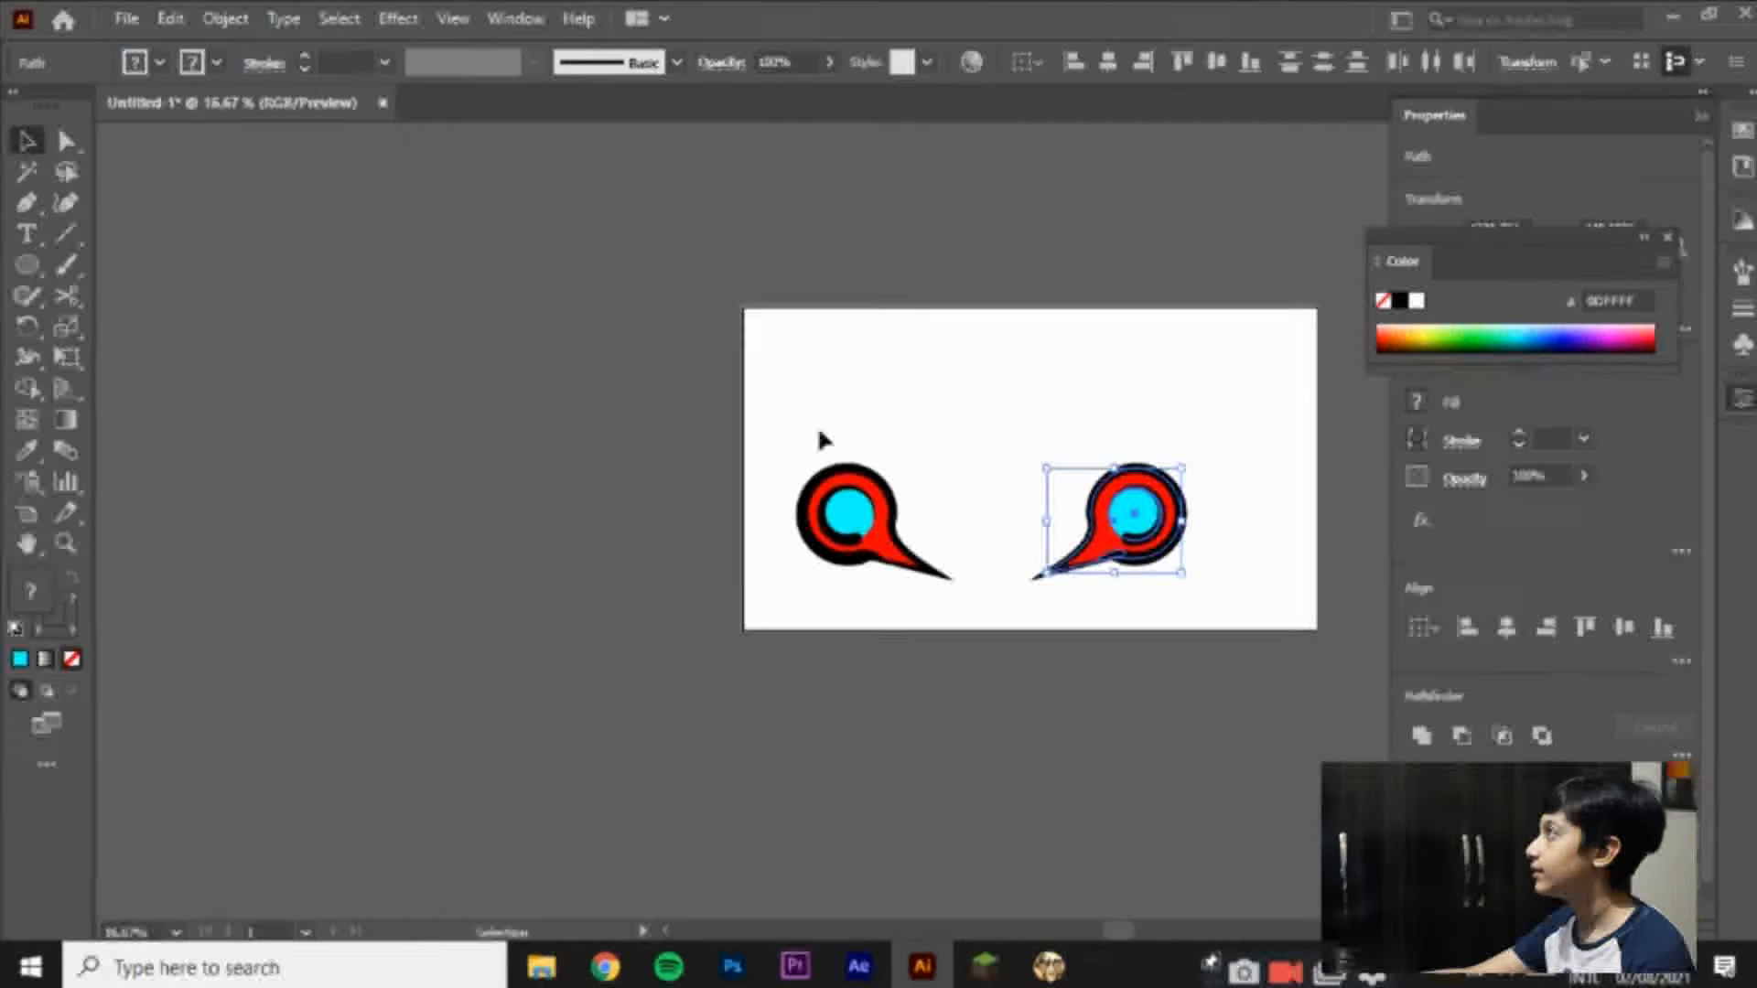
{"action": "left_click_drag", "start_coordinate": [1129, 541], "coordinate": [1091, 533]}
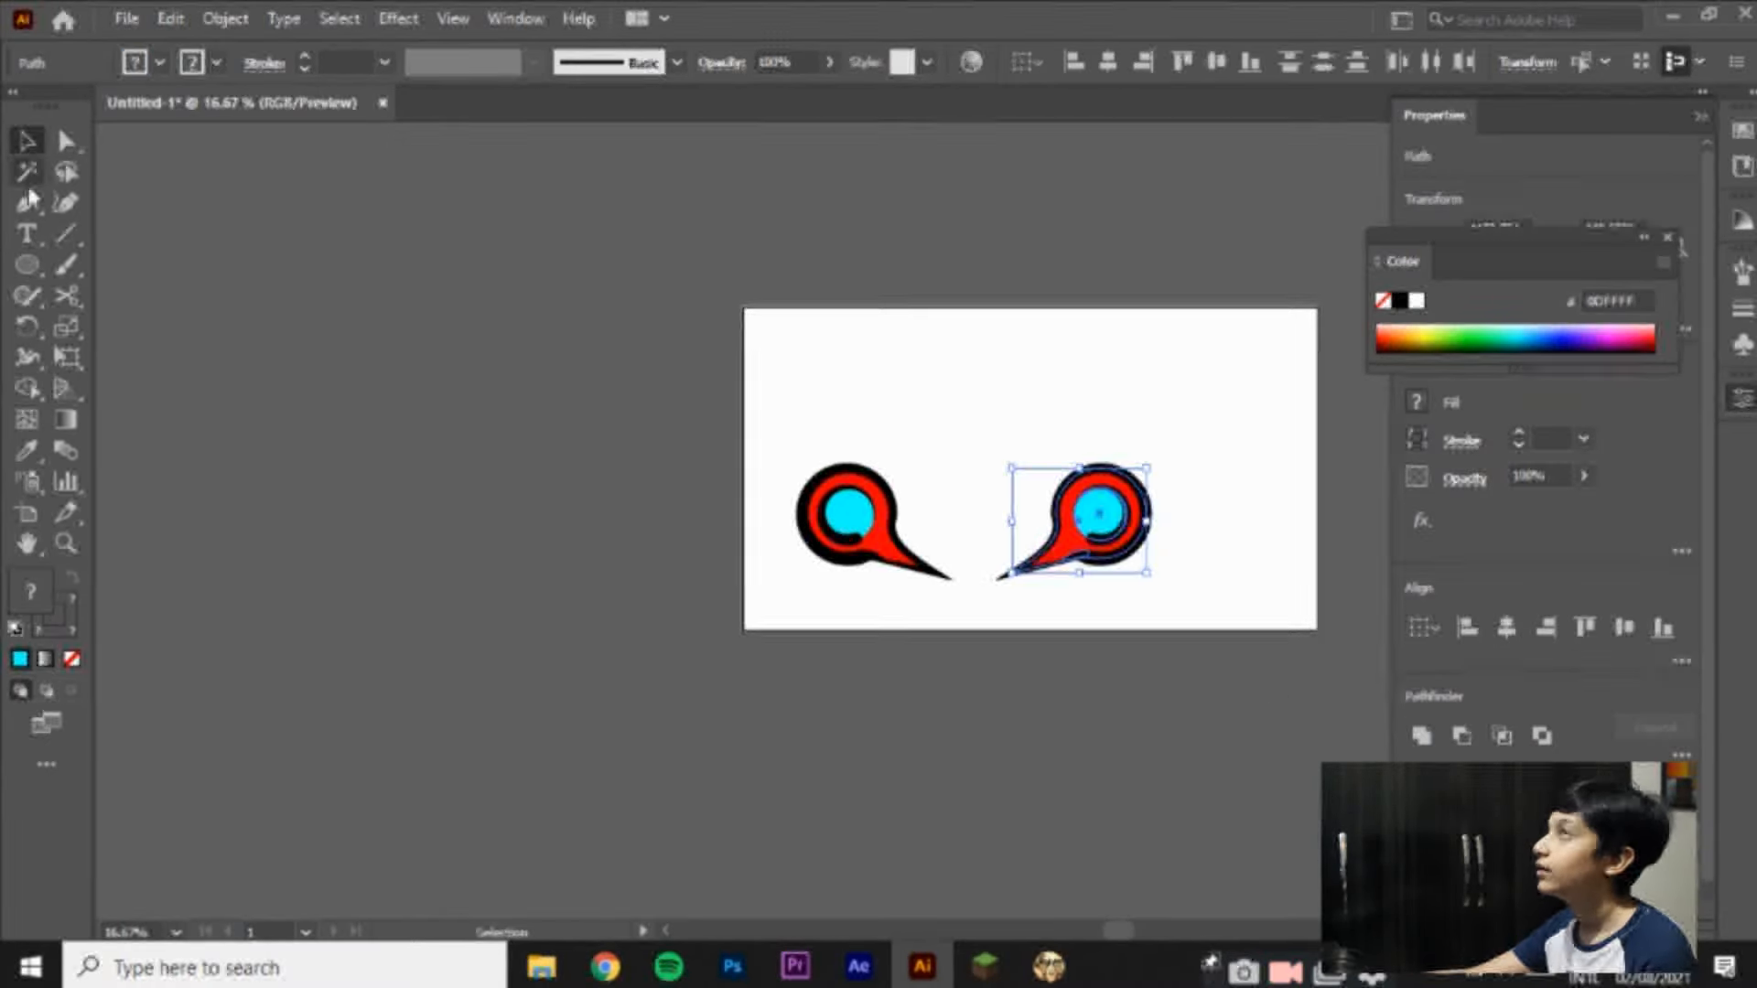
Step: Draw a small cyan circle with the Ellipse tool between the tips of the two mirrored shapes
{"action": "left_click", "coordinate": [28, 264]}
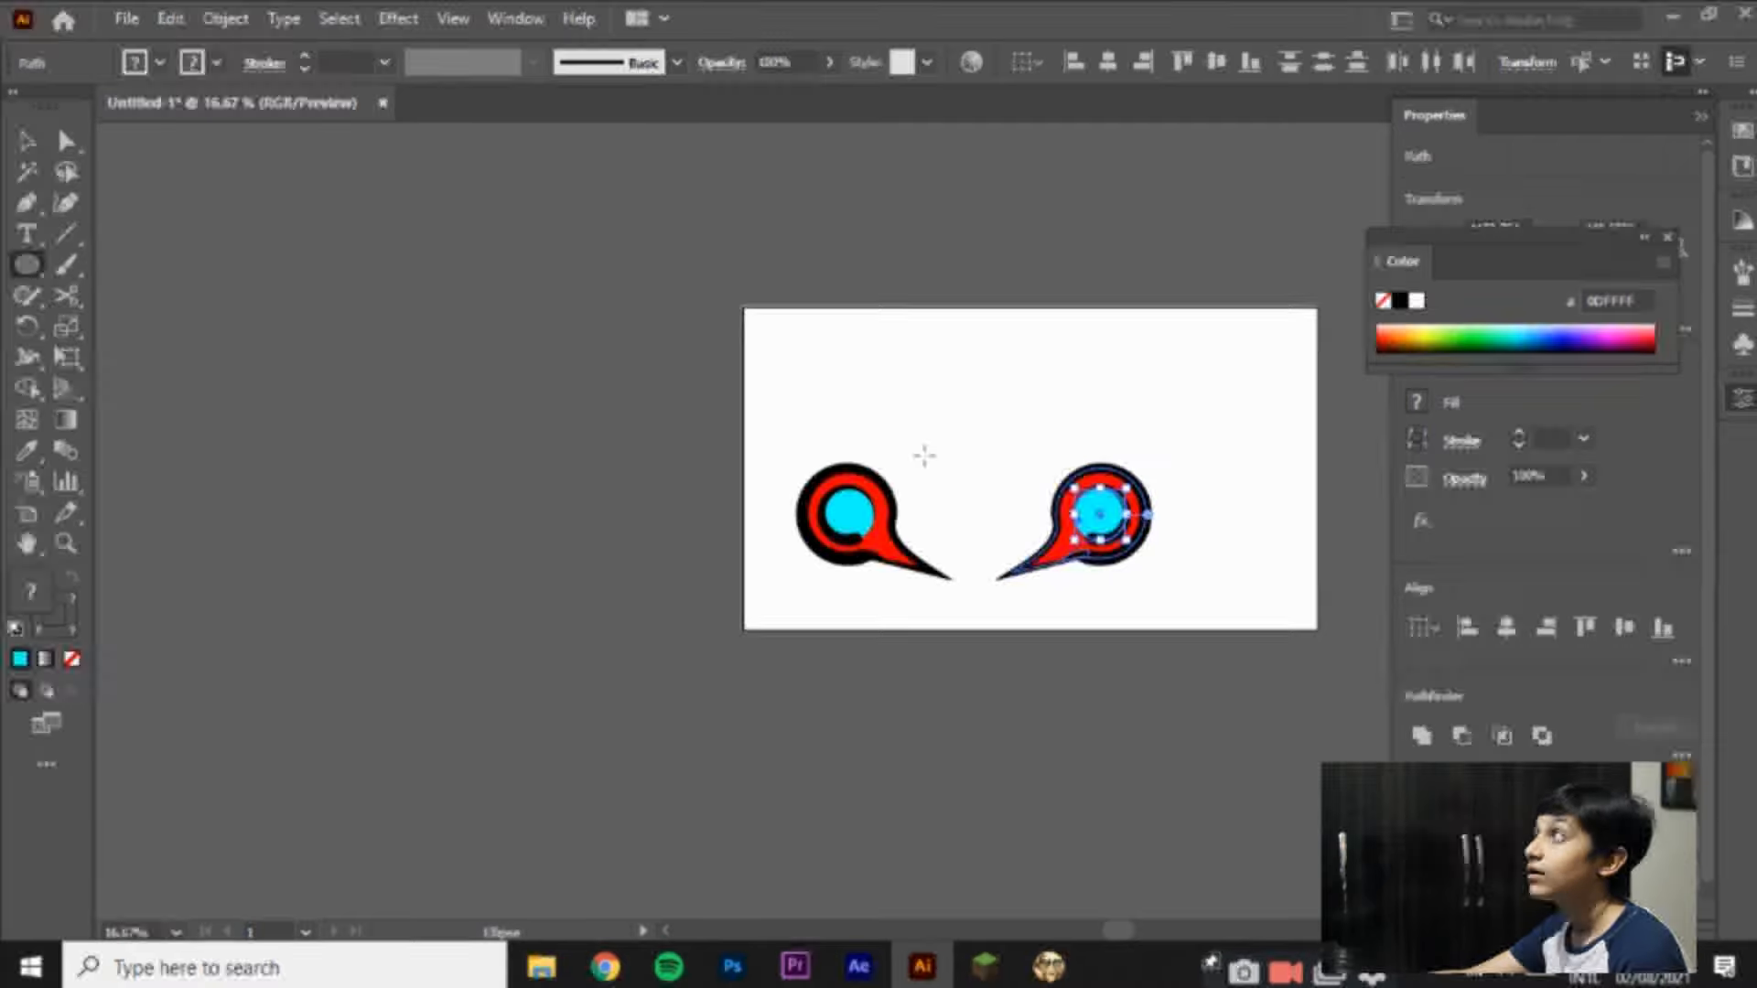
{"action": "left_click_drag", "start_coordinate": [943, 512], "coordinate": [1002, 574]}
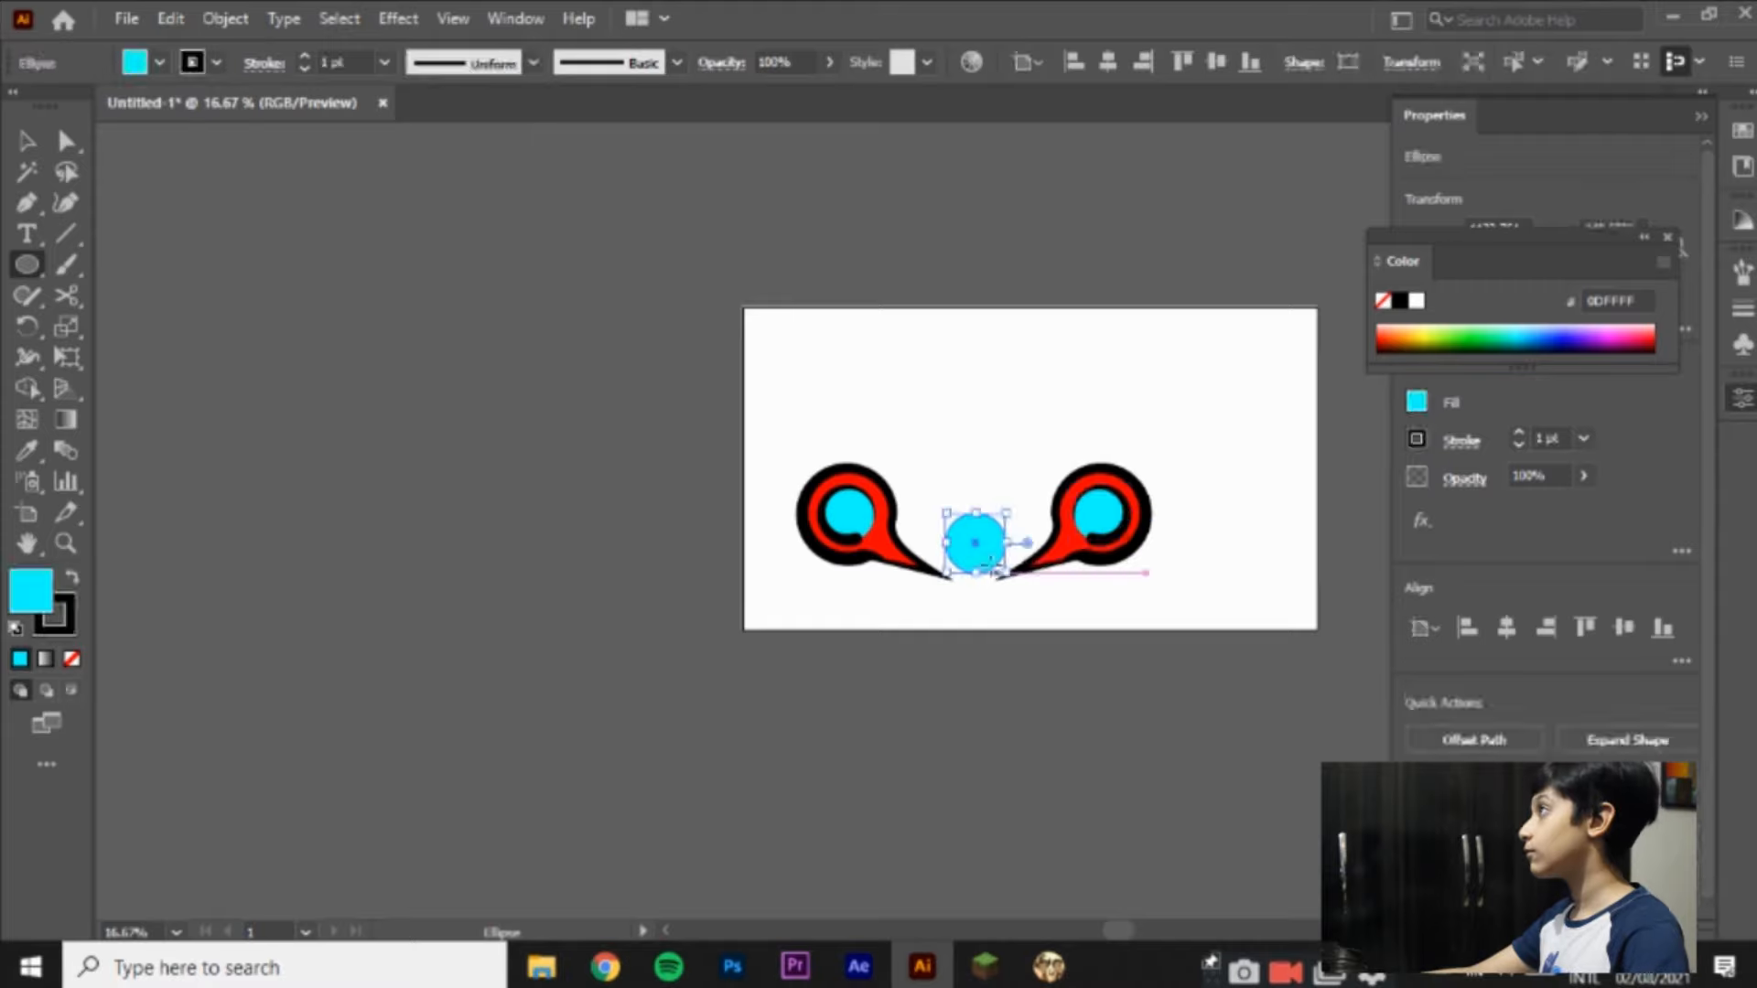
Step: Move the cyan circle down between the two pointed tips and shrink it slightly to fit the gap
{"action": "key", "text": "v"}
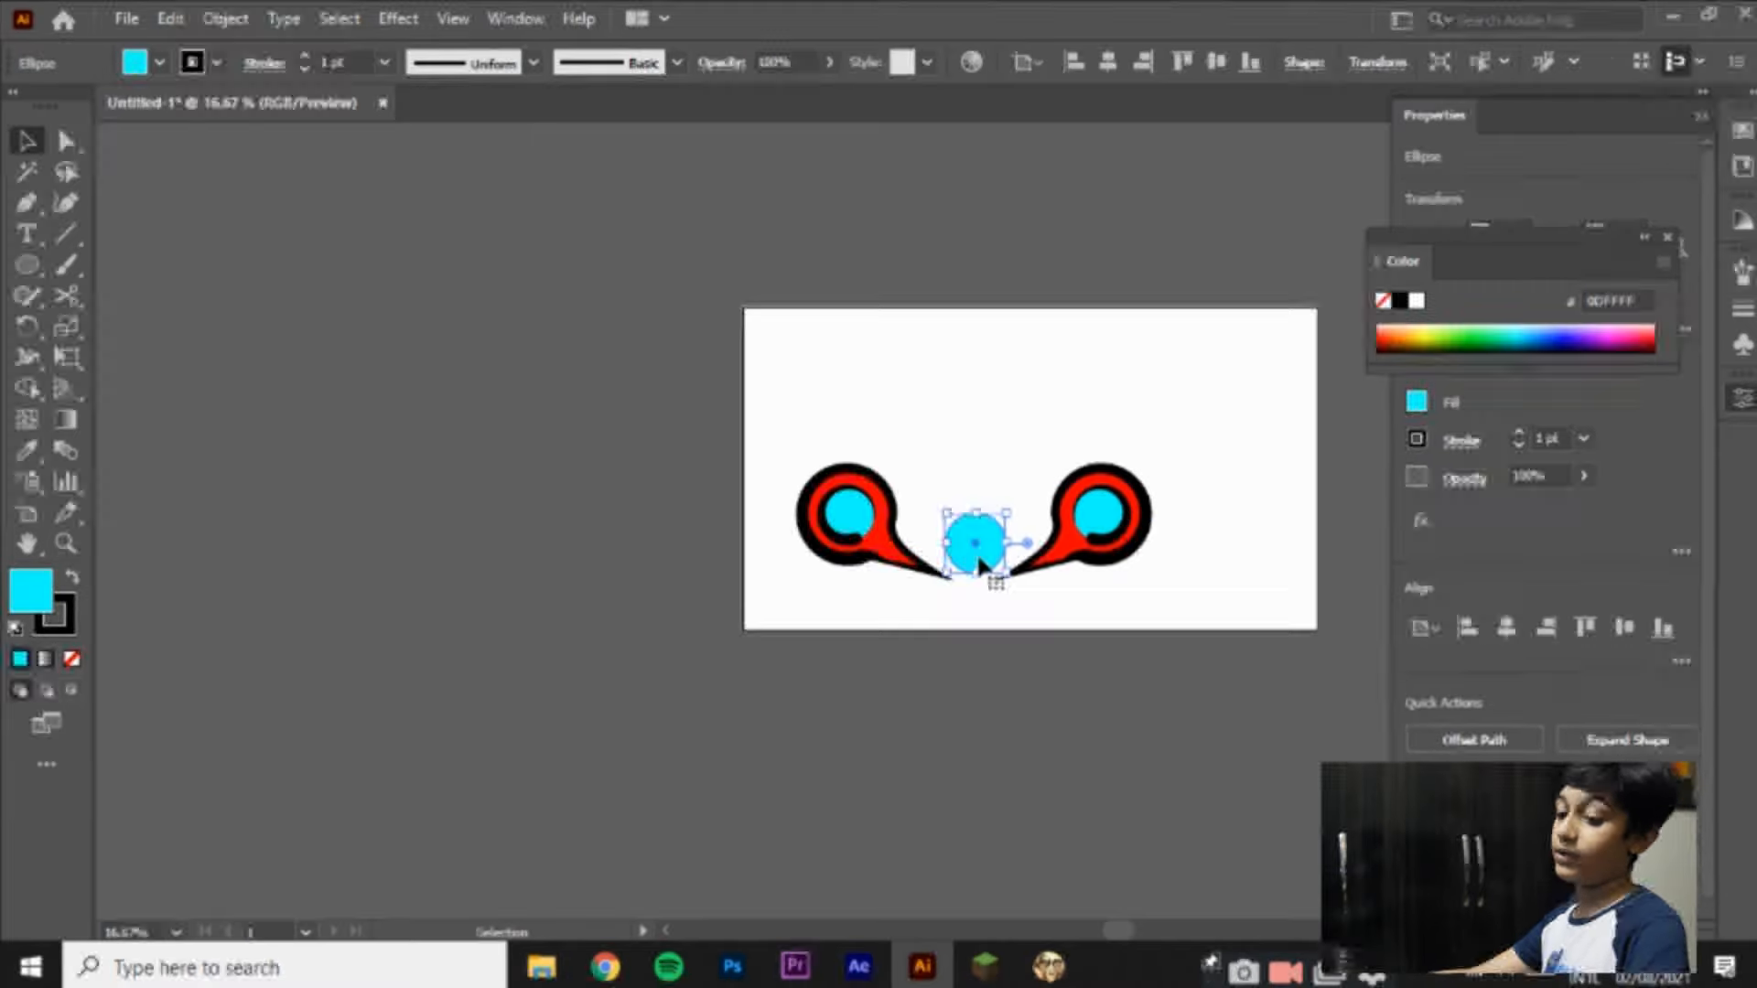
{"action": "left_click_drag", "start_coordinate": [966, 549], "coordinate": [977, 564]}
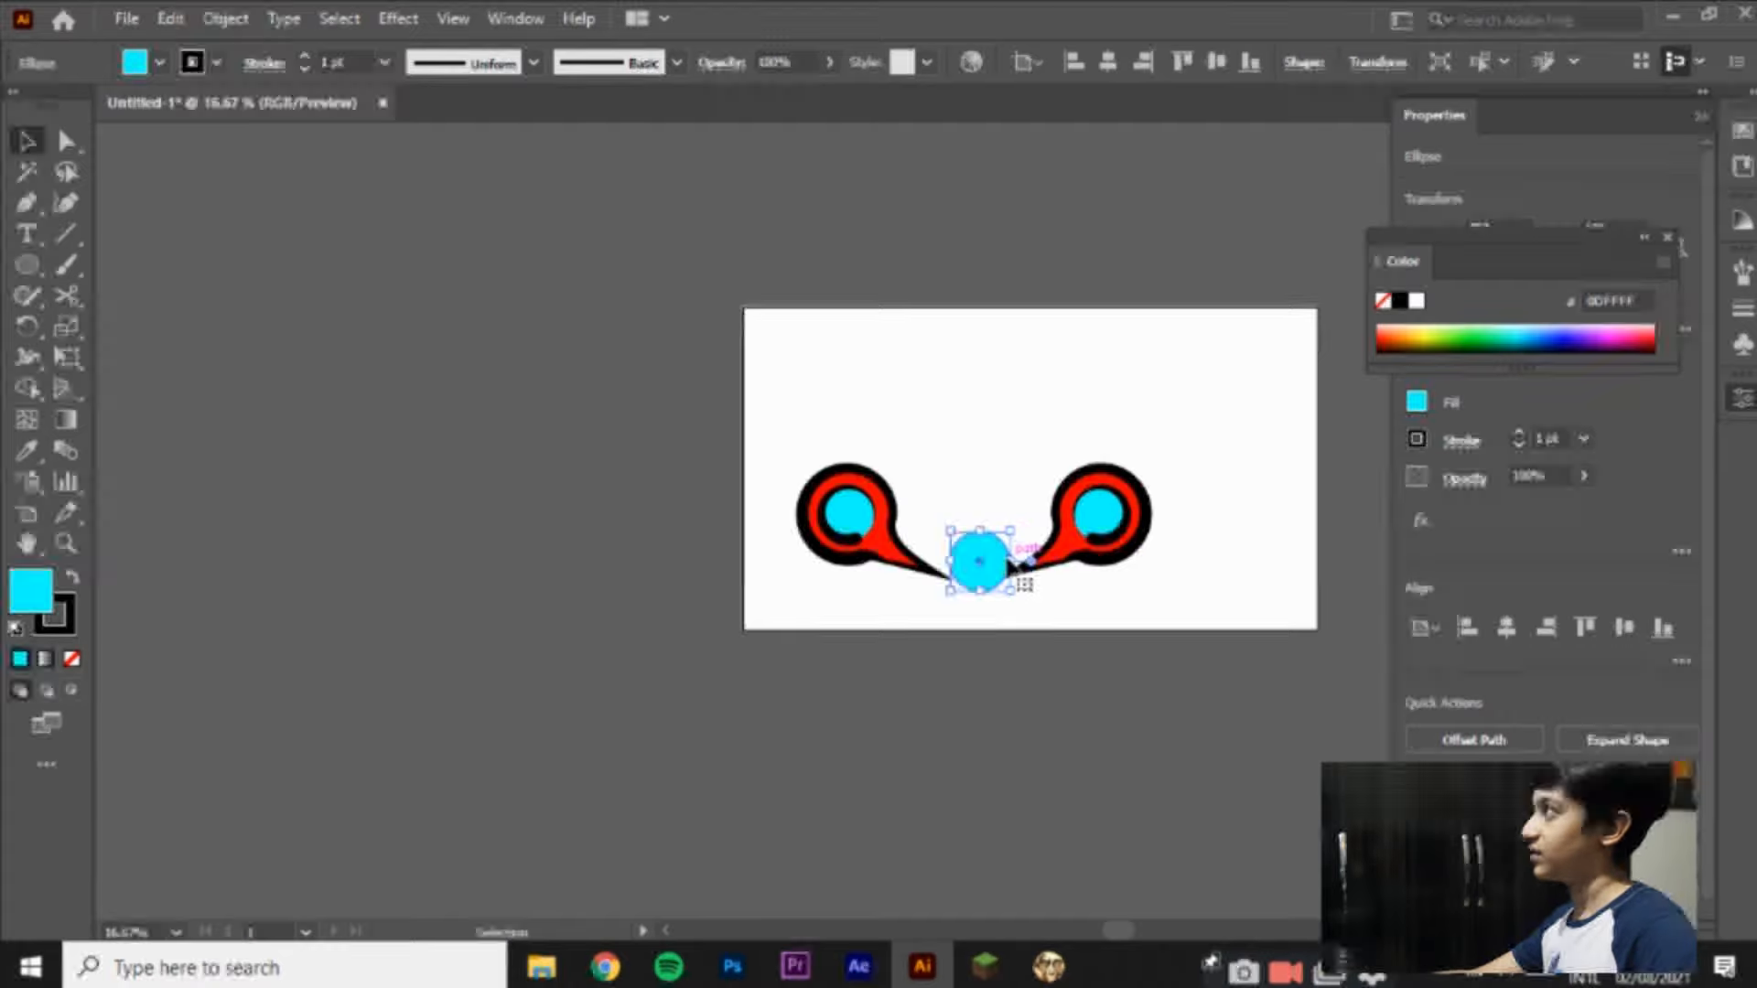
{"action": "mouse_move", "coordinate": [1011, 561]}
{"action": "left_mouse_down"}
{"action": "mouse_move", "coordinate": [972, 593]}
{"action": "mouse_move", "coordinate": [998, 556]}
{"action": "mouse_move", "coordinate": [972, 557]}
{"action": "mouse_move", "coordinate": [1002, 556]}
{"action": "left_mouse_up"}
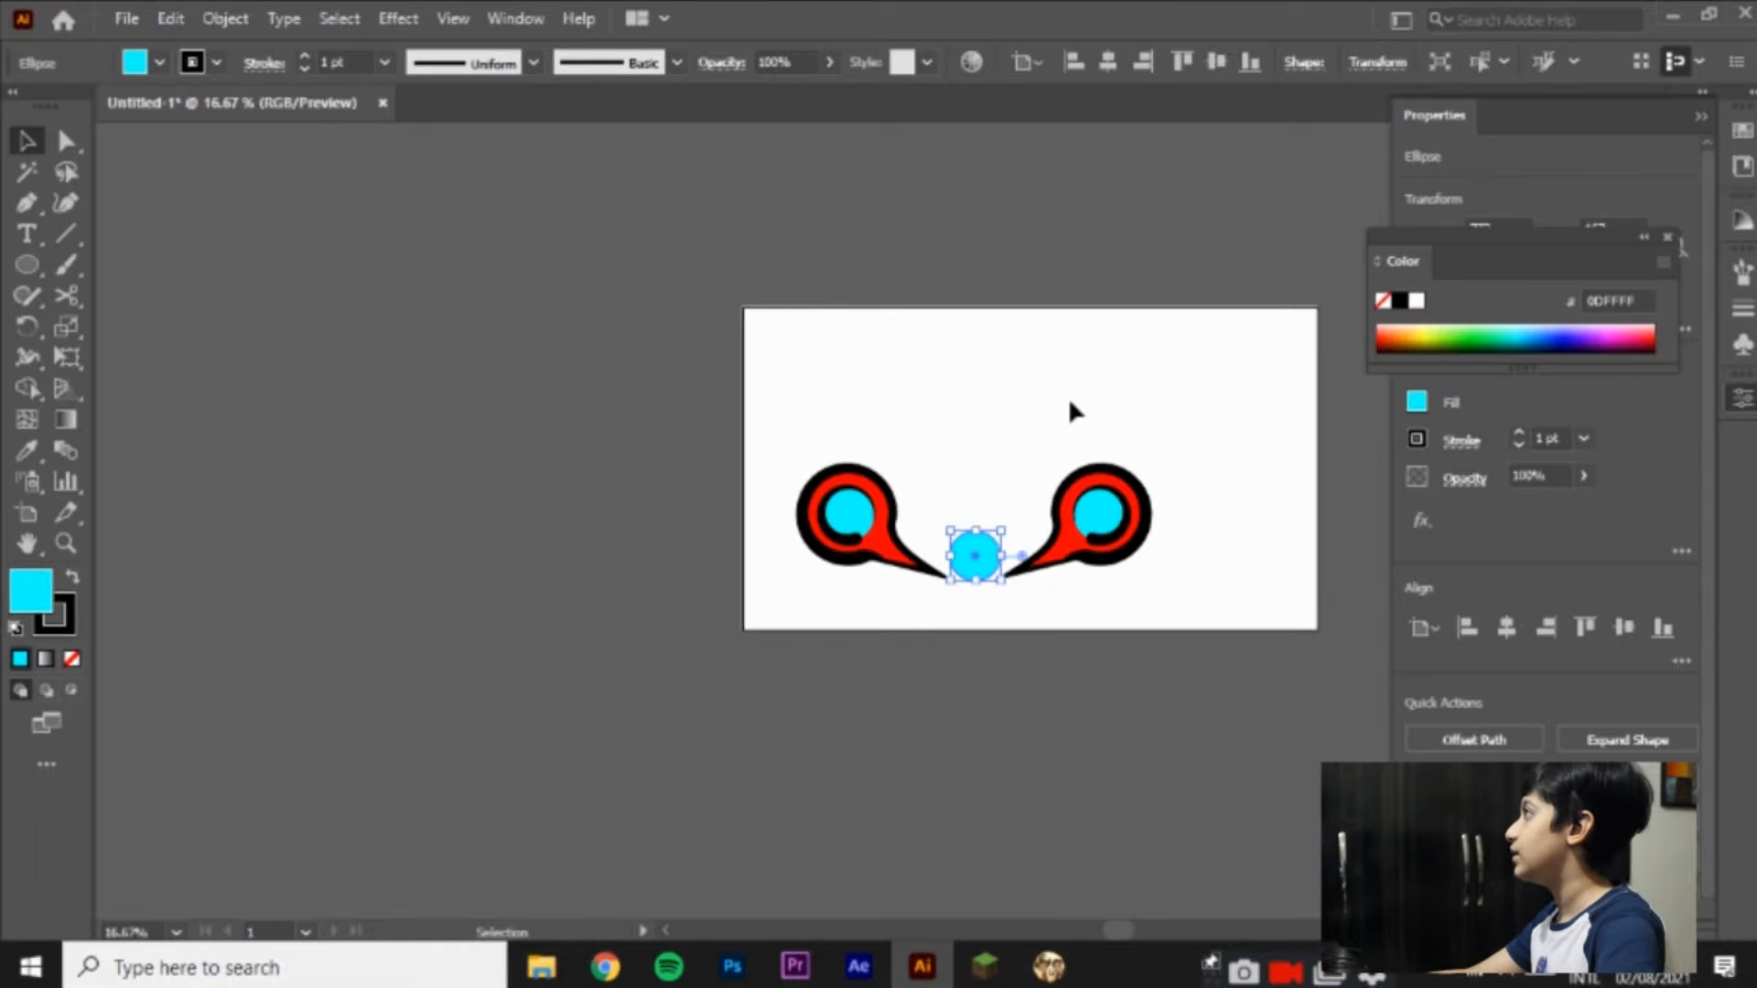
Step: Shift the mirrored shape slightly to the right and move the cyan circle up near the artboard's upper edge
{"action": "left_click_drag", "start_coordinate": [1237, 590], "coordinate": [1337, 642]}
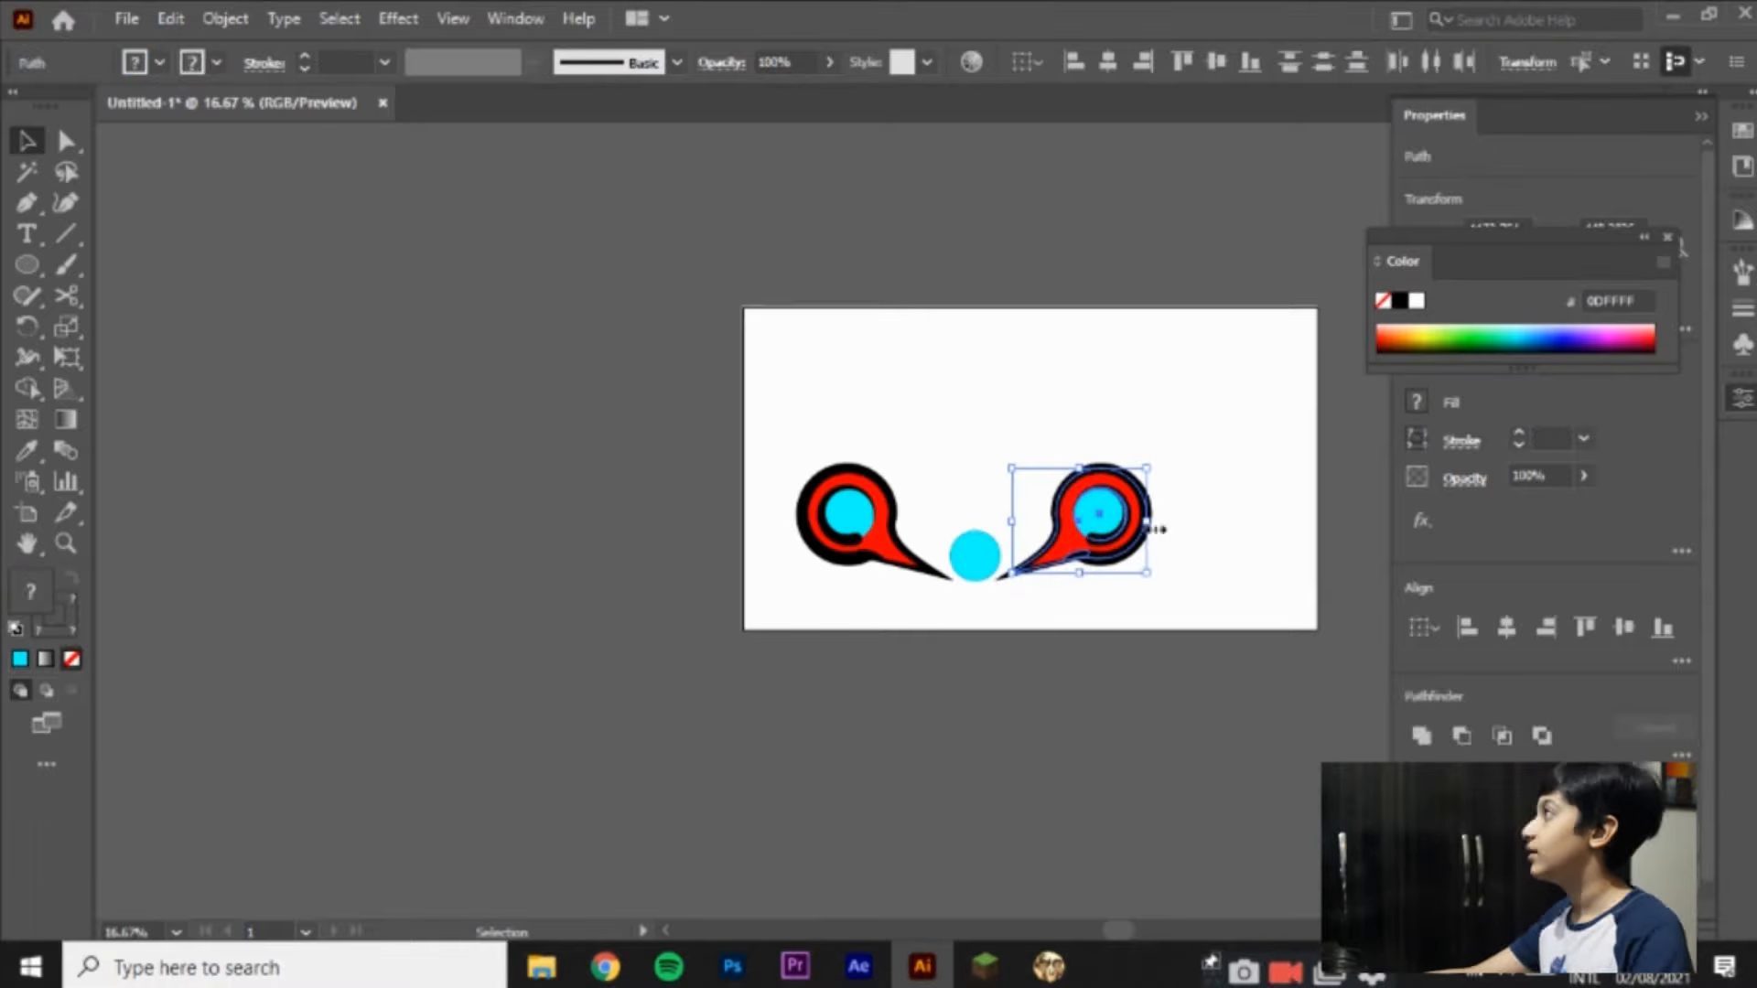
{"action": "left_click_drag", "start_coordinate": [1109, 520], "coordinate": [1128, 522]}
{"action": "left_click_drag", "start_coordinate": [977, 562], "coordinate": [979, 400]}
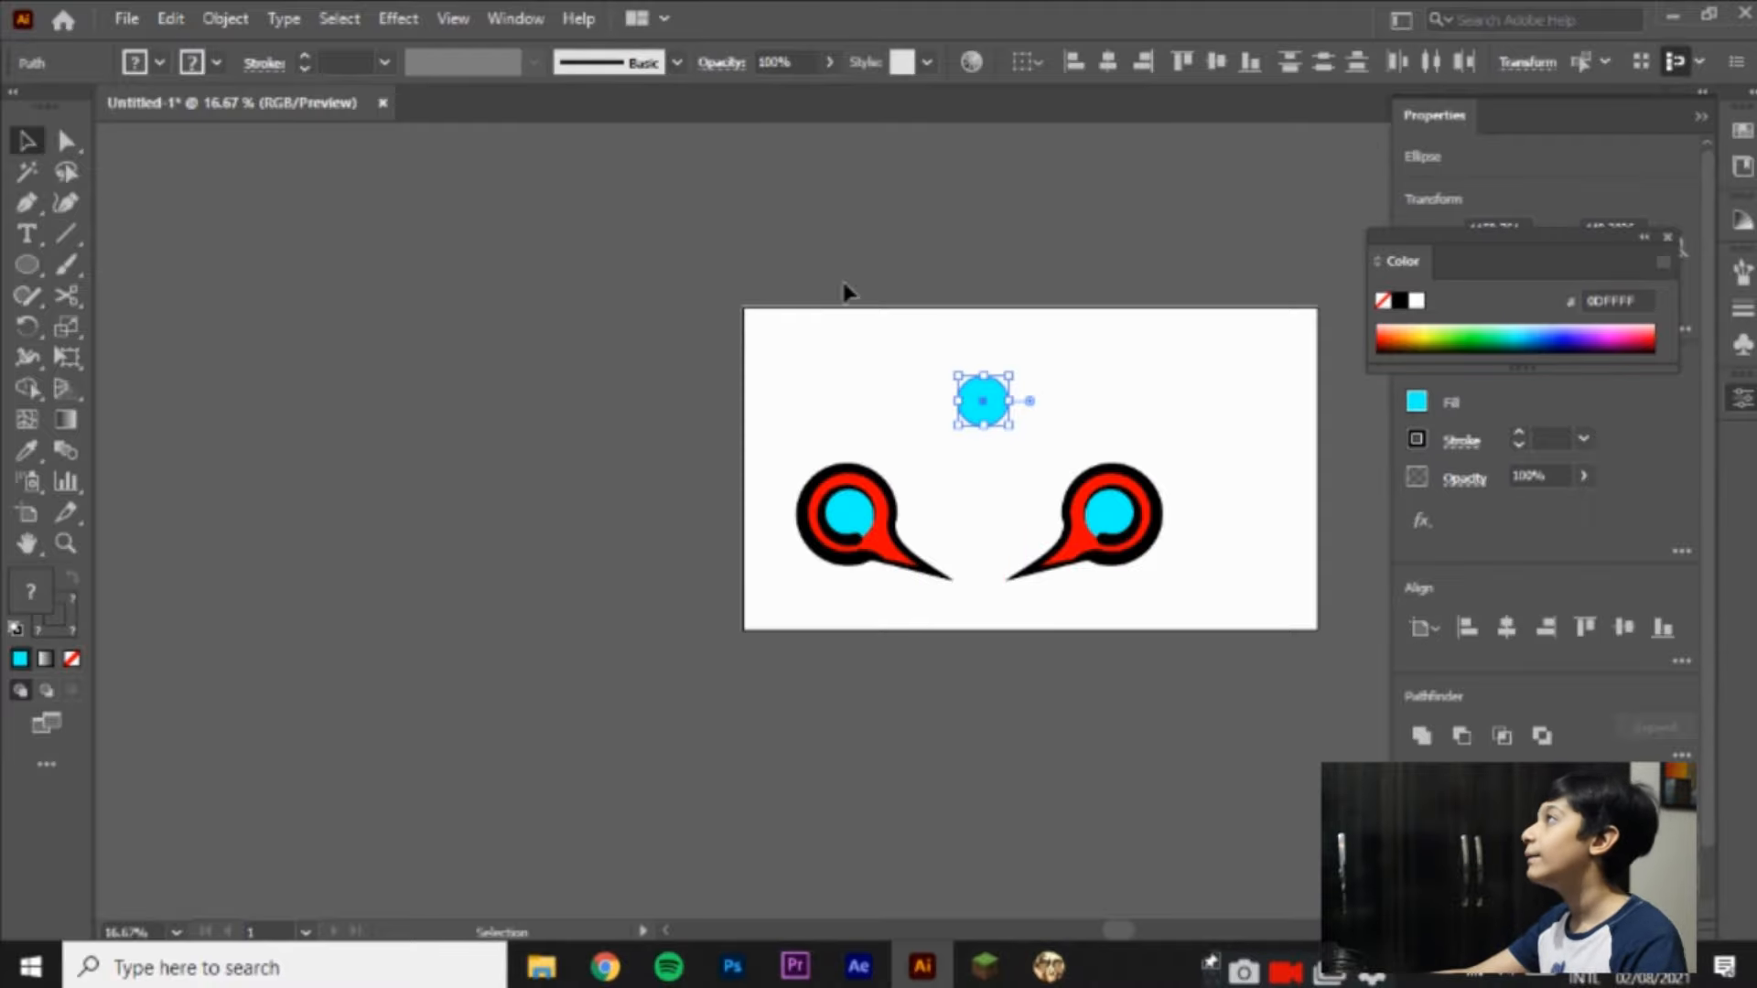
{"action": "left_click", "coordinate": [131, 23]}
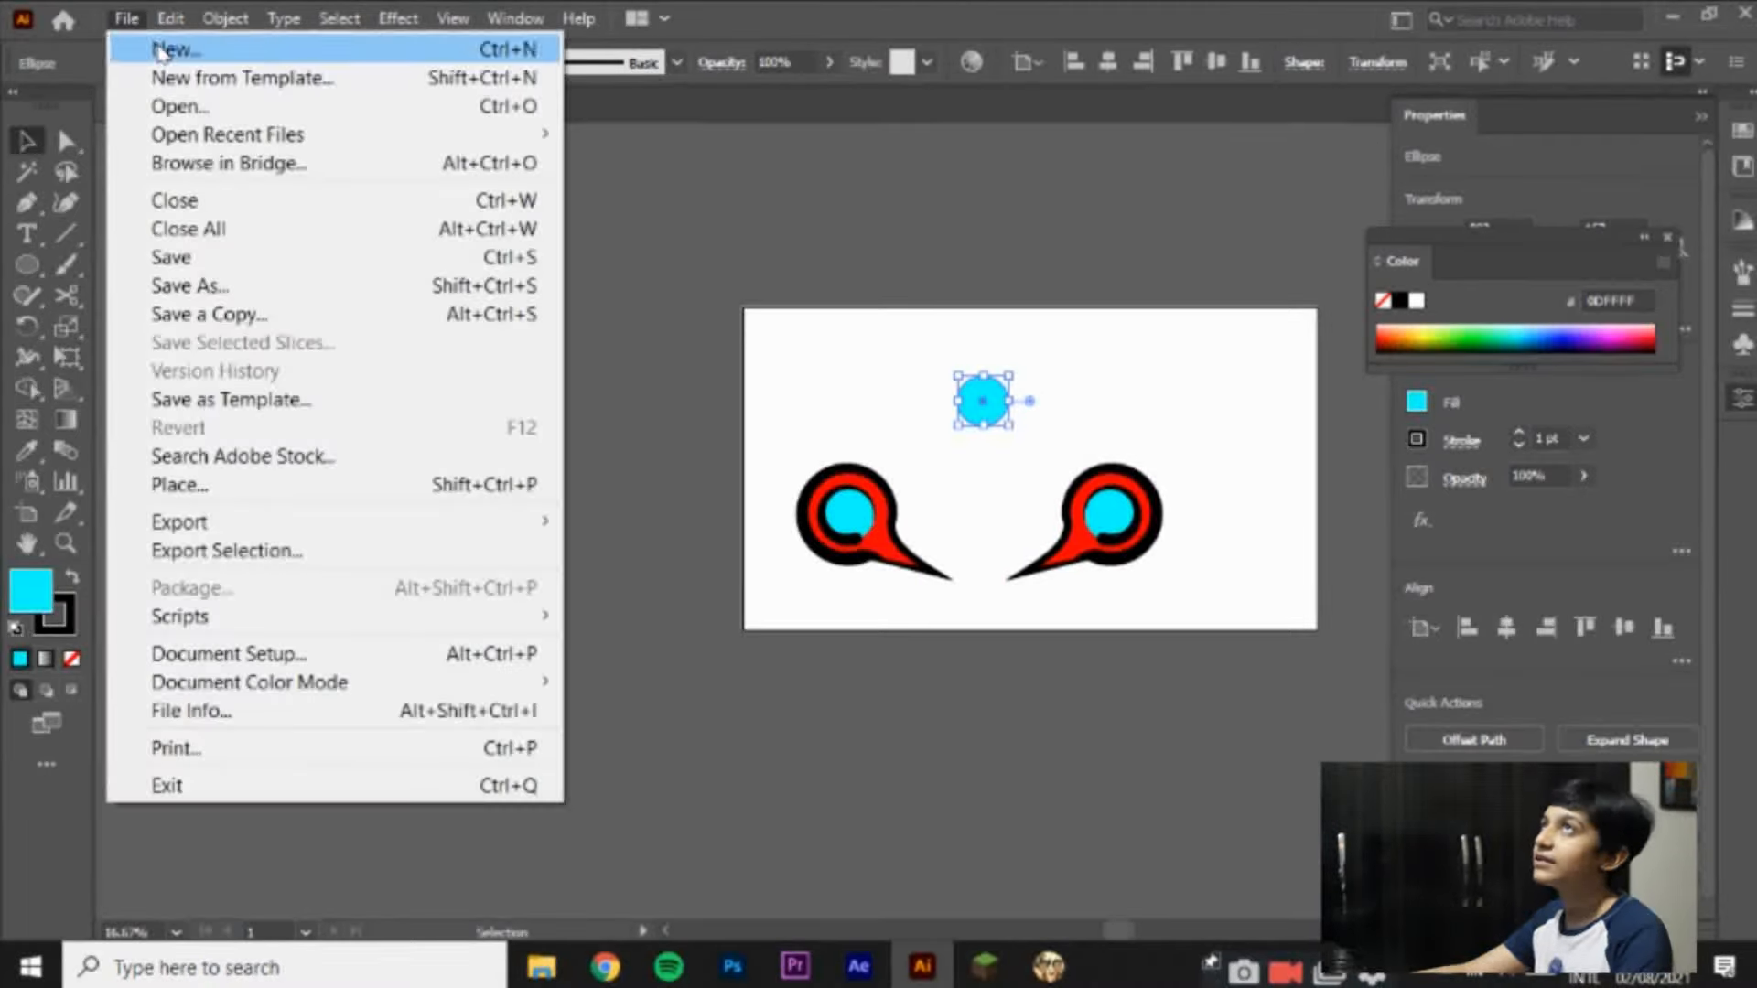
{"action": "left_click", "coordinate": [158, 49]}
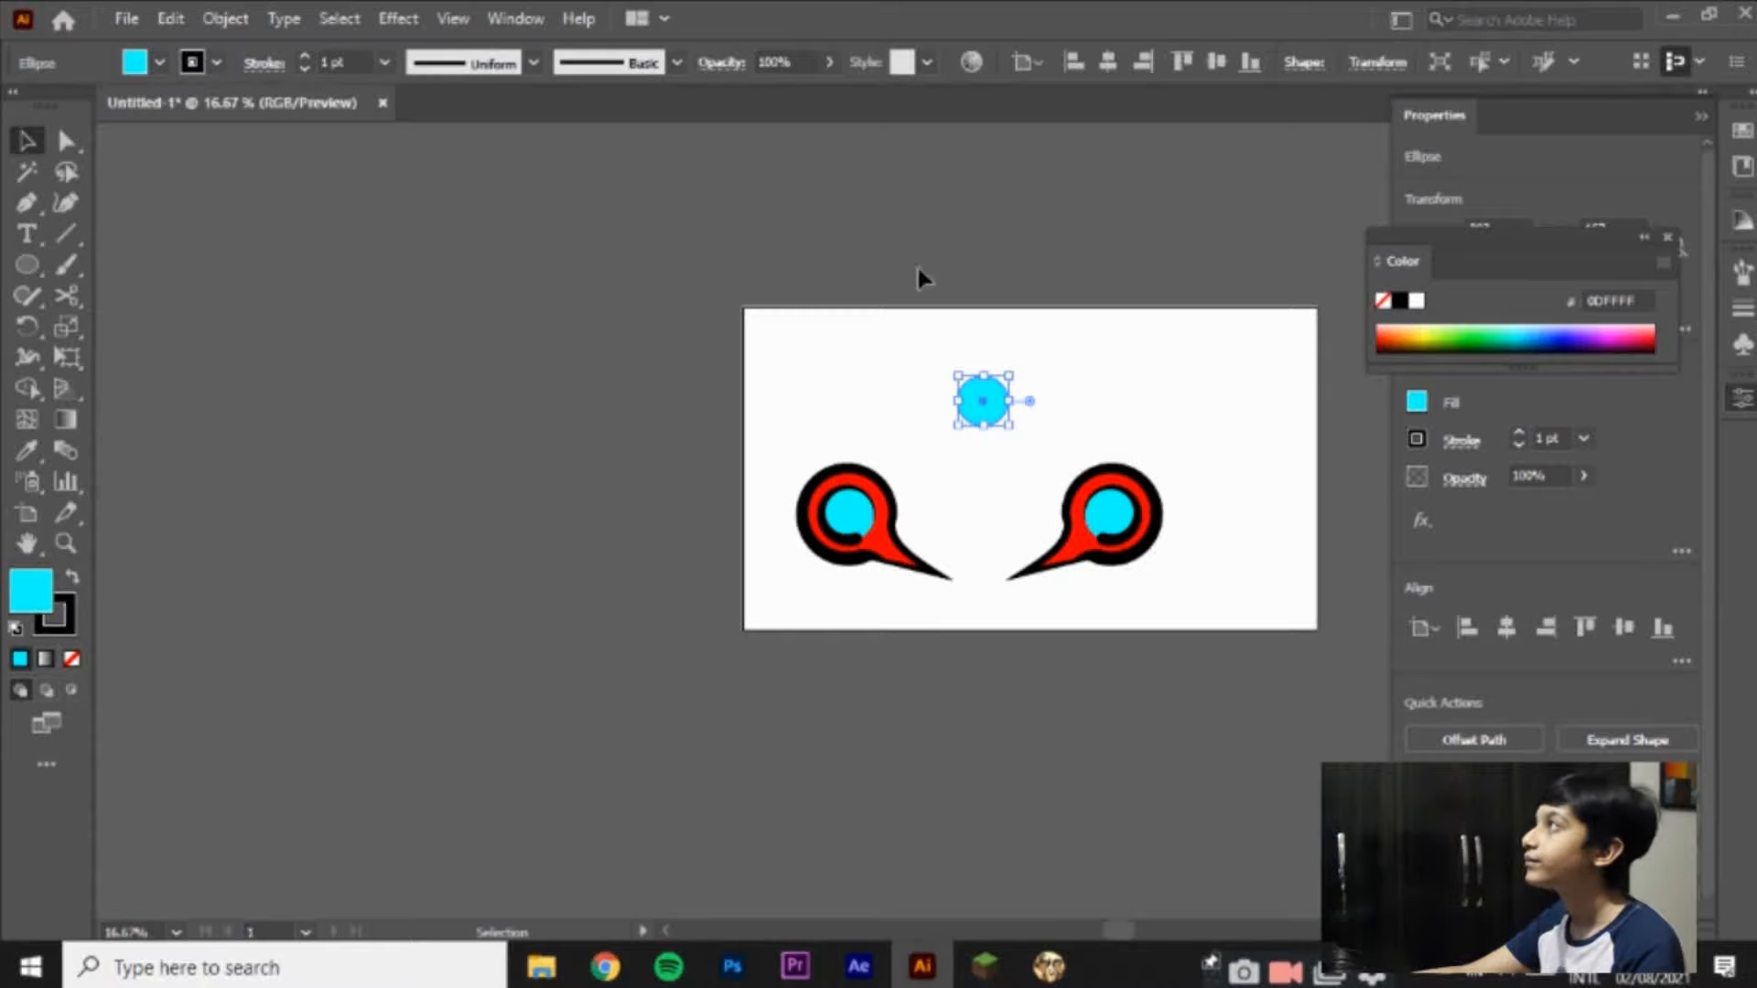
{"action": "left_click", "coordinate": [952, 403]}
{"action": "left_click_drag", "start_coordinate": [973, 421], "coordinate": [980, 375]}
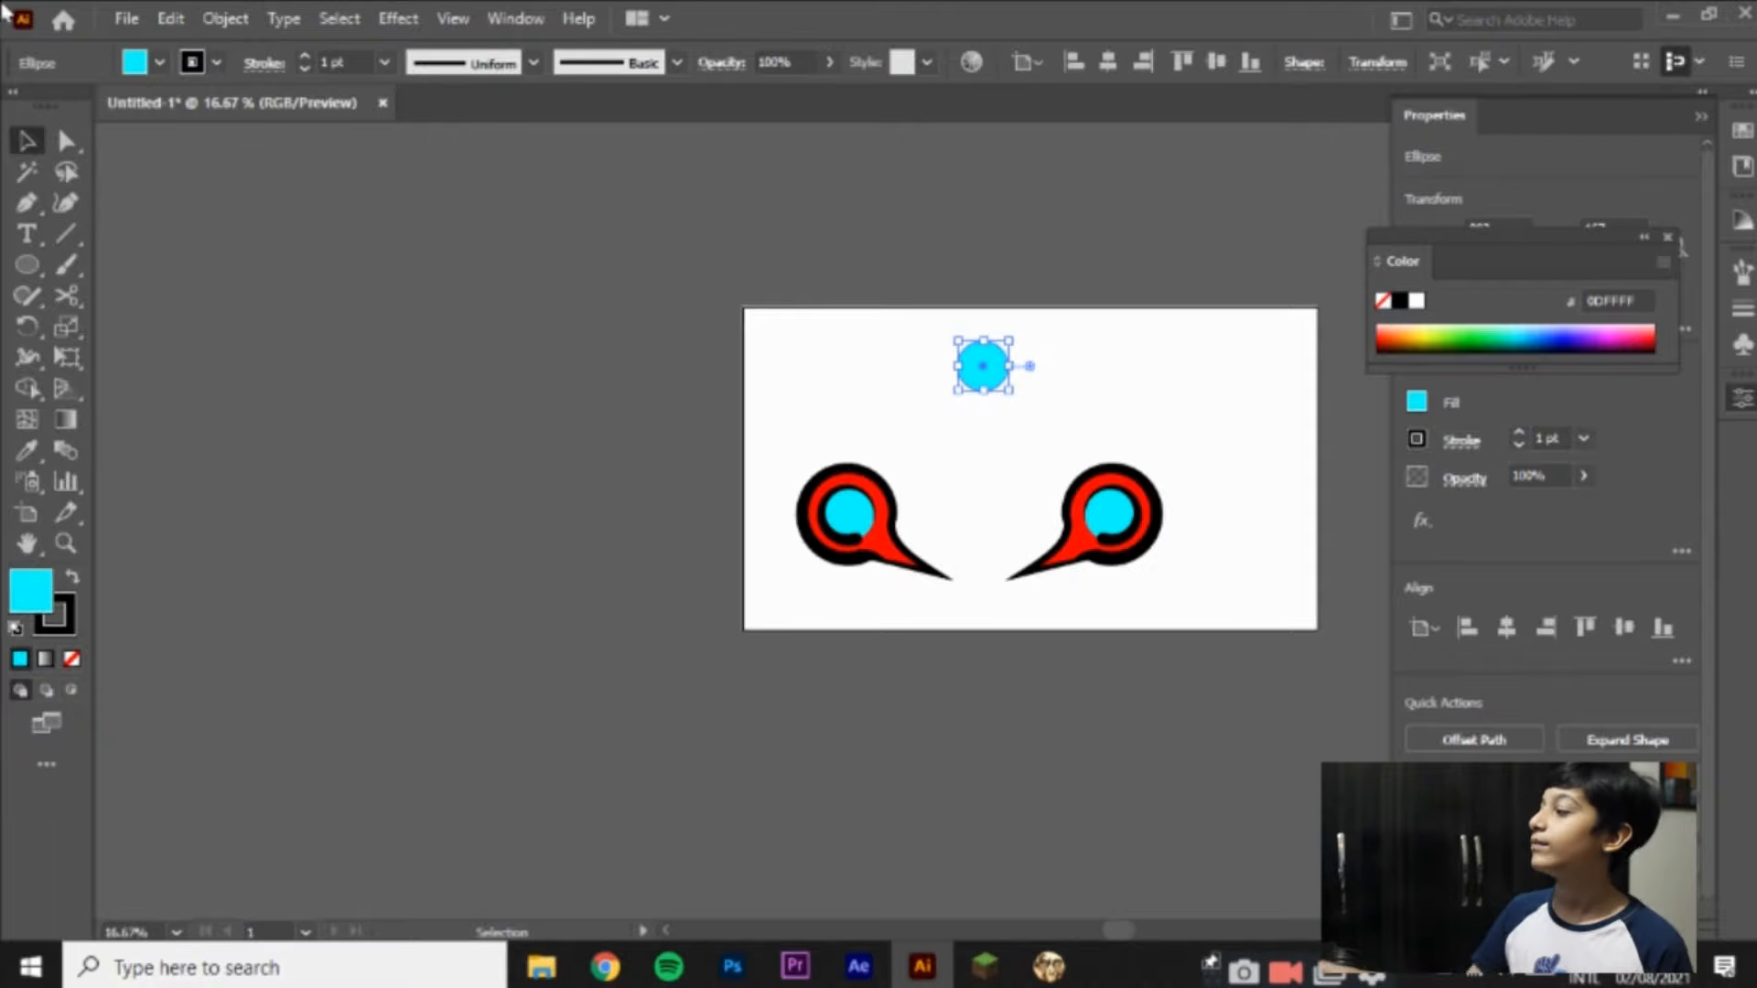
{"action": "left_click", "coordinate": [172, 18]}
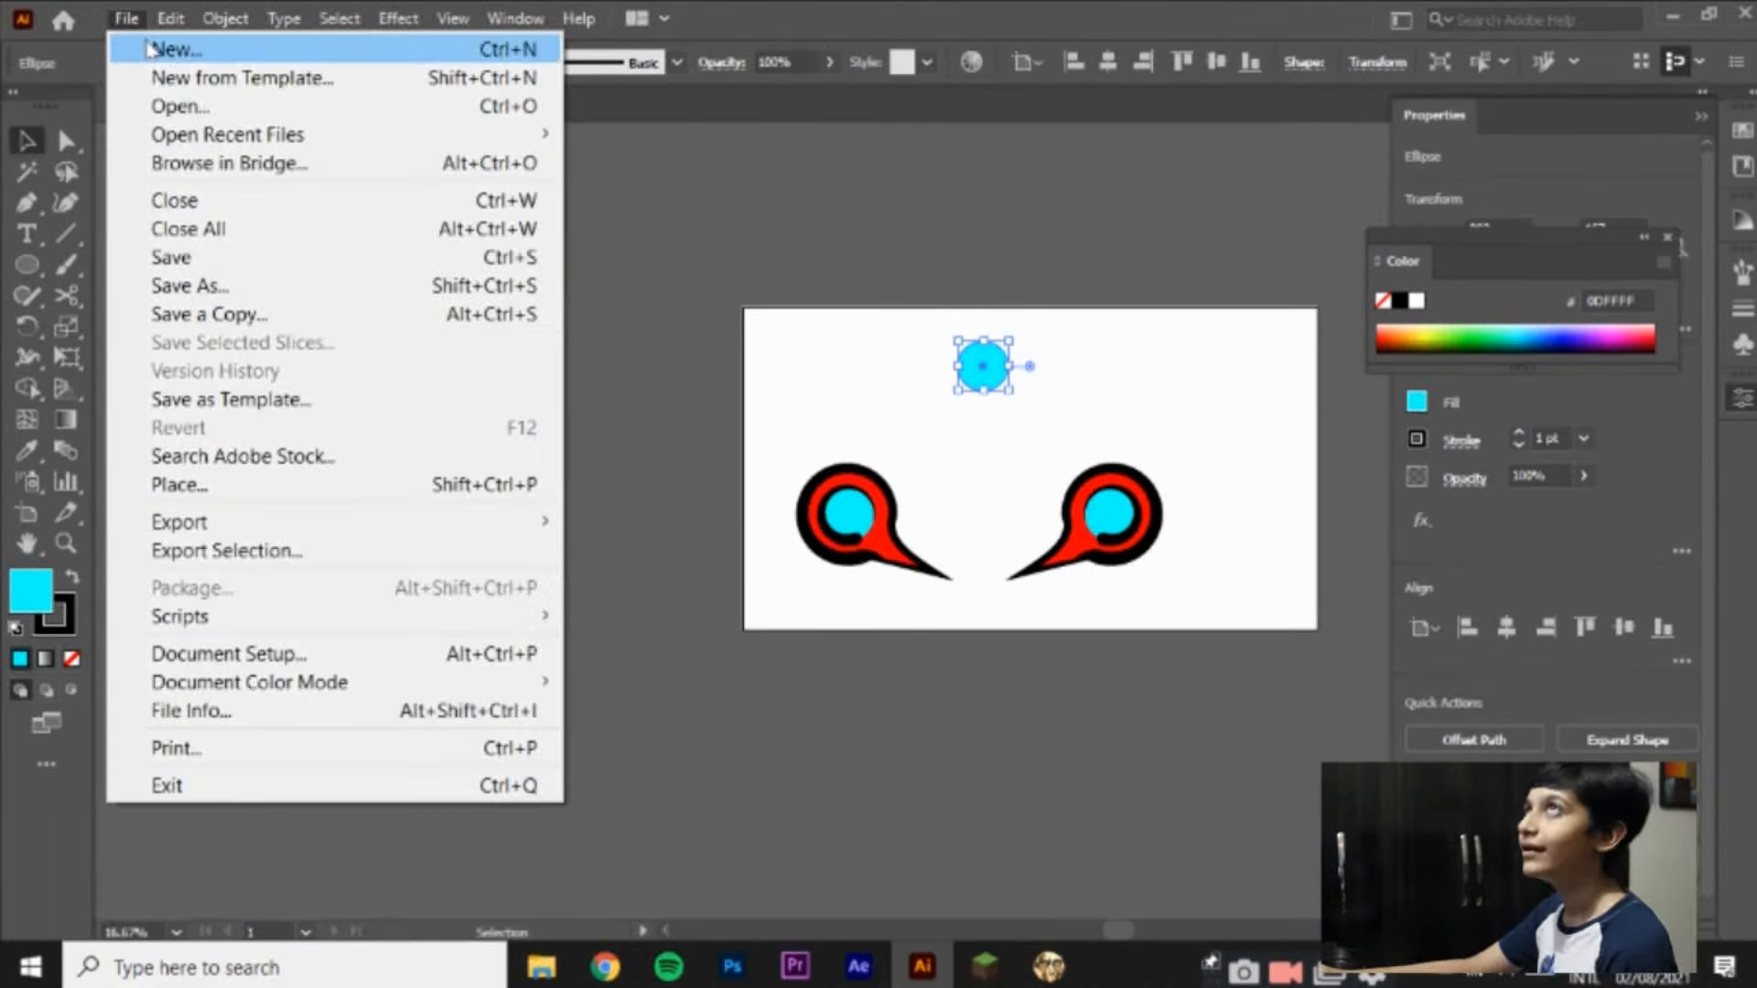
{"action": "left_click", "coordinate": [150, 47]}
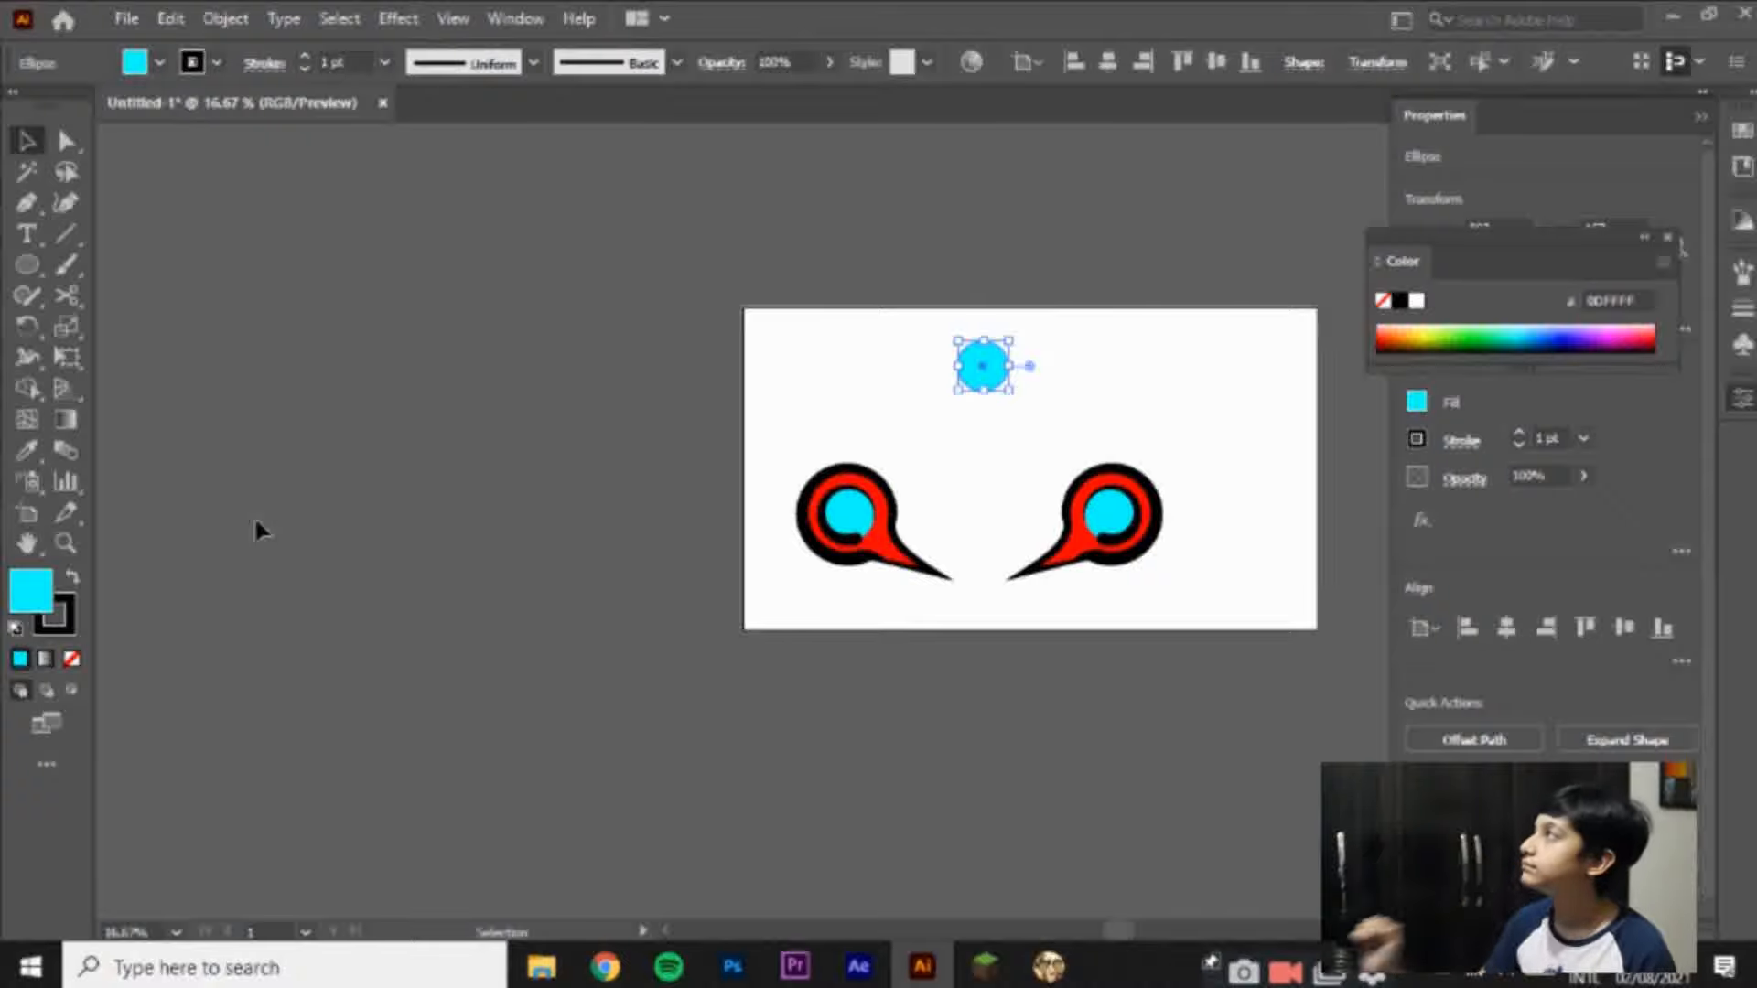
{"action": "left_click", "coordinate": [710, 568]}
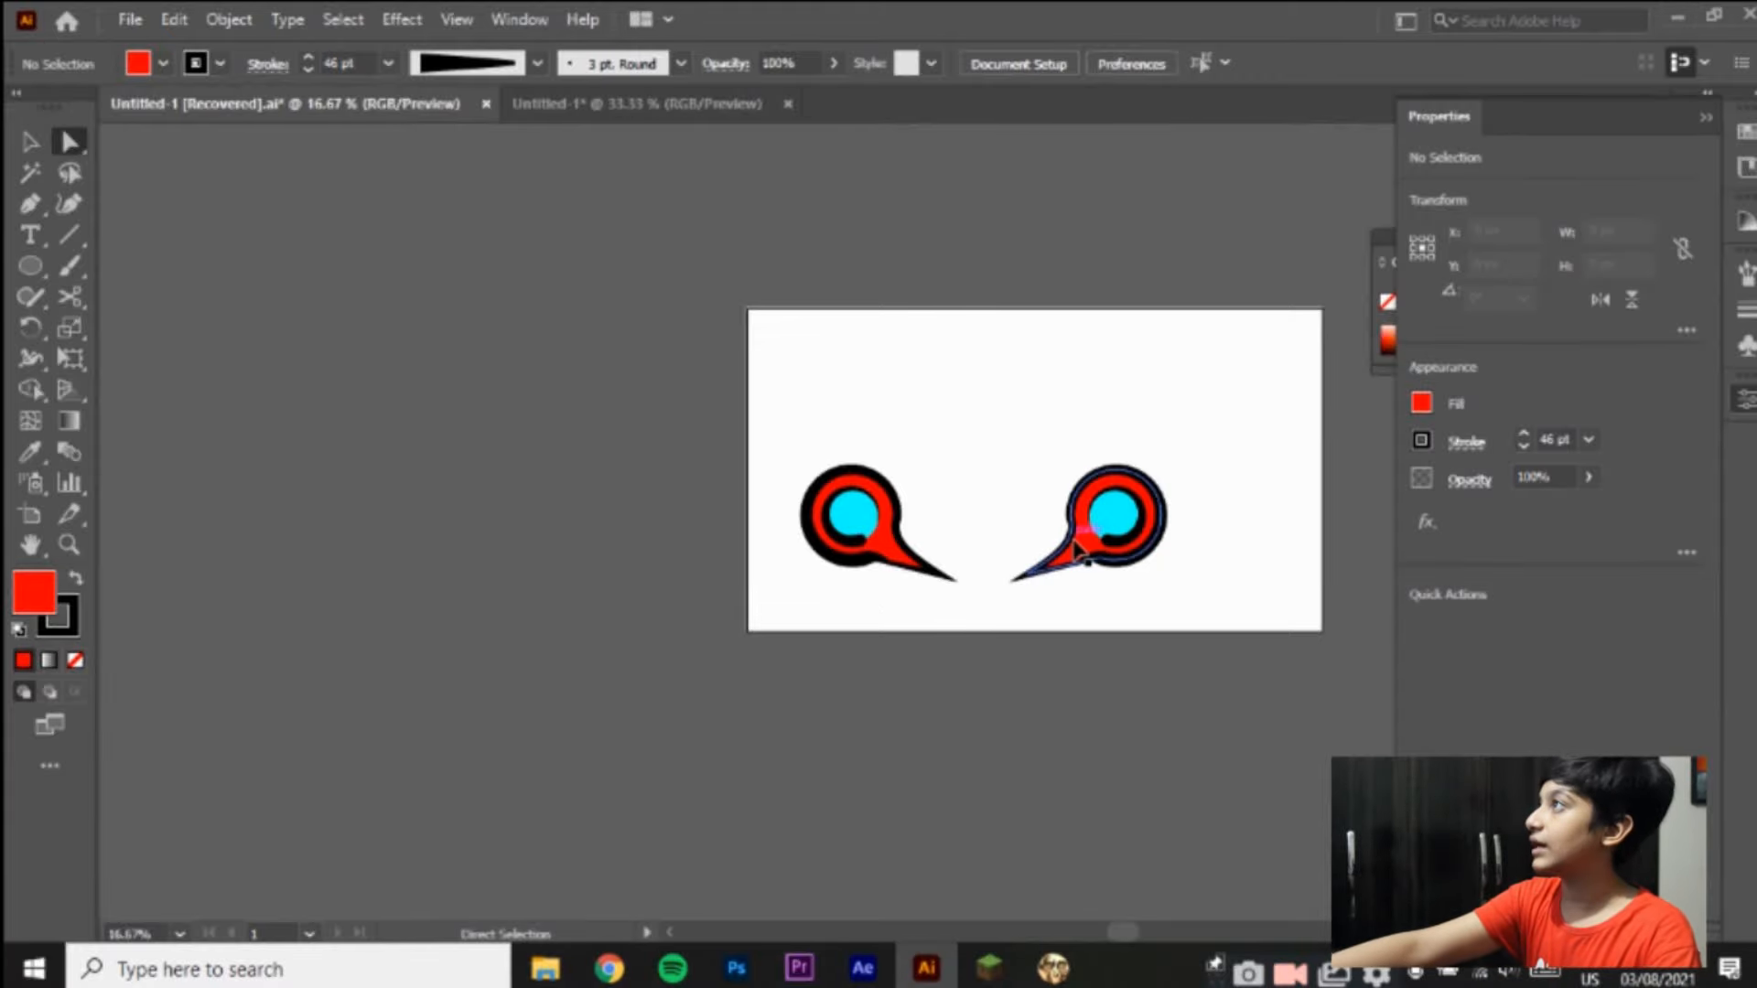
Step: Delete the mirrored copy of the logo shape, keeping only the original
{"action": "key", "text": "ctrl+equal"}
{"action": "key", "text": "ctrl+equal"}
{"action": "key", "text": "ctrl+equal"}
{"action": "key", "text": "ctrl+equal"}
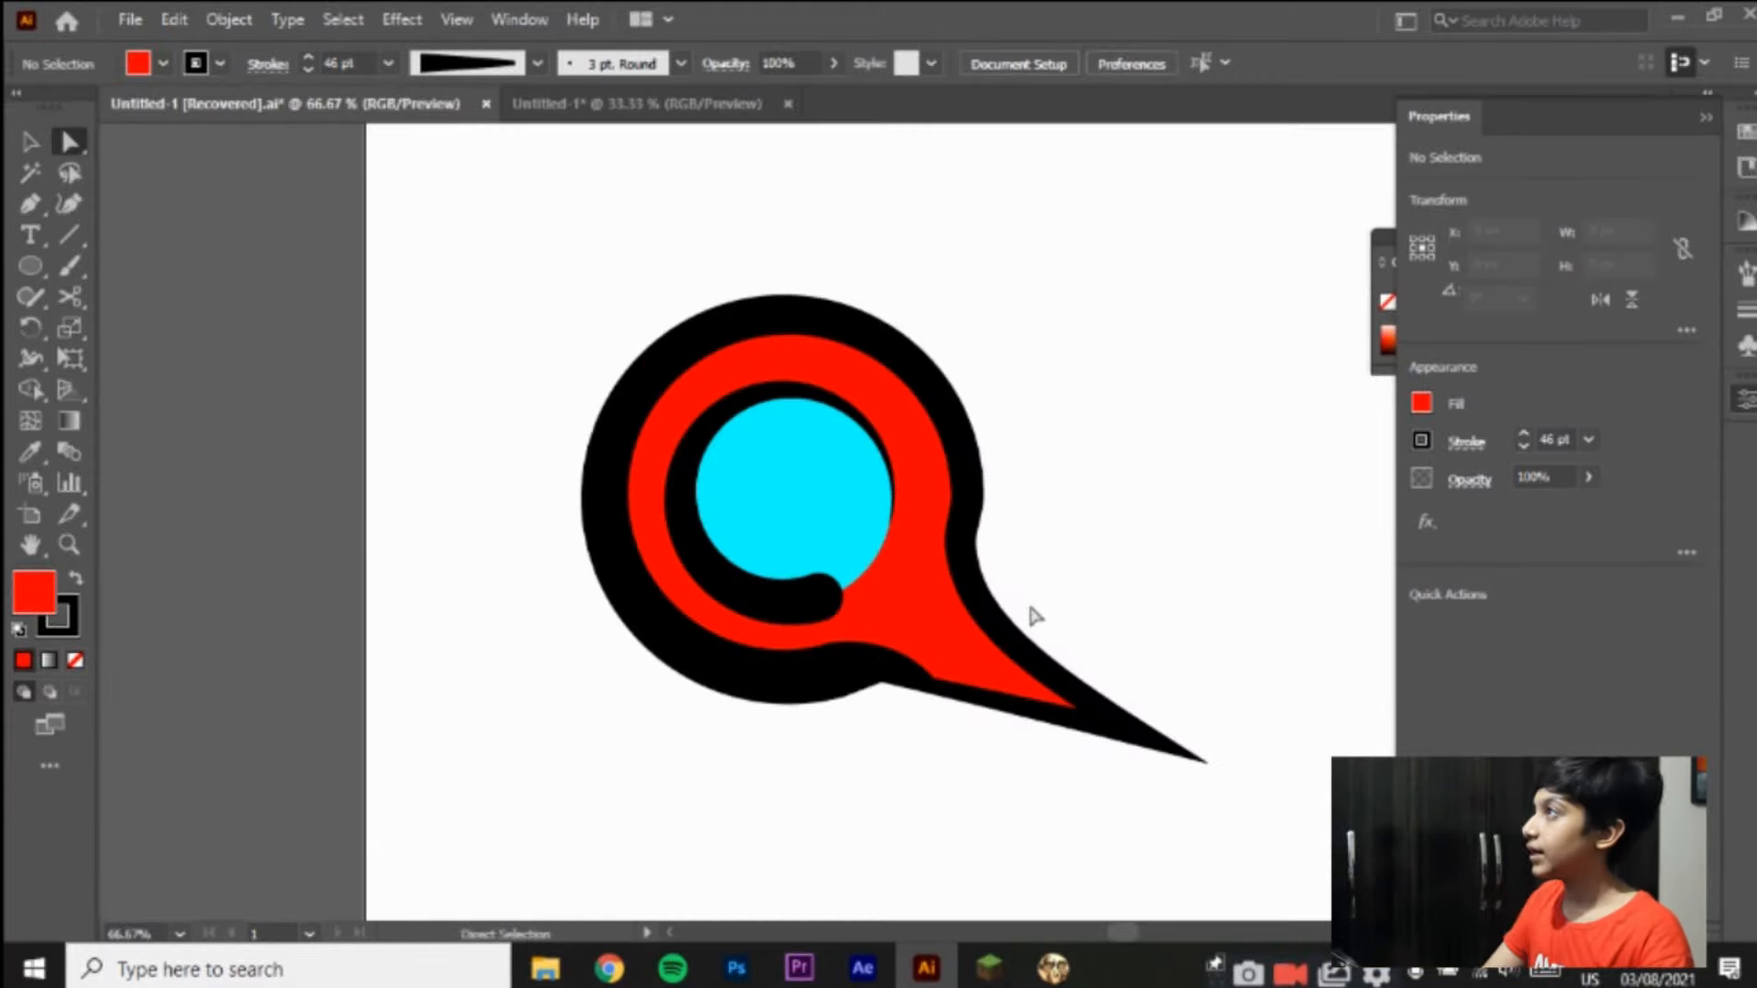
{"action": "left_click_drag", "start_coordinate": [1250, 547], "coordinate": [425, 621]}
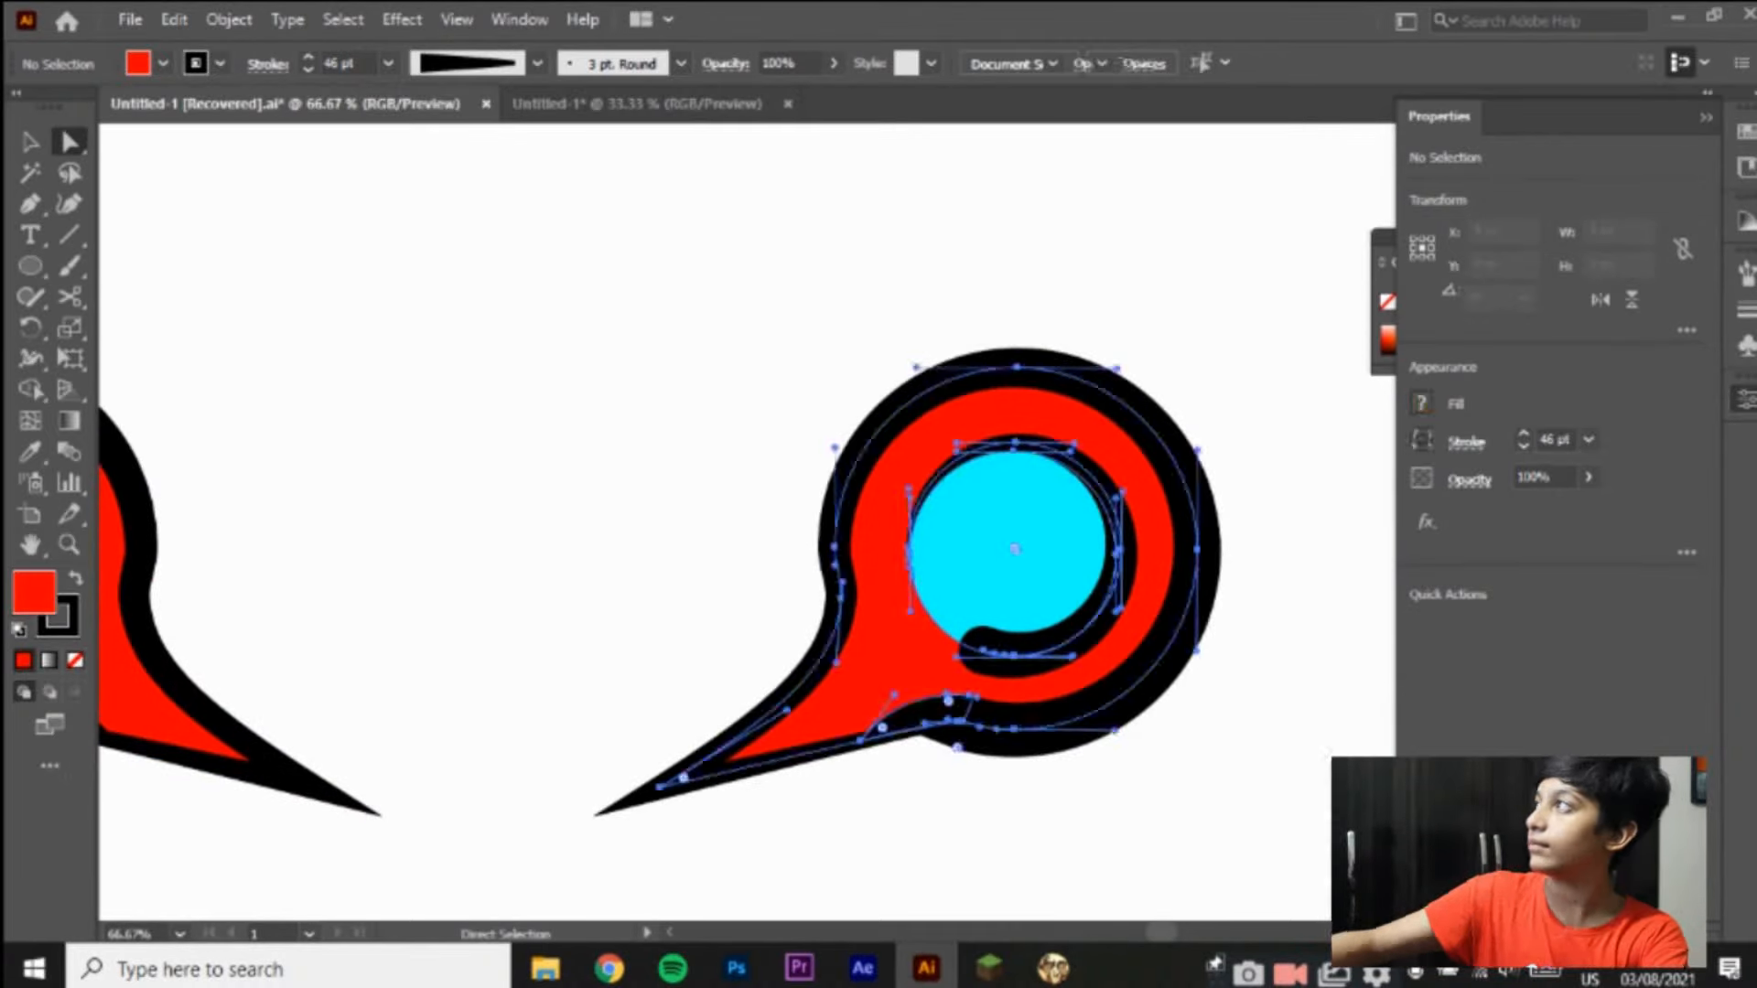
{"action": "left_click", "coordinate": [878, 640]}
{"action": "key", "text": "Delete"}
Step: Round off the red outer shape's pointed tip with a corner radius of about 17 px
{"action": "left_click_drag", "start_coordinate": [525, 655], "coordinate": [980, 506]}
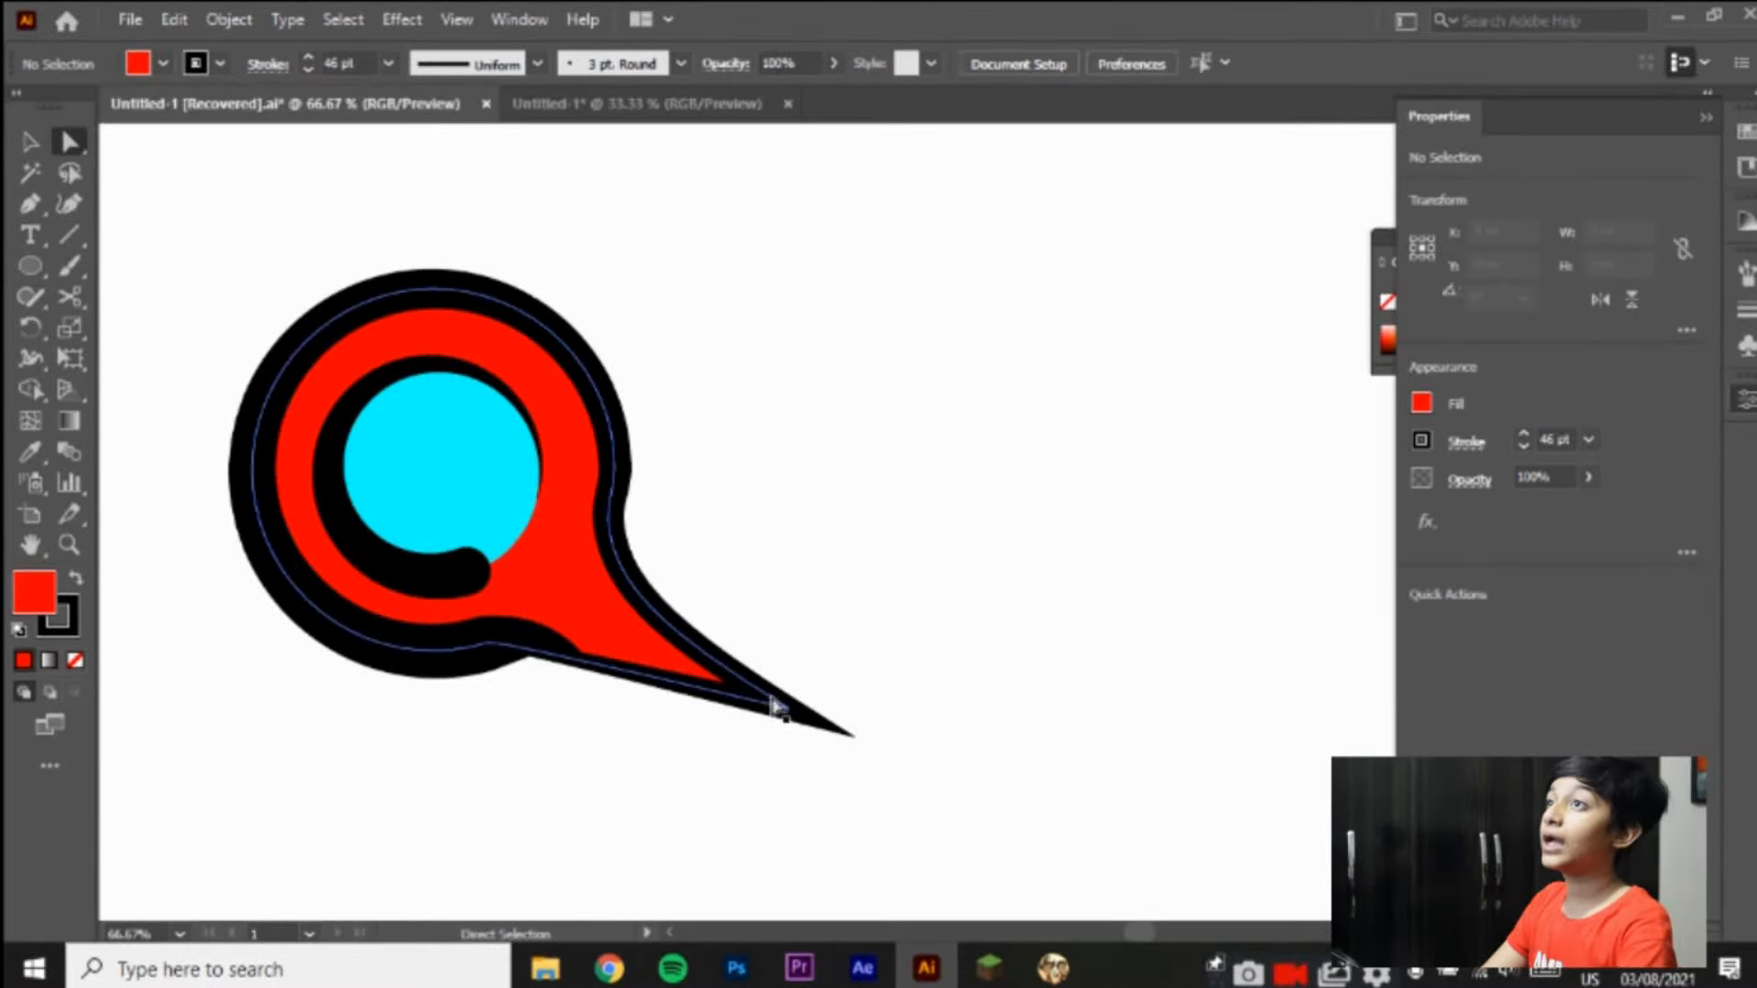
{"action": "left_click", "coordinate": [789, 709]}
{"action": "left_click_drag", "start_coordinate": [787, 710], "coordinate": [741, 707]}
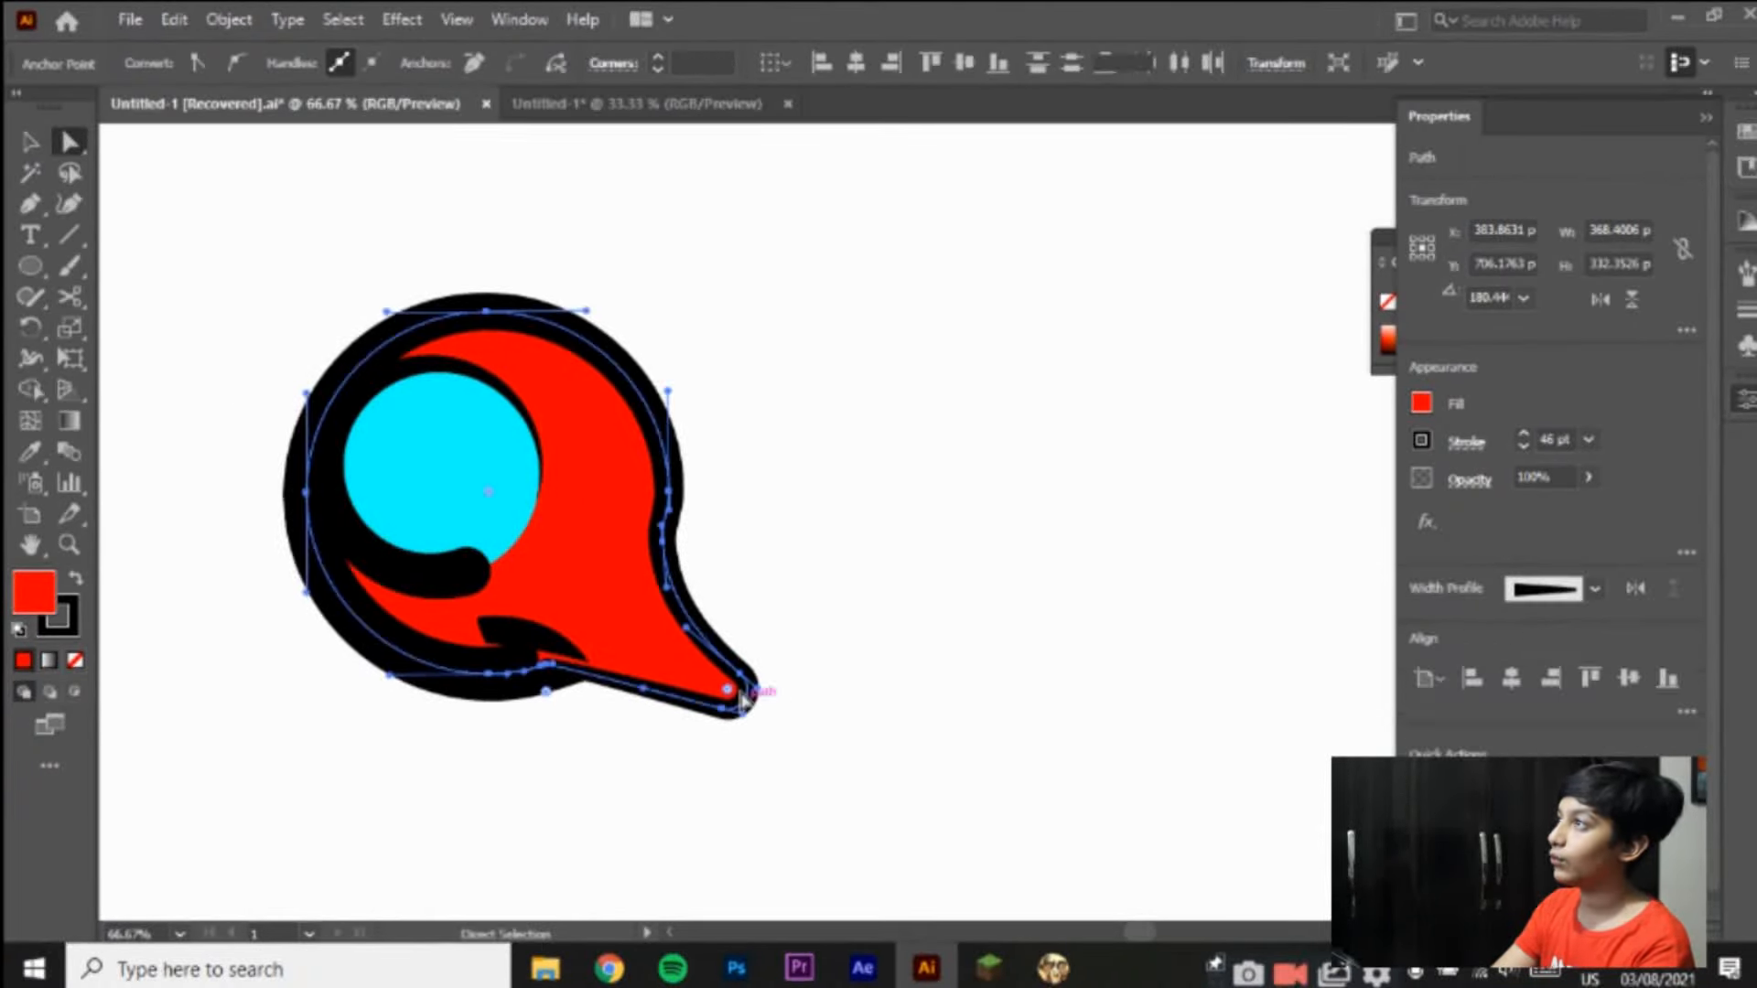
{"action": "key", "text": "ctrl+z"}
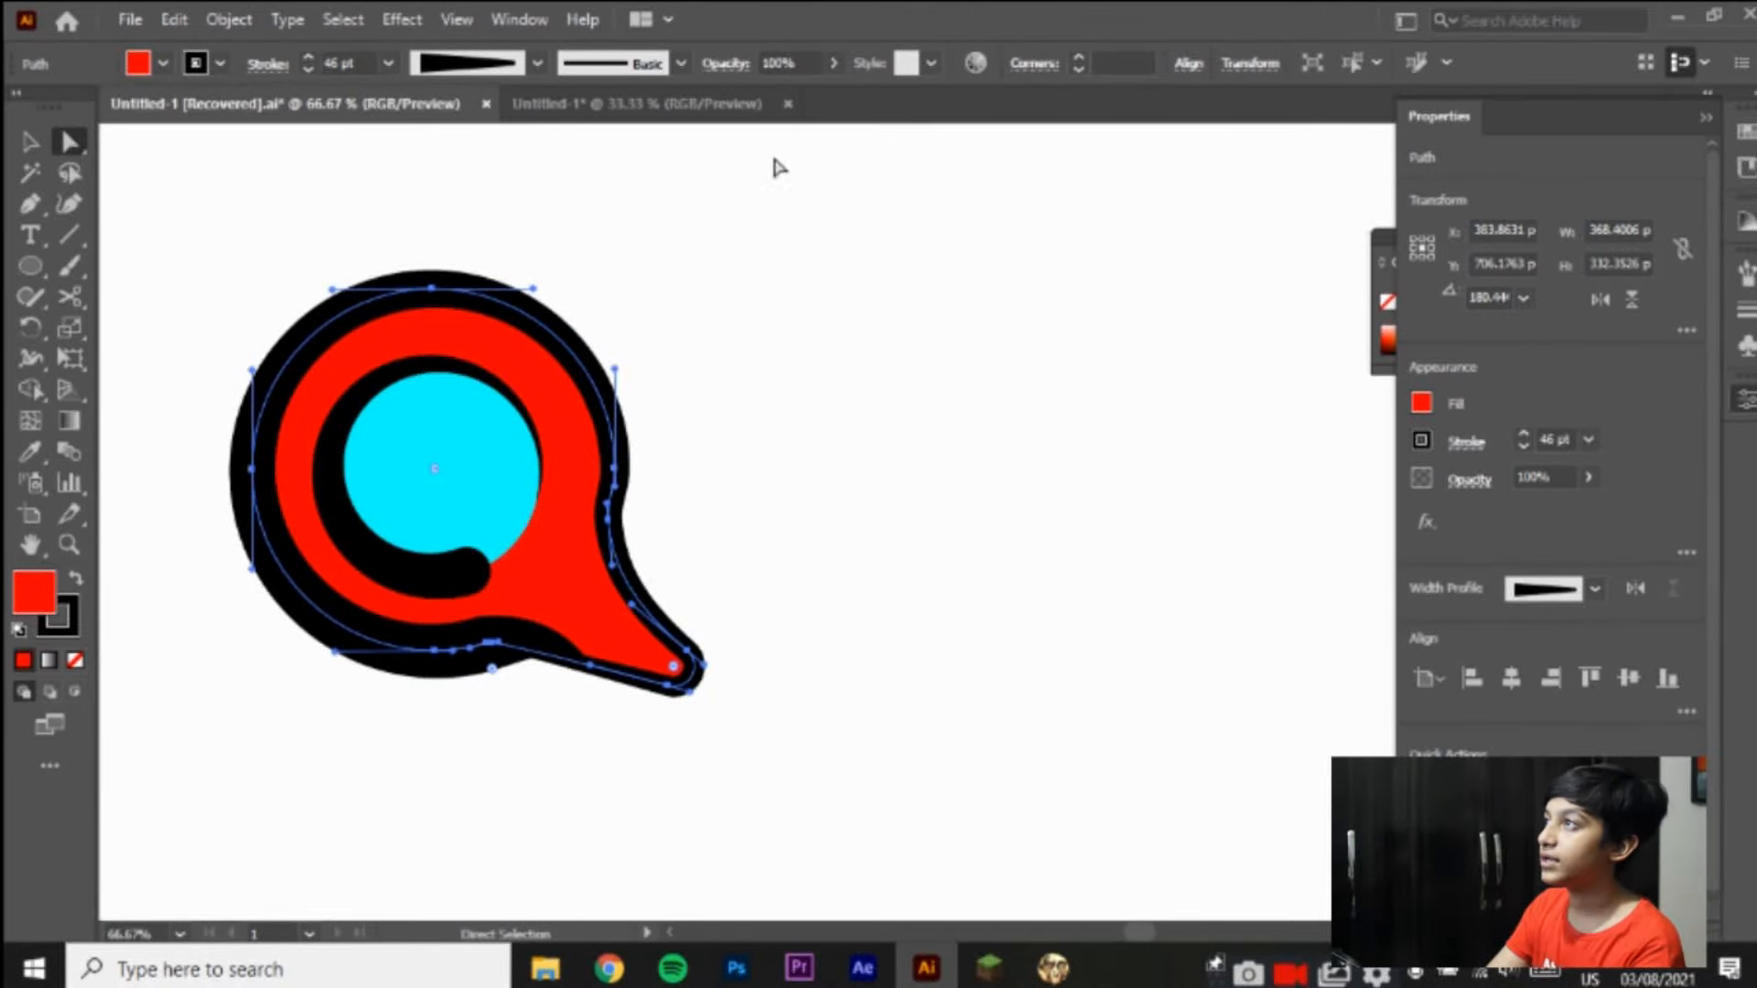
{"action": "mouse_move", "coordinate": [696, 677]}
{"action": "left_mouse_down"}
{"action": "mouse_move", "coordinate": [758, 702]}
{"action": "mouse_move", "coordinate": [712, 663]}
{"action": "left_mouse_up"}
{"action": "key", "text": "ctrl+z"}
Step: Lengthen the rounded tip by moving its anchor points outward, making the outer shape about 444 px wide and 362 px high
{"action": "left_click", "coordinate": [823, 563]}
{"action": "left_click_drag", "start_coordinate": [811, 592], "coordinate": [700, 709]}
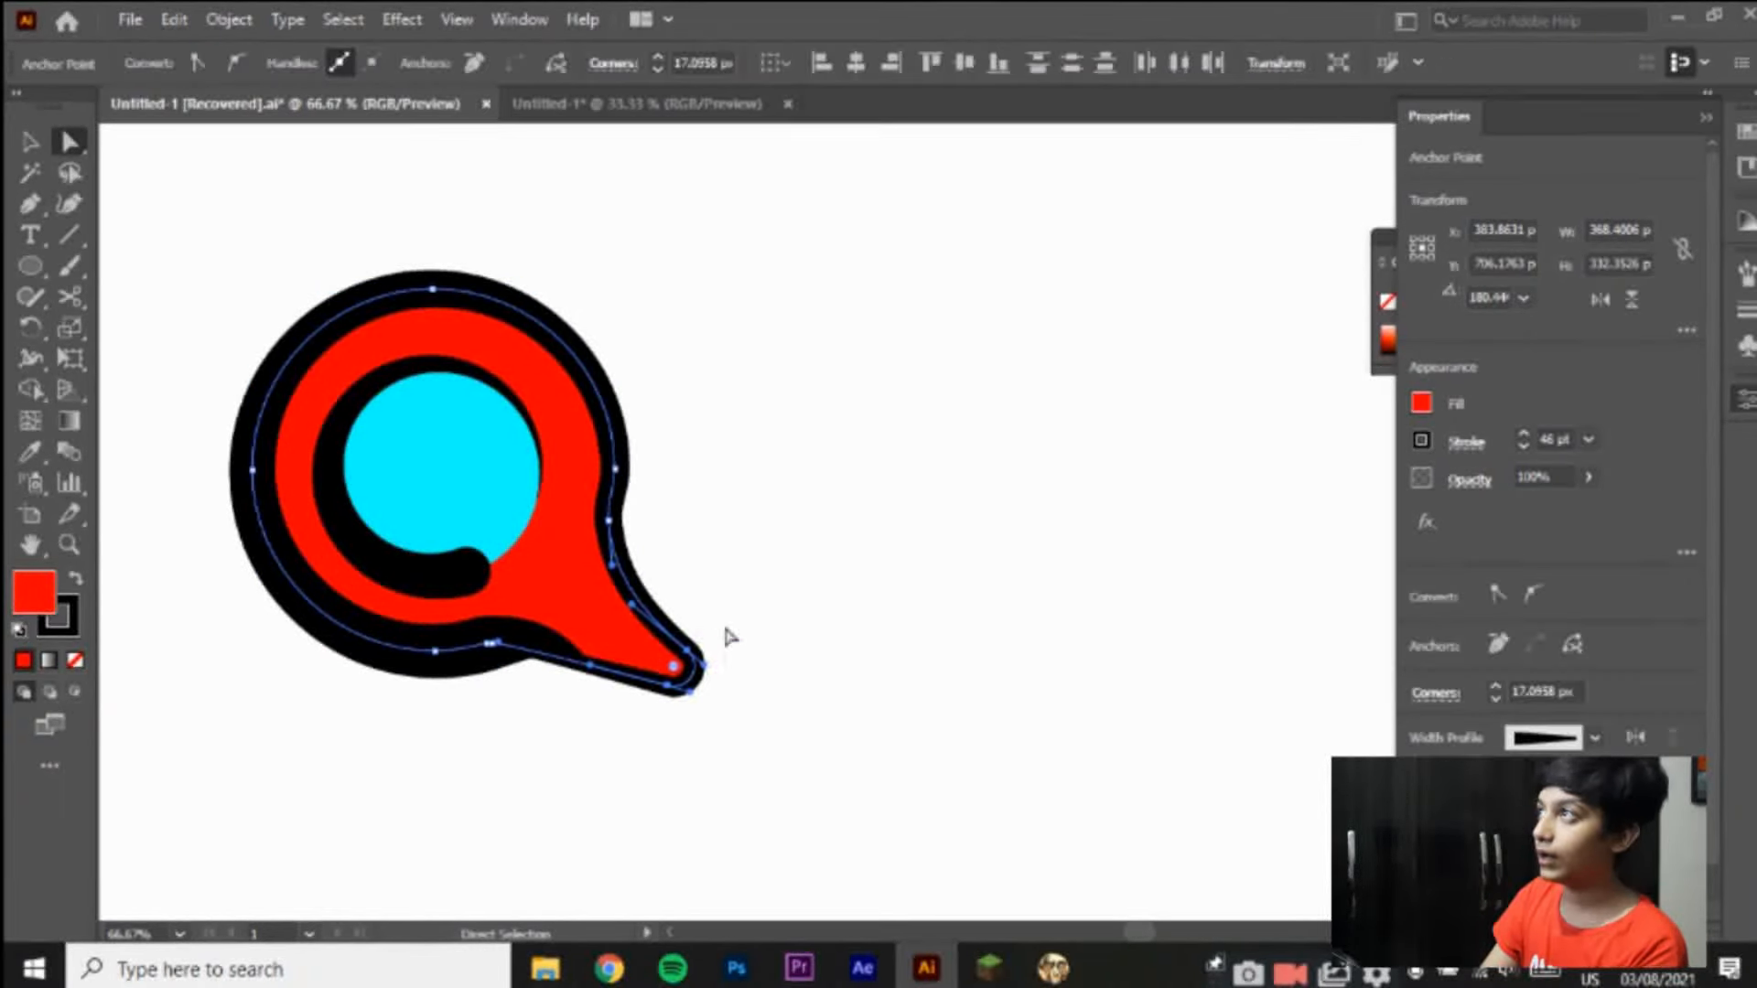
{"action": "left_click_drag", "start_coordinate": [700, 660], "coordinate": [783, 694]}
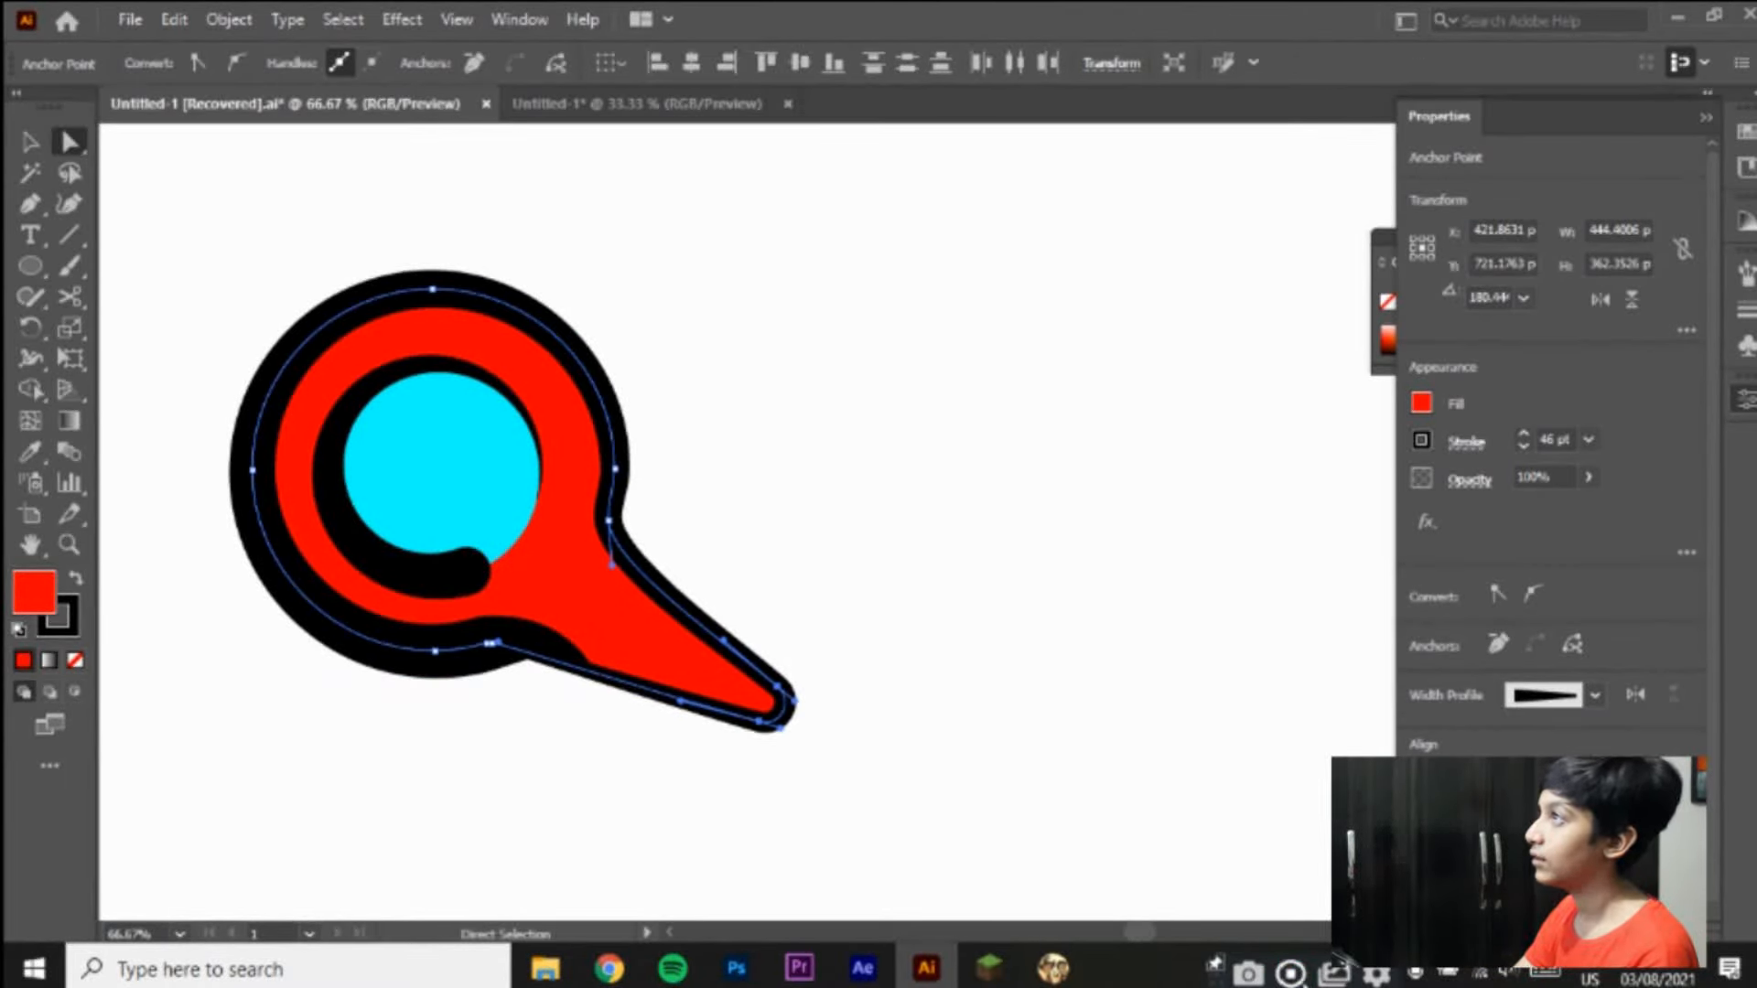
{"action": "key", "text": "v"}
{"action": "key", "text": "ctrl+a"}
{"action": "left_click", "coordinate": [573, 771]}
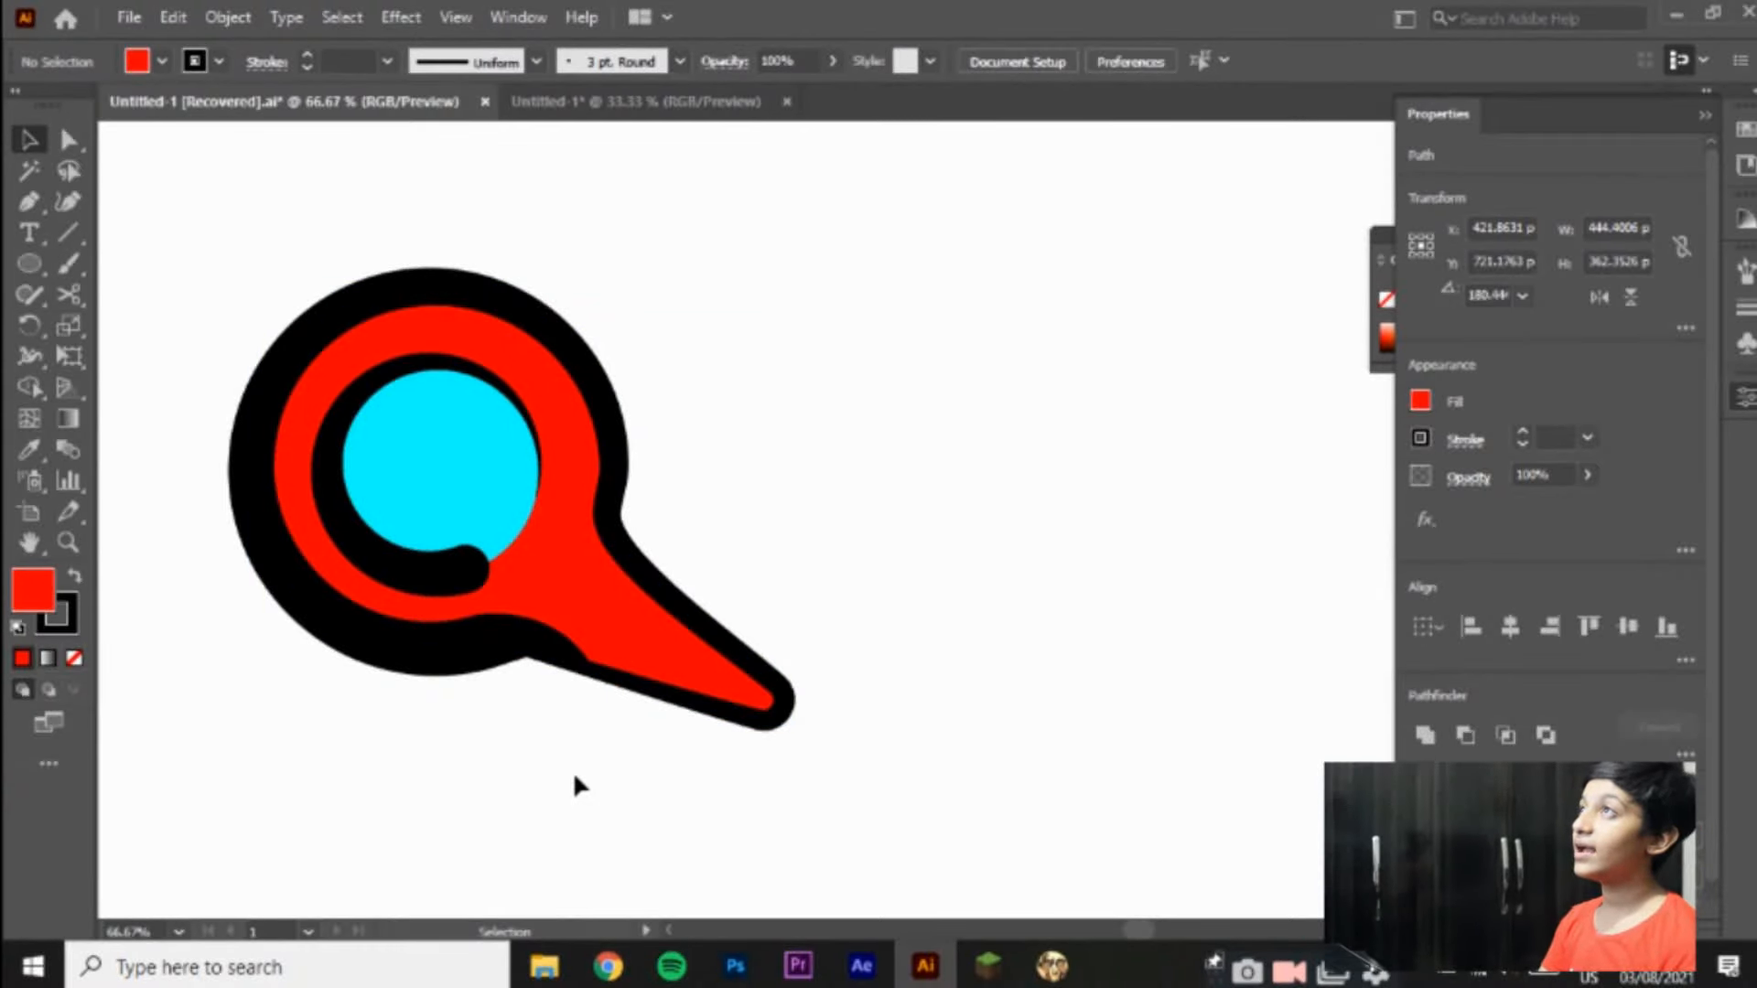
Step: Try to merge the red outer shape and the small black curved piece at its lower edge with the Shape Builder tool
{"action": "key", "text": "ctrl+a"}
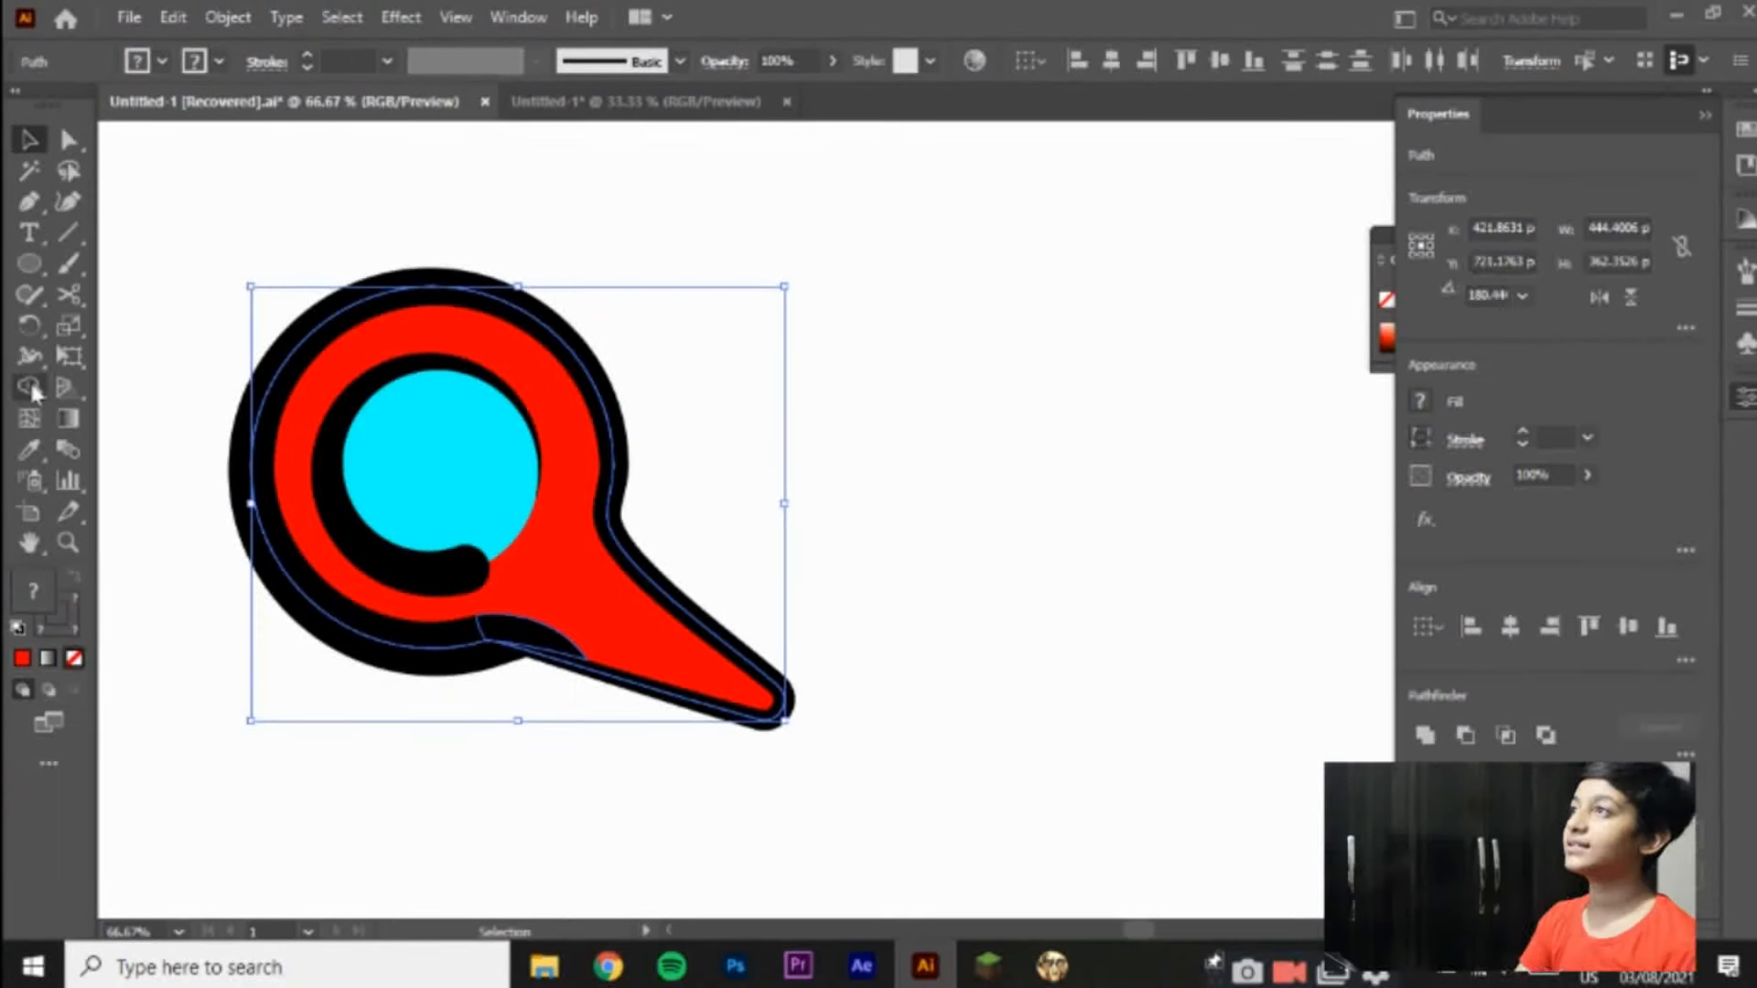
{"action": "left_click", "coordinate": [30, 383]}
{"action": "left_click", "coordinate": [483, 655]}
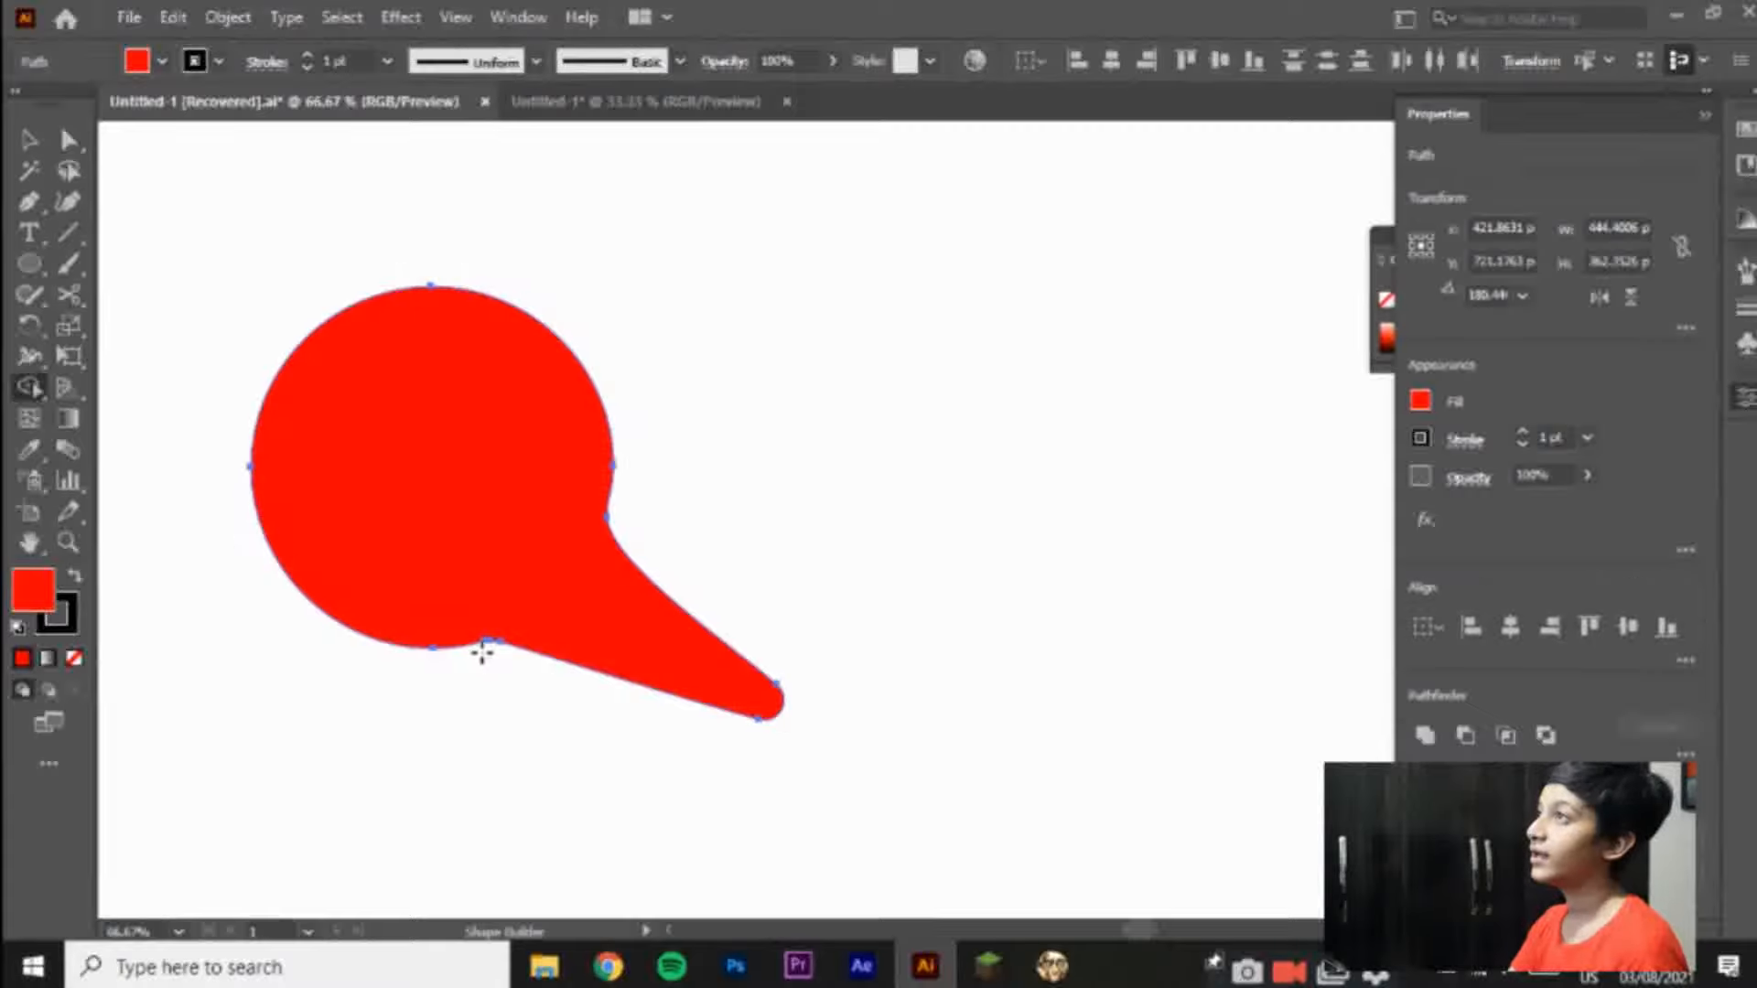
{"action": "key", "text": "ctrl+z"}
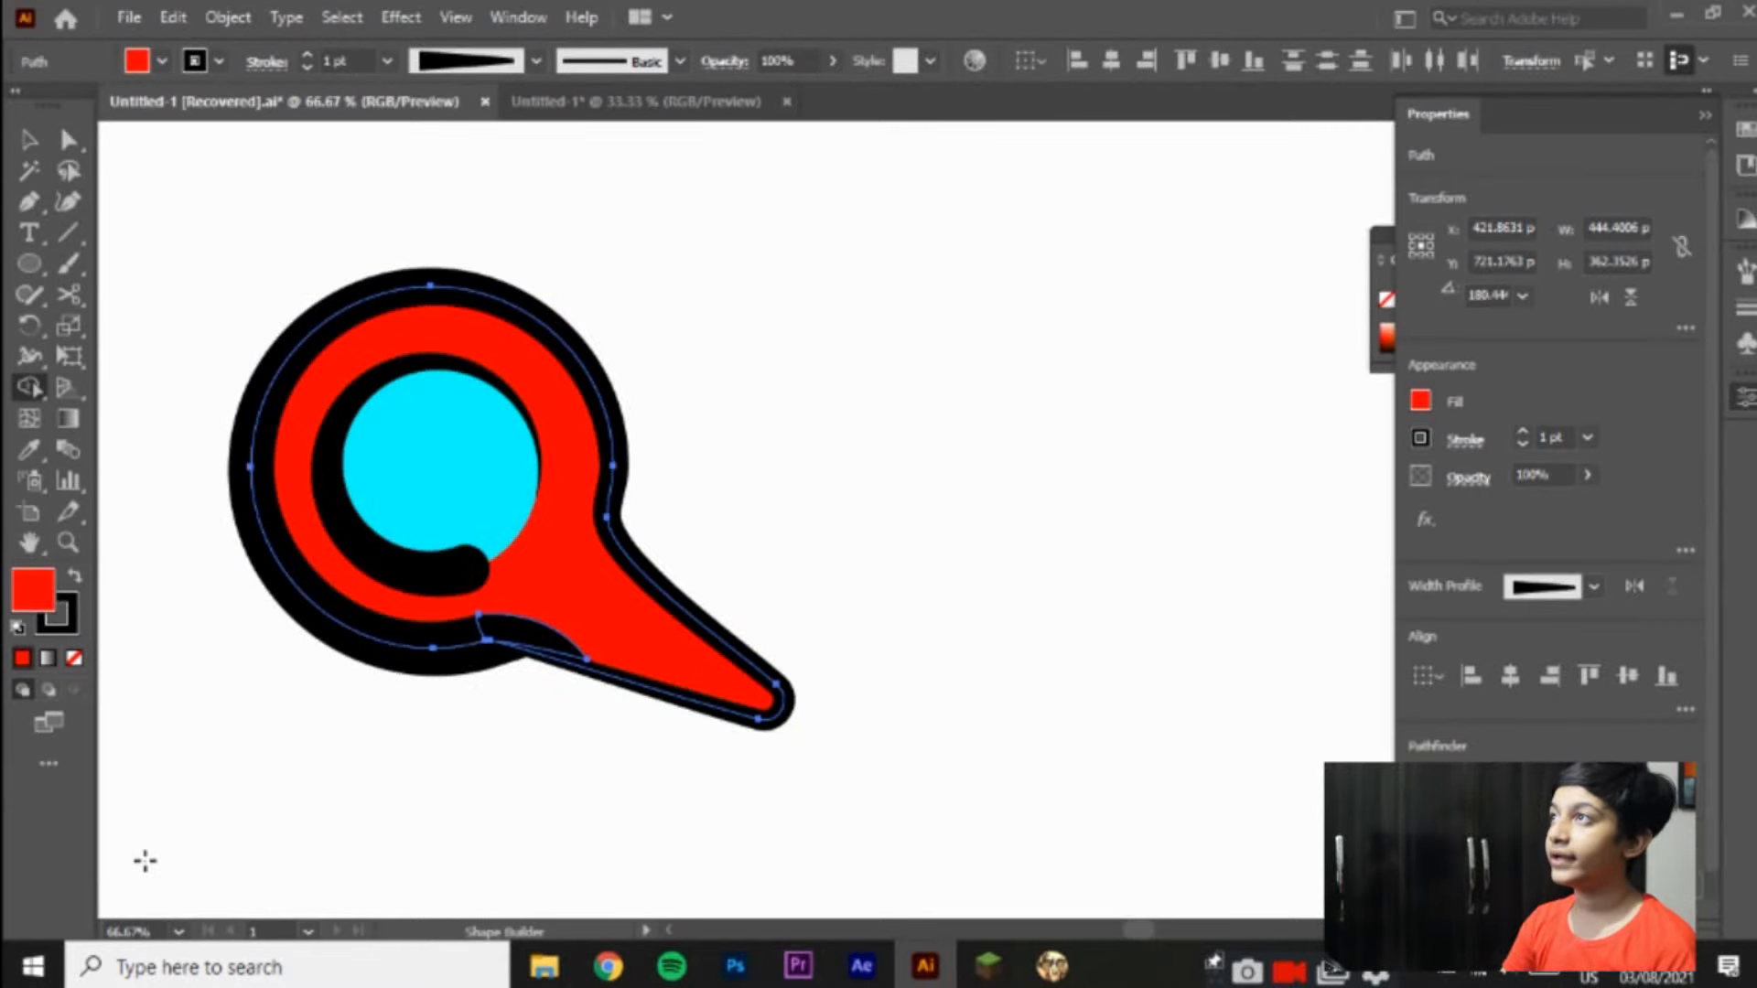
{"action": "left_click", "coordinate": [436, 634]}
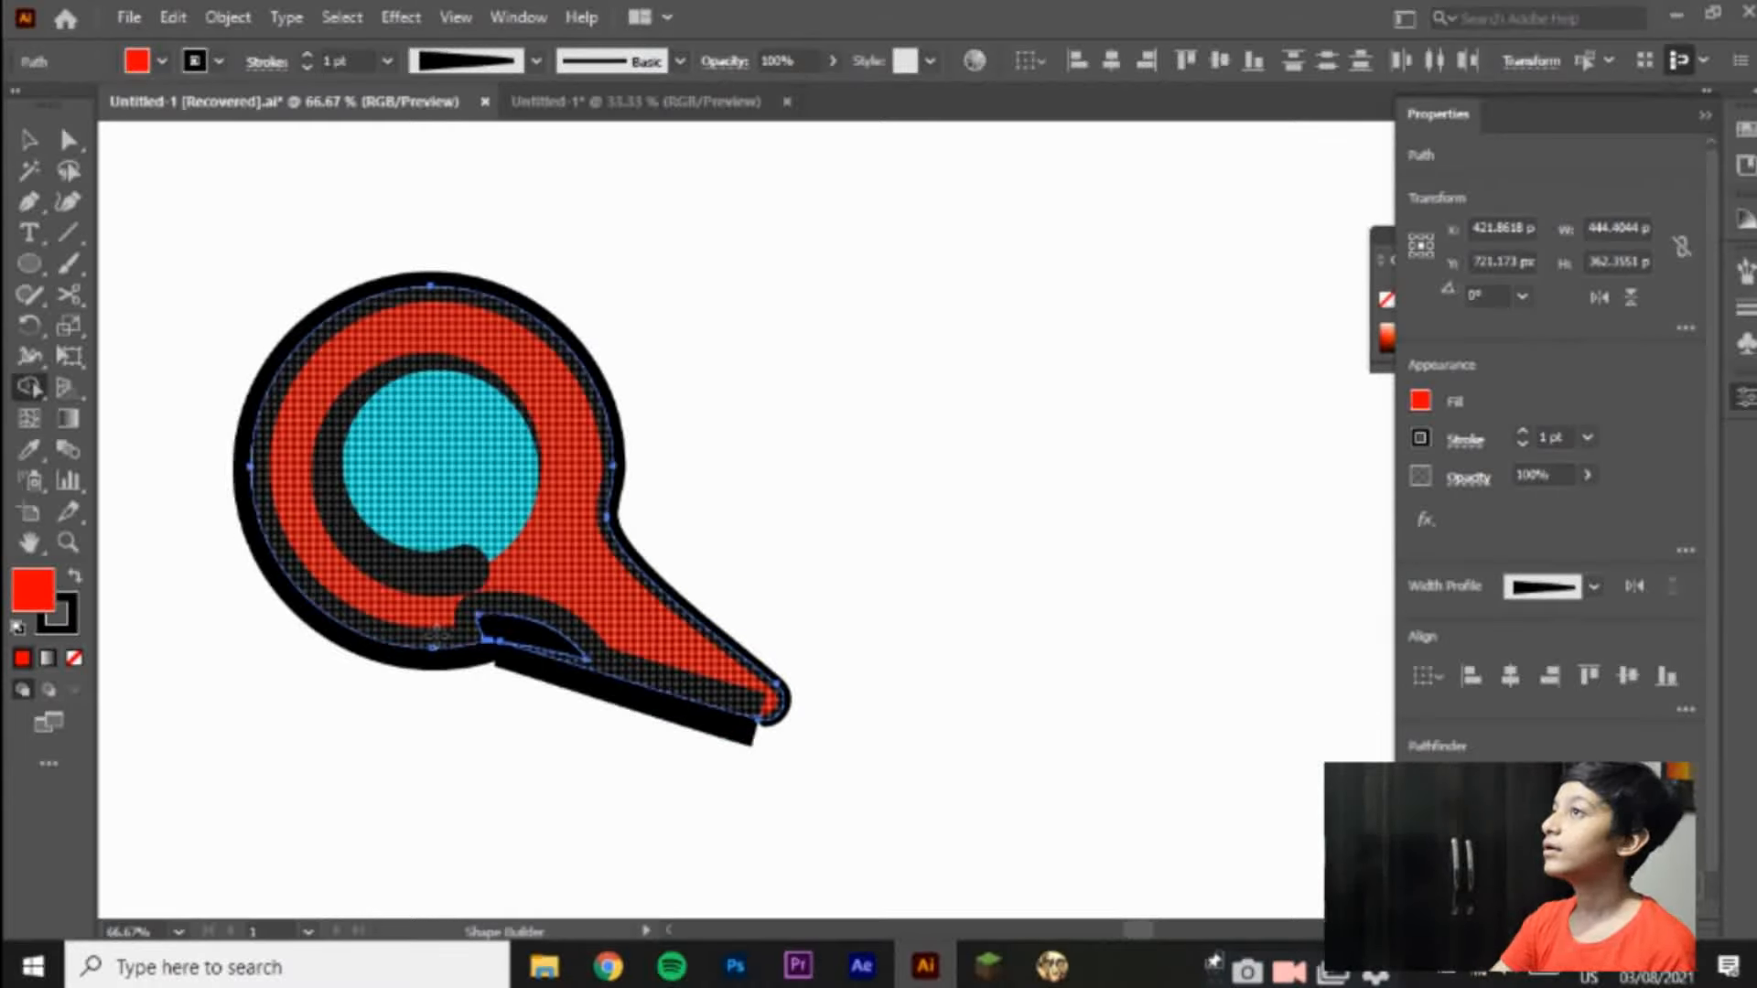
{"action": "key", "text": "ctrl+z"}
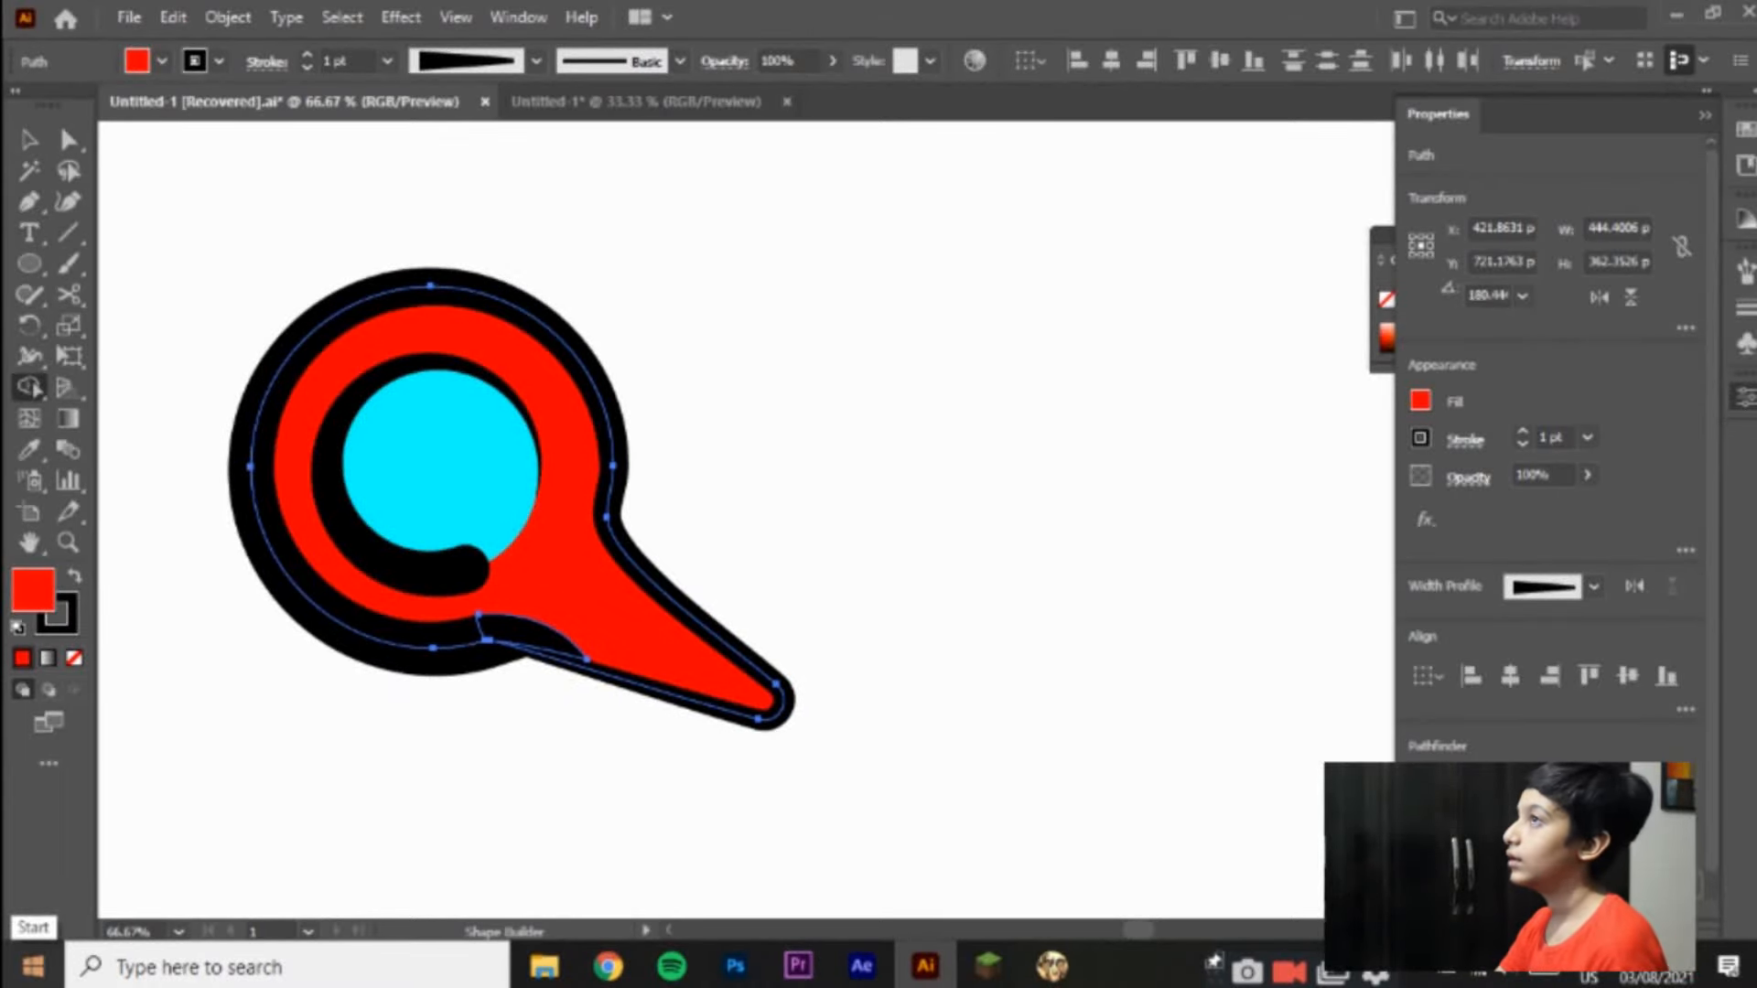
{"action": "mouse_move", "coordinate": [495, 636]}
{"action": "left_mouse_down"}
{"action": "mouse_move", "coordinate": [549, 334]}
{"action": "mouse_move", "coordinate": [449, 644]}
{"action": "left_mouse_up"}
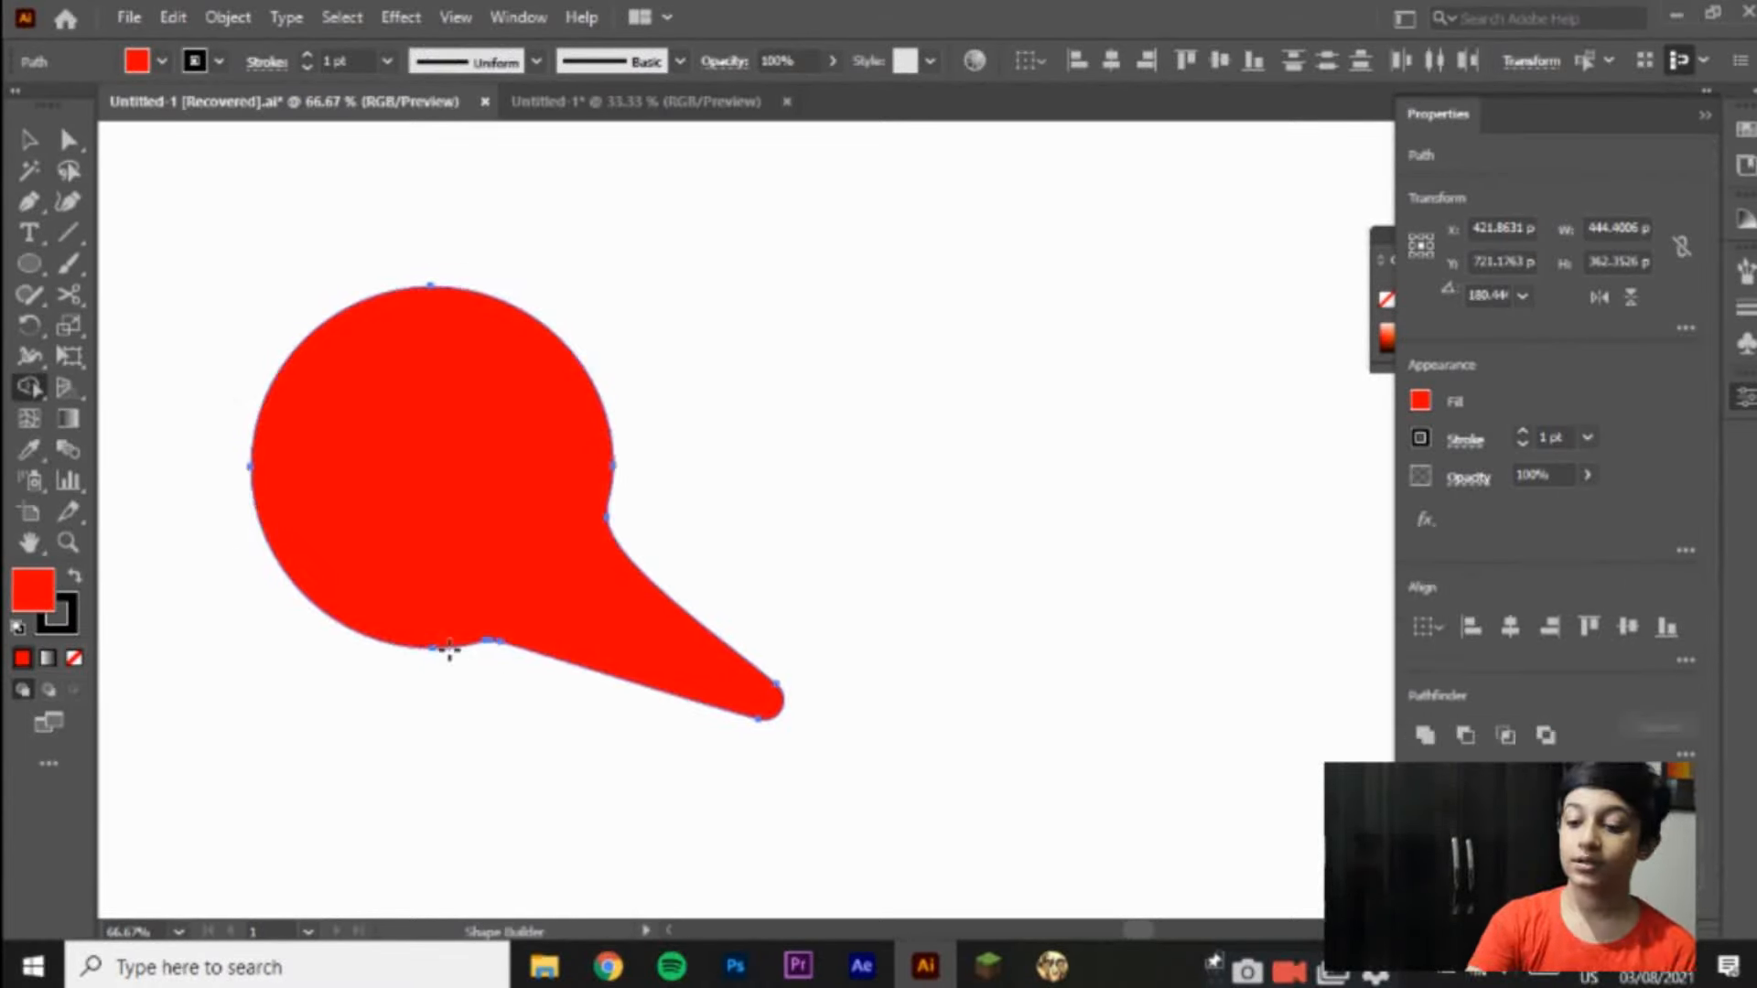
{"action": "key", "text": "z"}
{"action": "key", "text": "ctrl+z"}
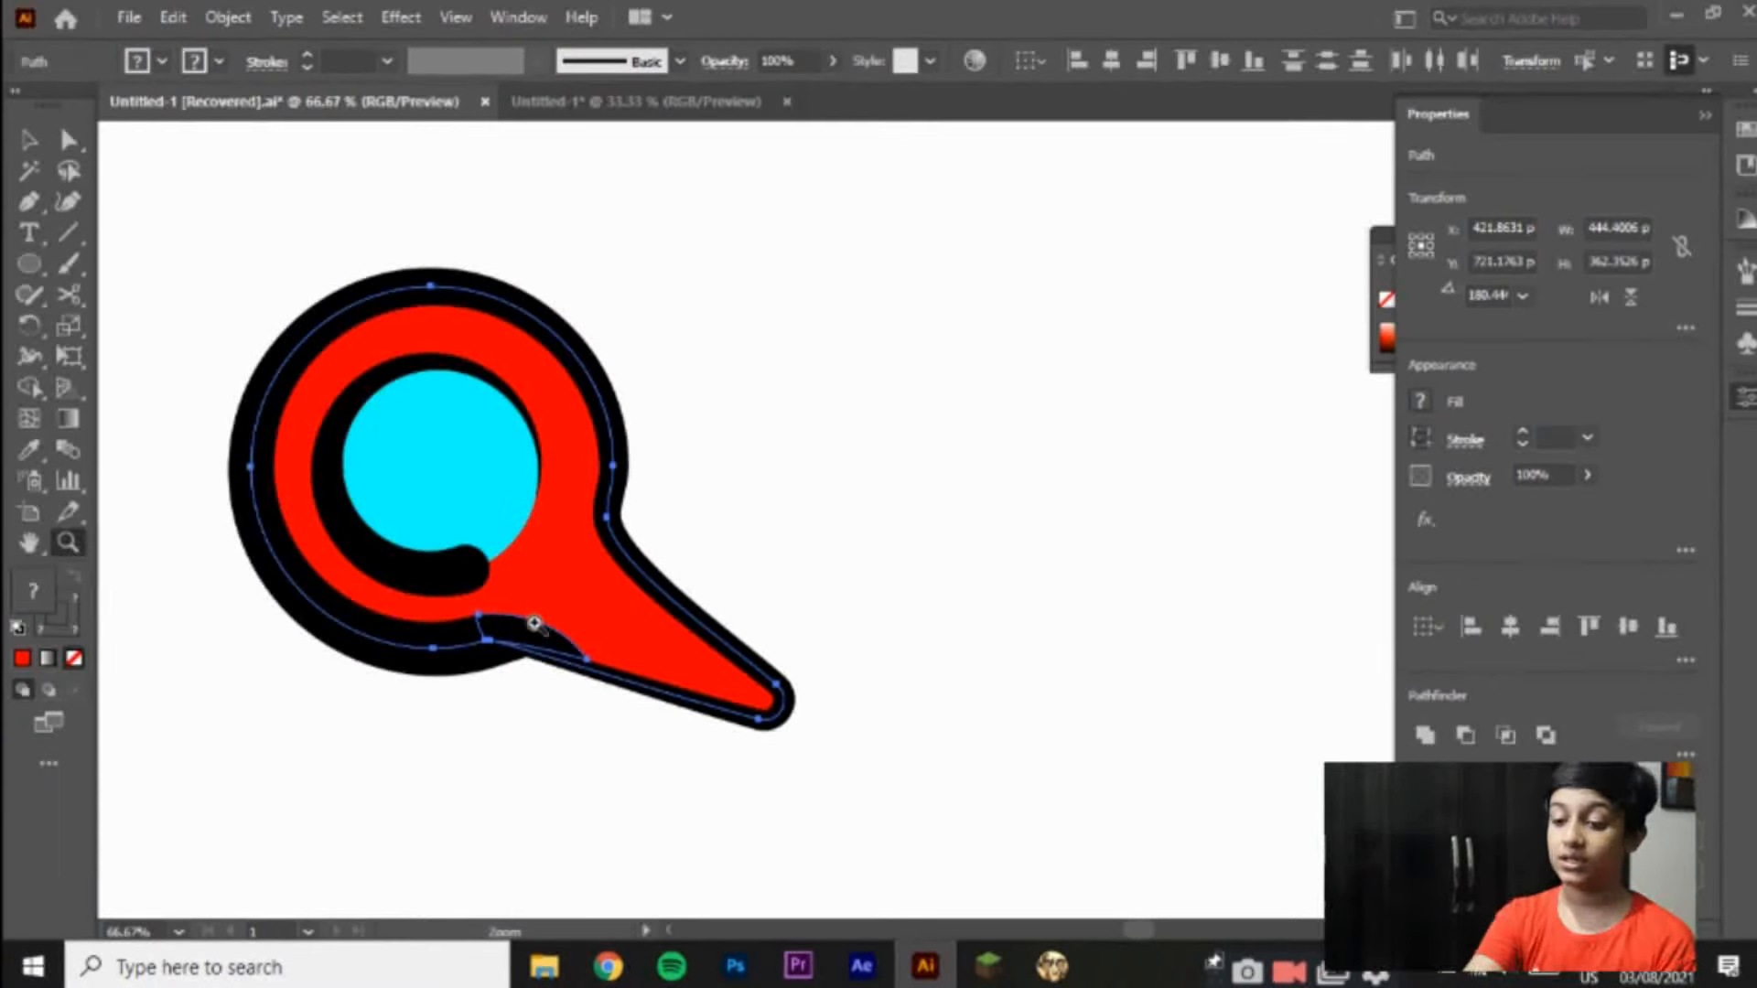
{"action": "key", "text": "v"}
{"action": "left_click", "coordinate": [864, 530]}
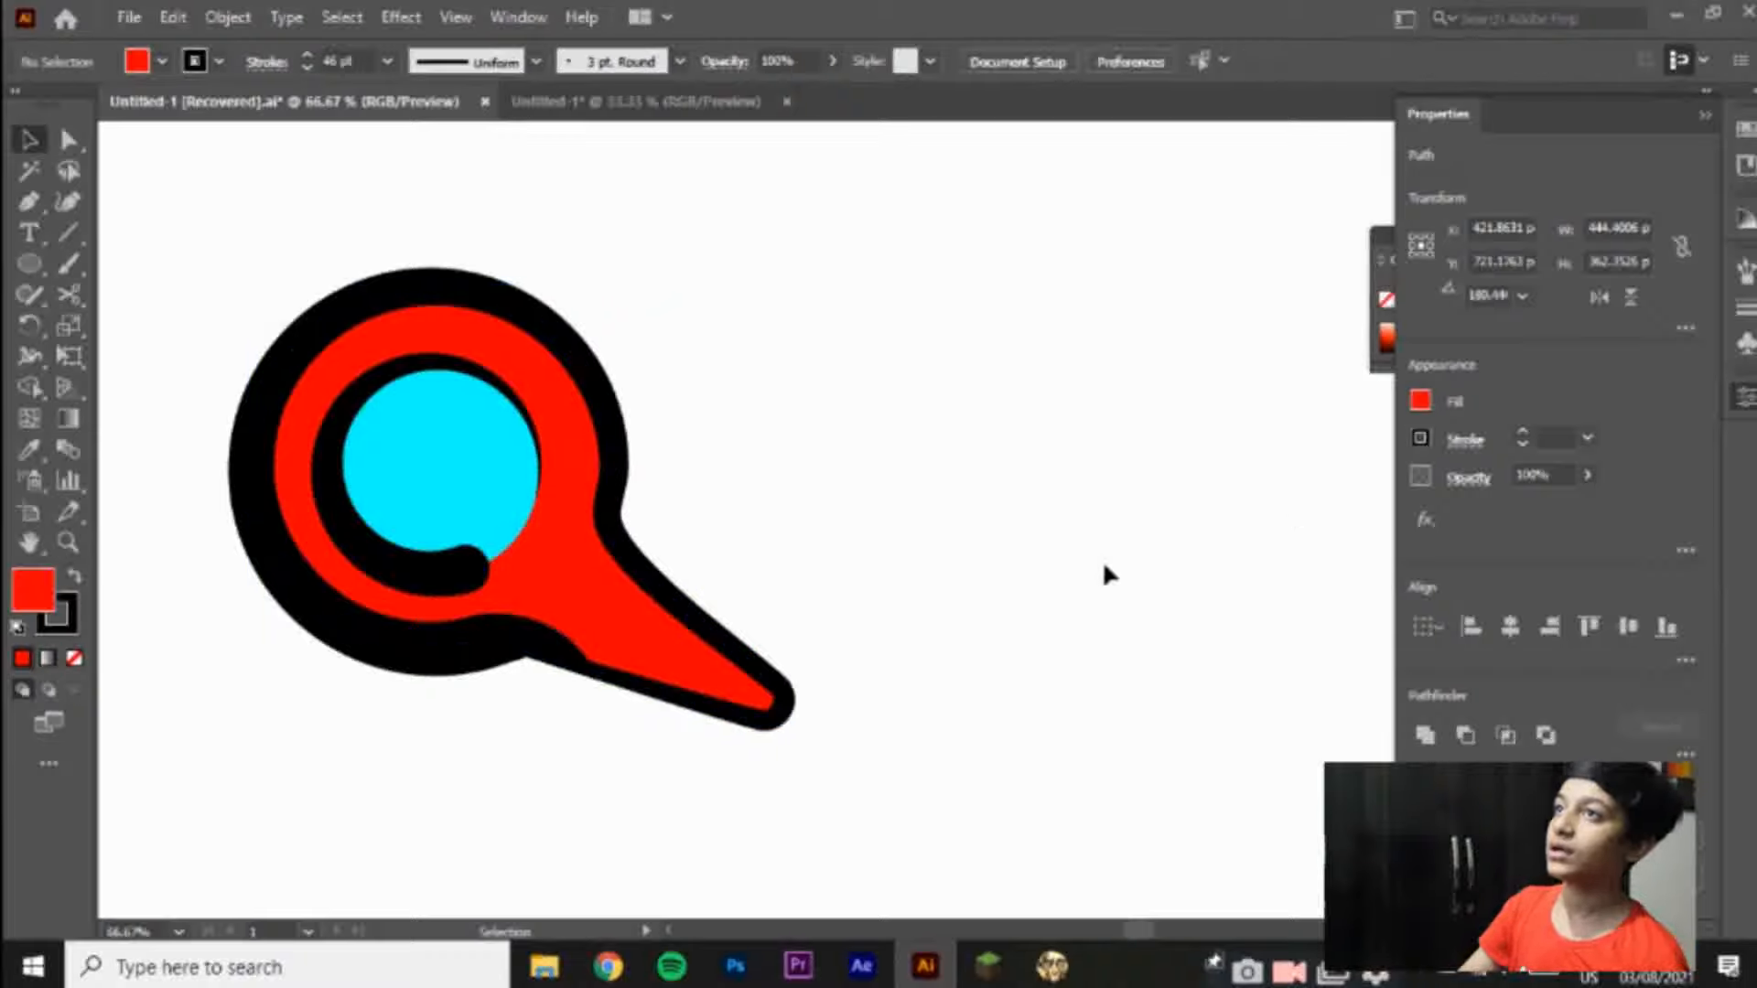
Step: Try swapping the fill and stroke of the small black curved piece, and swap them back
{"action": "left_click", "coordinate": [556, 640]}
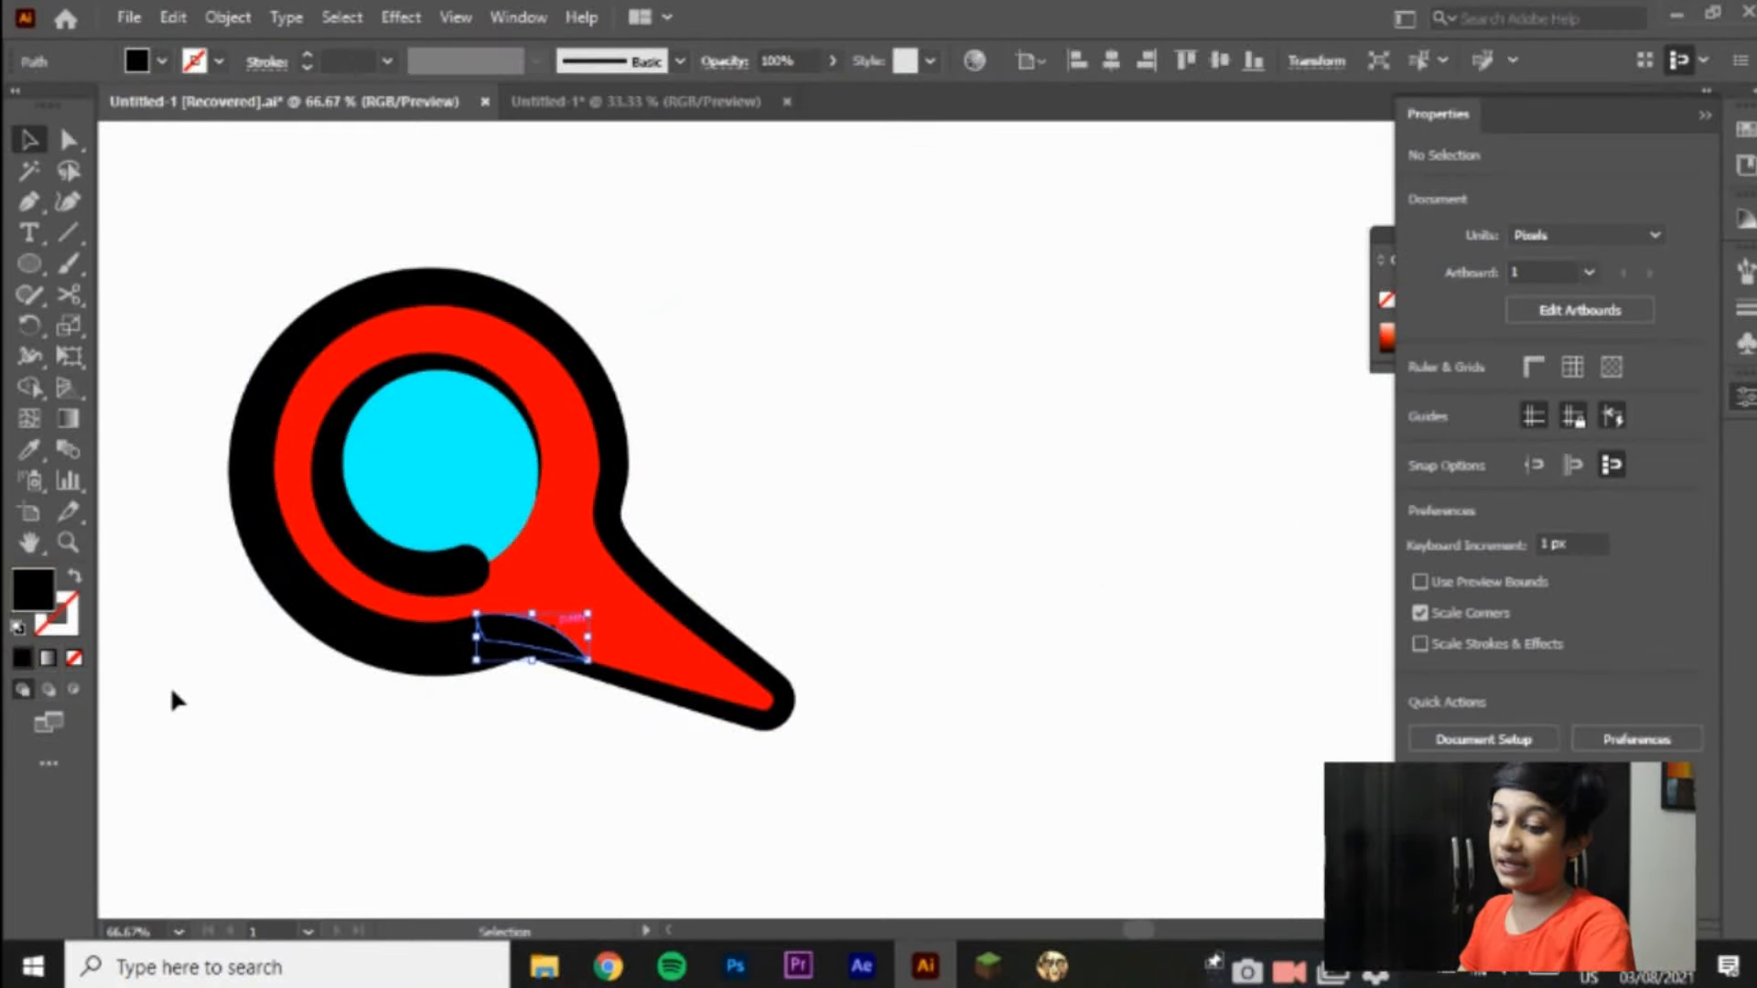
{"action": "left_click", "coordinate": [73, 579]}
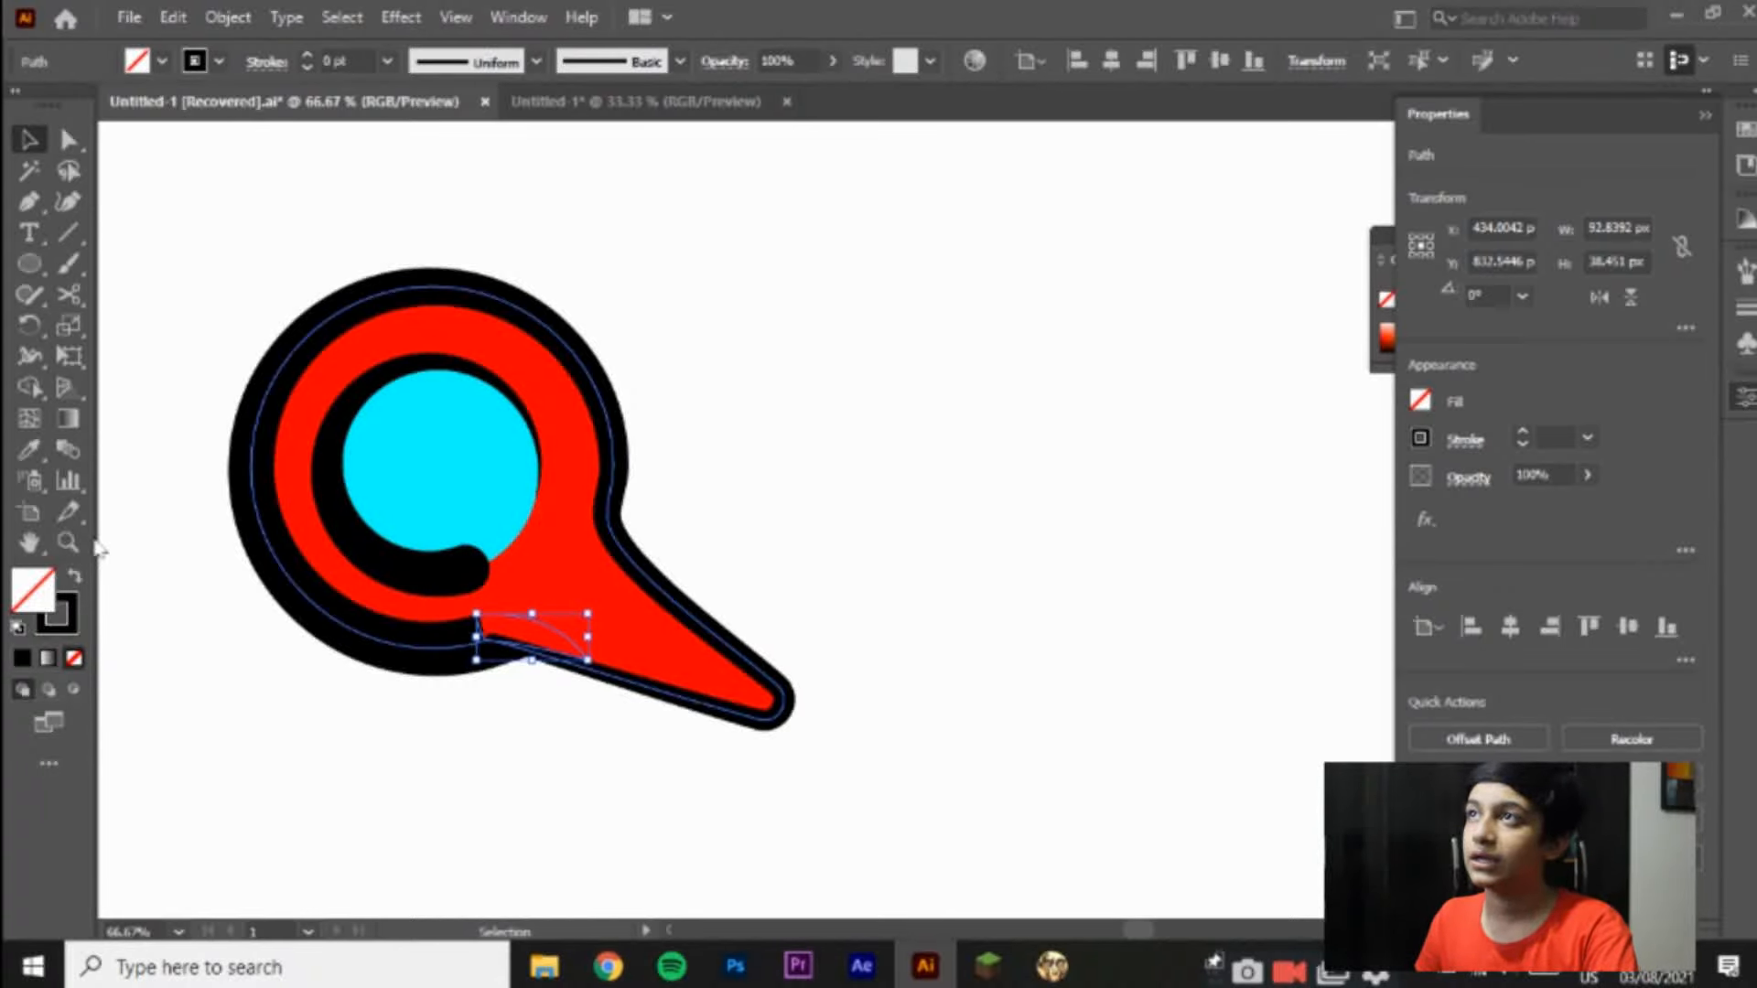
{"action": "left_click", "coordinate": [75, 577]}
{"action": "left_click", "coordinate": [928, 415]}
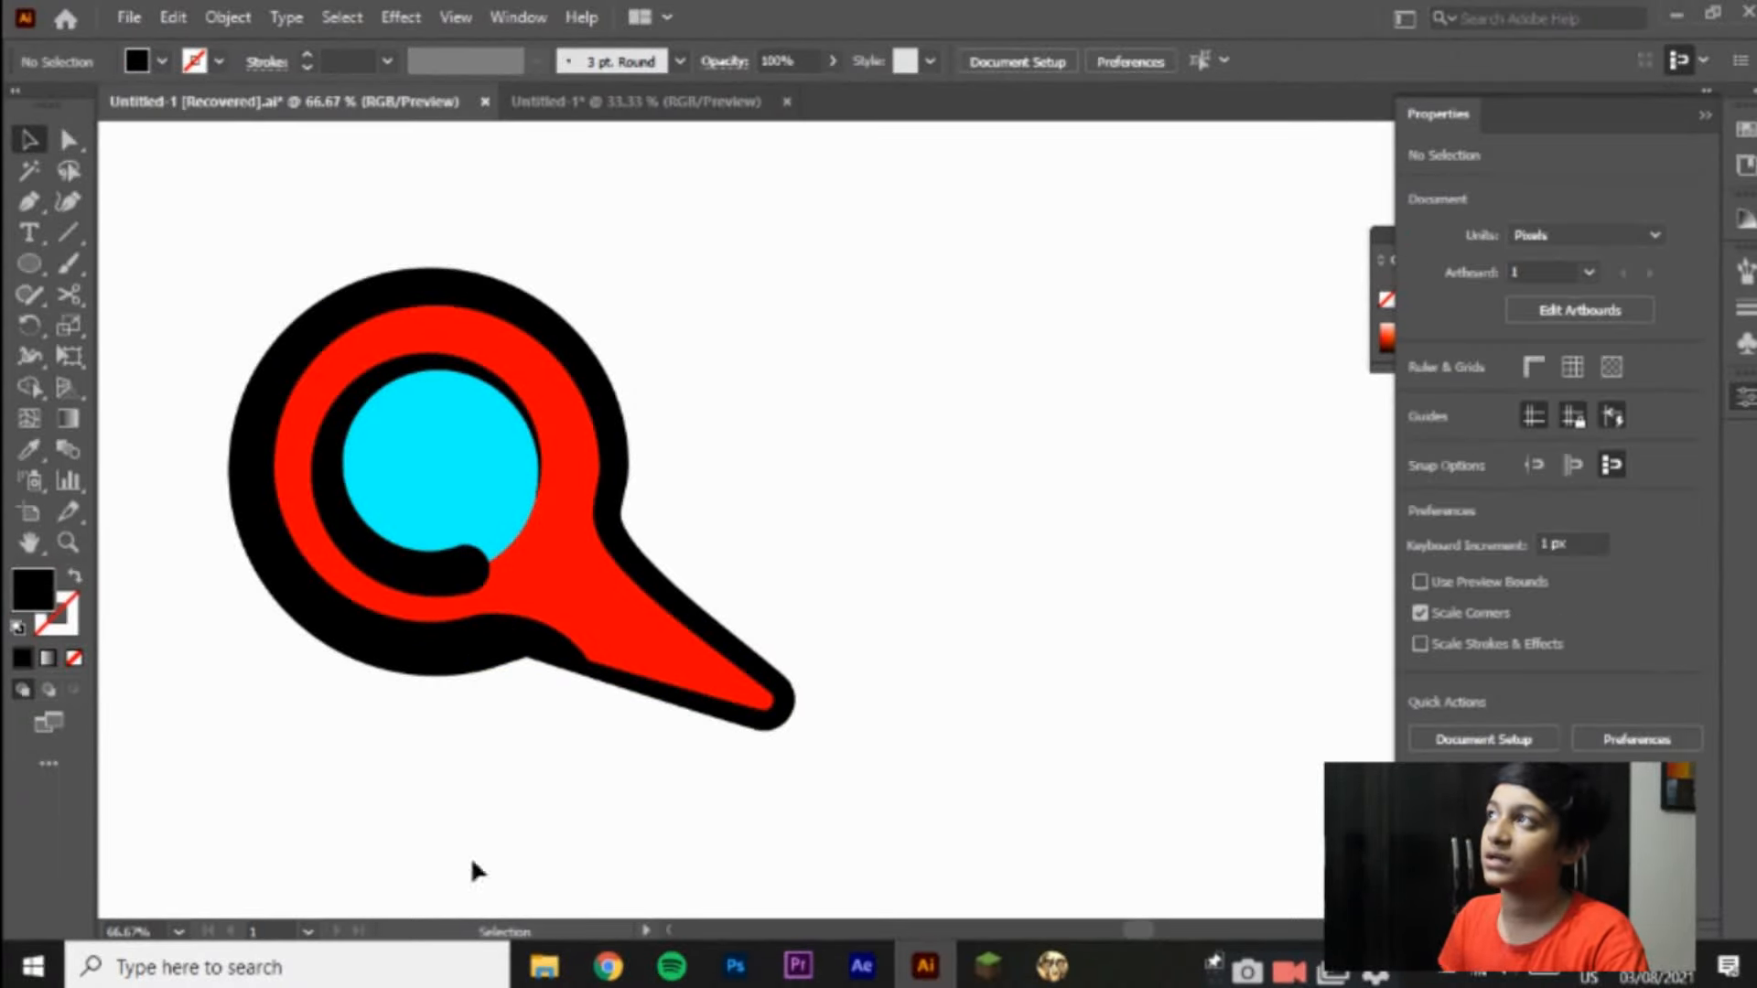
Step: Group the red outer shape with the small black curved piece and send the group behind the cyan circle and inner arc
{"action": "left_click_drag", "start_coordinate": [547, 705], "coordinate": [547, 702]}
{"action": "right_click", "coordinate": [565, 643]}
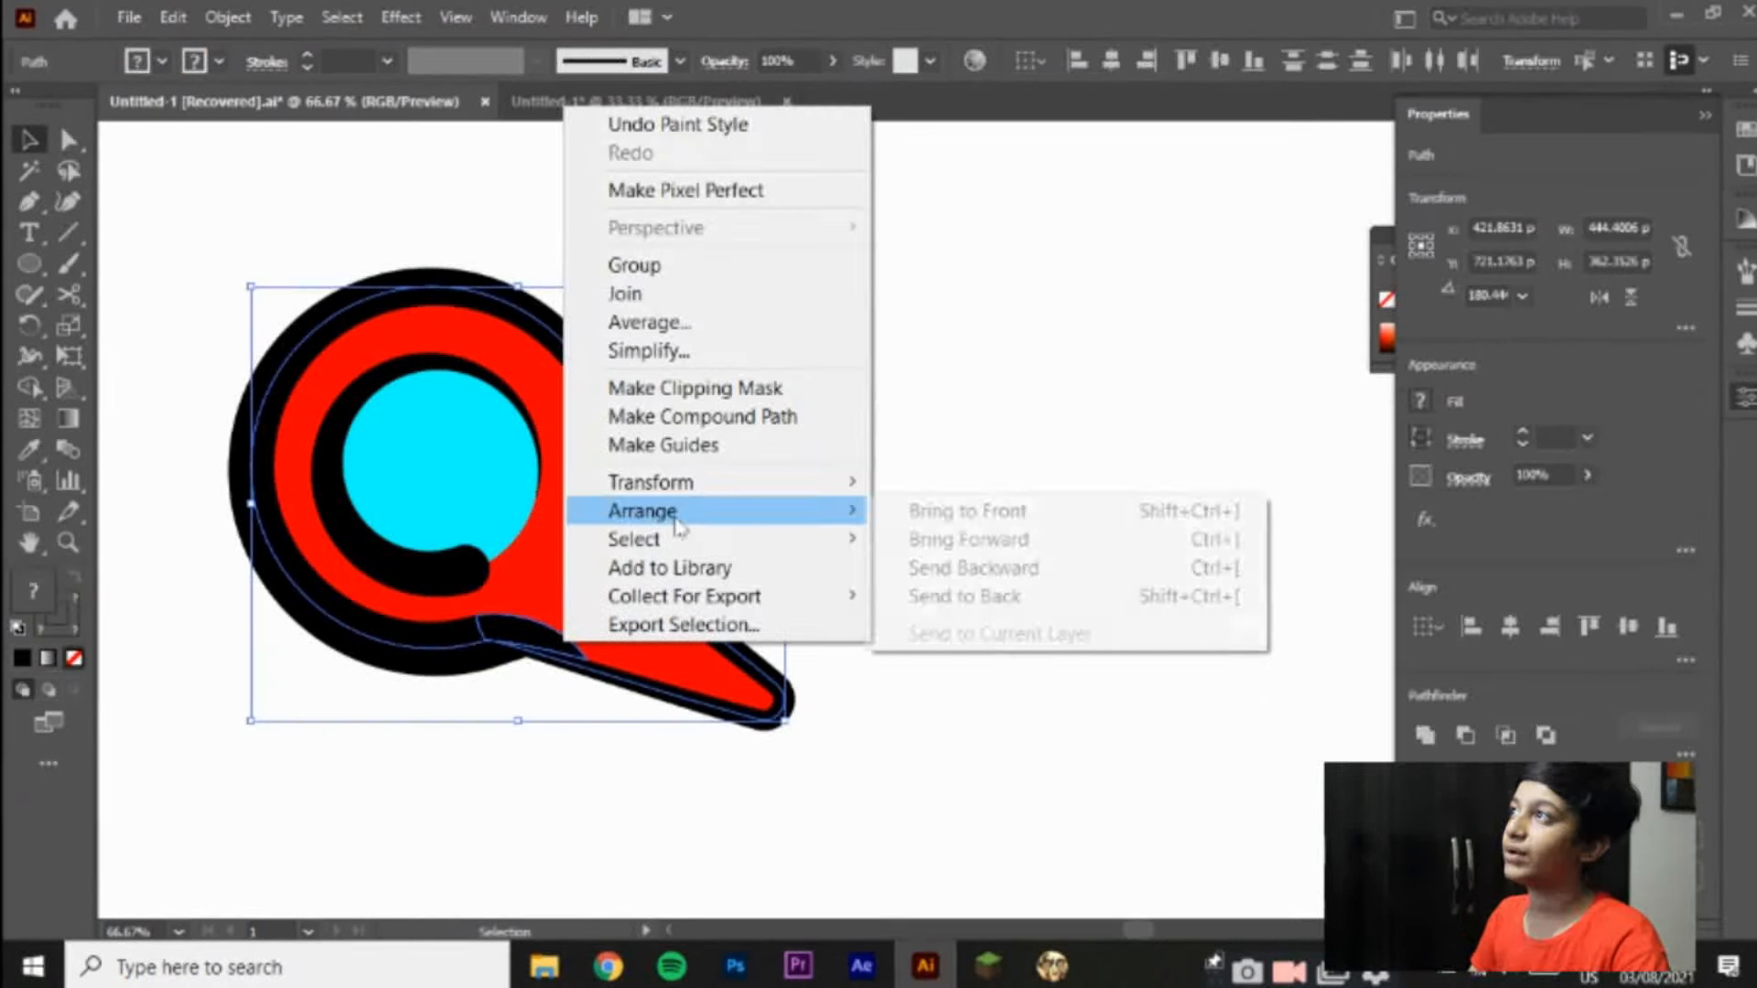
{"action": "left_click", "coordinate": [675, 265]}
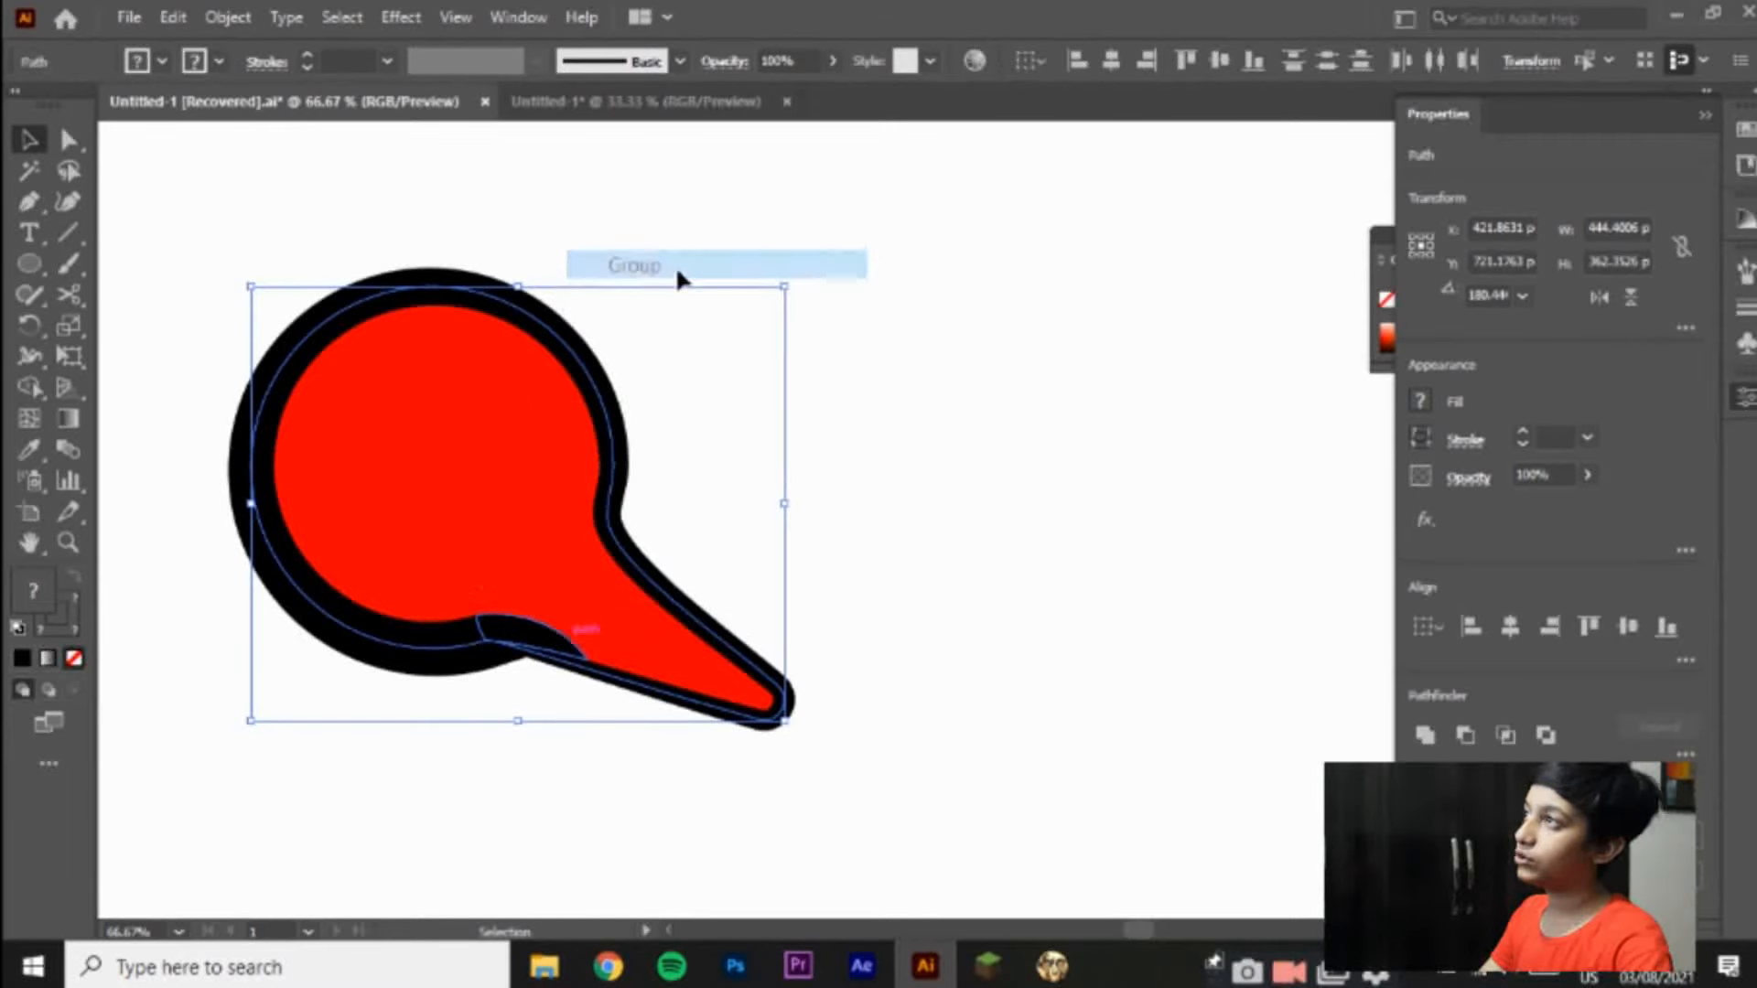
{"action": "left_click", "coordinate": [888, 393]}
{"action": "left_click", "coordinate": [521, 531]}
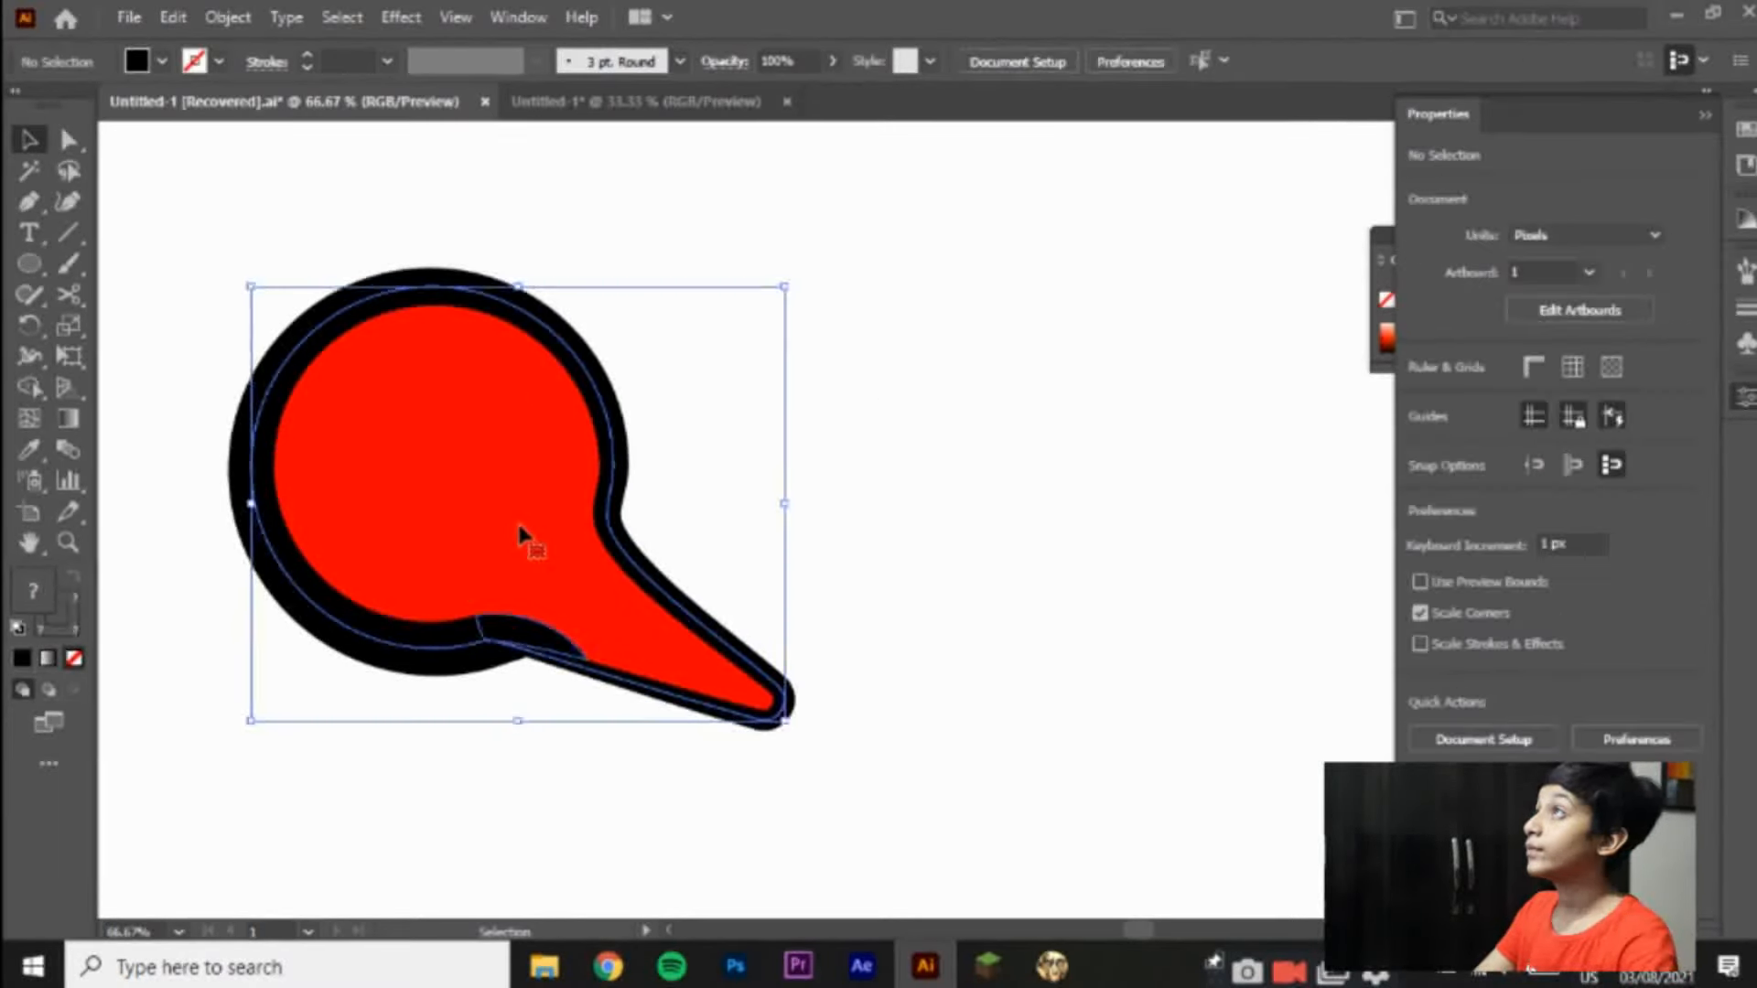
{"action": "key", "text": "ctrl+shift+["}
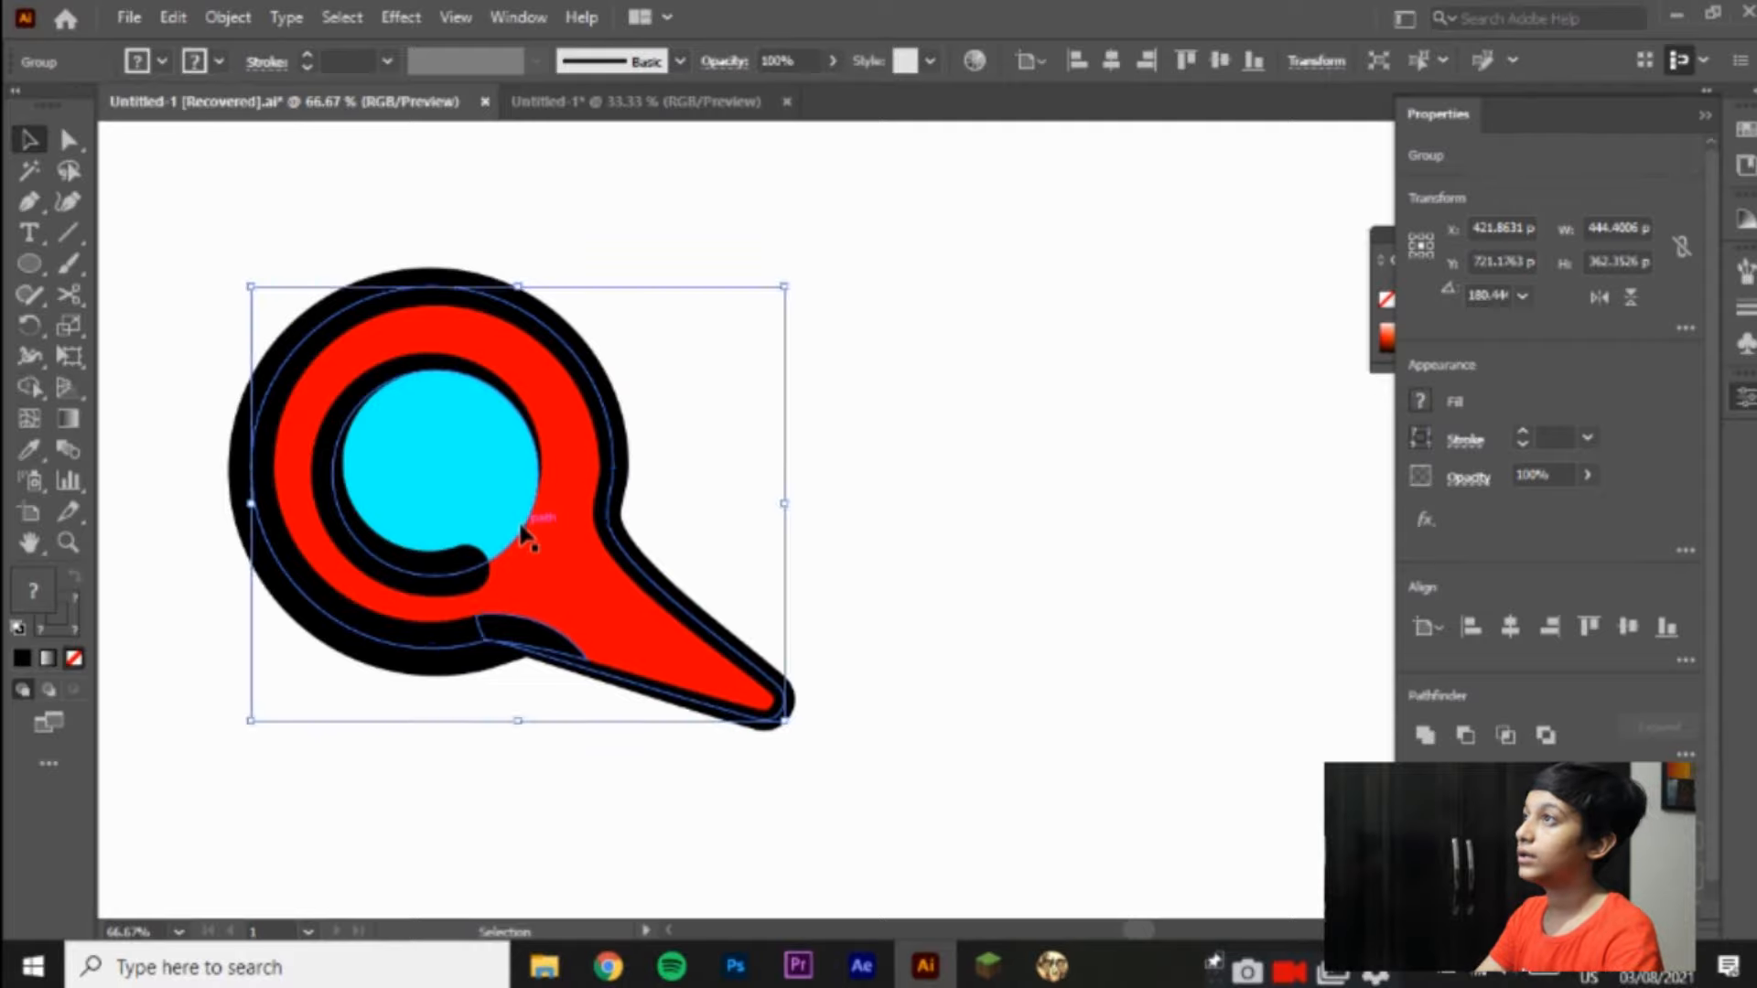
{"action": "key", "text": "a"}
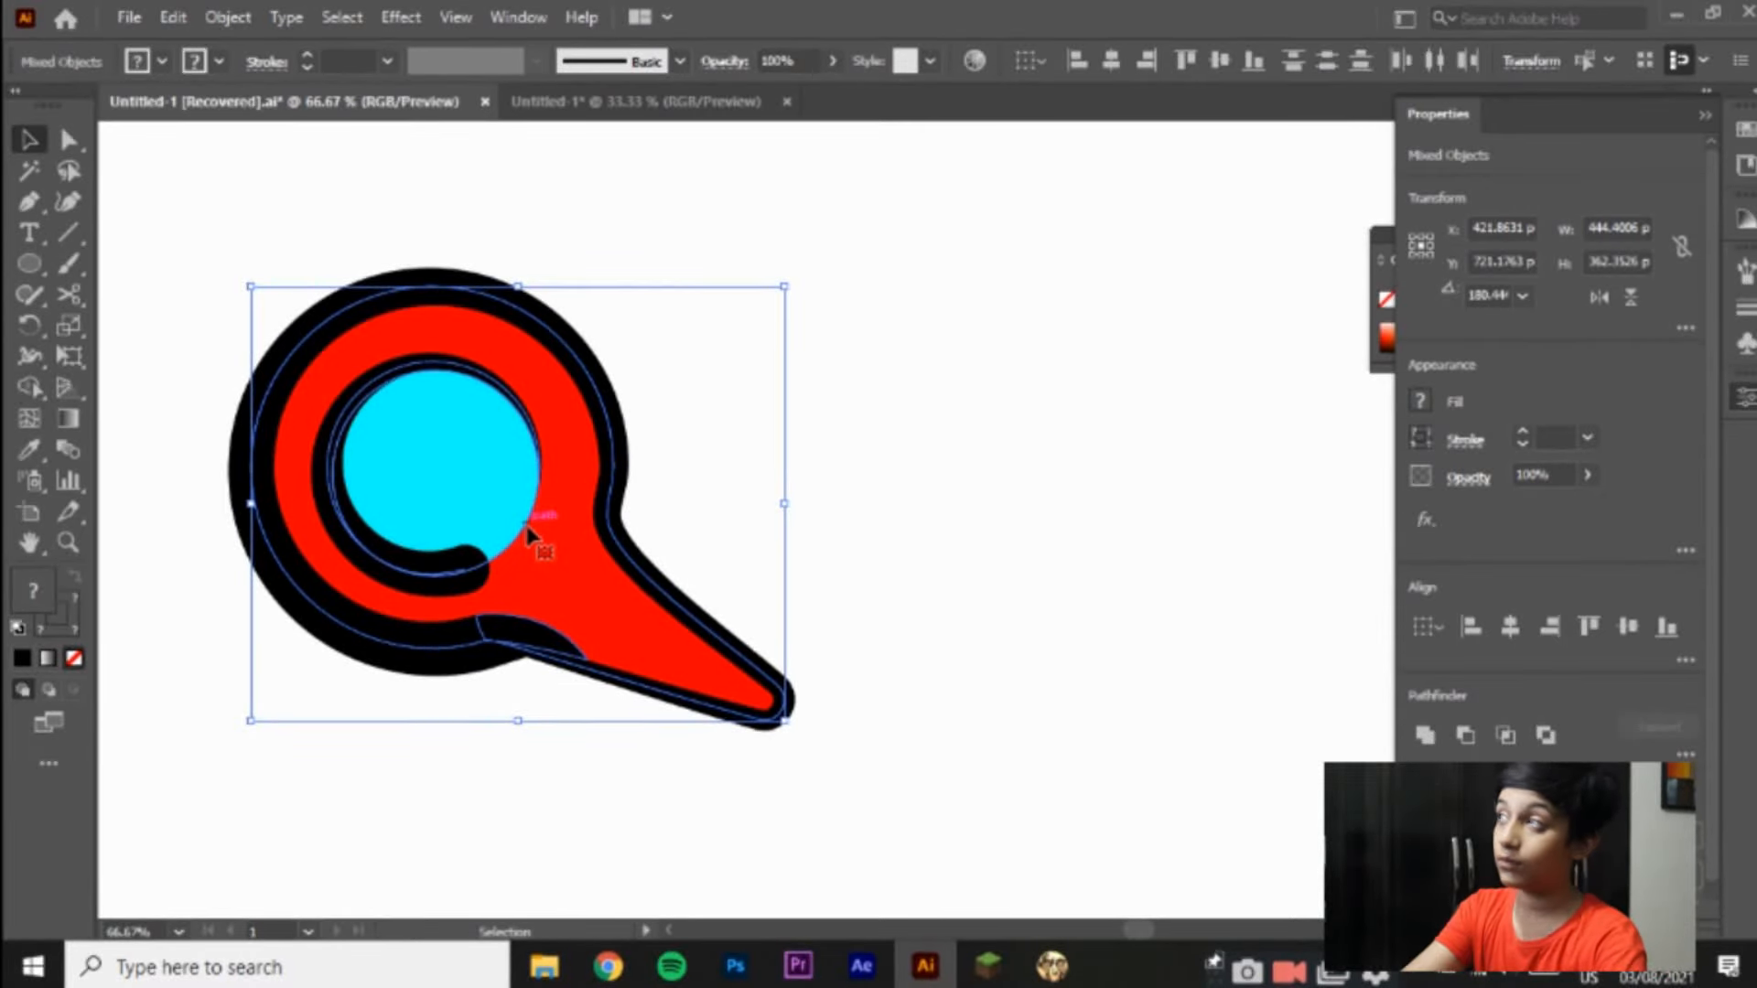
Step: Rotate the selected red and cyan shape by 180°
{"action": "right_click", "coordinate": [553, 540]}
{"action": "mouse_move", "coordinate": [739, 766]}
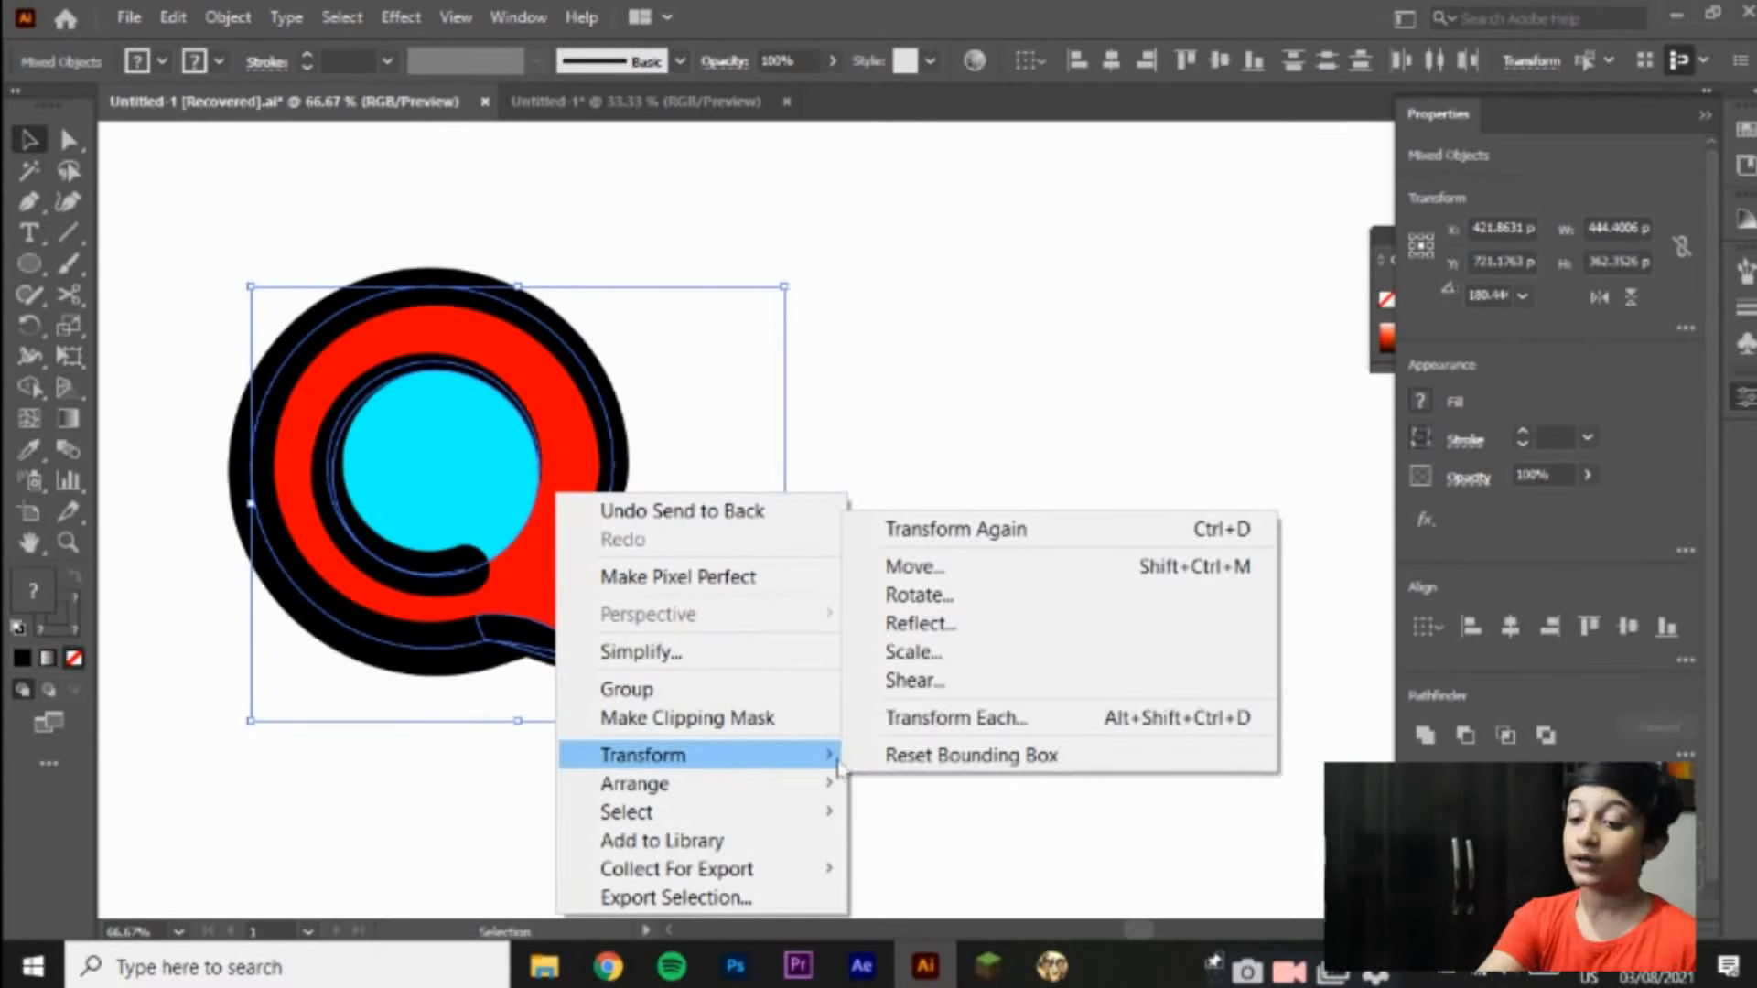
{"action": "left_click", "coordinate": [980, 595]}
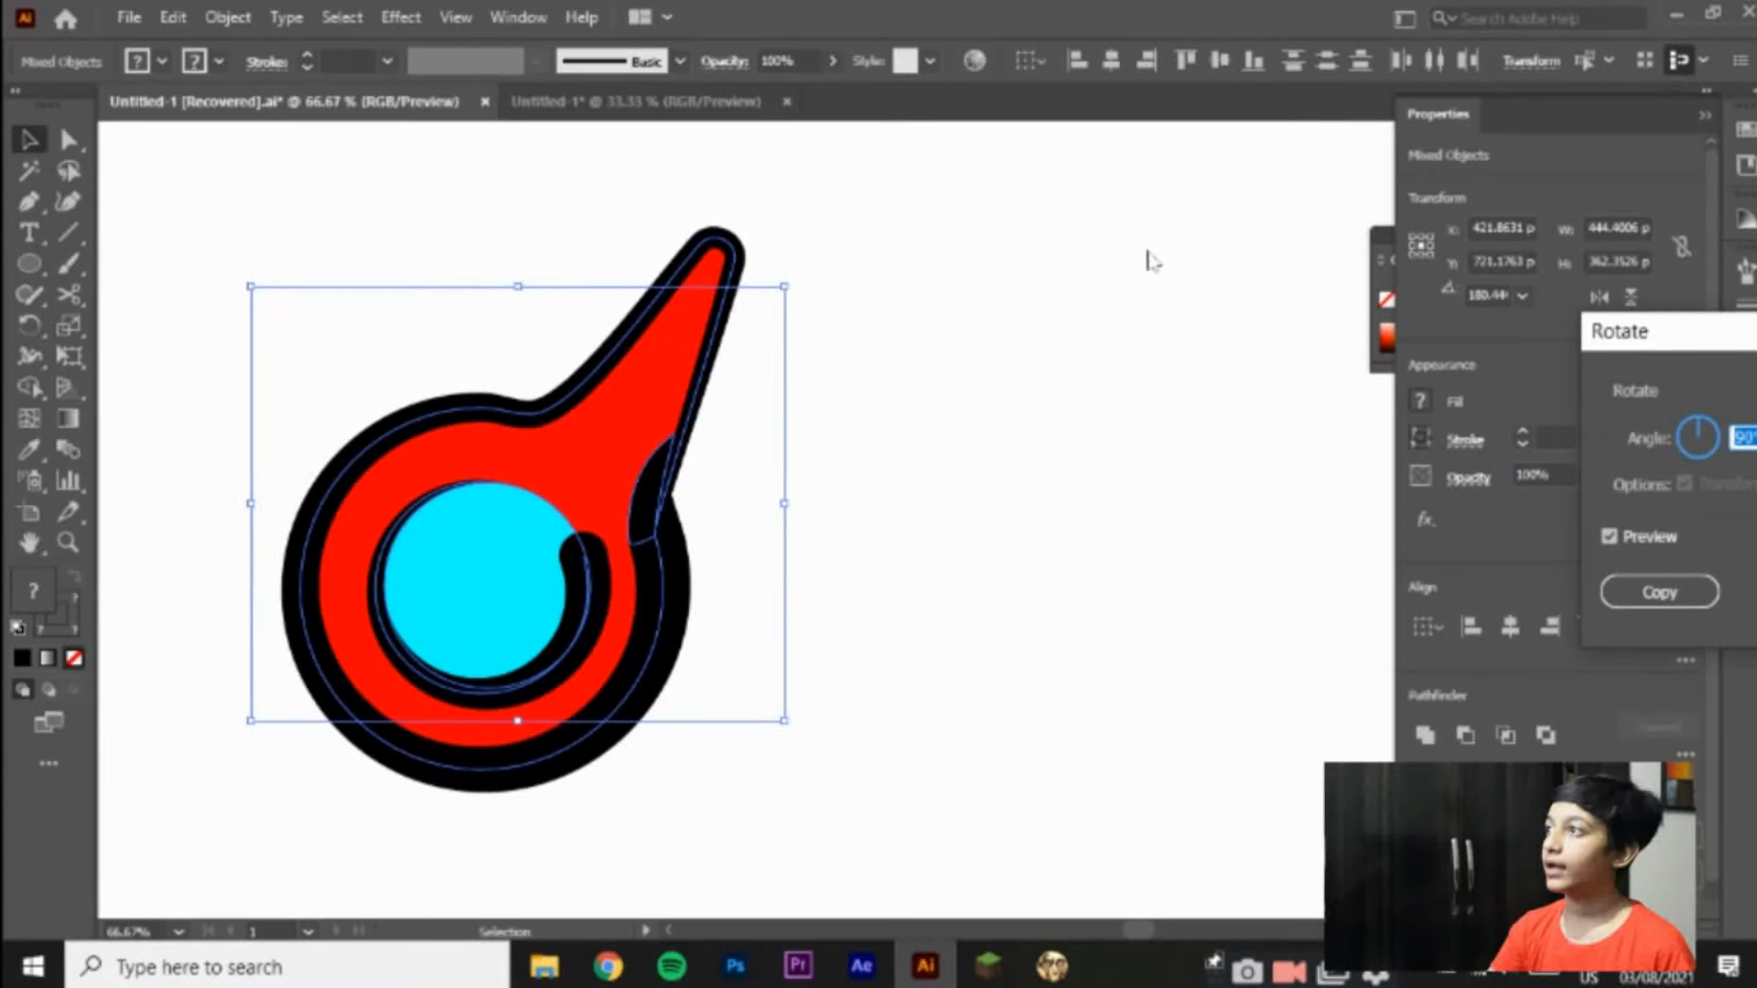
{"action": "key", "text": "BackSpace"}
{"action": "type", "text": "1"}
{"action": "key", "text": "BackSpace"}
{"action": "type", "text": "-1"}
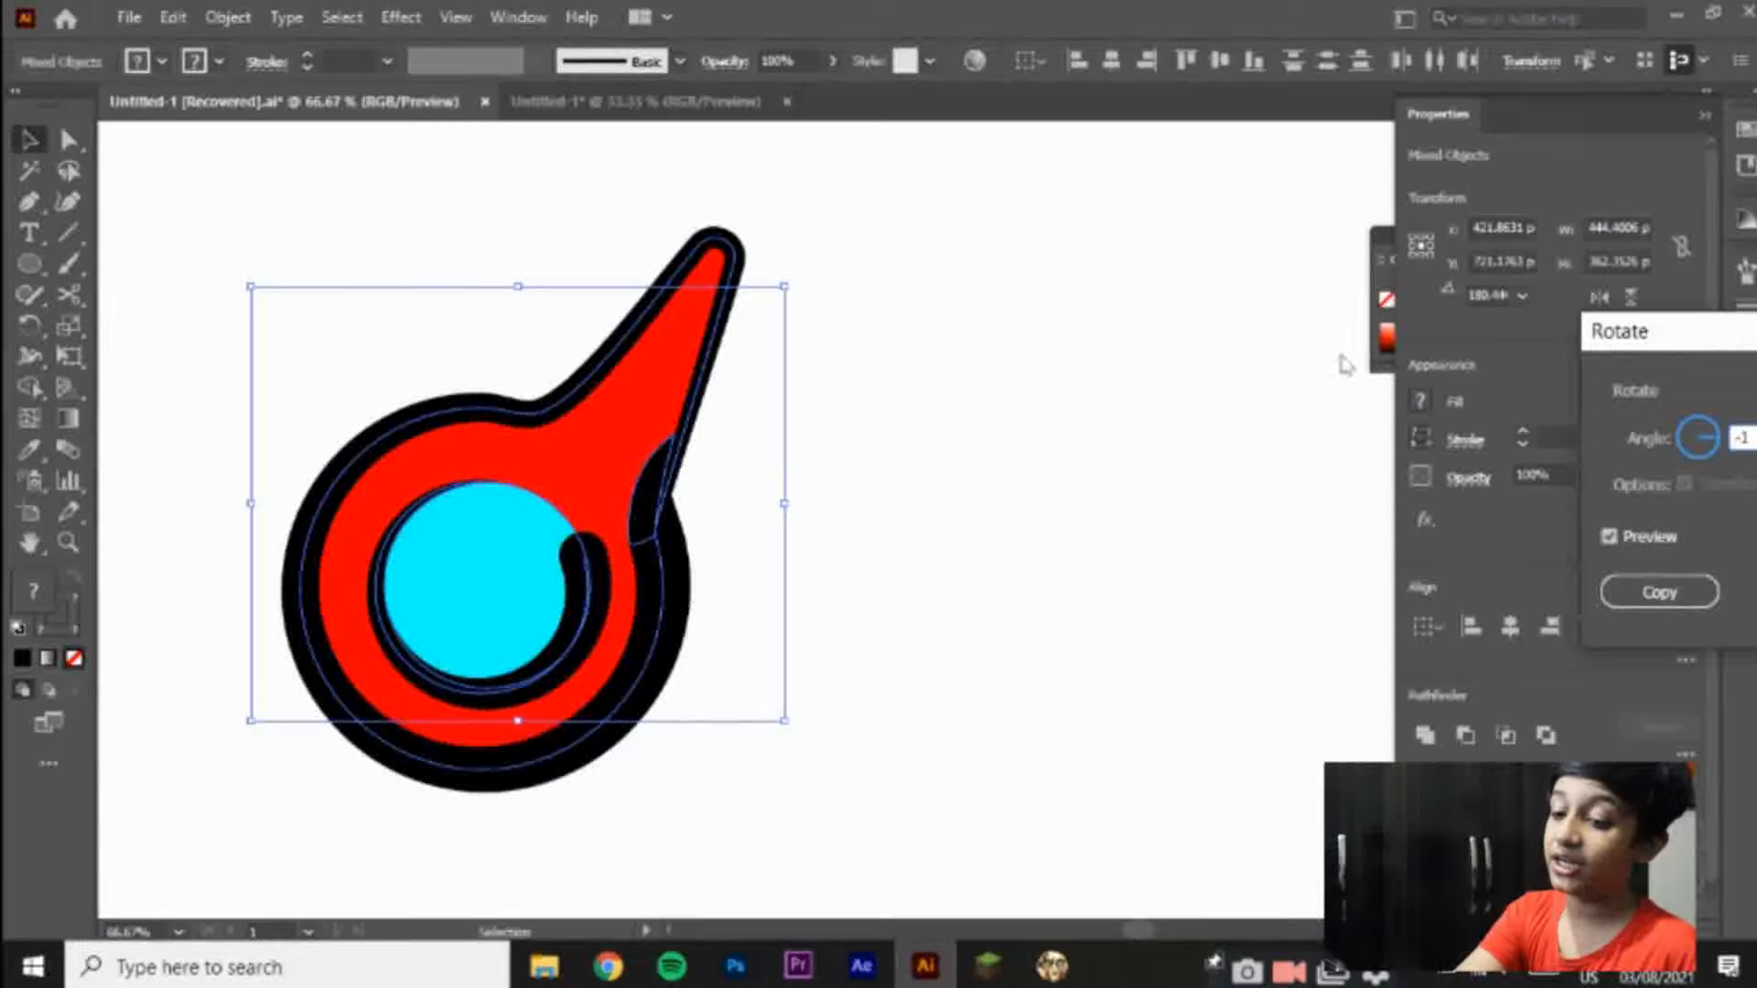
{"action": "left_click_drag", "start_coordinate": [1722, 340], "coordinate": [1032, 457]}
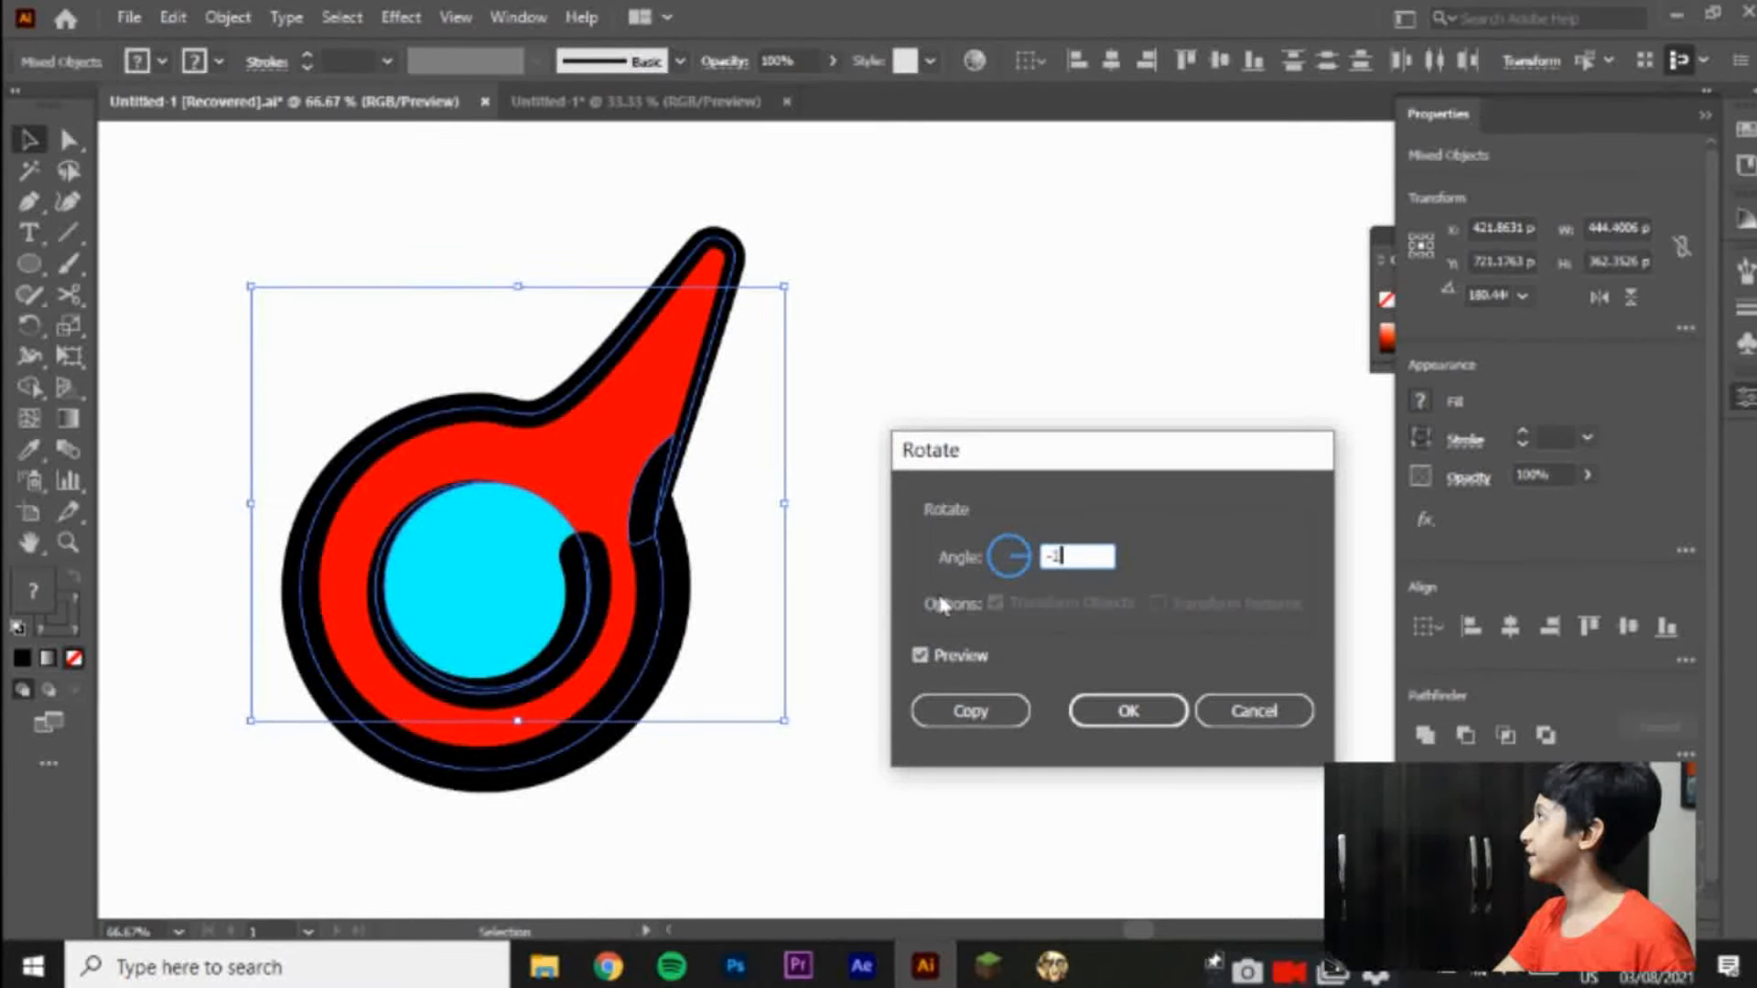
{"action": "left_click", "coordinate": [995, 559]}
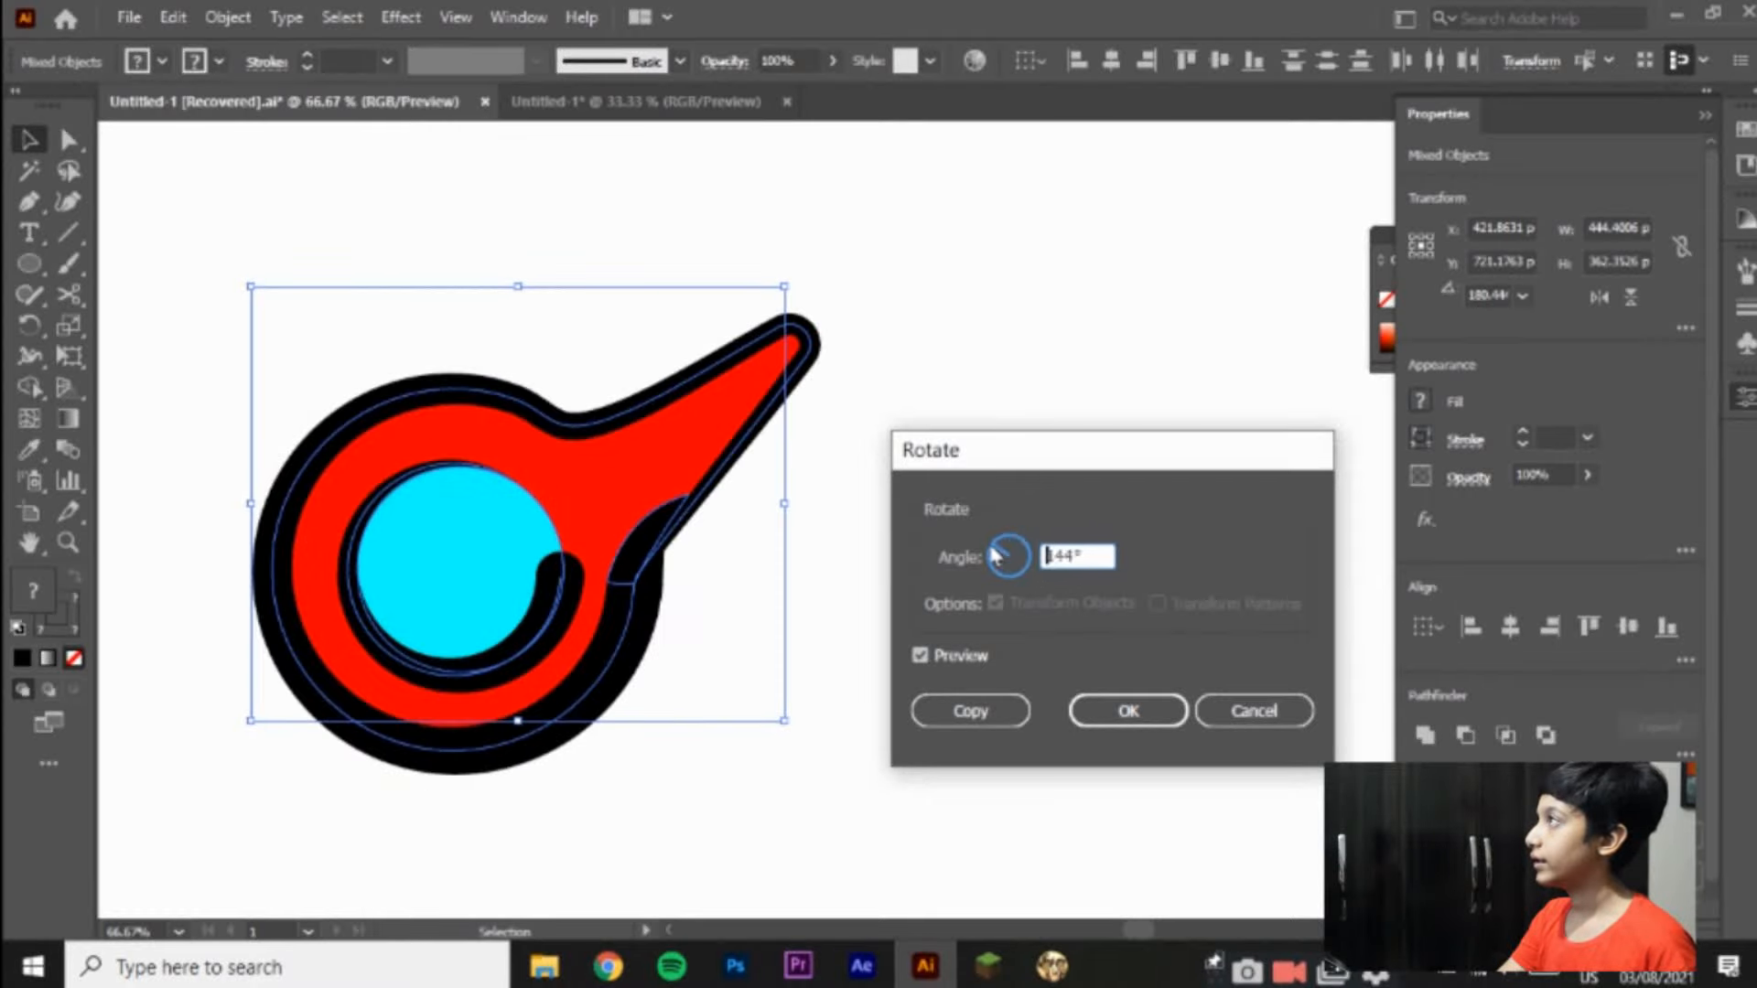
{"action": "left_click_drag", "start_coordinate": [990, 557], "coordinate": [971, 558]}
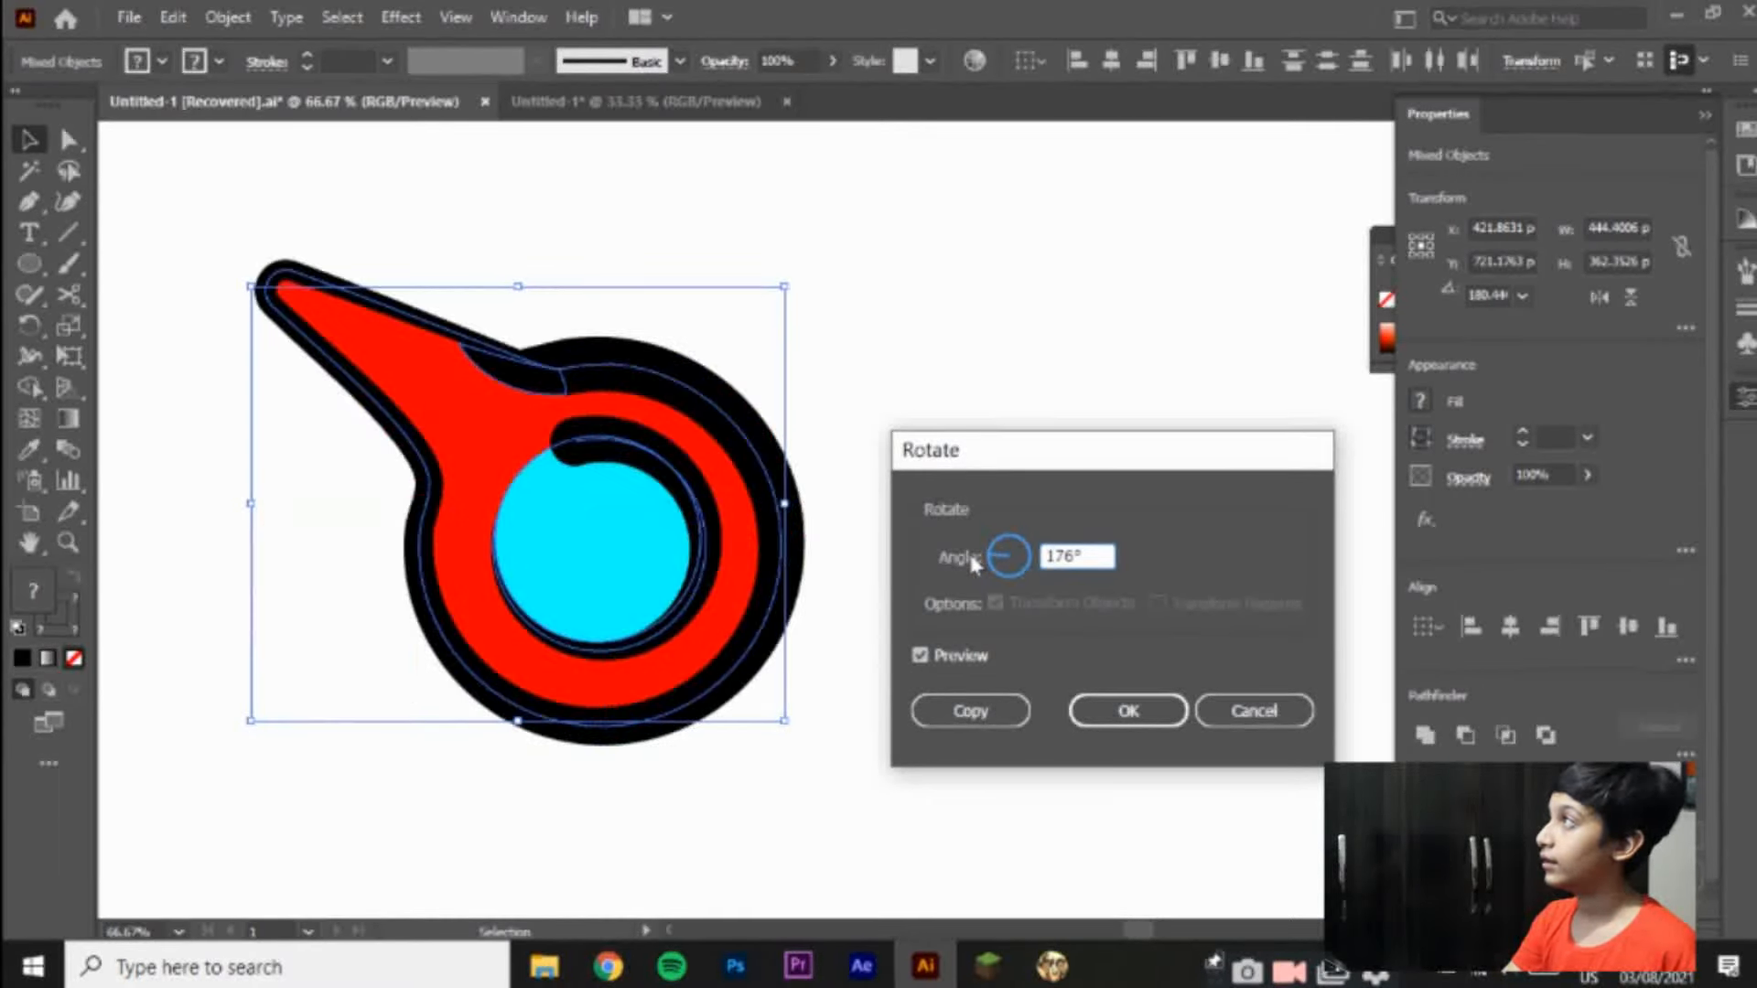
{"action": "left_click_drag", "start_coordinate": [1102, 558], "coordinate": [990, 513]}
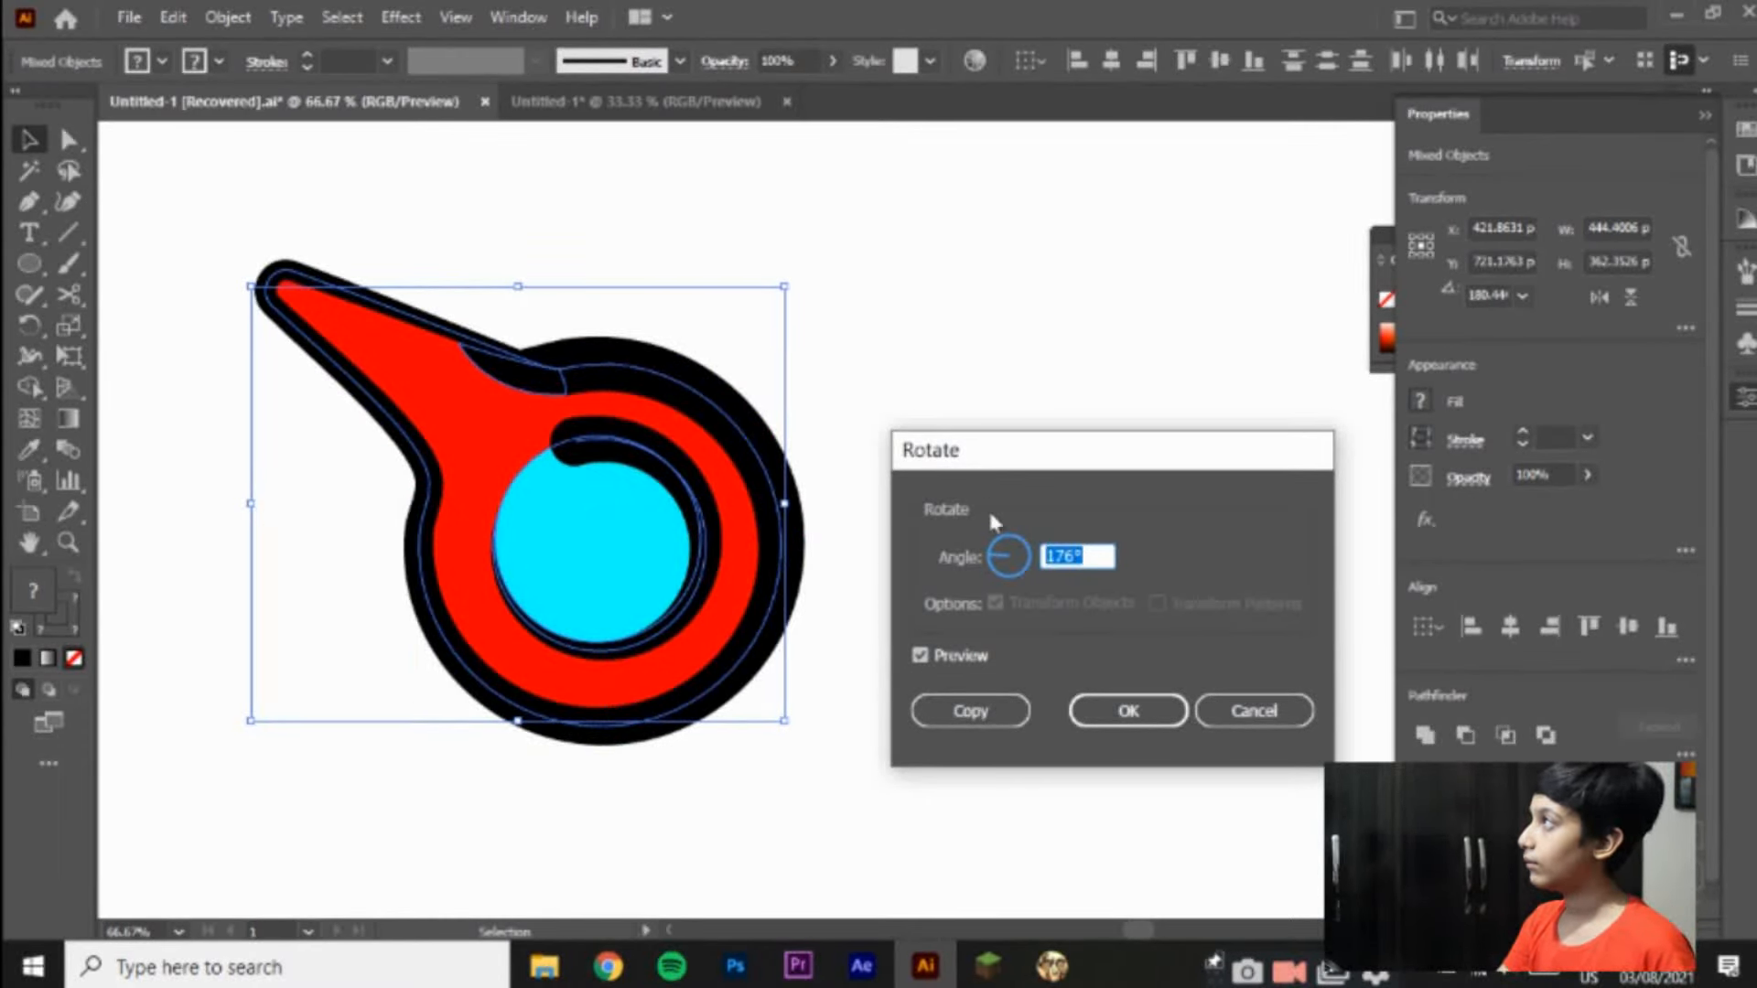
{"action": "type", "text": "180"}
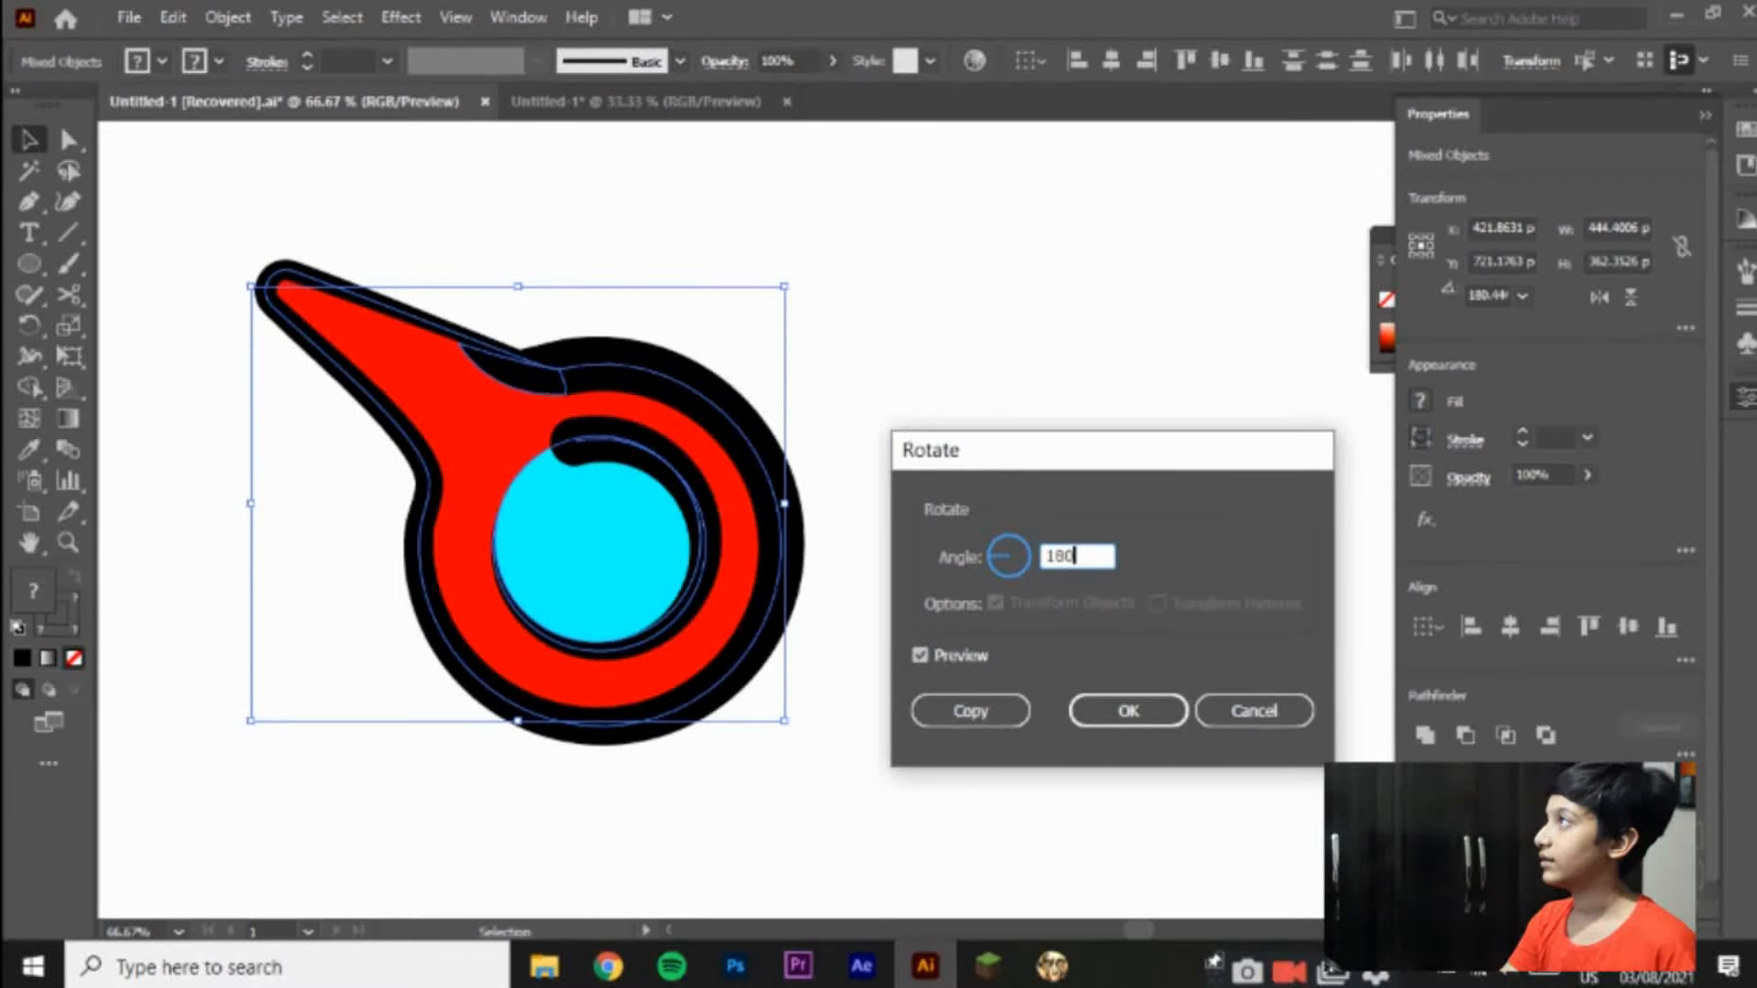
{"action": "key", "text": "Return"}
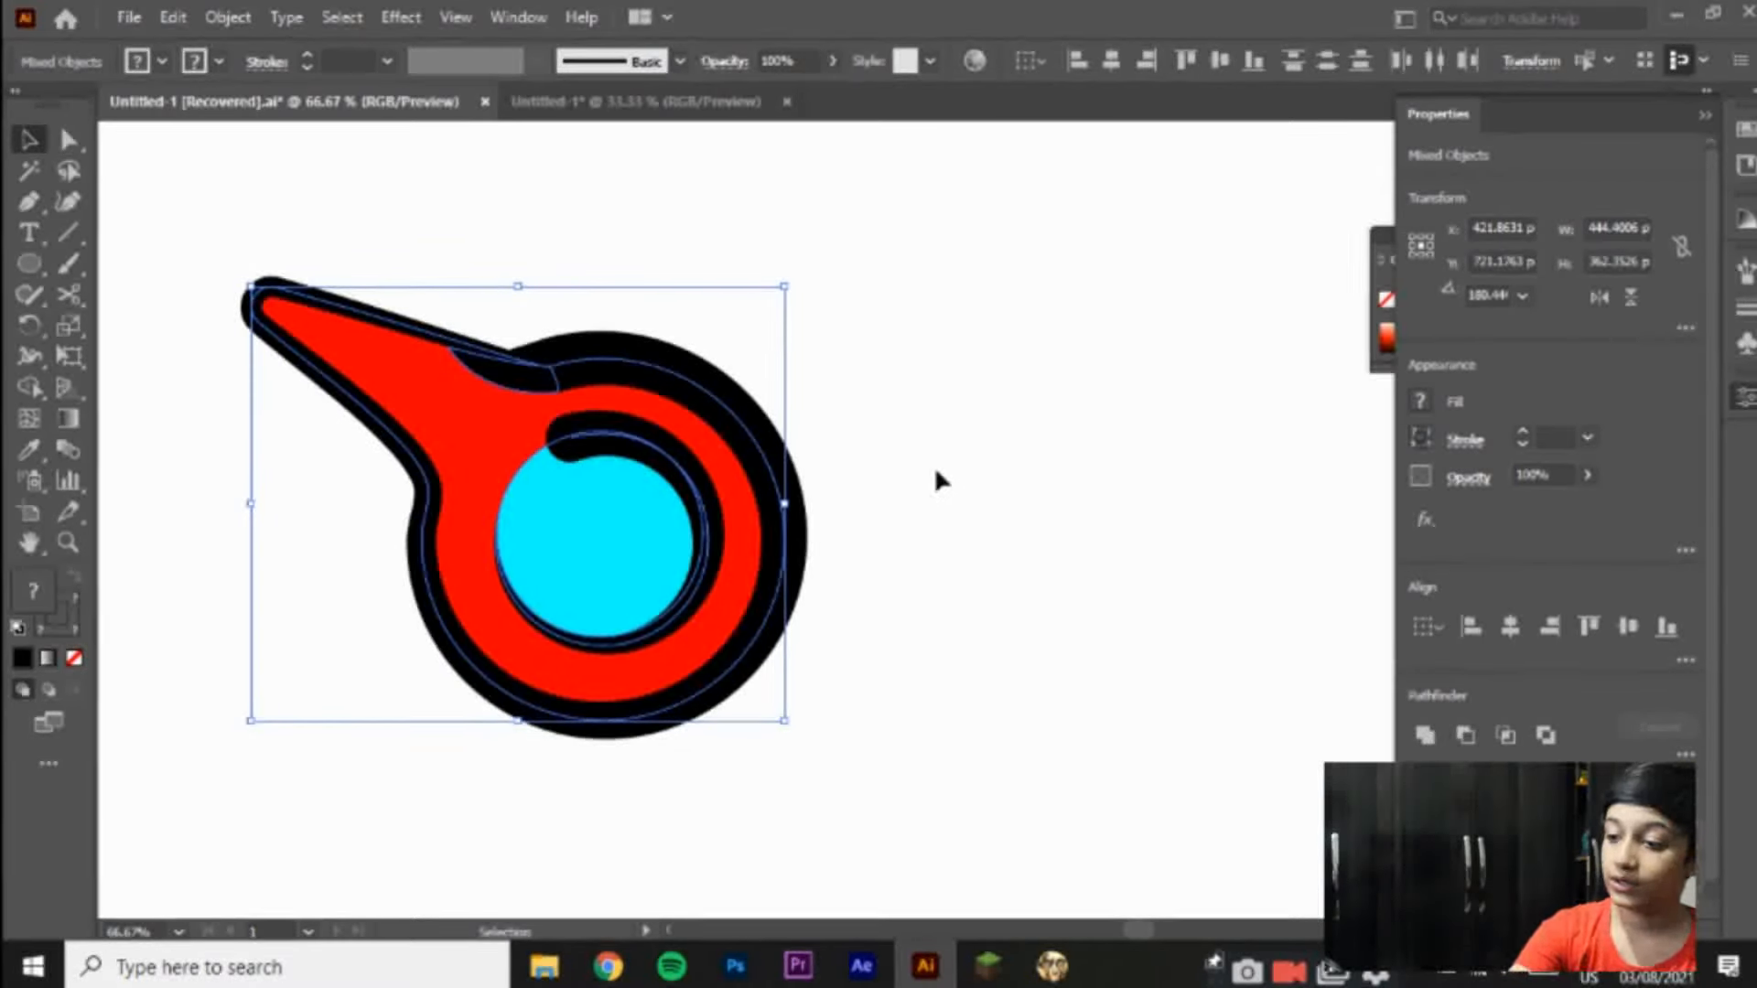
Step: Make a copy of the shape reflected across the vertical axis and place it to the right of the original
{"action": "right_click", "coordinate": [546, 98]}
{"action": "mouse_move", "coordinate": [821, 377]}
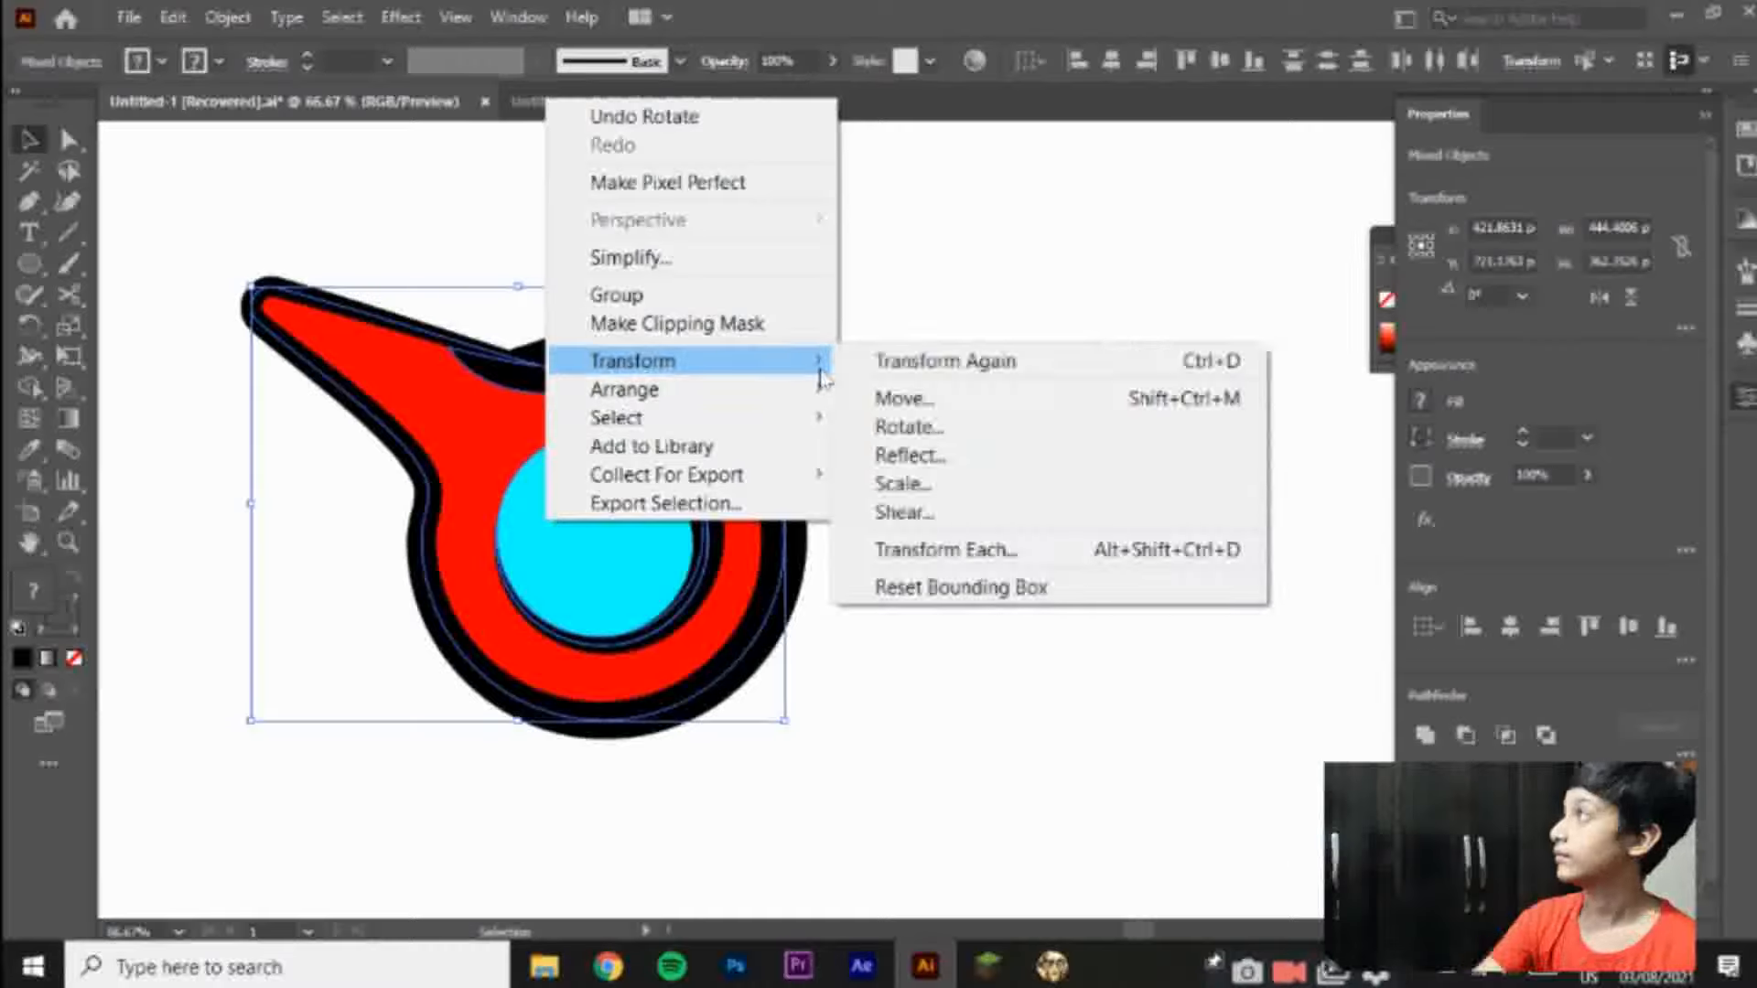
{"action": "left_click", "coordinate": [908, 455]}
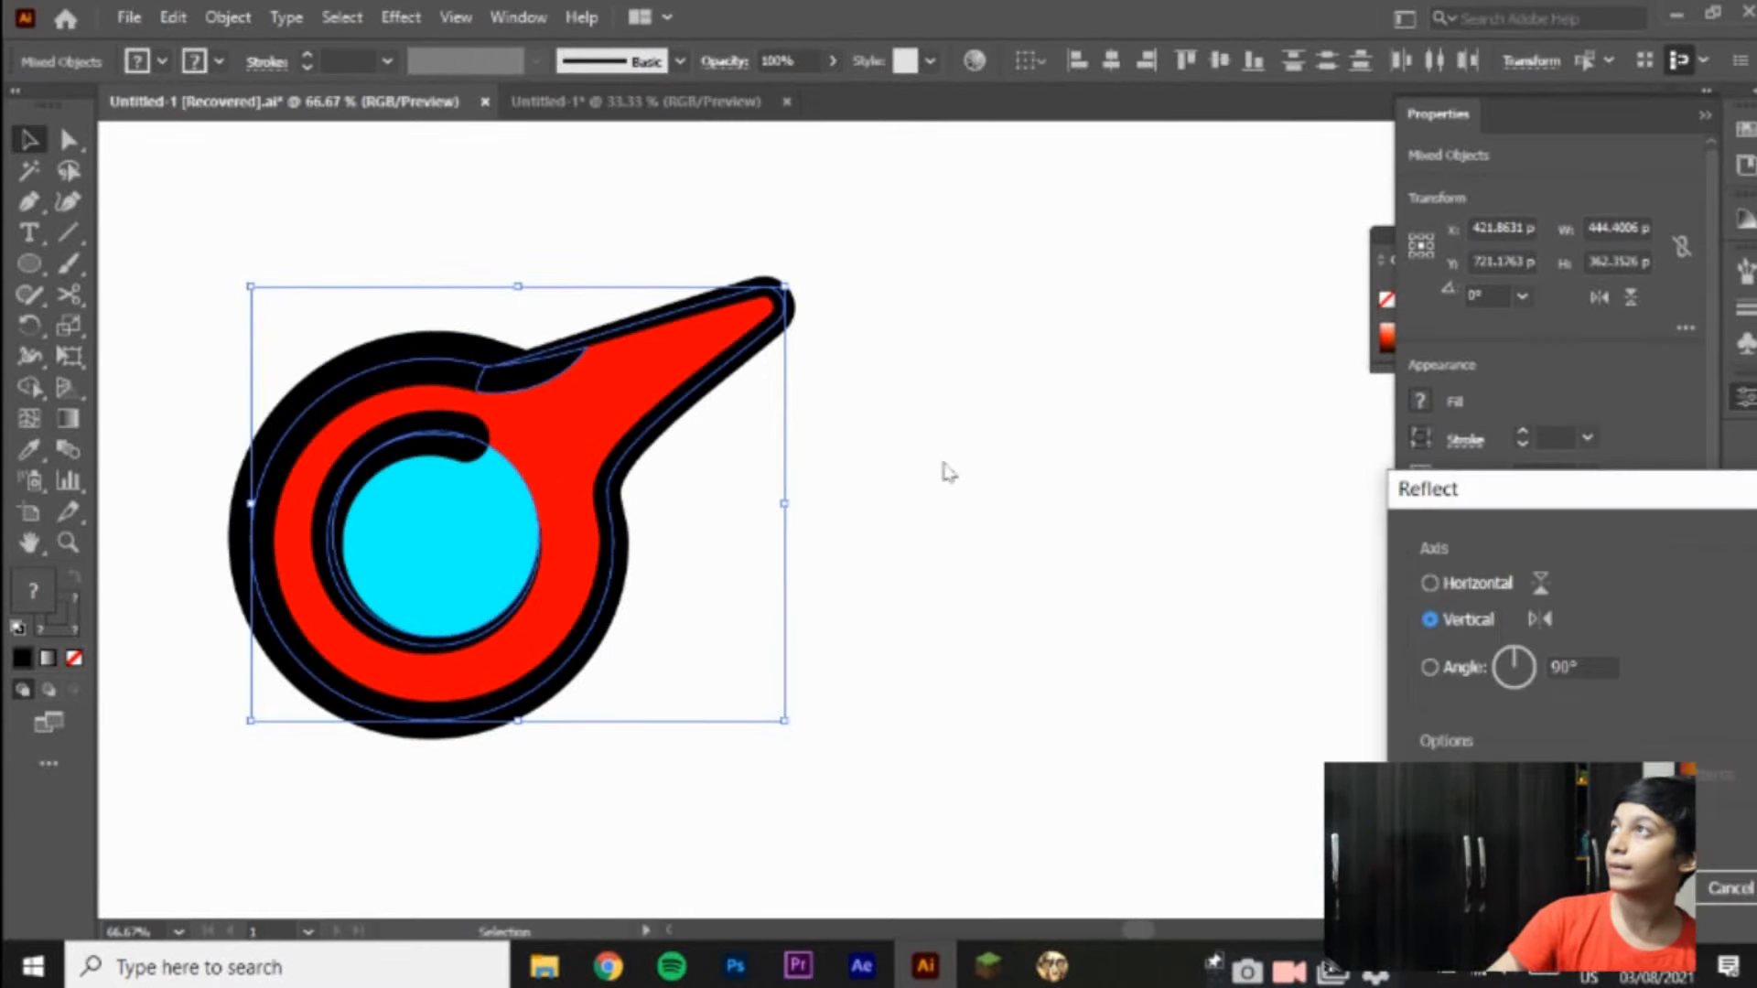
{"action": "left_click", "coordinate": [1515, 887]}
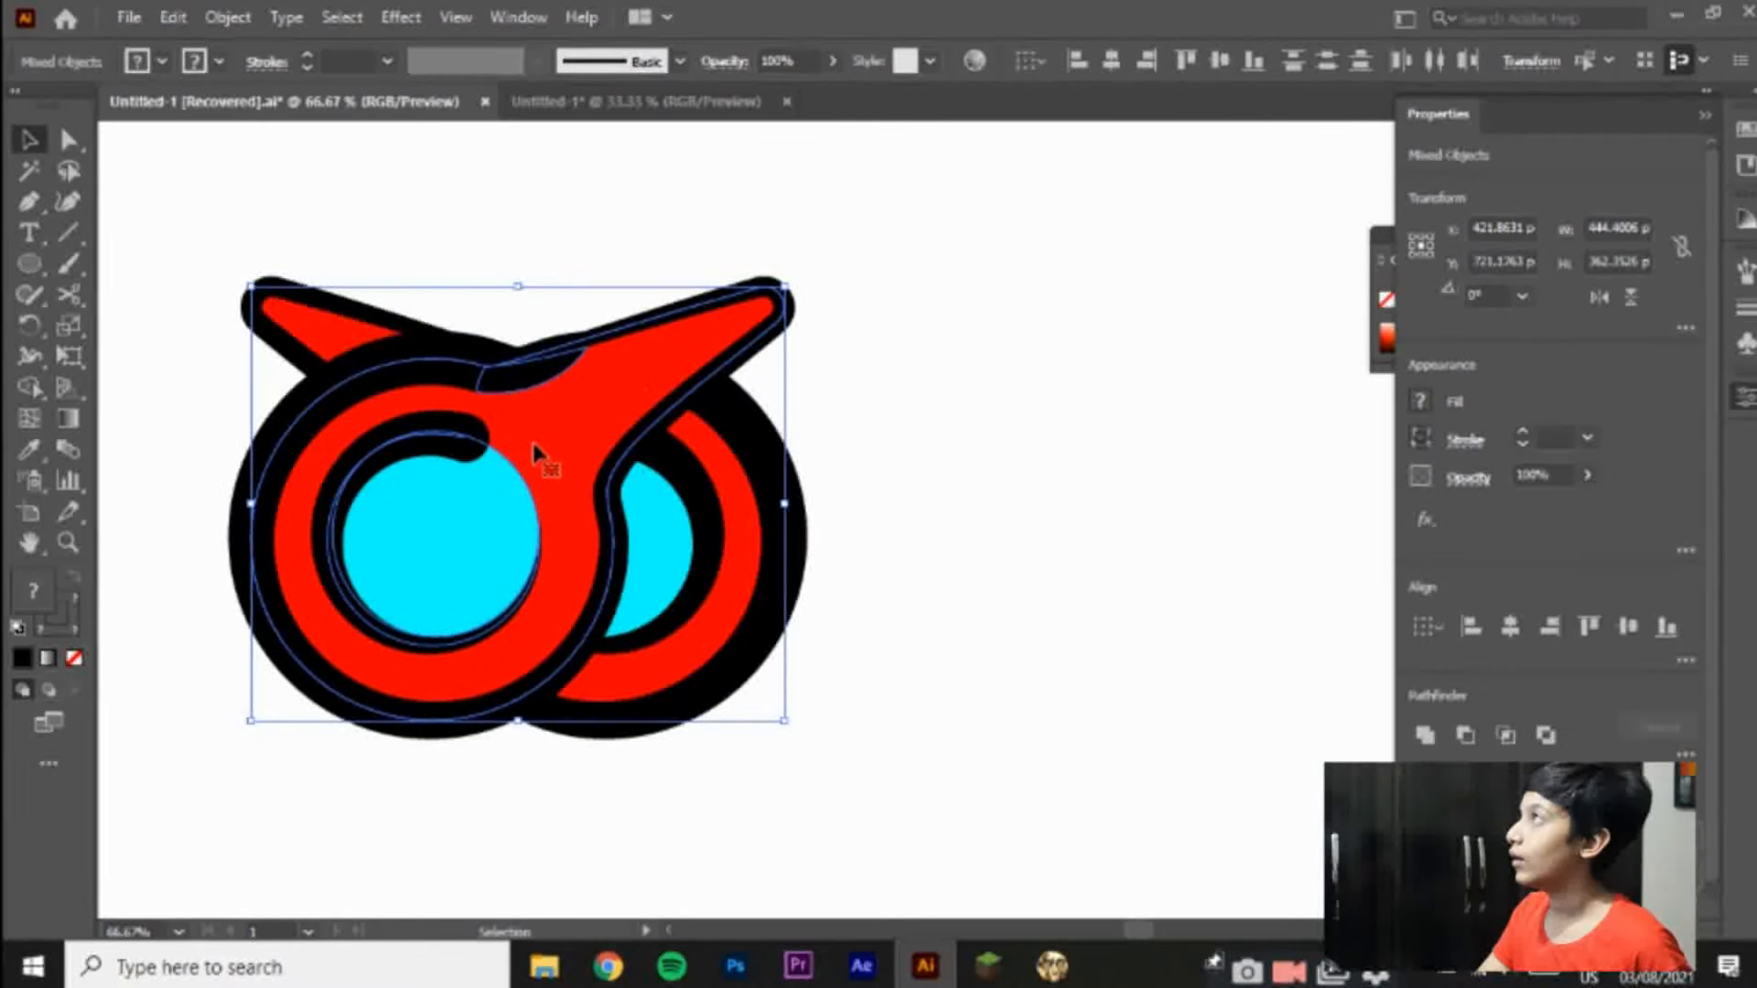
{"action": "left_click_drag", "start_coordinate": [557, 454], "coordinate": [1123, 459]}
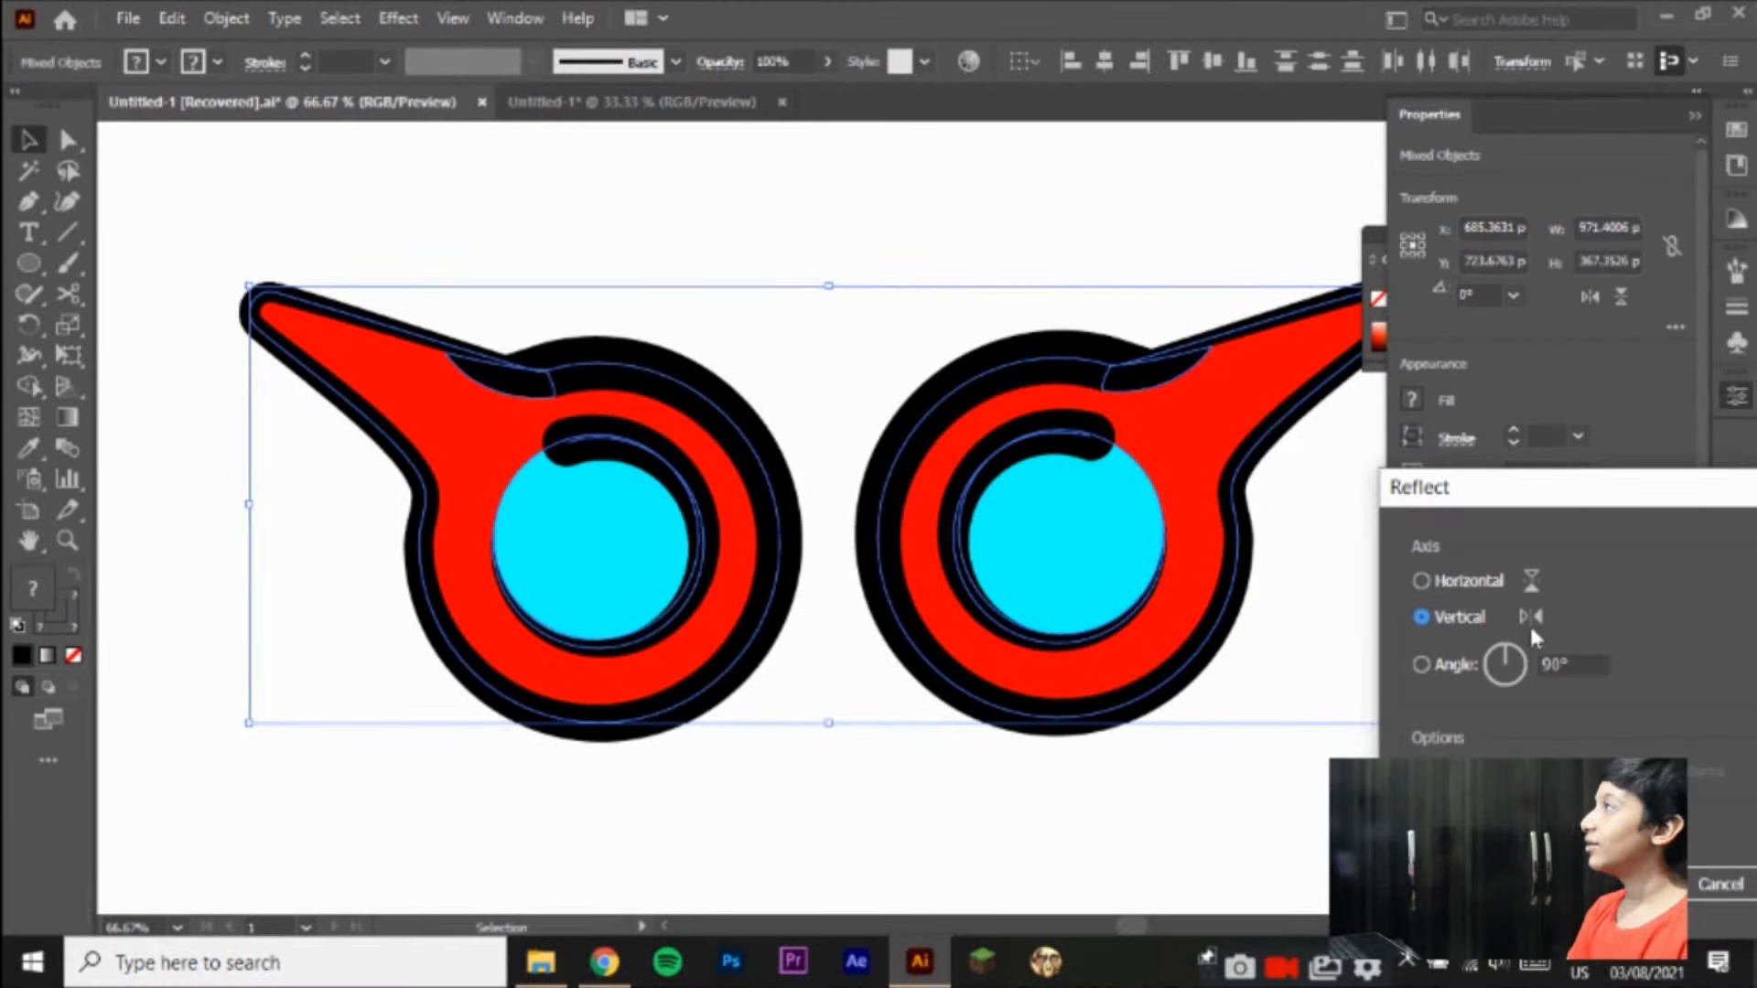
Step: Reflect both shapes across the horizontal axis so their tapered tips point downward
{"action": "left_click", "coordinate": [1473, 581]}
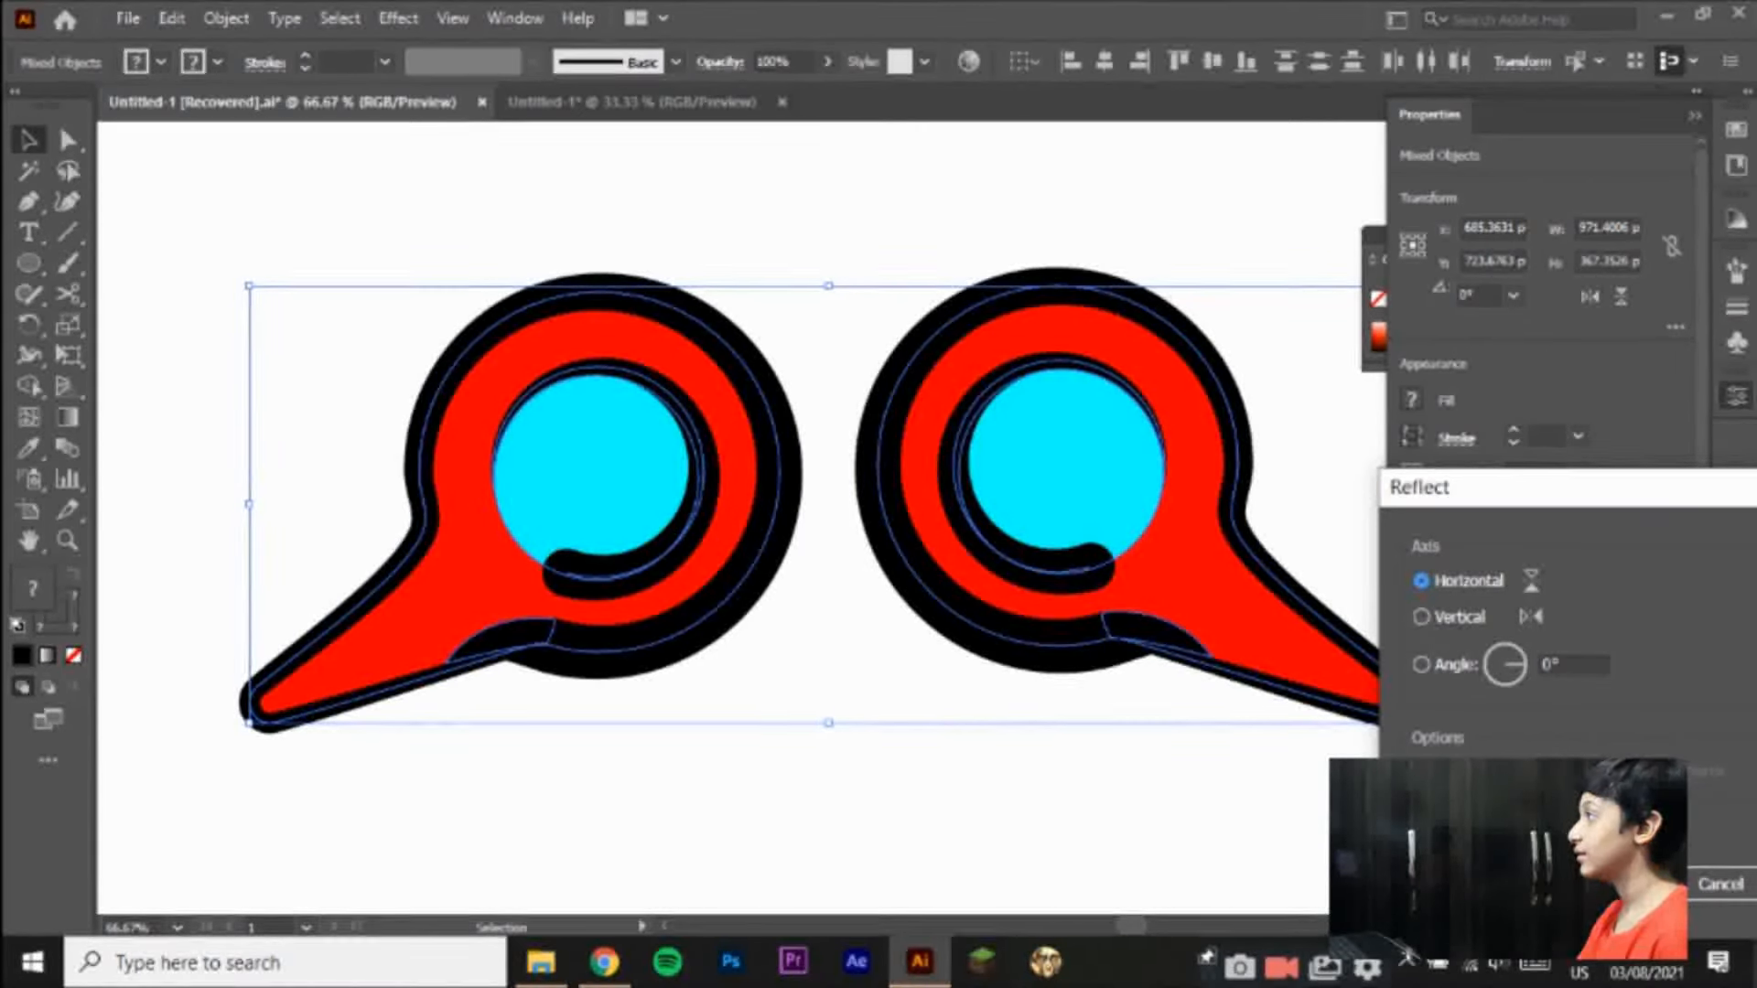
{"action": "left_click", "coordinate": [1720, 884]}
{"action": "left_click", "coordinate": [1169, 157]}
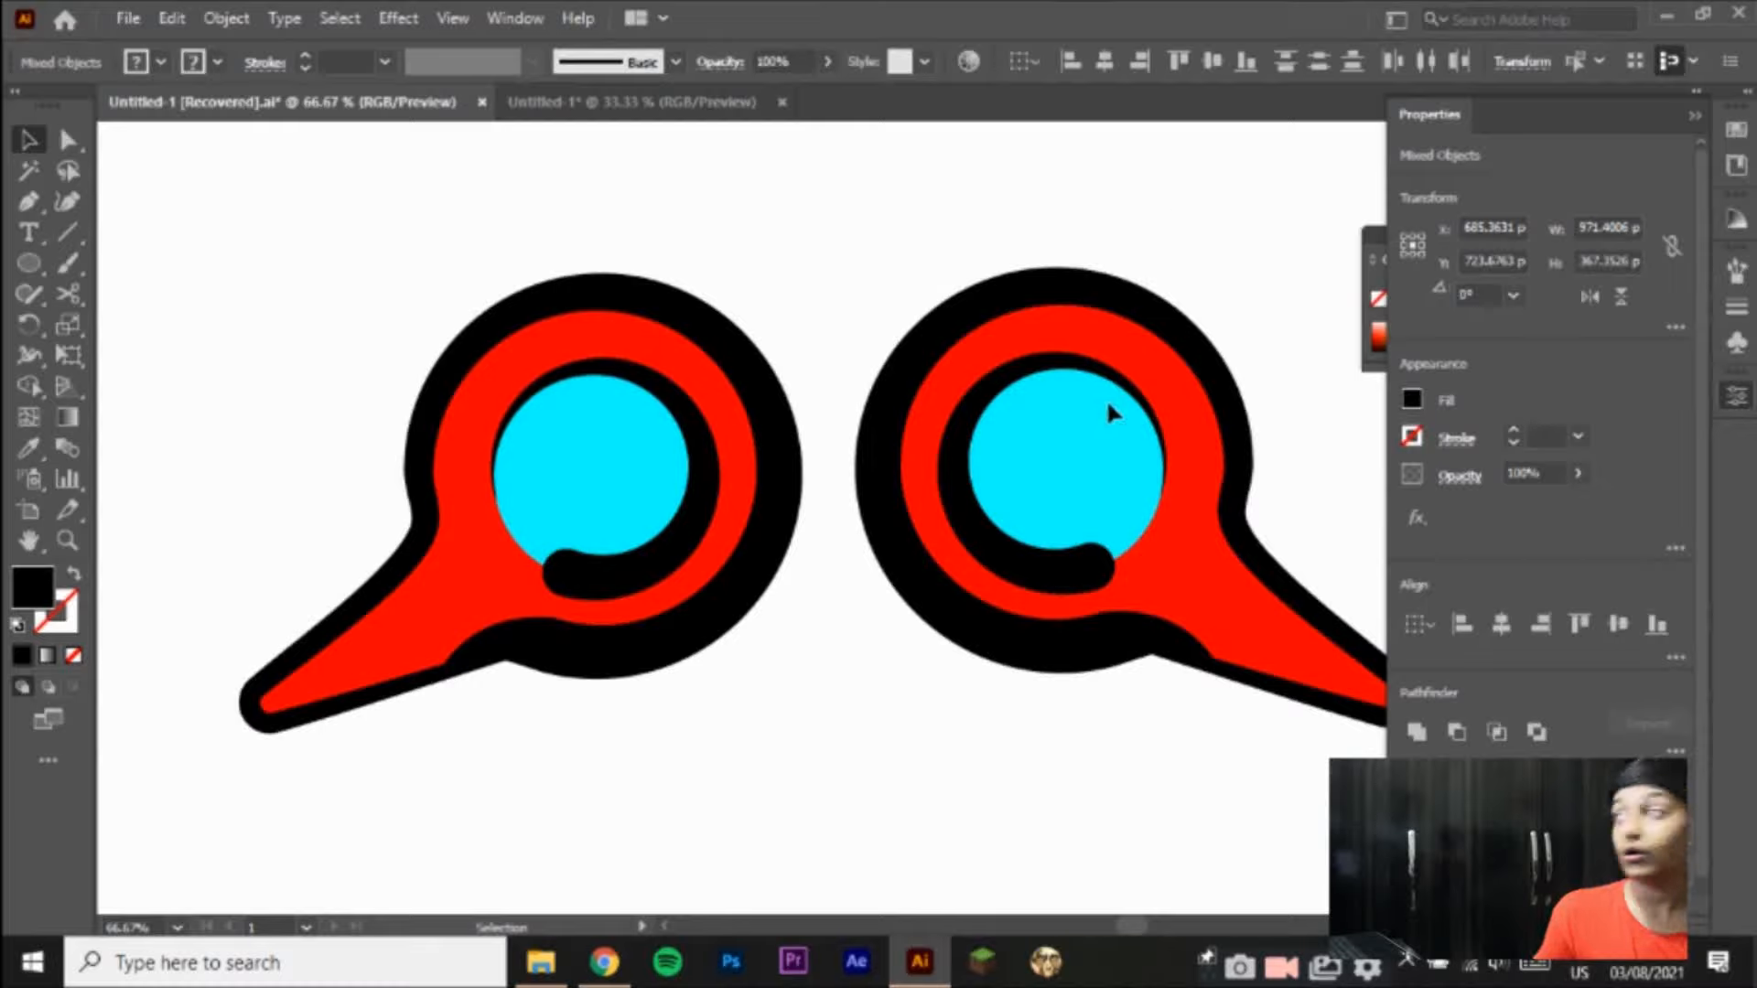
Step: Move the right-hand shape to the other side of its mirrored copy so the two tapered tips face each other
{"action": "left_click", "coordinate": [926, 551]}
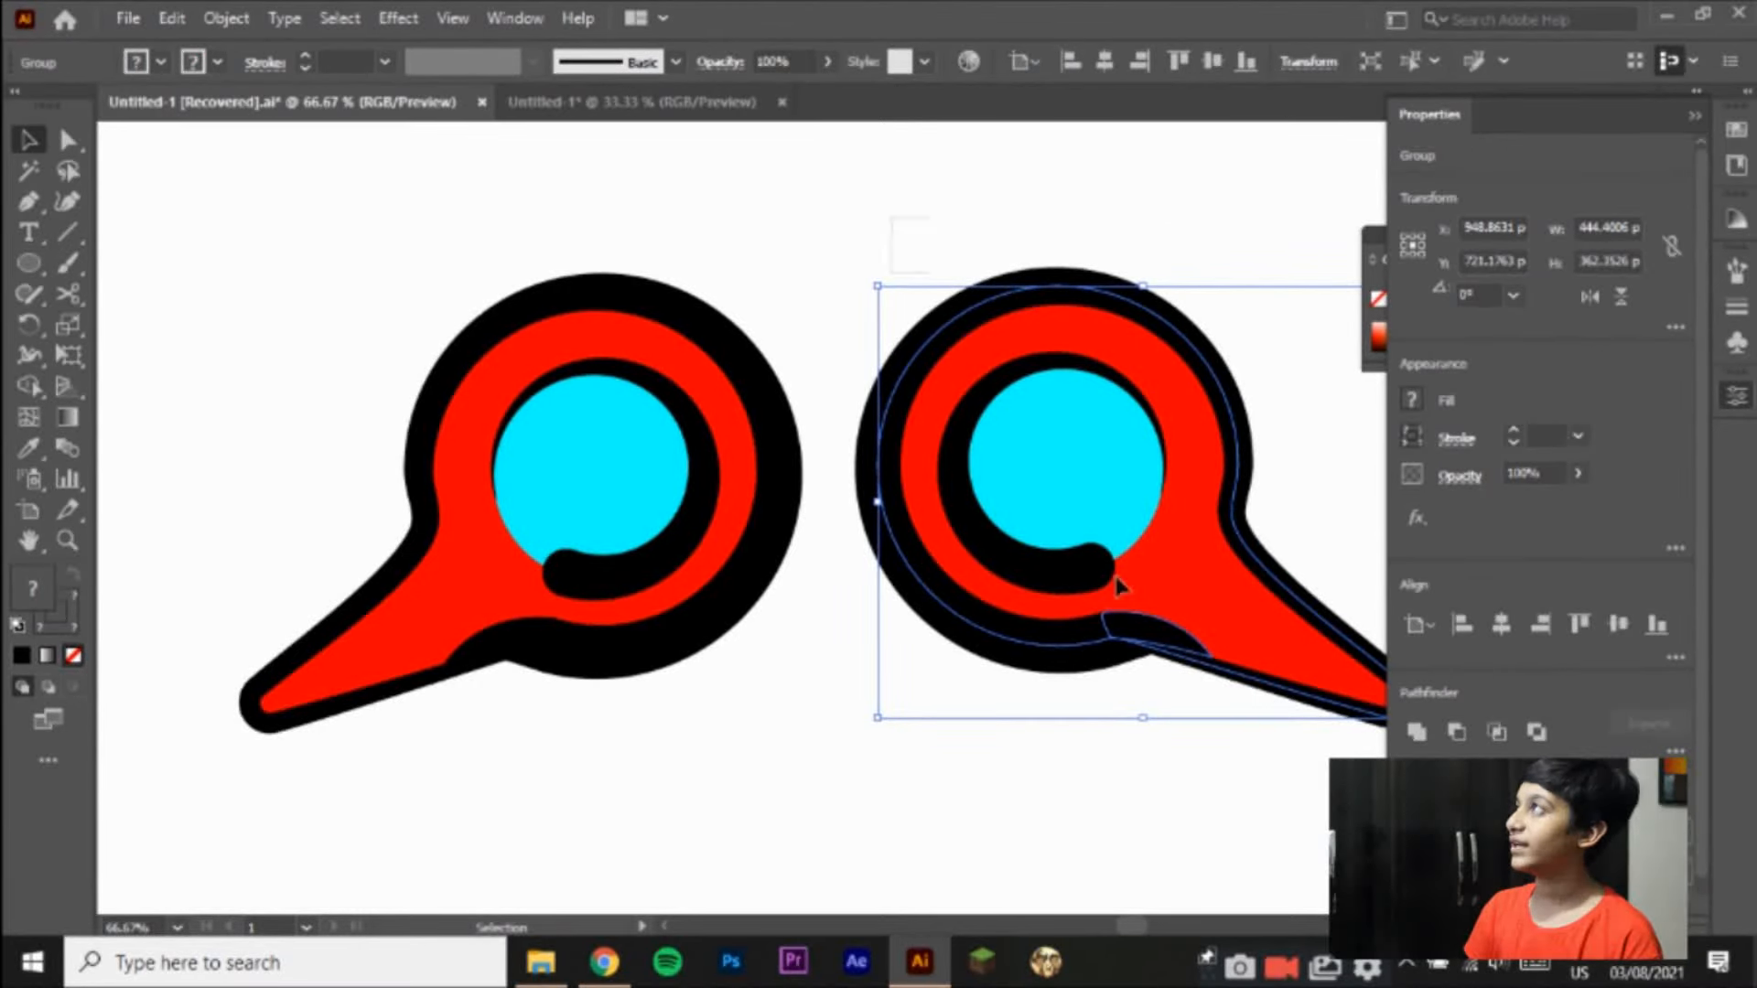
{"action": "key", "text": "ctrl+shift+g"}
{"action": "key", "text": "ctrl+minus"}
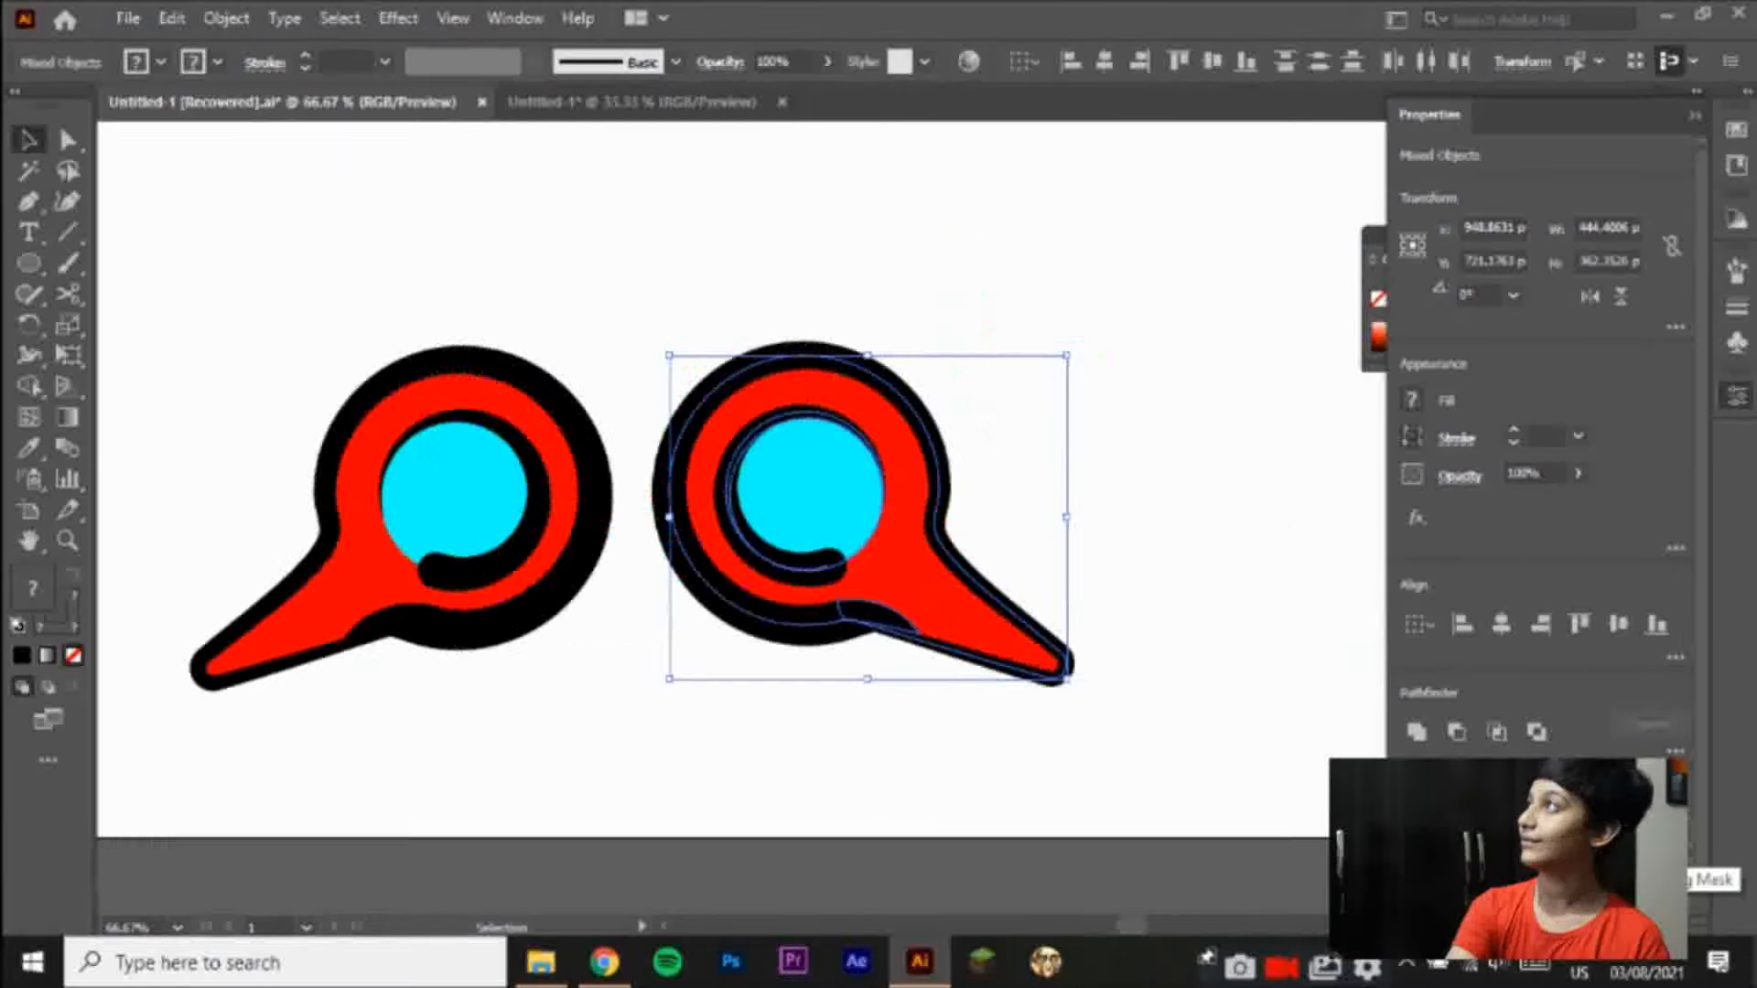
{"action": "key", "text": "ctrl+minus"}
{"action": "key", "text": "ctrl+minus"}
{"action": "key", "text": "ctrl+minus"}
{"action": "left_click_drag", "start_coordinate": [851, 539], "coordinate": [379, 535]}
Step: Create a new document from the Web-Large preset in portrait orientation, 1080 by 1920 px
{"action": "key", "text": "ctrl+n"}
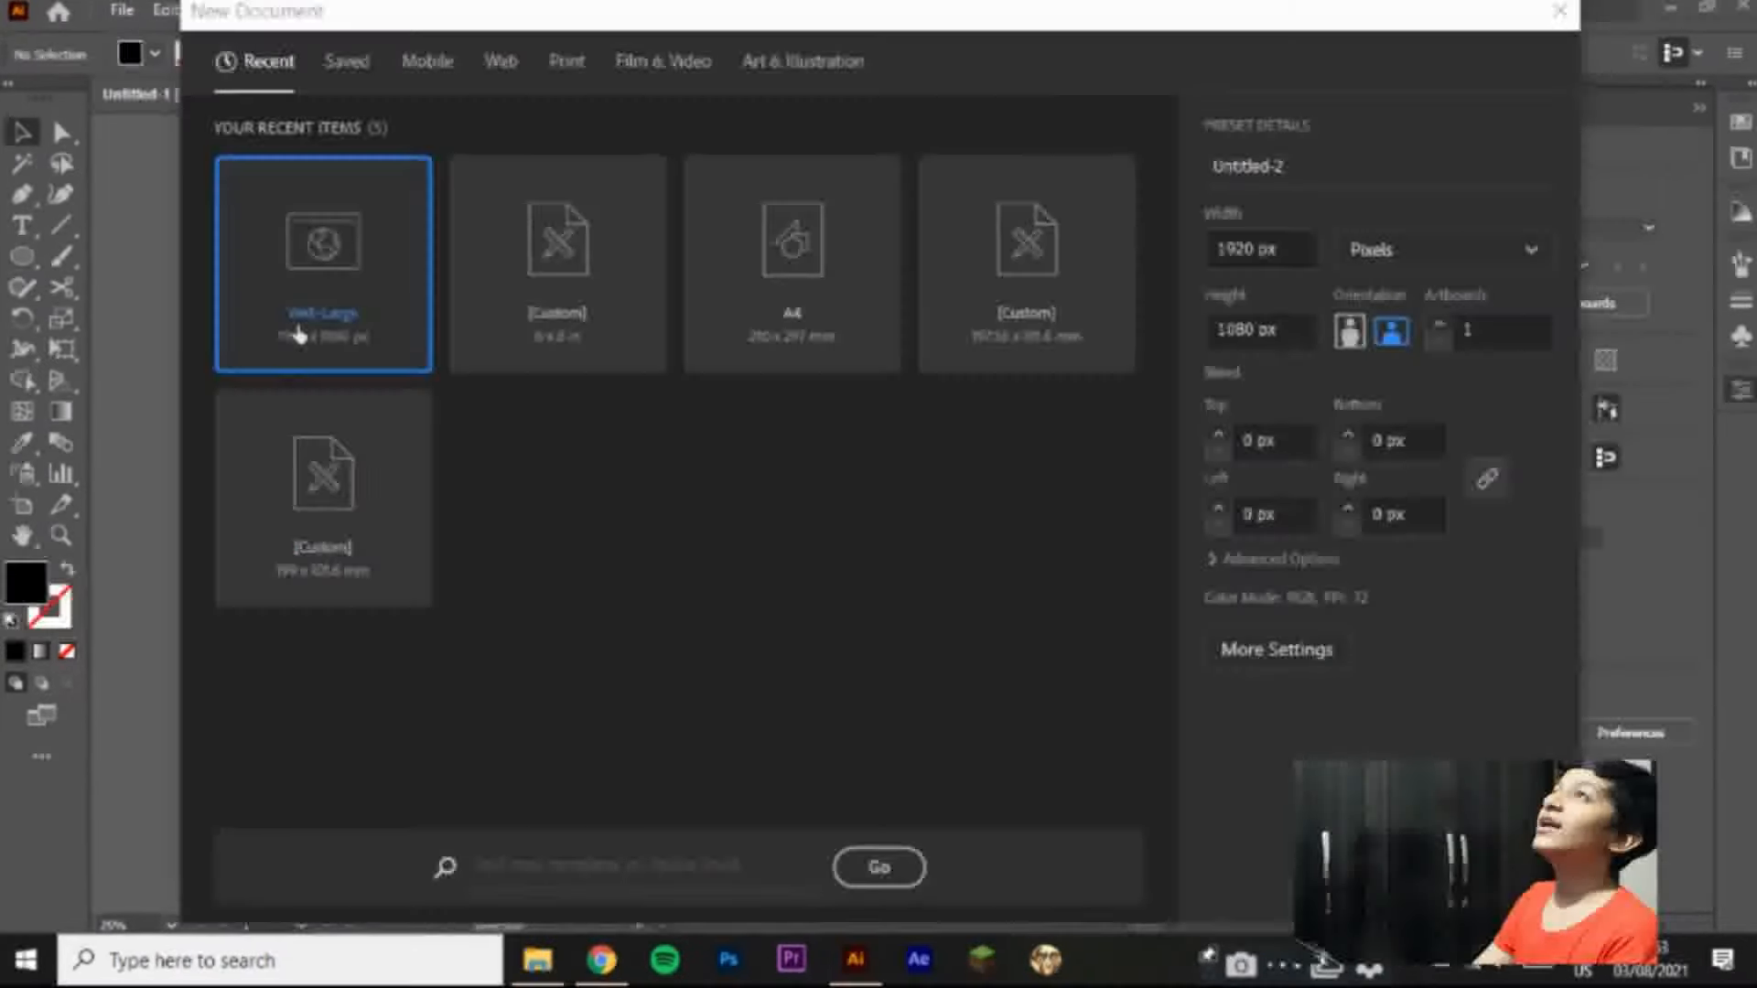
{"action": "left_click", "coordinate": [1346, 334]}
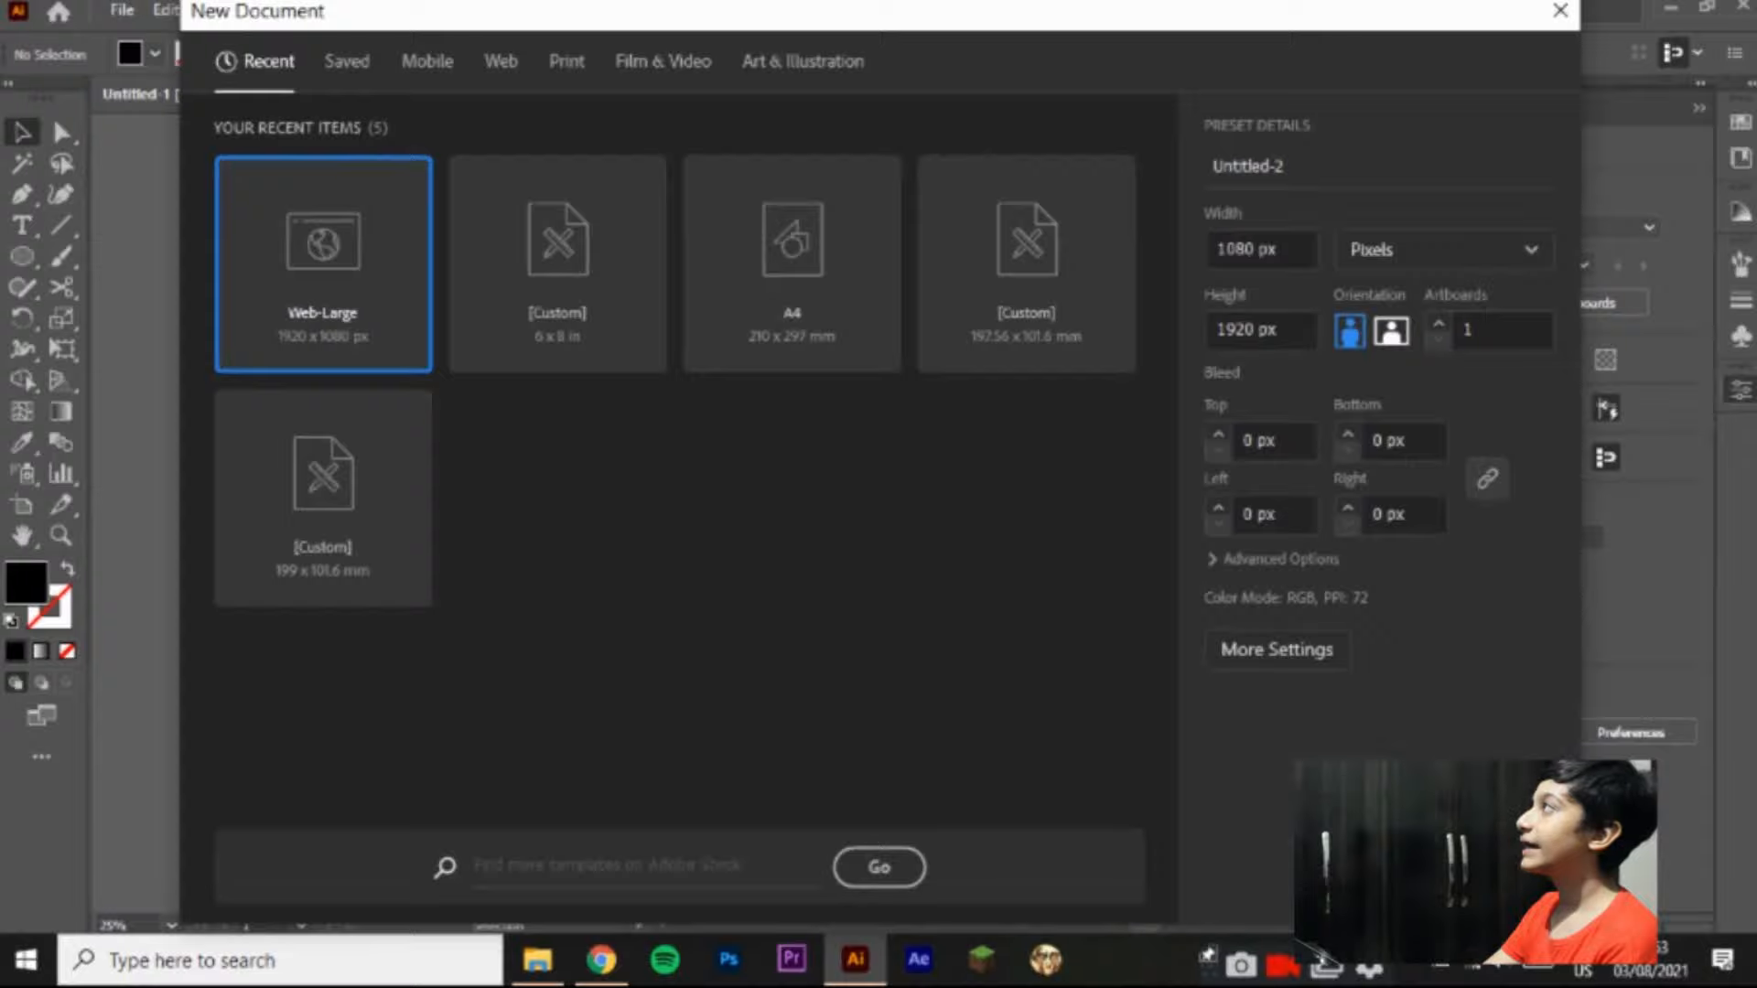
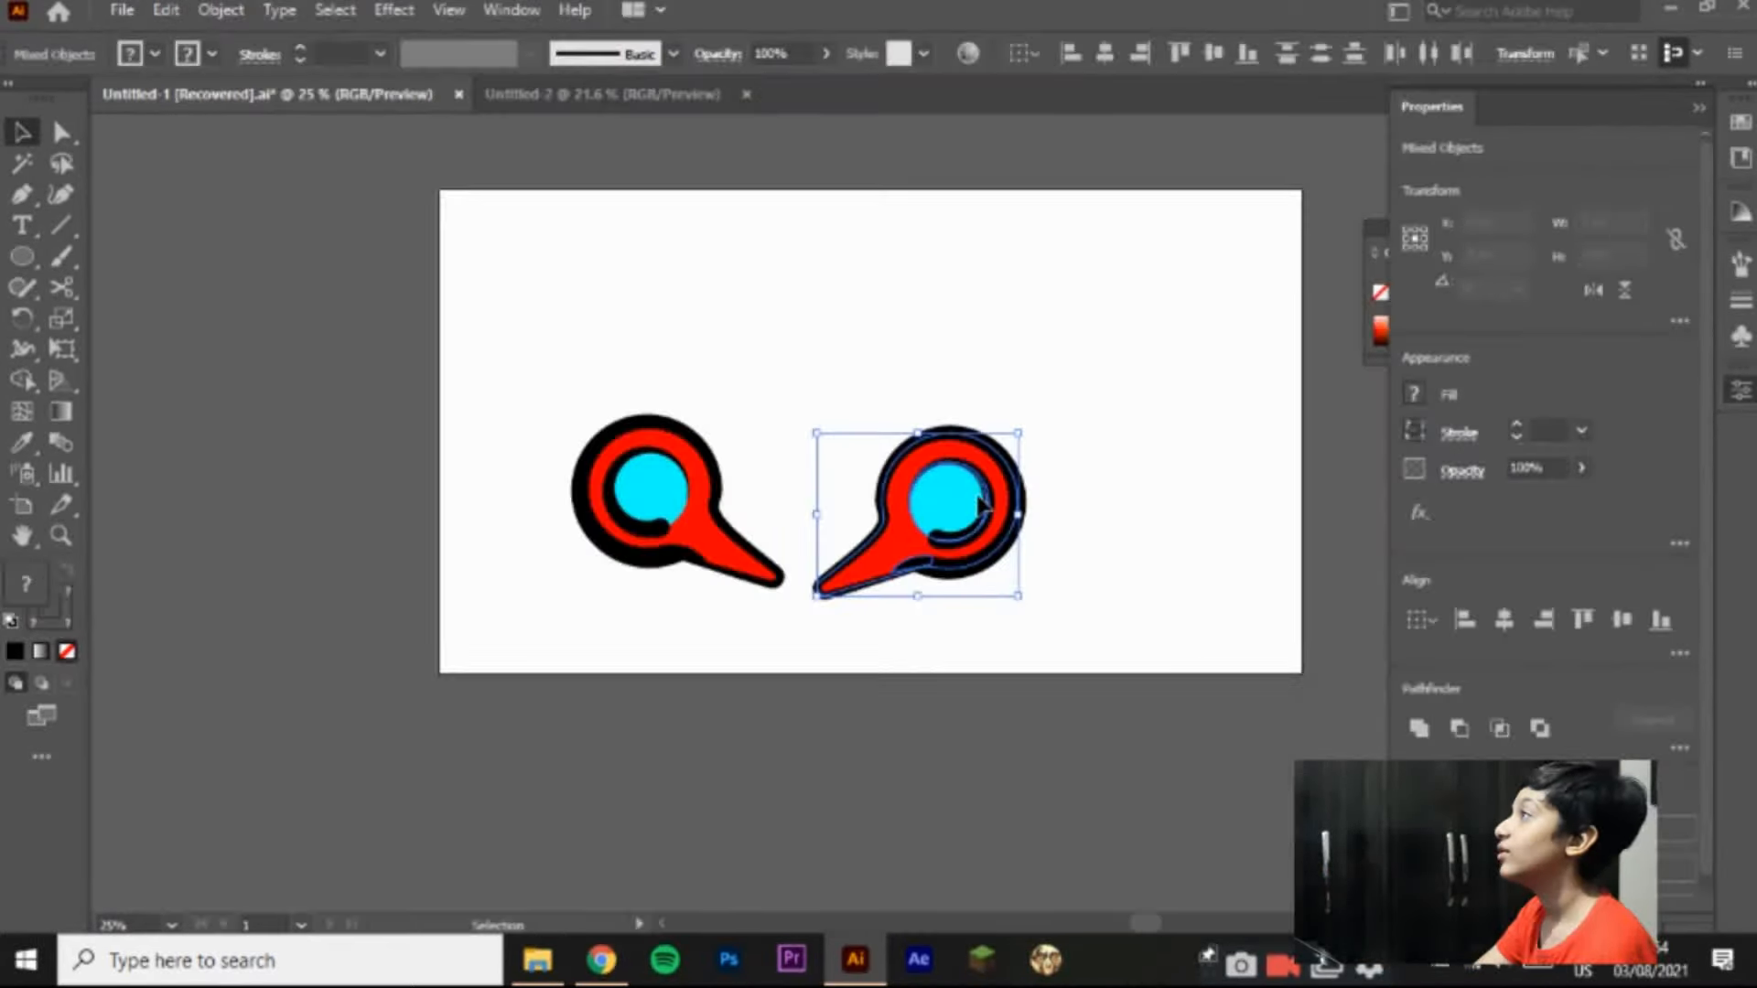
Step: Line up the right-hand shape level with the left-hand one and bring both shapes into the new portrait document
{"action": "left_click_drag", "start_coordinate": [977, 495], "coordinate": [977, 495]}
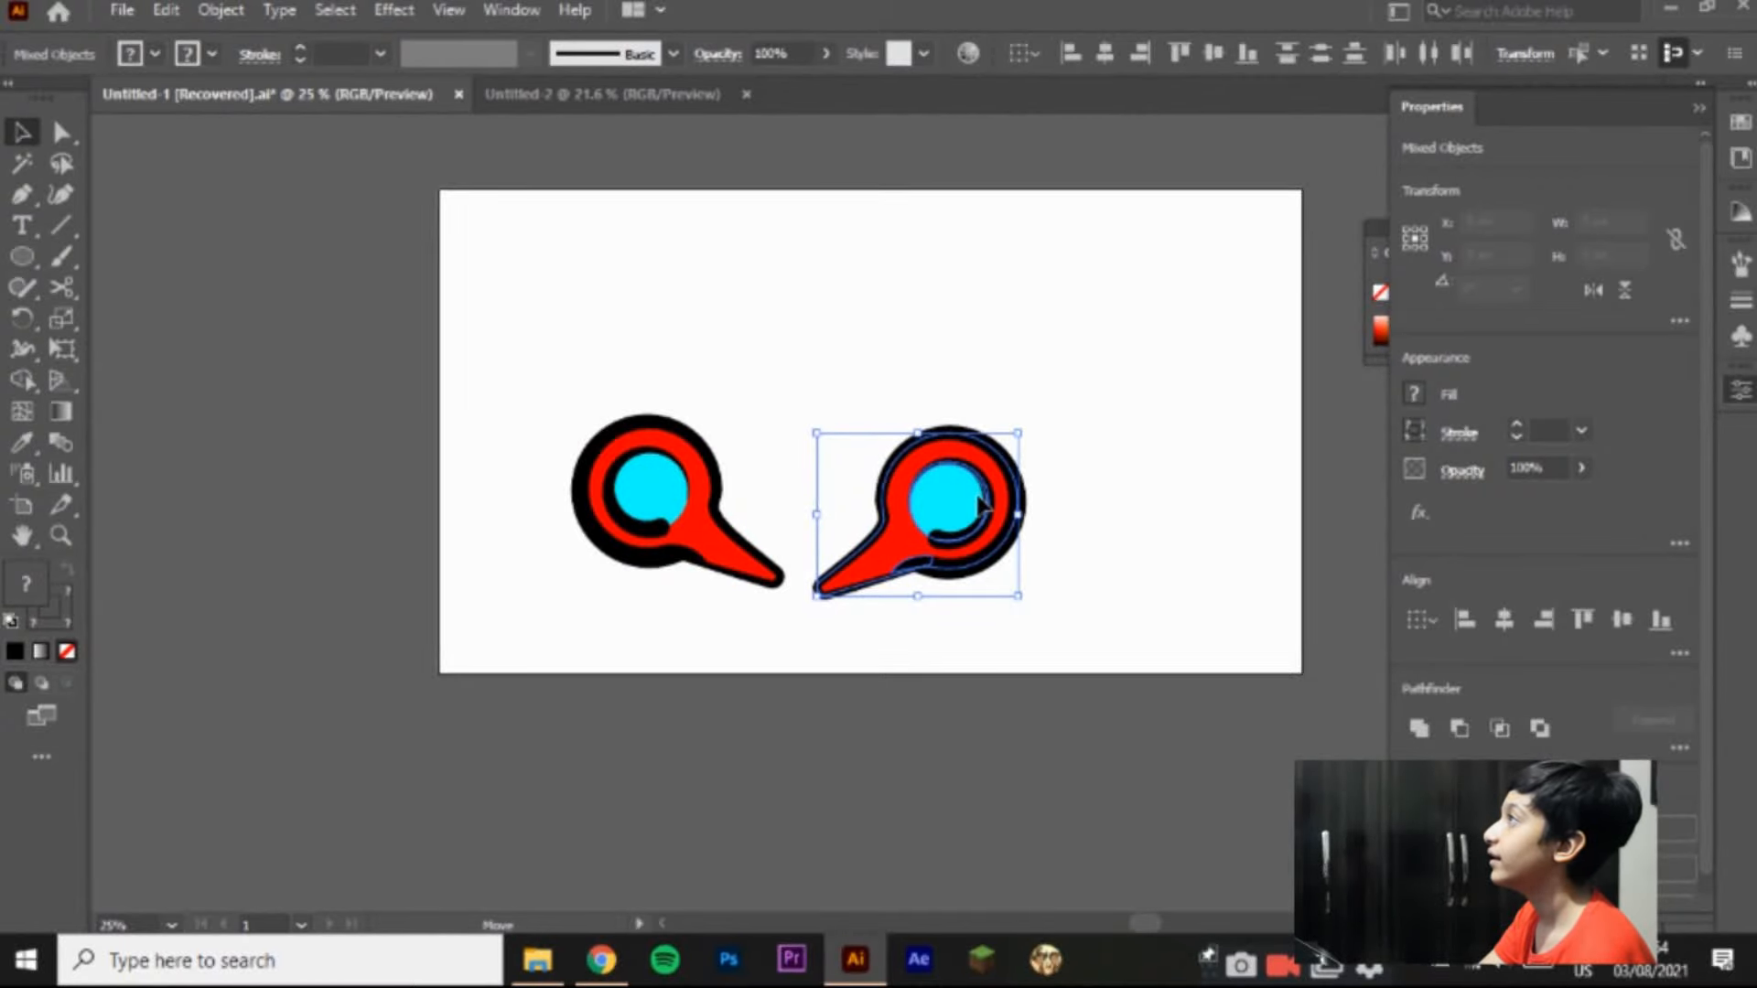
{"action": "left_click_drag", "start_coordinate": [977, 495], "coordinate": [1008, 484]}
{"action": "key", "text": "ctrl+a"}
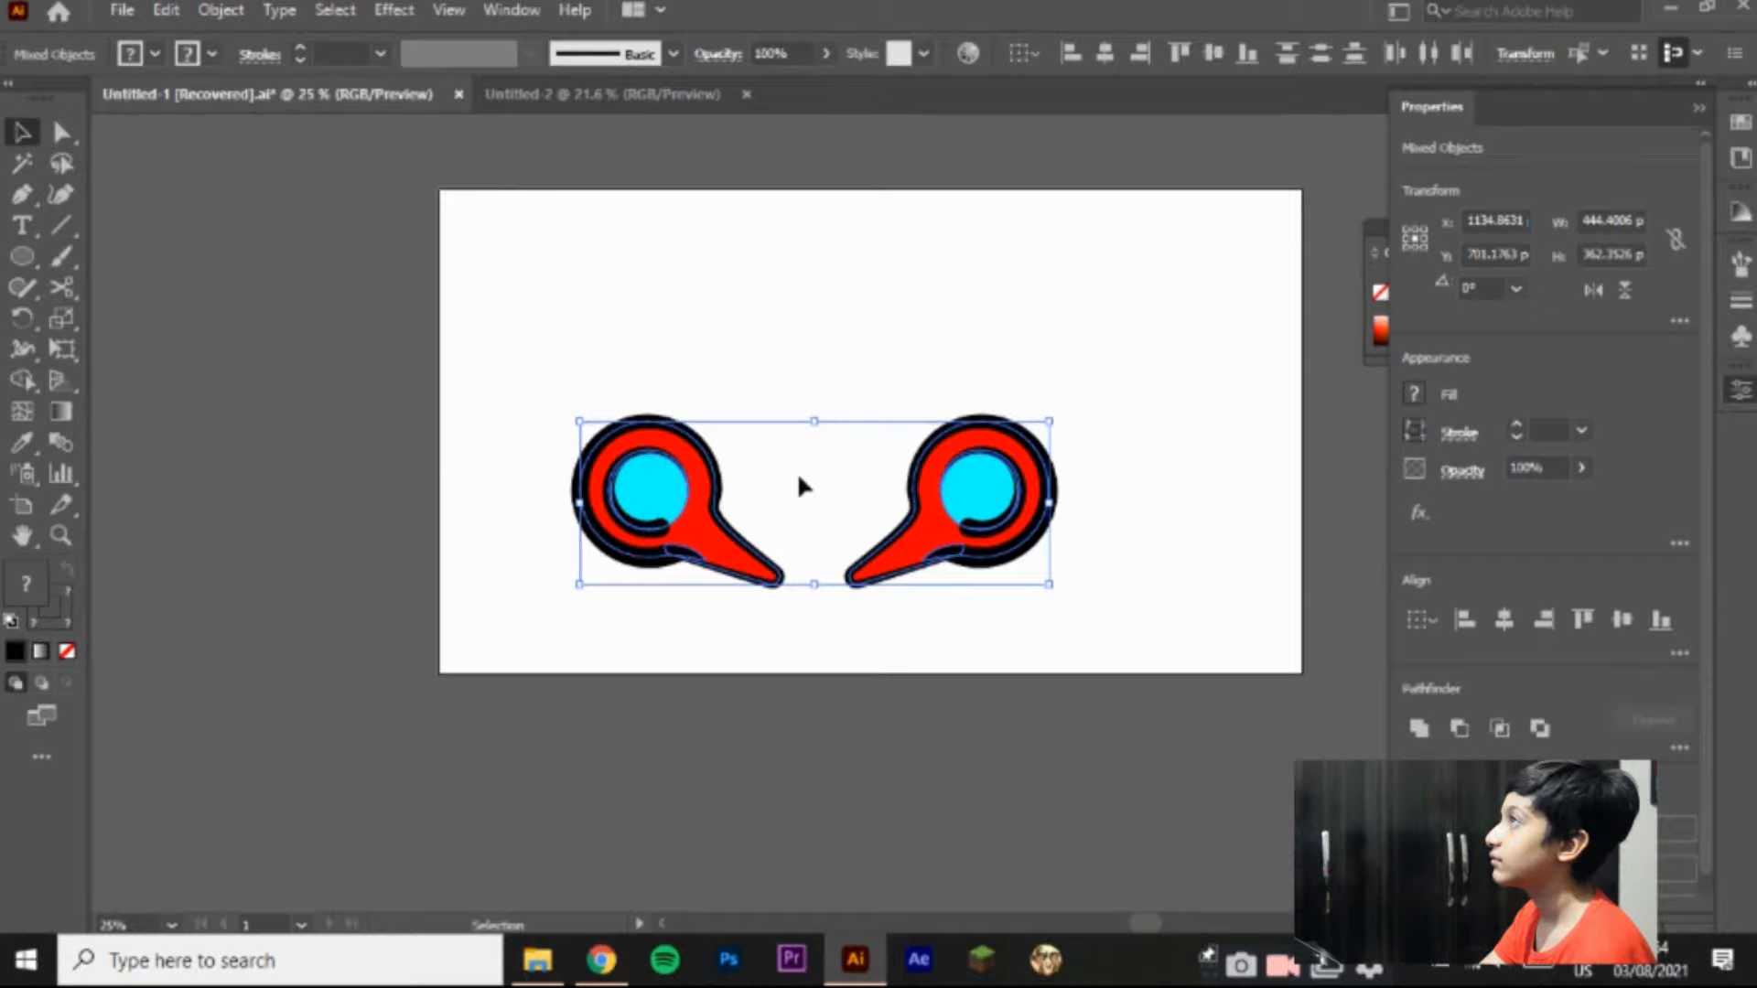
{"action": "left_click_drag", "start_coordinate": [797, 470], "coordinate": [1024, 807]}
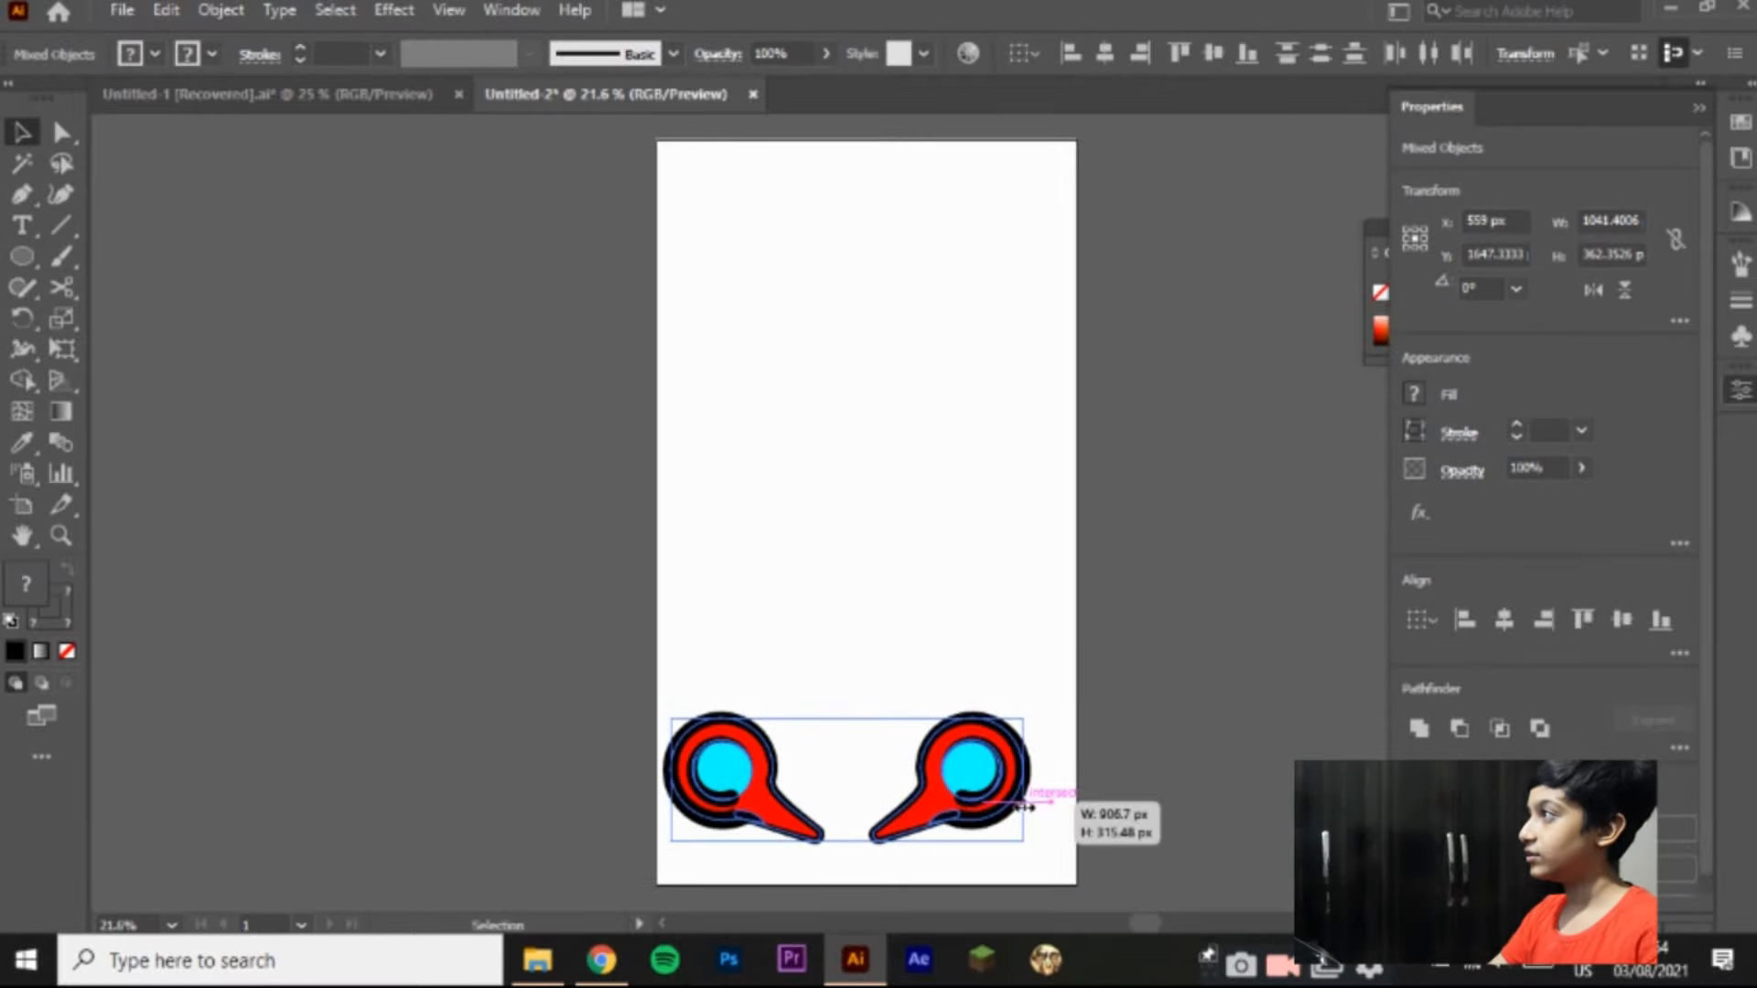
Step: Scale the pair down until each shape is about 255 px wide and 208 px high, and center it near the artboard's lower edge
{"action": "left_click_drag", "start_coordinate": [1025, 807], "coordinate": [904, 853]}
{"action": "left_click_drag", "start_coordinate": [871, 809], "coordinate": [928, 826]}
{"action": "left_click", "coordinate": [980, 842]}
Step: Set the stroke weight of the right-hand shape's outer group to 23 pt
{"action": "left_click", "coordinate": [959, 831]}
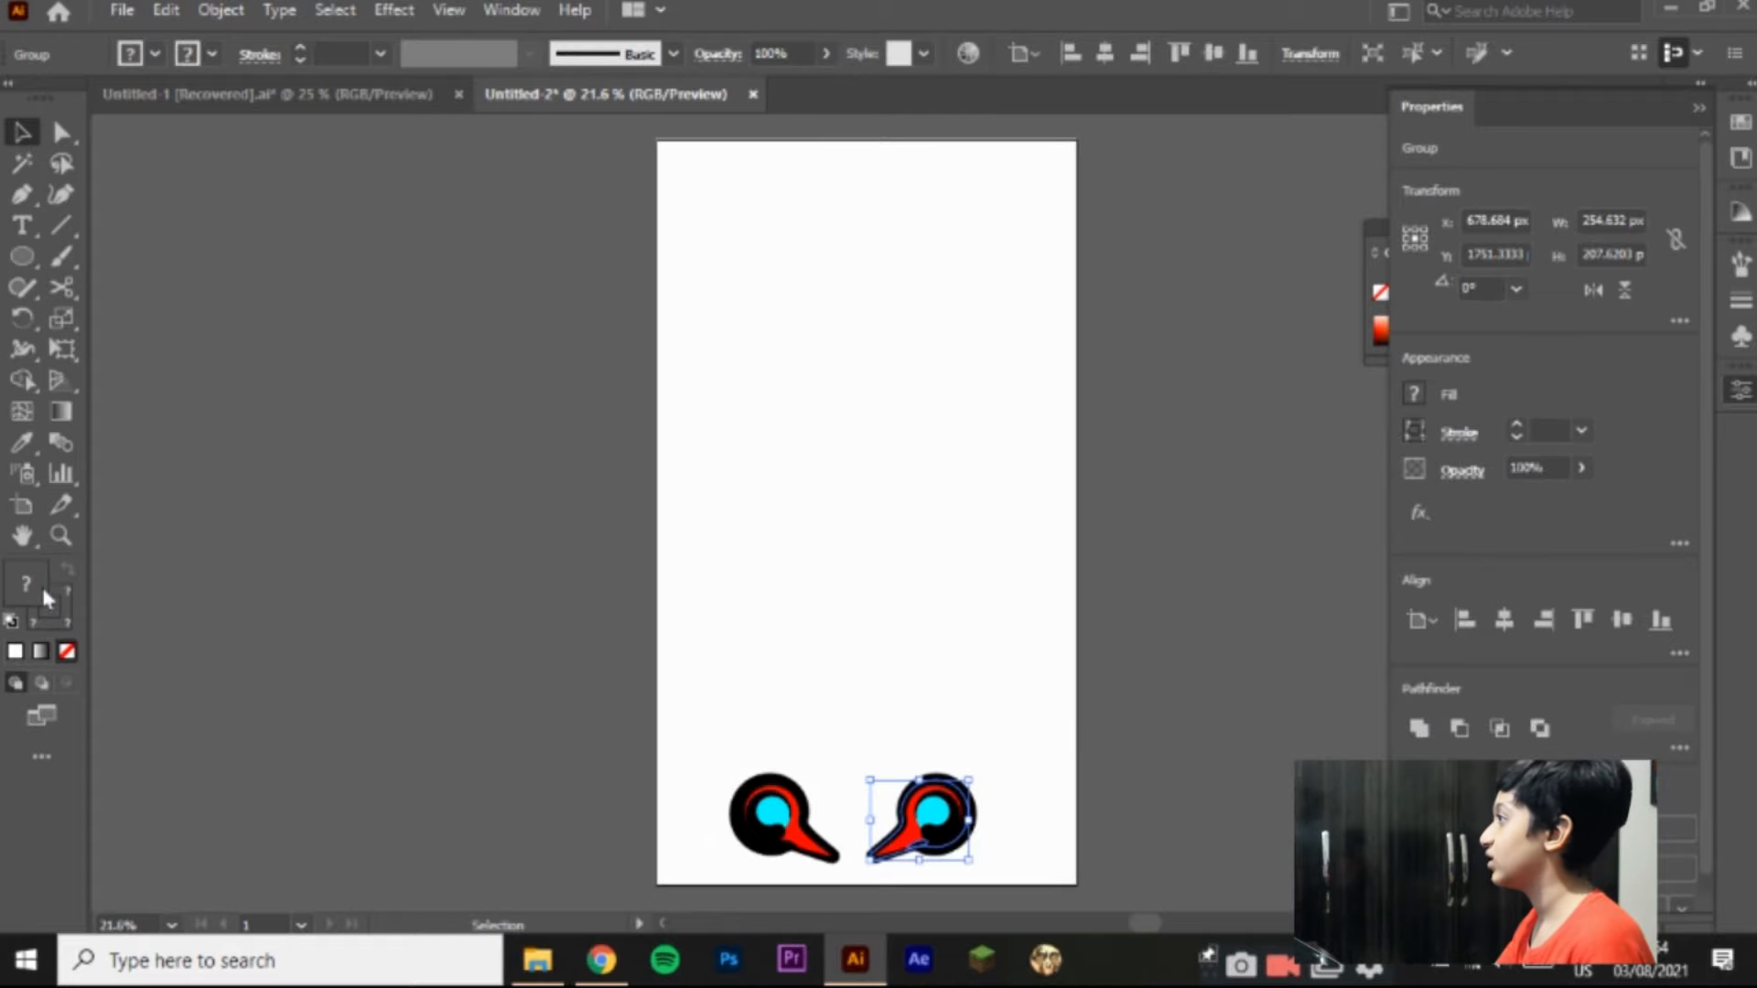
{"action": "left_click", "coordinate": [57, 615]}
{"action": "left_click", "coordinate": [381, 54]}
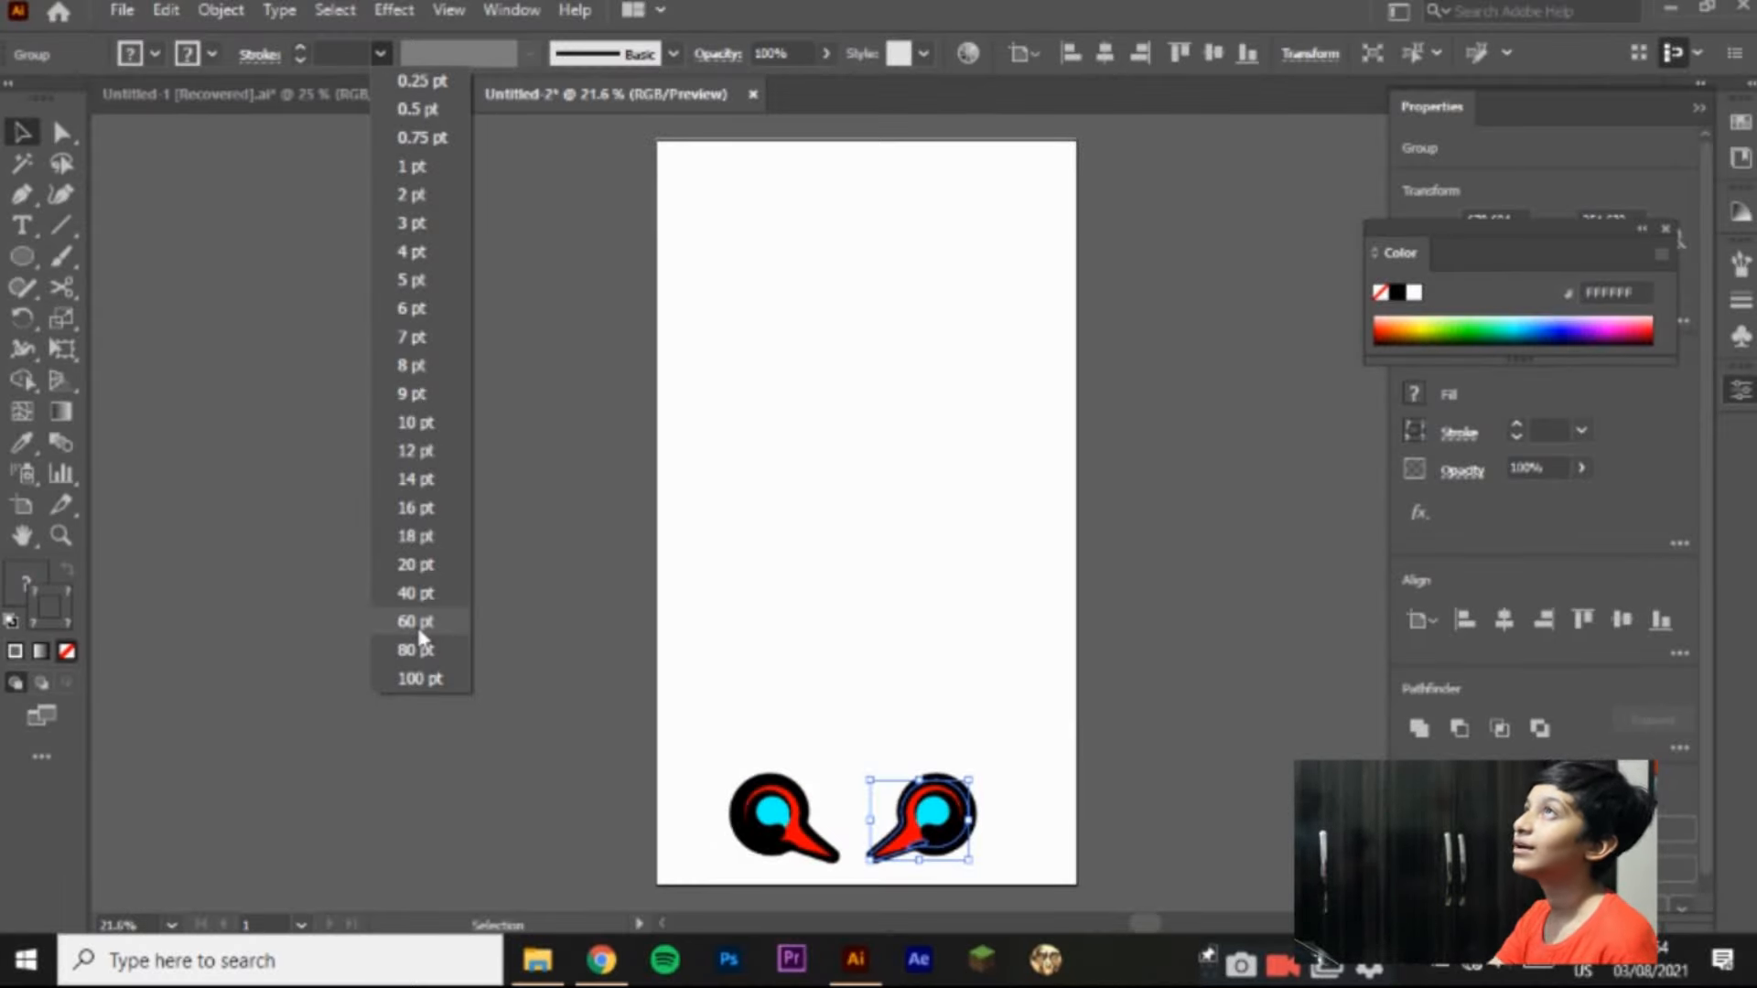
{"action": "left_click", "coordinate": [417, 622]}
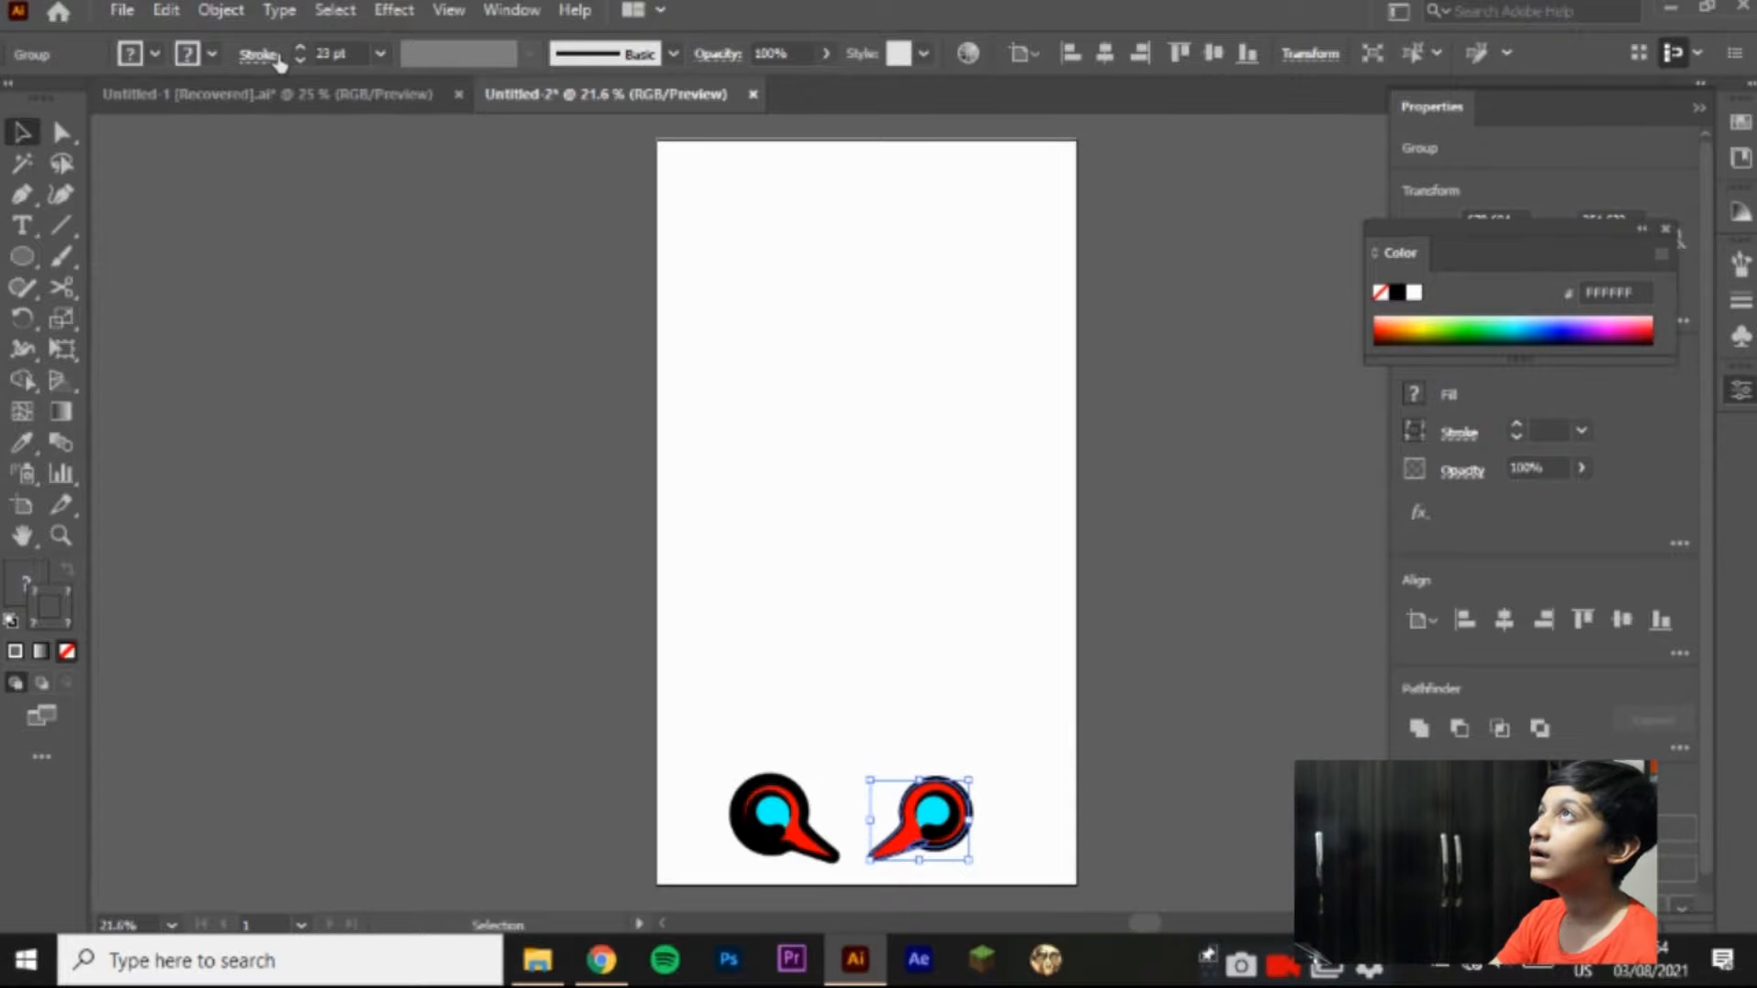
Step: Set the stroke weight of the left eye group to 24 pt
{"action": "left_click", "coordinate": [874, 872]}
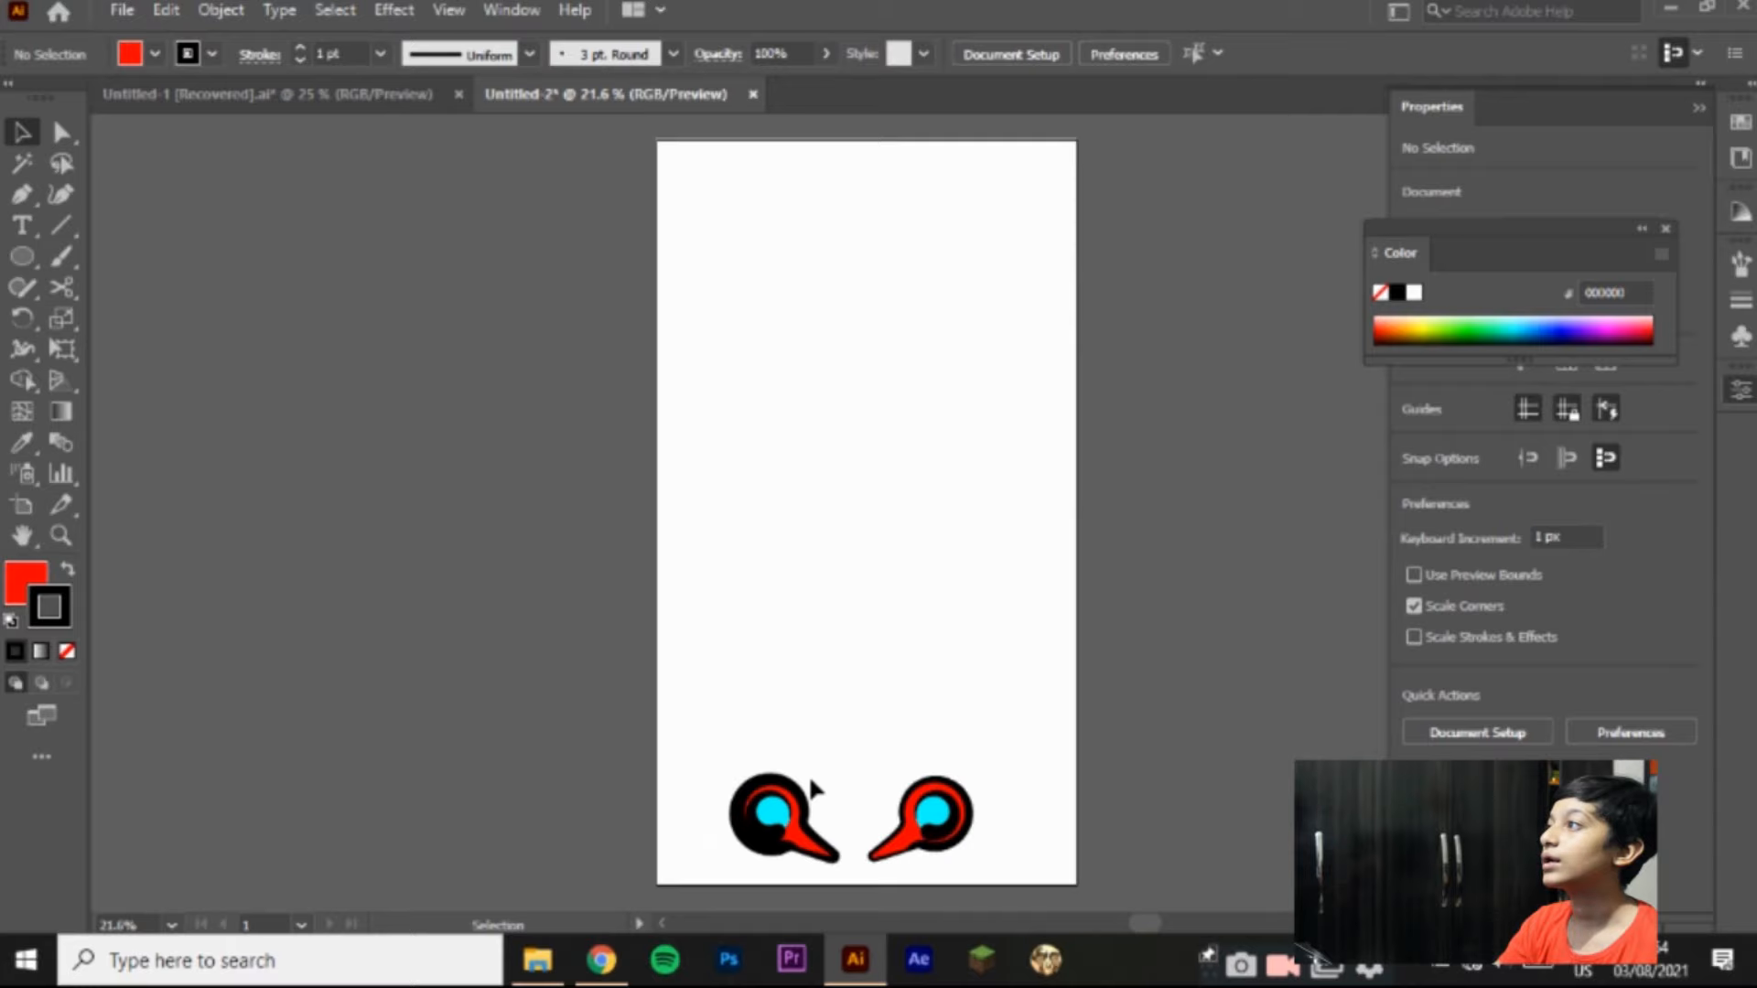
{"action": "left_click", "coordinate": [807, 803]}
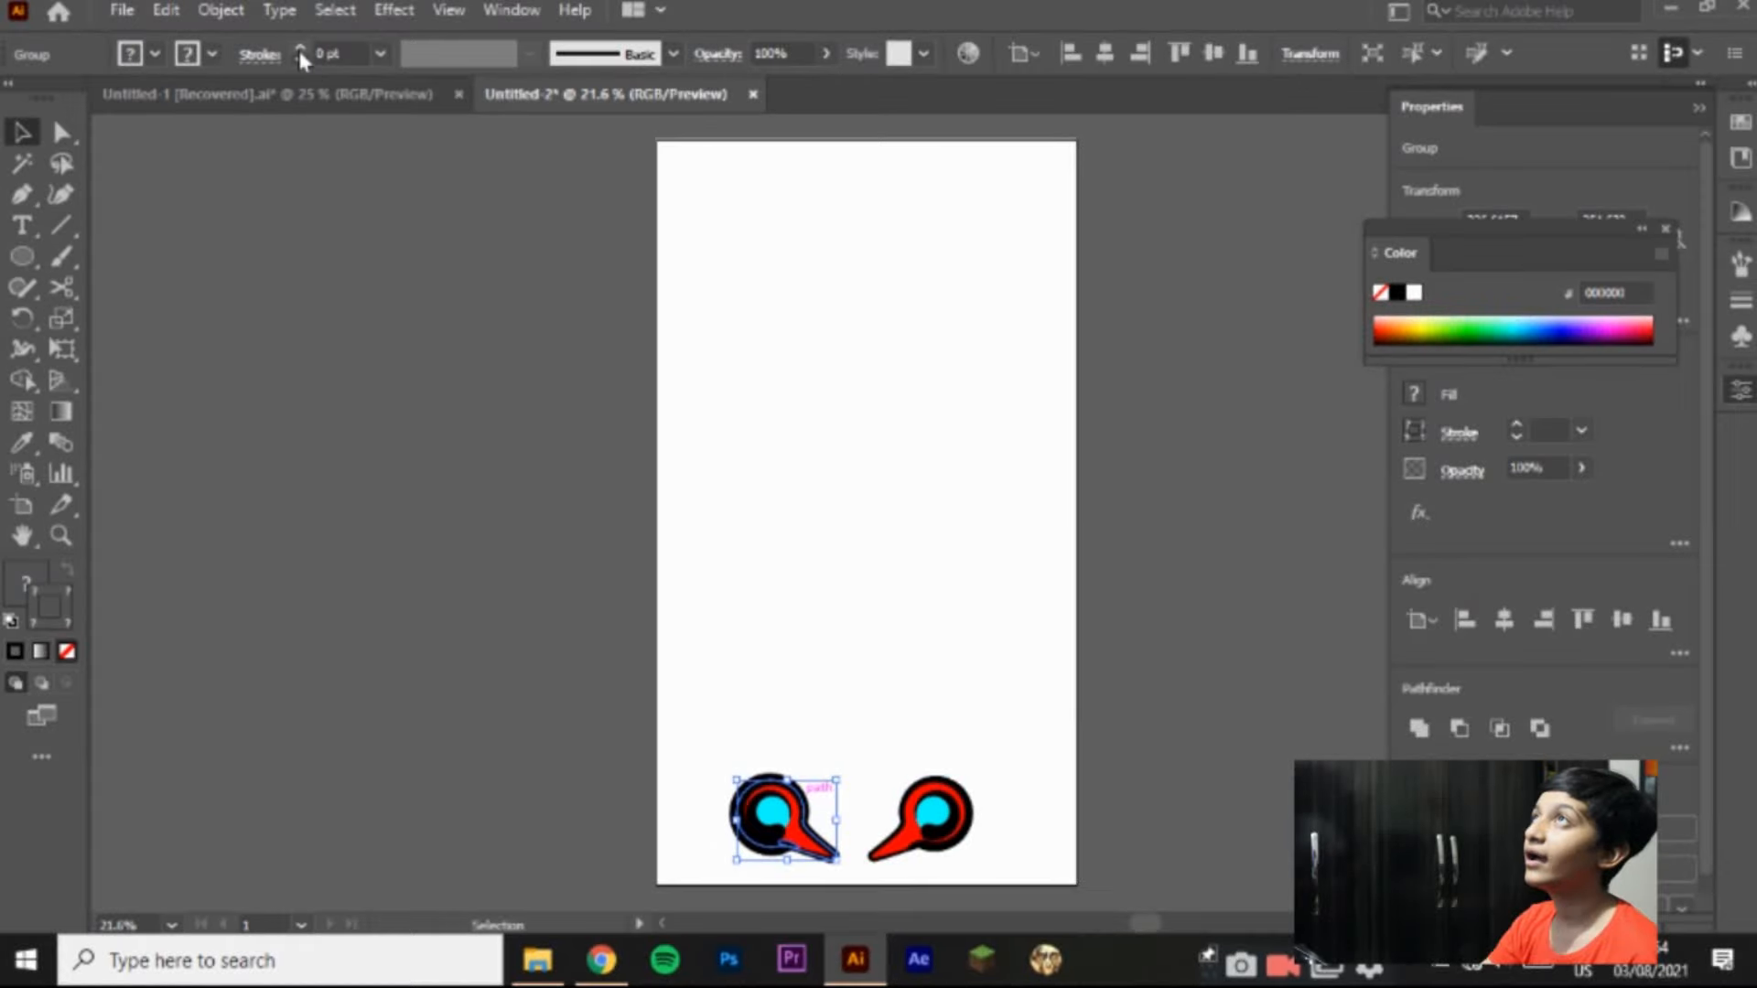
{"action": "left_click", "coordinate": [300, 48]}
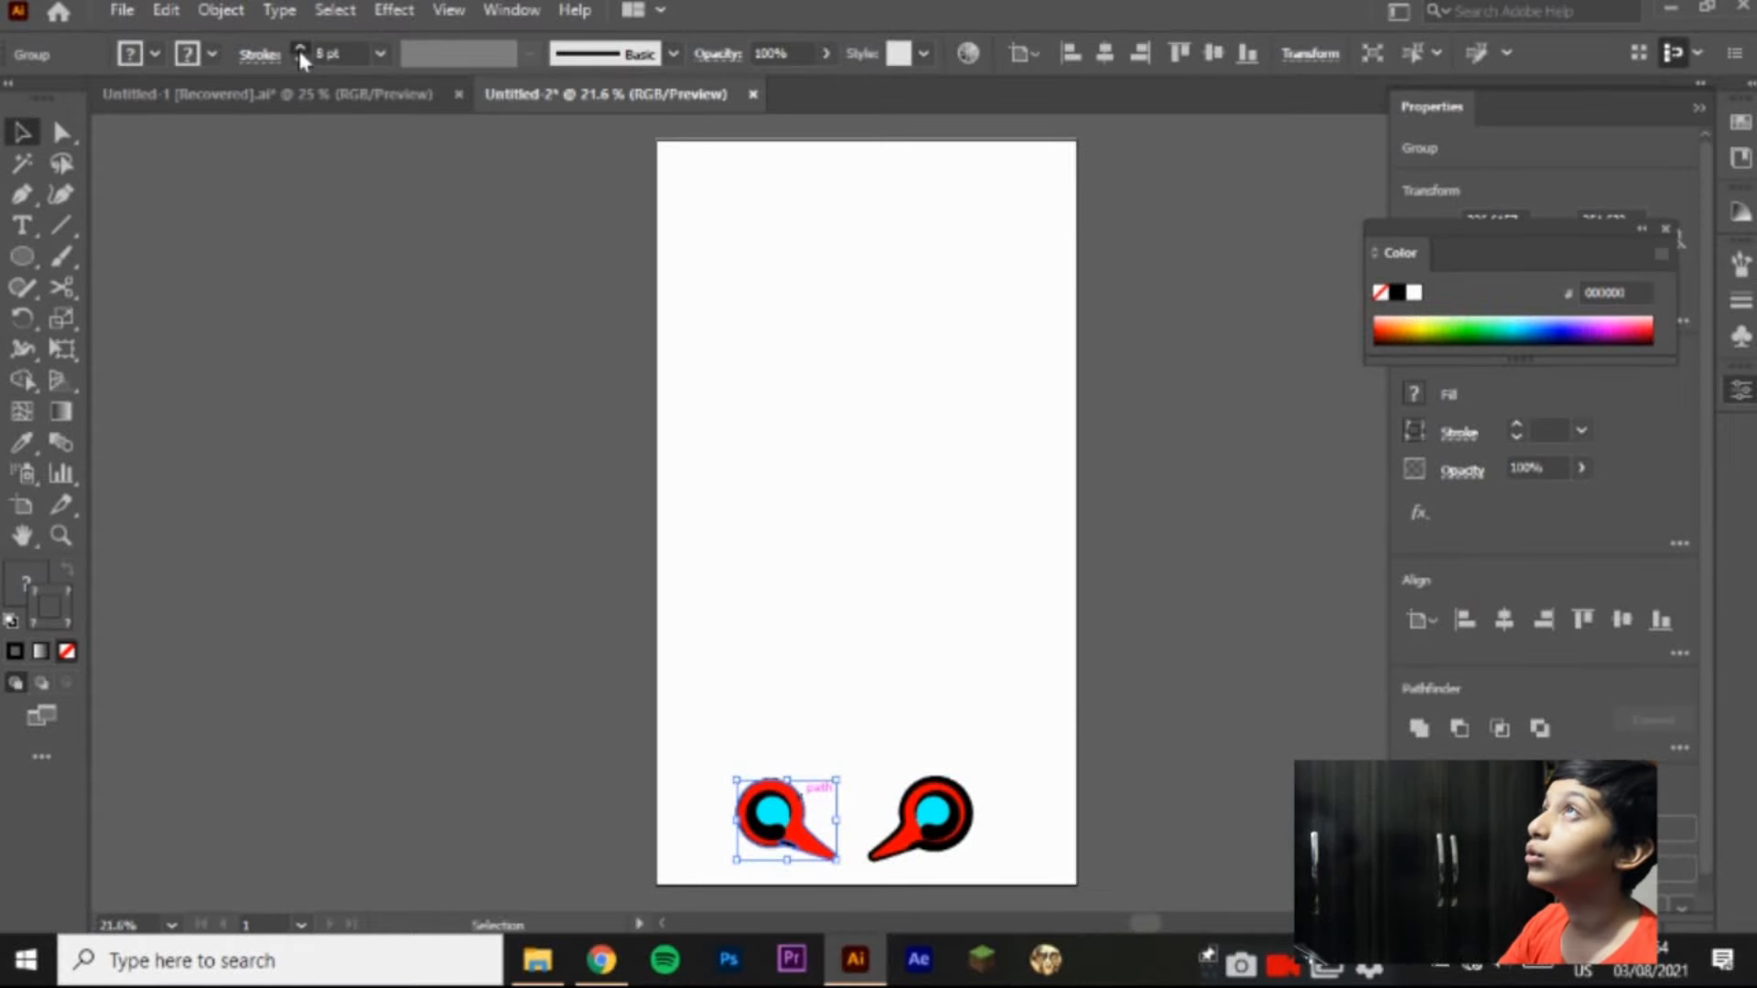
{"action": "left_click", "coordinate": [300, 50]}
{"action": "left_click", "coordinate": [300, 49]}
{"action": "left_click", "coordinate": [300, 48]}
{"action": "left_click", "coordinate": [300, 48]}
{"action": "left_click", "coordinate": [300, 48]}
{"action": "left_click", "coordinate": [300, 49]}
{"action": "left_click", "coordinate": [300, 48]}
{"action": "left_click", "coordinate": [380, 54]}
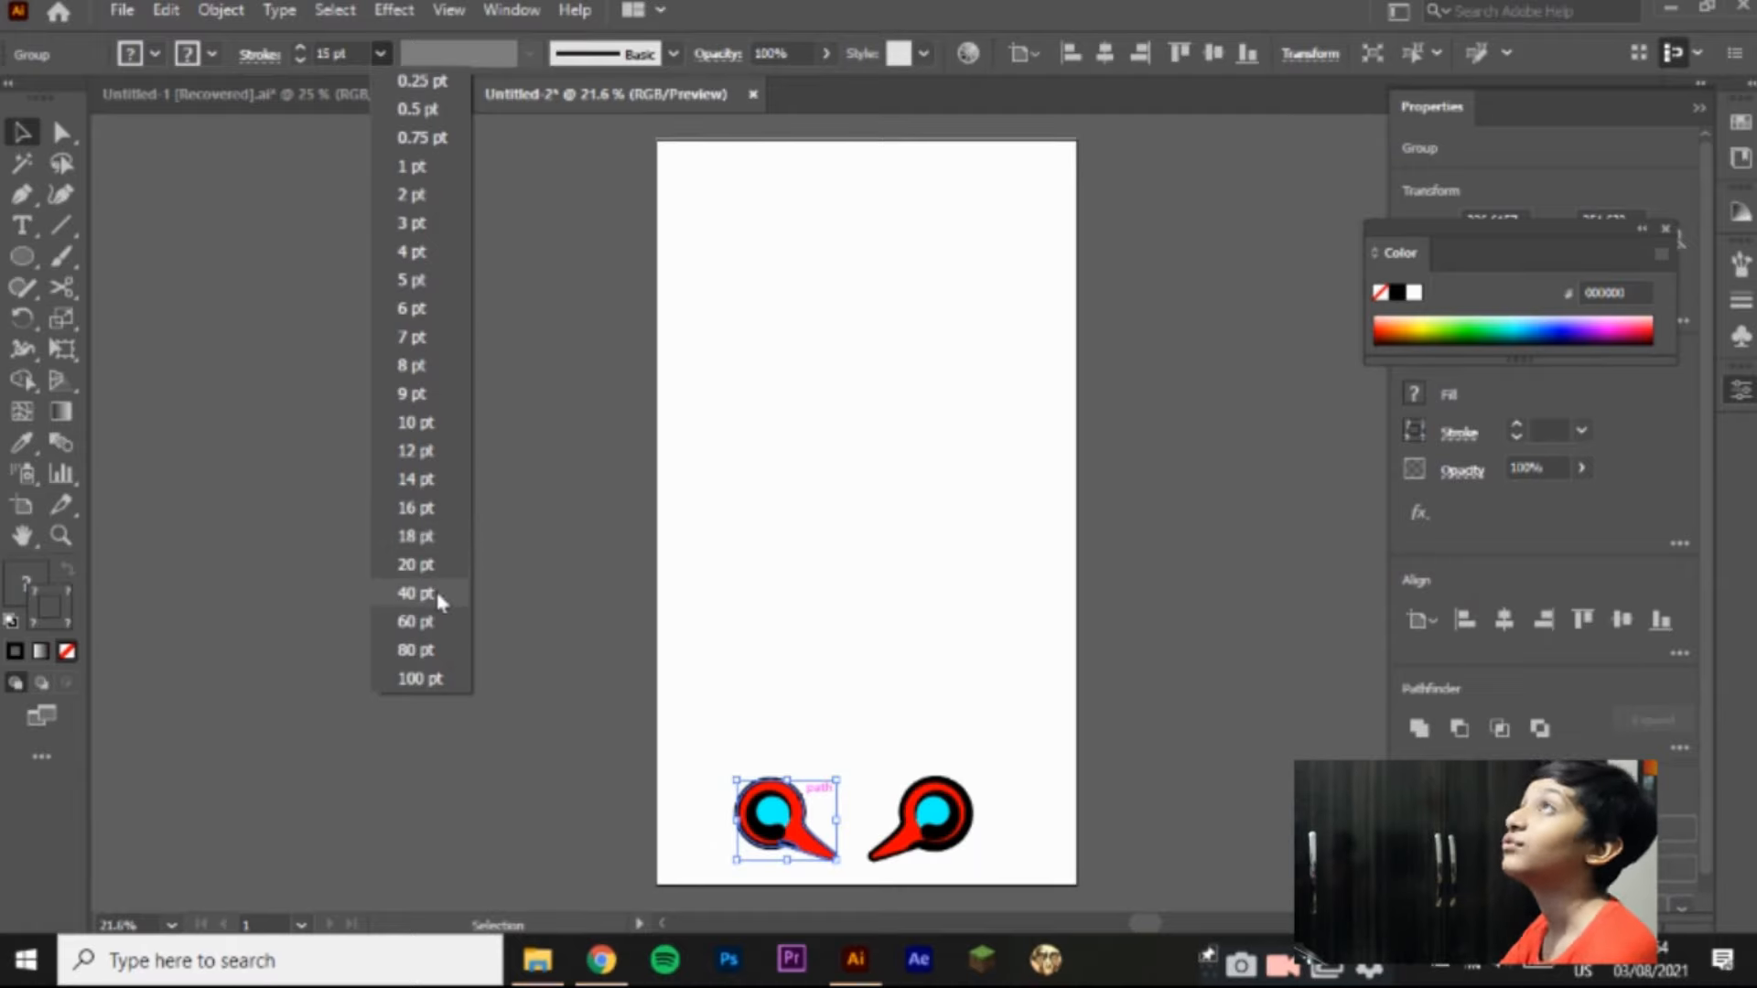
{"action": "left_click", "coordinate": [439, 565]}
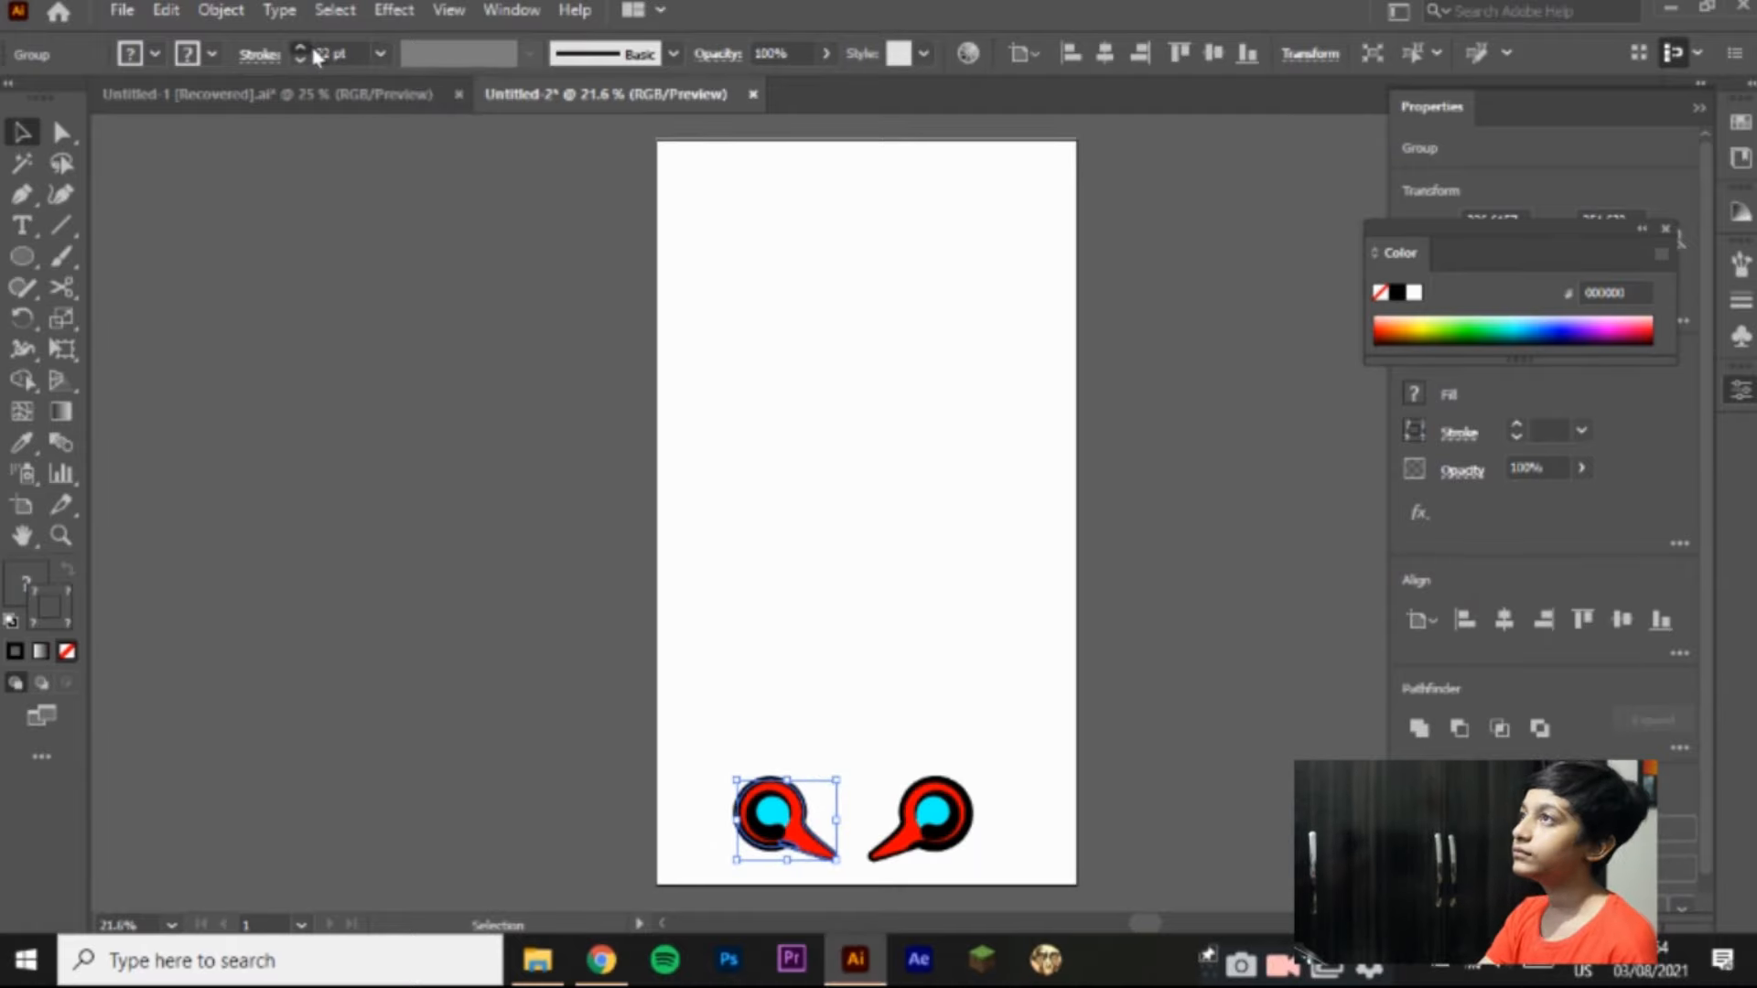
{"action": "left_click", "coordinate": [300, 48]}
{"action": "left_click", "coordinate": [300, 48]}
{"action": "left_click", "coordinate": [300, 48]}
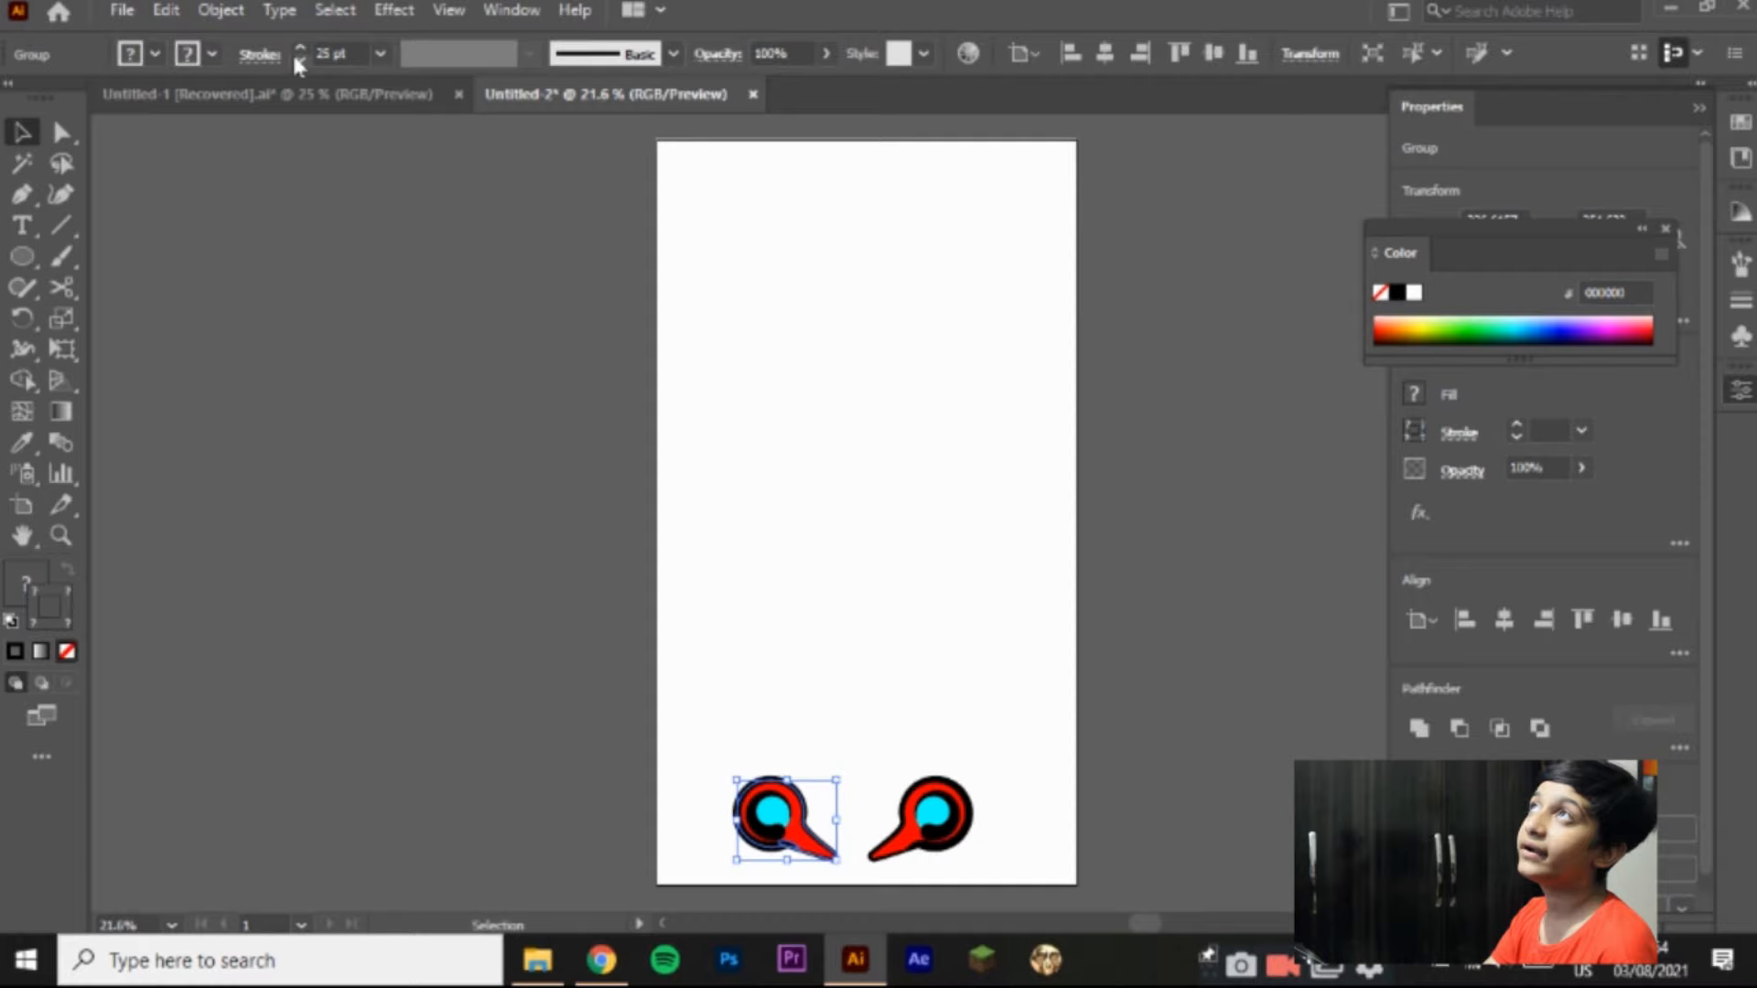
{"action": "left_click", "coordinate": [299, 60]}
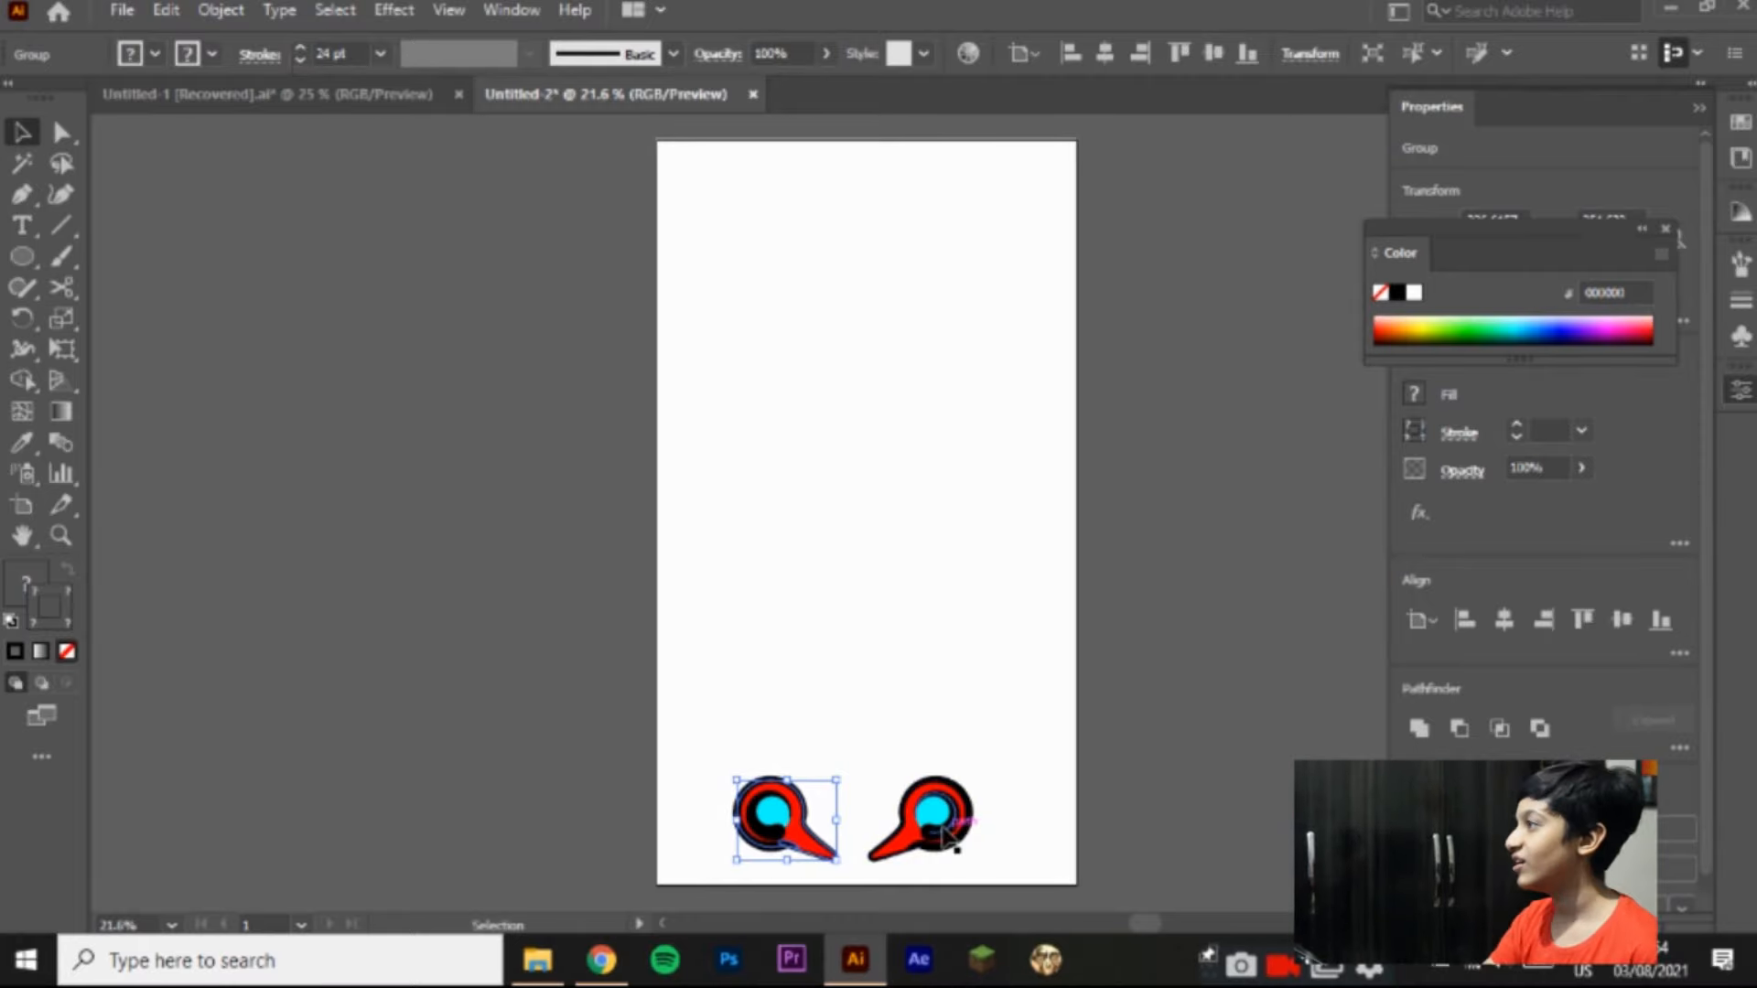
Step: Set the stroke weight of the right eye's cyan circle to 27 pt and the left eye's cyan circle to 21 pt
{"action": "left_click", "coordinate": [945, 830]}
{"action": "left_click", "coordinate": [299, 60]}
{"action": "left_click", "coordinate": [299, 61]}
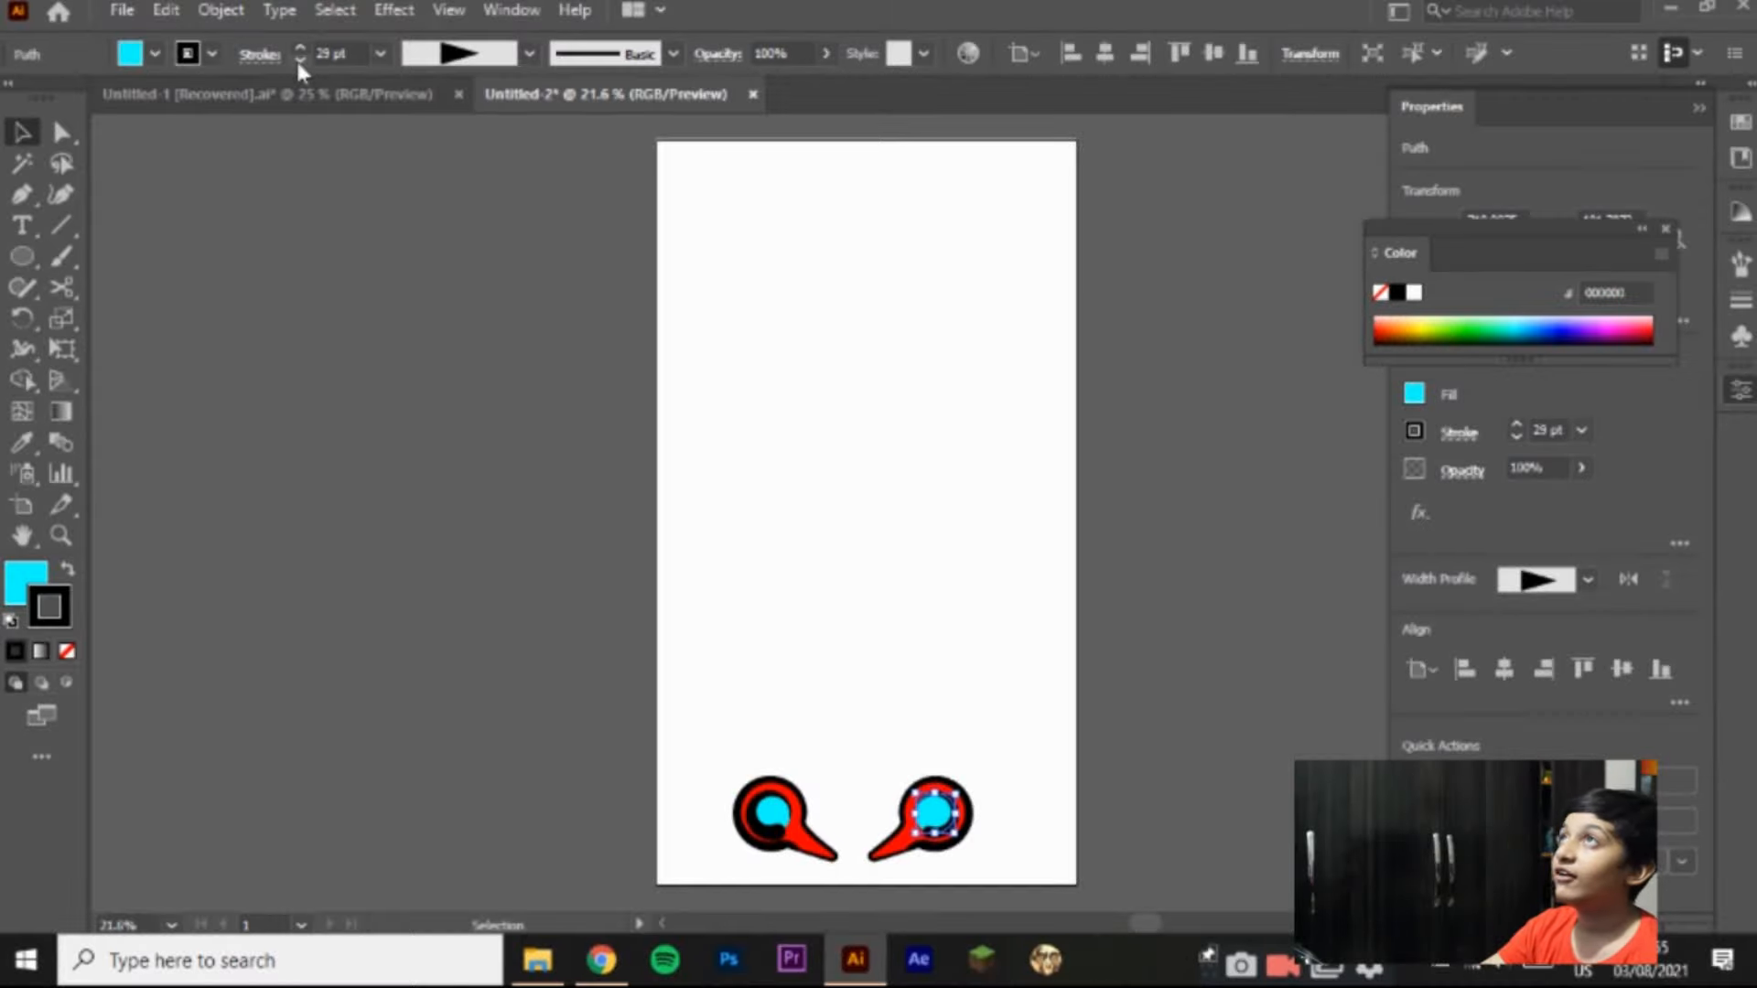
{"action": "left_click", "coordinate": [299, 60]}
{"action": "left_click", "coordinate": [300, 61]}
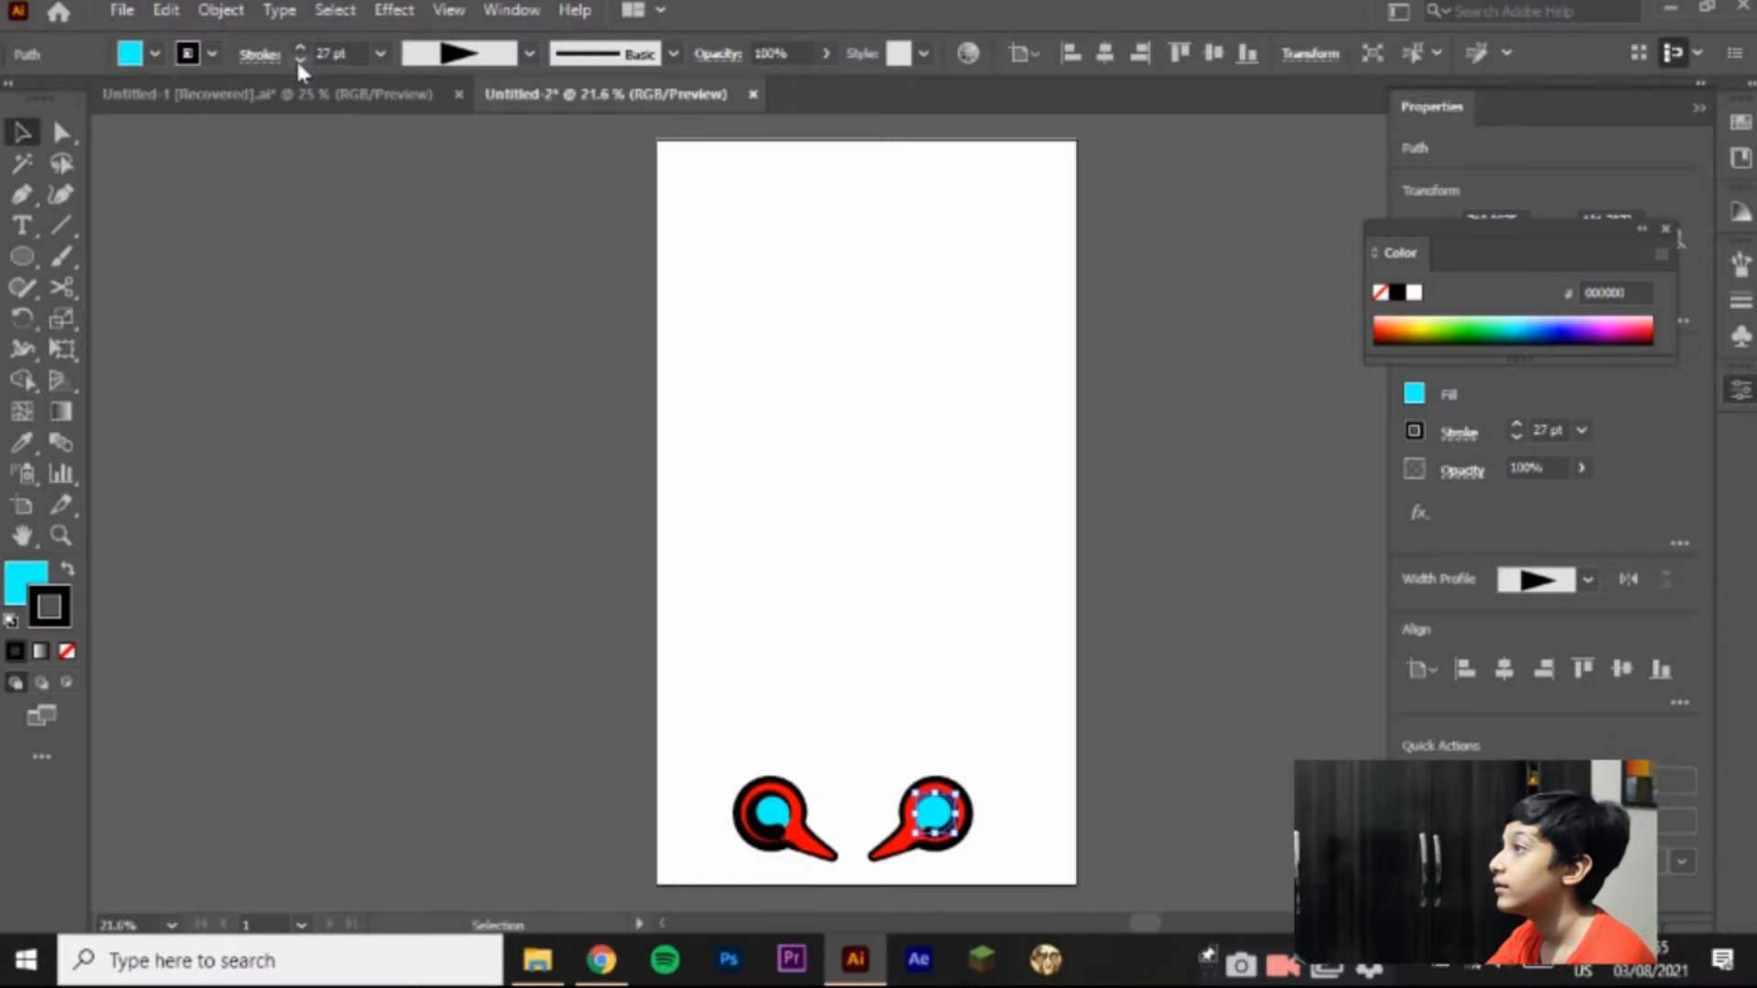
{"action": "left_click", "coordinate": [380, 53]}
{"action": "left_click", "coordinate": [426, 561]}
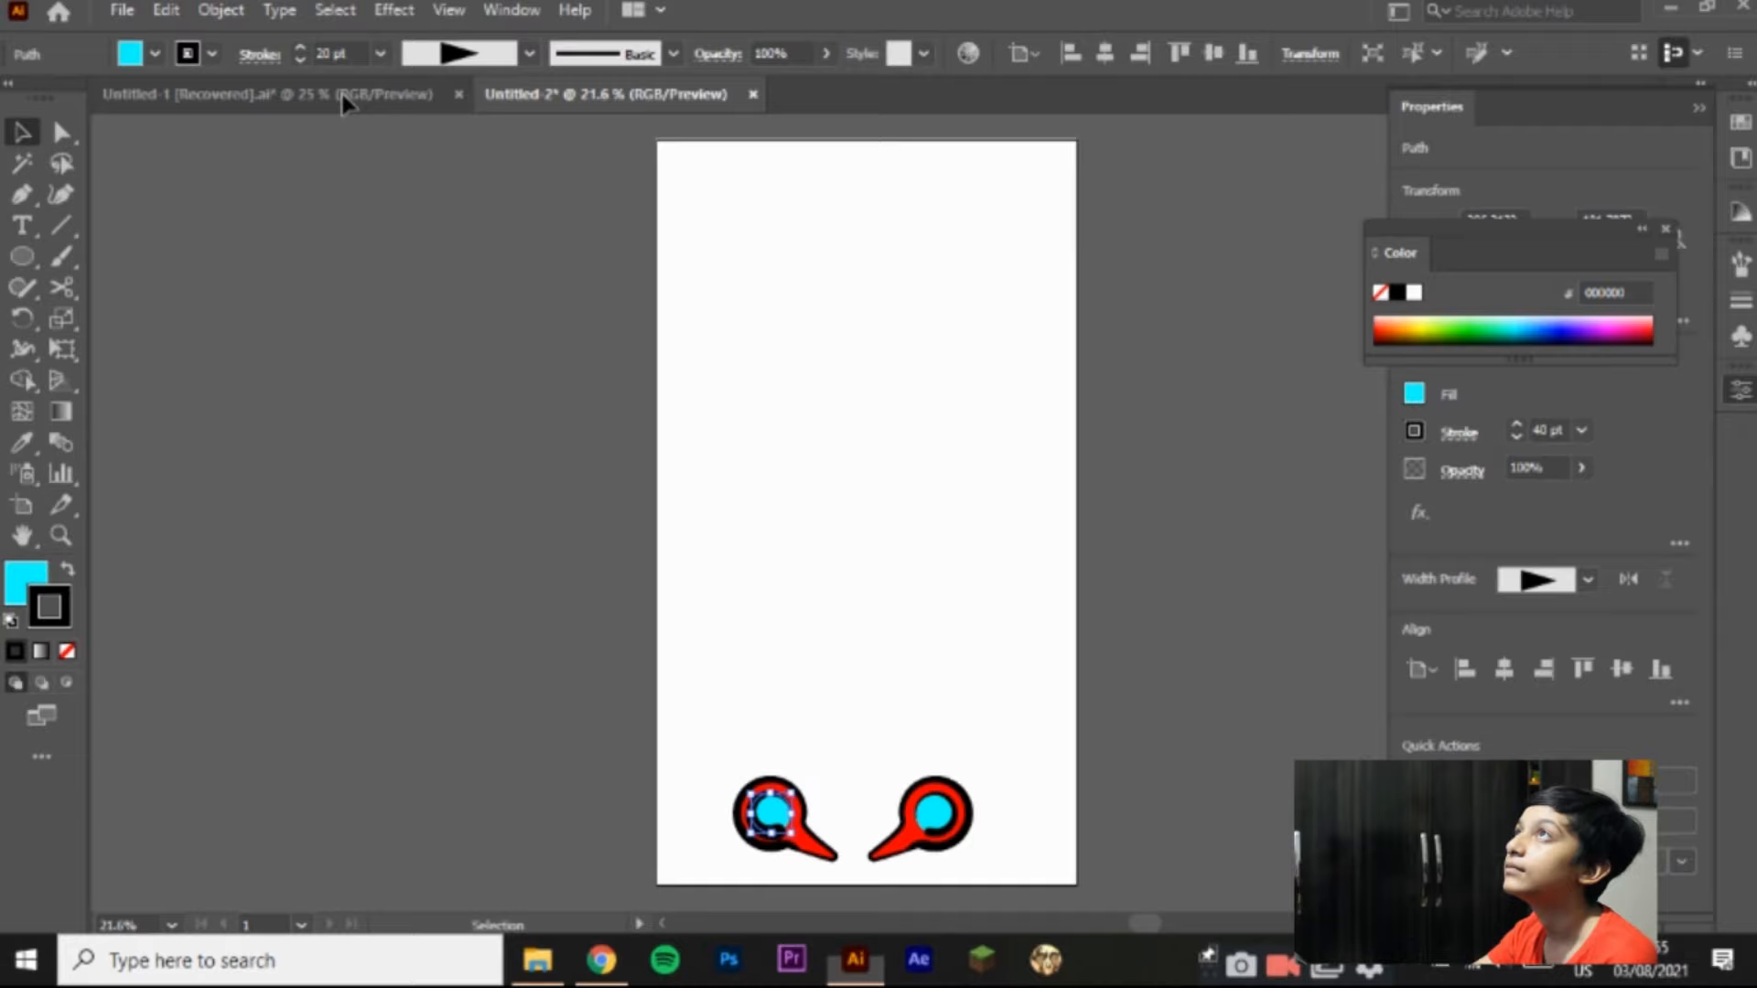
{"action": "left_click", "coordinate": [306, 48]}
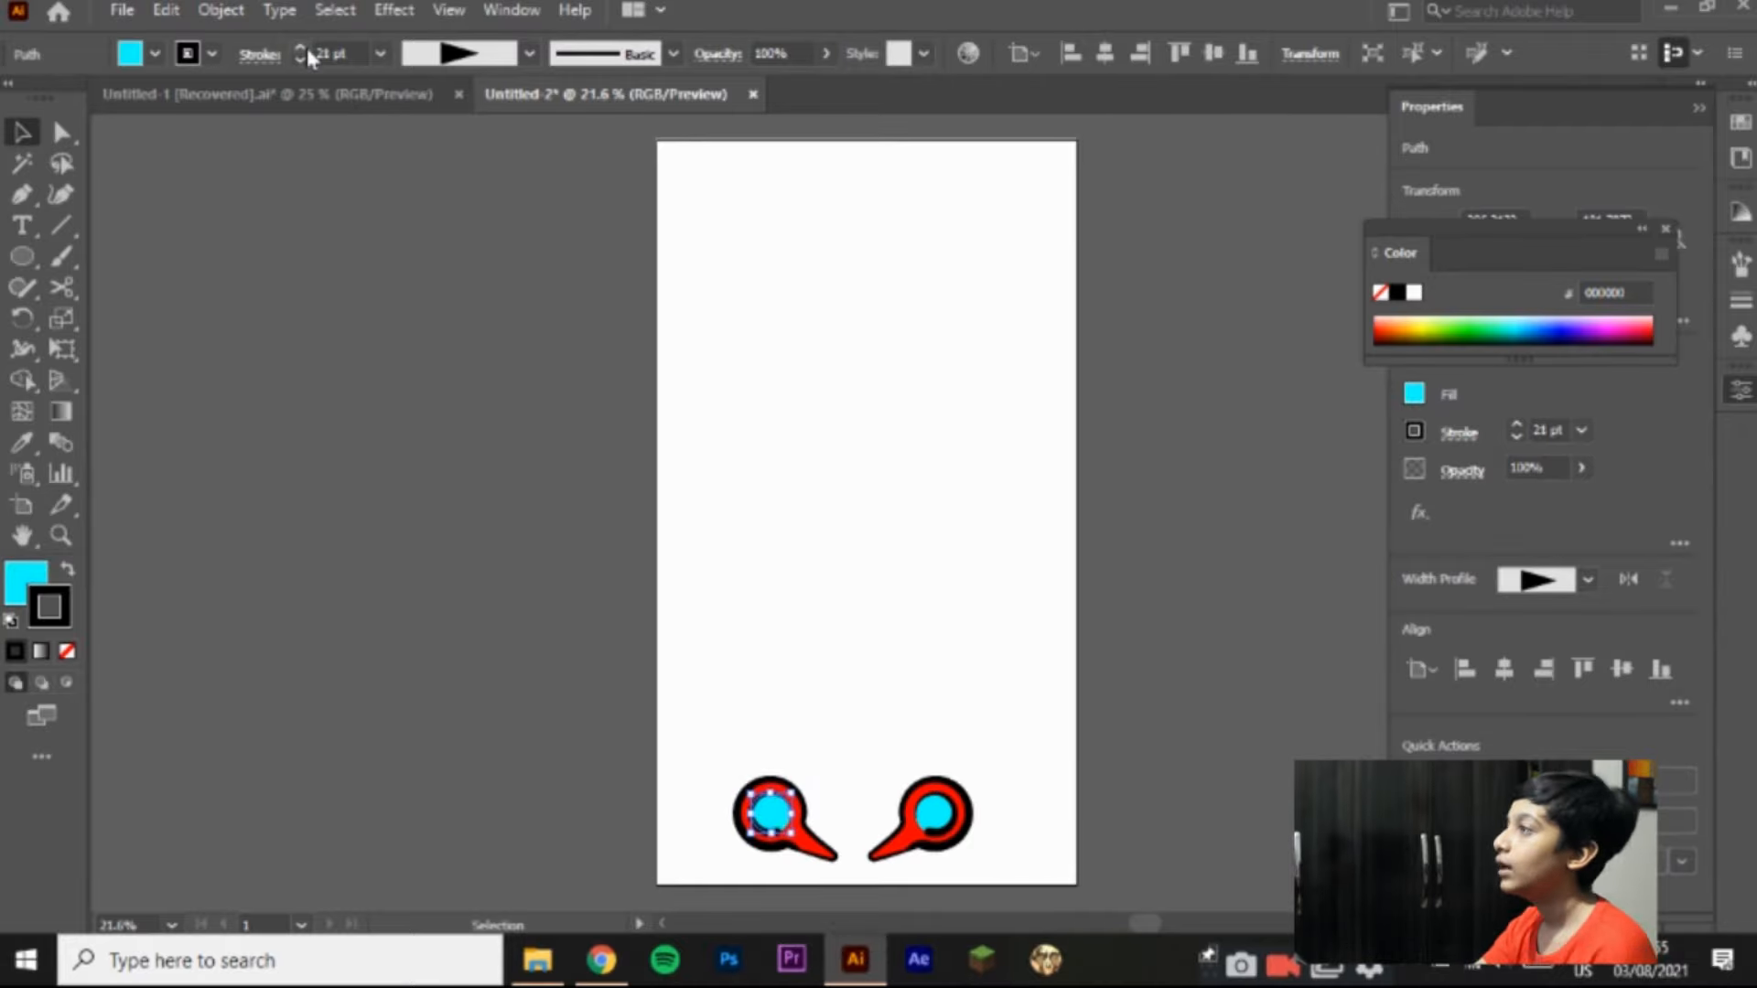
Step: Move the right and left eyes outward so they sit farther apart near the artboard's lower edge
{"action": "left_click_drag", "start_coordinate": [932, 821], "coordinate": [970, 814]}
{"action": "left_click_drag", "start_coordinate": [790, 795], "coordinate": [758, 788]}
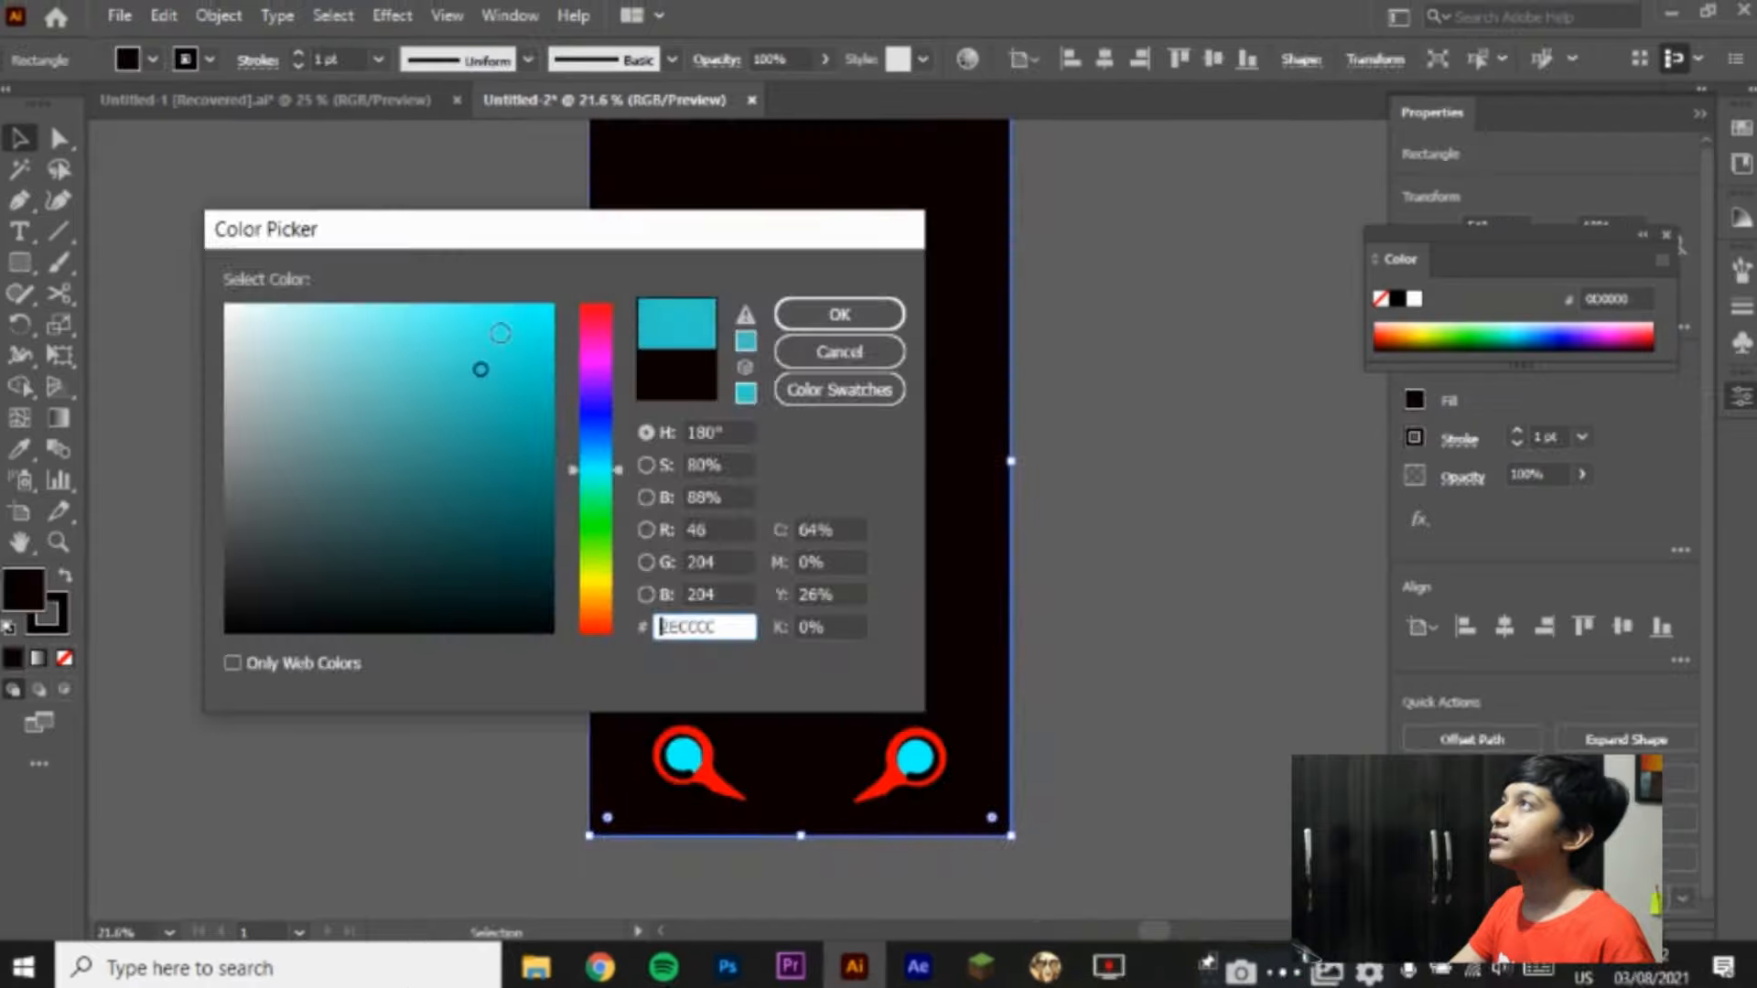
Step: Fill the background rectangle with the bright cyan colour 12FFFF
{"action": "left_click_drag", "start_coordinate": [482, 369], "coordinate": [540, 443]}
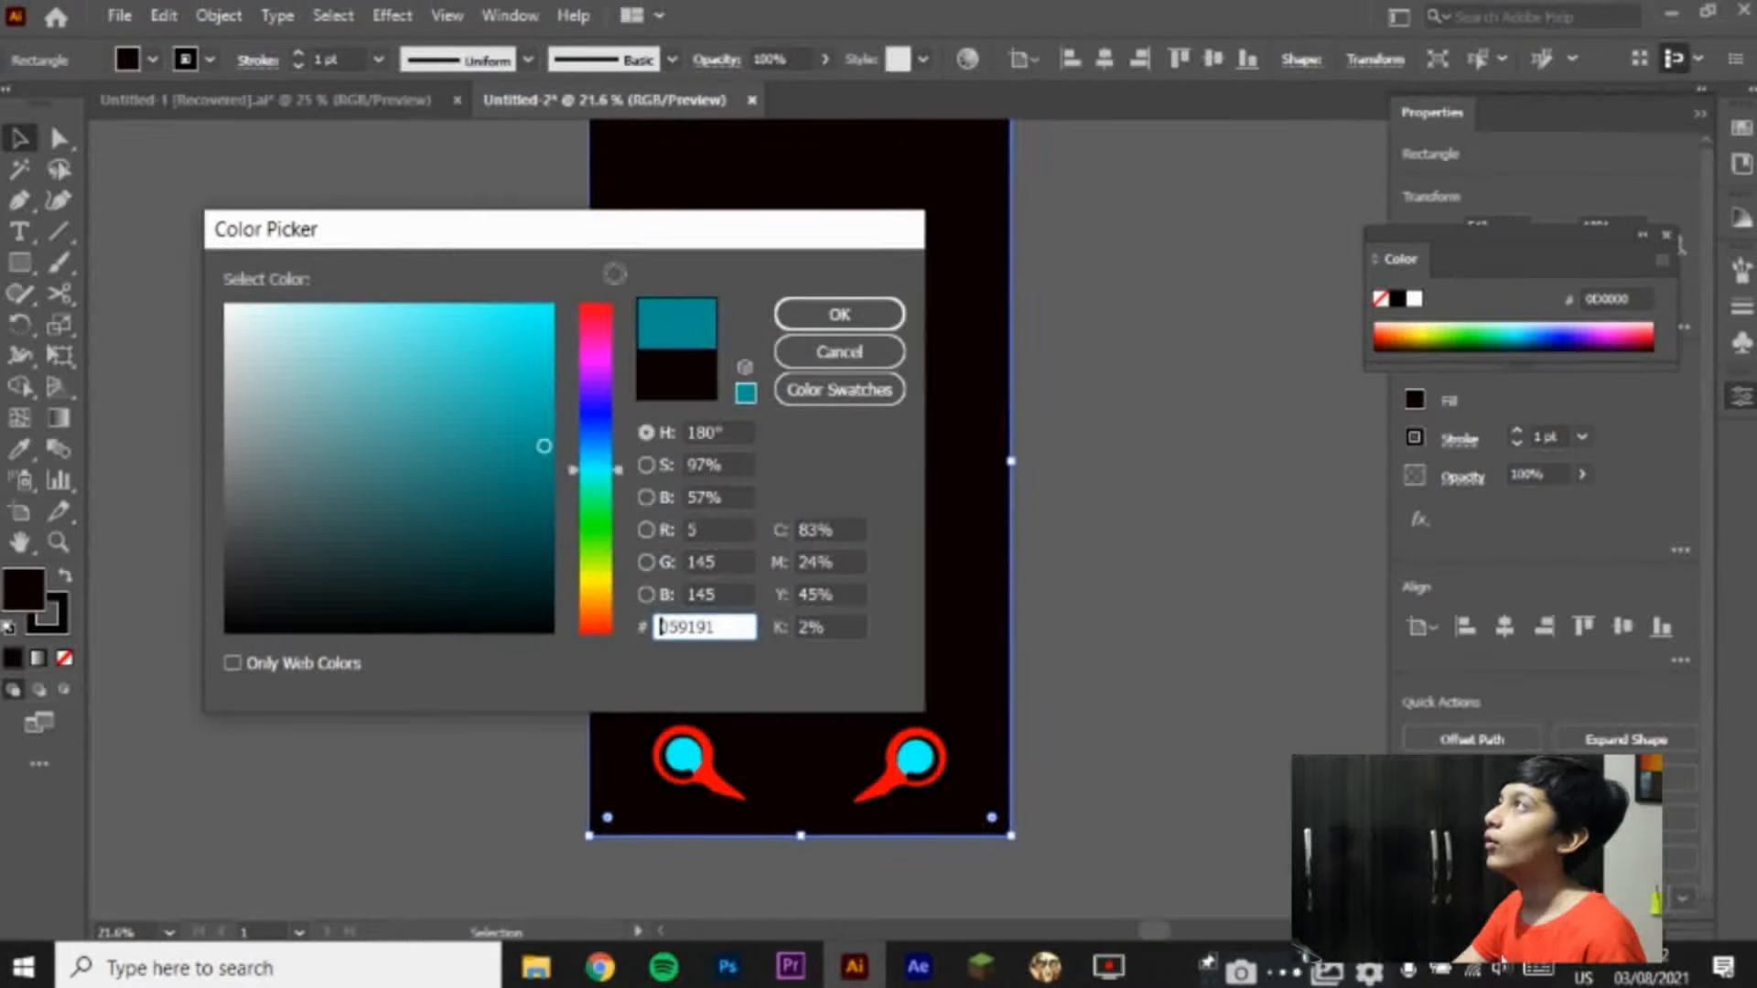
{"action": "left_click_drag", "start_coordinate": [513, 320], "coordinate": [529, 291]}
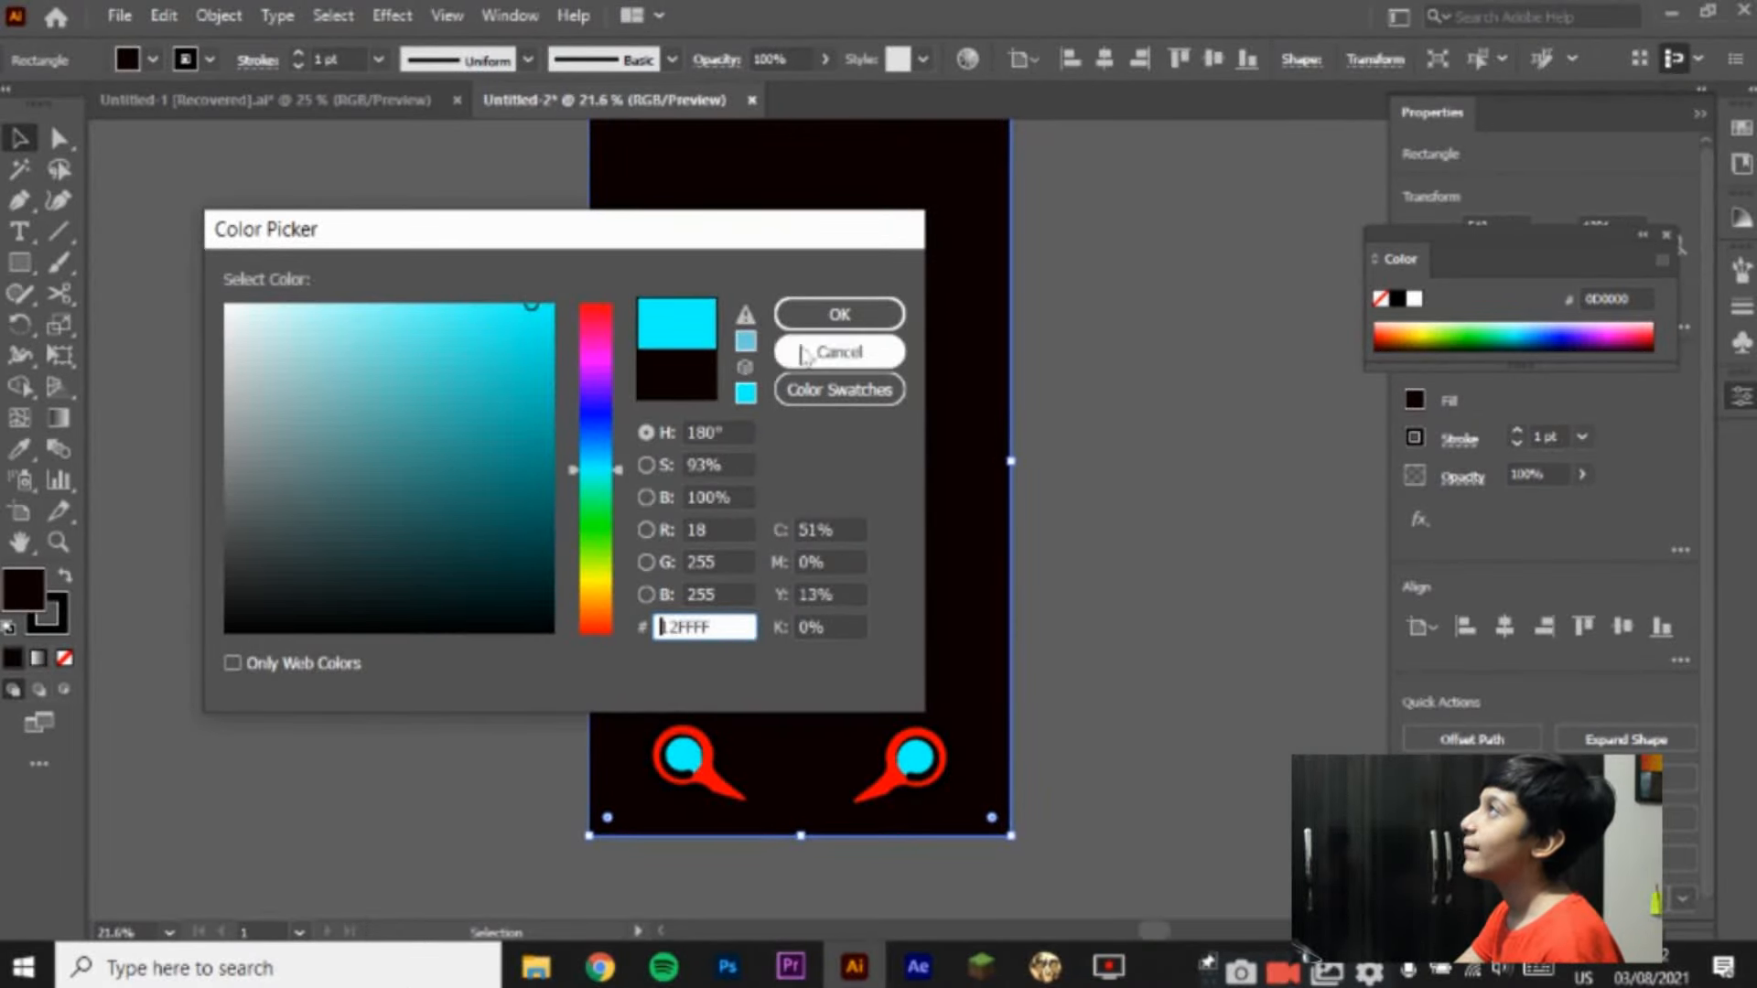
{"action": "left_click", "coordinate": [839, 313]}
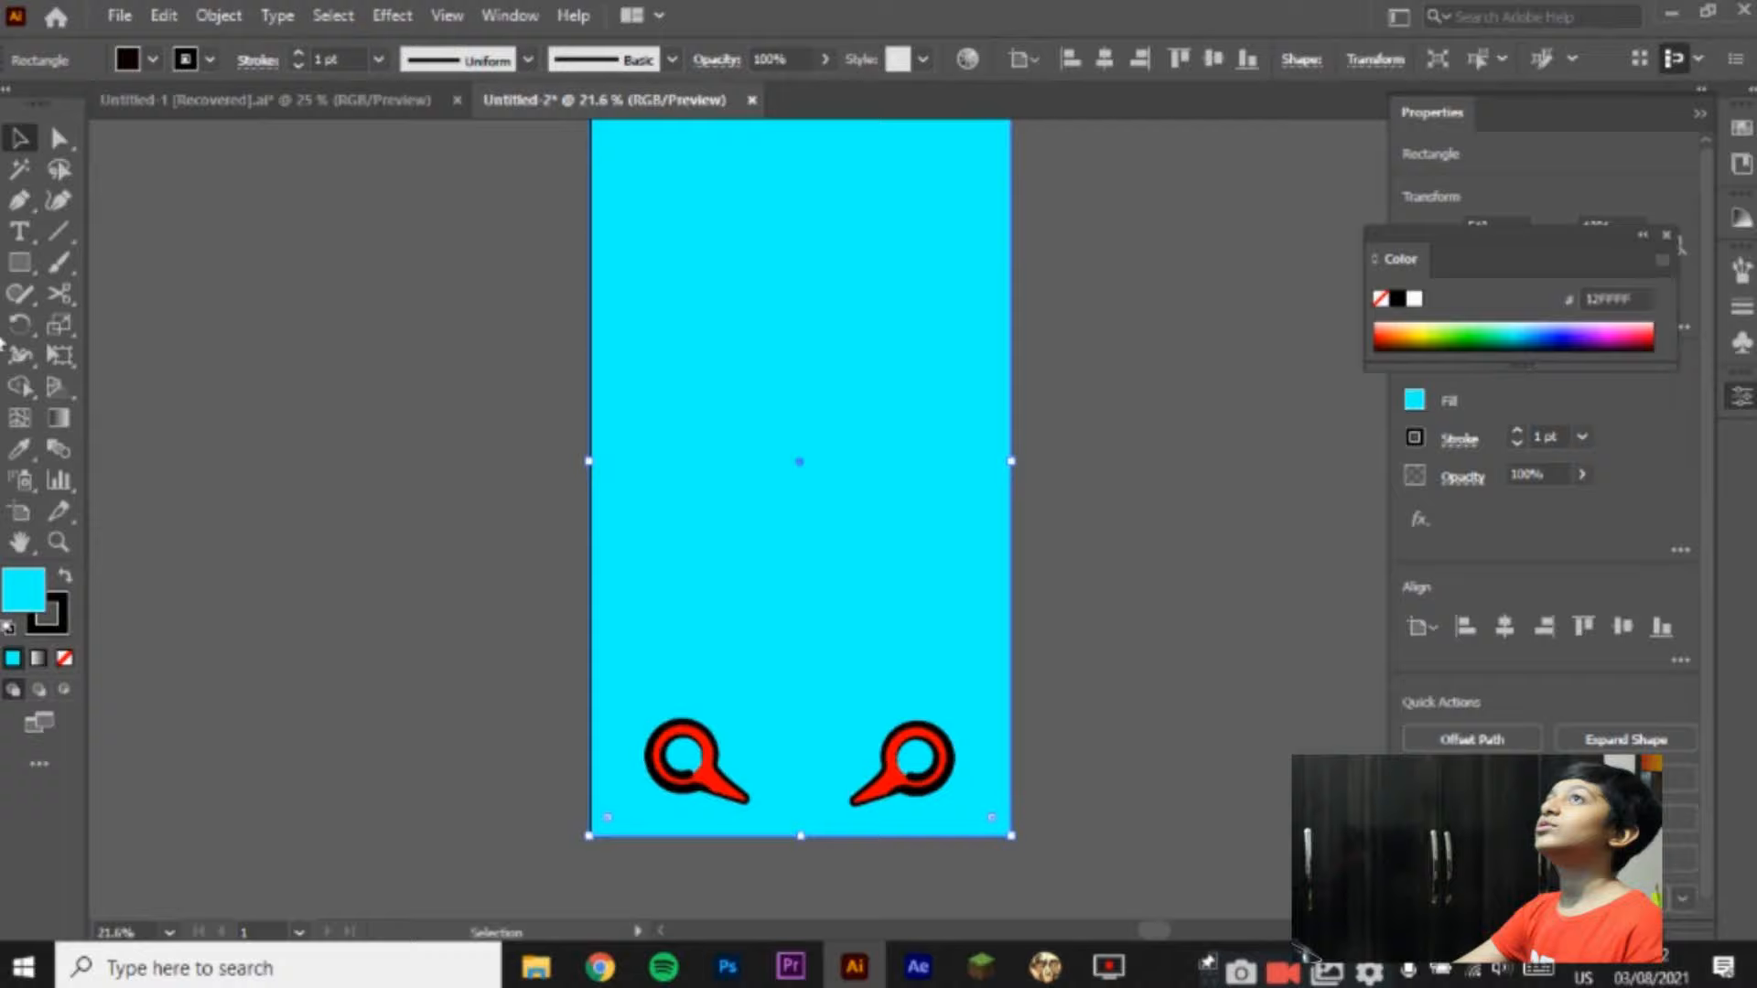
Step: Draw a wavy line with the Pen tool across the middle of the artboard, from its left edge to its right edge
{"action": "left_click", "coordinate": [18, 199]}
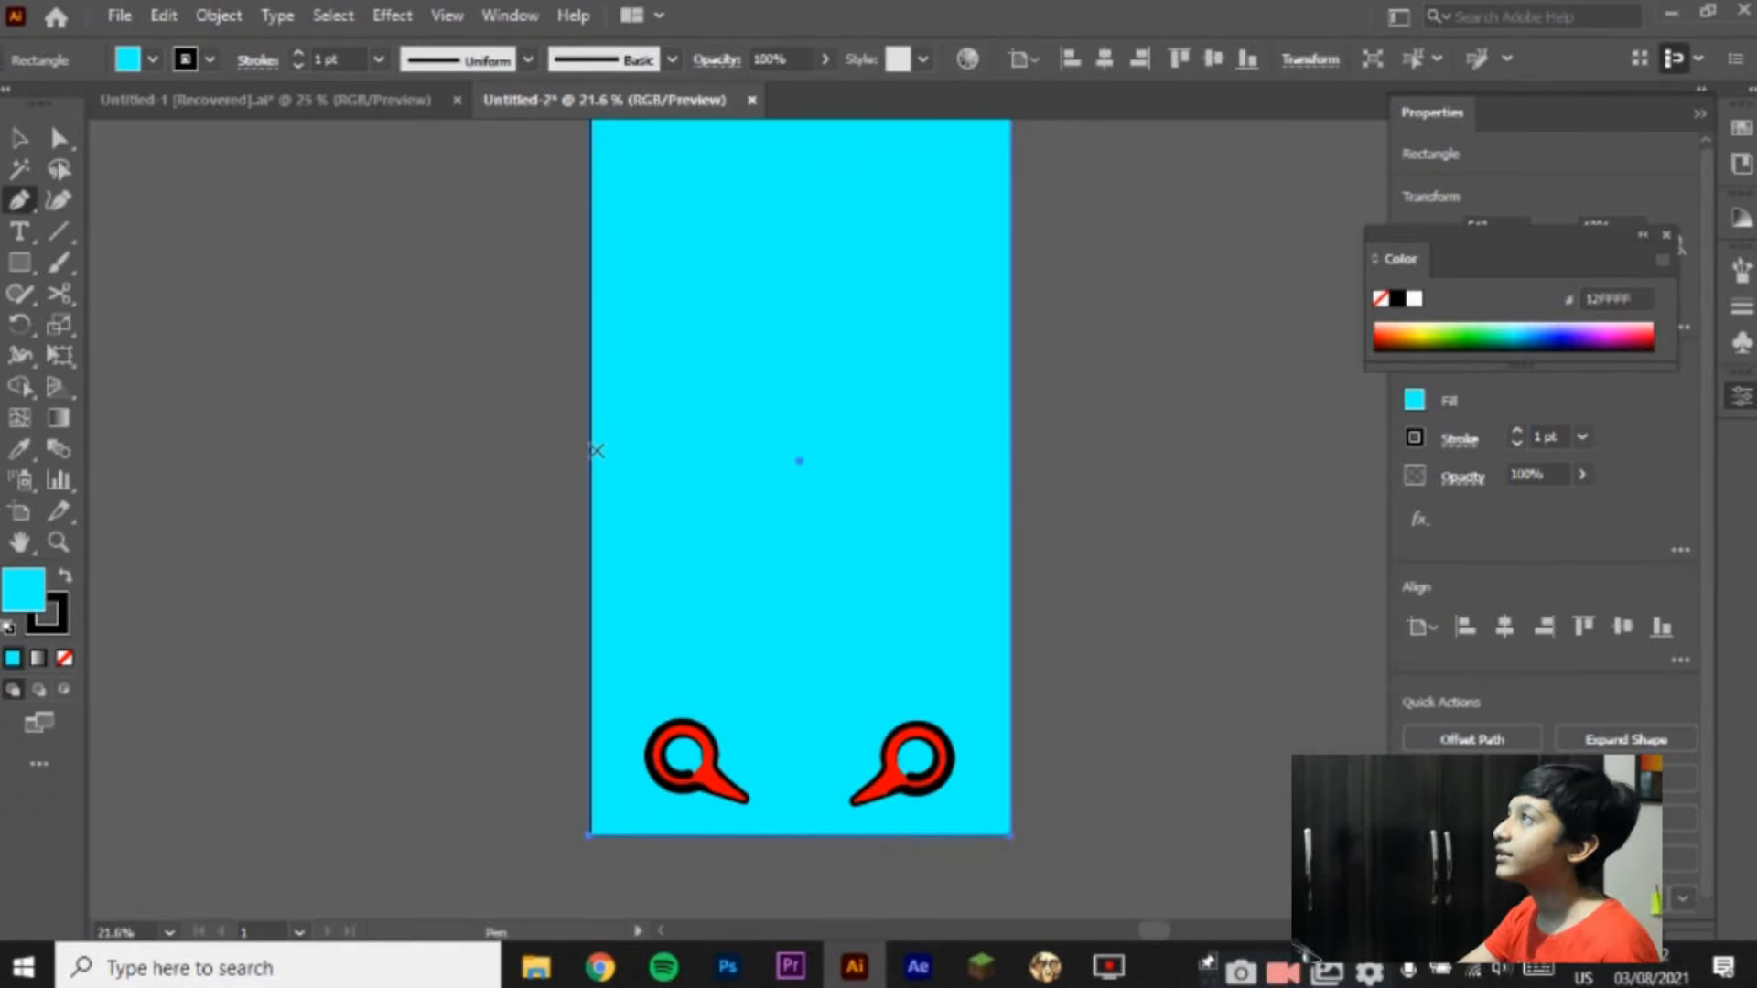
{"action": "left_click", "coordinate": [591, 461]}
{"action": "left_click_drag", "start_coordinate": [622, 441], "coordinate": [644, 450]}
{"action": "left_click", "coordinate": [673, 462]}
{"action": "left_click", "coordinate": [725, 462]}
{"action": "left_click", "coordinate": [758, 450]}
{"action": "left_click", "coordinate": [801, 424]}
{"action": "left_click", "coordinate": [836, 425]}
{"action": "left_click", "coordinate": [863, 439]}
{"action": "left_click", "coordinate": [902, 462]}
{"action": "left_click", "coordinate": [924, 474]}
{"action": "left_click", "coordinate": [944, 479]}
{"action": "left_click", "coordinate": [964, 475]}
{"action": "left_click", "coordinate": [980, 464]}
{"action": "left_click", "coordinate": [1006, 452]}
{"action": "left_click", "coordinate": [1010, 448]}
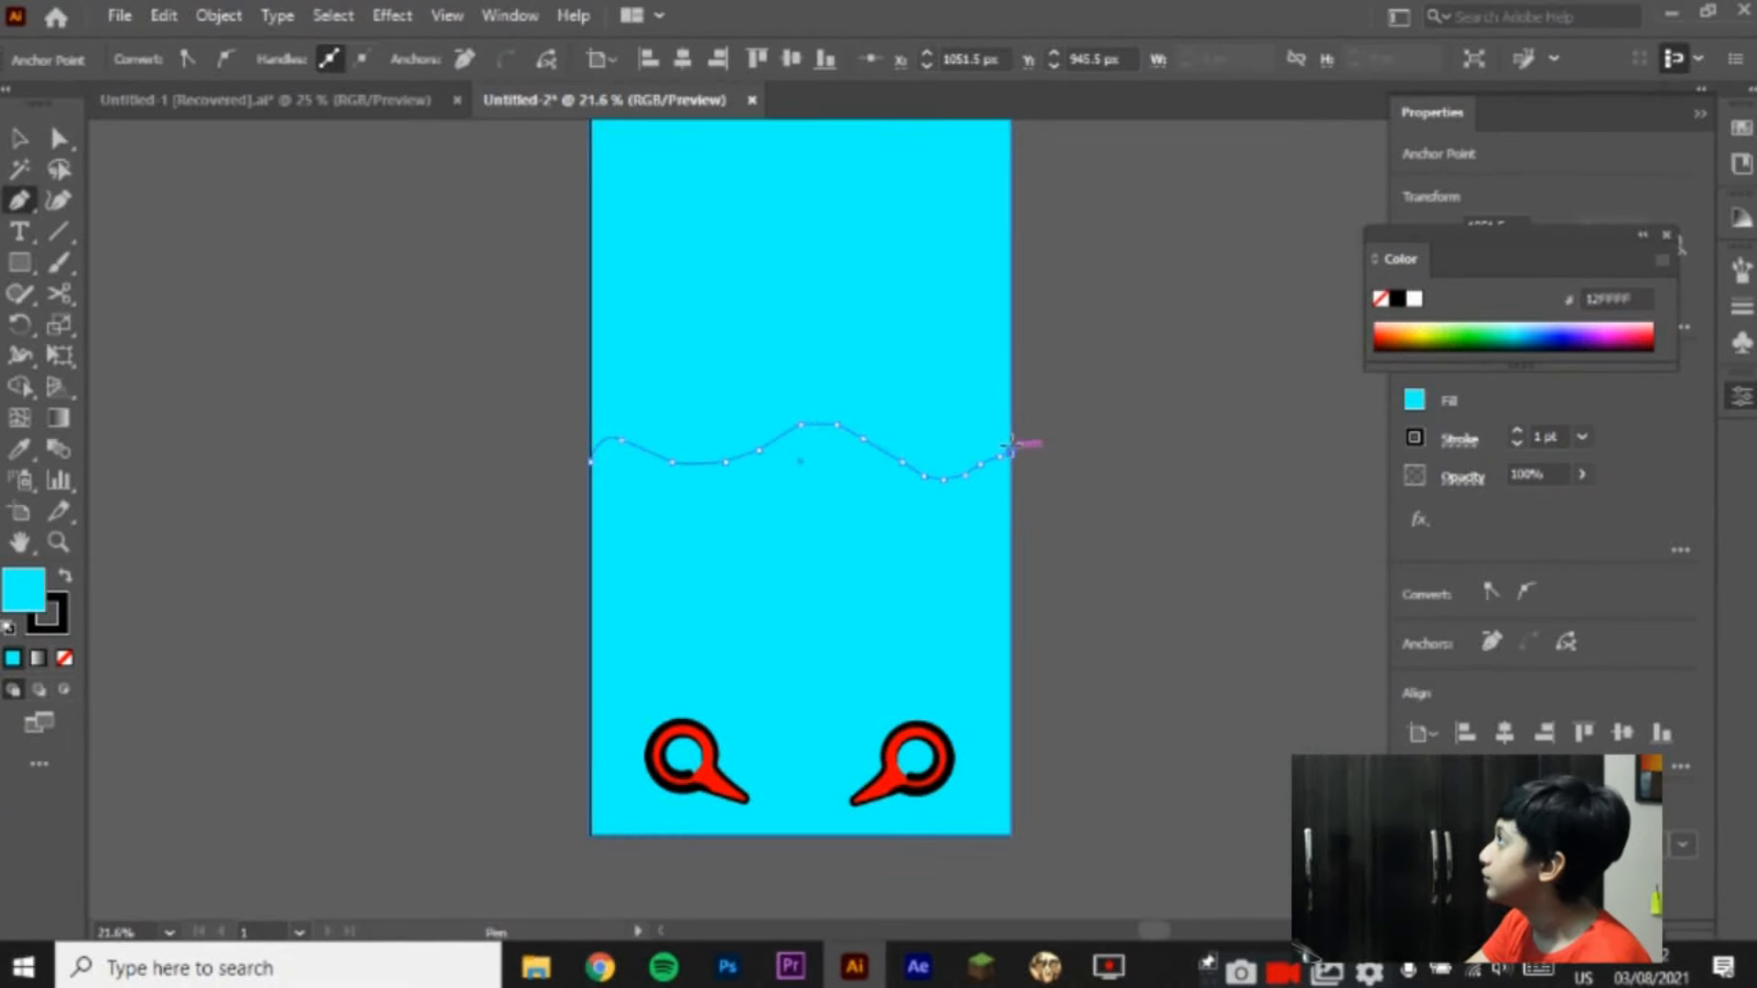
Step: Close the wavy path through the artboard's two upper corners so that it encloses the upper part of the background
{"action": "left_click_drag", "start_coordinate": [1016, 384], "coordinate": [997, 573]}
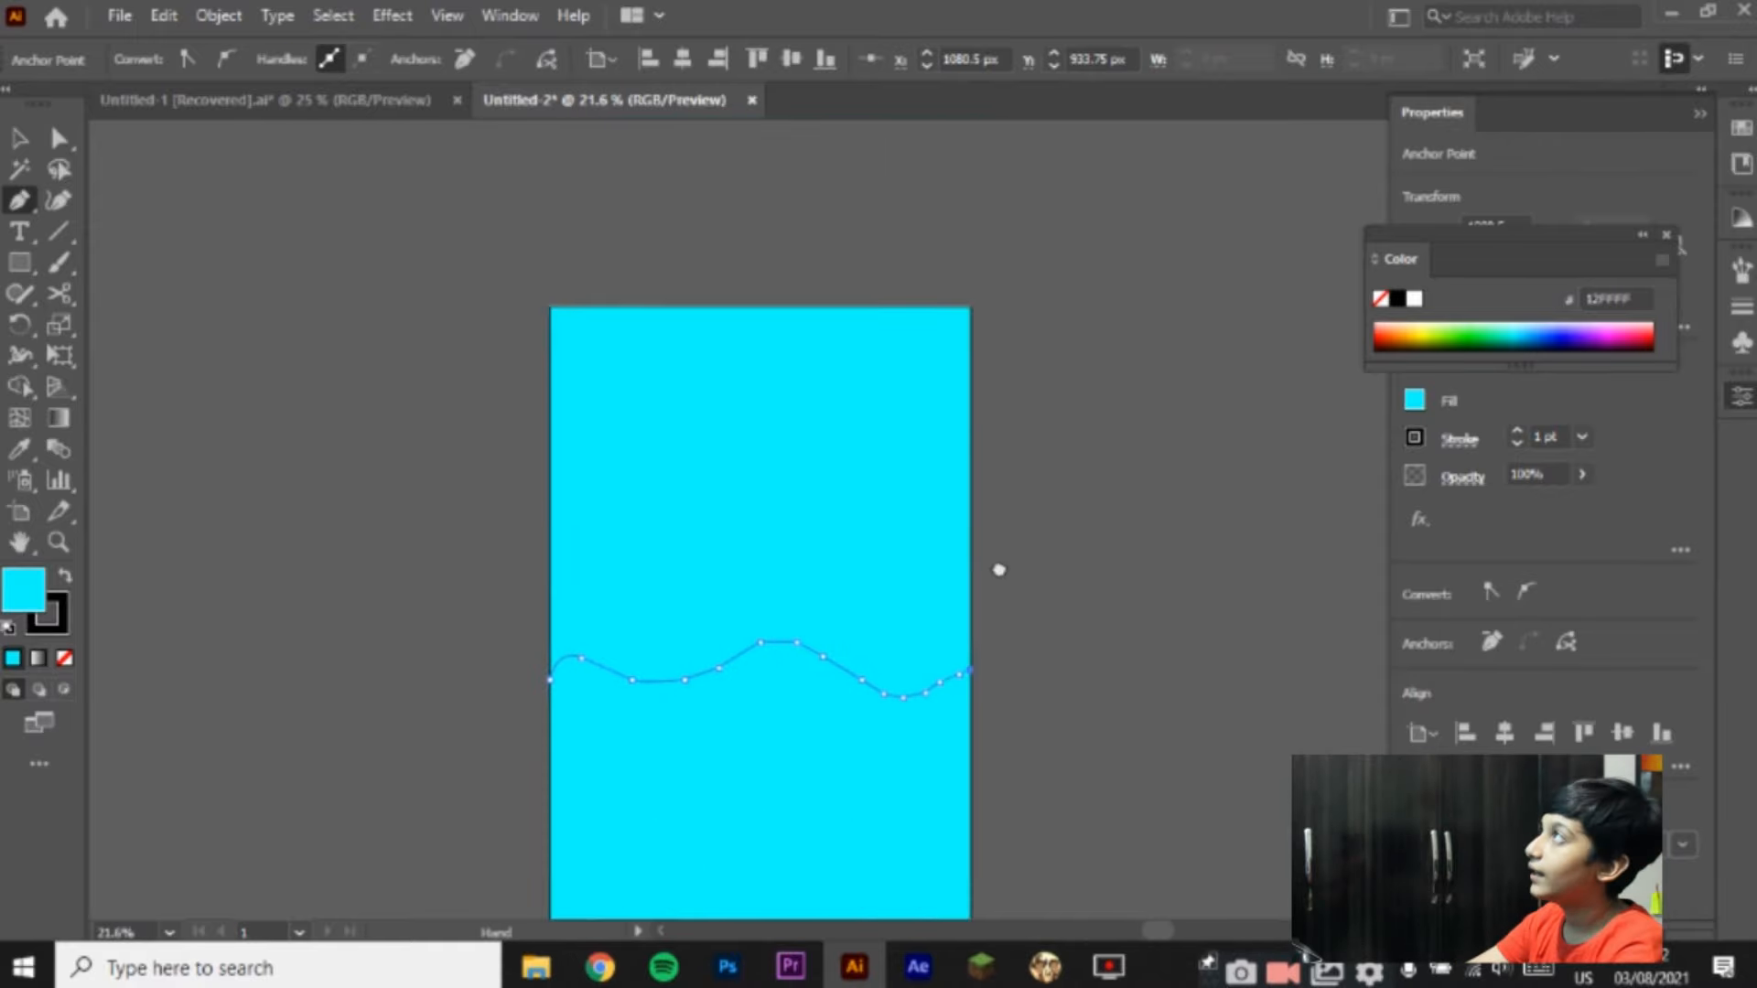
{"action": "left_click", "coordinate": [972, 304]}
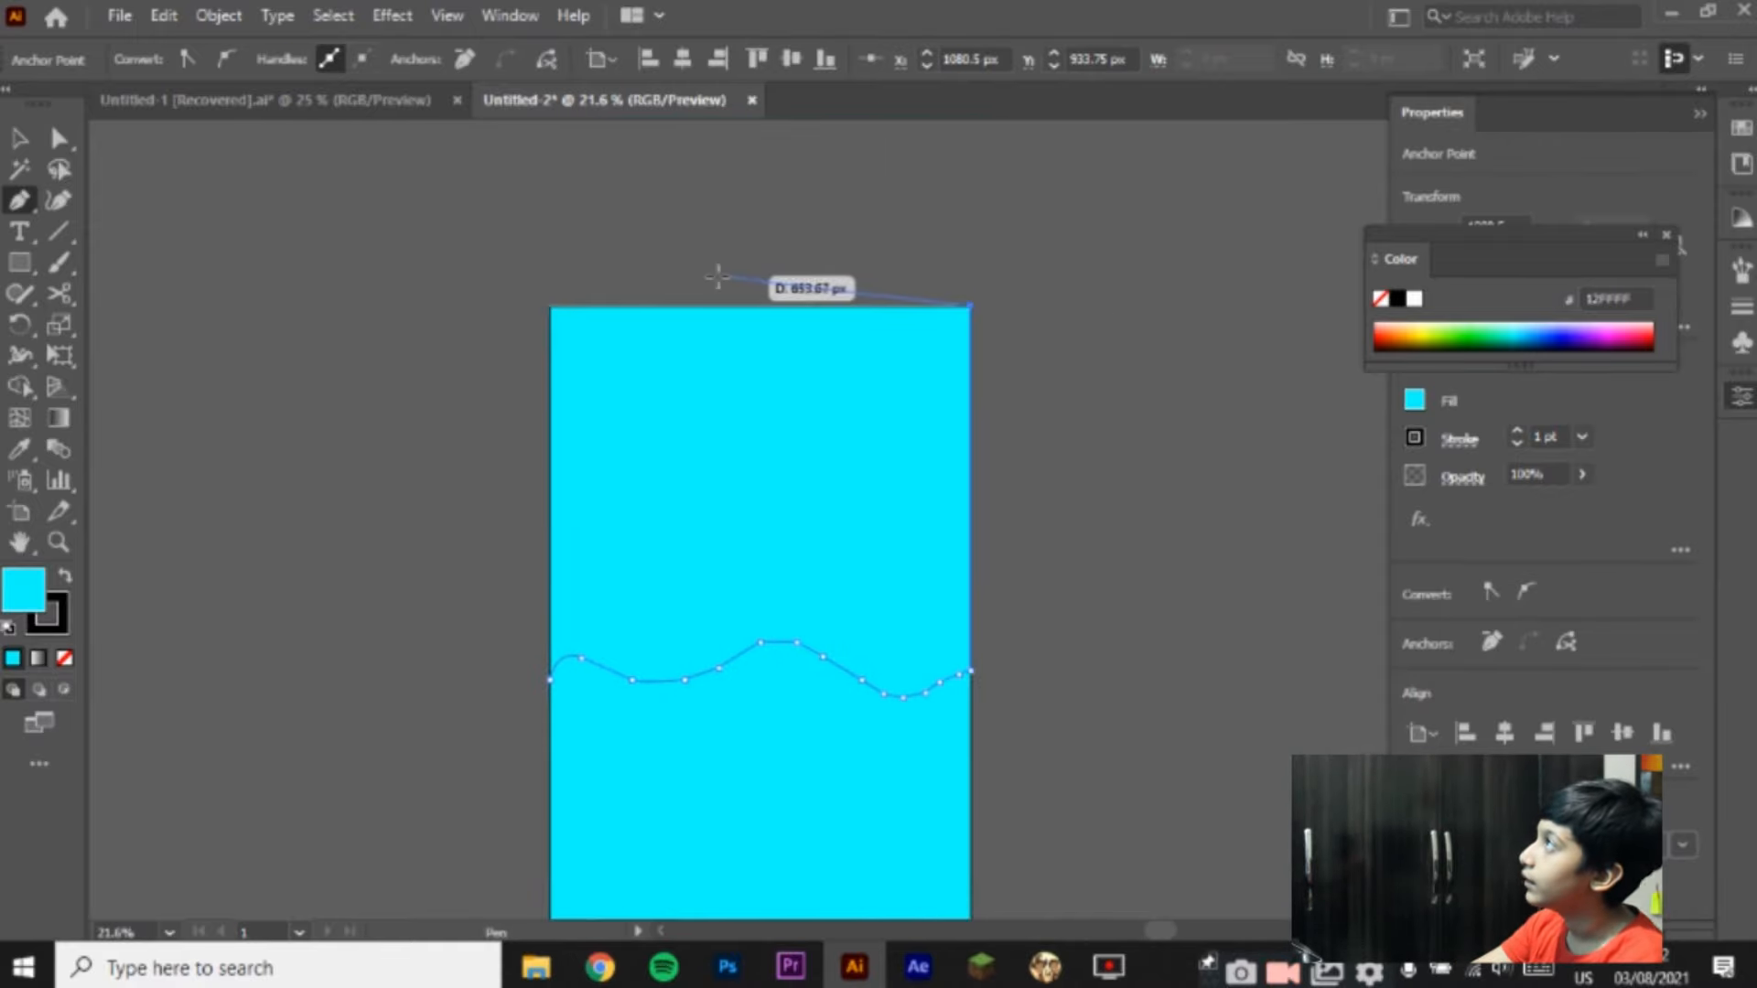
{"action": "left_click", "coordinate": [554, 305]}
{"action": "left_click", "coordinate": [549, 679]}
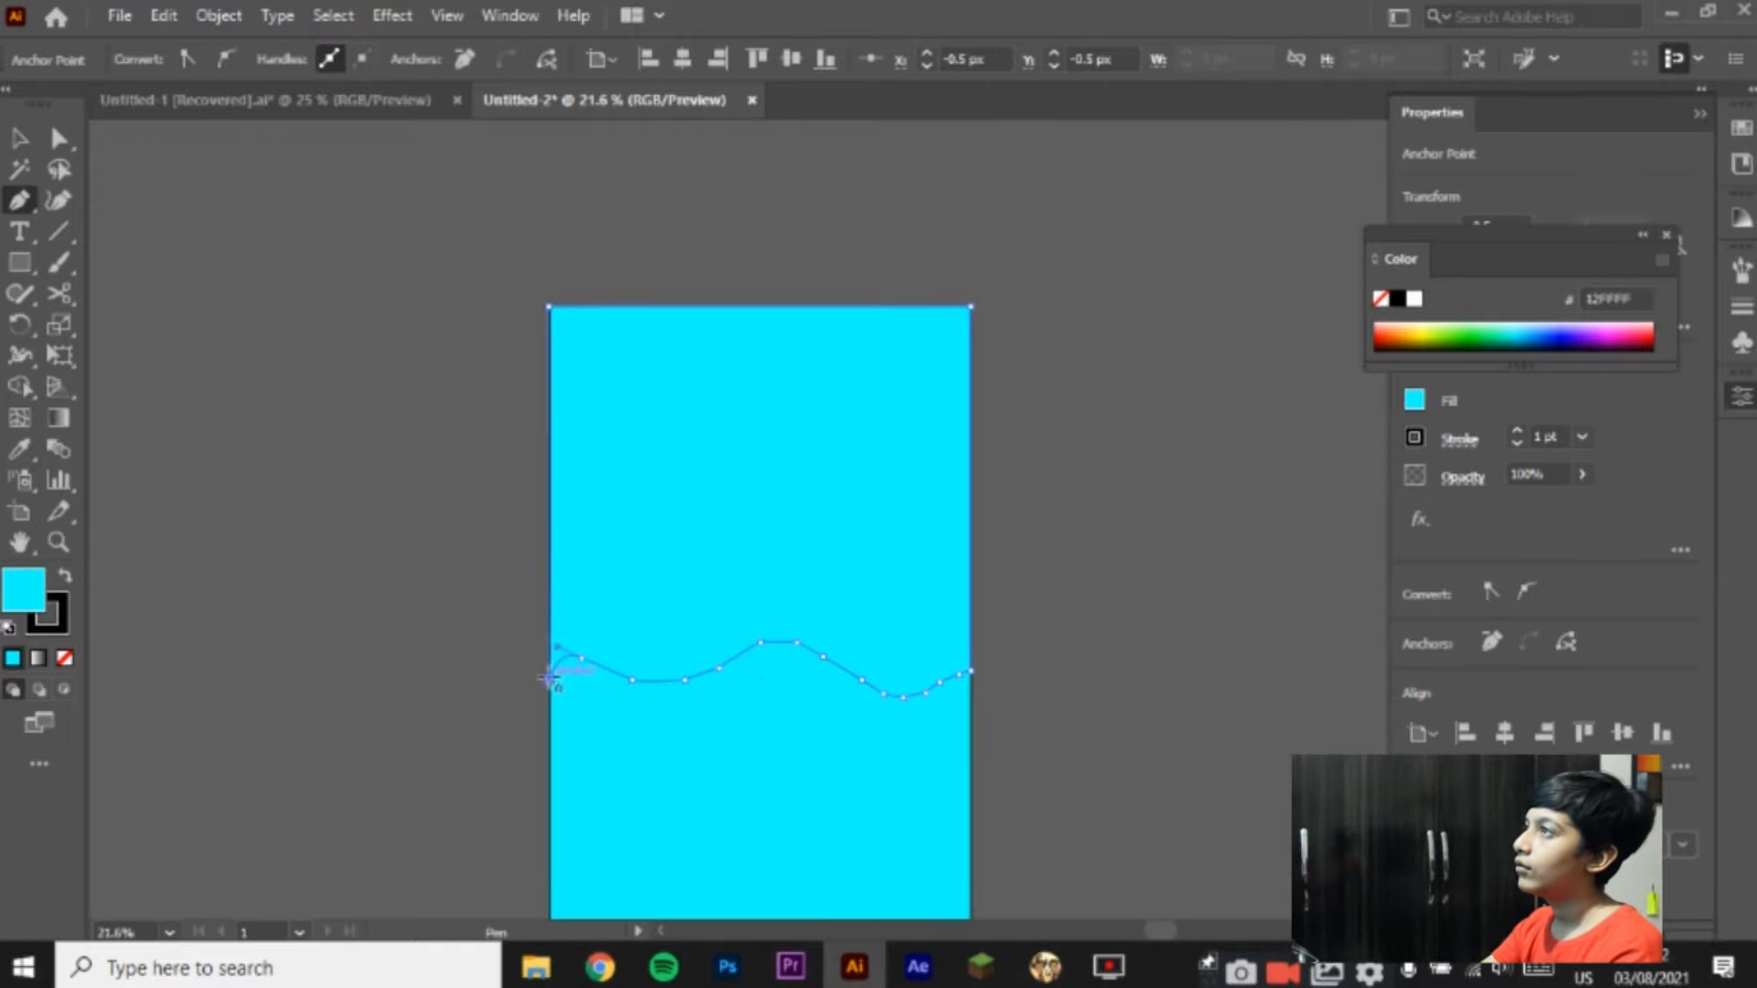
Step: Fill the closed wavy shape with the blue colour 15B7FF
{"action": "double_click", "coordinate": [22, 590]}
{"action": "left_click_drag", "start_coordinate": [615, 463], "coordinate": [614, 451]}
{"action": "left_click", "coordinate": [815, 311]}
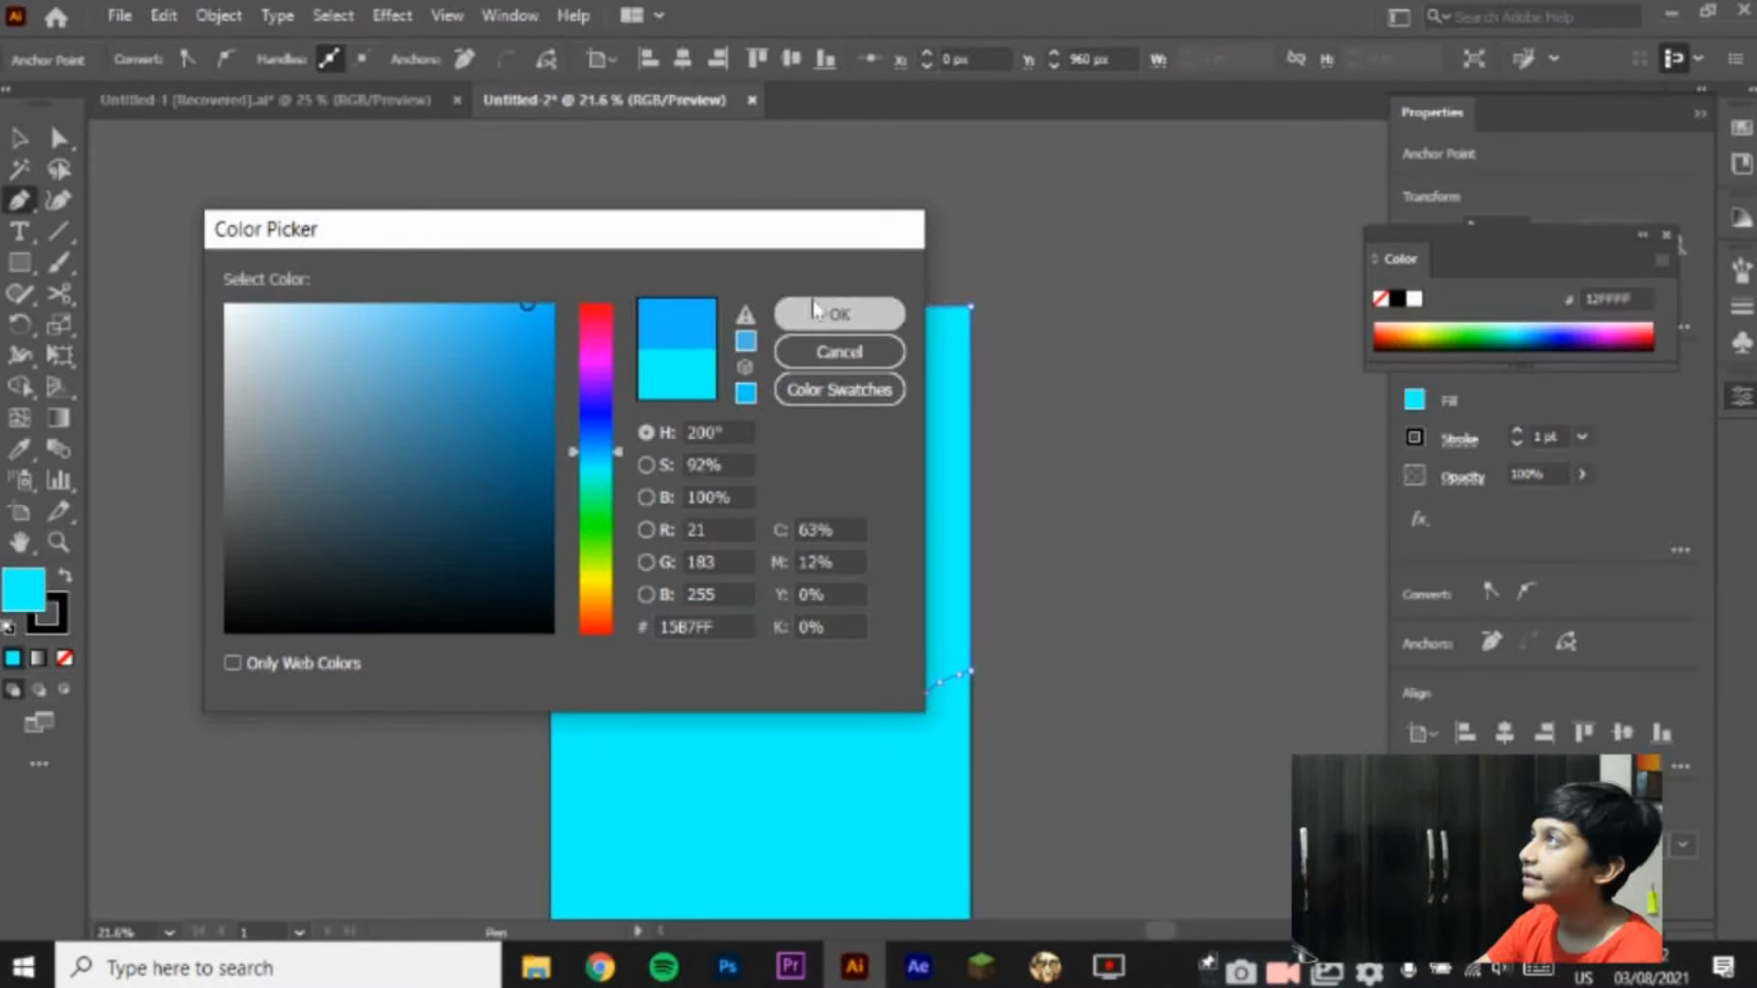
Step: Paste a copy of the wavy shape in front and shrink it vertically to under half its height, keeping its upper edge in place
{"action": "left_click", "coordinate": [13, 140]}
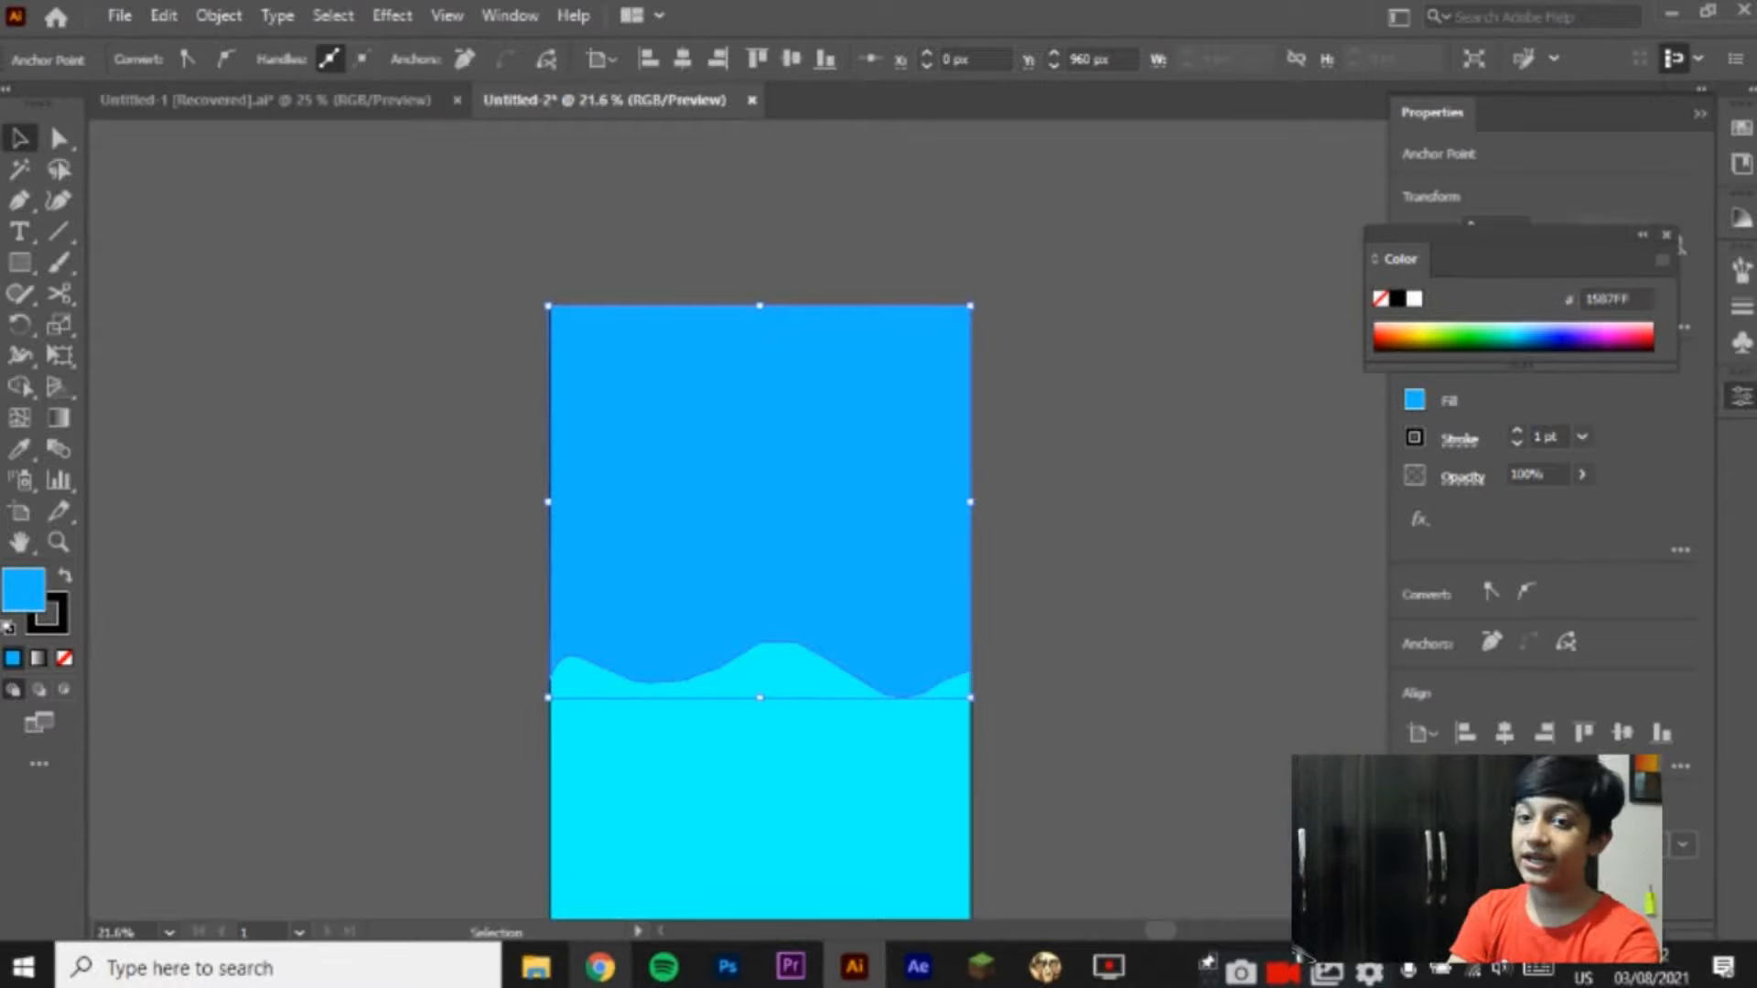
{"action": "key", "text": "ctrl+f"}
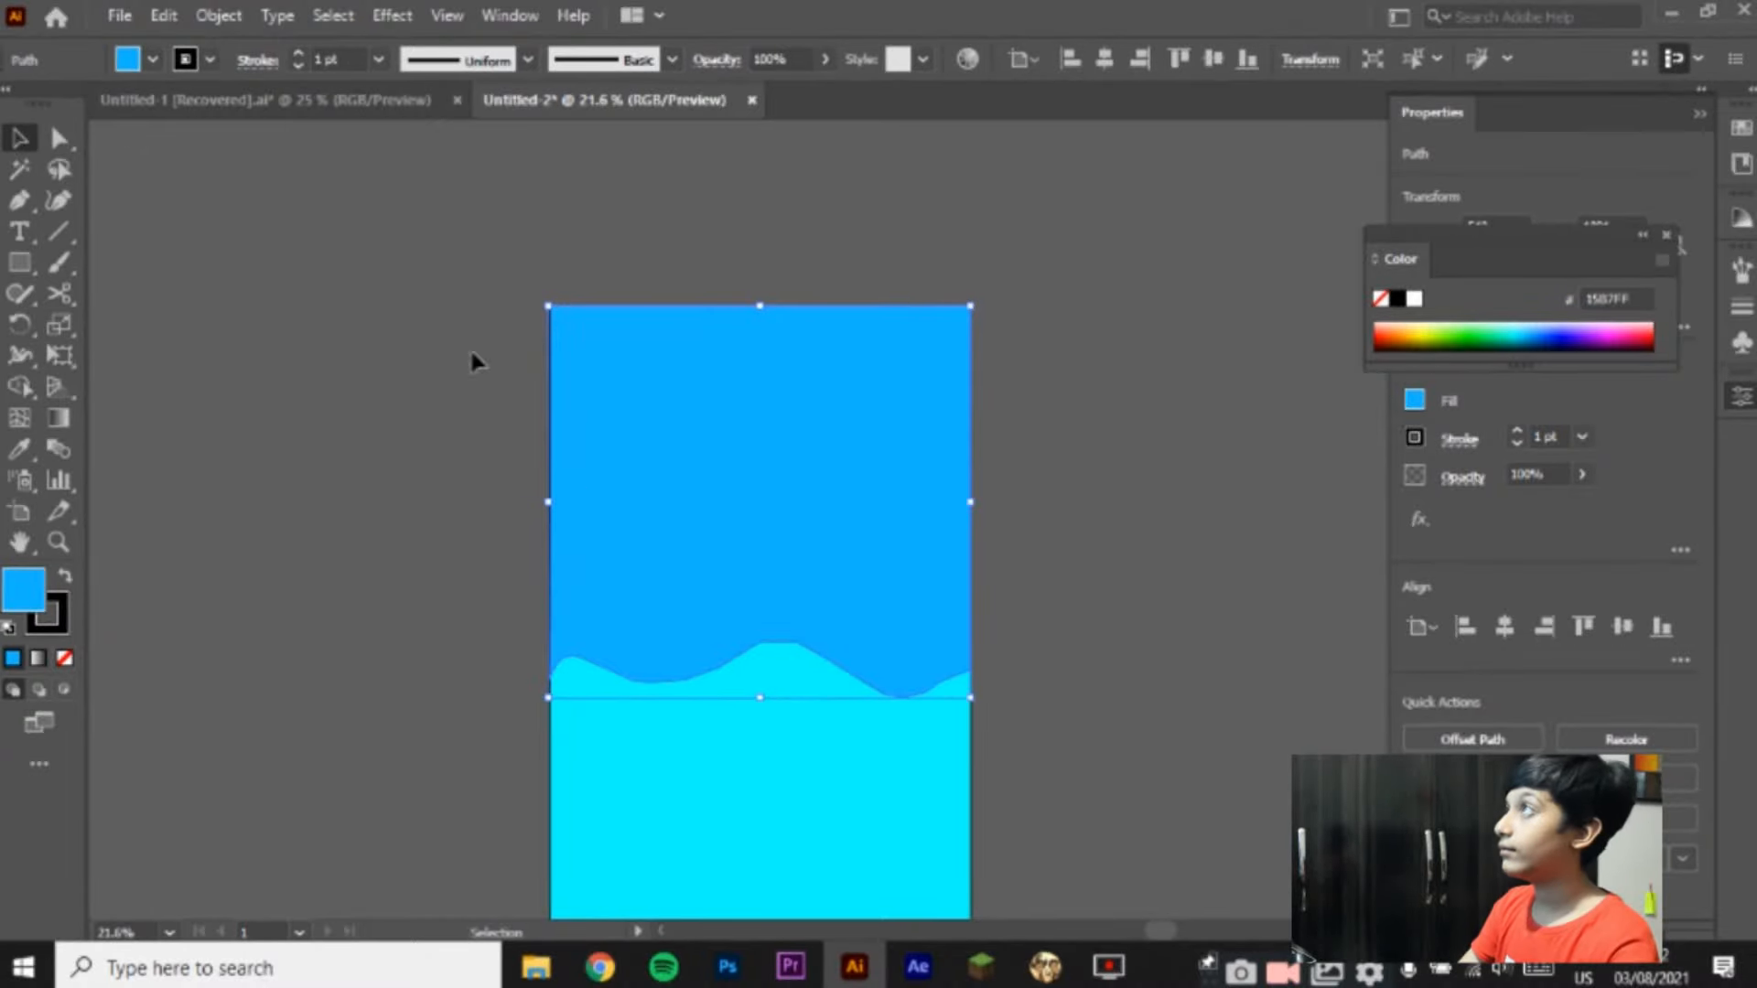
{"action": "key", "text": "a"}
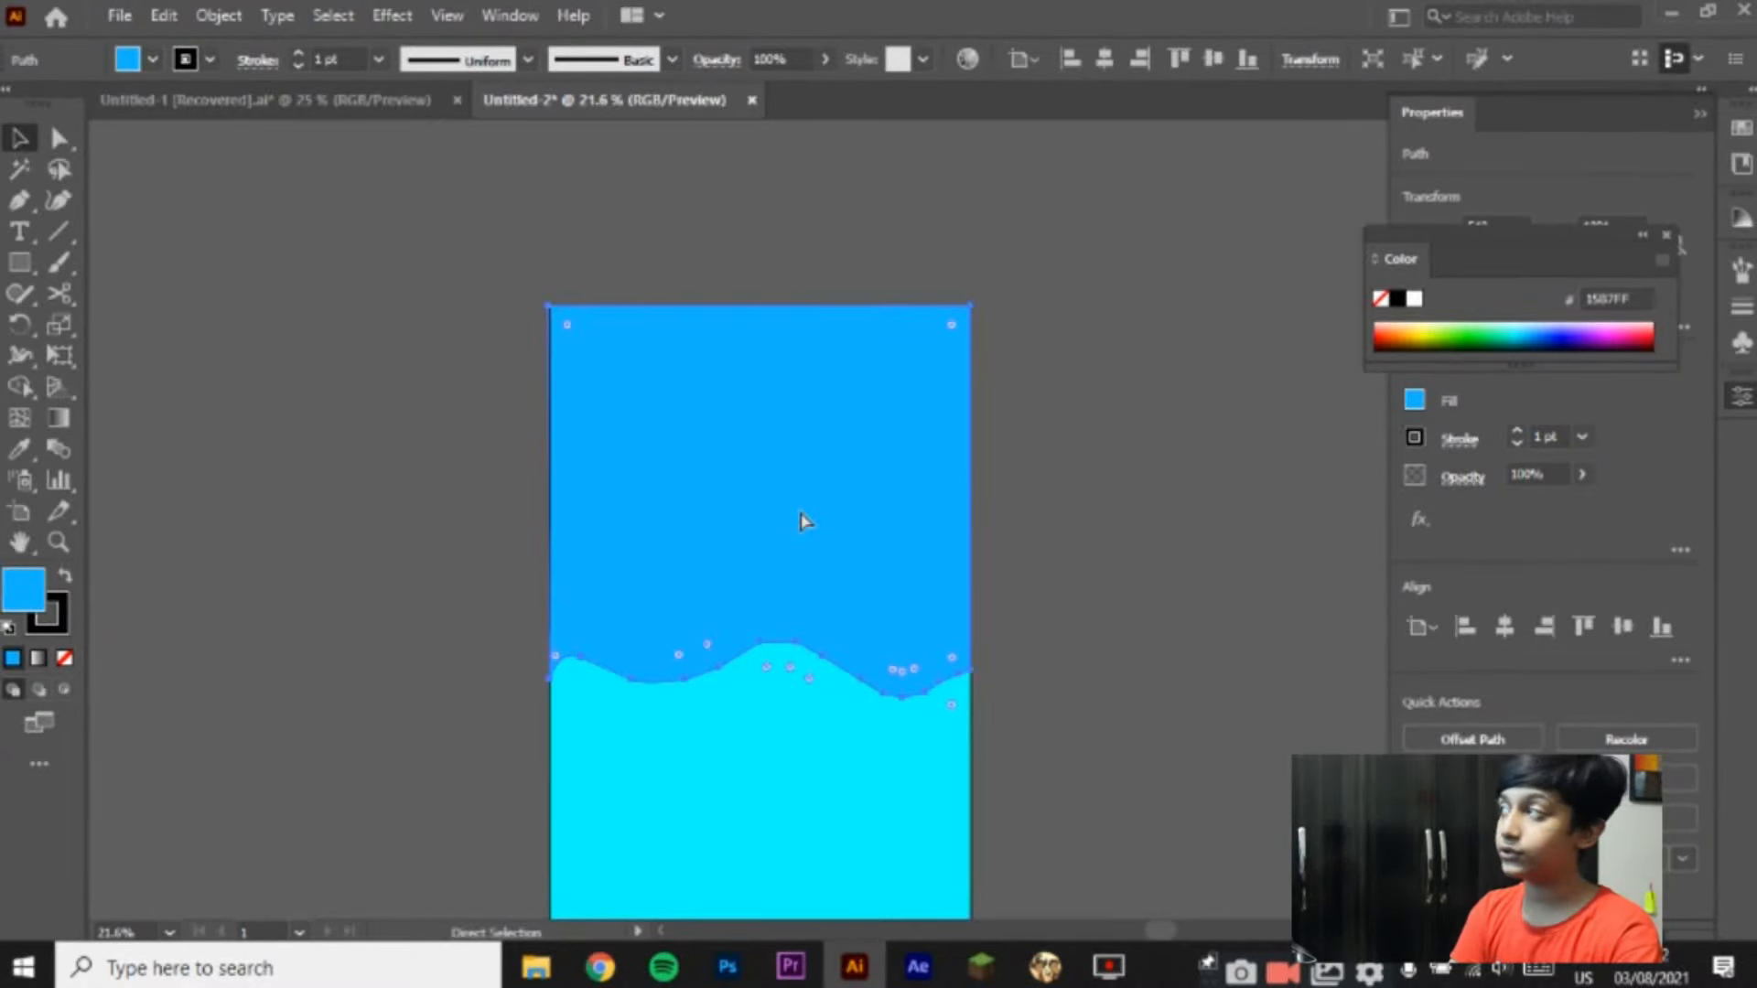
{"action": "key", "text": "v"}
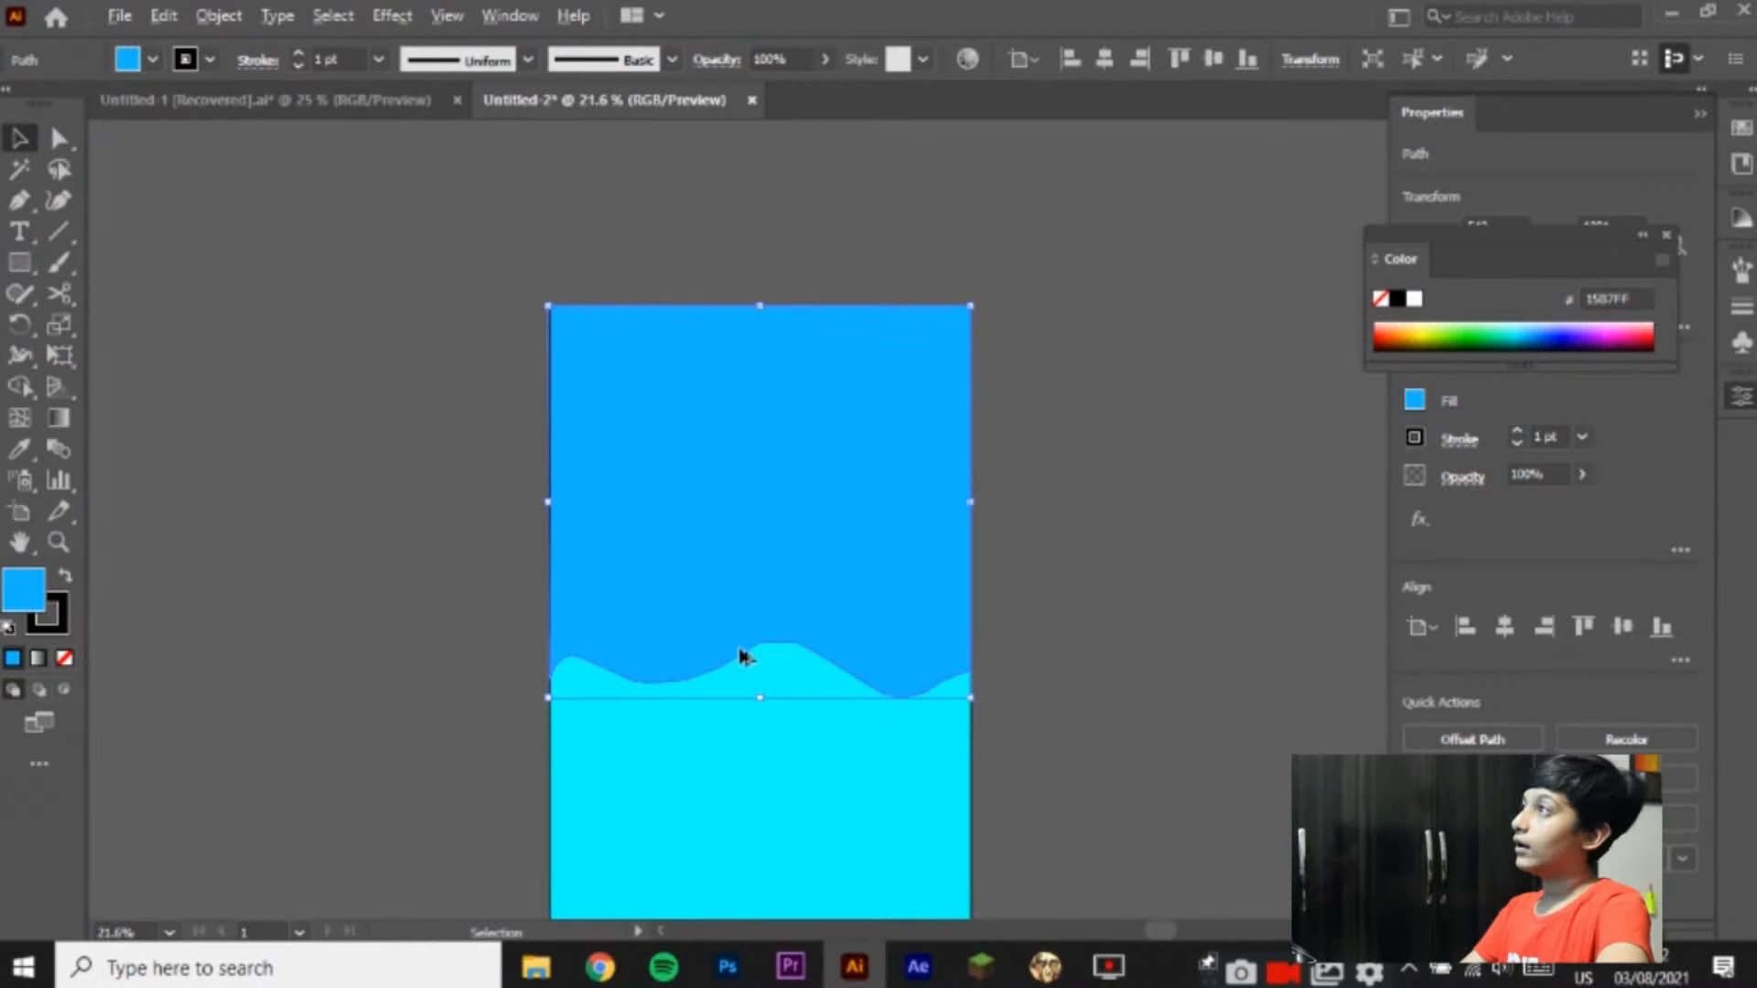
{"action": "mouse_move", "coordinate": [787, 463]}
{"action": "left_mouse_down"}
{"action": "mouse_move", "coordinate": [784, 499]}
{"action": "mouse_move", "coordinate": [784, 477]}
{"action": "left_mouse_up"}
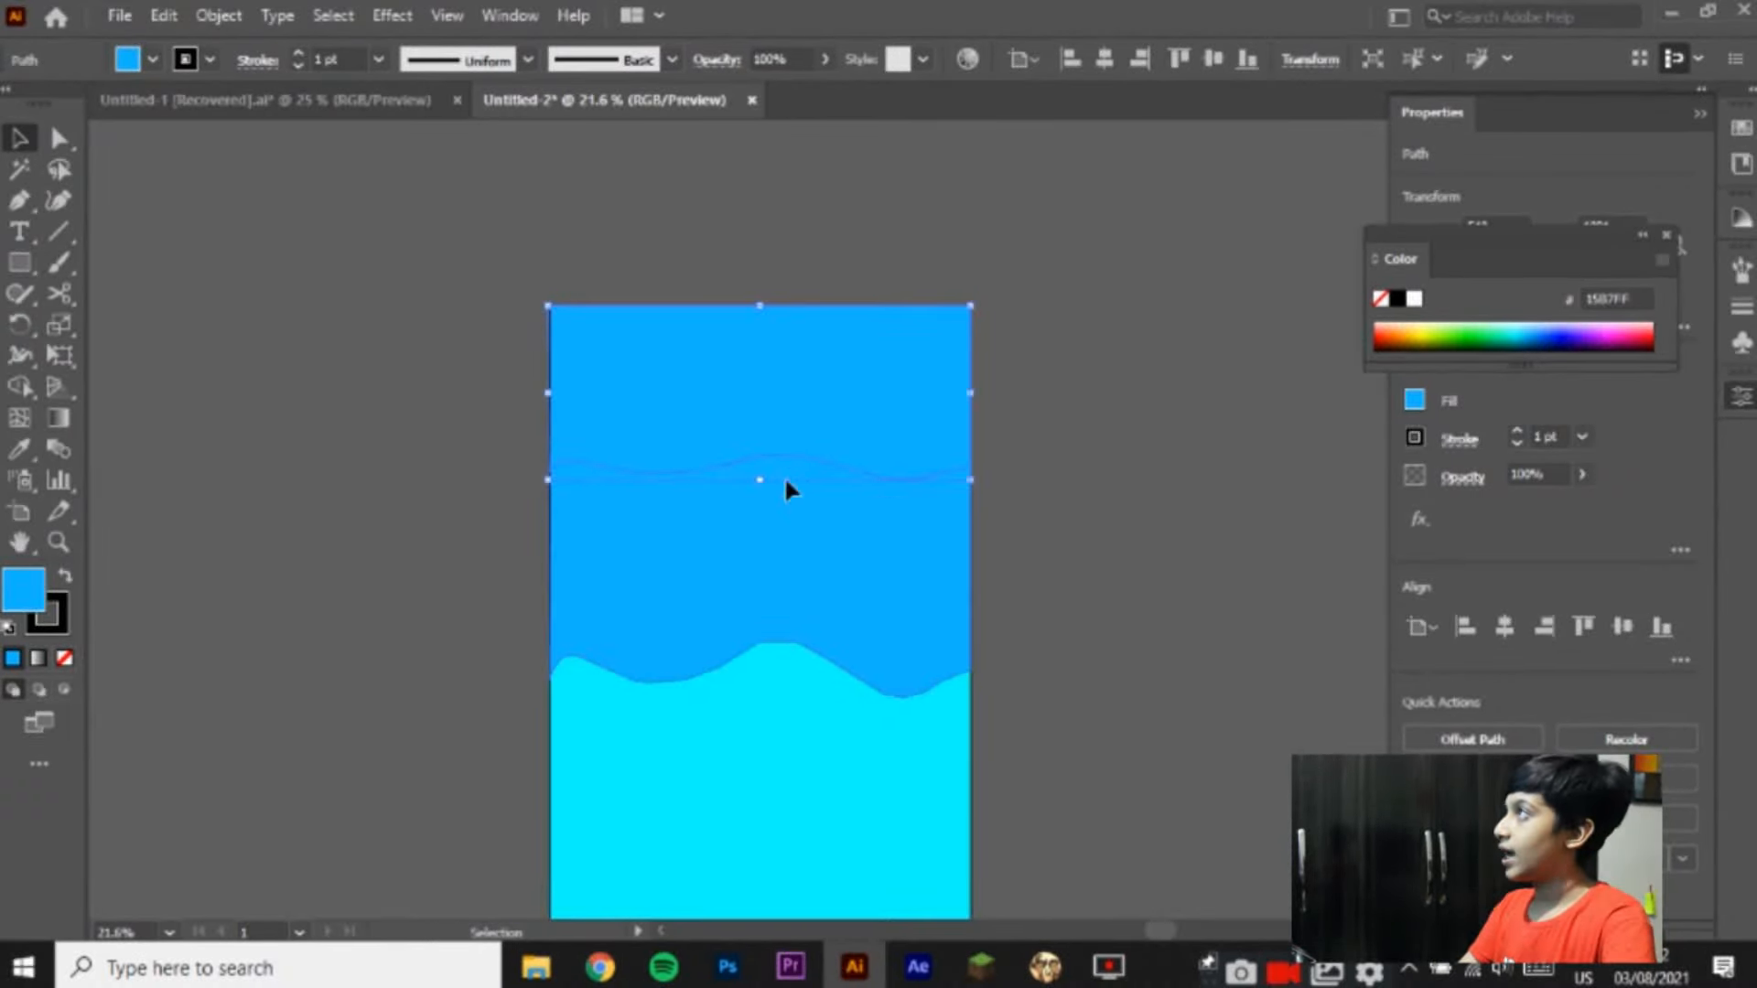
Step: Fill the shorter wavy copy with the darker blue 1770FF and deselect it
{"action": "double_click", "coordinate": [23, 590]}
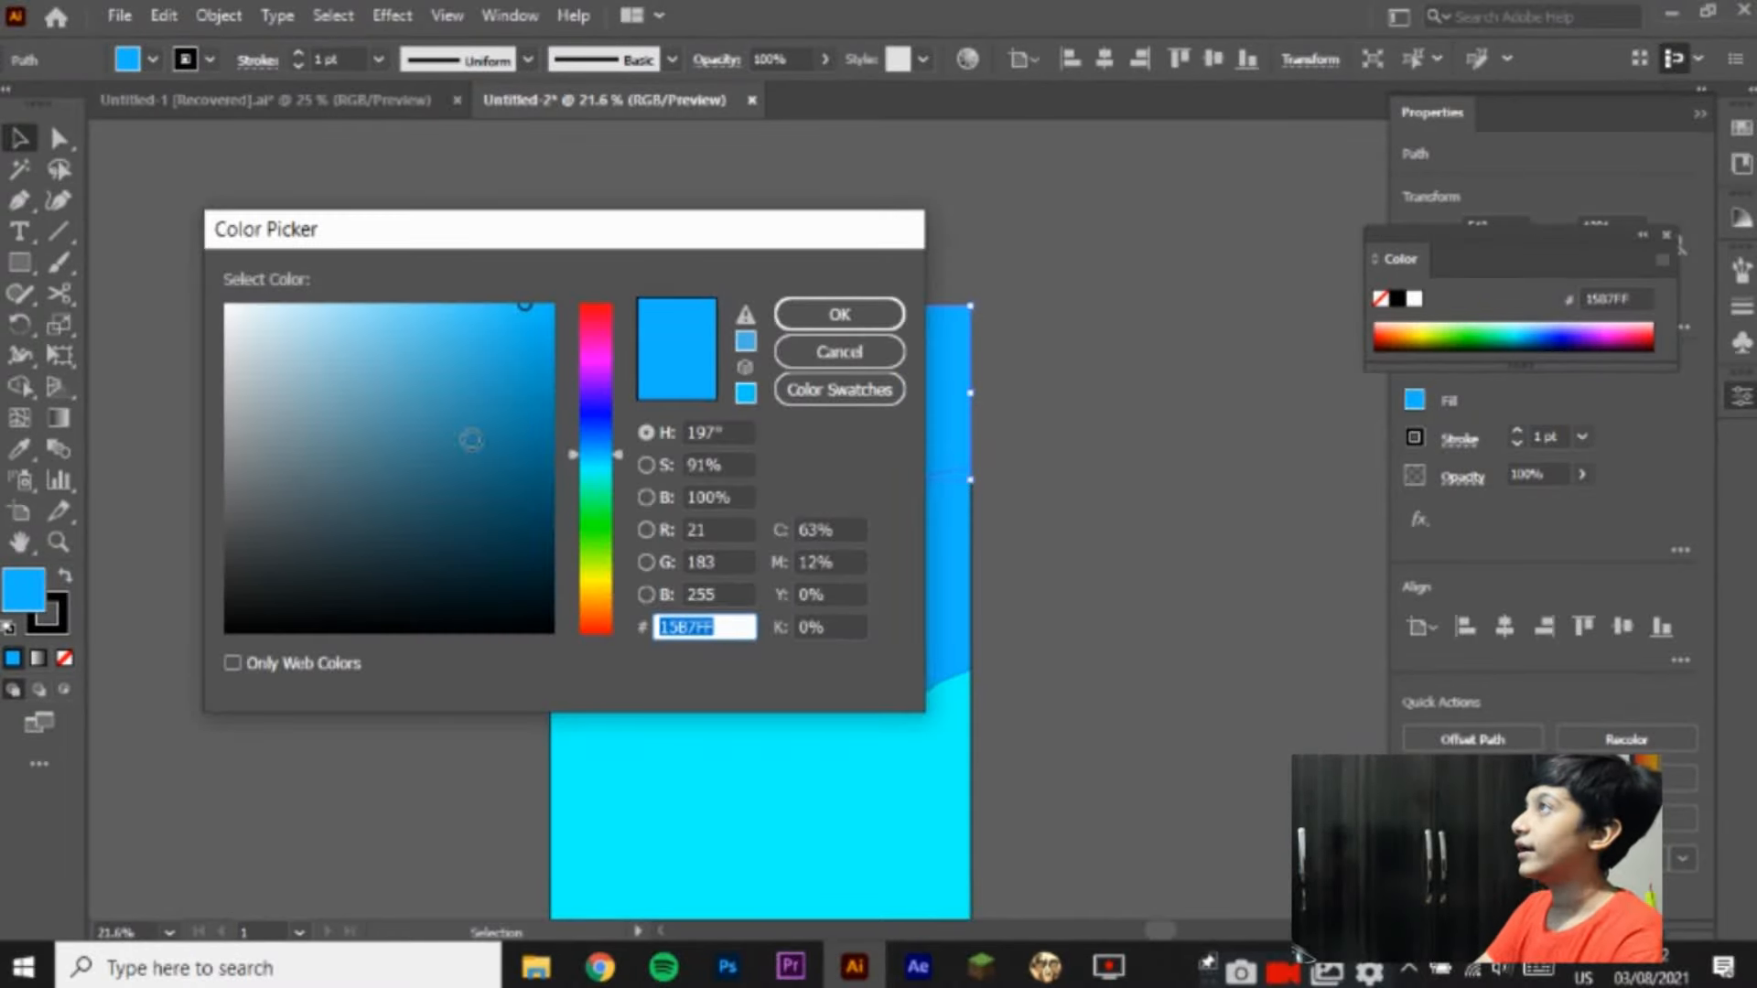
{"action": "left_click", "coordinate": [594, 434]}
{"action": "left_click", "coordinate": [892, 329]}
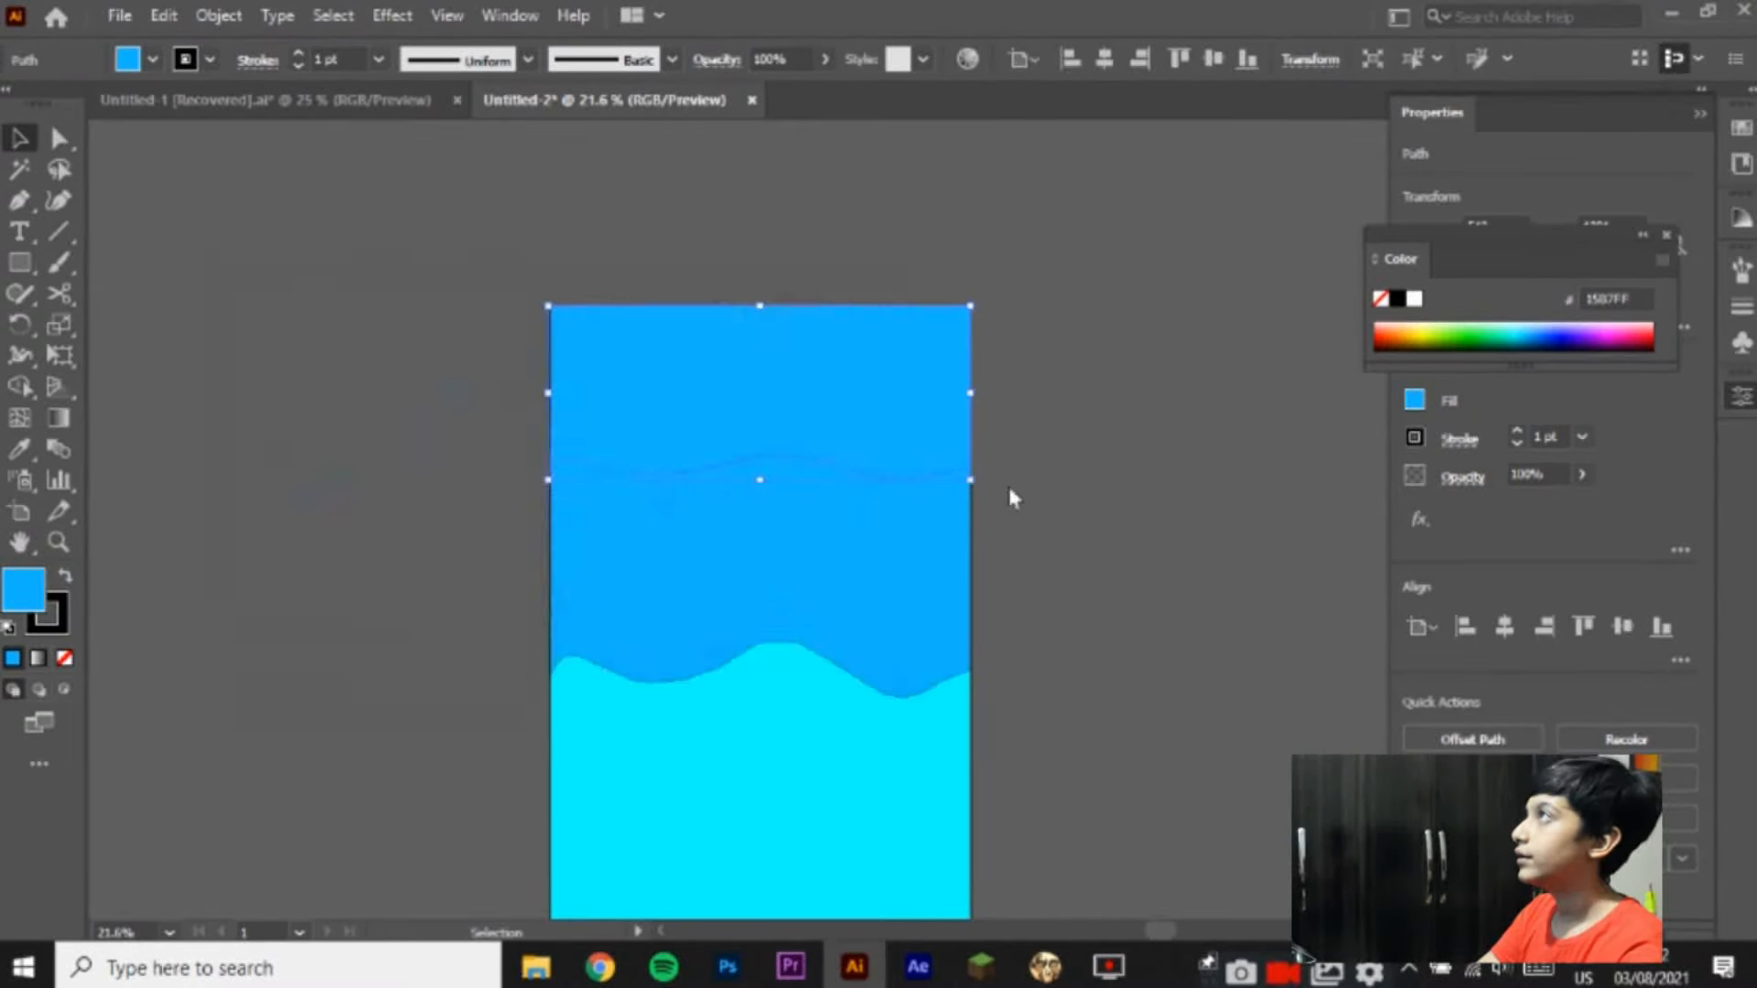
{"action": "left_click", "coordinate": [1215, 770]}
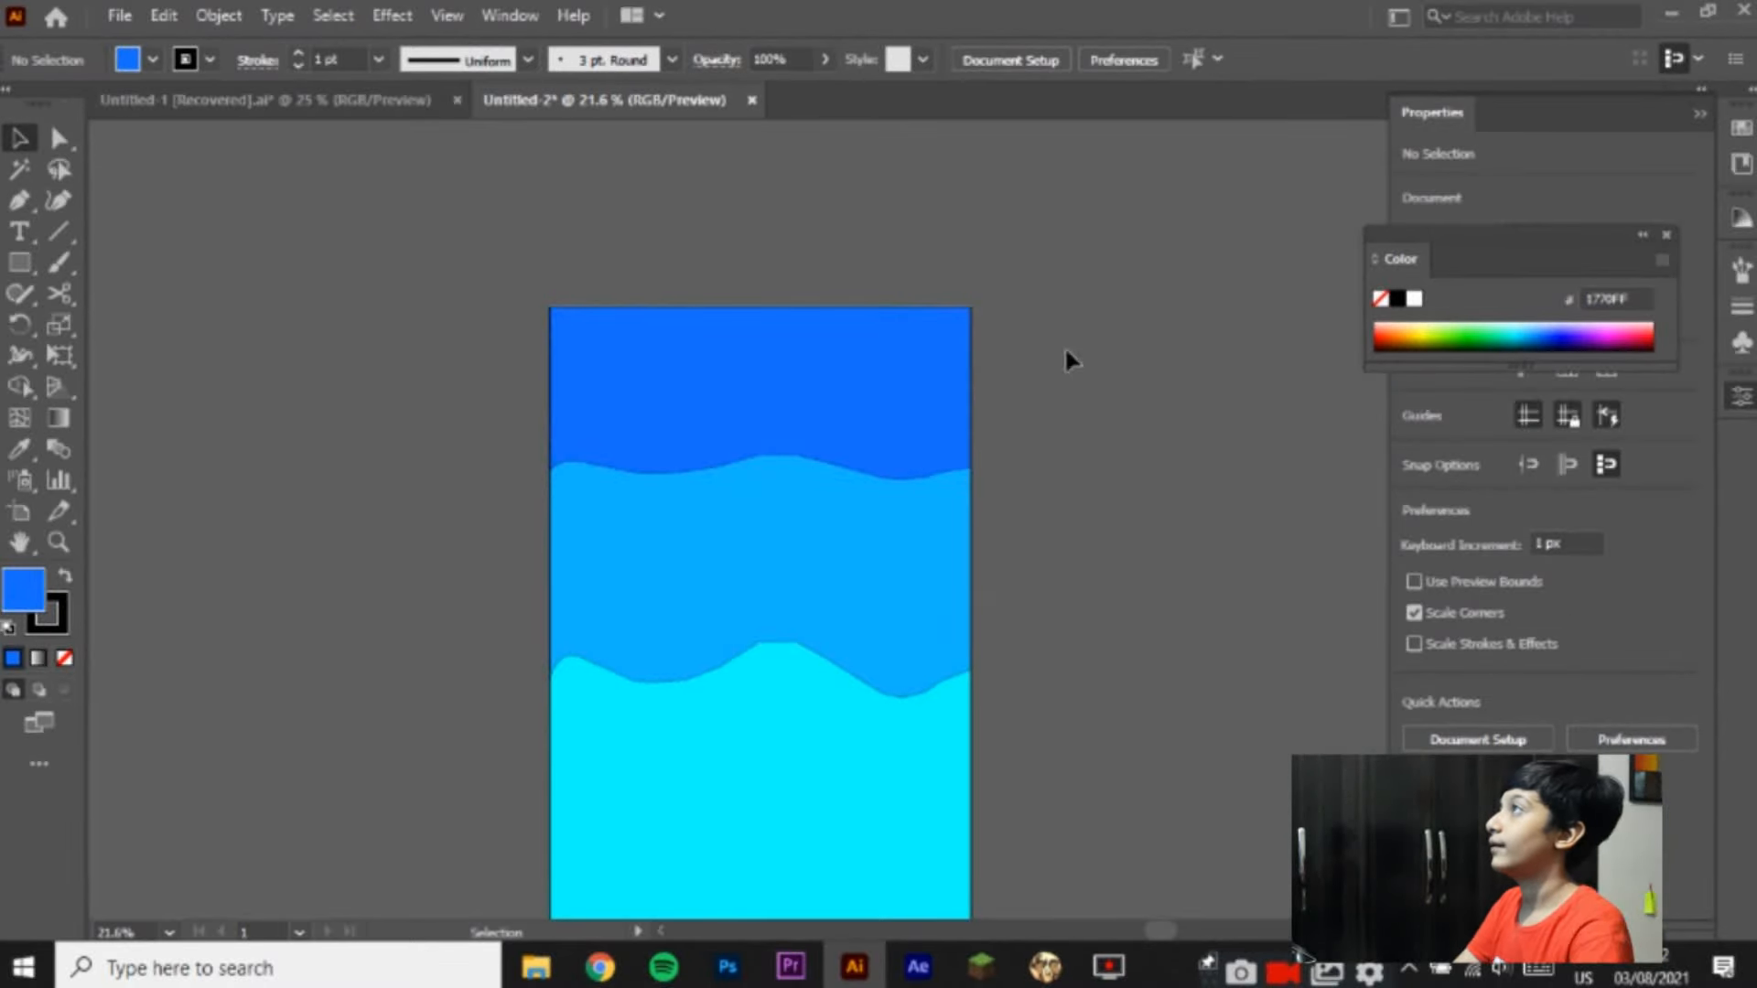
Step: Apply a Feather effect with a 10 px radius to both blue wavy shapes together and deselect them
{"action": "left_click", "coordinate": [843, 755]}
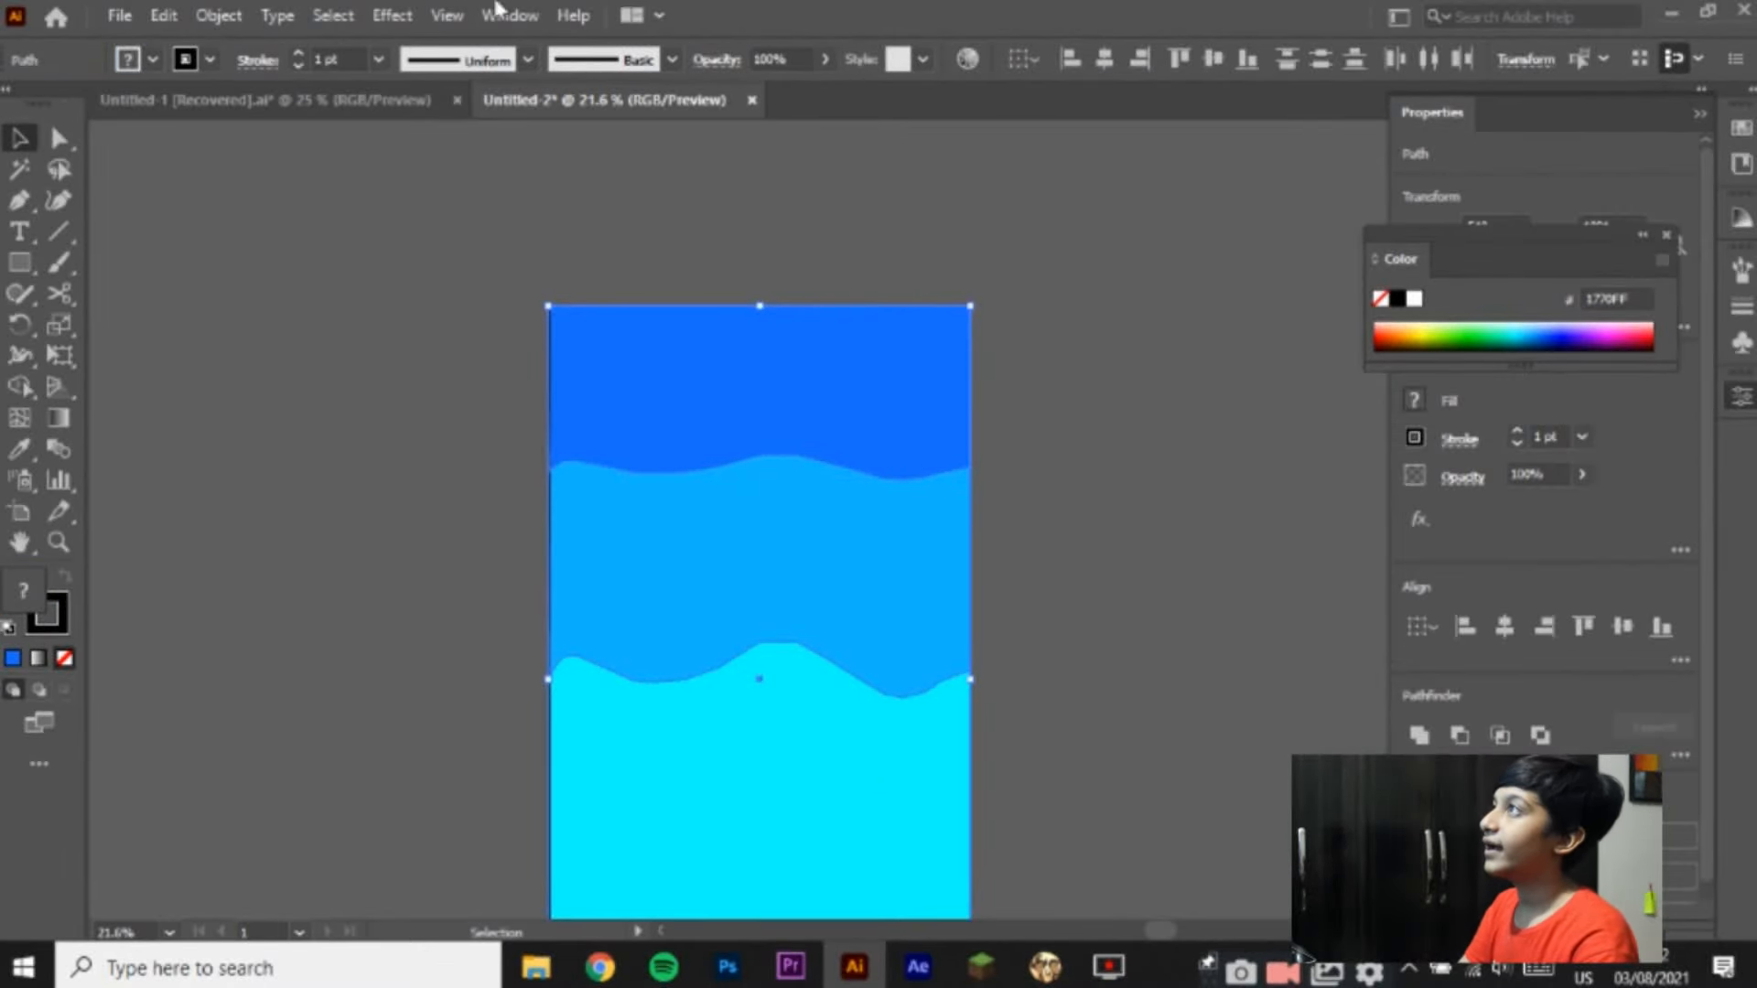
{"action": "left_click", "coordinate": [990, 457]}
{"action": "left_click", "coordinate": [926, 511]}
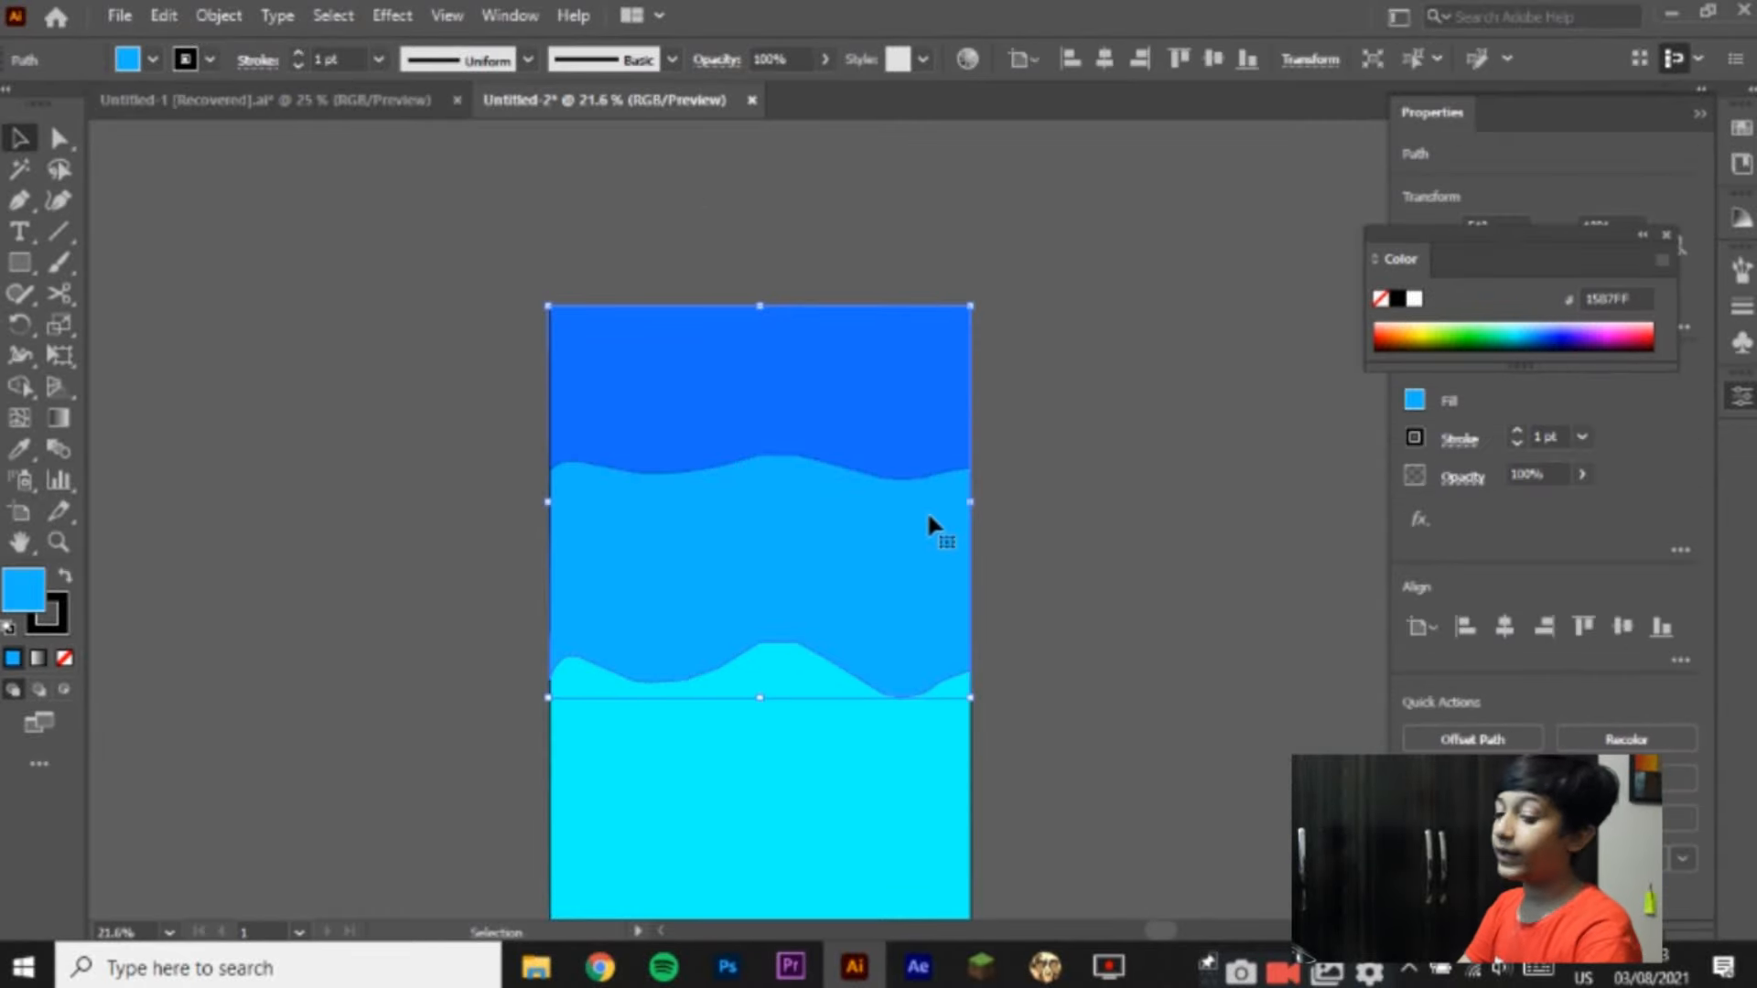
{"action": "left_click", "coordinate": [929, 451], "text": "shift"}
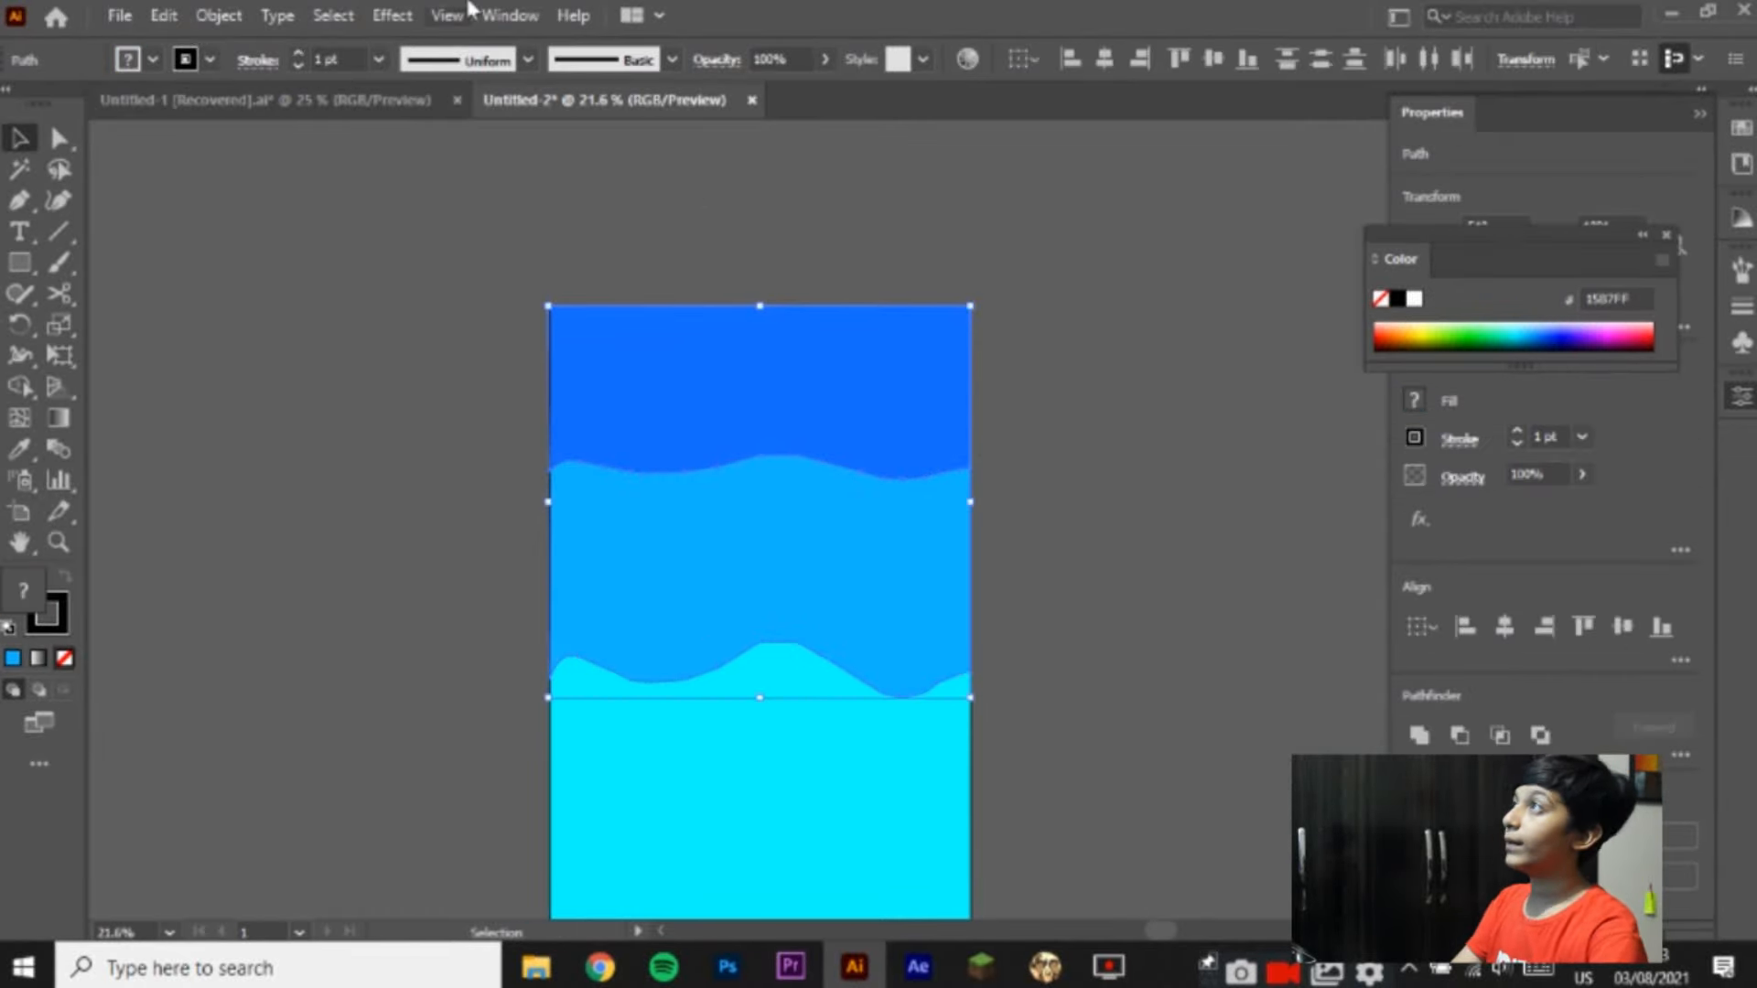
{"action": "left_click", "coordinate": [399, 16]}
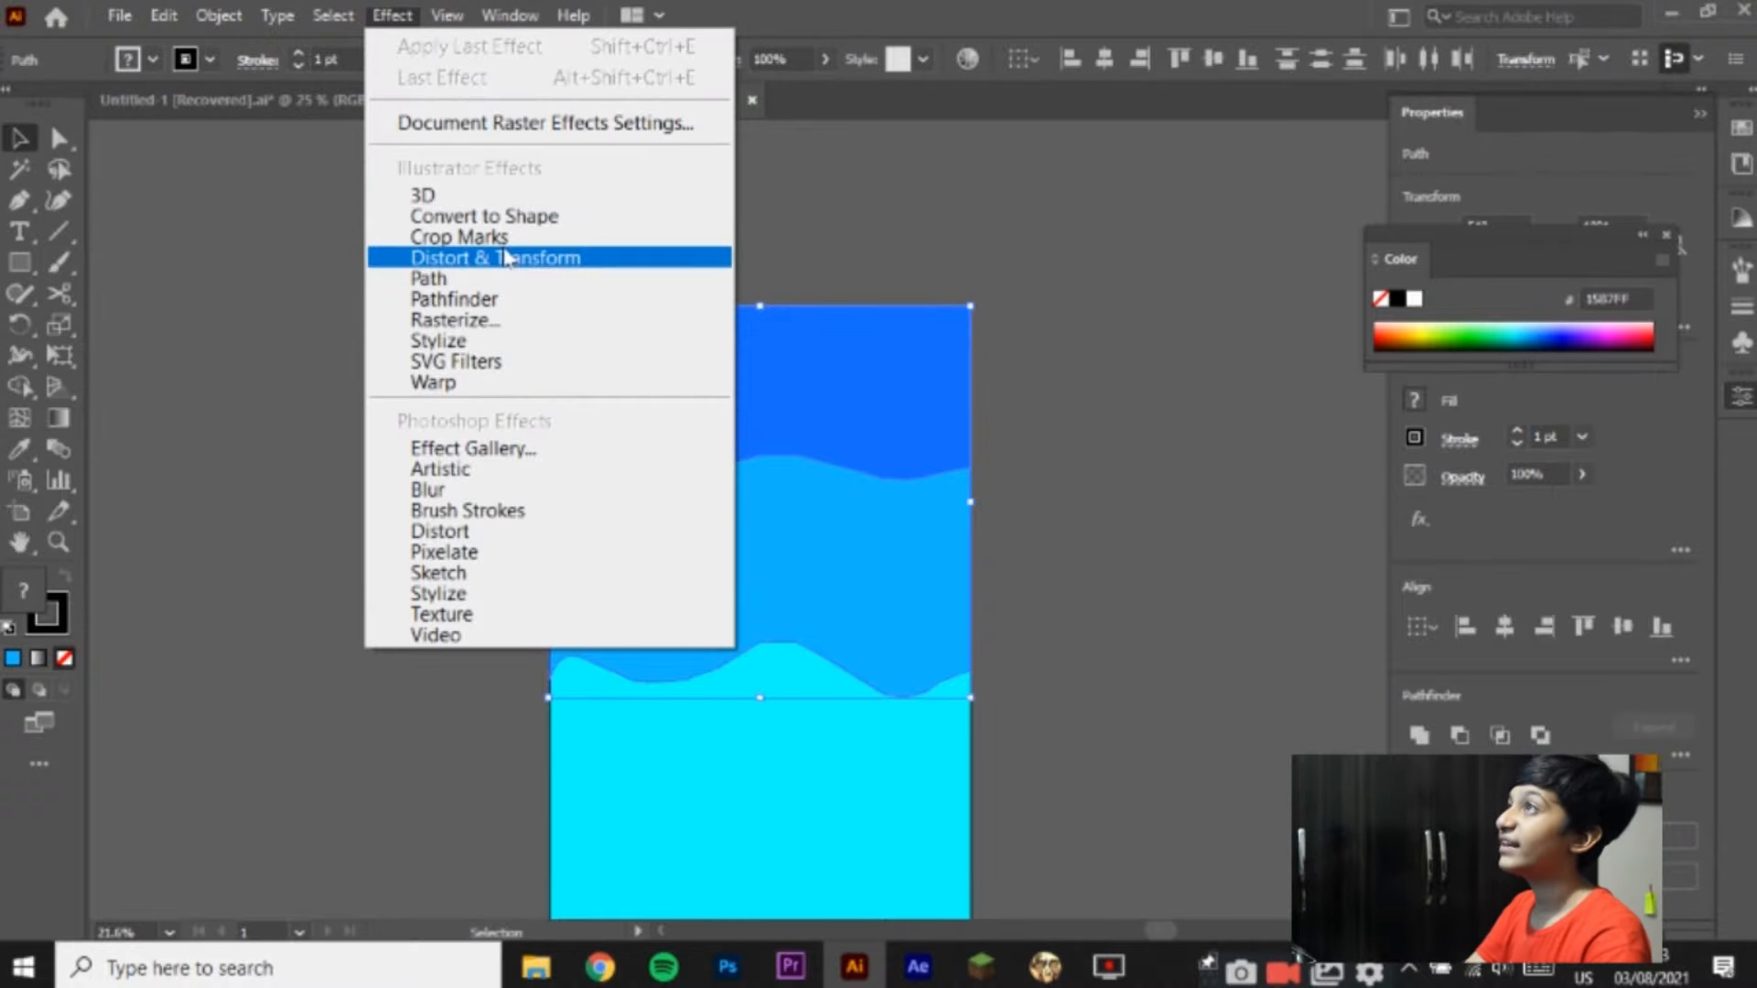
{"action": "mouse_move", "coordinate": [710, 345]}
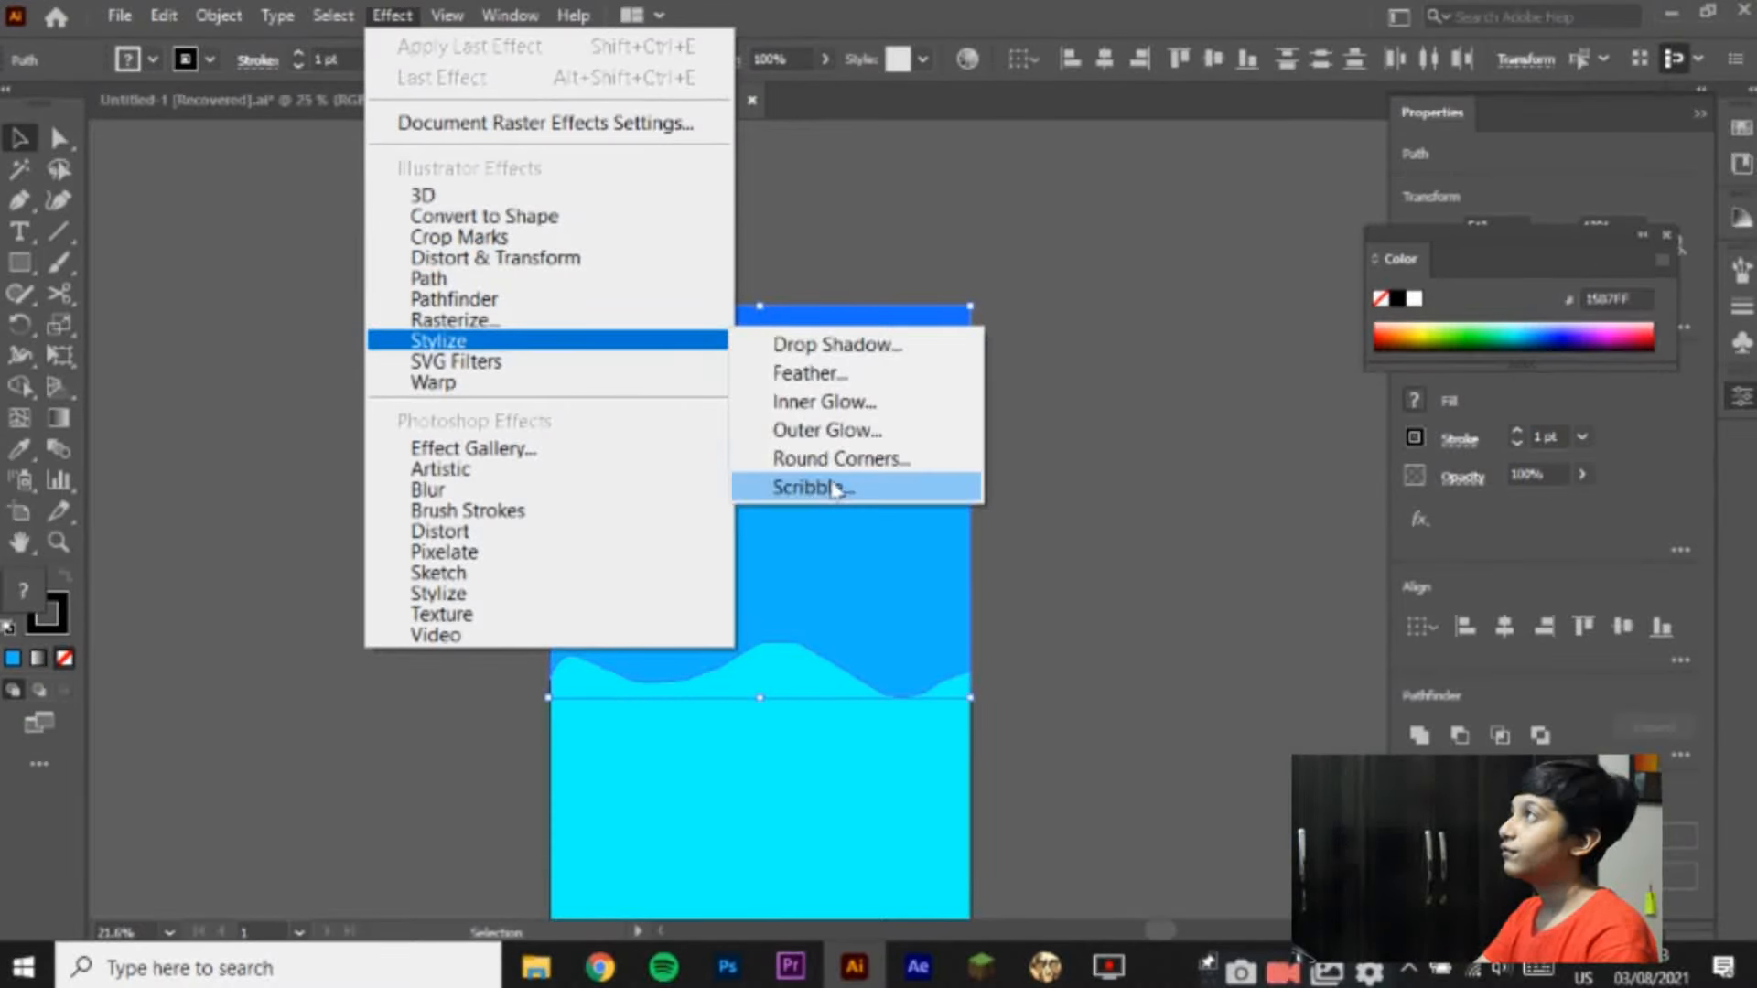
{"action": "left_click", "coordinate": [844, 374]}
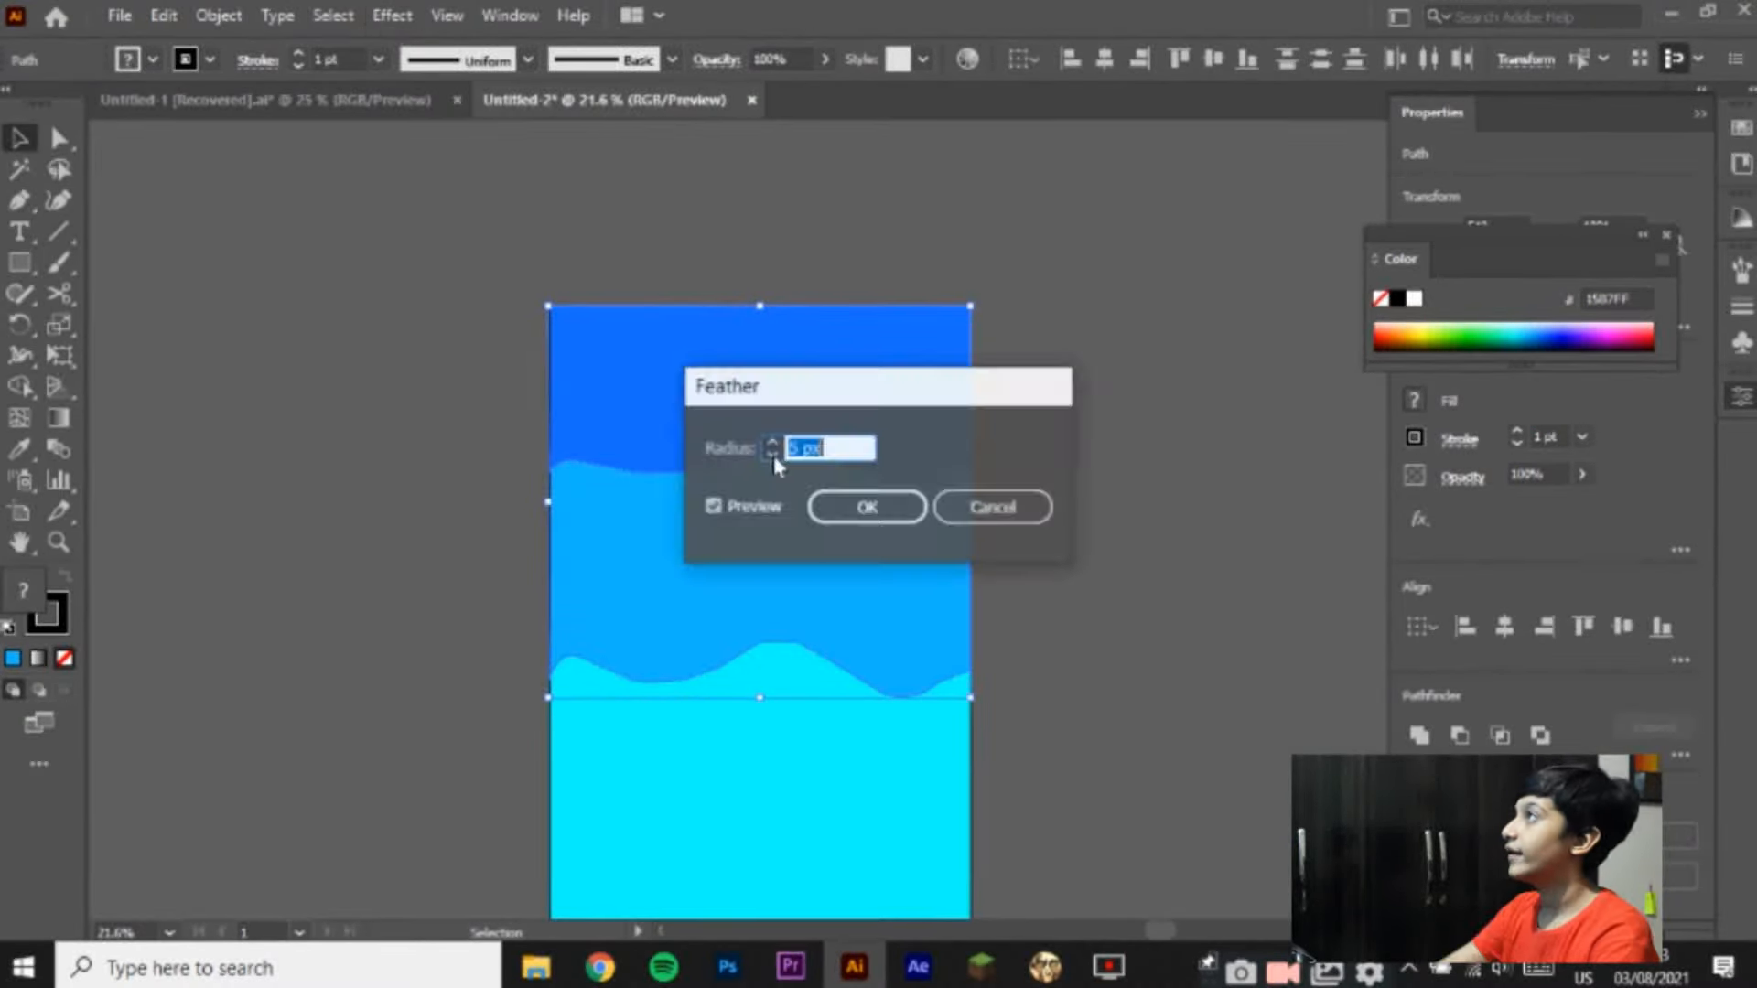
{"action": "left_click", "coordinate": [771, 444]}
{"action": "left_click", "coordinate": [771, 444]}
{"action": "left_click", "coordinate": [770, 443]}
{"action": "left_click", "coordinate": [771, 443]}
{"action": "left_click", "coordinate": [771, 443]}
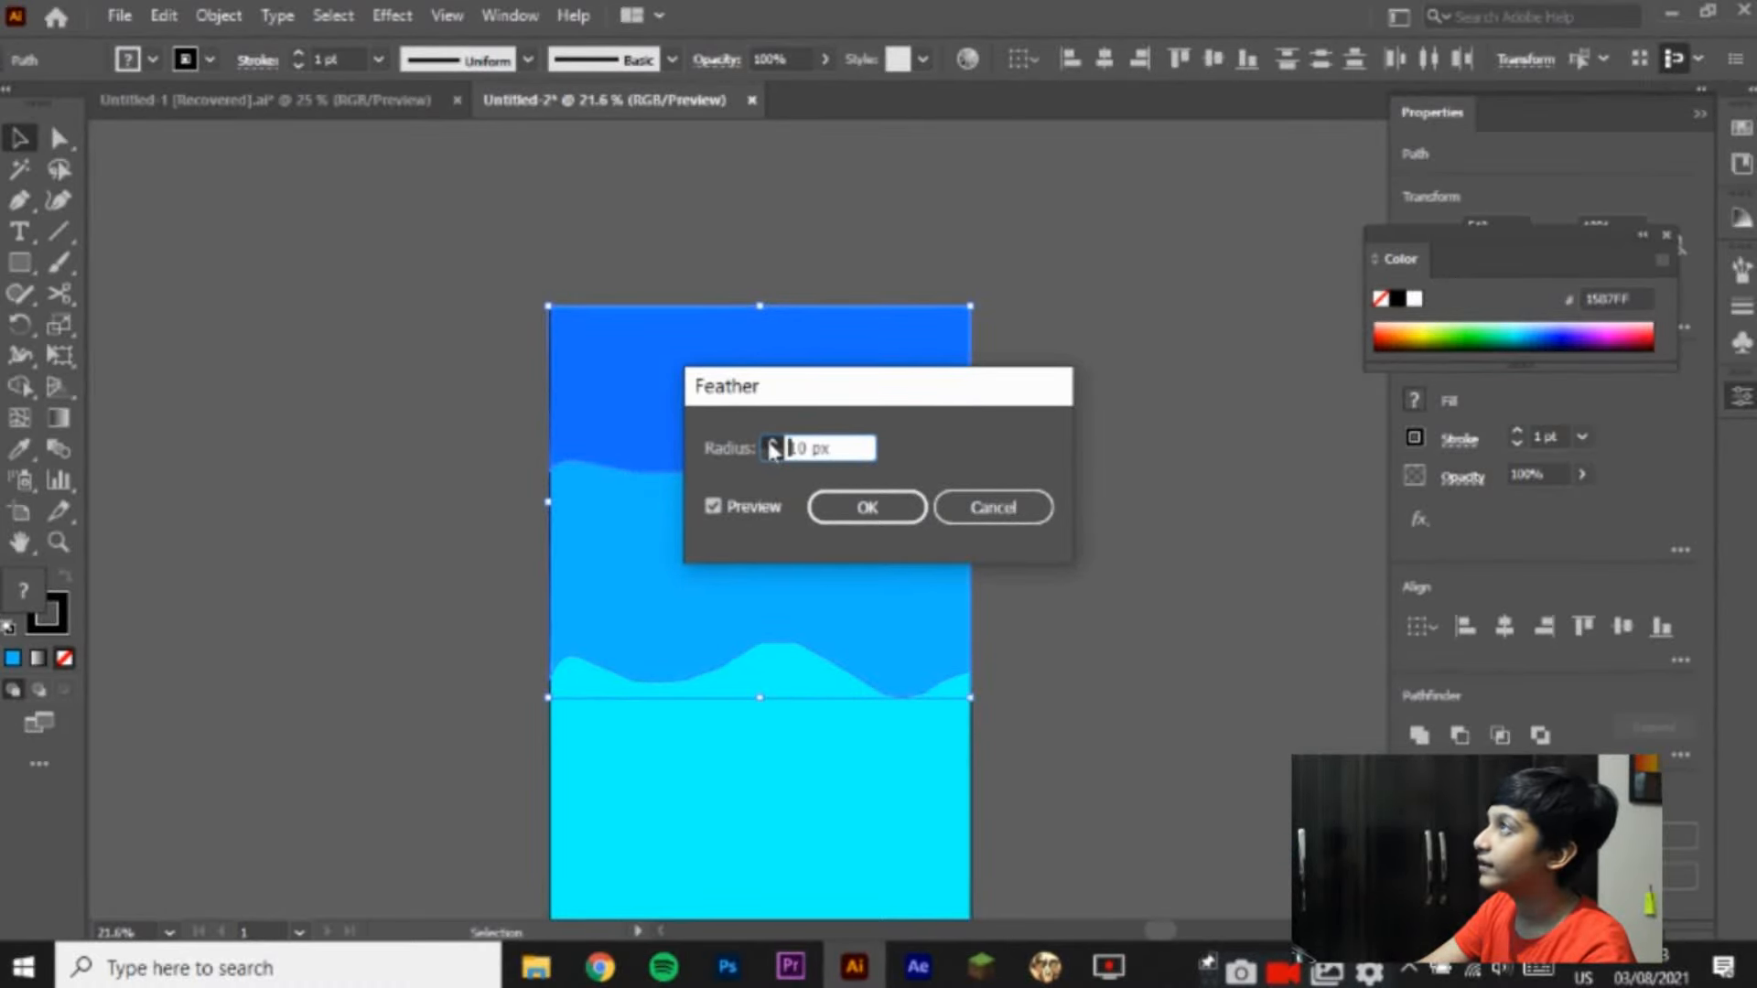
{"action": "left_click", "coordinate": [892, 509]}
{"action": "left_click", "coordinate": [1091, 707]}
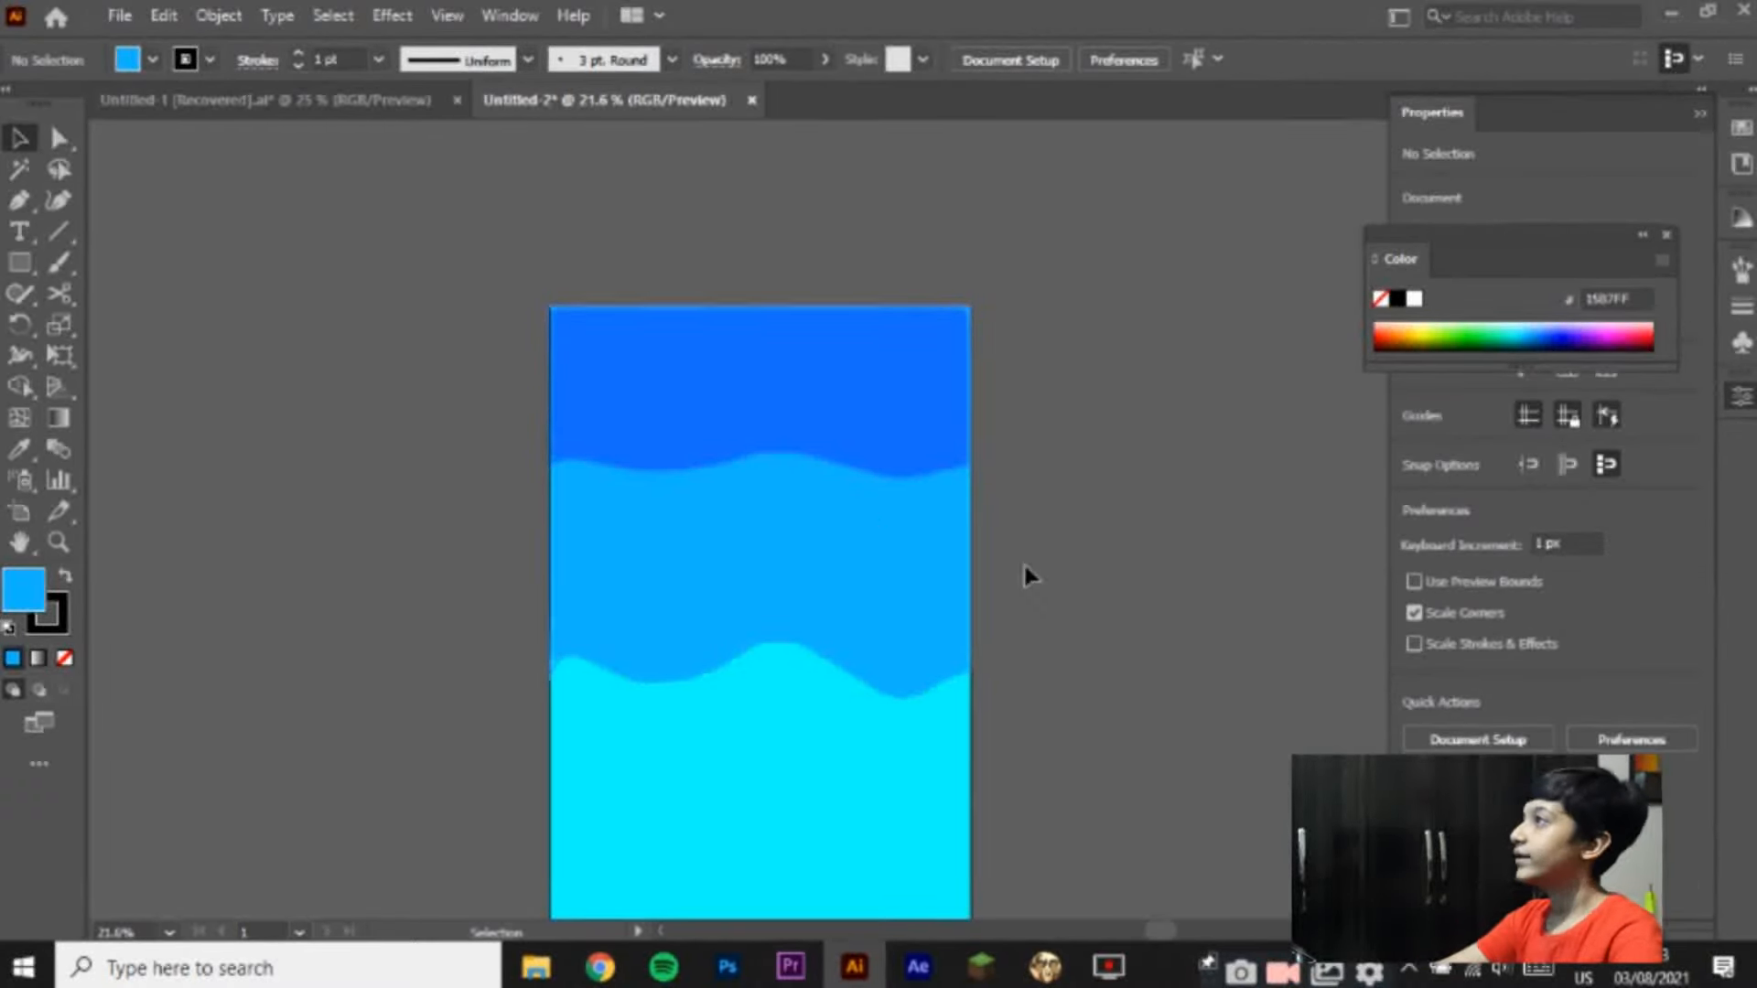
{"action": "left_click_drag", "start_coordinate": [1133, 569], "coordinate": [1095, 412]}
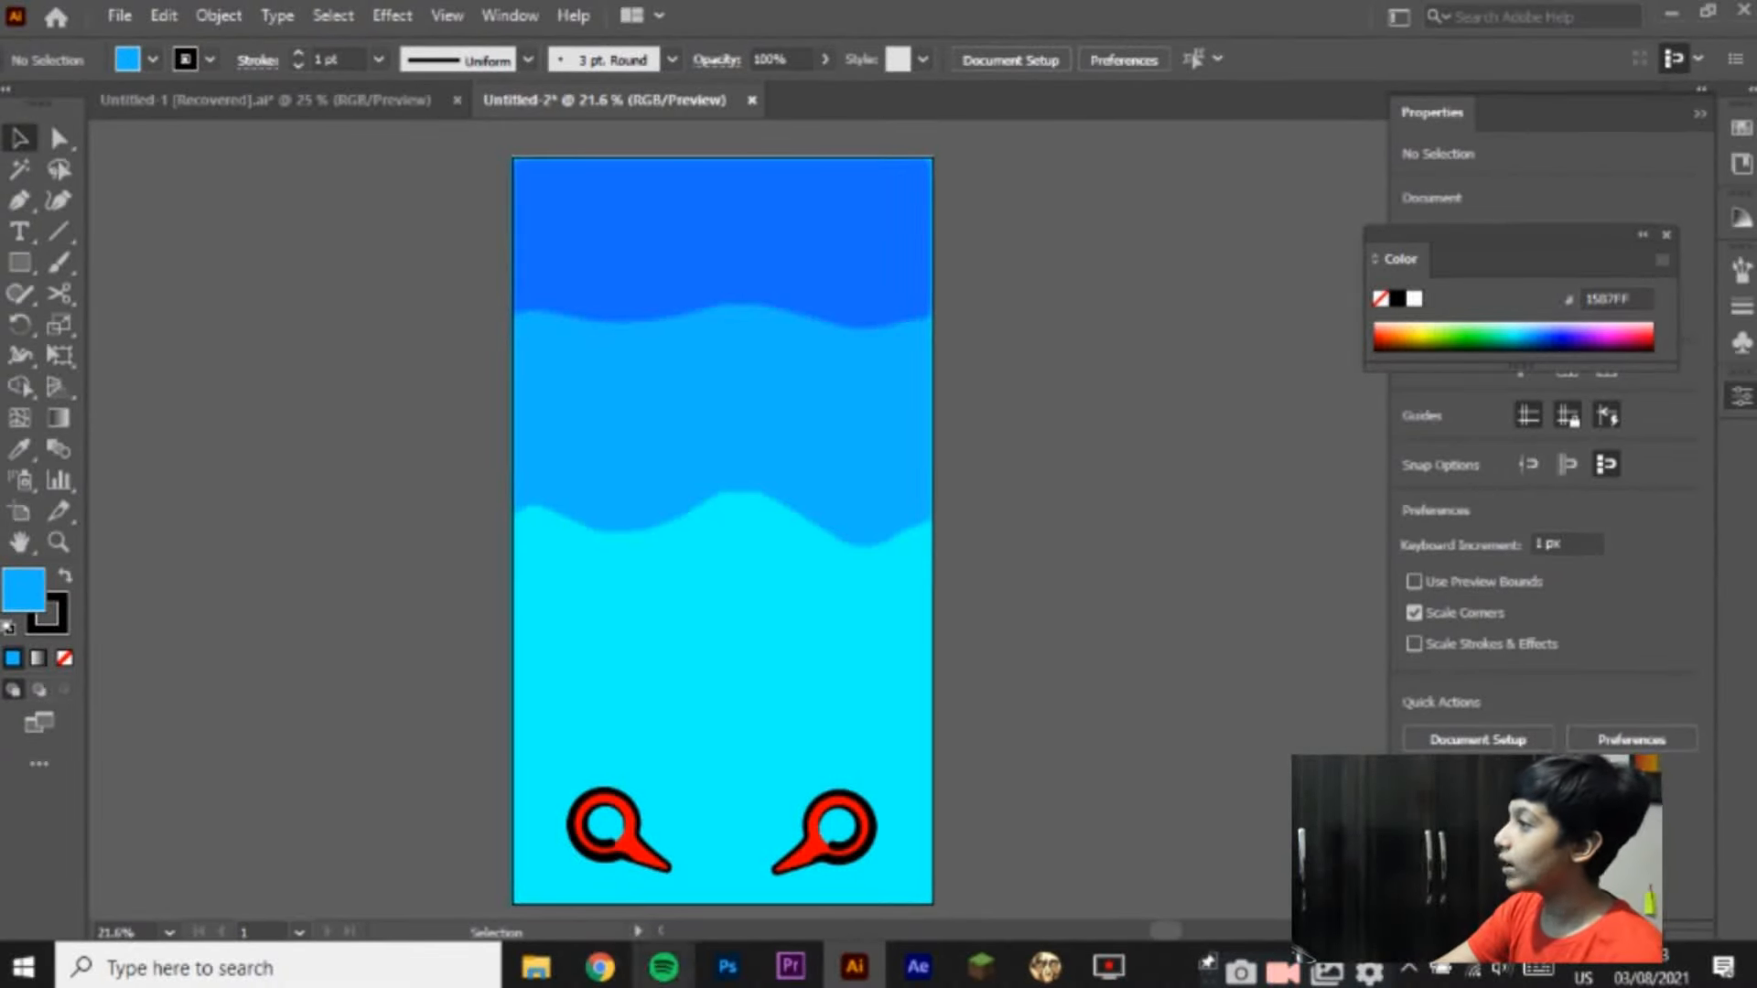
Step: Switch to Chrome and search for "CARTOON space background"
{"action": "left_click", "coordinate": [615, 981]}
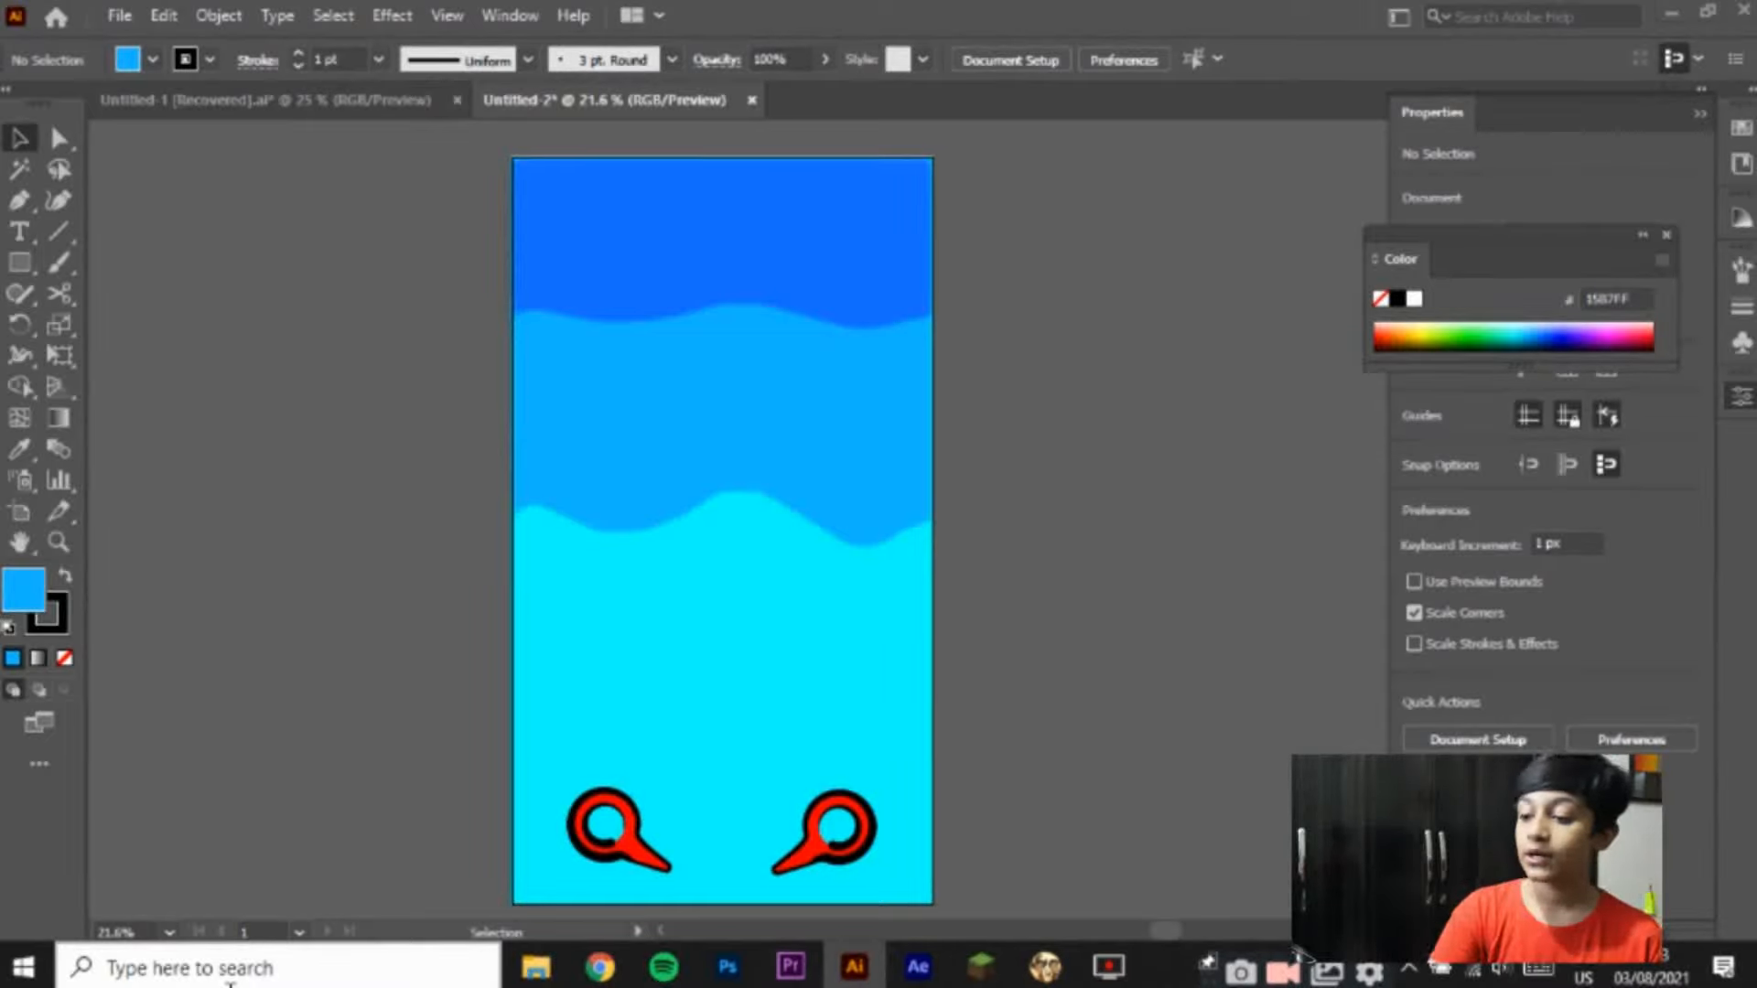
{"action": "type", "text": "CA"}
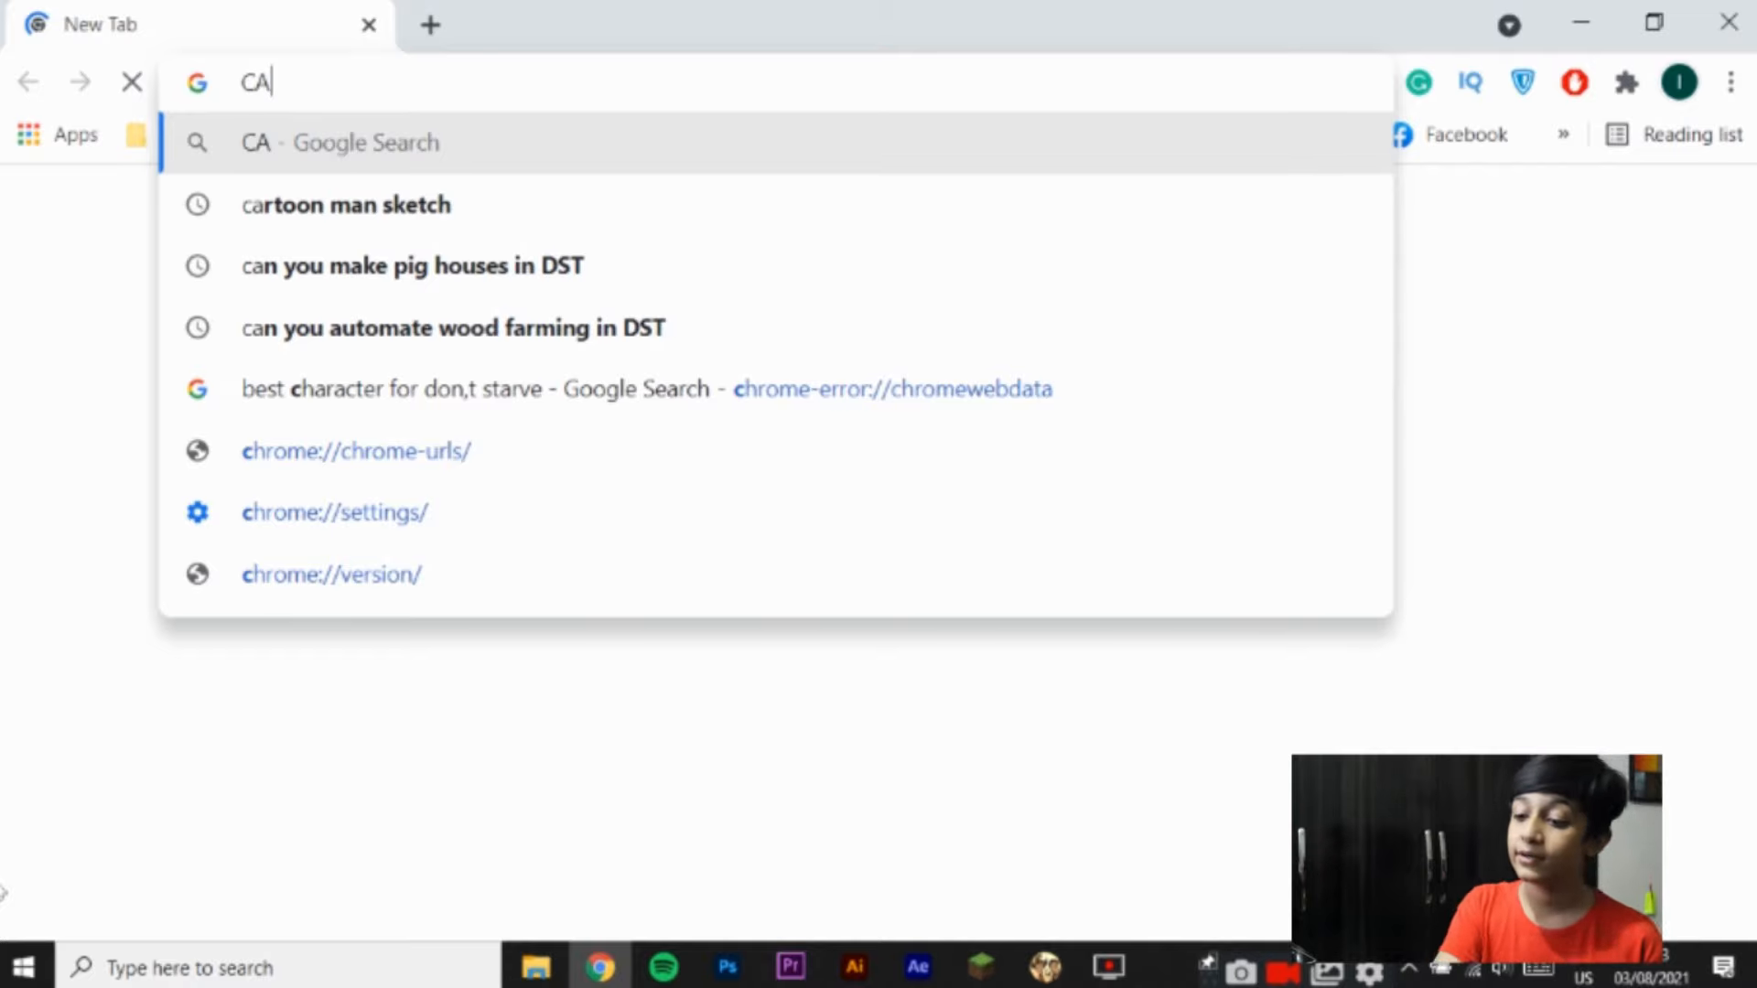
{"action": "type", "text": "RTOON sp"}
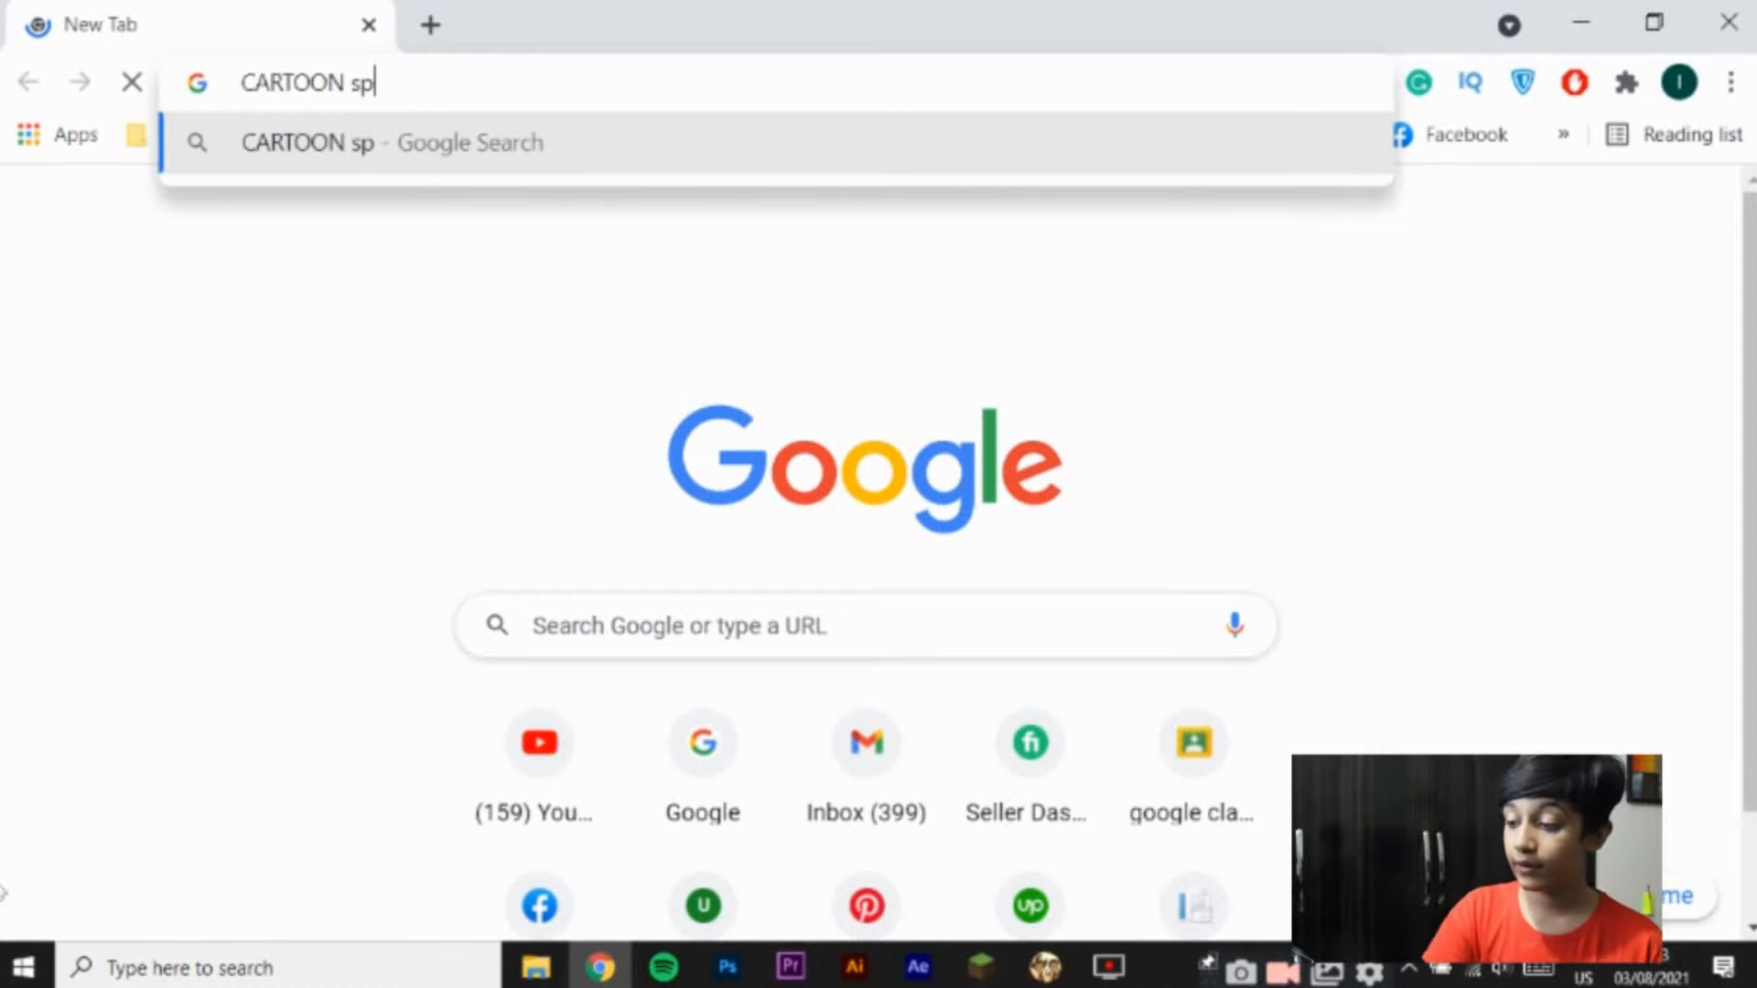
{"action": "type", "text": "ace background"}
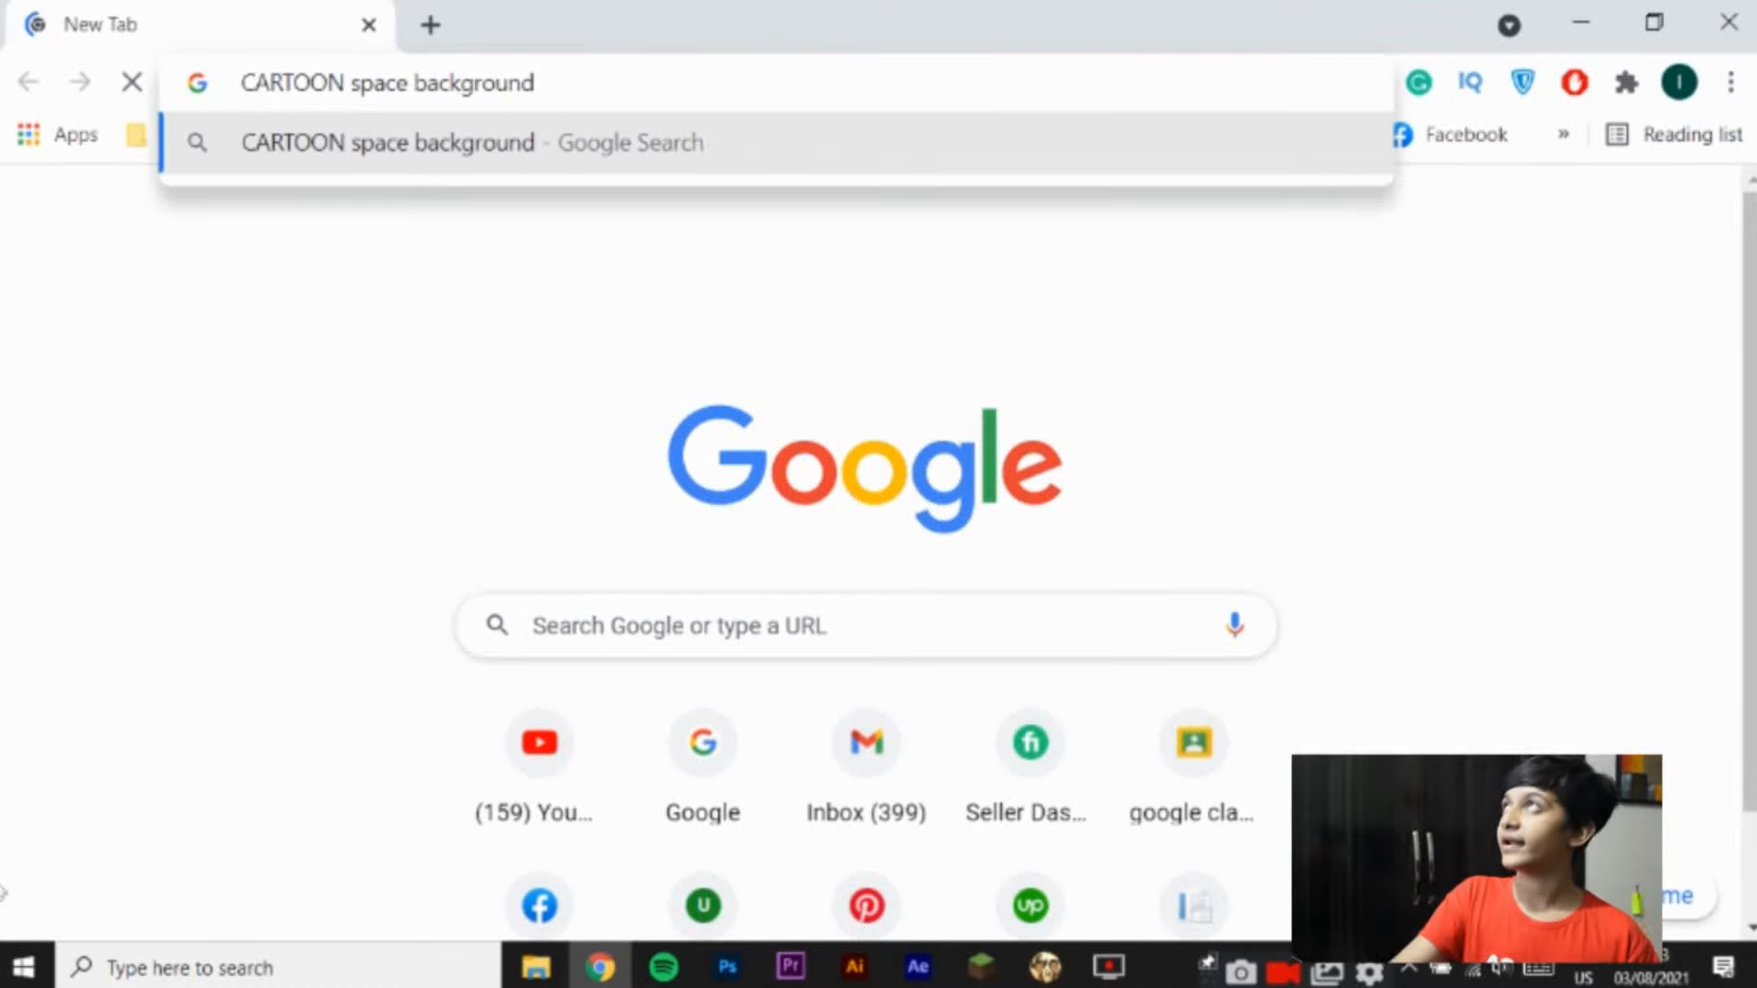
{"action": "key", "text": "Return"}
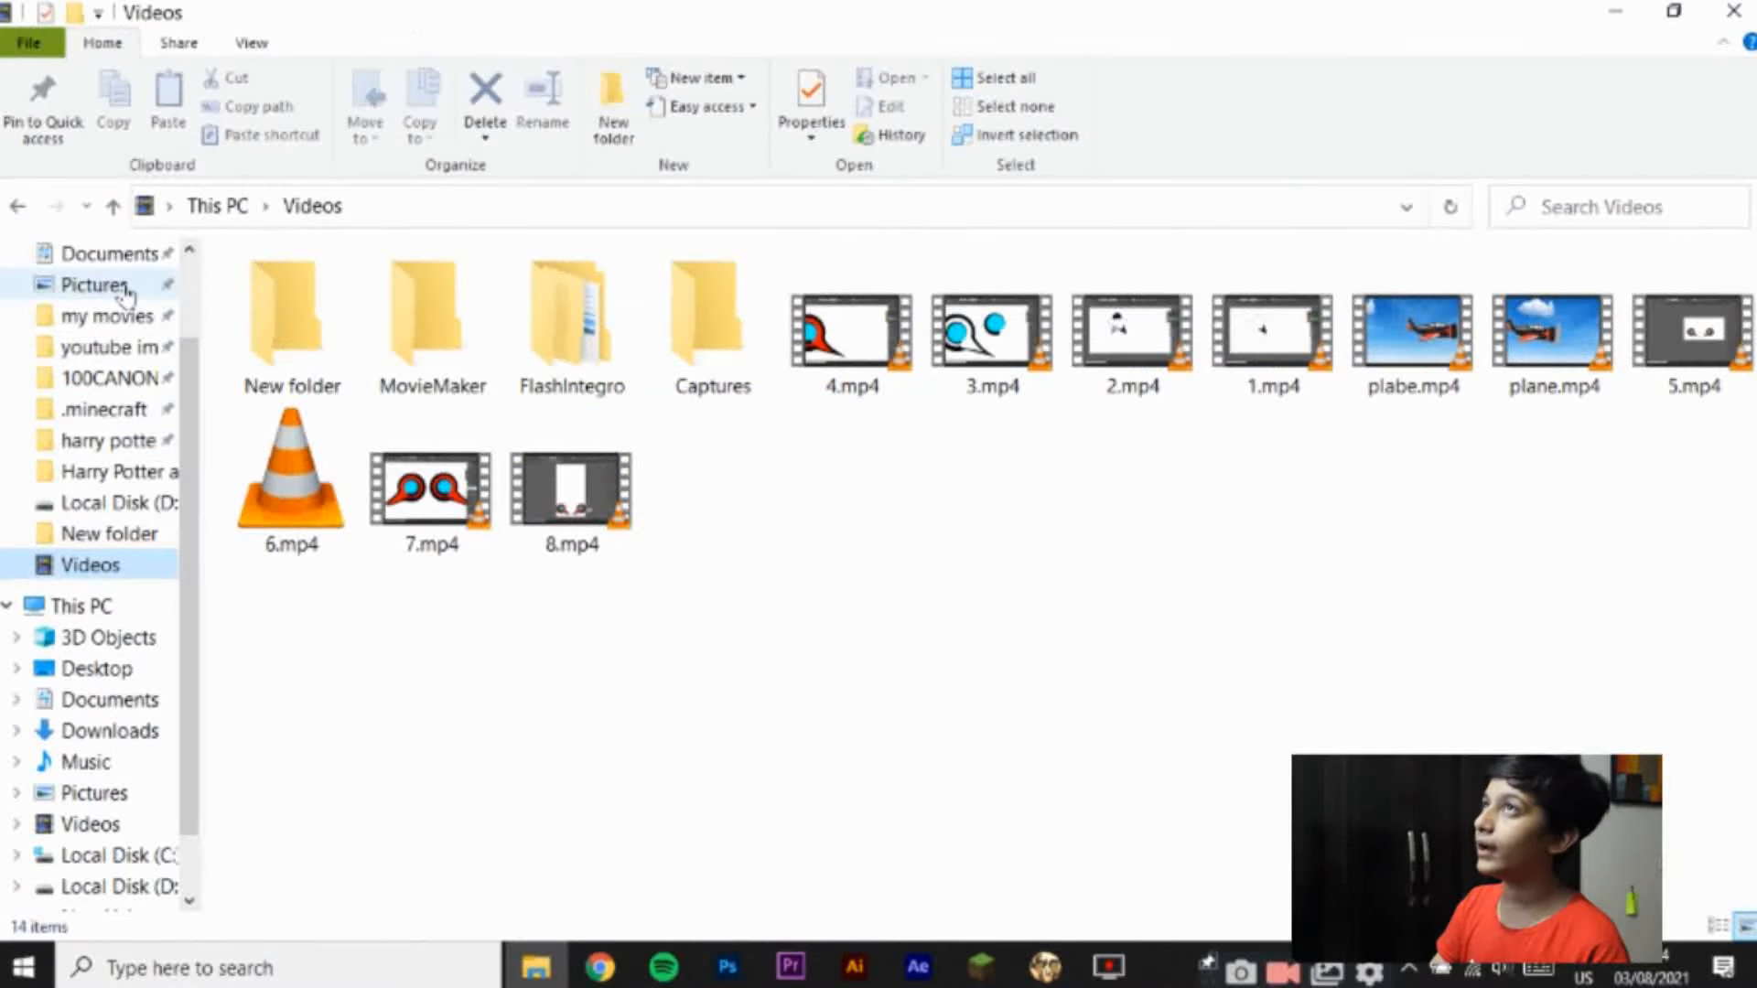
Step: Look through the Downloads folder in File Explorer
{"action": "scroll", "coordinate": [129, 296], "scroll_direction": "up", "scroll_amount": 2}
{"action": "left_click", "coordinate": [100, 338]}
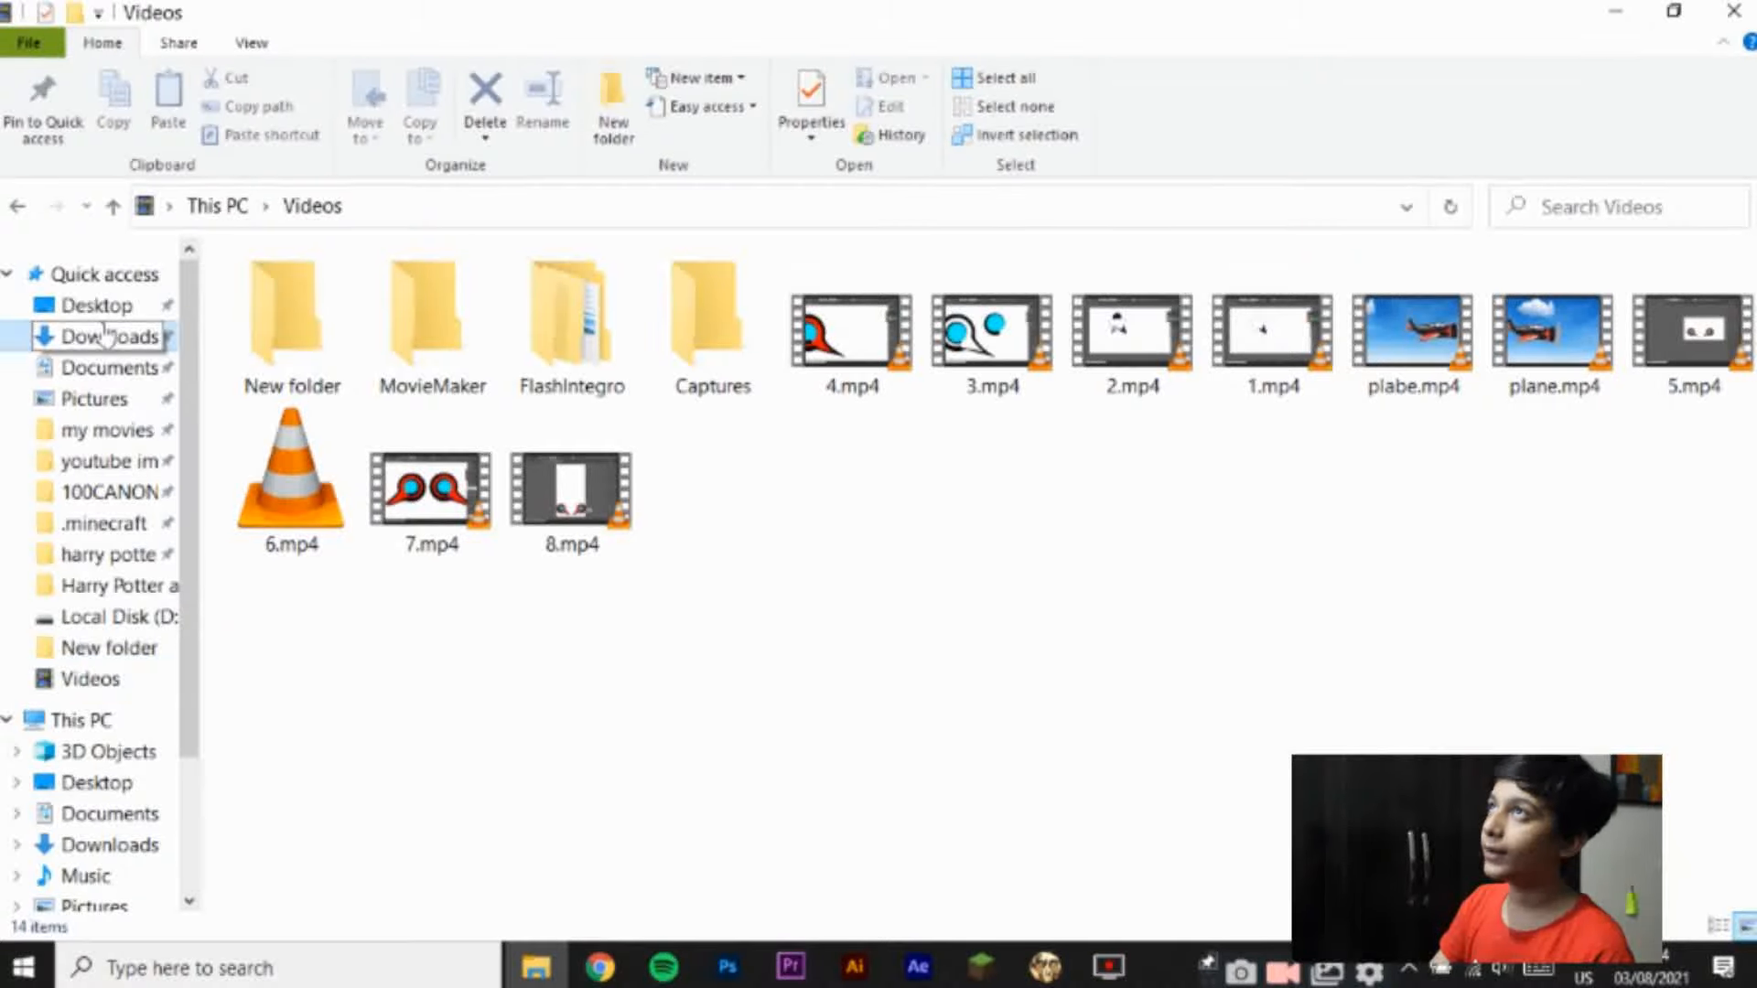
{"action": "left_click", "coordinate": [546, 396]}
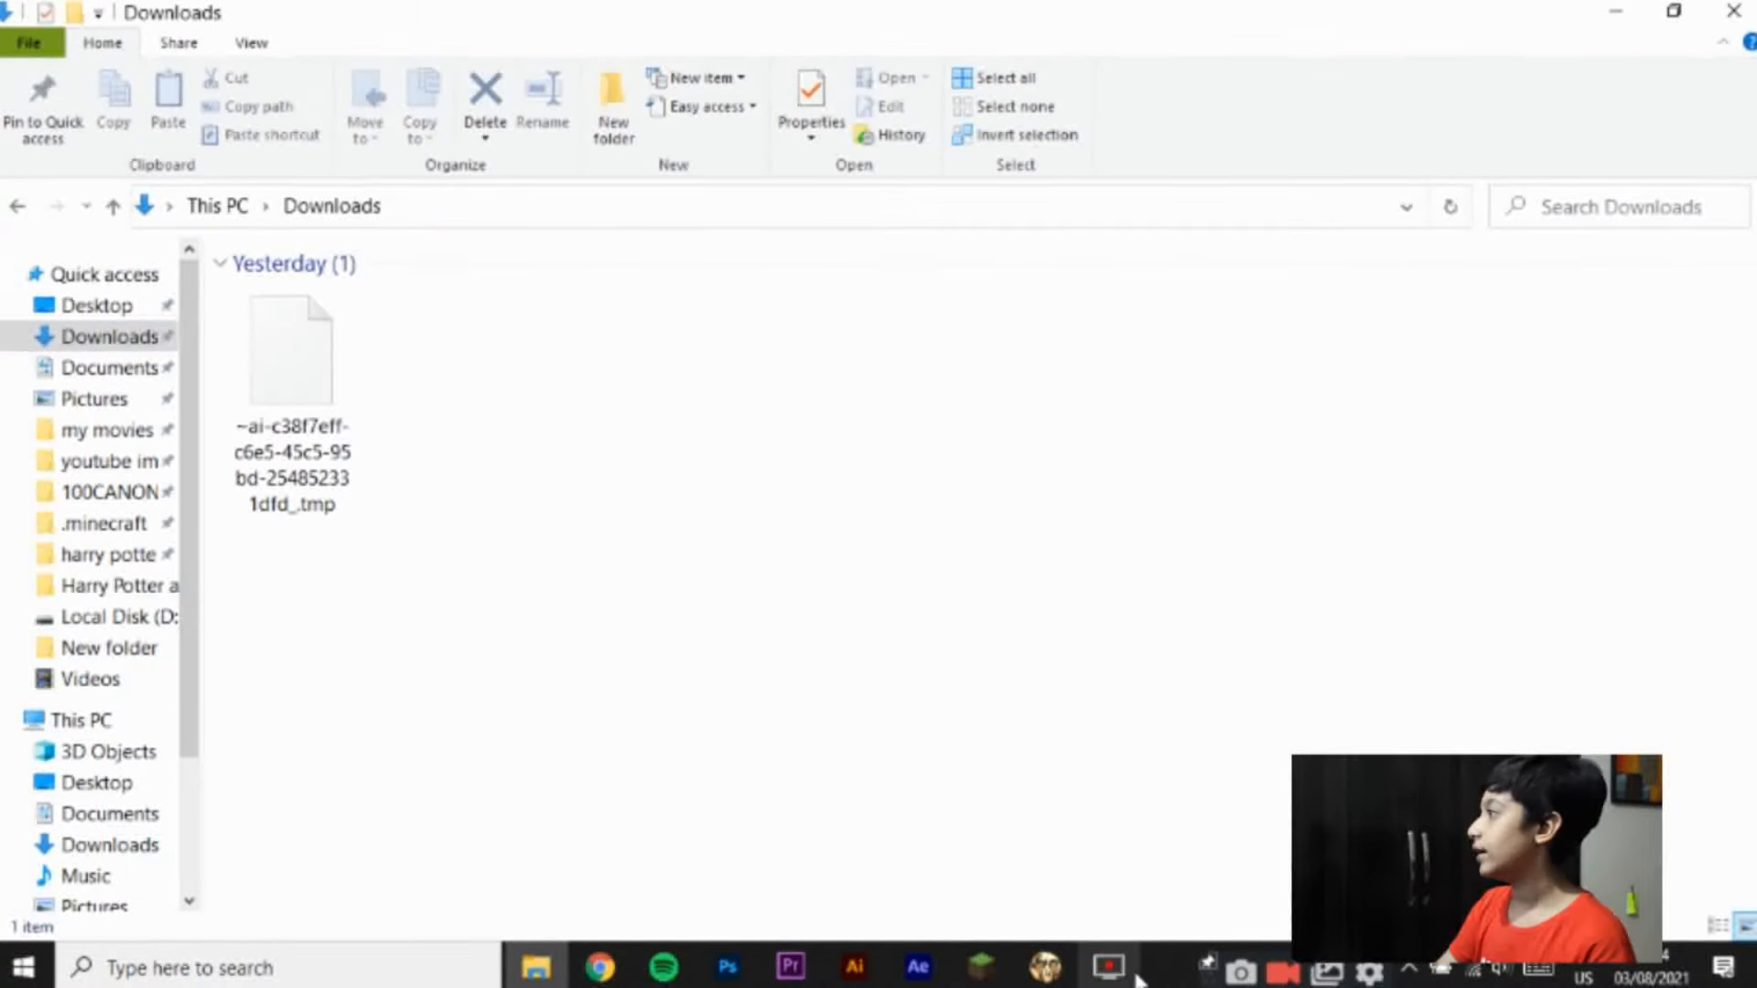
Step: Save the previewed vertical cartoon space image with planets from the Google results under the name "space"
{"action": "mouse_move", "coordinate": [1138, 979]}
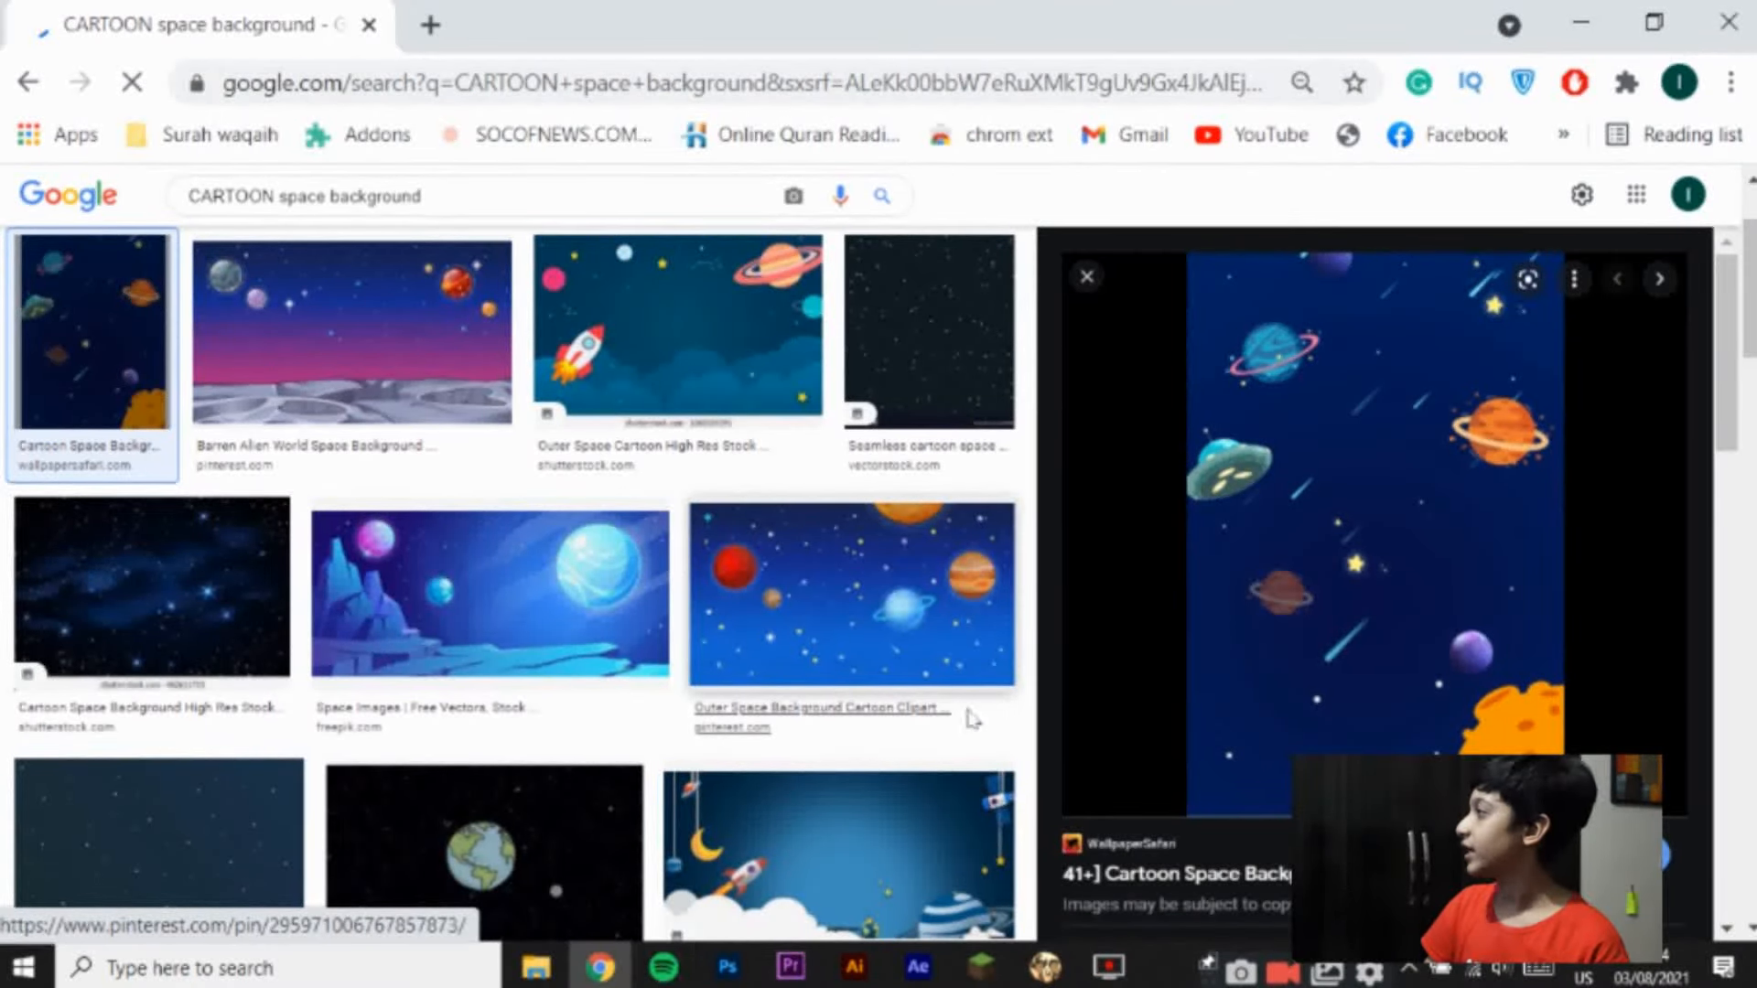
{"action": "mouse_move", "coordinate": [600, 967]}
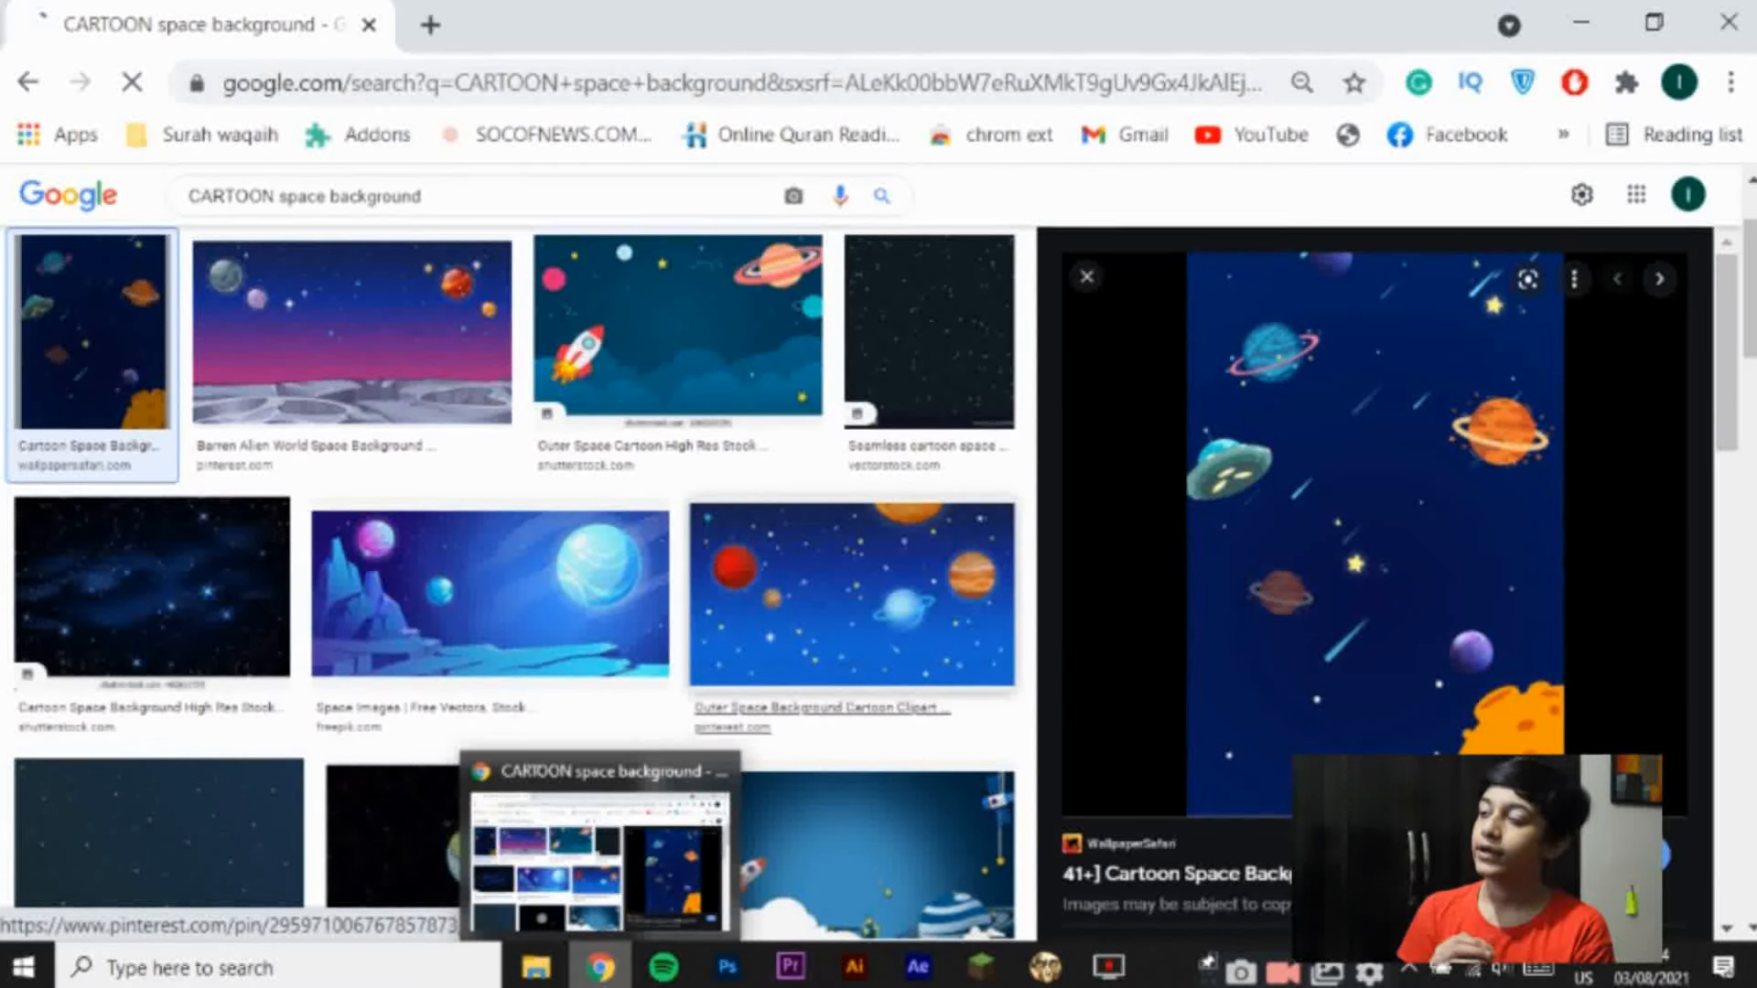
{"action": "type", "text": "spaced"}
{"action": "key", "text": "BackSpace"}
{"action": "key", "text": "Return"}
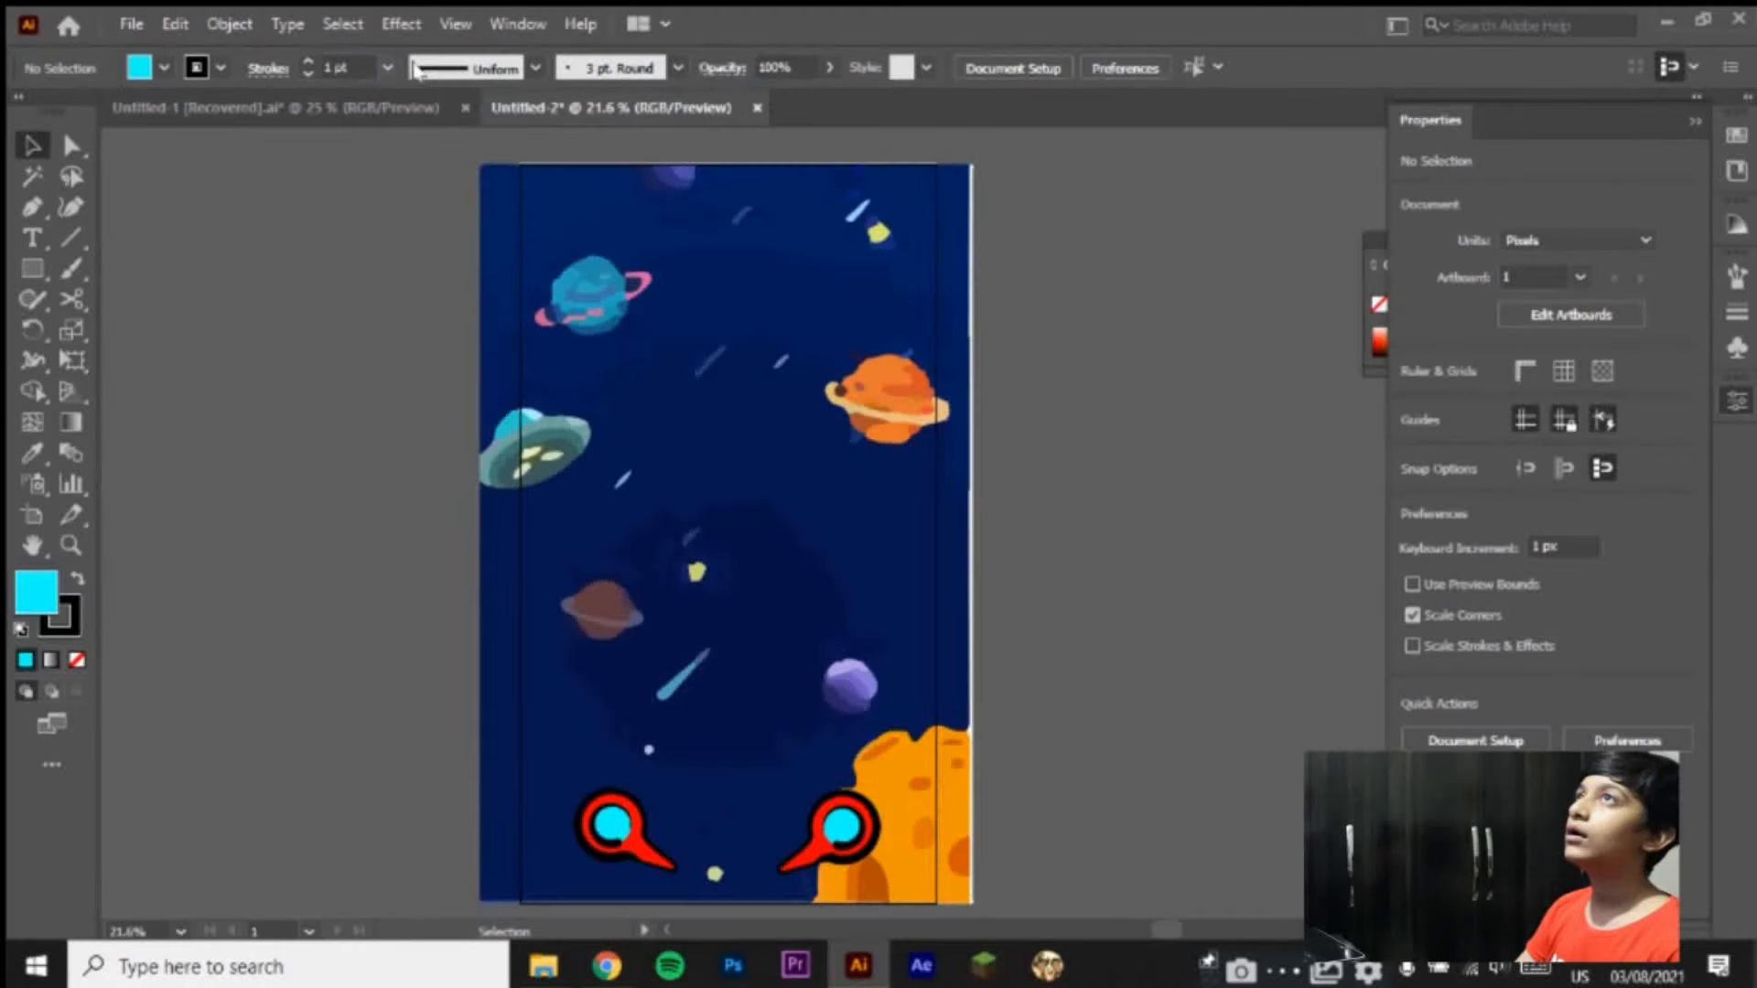
{"action": "left_click", "coordinate": [635, 362]}
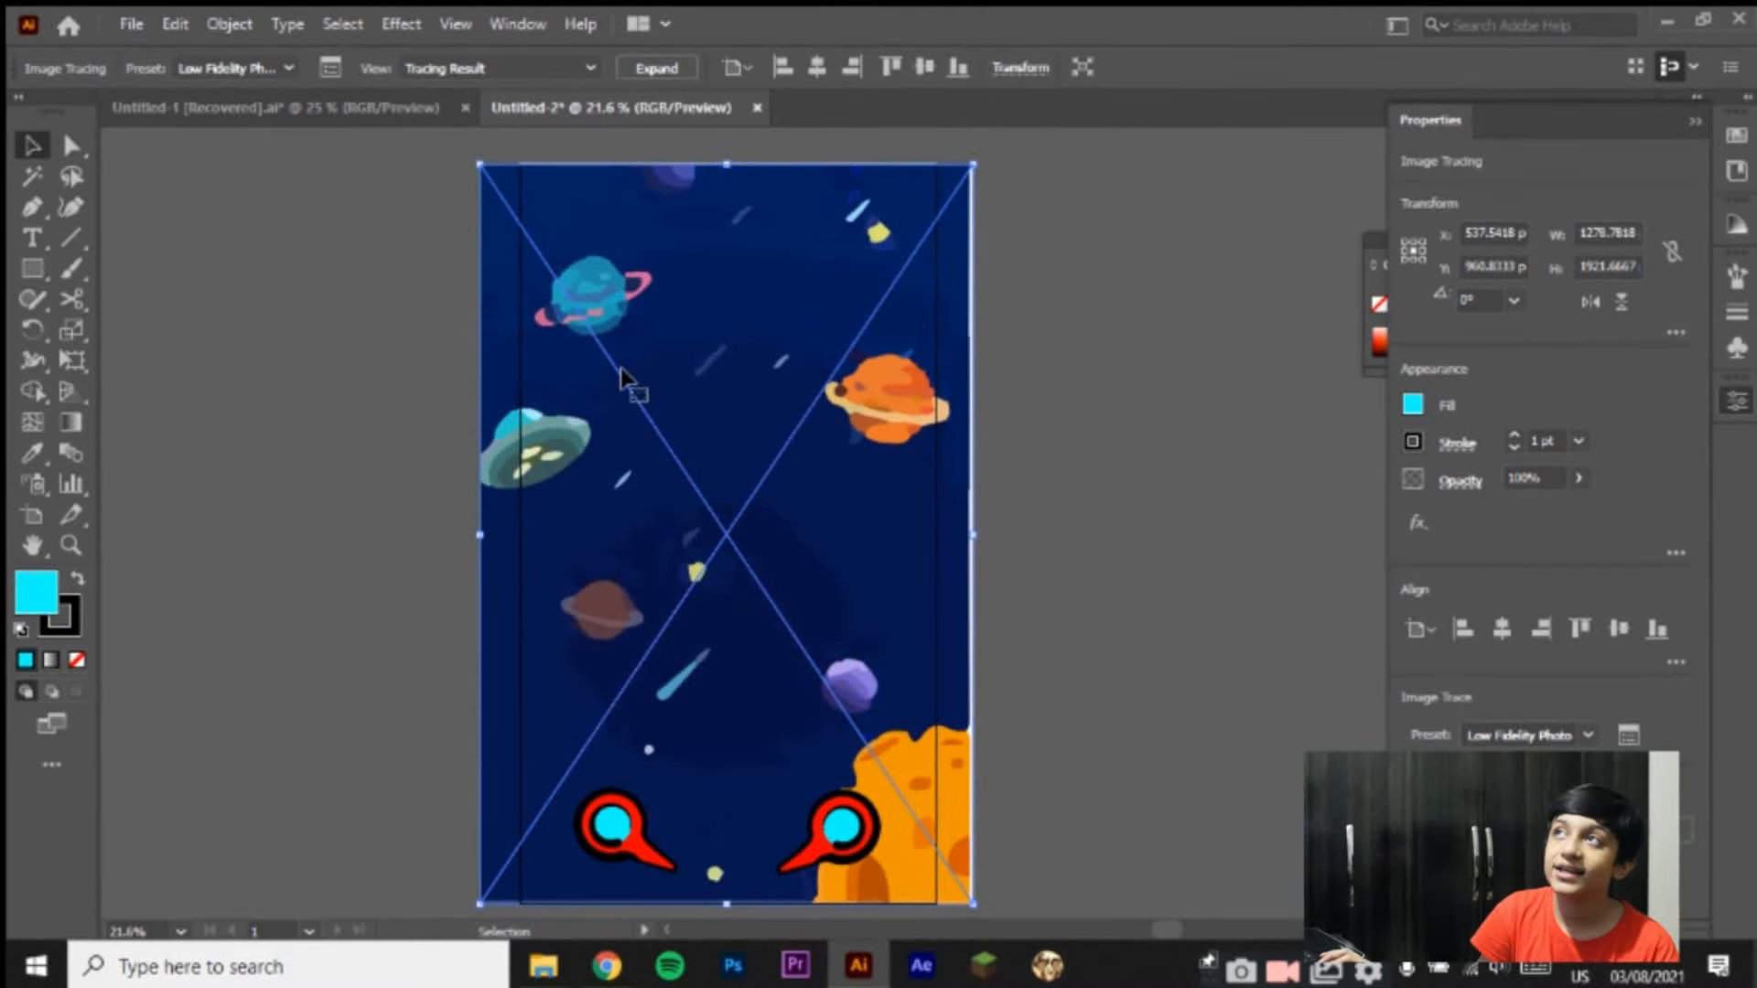
{"action": "left_click", "coordinate": [1178, 618]}
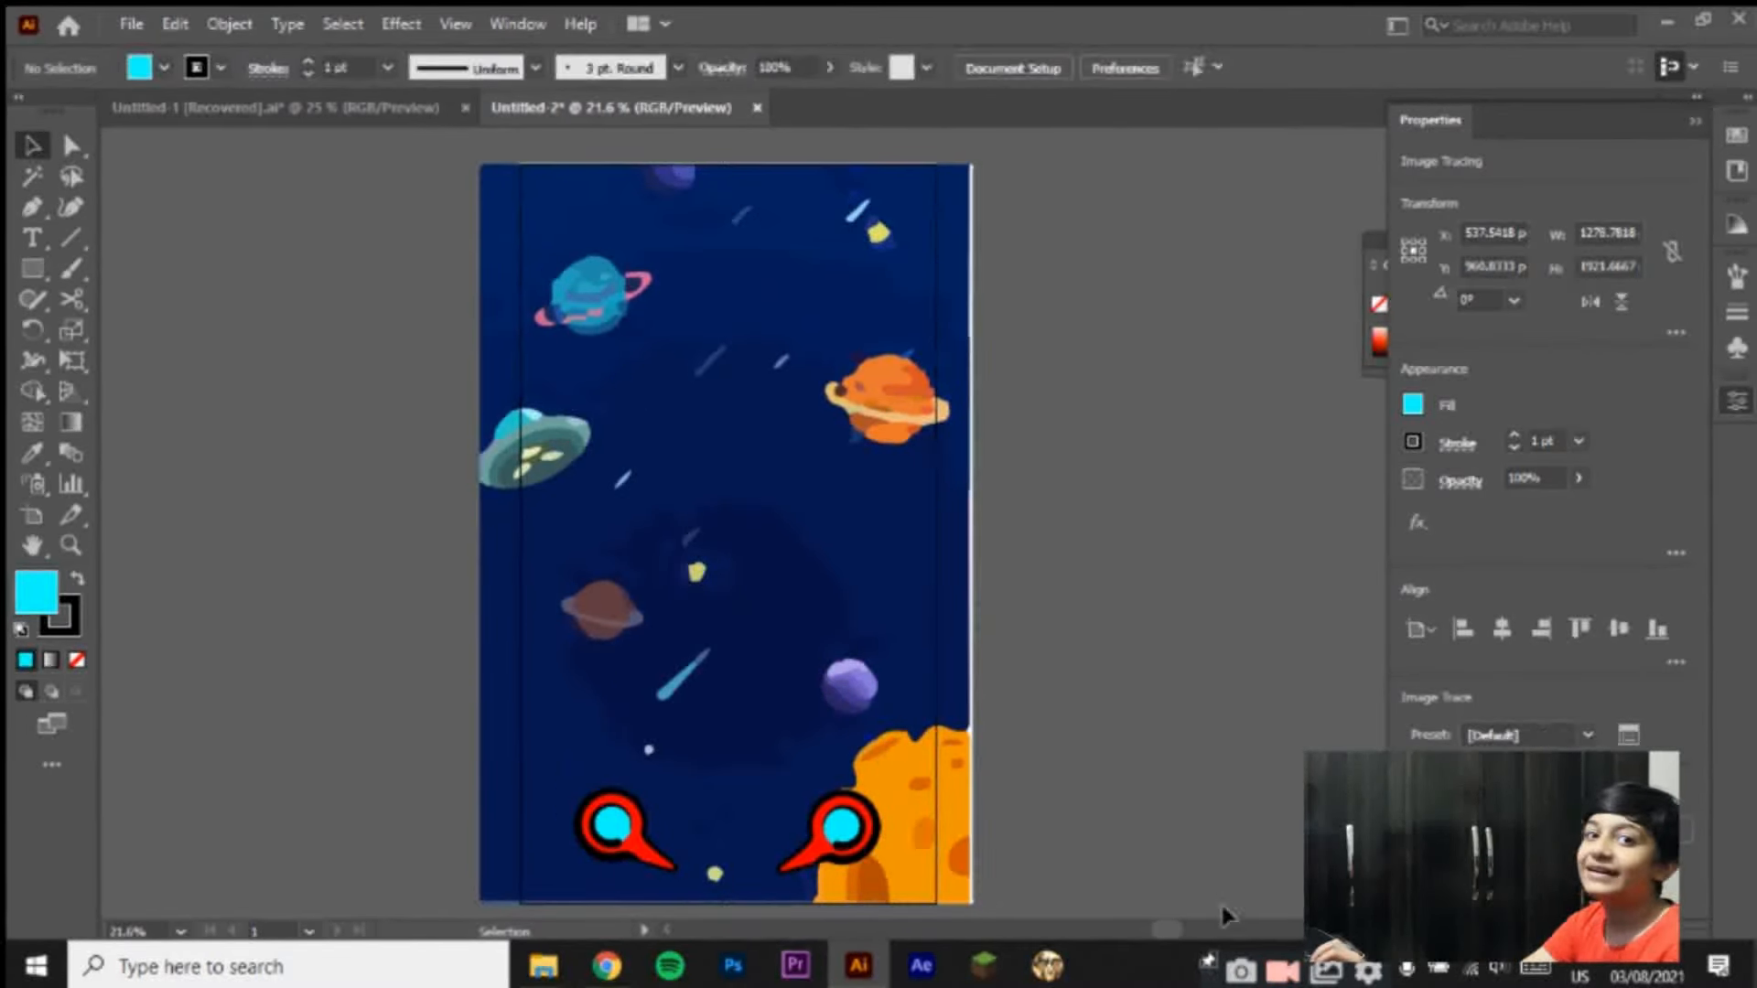
{"action": "left_click", "coordinate": [910, 615]}
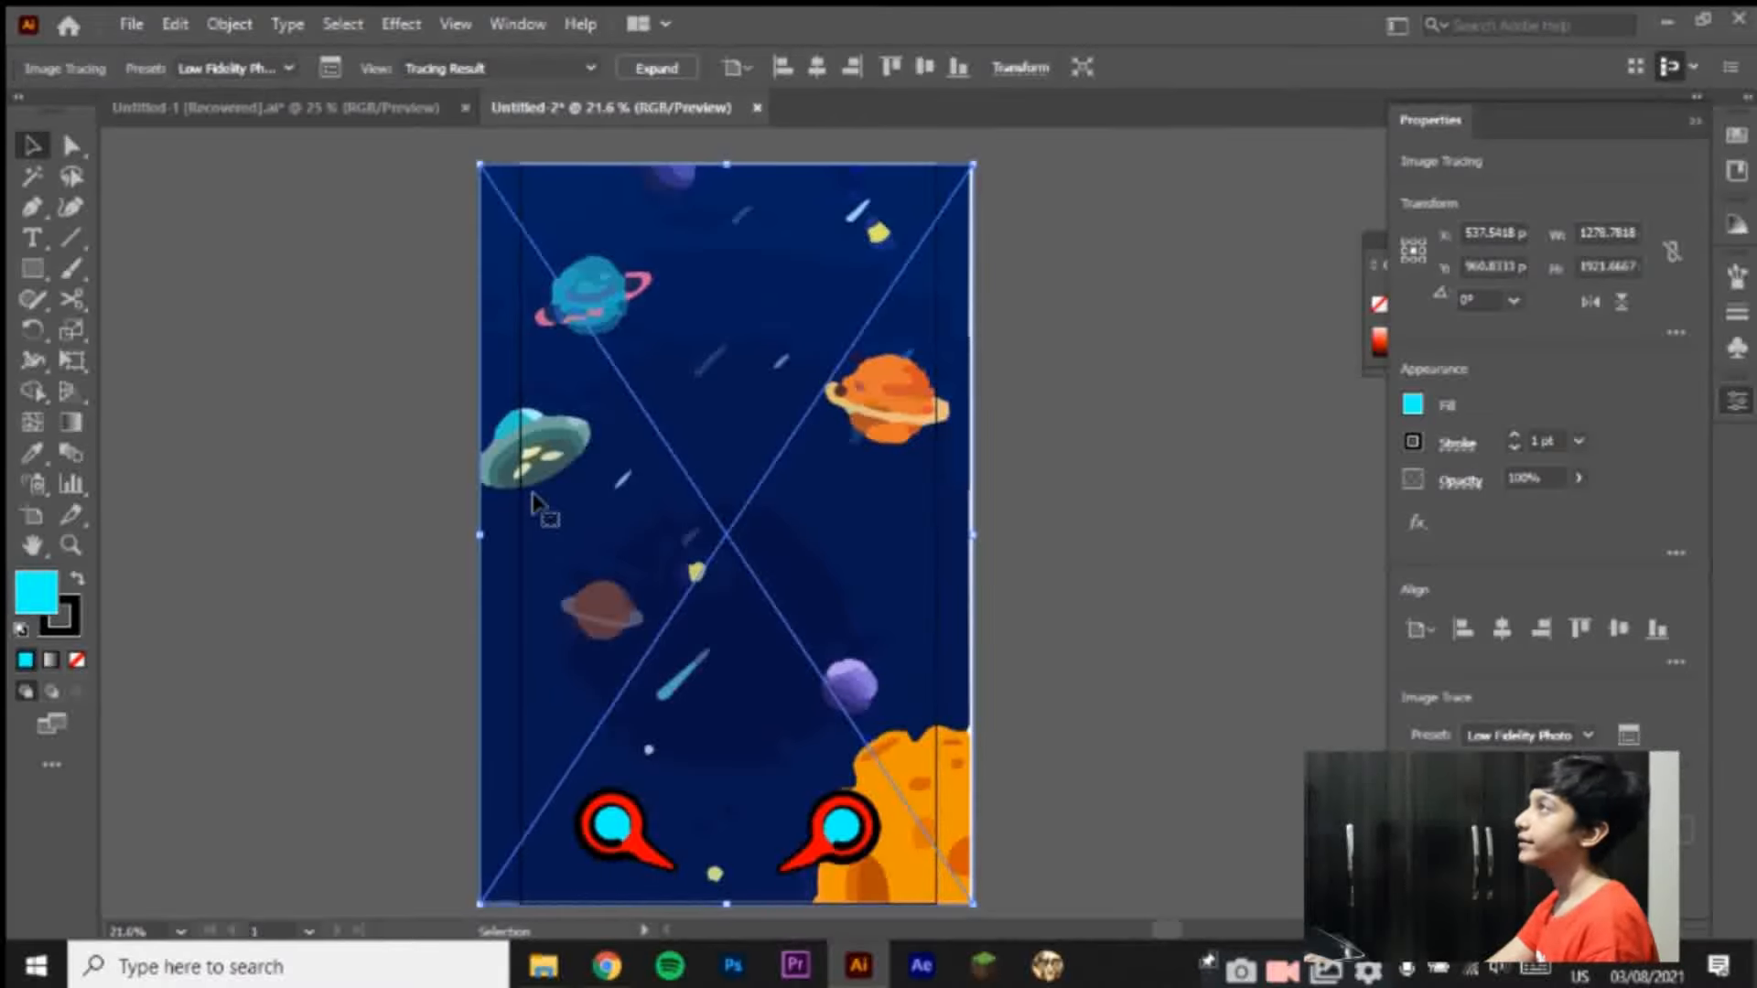
{"action": "left_click", "coordinate": [1169, 642]}
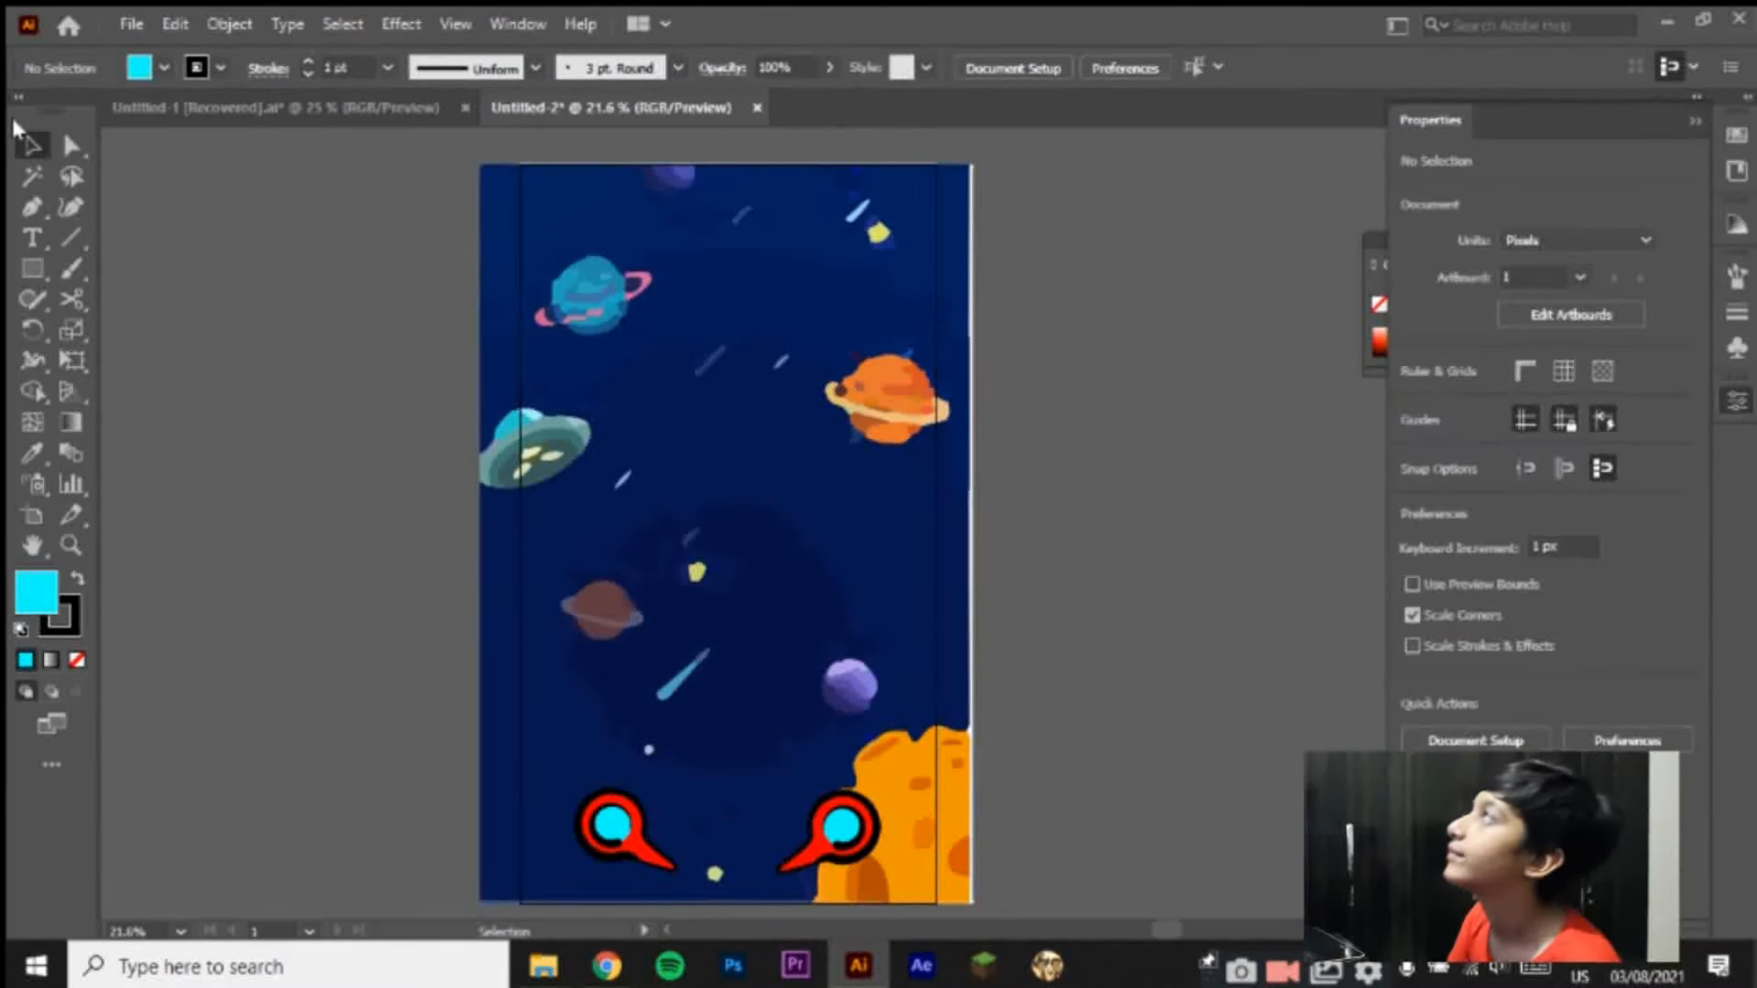
Step: Draw a rectangle about 101 by 1920 px along the space image's right edge and nudge it 7 px left over that edge
{"action": "left_click", "coordinate": [33, 271]}
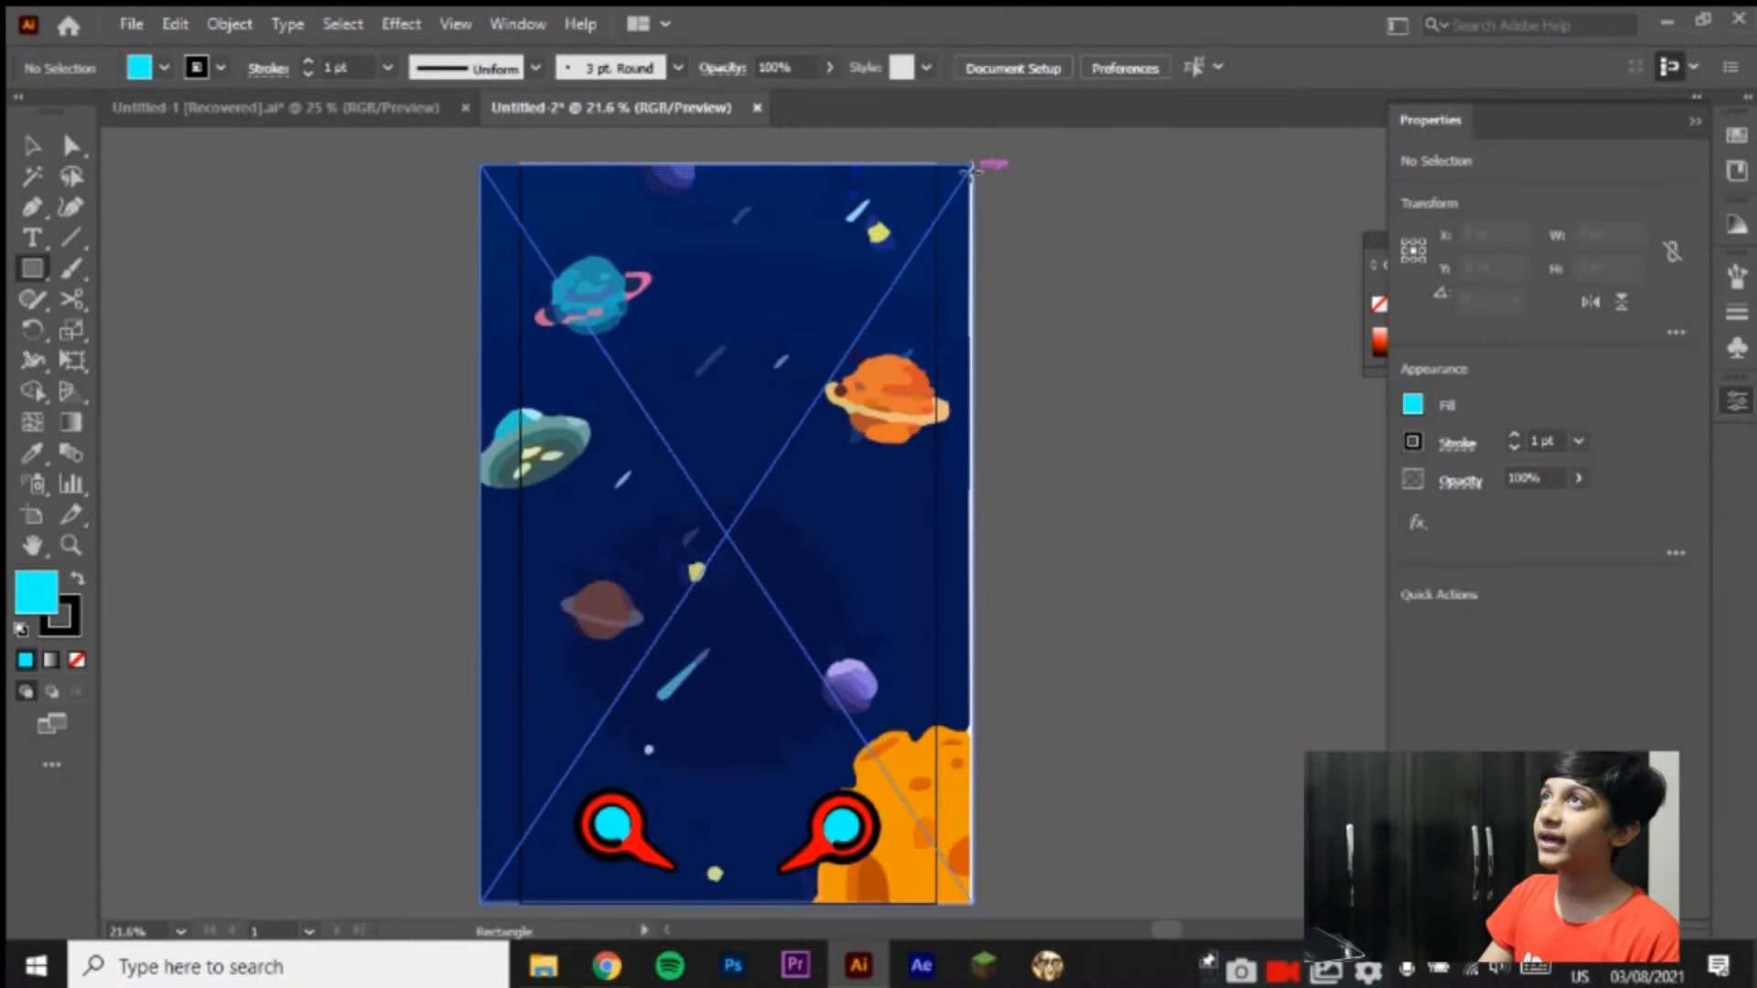
{"action": "mouse_move", "coordinate": [972, 163]}
{"action": "left_mouse_down"}
{"action": "mouse_move", "coordinate": [1281, 616]}
{"action": "mouse_move", "coordinate": [1086, 878]}
{"action": "mouse_move", "coordinate": [1007, 889]}
{"action": "mouse_move", "coordinate": [1012, 904]}
{"action": "left_mouse_up"}
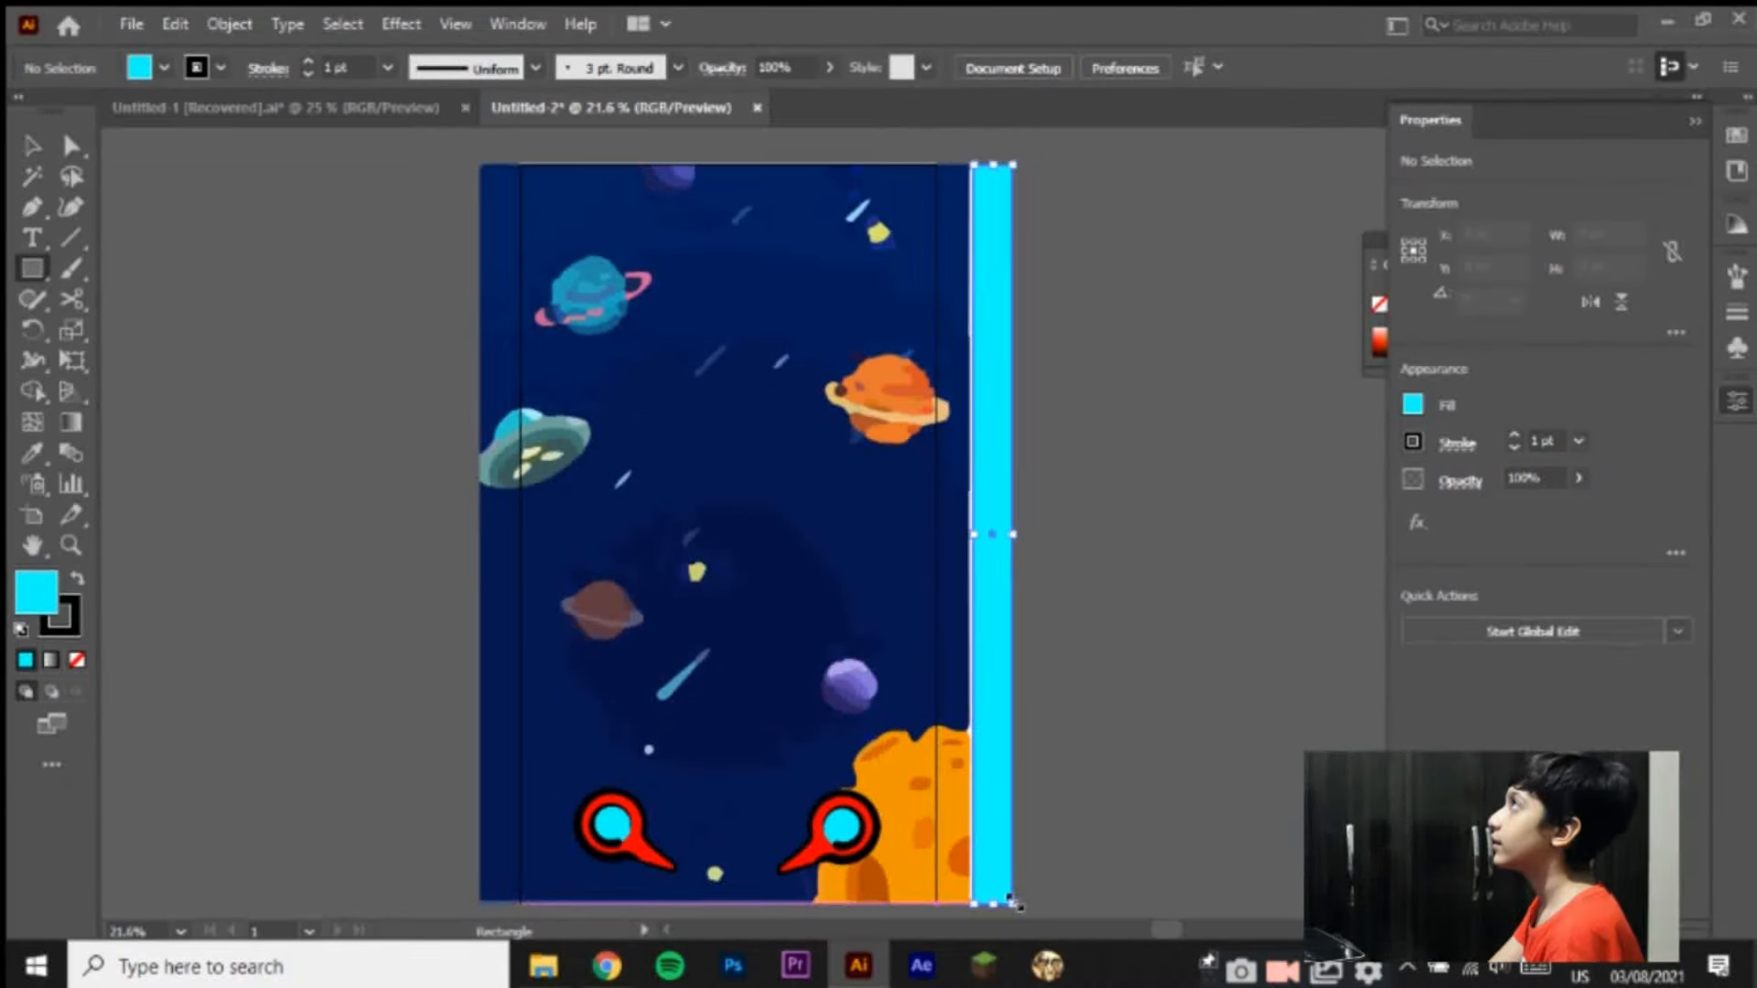
{"action": "left_click", "coordinate": [32, 146]}
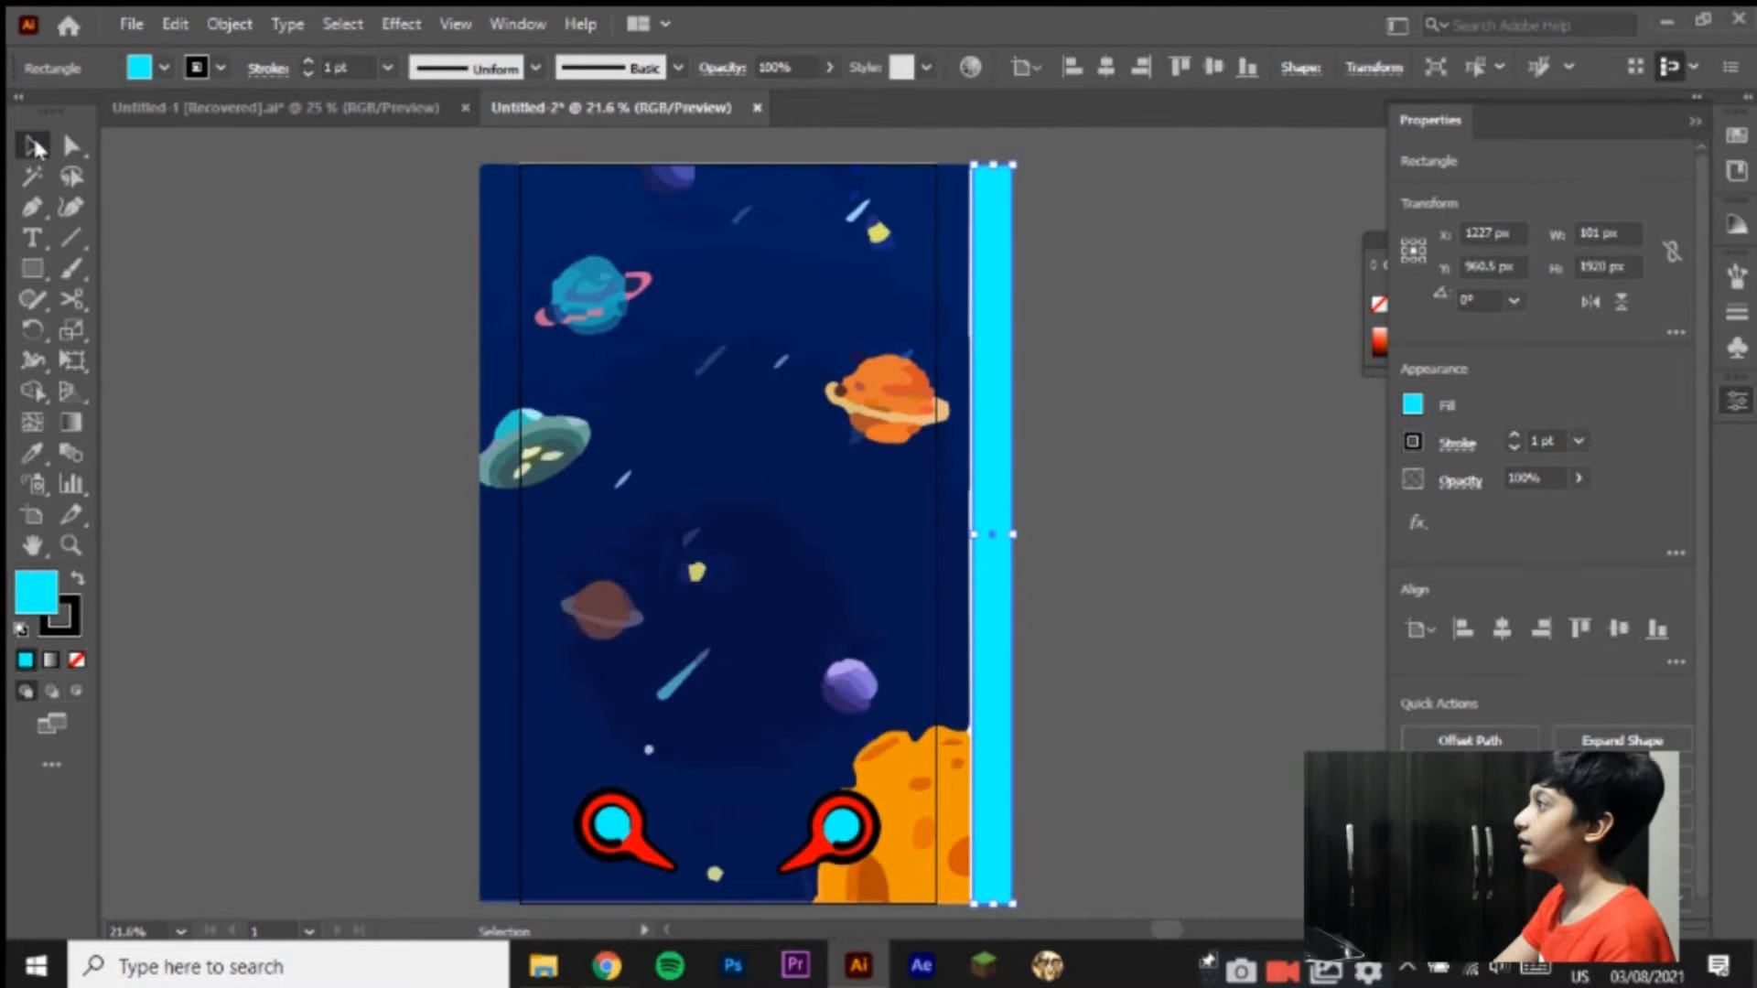
{"action": "key", "text": "Left"}
{"action": "key", "text": "Left"}
{"action": "key", "text": "Left"}
{"action": "key", "text": "Left"}
{"action": "key", "text": "Left"}
{"action": "key", "text": "Left"}
{"action": "key", "text": "Left"}
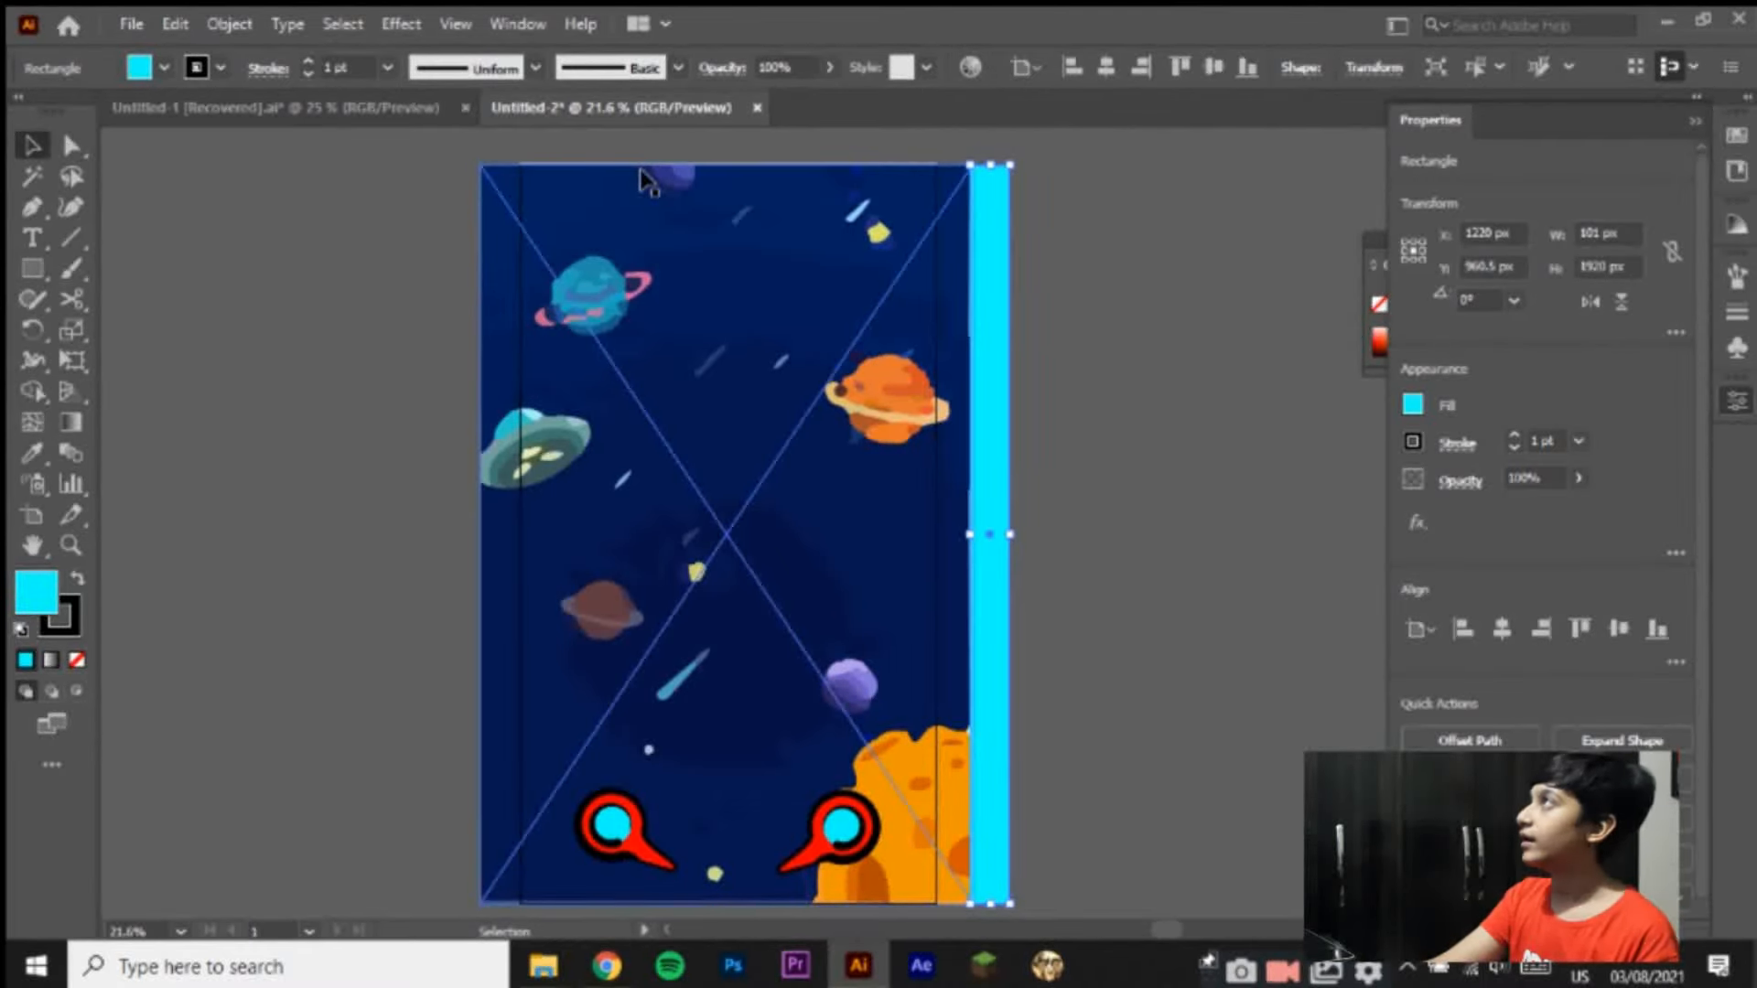
Step: Round the narrow rectangle's upper outer corner to a radius of about 70 px and deselect it
{"action": "key", "text": "a"}
{"action": "left_click_drag", "start_coordinate": [988, 183], "coordinate": [892, 279]}
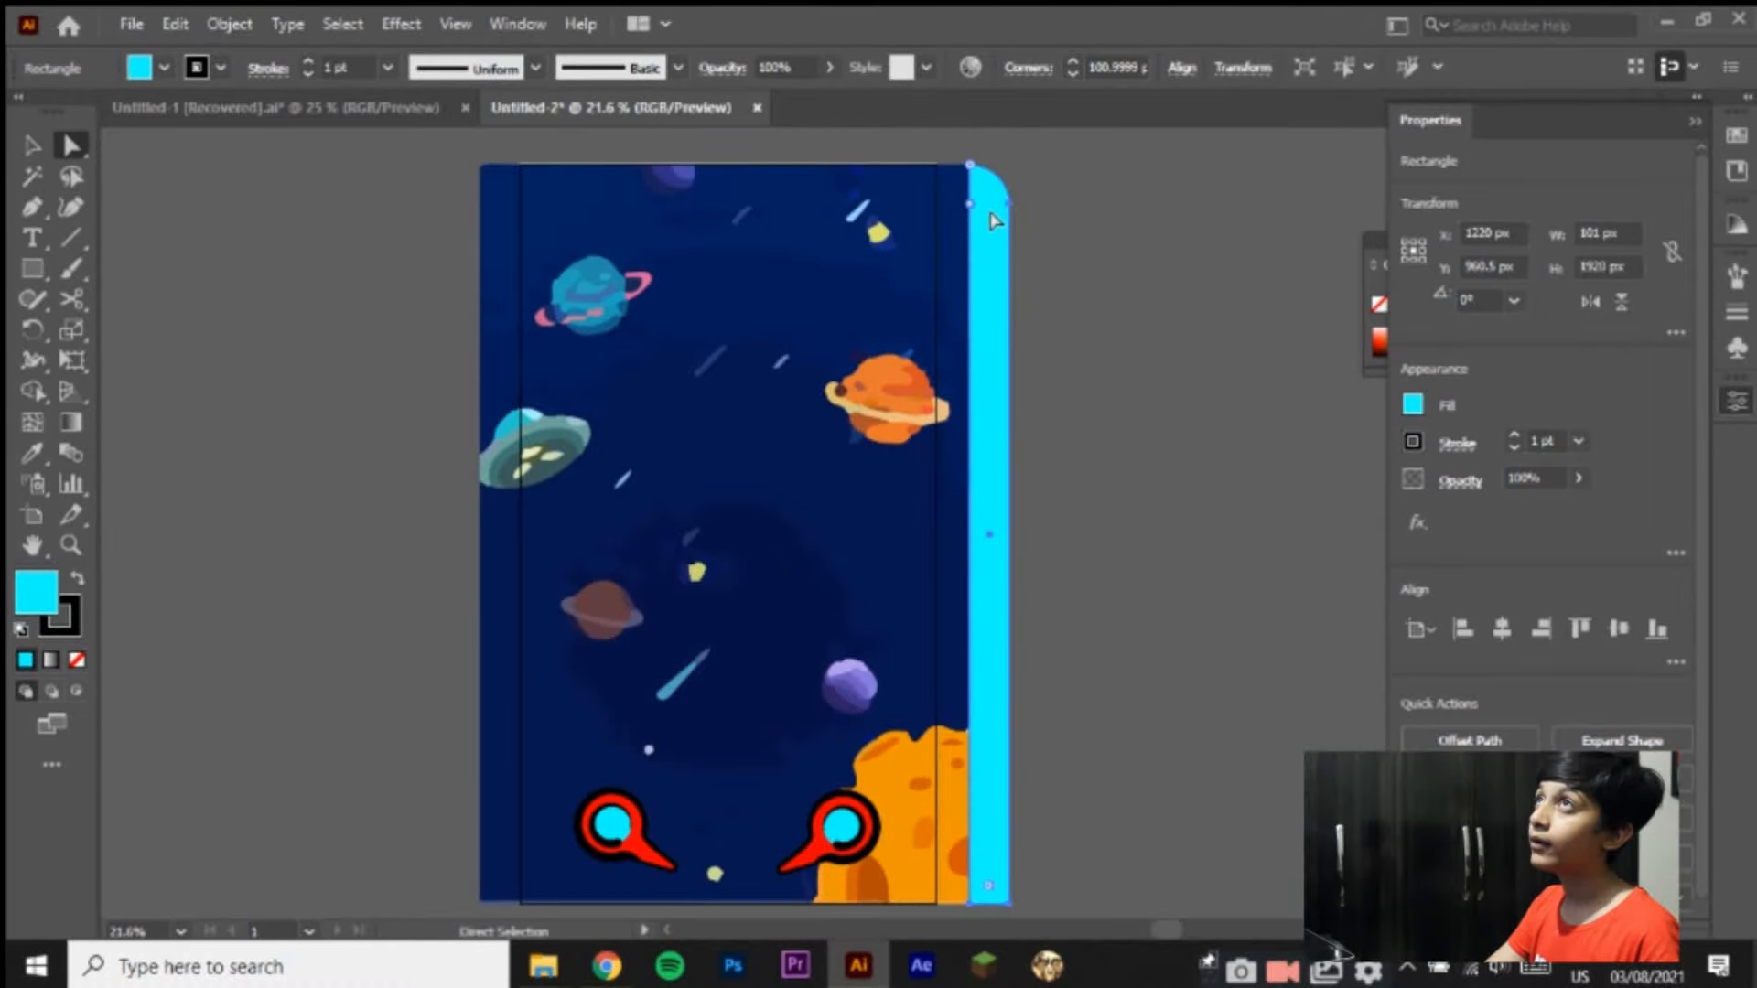
{"action": "left_click_drag", "start_coordinate": [966, 203], "coordinate": [979, 192]}
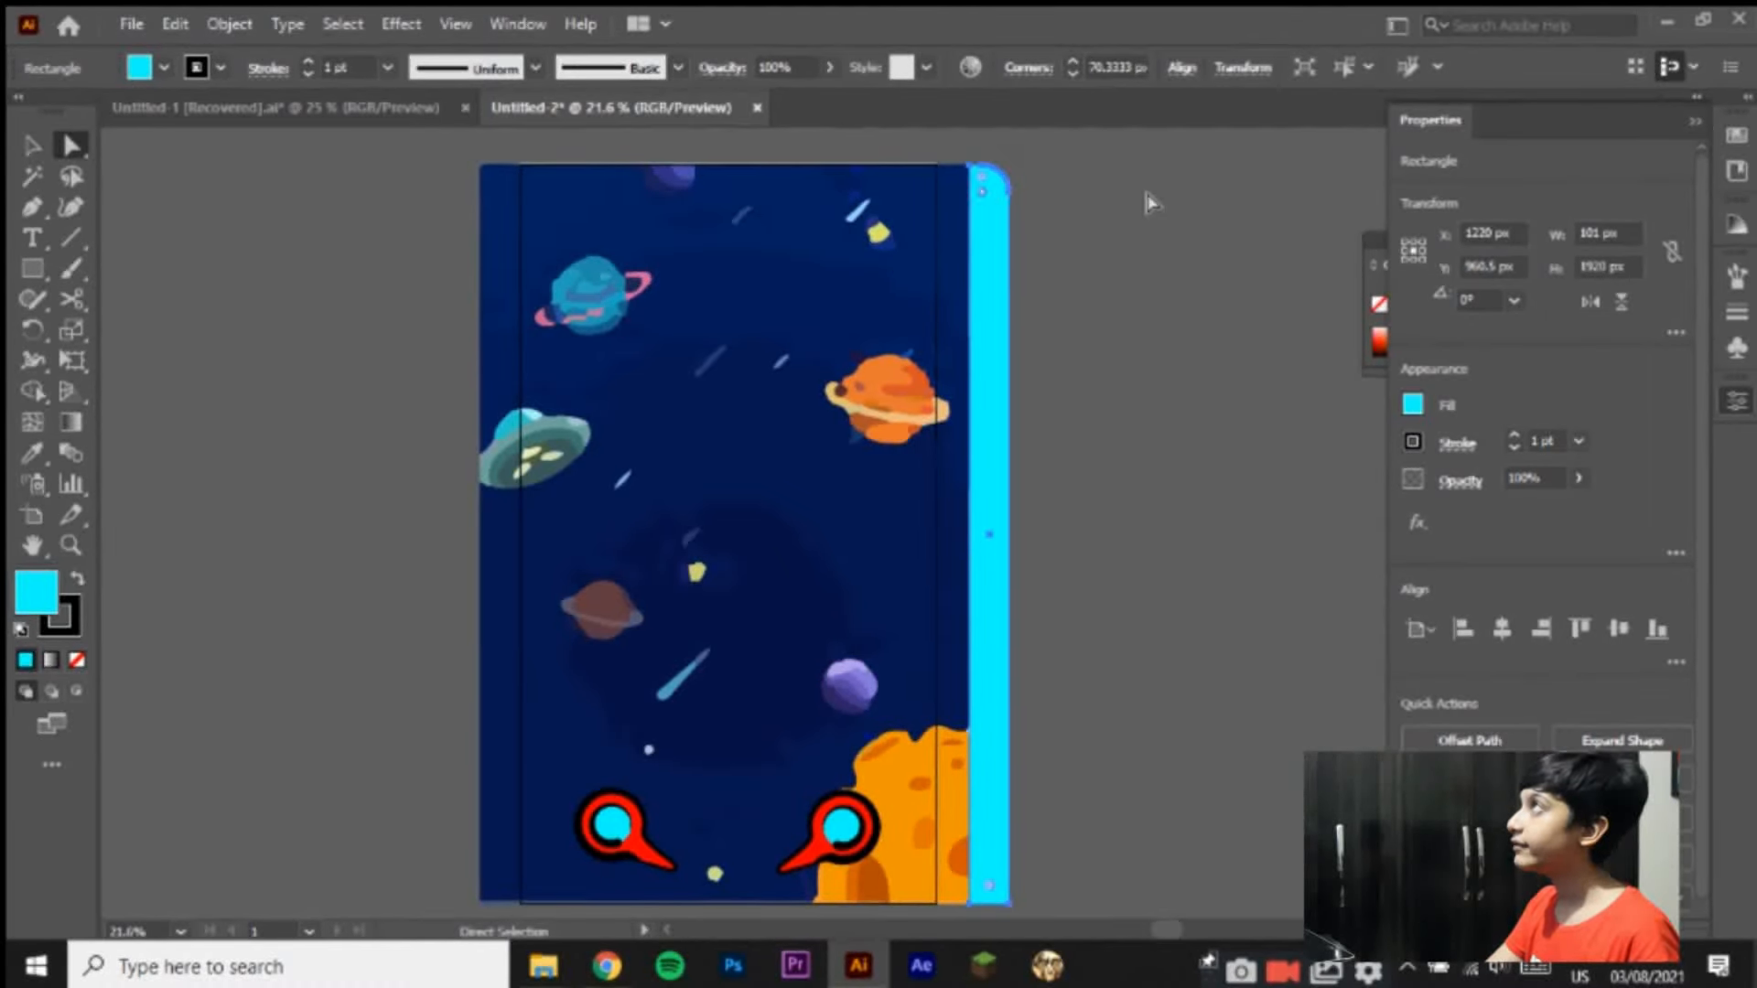
{"action": "left_click", "coordinate": [1146, 191]}
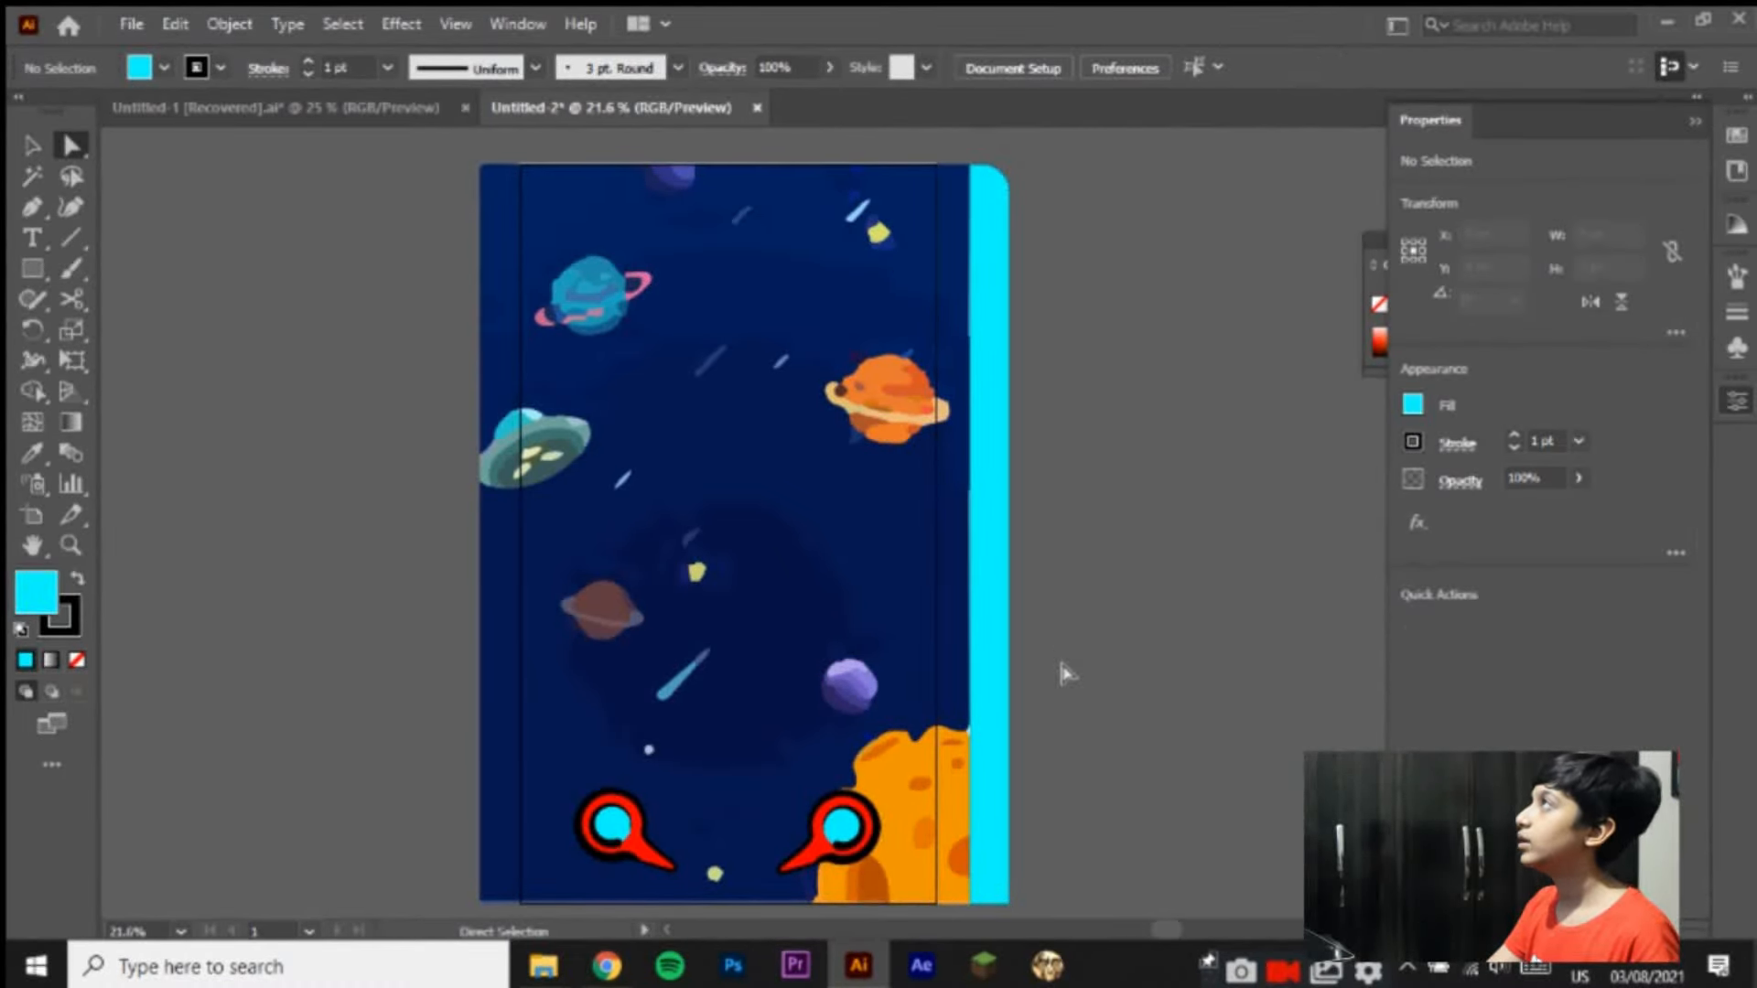
Step: Fill the narrow rectangle with the dark teal colour 143837 and deselect it
{"action": "left_click", "coordinate": [1004, 877]}
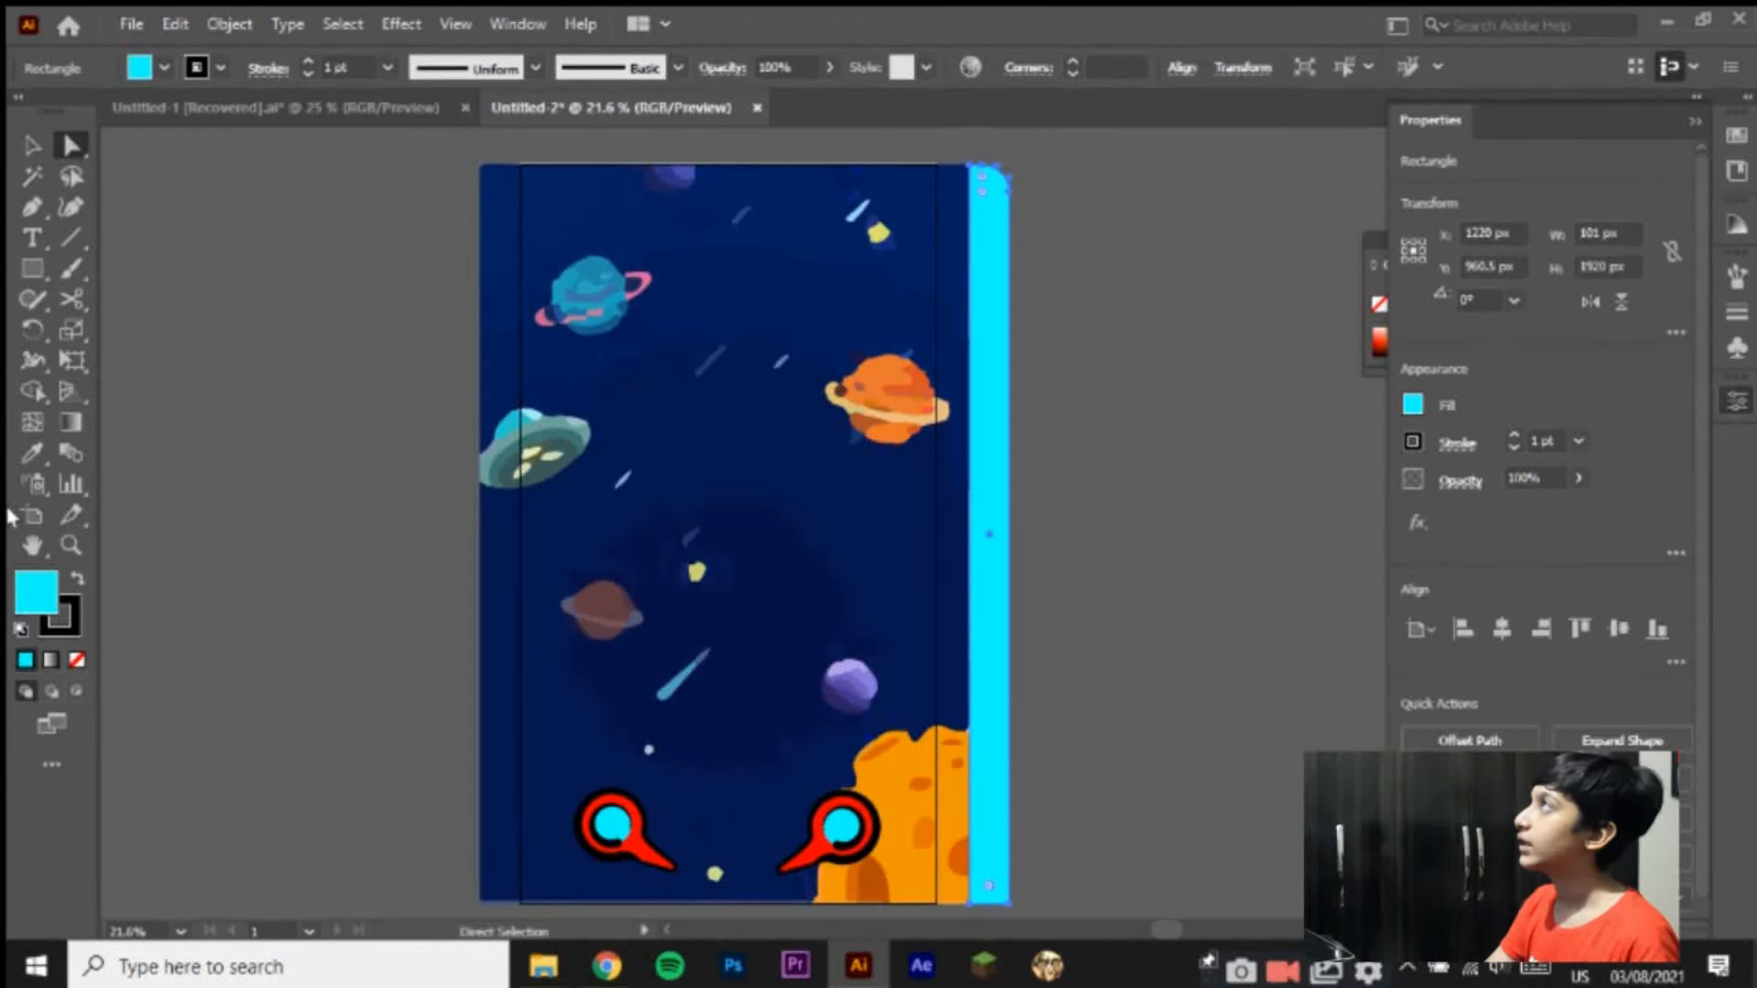
{"action": "double_click", "coordinate": [27, 597]}
{"action": "left_click_drag", "start_coordinate": [371, 494], "coordinate": [457, 557]}
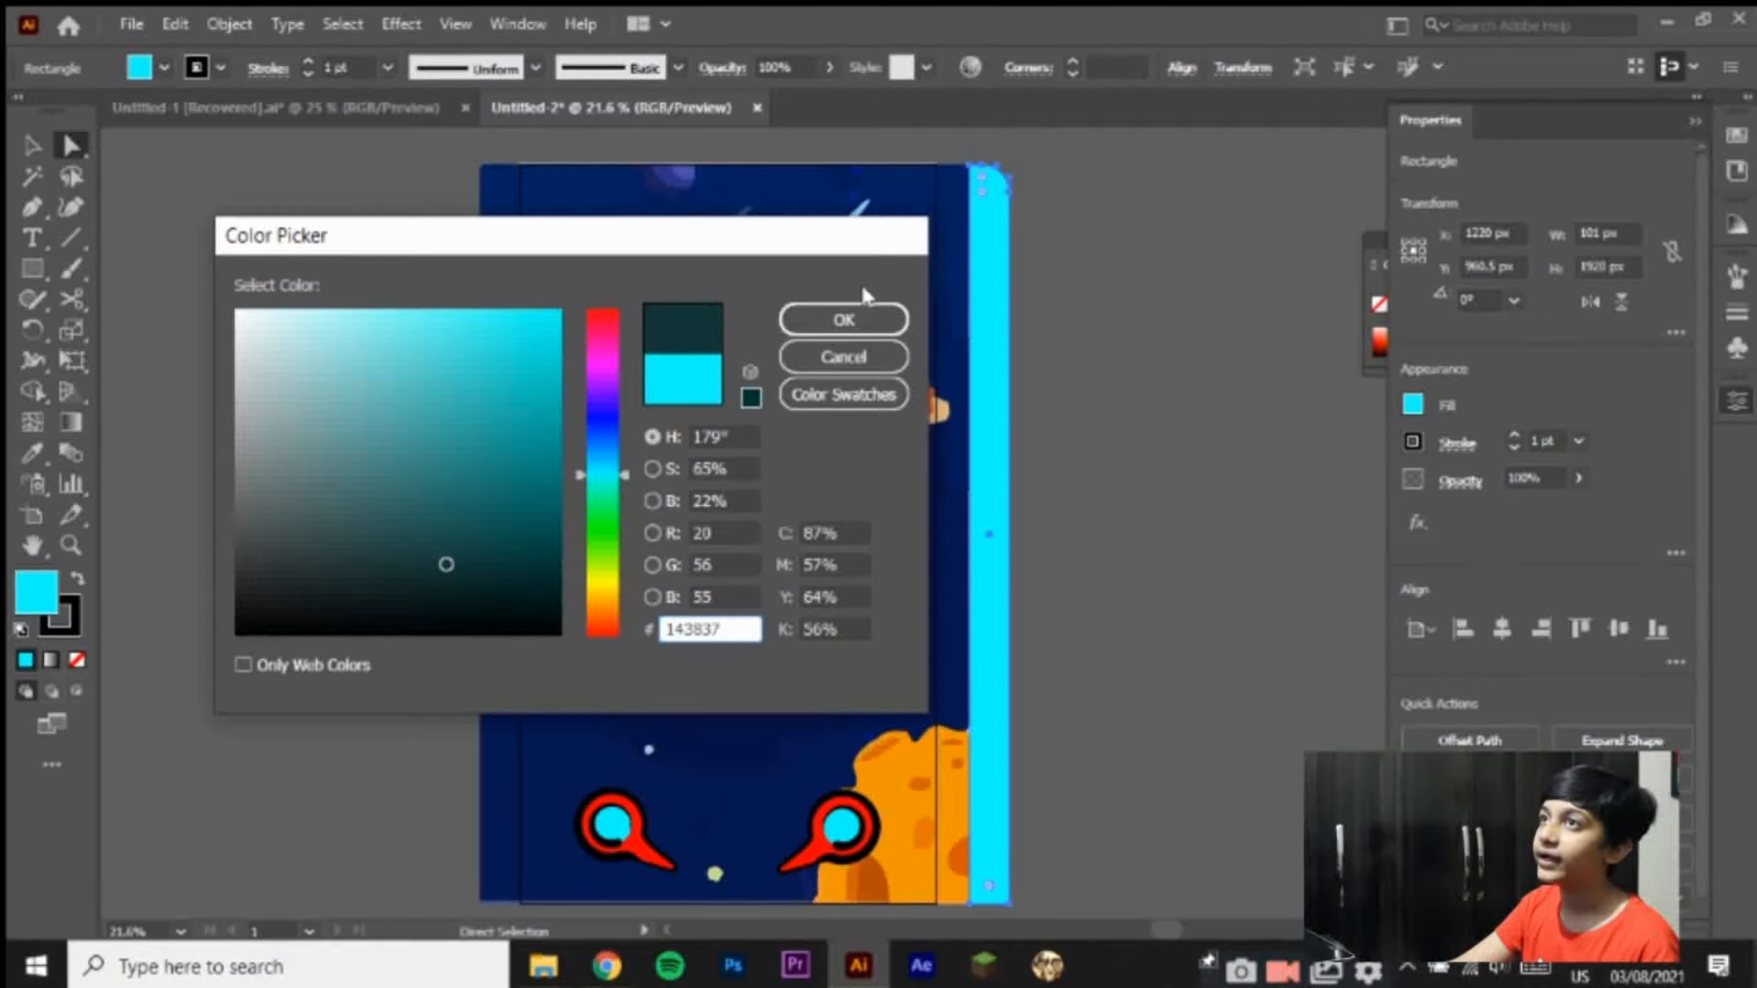
{"action": "left_click", "coordinate": [884, 317]}
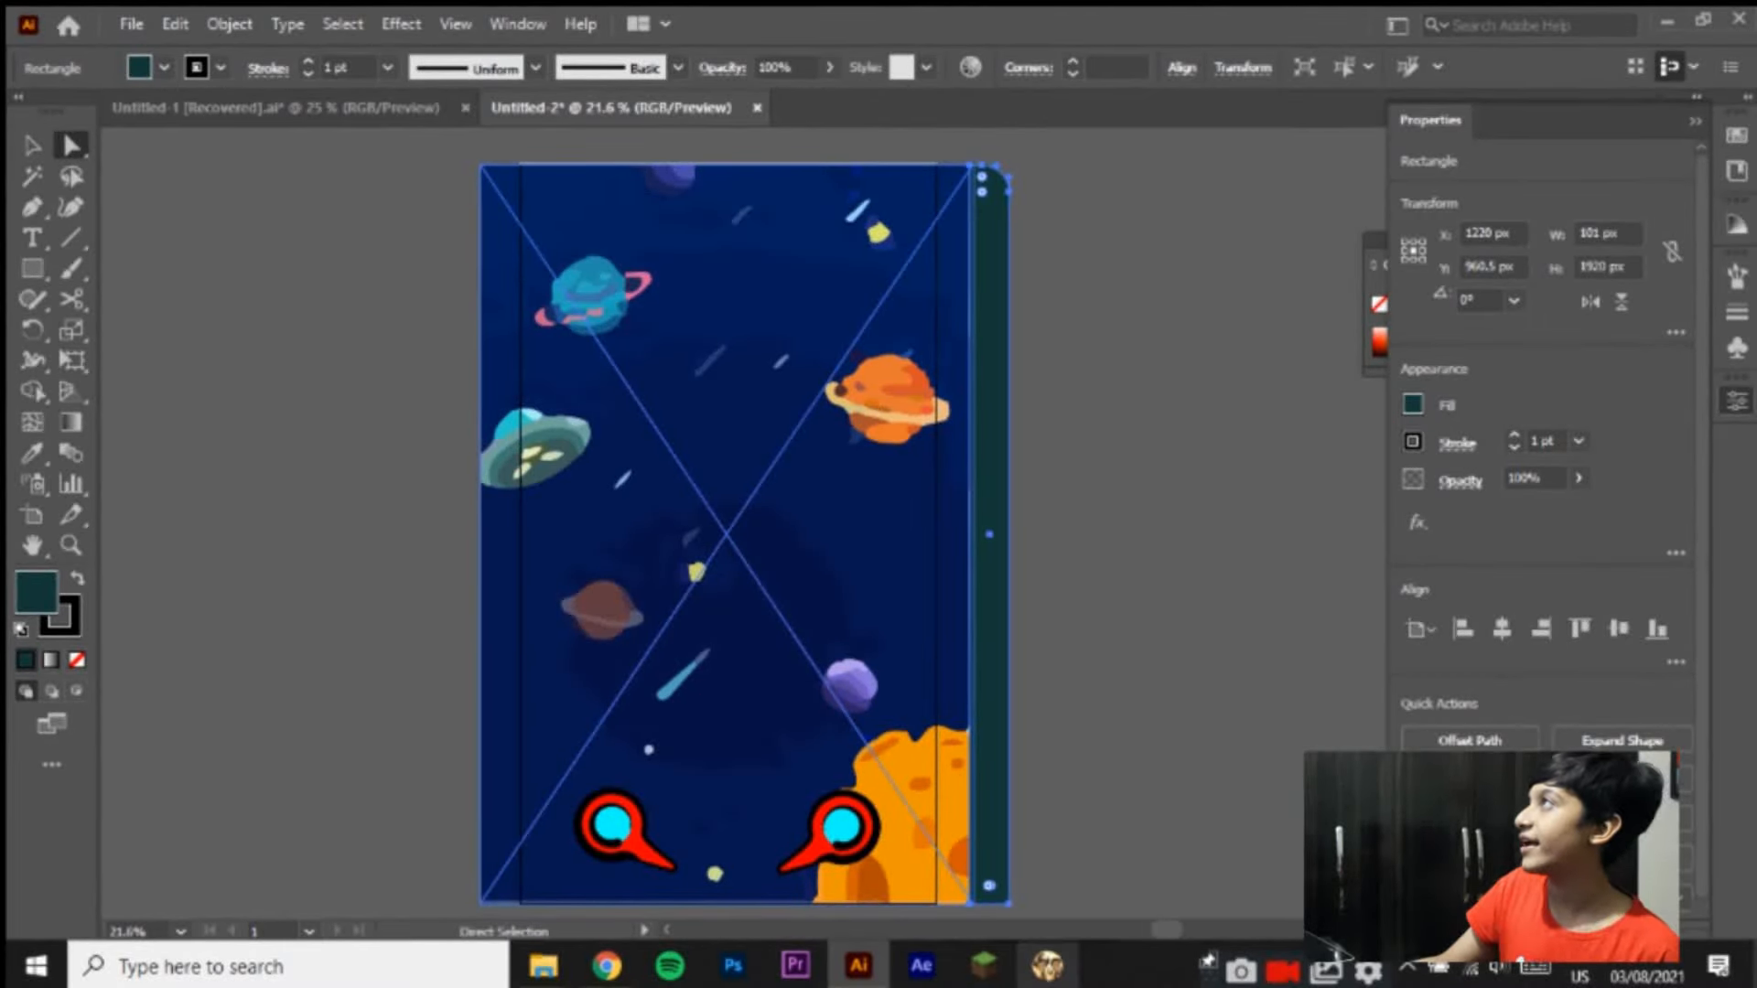
{"action": "left_click", "coordinate": [1226, 828]}
Step: Try to draw a small dark teal upward-pointing chevron with the Pen tool on the canvas beside the space artwork
{"action": "left_click", "coordinate": [32, 206]}
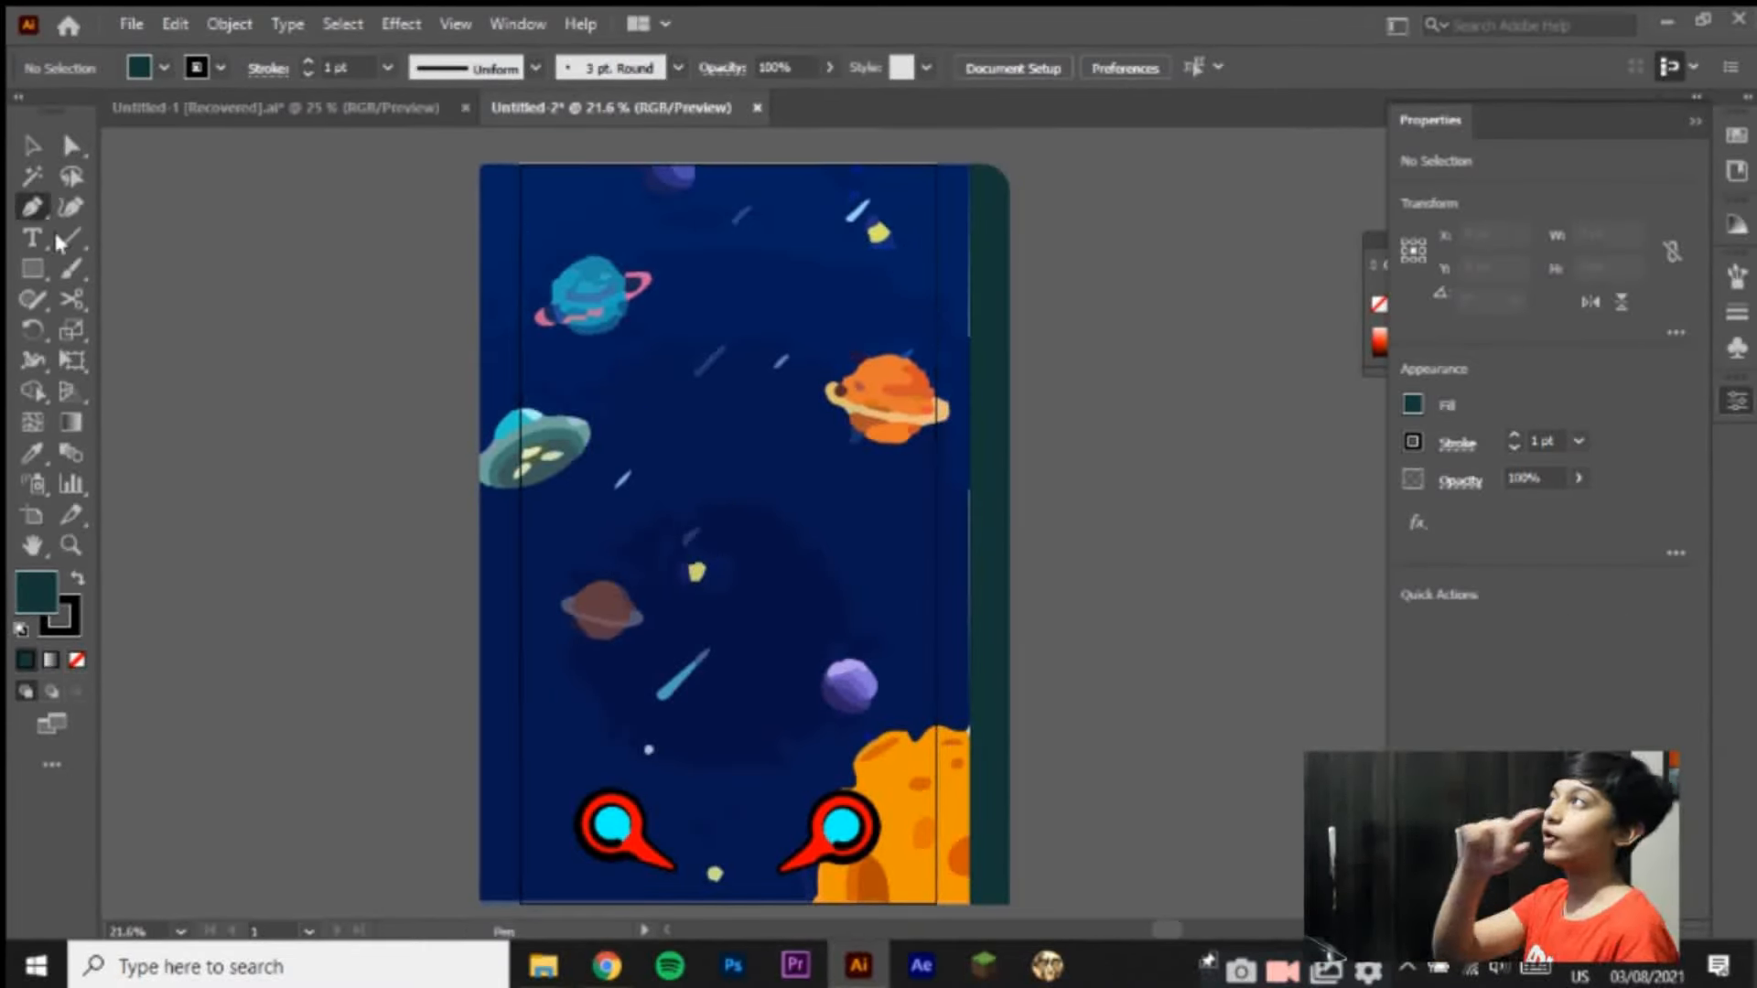
{"action": "left_click", "coordinate": [337, 810]}
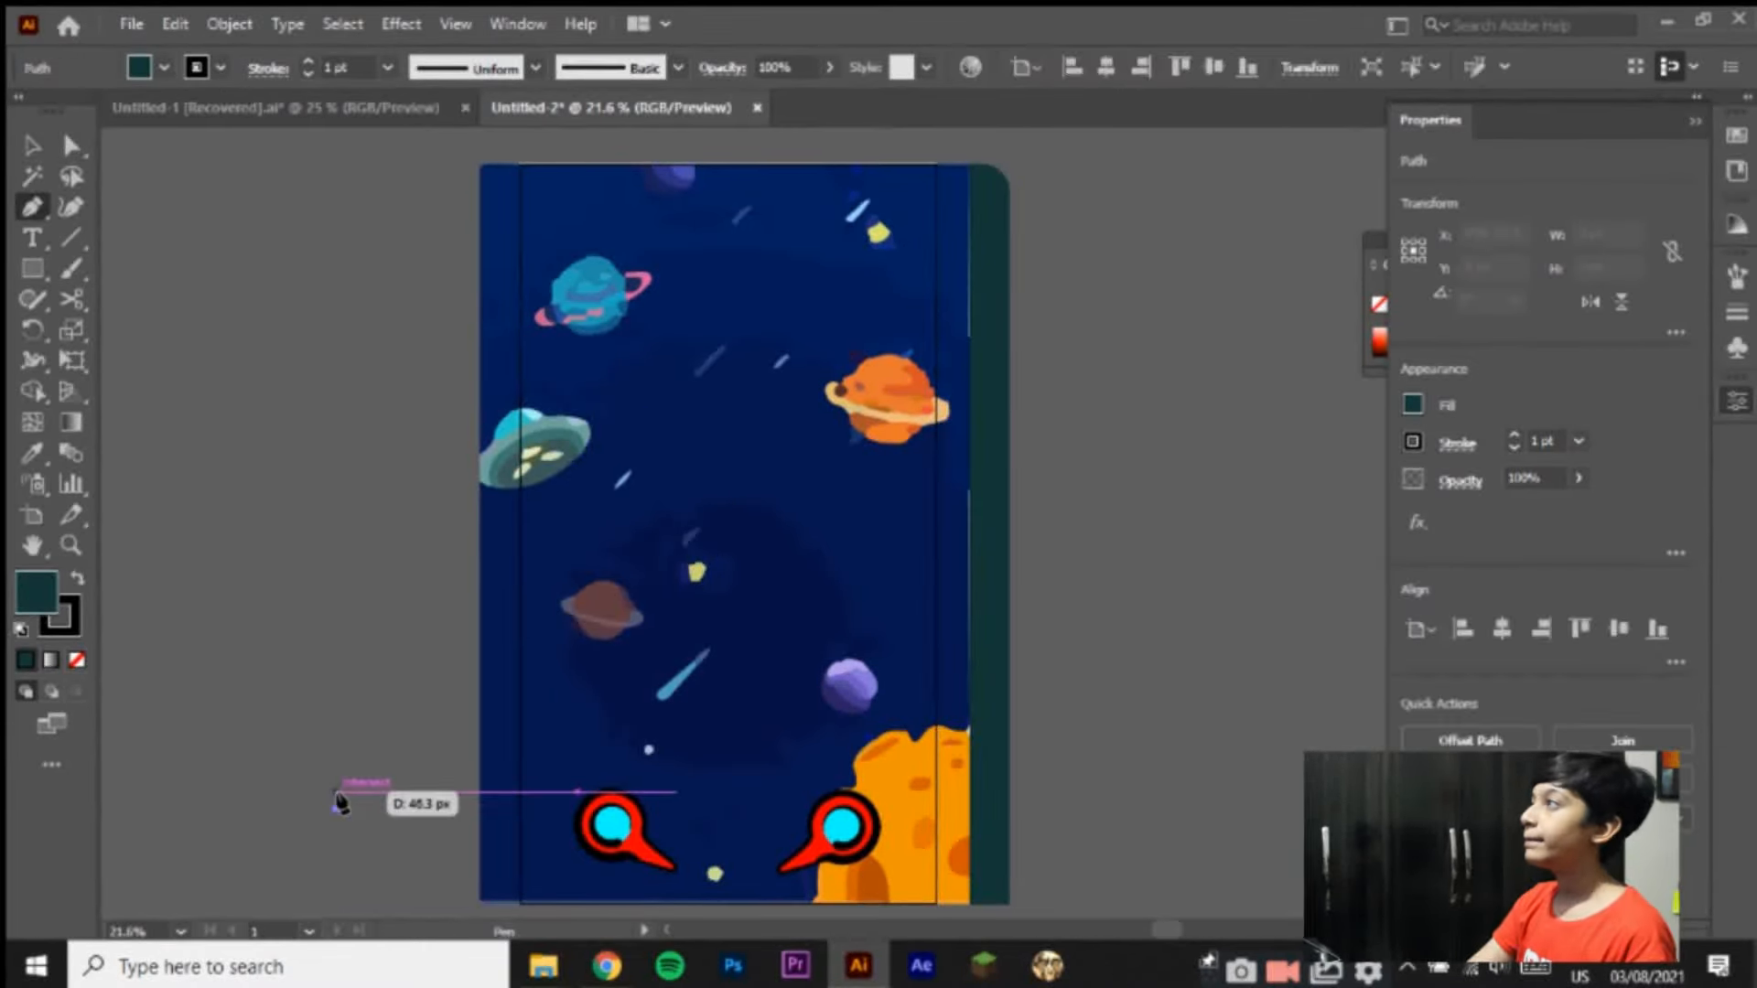
{"action": "left_click", "coordinate": [385, 792]}
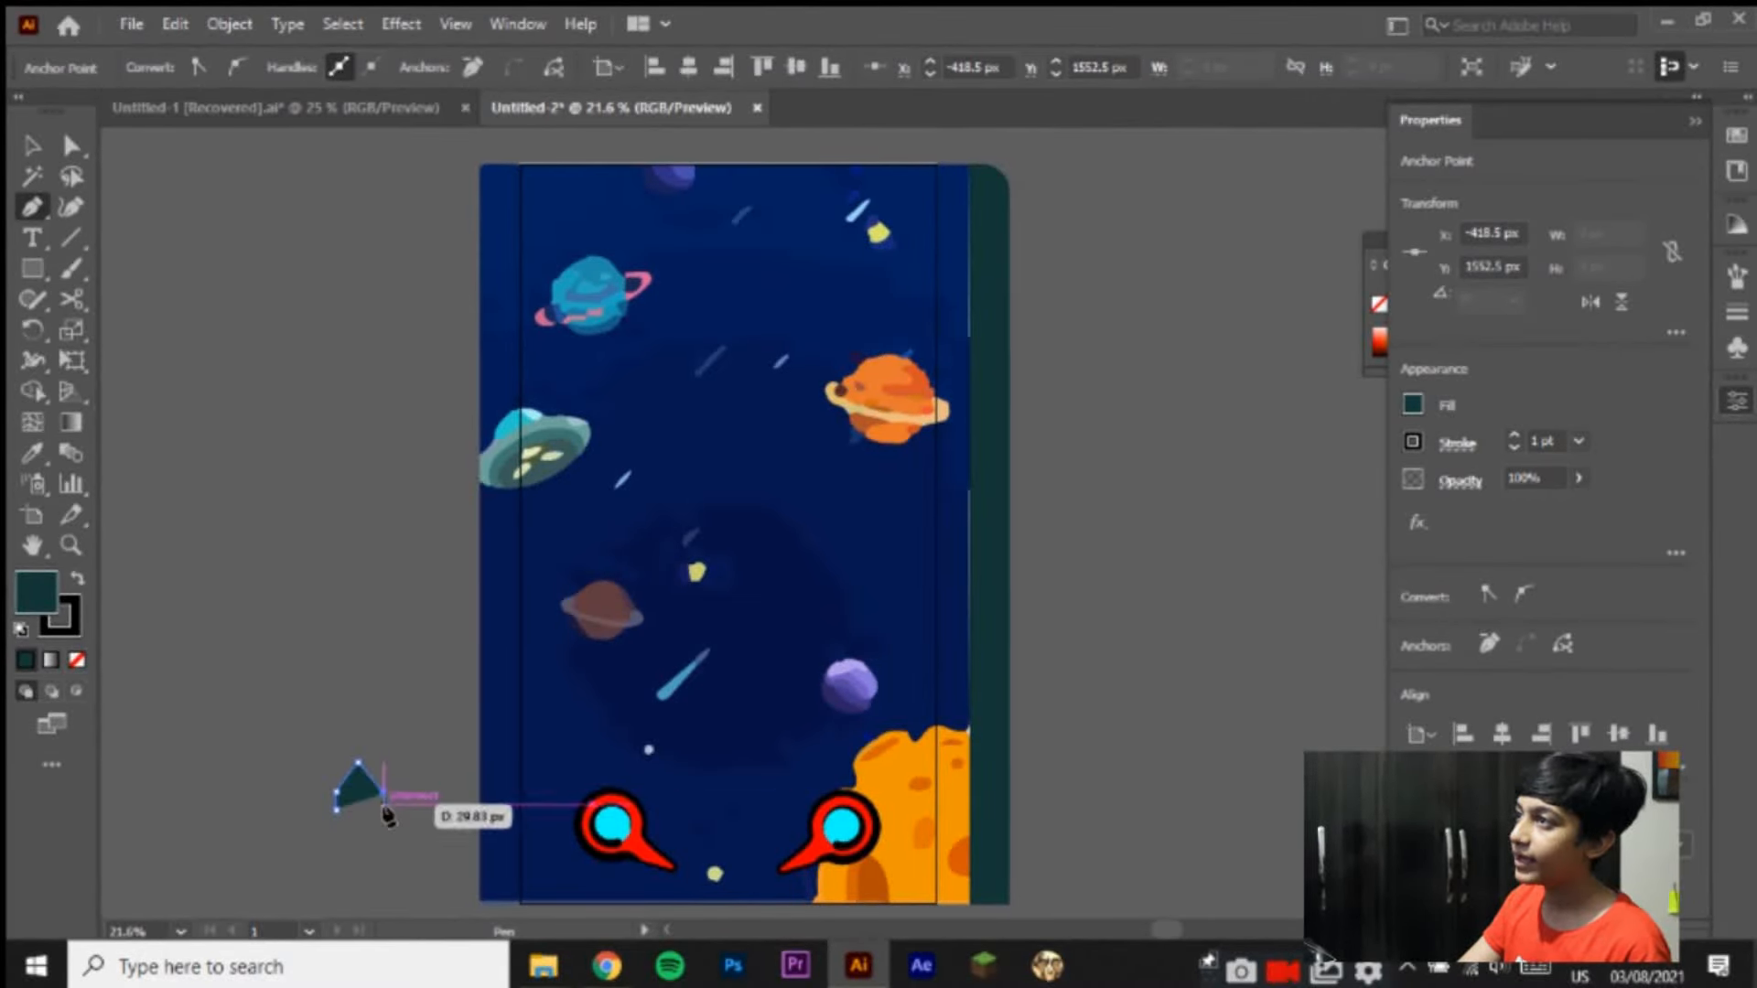
{"action": "left_click", "coordinate": [383, 811]}
{"action": "left_click_drag", "start_coordinate": [371, 807], "coordinate": [339, 821]}
{"action": "left_click", "coordinate": [338, 821]}
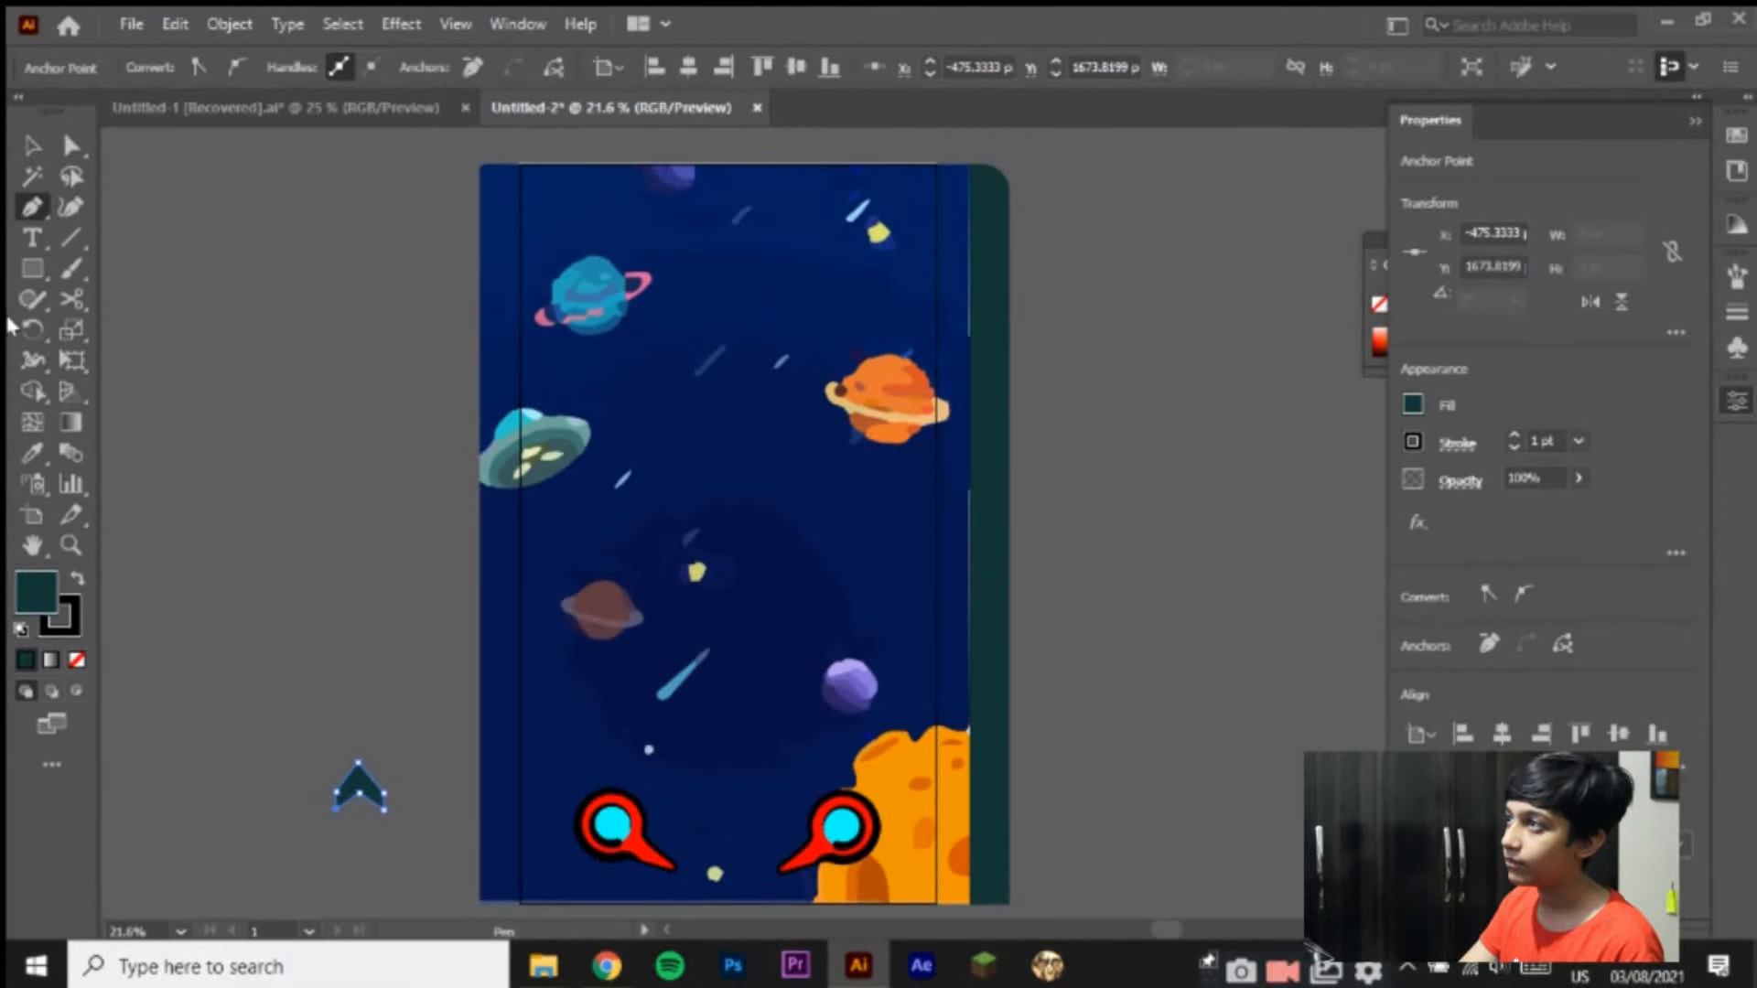
Step: Undo the anchor points of the dark teal chevron
{"action": "key", "text": "ctrl+equal"}
{"action": "key", "text": "ctrl+equal"}
{"action": "key", "text": "ctrl+equal"}
{"action": "key", "text": "ctrl+equal"}
{"action": "key", "text": "ctrl+equal"}
{"action": "key", "text": "ctrl+equal"}
{"action": "key", "text": "ctrl+equal"}
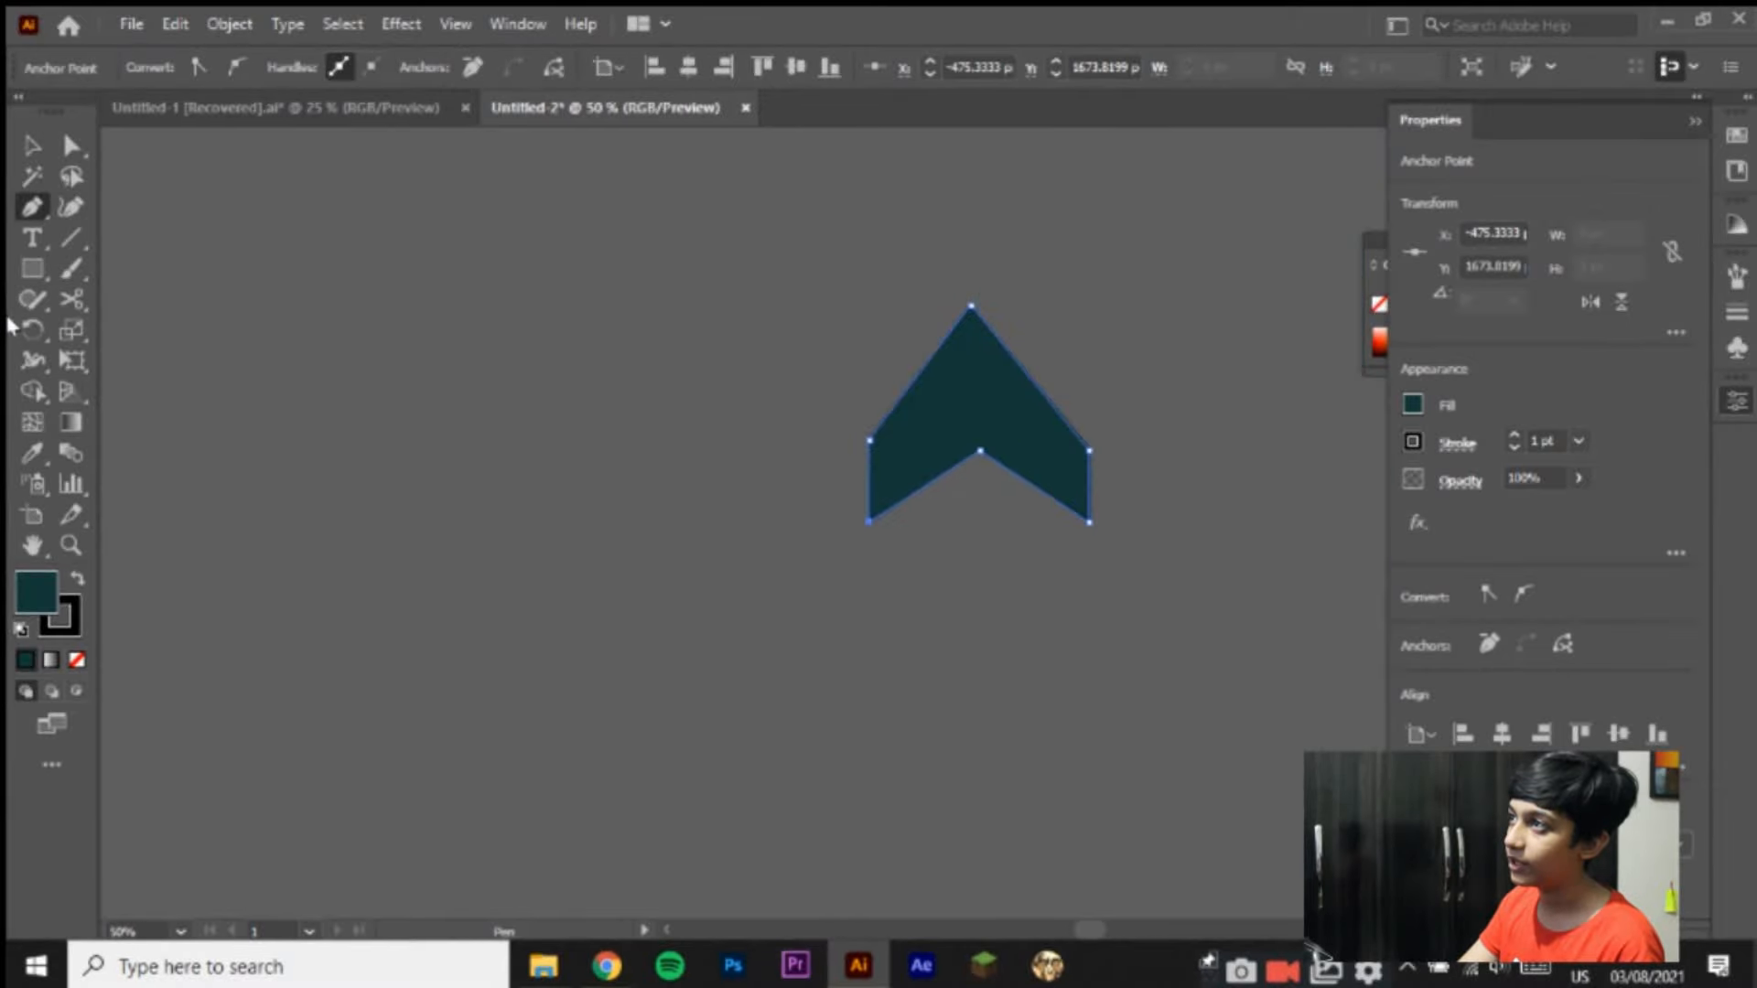
{"action": "key", "text": "ctrl+z"}
{"action": "key", "text": "ctrl+z"}
{"action": "key", "text": "ctrl+z"}
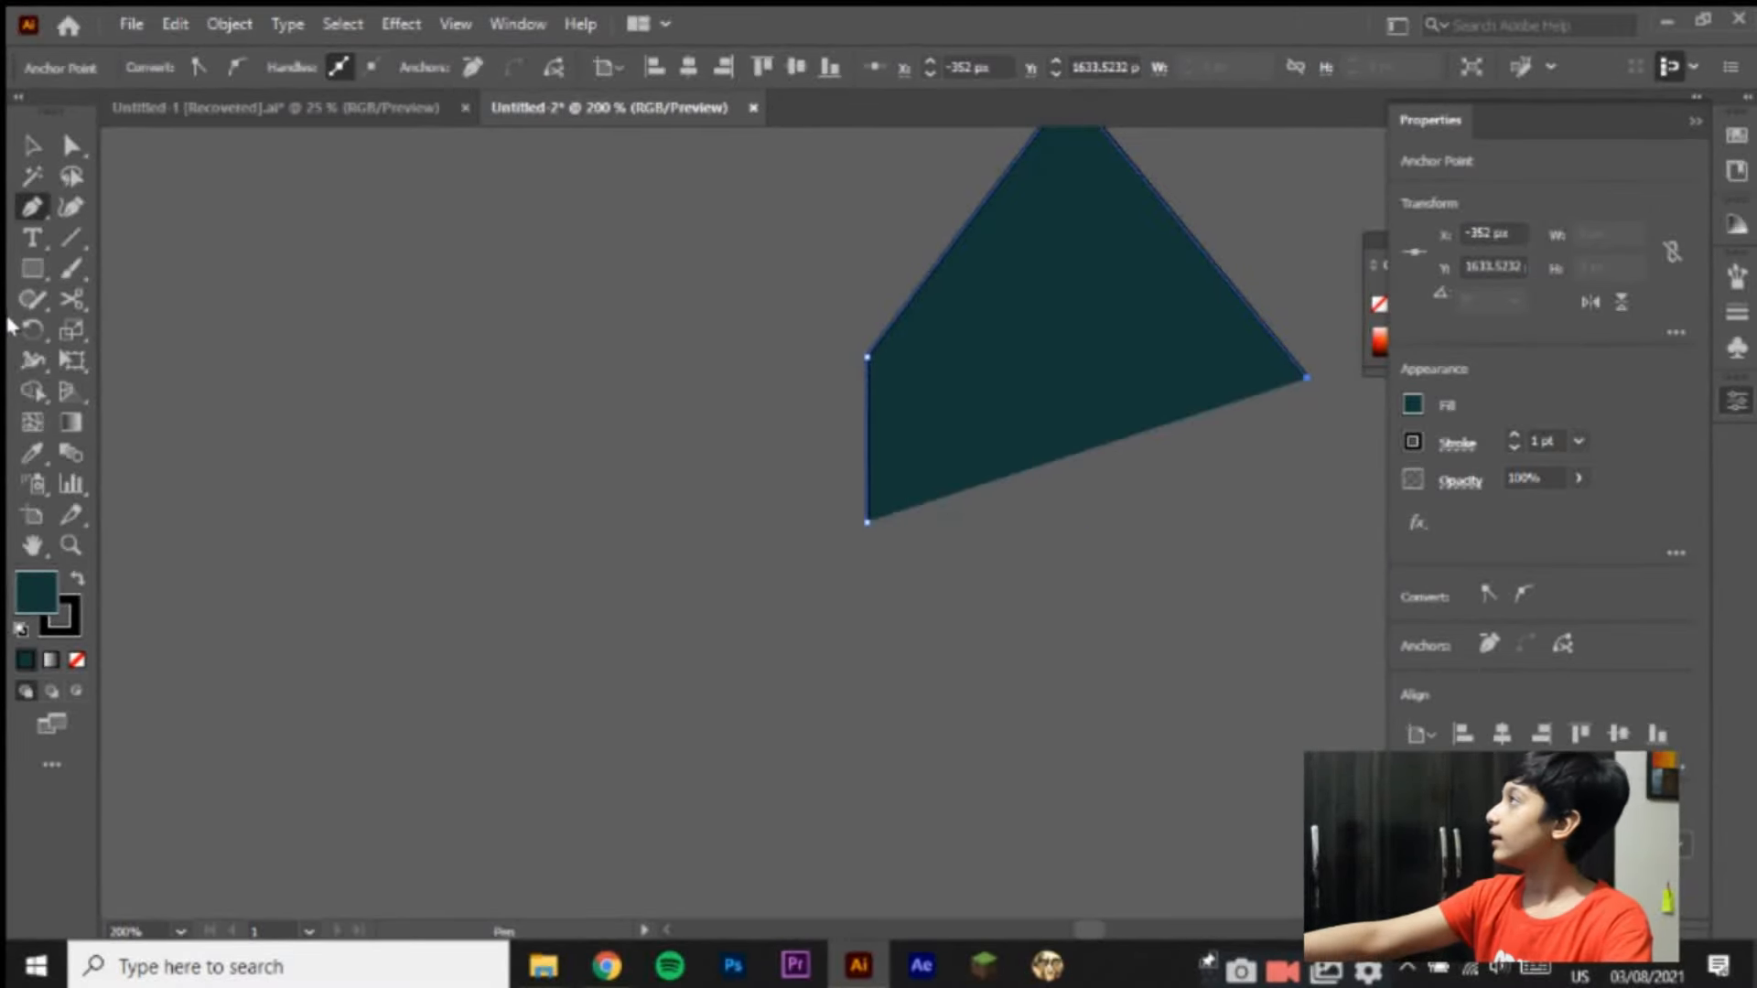
{"action": "key", "text": "ctrl+z"}
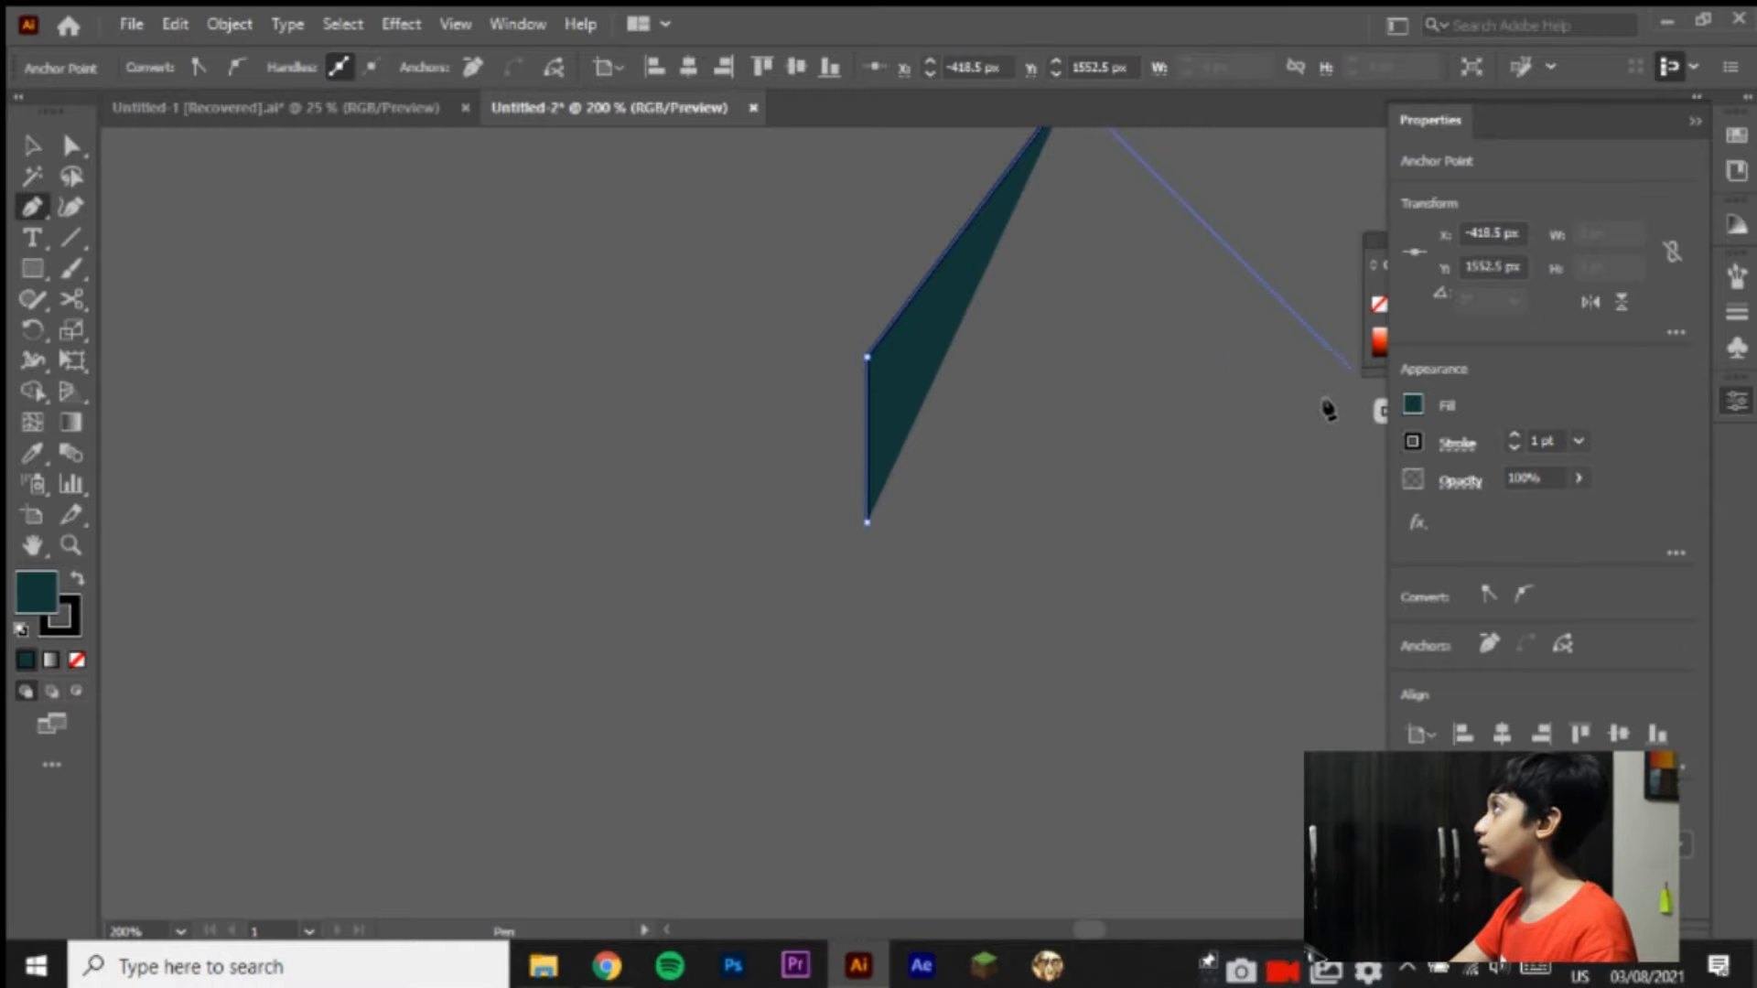
{"action": "key", "text": "super+space"}
{"action": "key", "text": "ctrl+z"}
{"action": "key", "text": "ctrl+z"}
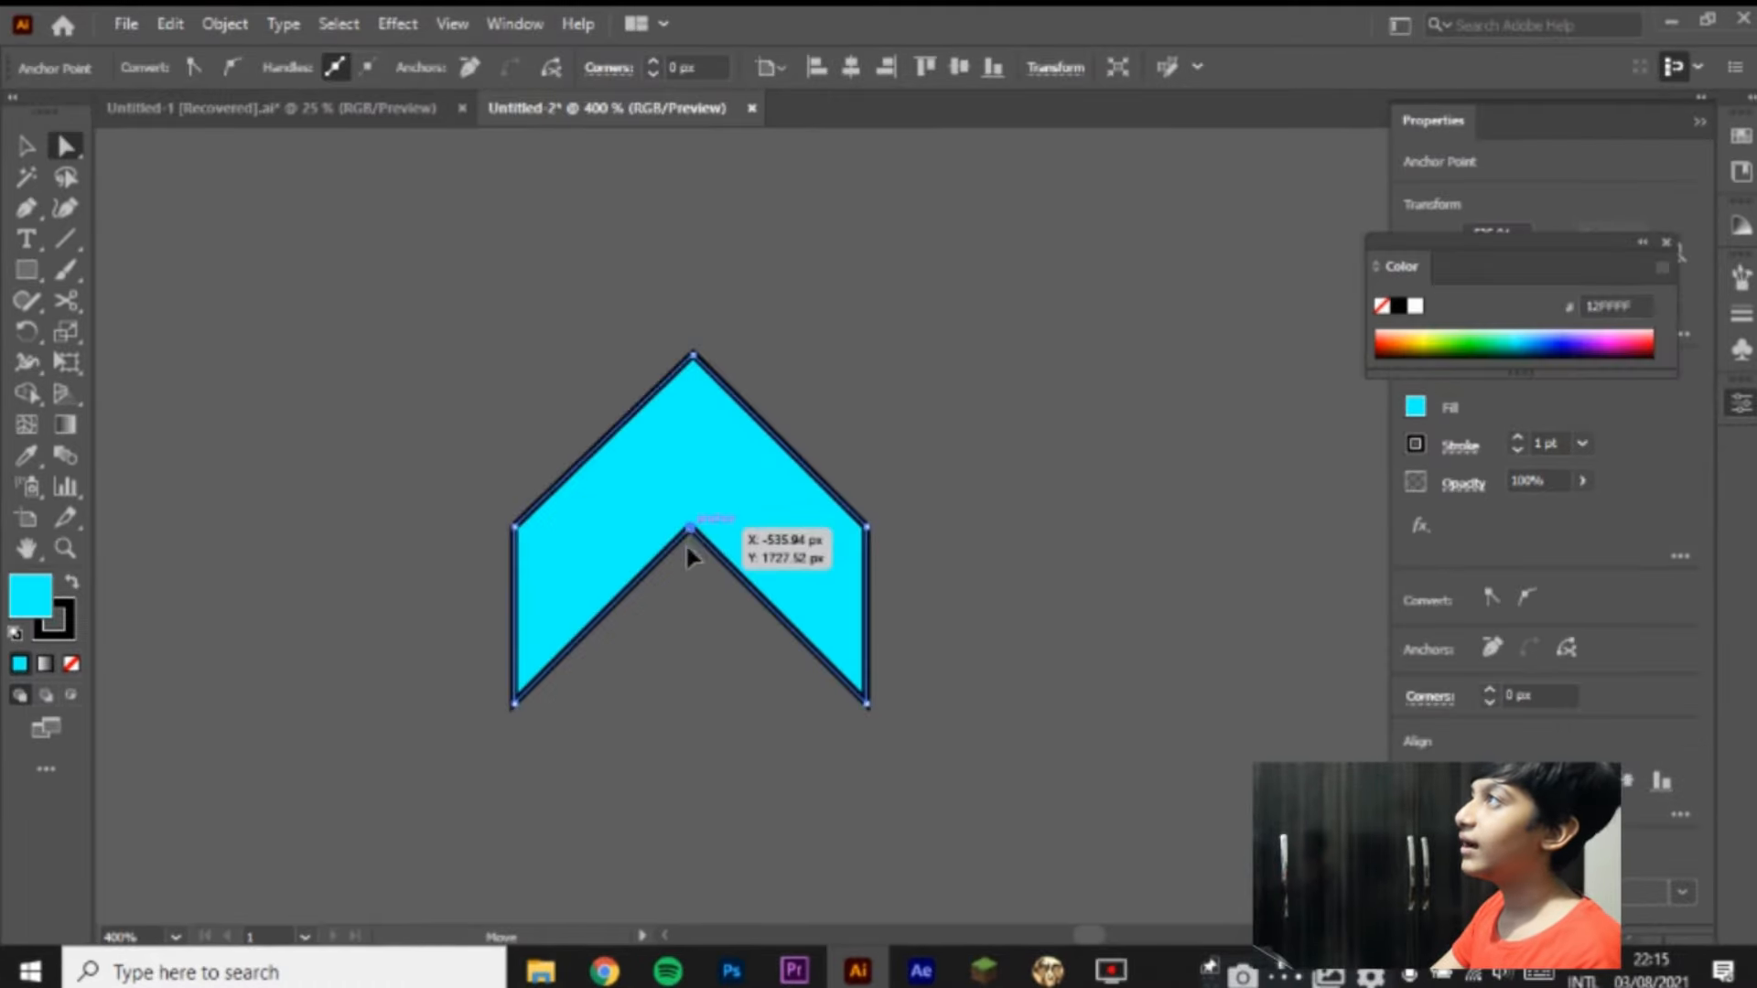
Step: Lower the cyan chevron's inner notch point to make the notch shallower, and enlarge the whole chevron beside the artwork
{"action": "left_click_drag", "start_coordinate": [685, 541], "coordinate": [688, 580]}
{"action": "left_click", "coordinate": [858, 426]}
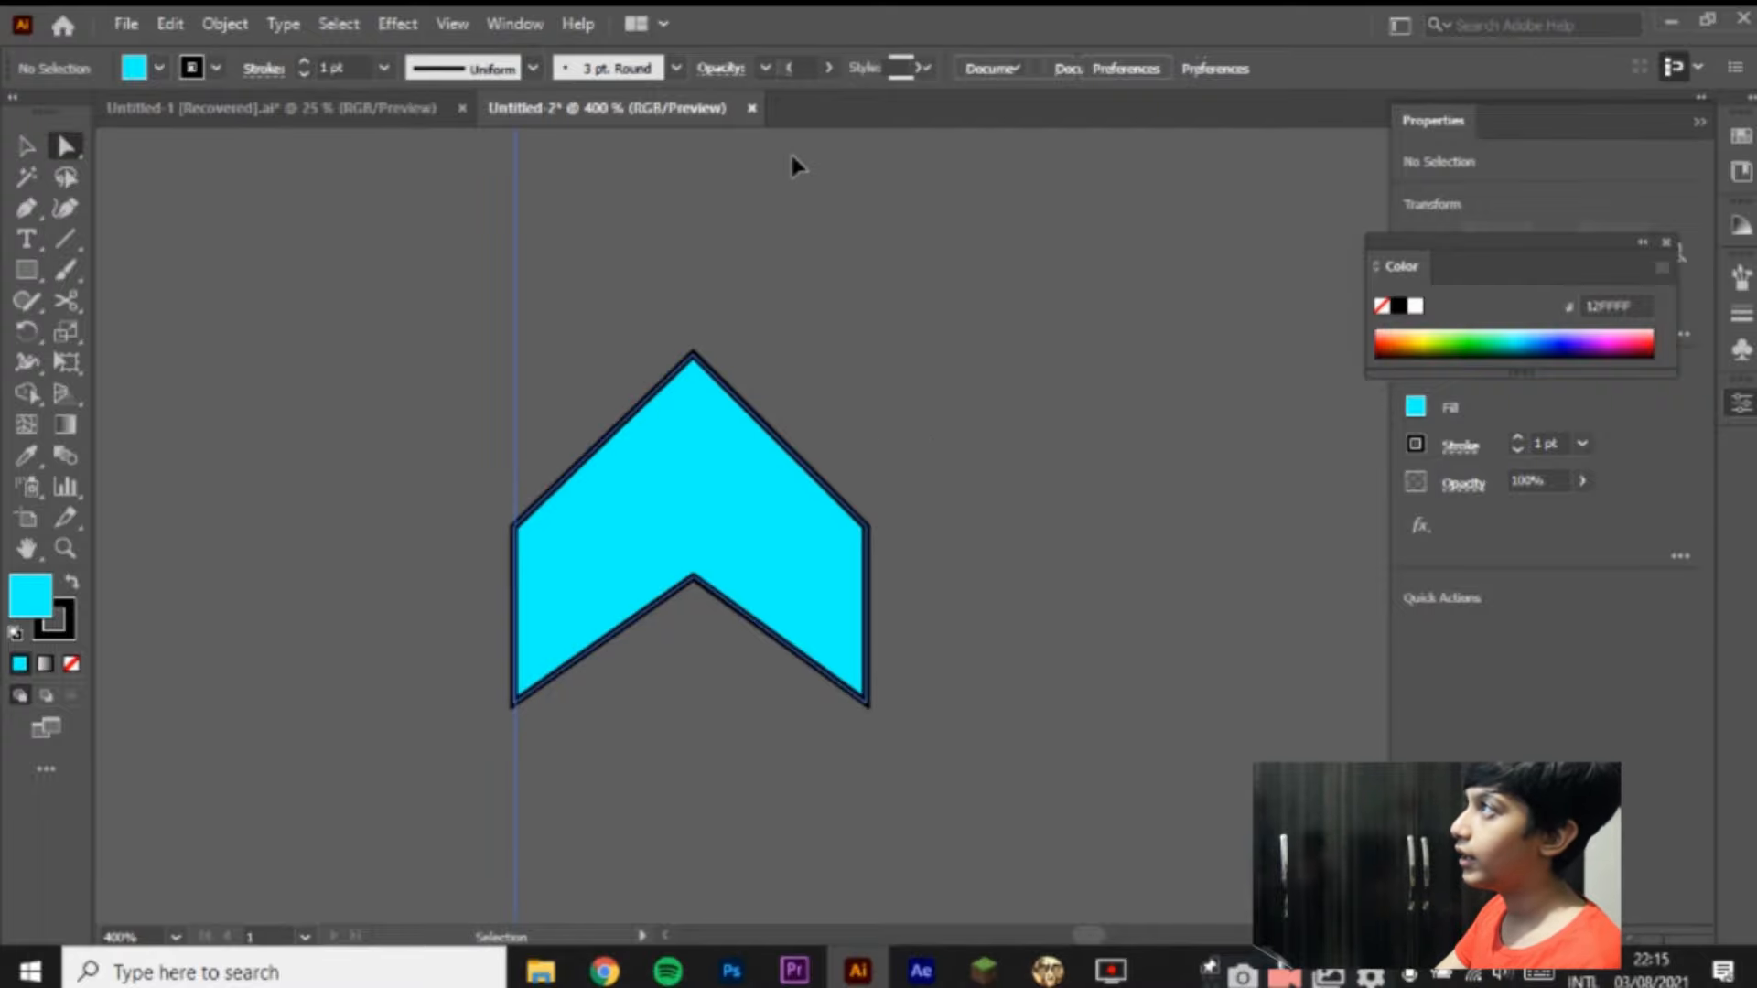
{"action": "key", "text": "ctrl+a"}
{"action": "key", "text": "ctrl+minus"}
{"action": "key", "text": "ctrl+minus"}
{"action": "key", "text": "ctrl+minus"}
{"action": "key", "text": "ctrl+minus"}
{"action": "key", "text": "ctrl+minus"}
{"action": "key", "text": "ctrl+minus"}
{"action": "key", "text": "ctrl+minus"}
{"action": "key", "text": "ctrl+minus"}
{"action": "key", "text": "ctrl+minus"}
{"action": "key", "text": "ctrl+minus"}
{"action": "key", "text": "ctrl+minus"}
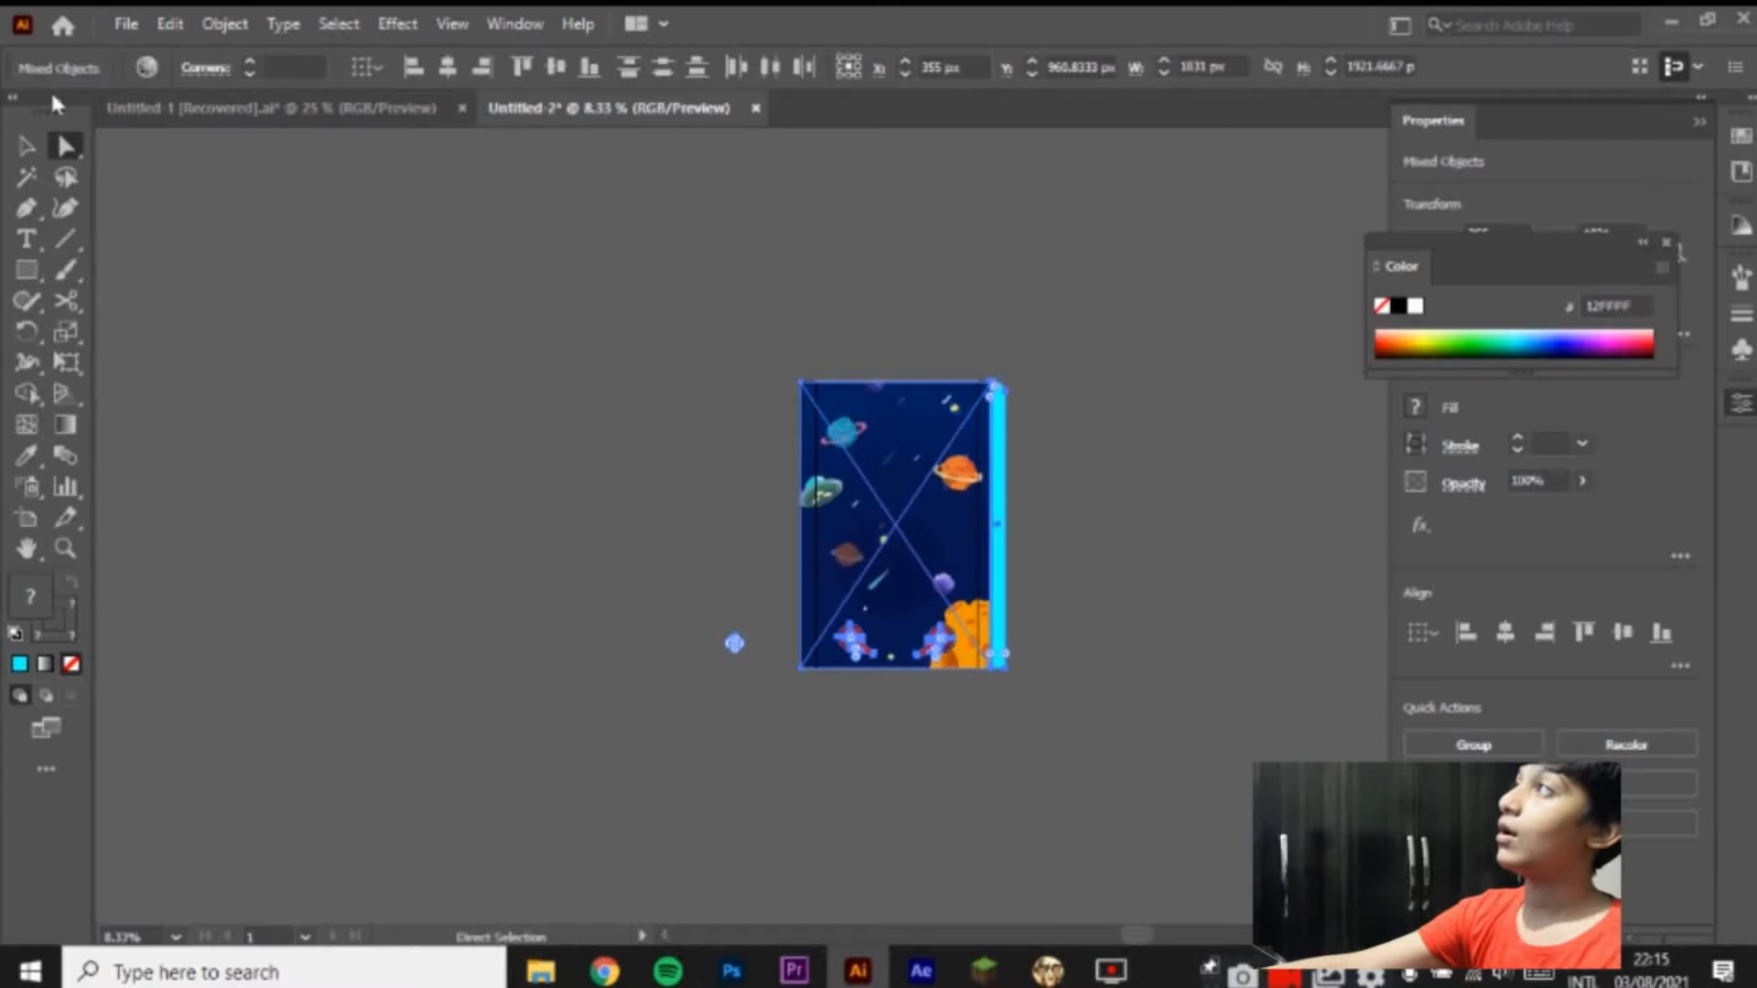
{"action": "key", "text": "v"}
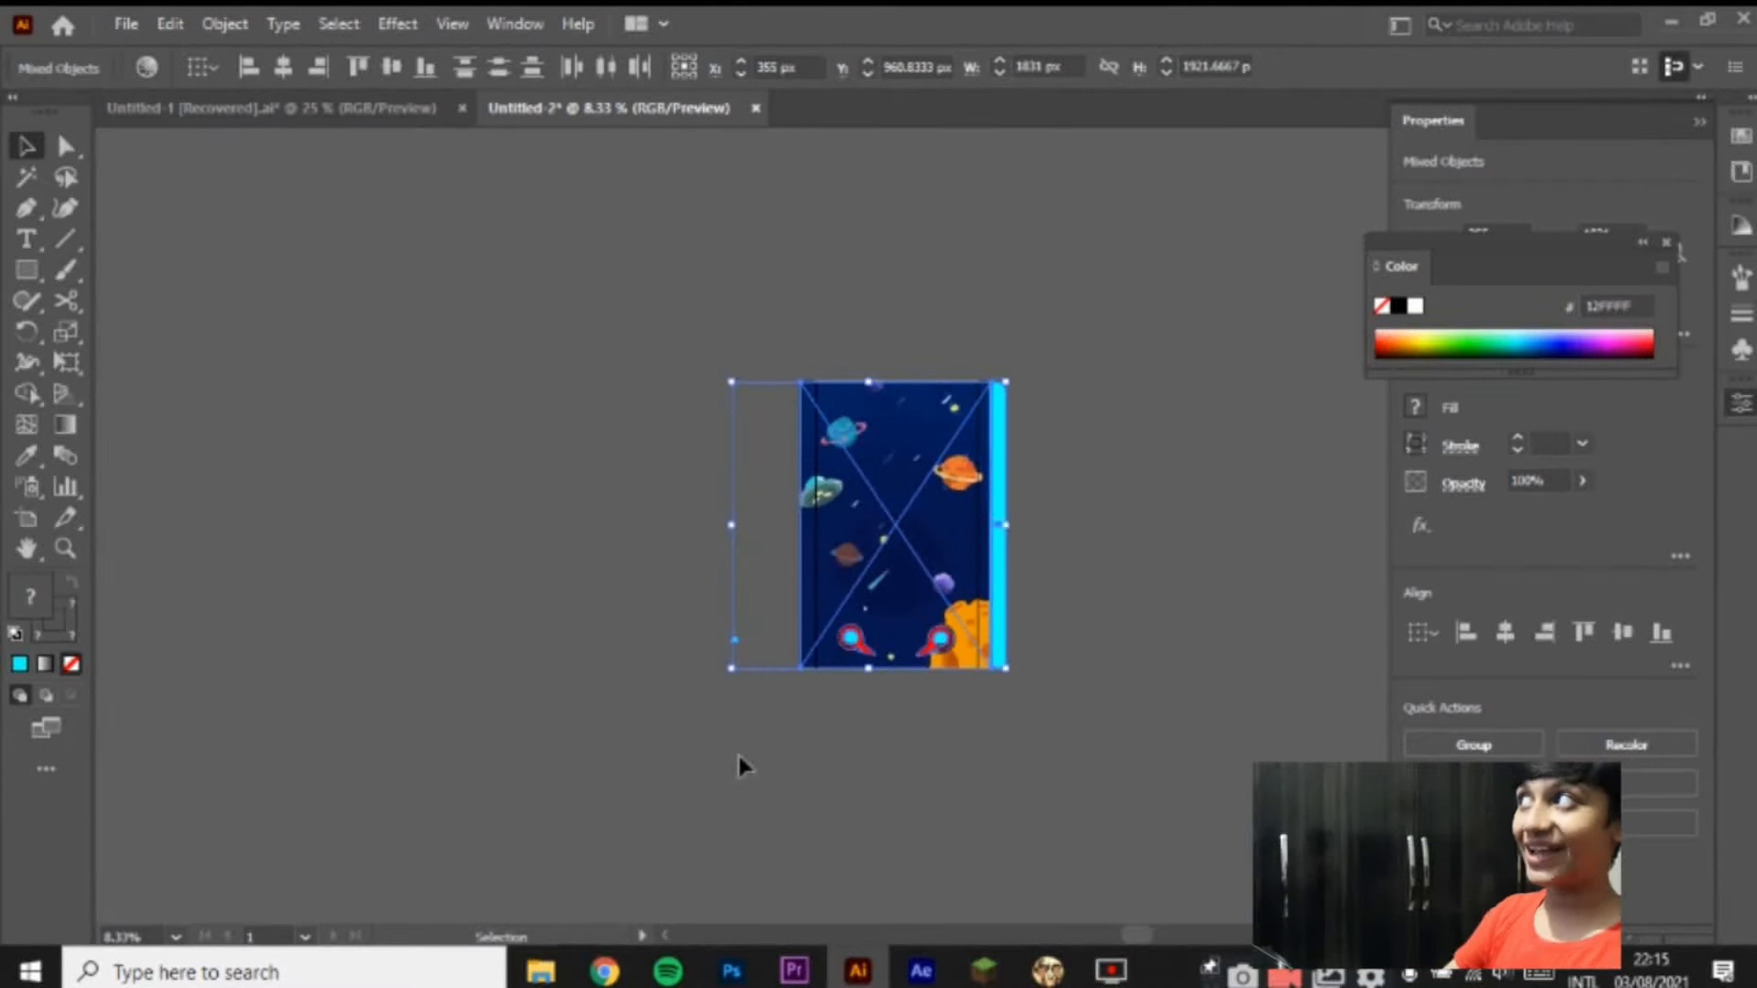
{"action": "left_click", "coordinate": [733, 637]}
{"action": "mouse_move", "coordinate": [735, 631]}
{"action": "left_mouse_down"}
{"action": "mouse_move", "coordinate": [691, 507]}
{"action": "mouse_move", "coordinate": [655, 243]}
{"action": "mouse_move", "coordinate": [659, 16]}
{"action": "mouse_move", "coordinate": [772, 502]}
{"action": "mouse_move", "coordinate": [756, 652]}
{"action": "left_mouse_up"}
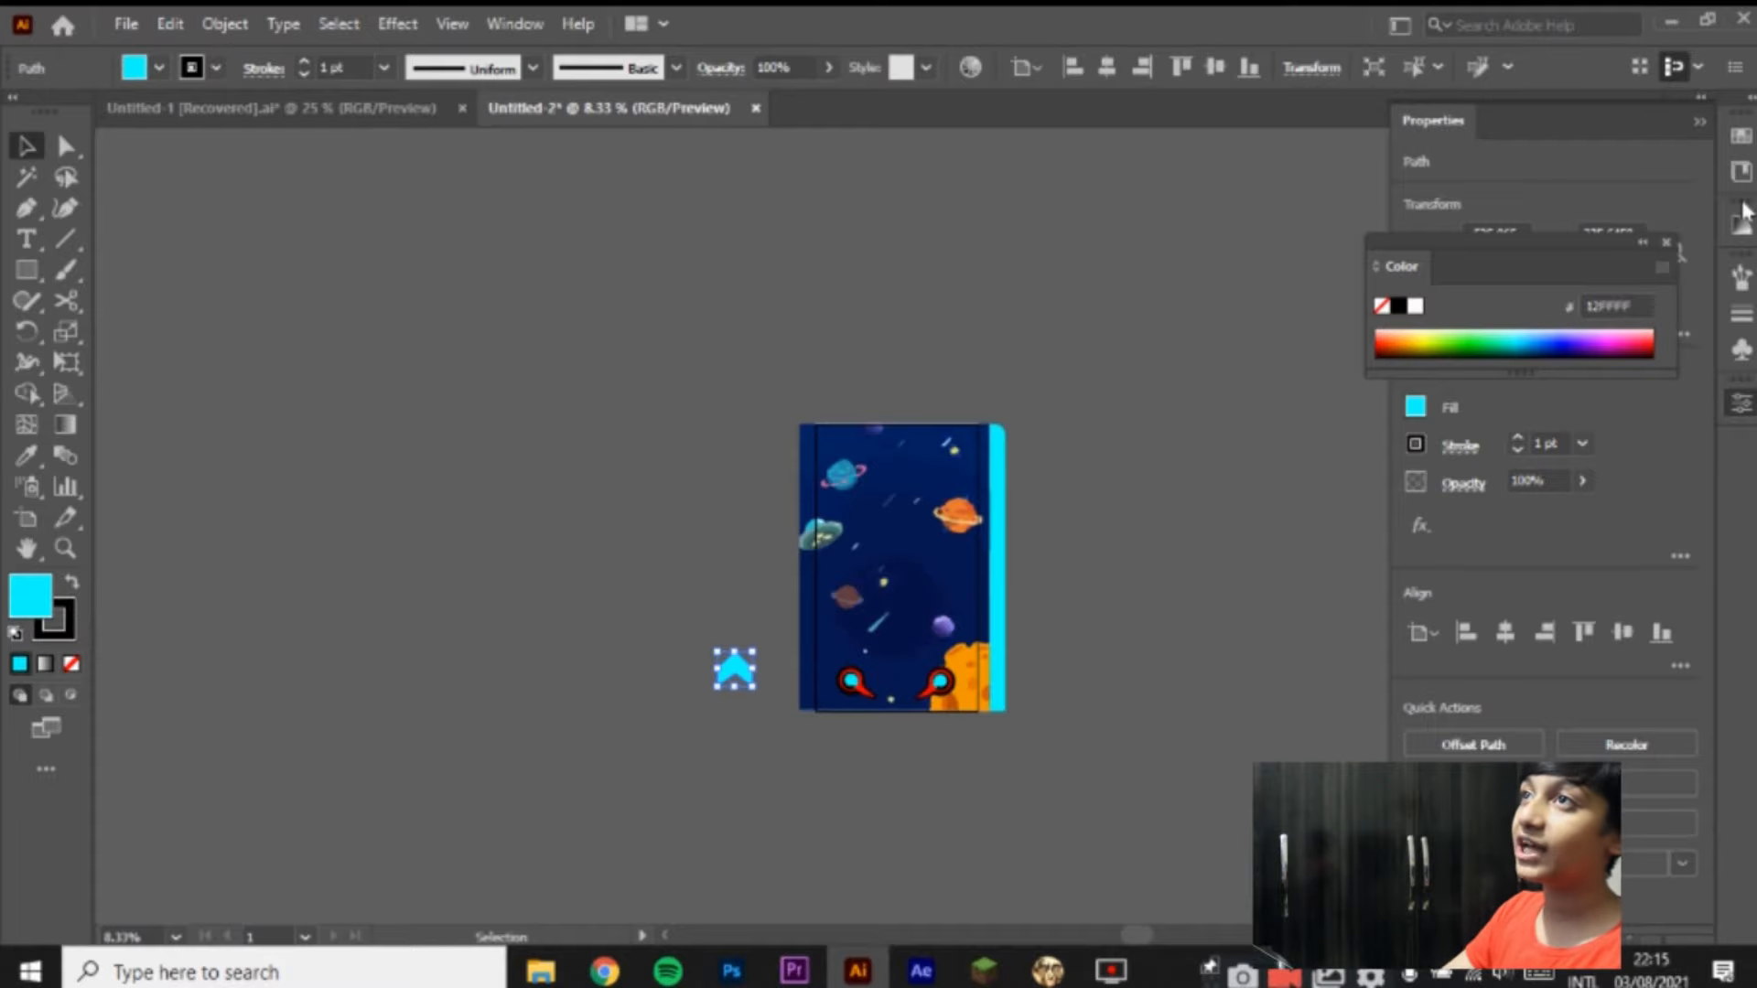
{"action": "left_click", "coordinate": [1702, 124]}
{"action": "left_click", "coordinate": [1738, 137]}
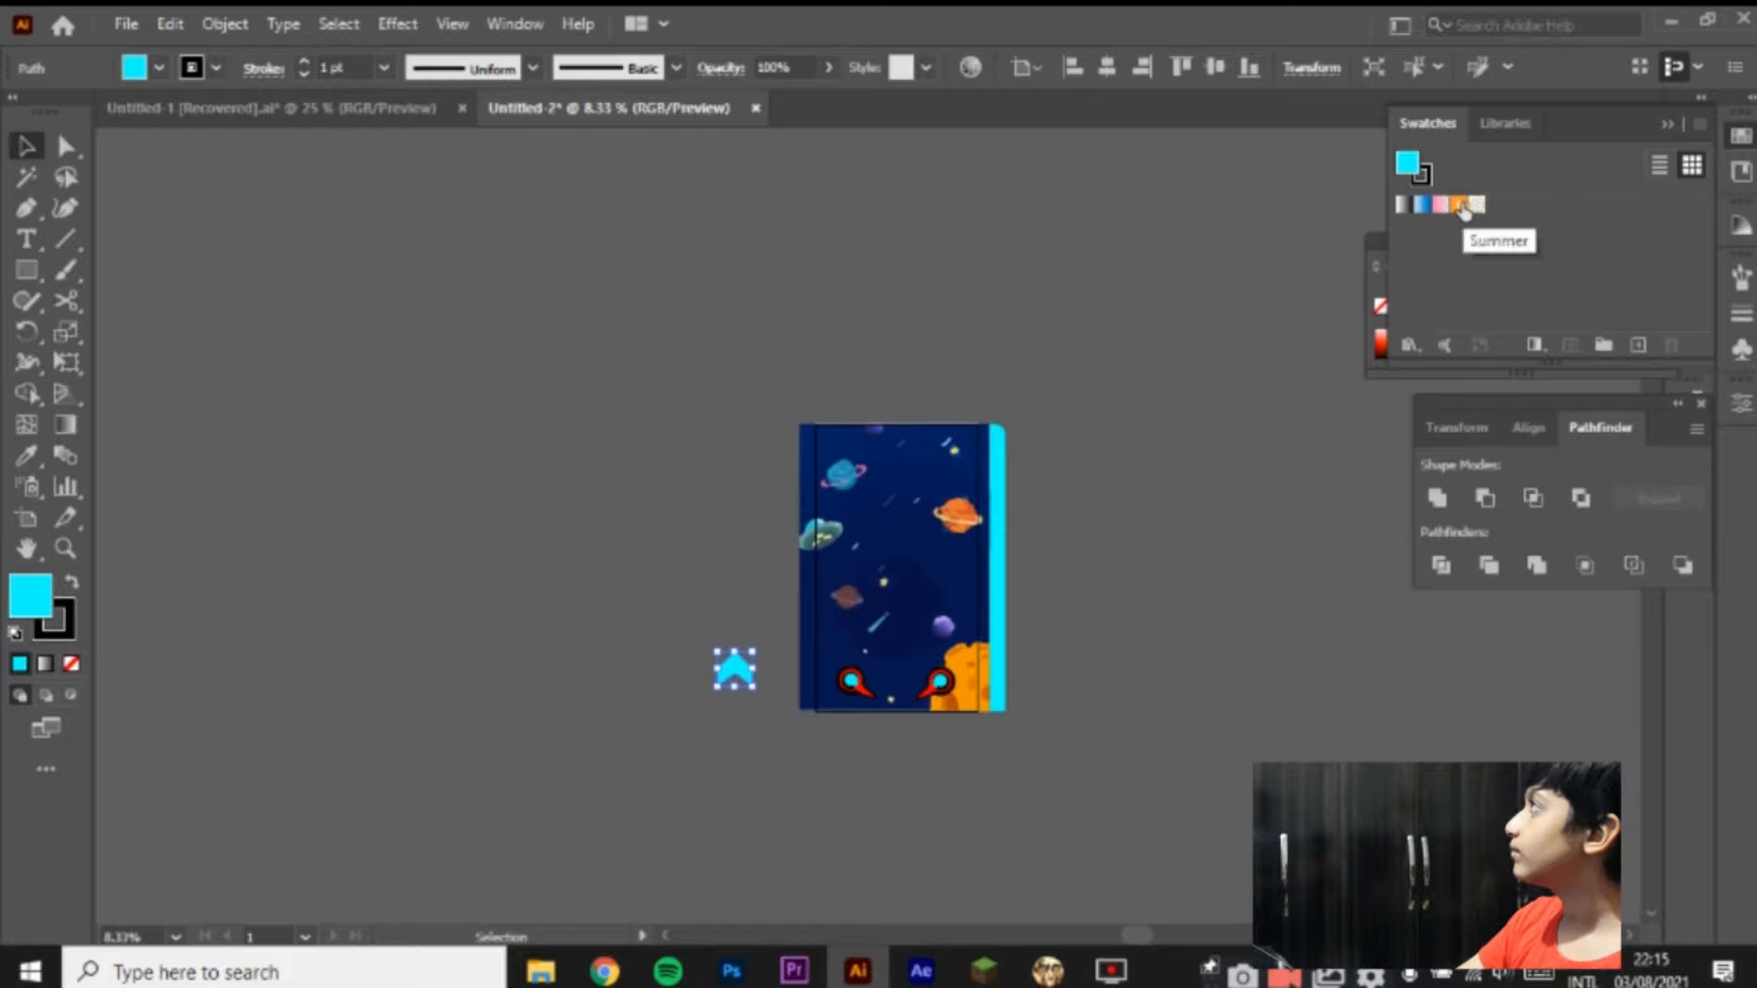
{"action": "left_click", "coordinate": [1695, 128]}
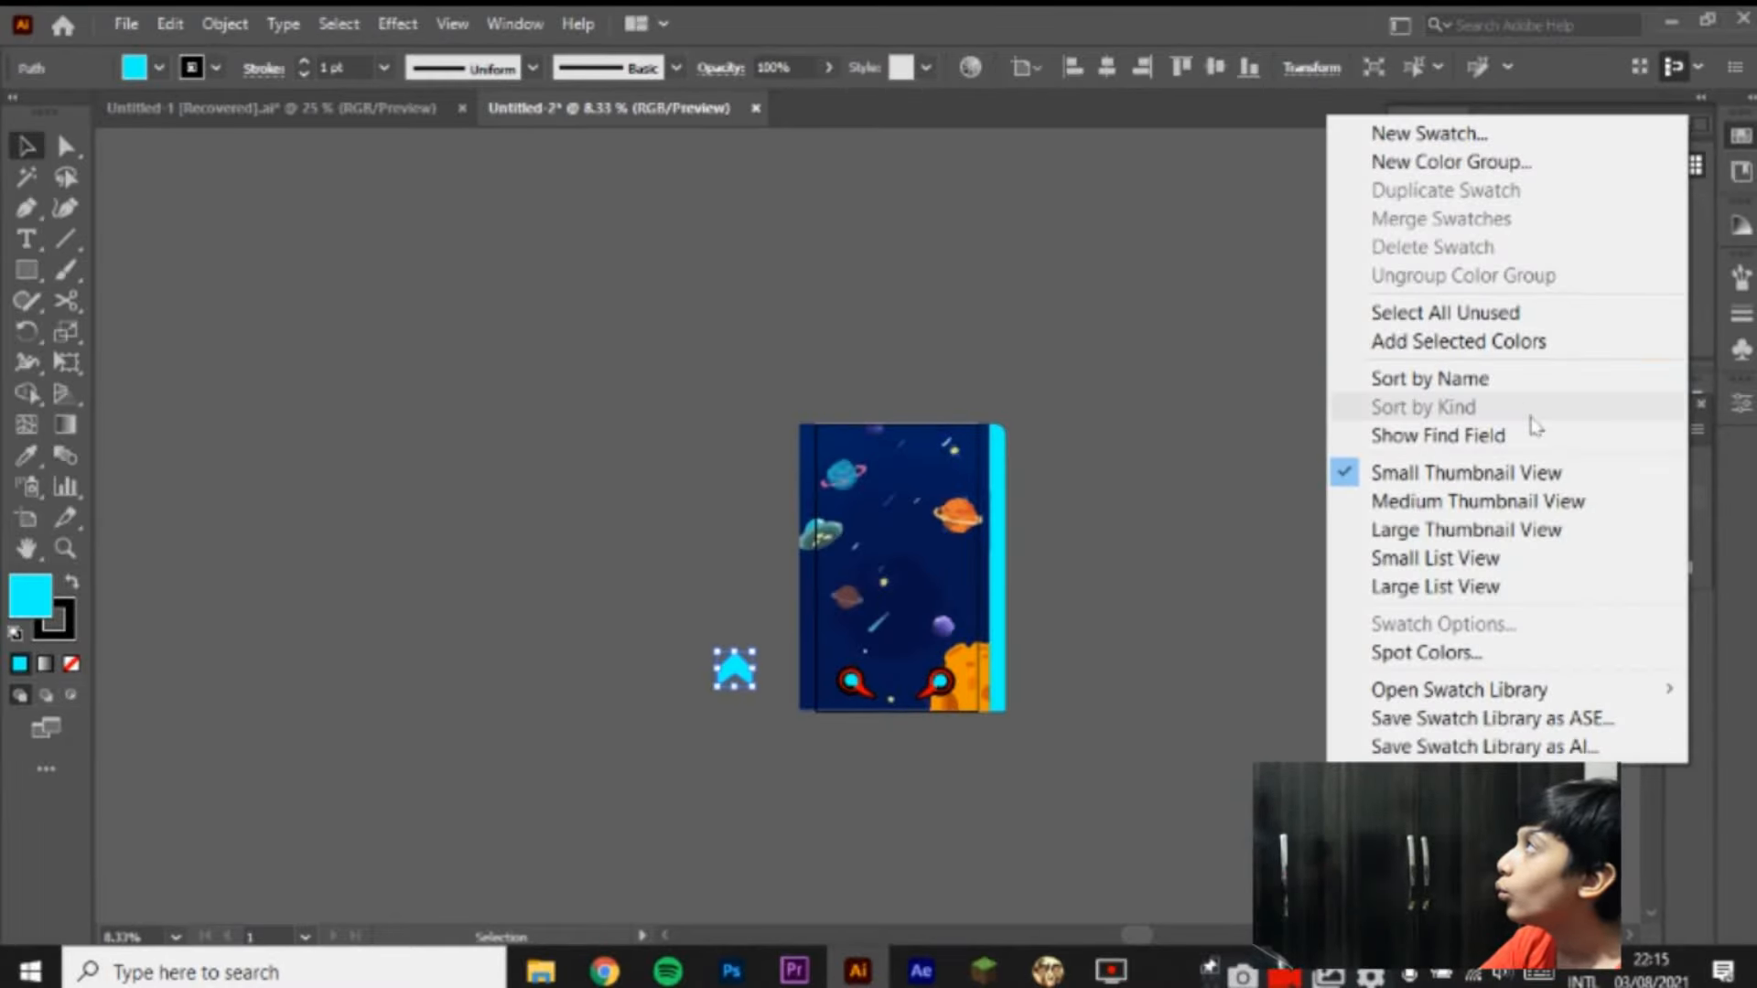
{"action": "left_click", "coordinate": [1242, 406]}
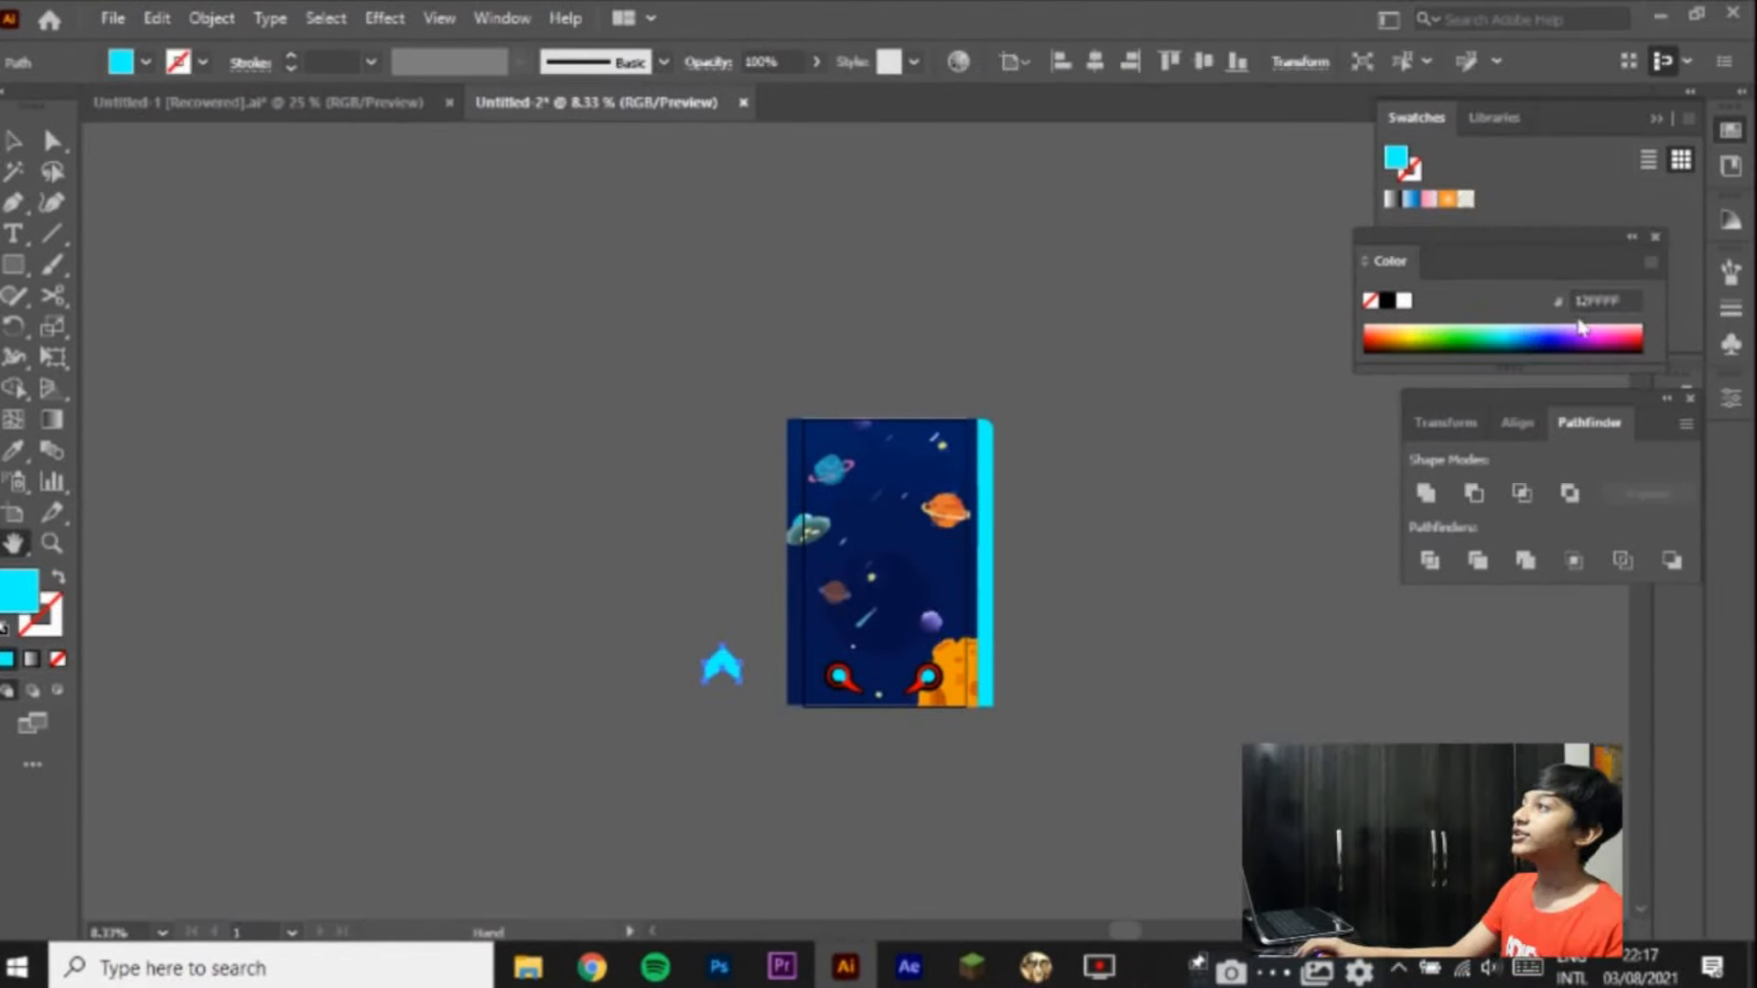
Step: Fill the chevron with a bright yellow-green from the colour spectrum
{"action": "left_click", "coordinate": [1425, 336]}
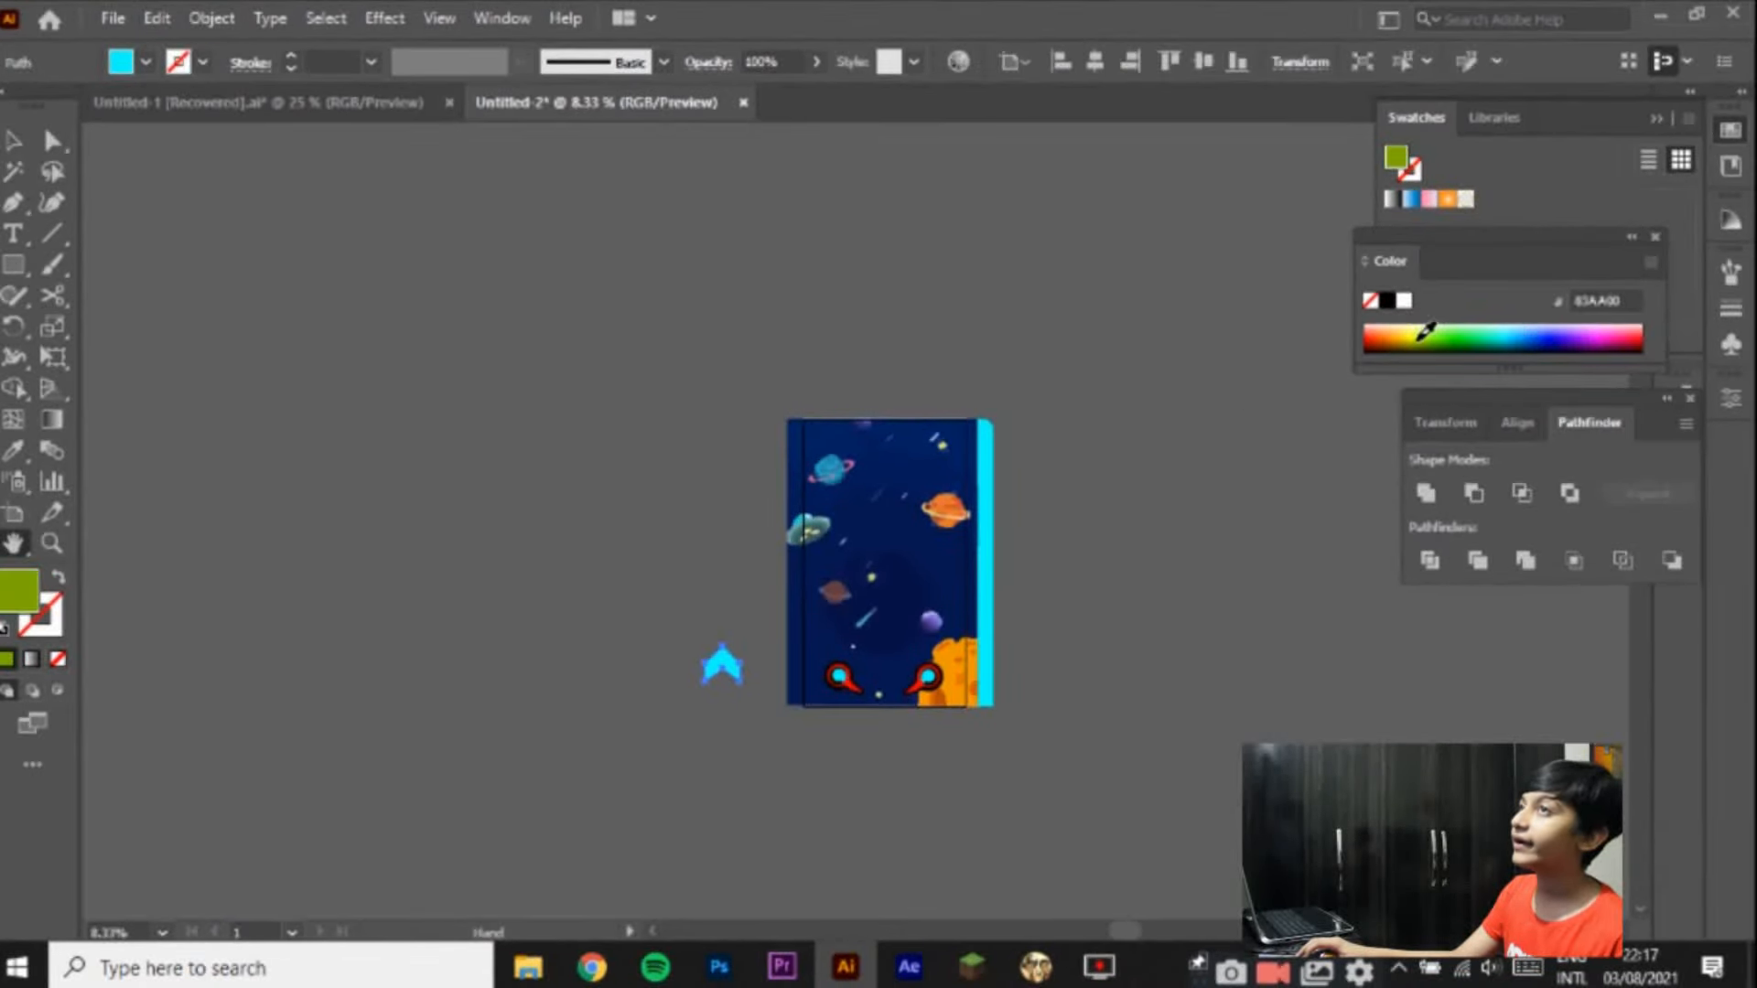
{"action": "left_click", "coordinate": [1420, 335]}
{"action": "left_click", "coordinate": [18, 133]}
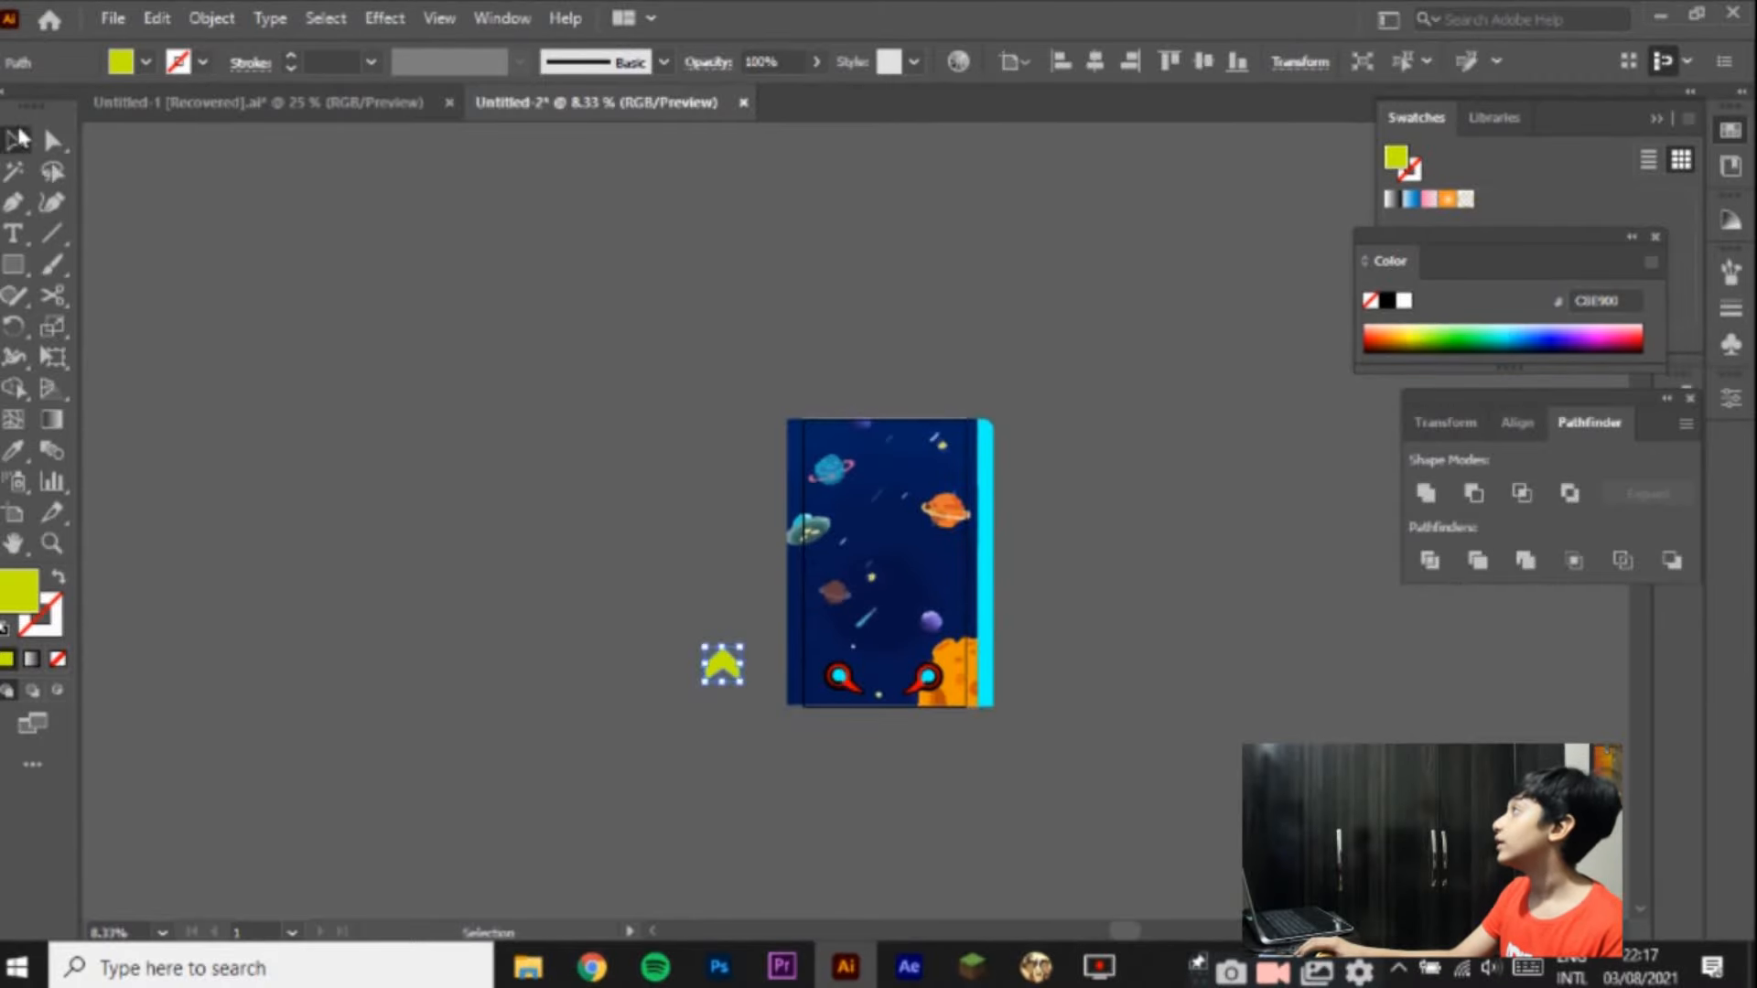
Step: Move the yellow-green chevron onto the lower end of the cyan strip and shrink it to fit within the strip's width
{"action": "left_click_drag", "start_coordinate": [743, 664], "coordinate": [980, 682]}
{"action": "key", "text": "ctrl+equal"}
{"action": "key", "text": "ctrl+equal"}
{"action": "key", "text": "ctrl+equal"}
{"action": "key", "text": "ctrl+equal"}
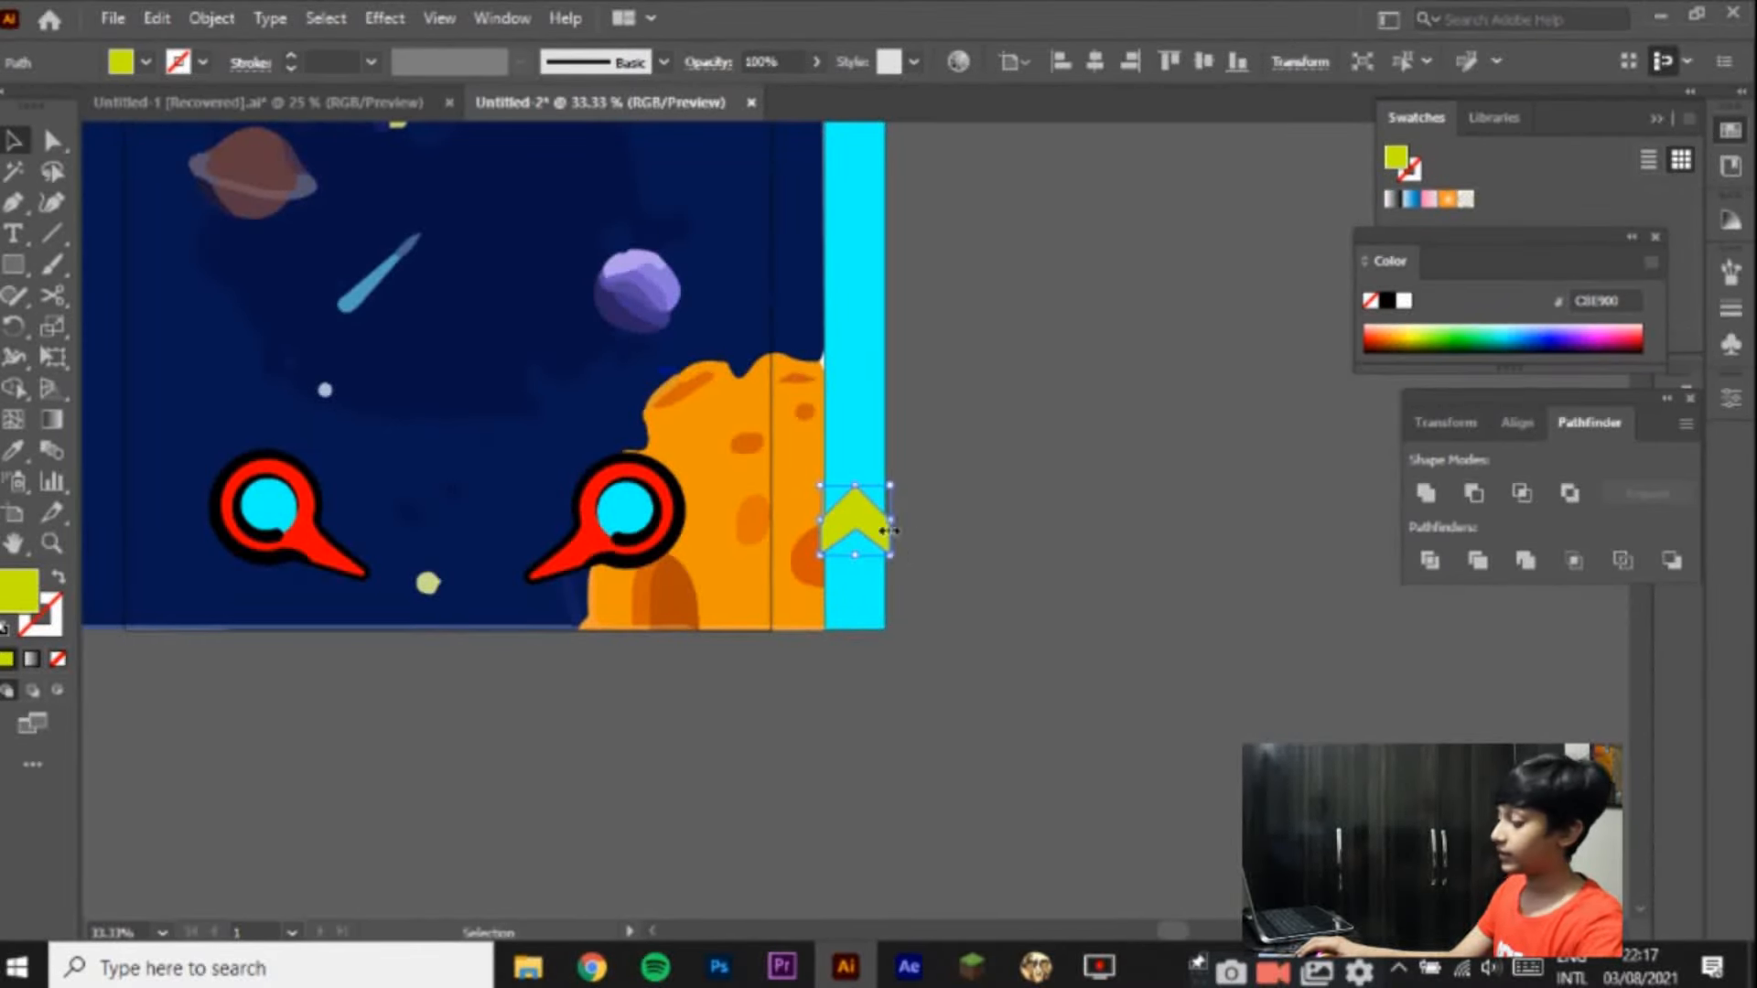
{"action": "left_click_drag", "start_coordinate": [897, 524], "coordinate": [860, 559]}
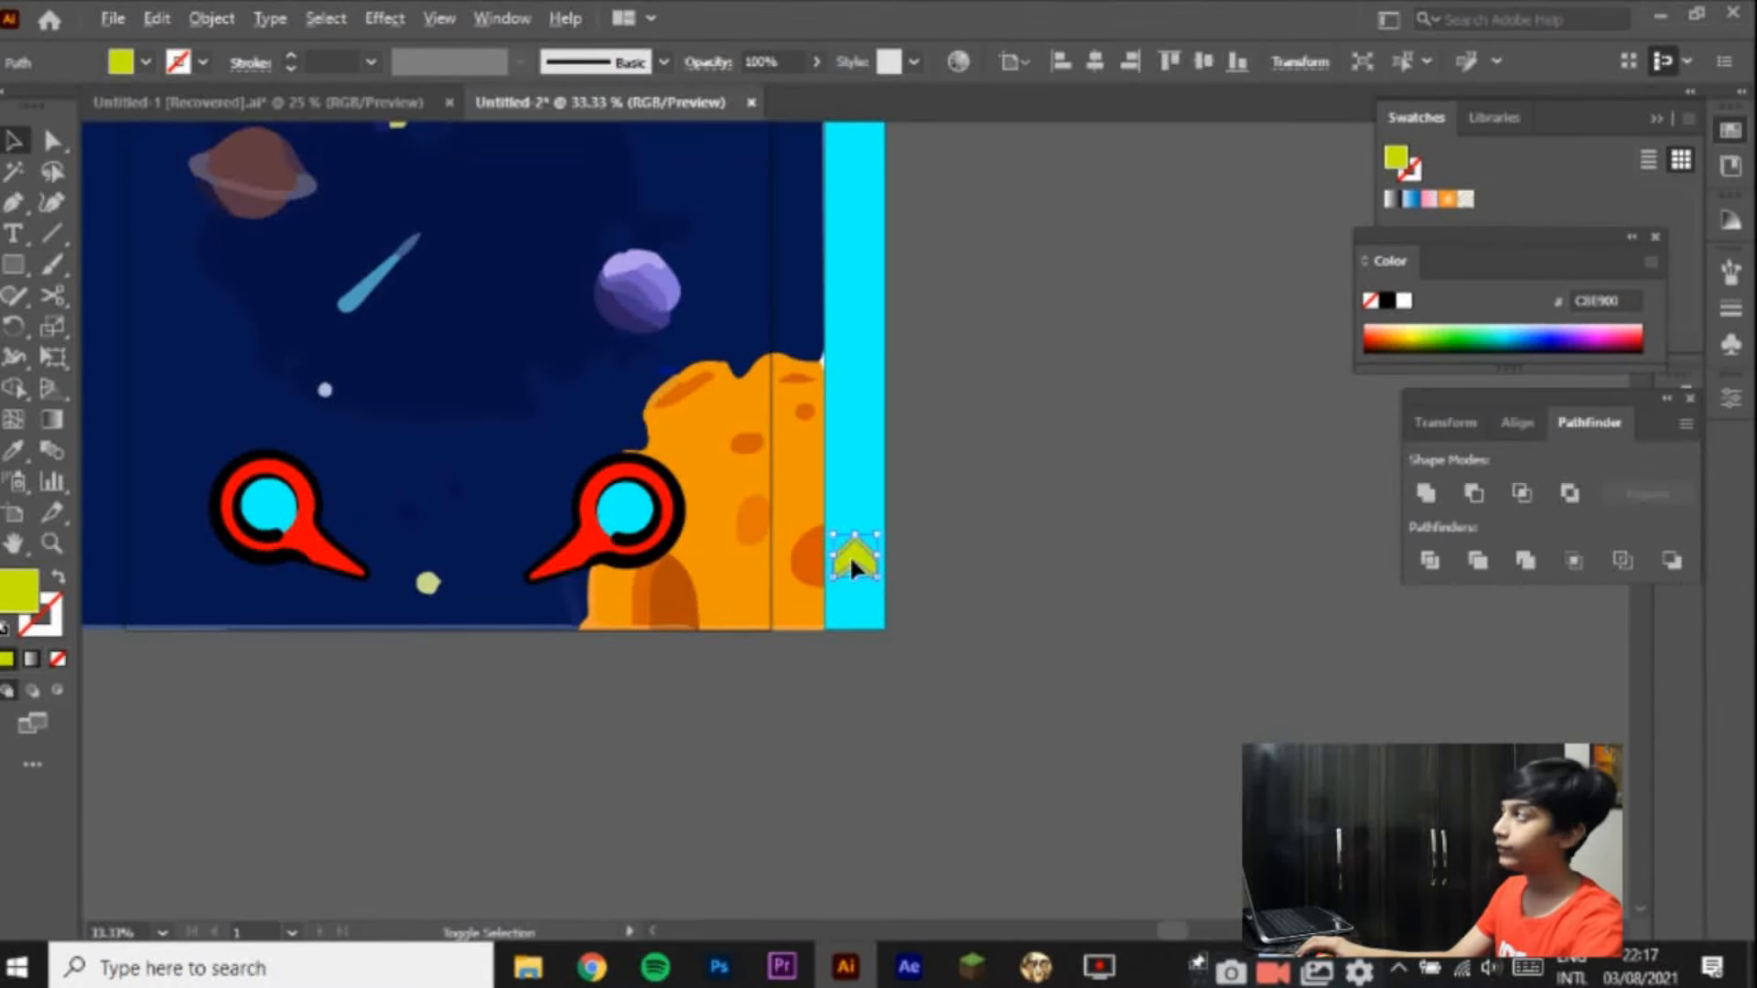
Step: Place a duplicate of the chevron directly above the original, centred on the cyan strip
{"action": "key", "text": "shift+Up"}
{"action": "key", "text": "shift+Up"}
{"action": "key", "text": "shift+Up"}
{"action": "key", "text": "shift+Up"}
{"action": "key", "text": "shift+Up"}
{"action": "key", "text": "shift+Up"}
{"action": "key", "text": "shift+Up"}
{"action": "key", "text": "shift+Up"}
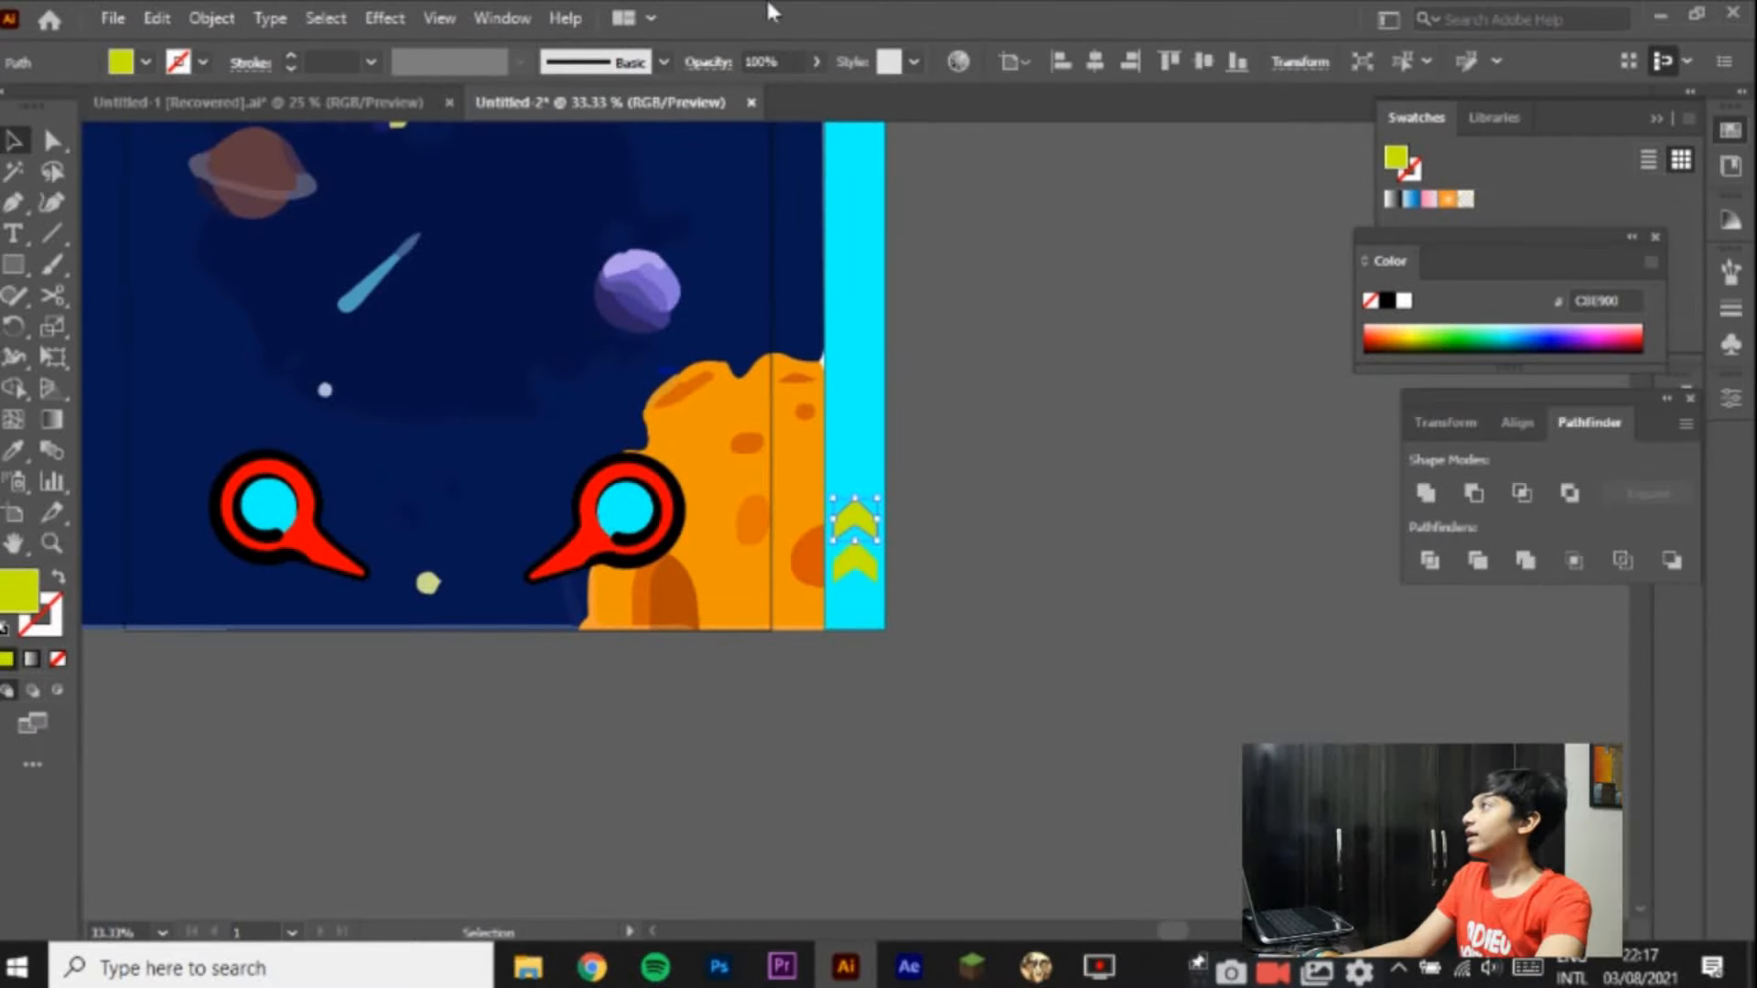
{"action": "left_click_drag", "start_coordinate": [841, 520], "coordinate": [860, 528]}
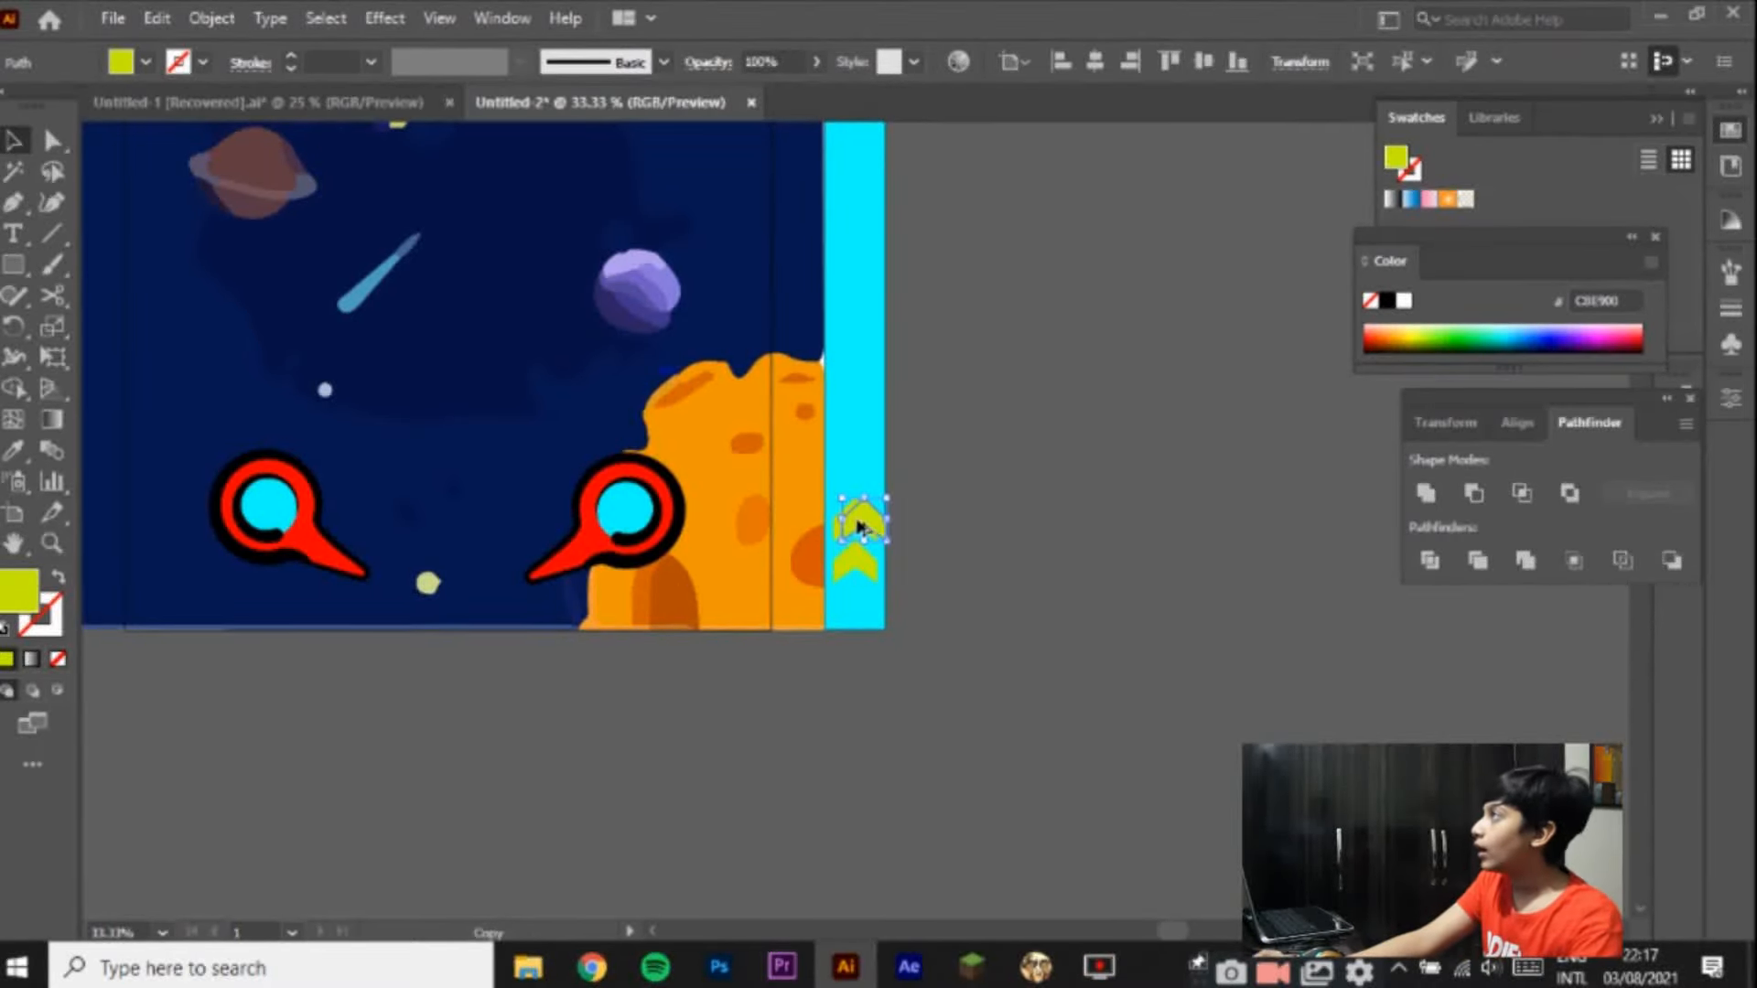
{"action": "key", "text": "ctrl+z"}
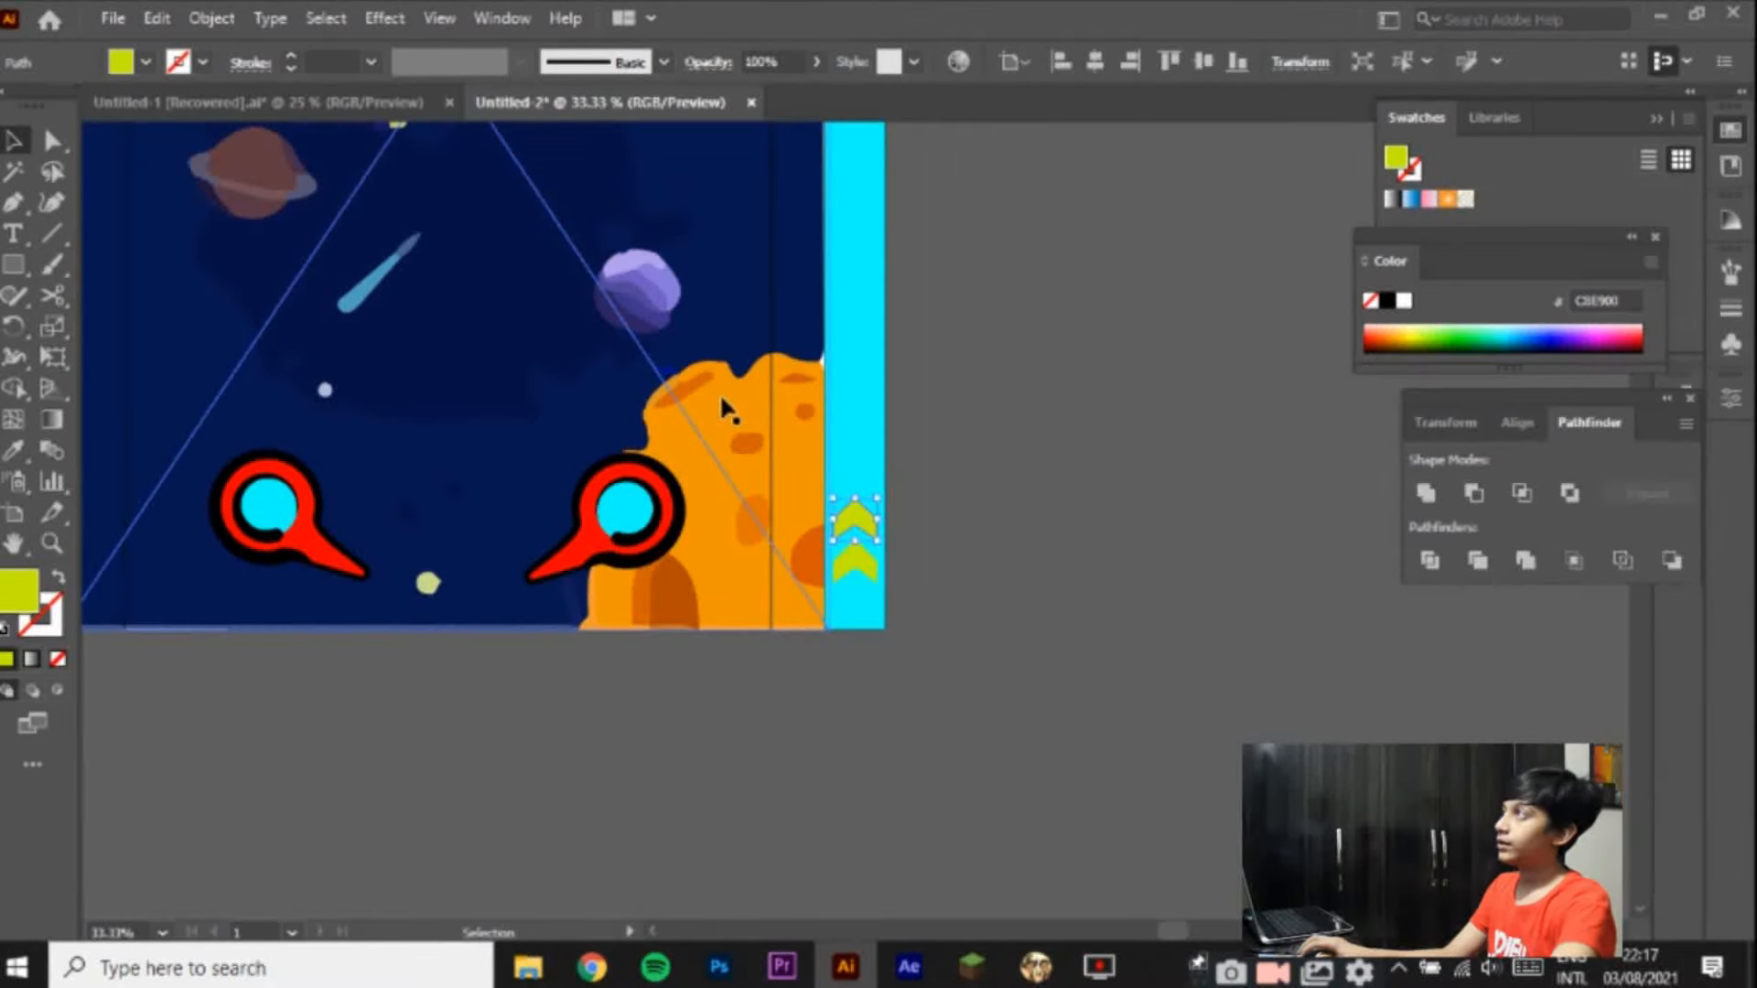
Step: Copy the upper chevron straight up with a gap and repeat the copy at equal spacing to the strip's upper end
{"action": "left_click_drag", "start_coordinate": [856, 526], "coordinate": [863, 446]}
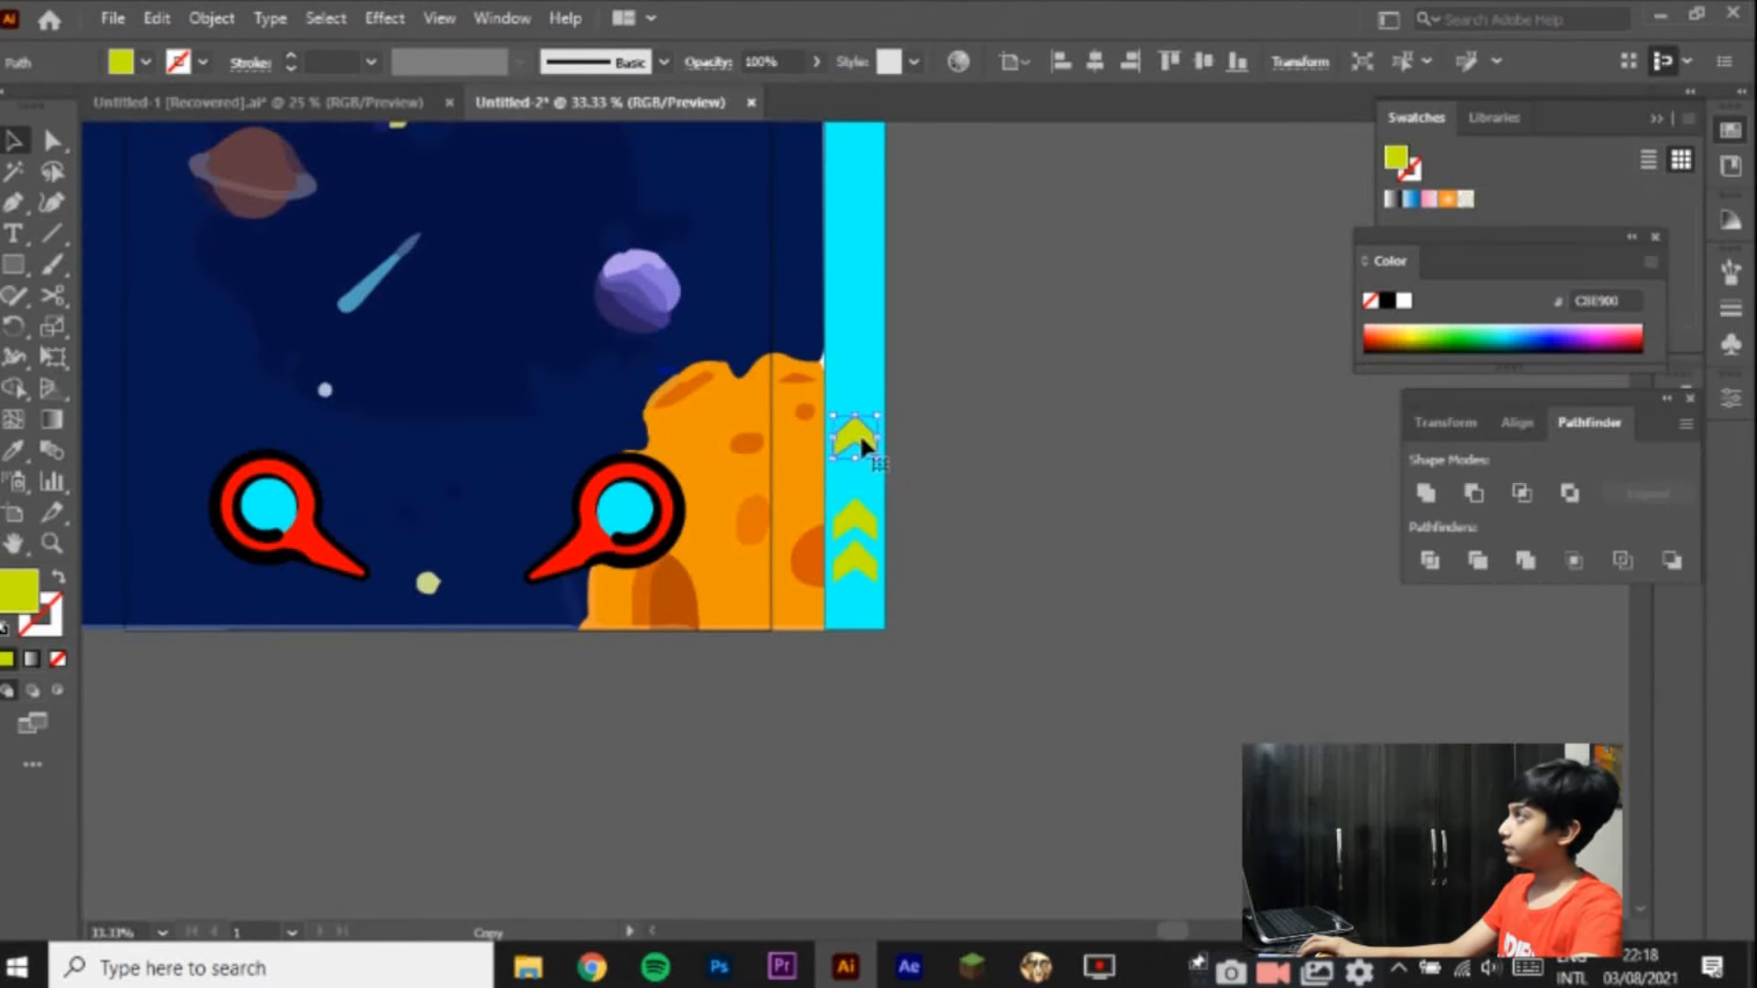
{"action": "key", "text": "ctrl+d"}
{"action": "key", "text": "ctrl+d"}
{"action": "key", "text": "ctrl+d"}
{"action": "key", "text": "ctrl+d"}
{"action": "key", "text": "ctrl+d"}
{"action": "key", "text": "ctrl+d"}
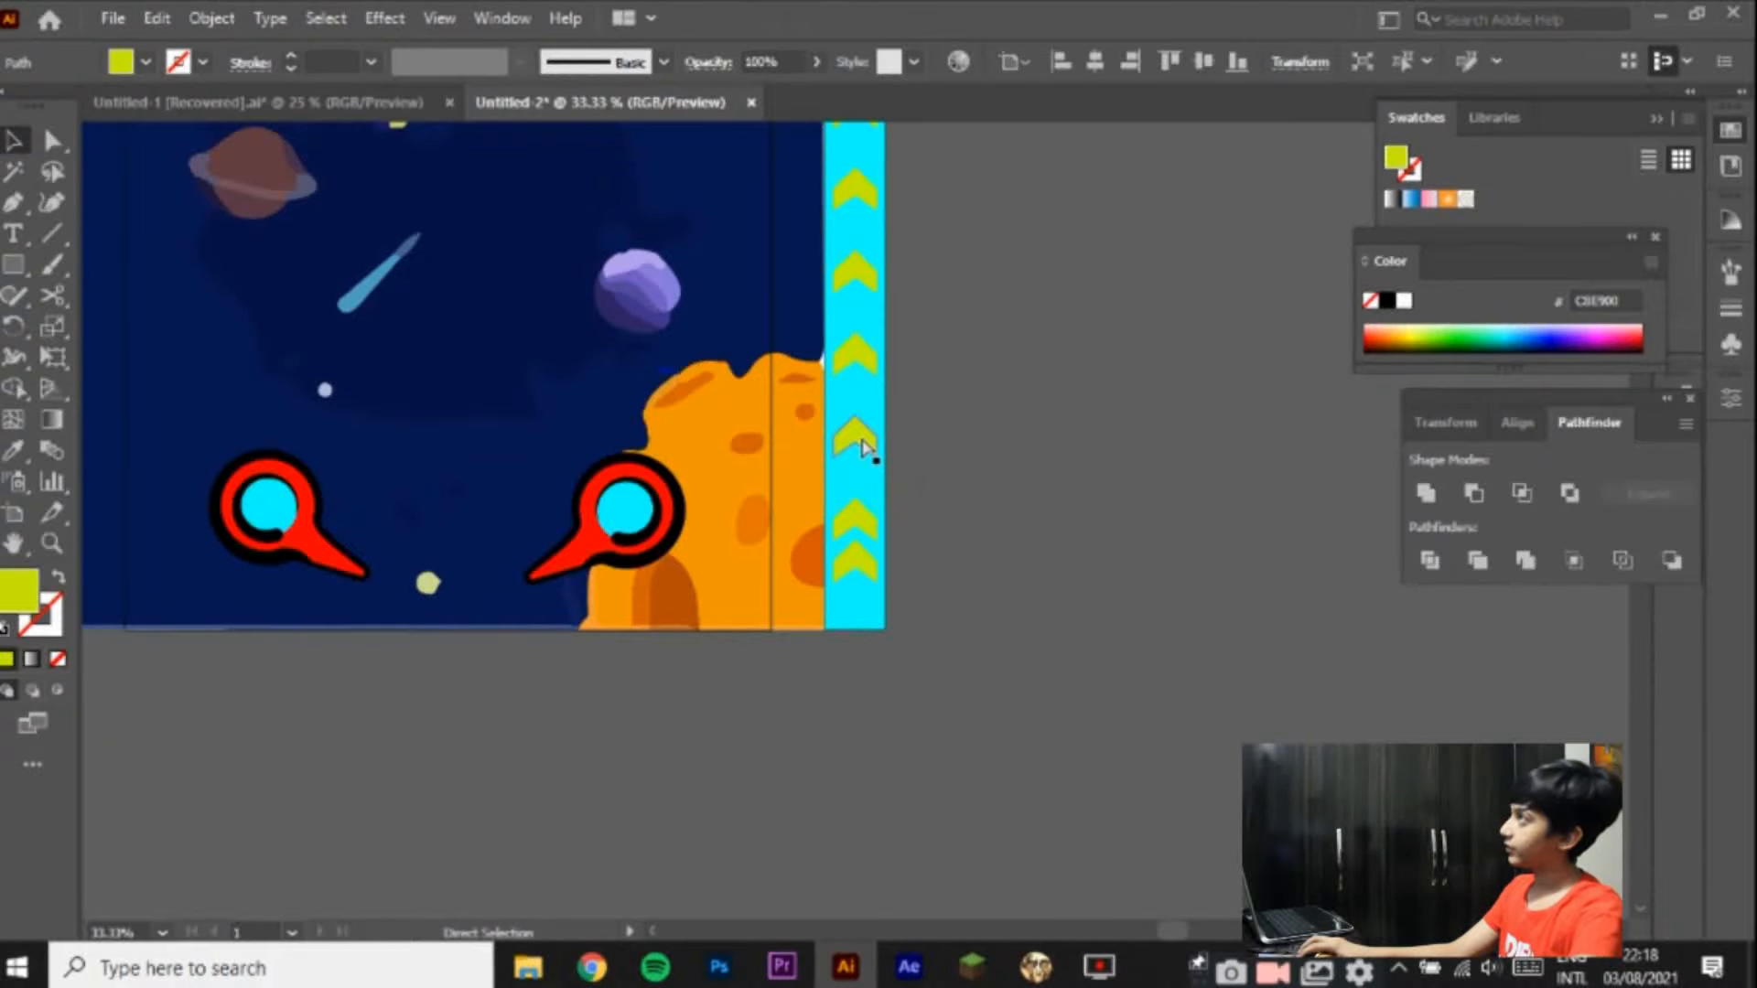
{"action": "key", "text": "ctrl+minus"}
{"action": "key", "text": "ctrl+minus"}
{"action": "key", "text": "ctrl+d"}
{"action": "key", "text": "ctrl+d"}
{"action": "key", "text": "ctrl+d"}
{"action": "key", "text": "ctrl+d"}
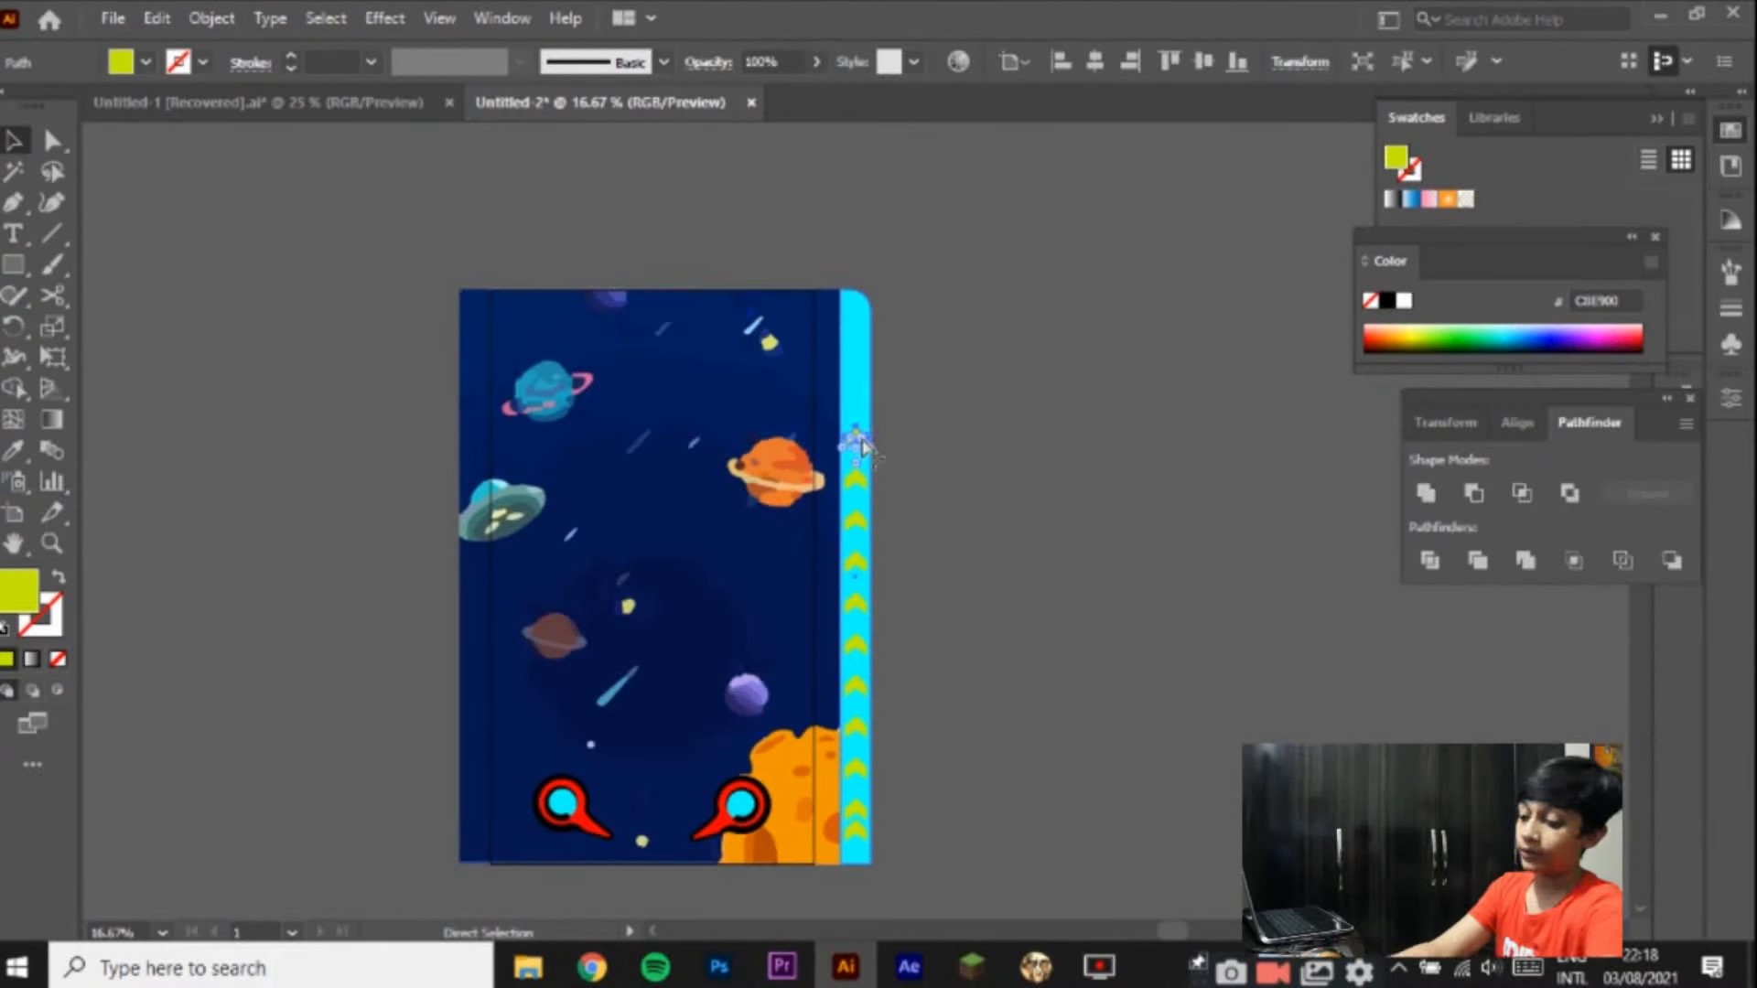
{"action": "key", "text": "ctrl+d"}
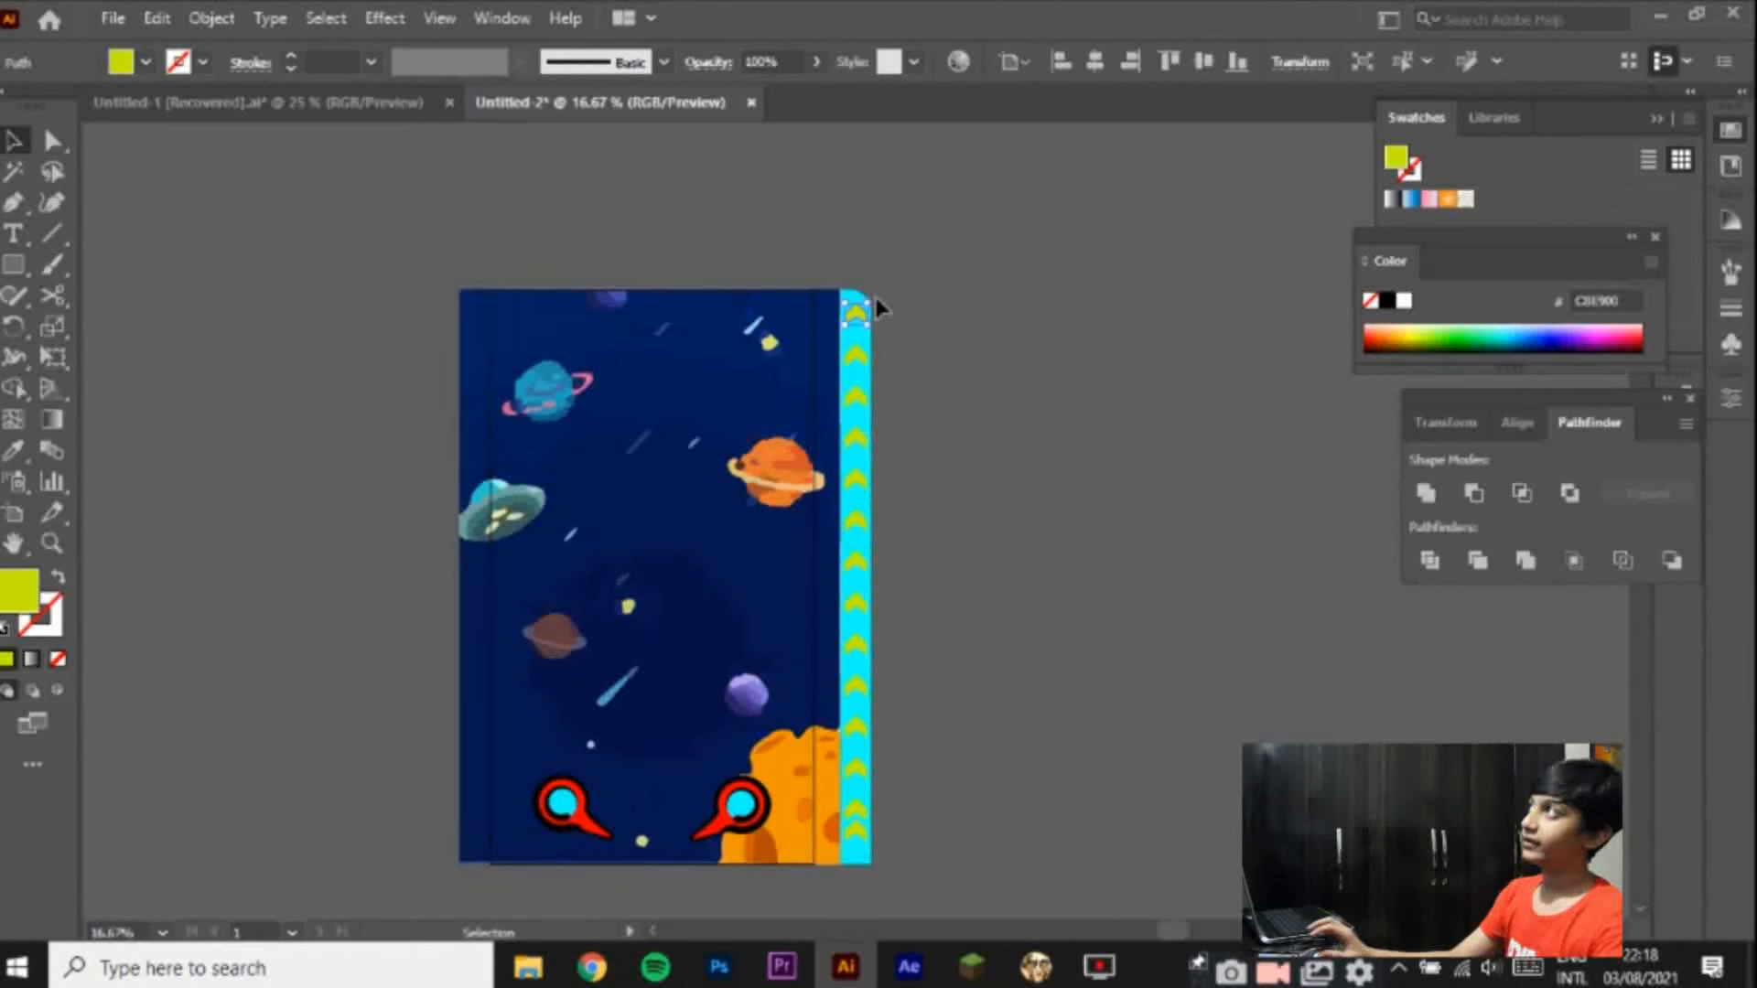
{"action": "left_click_drag", "start_coordinate": [860, 322], "coordinate": [859, 315]}
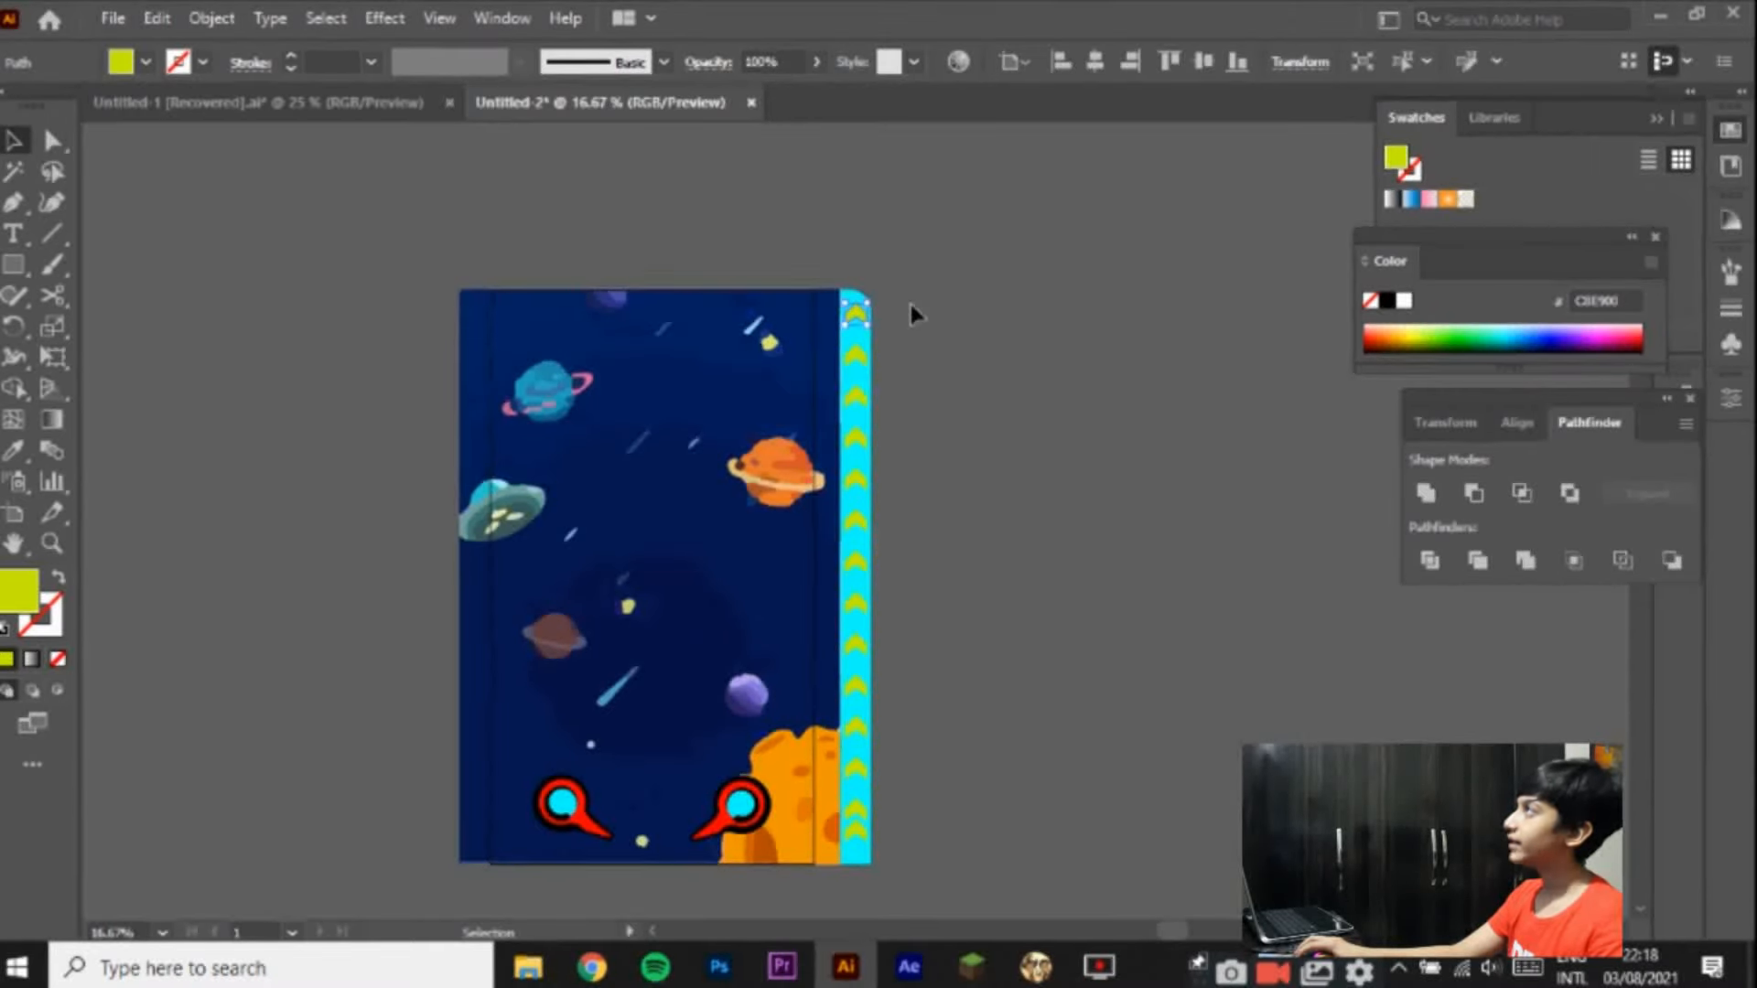
Step: Rotate the topmost chevron about 45 degrees counterclockwise so it points toward the artwork's upper edge, and deselect it
{"action": "key", "text": "ctrl+1"}
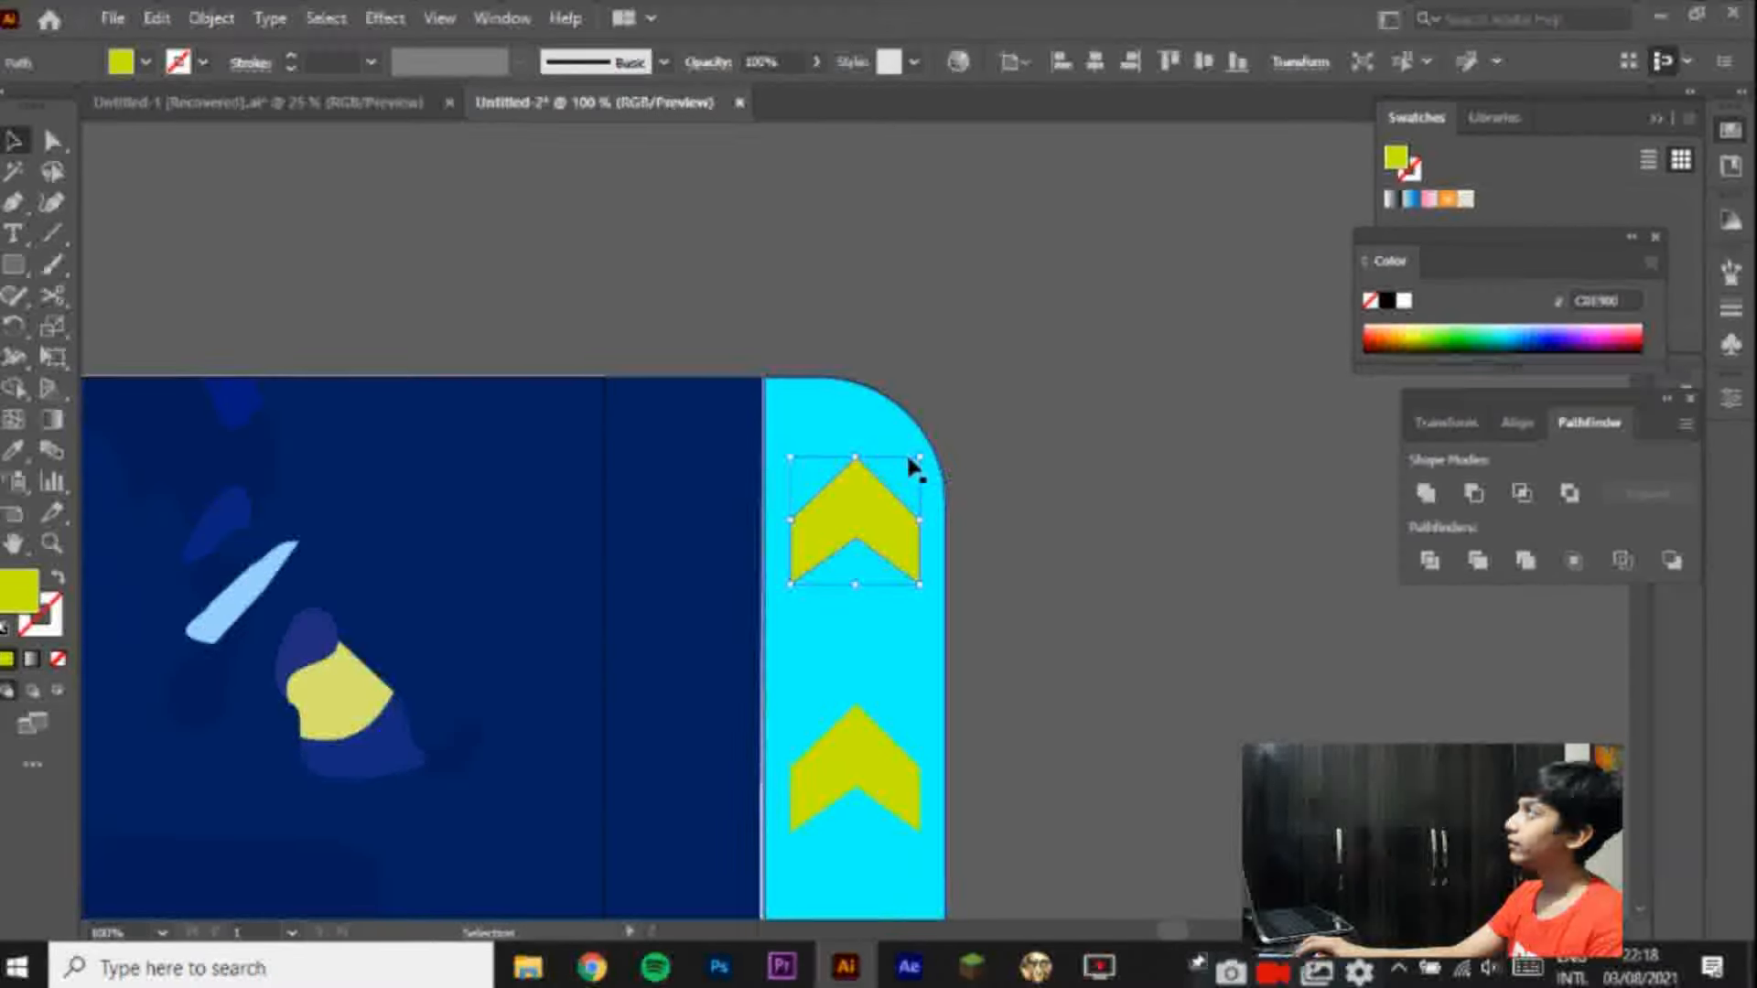
{"action": "left_click", "coordinate": [933, 458]}
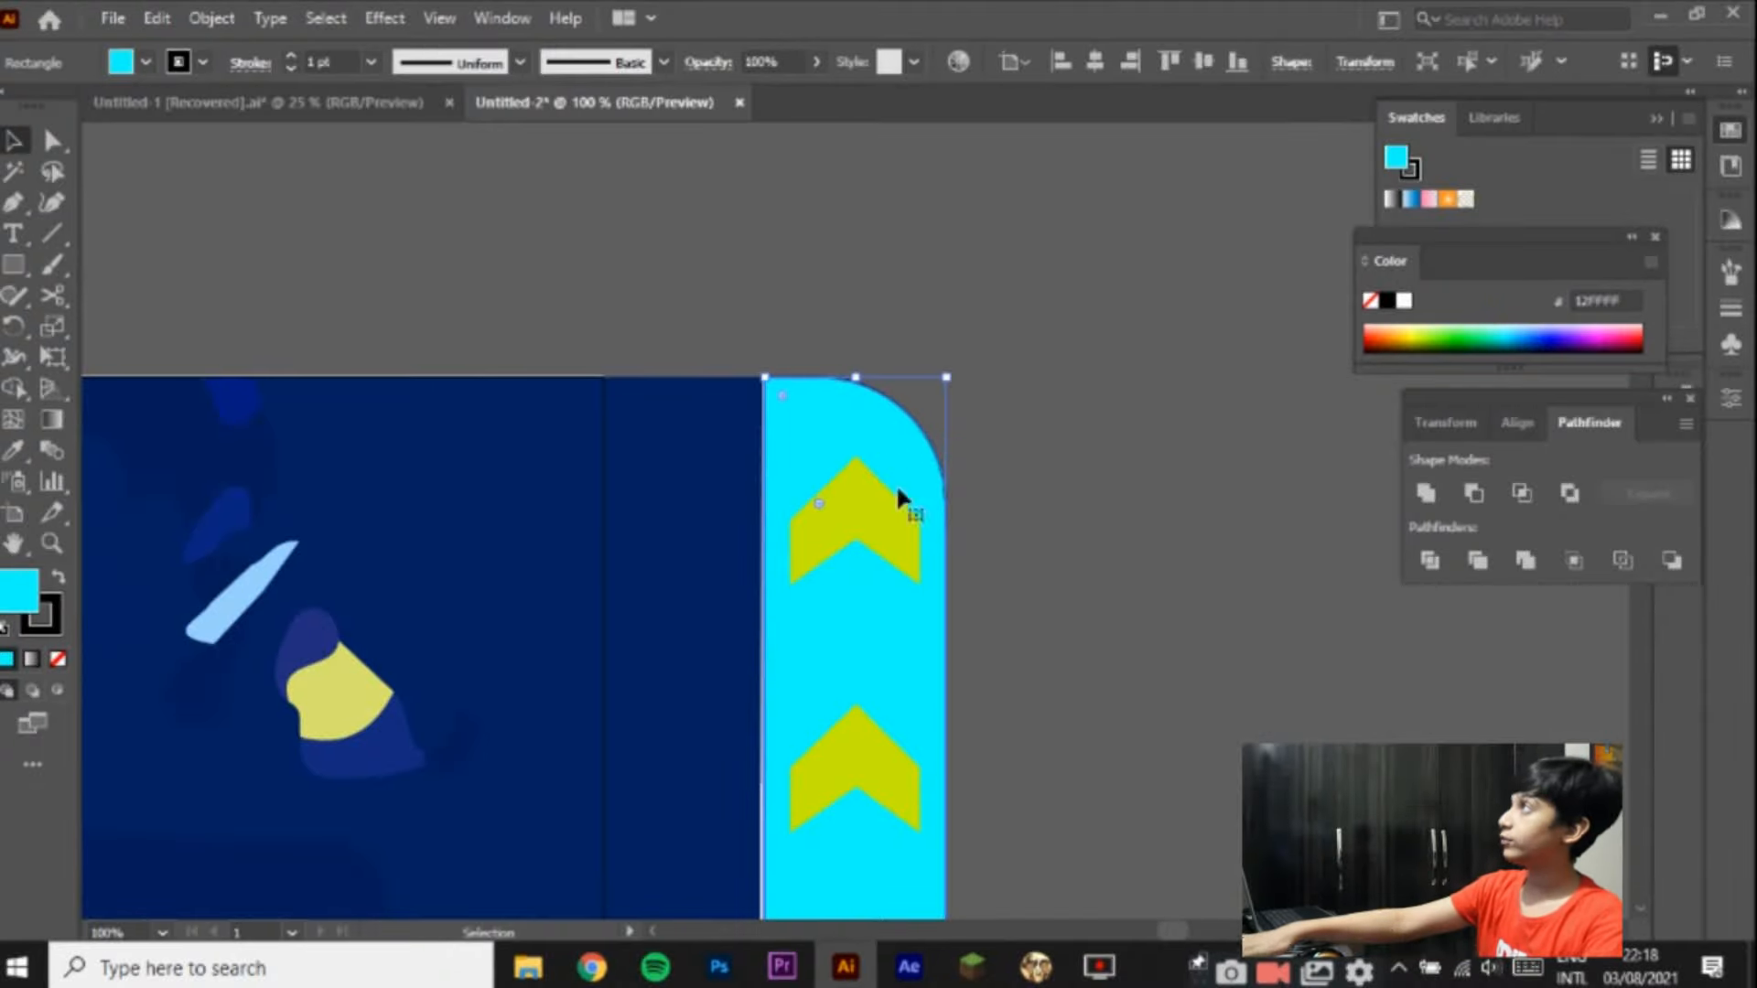
{"action": "left_click", "coordinate": [876, 514]}
{"action": "left_click_drag", "start_coordinate": [926, 451], "coordinate": [871, 378]}
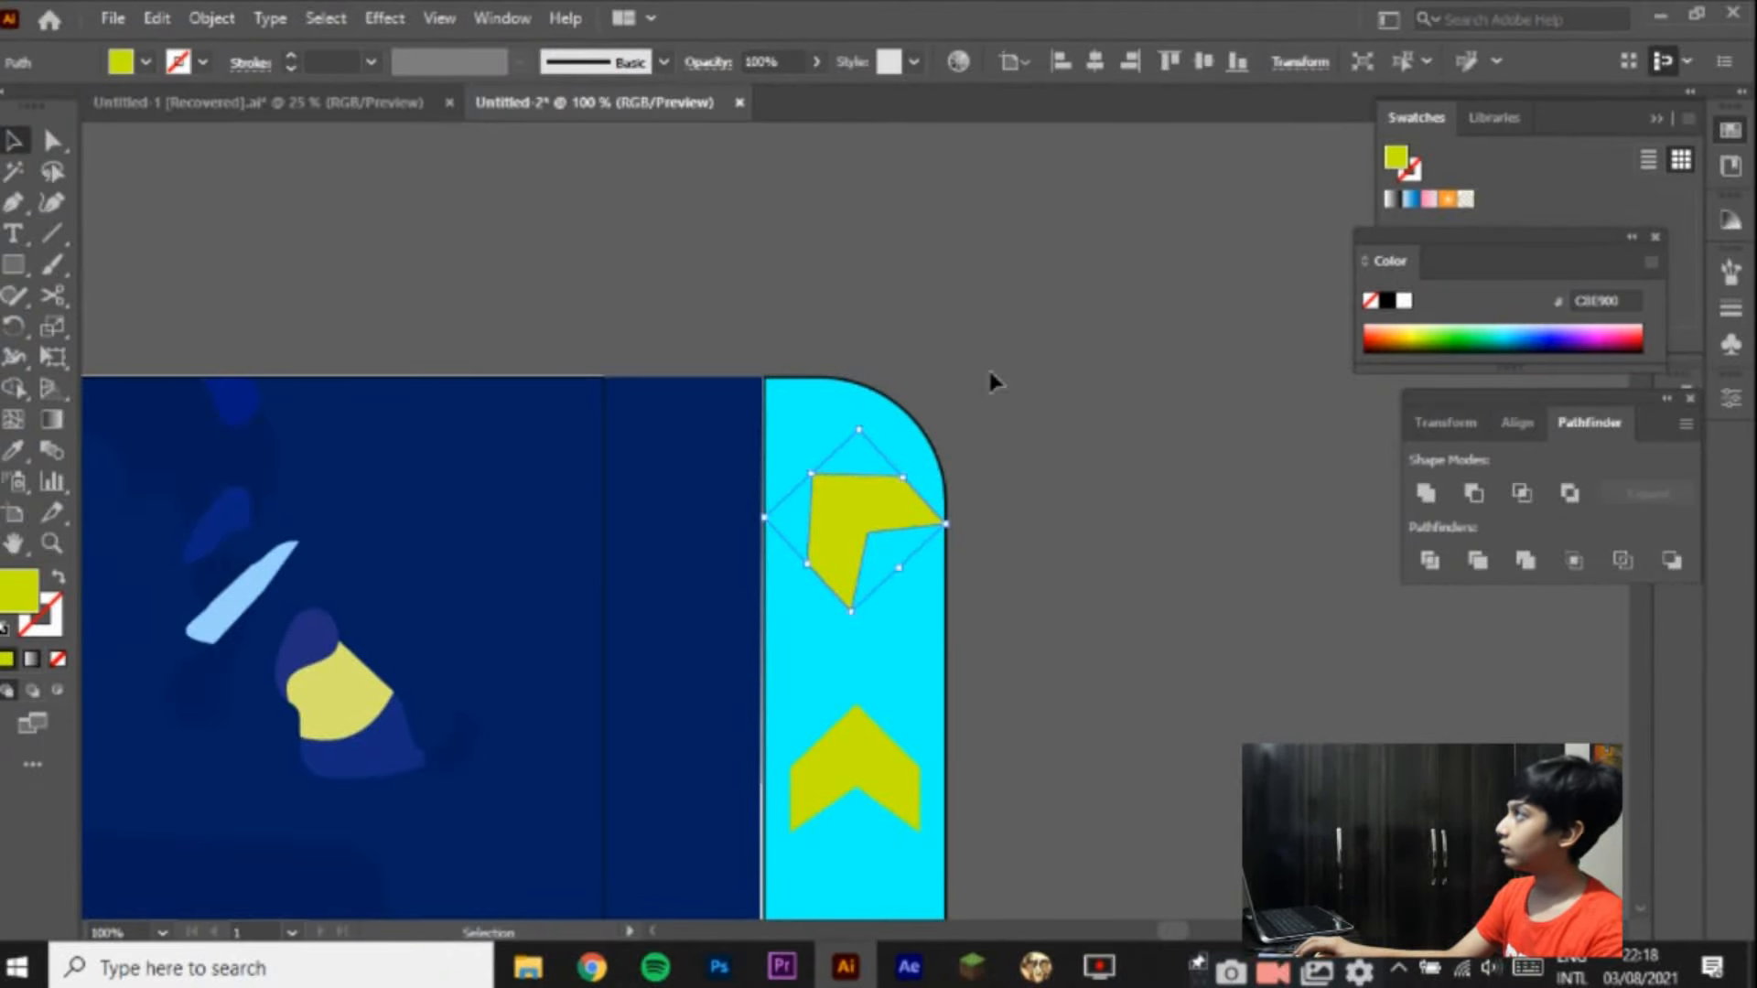
{"action": "left_click", "coordinate": [986, 366]}
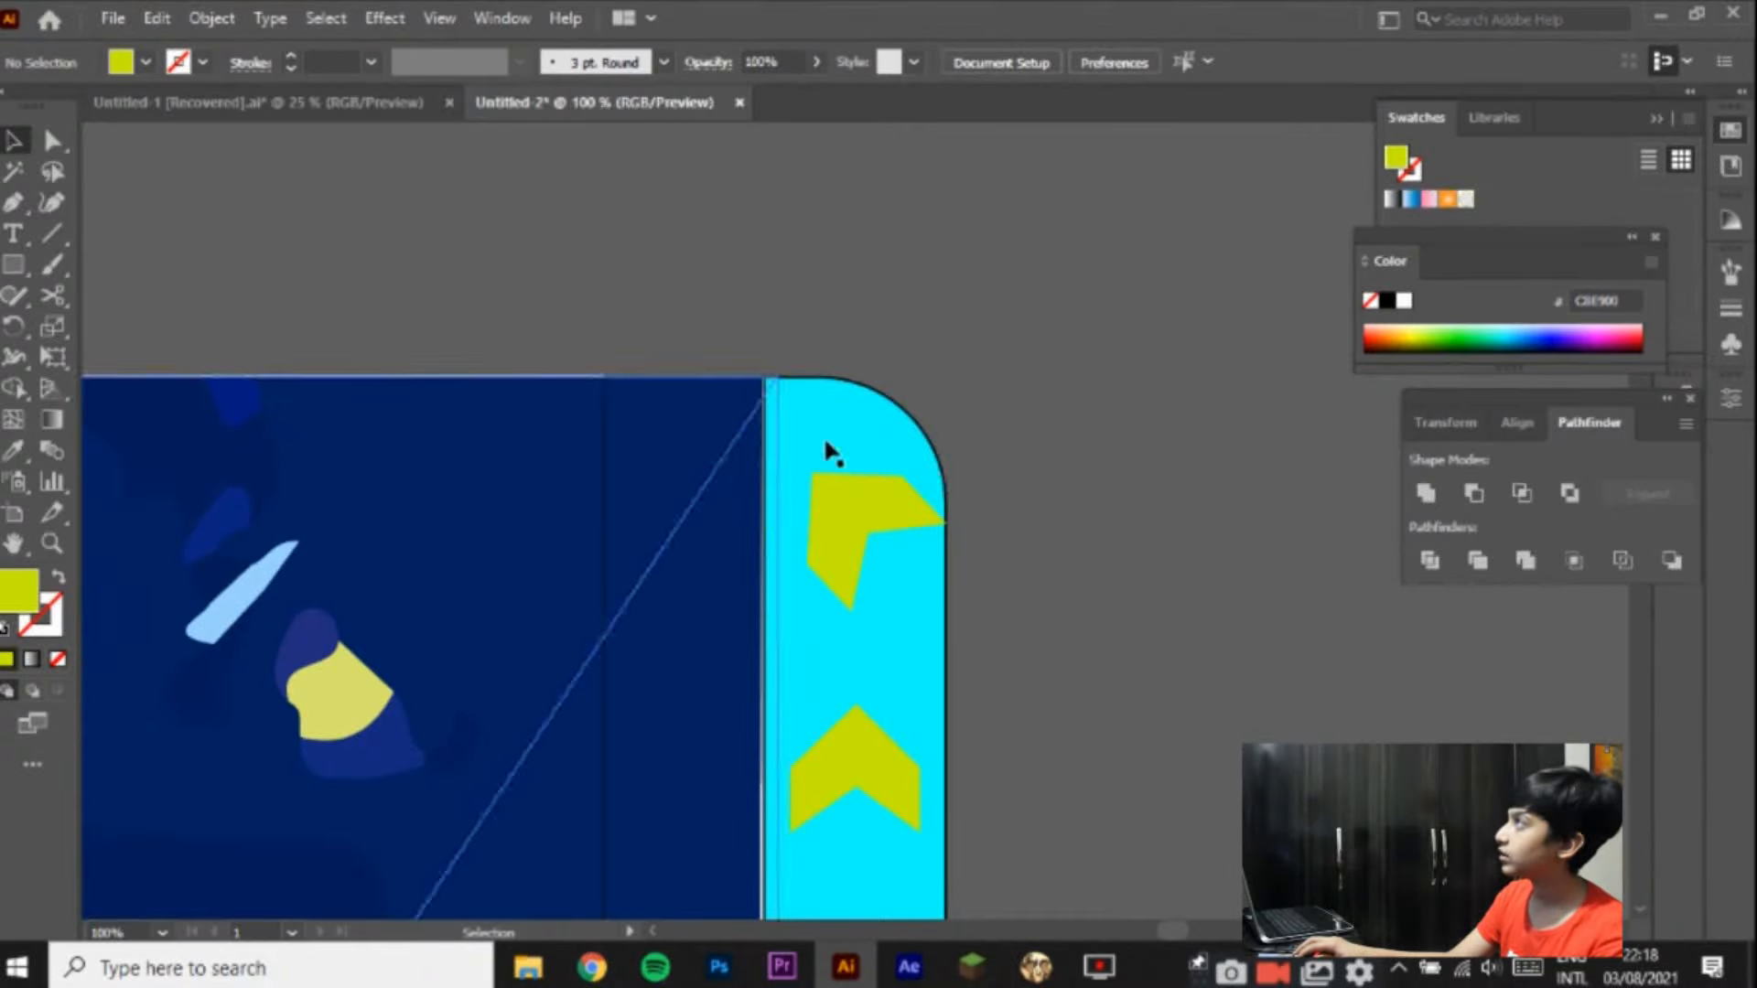
Step: Nudge the rotated chevron slightly down and left so it sits inside the cyan strip's rounded corner, and deselect it
{"action": "left_click", "coordinate": [899, 487]}
{"action": "key", "text": "Down"}
{"action": "key", "text": "Down"}
{"action": "key", "text": "Down"}
{"action": "key", "text": "Left"}
{"action": "key", "text": "Left"}
{"action": "key", "text": "Left"}
{"action": "key", "text": "Left"}
{"action": "key", "text": "Left"}
{"action": "key", "text": "Left"}
{"action": "key", "text": "Left"}
{"action": "key", "text": "Left"}
{"action": "key", "text": "Left"}
{"action": "key", "text": "Left"}
{"action": "key", "text": "Left"}
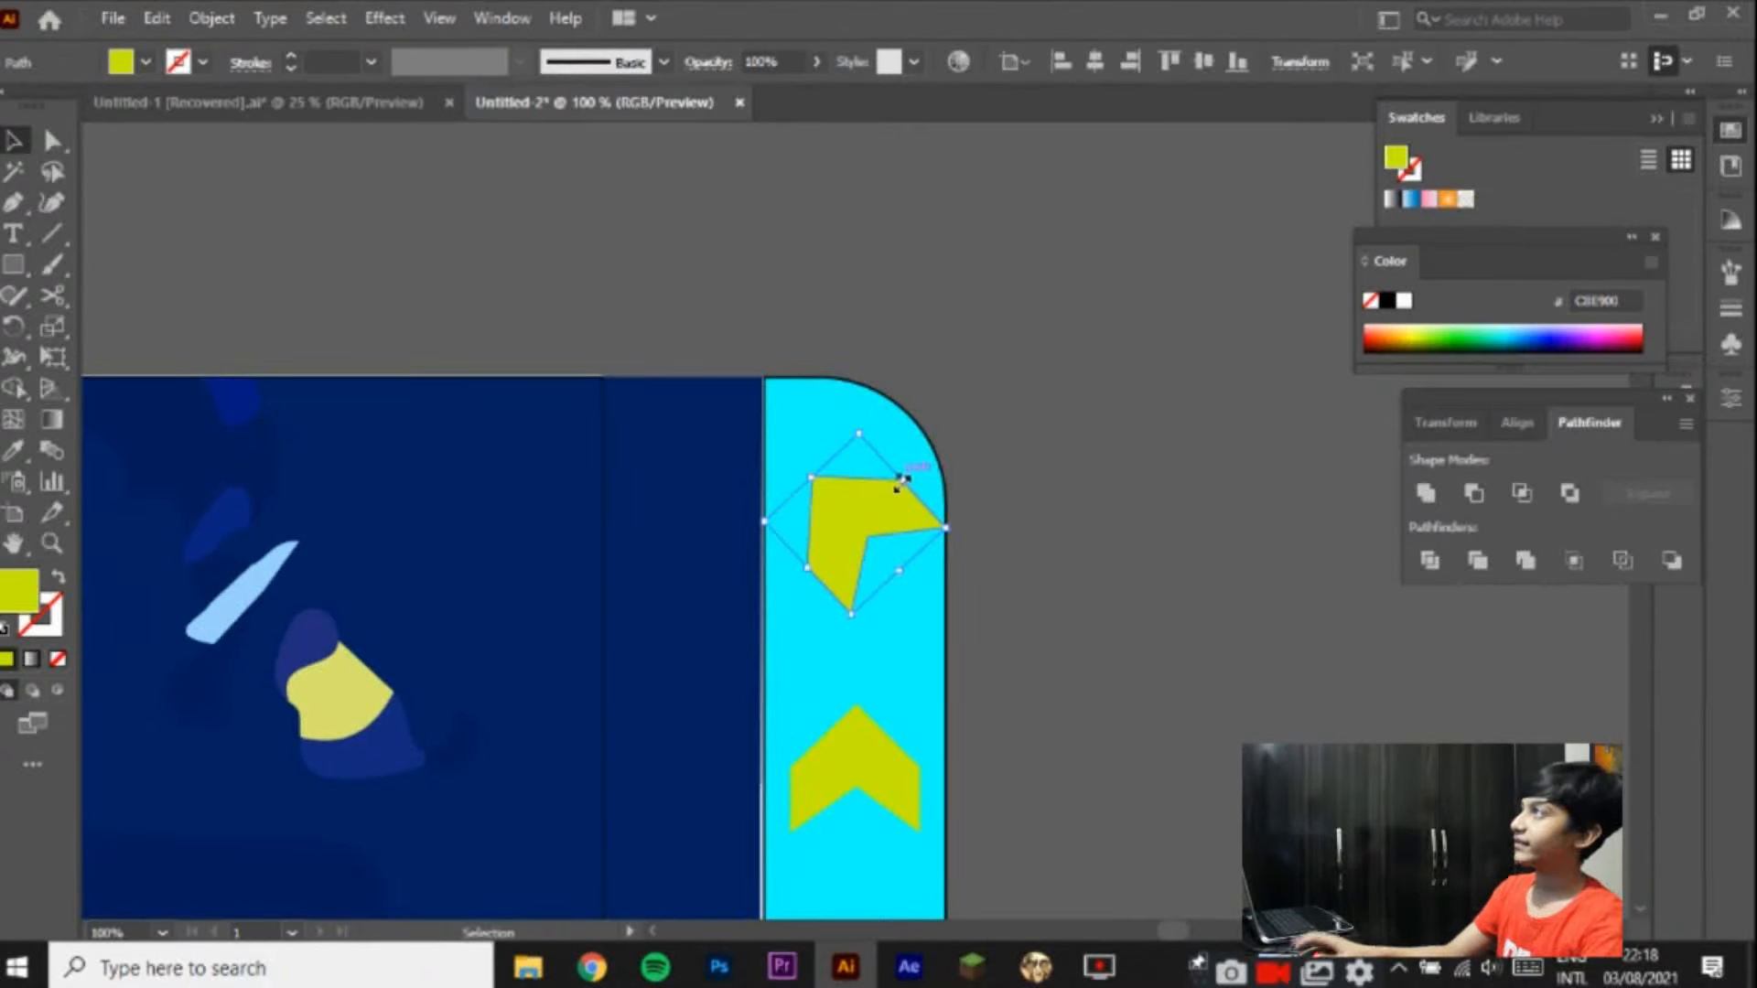
{"action": "key", "text": "p"}
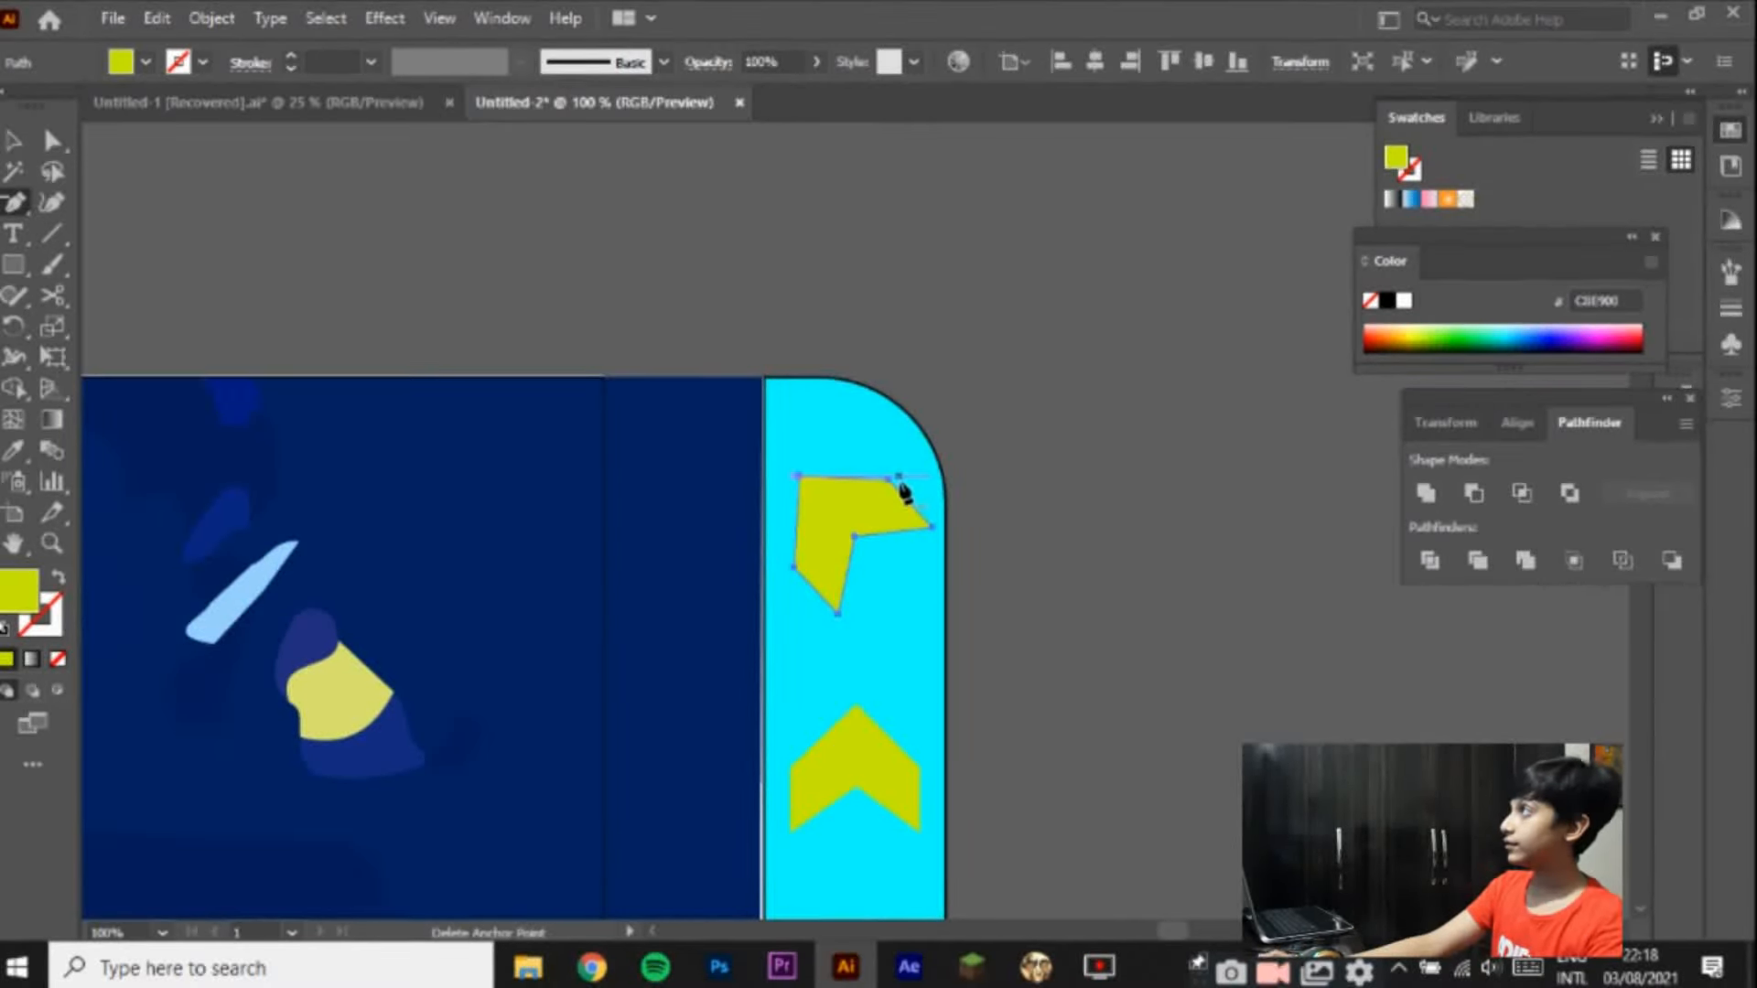
{"action": "key", "text": "v"}
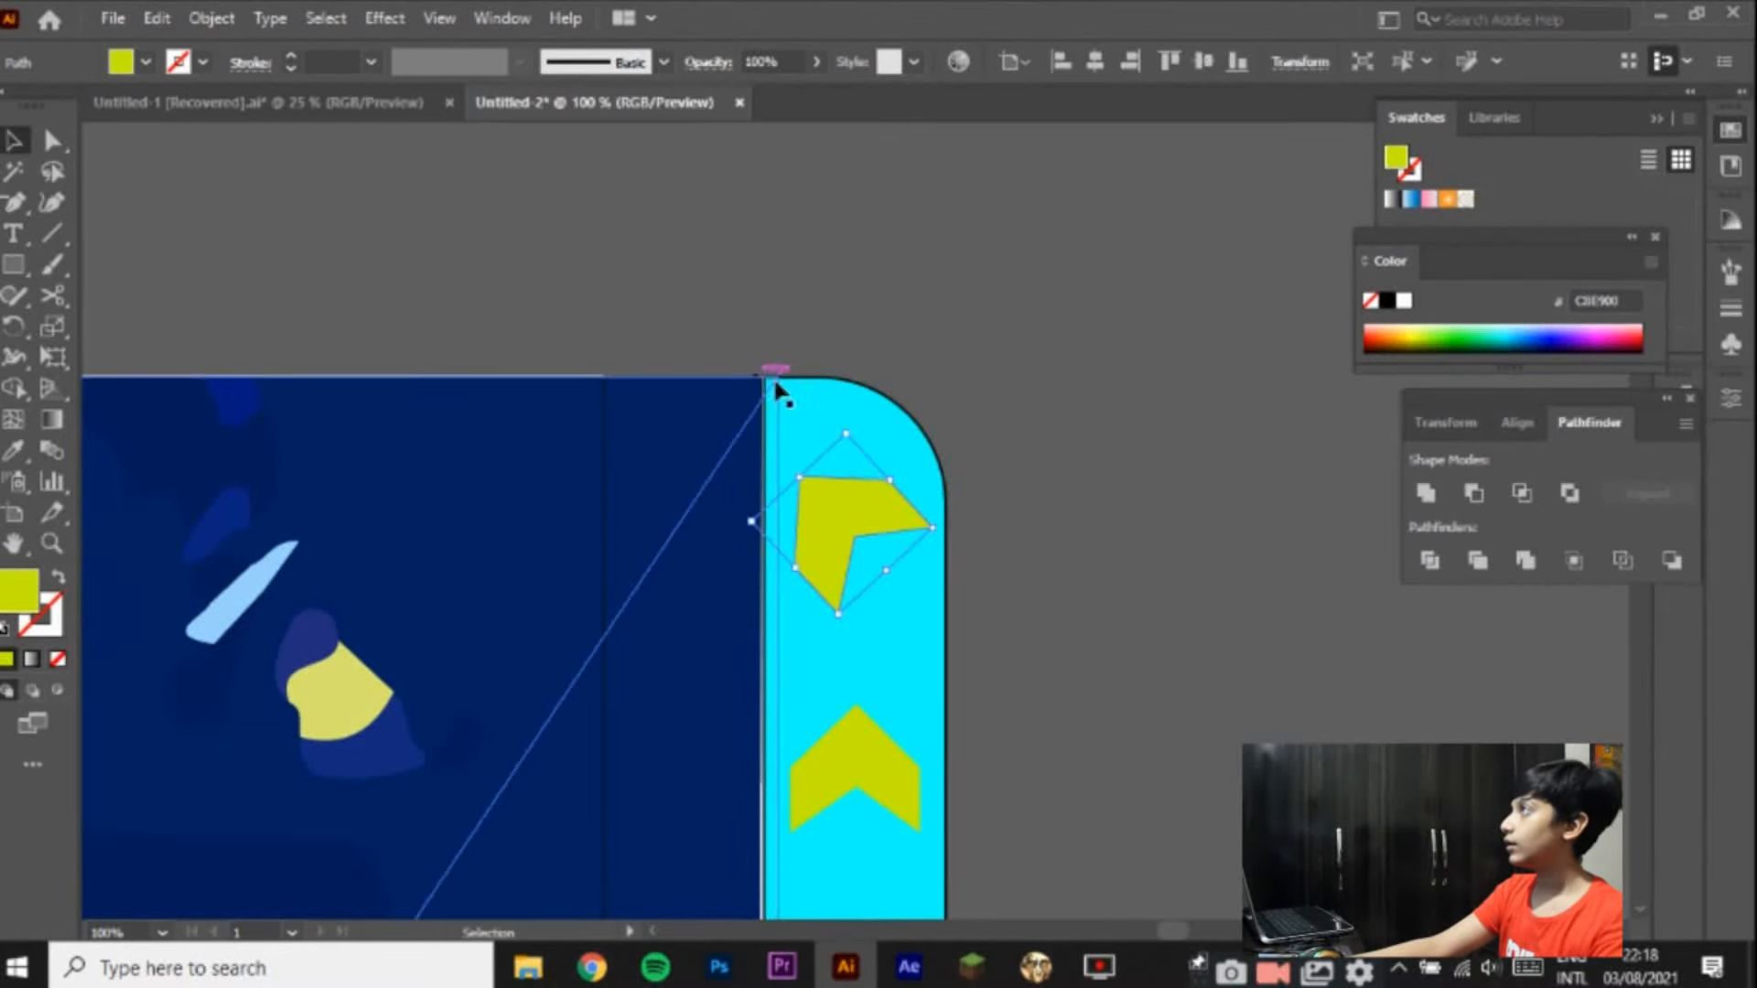
{"action": "left_click", "coordinate": [1061, 281]}
{"action": "key", "text": "ctrl+minus"}
{"action": "key", "text": "ctrl+minus"}
{"action": "key", "text": "ctrl+minus"}
{"action": "key", "text": "ctrl+minus"}
{"action": "key", "text": "ctrl+minus"}
{"action": "key", "text": "ctrl+minus"}
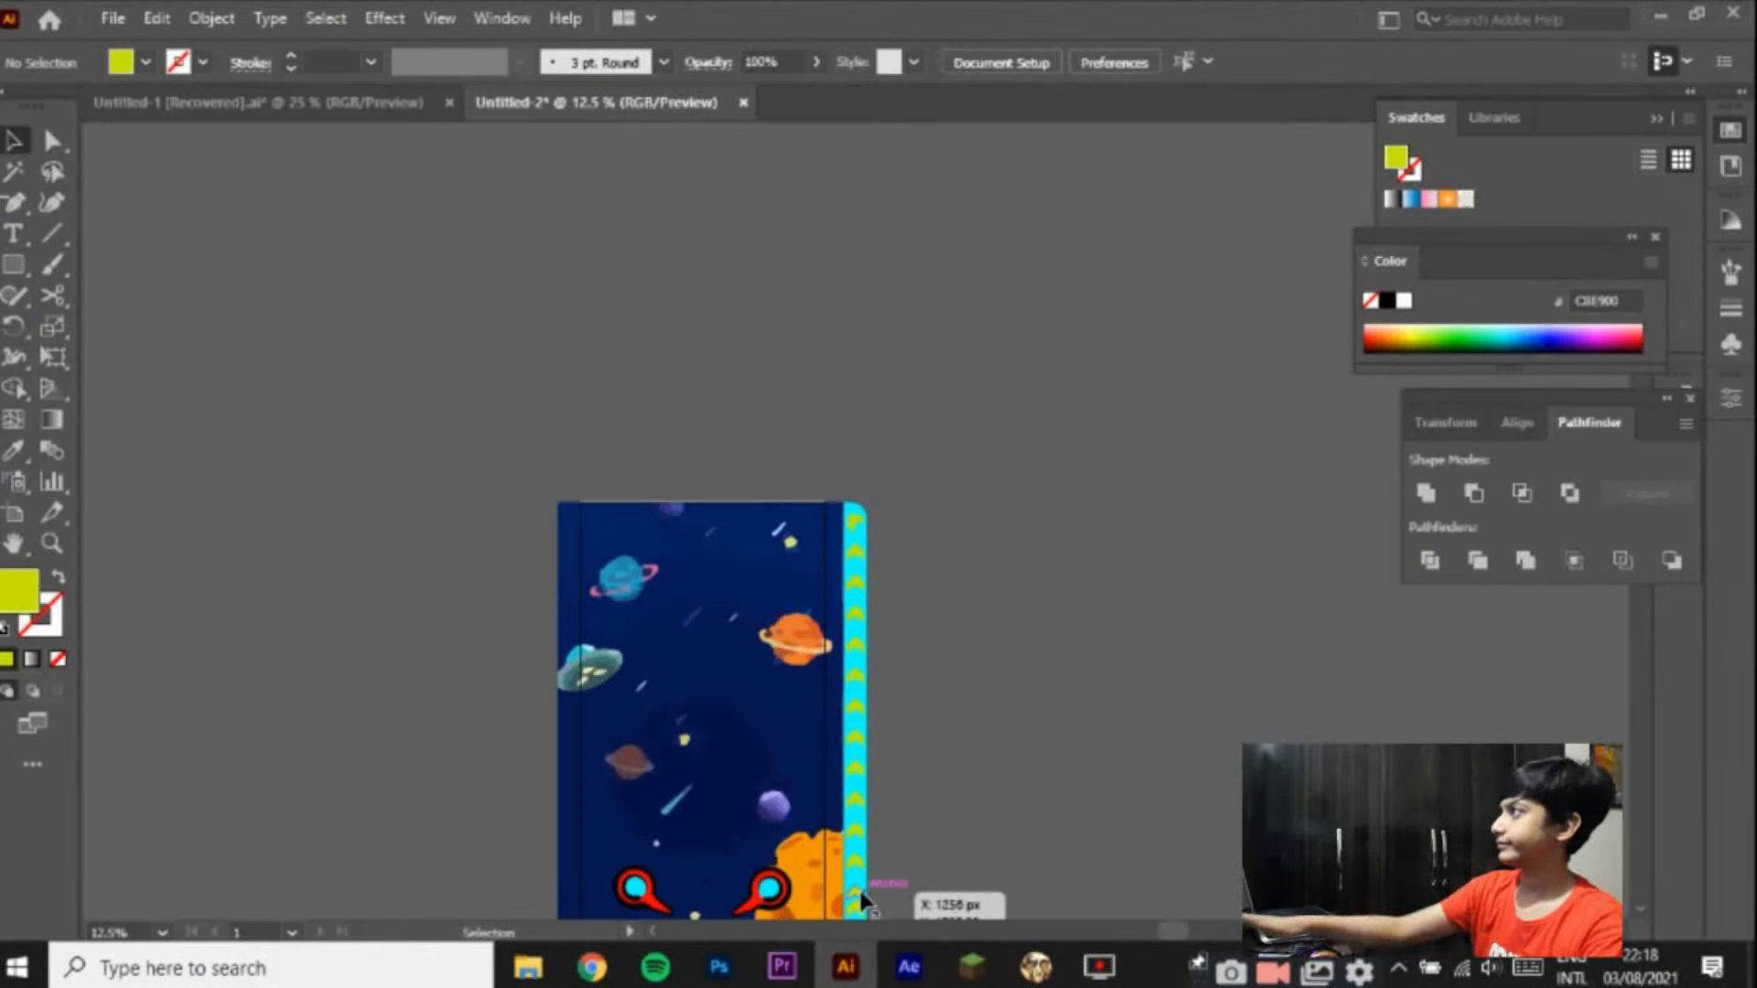
Step: Delete the lowest chevron from the cyan side strip
{"action": "left_click", "coordinate": [783, 529]}
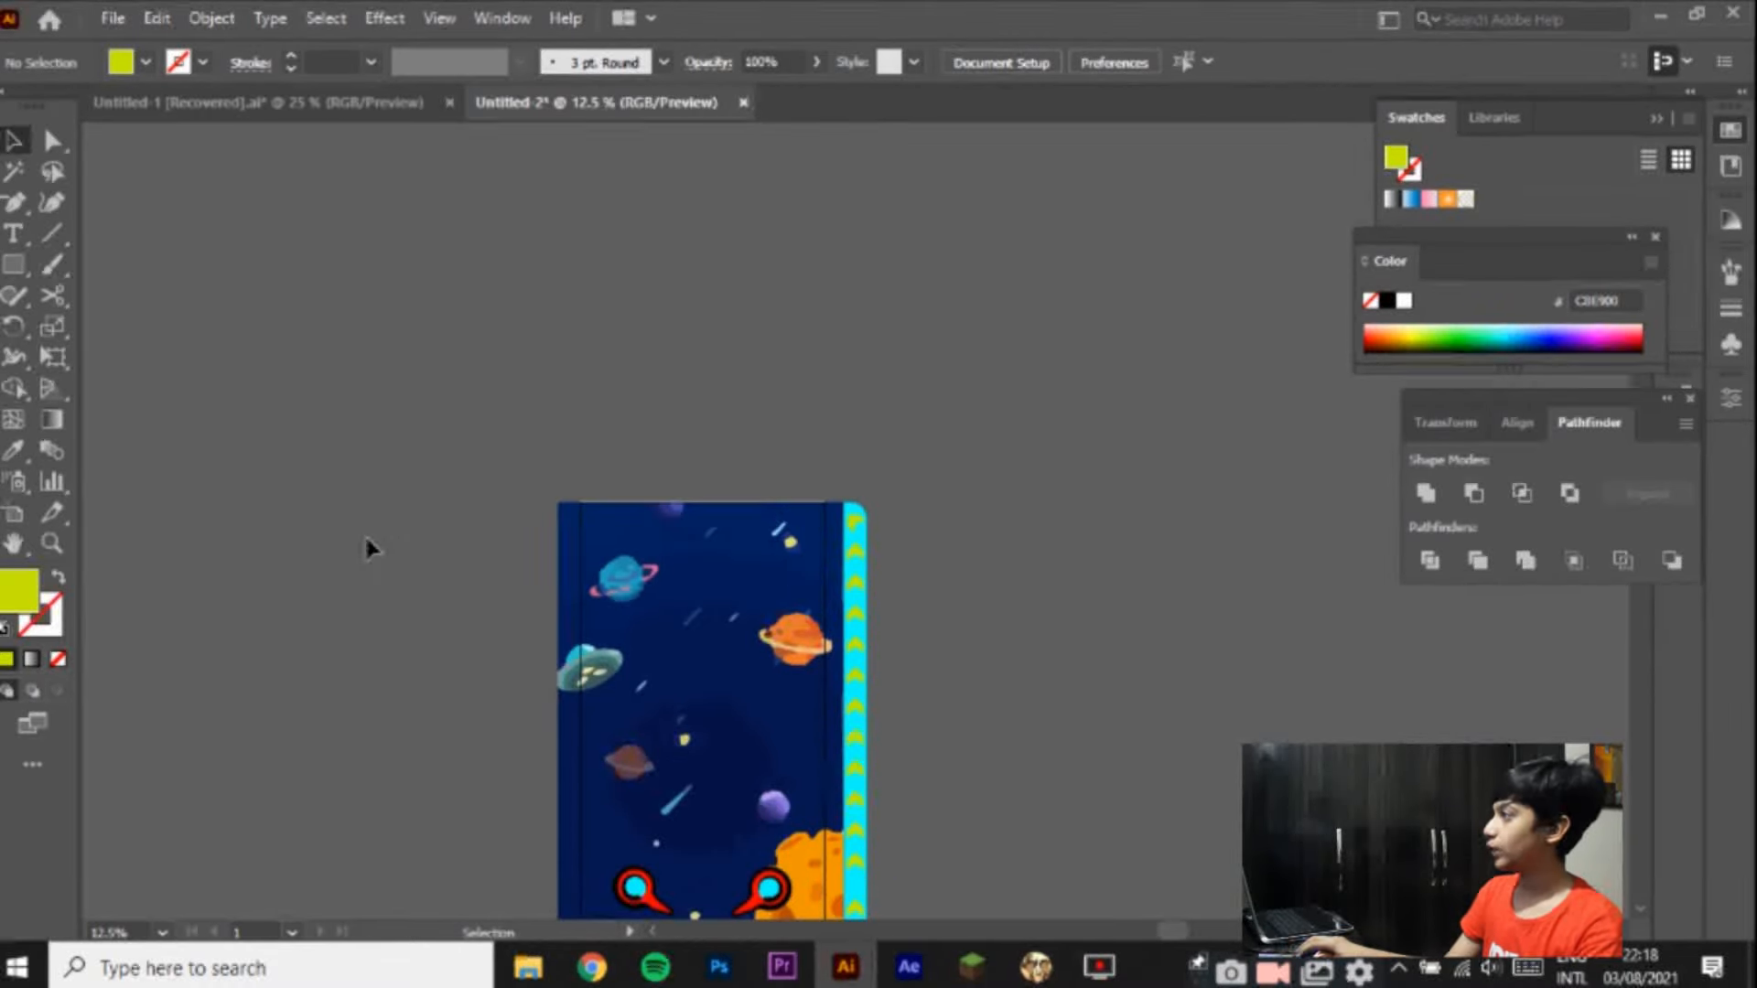
{"action": "left_click_drag", "start_coordinate": [1245, 689], "coordinate": [1196, 473]}
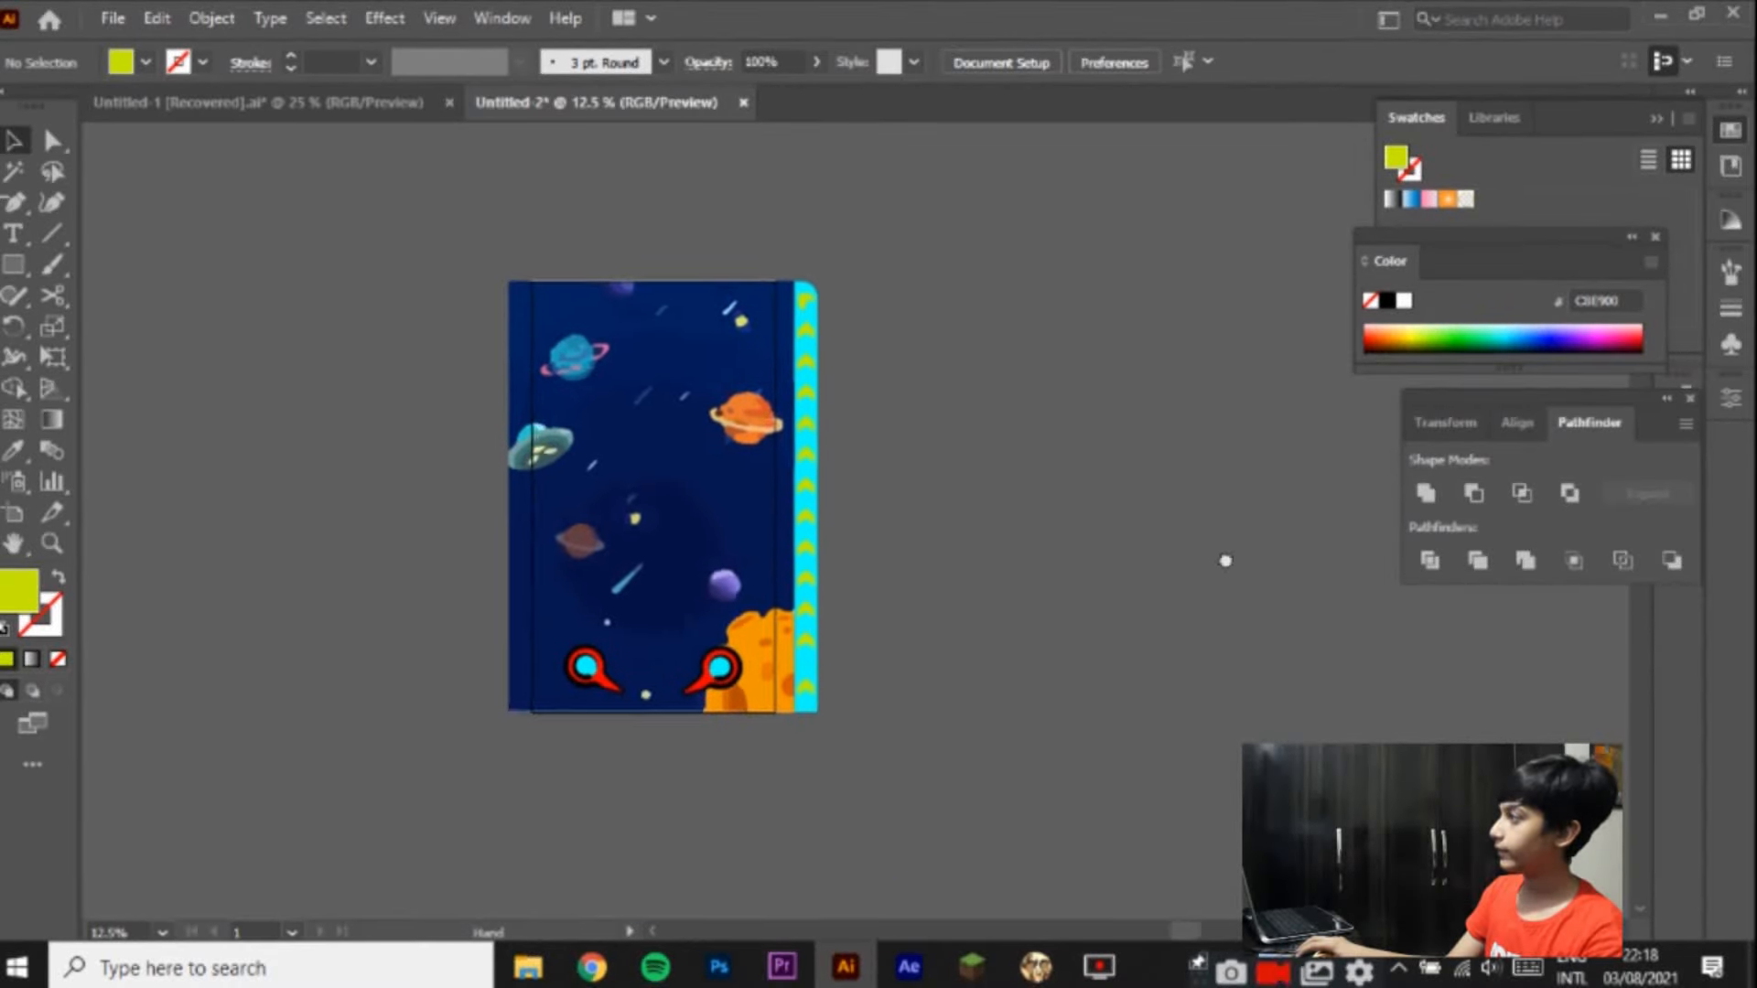
{"action": "left_click", "coordinate": [812, 693]}
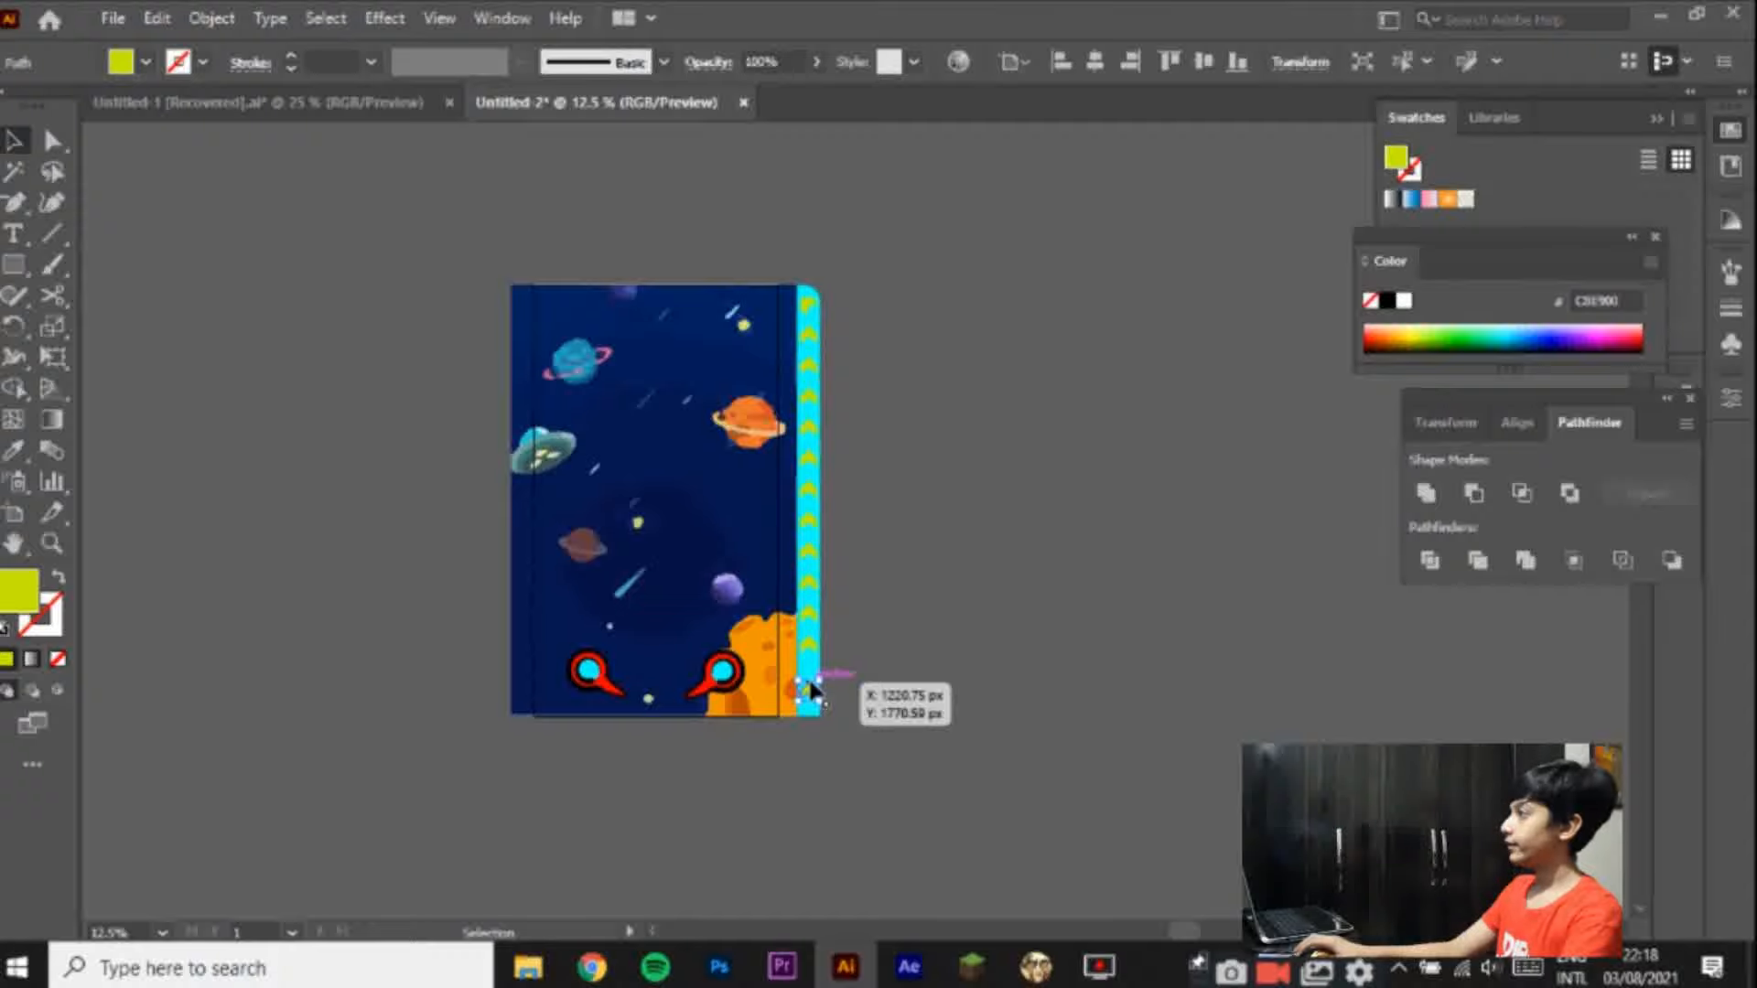
{"action": "key", "text": "Delete"}
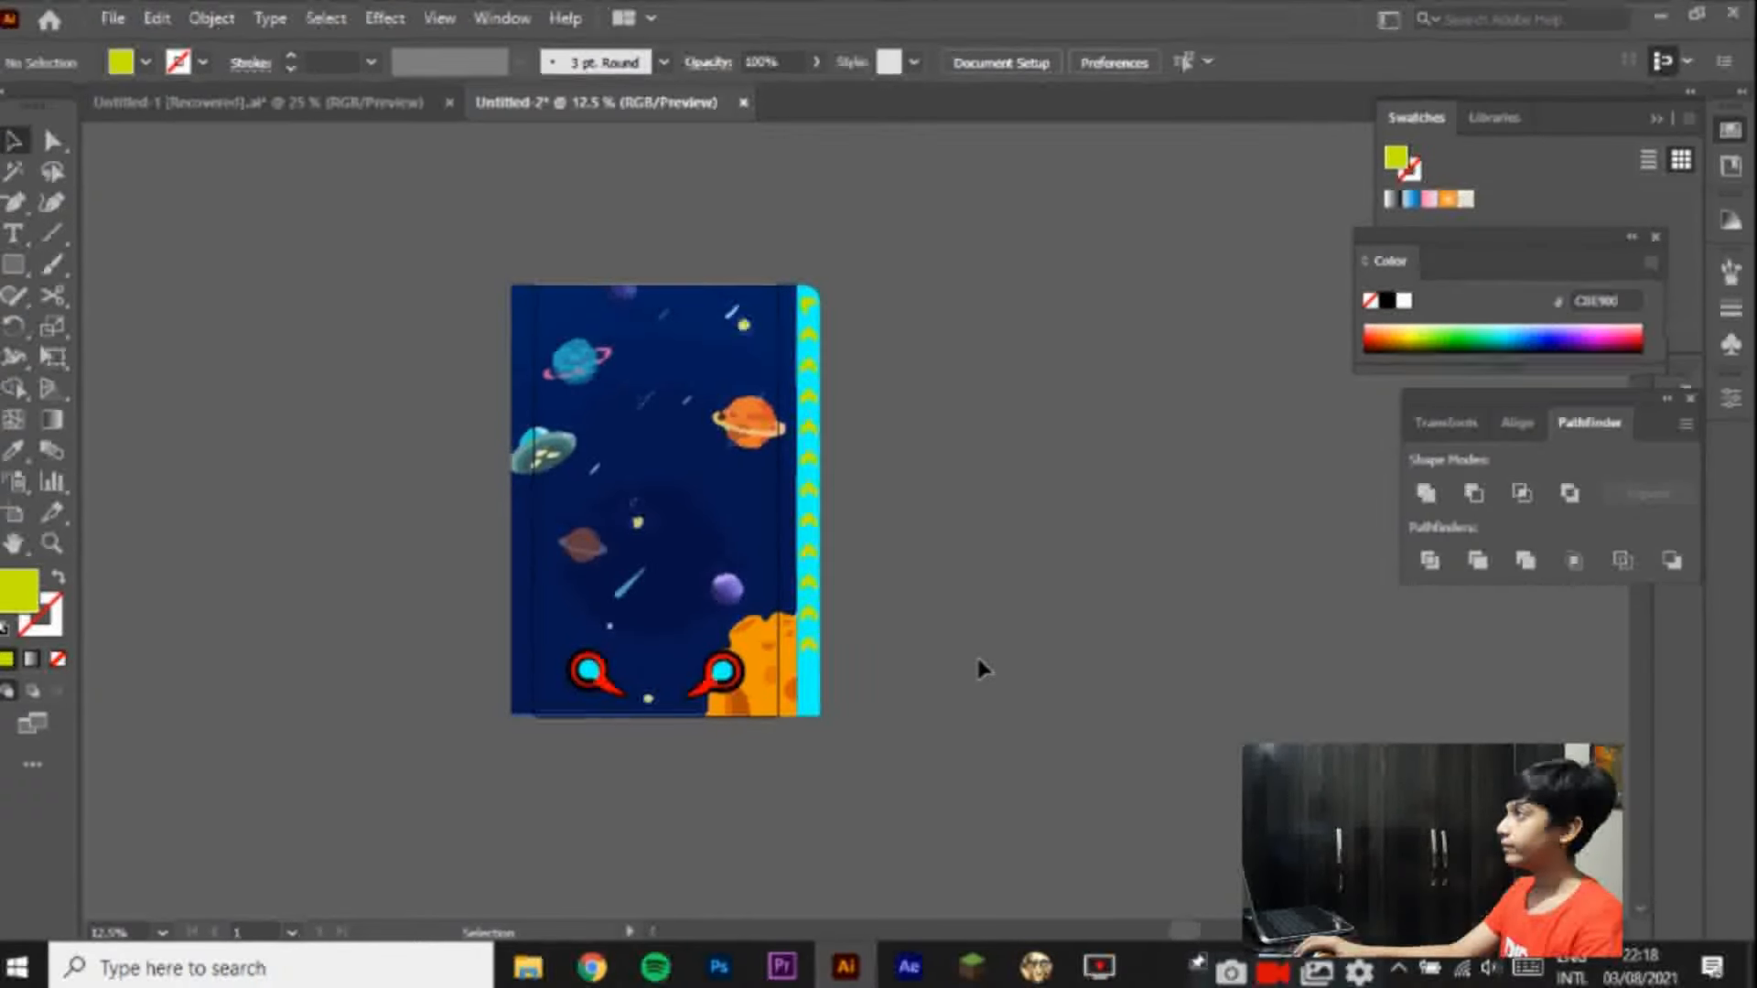
{"action": "key", "text": "ctrl+equal"}
{"action": "key", "text": "ctrl+equal"}
{"action": "key", "text": "ctrl+equal"}
{"action": "key", "text": "ctrl+equal"}
{"action": "key", "text": "ctrl+equal"}
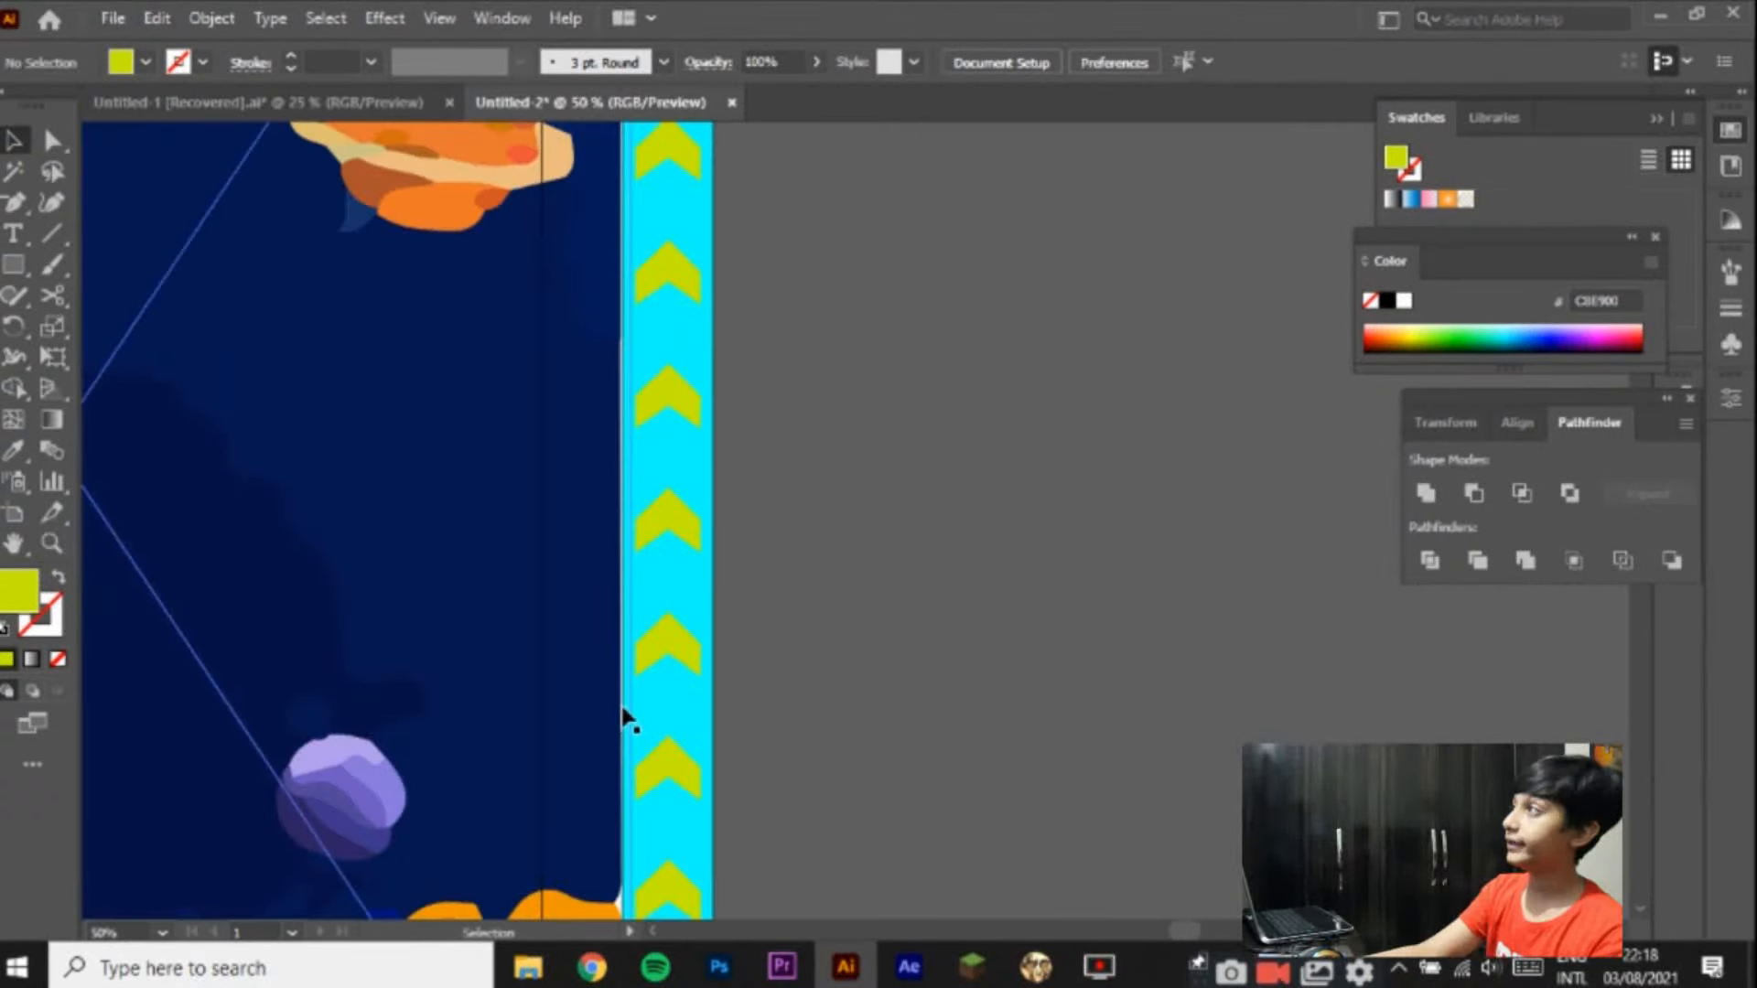
{"action": "left_click", "coordinate": [17, 354]}
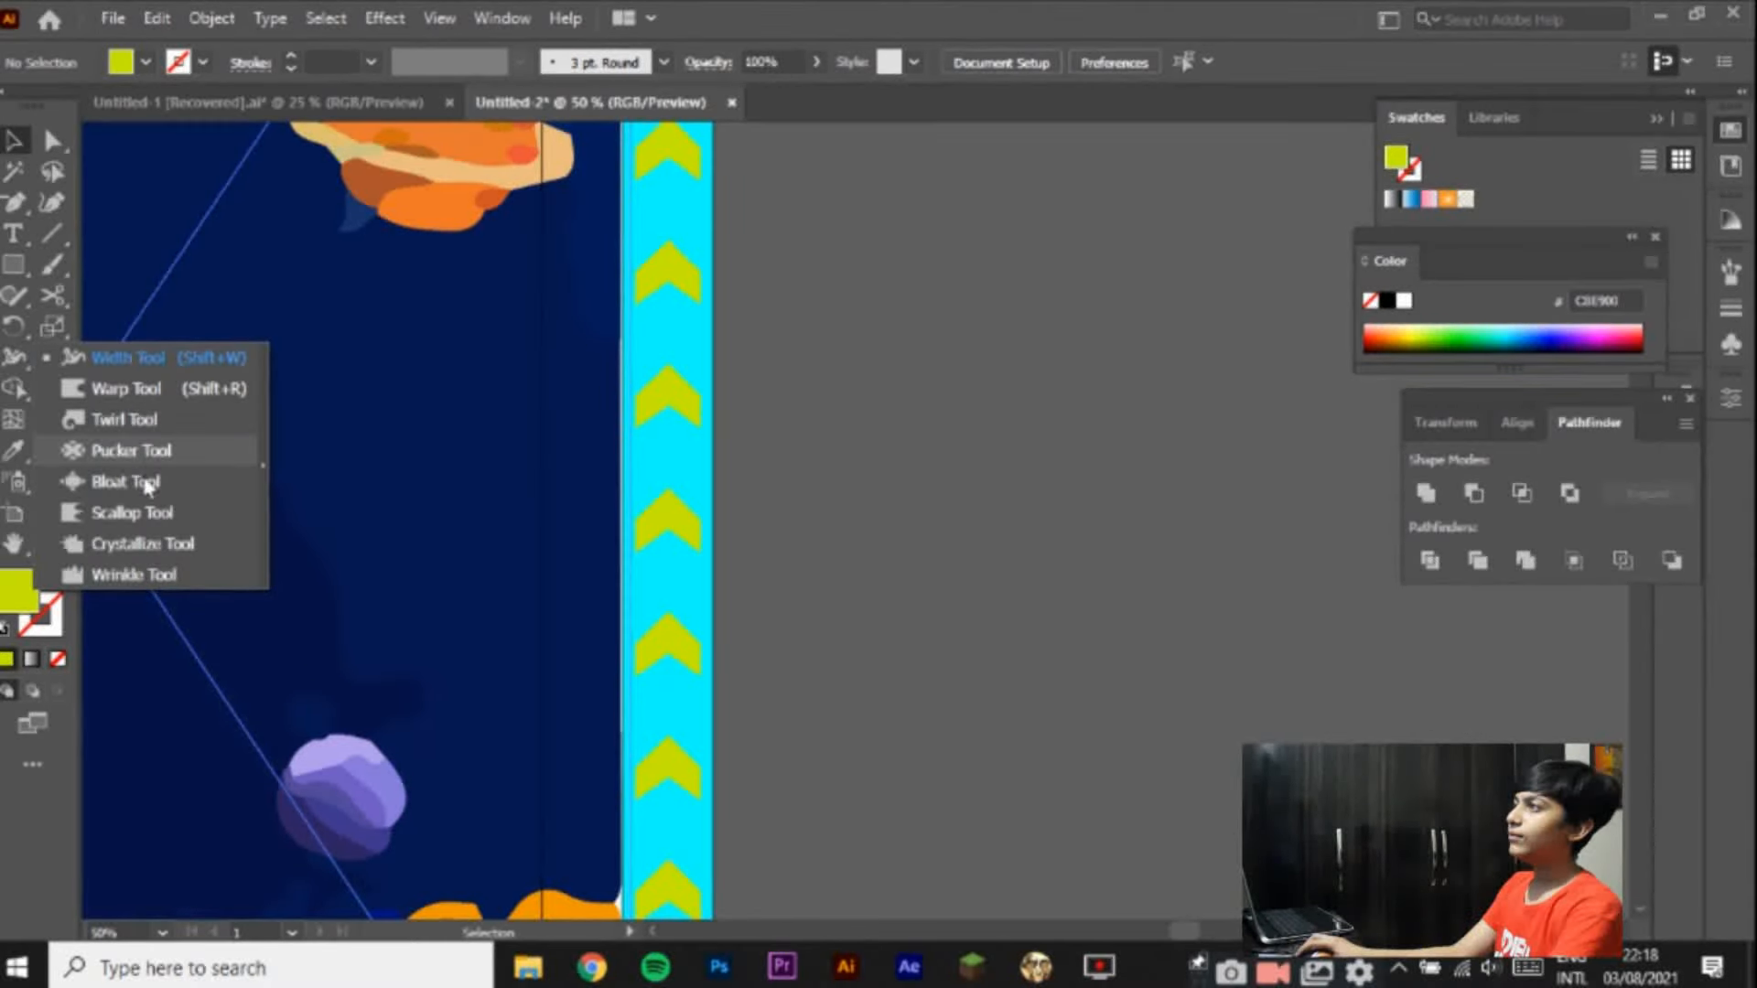
Step: Switch to the Untitled-1 document and delete both eyes so its artboard is empty
{"action": "left_click", "coordinate": [220, 104]}
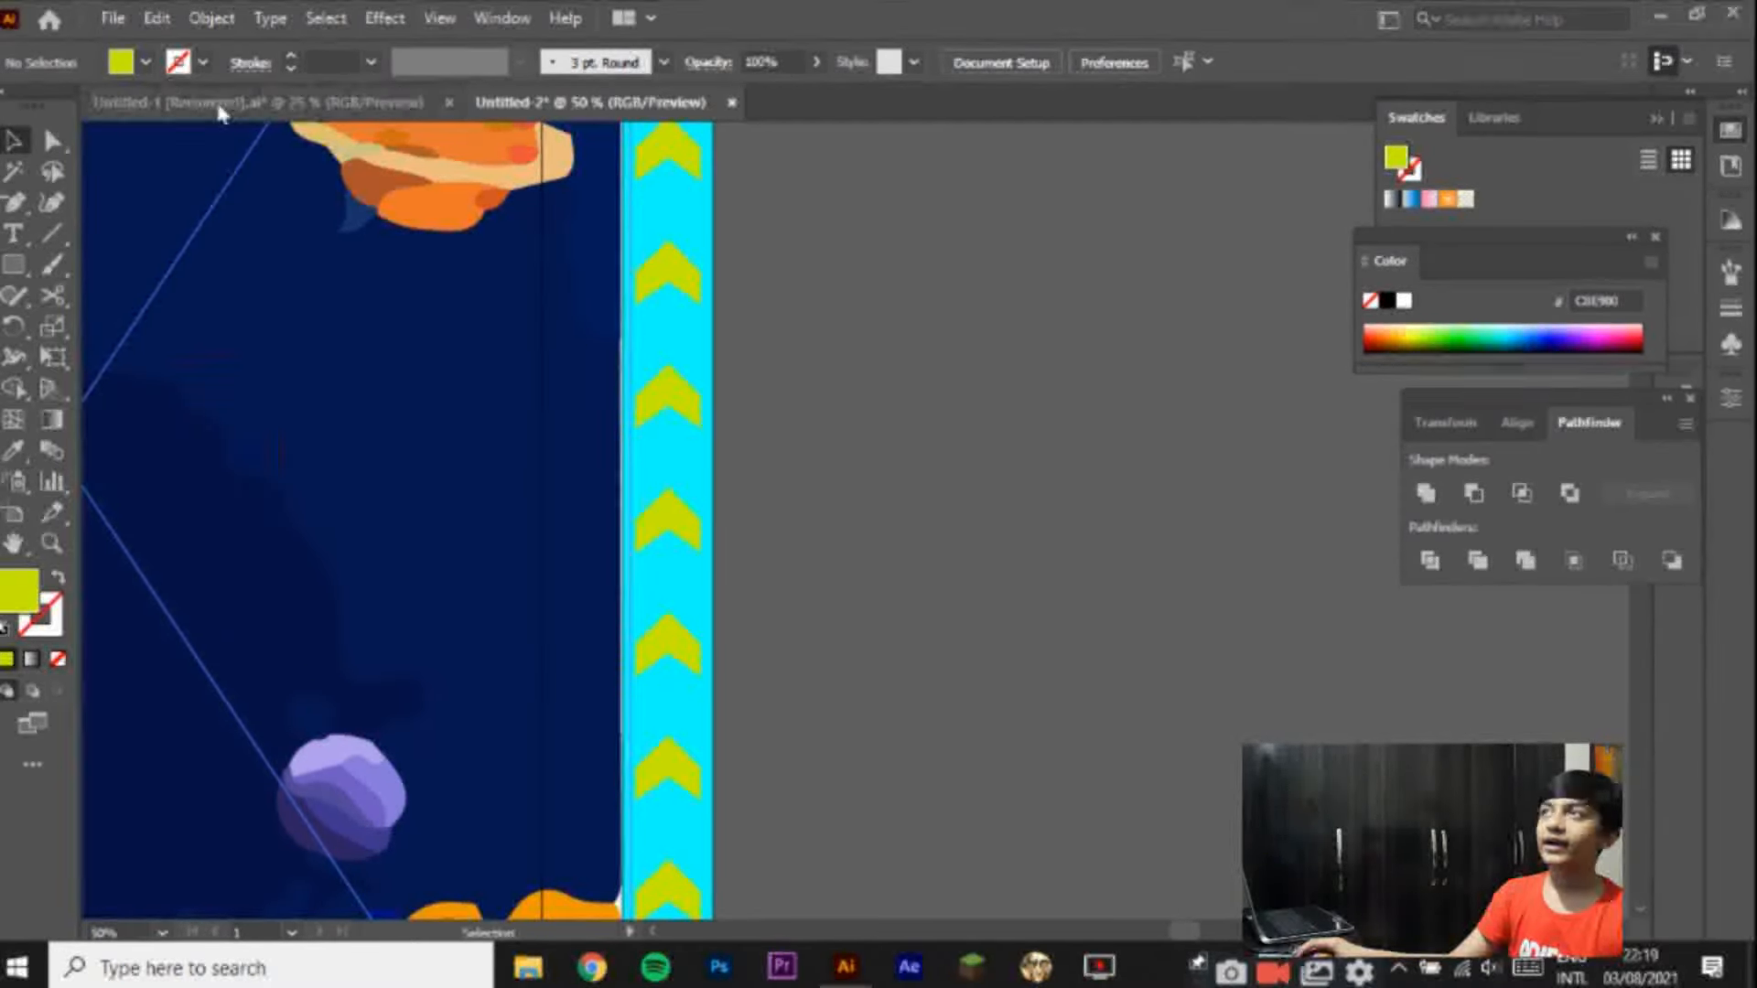
{"action": "key", "text": "ctrl+a"}
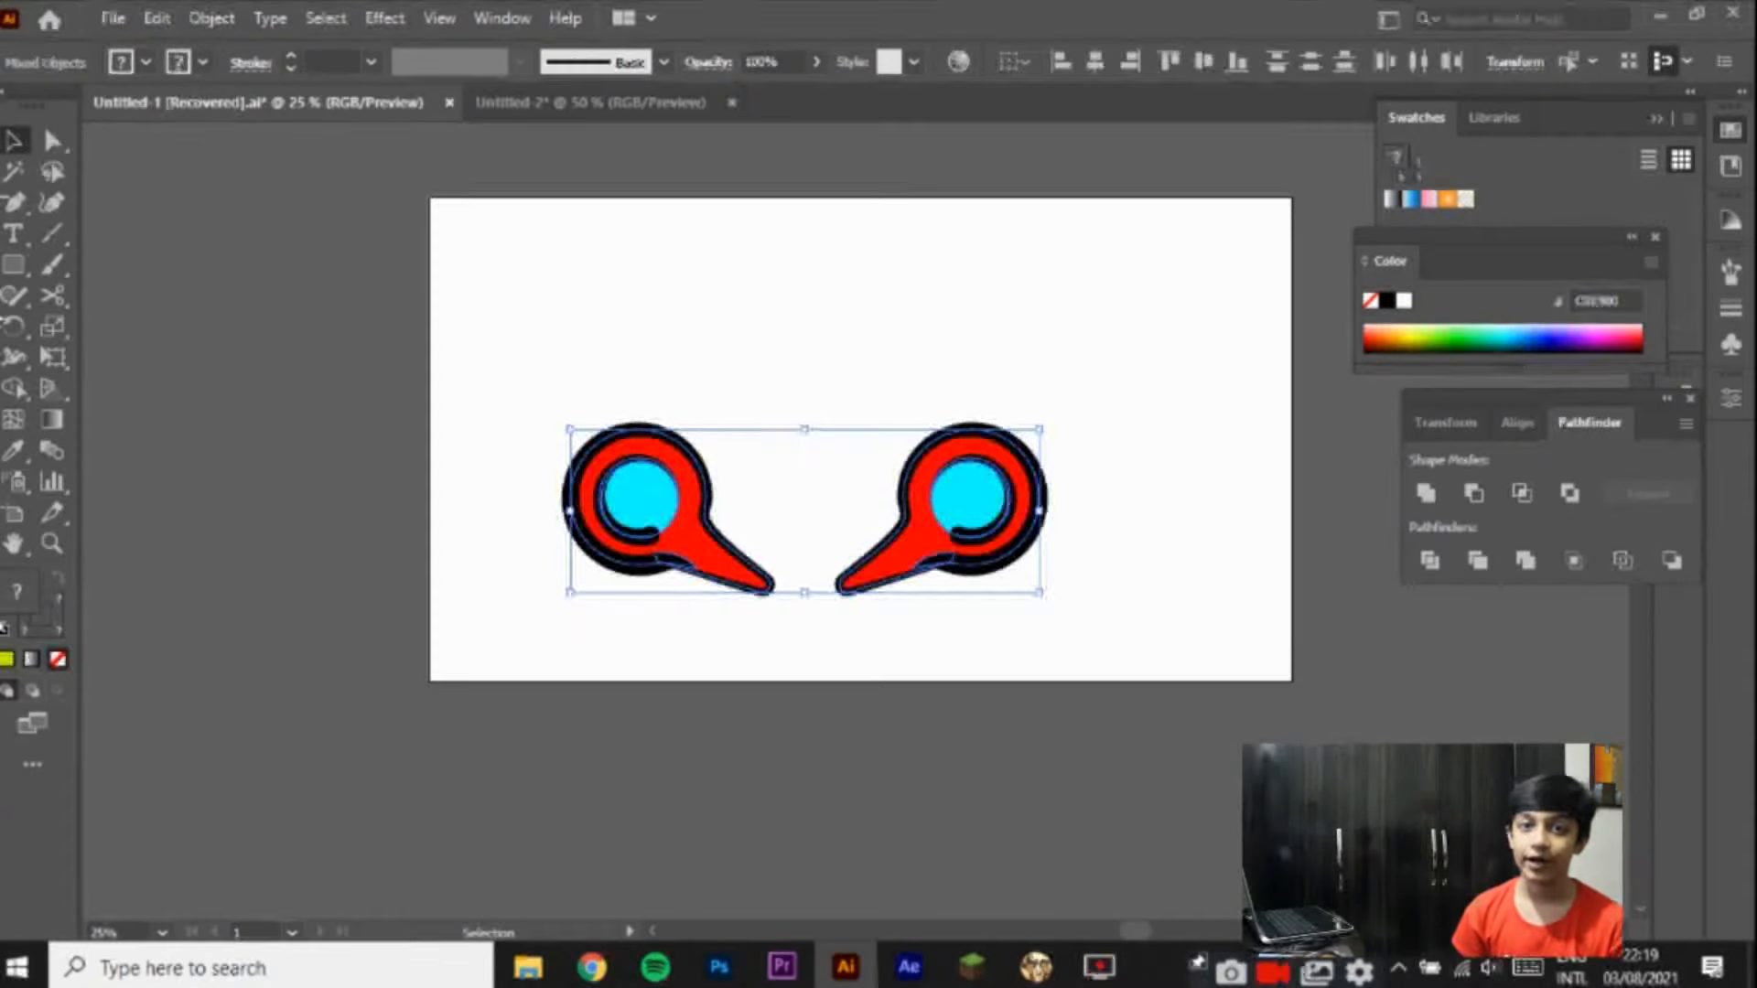
{"action": "key", "text": "Delete"}
Step: Draw a large black circle on the left half of the artboard, slightly below mid-height
{"action": "left_click", "coordinate": [14, 264]}
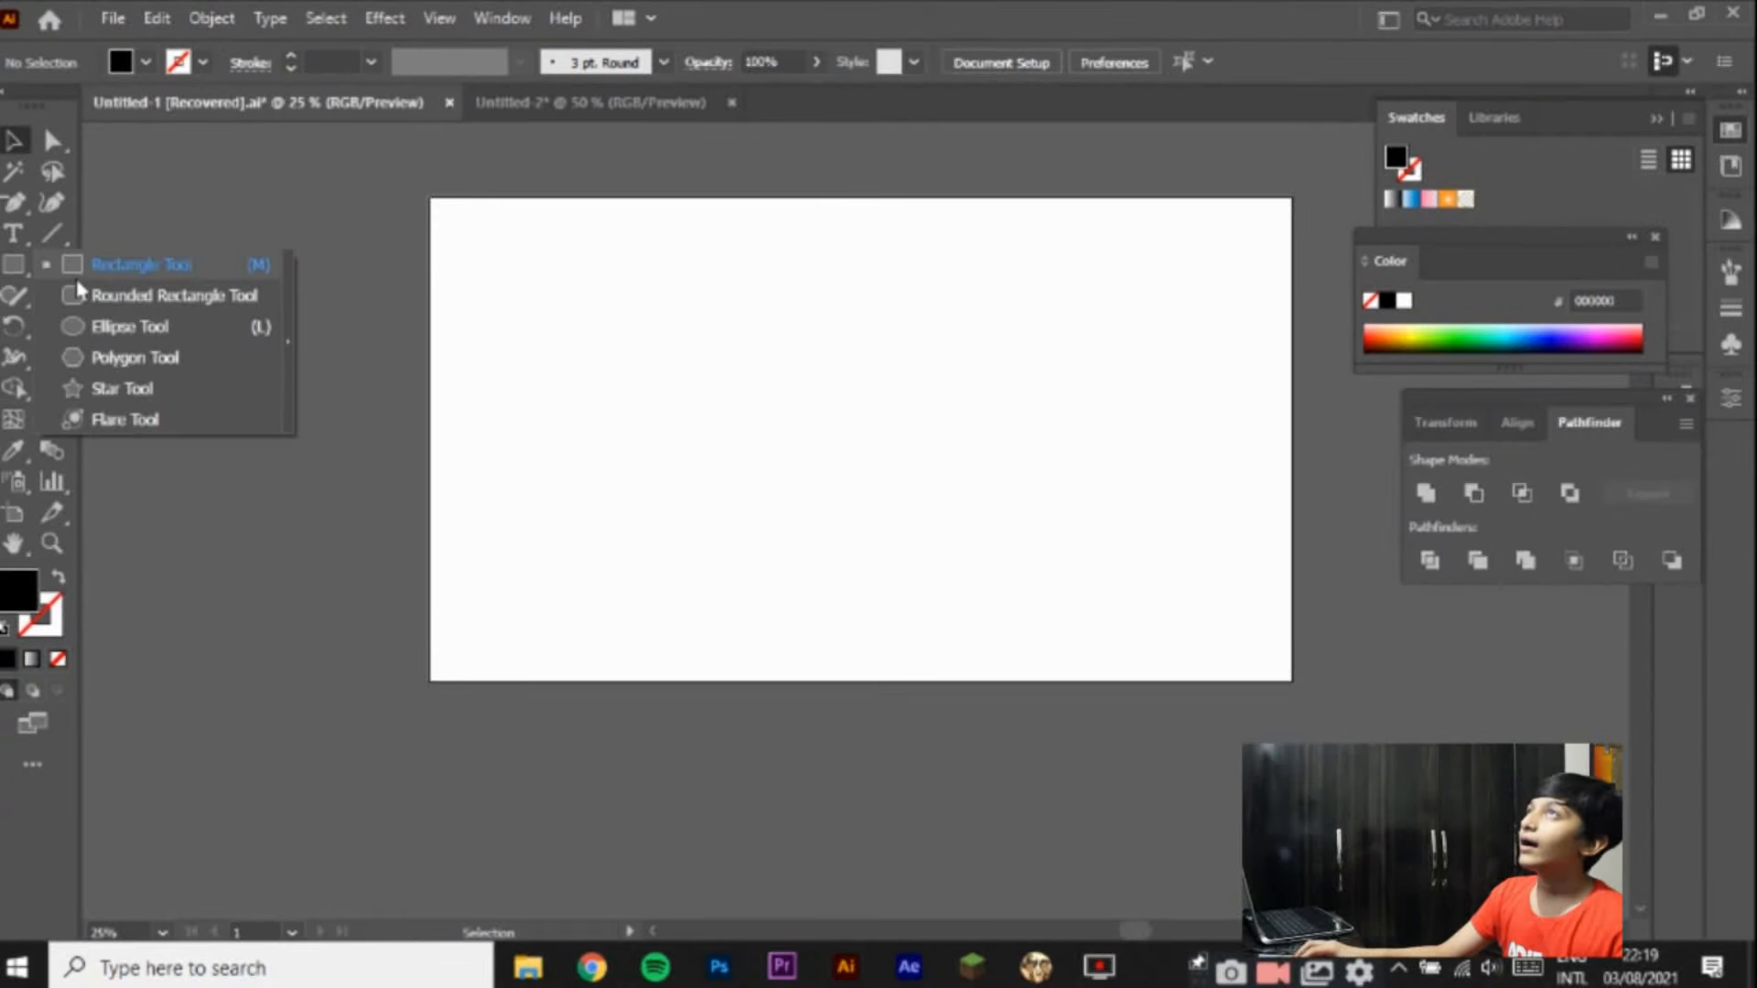
{"action": "left_click", "coordinate": [110, 326]}
{"action": "left_click_drag", "start_coordinate": [568, 349], "coordinate": [850, 623]}
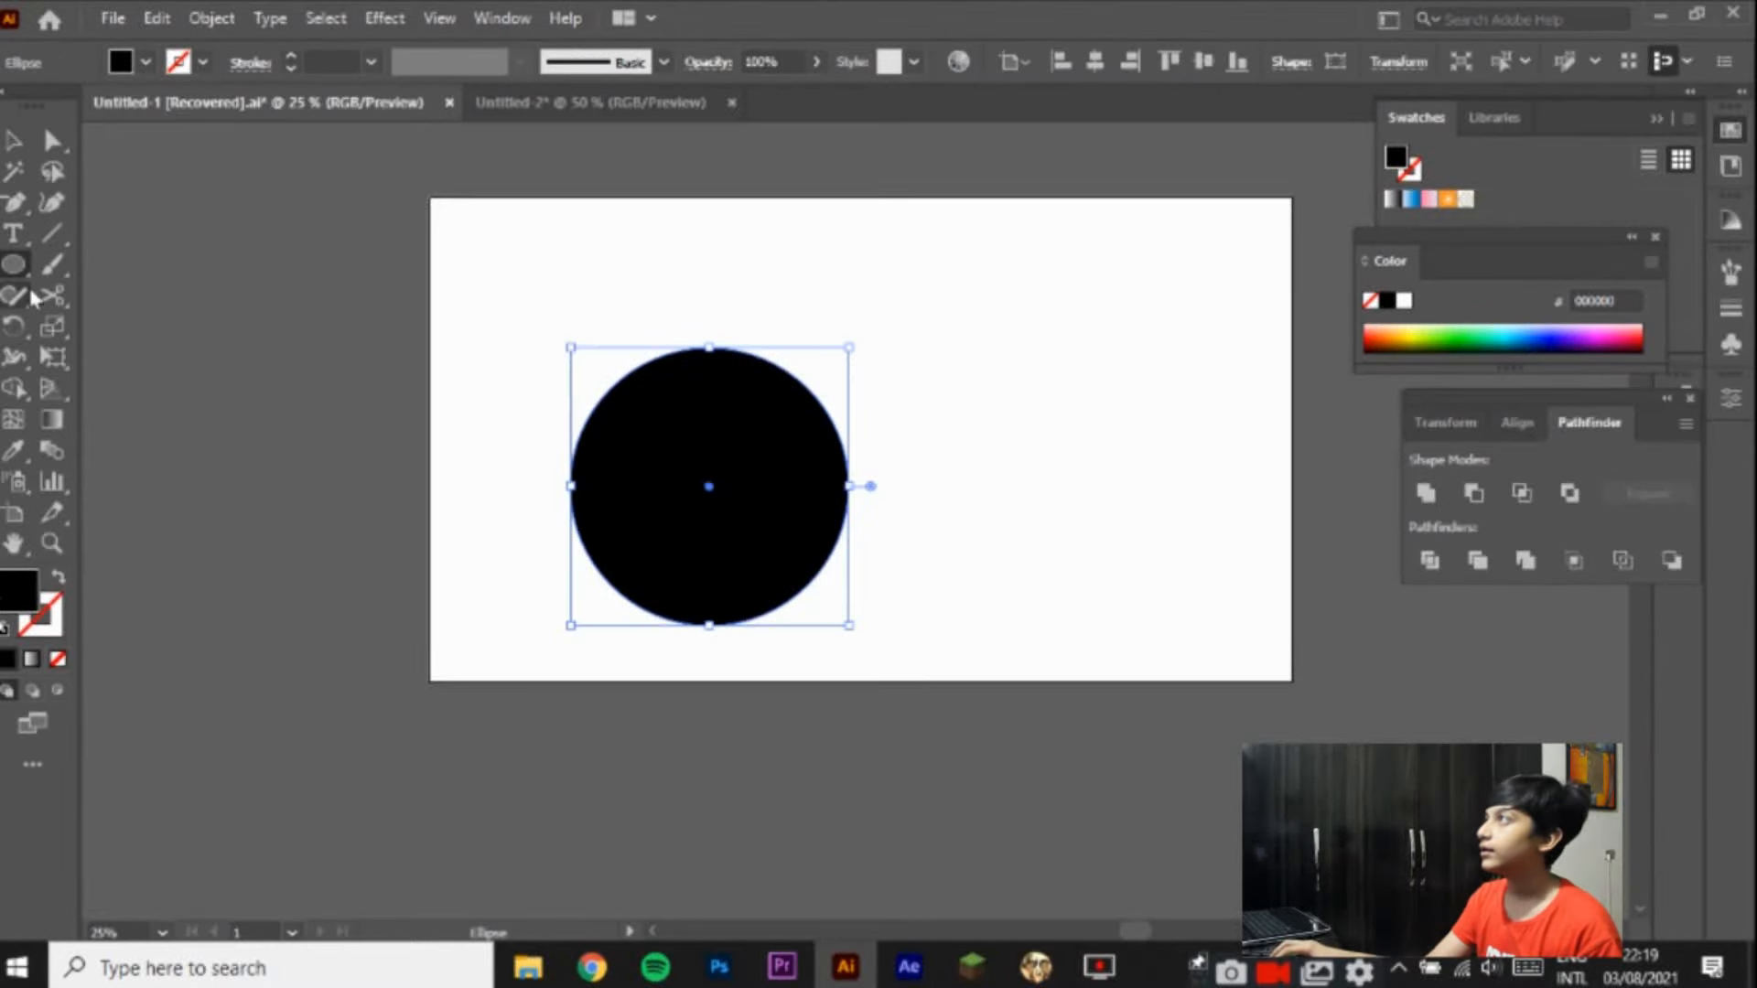
{"action": "left_click", "coordinate": [30, 359]}
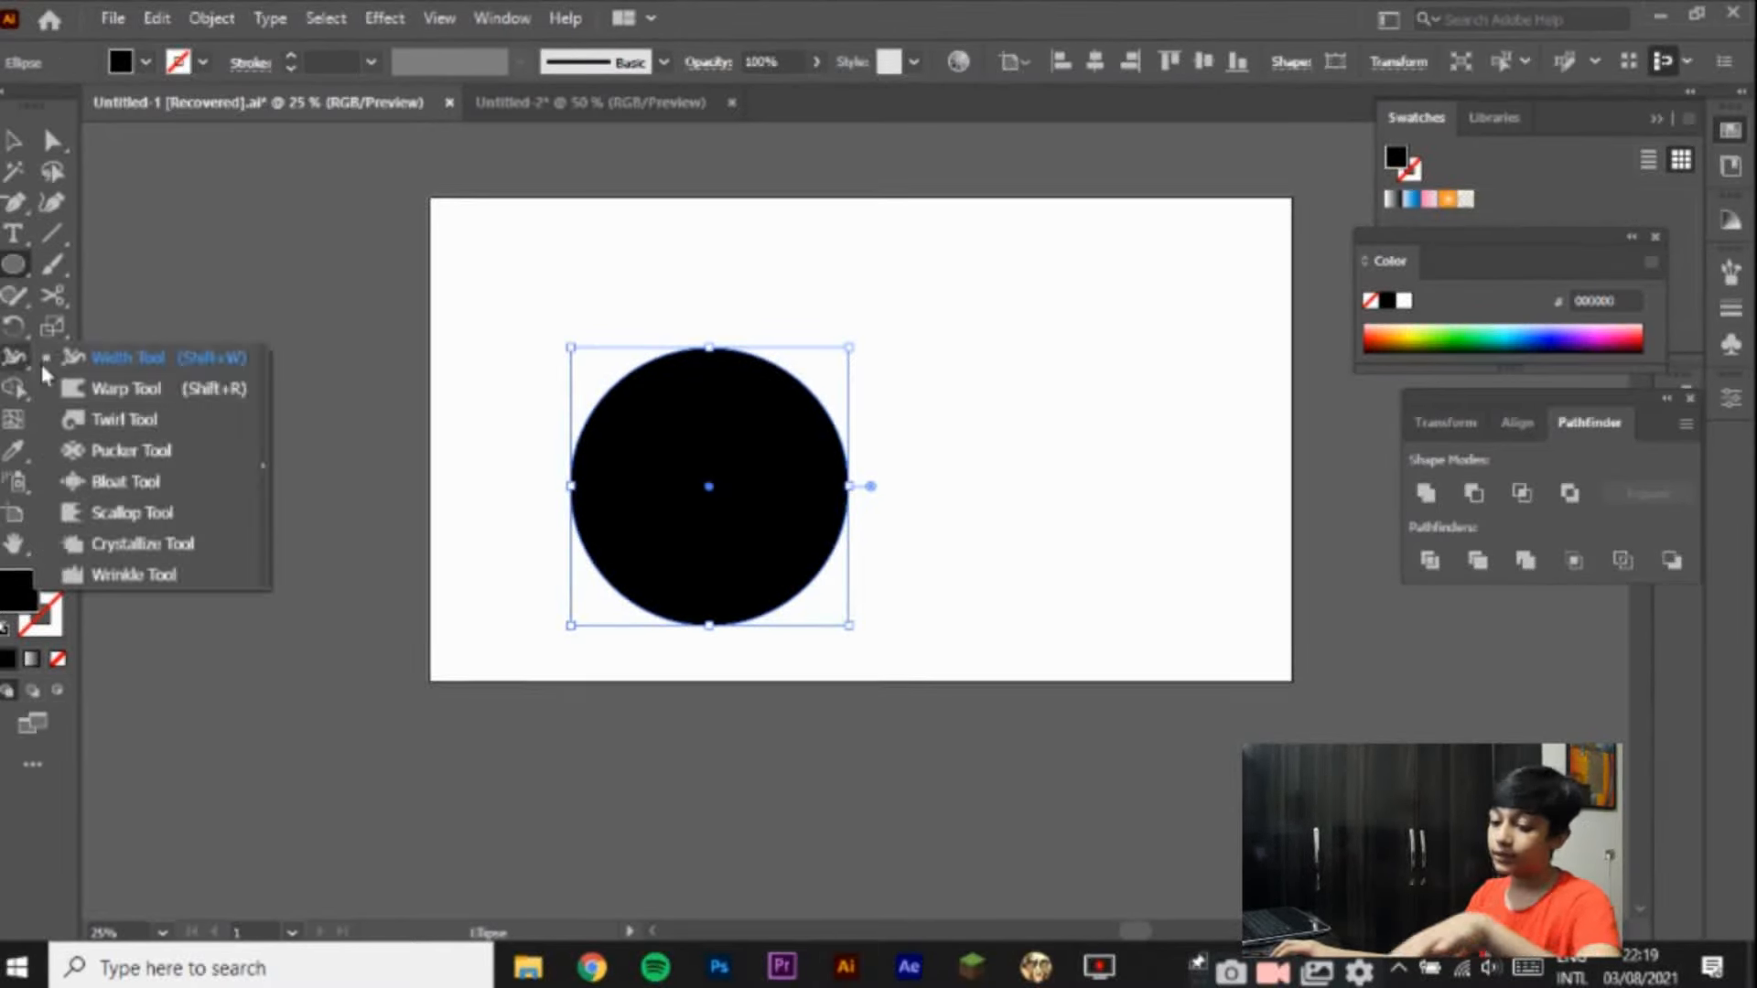
{"action": "left_click", "coordinate": [228, 395]}
{"action": "mouse_move", "coordinate": [795, 502]}
{"action": "left_mouse_down"}
{"action": "mouse_move", "coordinate": [1004, 513]}
{"action": "mouse_move", "coordinate": [1141, 491]}
{"action": "mouse_move", "coordinate": [1000, 434]}
{"action": "mouse_move", "coordinate": [552, 490]}
{"action": "mouse_move", "coordinate": [622, 438]}
{"action": "mouse_move", "coordinate": [933, 428]}
{"action": "mouse_move", "coordinate": [941, 443]}
{"action": "left_mouse_up"}
{"action": "key", "text": "v"}
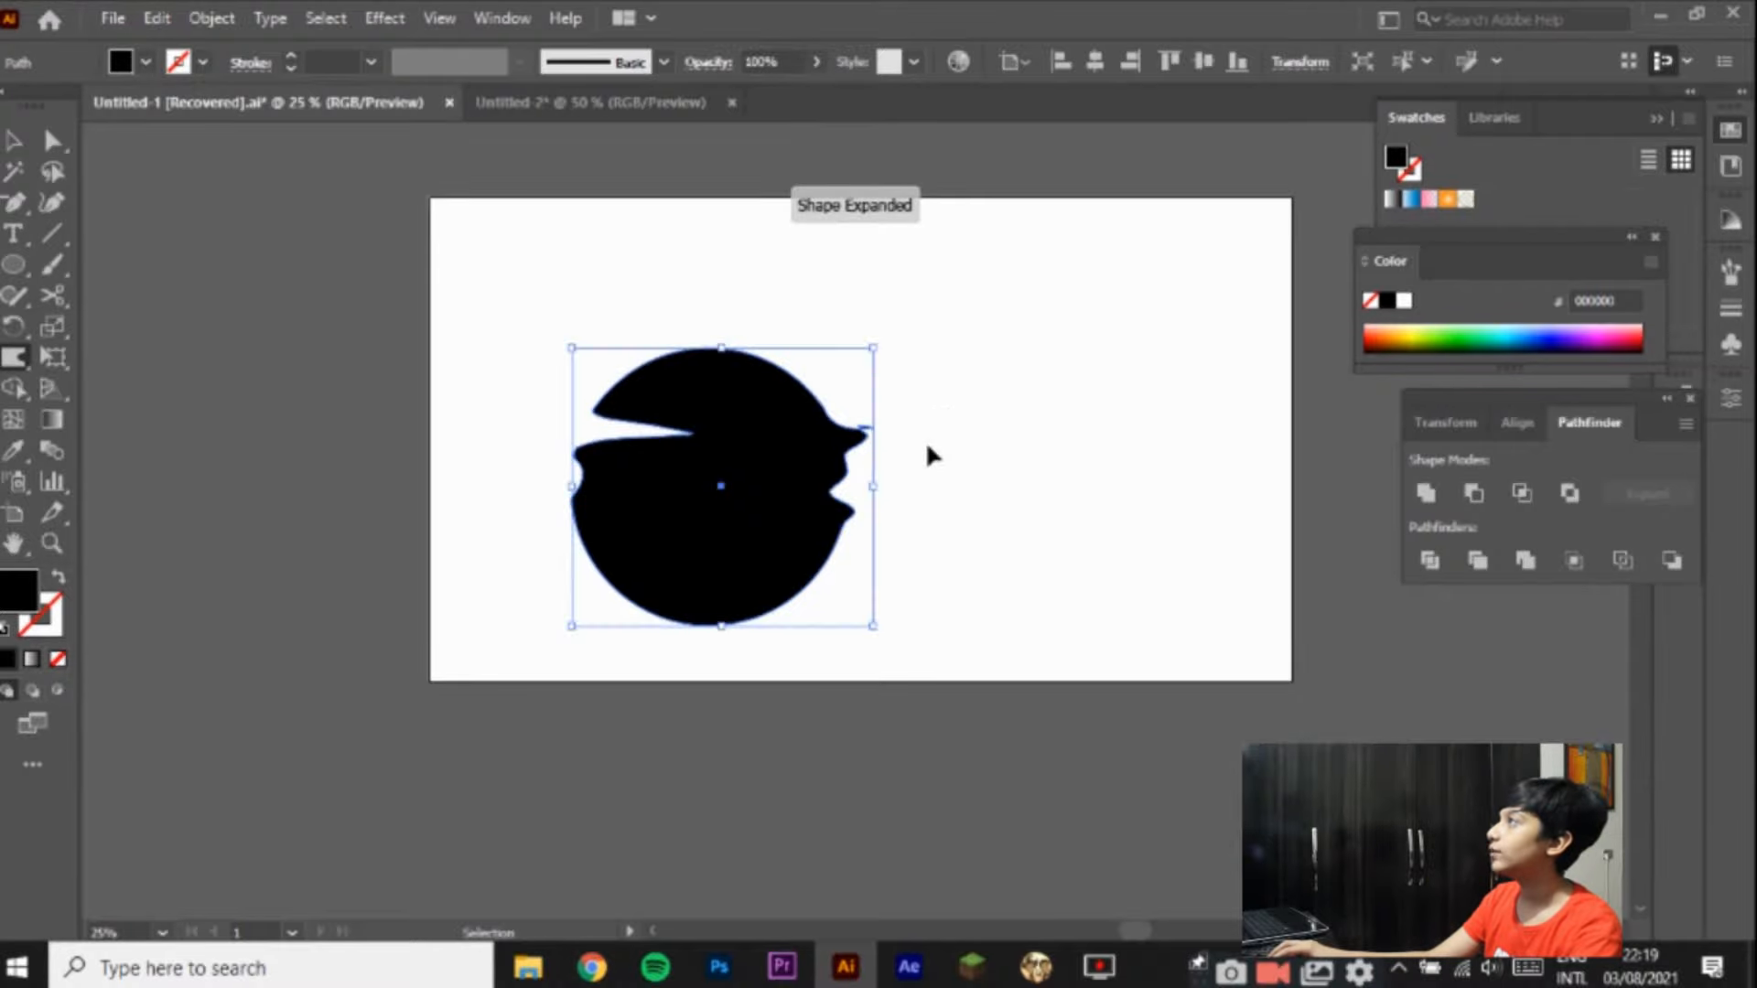
{"action": "key", "text": "ctrl+z"}
Step: Warp the circle's right edge outward into ragged, bristle-like points with the longest at mid-height, and deselect the shape
{"action": "key", "text": "shift+r"}
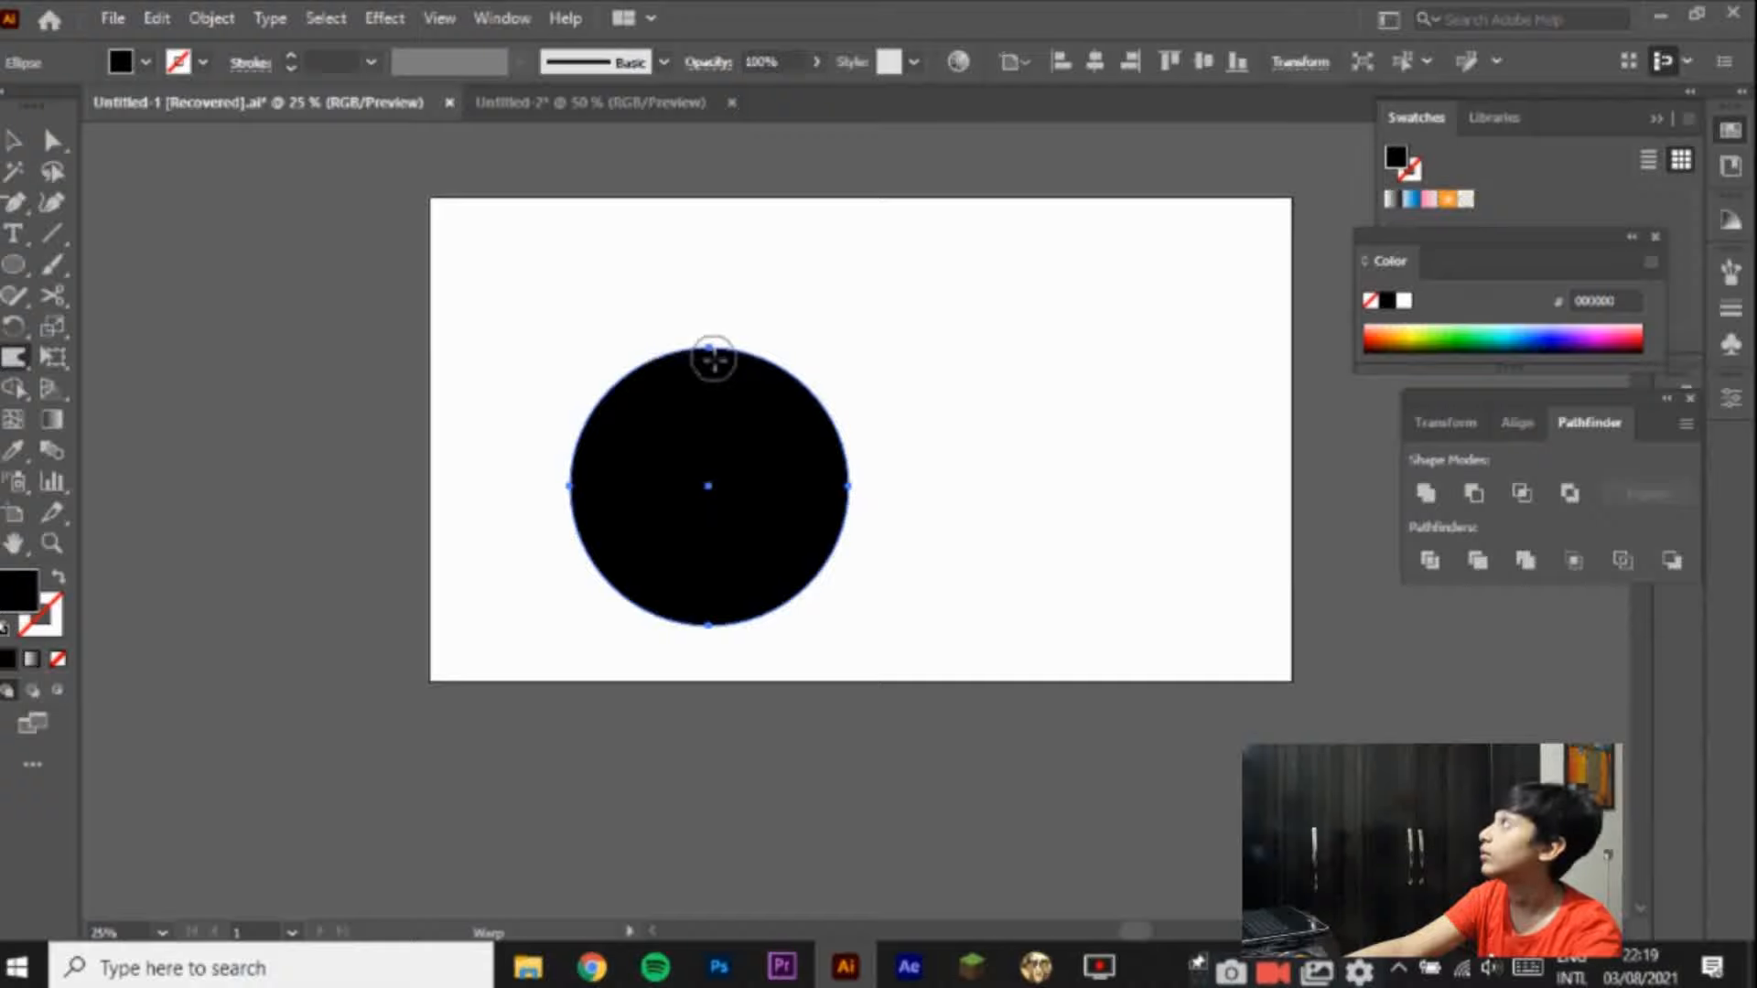
{"action": "left_click", "coordinate": [799, 401]}
{"action": "mouse_move", "coordinate": [730, 414]}
{"action": "left_mouse_down"}
{"action": "mouse_move", "coordinate": [1015, 414]}
{"action": "mouse_move", "coordinate": [627, 486]}
{"action": "mouse_move", "coordinate": [760, 495]}
{"action": "left_mouse_up"}
{"action": "mouse_move", "coordinate": [821, 535]}
{"action": "left_mouse_down"}
{"action": "mouse_move", "coordinate": [686, 607]}
{"action": "mouse_move", "coordinate": [1019, 558]}
{"action": "mouse_move", "coordinate": [890, 573]}
{"action": "left_mouse_up"}
{"action": "mouse_move", "coordinate": [725, 544]}
{"action": "left_mouse_down"}
{"action": "mouse_move", "coordinate": [929, 471]}
{"action": "mouse_move", "coordinate": [854, 454]}
{"action": "mouse_move", "coordinate": [772, 479]}
{"action": "mouse_move", "coordinate": [815, 459]}
{"action": "left_mouse_up"}
{"action": "scroll", "coordinate": [815, 458], "scroll_direction": "right", "scroll_amount": 1}
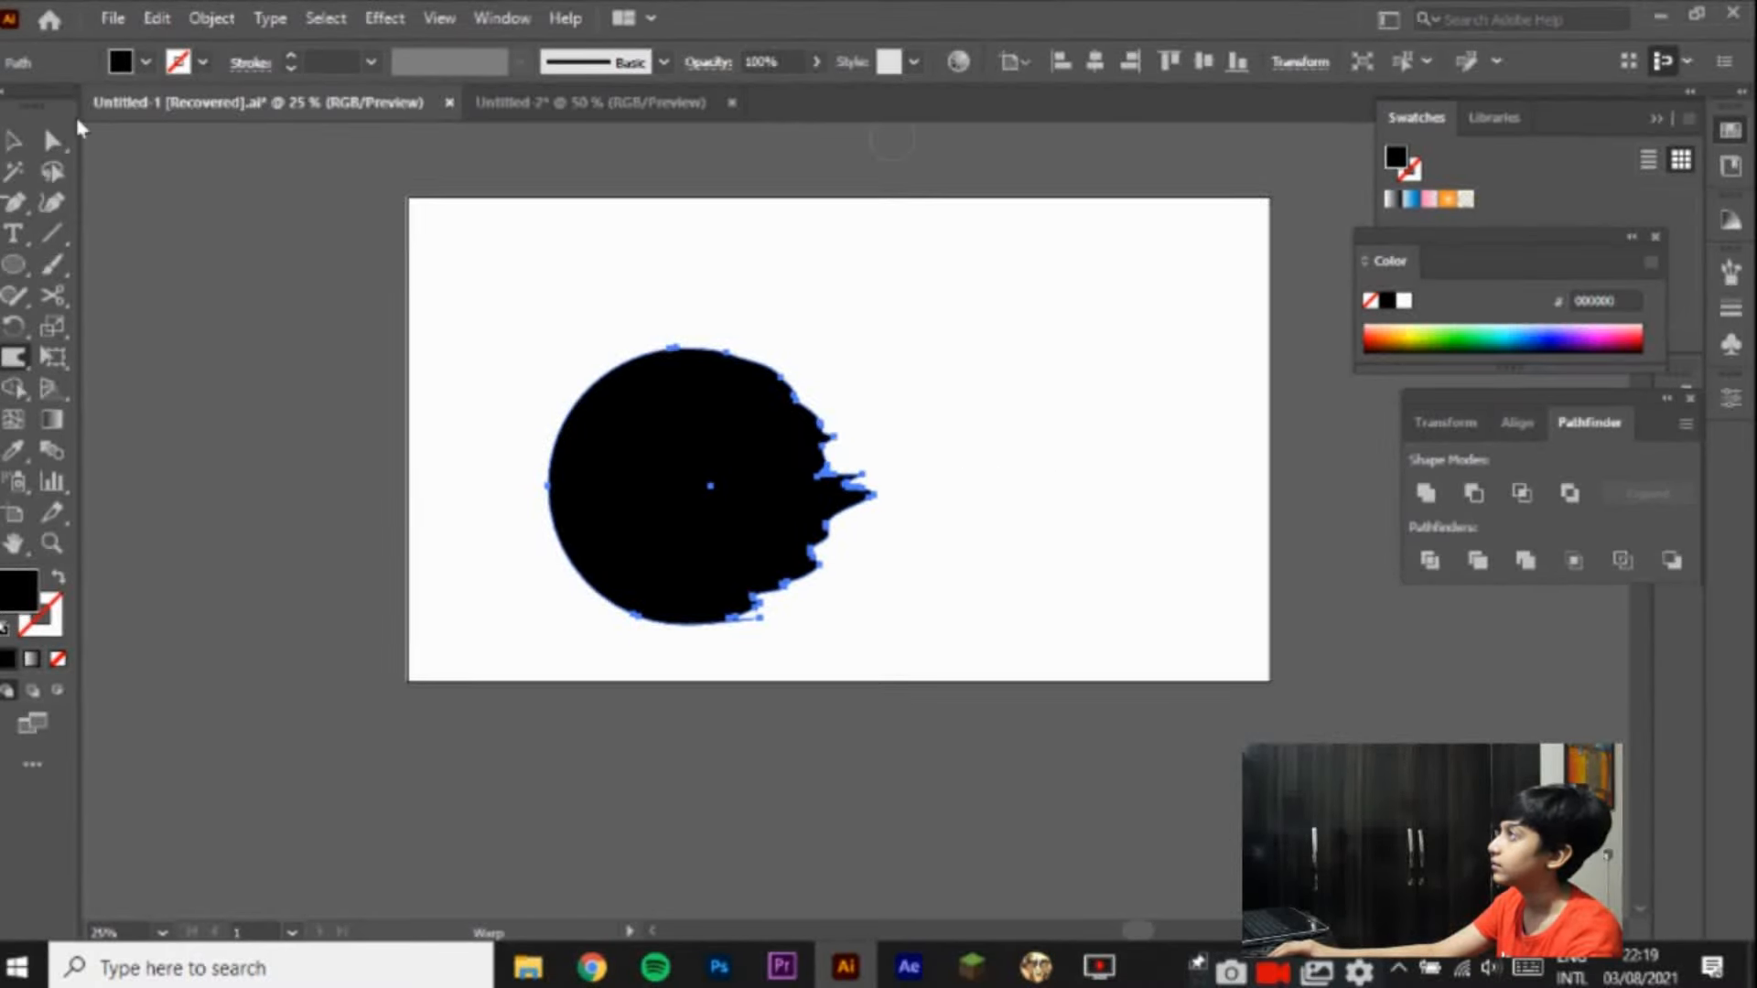
{"action": "left_click", "coordinate": [14, 140]}
{"action": "left_click", "coordinate": [1086, 483]}
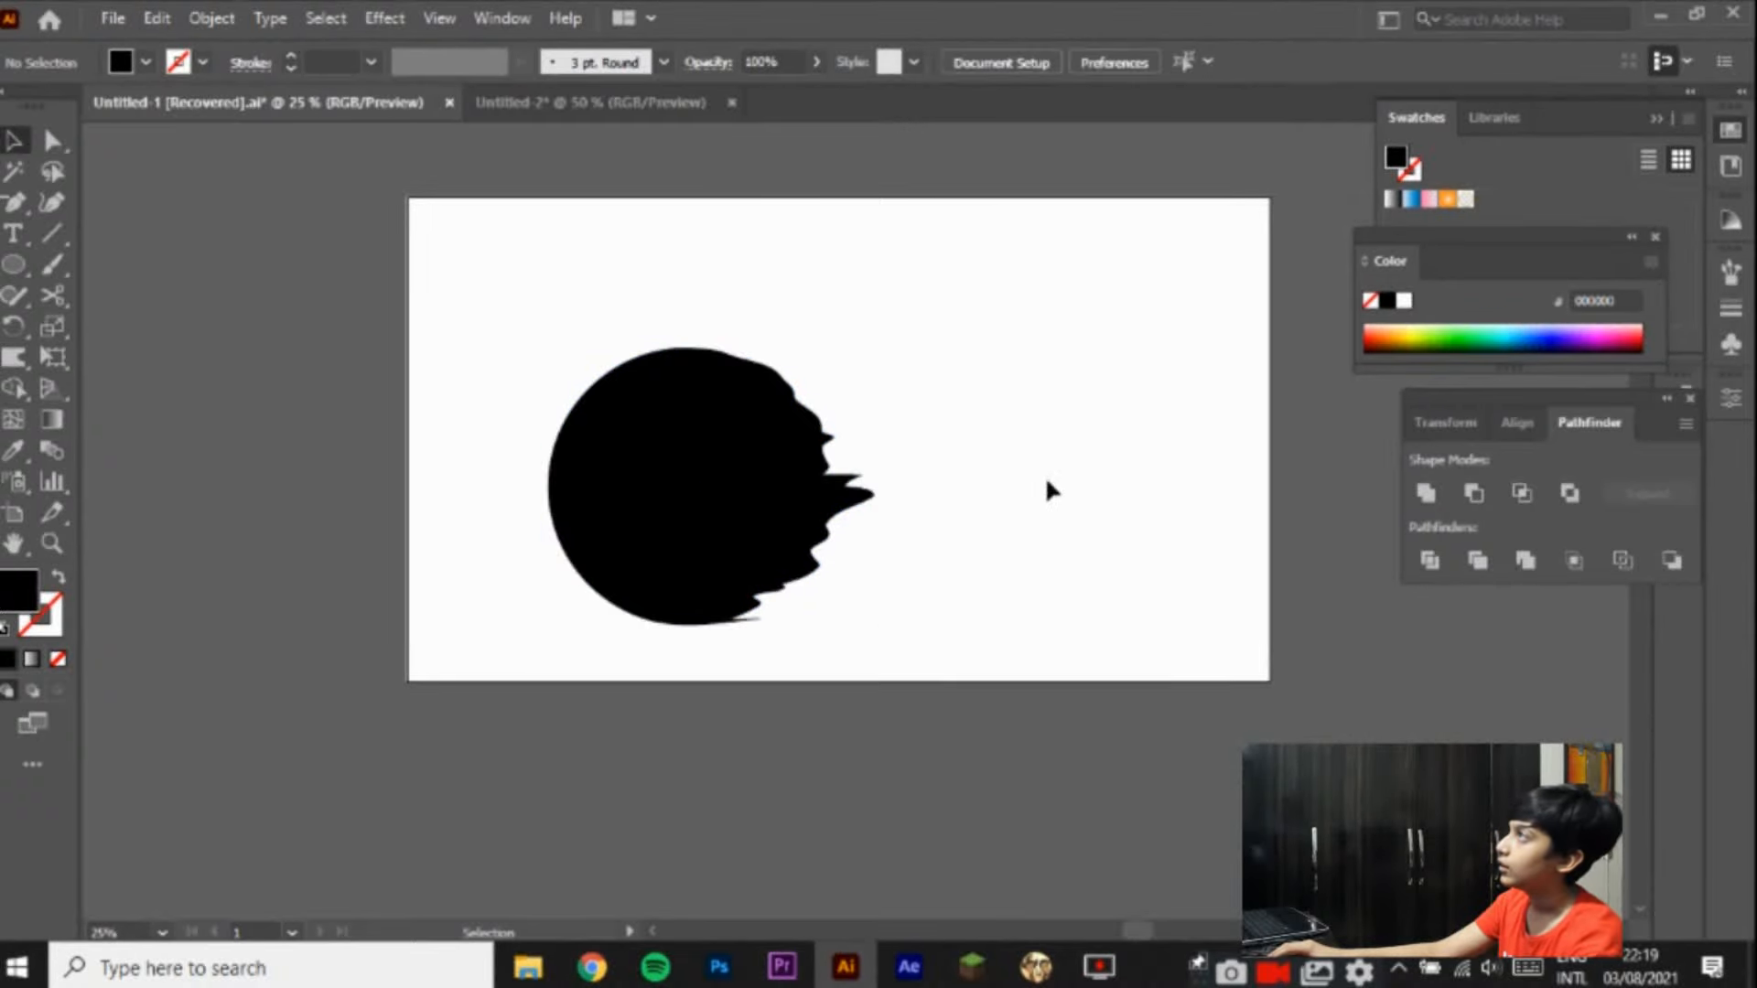
Step: Create a new art brush from the ragged black shape, keeping the default brush options
{"action": "left_click", "coordinate": [677, 476]}
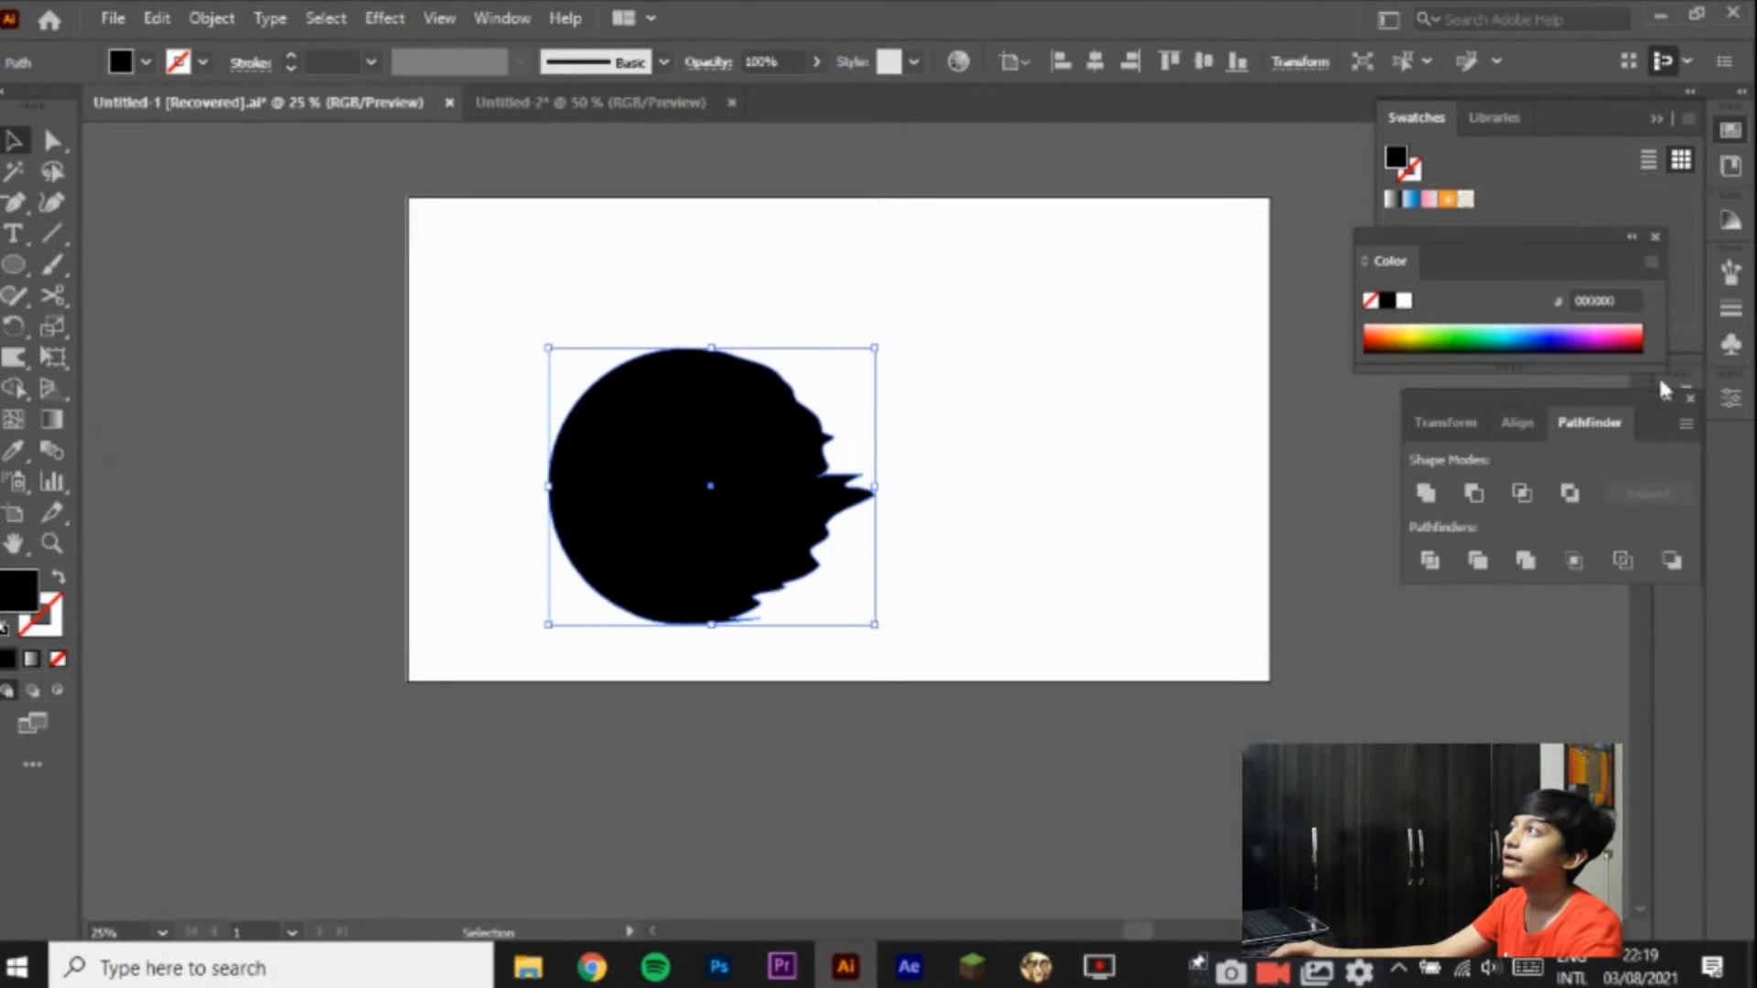
{"action": "left_click", "coordinate": [1654, 118]}
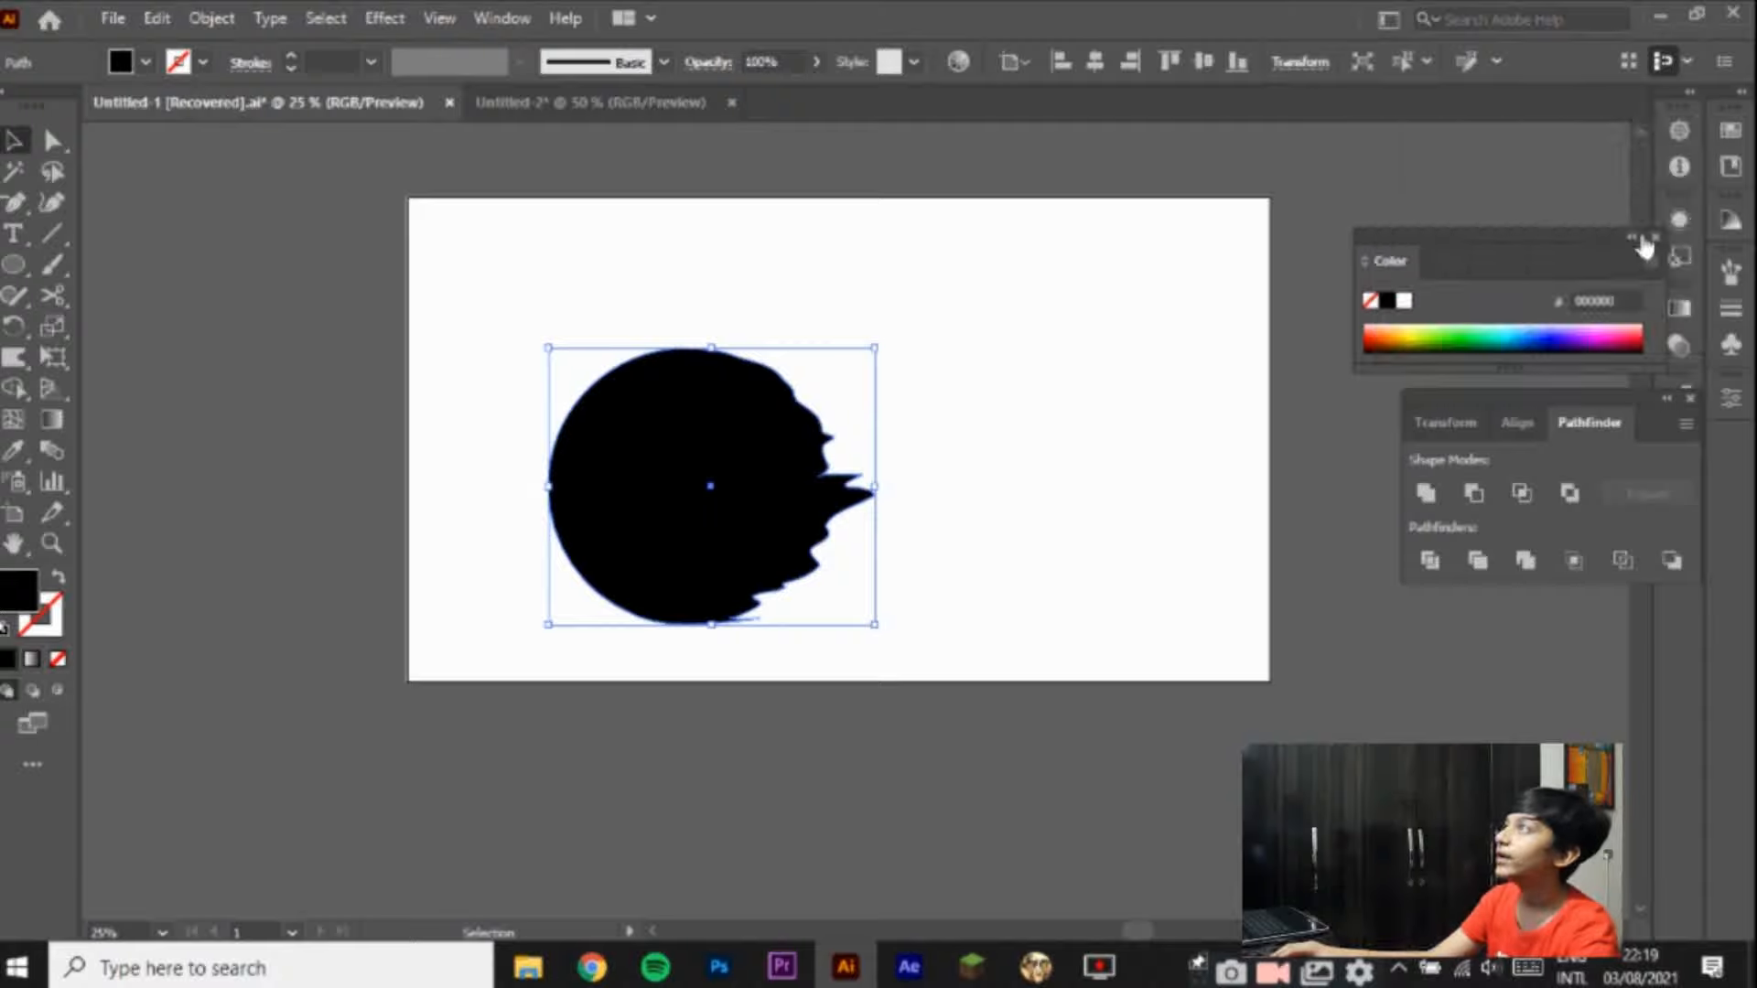
{"action": "left_click", "coordinate": [1630, 237]}
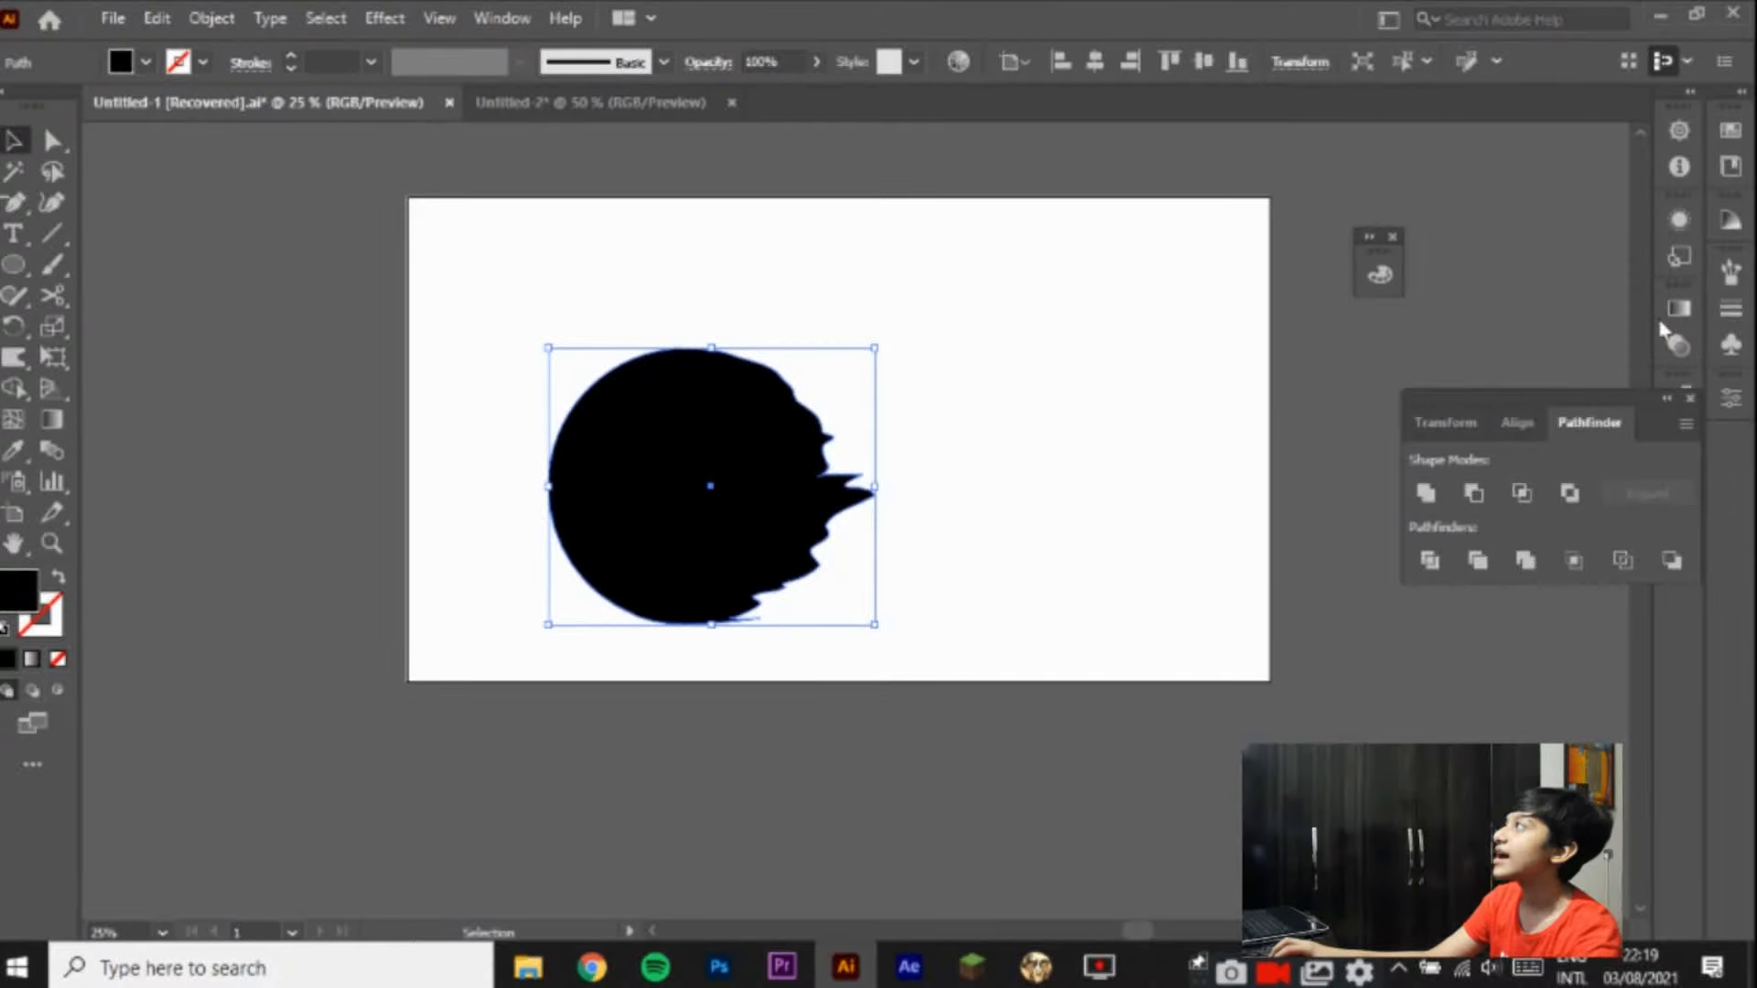
{"action": "left_click", "coordinate": [1683, 401]}
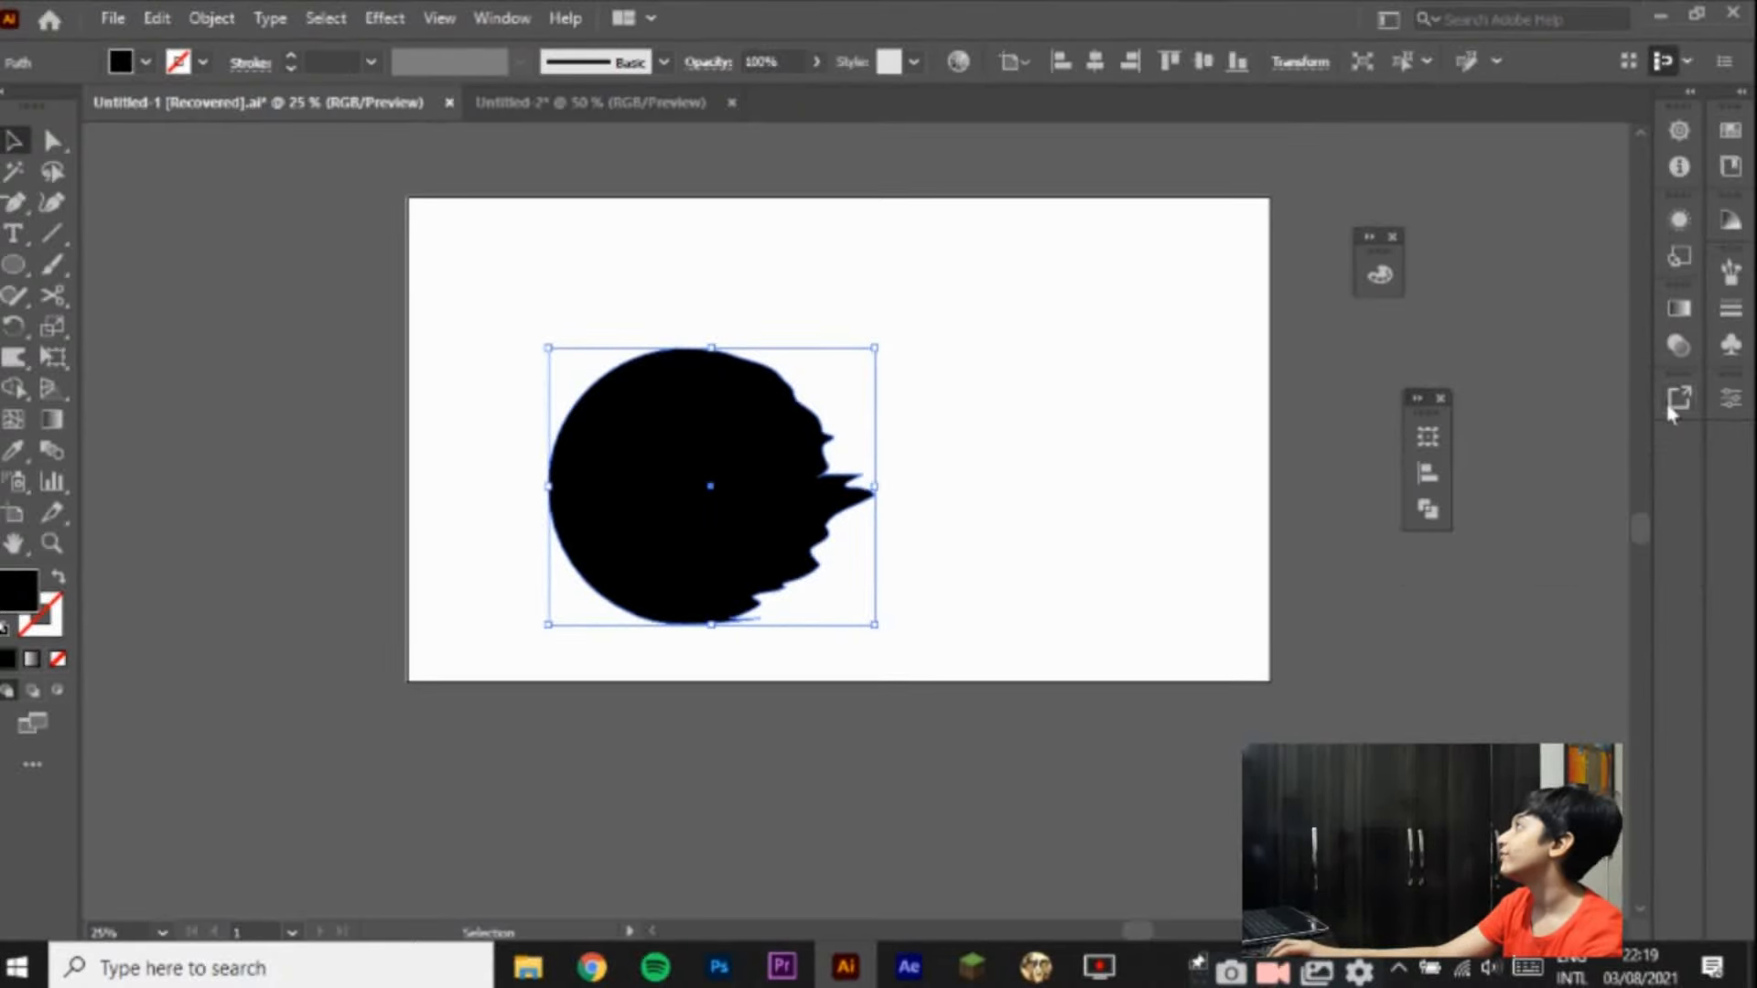
{"action": "left_click", "coordinate": [1732, 270]}
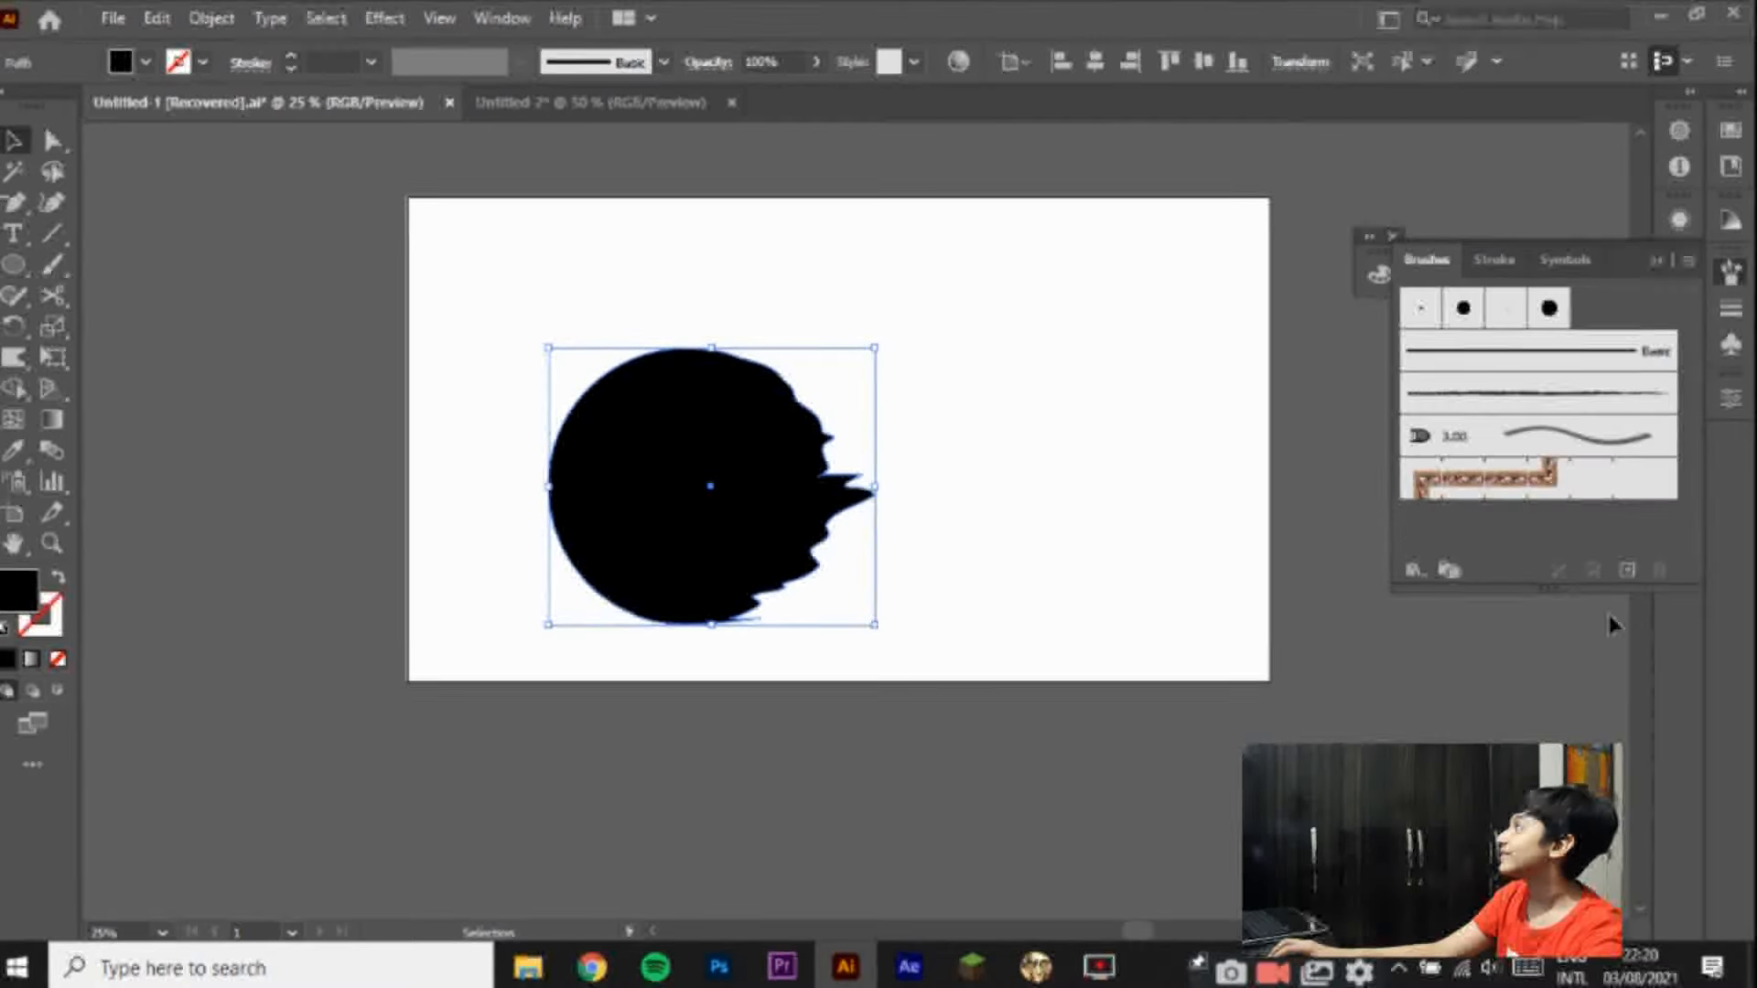
{"action": "left_click", "coordinate": [1627, 571]}
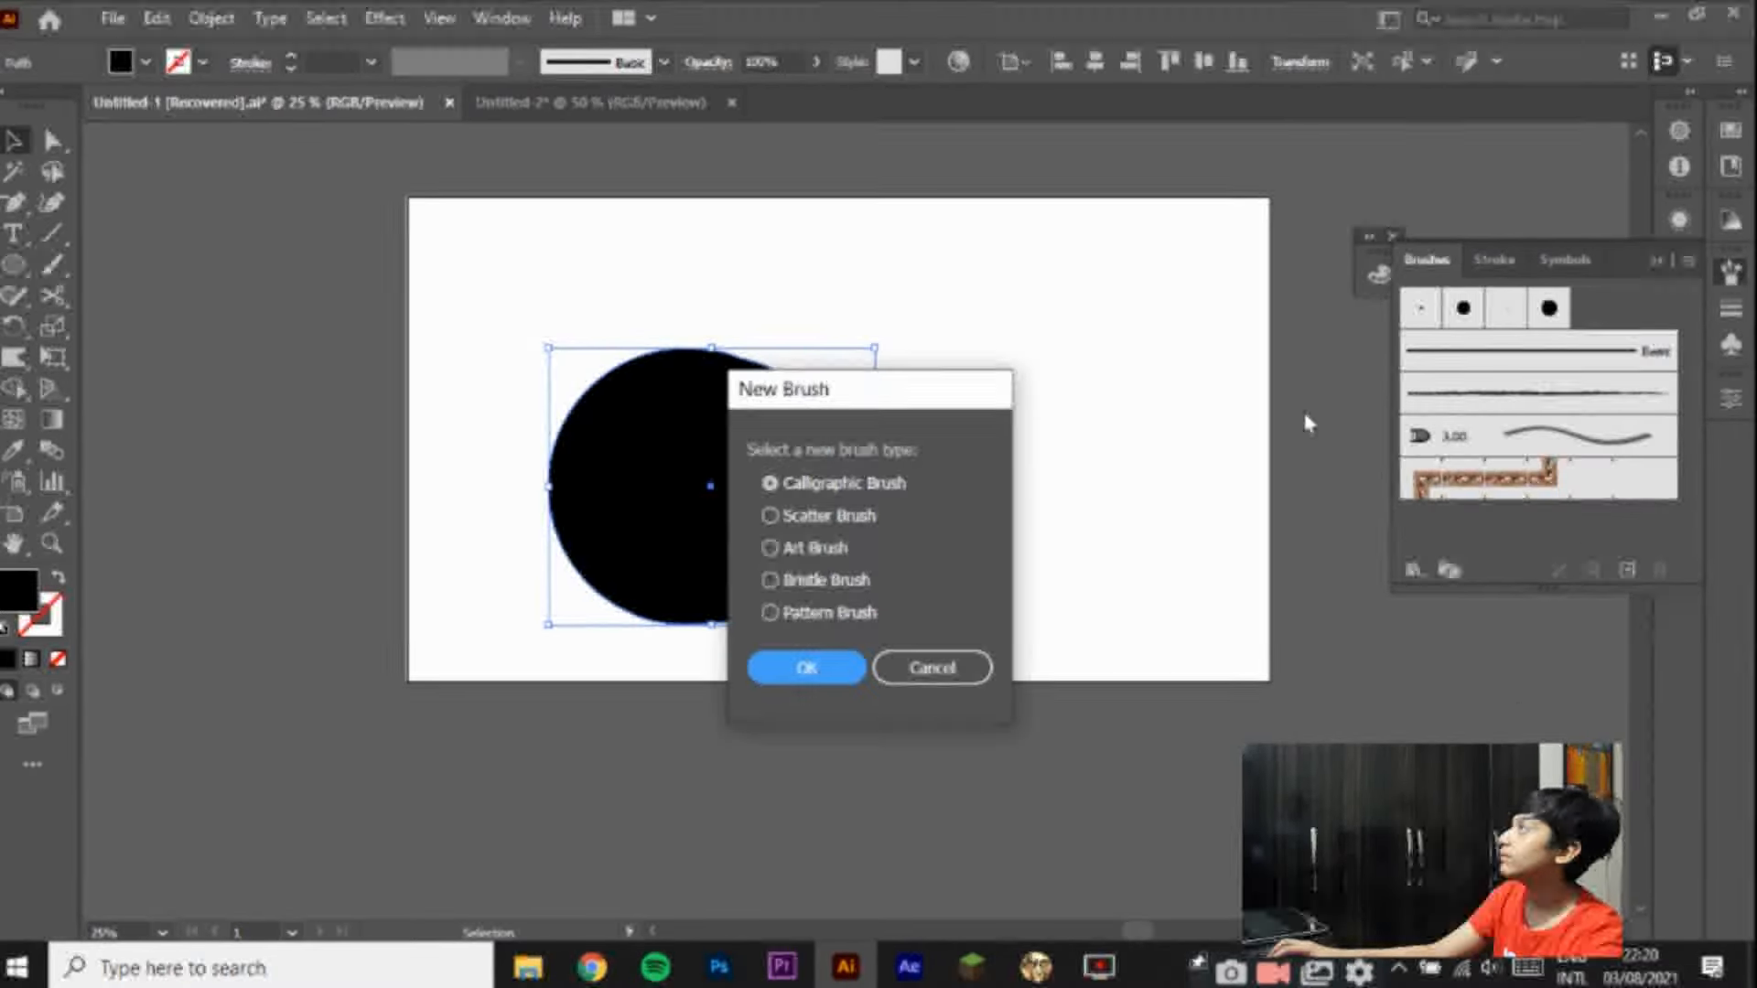
{"action": "left_click", "coordinate": [837, 548]}
{"action": "left_click", "coordinate": [843, 674]}
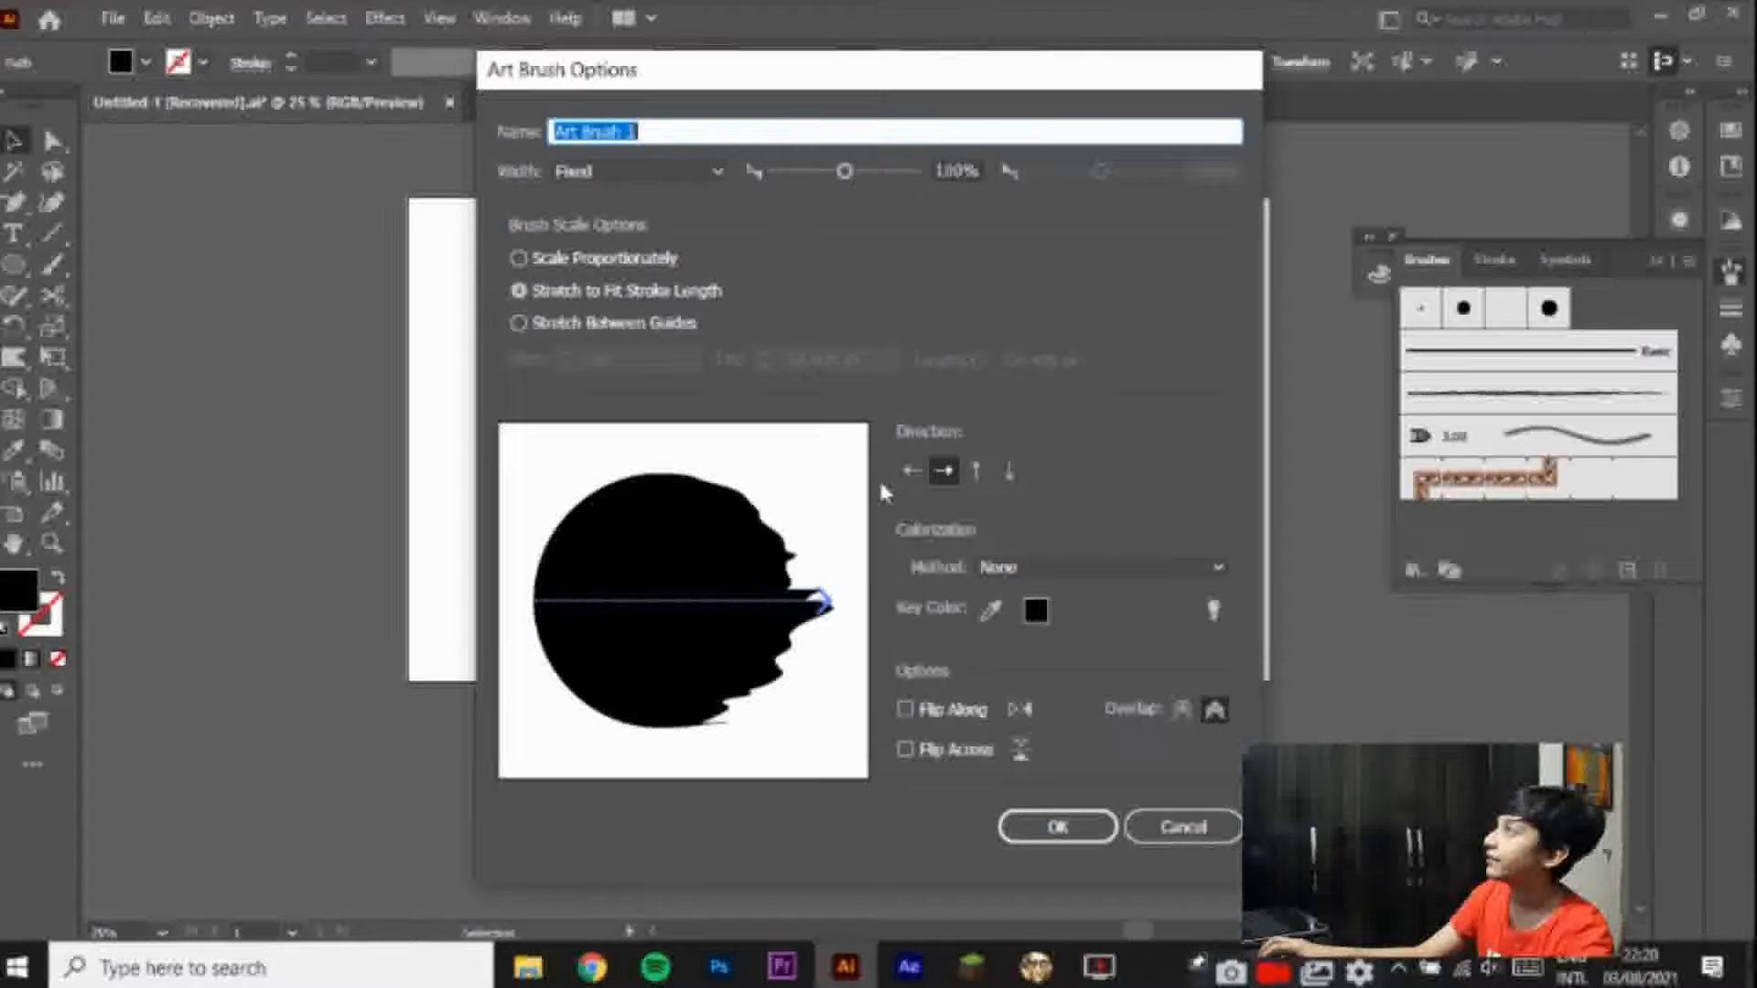
{"action": "left_click", "coordinate": [1059, 833]}
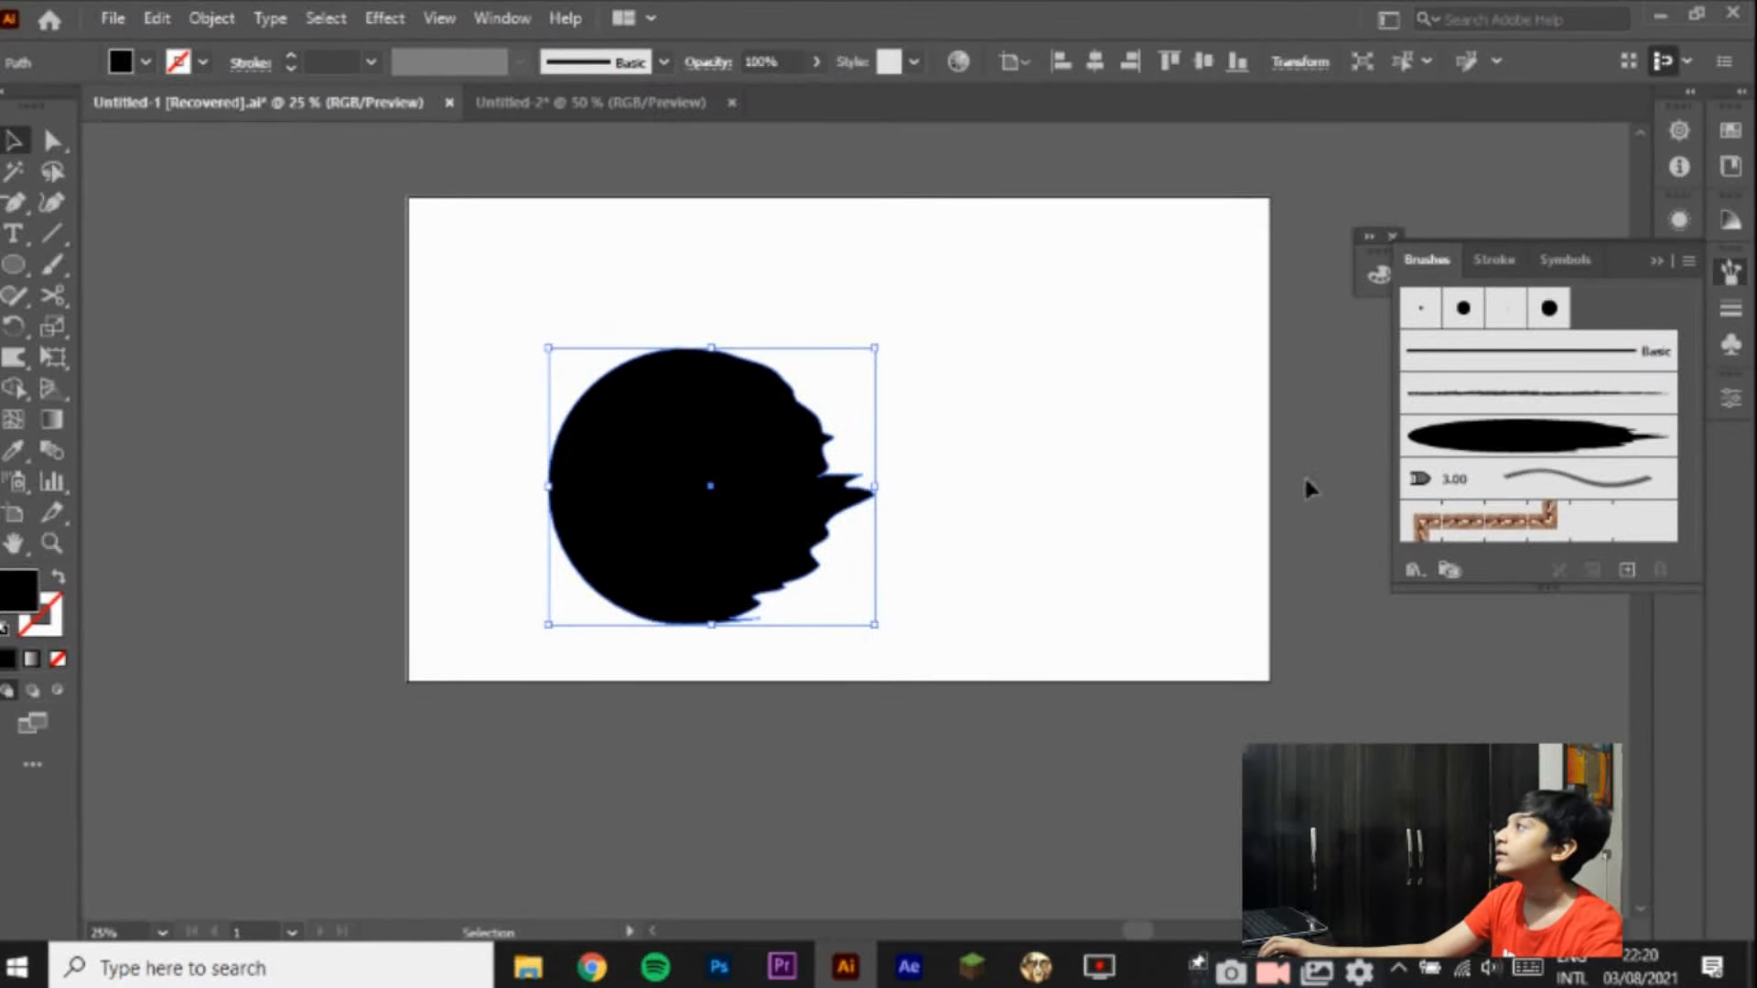
Step: Choose the new art brush, delete the ragged shape and paint an arch-shaped stroke on the left half of the artboard
{"action": "left_click", "coordinate": [1432, 439]}
{"action": "key", "text": "Delete"}
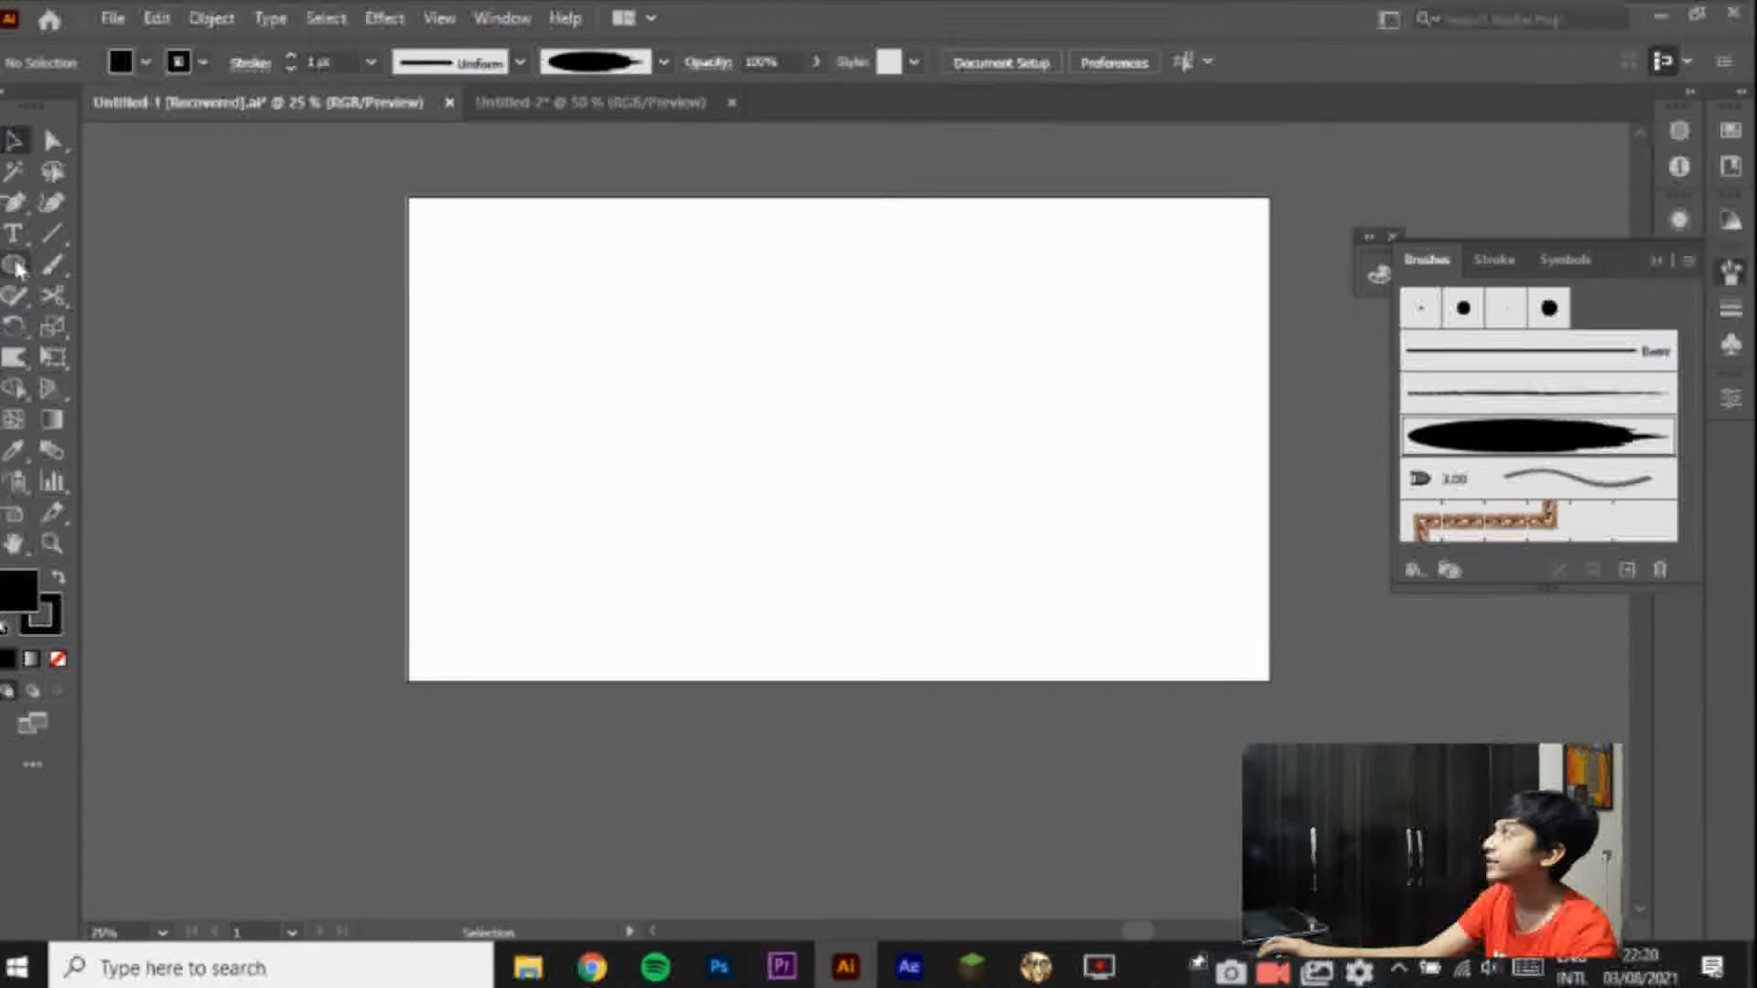
{"action": "left_click", "coordinate": [52, 265]}
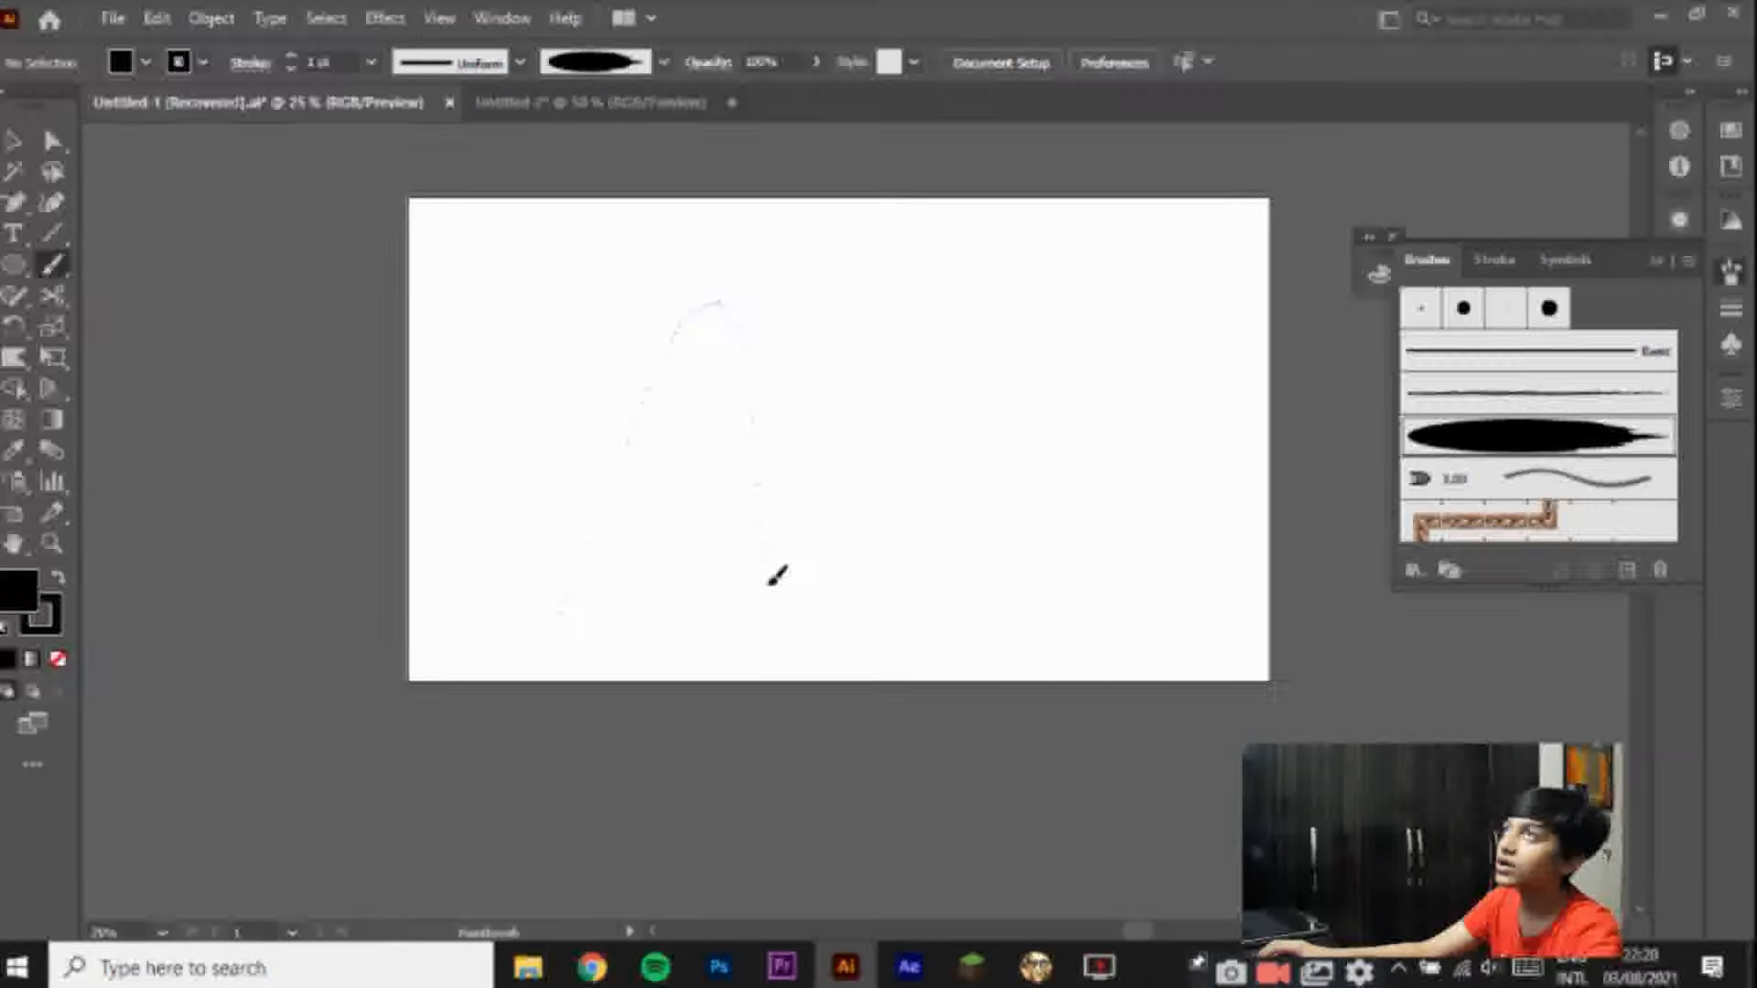
{"action": "left_click_drag", "start_coordinate": [779, 607], "coordinate": [782, 611]}
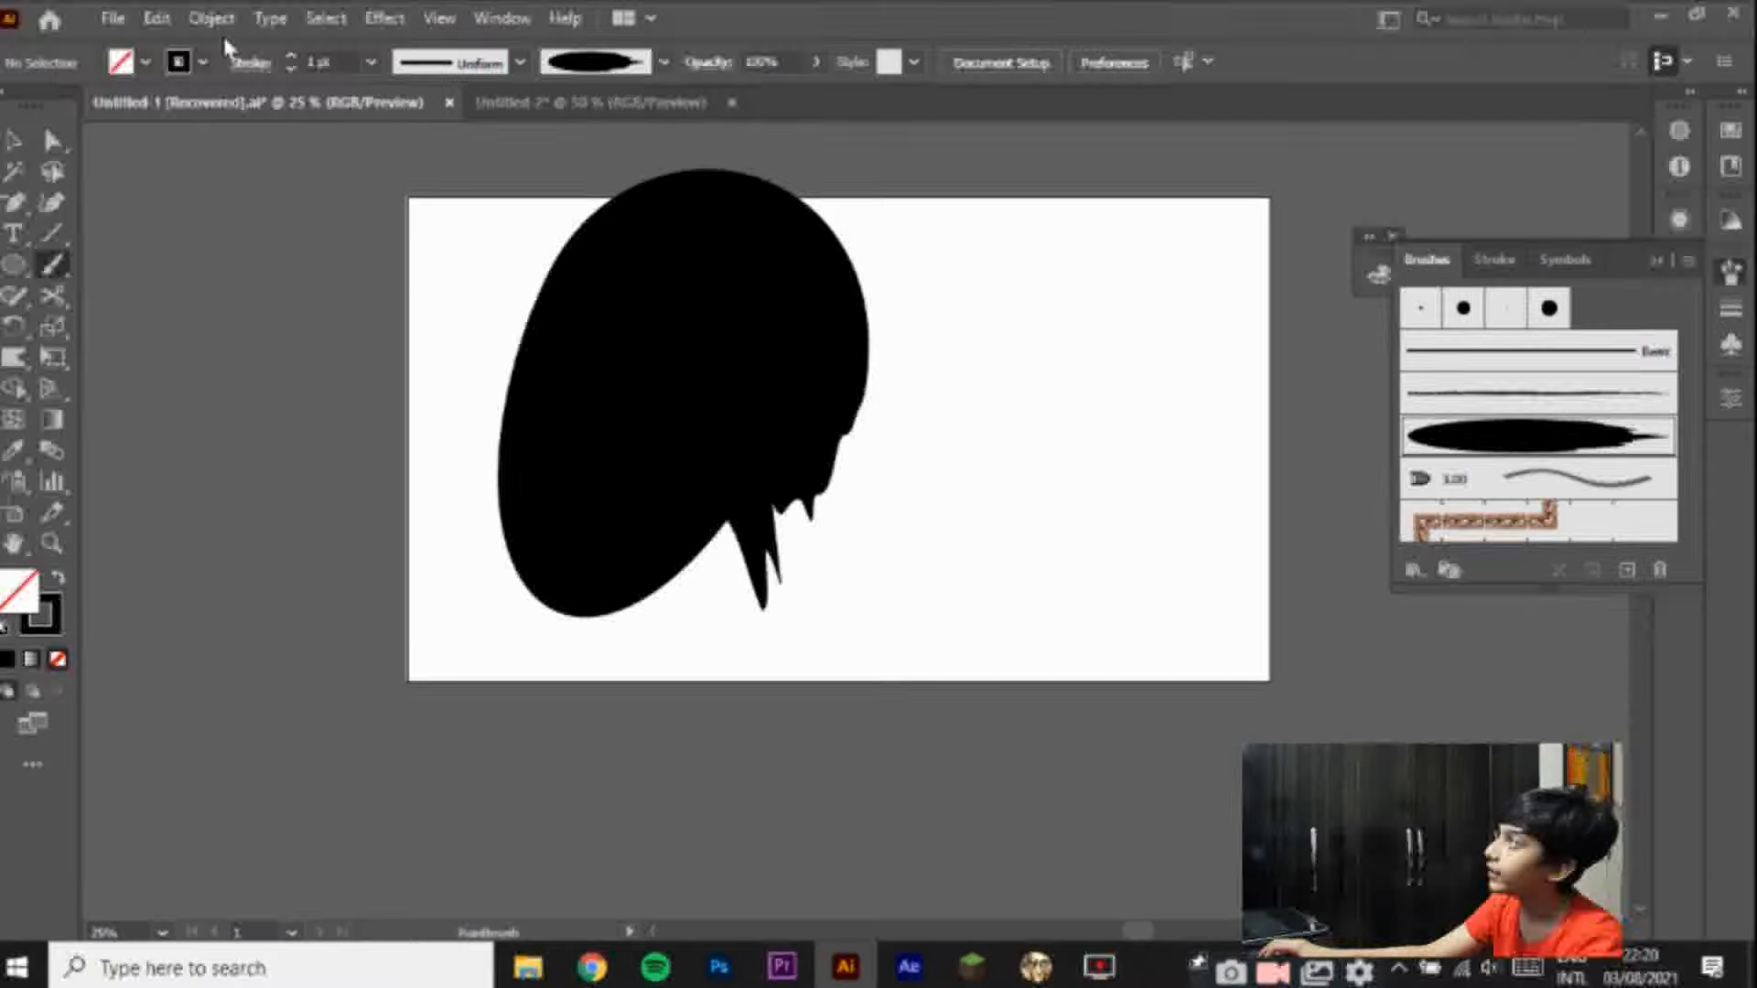
Step: Reduce the painted arch's stroke weight to 0.25 pt and deselect it
{"action": "left_click", "coordinate": [292, 70]}
{"action": "key", "text": "ctrl+z"}
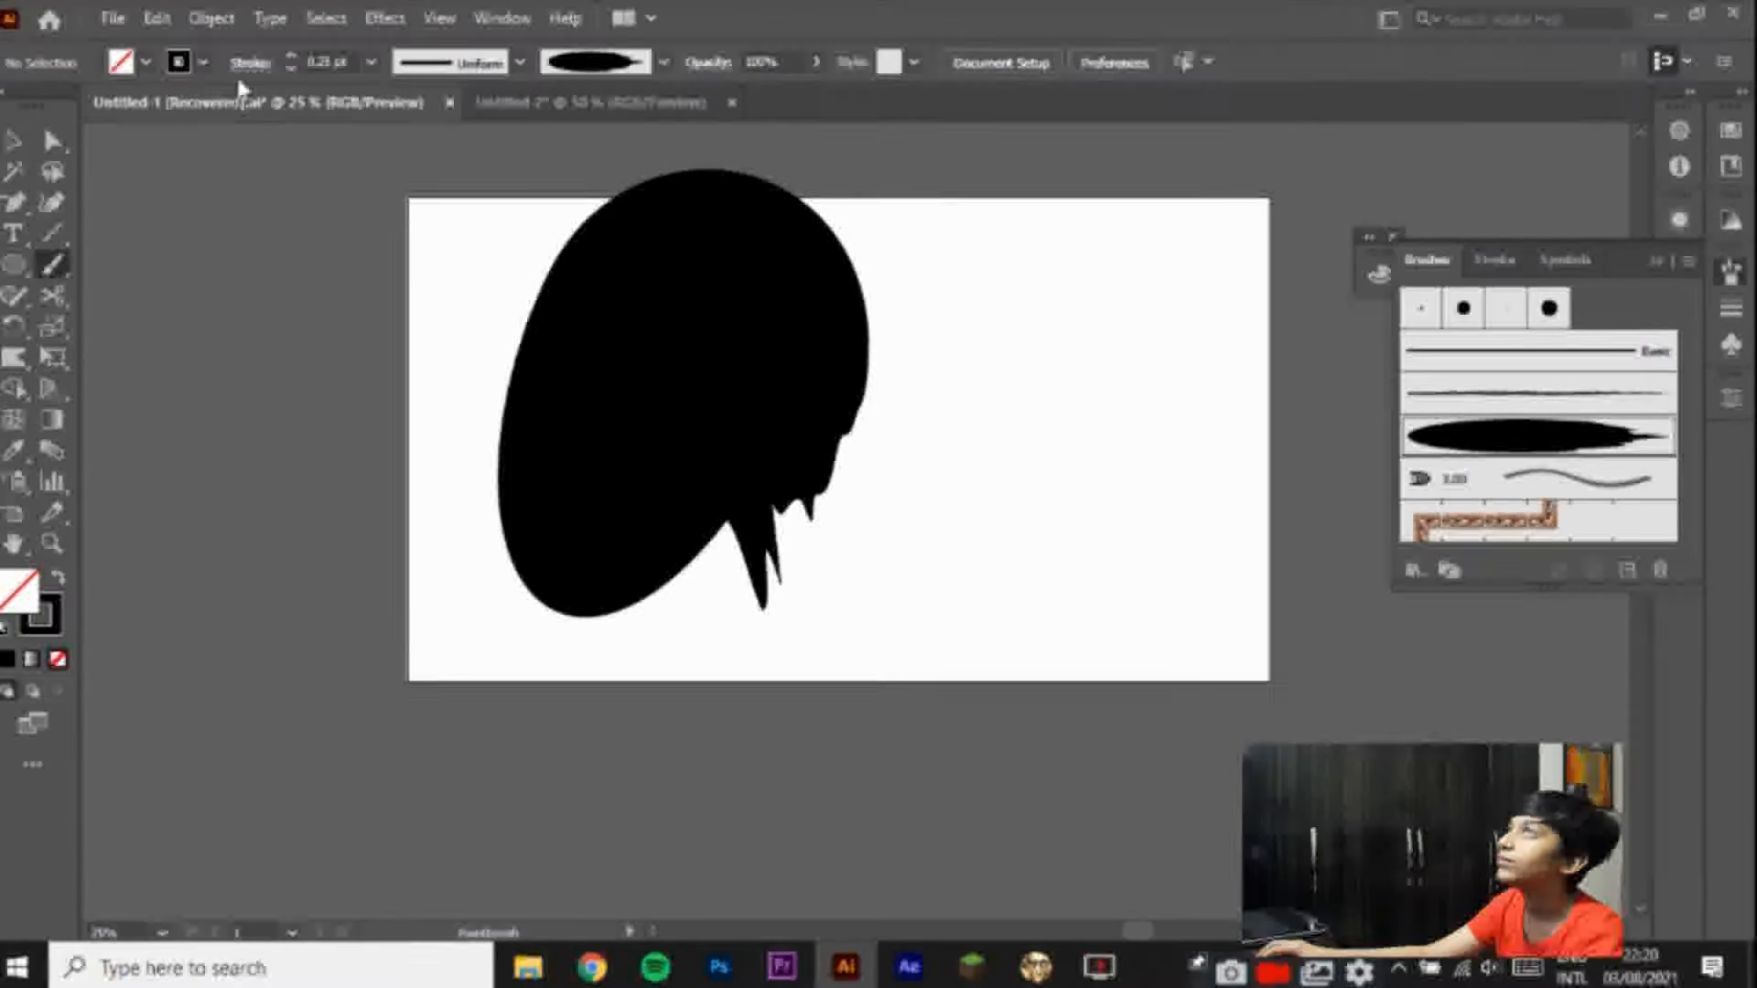
{"action": "left_click", "coordinate": [14, 140]}
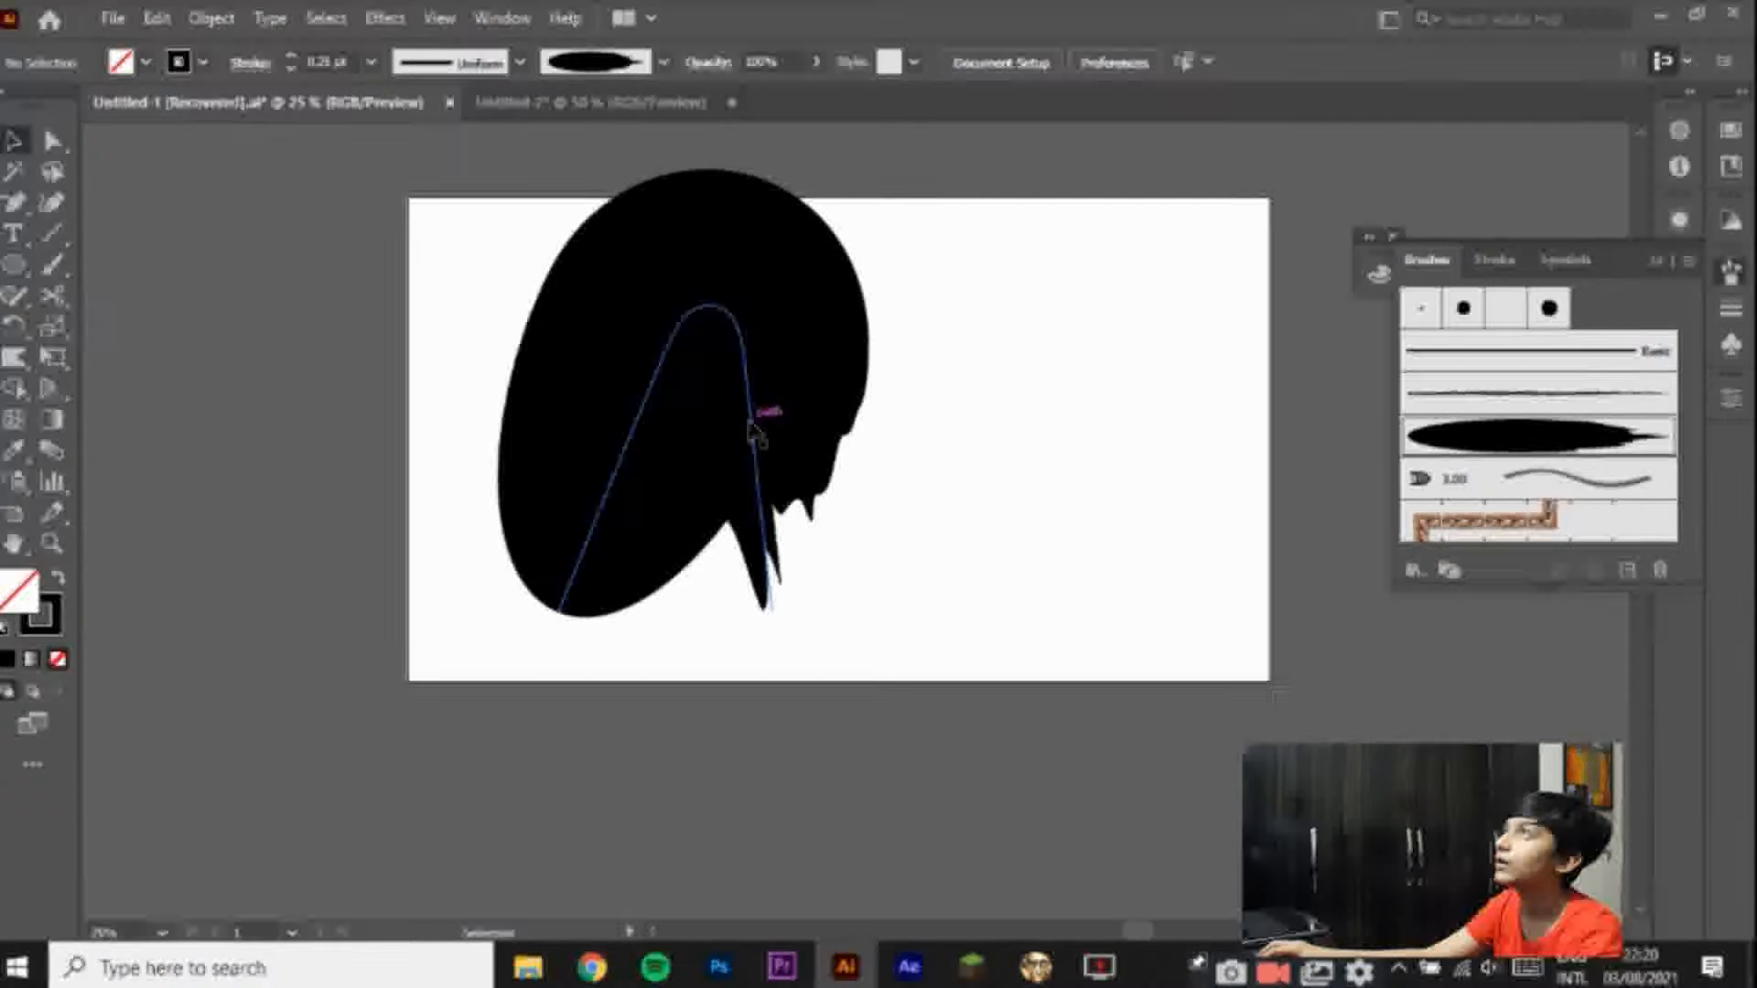
{"action": "left_click", "coordinate": [642, 397]}
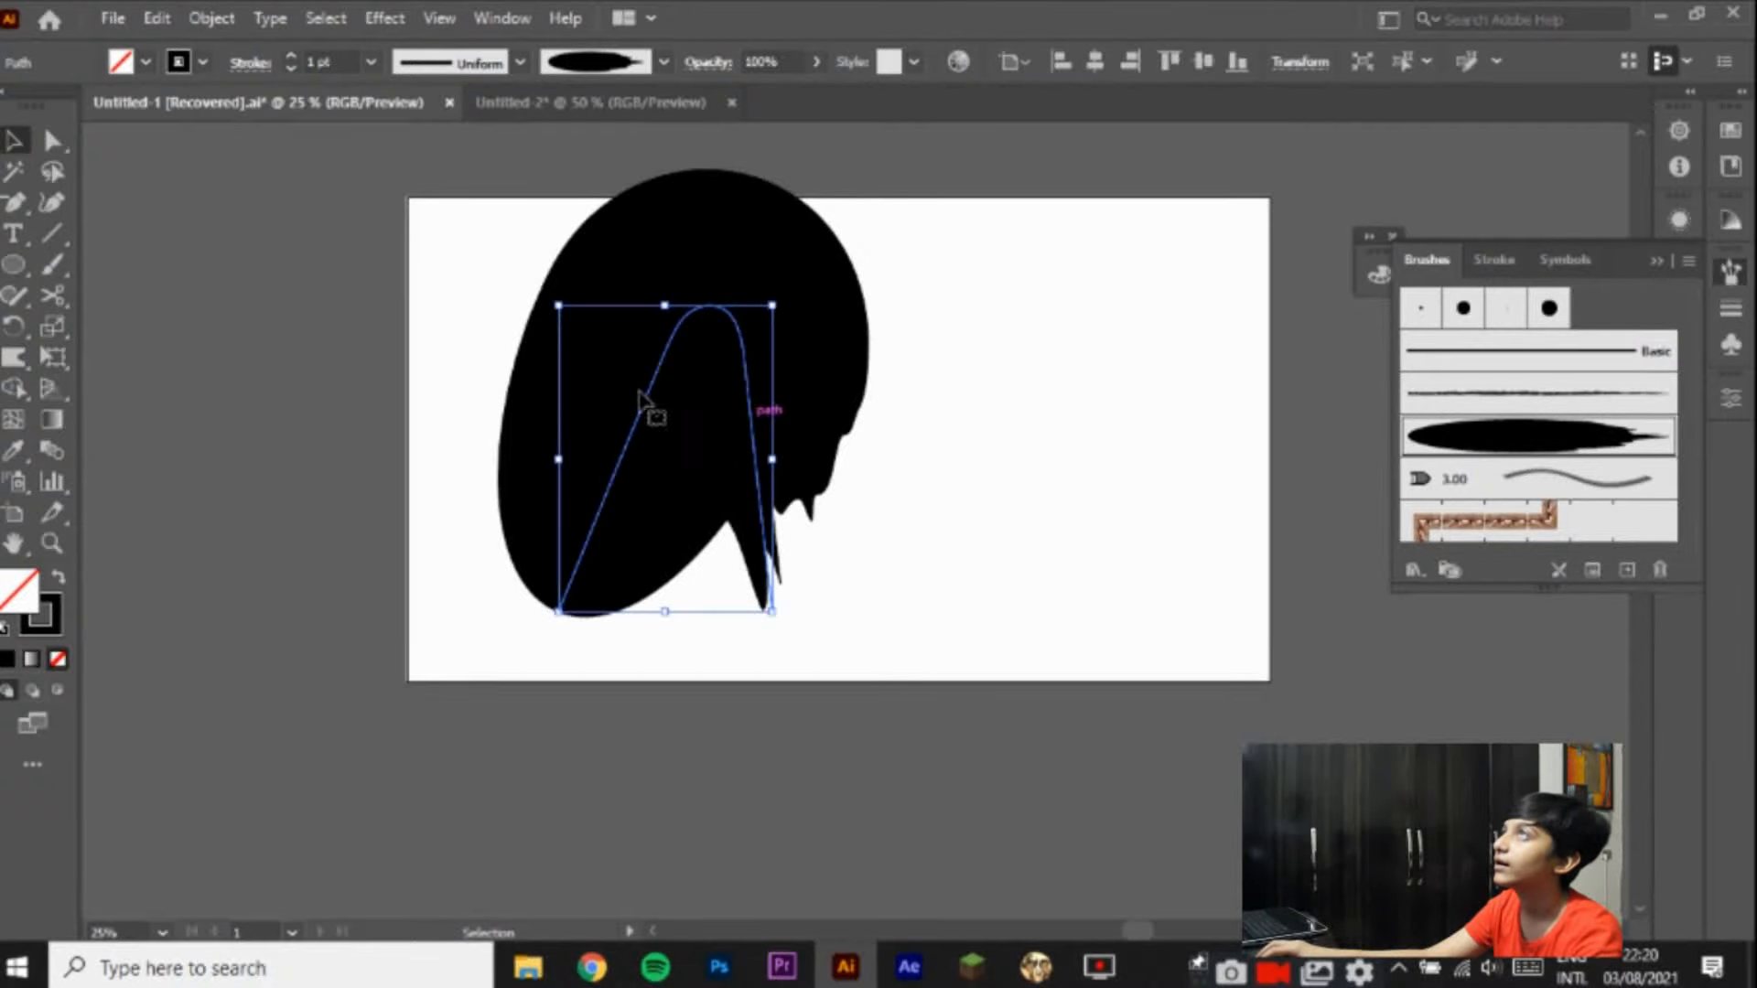
{"action": "left_click", "coordinate": [291, 67]}
{"action": "left_click", "coordinate": [293, 70]}
{"action": "left_click", "coordinate": [290, 58]}
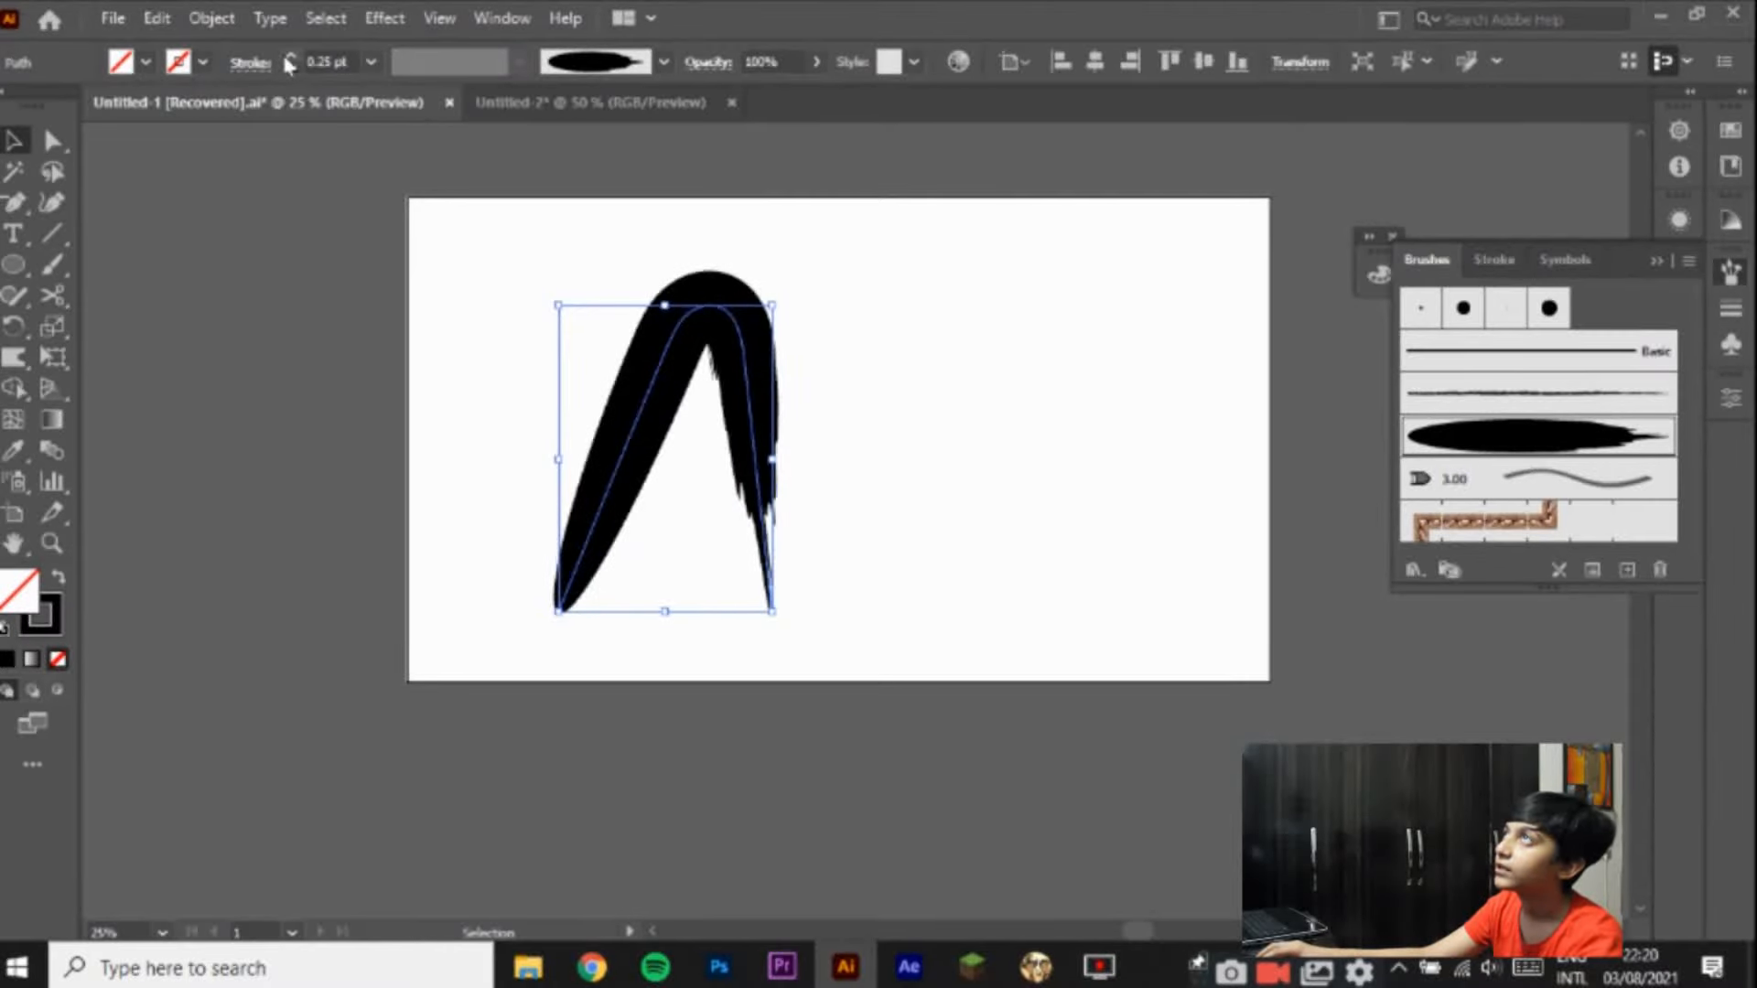
{"action": "left_click", "coordinate": [488, 375]}
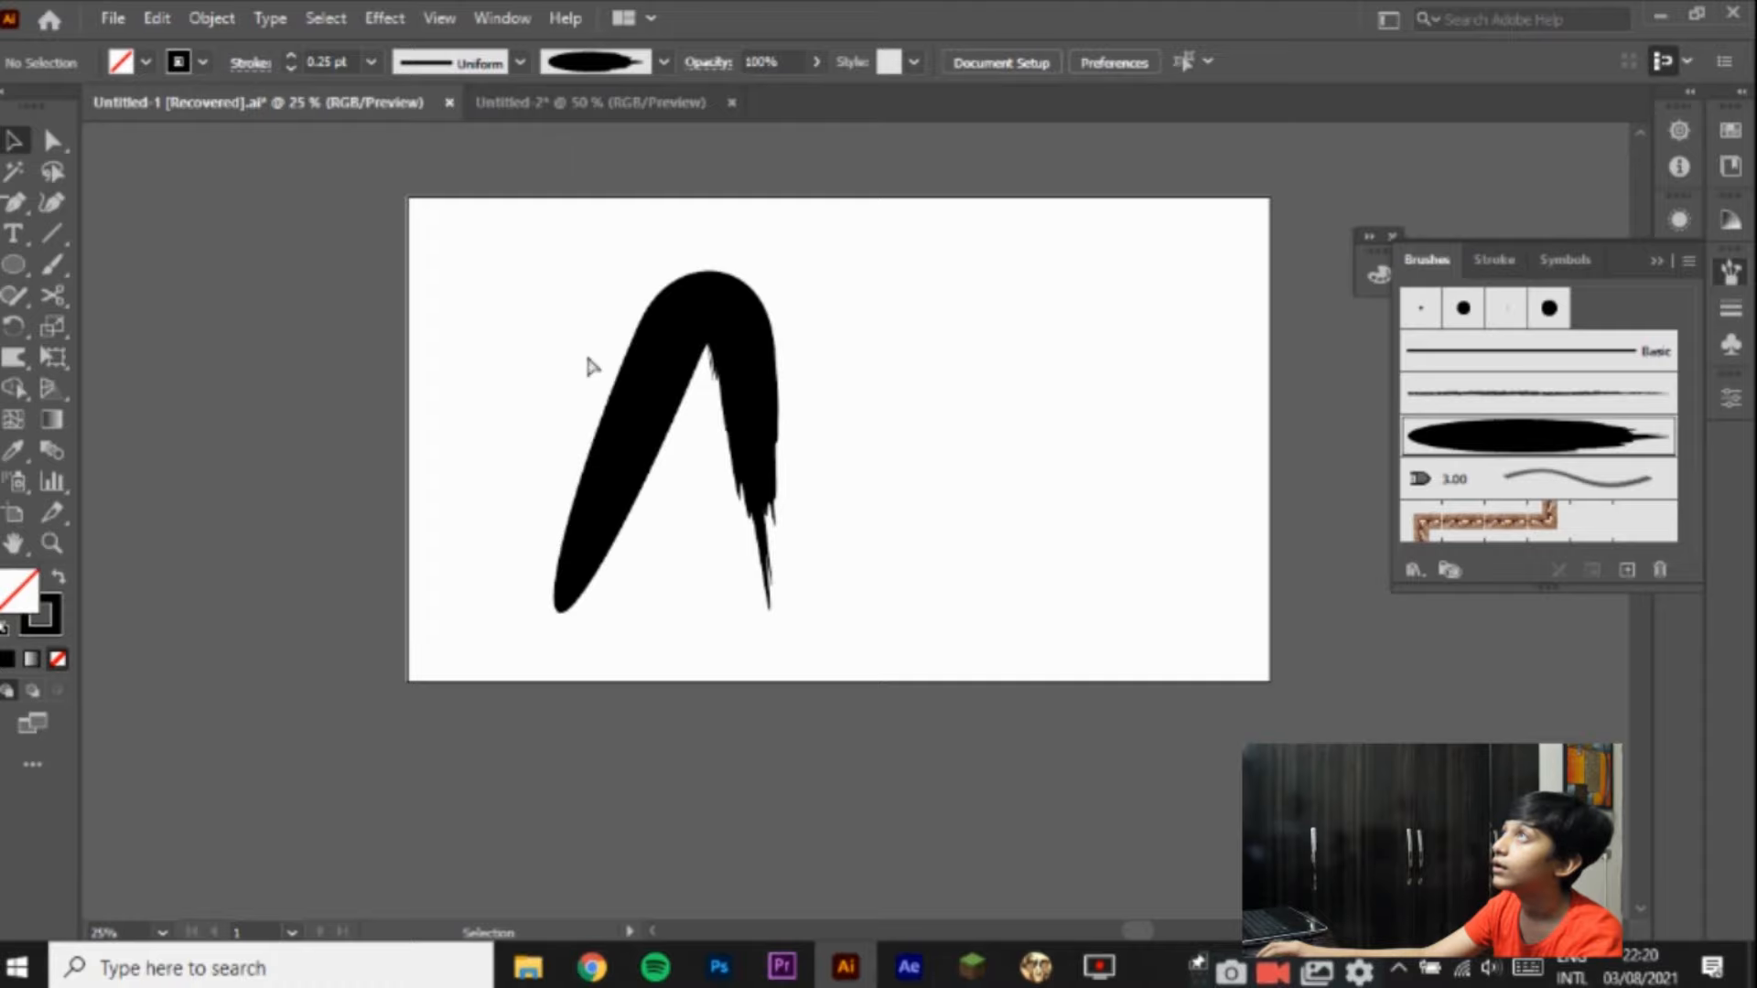
Step: Undo the stroke weight changes, the painted arch and the brush application back to the plain ragged black shape
{"action": "key", "text": "ctrl+z"}
{"action": "key", "text": "ctrl+z"}
{"action": "key", "text": "ctrl+z"}
{"action": "key", "text": "ctrl+z"}
{"action": "key", "text": "ctrl+z"}
{"action": "key", "text": "ctrl+z"}
{"action": "key", "text": "ctrl+z"}
{"action": "key", "text": "ctrl+z"}
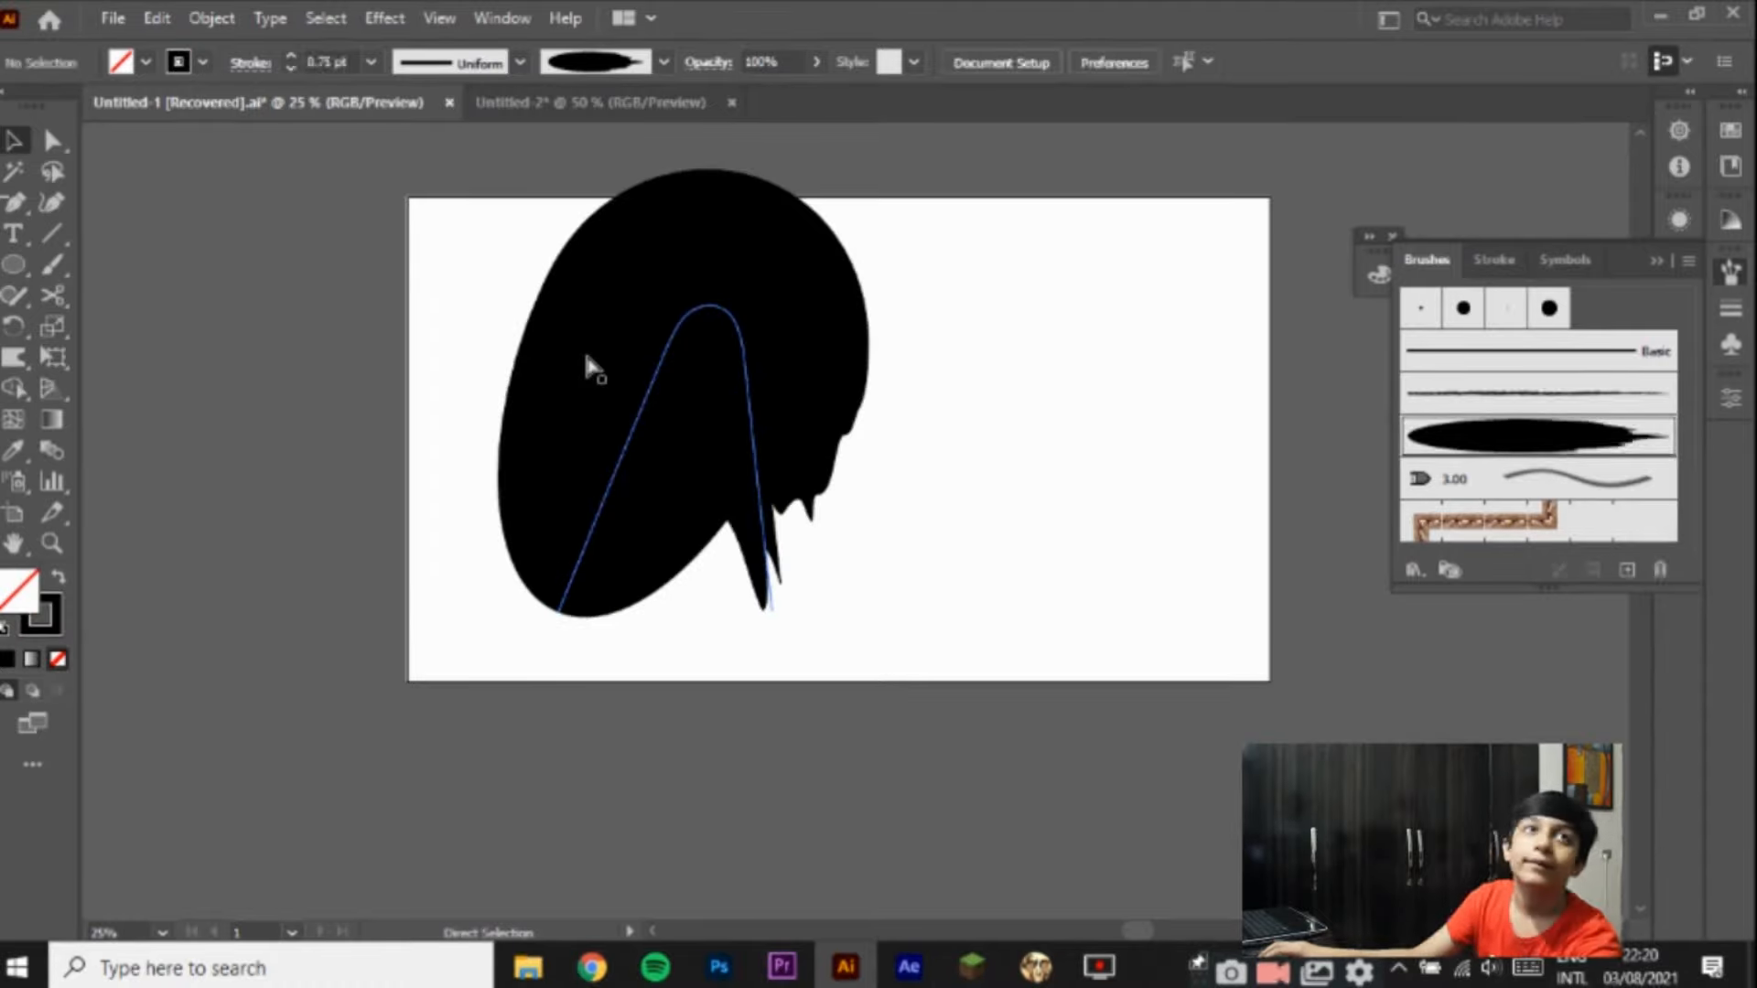
{"action": "key", "text": "z"}
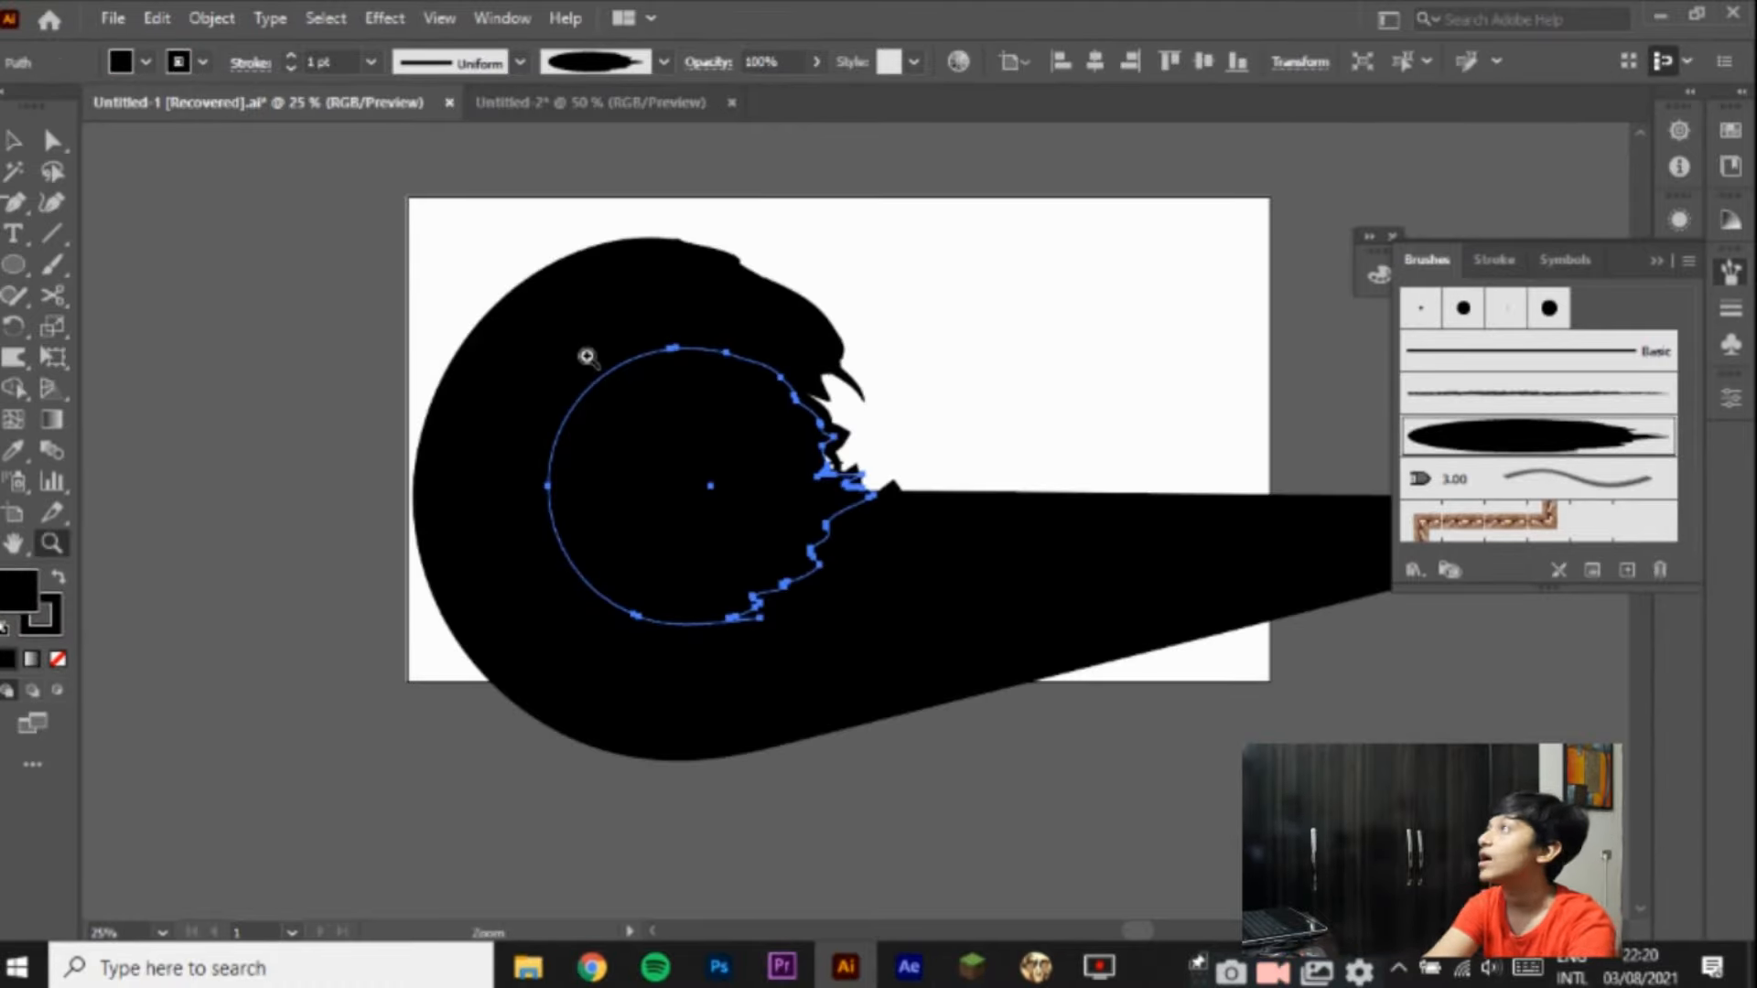
{"action": "key", "text": "ctrl+z"}
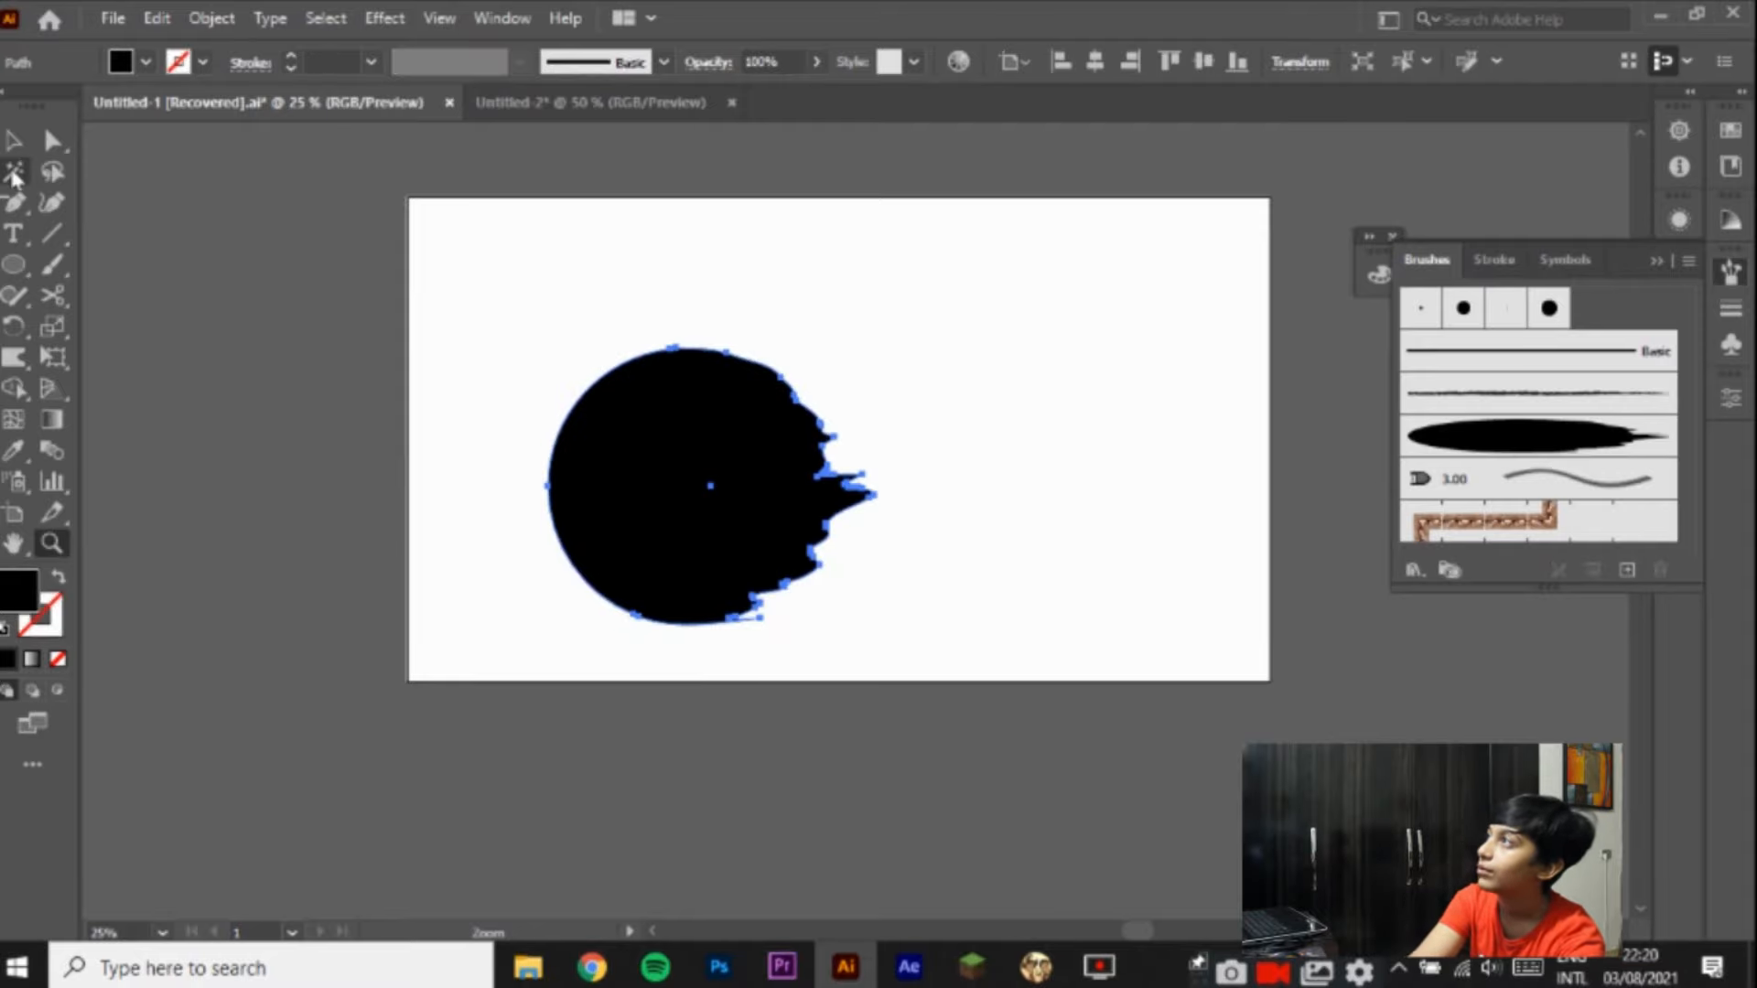
Step: Warp the black shape's smooth left edge and lower part with the Warp tool into ragged spikes
{"action": "left_click", "coordinate": [14, 357]}
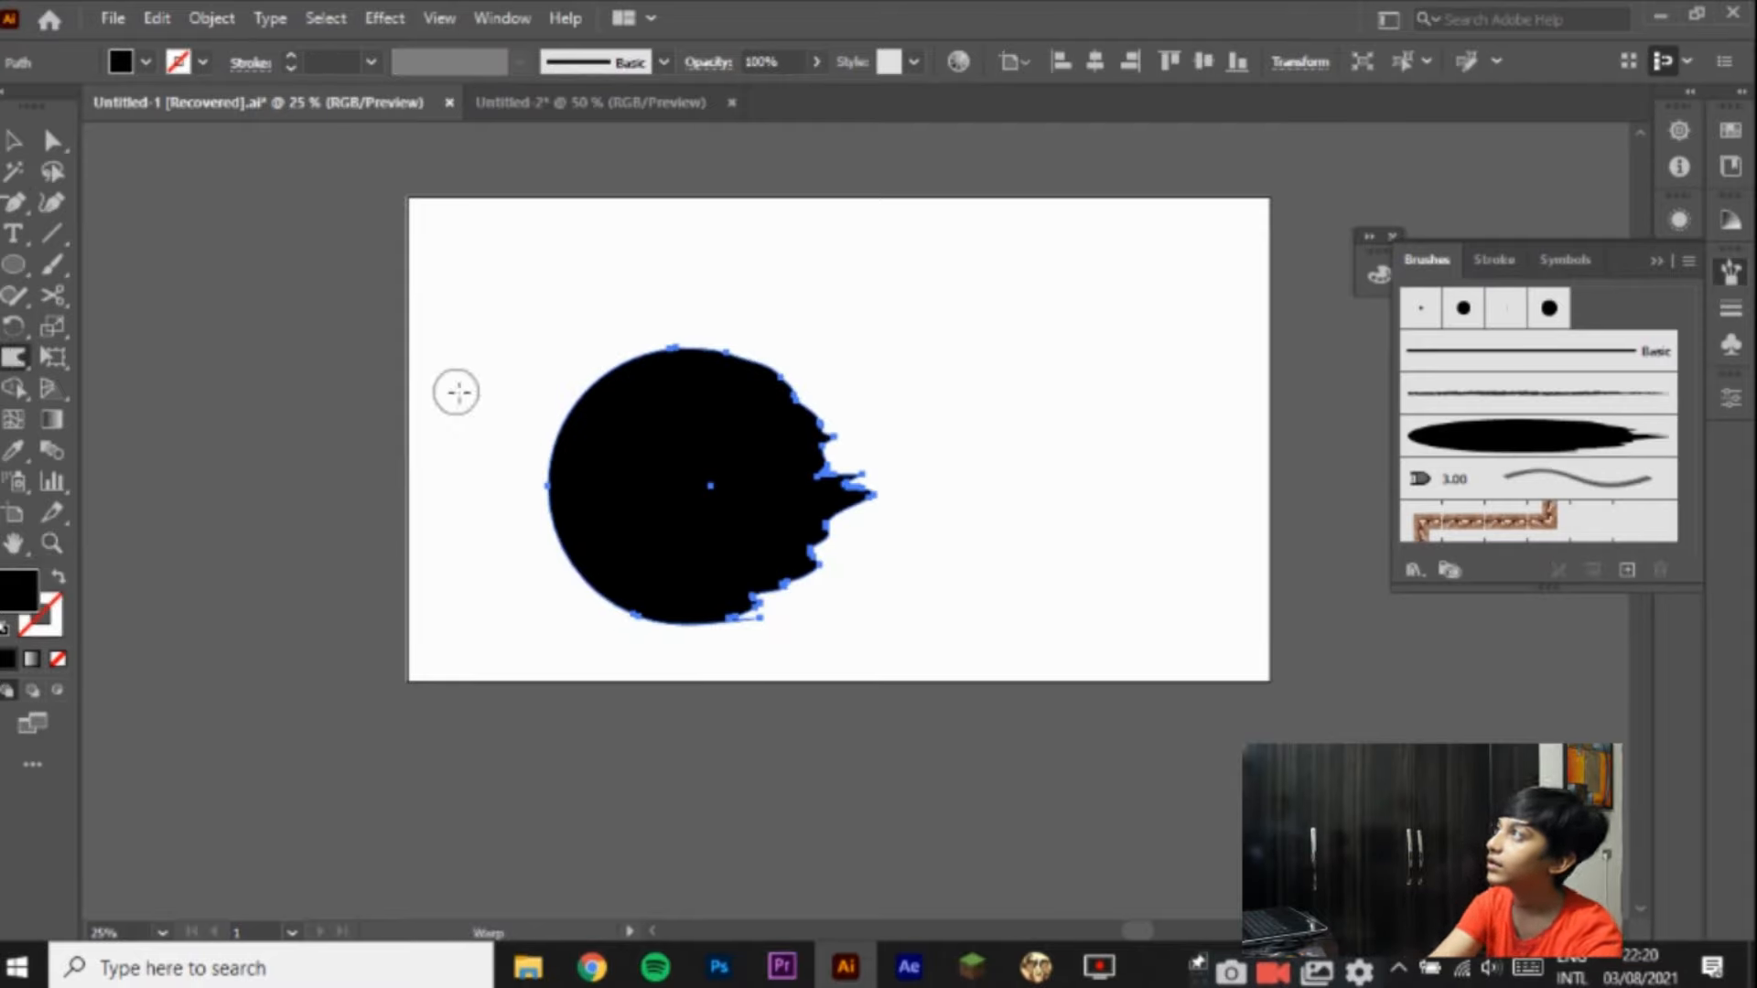
{"action": "mouse_move", "coordinate": [519, 400]}
{"action": "left_mouse_down"}
{"action": "mouse_move", "coordinate": [659, 396]}
{"action": "mouse_move", "coordinate": [349, 439]}
{"action": "mouse_move", "coordinate": [494, 468]}
{"action": "left_mouse_up"}
{"action": "left_click_drag", "start_coordinate": [691, 409], "coordinate": [455, 404]}
{"action": "left_click_drag", "start_coordinate": [586, 467], "coordinate": [455, 458]}
{"action": "mouse_move", "coordinate": [627, 470]}
{"action": "left_mouse_down"}
{"action": "mouse_move", "coordinate": [518, 551]}
{"action": "mouse_move", "coordinate": [530, 572]}
{"action": "left_mouse_up"}
{"action": "left_click_drag", "start_coordinate": [640, 593], "coordinate": [409, 584]}
{"action": "mouse_move", "coordinate": [686, 555]}
{"action": "left_mouse_down"}
{"action": "mouse_move", "coordinate": [247, 488]}
{"action": "mouse_move", "coordinate": [482, 462]}
{"action": "left_mouse_up"}
{"action": "left_click_drag", "start_coordinate": [590, 441], "coordinate": [376, 467]}
{"action": "left_click_drag", "start_coordinate": [634, 472], "coordinate": [372, 486]}
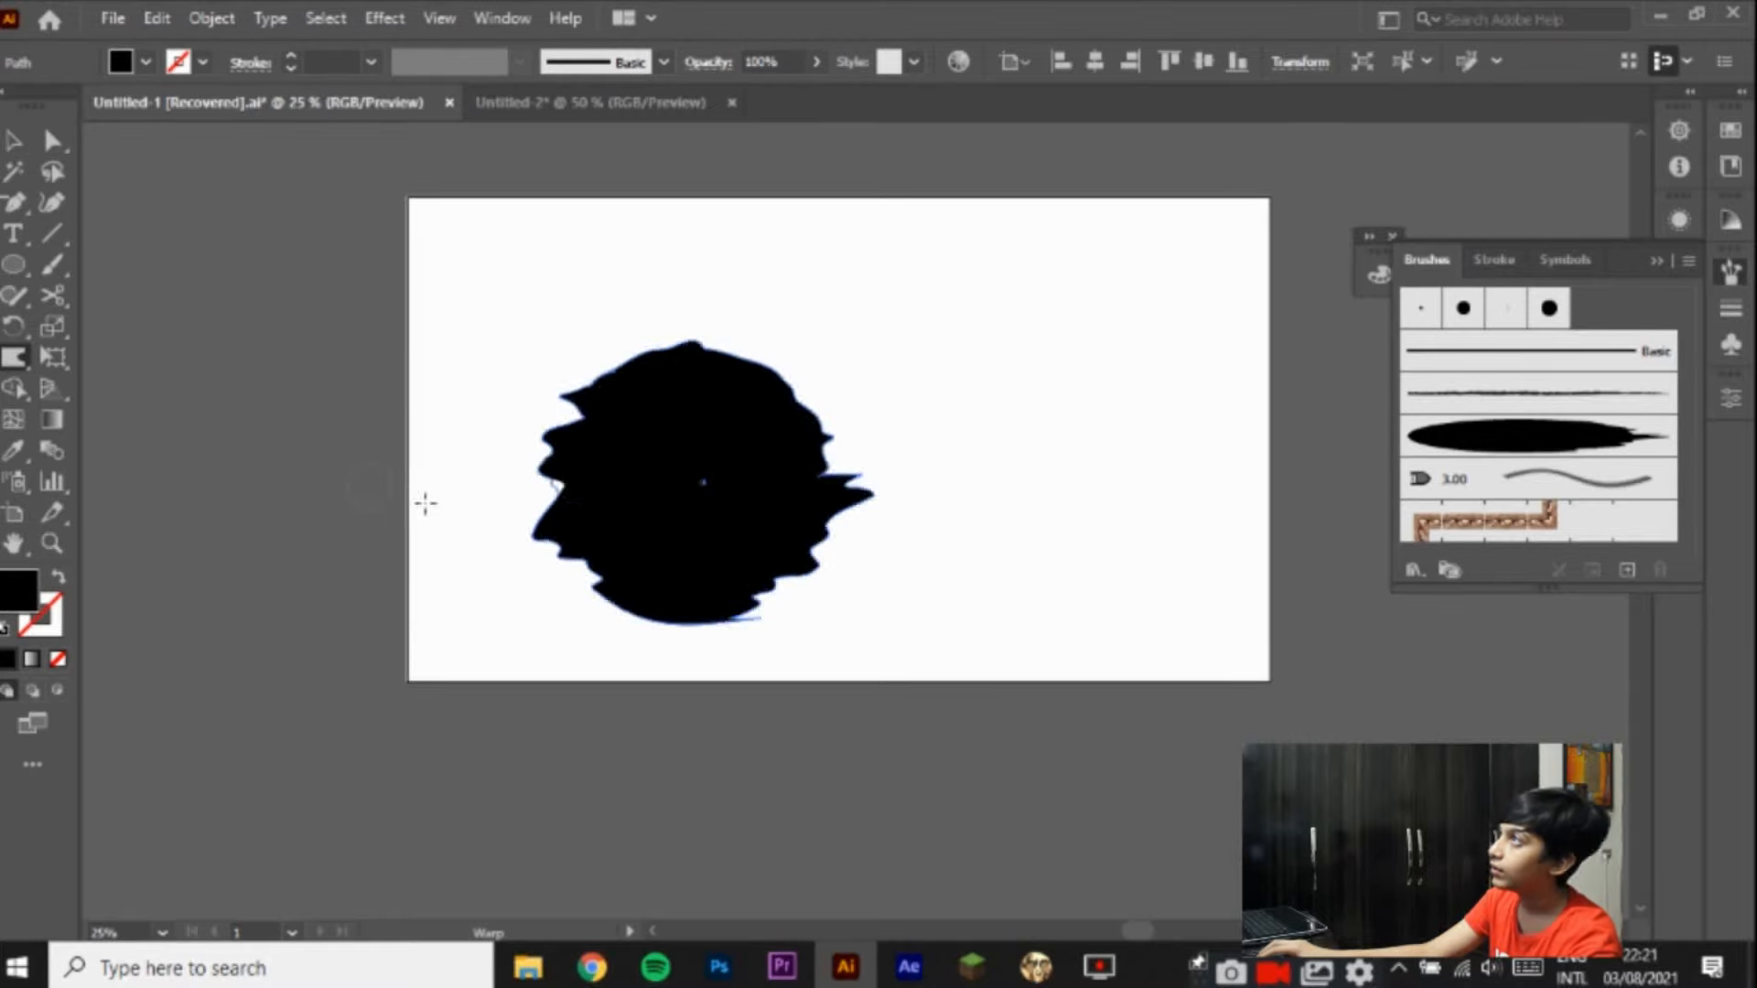
{"action": "left_click_drag", "start_coordinate": [819, 552], "coordinate": [351, 596]}
{"action": "left_click_drag", "start_coordinate": [723, 610], "coordinate": [565, 608]}
{"action": "mouse_move", "coordinate": [702, 565]}
{"action": "left_mouse_down"}
{"action": "mouse_move", "coordinate": [913, 530]}
{"action": "mouse_move", "coordinate": [824, 551]}
{"action": "mouse_move", "coordinate": [884, 563]}
{"action": "left_mouse_up"}
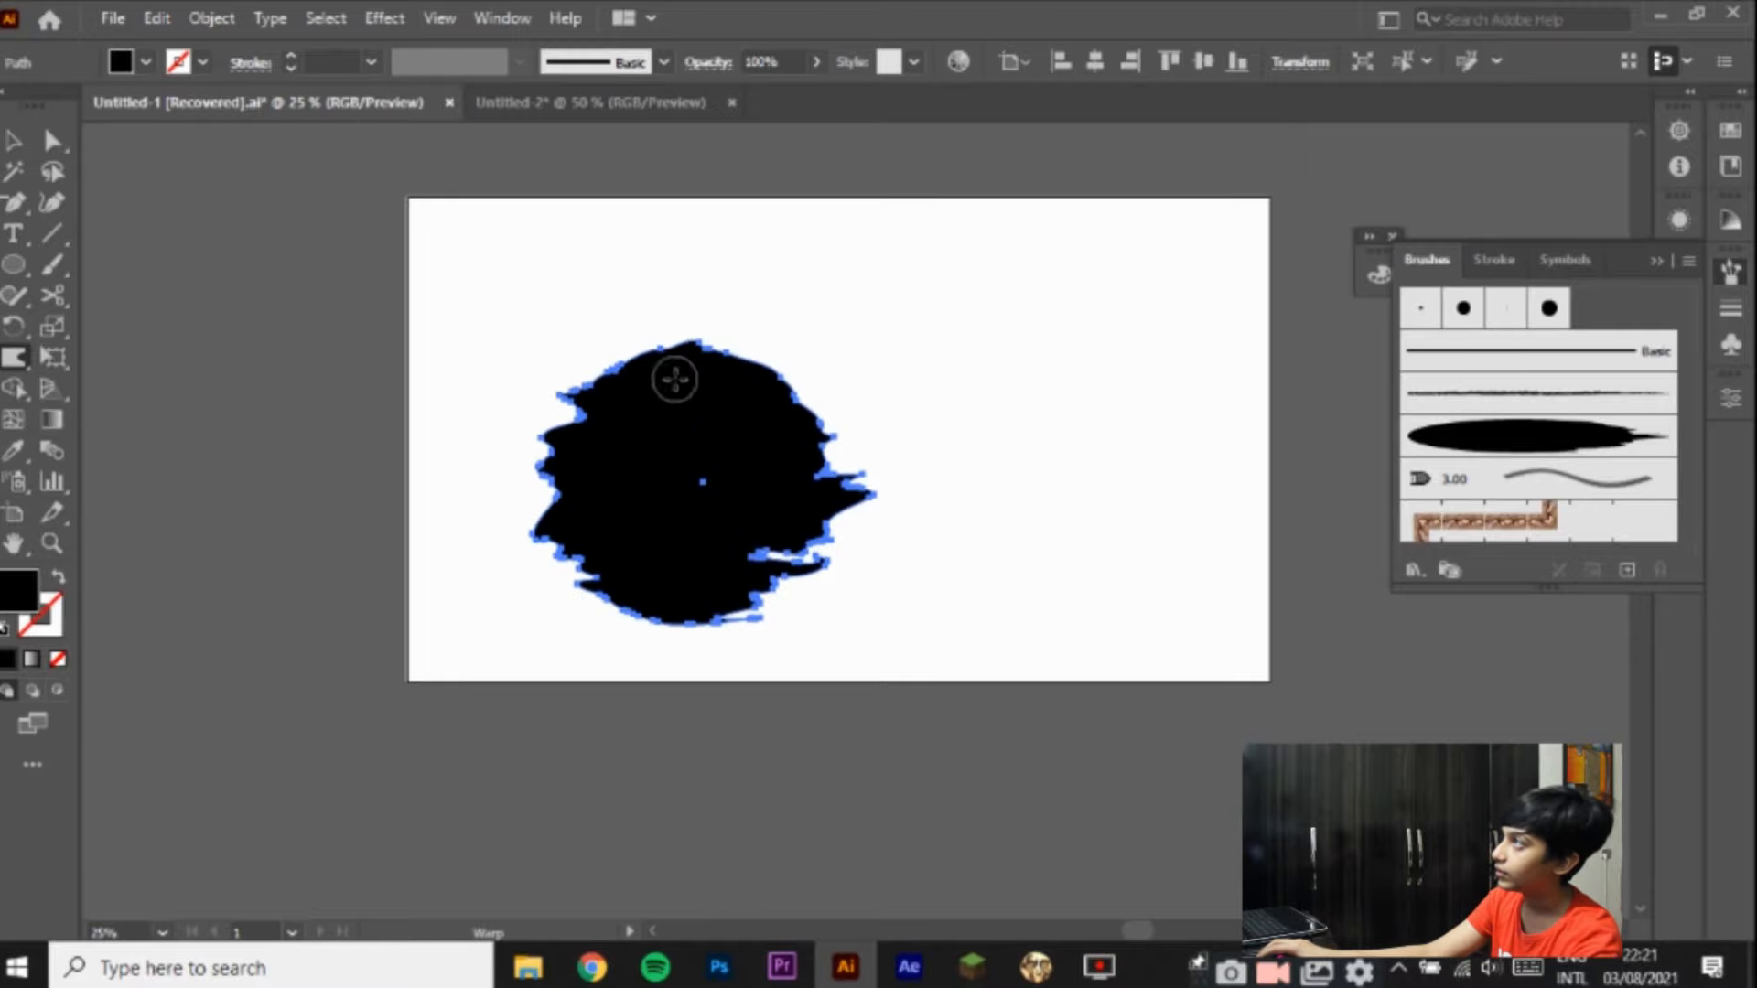
Step: Create a second art brush from the black shape ragged on both sides, keeping the default brush options
{"action": "left_click", "coordinate": [14, 140]}
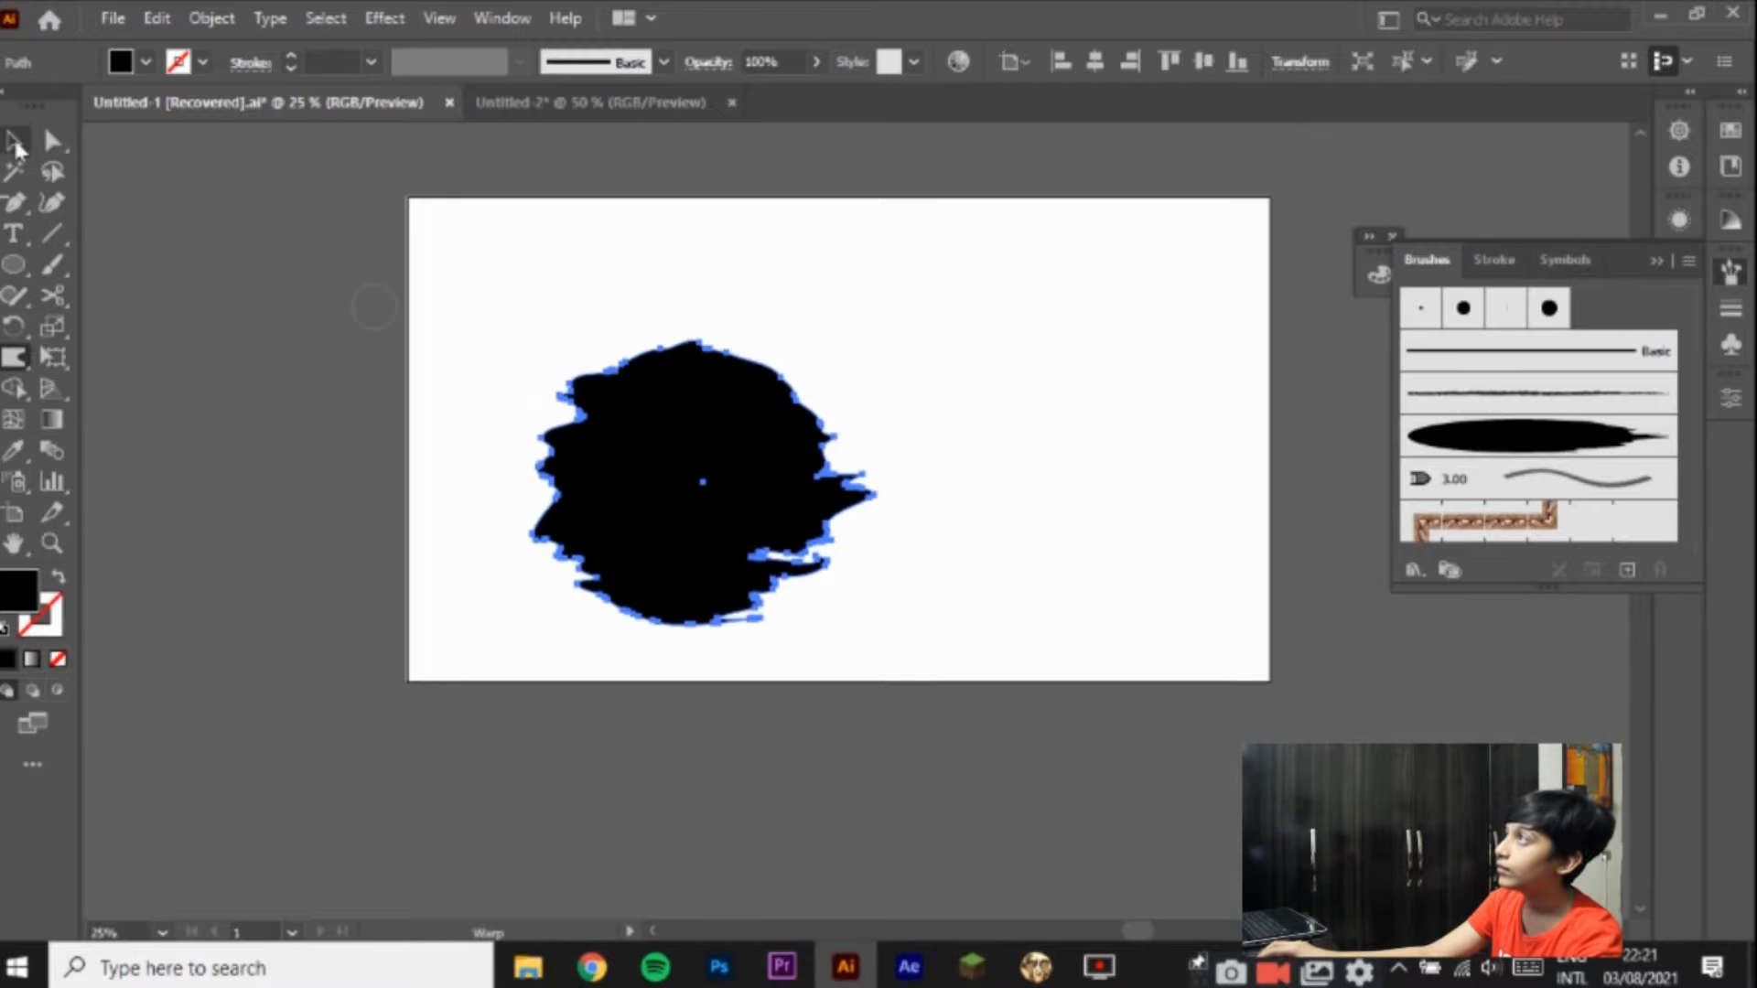
{"action": "left_click", "coordinate": [1628, 569]}
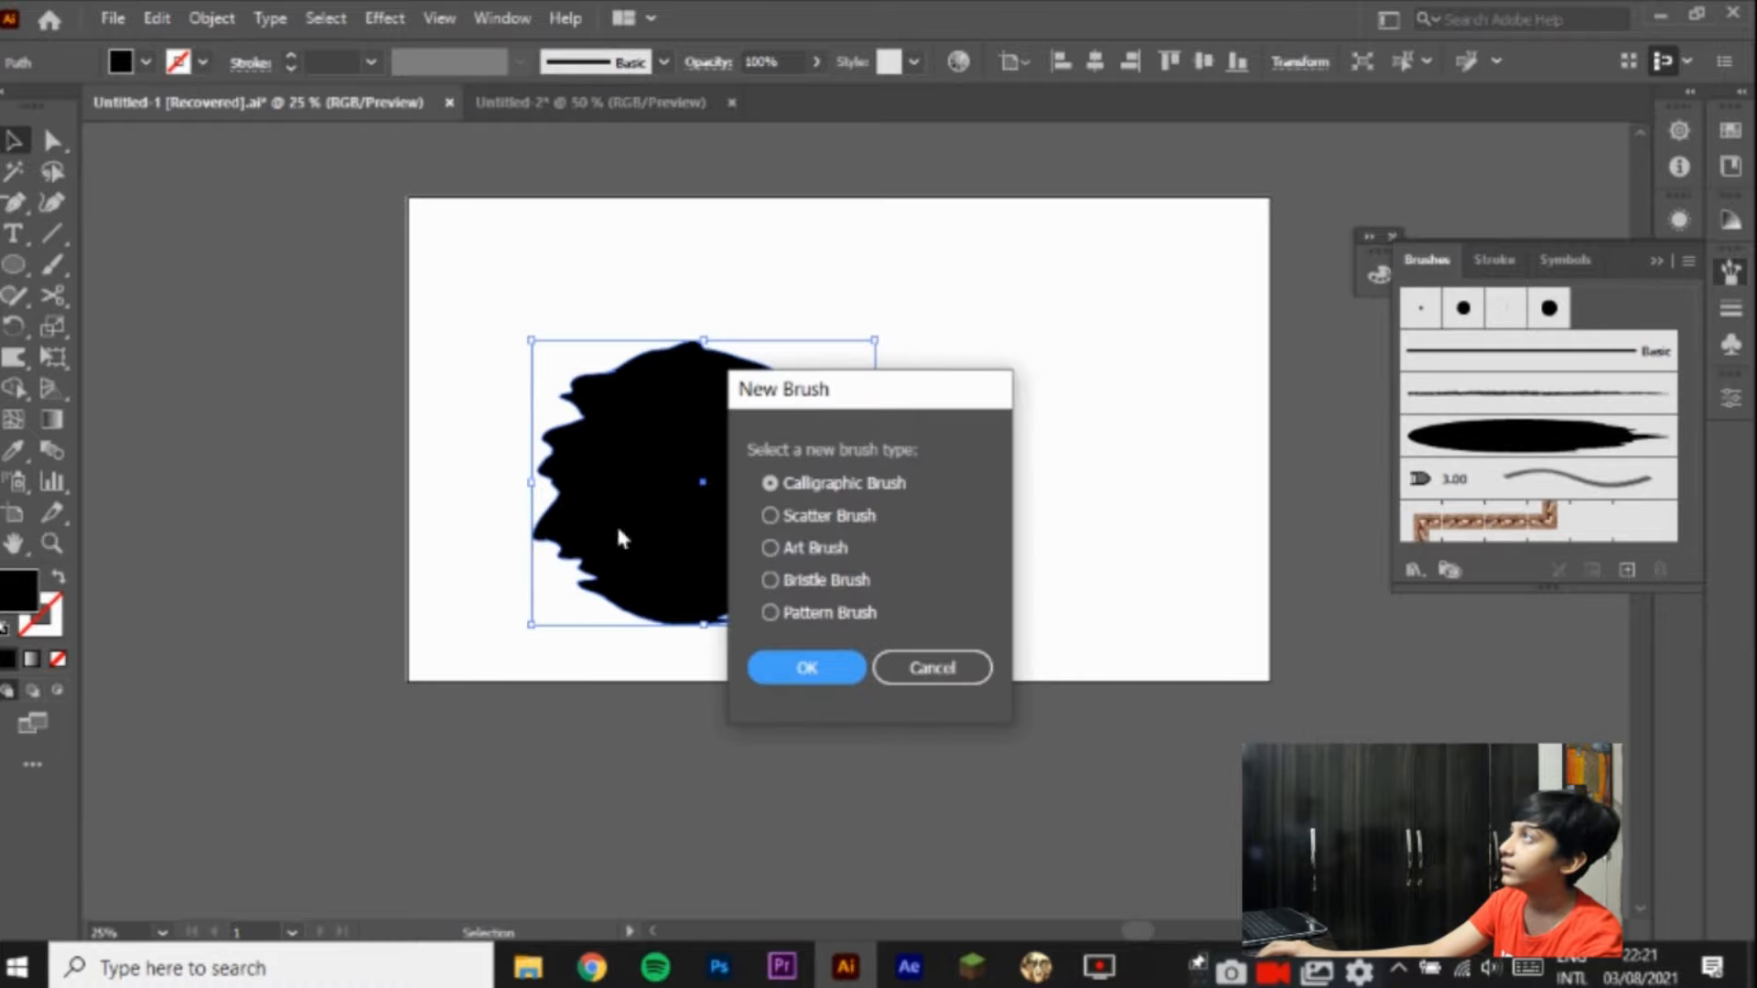
{"action": "left_click", "coordinate": [770, 547]}
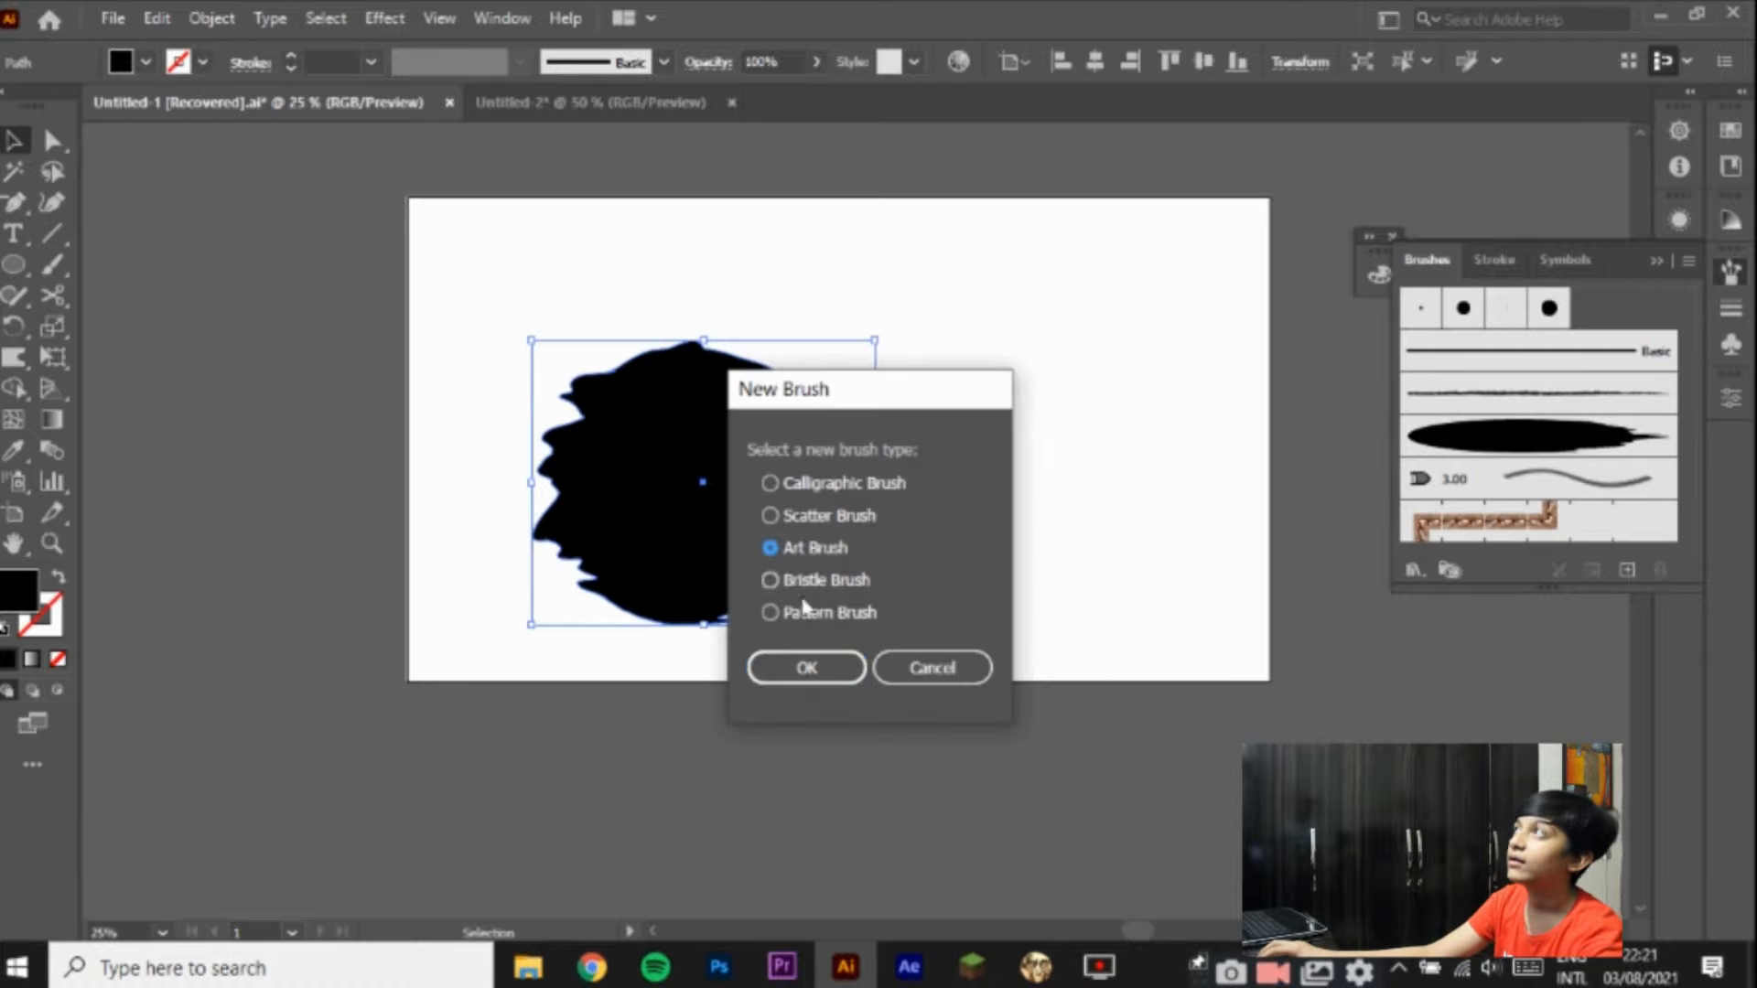
{"action": "left_click", "coordinate": [806, 667]}
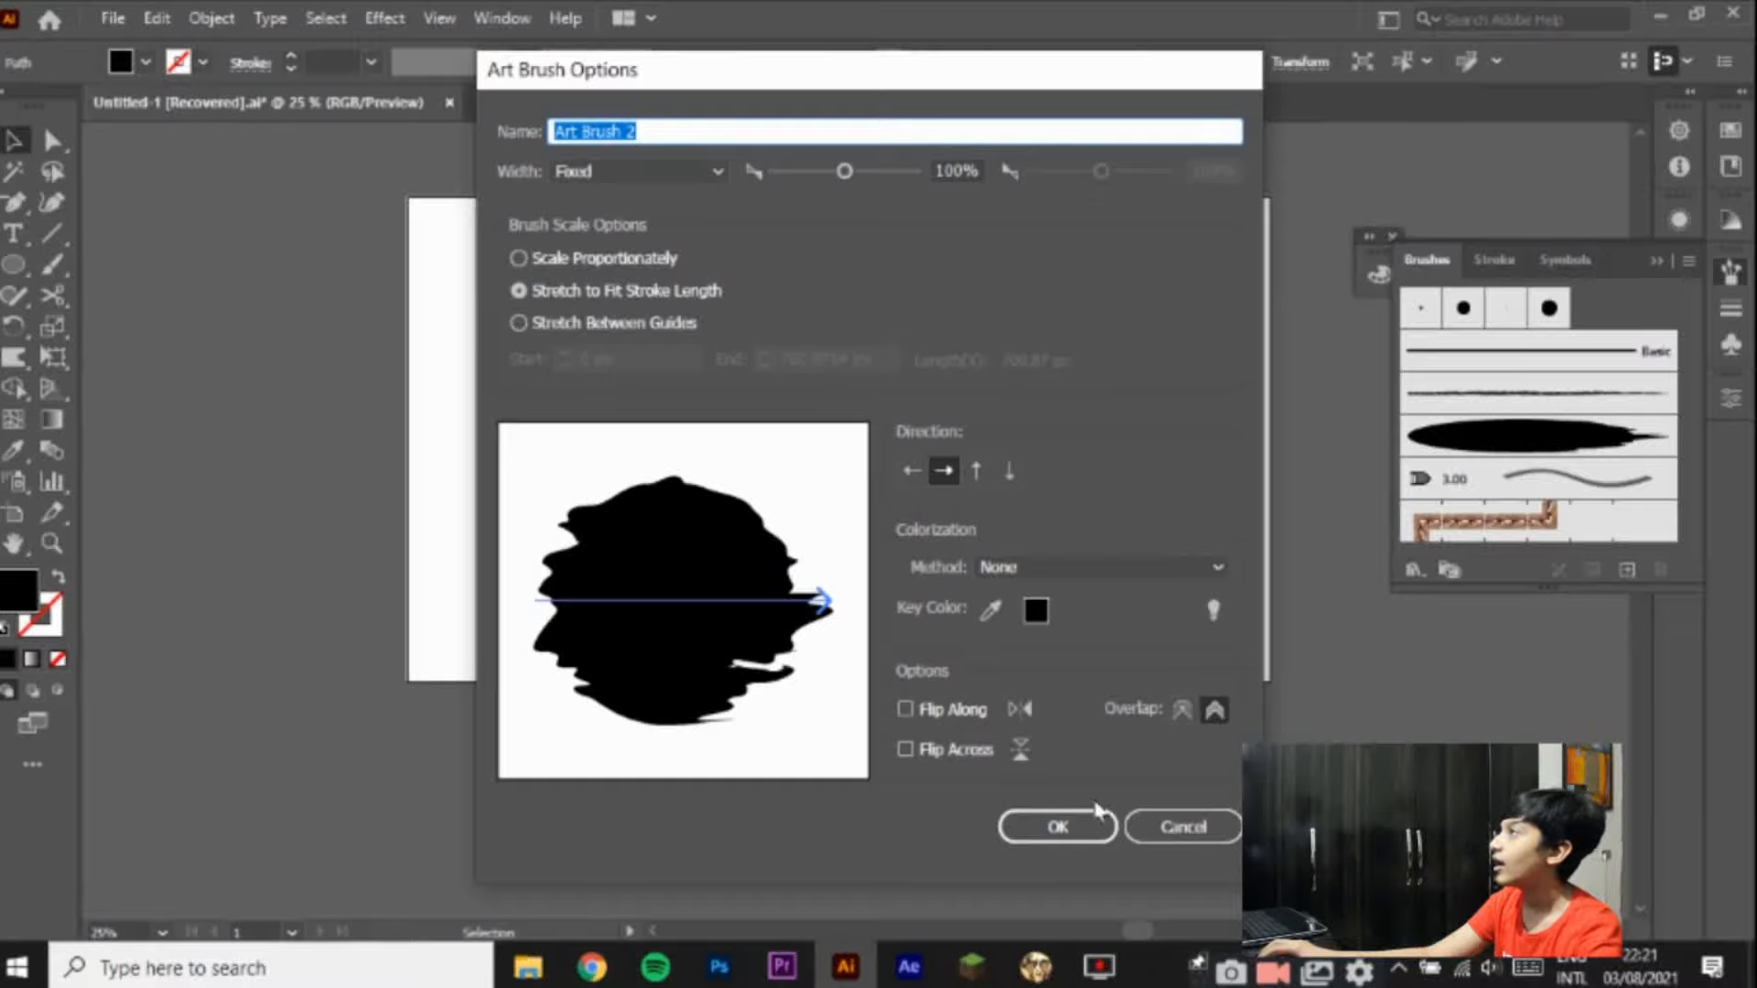
{"action": "left_click", "coordinate": [1093, 822]}
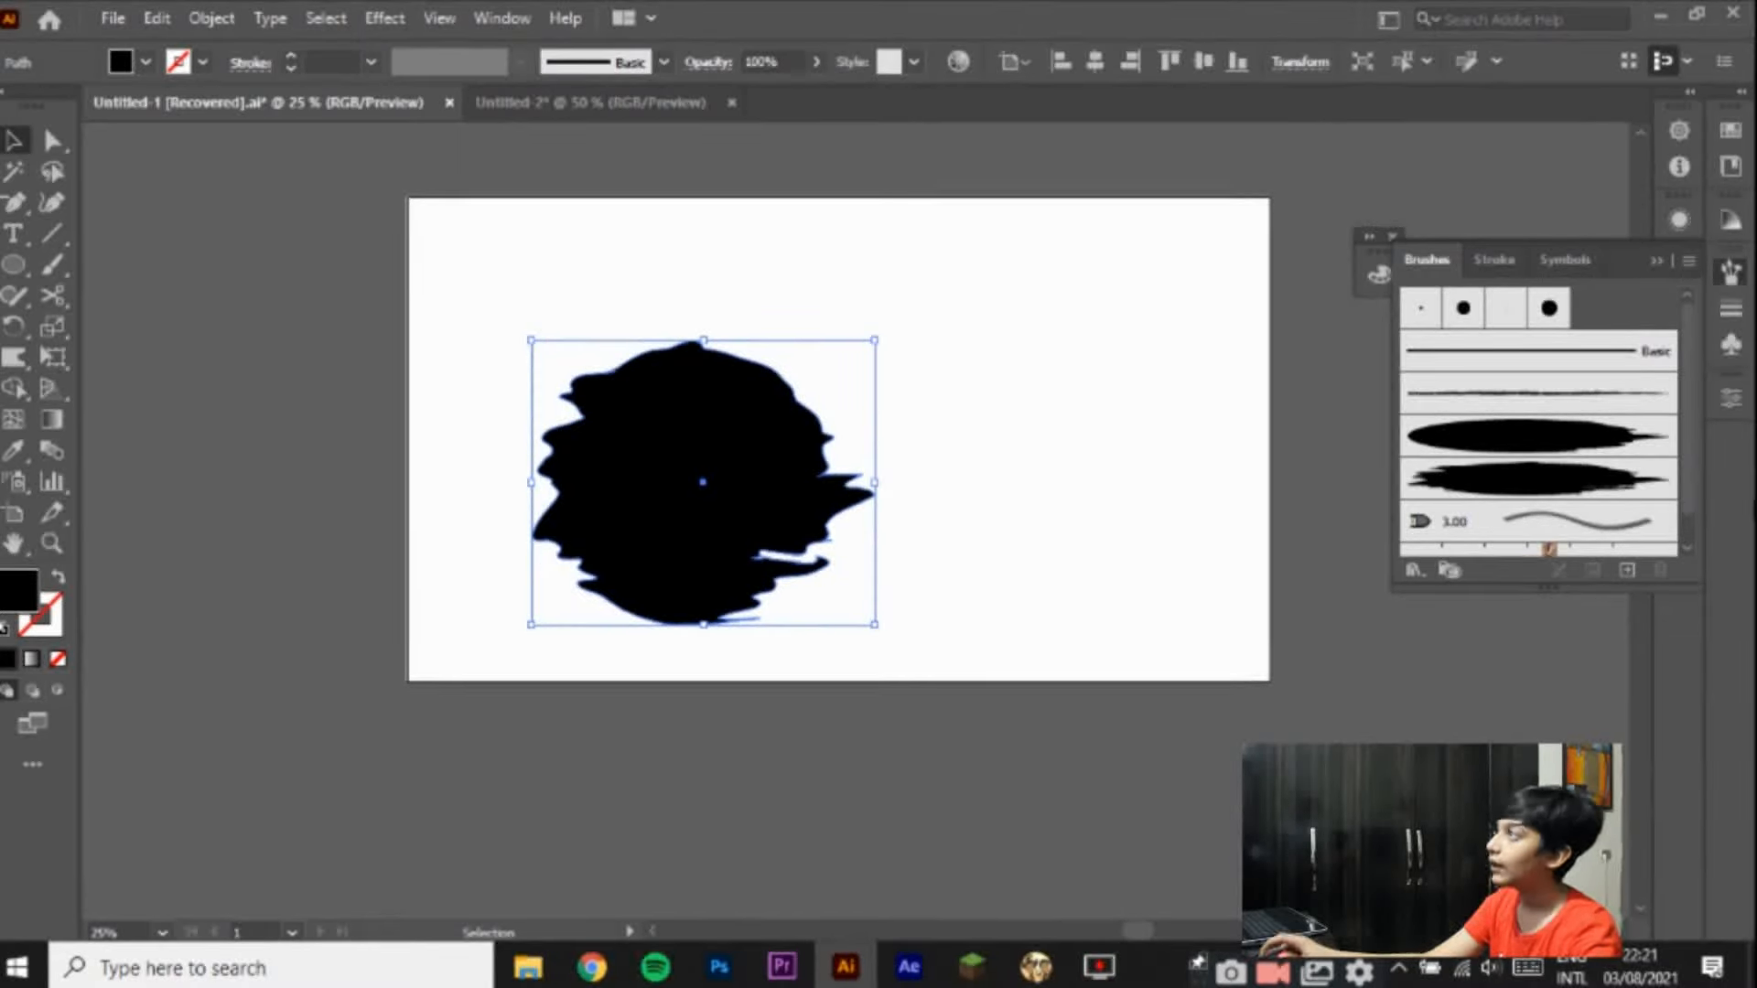
Step: Choose the second art brush, delete the ragged shape and activate the Paintbrush tool
{"action": "left_click", "coordinate": [1477, 480]}
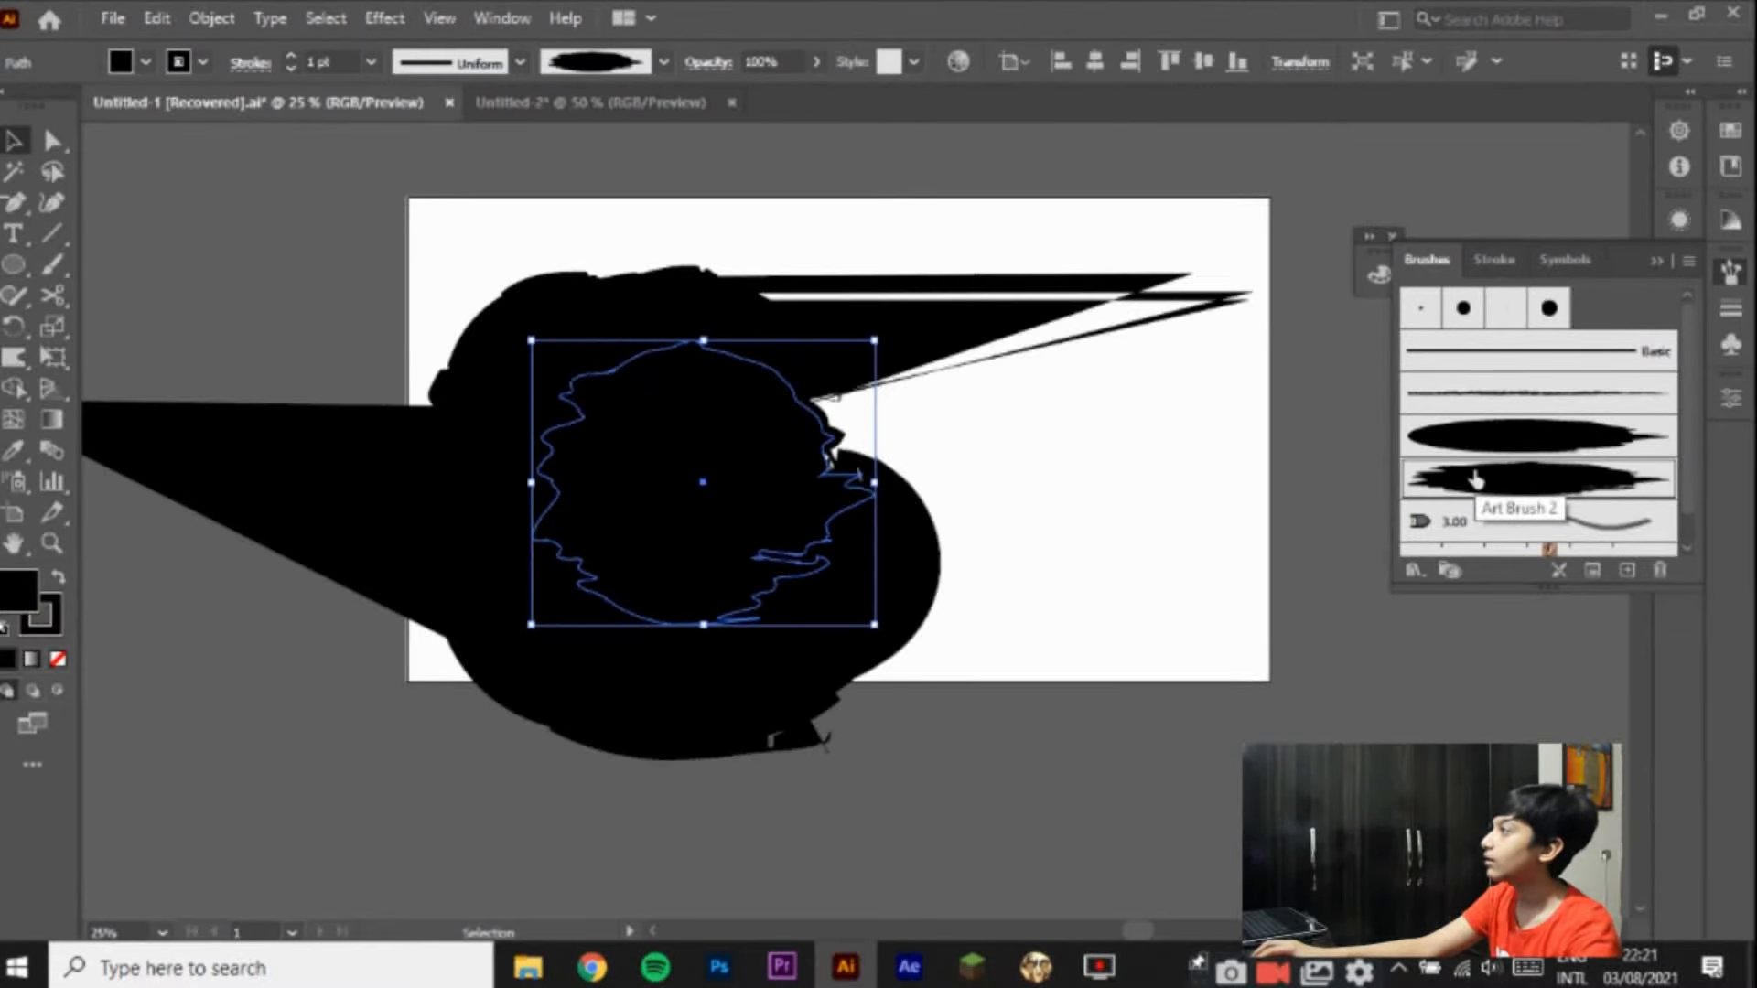
{"action": "key", "text": "Delete"}
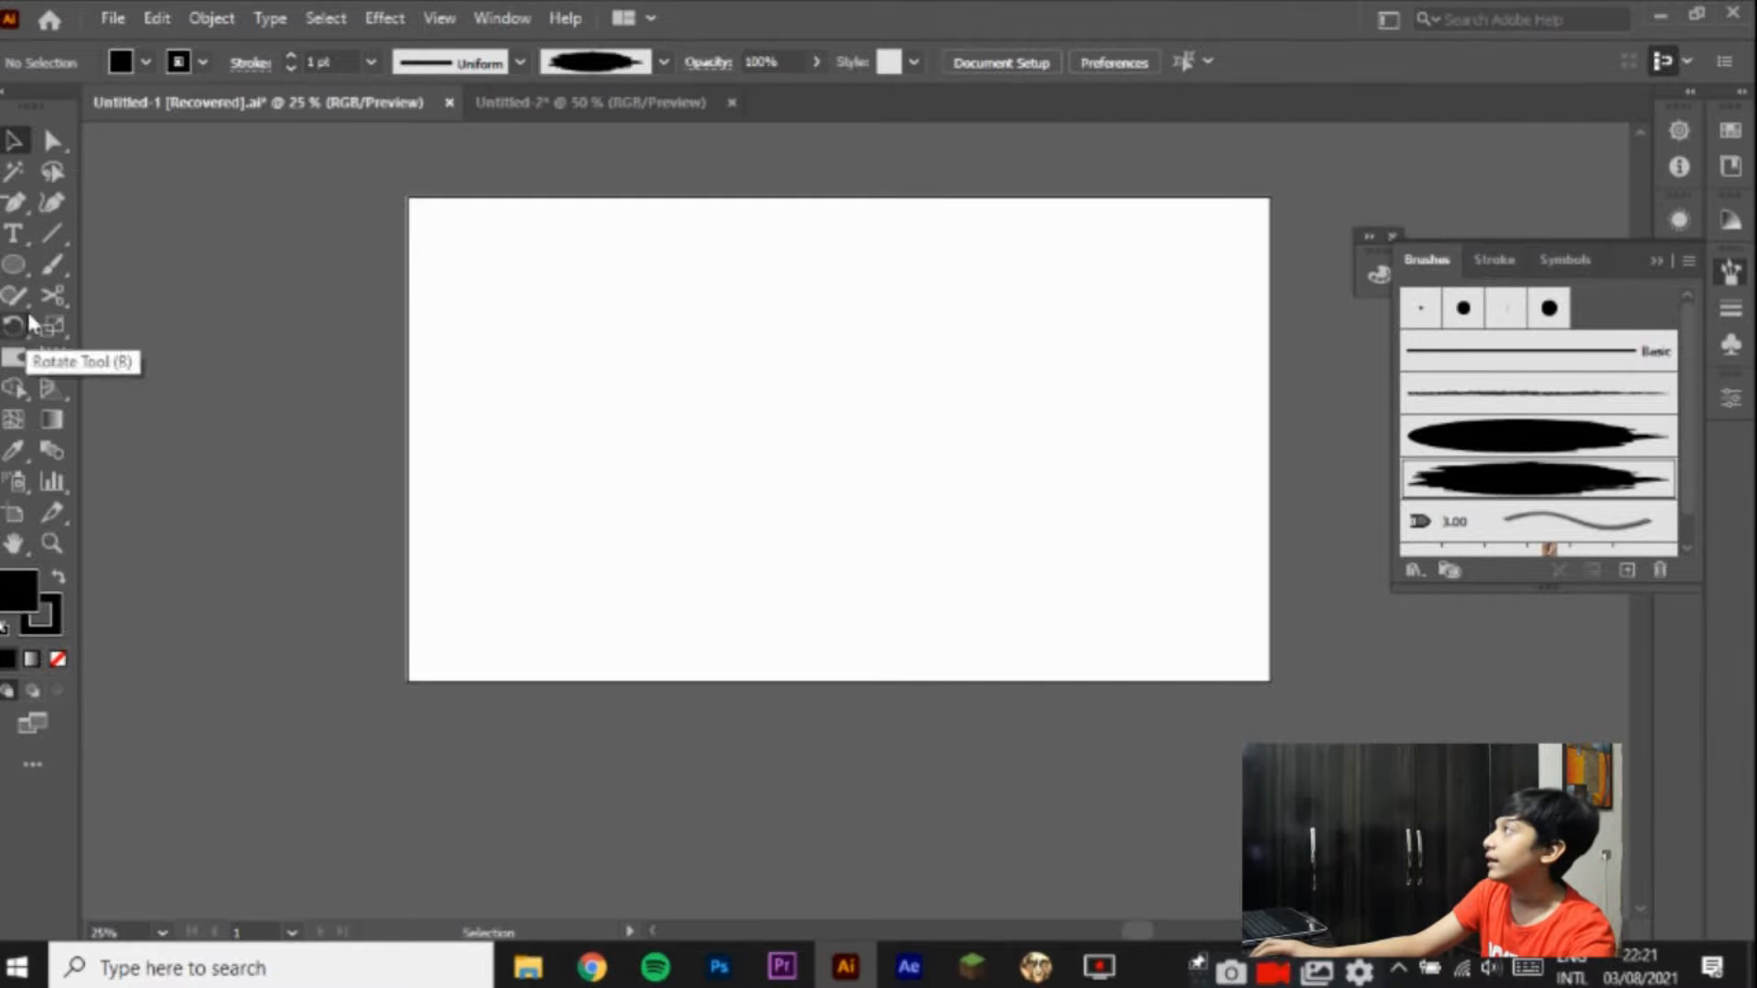
{"action": "left_click", "coordinate": [52, 265]}
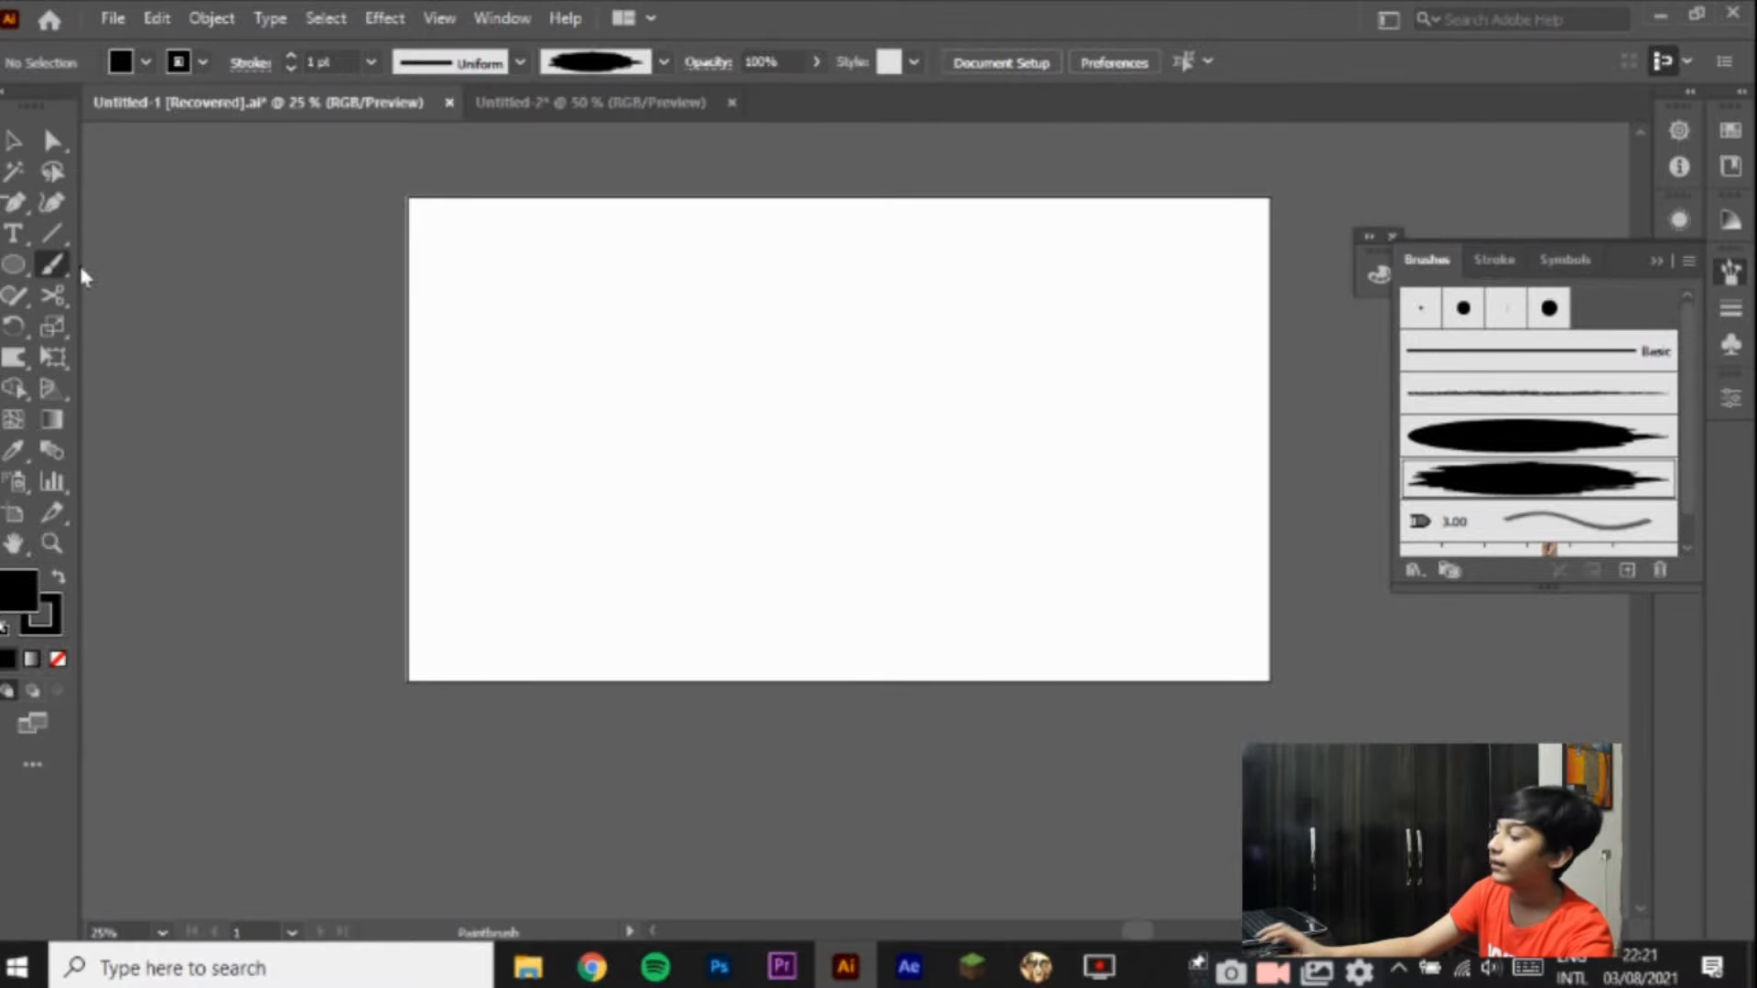
Step: Draw an open inverted-V path with the Pen tool on the left half of the empty artboard
{"action": "right_click", "coordinate": [13, 231]}
{"action": "right_click", "coordinate": [20, 210]}
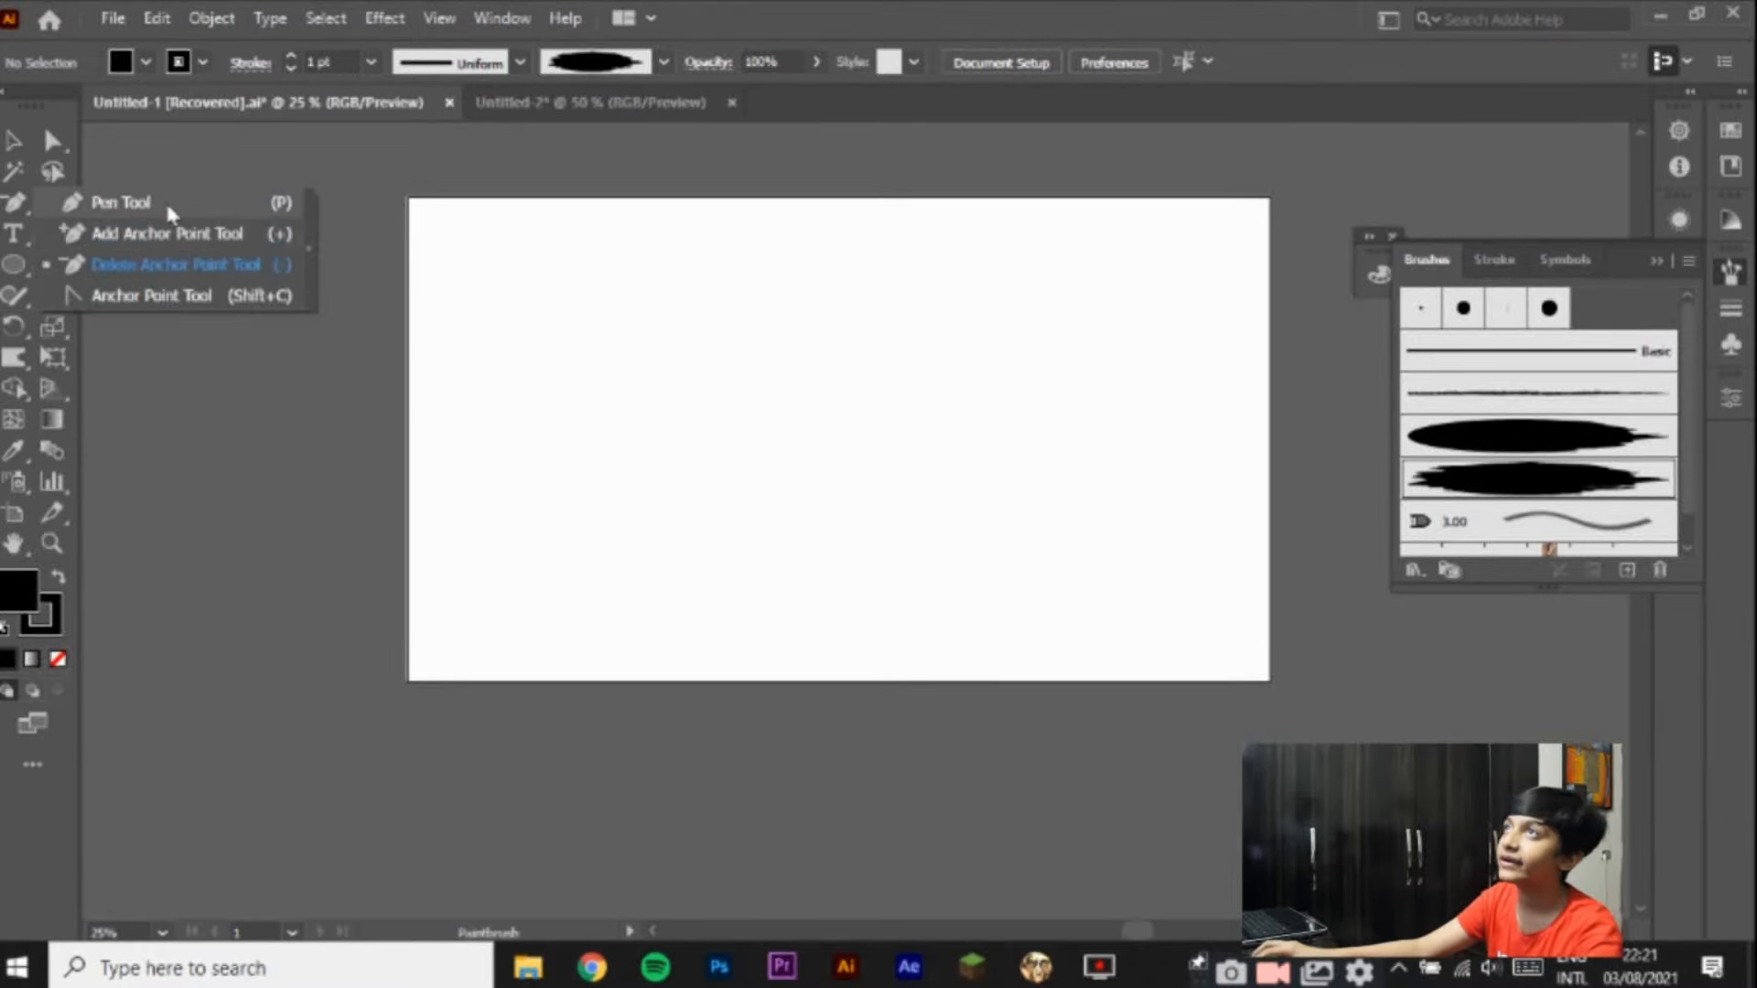
{"action": "left_click", "coordinate": [119, 202]}
{"action": "left_click", "coordinate": [484, 633]}
{"action": "left_click", "coordinate": [682, 273]}
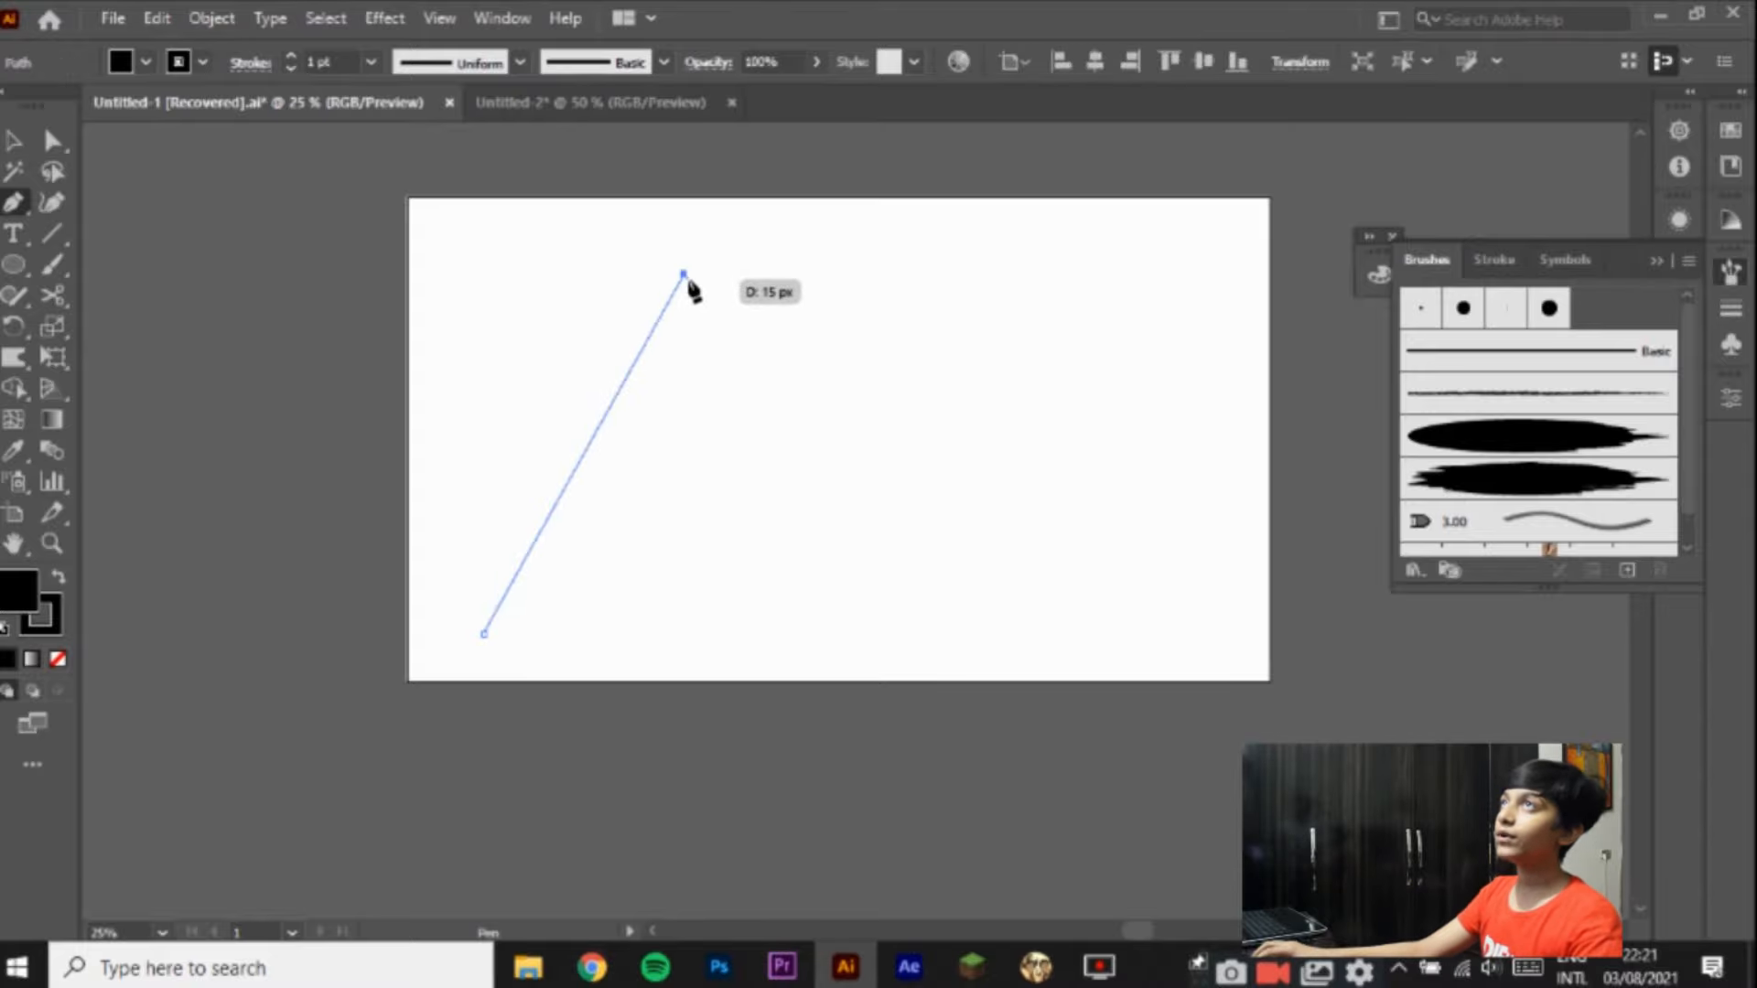
{"action": "left_click", "coordinate": [804, 628]}
{"action": "left_click", "coordinate": [805, 629]}
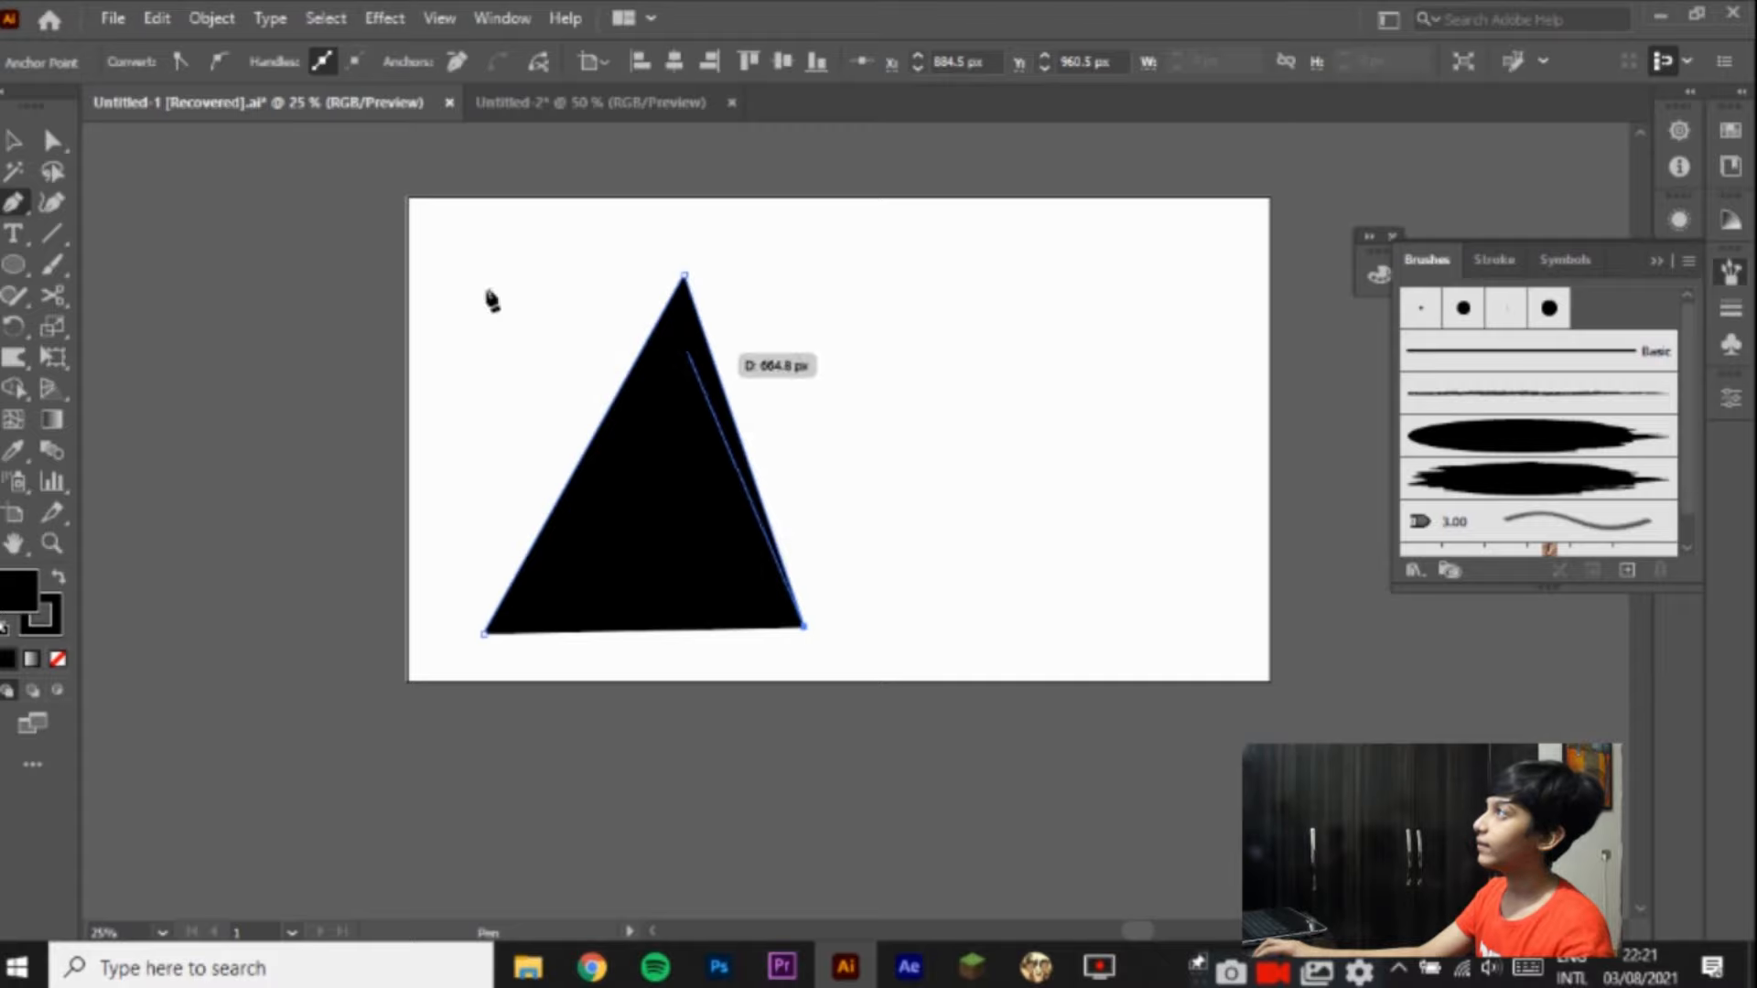
Step: Remove the inverted-V path's fill, apply Art Brush 2 and reduce its stroke weight to 0.25 pt
{"action": "left_click", "coordinate": [13, 138]}
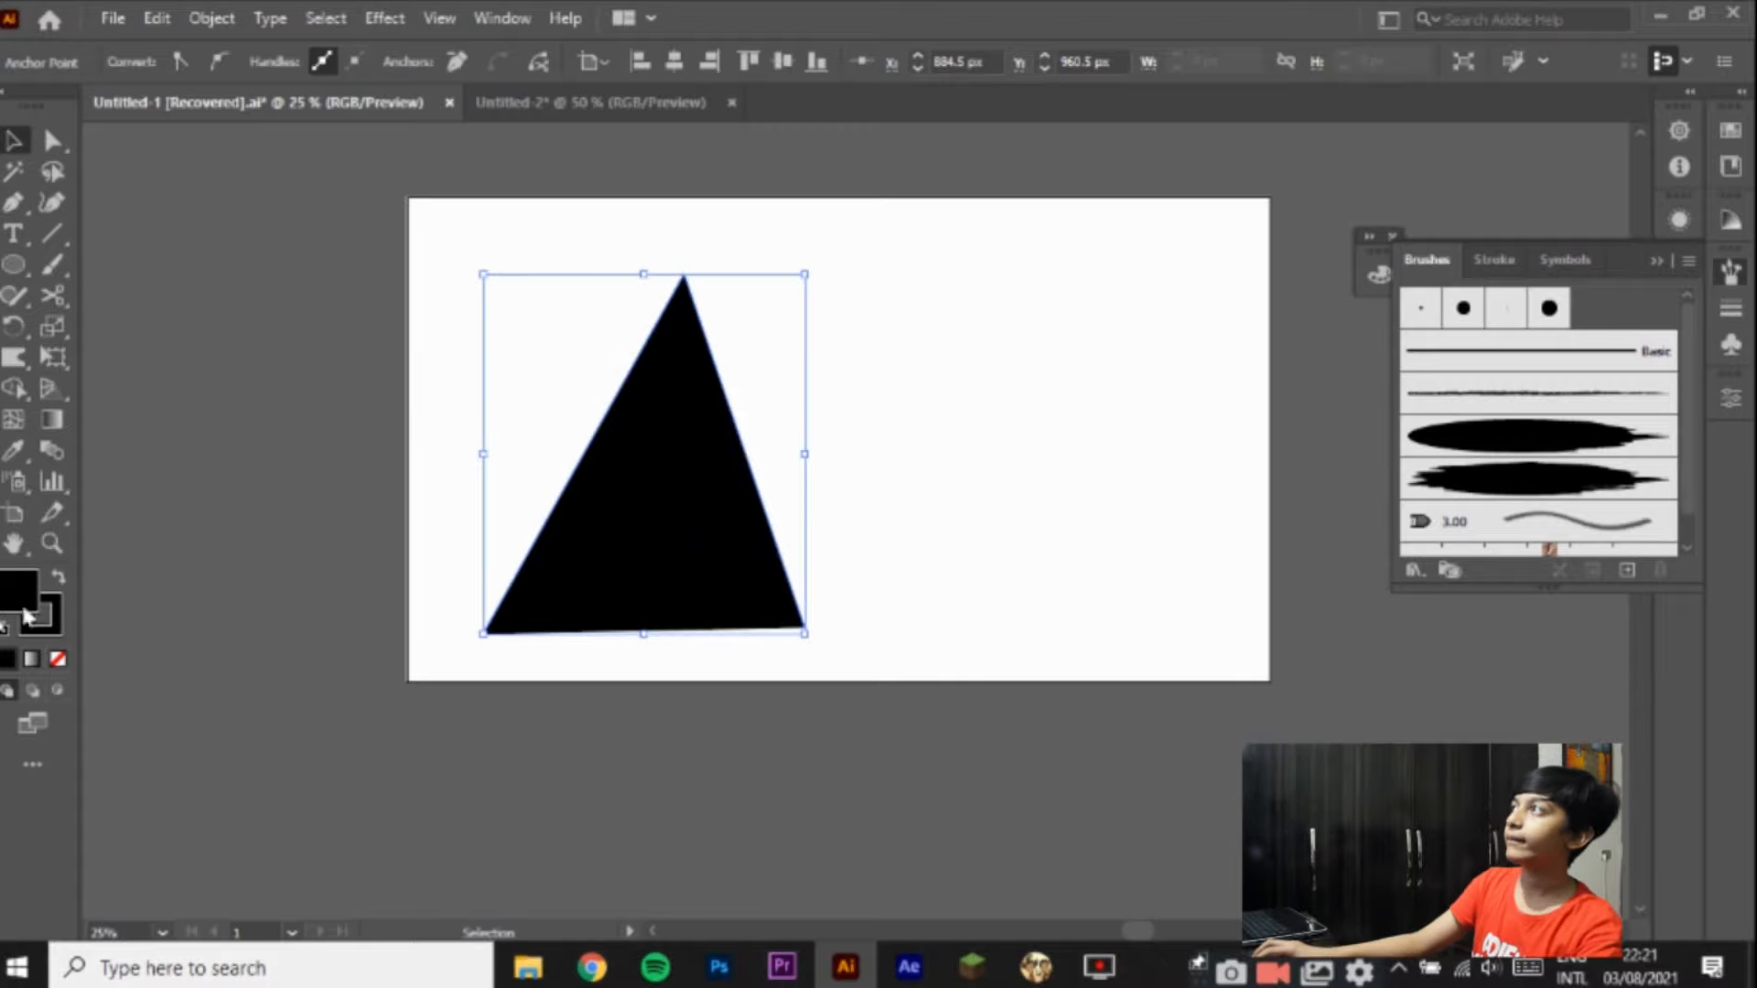
{"action": "left_click", "coordinate": [58, 659]}
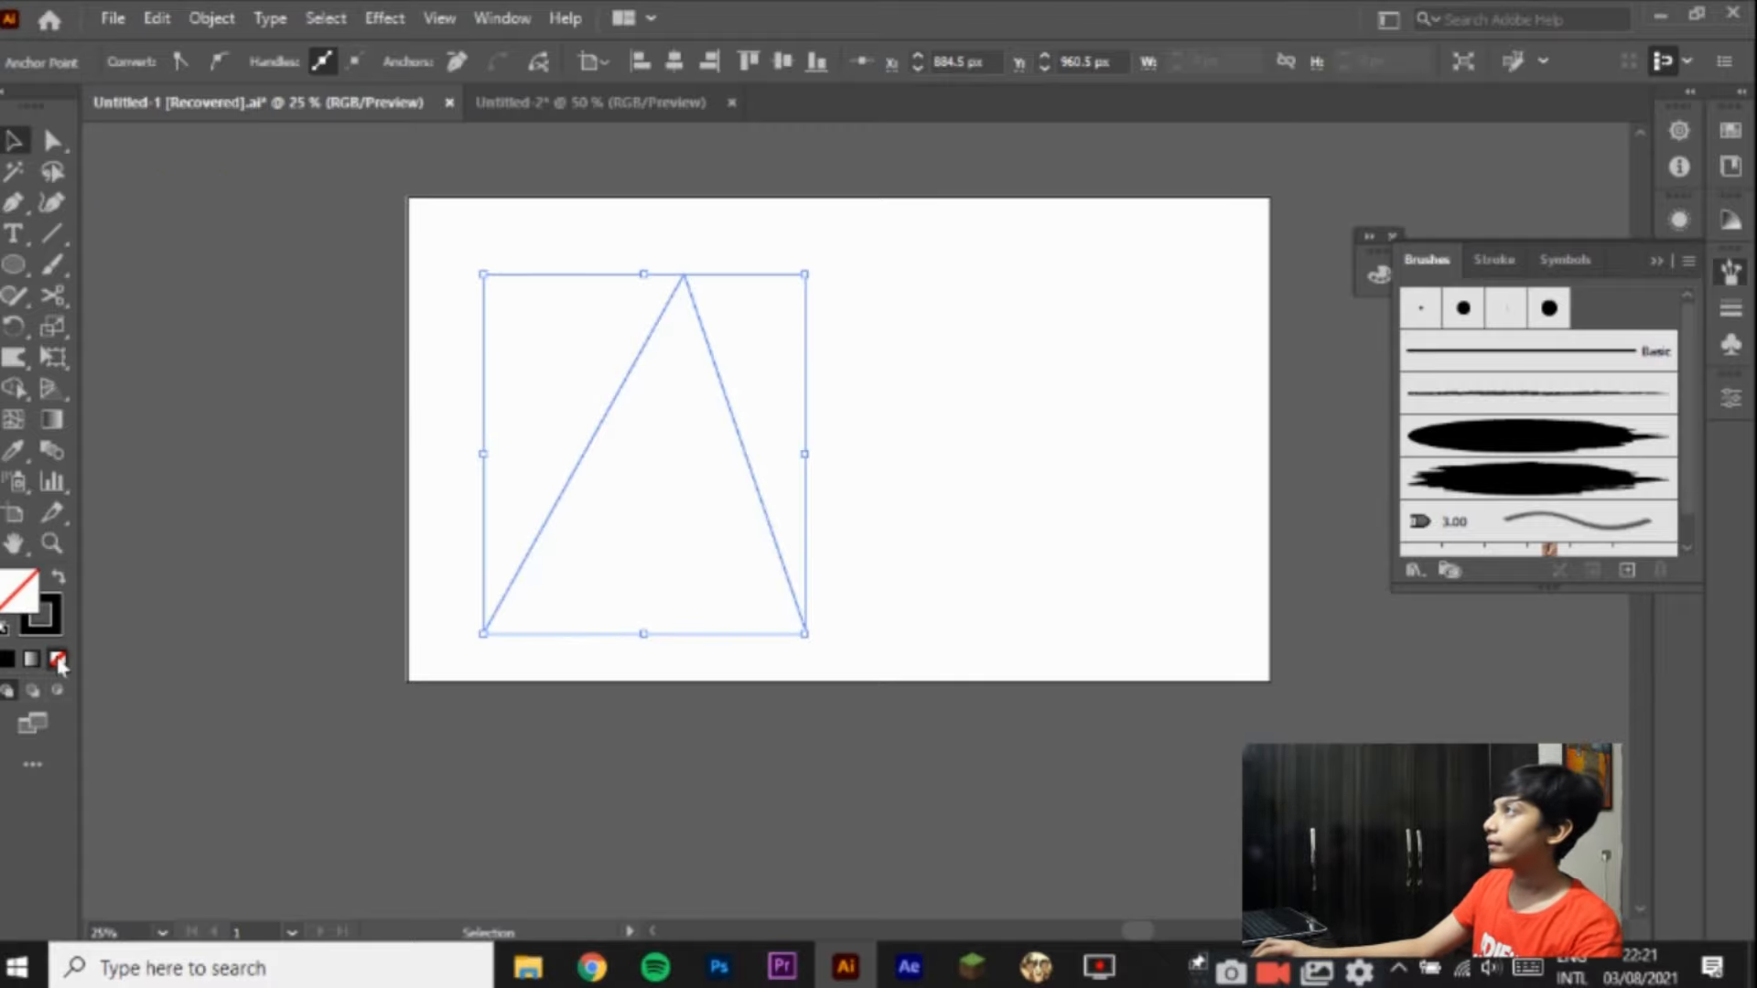
{"action": "left_click", "coordinate": [1590, 478]}
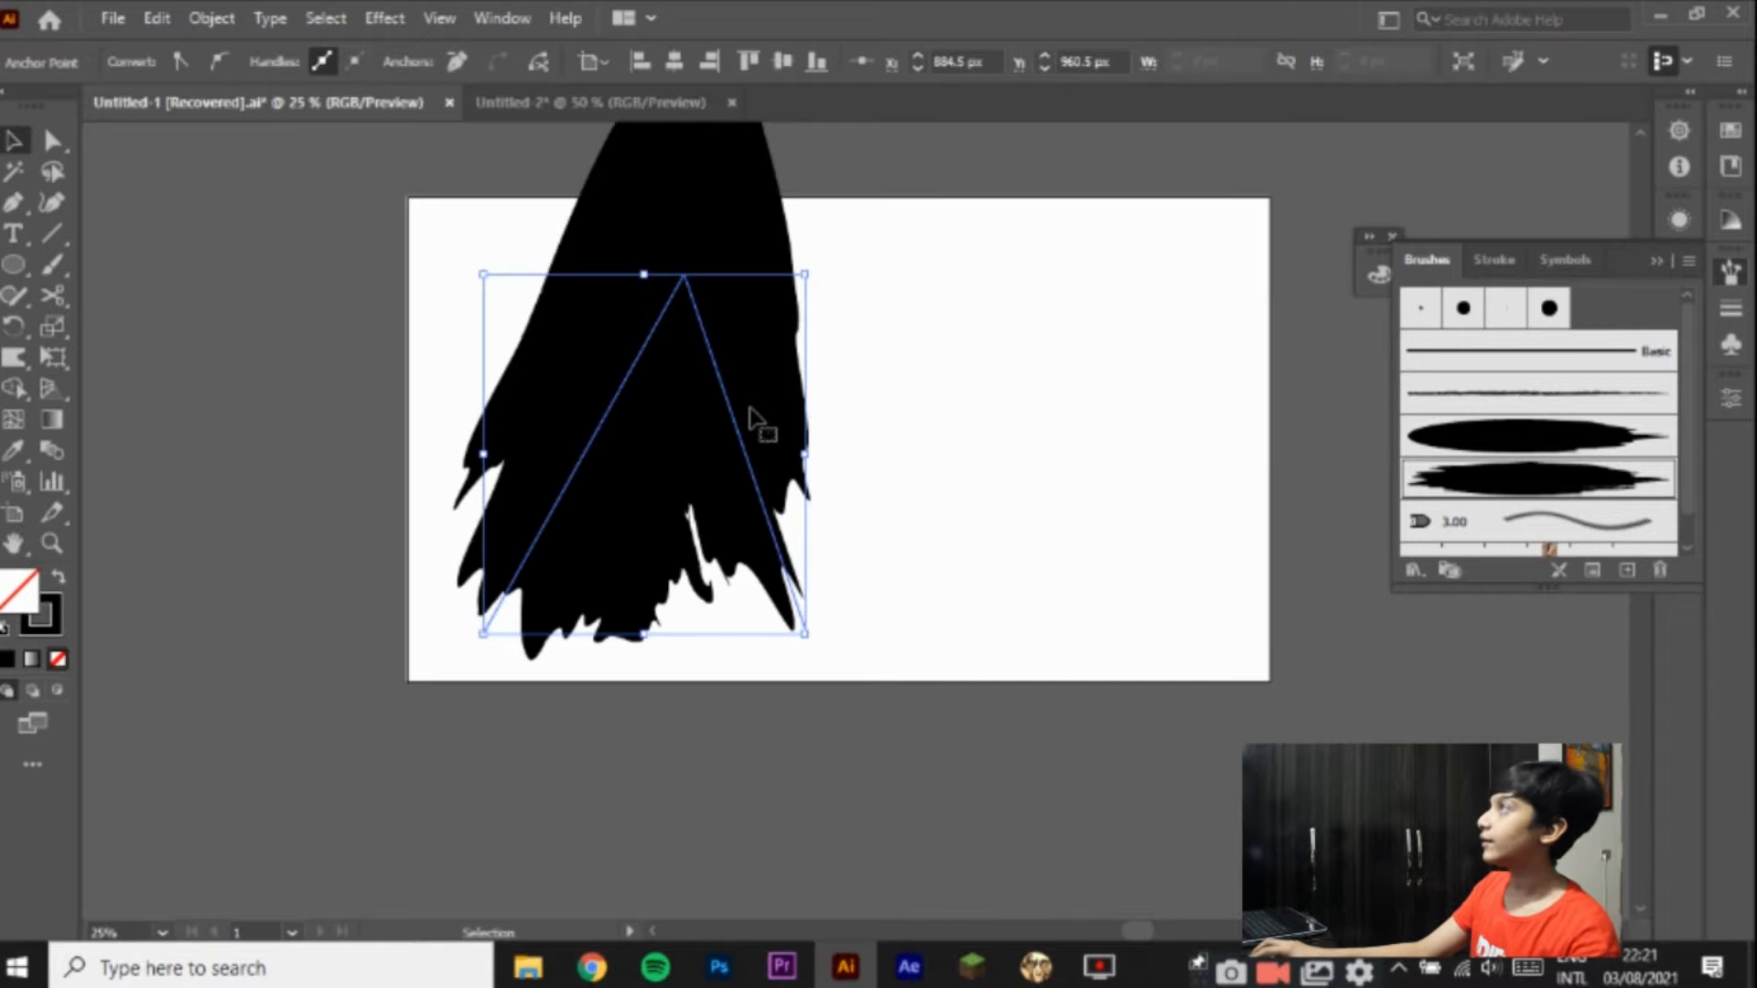
{"action": "left_click", "coordinate": [291, 70]}
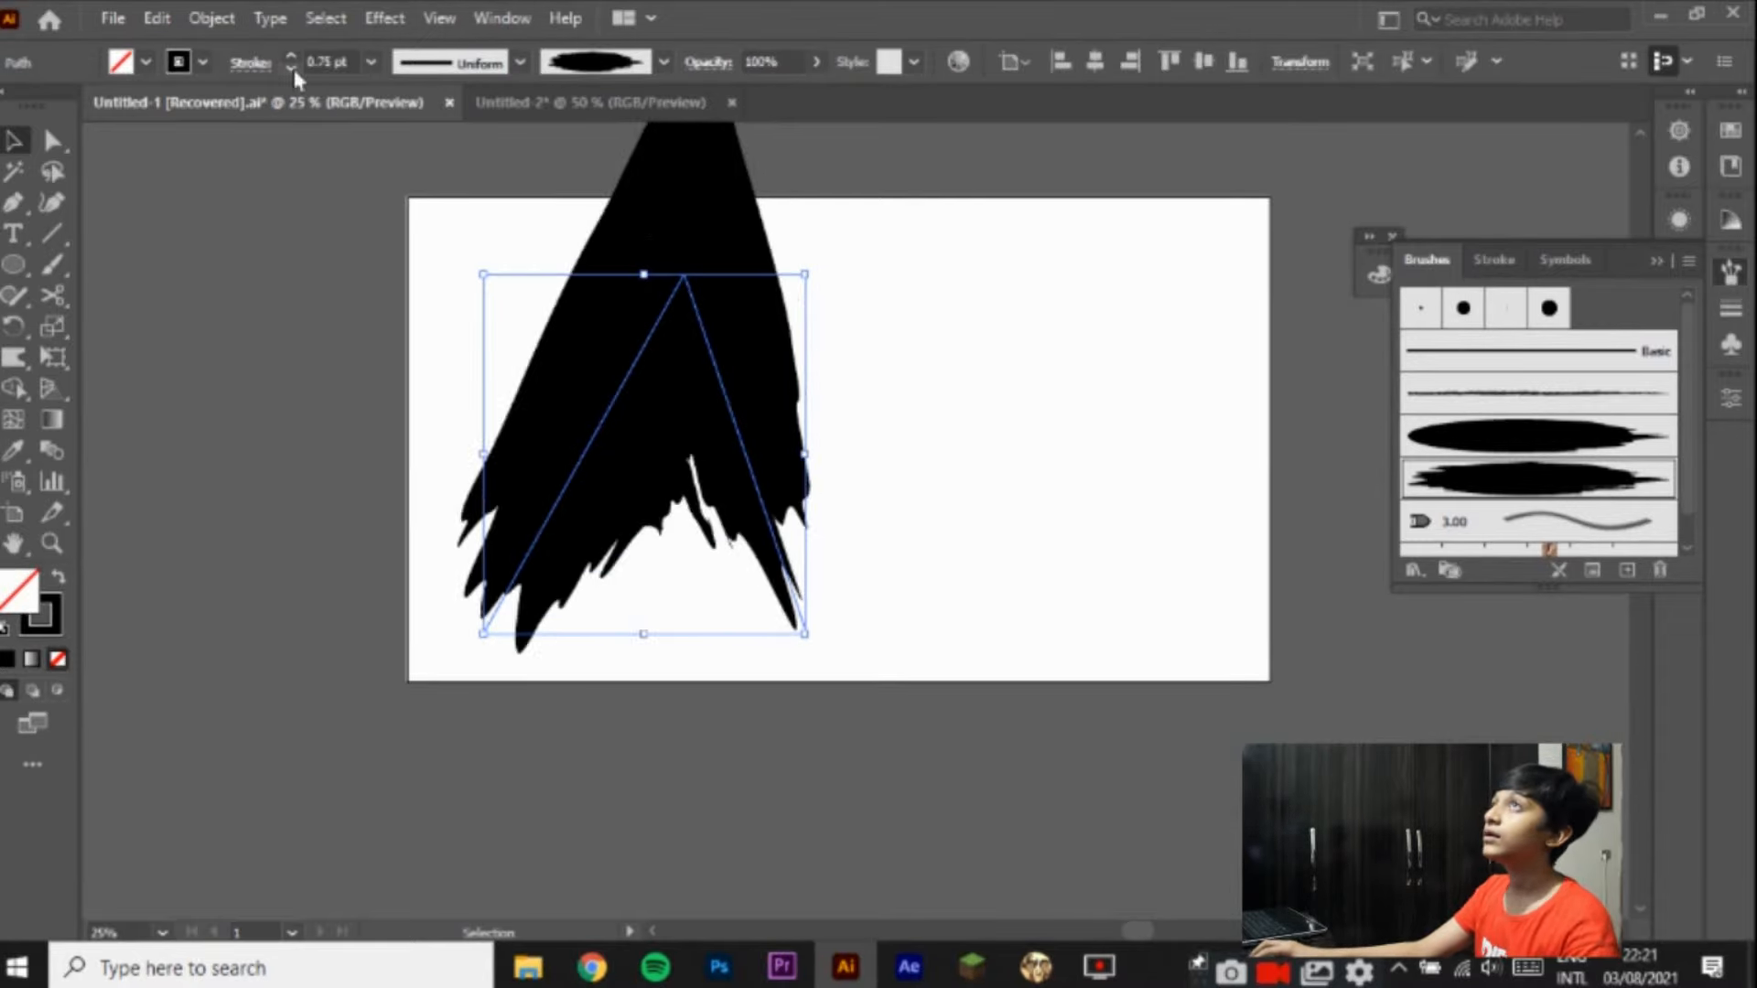
{"action": "left_click", "coordinate": [291, 70]}
{"action": "left_click", "coordinate": [291, 70]}
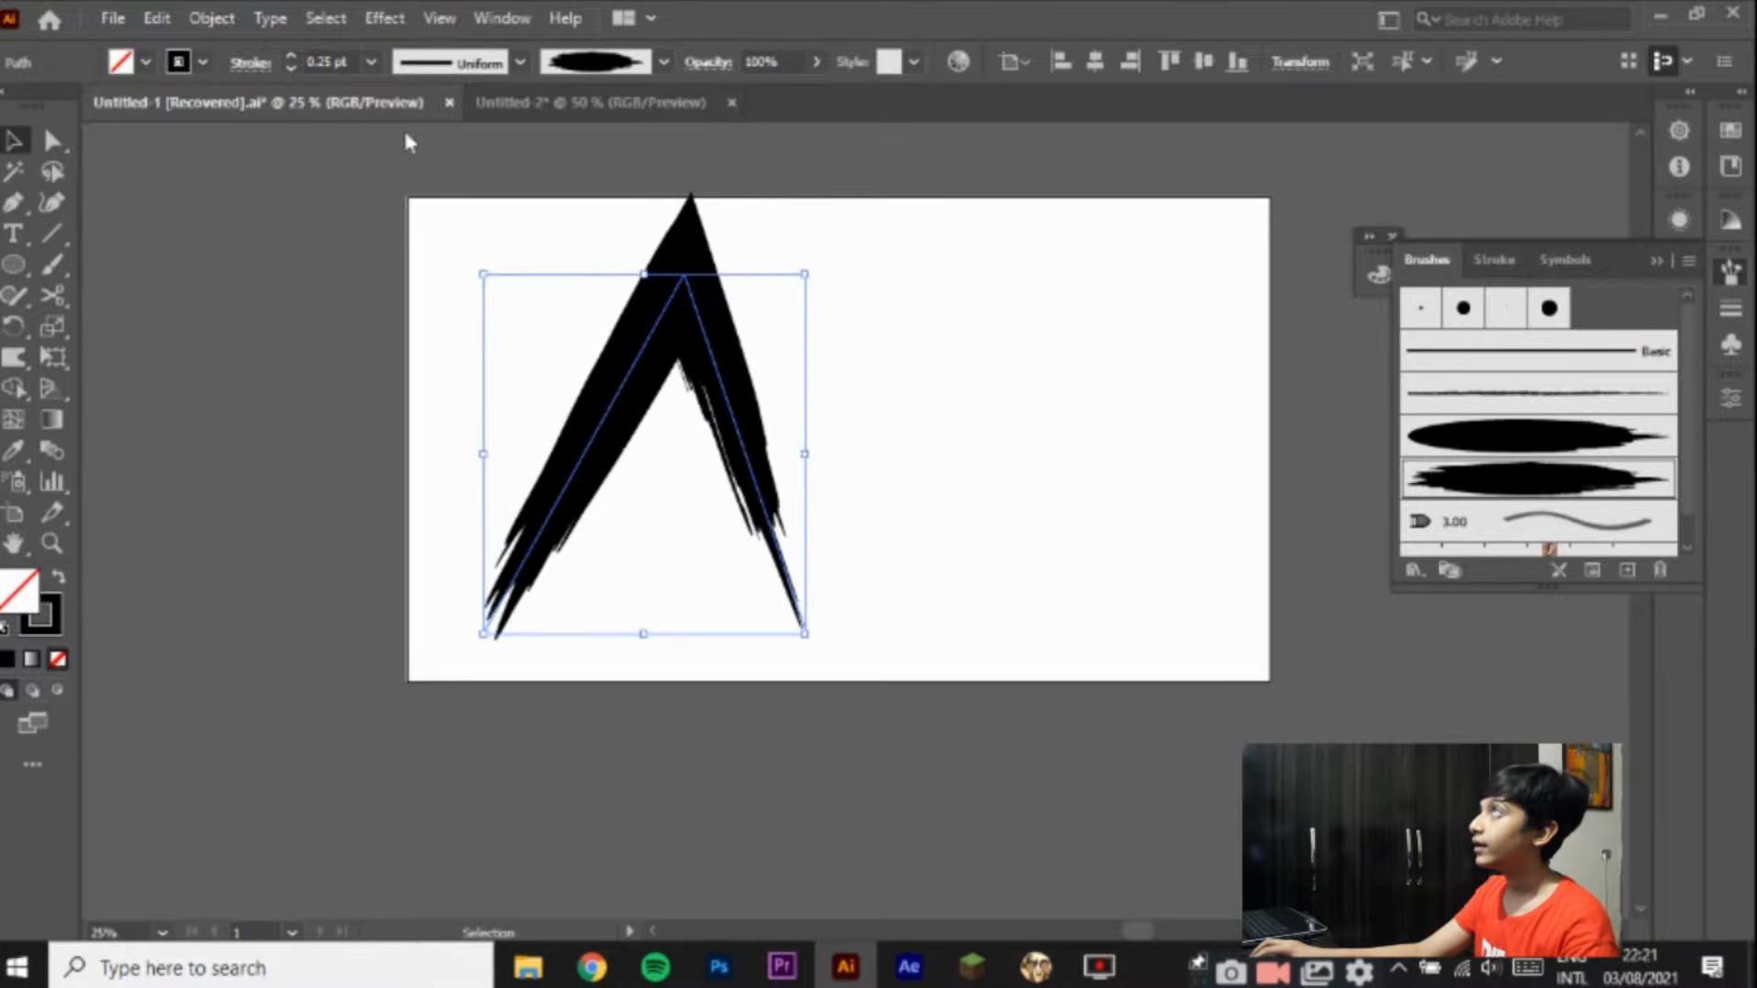
{"action": "left_click", "coordinate": [1019, 400]}
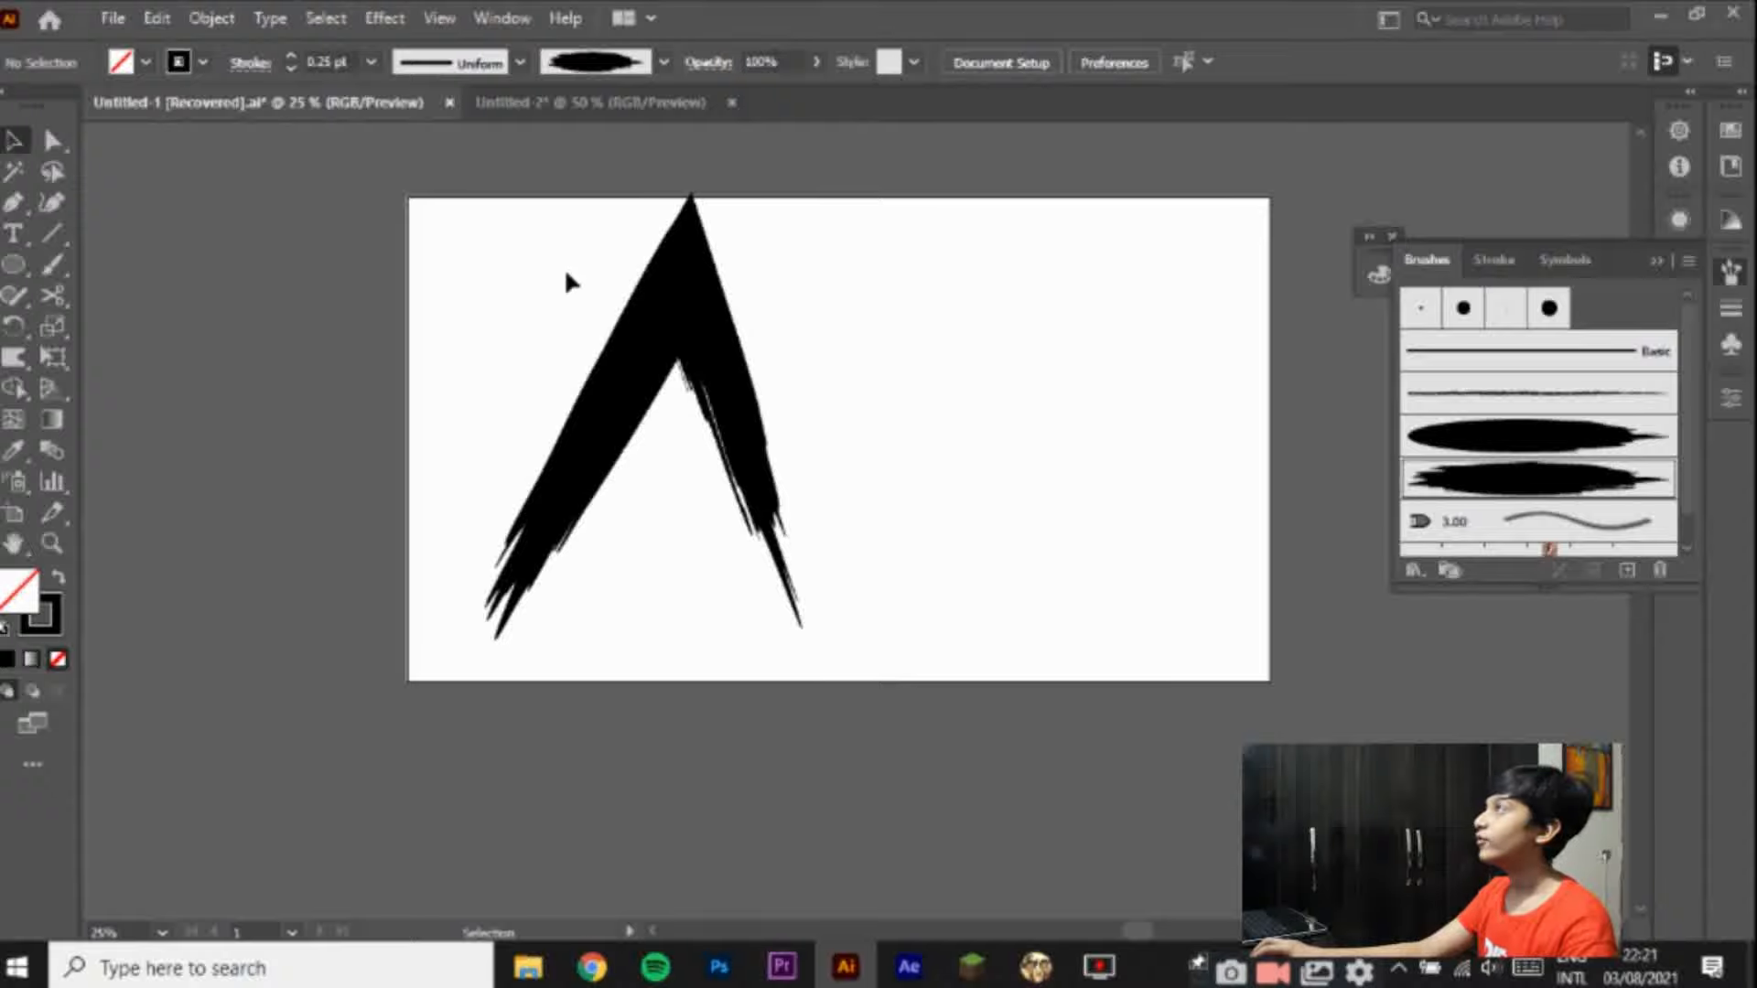
Step: Delete the inverted V and try painting peaked strokes freehand with Art Brush 2, undoing each one
{"action": "left_click", "coordinate": [674, 331]}
{"action": "key", "text": "Delete"}
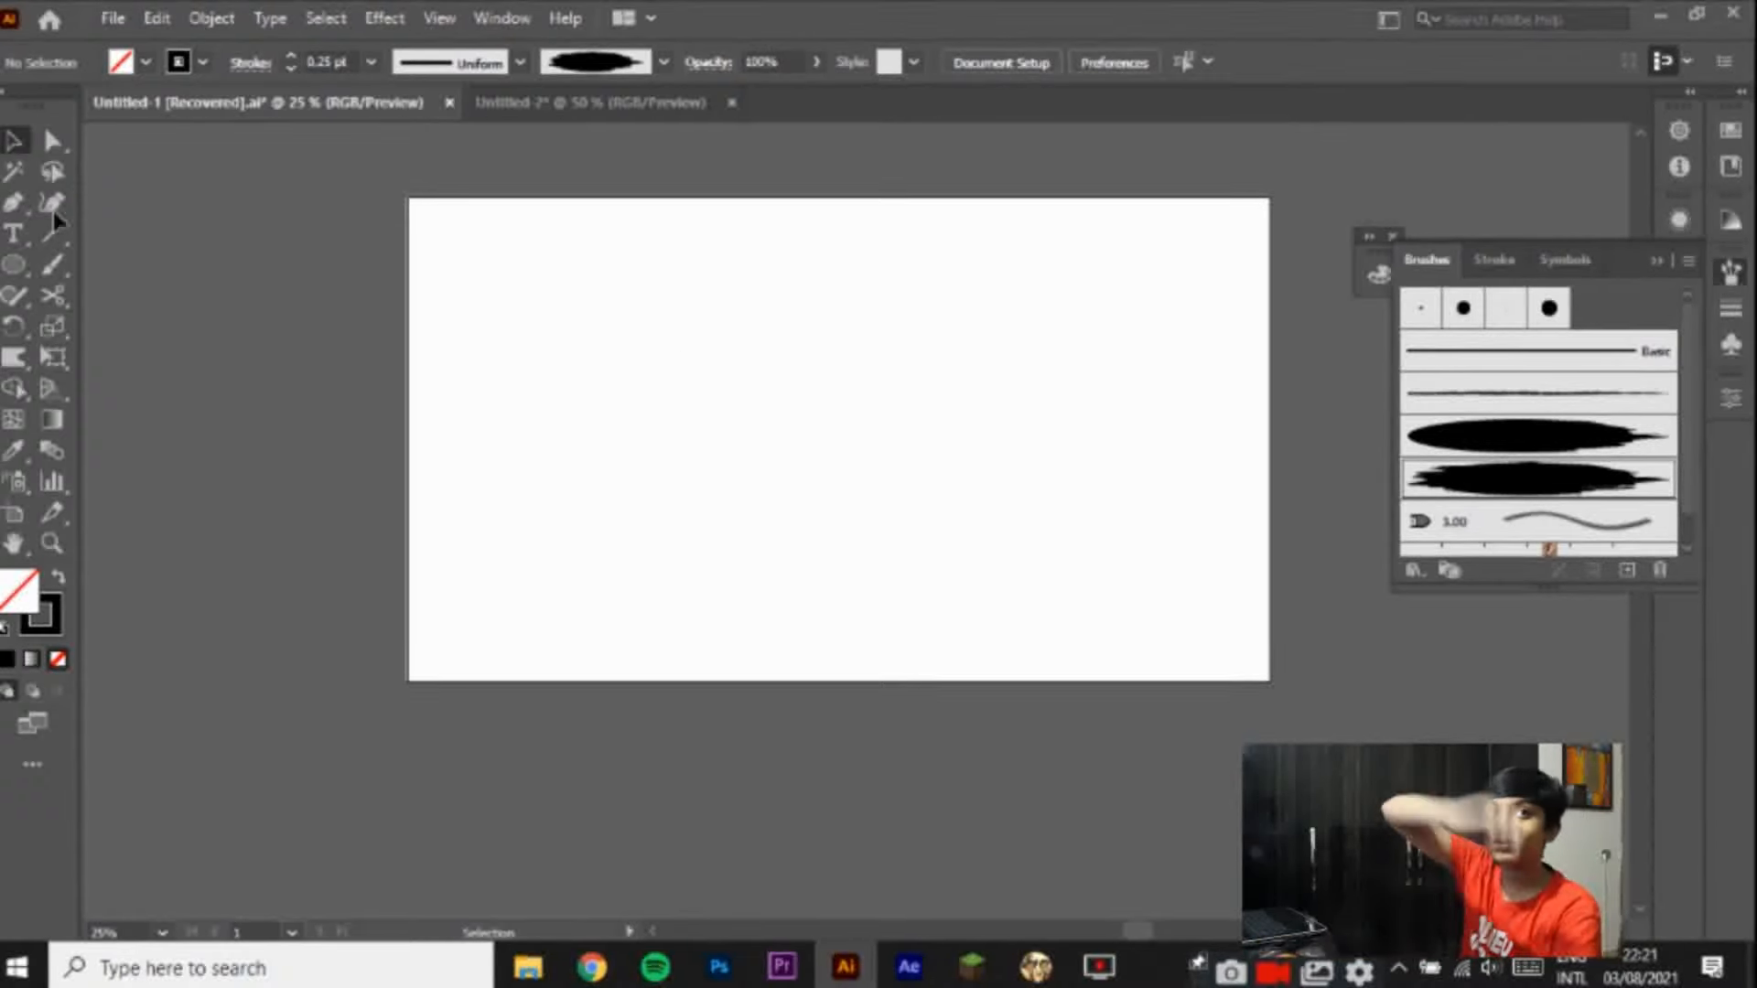
{"action": "left_click", "coordinate": [52, 265]}
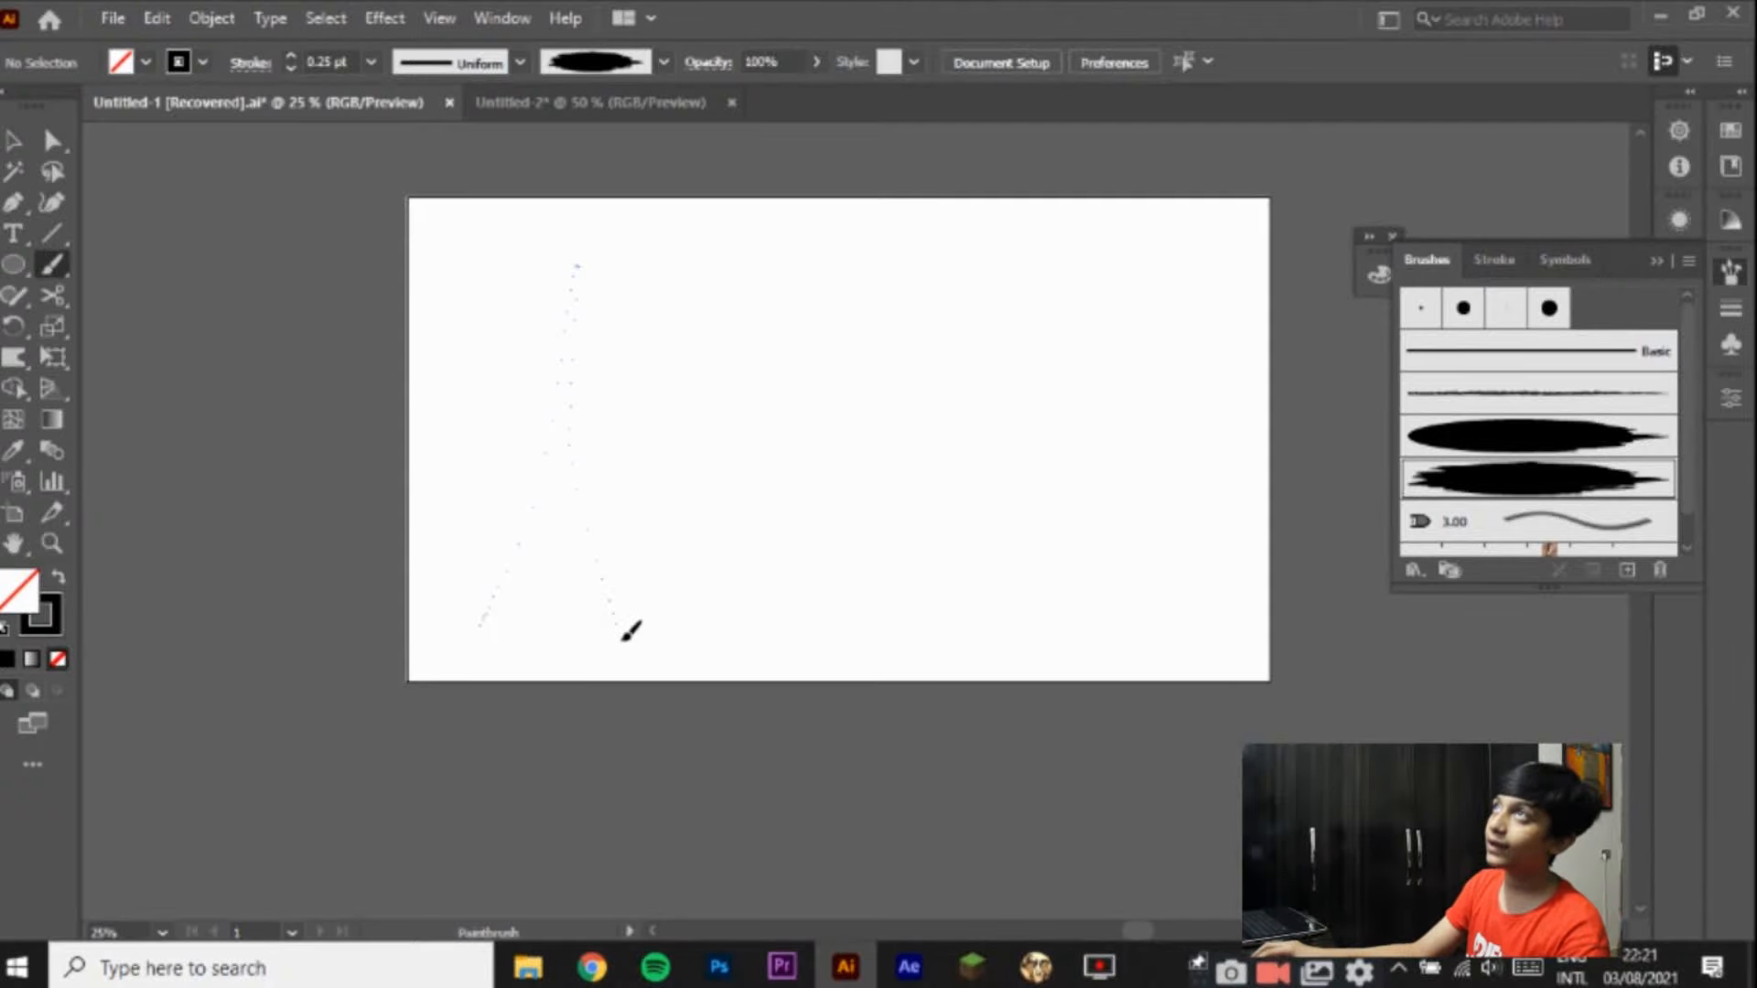
{"action": "left_click_drag", "start_coordinate": [631, 632], "coordinate": [633, 630]}
{"action": "key", "text": "ctrl+z"}
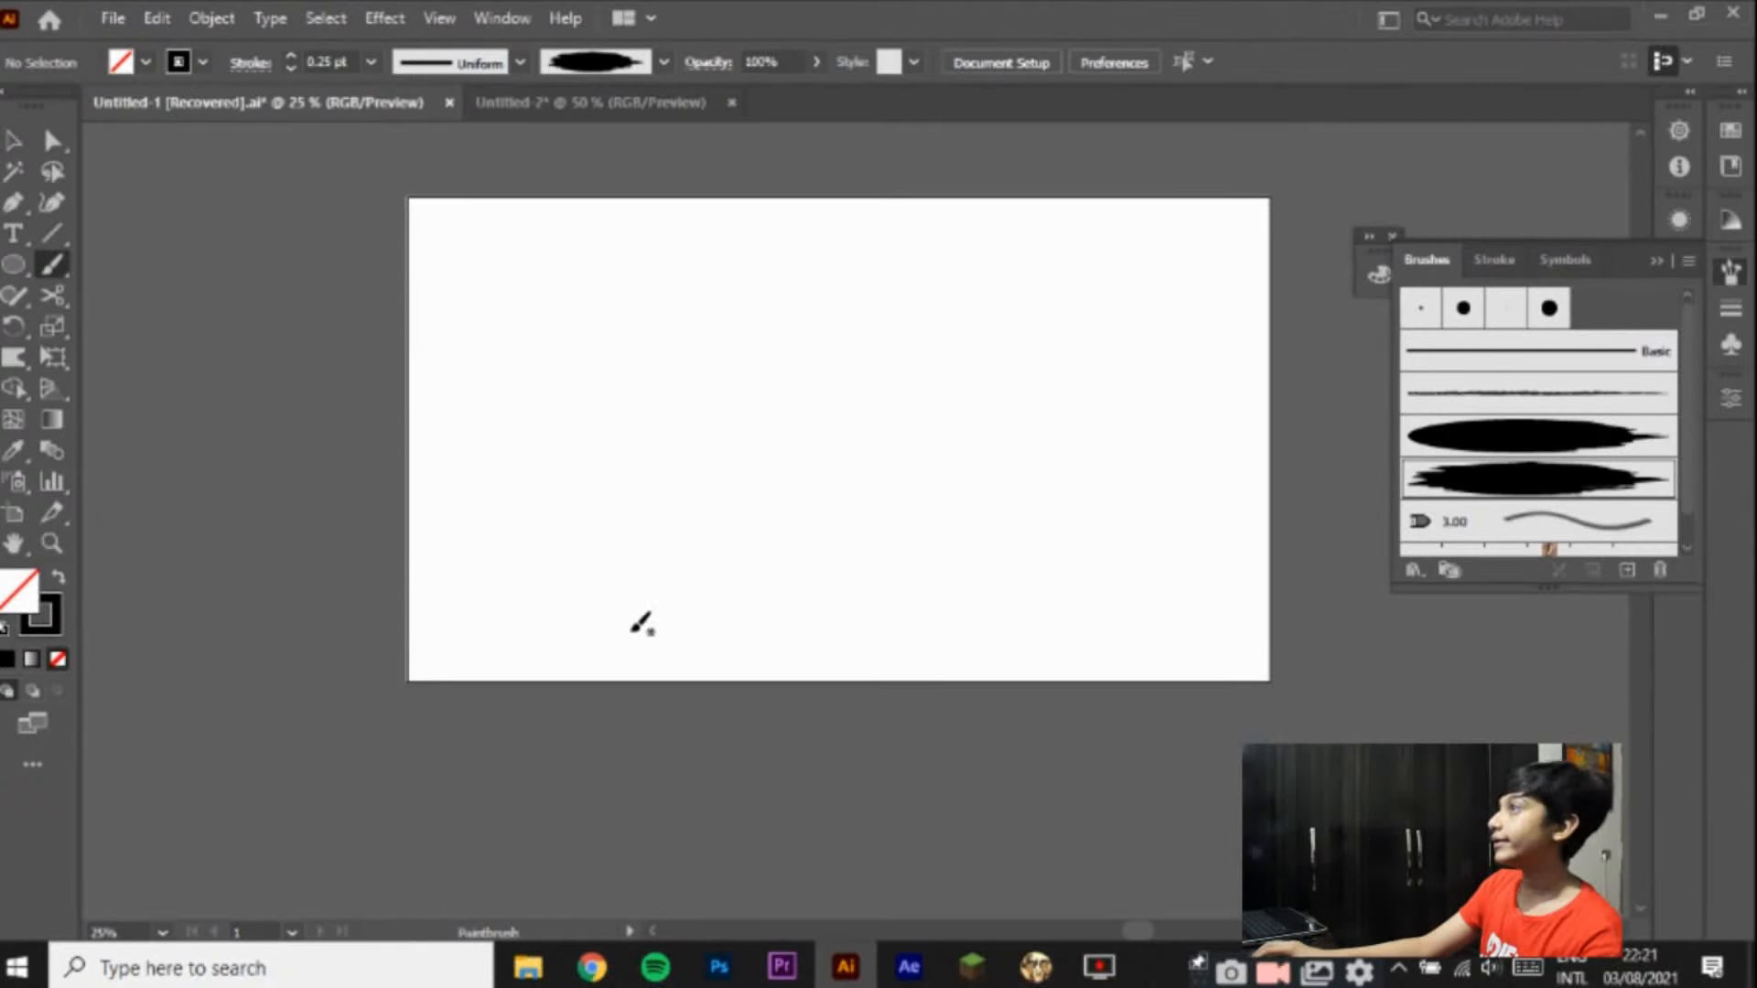
{"action": "left_click_drag", "start_coordinate": [1162, 590], "coordinate": [1166, 568]}
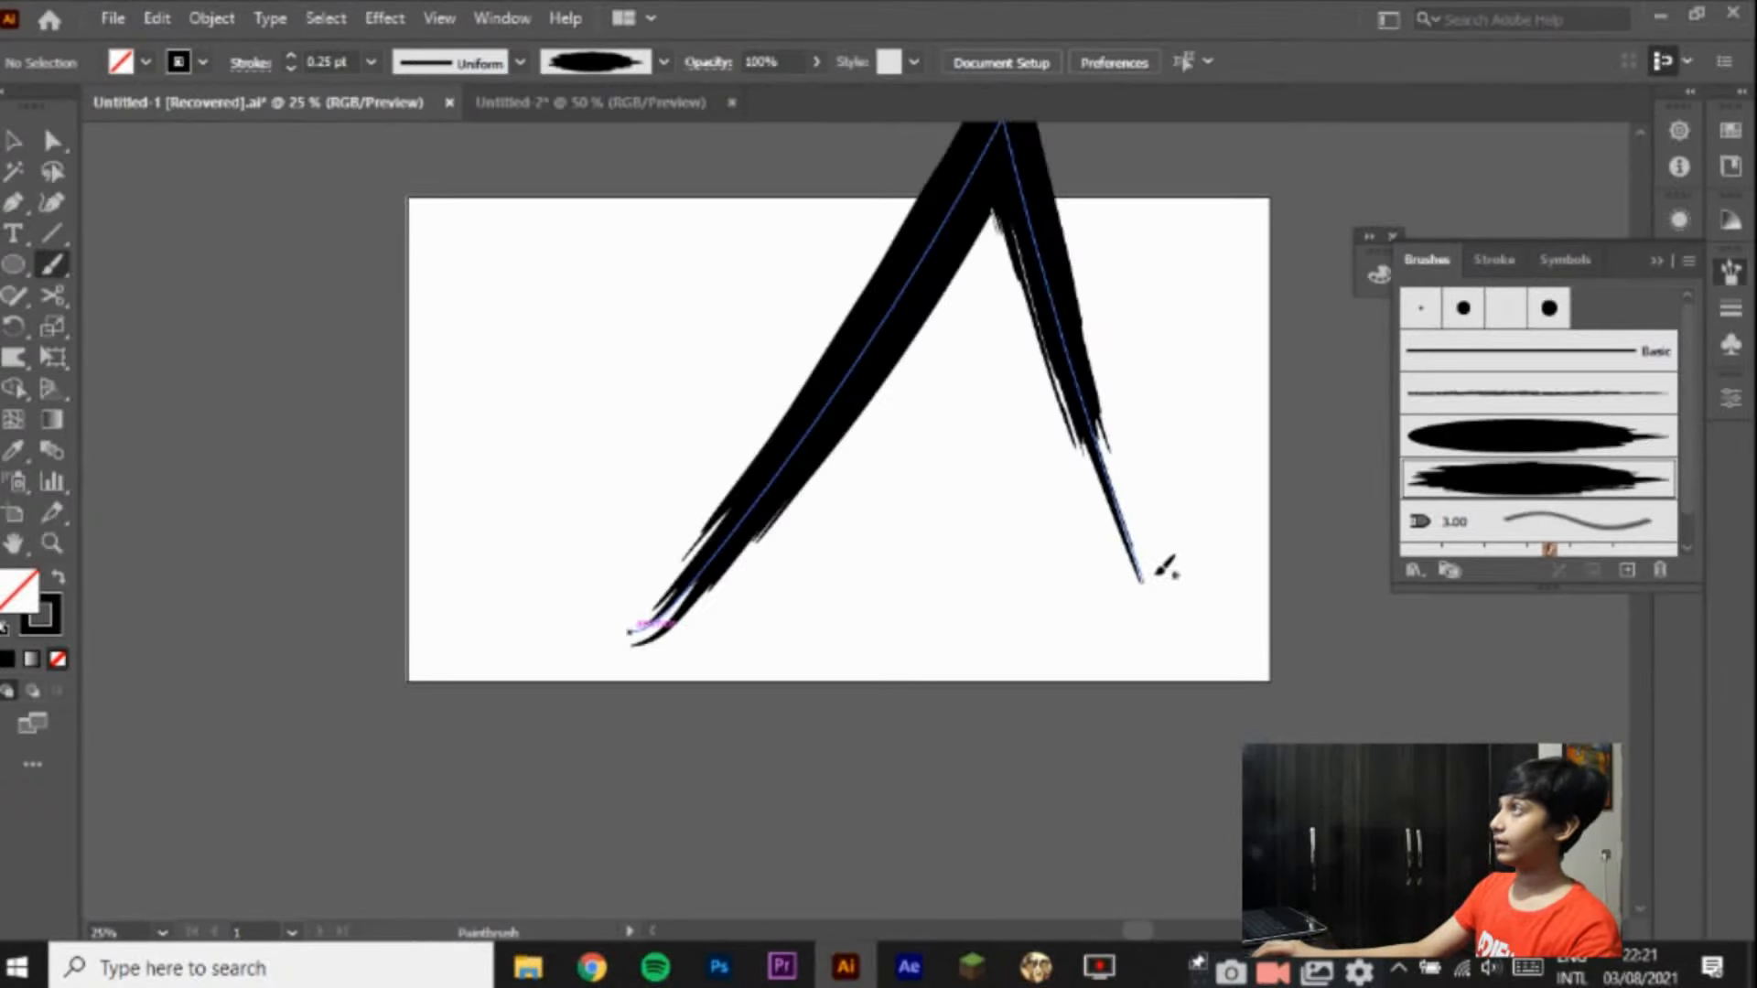
{"action": "key", "text": "ctrl+z"}
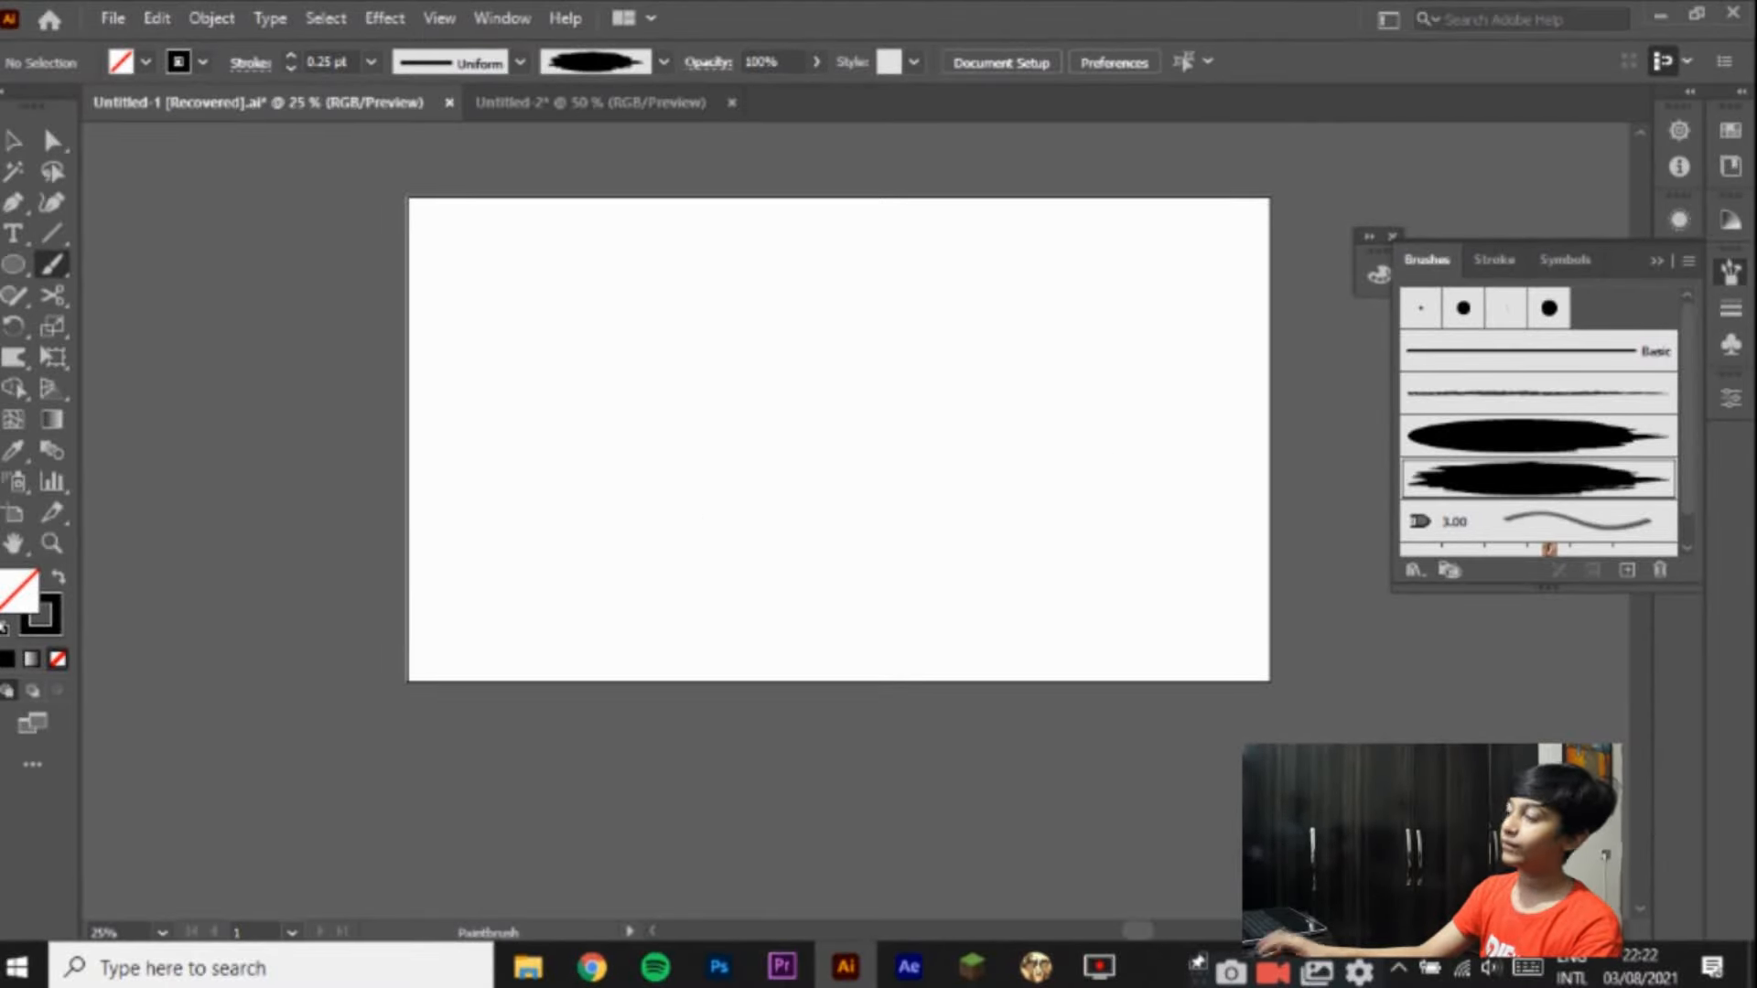
Step: Draw a large circle in the middle of the artboard with a black fill and no stroke
{"action": "left_click", "coordinate": [16, 266]}
{"action": "mouse_move", "coordinate": [590, 337]}
{"action": "left_mouse_down"}
{"action": "mouse_move", "coordinate": [855, 522]}
{"action": "mouse_move", "coordinate": [871, 564]}
{"action": "left_mouse_up"}
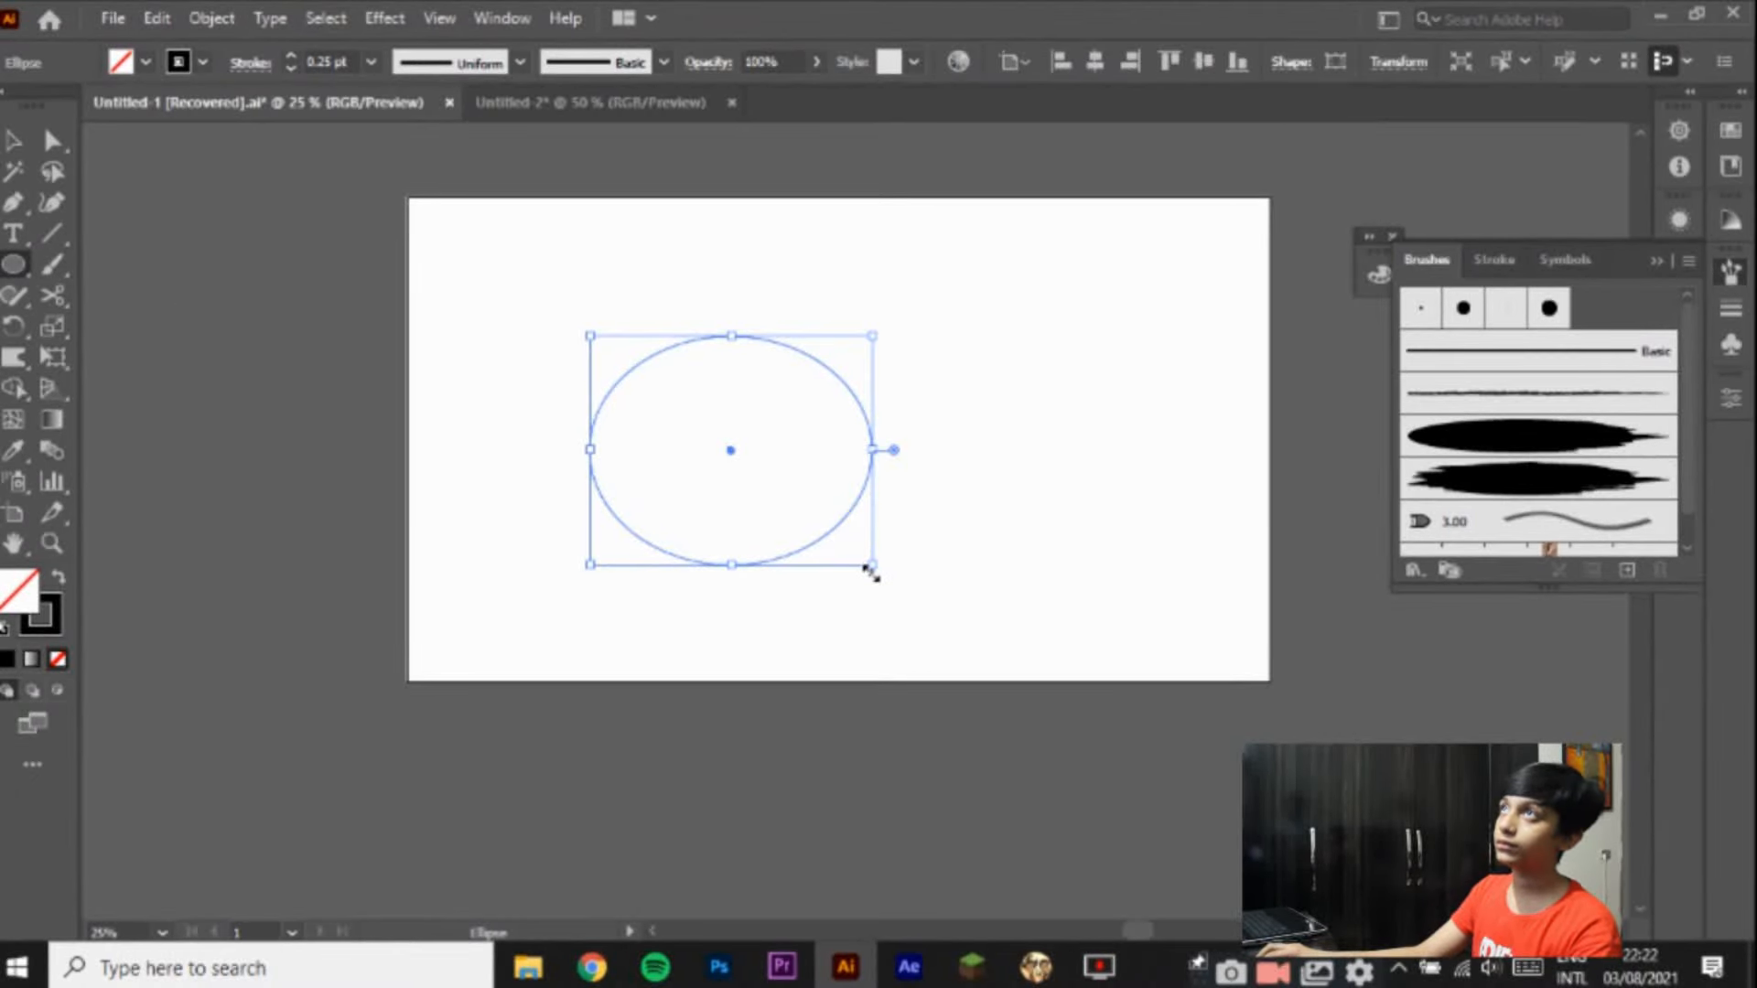
{"action": "key", "text": "ctrl+z"}
{"action": "mouse_move", "coordinate": [681, 280]}
{"action": "left_mouse_down"}
{"action": "mouse_move", "coordinate": [1043, 820]}
{"action": "mouse_move", "coordinate": [992, 690]}
{"action": "mouse_move", "coordinate": [901, 609]}
{"action": "left_mouse_up"}
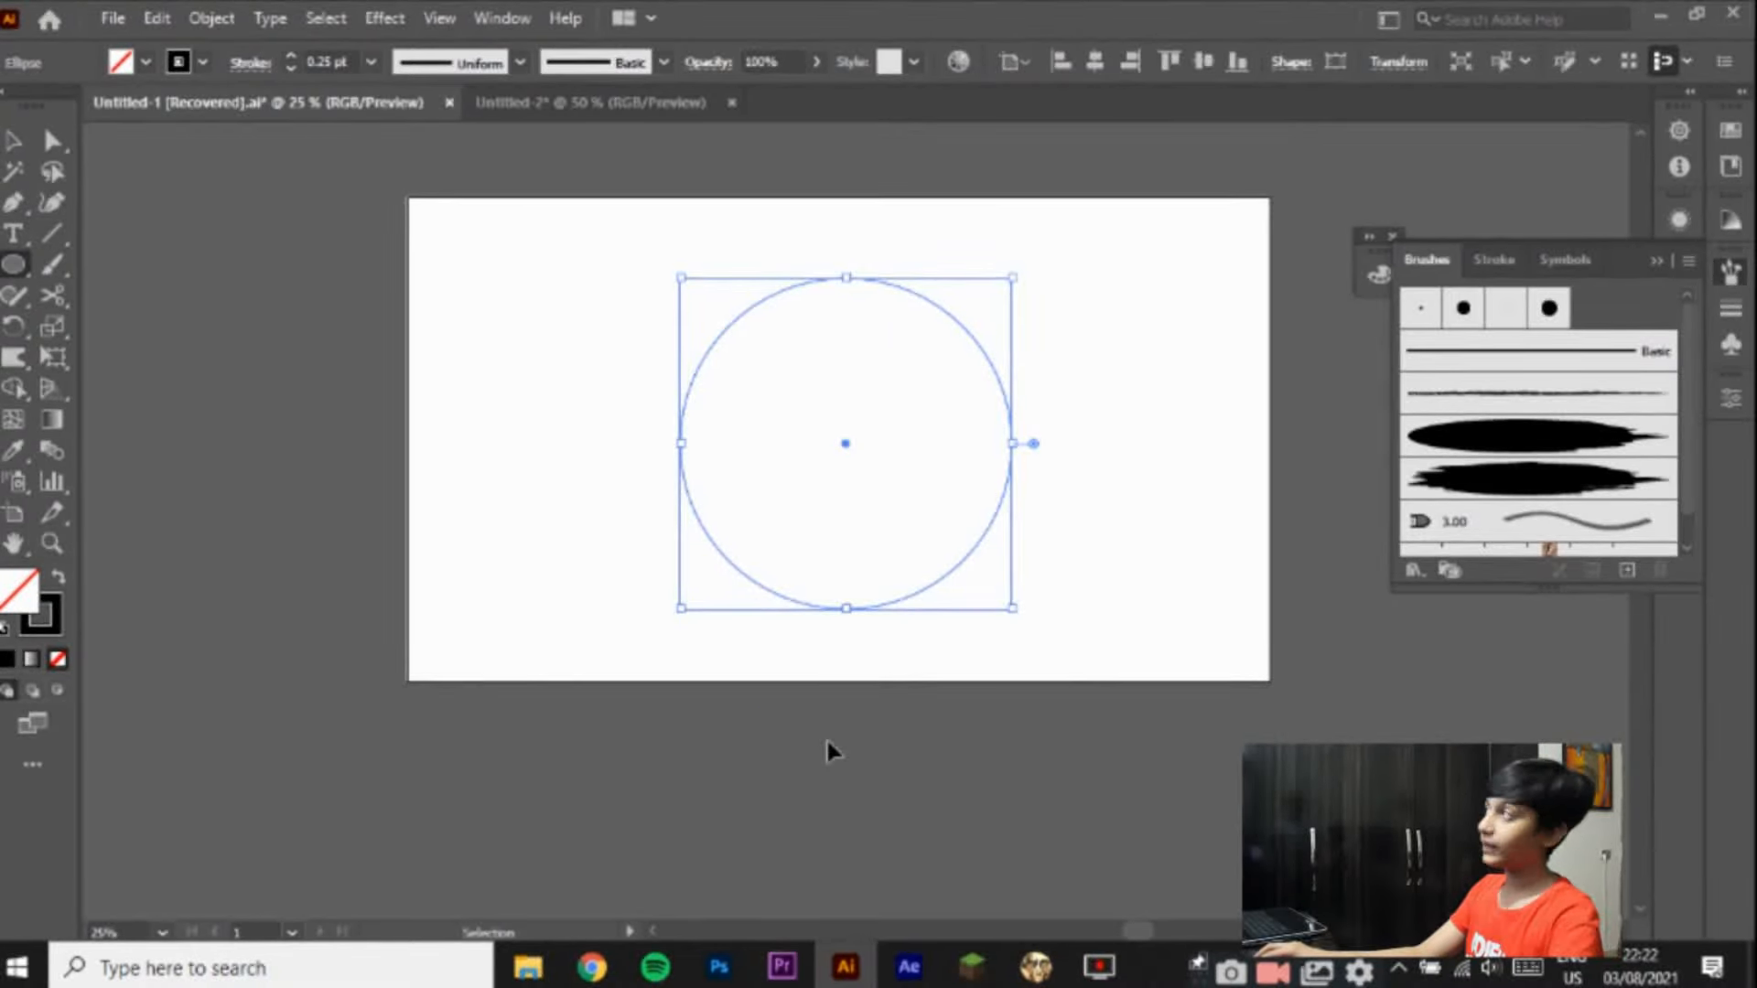
{"action": "left_click", "coordinate": [7, 659]}
{"action": "left_click", "coordinate": [42, 627]}
{"action": "left_click", "coordinate": [57, 659]}
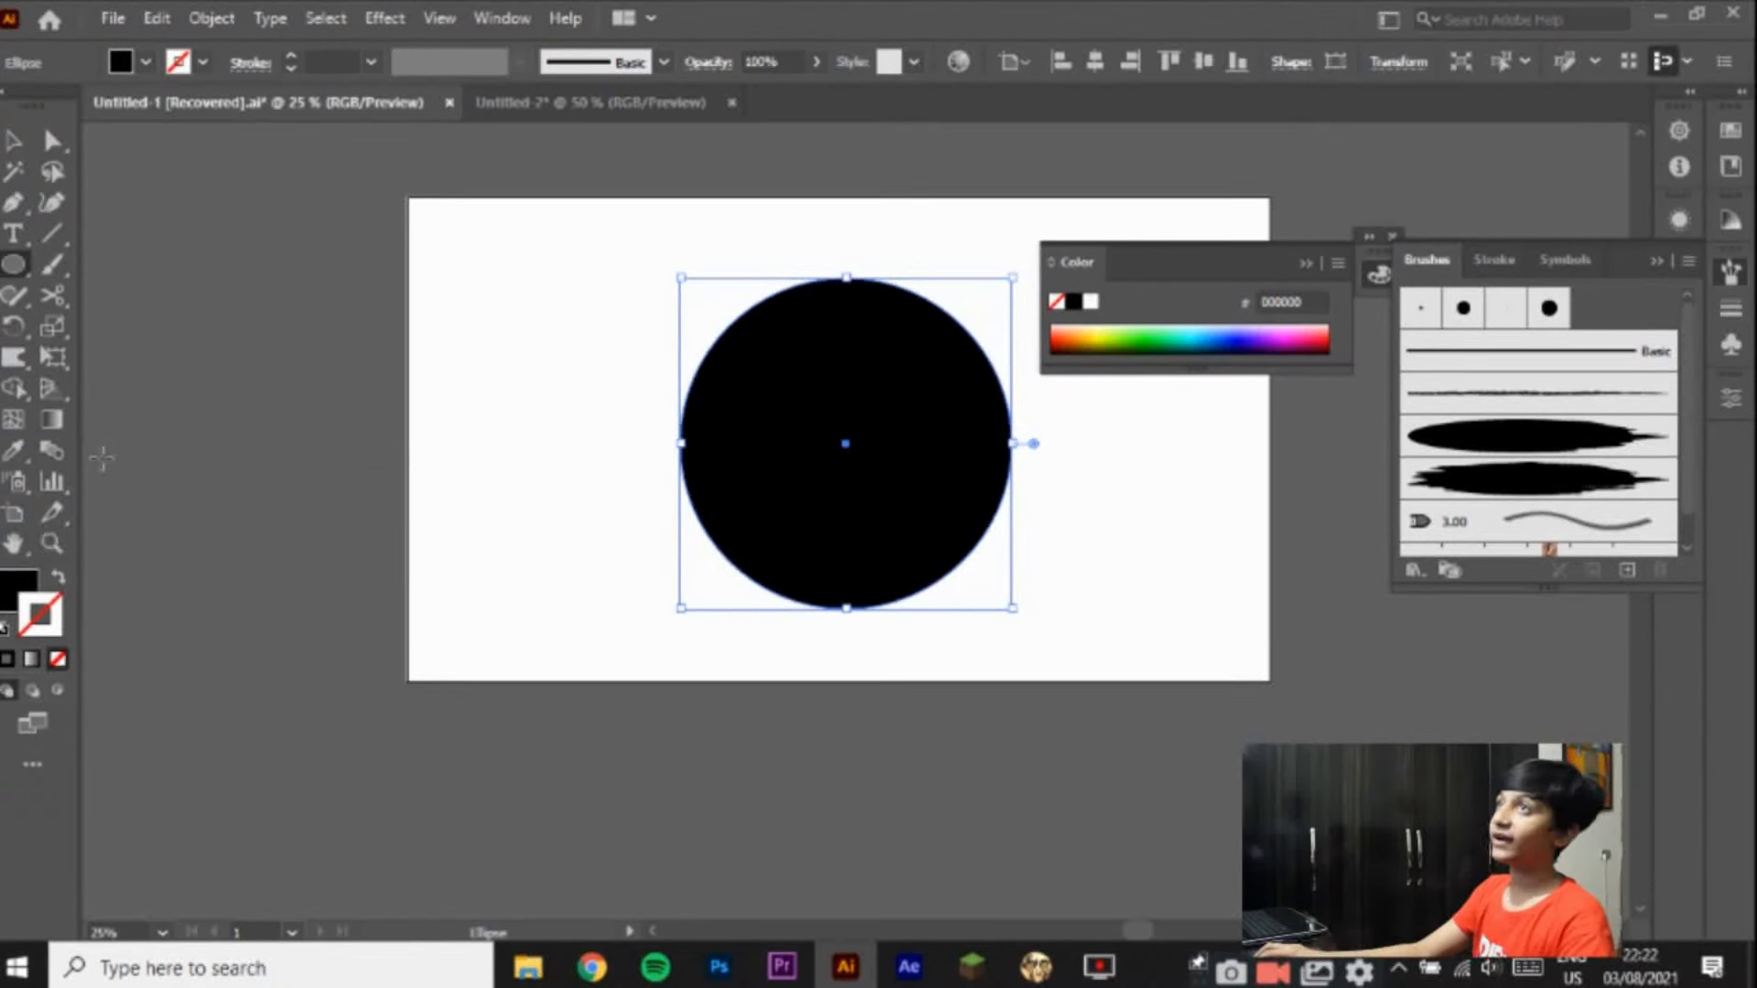
Step: Try the Twirl tool along the circle's upper-left edge and undo the distortion
{"action": "left_click", "coordinate": [13, 357]}
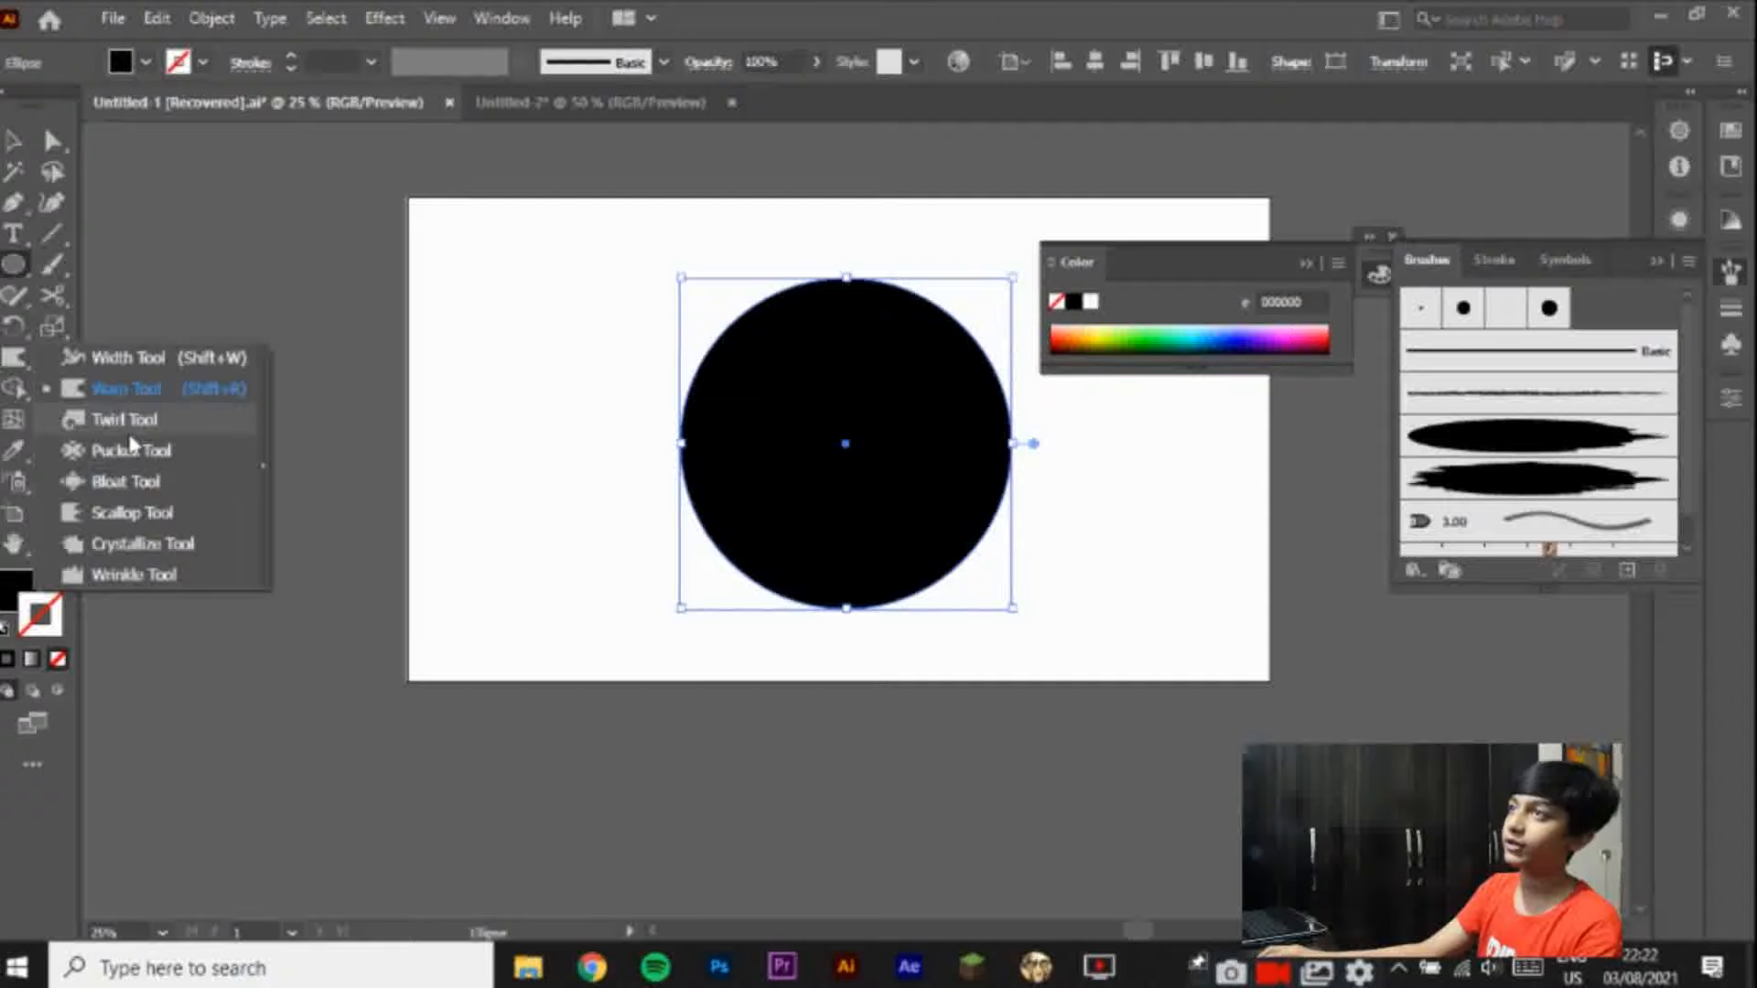
{"action": "left_click", "coordinate": [128, 423]}
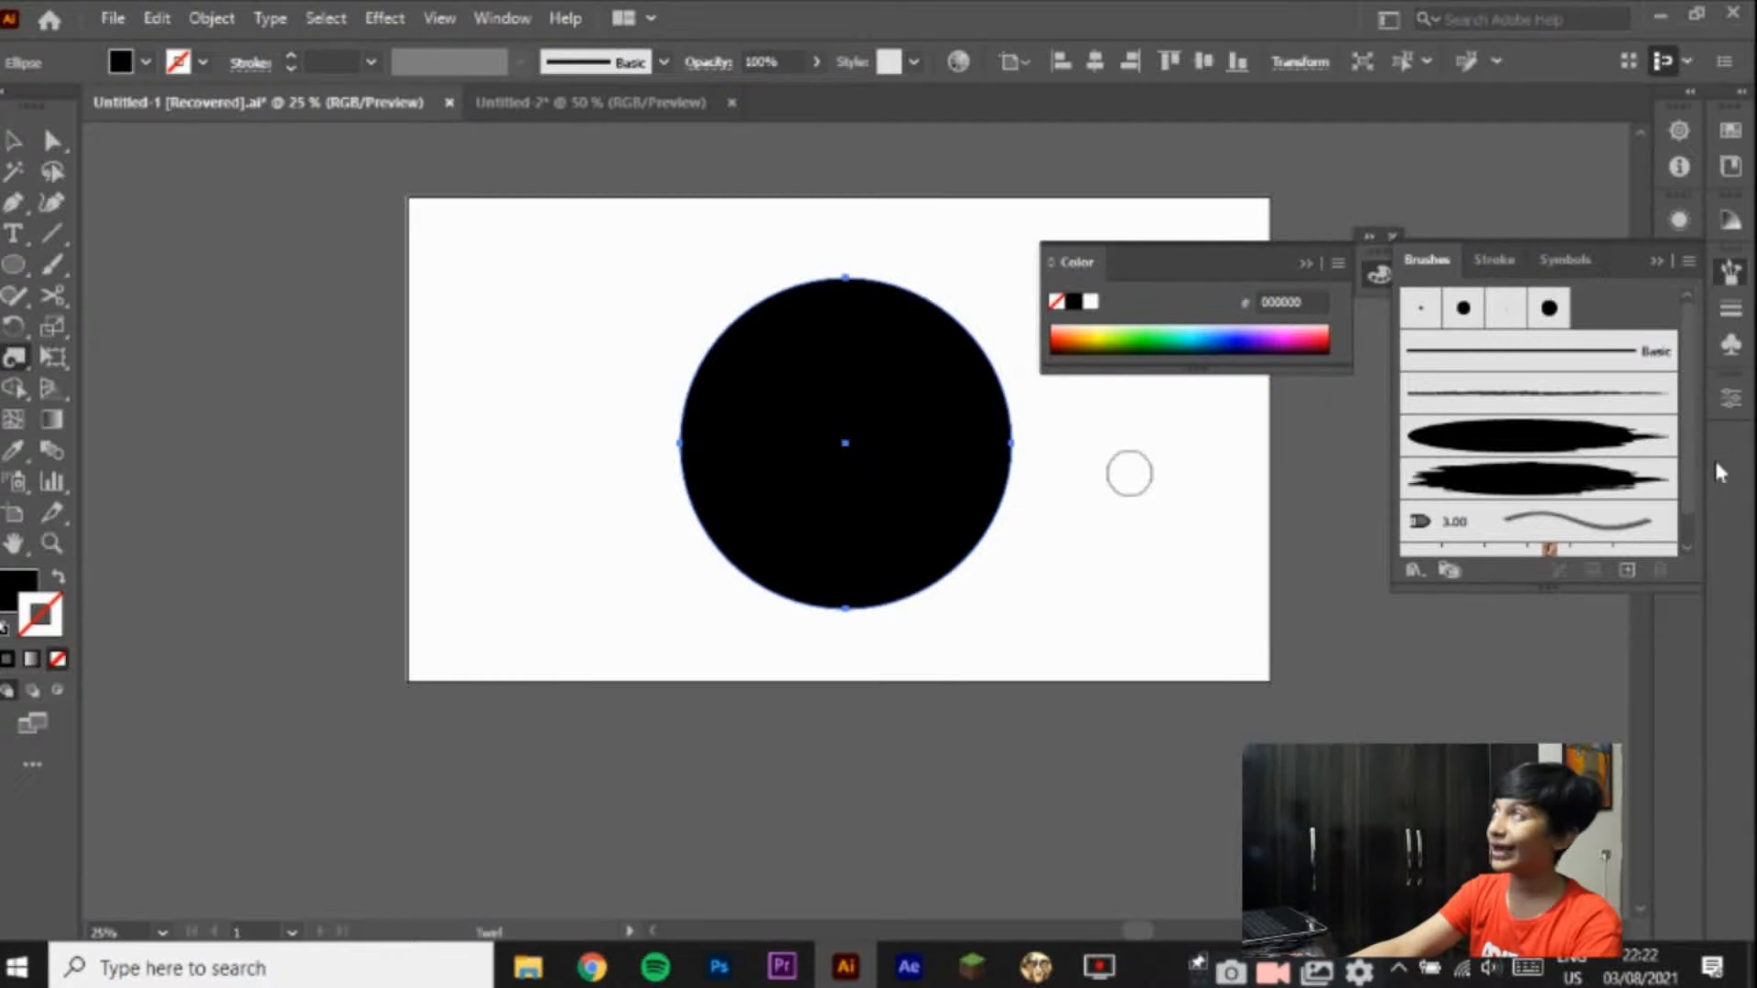
{"action": "left_click", "coordinate": [1497, 259]}
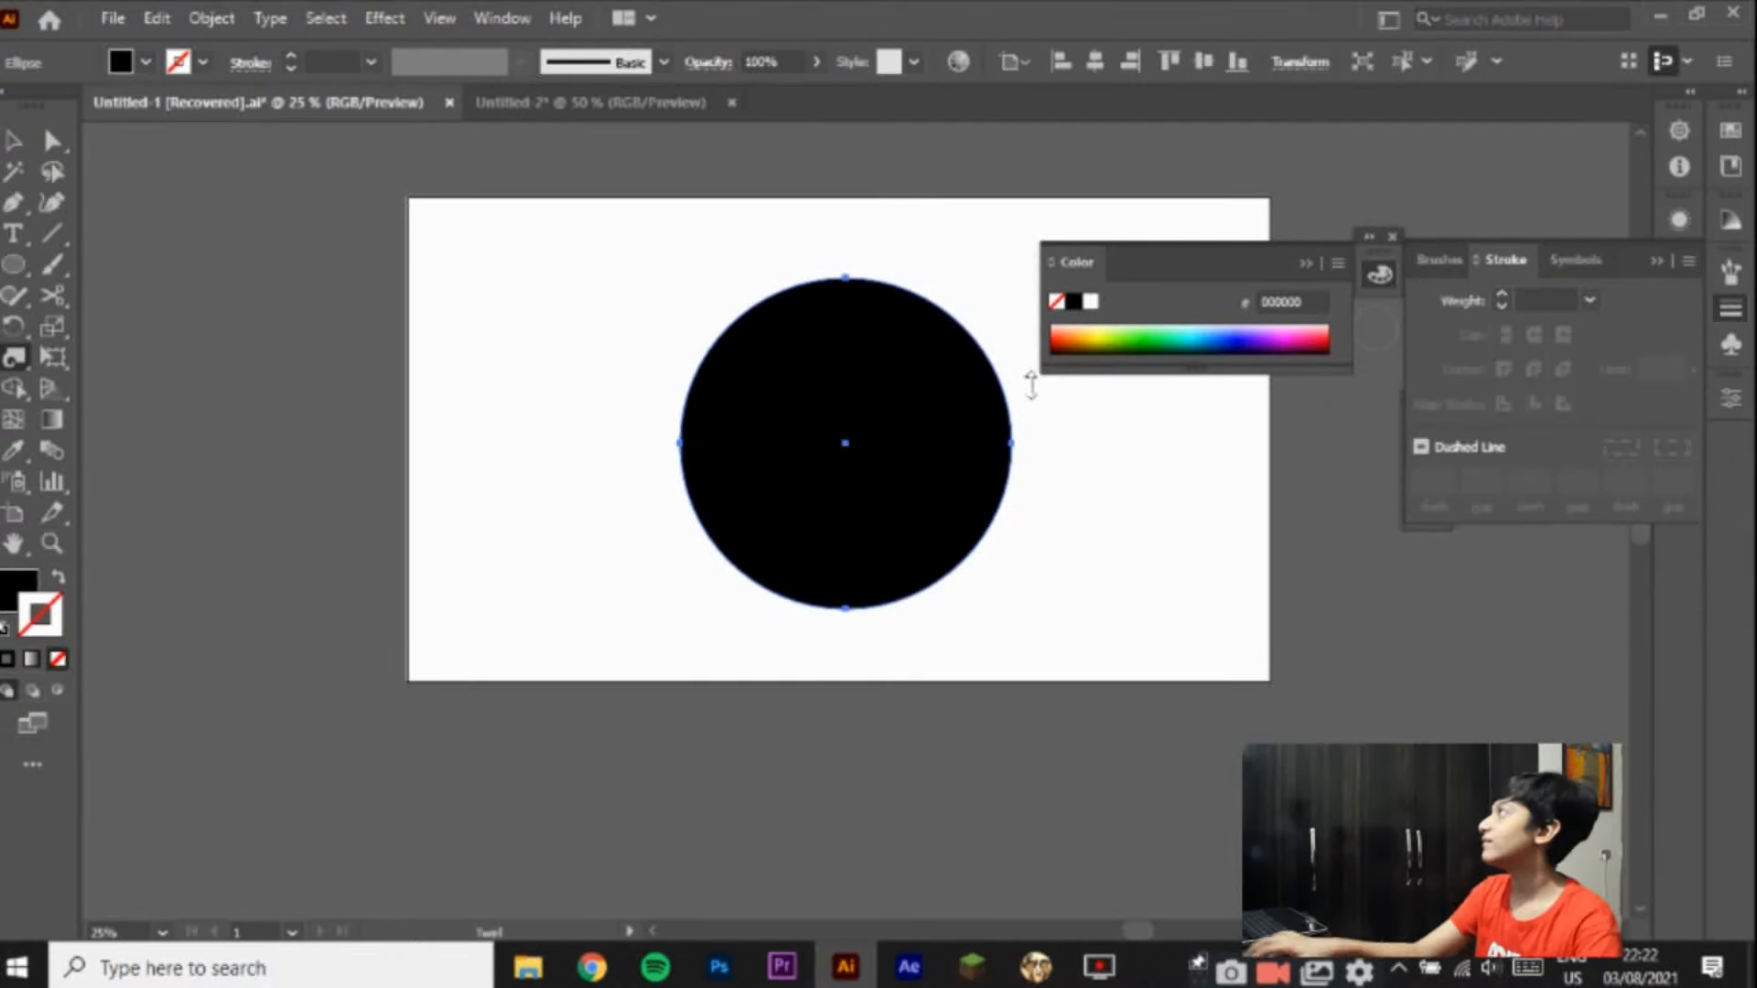
{"action": "mouse_move", "coordinate": [844, 444]}
{"action": "left_mouse_down"}
{"action": "mouse_move", "coordinate": [896, 306]}
{"action": "mouse_move", "coordinate": [807, 277]}
{"action": "mouse_move", "coordinate": [736, 307]}
{"action": "mouse_move", "coordinate": [695, 475]}
{"action": "left_mouse_up"}
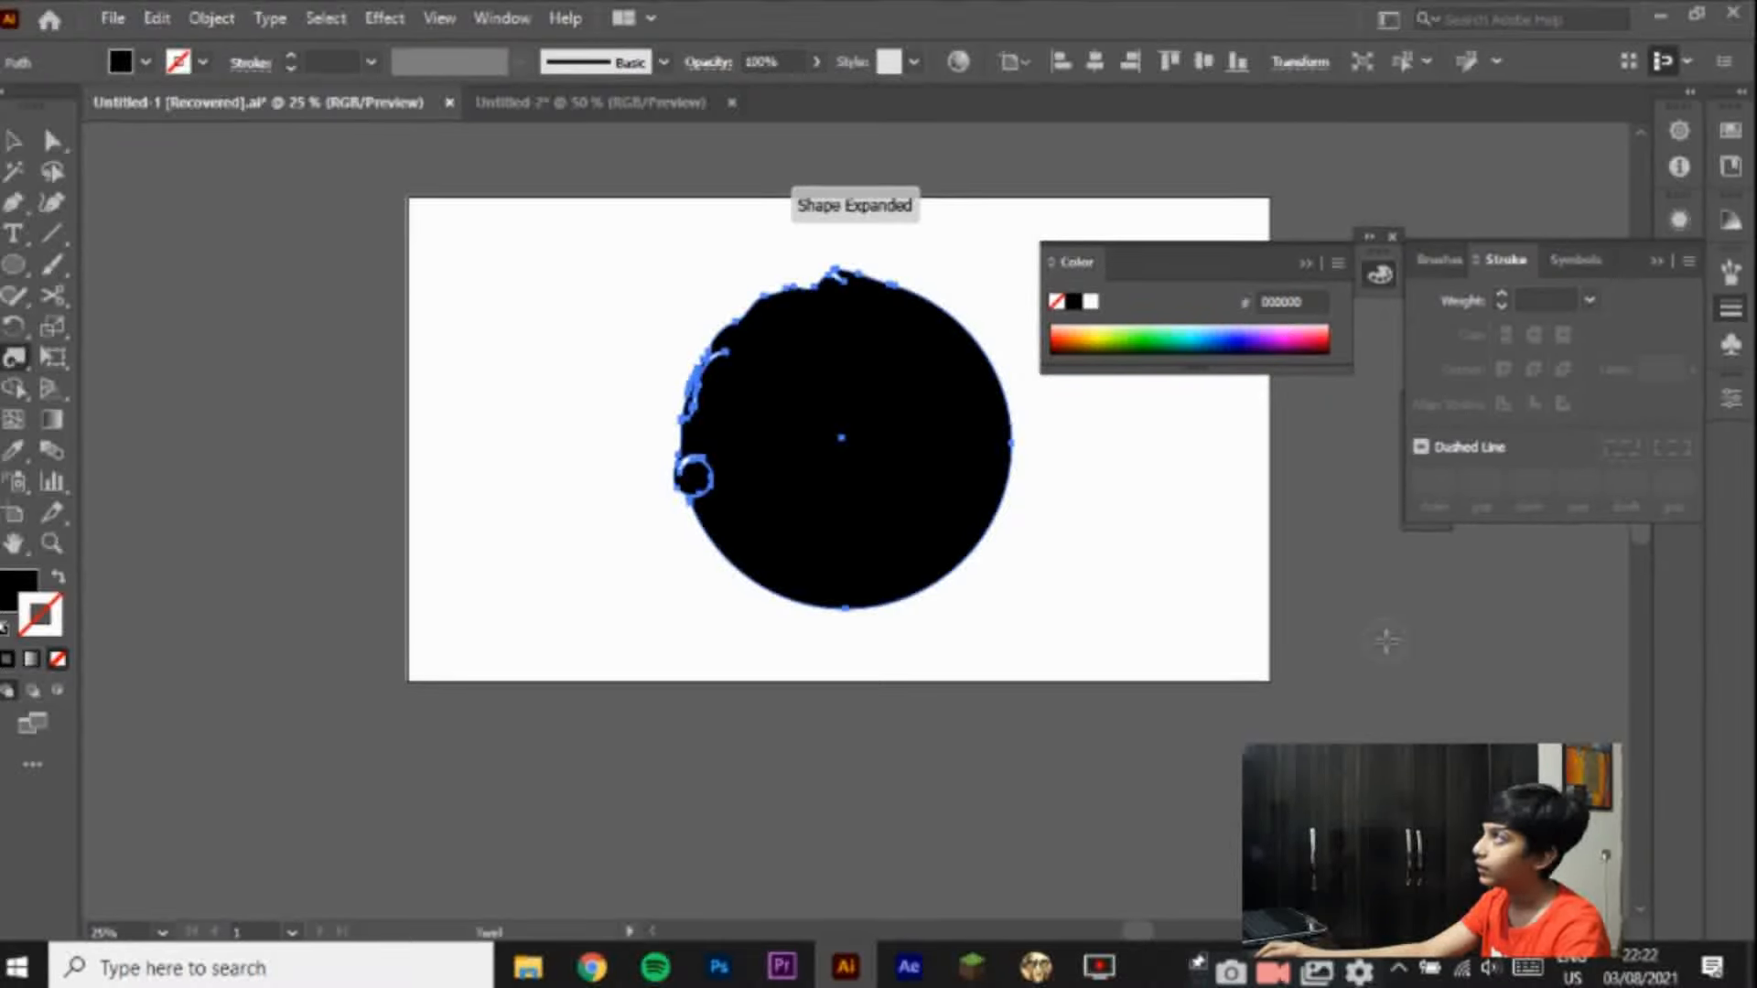
{"action": "key", "text": "ctrl+z"}
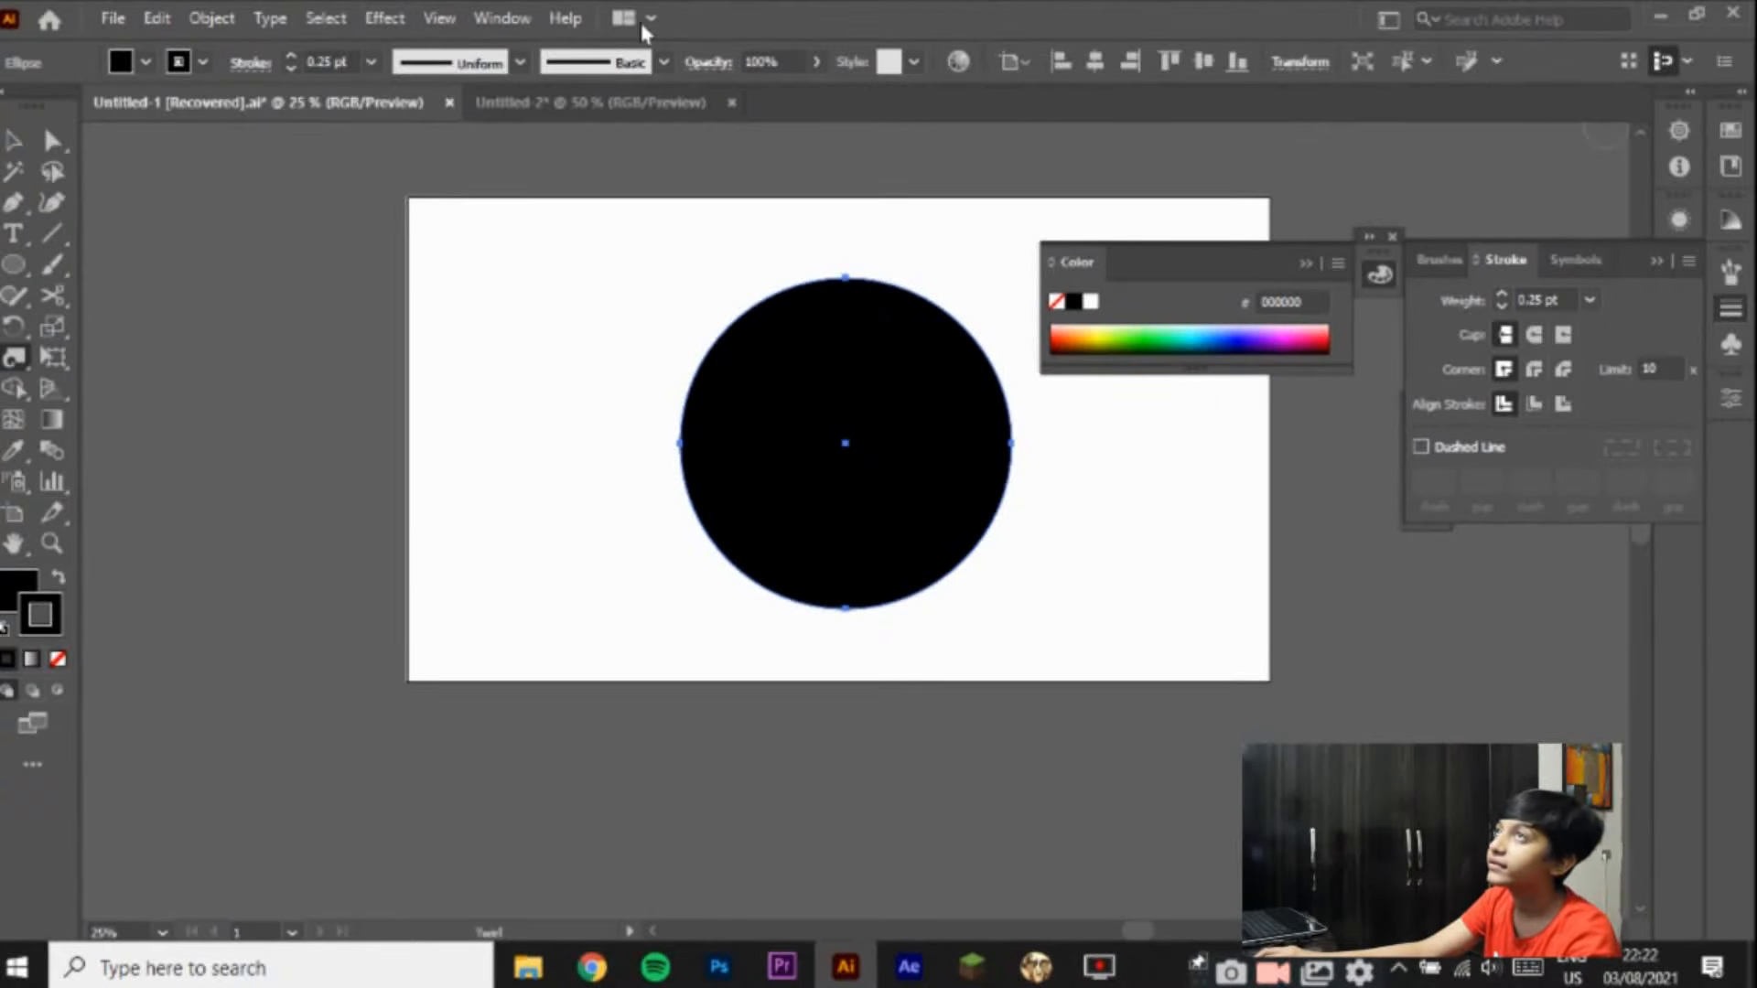
Step: Look through the list of available workspaces without switching to another one
{"action": "left_click", "coordinate": [501, 18]}
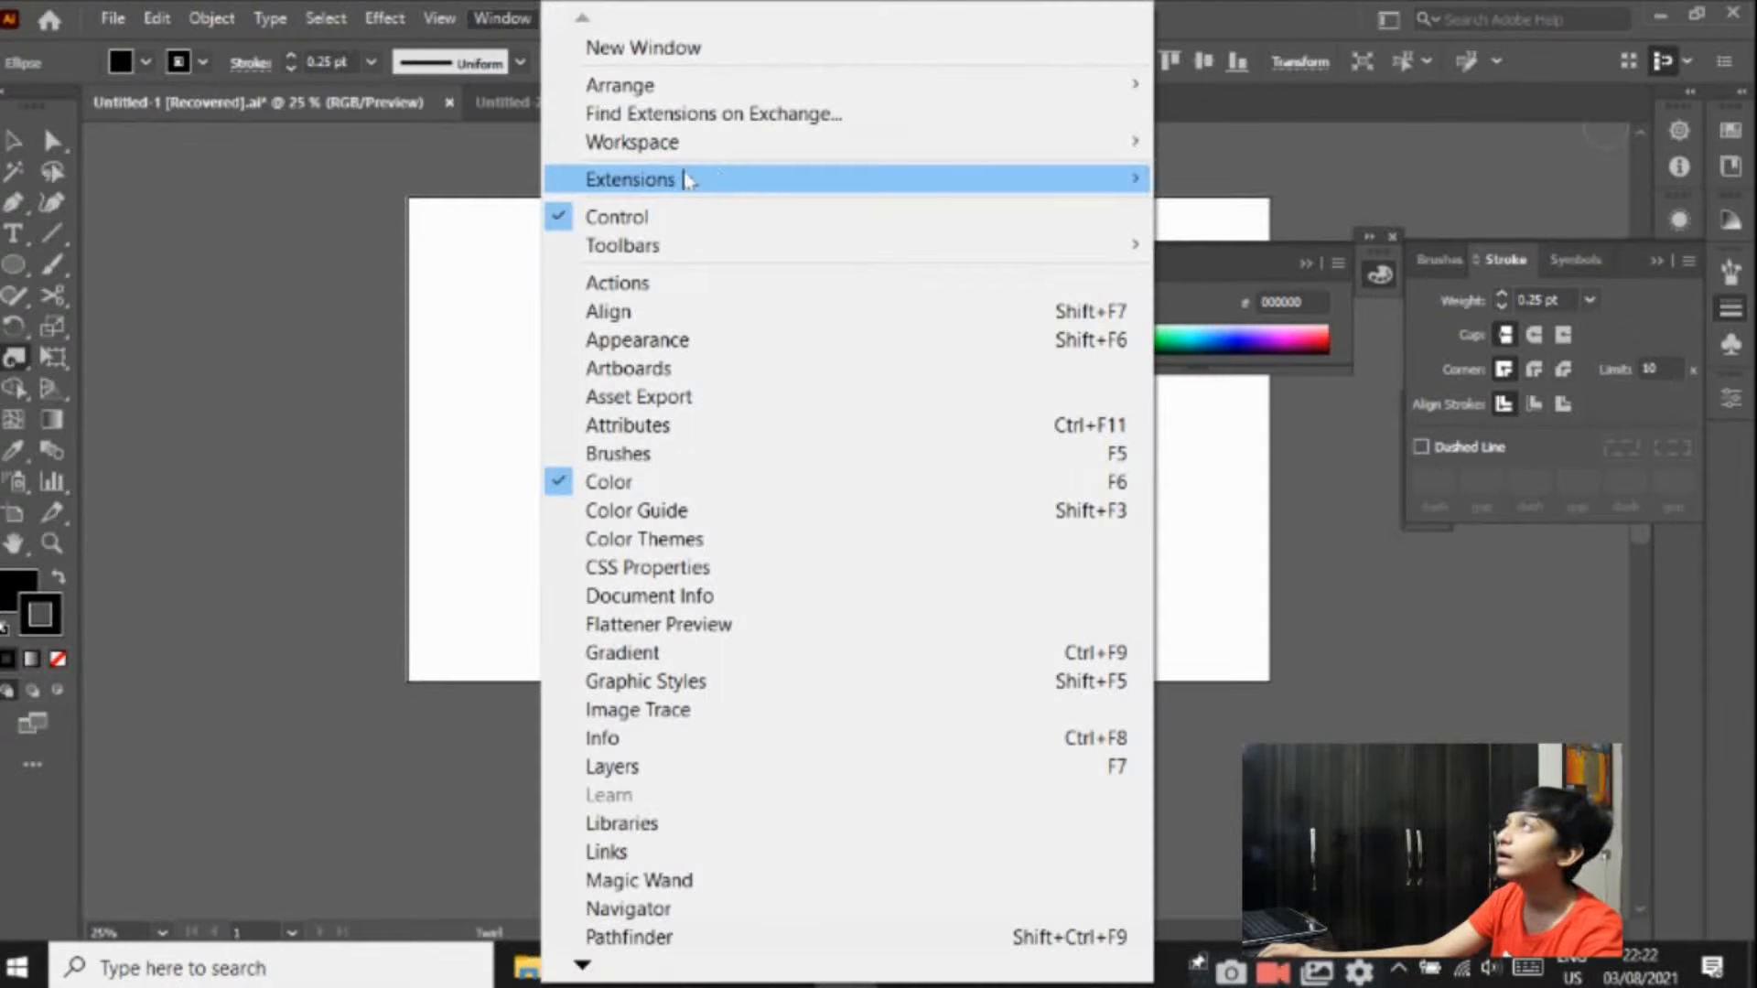
{"action": "mouse_move", "coordinate": [836, 193]}
{"action": "mouse_move", "coordinate": [935, 148]}
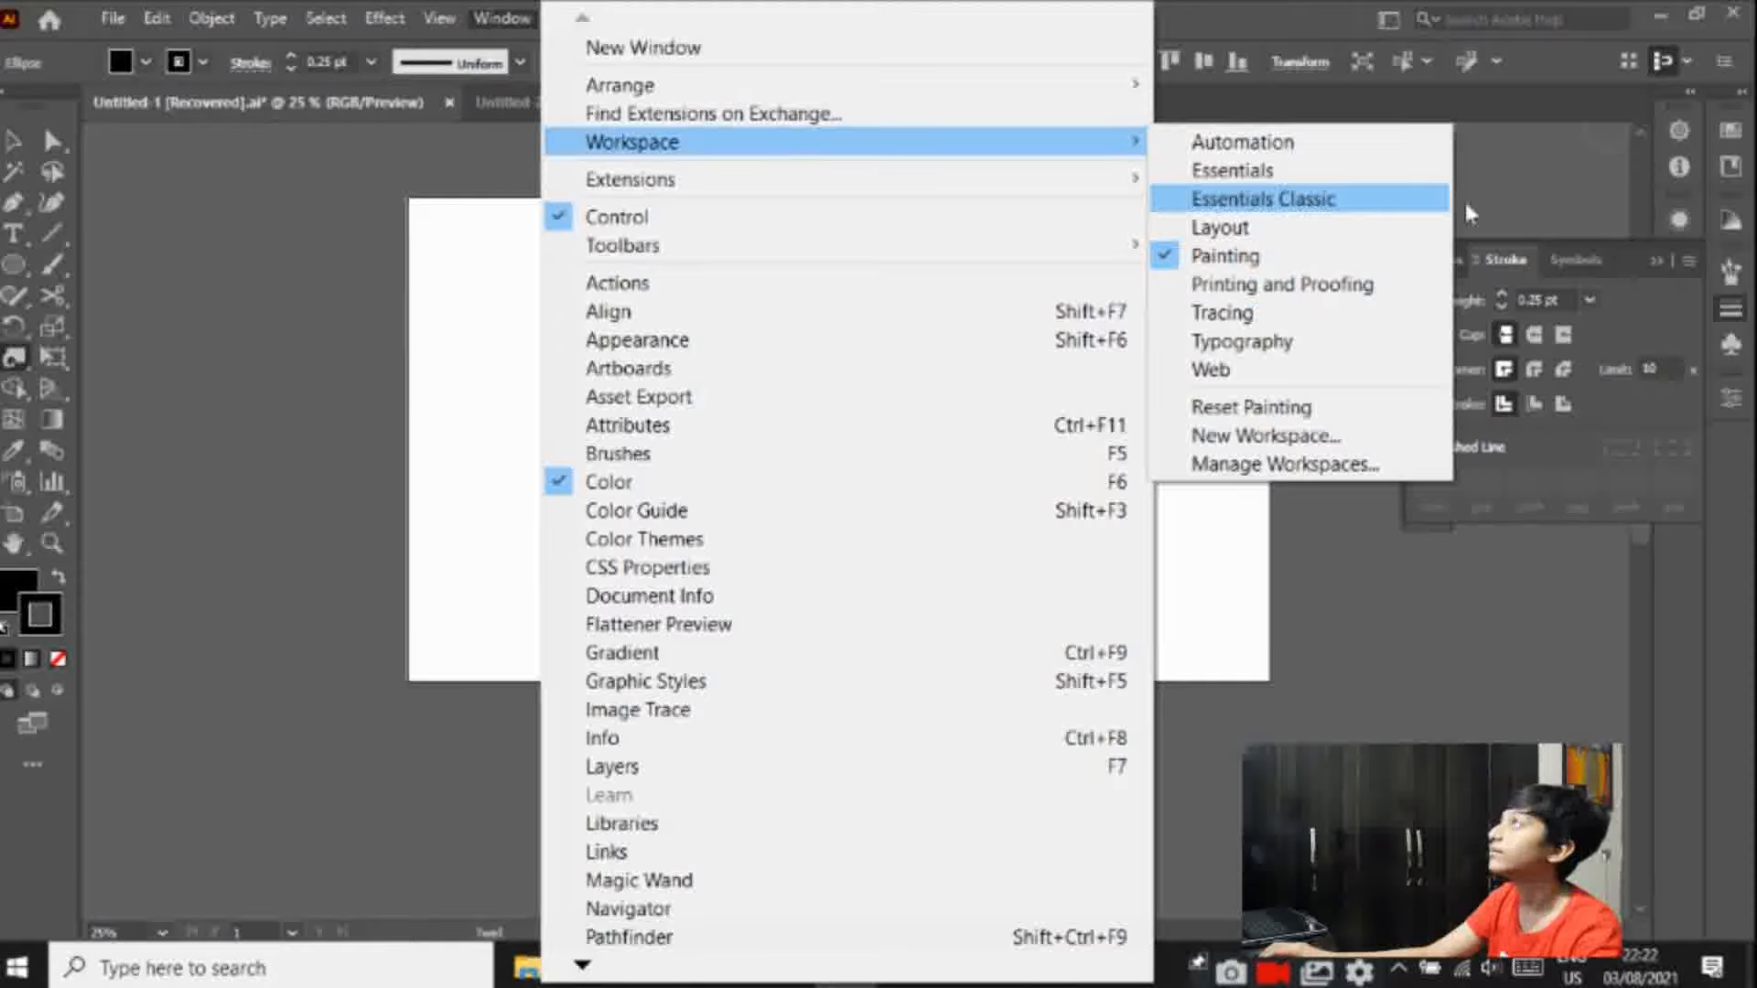
{"action": "left_click", "coordinate": [1602, 188]}
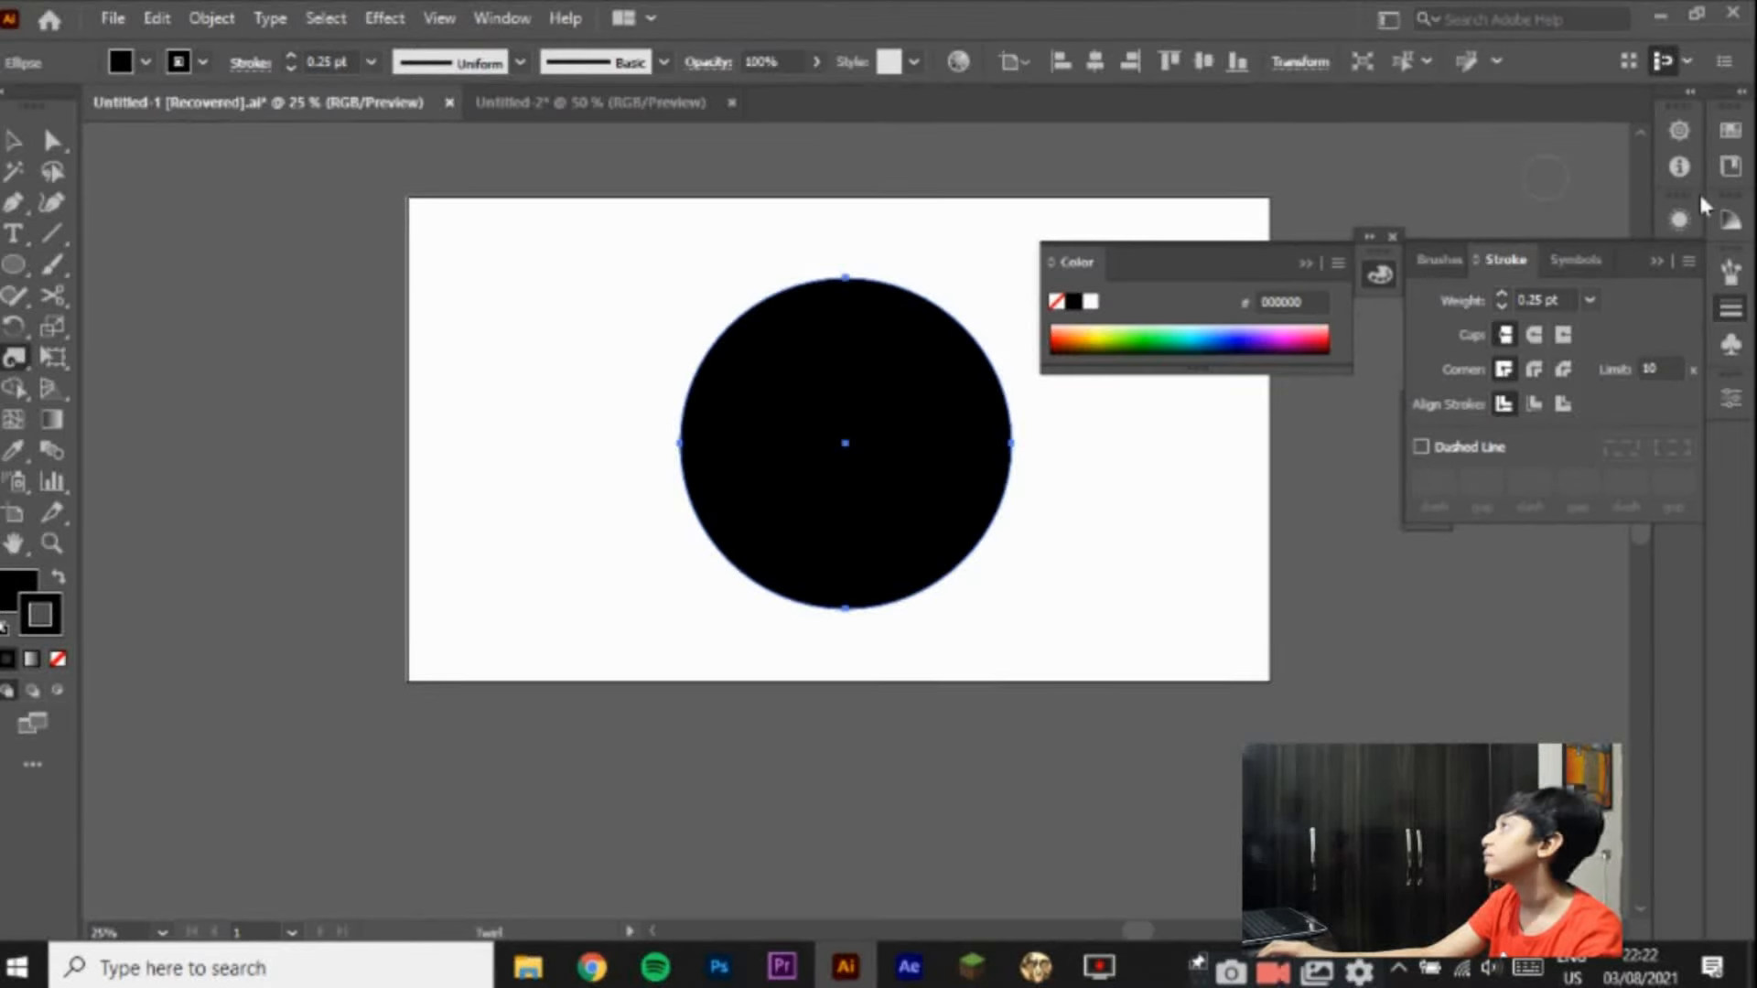
Step: Raise the selected circle's stroke weight to 1 pt
{"action": "left_click", "coordinate": [1559, 267]}
{"action": "left_click", "coordinate": [1441, 261]}
{"action": "left_click", "coordinate": [1500, 263]}
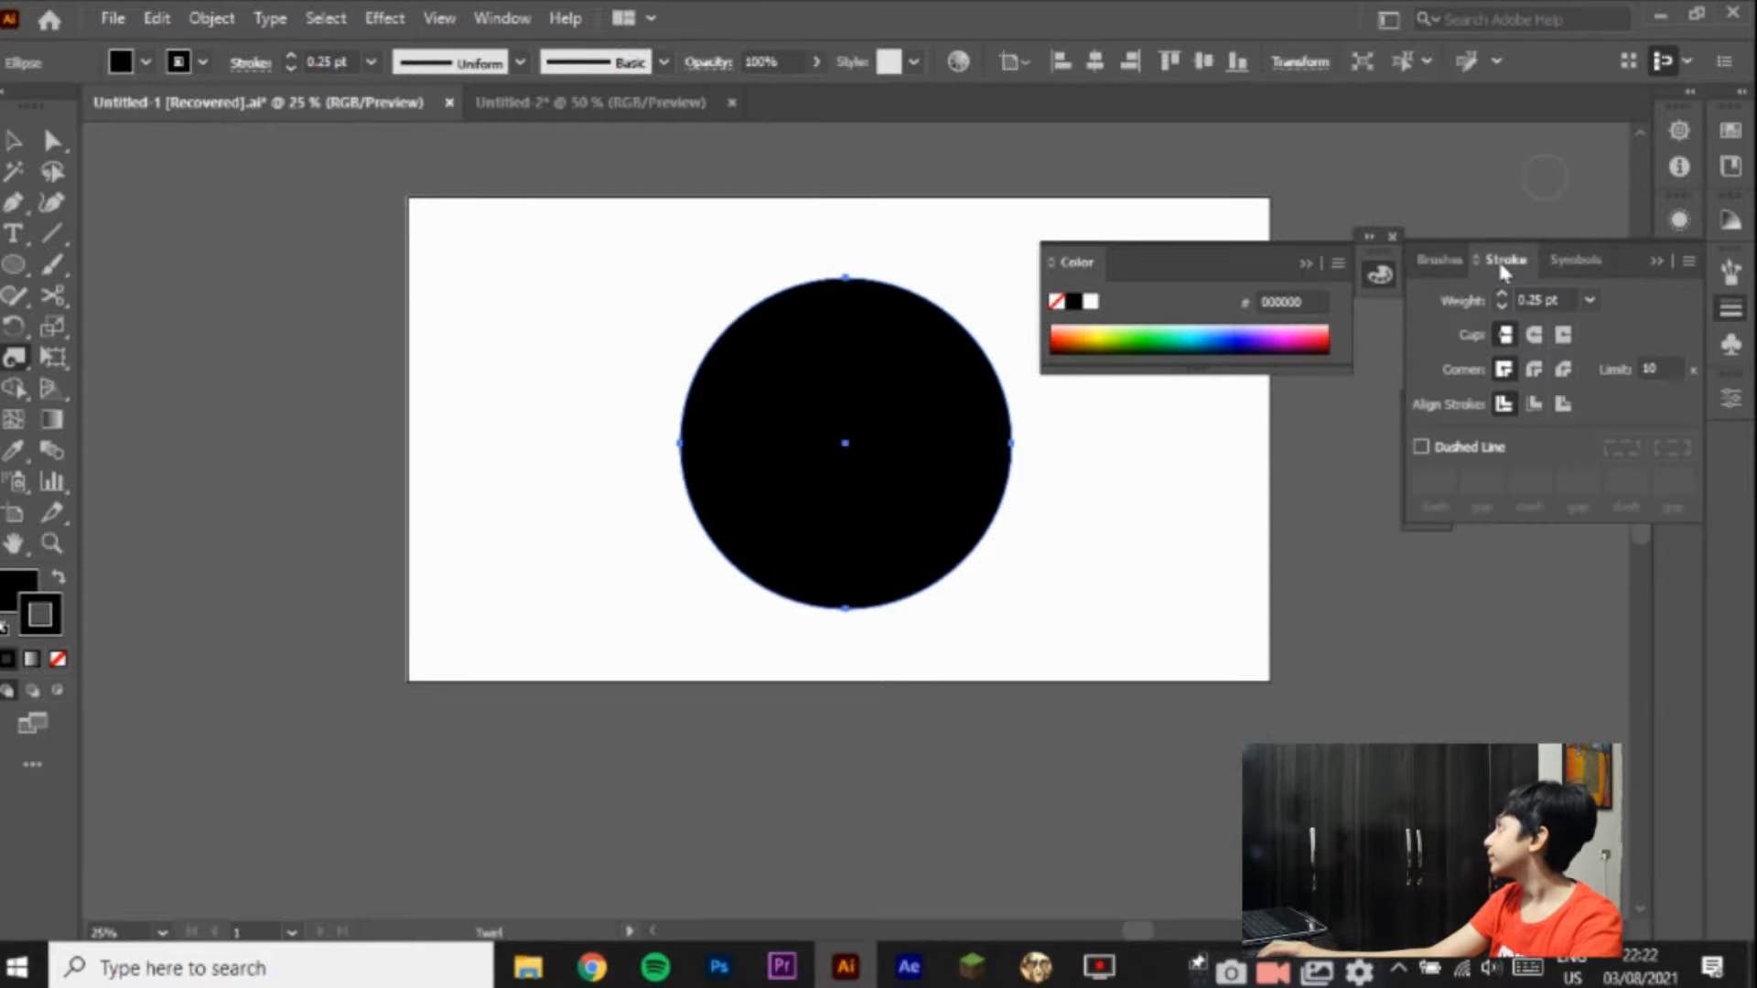
{"action": "left_click", "coordinate": [1502, 294]}
{"action": "left_click", "coordinate": [1502, 294]}
{"action": "left_click", "coordinate": [1502, 294]}
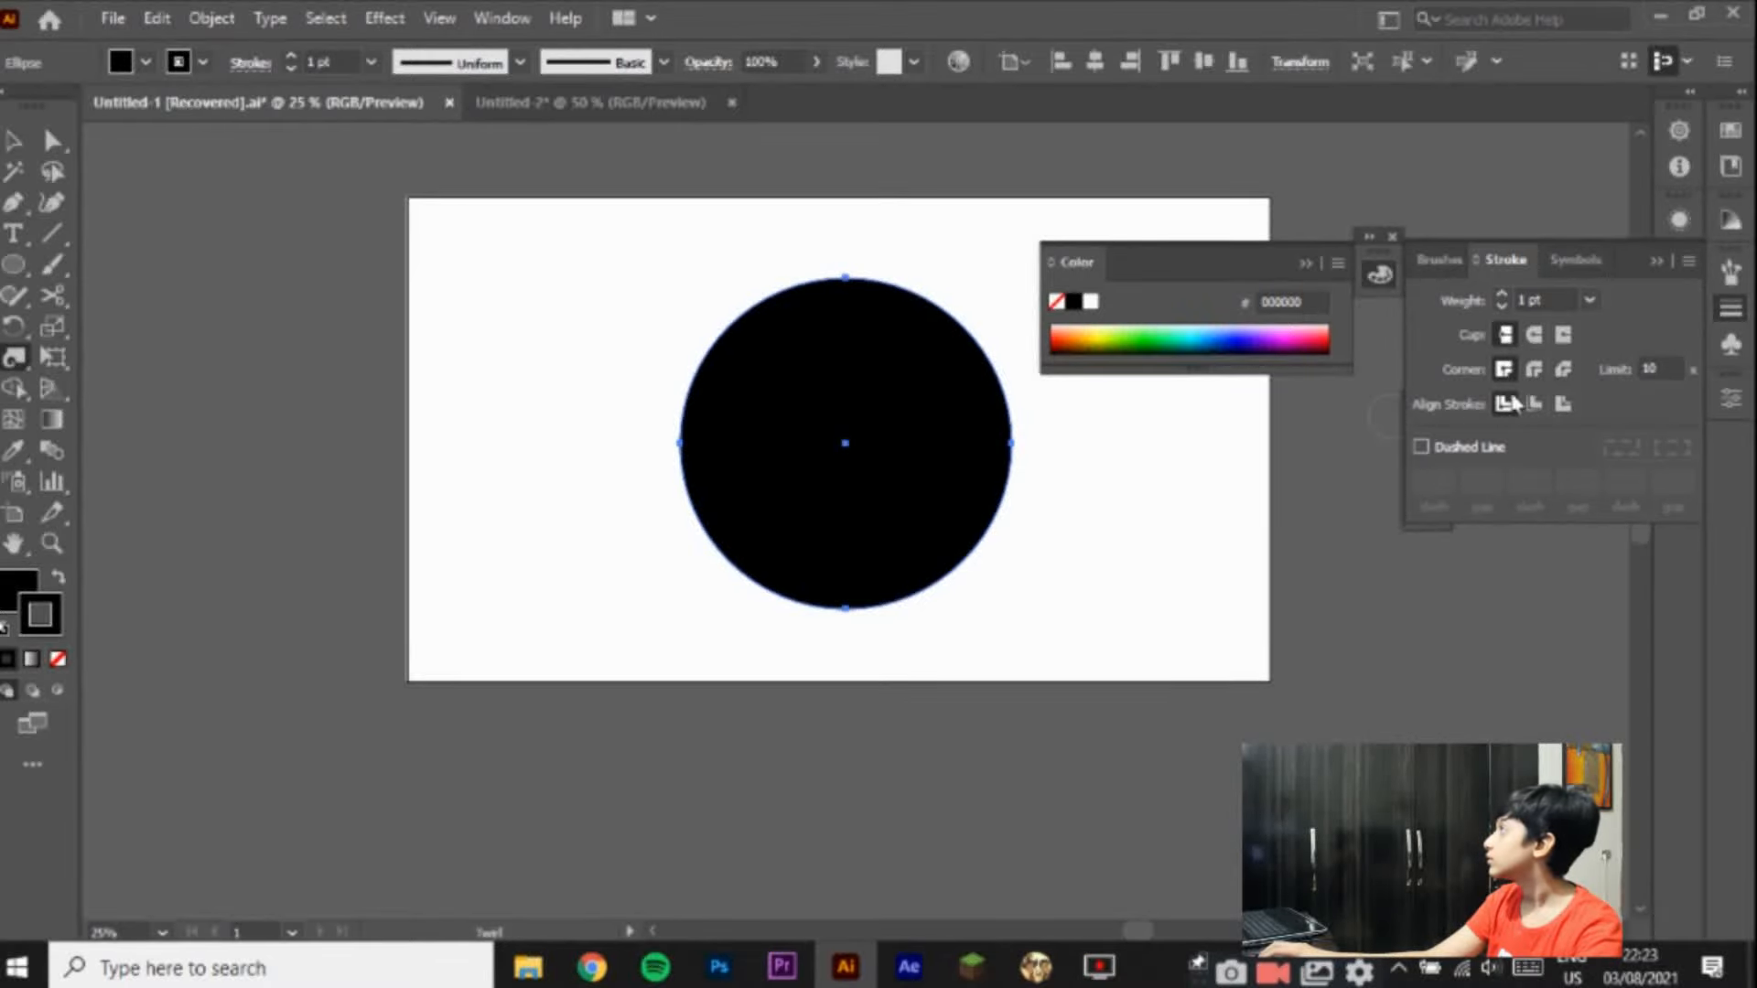
Step: Bring up the brush list and look over its options, dismissing any stray warning
{"action": "left_click", "coordinate": [1435, 260]}
{"action": "key", "text": "minus"}
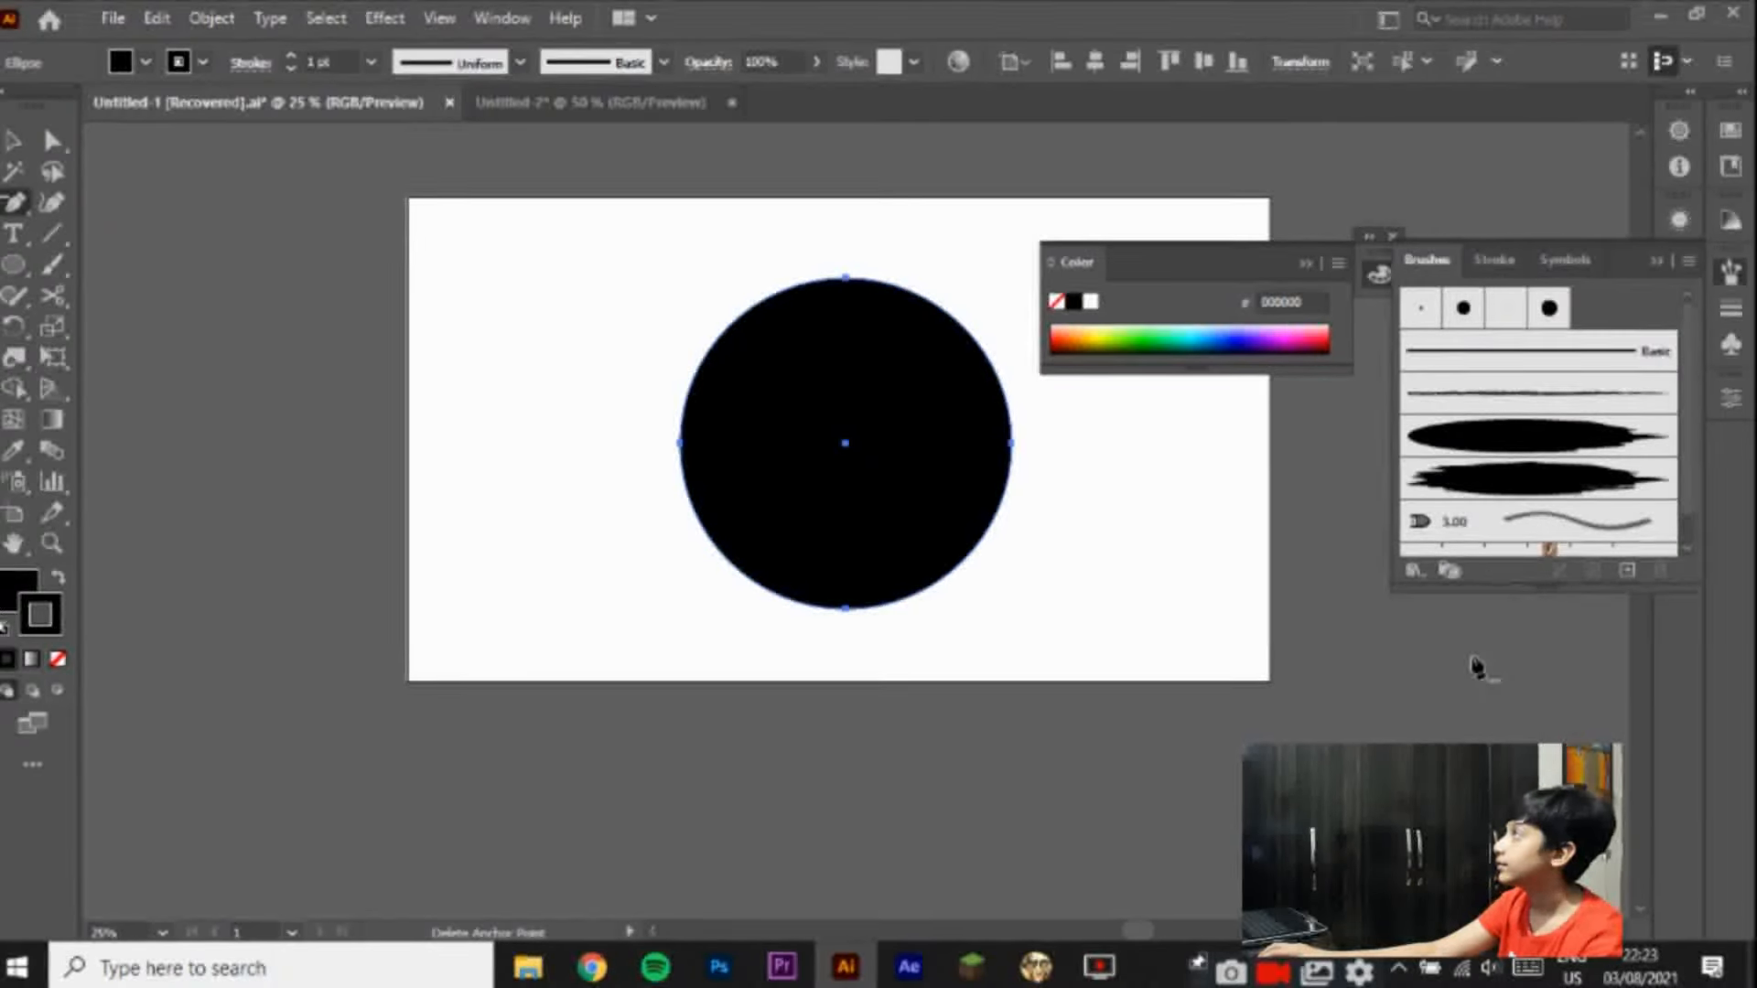
{"action": "left_click", "coordinate": [1688, 262]}
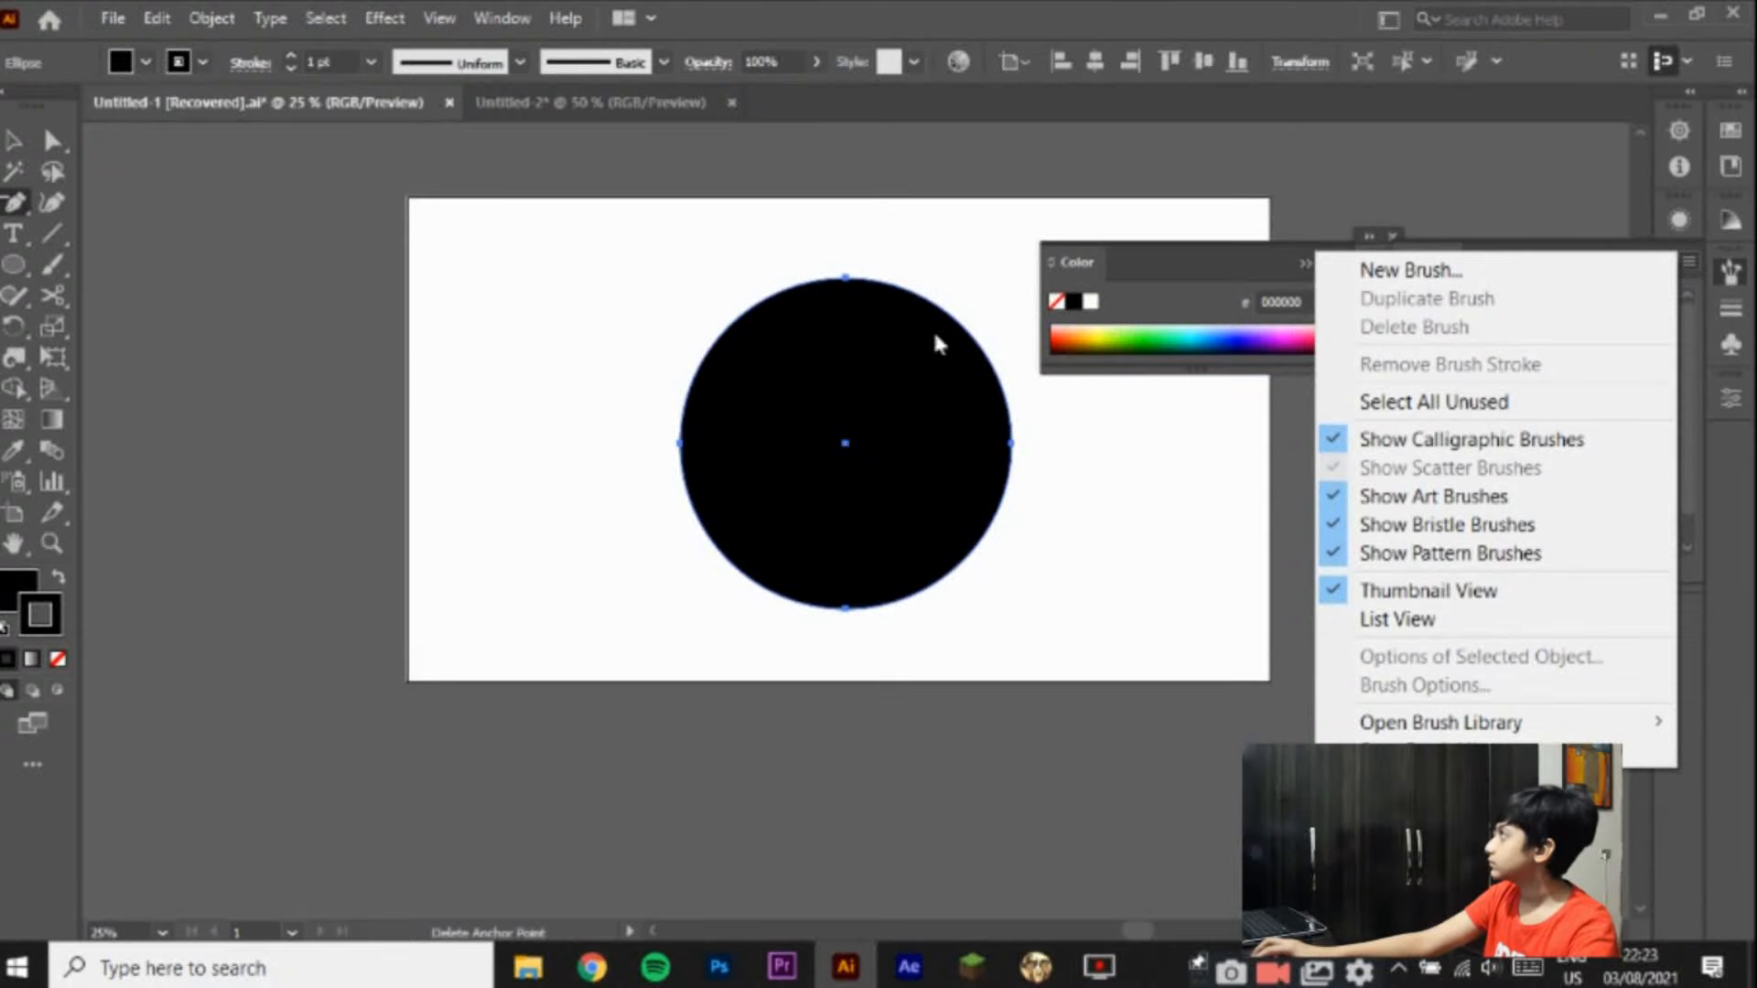
{"action": "left_click", "coordinate": [817, 441]}
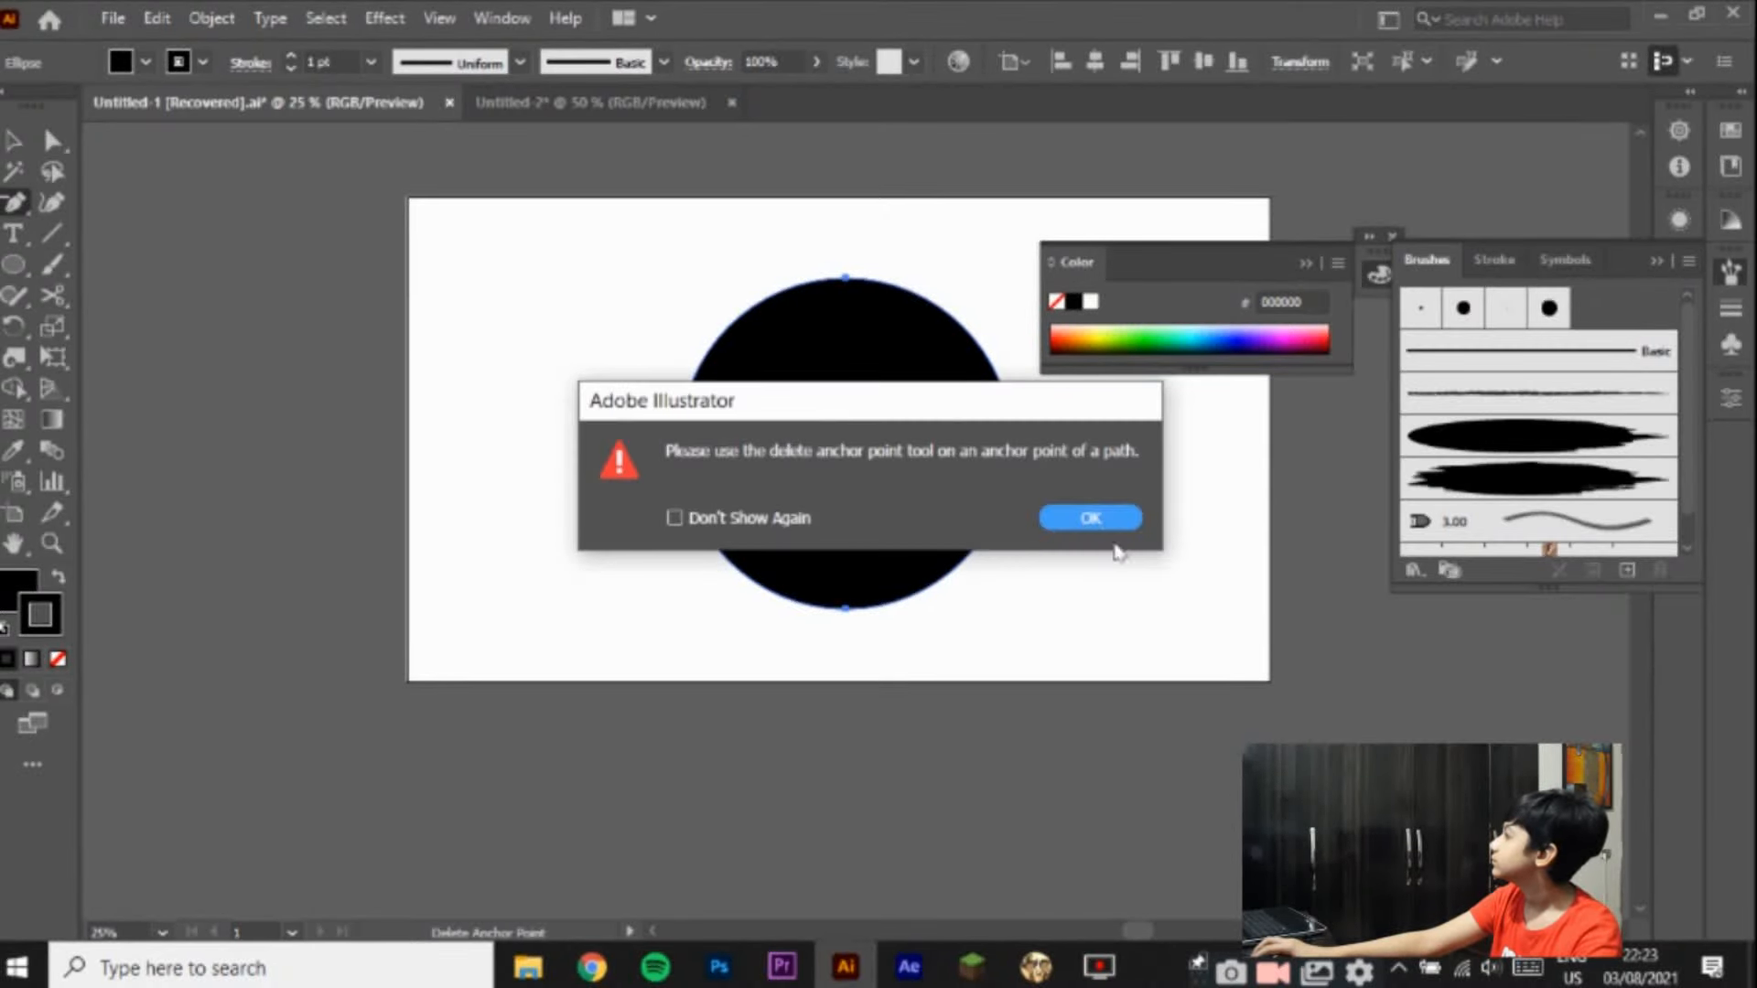
{"action": "left_click", "coordinate": [1091, 518]}
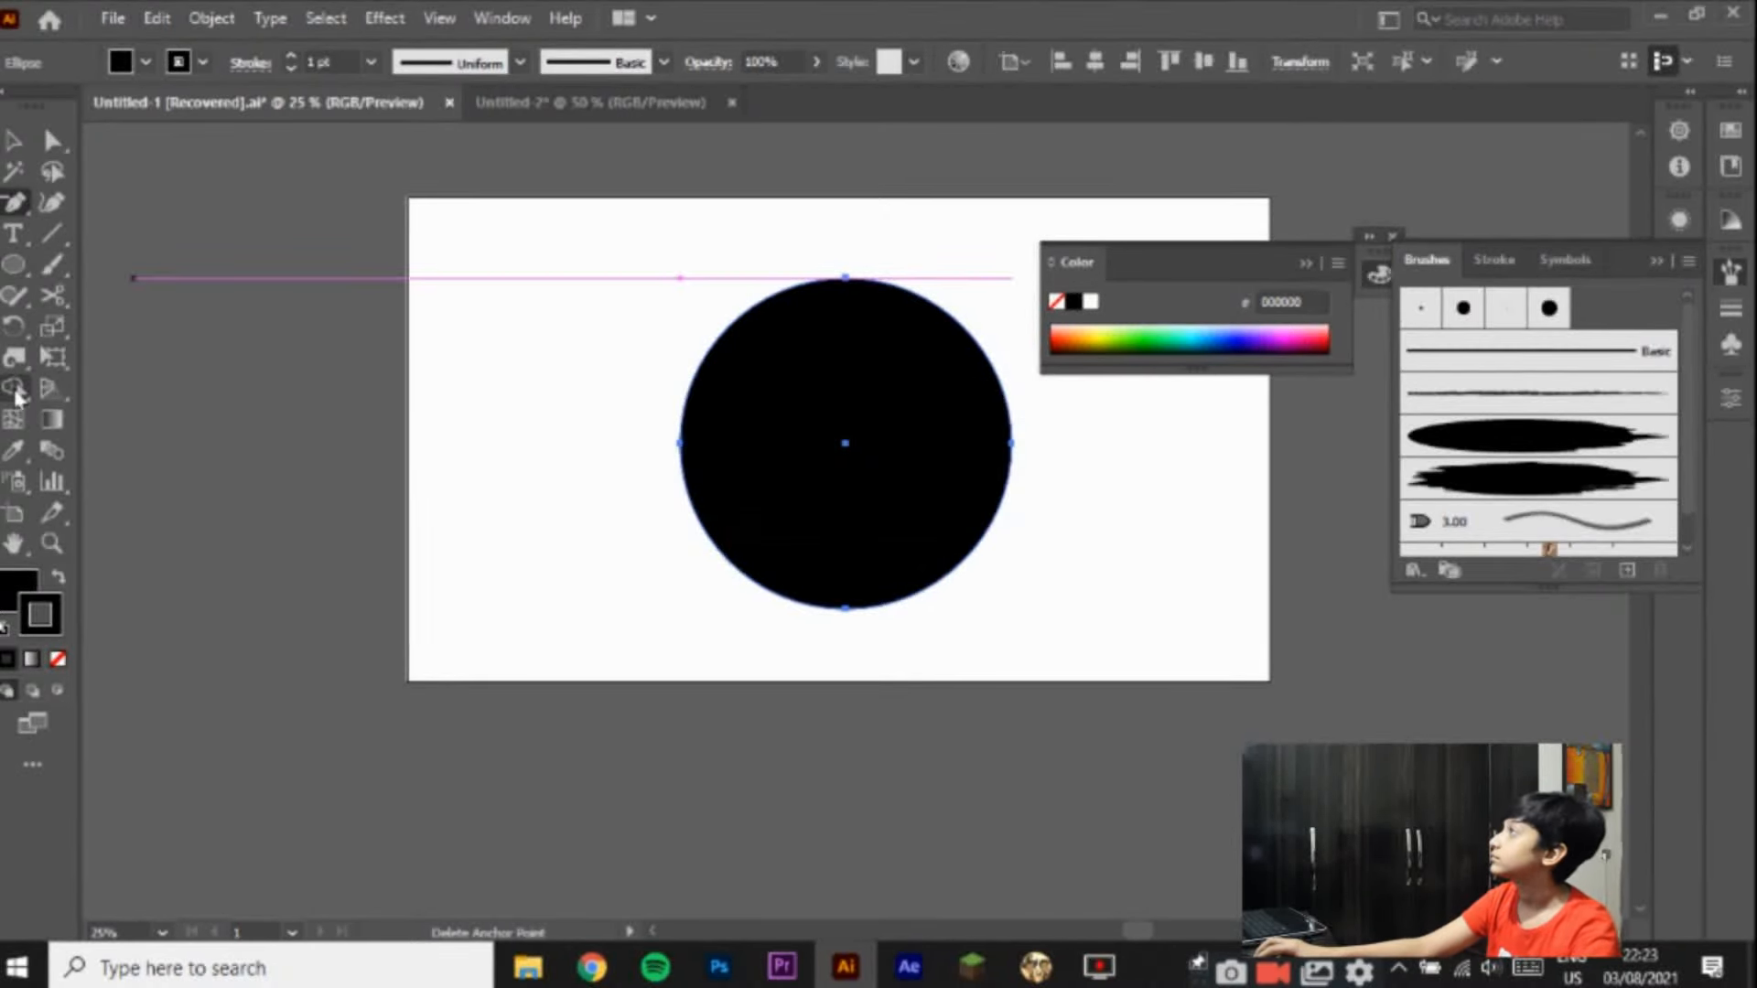
Step: Deselect the circle, view the space illustration in Untitled-2 and return to the Untitled-1 document
{"action": "left_click", "coordinate": [13, 357]}
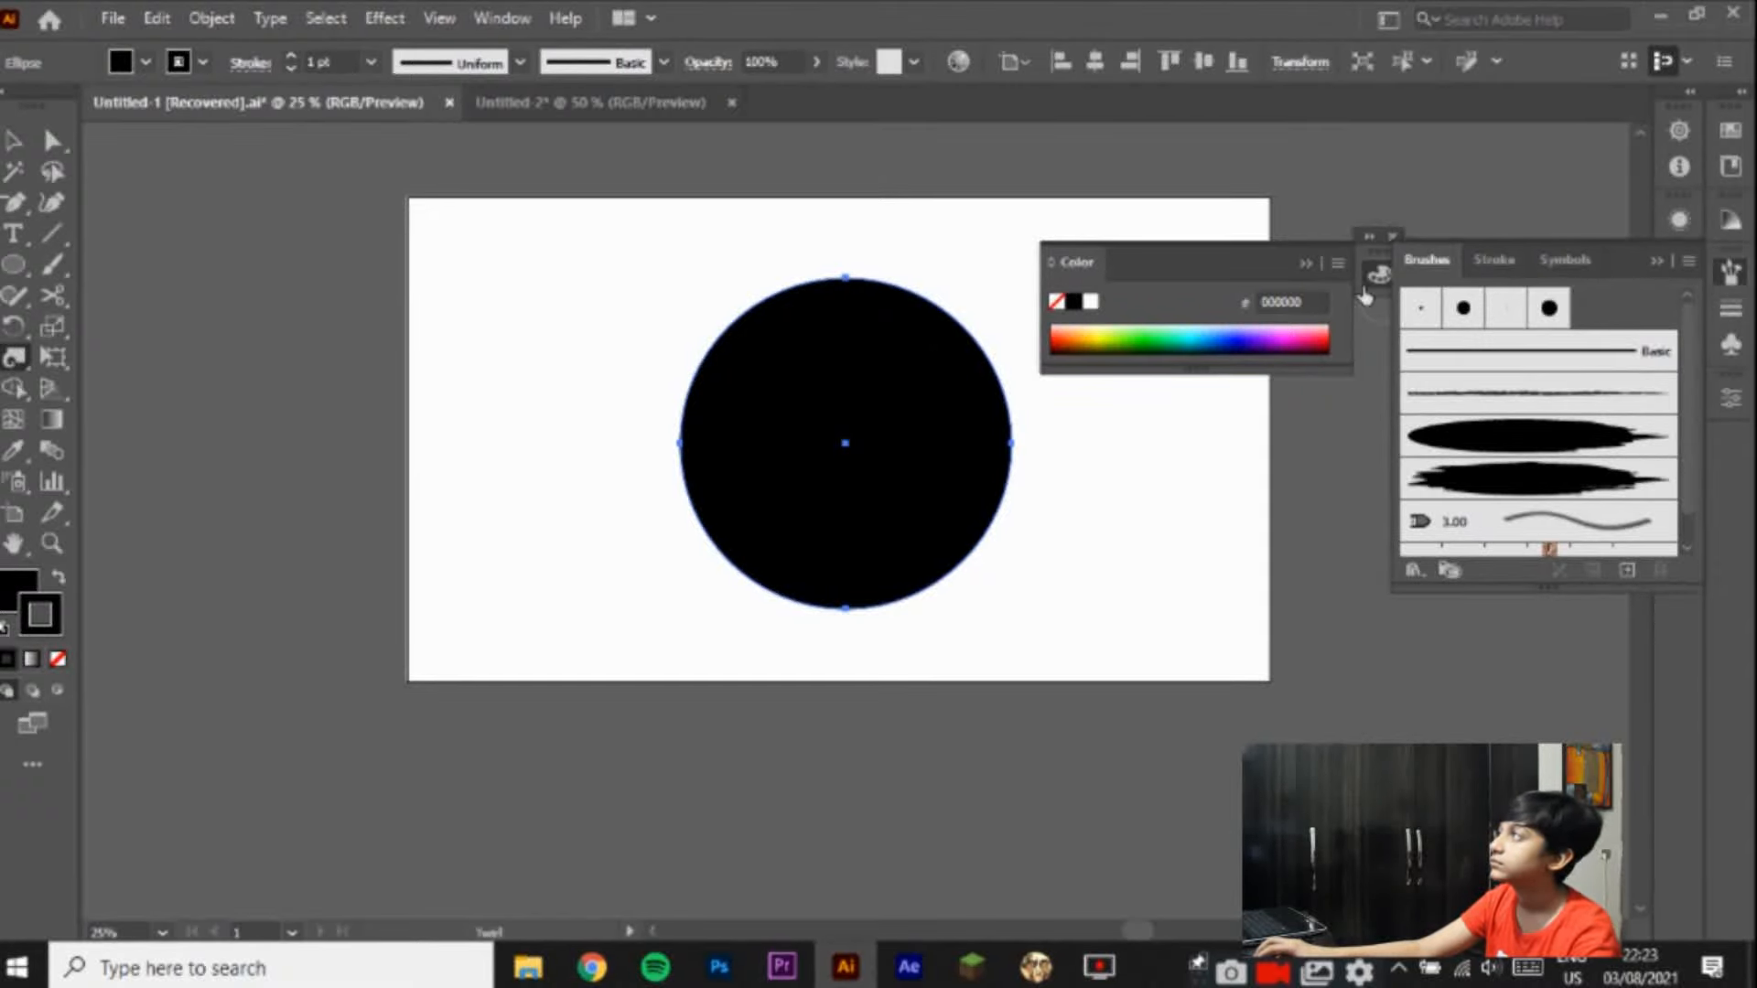
{"action": "scroll", "coordinate": [823, 470], "scroll_direction": "up", "scroll_amount": 3}
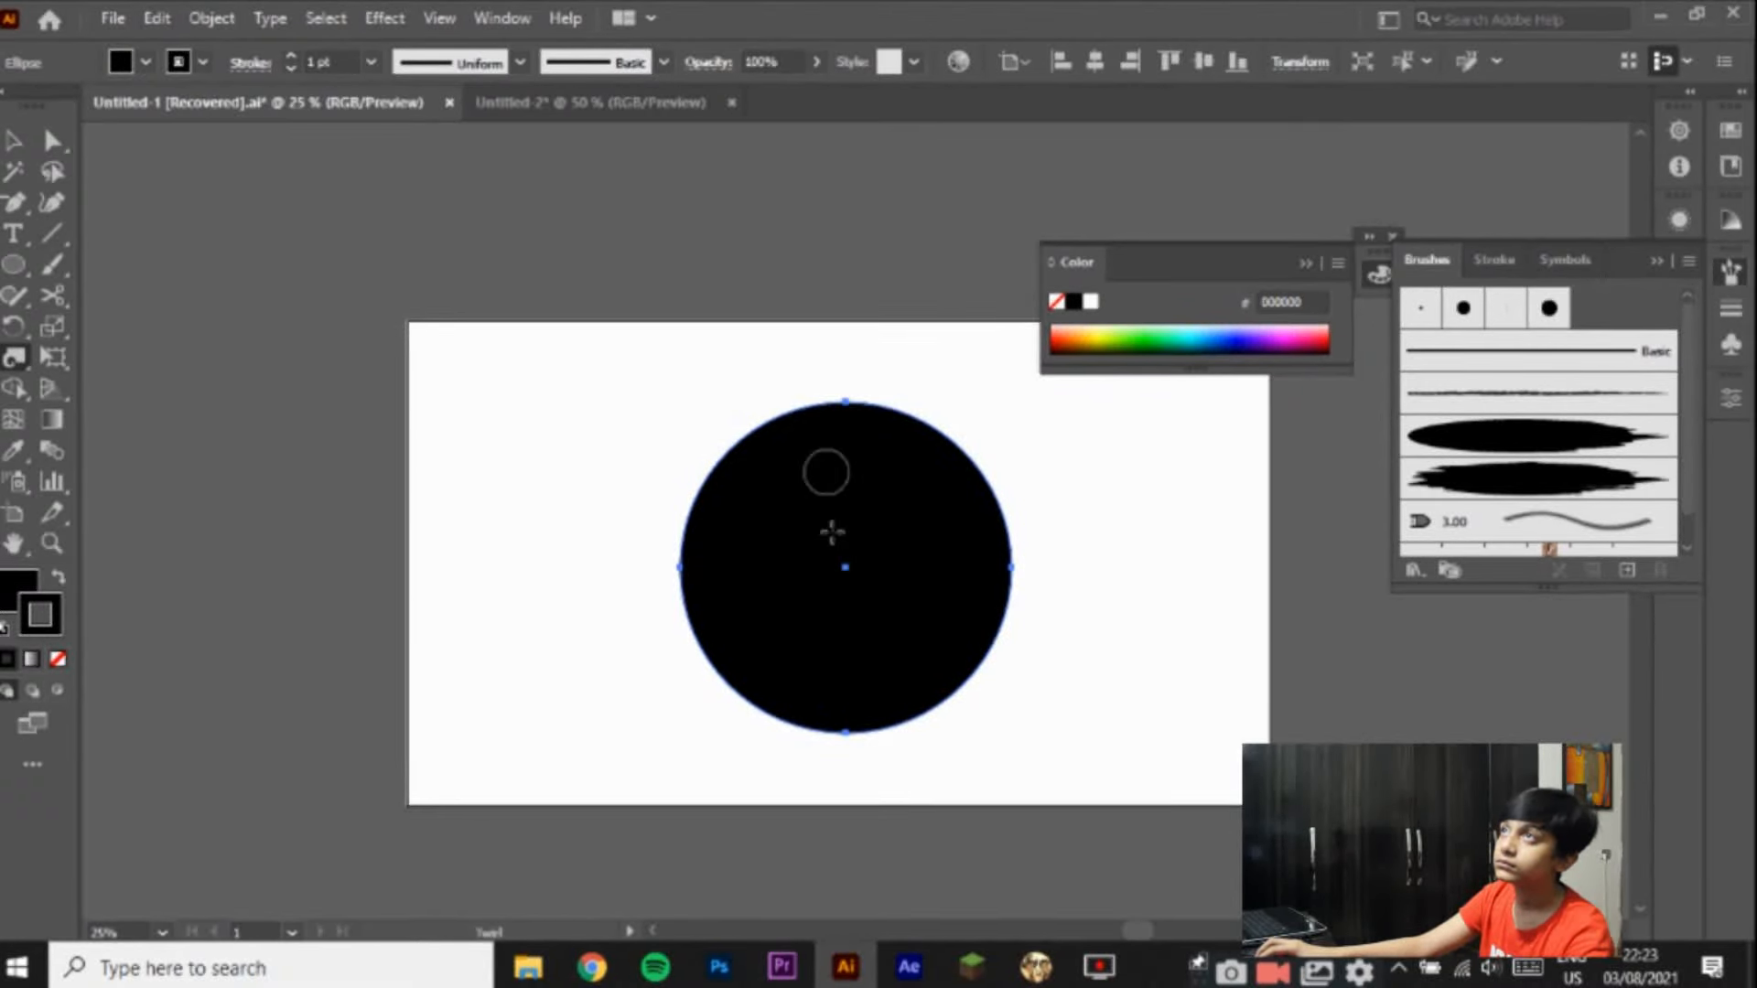
{"action": "scroll", "coordinate": [831, 530], "scroll_direction": "down", "scroll_amount": 1}
{"action": "scroll", "coordinate": [777, 491], "scroll_direction": "down", "scroll_amount": 5}
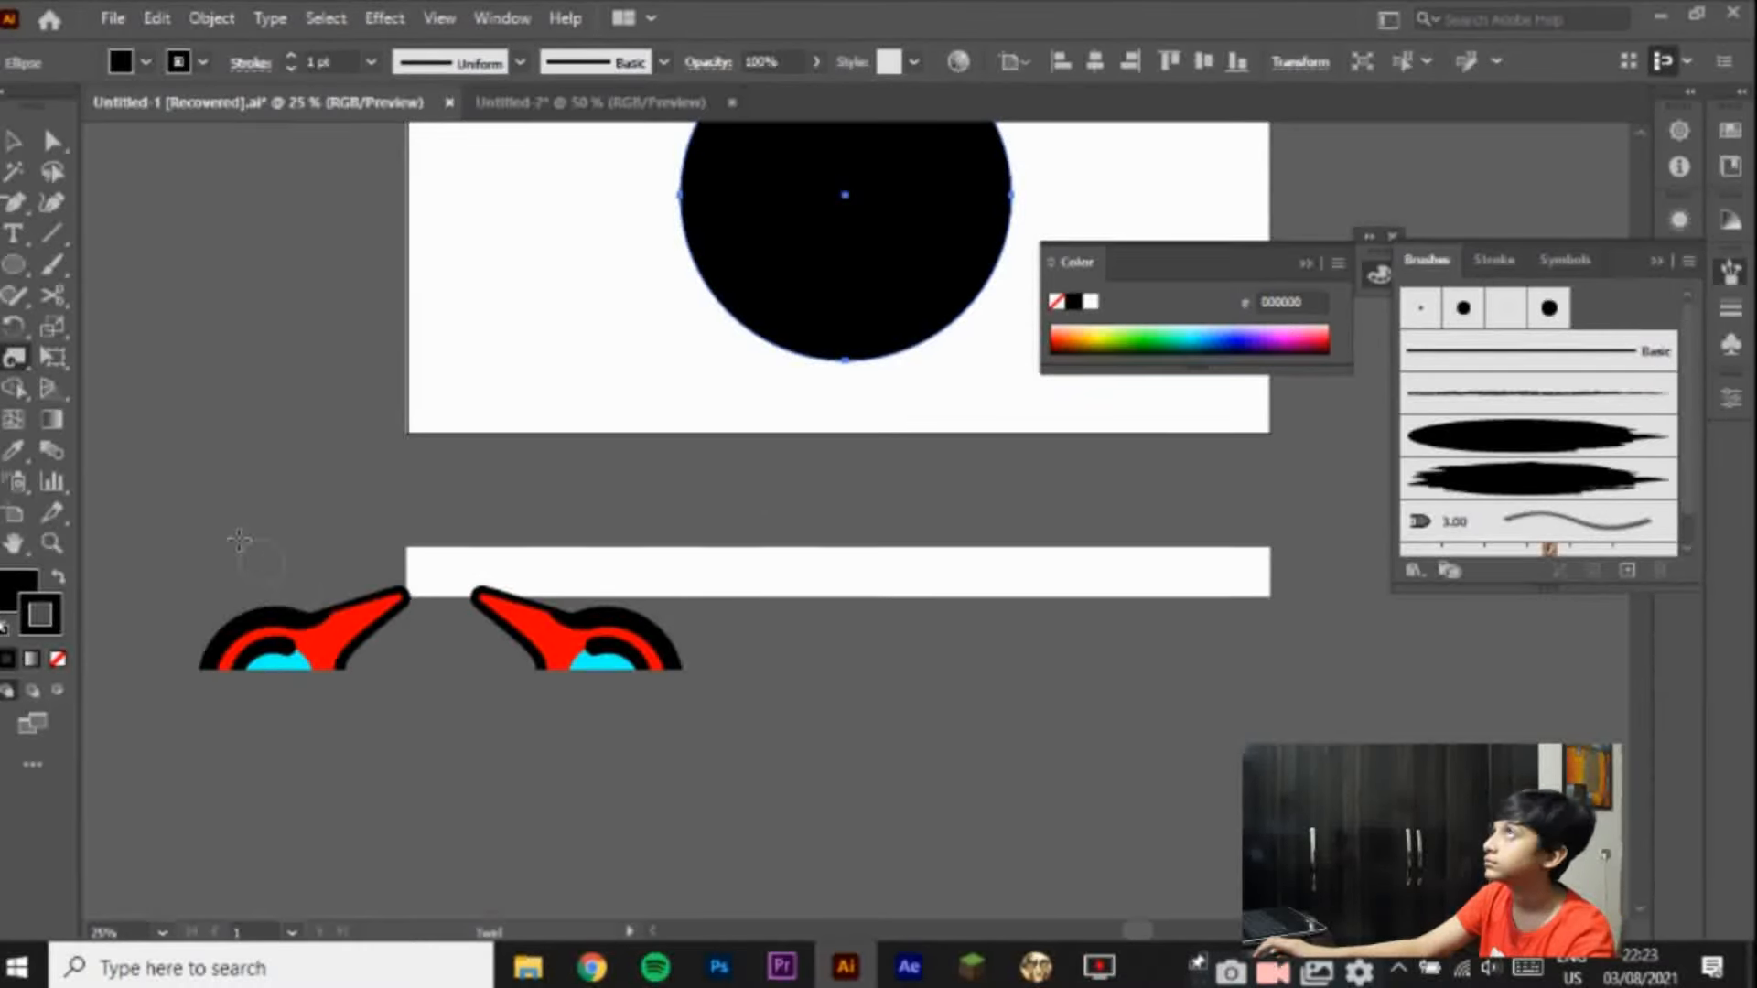
{"action": "key", "text": "v"}
{"action": "left_click", "coordinate": [750, 827]}
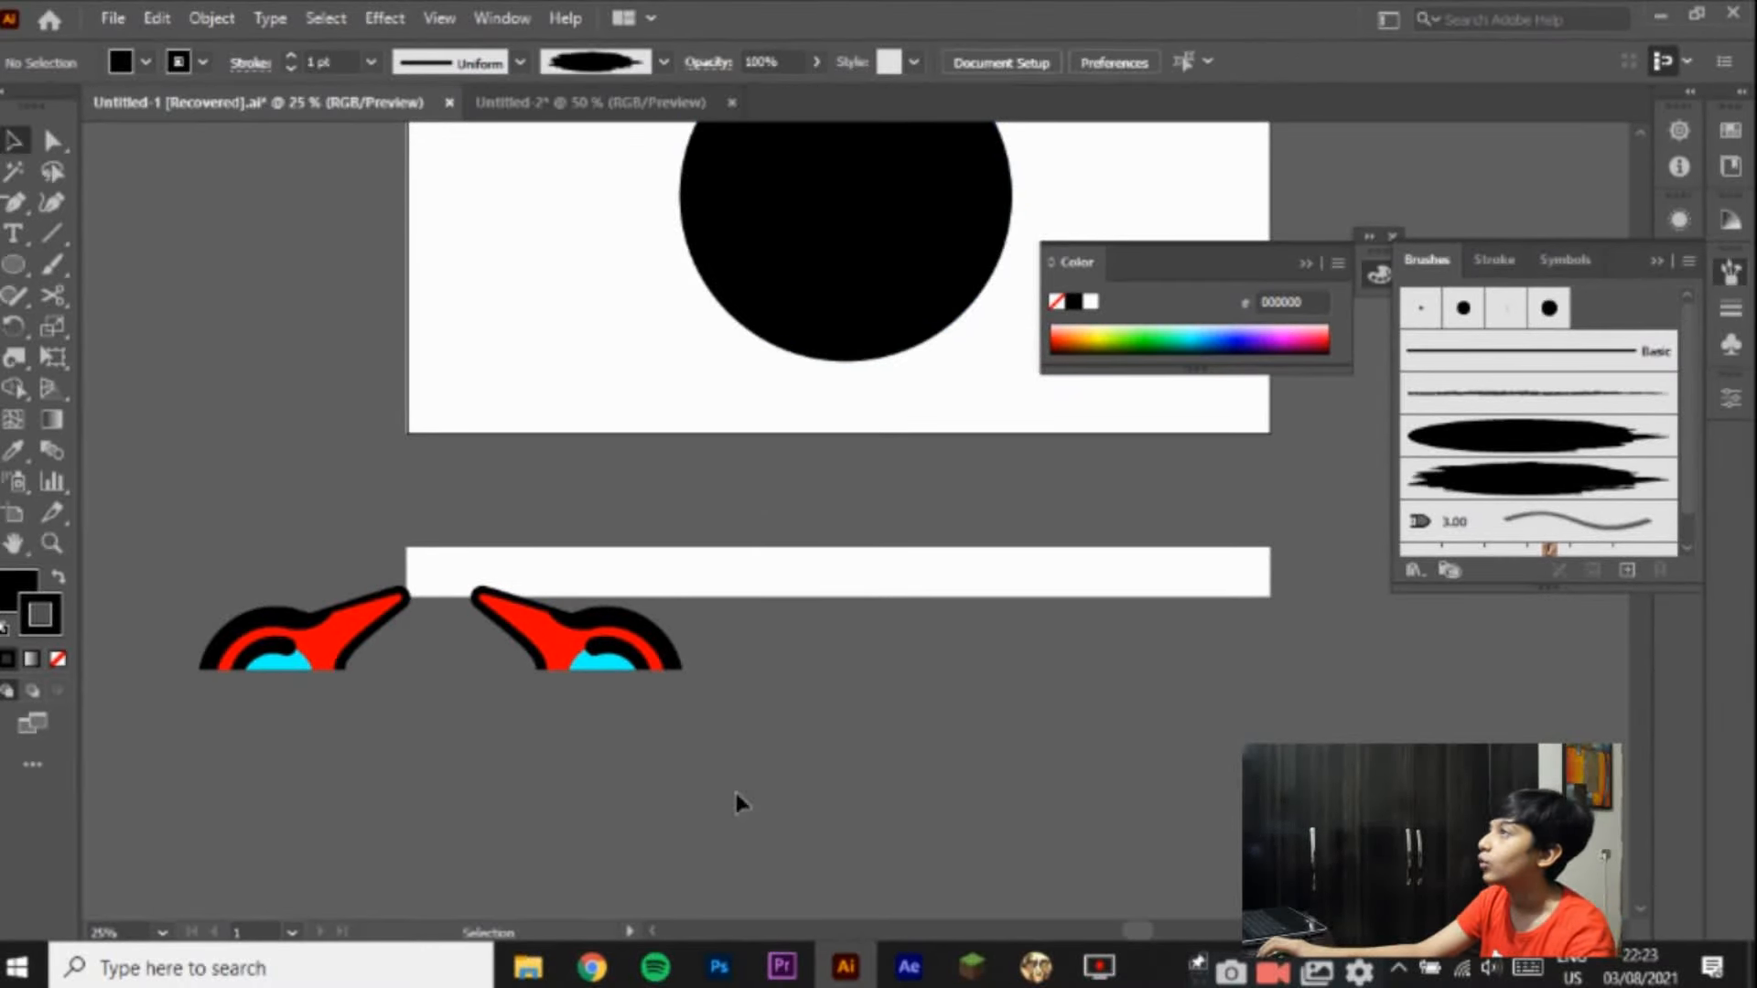
{"action": "left_click", "coordinate": [655, 108]}
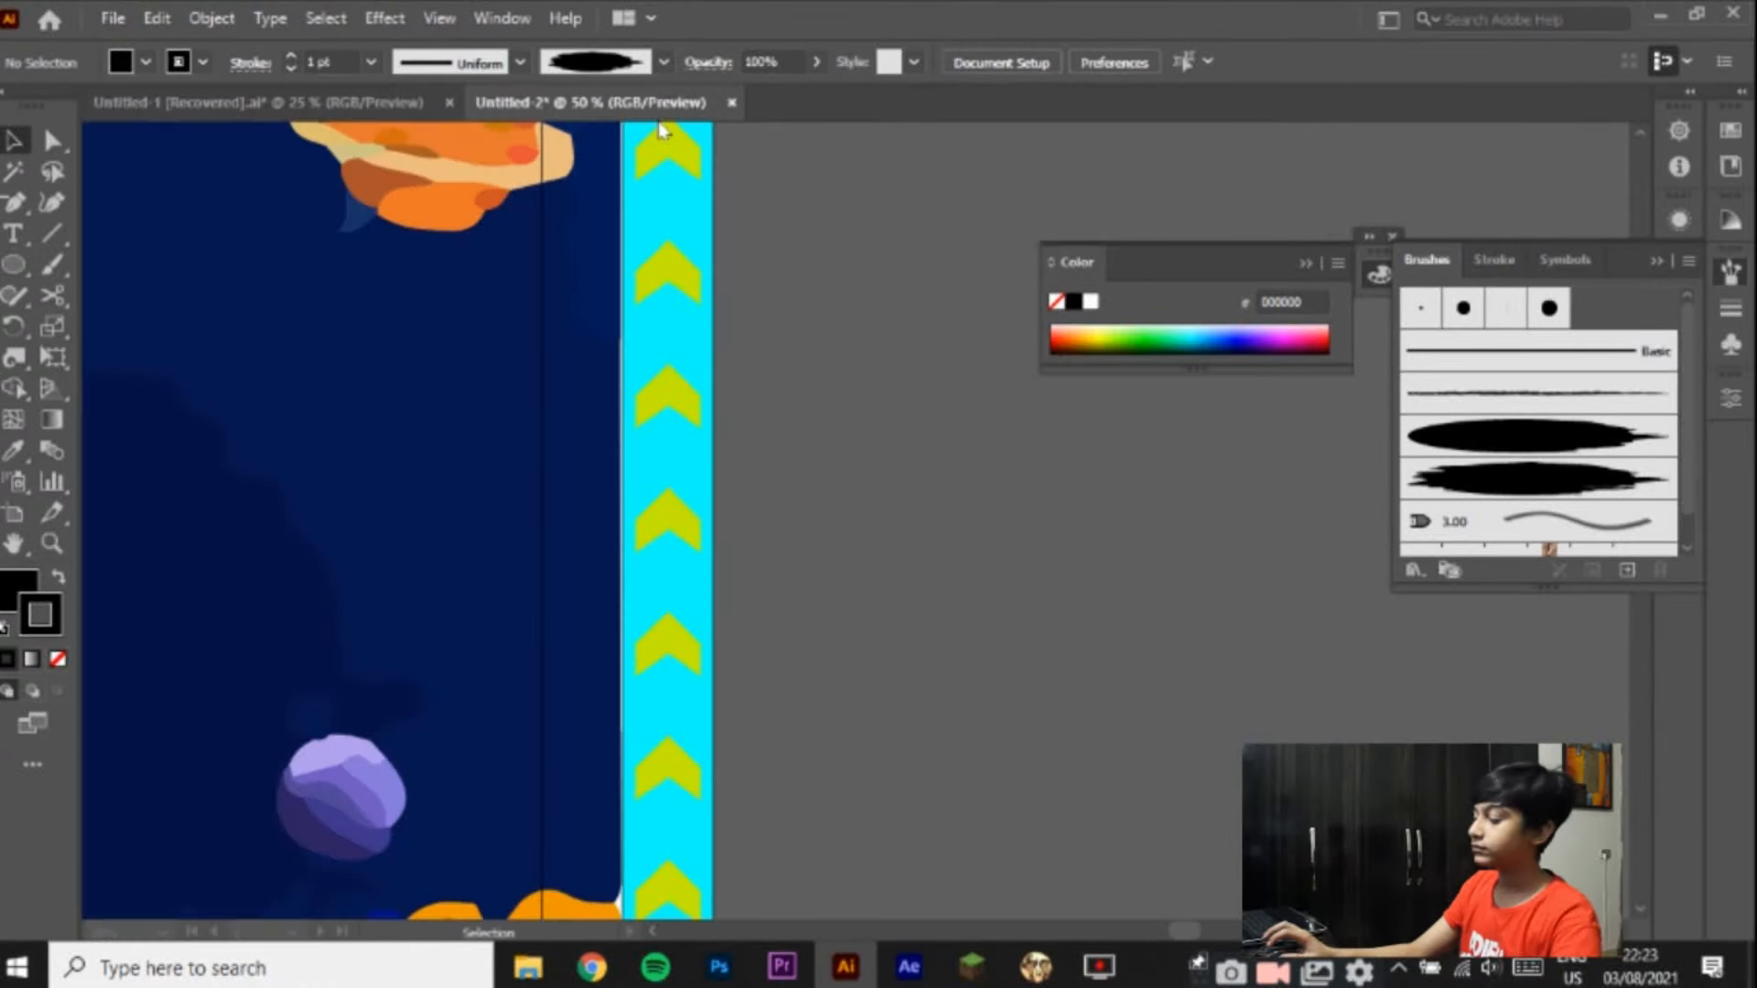
{"action": "left_click", "coordinate": [209, 102]}
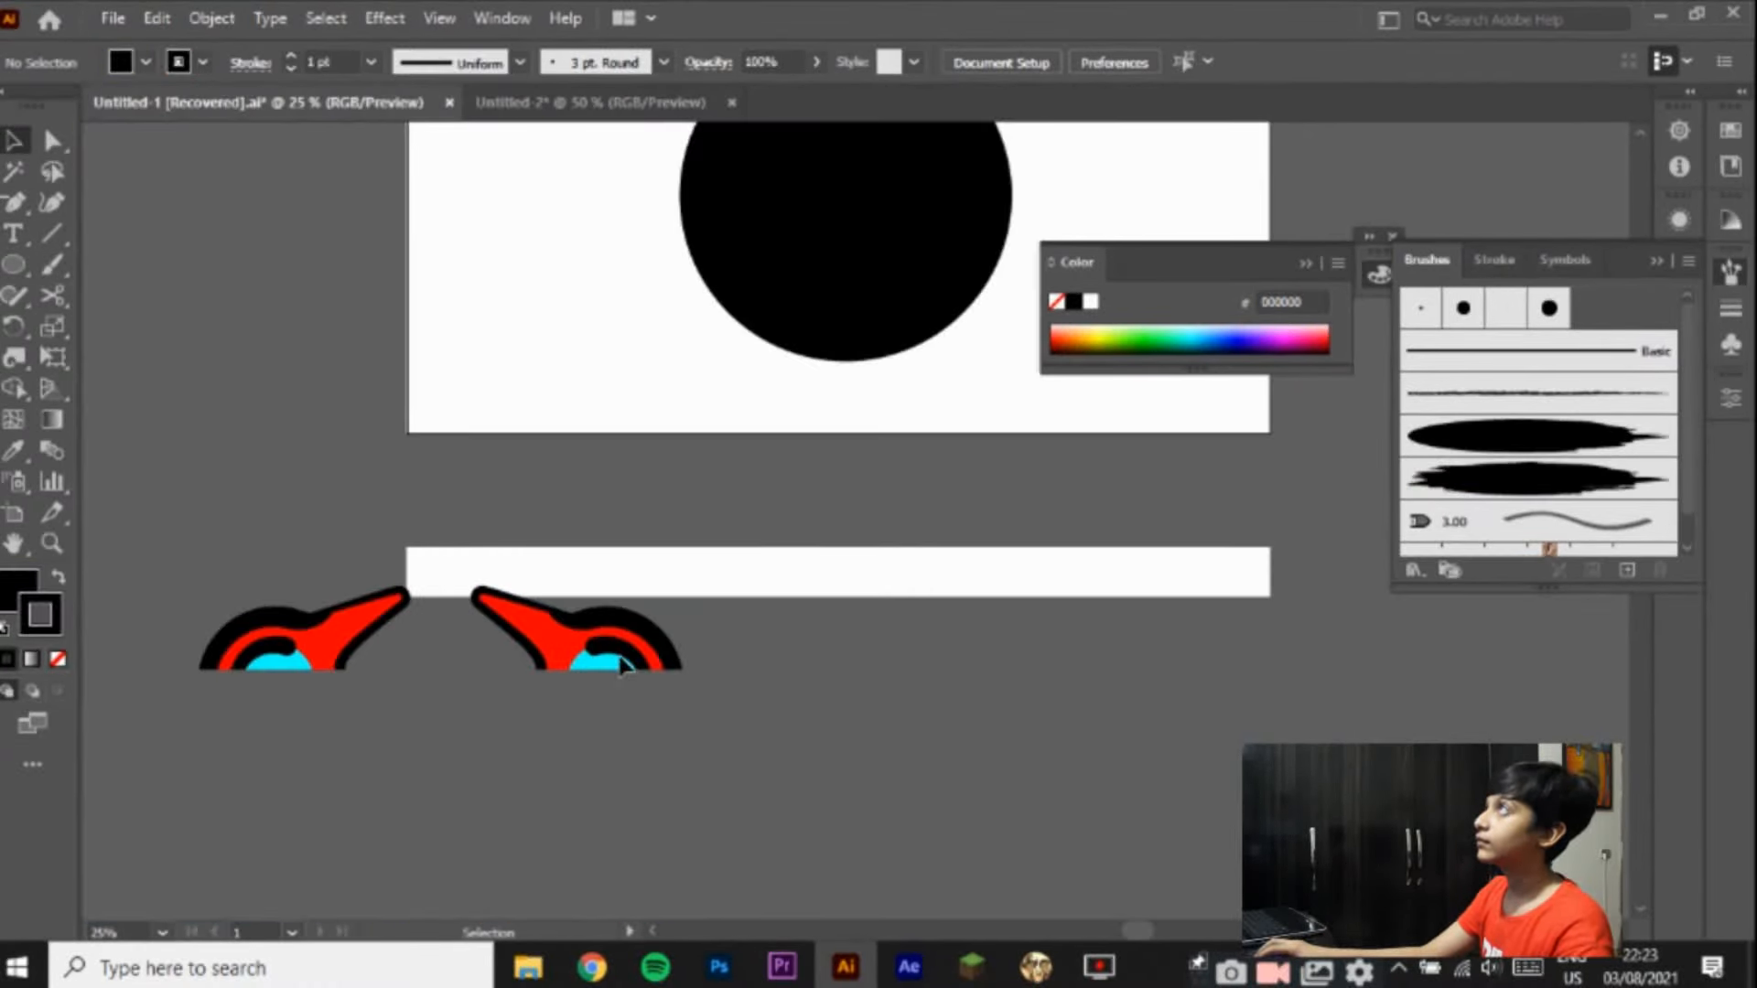
Step: Twirl the black circle's edge into small spirals at its left, top, right and bottom anchor points and deselect it
{"action": "left_click_drag", "start_coordinate": [870, 278], "coordinate": [745, 526]}
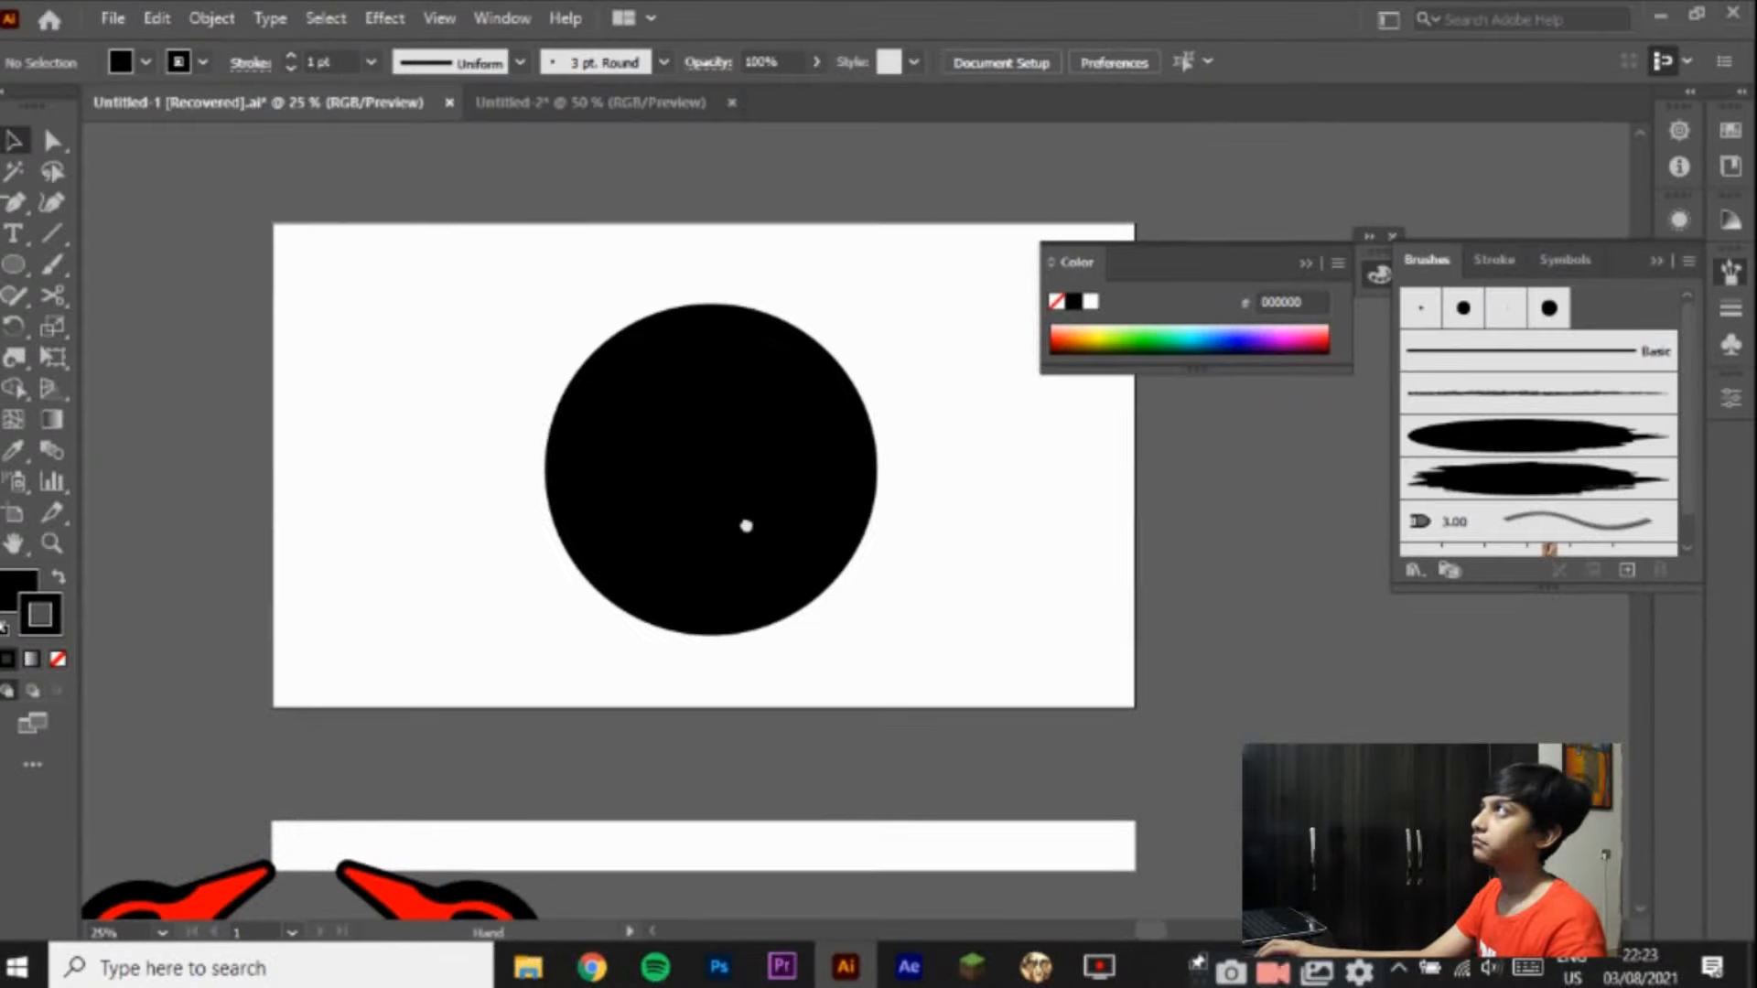
{"action": "left_click", "coordinate": [723, 514]}
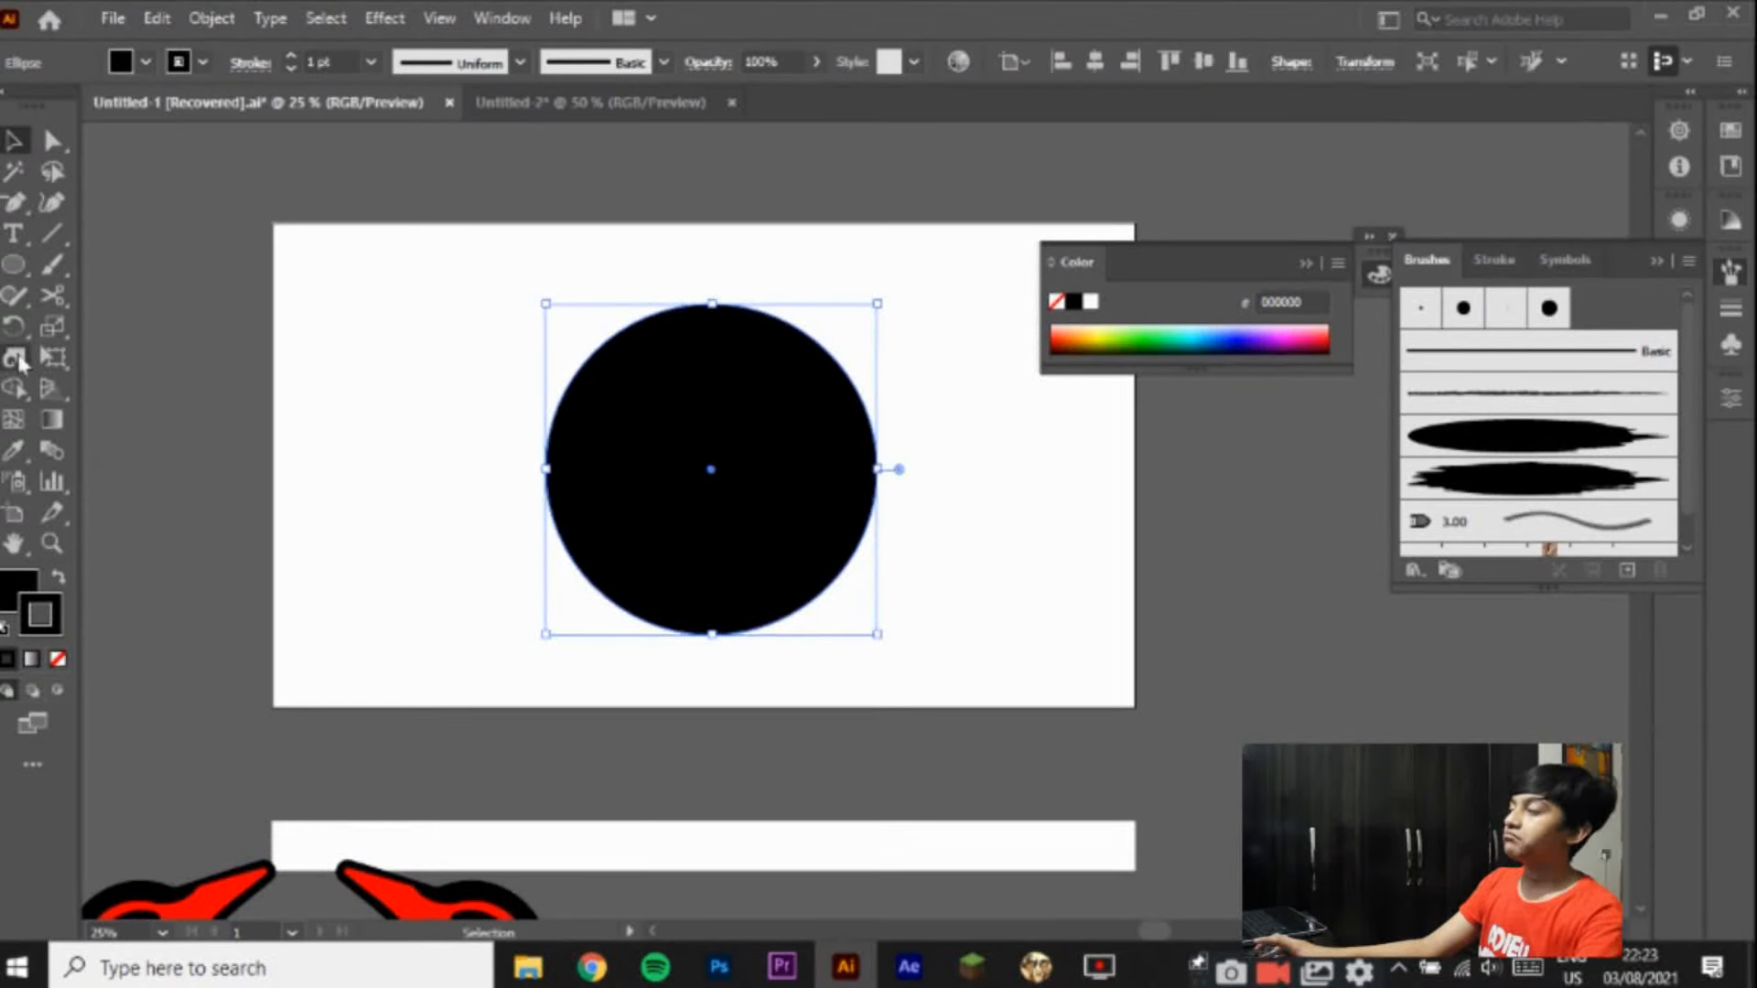
{"action": "left_click", "coordinate": [16, 359]}
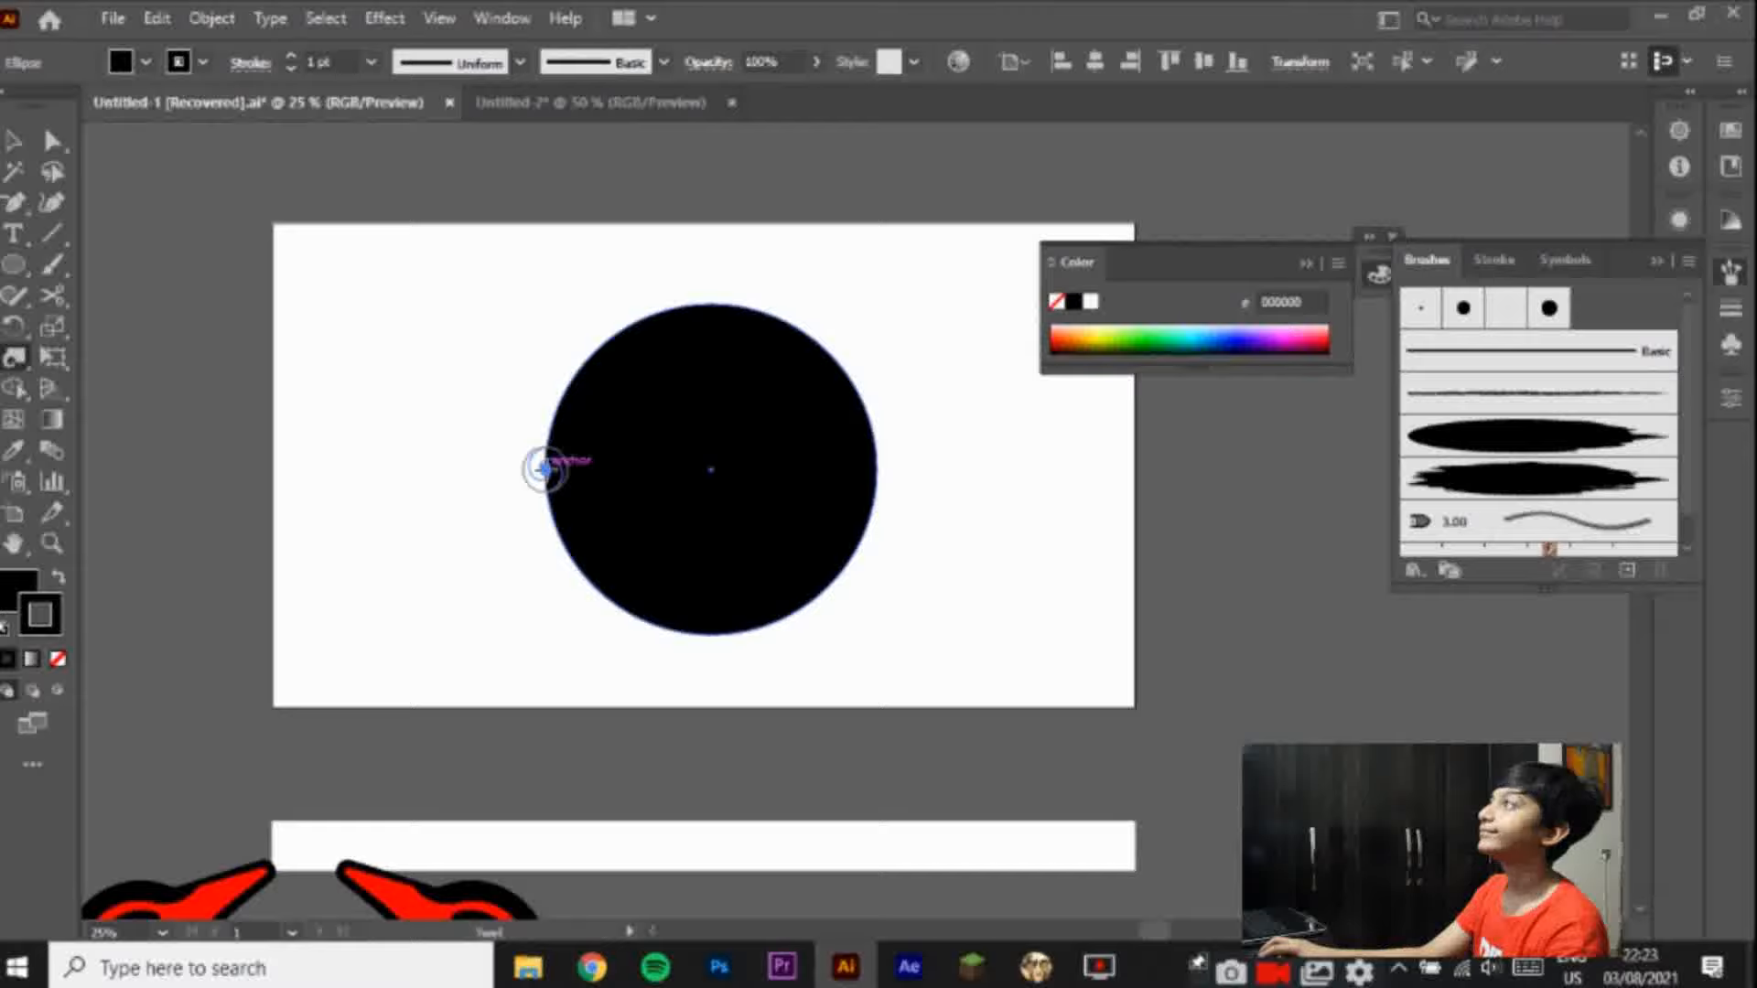
{"action": "left_click", "coordinate": [544, 469]}
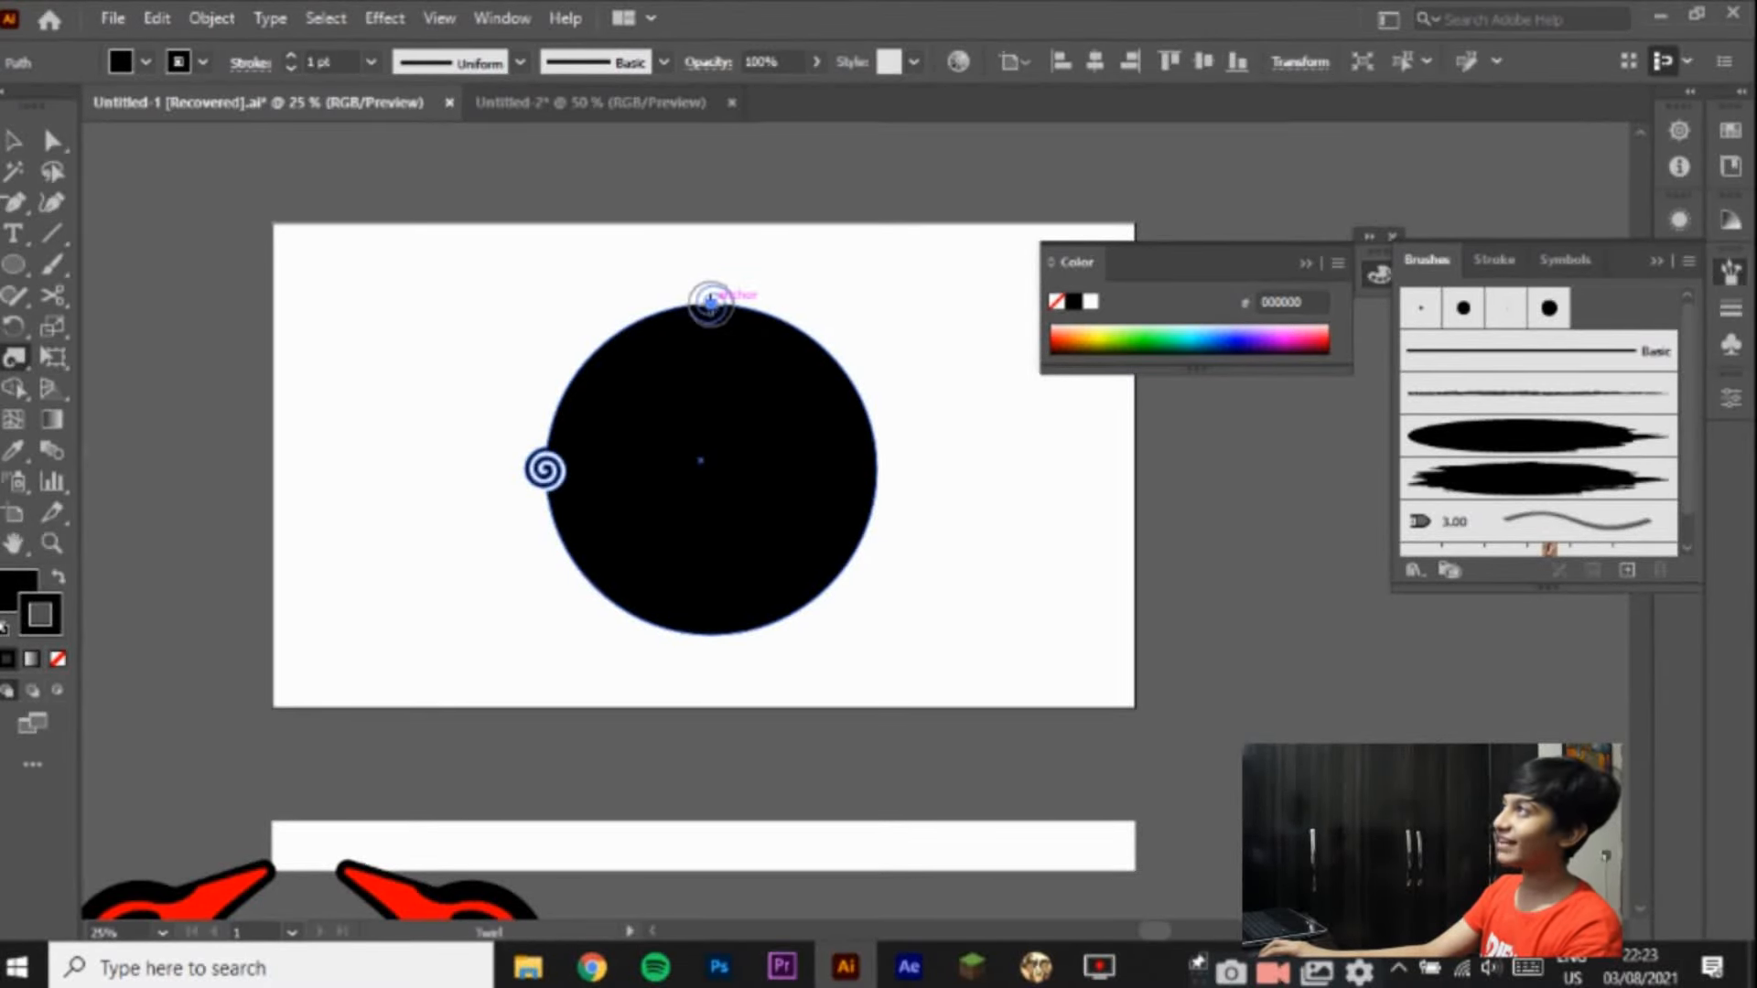
{"action": "left_click", "coordinate": [710, 302]}
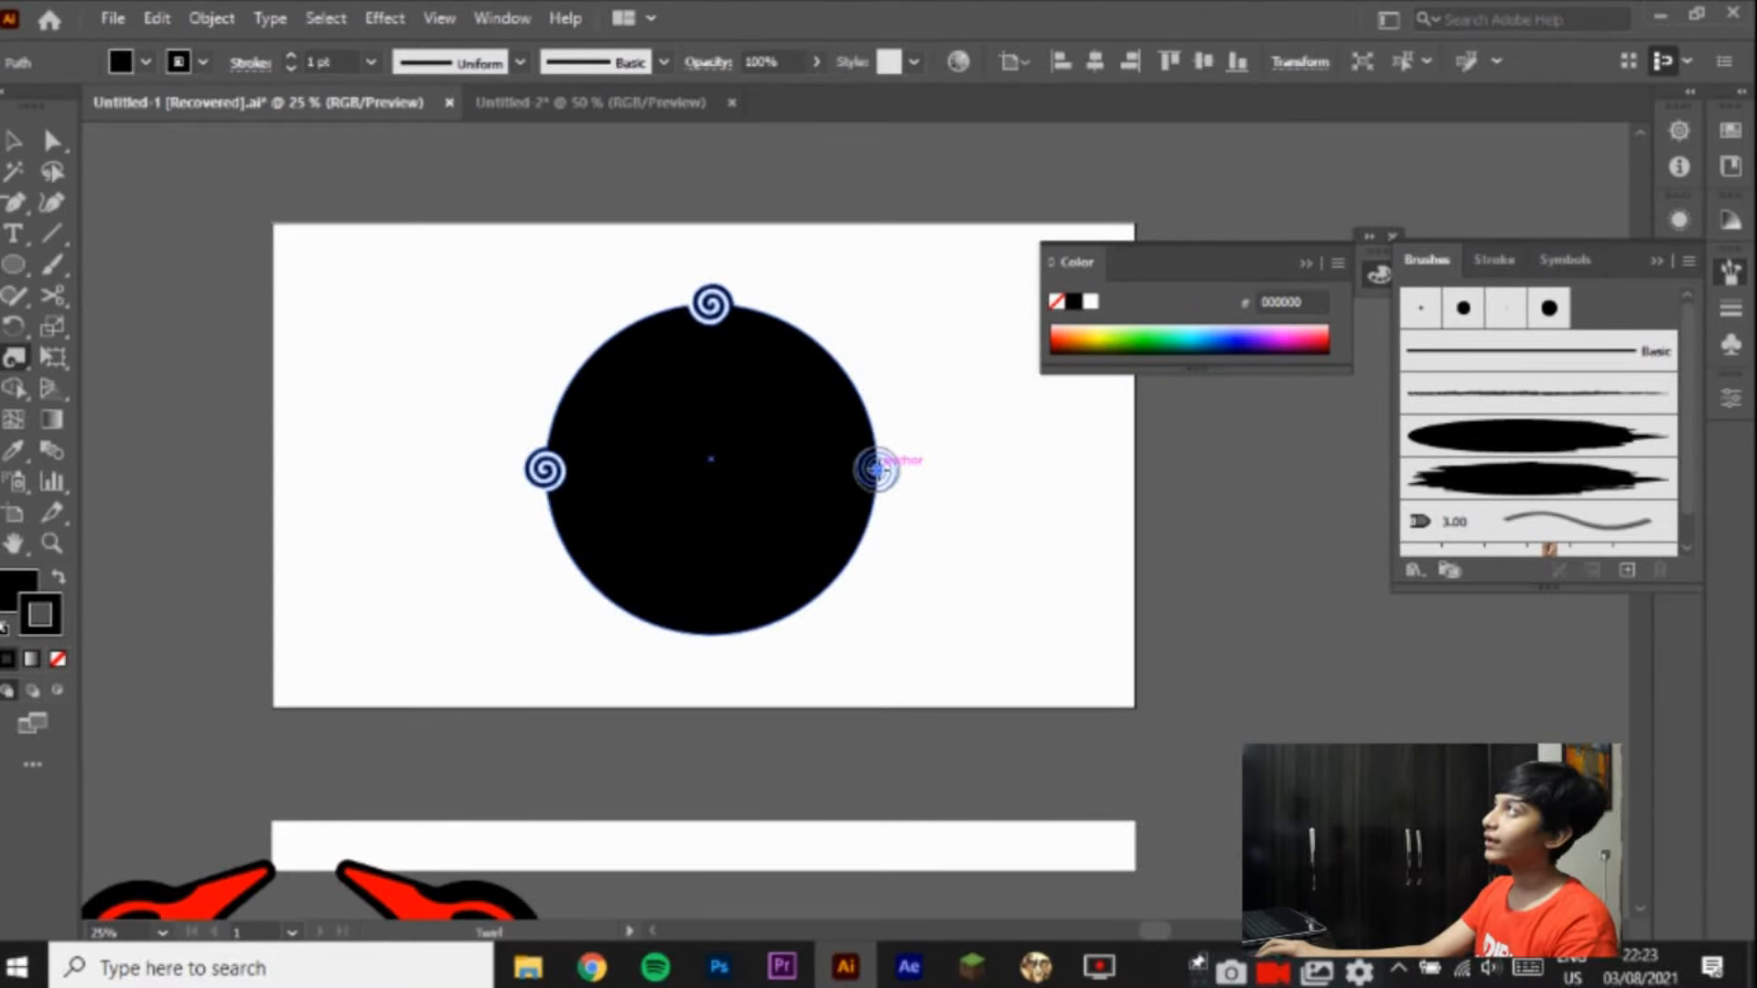
{"action": "left_click", "coordinate": [877, 468]}
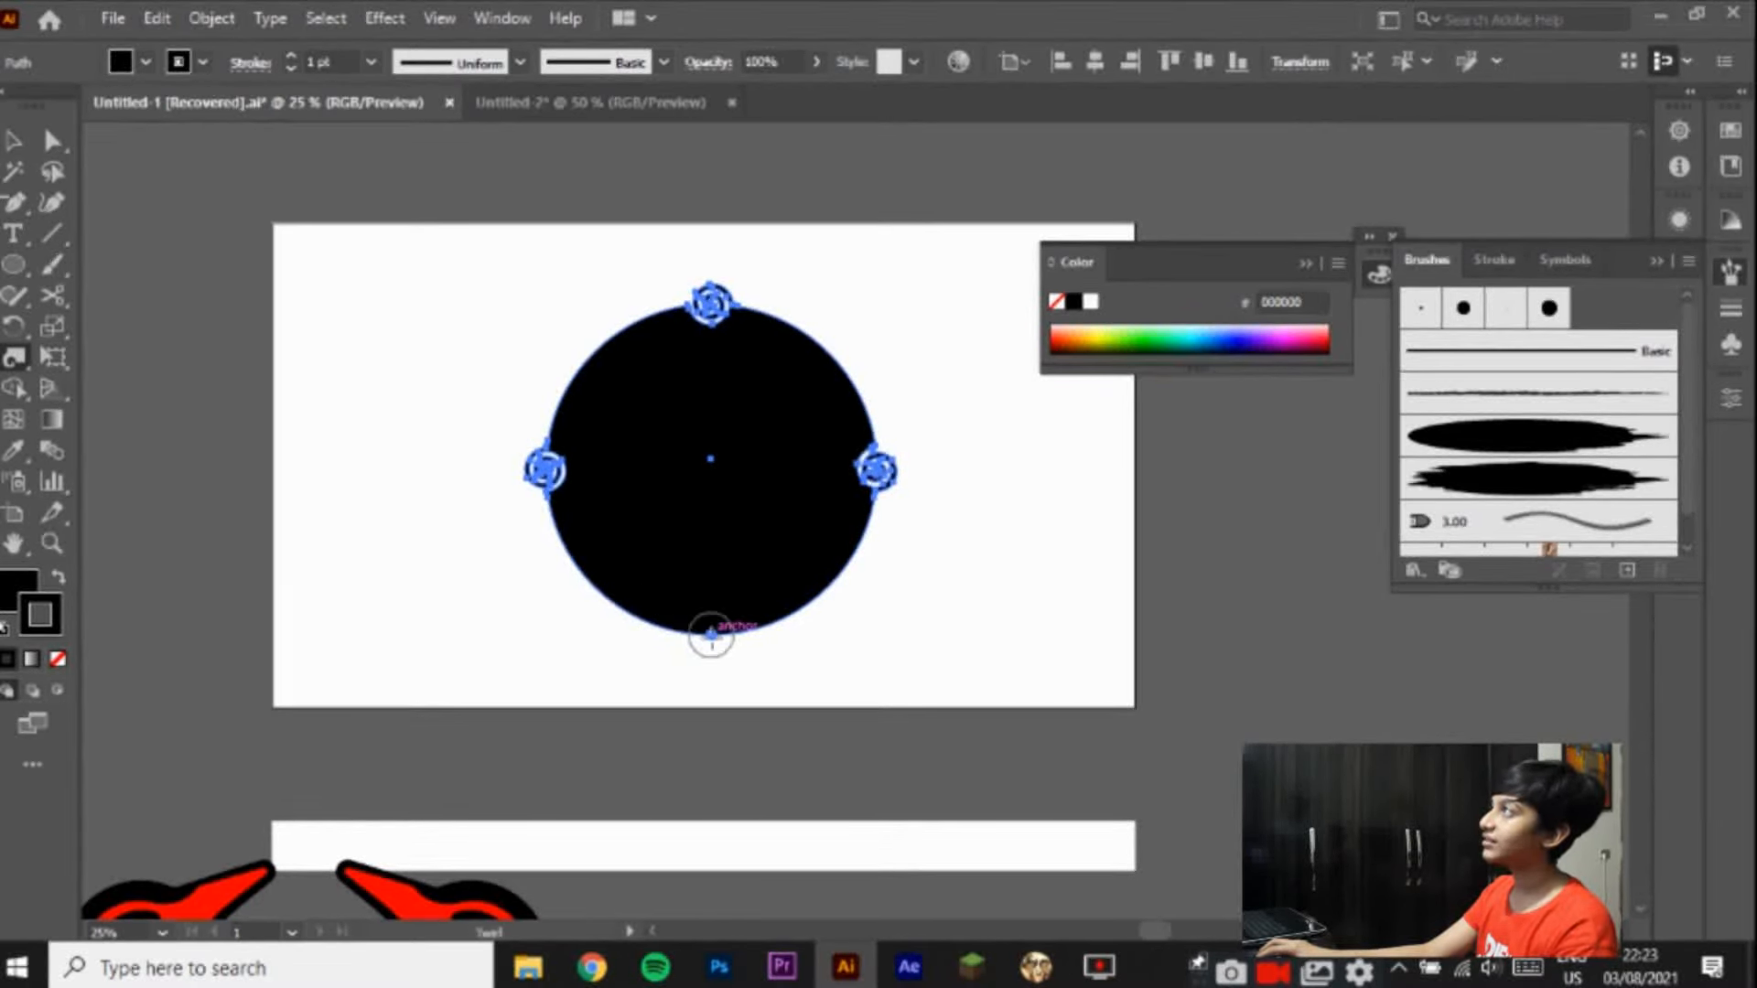
{"action": "left_click", "coordinate": [711, 631]}
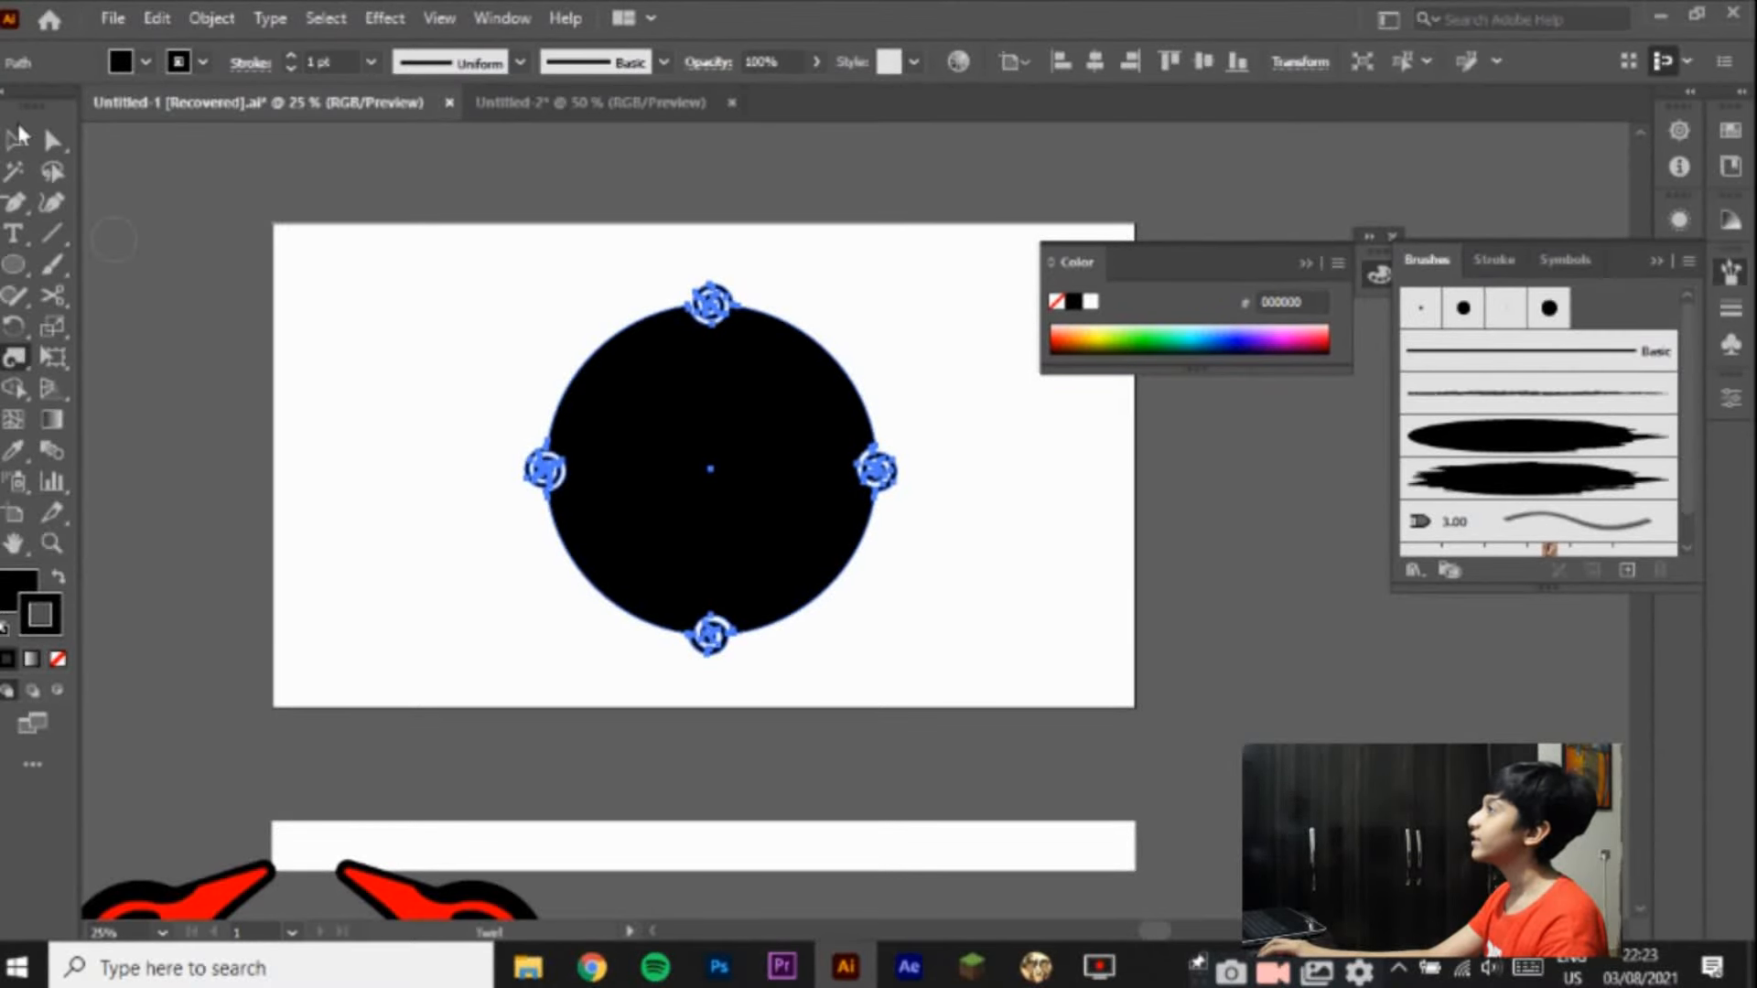
{"action": "left_click", "coordinate": [17, 137]}
{"action": "left_click", "coordinate": [419, 566]}
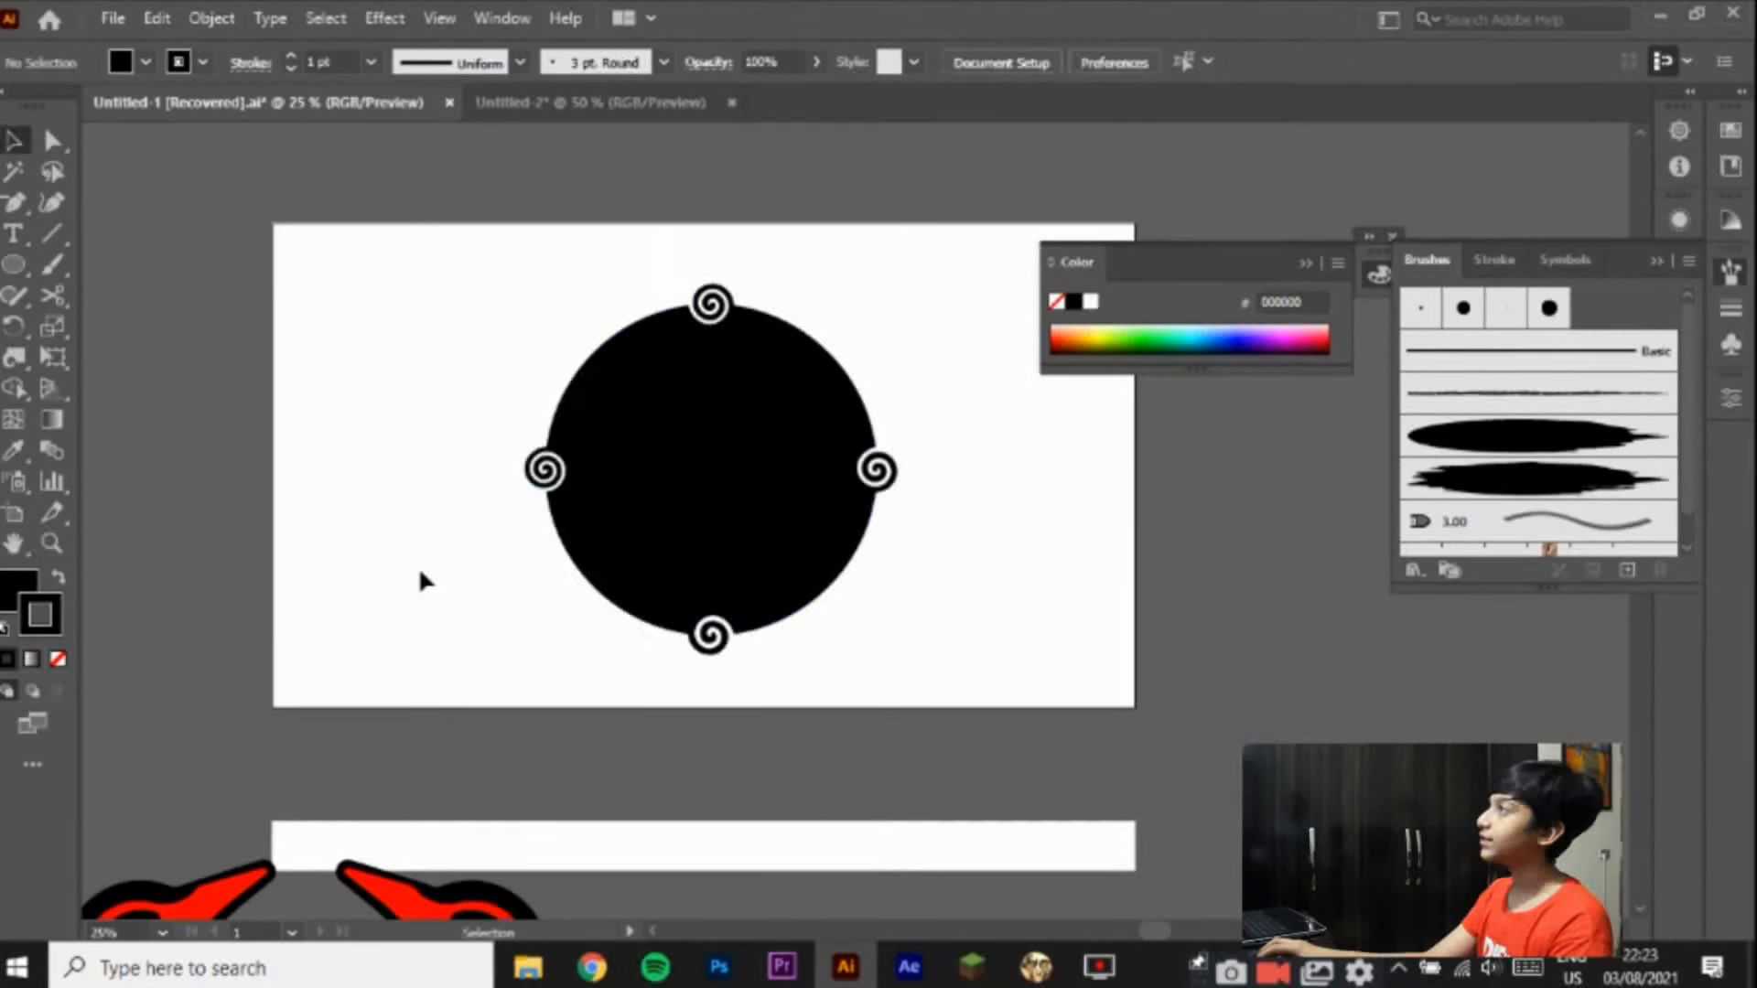
Step: Delete the twirled circle, undo back to the plain circle and give it a black fill with no stroke
{"action": "left_click", "coordinate": [779, 507]}
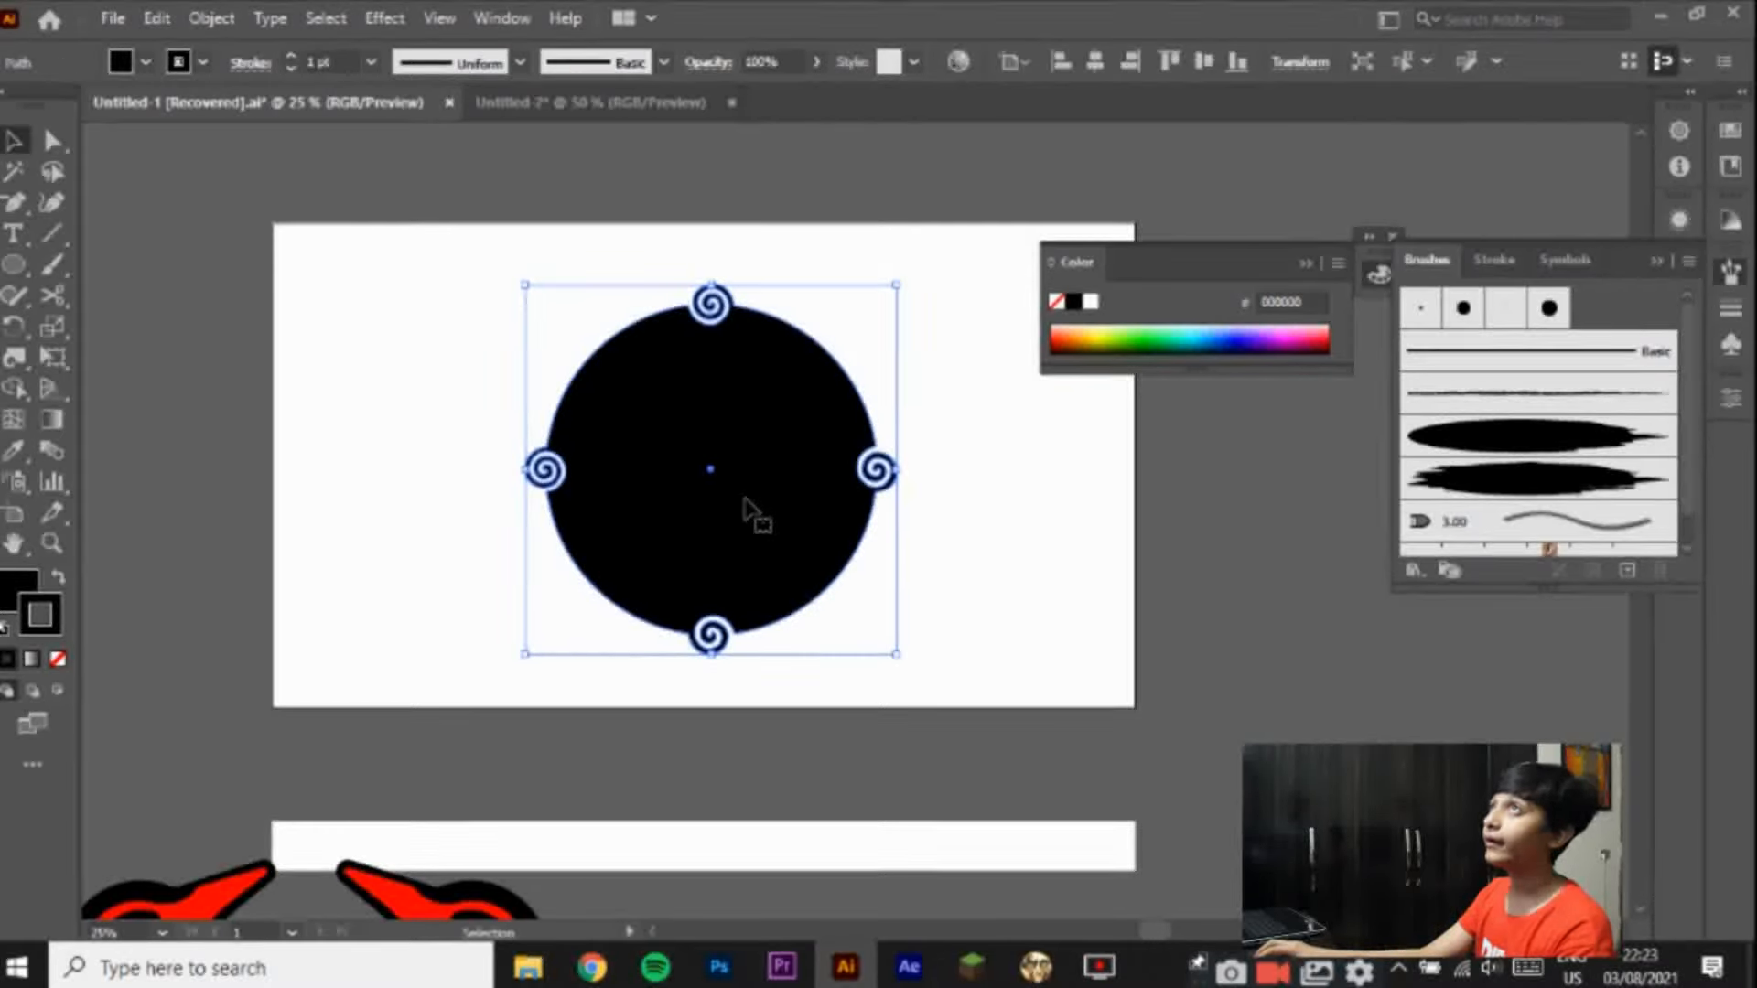
{"action": "key", "text": "Delete"}
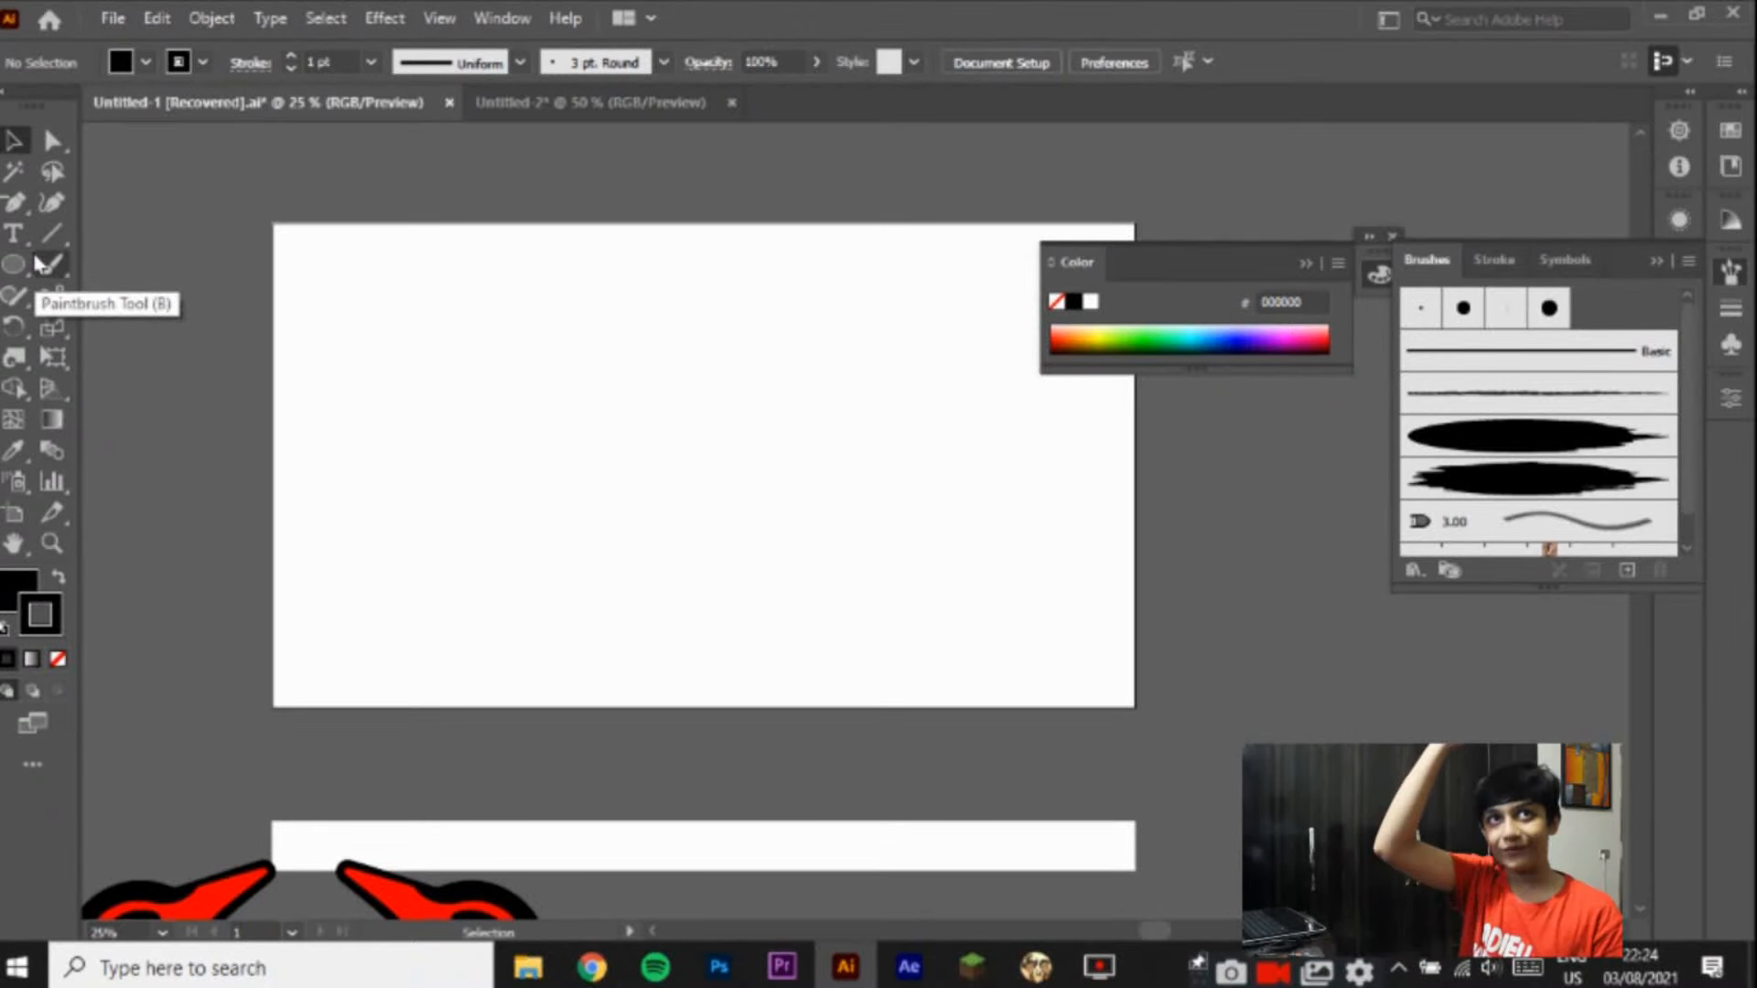
{"action": "key", "text": "ctrl+z"}
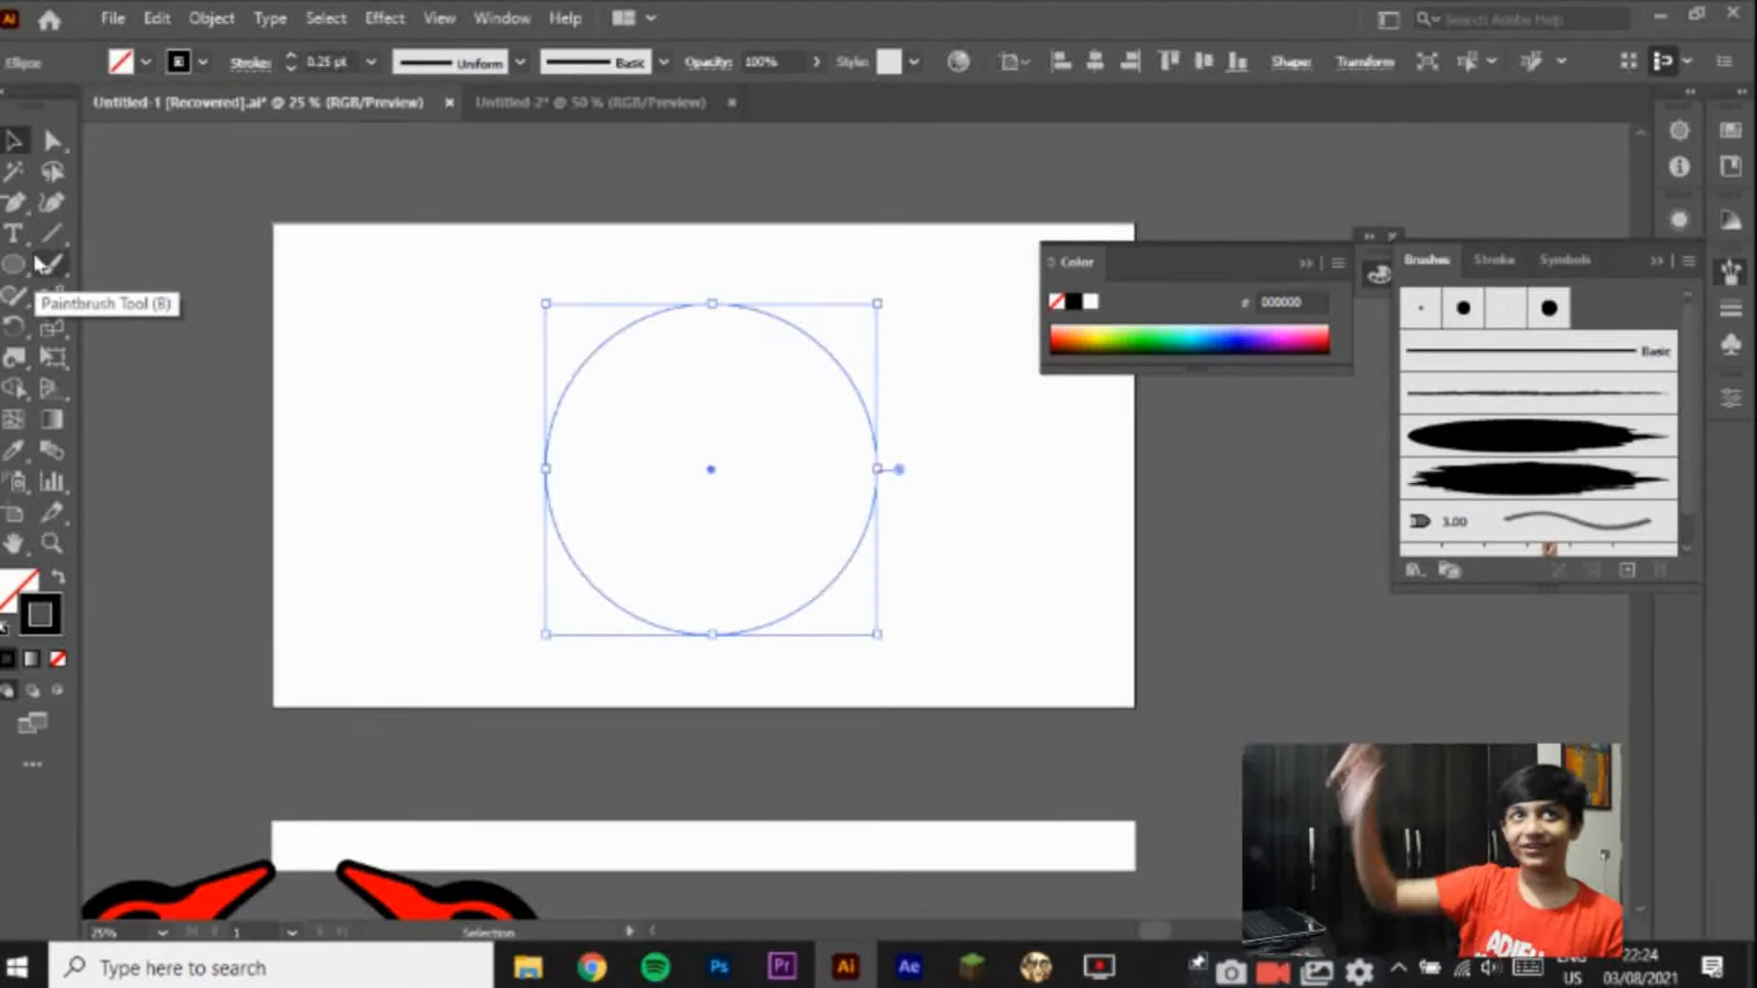
{"action": "left_click", "coordinate": [57, 577]}
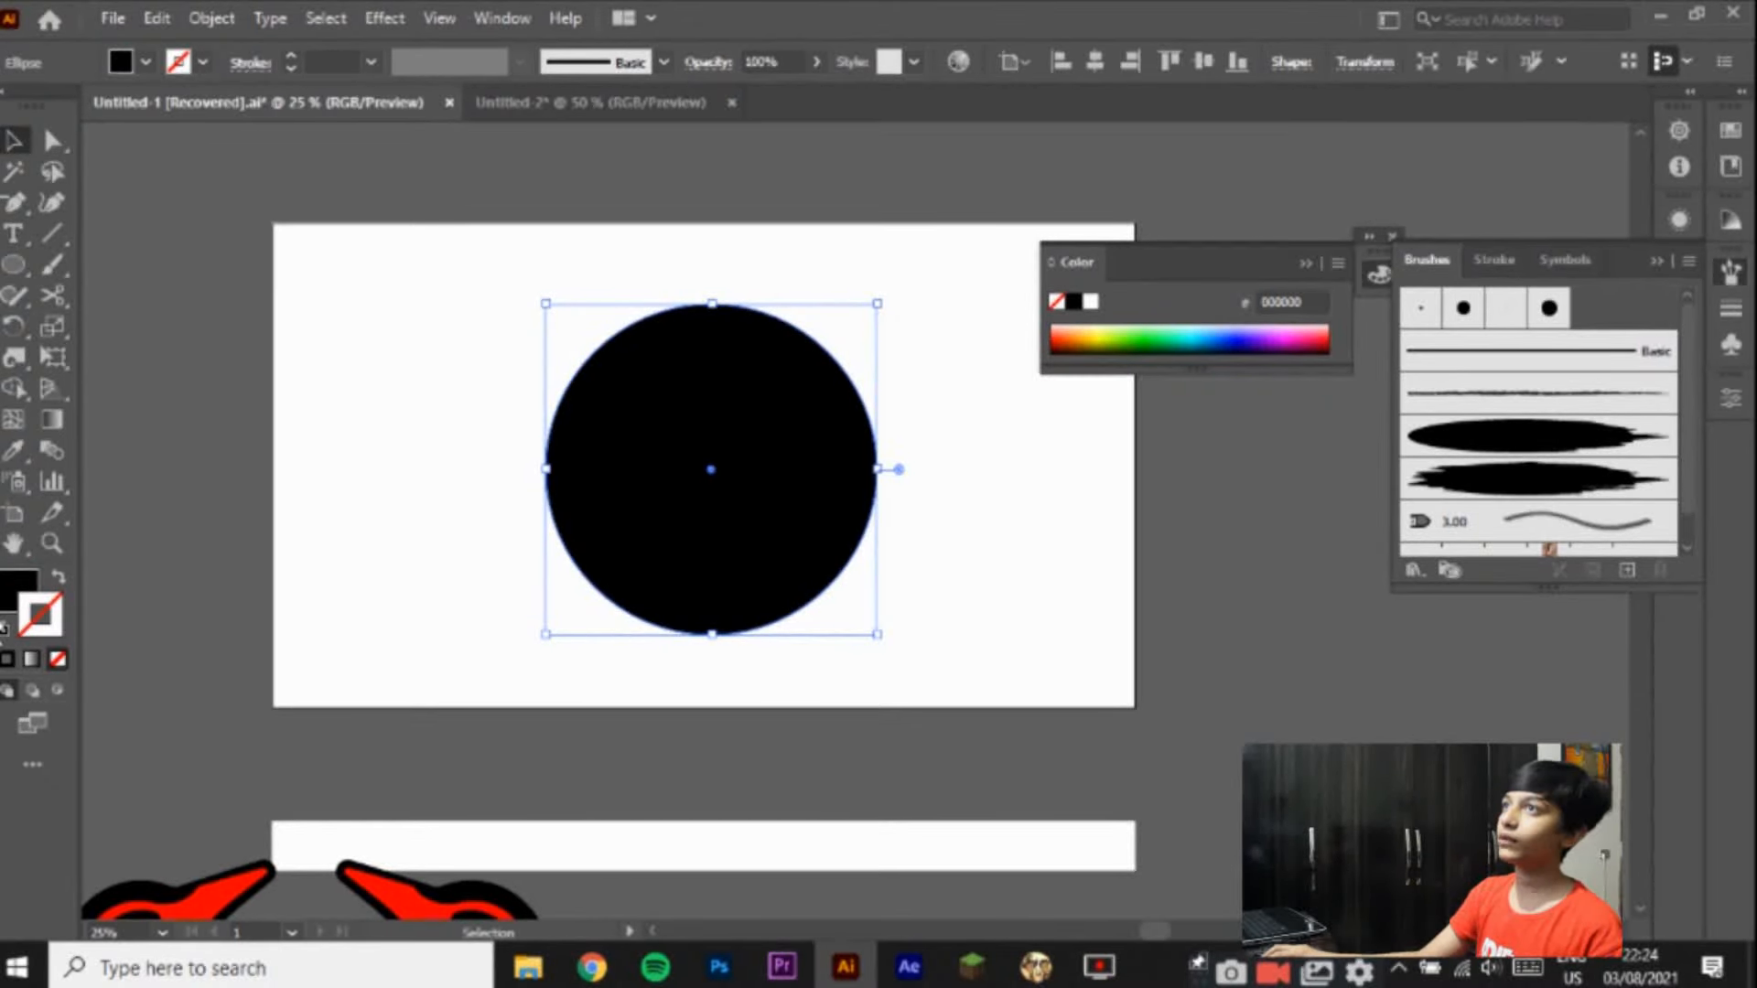
Step: Use the Pucker tool to pull a narrow notch from the circle's left anchor point toward its center
{"action": "right_click", "coordinate": [14, 264]}
{"action": "right_click", "coordinate": [23, 377]}
{"action": "right_click", "coordinate": [16, 356]}
{"action": "left_click", "coordinate": [112, 448]}
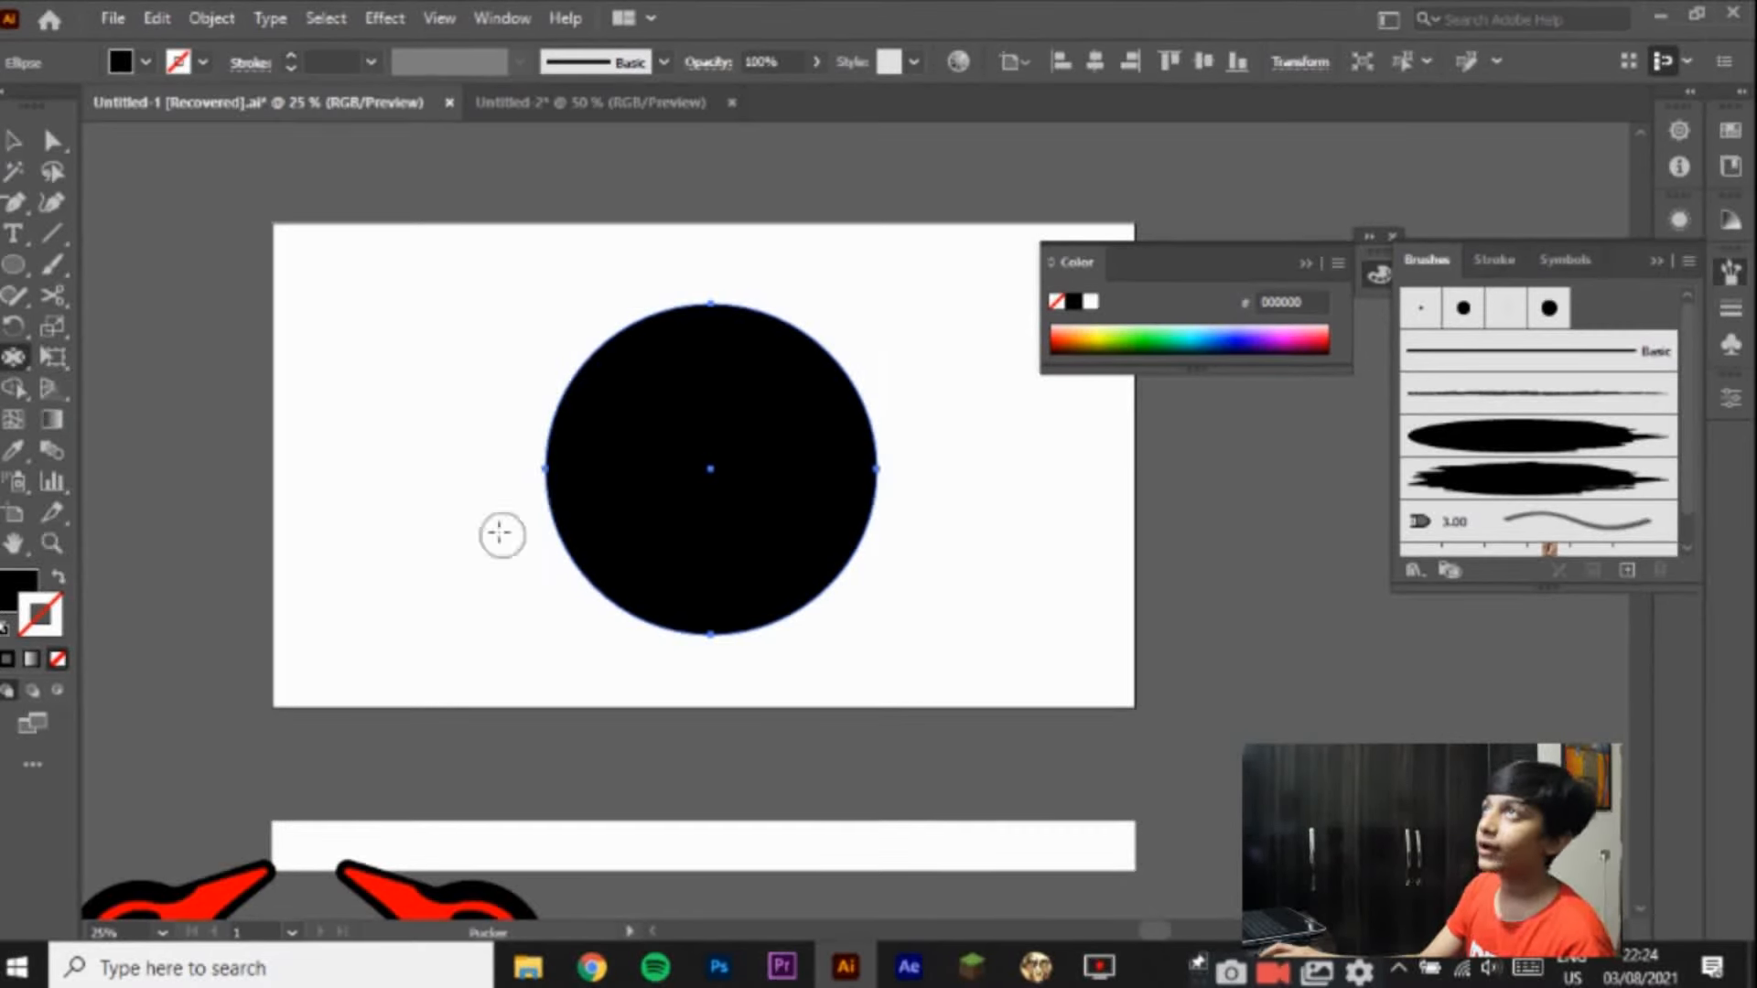
{"action": "left_click_drag", "start_coordinate": [544, 471], "coordinate": [732, 473]}
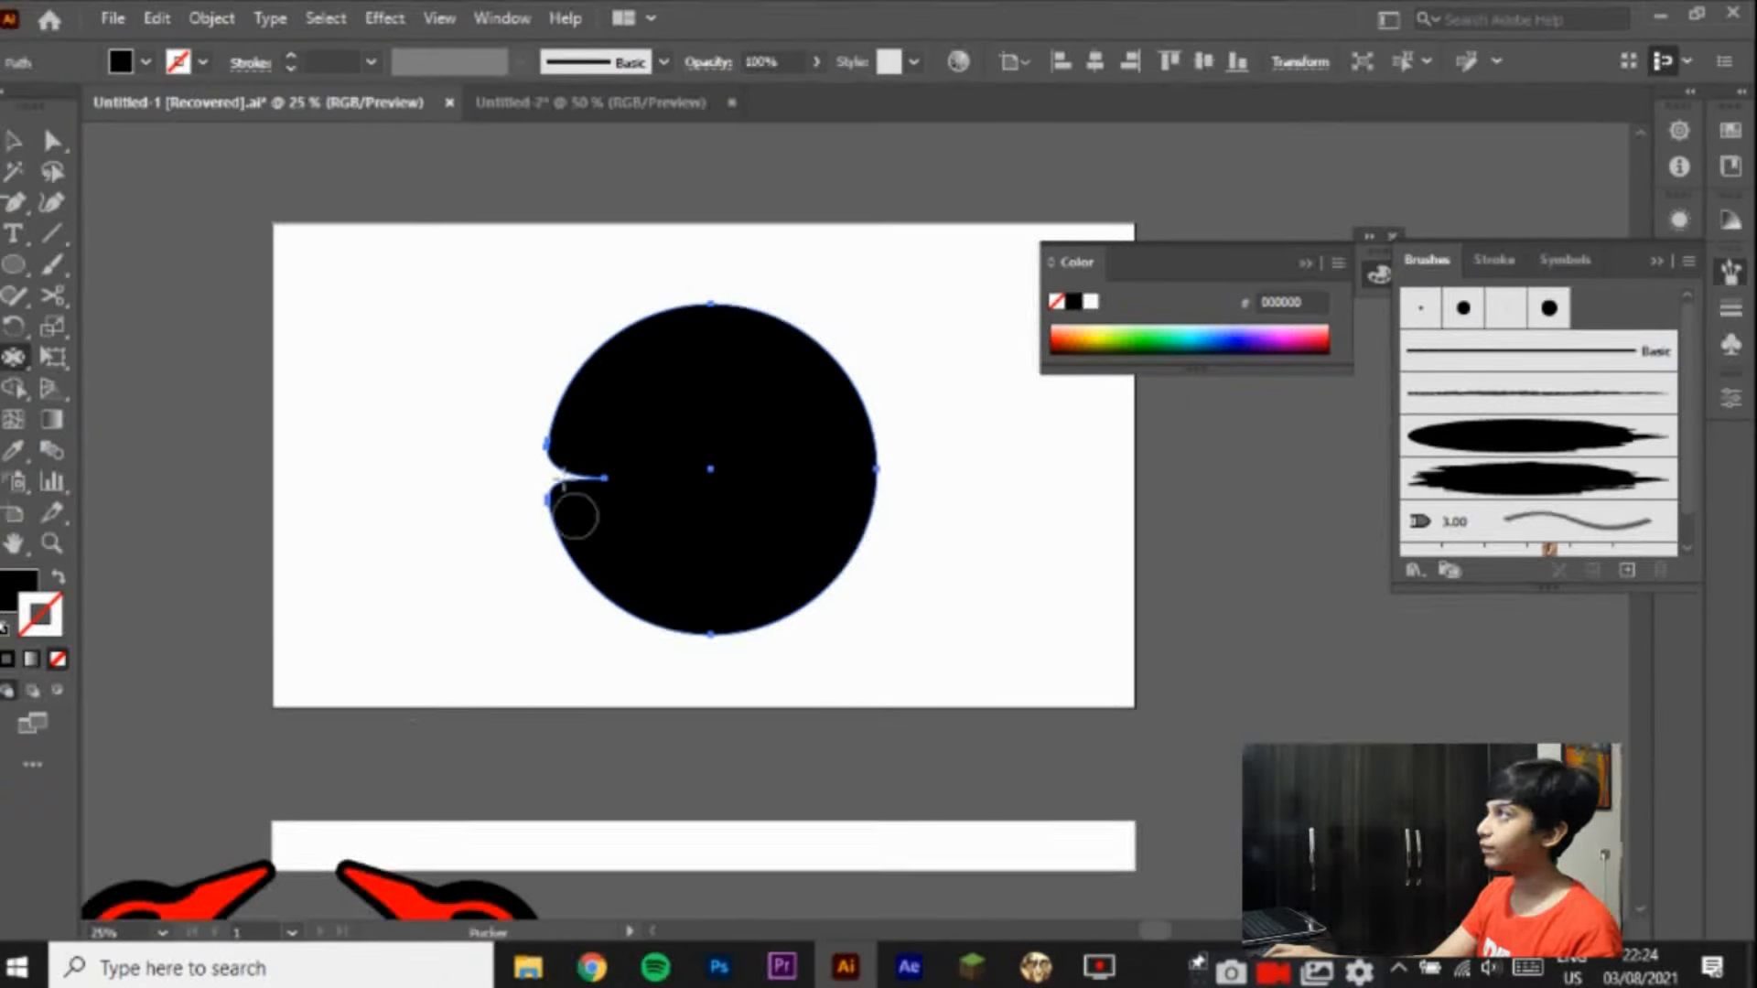
Step: Try further Pucker strokes on the notch and along the circle's edge, and undo them back to the first notch
{"action": "mouse_move", "coordinate": [547, 446]}
{"action": "left_mouse_down"}
{"action": "mouse_move", "coordinate": [611, 461]}
{"action": "mouse_move", "coordinate": [533, 455]}
{"action": "mouse_move", "coordinate": [683, 467]}
{"action": "mouse_move", "coordinate": [513, 459]}
{"action": "mouse_move", "coordinate": [733, 458]}
{"action": "left_mouse_up"}
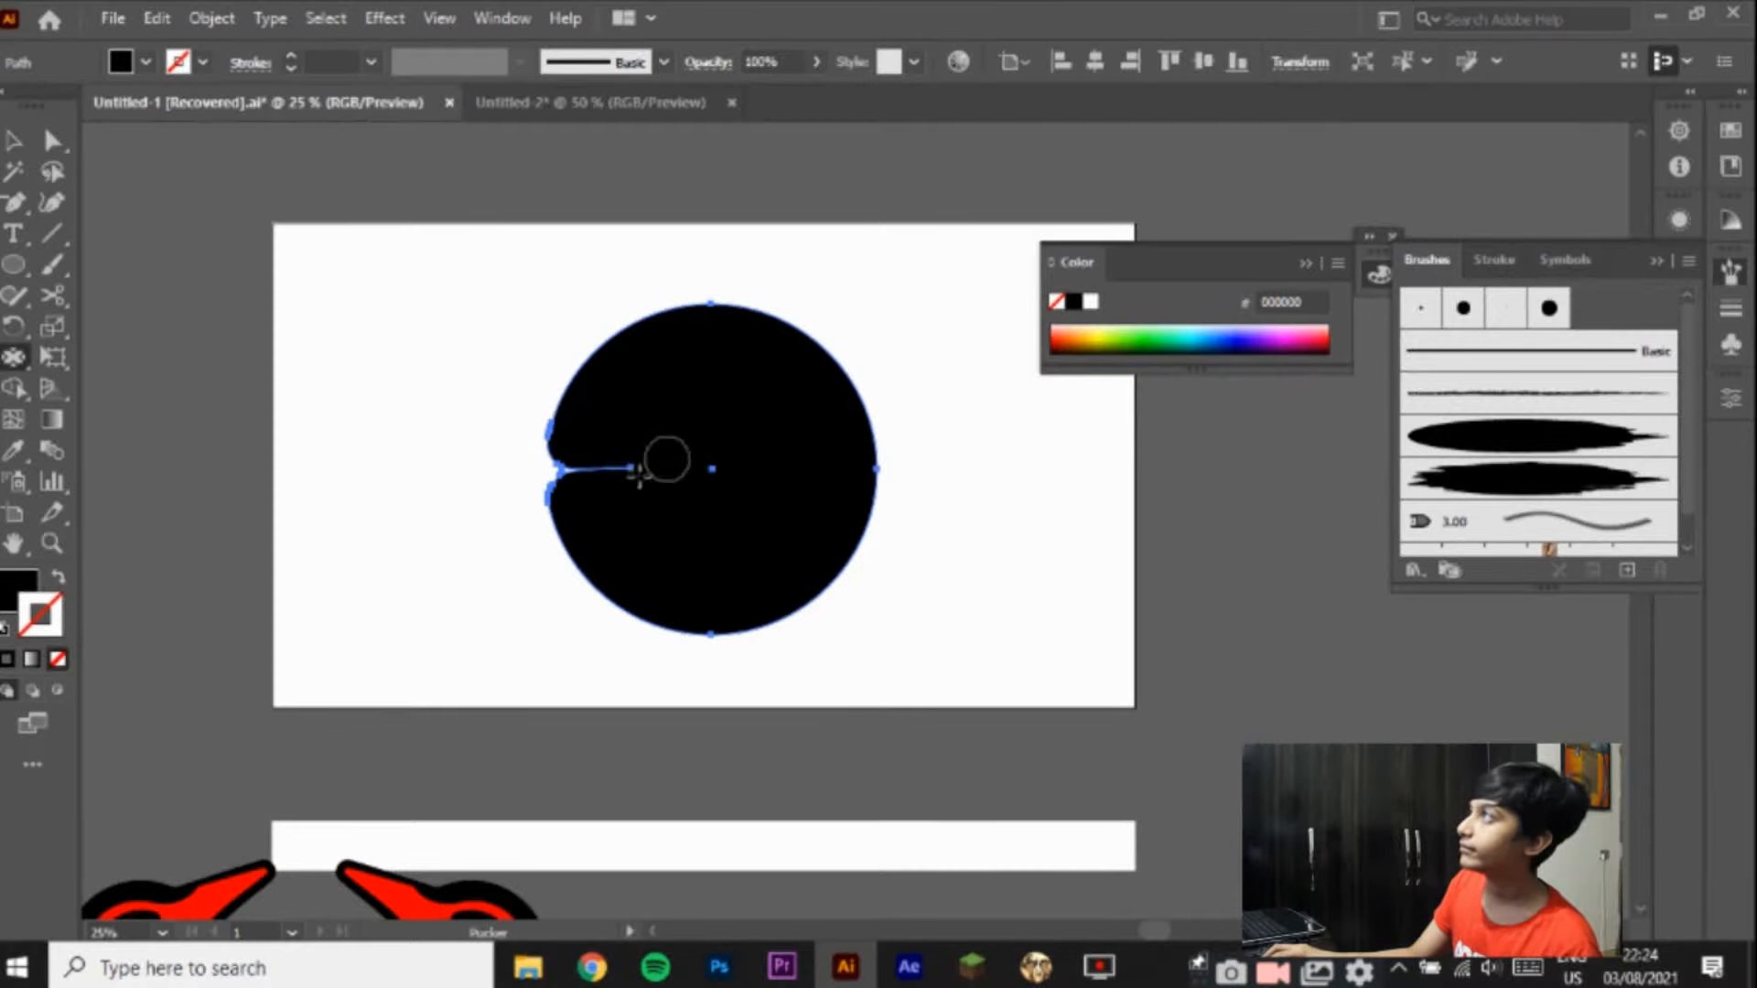
{"action": "mouse_move", "coordinate": [565, 495]}
{"action": "left_mouse_down"}
{"action": "mouse_move", "coordinate": [648, 509]}
{"action": "mouse_move", "coordinate": [553, 431]}
{"action": "mouse_move", "coordinate": [603, 497]}
{"action": "mouse_move", "coordinate": [635, 459]}
{"action": "mouse_move", "coordinate": [664, 329]}
{"action": "mouse_move", "coordinate": [700, 269]}
{"action": "mouse_move", "coordinate": [745, 325]}
{"action": "left_mouse_up"}
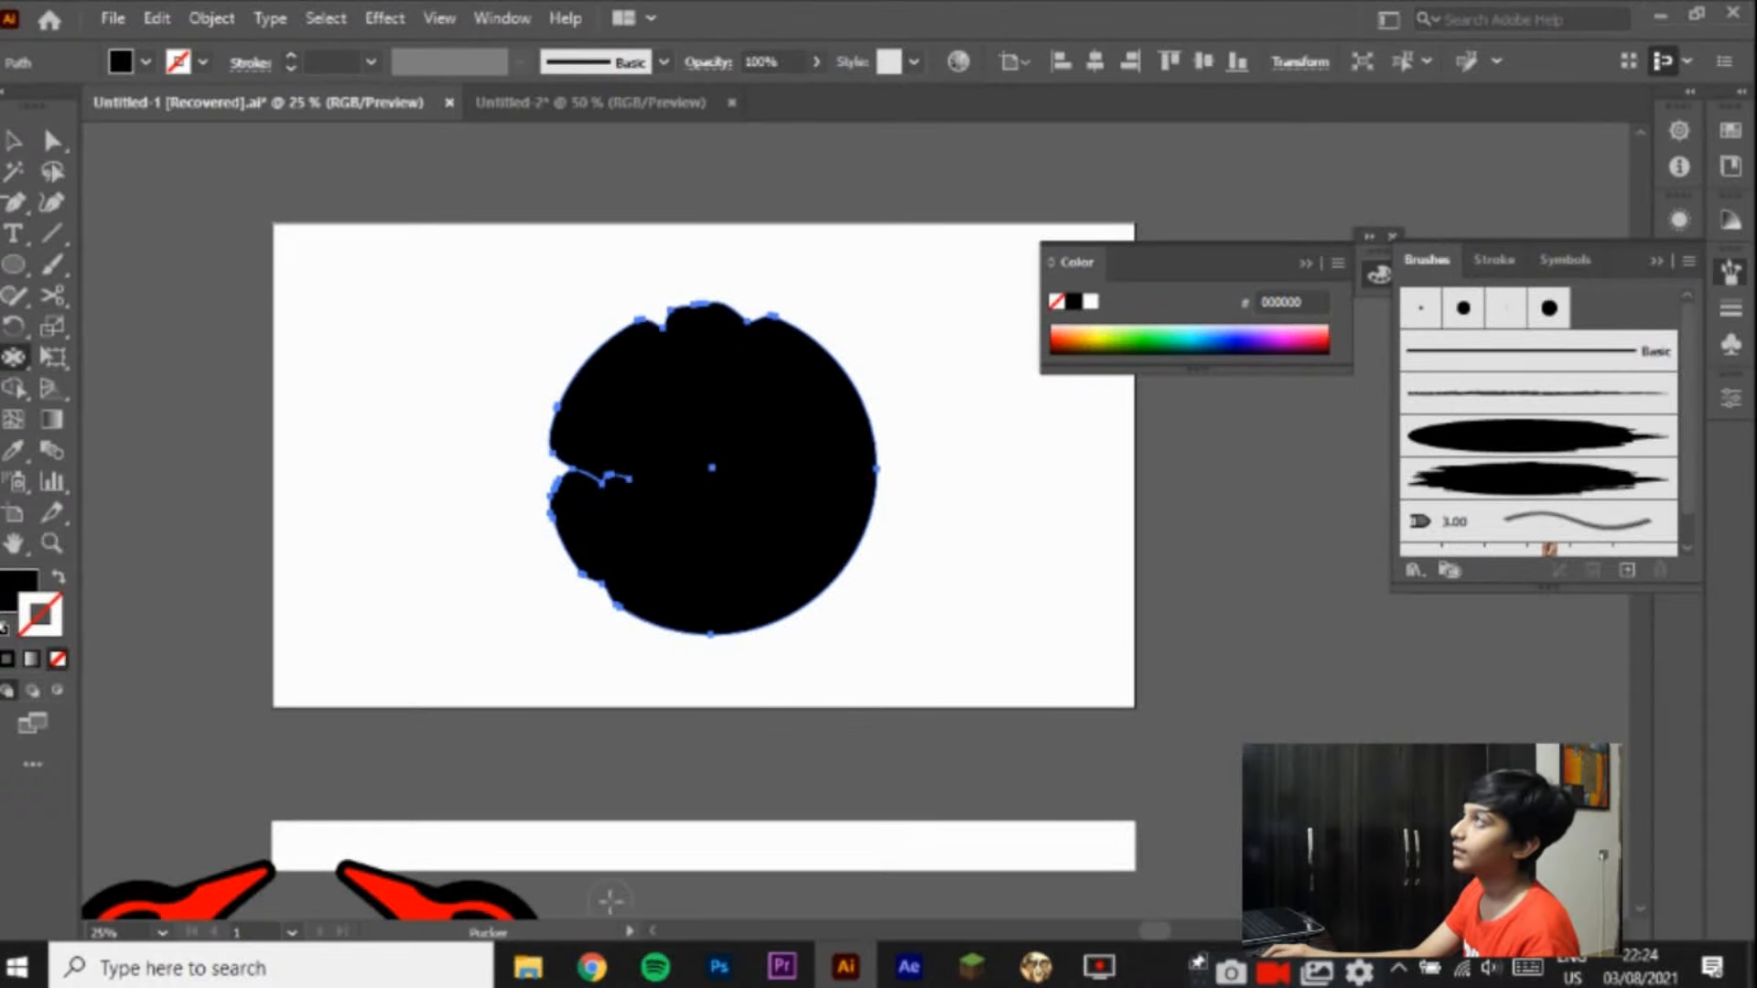
{"action": "key", "text": "ctrl+z"}
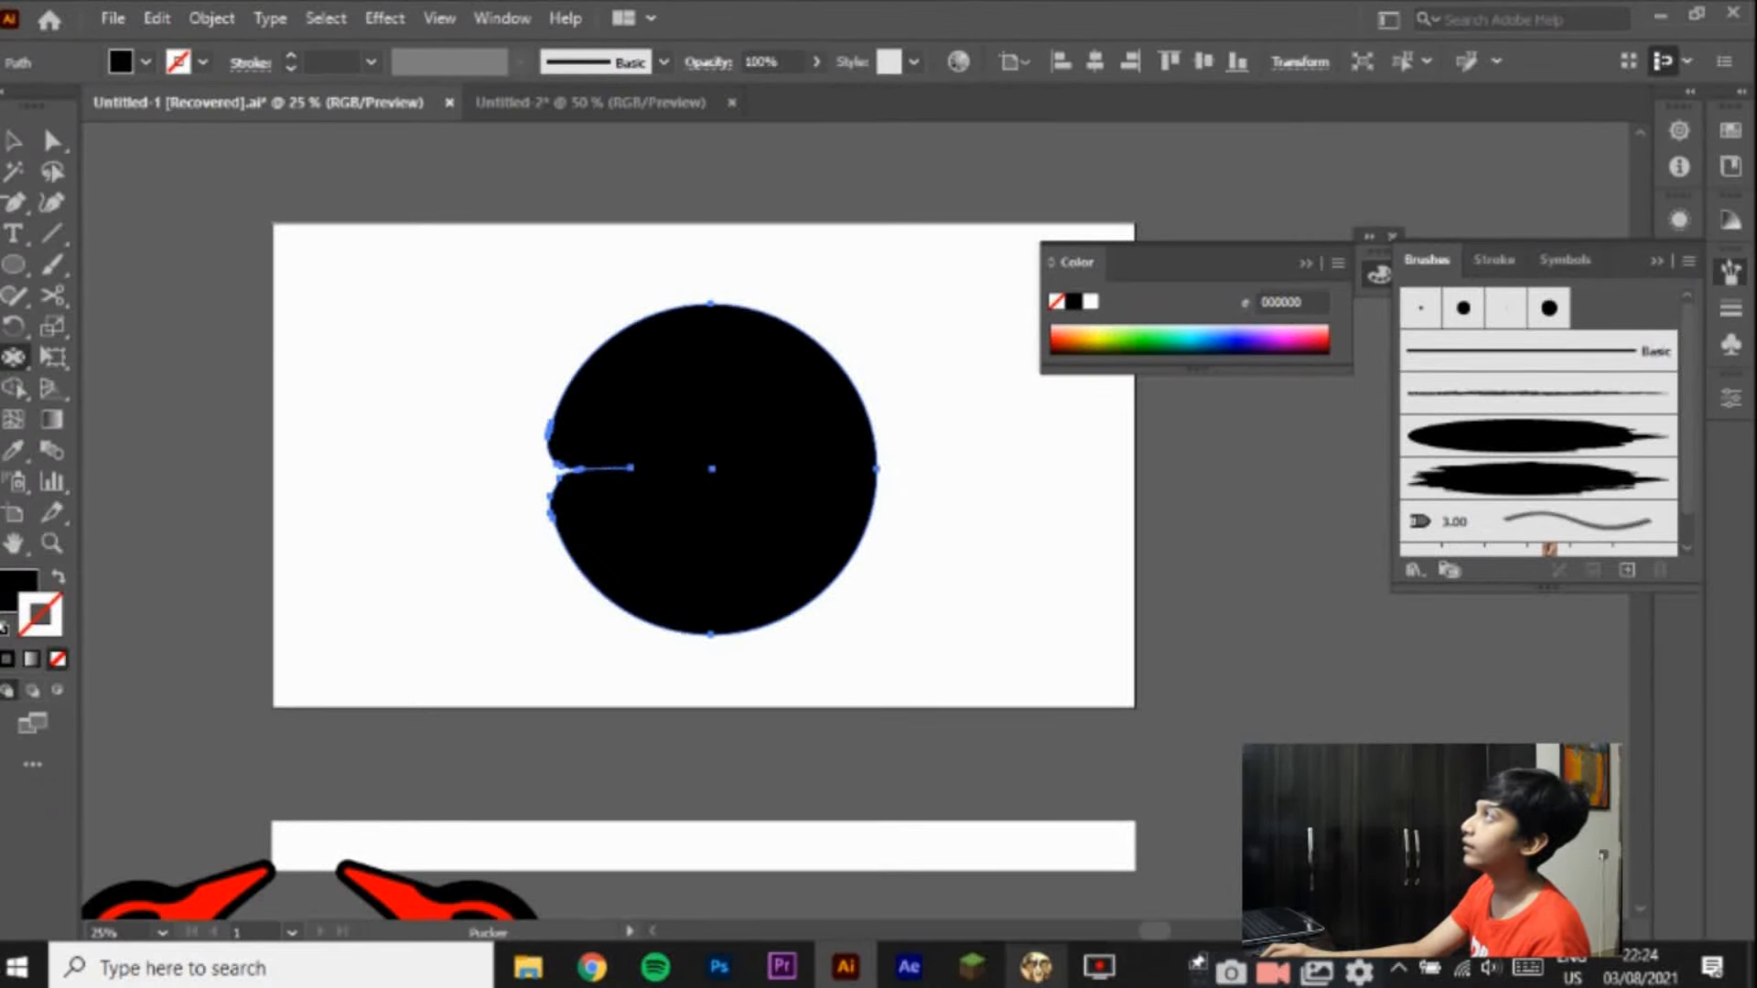
{"action": "key", "text": "ctrl+z"}
{"action": "key", "text": "ctrl+z"}
{"action": "key", "text": "ctrl+shift+z"}
{"action": "key", "text": "ctrl+shift+z"}
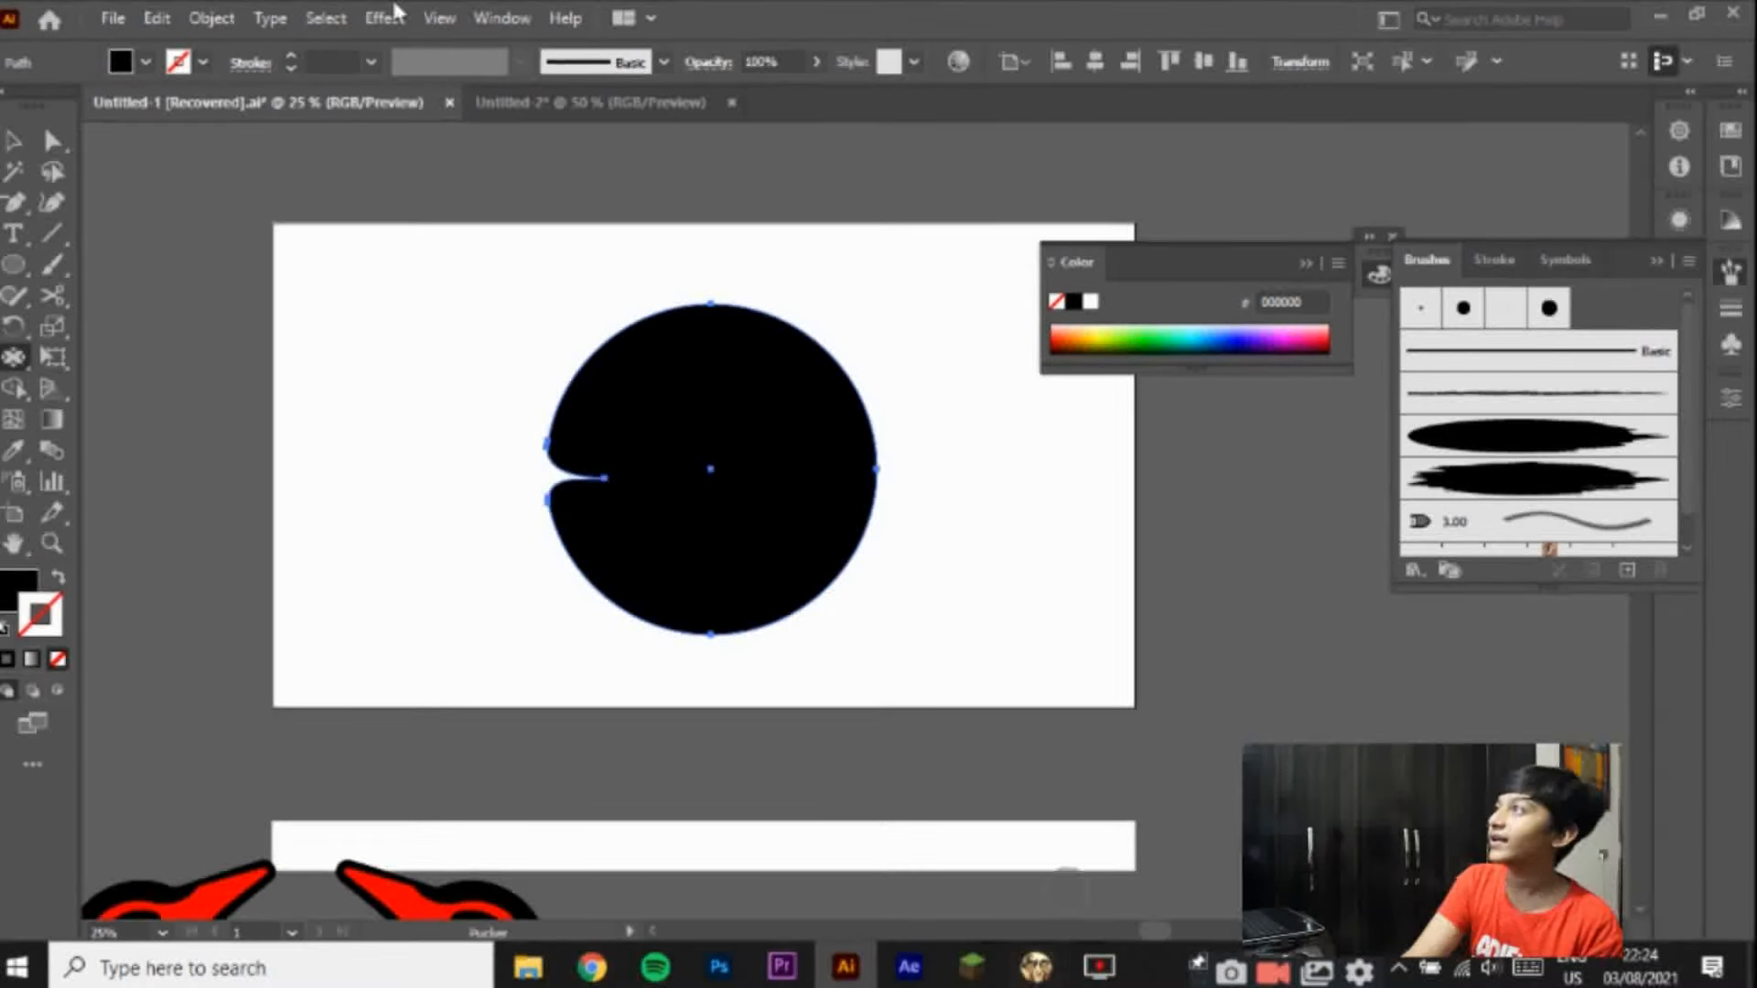
Step: Pucker the circle's top anchor point upward into a thin spike and reshape the spike's base and tip
{"action": "mouse_move", "coordinate": [722, 394]}
{"action": "left_mouse_down"}
{"action": "mouse_move", "coordinate": [716, 409]}
{"action": "mouse_move", "coordinate": [710, 11]}
{"action": "left_mouse_up"}
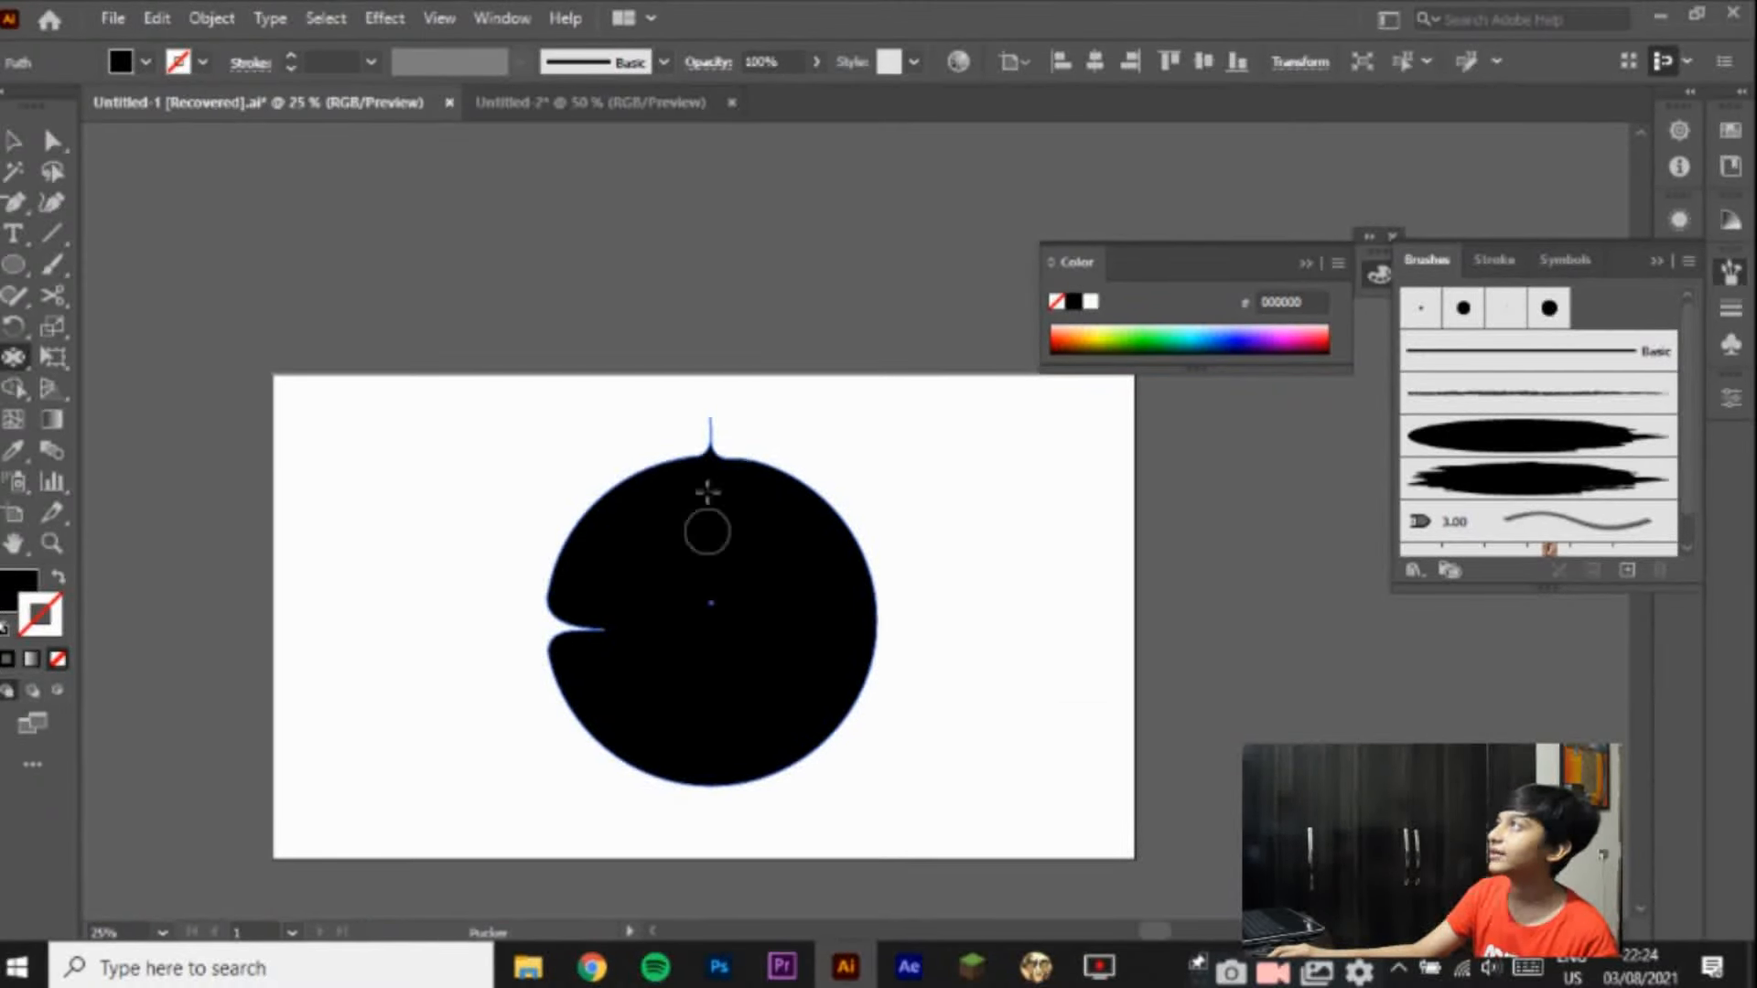
{"action": "mouse_move", "coordinate": [679, 460]}
{"action": "left_mouse_down"}
{"action": "mouse_move", "coordinate": [726, 338]}
{"action": "mouse_move", "coordinate": [718, 486]}
{"action": "left_mouse_up"}
{"action": "mouse_move", "coordinate": [736, 370]}
{"action": "left_mouse_down"}
{"action": "mouse_move", "coordinate": [705, 430]}
{"action": "mouse_move", "coordinate": [710, 408]}
{"action": "left_mouse_up"}
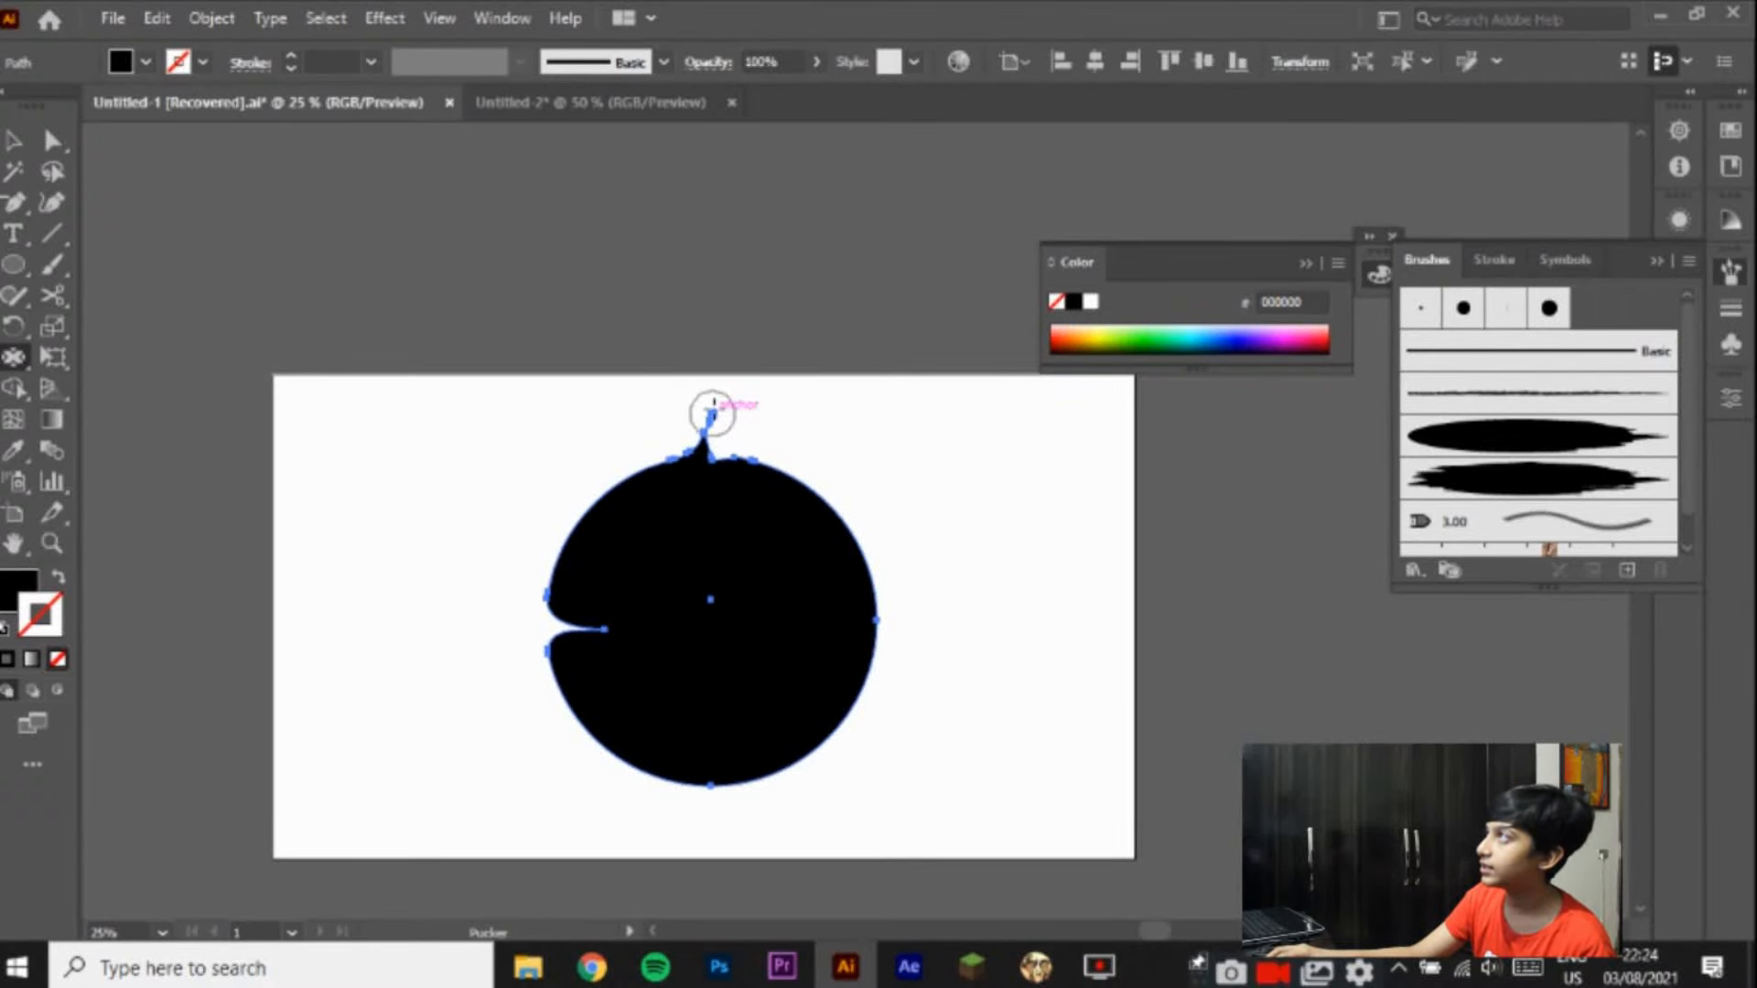
Step: Undo the Pucker edits until the circle is plain and undistorted again
{"action": "key", "text": "v"}
{"action": "key", "text": "ctrl+z"}
{"action": "key", "text": "ctrl+z"}
{"action": "key", "text": "ctrl+z"}
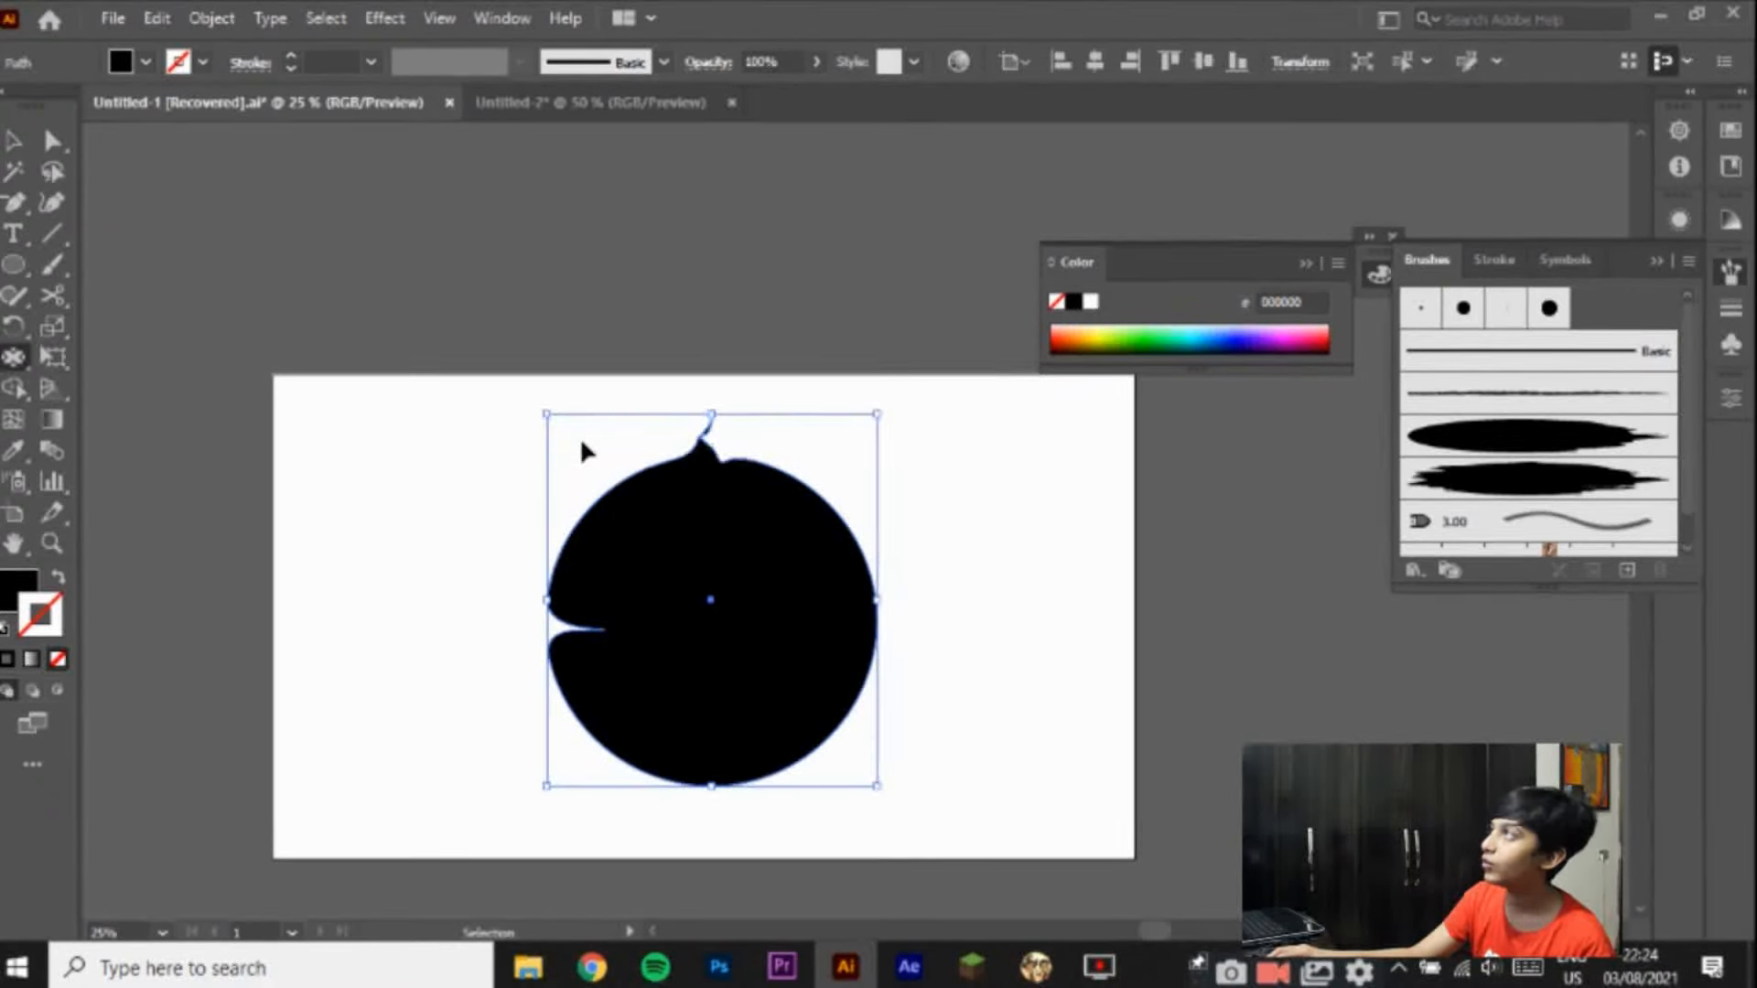
{"action": "key", "text": "ctrl+z"}
{"action": "key", "text": "ctrl+z"}
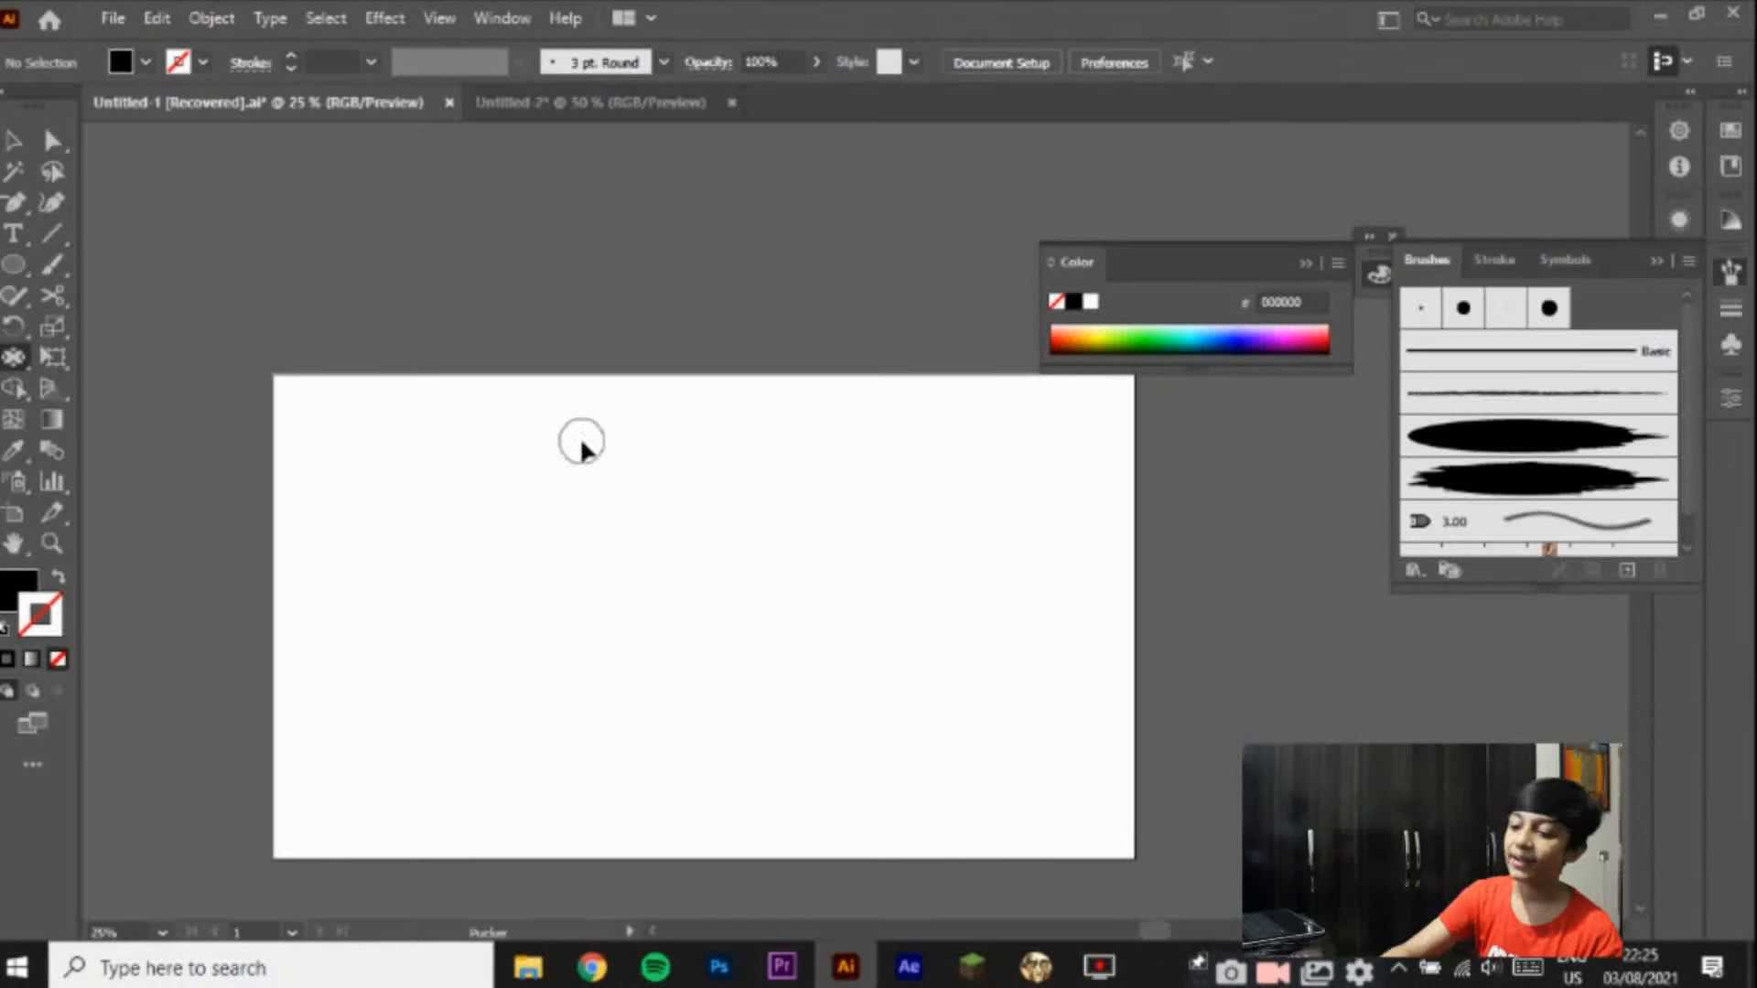
{"action": "key", "text": "ctrl+shift+z"}
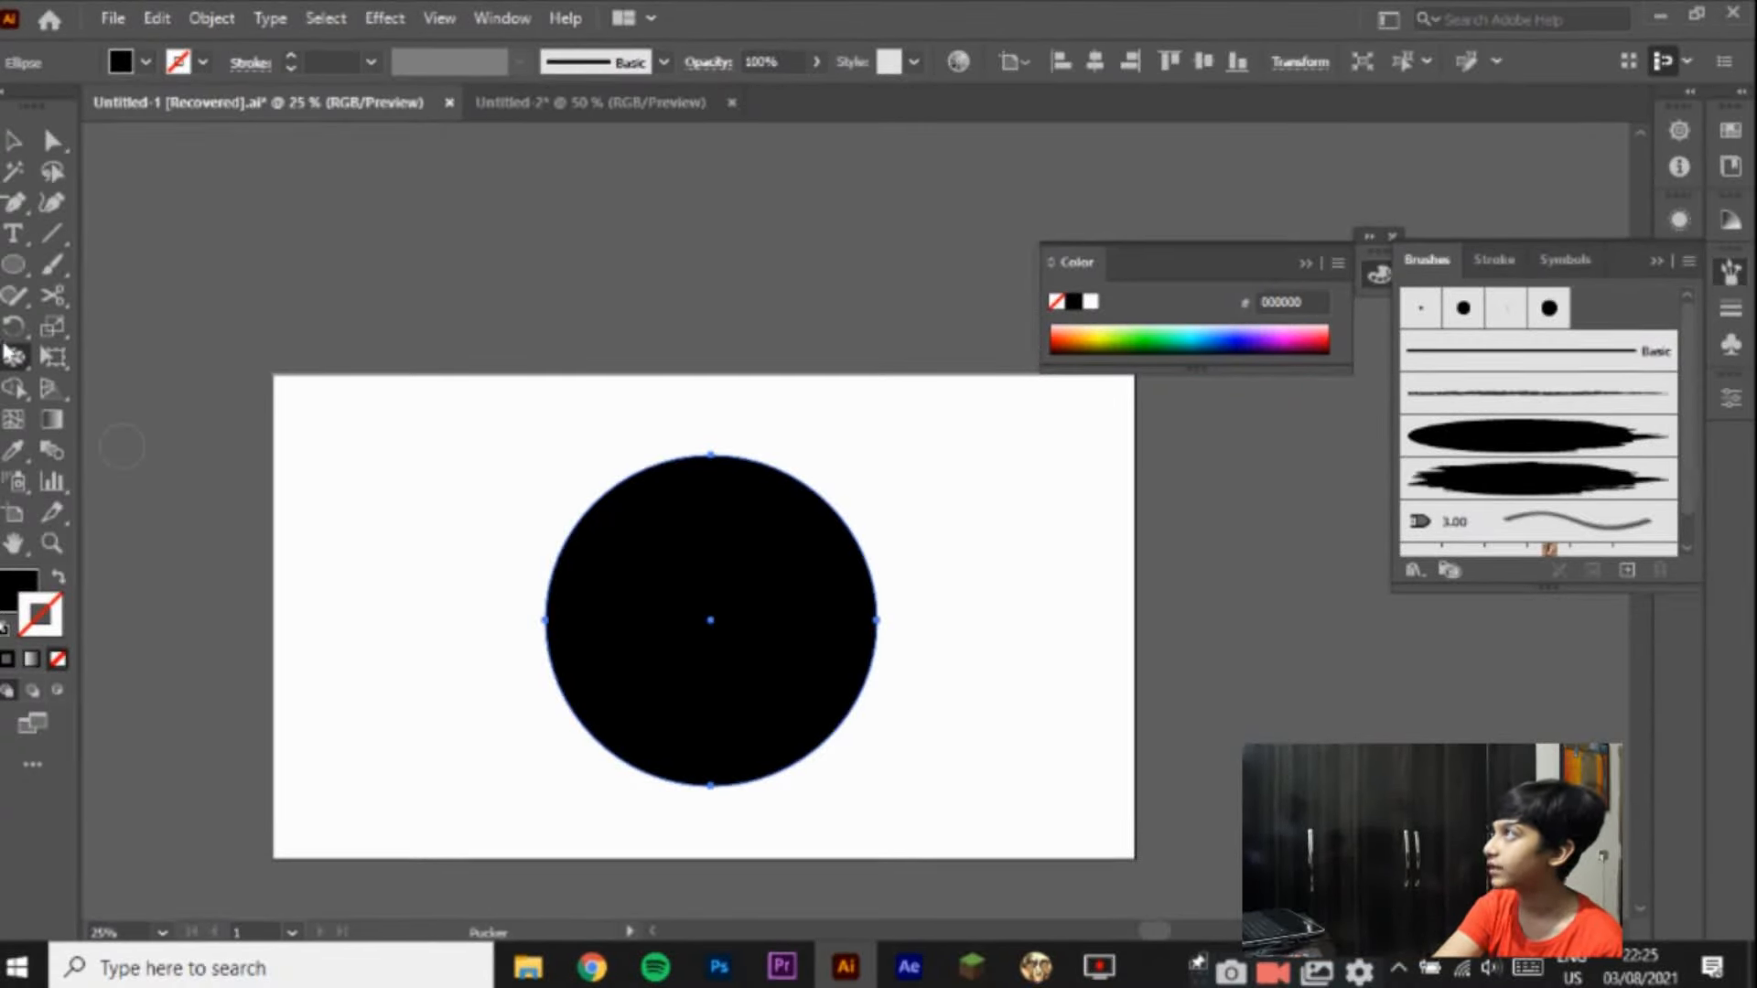
Step: Try pulling the circle's top anchor point upward into a rounded column with the Bloat tool, and undo the column
{"action": "right_click", "coordinate": [23, 377]}
{"action": "right_click", "coordinate": [24, 366]}
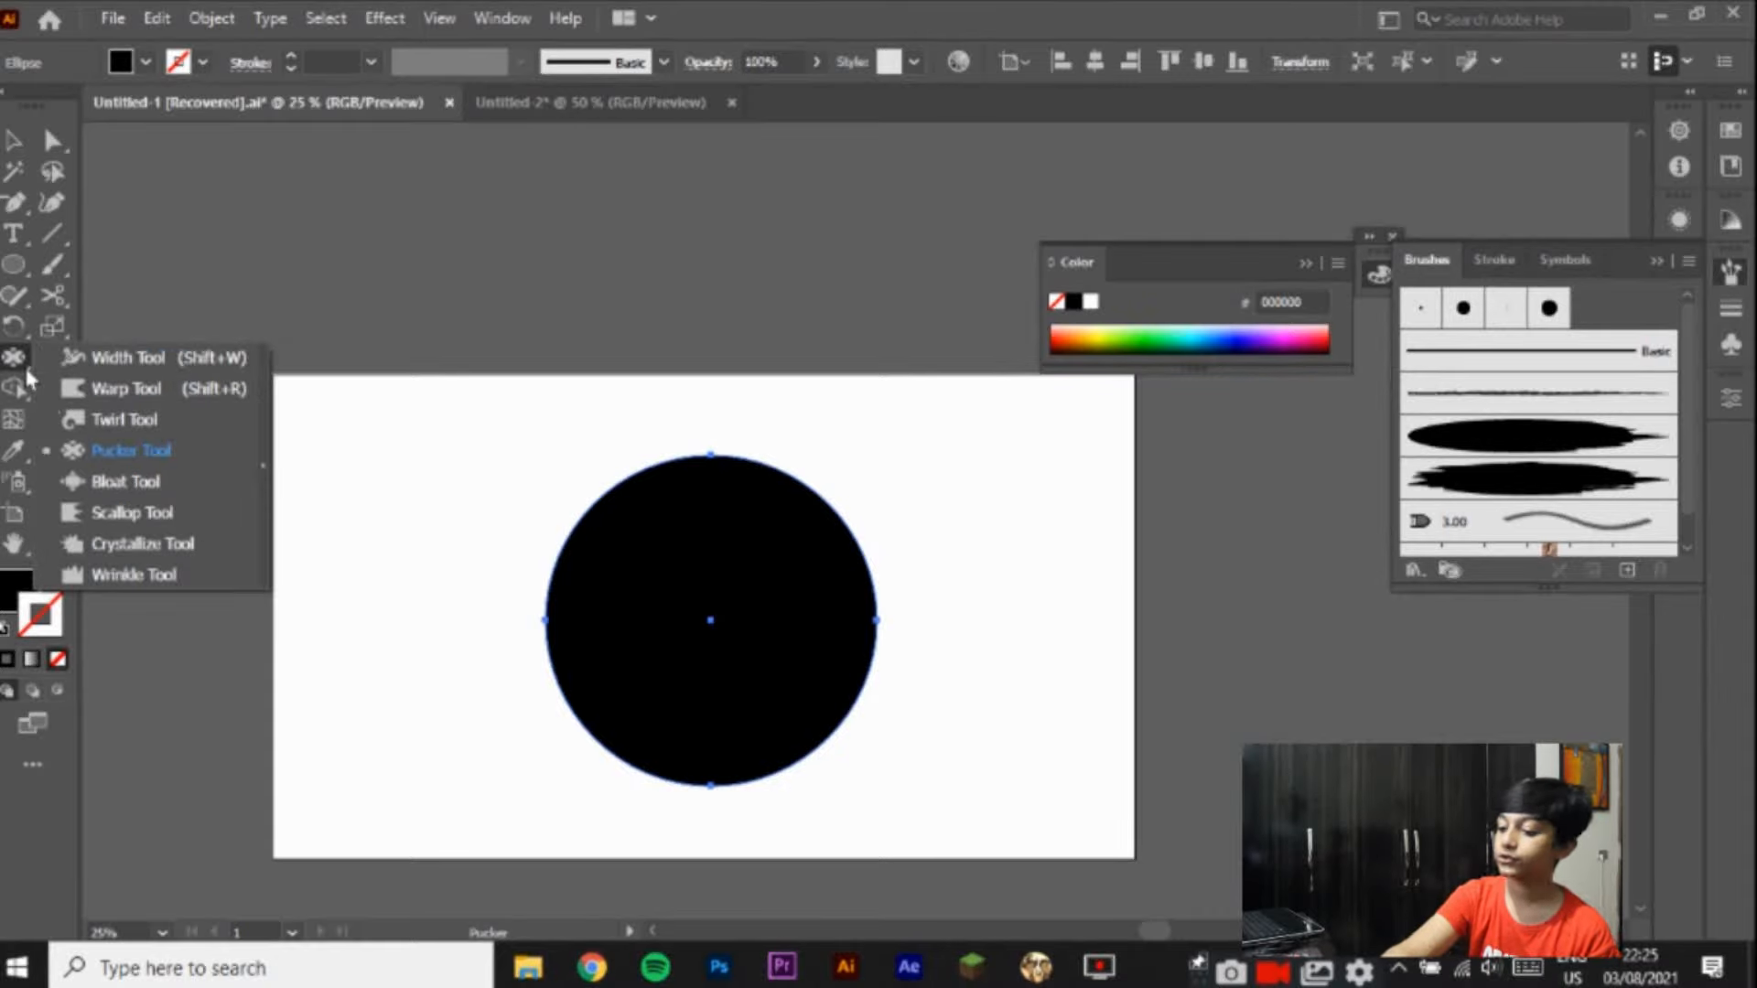
{"action": "left_click", "coordinate": [146, 485]}
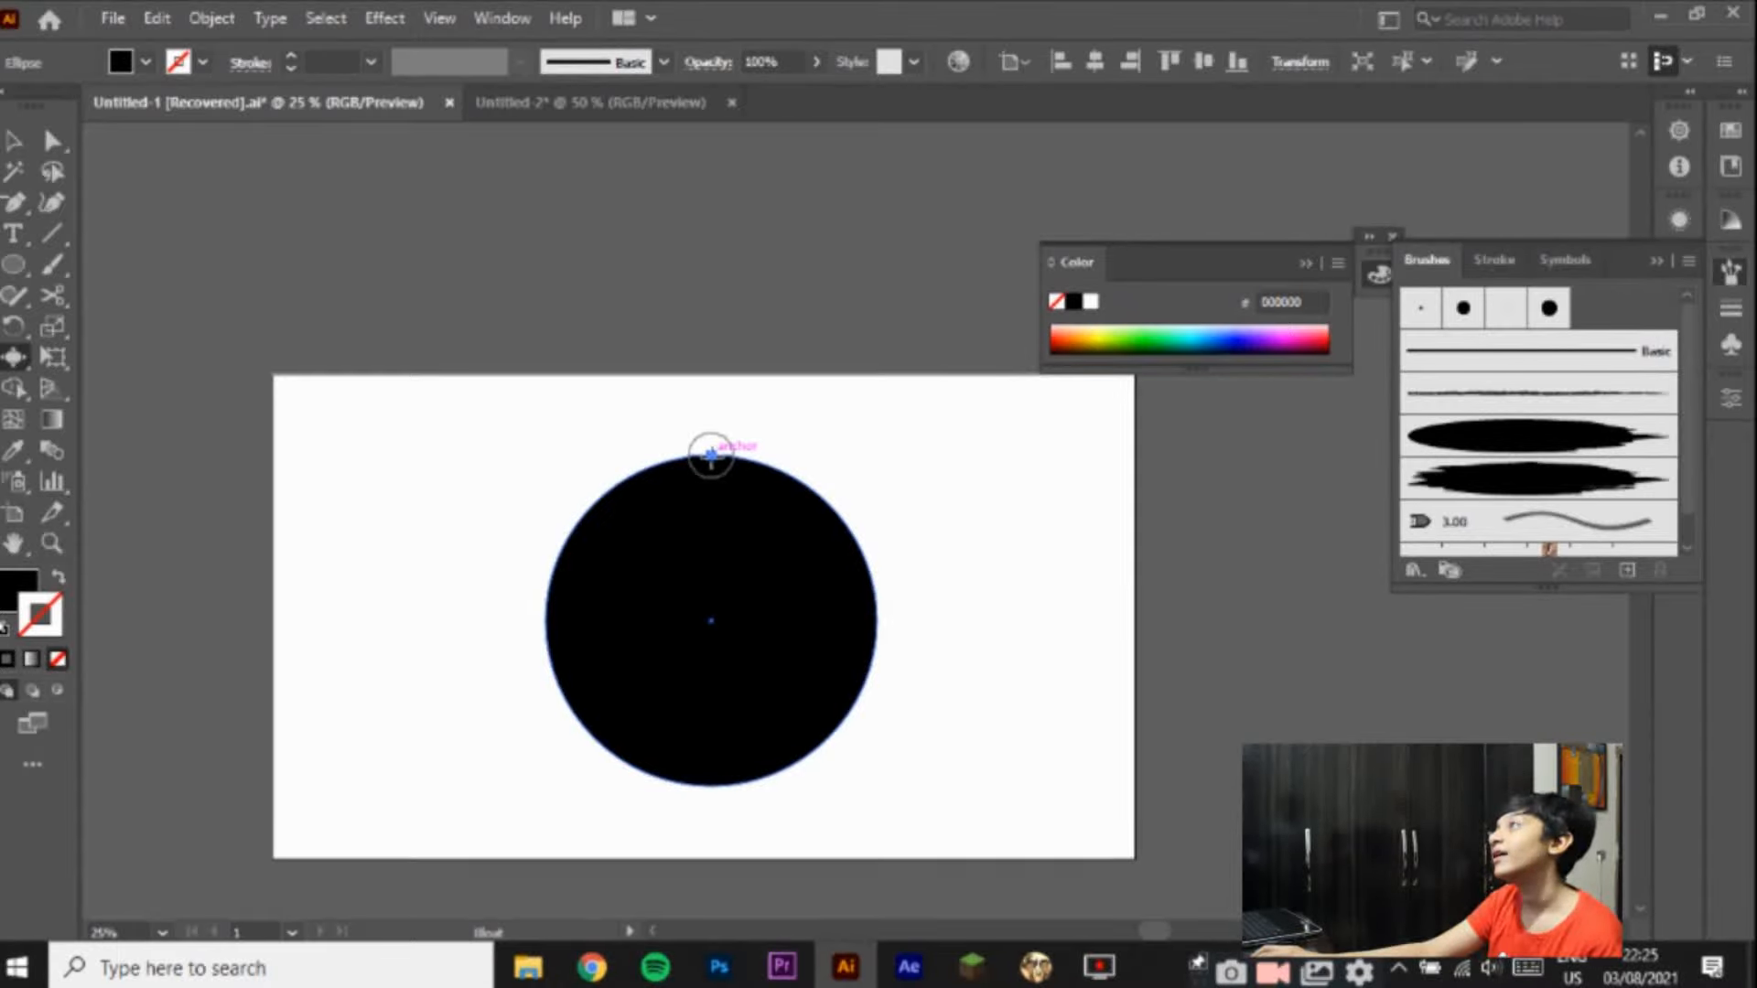
{"action": "left_click", "coordinate": [710, 455]}
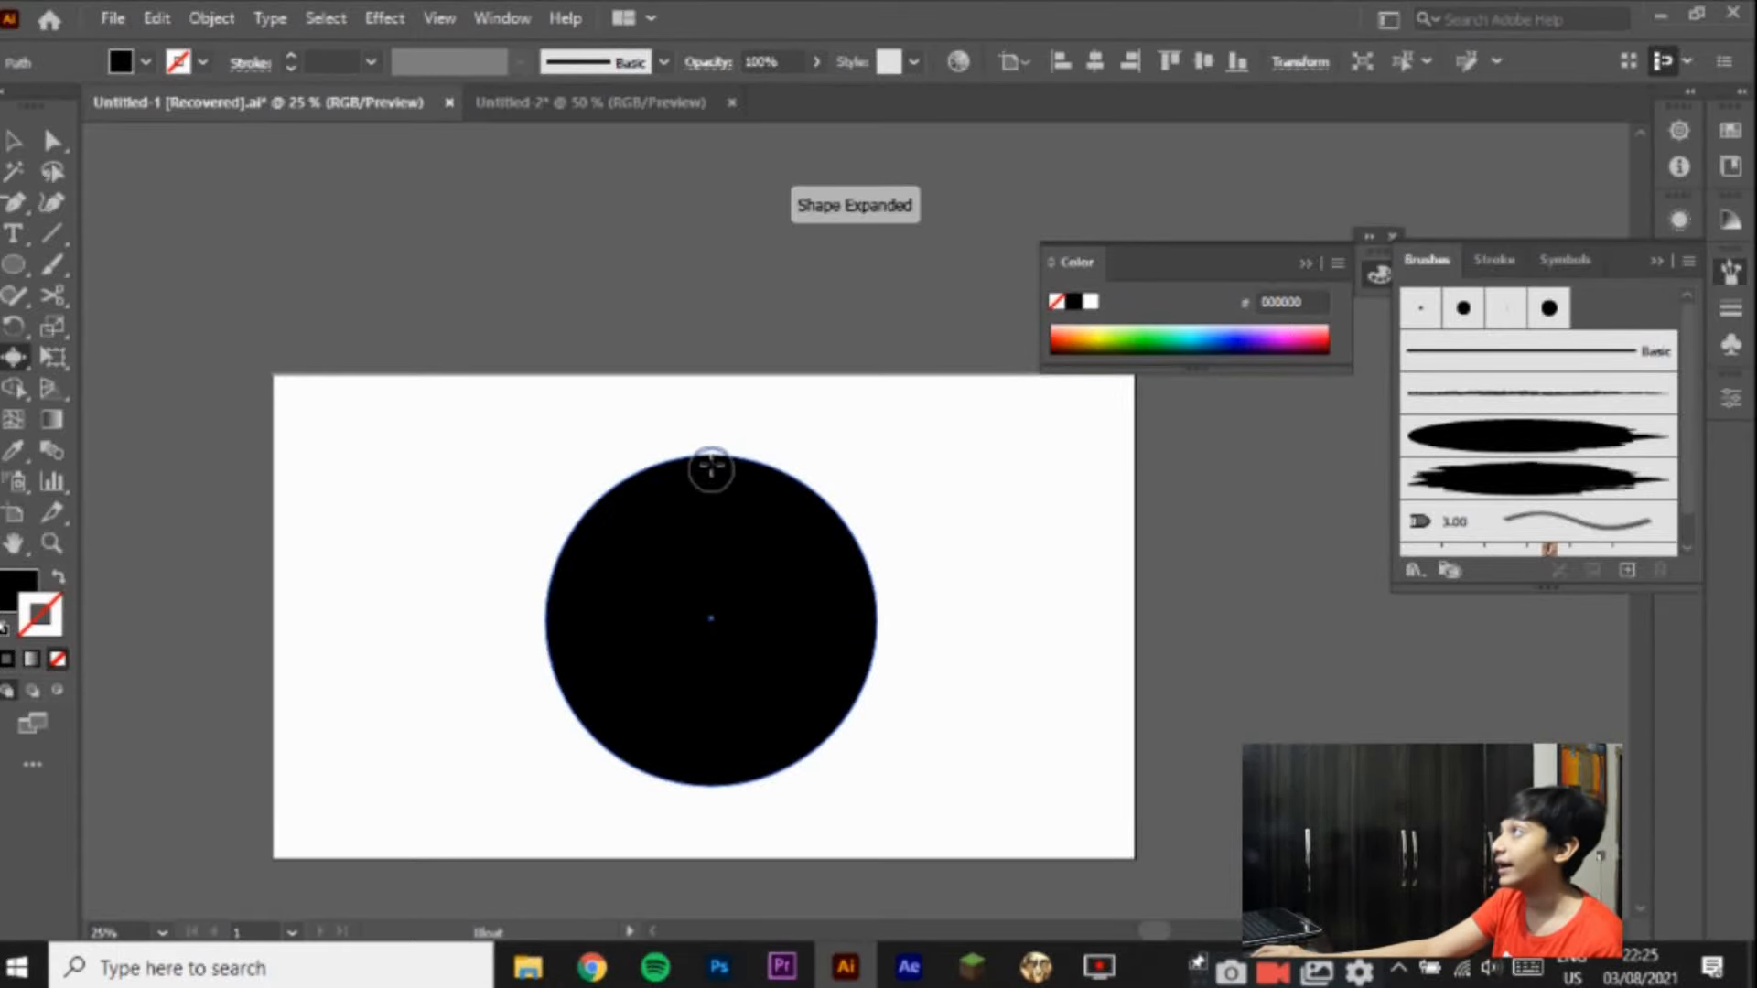
{"action": "left_click_drag", "start_coordinate": [711, 450], "coordinate": [715, 326]}
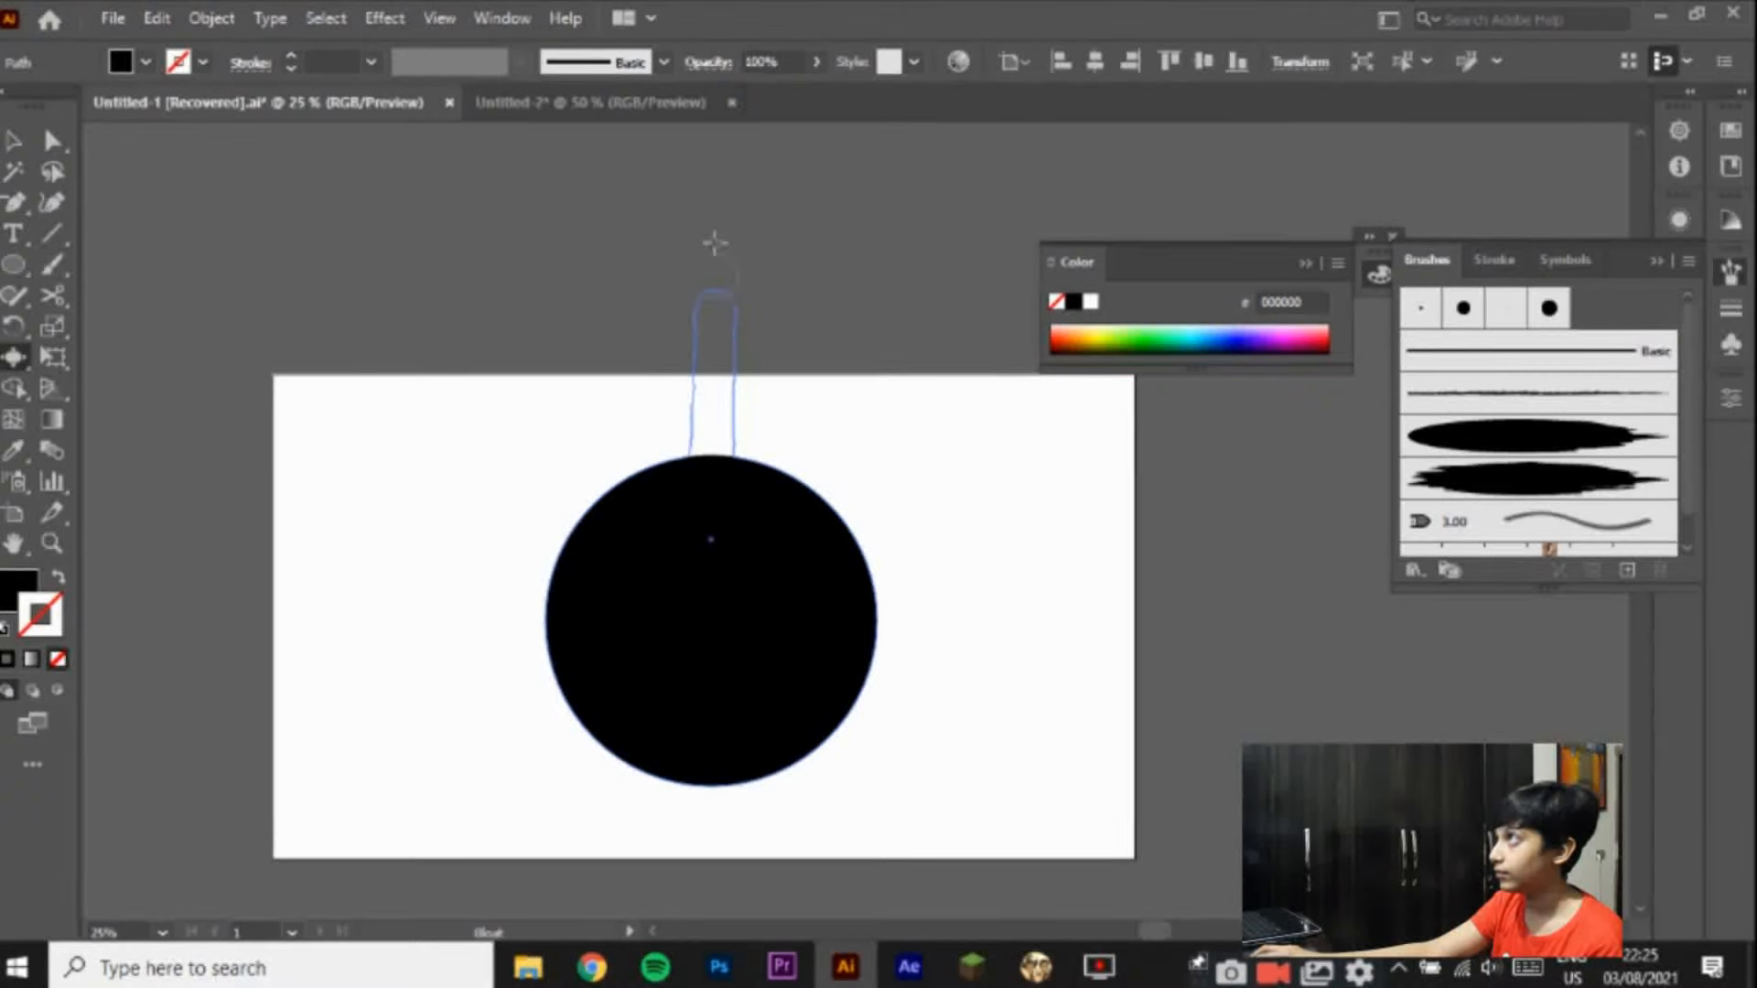
{"action": "left_click_drag", "start_coordinate": [714, 243], "coordinate": [715, 195]}
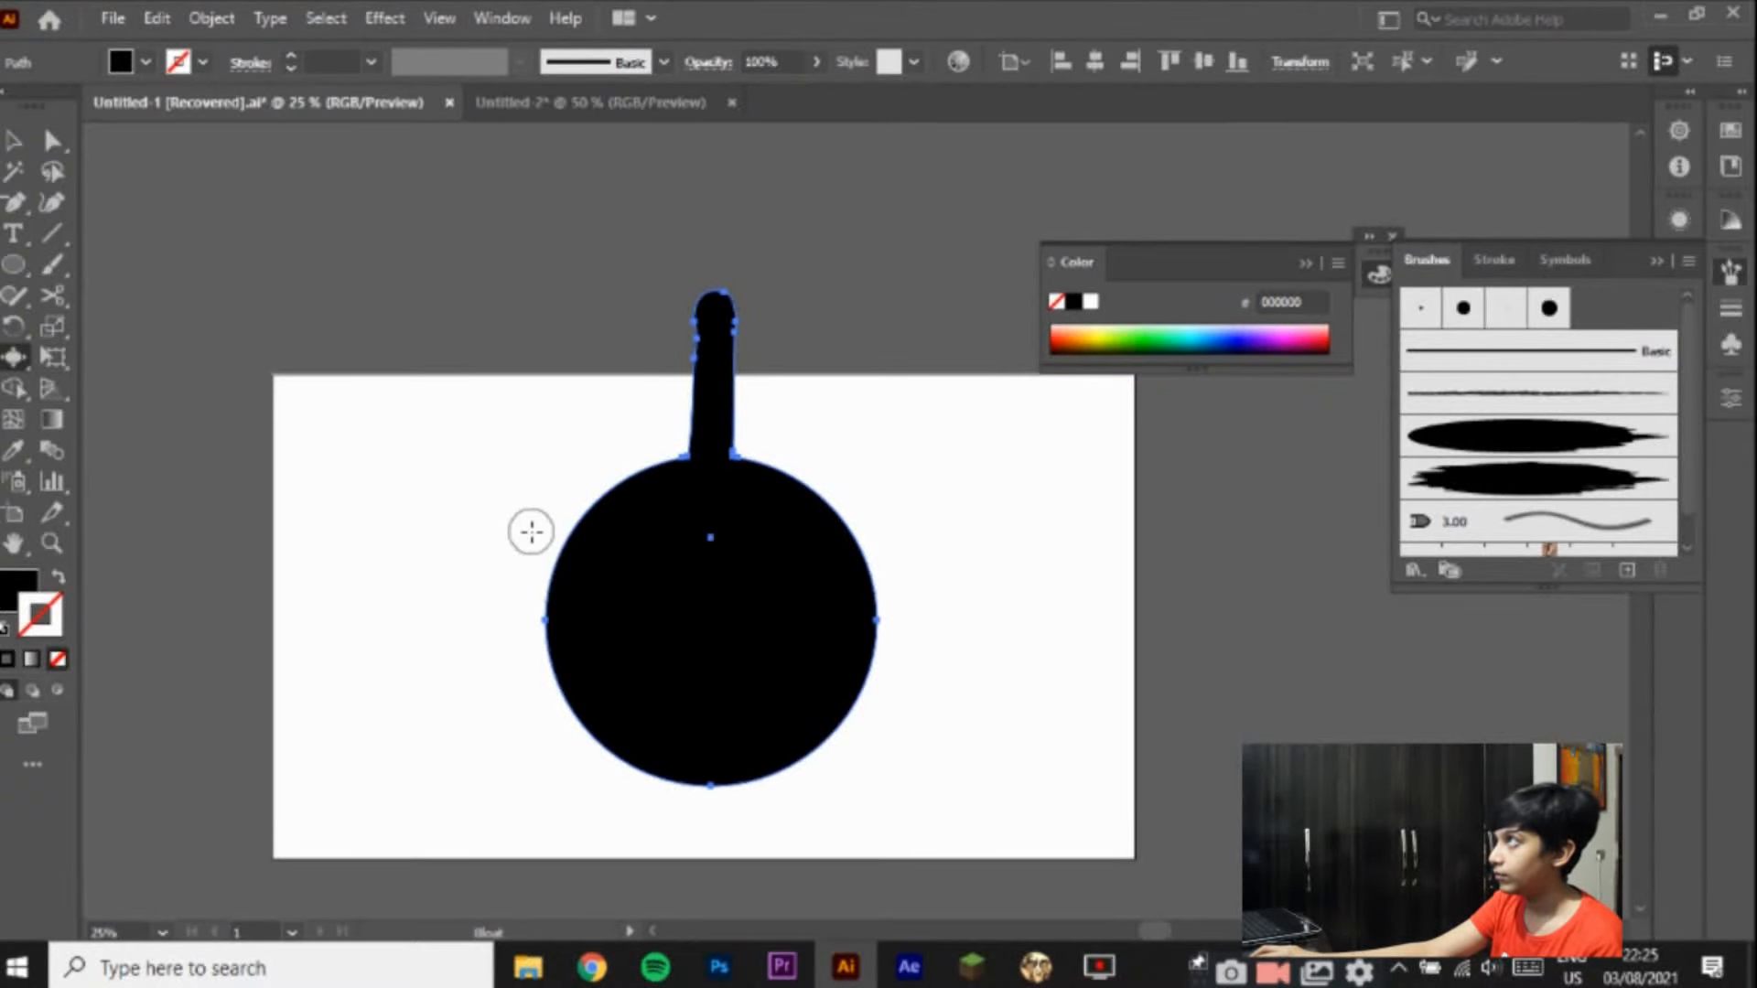
{"action": "key", "text": "ctrl+z"}
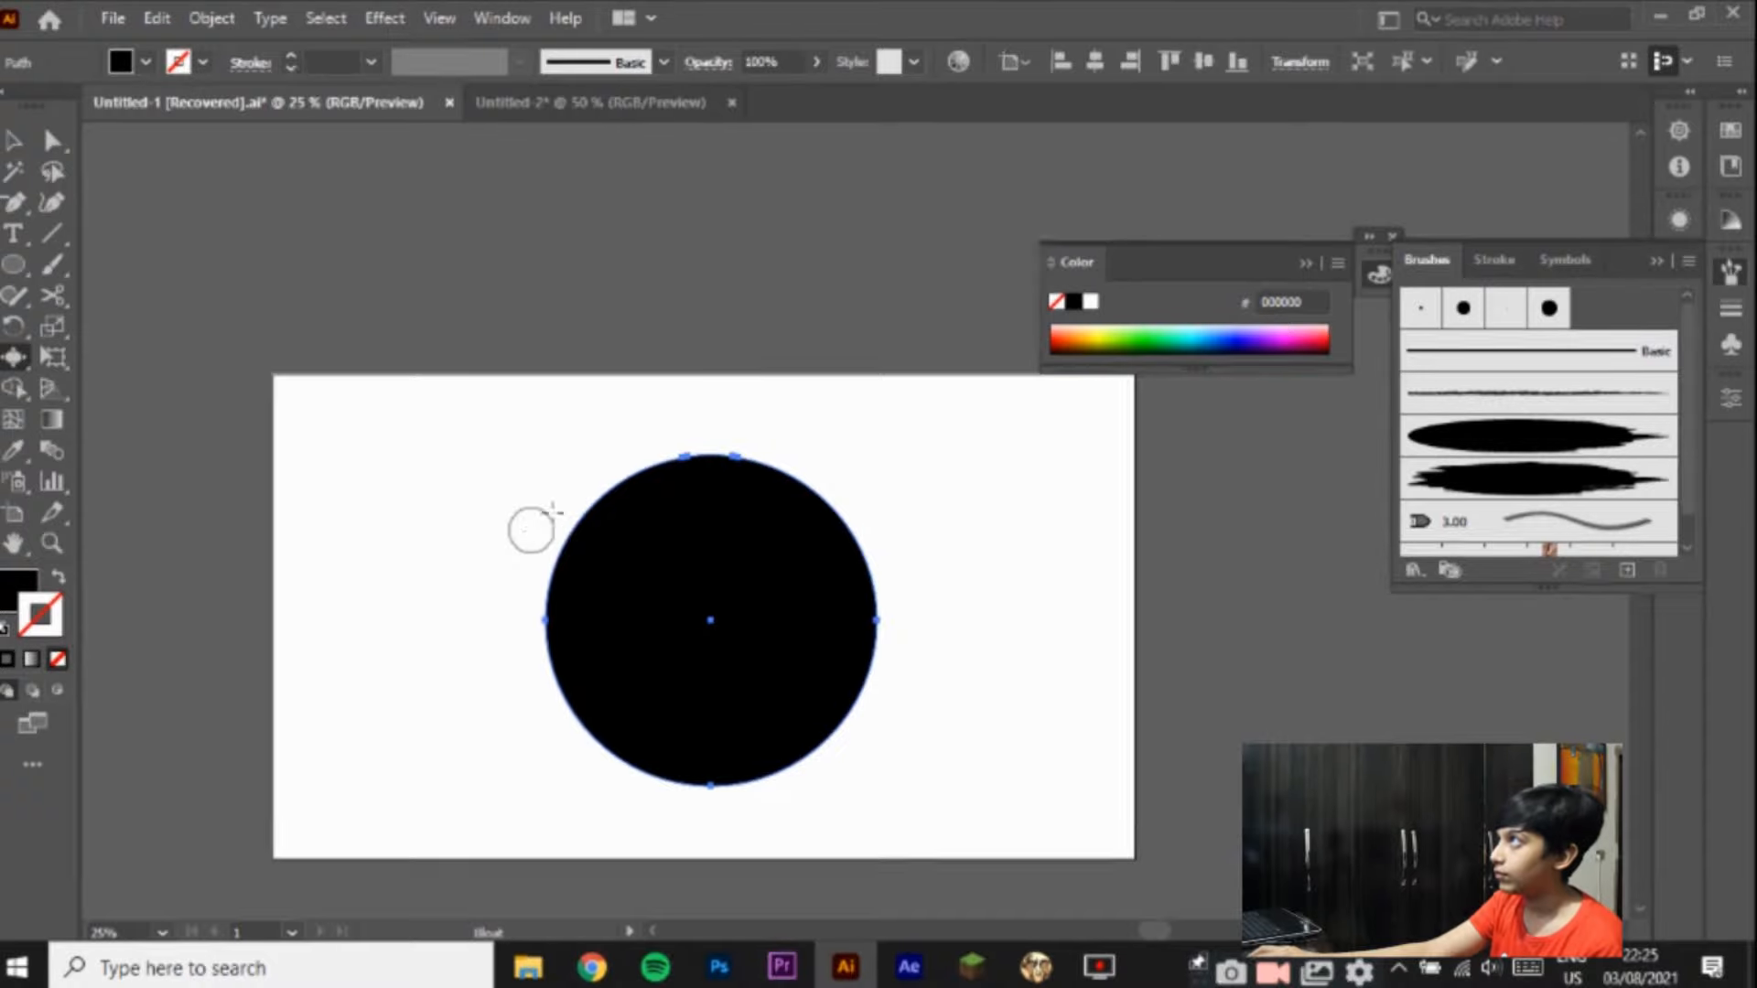
Step: Bloat the circle's upper-left edge outward into a curved arm, delete the shape and undo back to the plain circle
{"action": "mouse_move", "coordinate": [528, 477]}
{"action": "left_mouse_down"}
{"action": "mouse_move", "coordinate": [532, 532]}
{"action": "mouse_move", "coordinate": [626, 575]}
{"action": "mouse_move", "coordinate": [632, 496]}
{"action": "mouse_move", "coordinate": [549, 454]}
{"action": "mouse_move", "coordinate": [628, 500]}
{"action": "mouse_move", "coordinate": [560, 461]}
{"action": "mouse_move", "coordinate": [536, 476]}
{"action": "mouse_move", "coordinate": [502, 531]}
{"action": "mouse_move", "coordinate": [504, 514]}
{"action": "mouse_move", "coordinate": [529, 485]}
{"action": "mouse_move", "coordinate": [500, 563]}
{"action": "mouse_move", "coordinate": [522, 501]}
{"action": "mouse_move", "coordinate": [486, 560]}
{"action": "mouse_move", "coordinate": [525, 615]}
{"action": "left_mouse_up"}
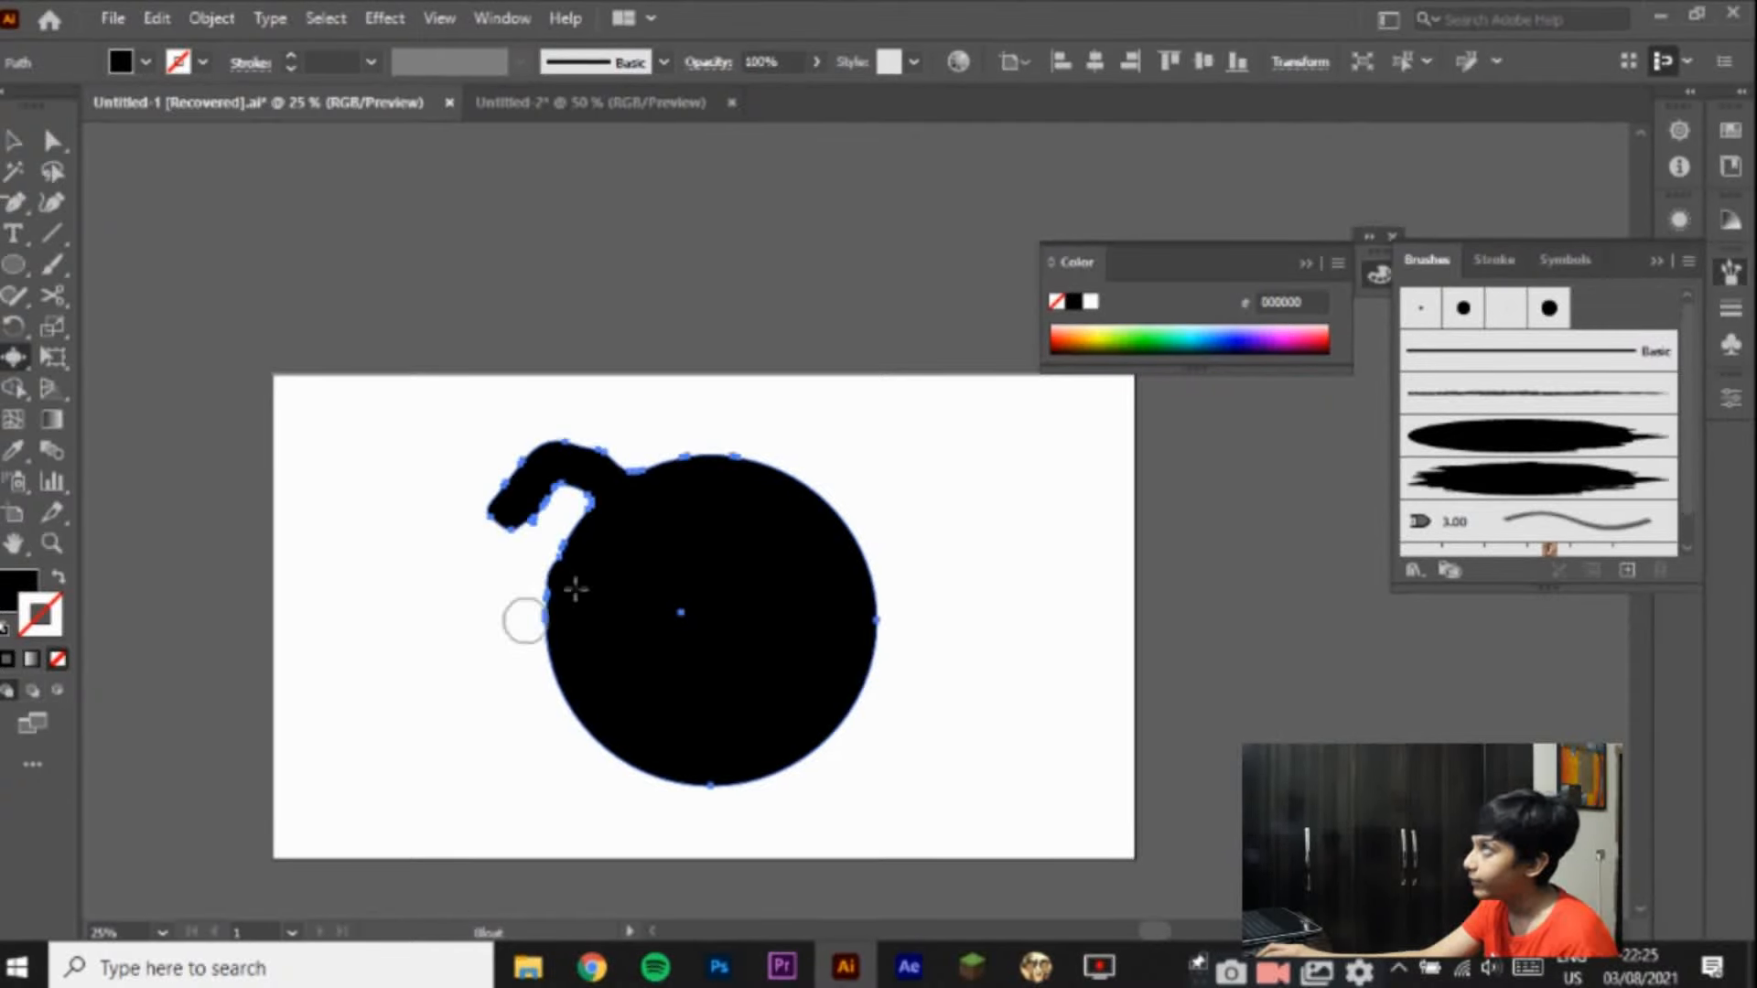
{"action": "left_click", "coordinate": [14, 139]}
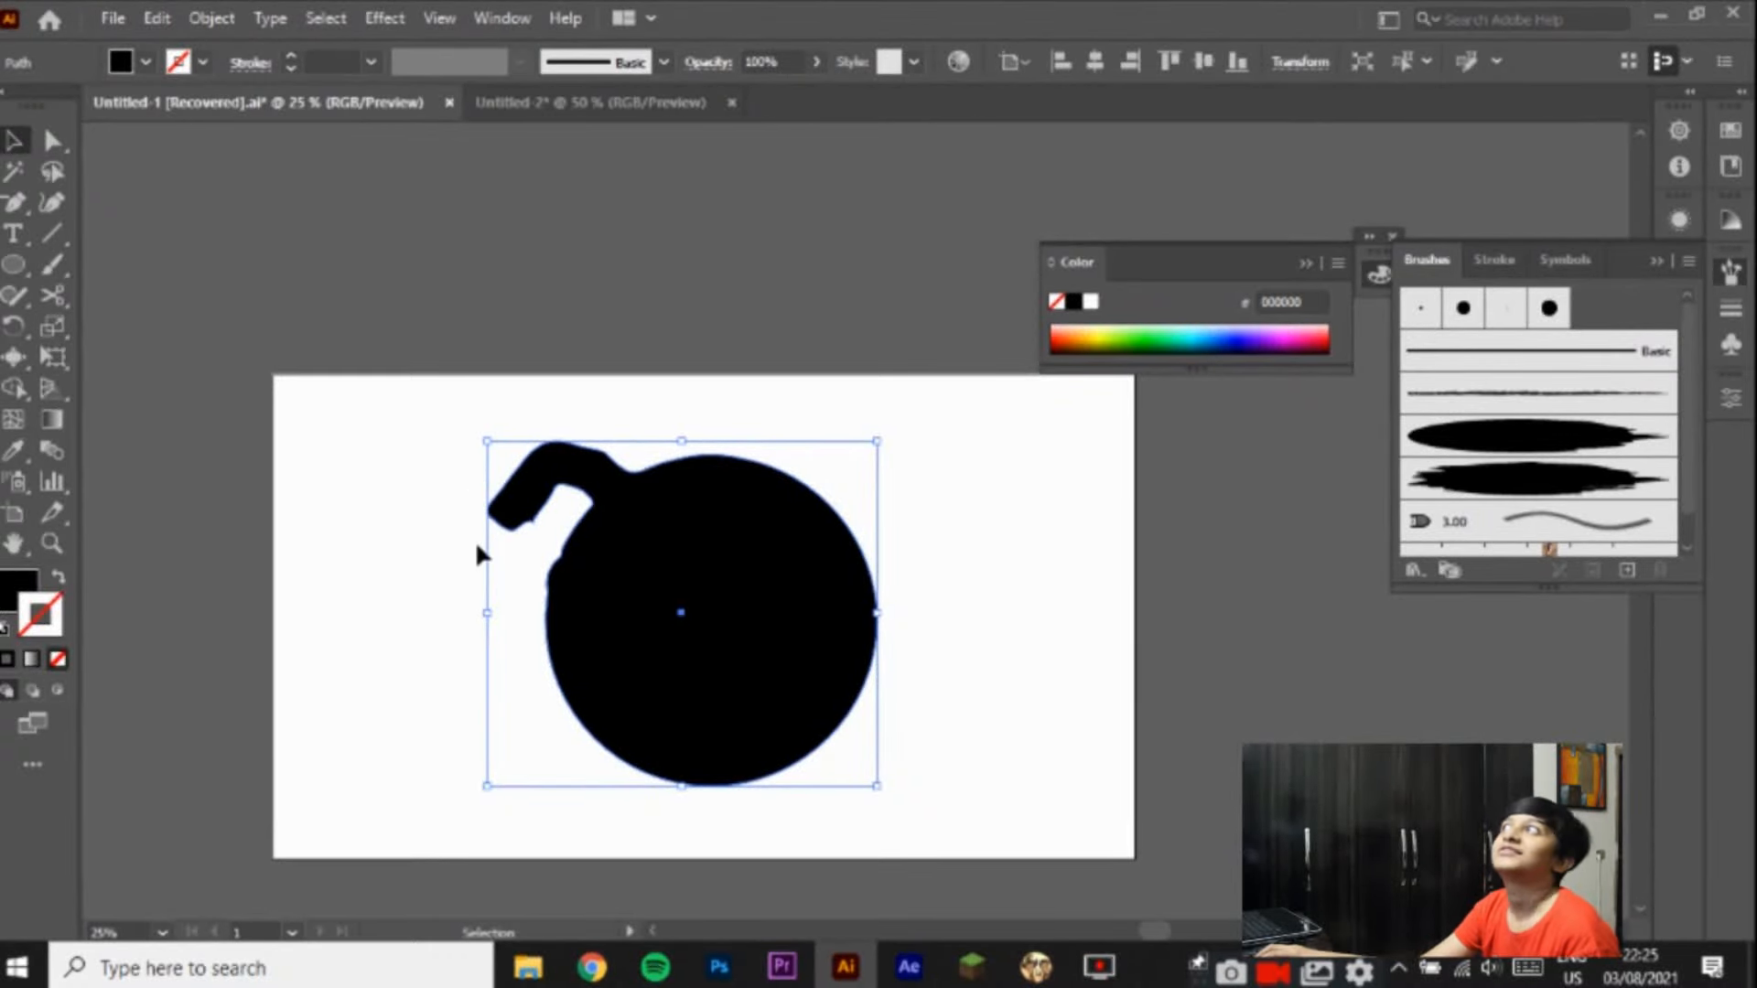
{"action": "key", "text": "Delete"}
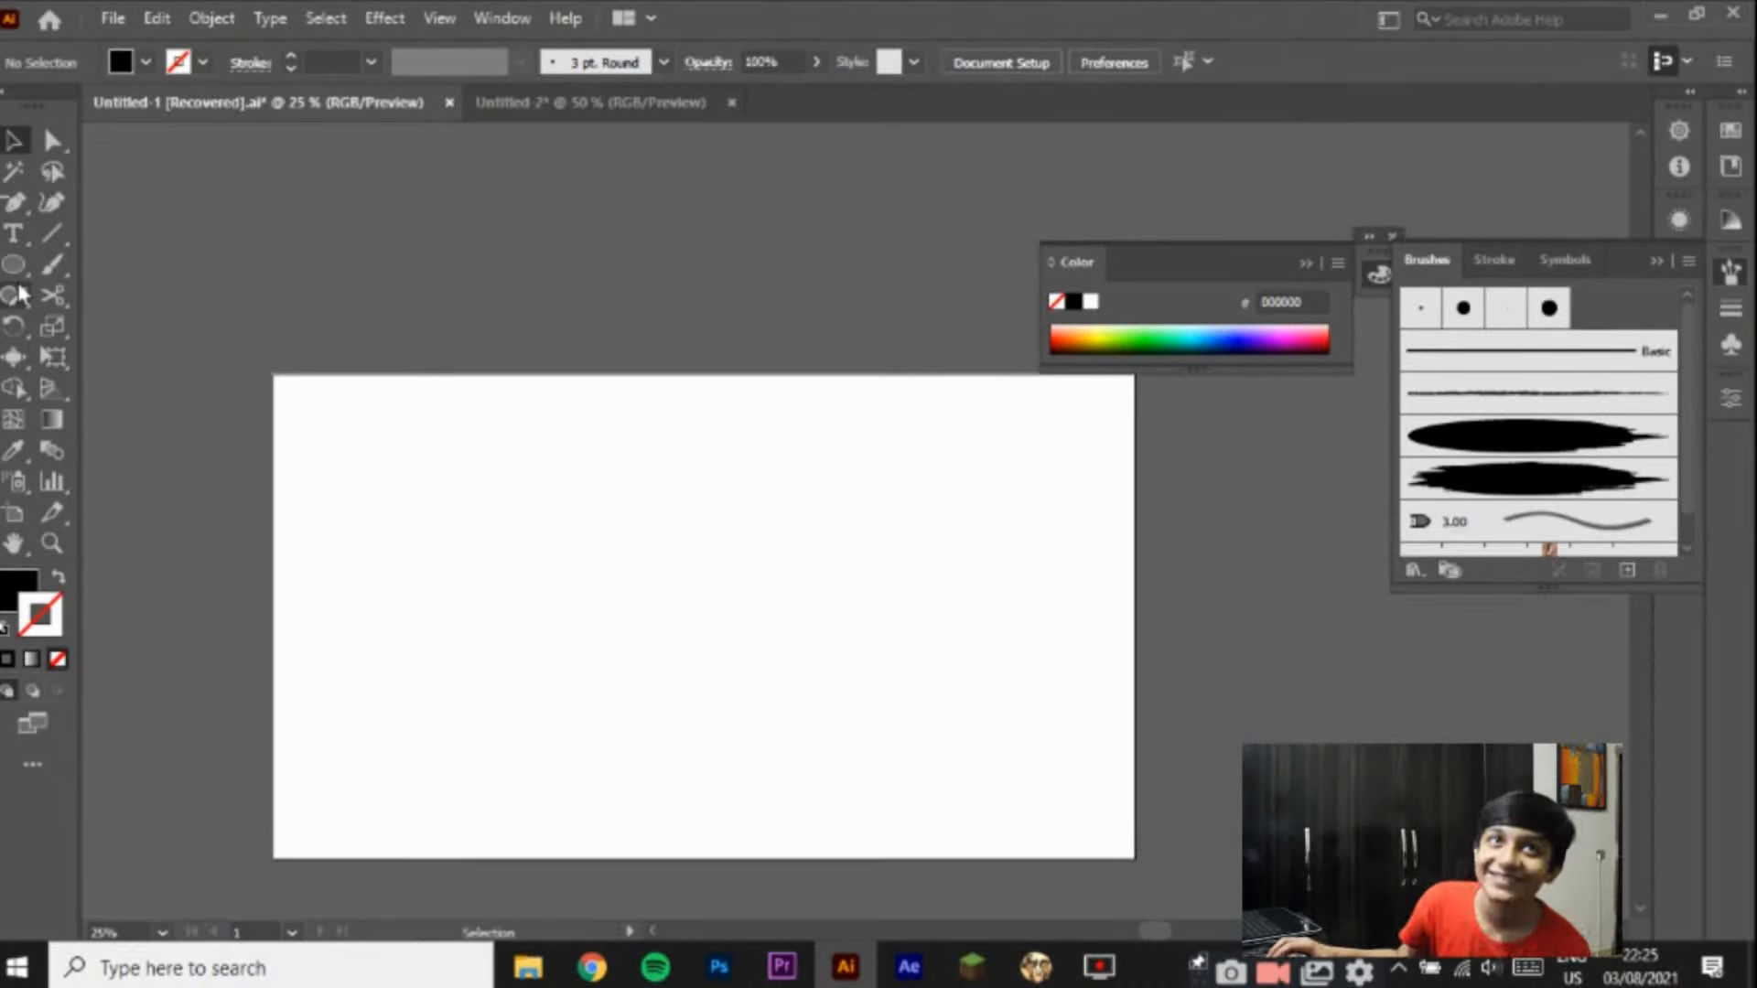
{"action": "key", "text": "ctrl+z"}
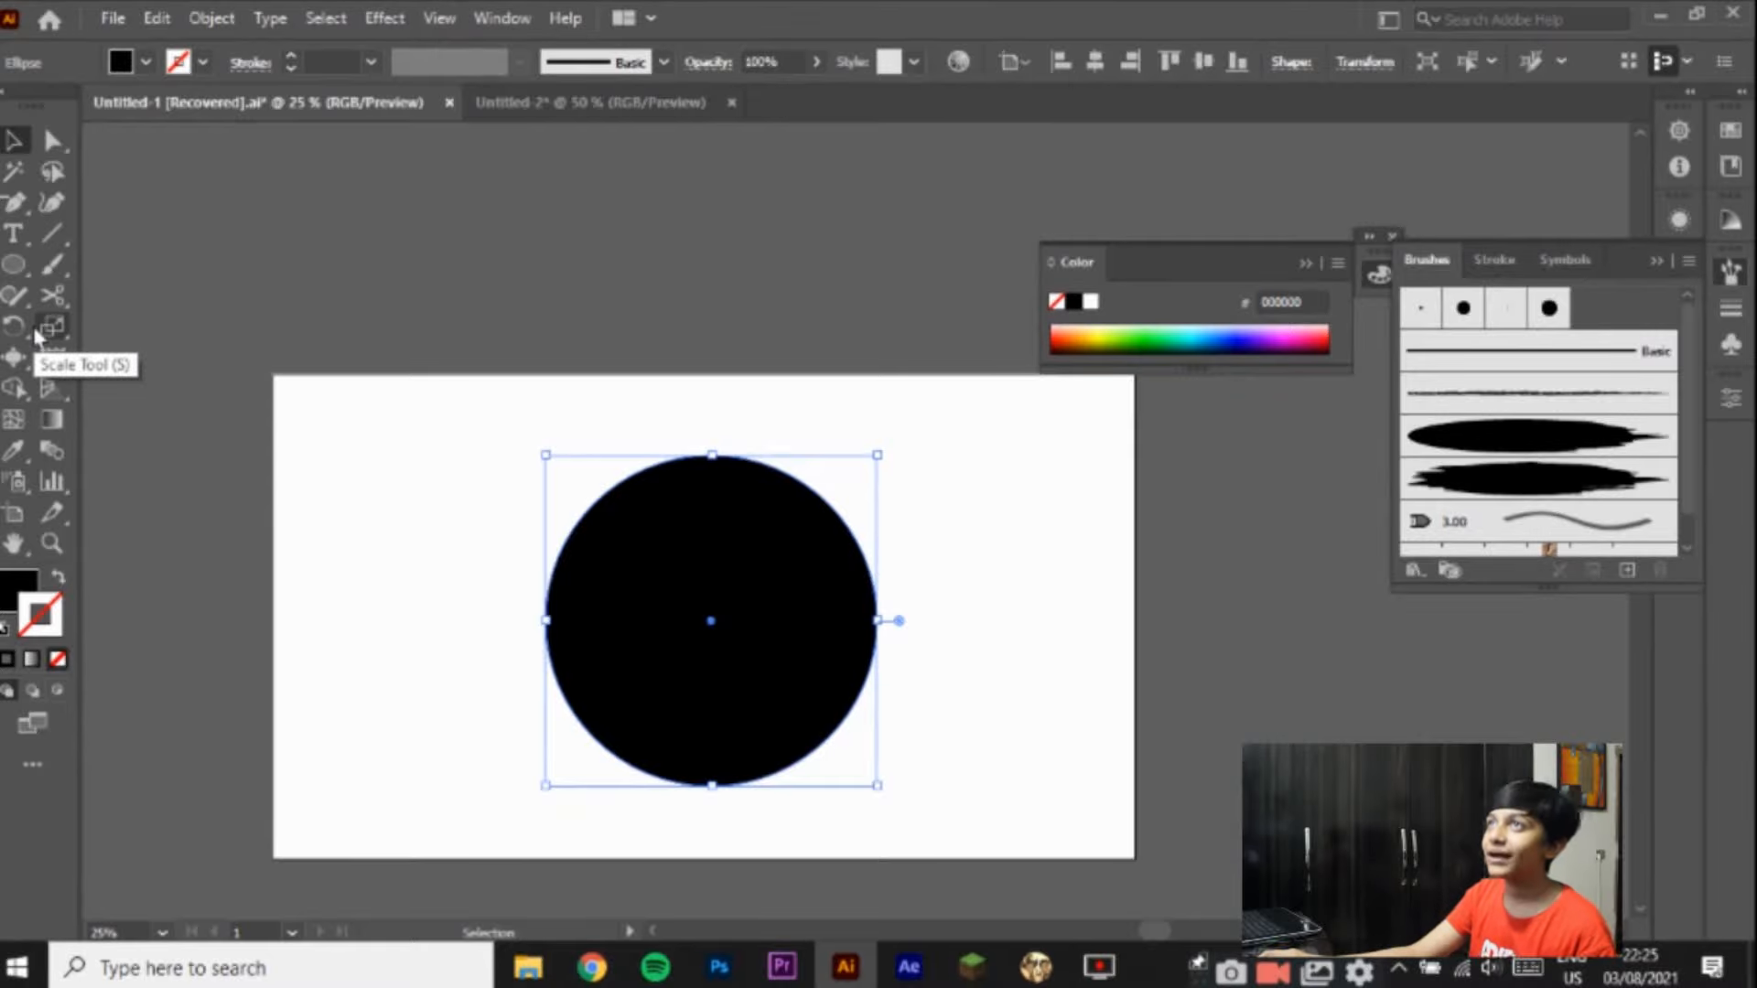
Step: Use the Scallop tool along the circle's left edge down to its lowest point, deselect it to inspect the edge, and undo
{"action": "right_click", "coordinate": [16, 367]}
{"action": "left_click", "coordinate": [104, 514]}
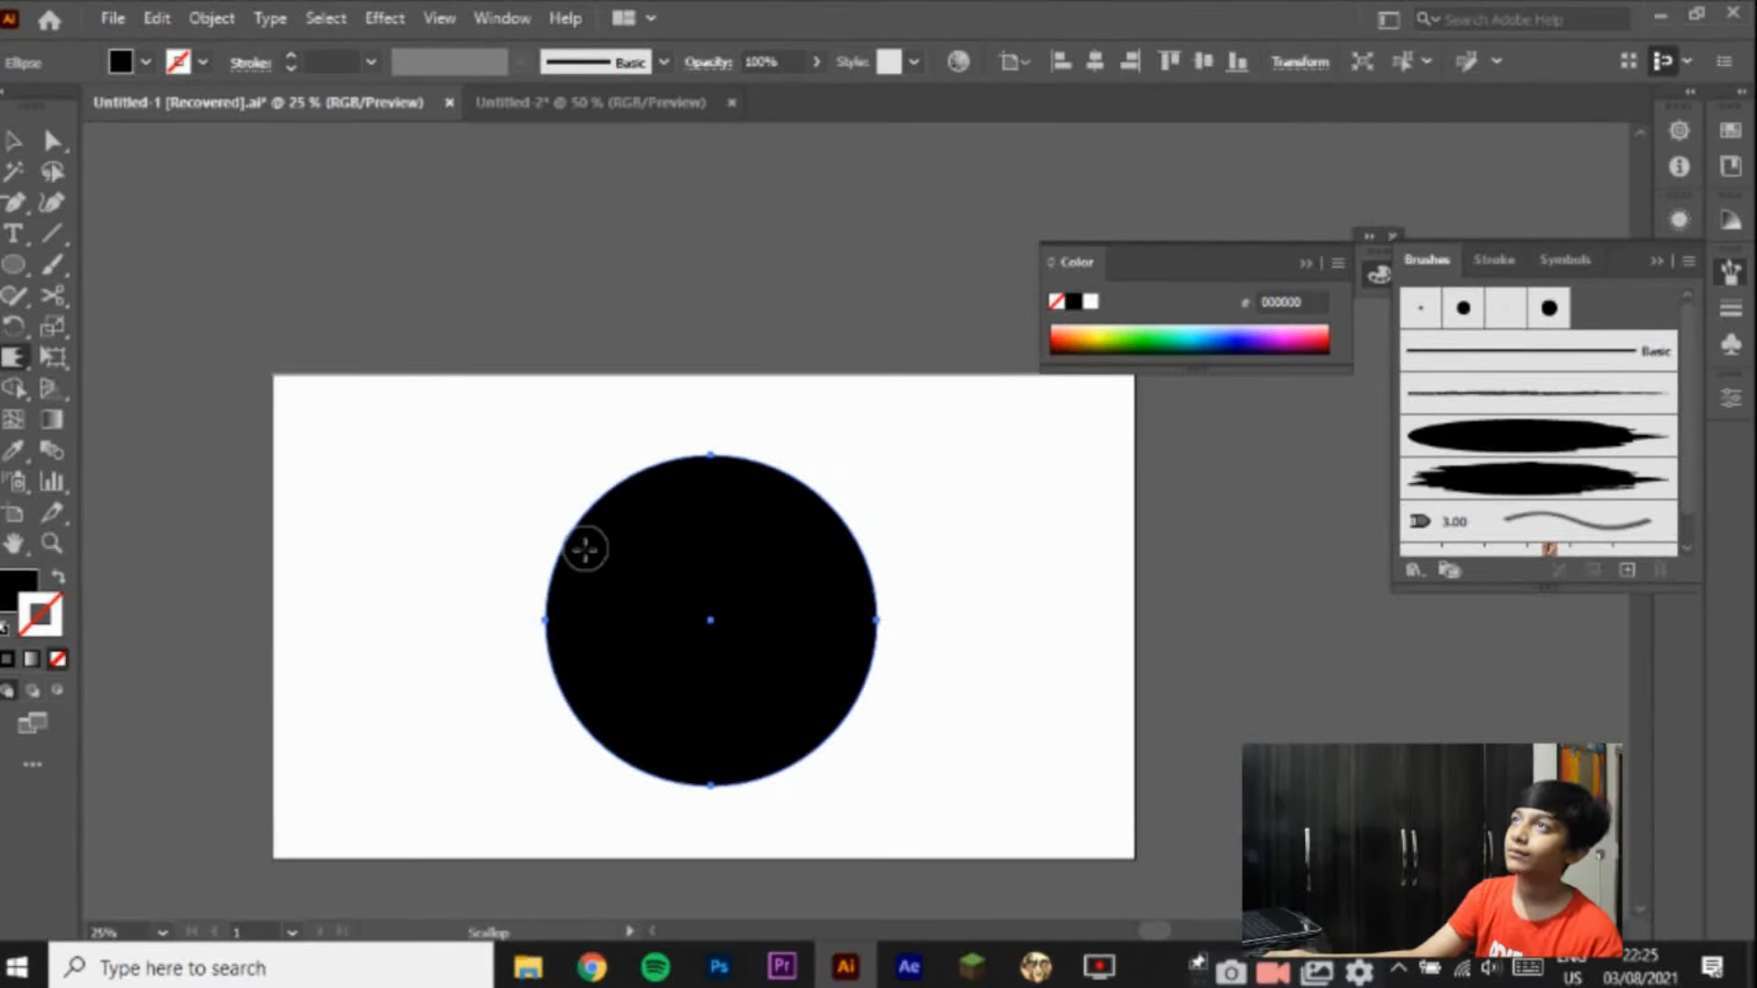
{"action": "mouse_move", "coordinate": [612, 576]}
{"action": "left_mouse_down"}
{"action": "mouse_move", "coordinate": [564, 585]}
{"action": "mouse_move", "coordinate": [549, 669]}
{"action": "mouse_move", "coordinate": [607, 741]}
{"action": "mouse_move", "coordinate": [664, 781]}
{"action": "mouse_move", "coordinate": [690, 776]}
{"action": "left_mouse_up"}
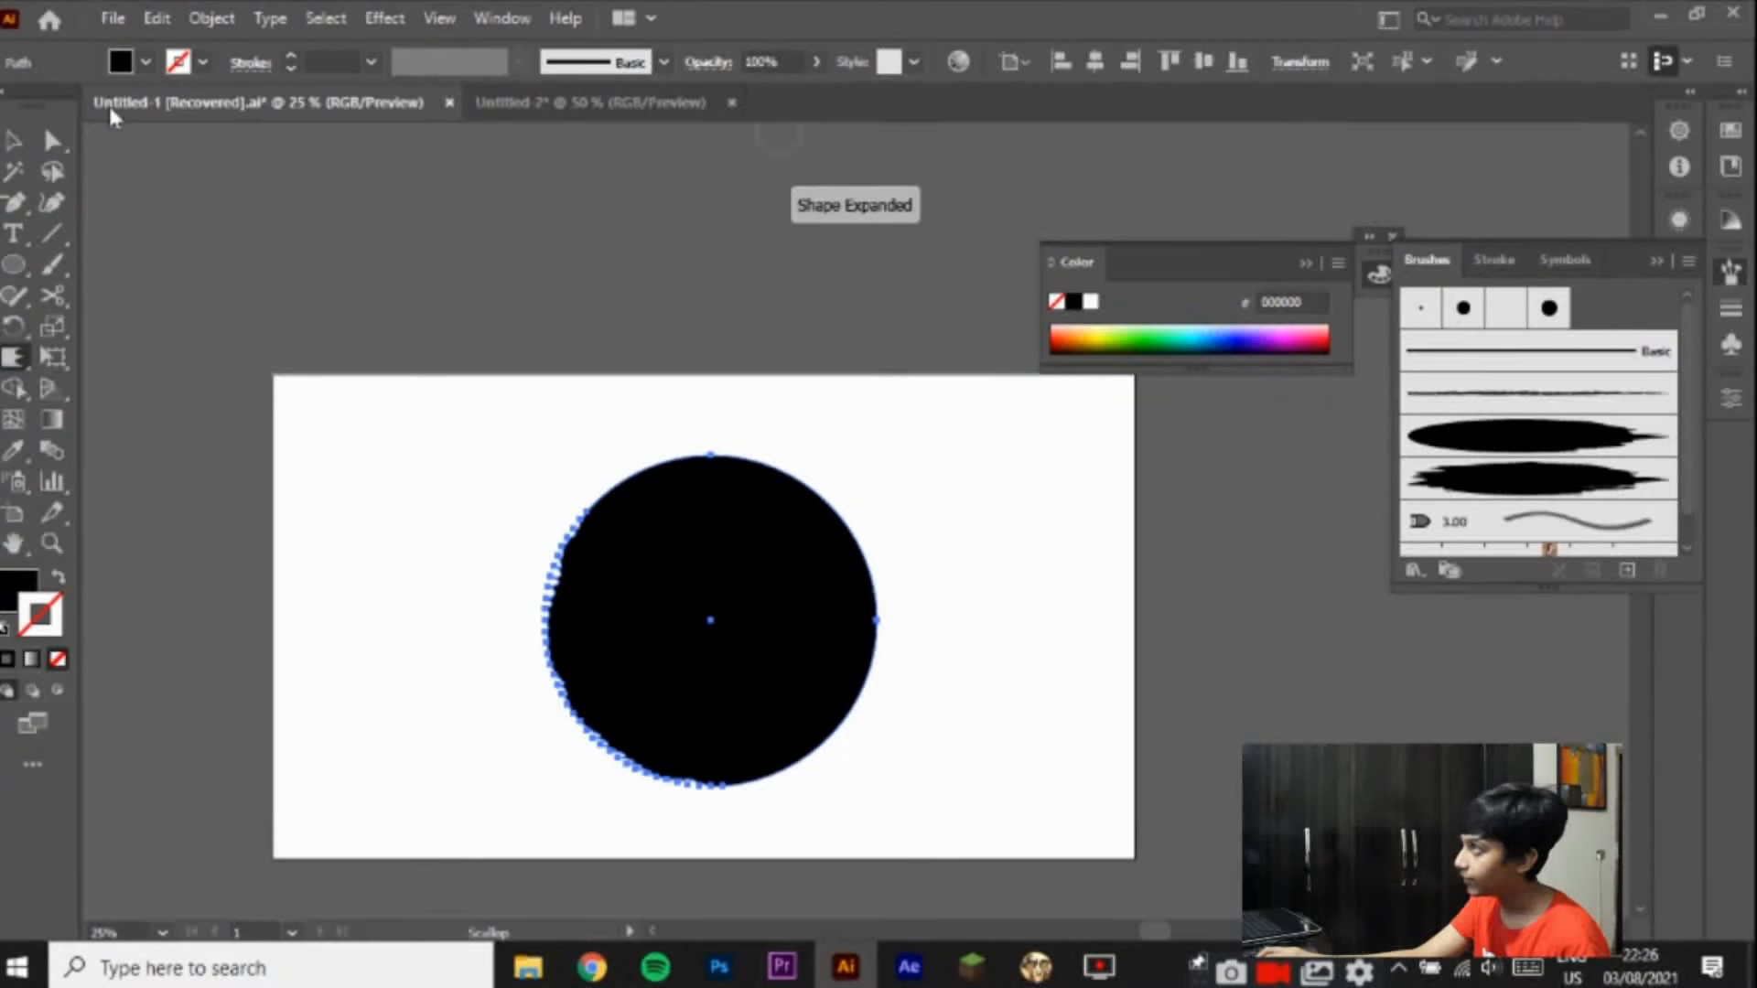
{"action": "left_click", "coordinate": [15, 145]}
{"action": "left_click", "coordinate": [381, 585]}
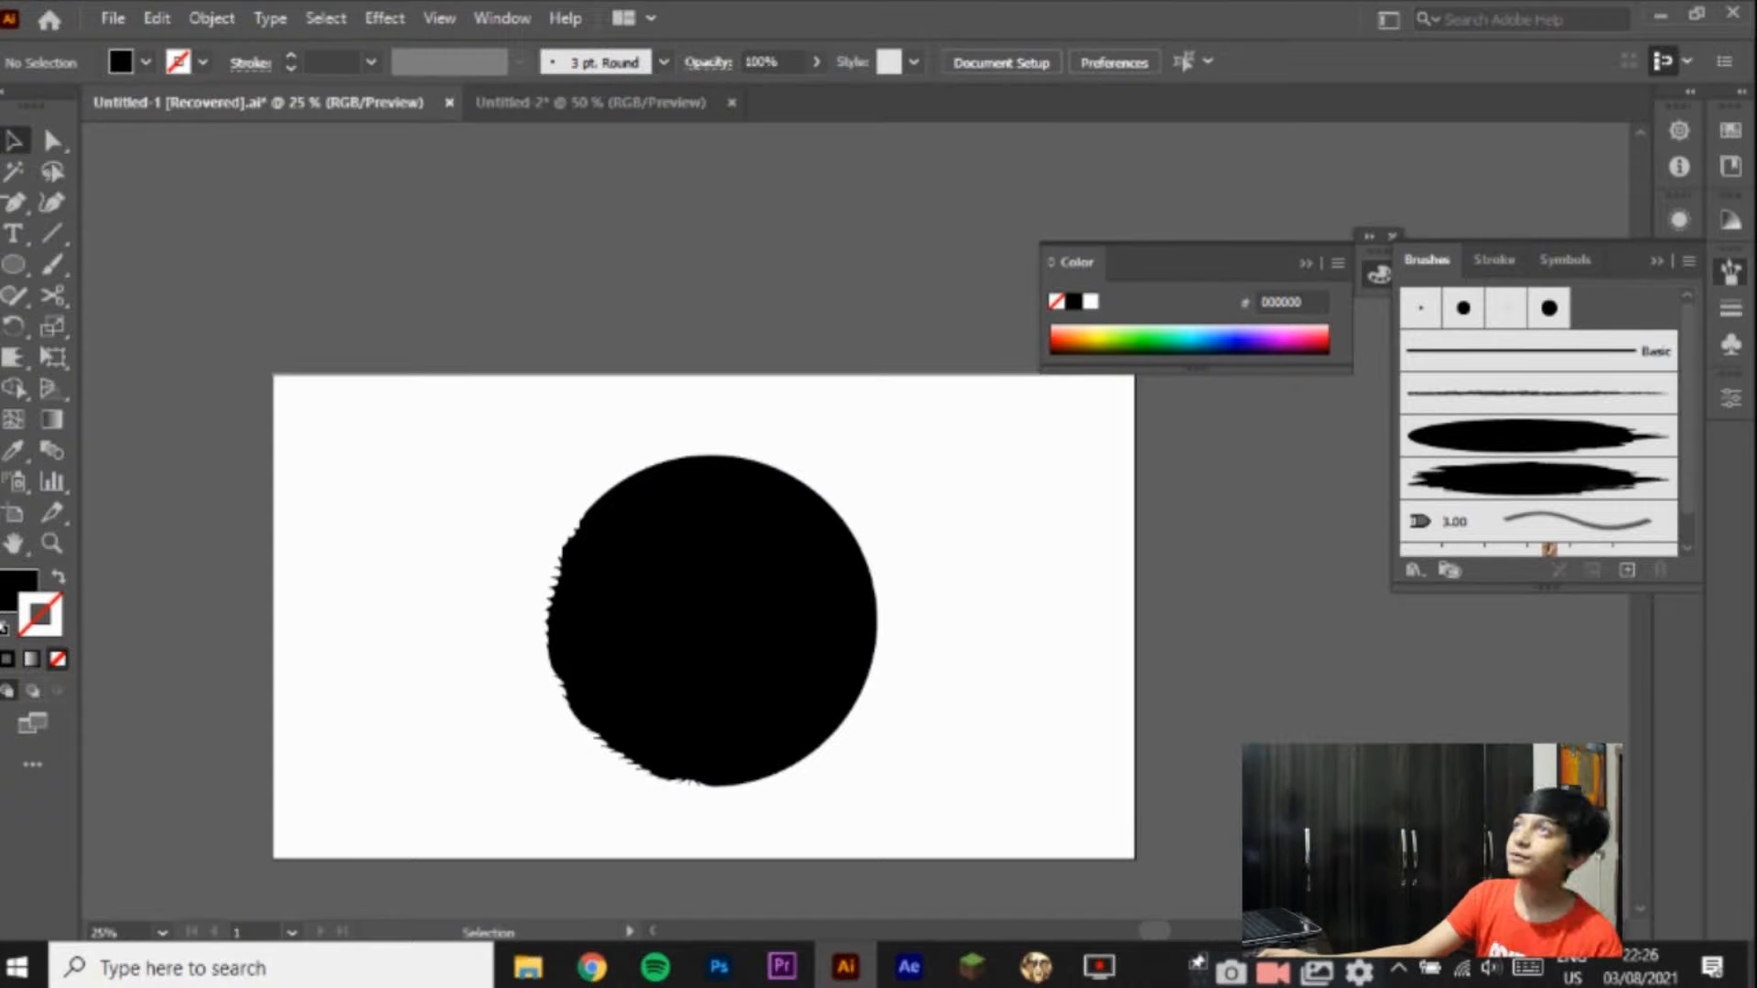
{"action": "key", "text": "ctrl+z"}
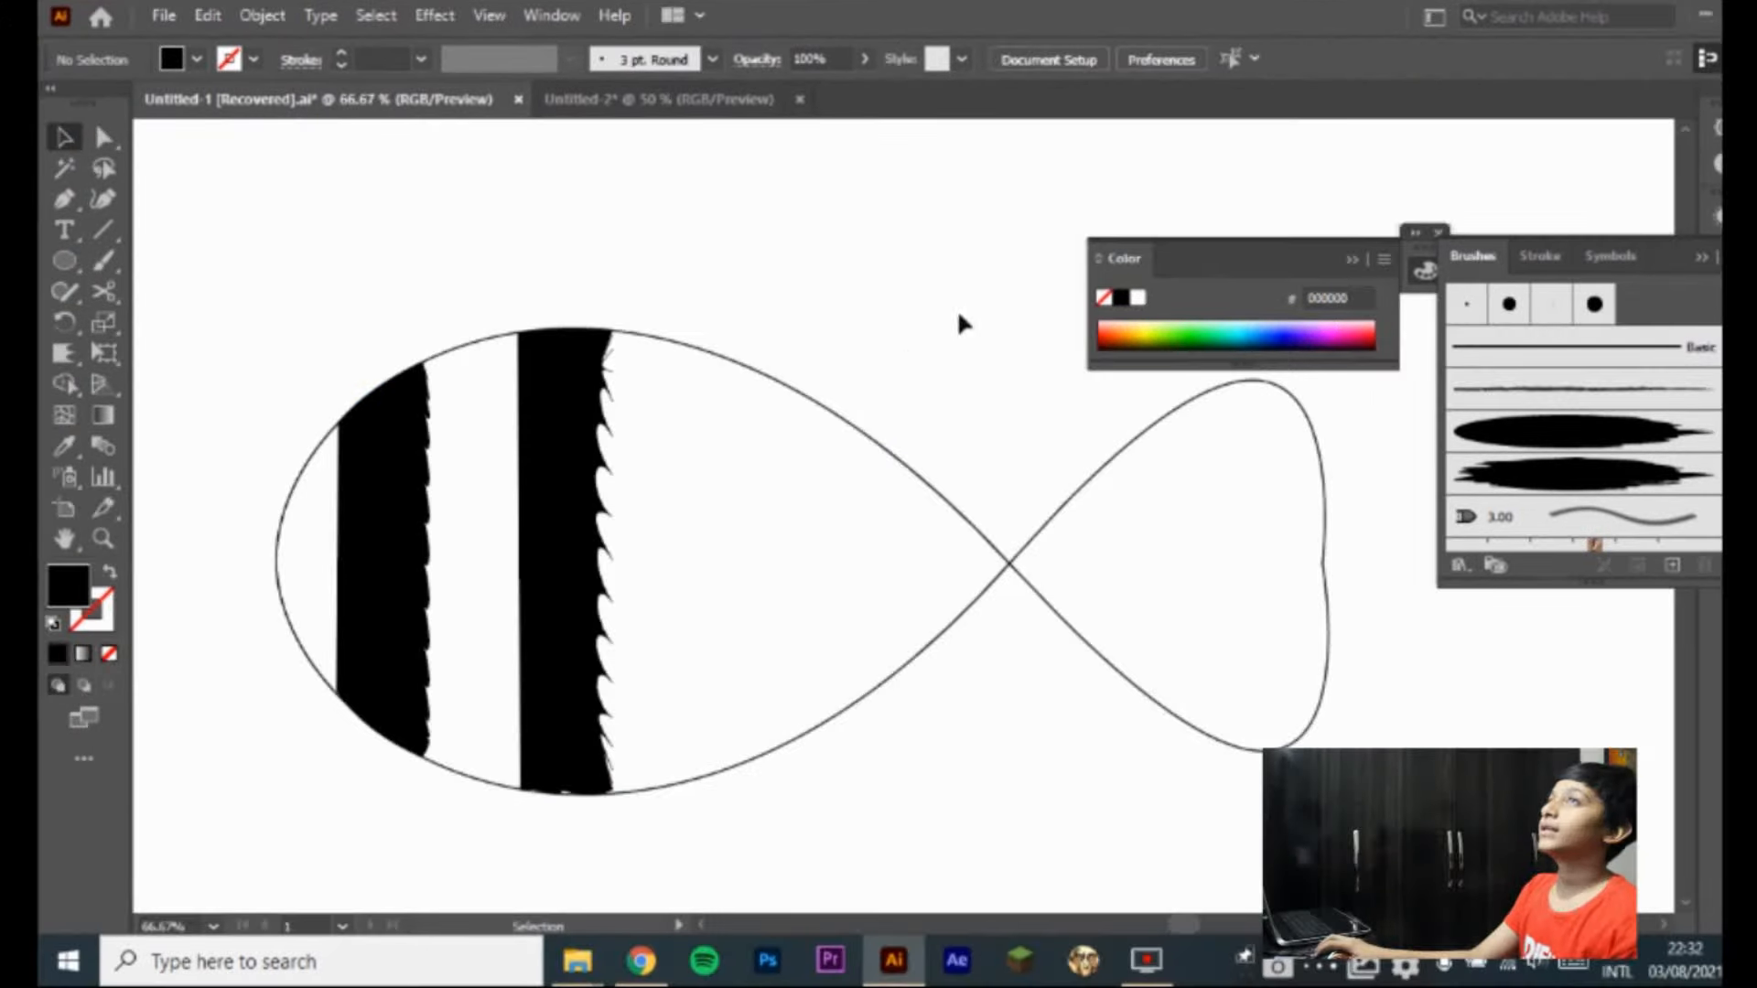
Step: Delete the striped fish drawing and paste the plain black circle in its place
{"action": "mouse_move", "coordinate": [875, 324]}
{"action": "left_mouse_down"}
{"action": "mouse_move", "coordinate": [491, 625]}
{"action": "mouse_move", "coordinate": [345, 827]}
{"action": "left_mouse_up"}
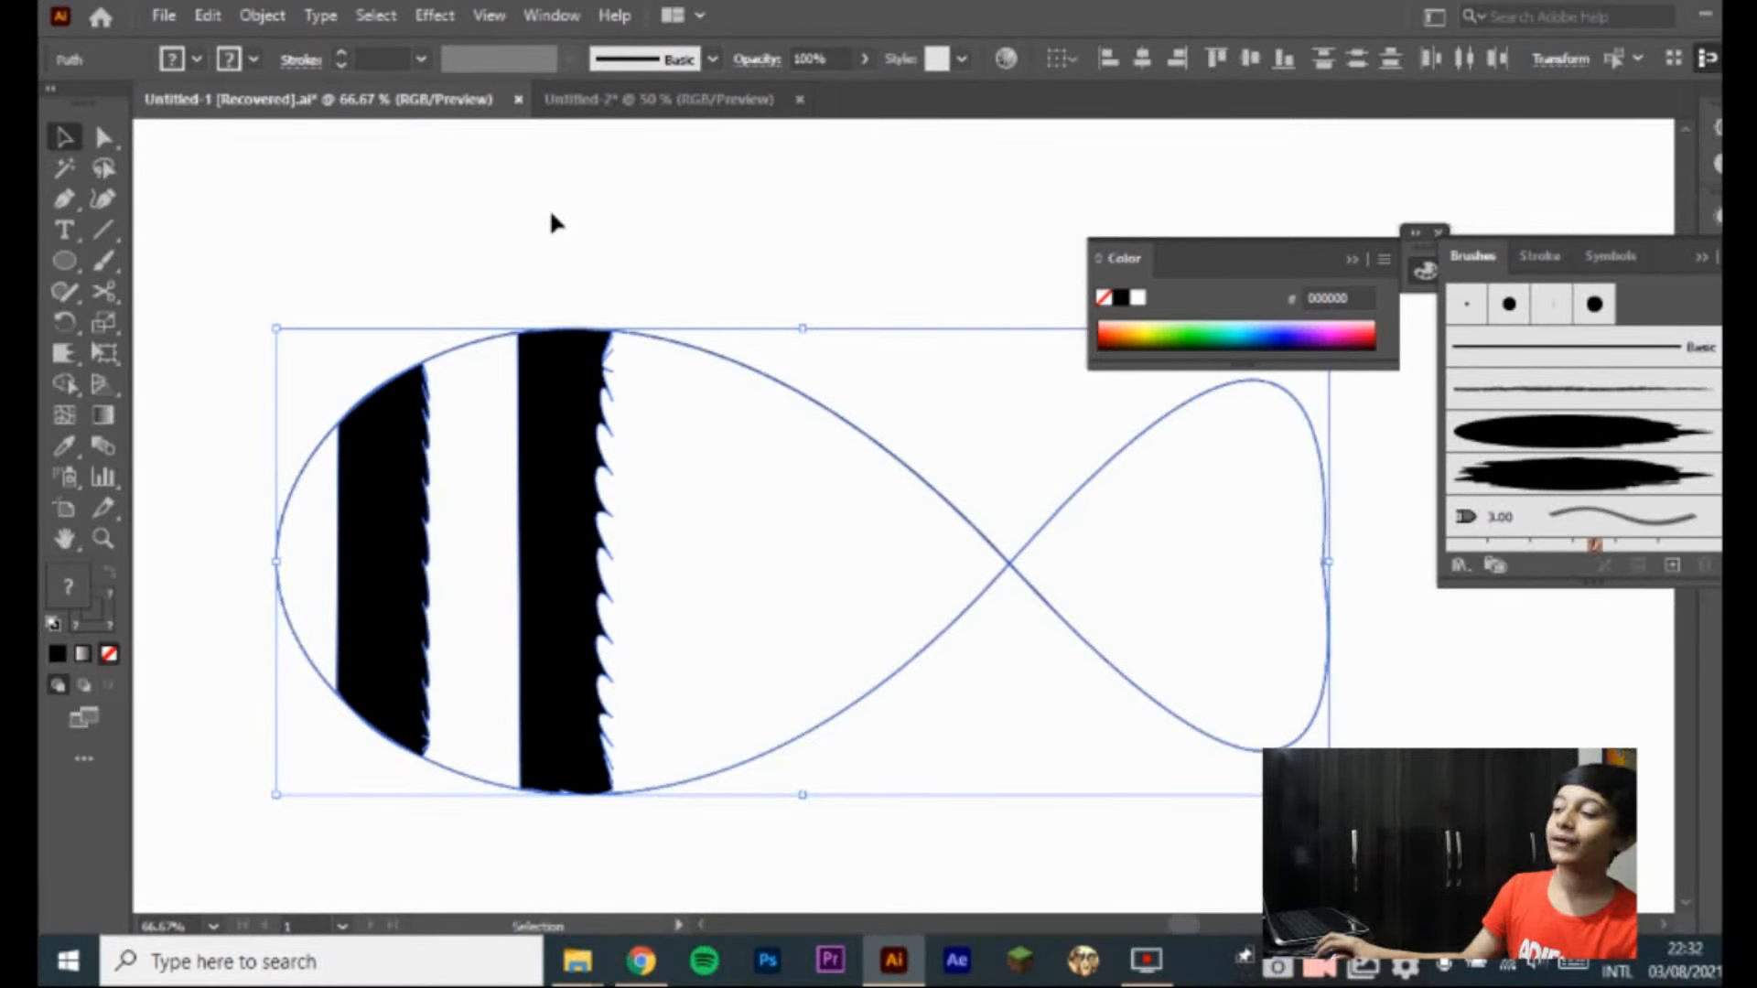
{"action": "key", "text": "Delete"}
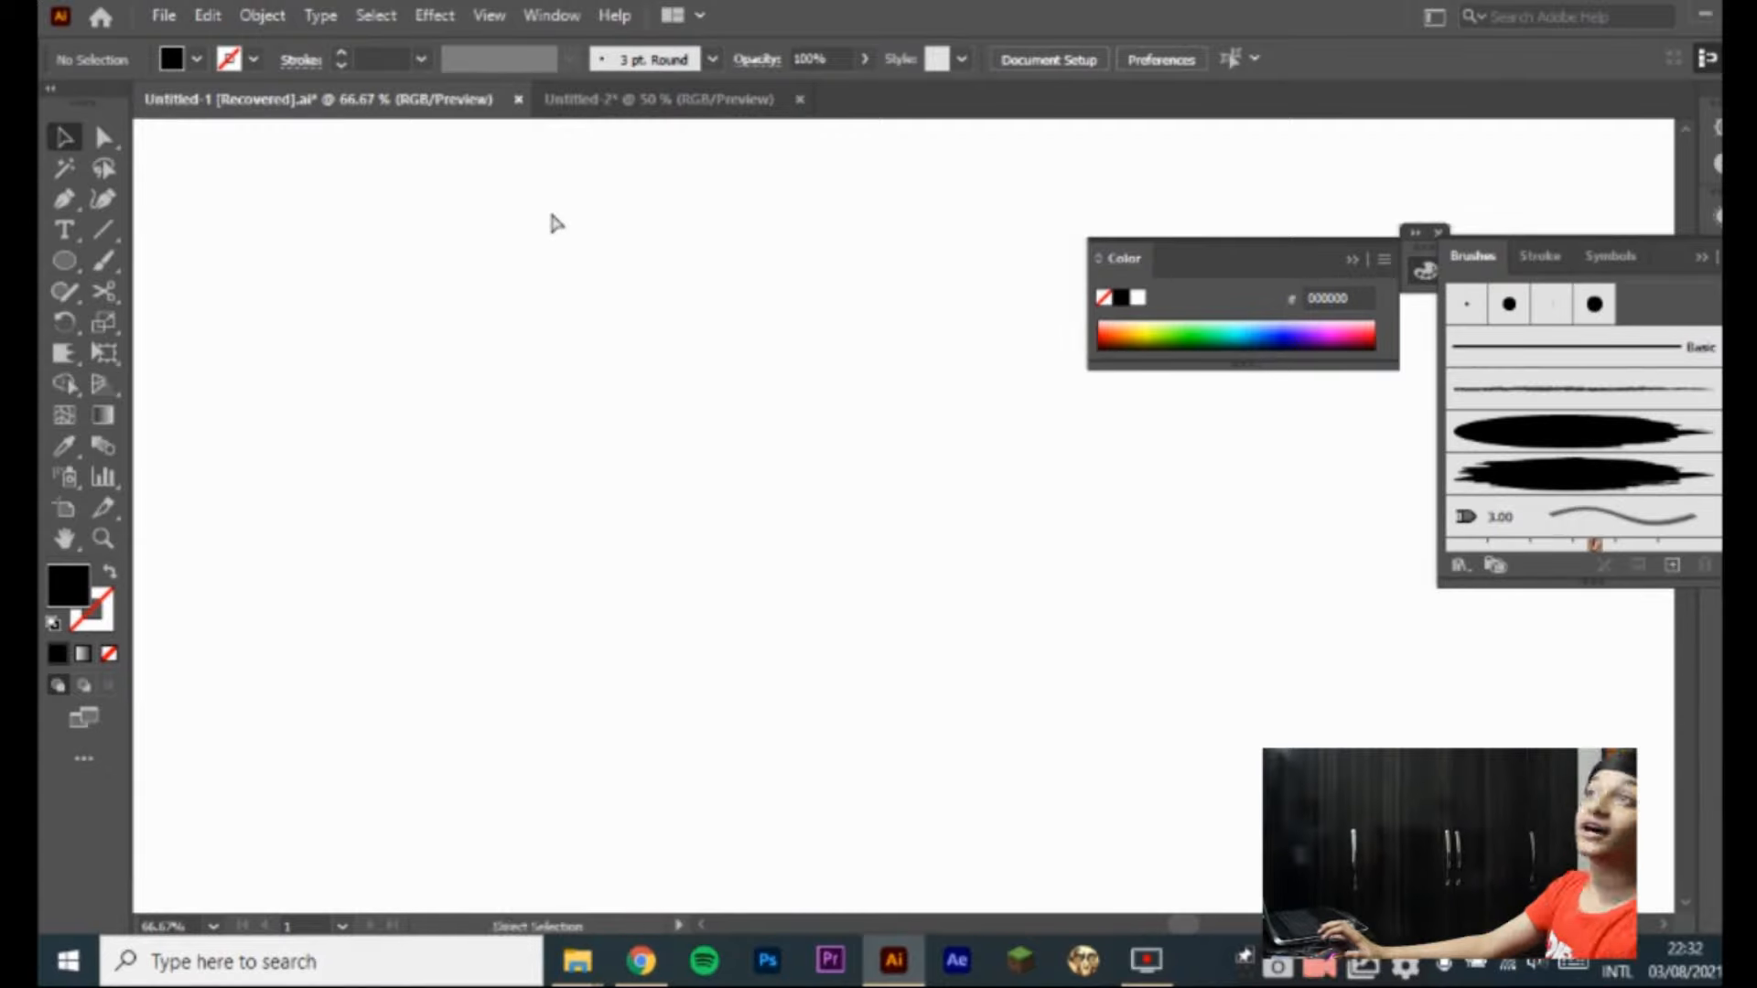
{"action": "key", "text": "ctrl+v"}
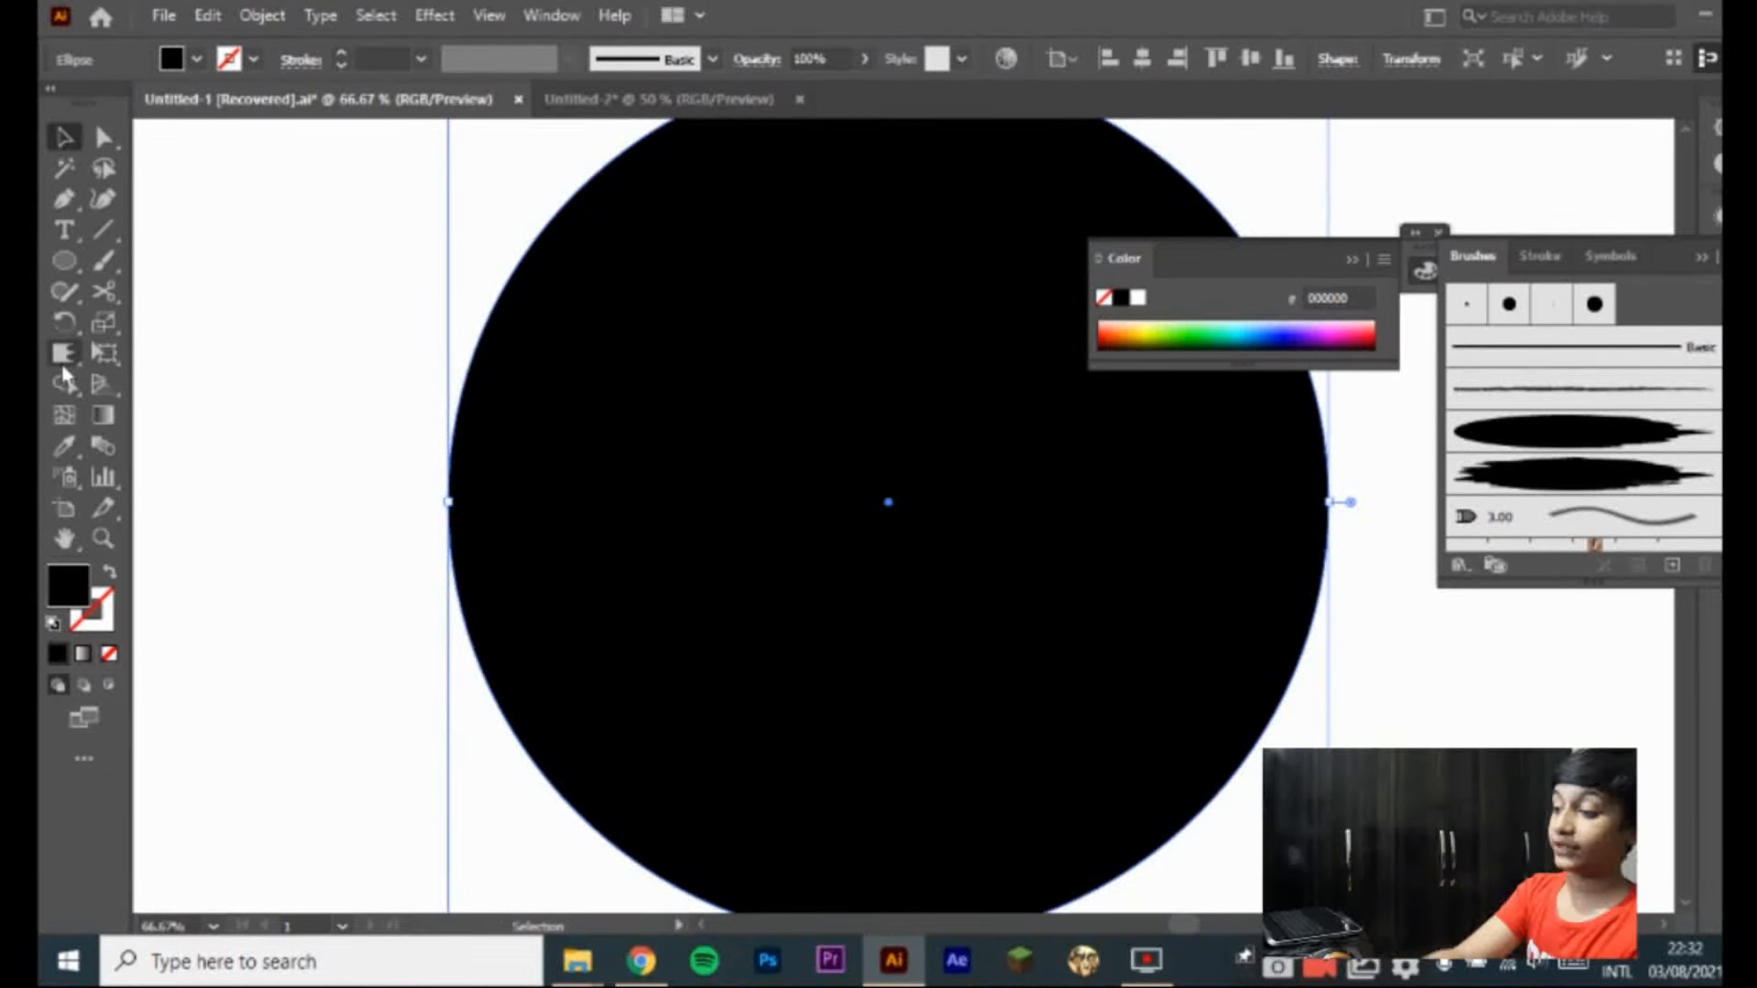
Step: Try the Crystallize tool down the circle's left edge, view the whole artboard and undo the distortion
{"action": "mouse_move", "coordinate": [62, 353]}
{"action": "left_mouse_down"}
{"action": "mouse_move", "coordinate": [172, 507]}
{"action": "mouse_move", "coordinate": [174, 540]}
{"action": "left_mouse_up"}
{"action": "mouse_move", "coordinate": [476, 370]}
{"action": "left_mouse_down"}
{"action": "mouse_move", "coordinate": [482, 298]}
{"action": "mouse_move", "coordinate": [513, 250]}
{"action": "mouse_move", "coordinate": [647, 235]}
{"action": "mouse_move", "coordinate": [549, 286]}
{"action": "mouse_move", "coordinate": [523, 267]}
{"action": "mouse_move", "coordinate": [437, 505]}
{"action": "mouse_move", "coordinate": [492, 700]}
{"action": "mouse_move", "coordinate": [638, 817]}
{"action": "left_mouse_up"}
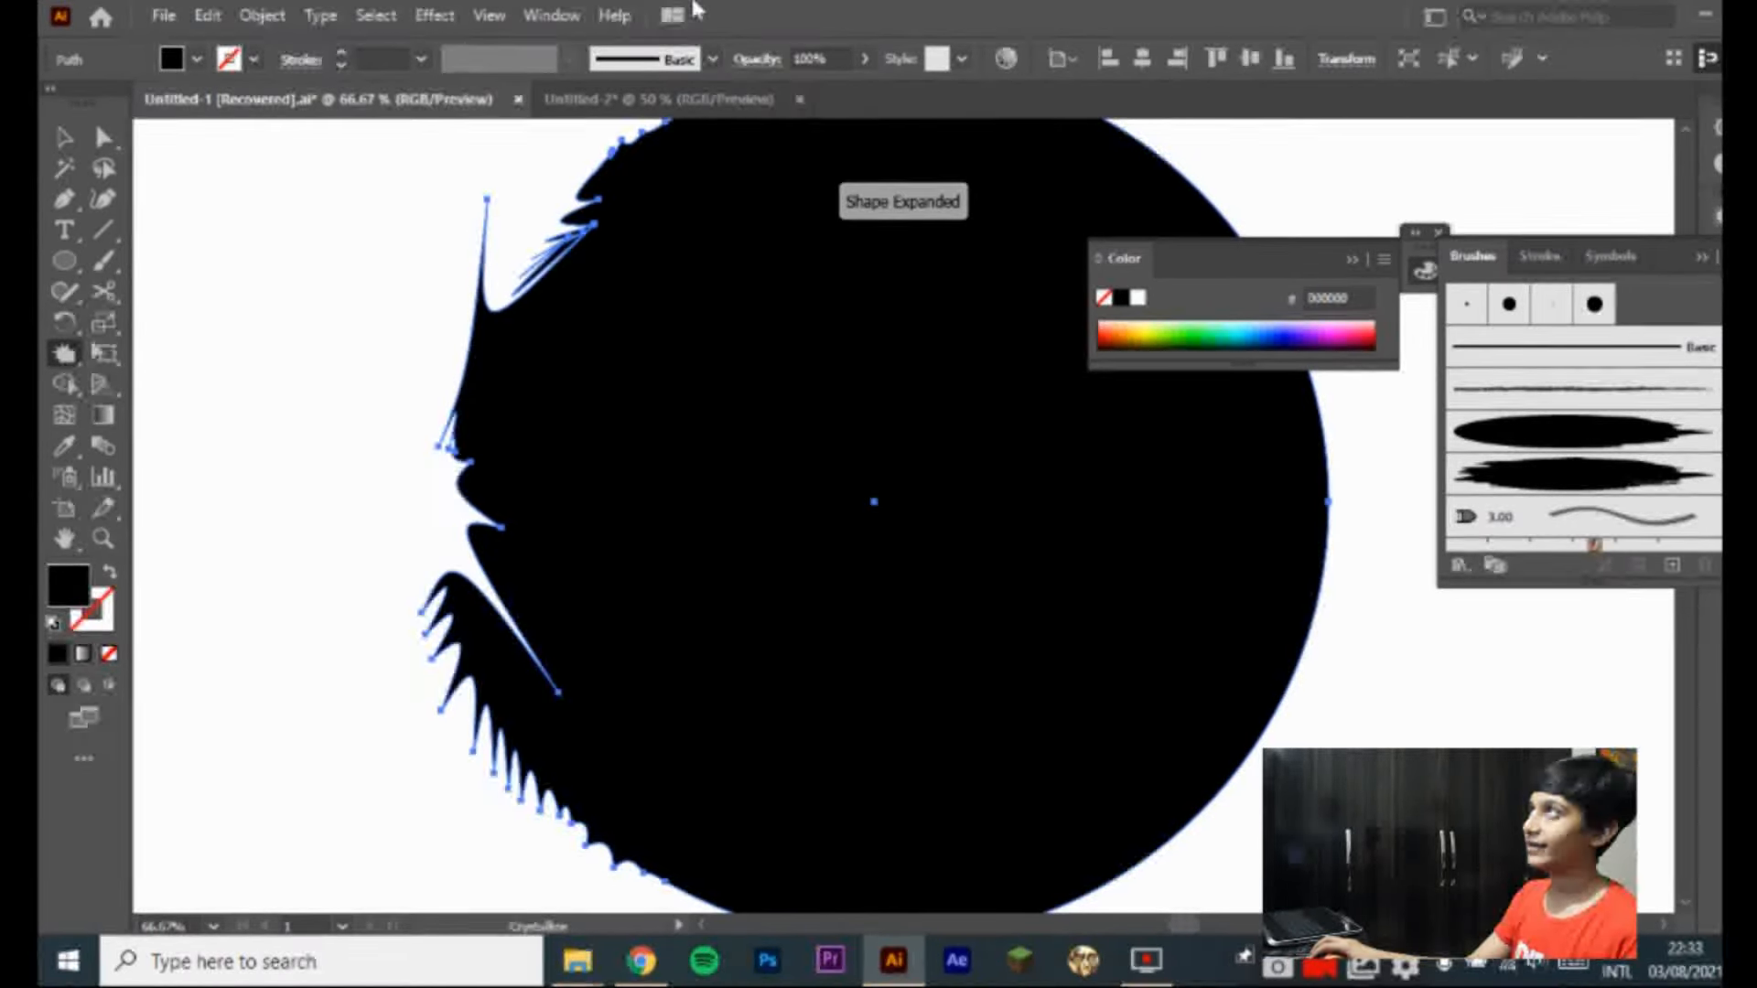
{"action": "key", "text": "ctrl+minus"}
{"action": "key", "text": "ctrl+minus"}
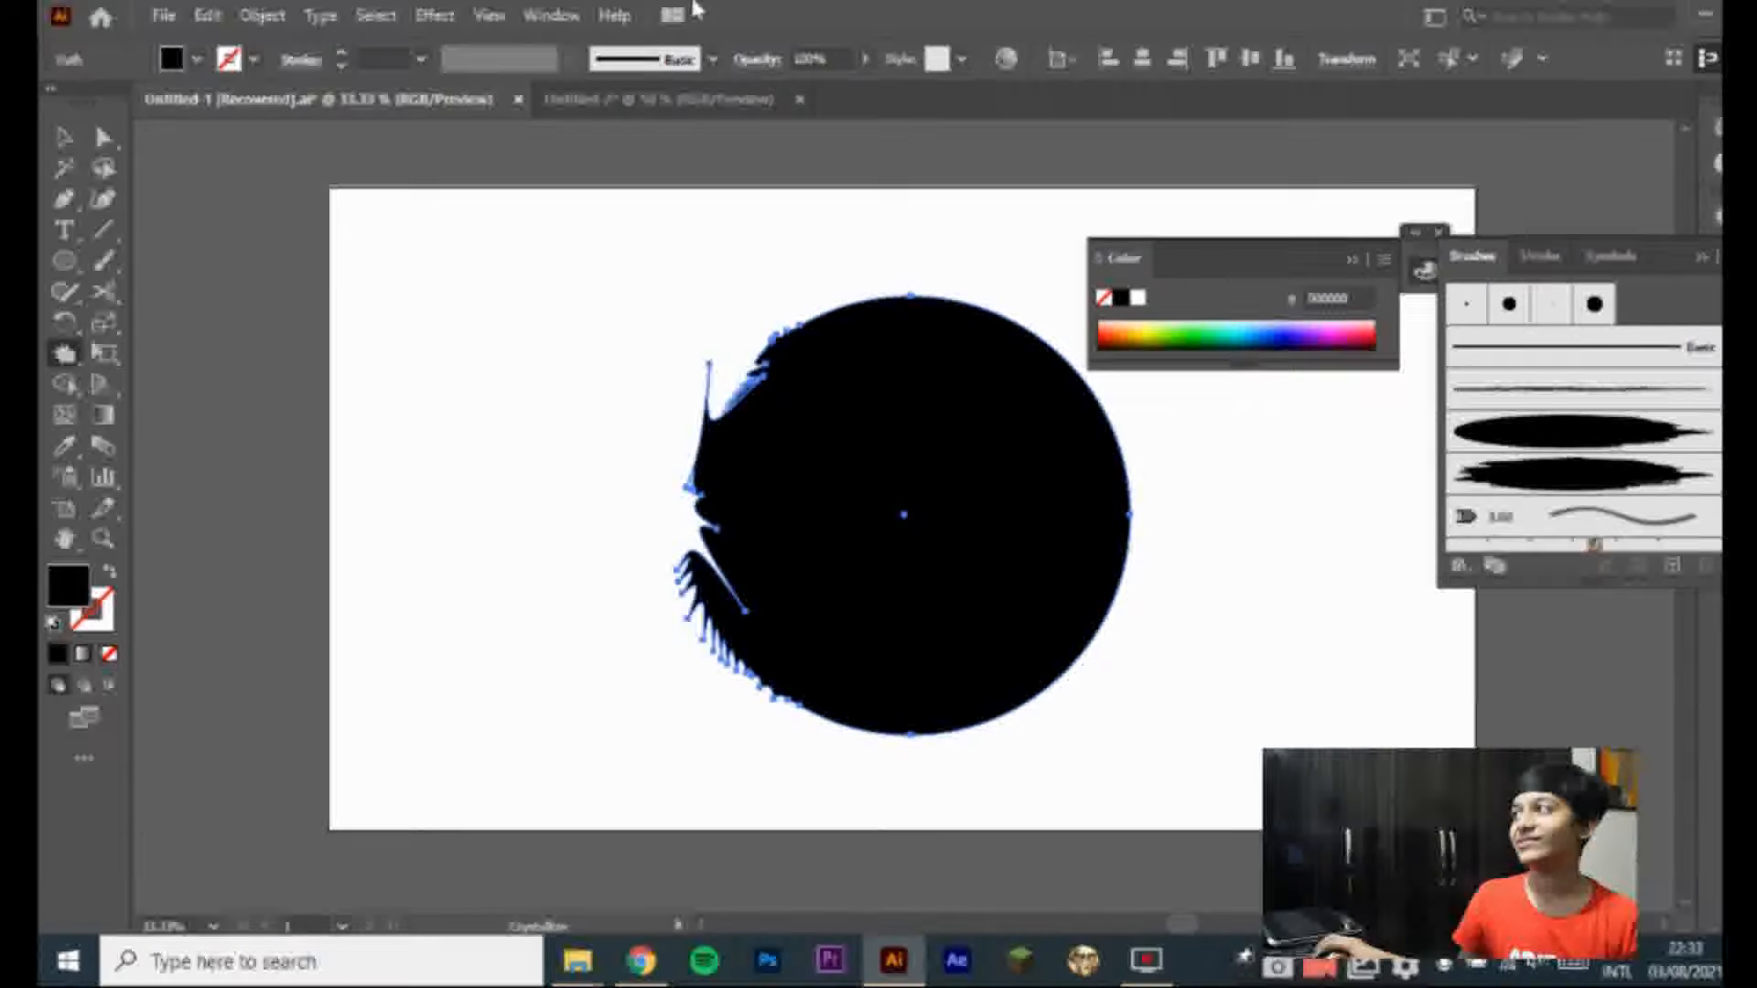
{"action": "key", "text": "ctrl+z"}
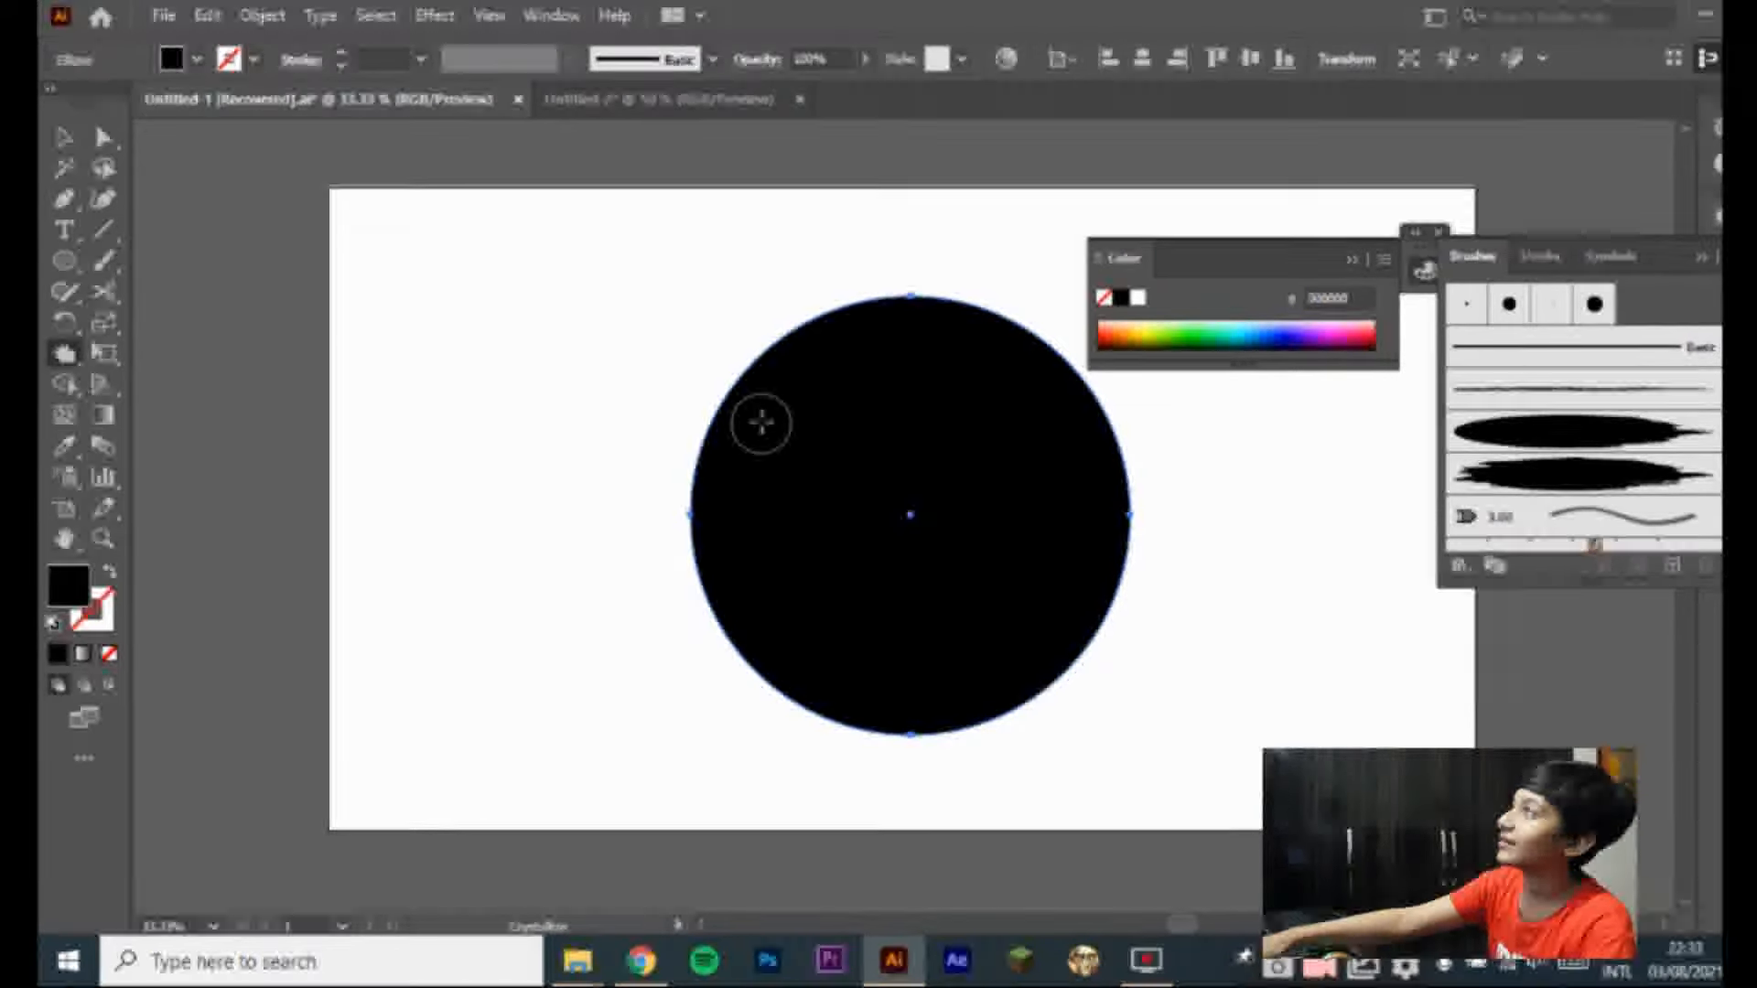
Step: Crystallize the circle's left and upper edges into irregular spikes, and delete the distorted shape
{"action": "mouse_move", "coordinate": [695, 460]}
{"action": "left_mouse_down"}
{"action": "mouse_move", "coordinate": [701, 425]}
{"action": "mouse_move", "coordinate": [781, 362]}
{"action": "mouse_move", "coordinate": [919, 306]}
{"action": "mouse_move", "coordinate": [828, 301]}
{"action": "mouse_move", "coordinate": [721, 401]}
{"action": "mouse_move", "coordinate": [698, 461]}
{"action": "mouse_move", "coordinate": [686, 551]}
{"action": "mouse_move", "coordinate": [717, 662]}
{"action": "mouse_move", "coordinate": [806, 719]}
{"action": "mouse_move", "coordinate": [806, 637]}
{"action": "mouse_move", "coordinate": [860, 569]}
{"action": "mouse_move", "coordinate": [790, 721]}
{"action": "mouse_move", "coordinate": [856, 661]}
{"action": "mouse_move", "coordinate": [791, 661]}
{"action": "mouse_move", "coordinate": [828, 685]}
{"action": "left_mouse_up"}
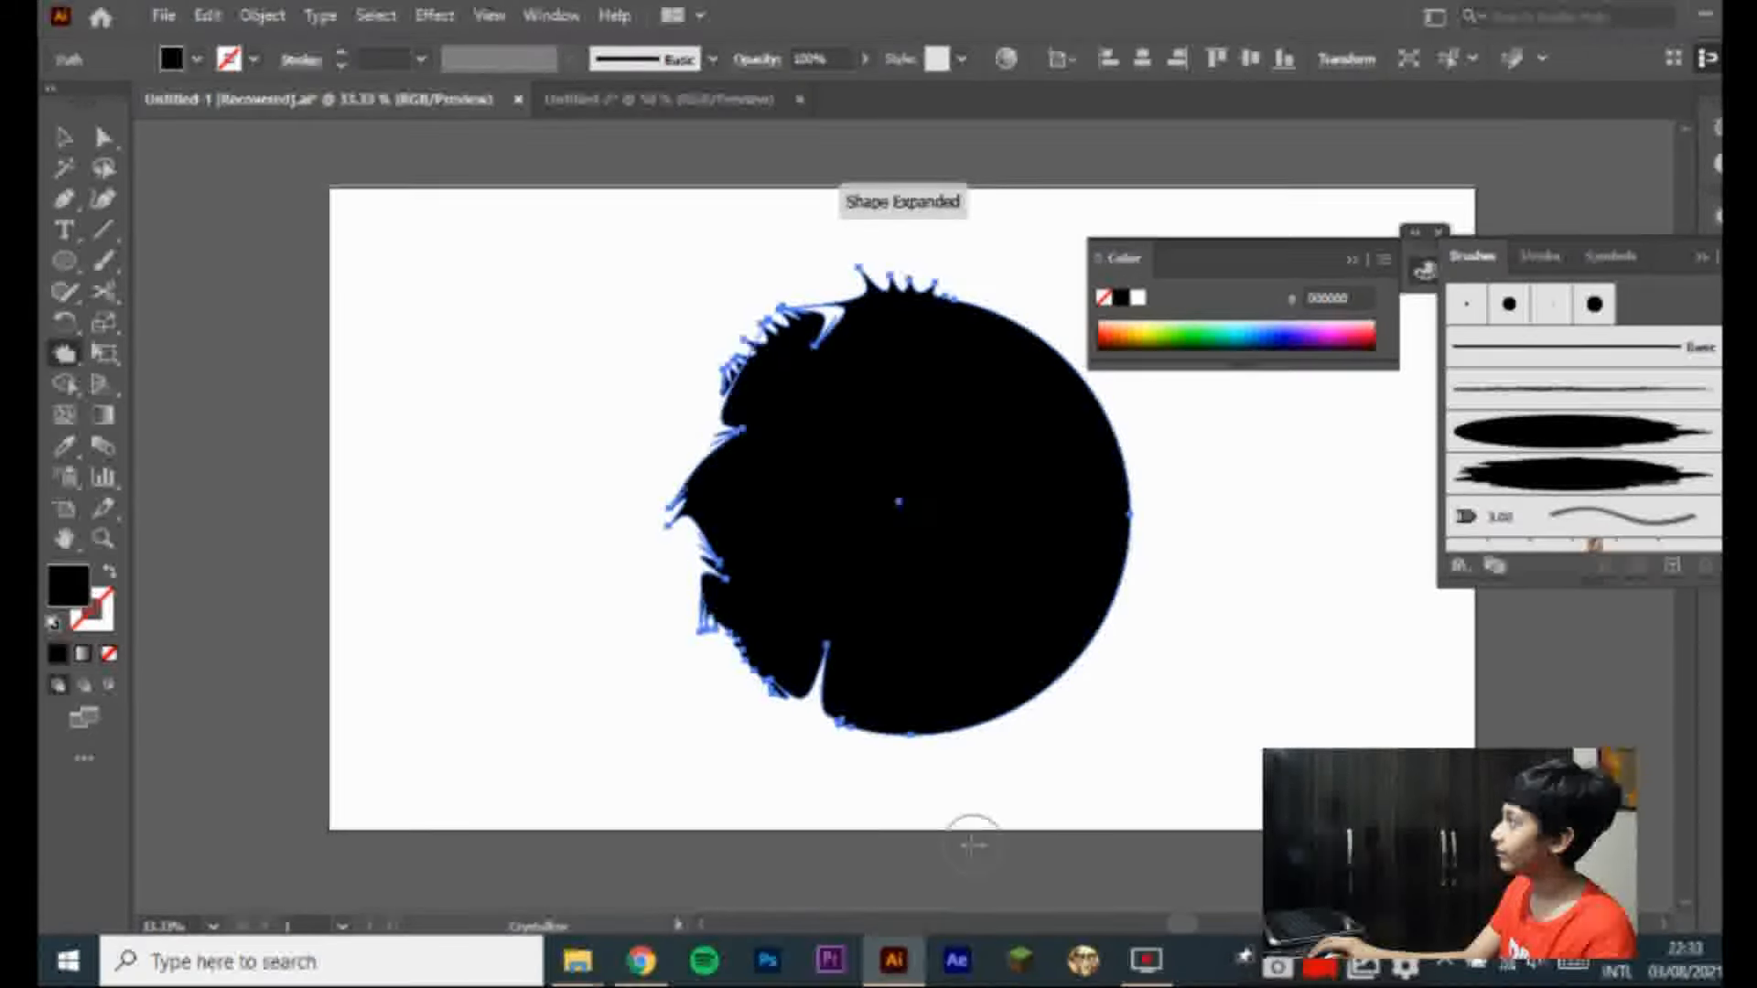
{"action": "key", "text": "Delete"}
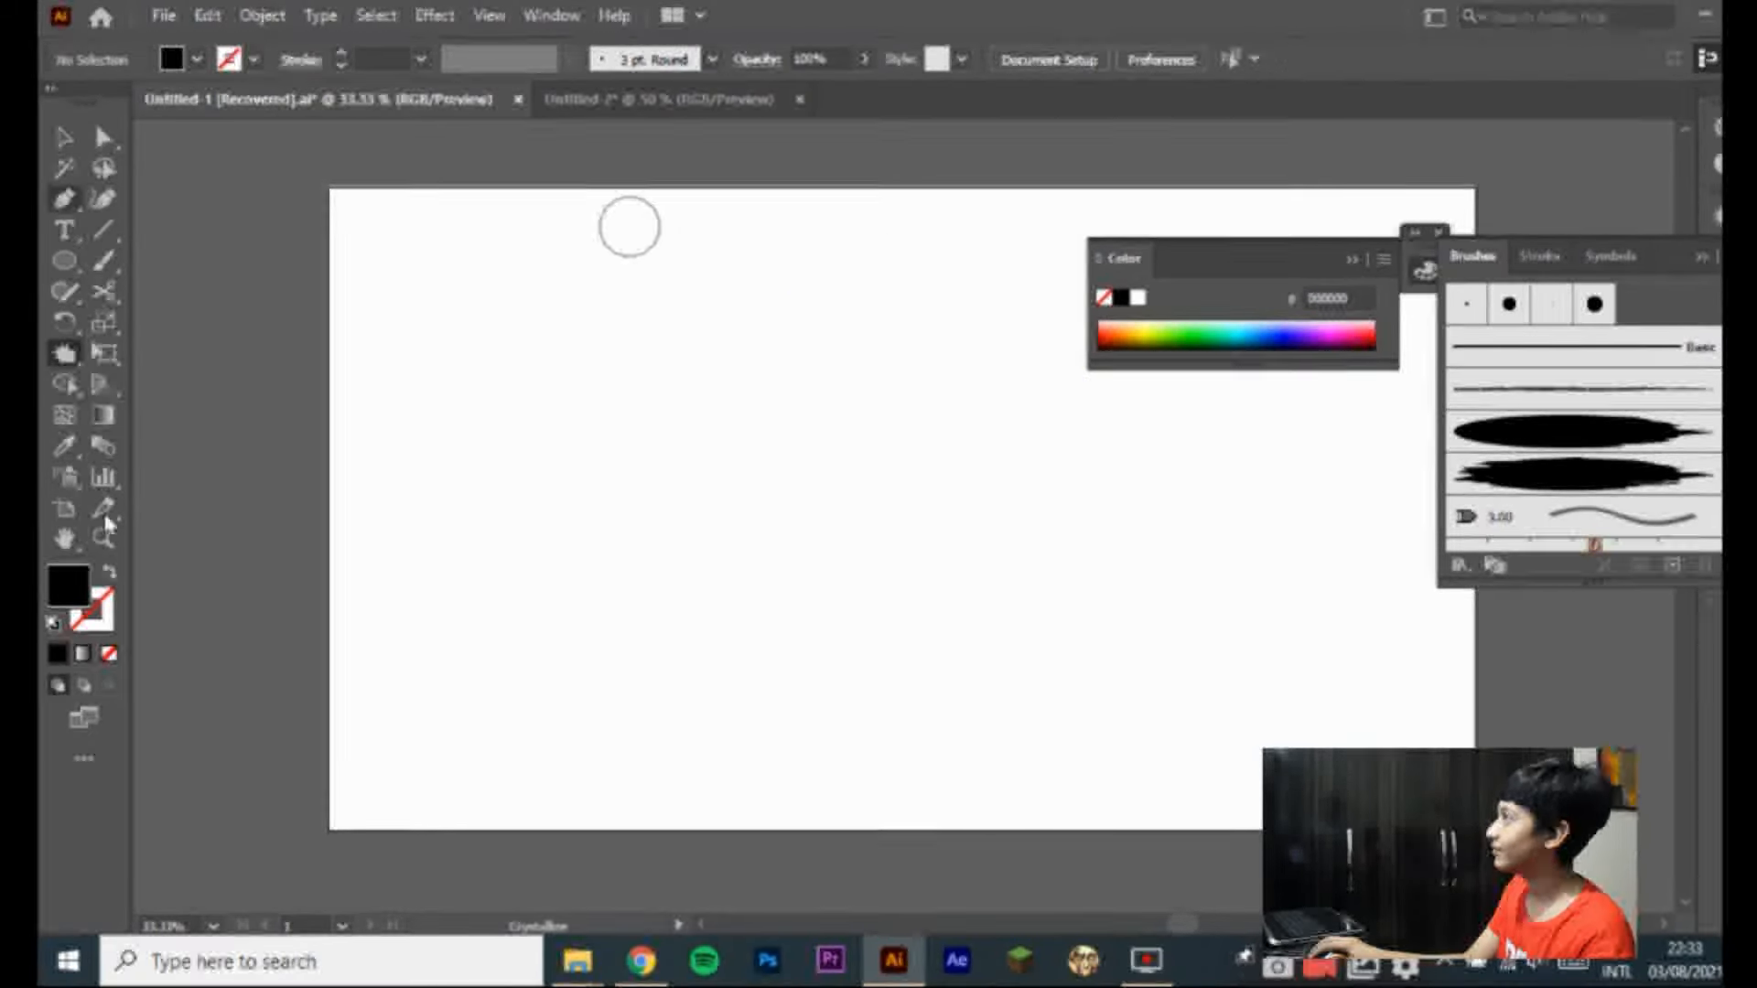
Step: Draw a narrow upright black bar near the artboard's lower edge with the Pen tool, placing its four corners
{"action": "left_click", "coordinate": [64, 198]}
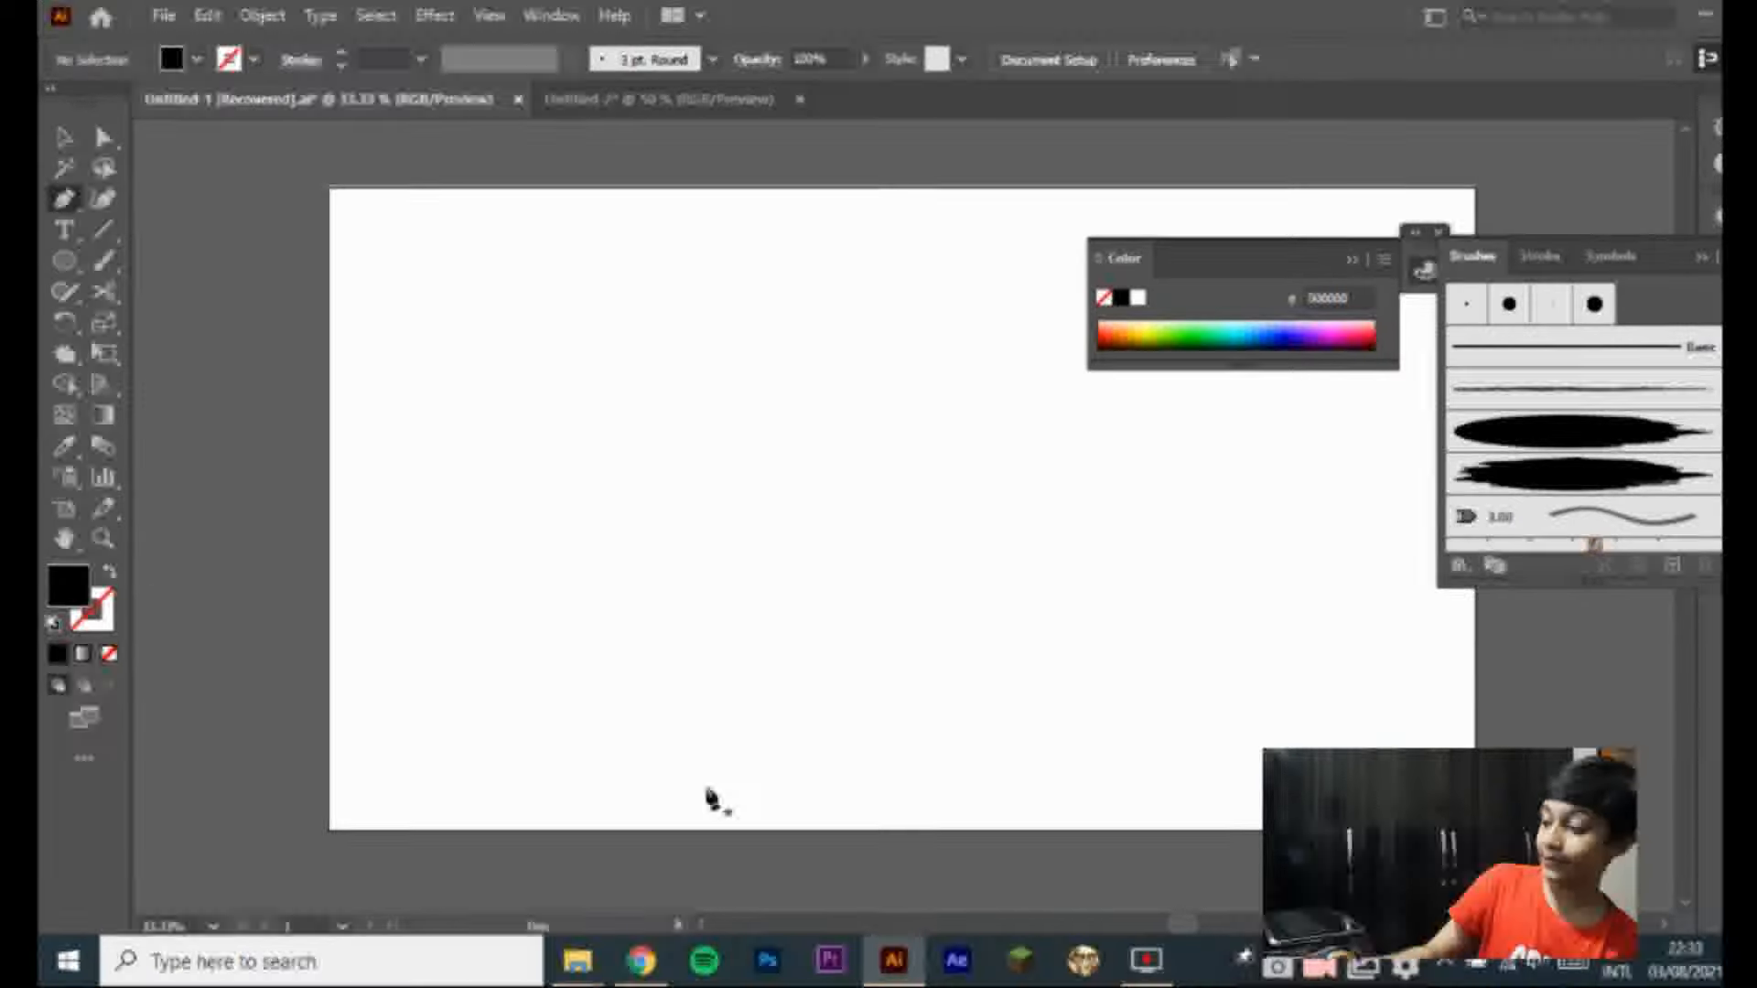
{"action": "left_click", "coordinate": [785, 723]}
{"action": "left_click", "coordinate": [785, 802]}
{"action": "left_click", "coordinate": [815, 802]}
{"action": "left_click", "coordinate": [815, 723]}
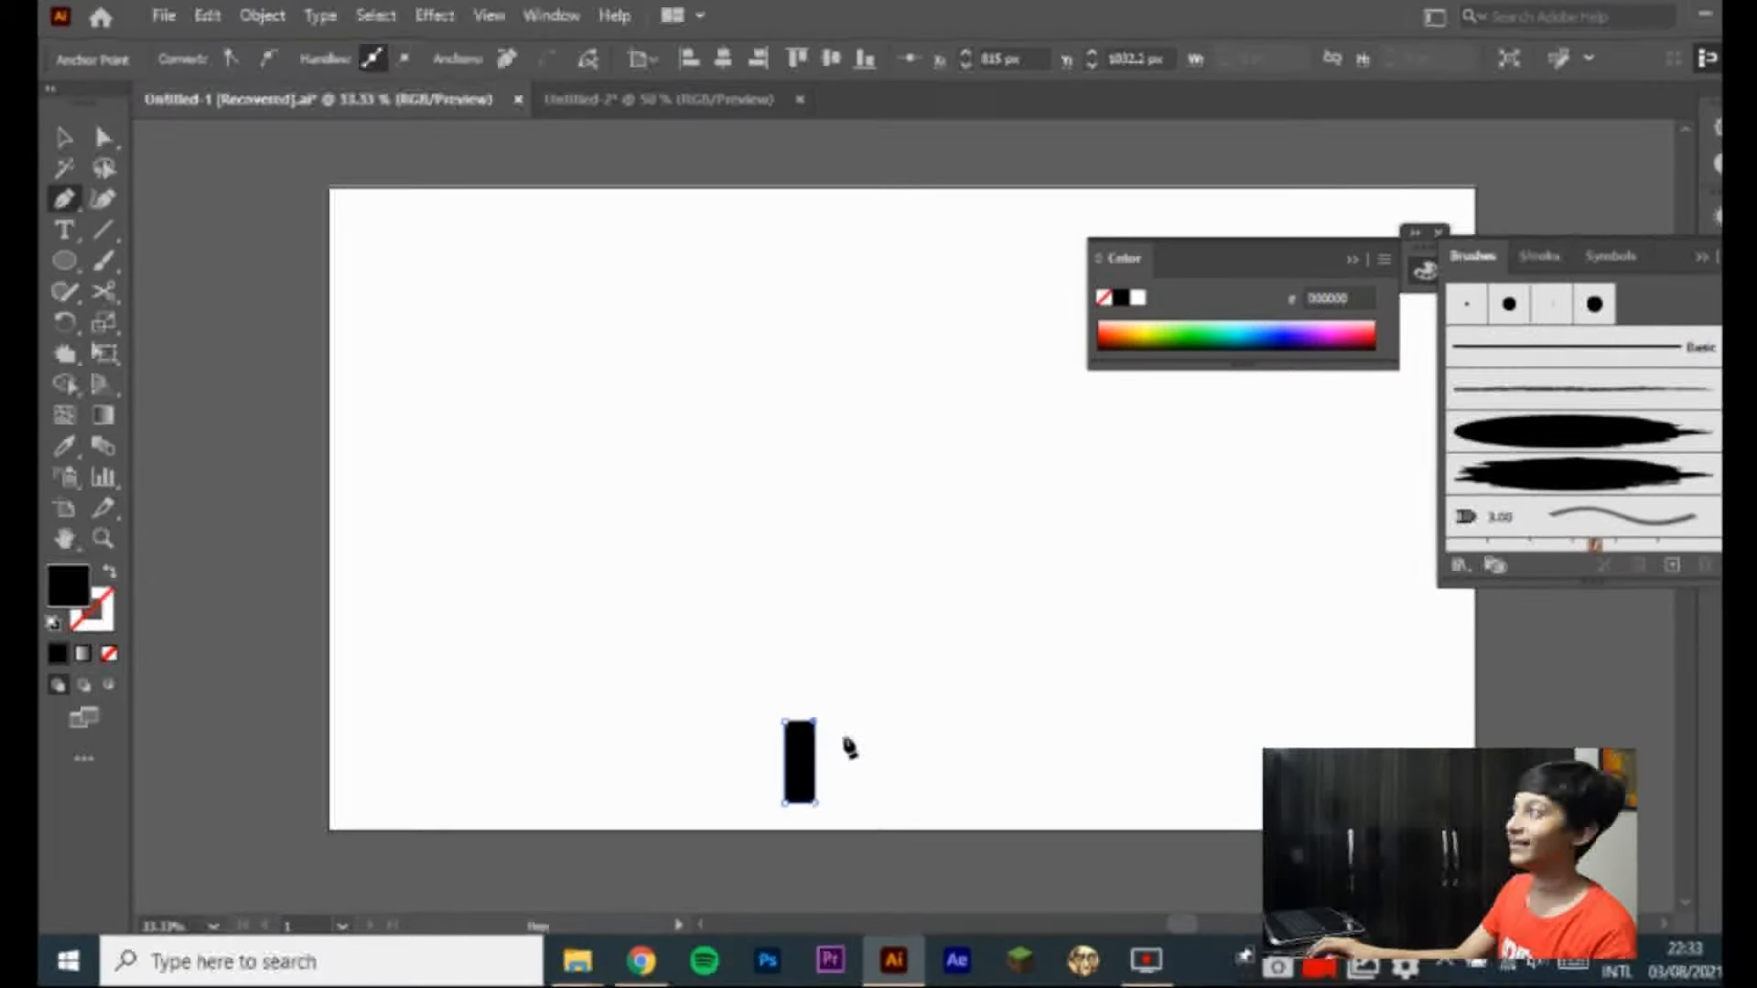
Step: Continue the pen path into a thin crossbar about 143 px wide over the bar, forming a closed T shape
{"action": "left_click_drag", "start_coordinate": [846, 722], "coordinate": [827, 703]}
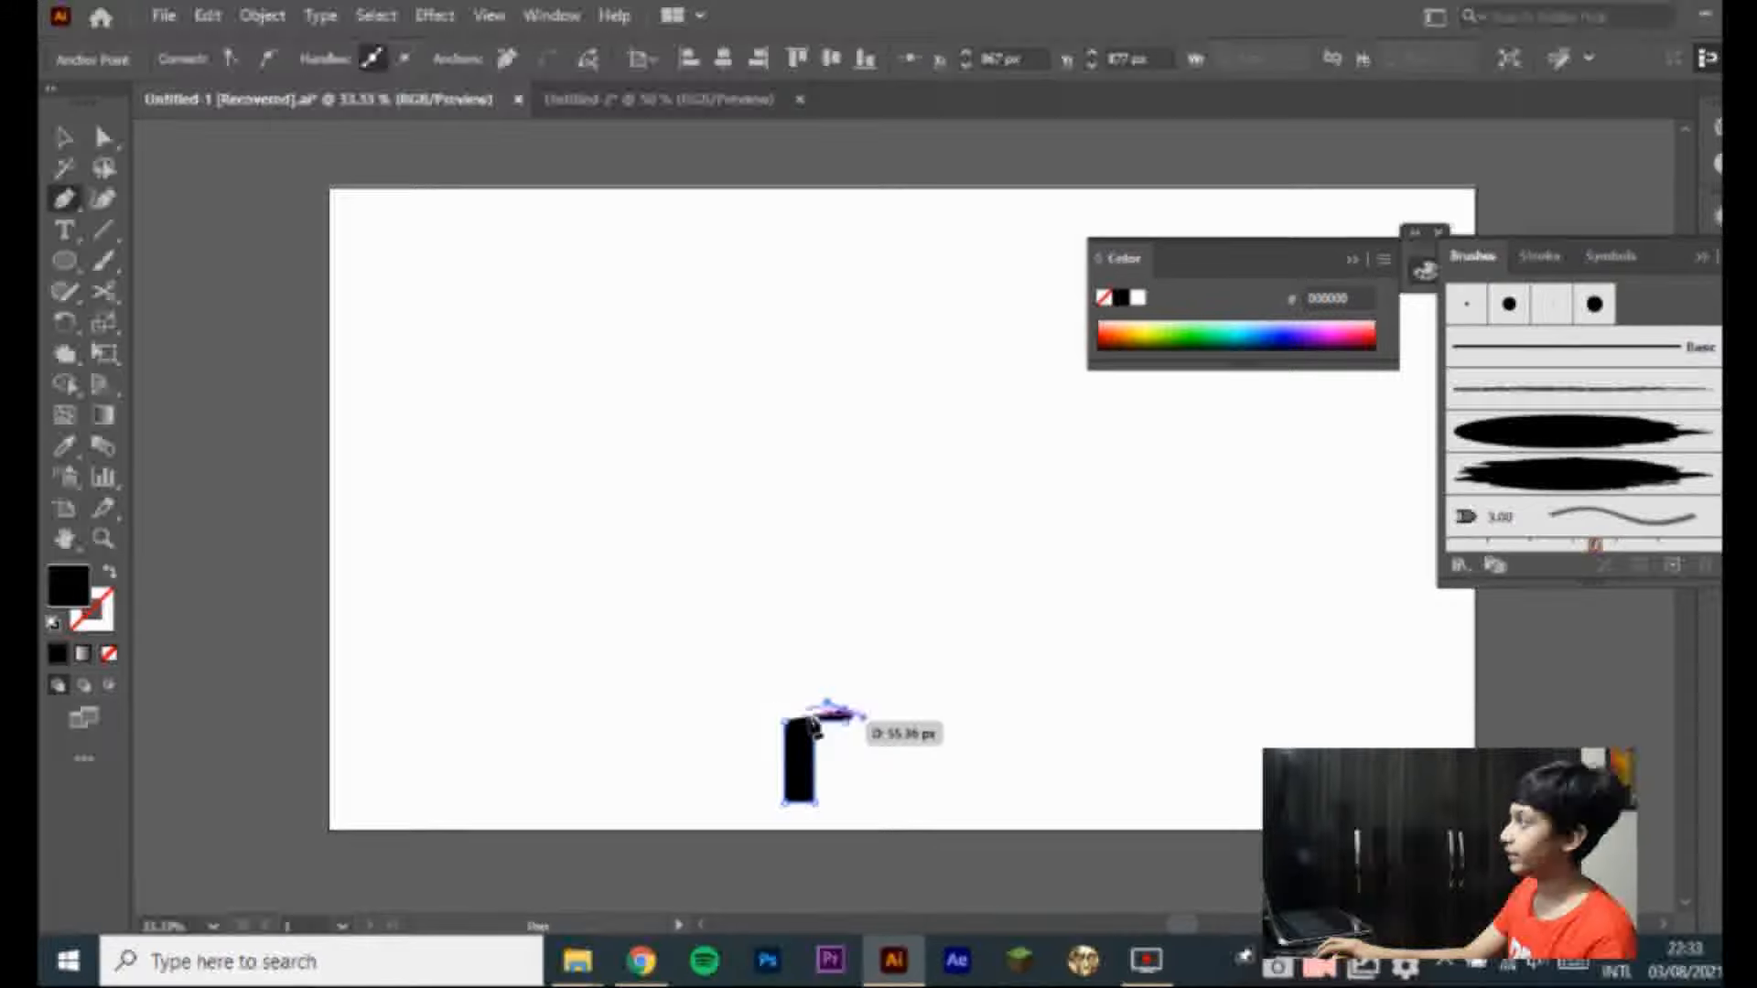
{"action": "left_click", "coordinate": [845, 709]}
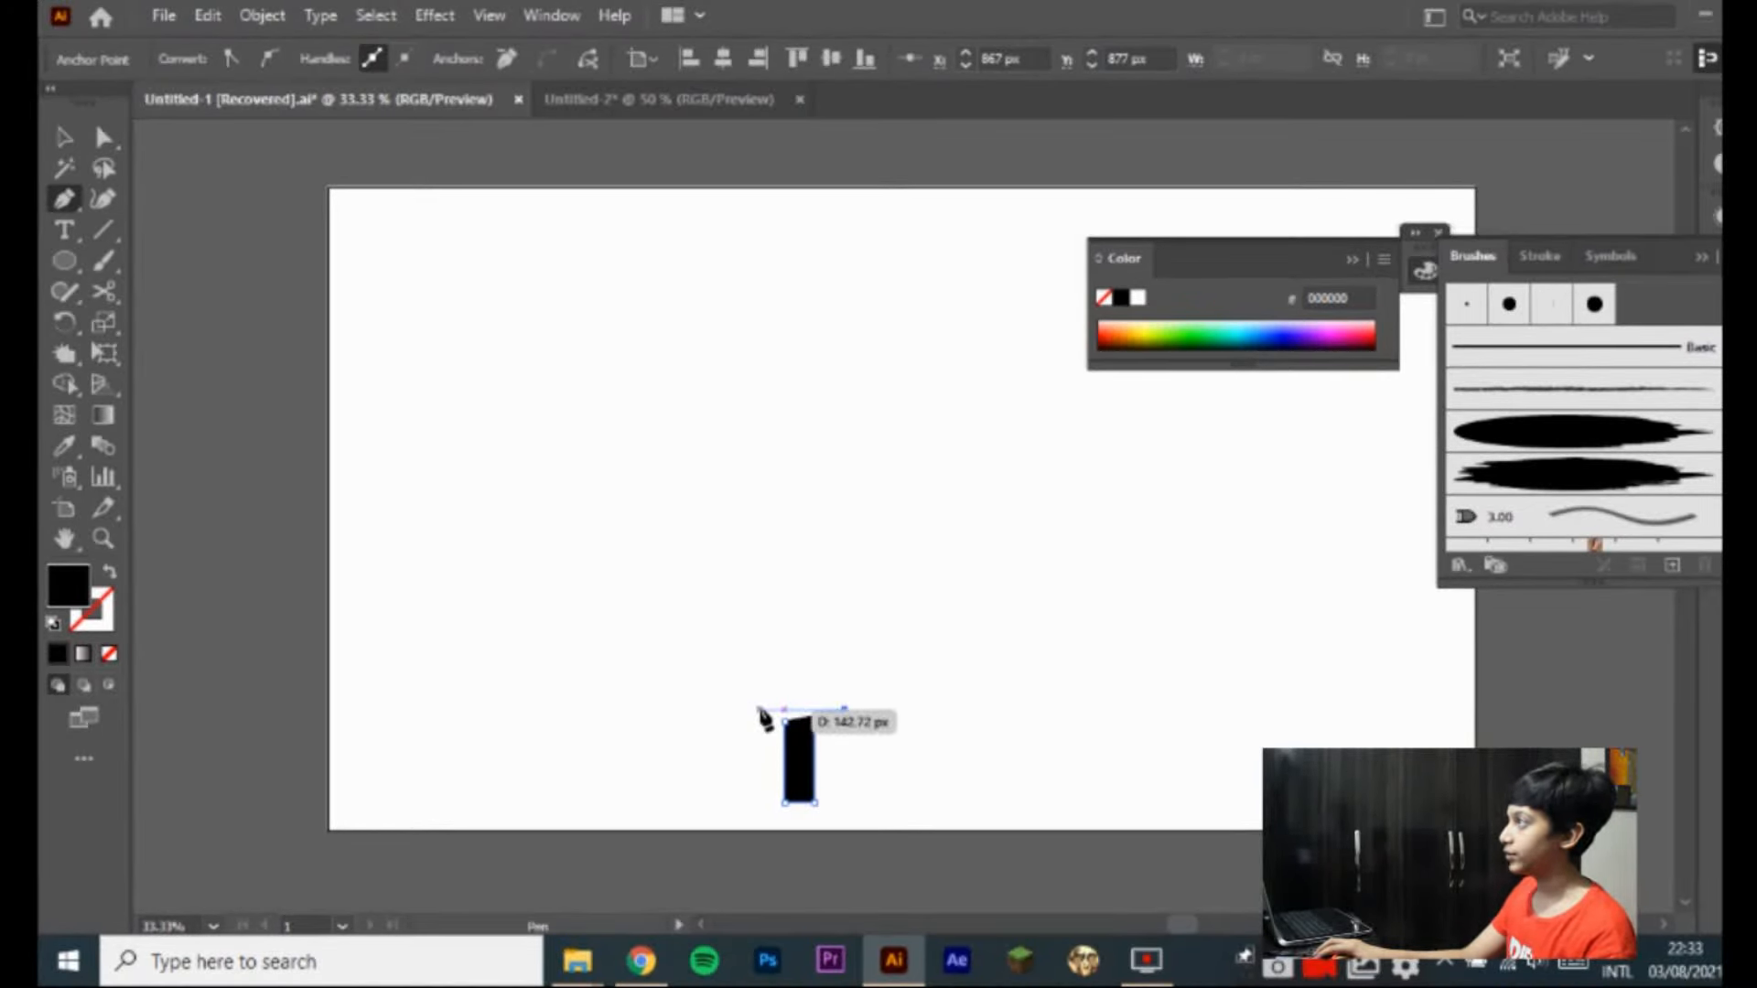
{"action": "left_click", "coordinate": [760, 711]}
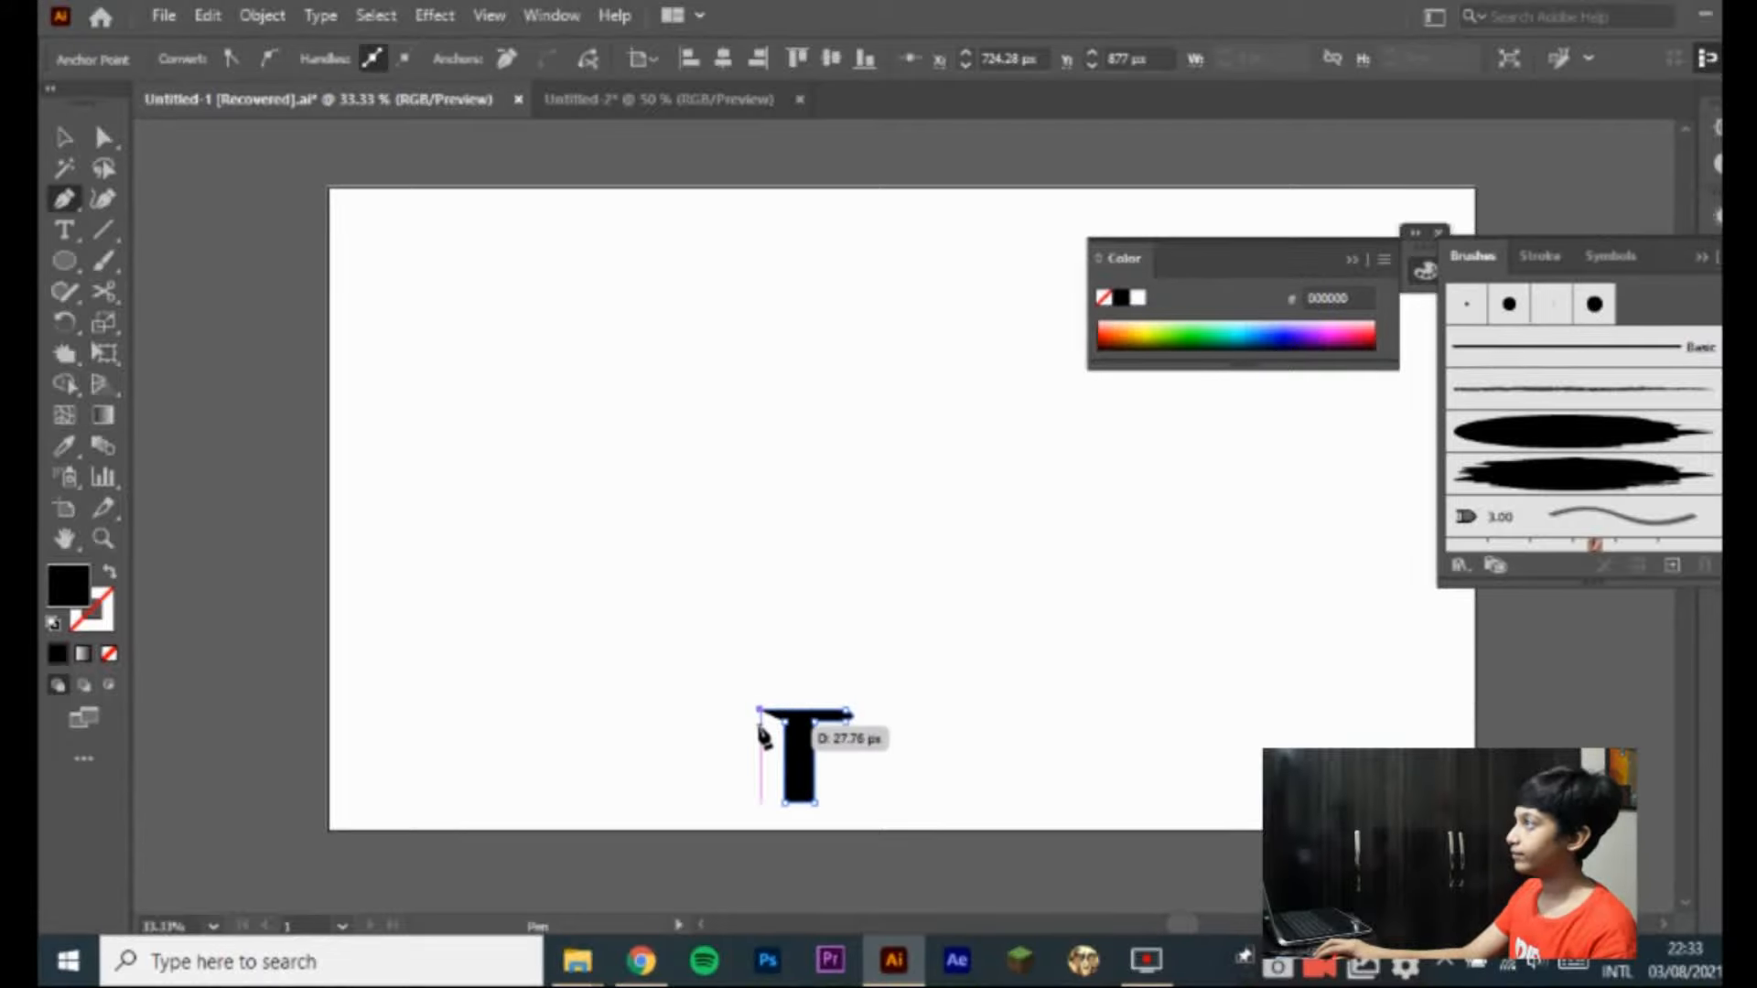
{"action": "left_click", "coordinate": [760, 726]}
{"action": "left_click", "coordinate": [784, 722]}
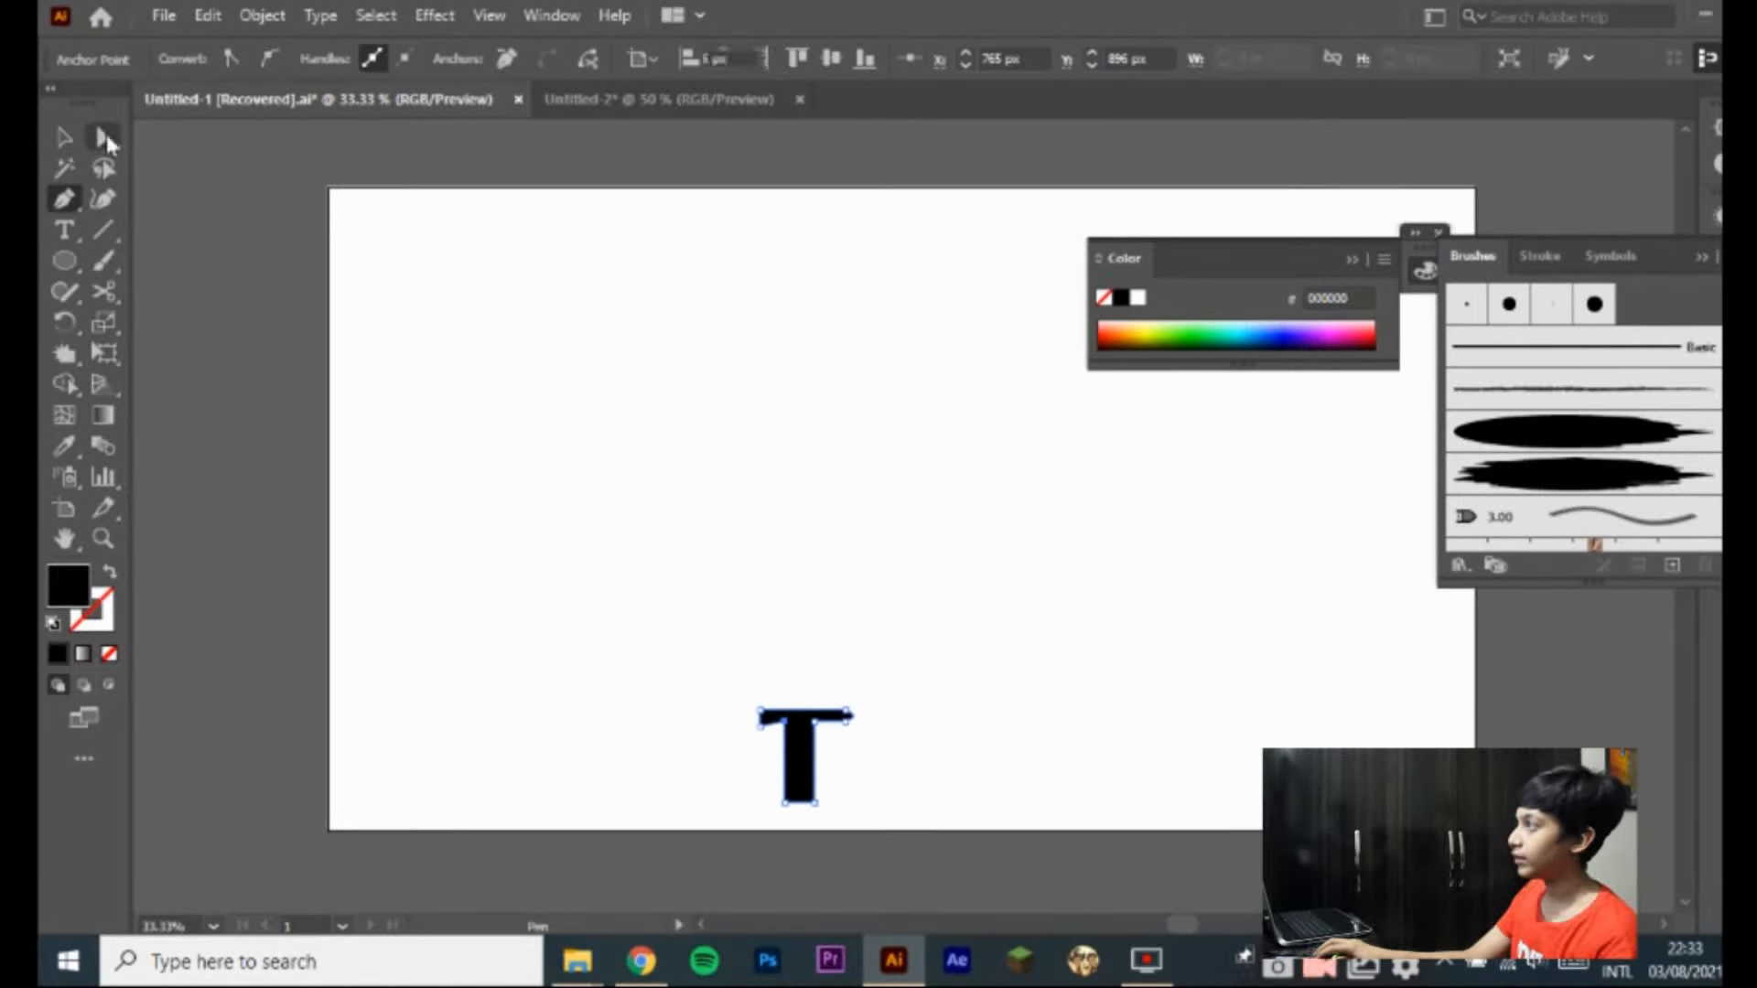
Step: Round the corners at the ends of the T shape's crossbar with the Direct Selection tool, forming a smooth sword guard
{"action": "left_click", "coordinate": [104, 138]}
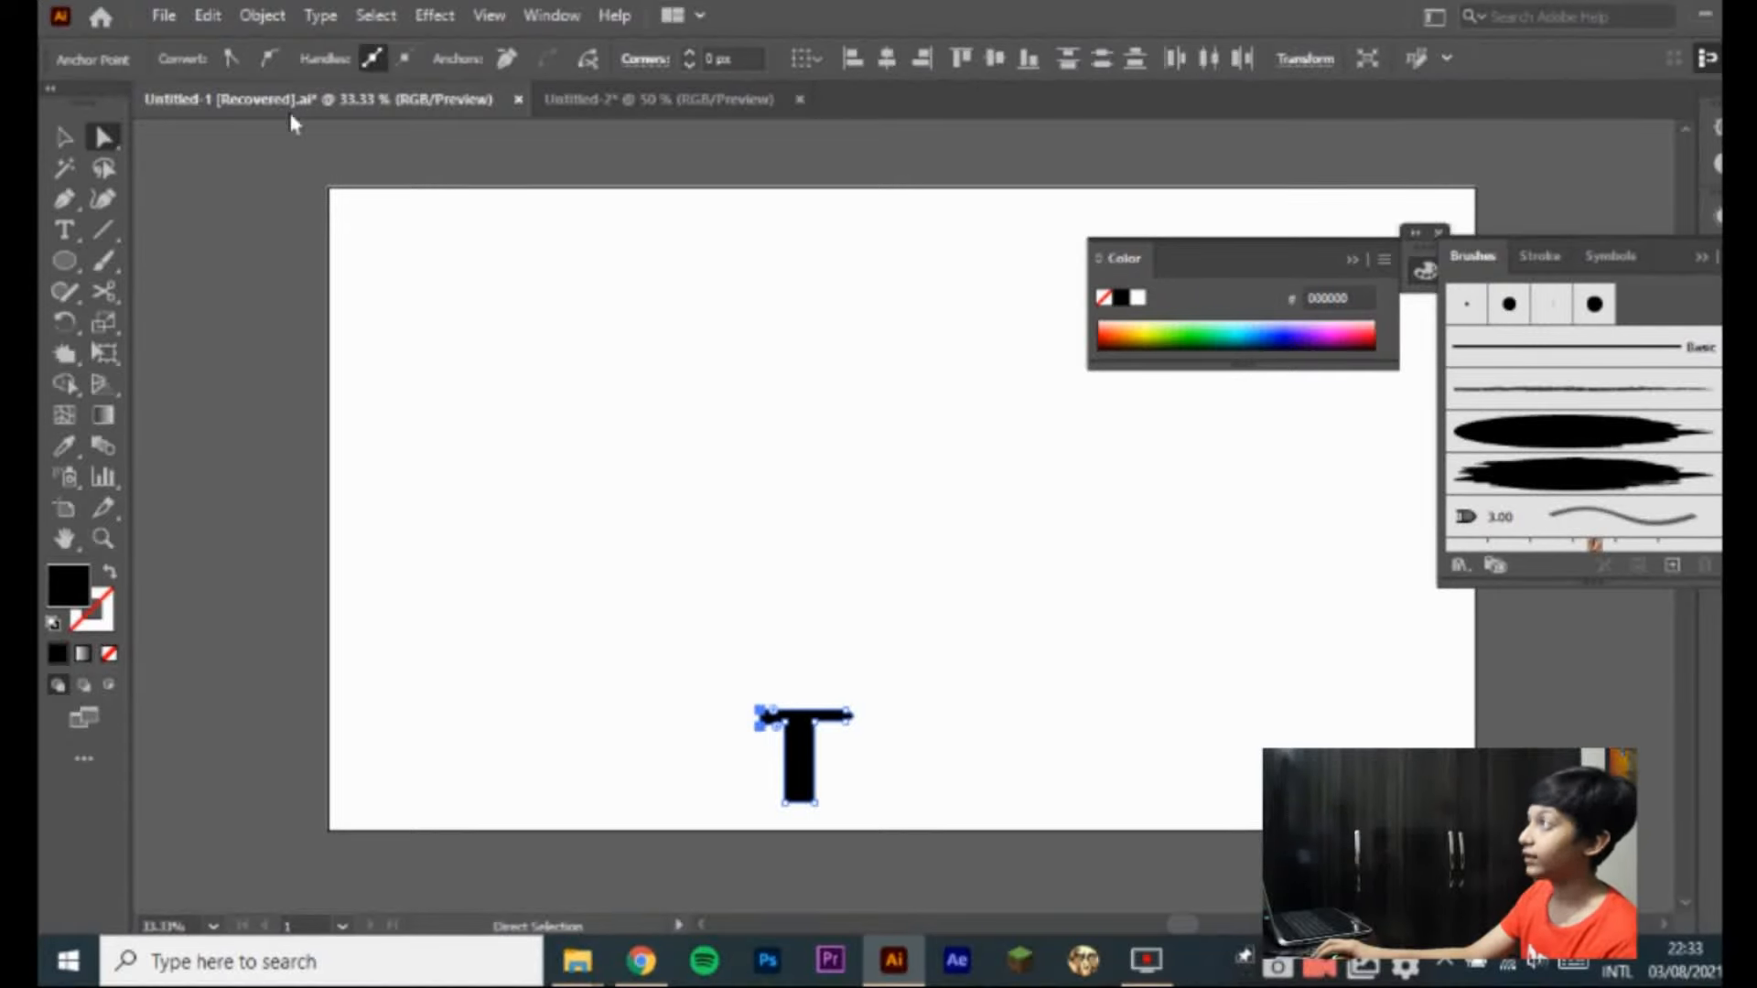
{"action": "left_click", "coordinate": [281, 66]}
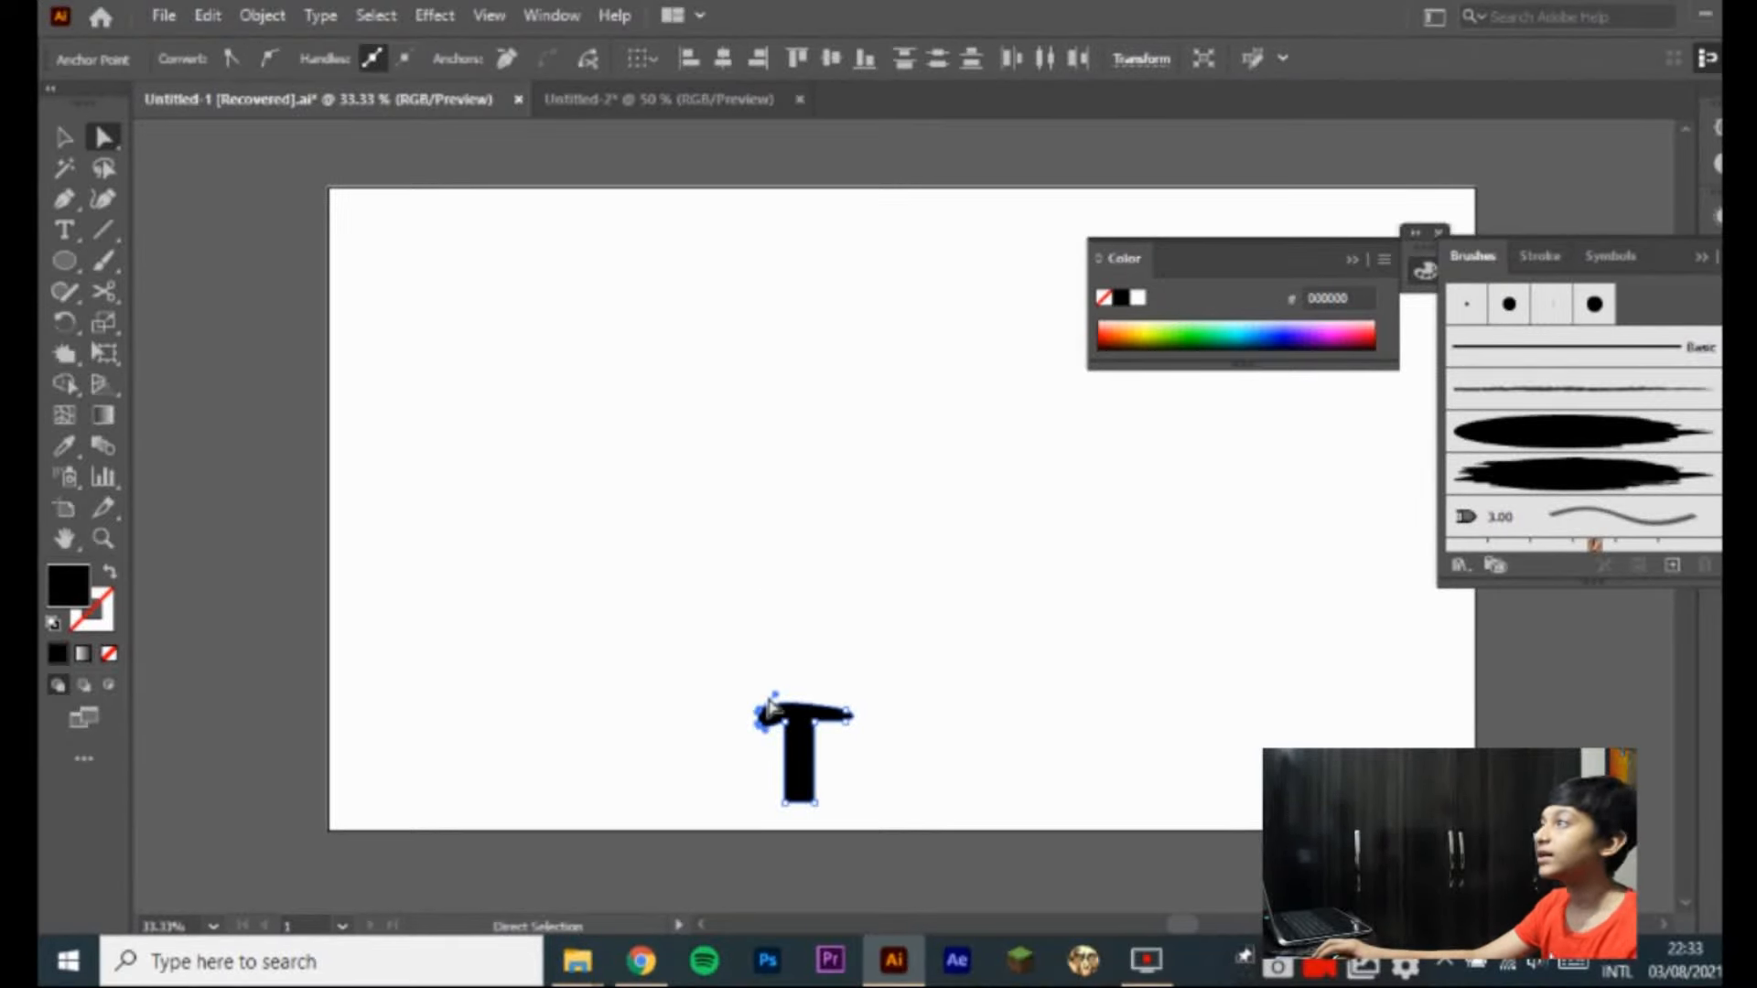
{"action": "left_click", "coordinate": [775, 700]}
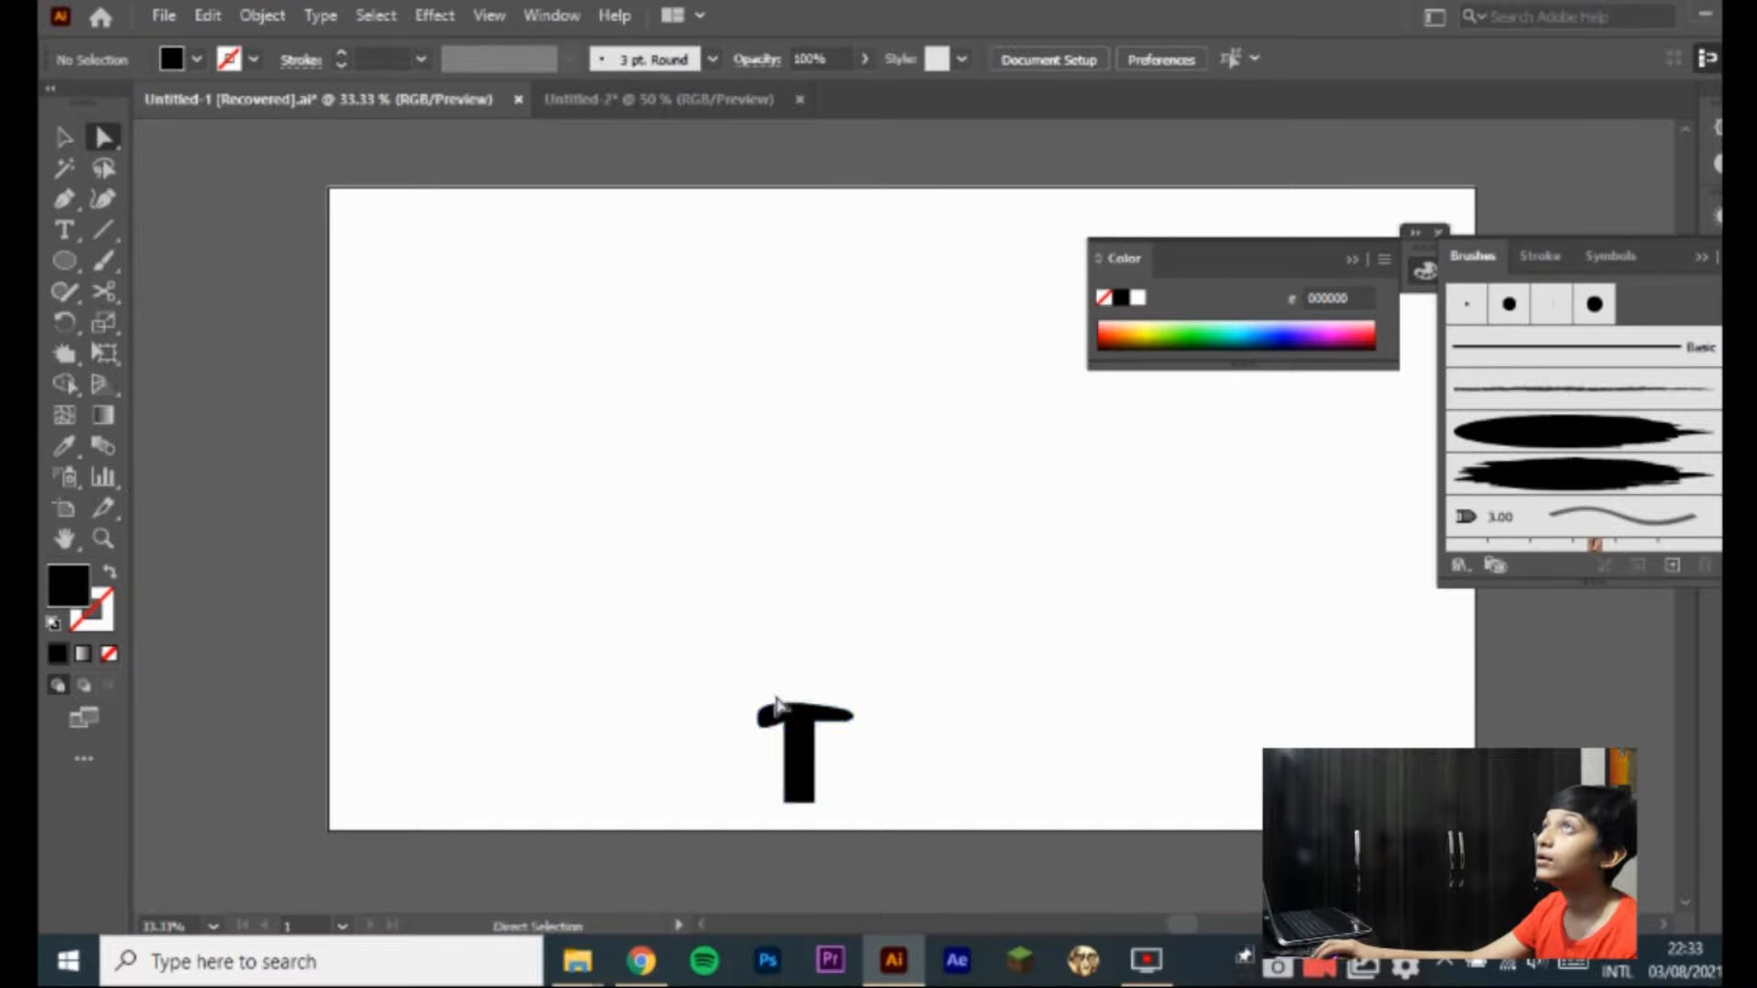
{"action": "left_click", "coordinate": [777, 711]}
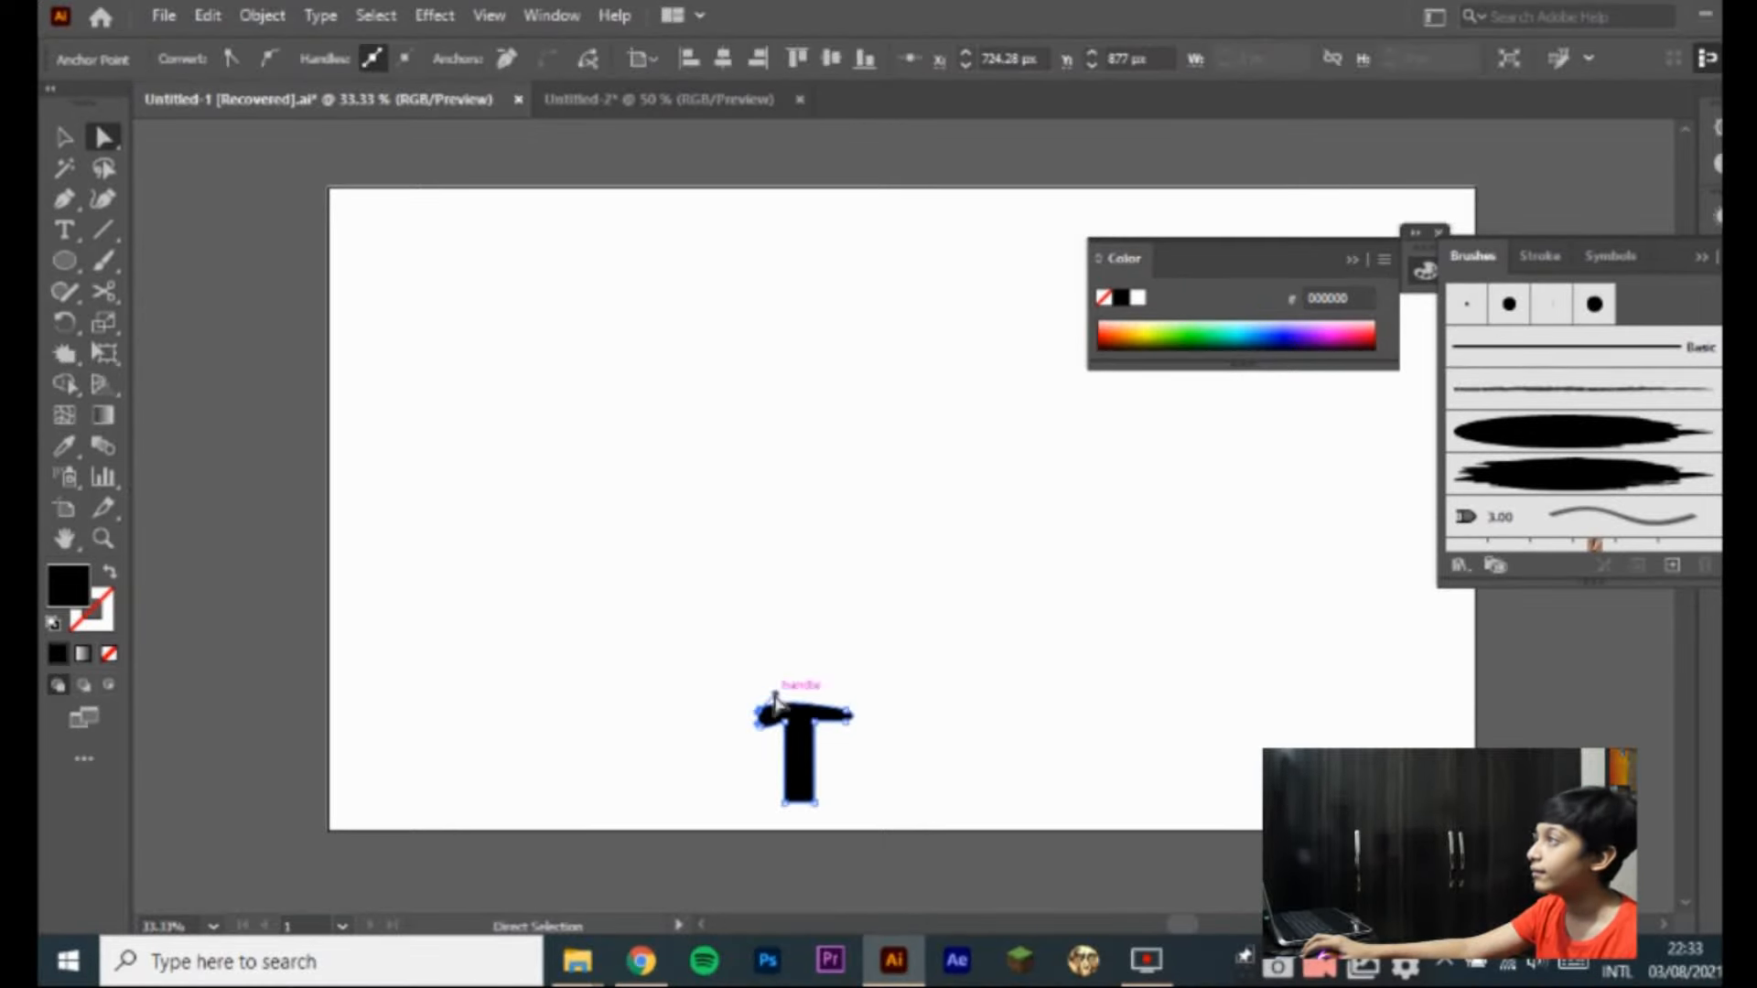
{"action": "left_click_drag", "start_coordinate": [770, 727], "coordinate": [760, 722]}
{"action": "left_click", "coordinate": [777, 346]}
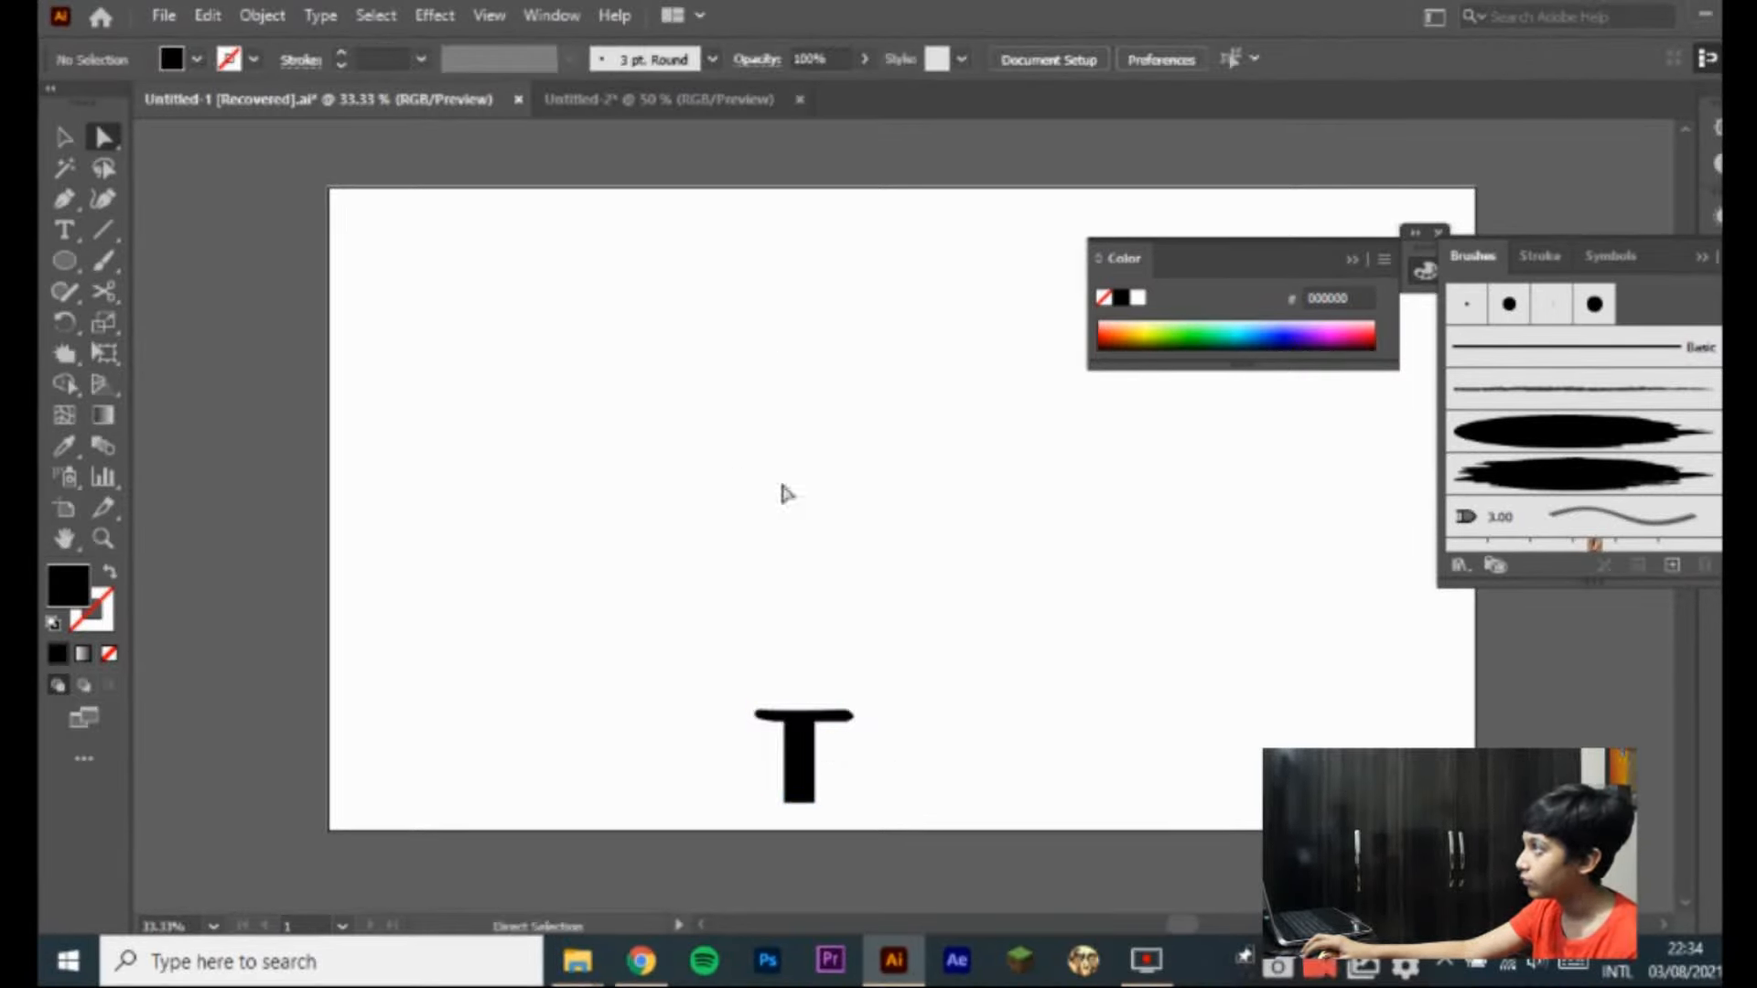
Step: Draw a tall, narrow black rectangle standing on the crossbar as the sword's blade
{"action": "left_click", "coordinate": [65, 267]}
{"action": "left_click", "coordinate": [64, 271]}
{"action": "left_click", "coordinate": [224, 259]}
{"action": "mouse_move", "coordinate": [811, 624]}
{"action": "left_mouse_down"}
{"action": "mouse_move", "coordinate": [829, 738]}
{"action": "mouse_move", "coordinate": [816, 712]}
{"action": "left_mouse_up"}
{"action": "left_click_drag", "start_coordinate": [797, 566], "coordinate": [797, 219]}
{"action": "left_click_drag", "start_coordinate": [797, 299], "coordinate": [811, 372]}
Step: Reshape the blade's upper end into a sharp, symmetrical point by moving and straightening its anchor points
{"action": "key", "text": "a"}
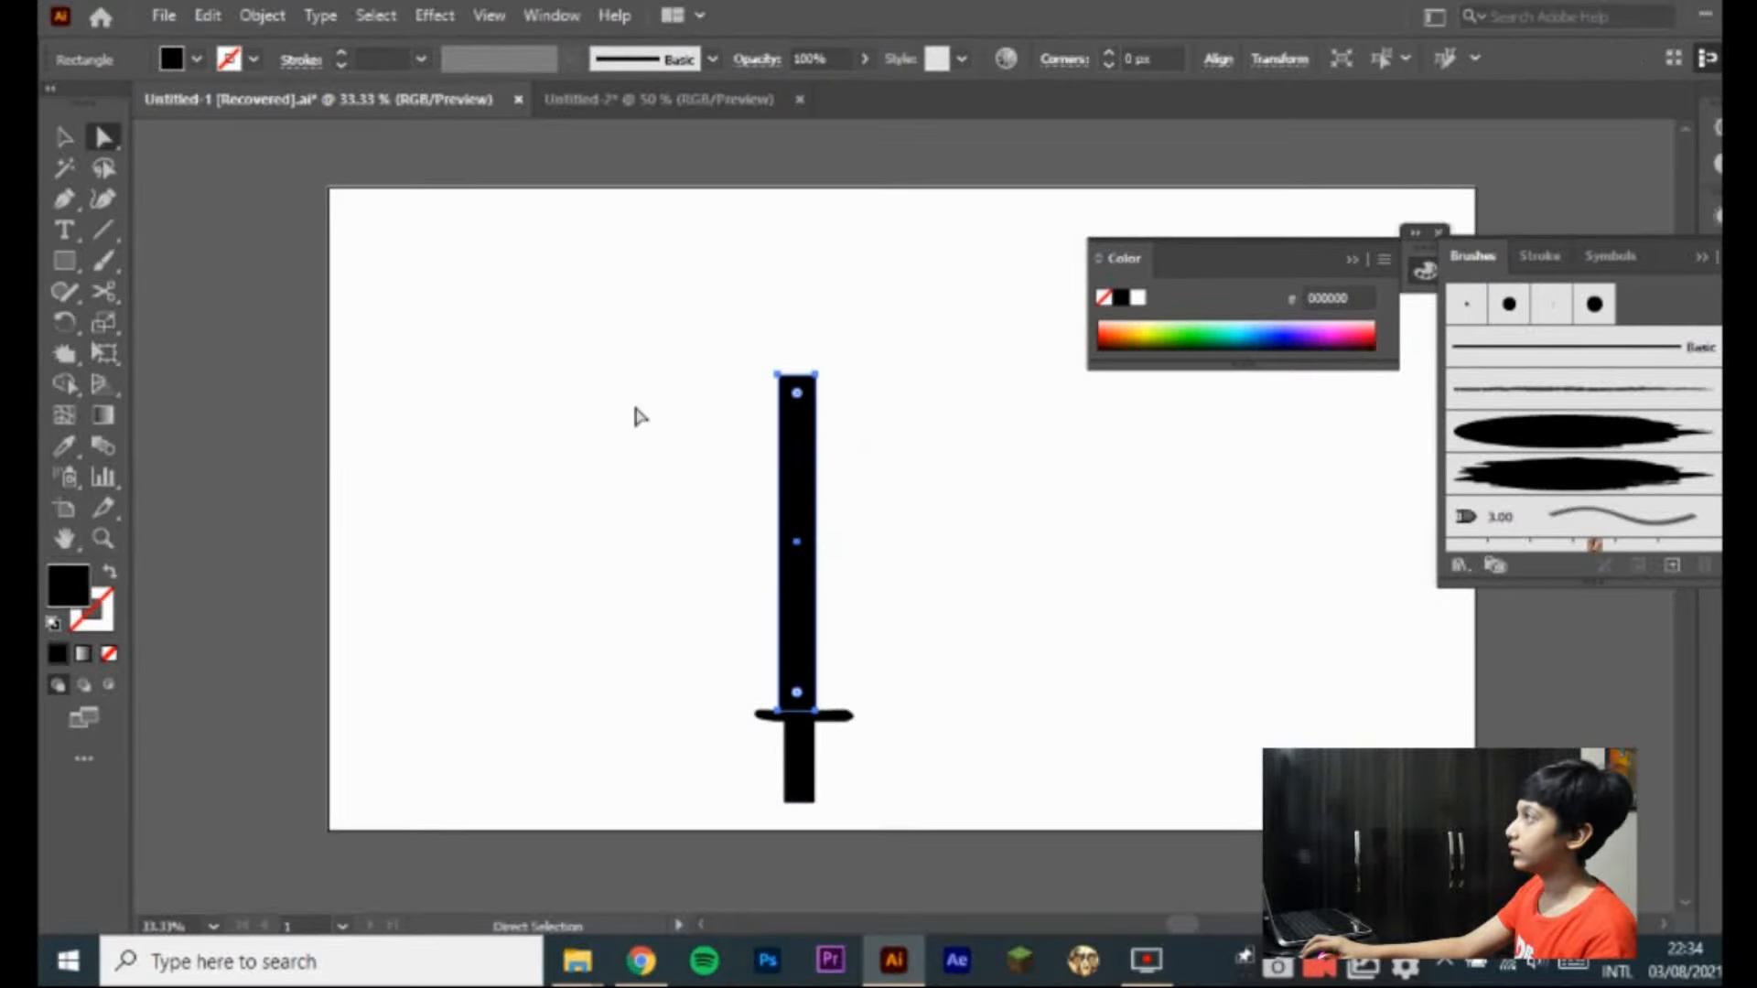
{"action": "left_click", "coordinate": [809, 412]}
{"action": "left_click_drag", "start_coordinate": [799, 399], "coordinate": [789, 449]}
{"action": "left_click_drag", "start_coordinate": [799, 378], "coordinate": [798, 353]}
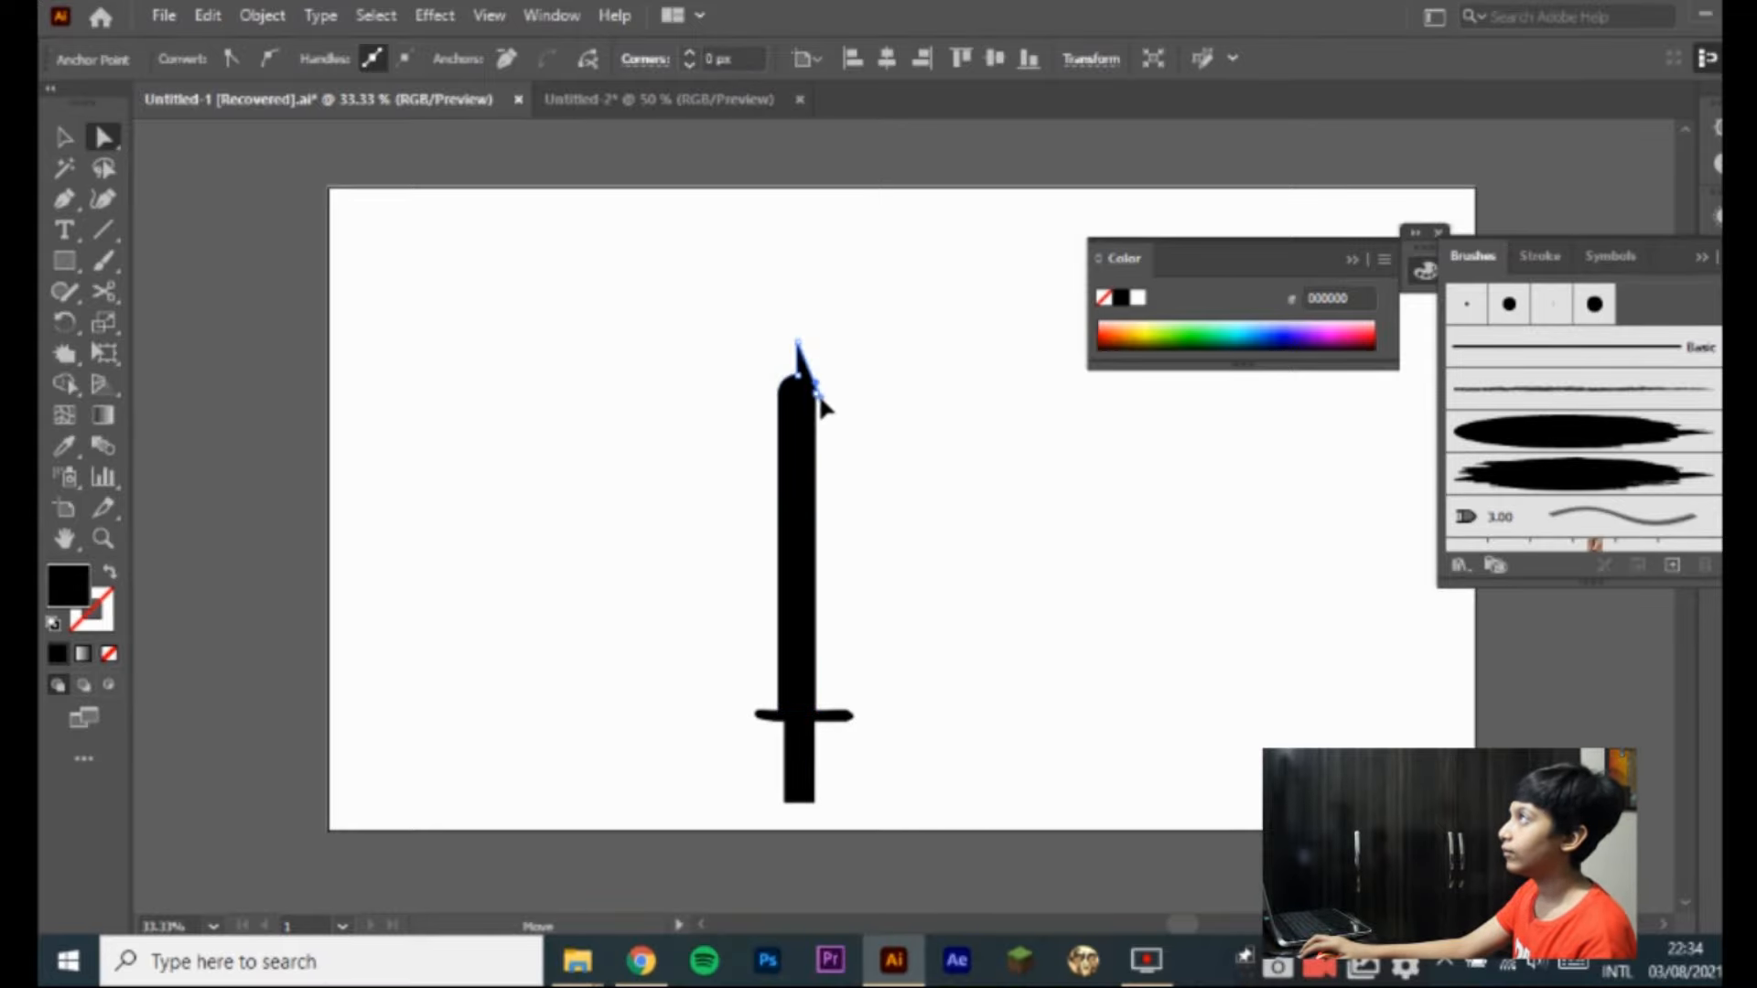
{"action": "mouse_move", "coordinate": [812, 399]}
{"action": "left_mouse_down"}
{"action": "mouse_move", "coordinate": [796, 342]}
{"action": "mouse_move", "coordinate": [778, 400]}
{"action": "left_mouse_up"}
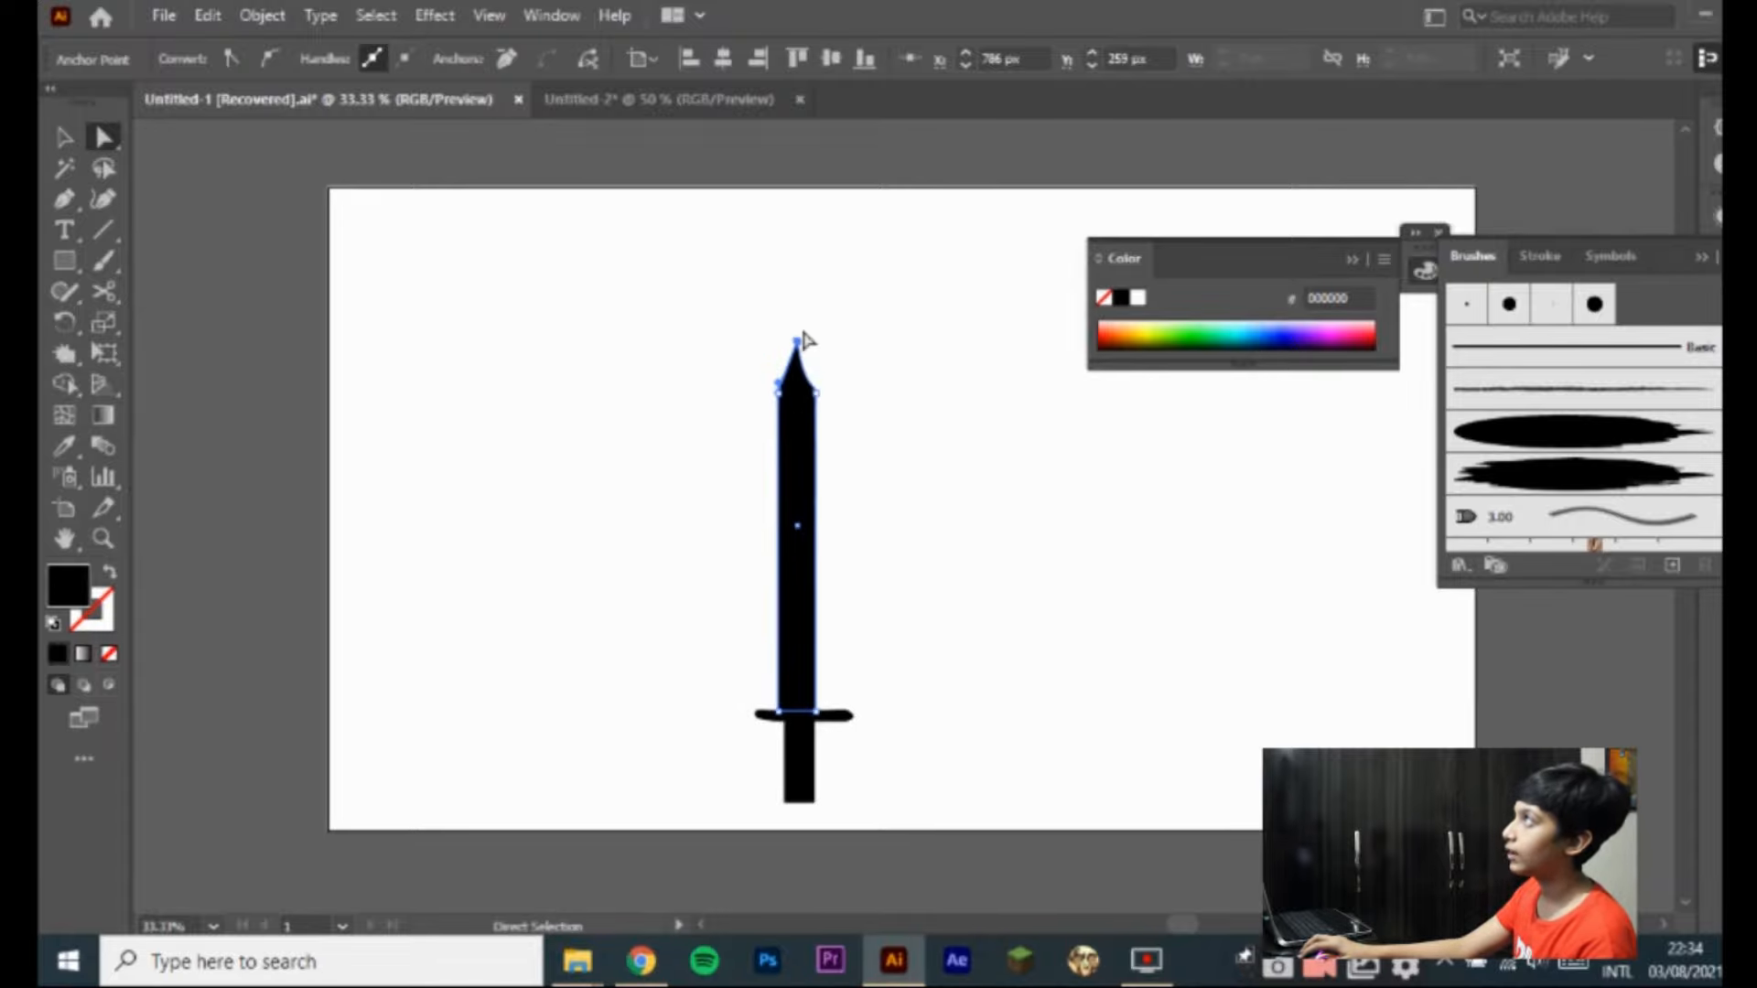
{"action": "left_click_drag", "start_coordinate": [803, 340], "coordinate": [813, 384]}
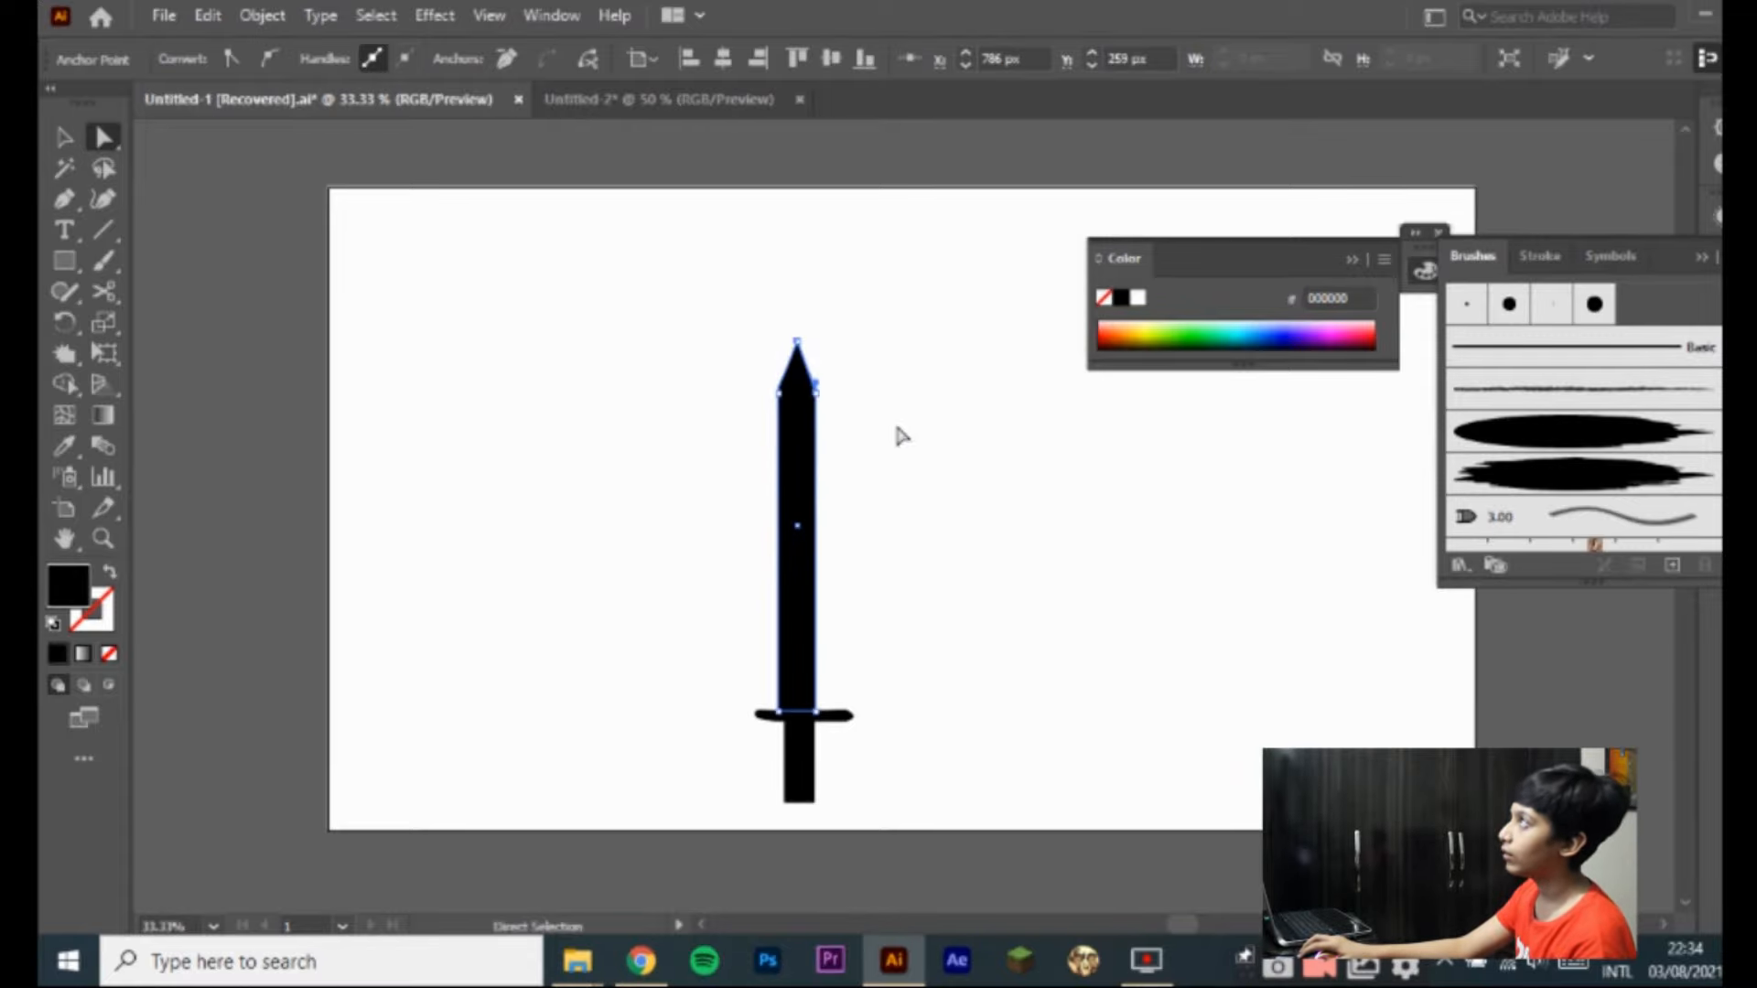
{"action": "left_click", "coordinate": [921, 451]}
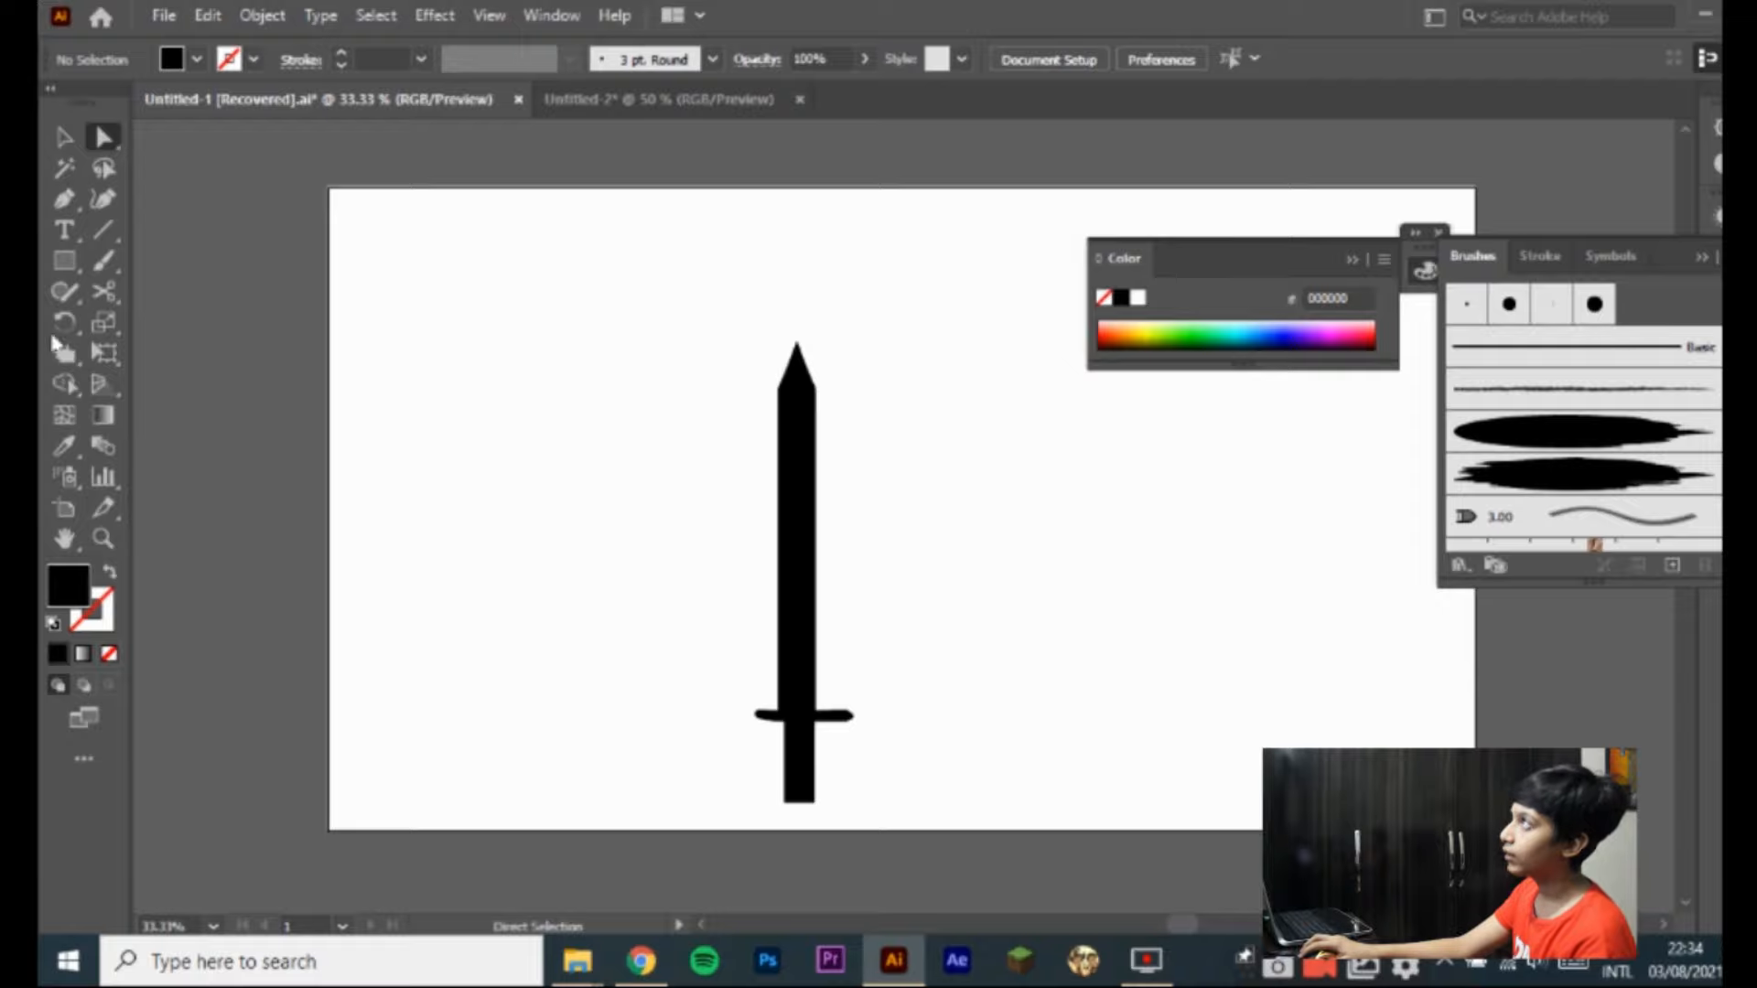
Step: Try the Crystallize tool from the blade's tip down to the guard and undo the distortion
{"action": "left_click", "coordinate": [71, 359]}
{"action": "mouse_move", "coordinate": [815, 372]}
{"action": "left_mouse_down"}
{"action": "mouse_move", "coordinate": [796, 431]}
{"action": "mouse_move", "coordinate": [796, 679]}
{"action": "left_mouse_up"}
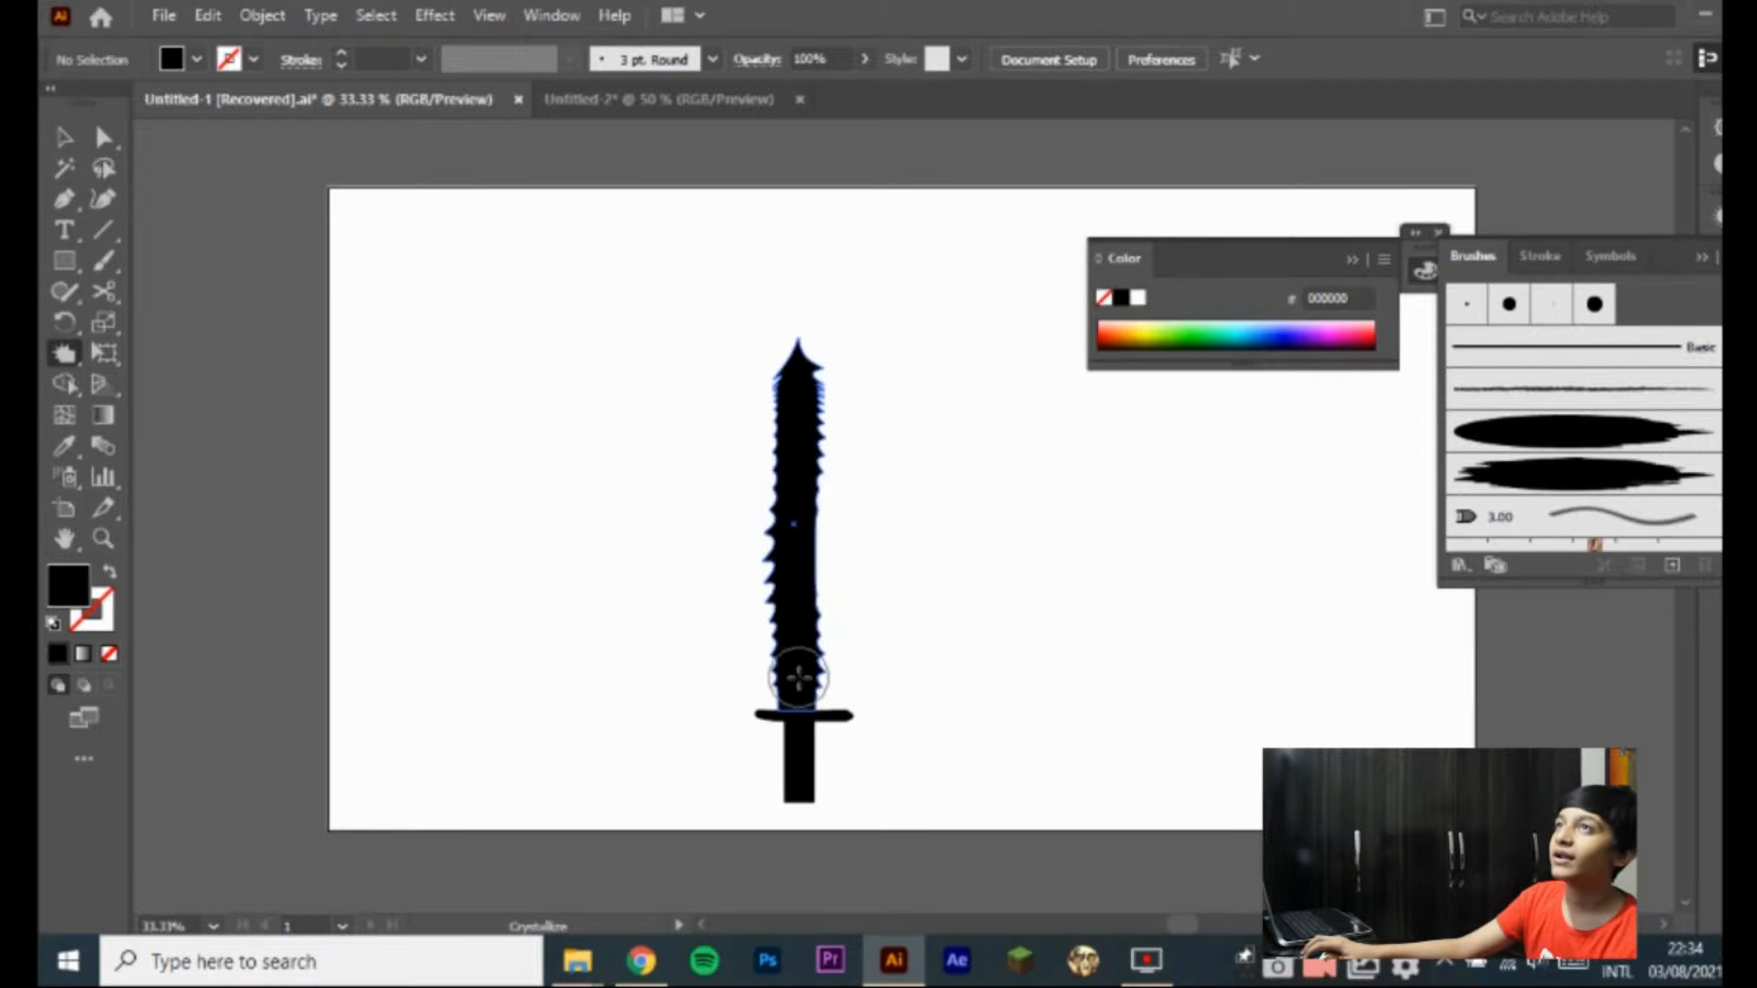
{"action": "key", "text": "a"}
{"action": "key", "text": "ctrl+z"}
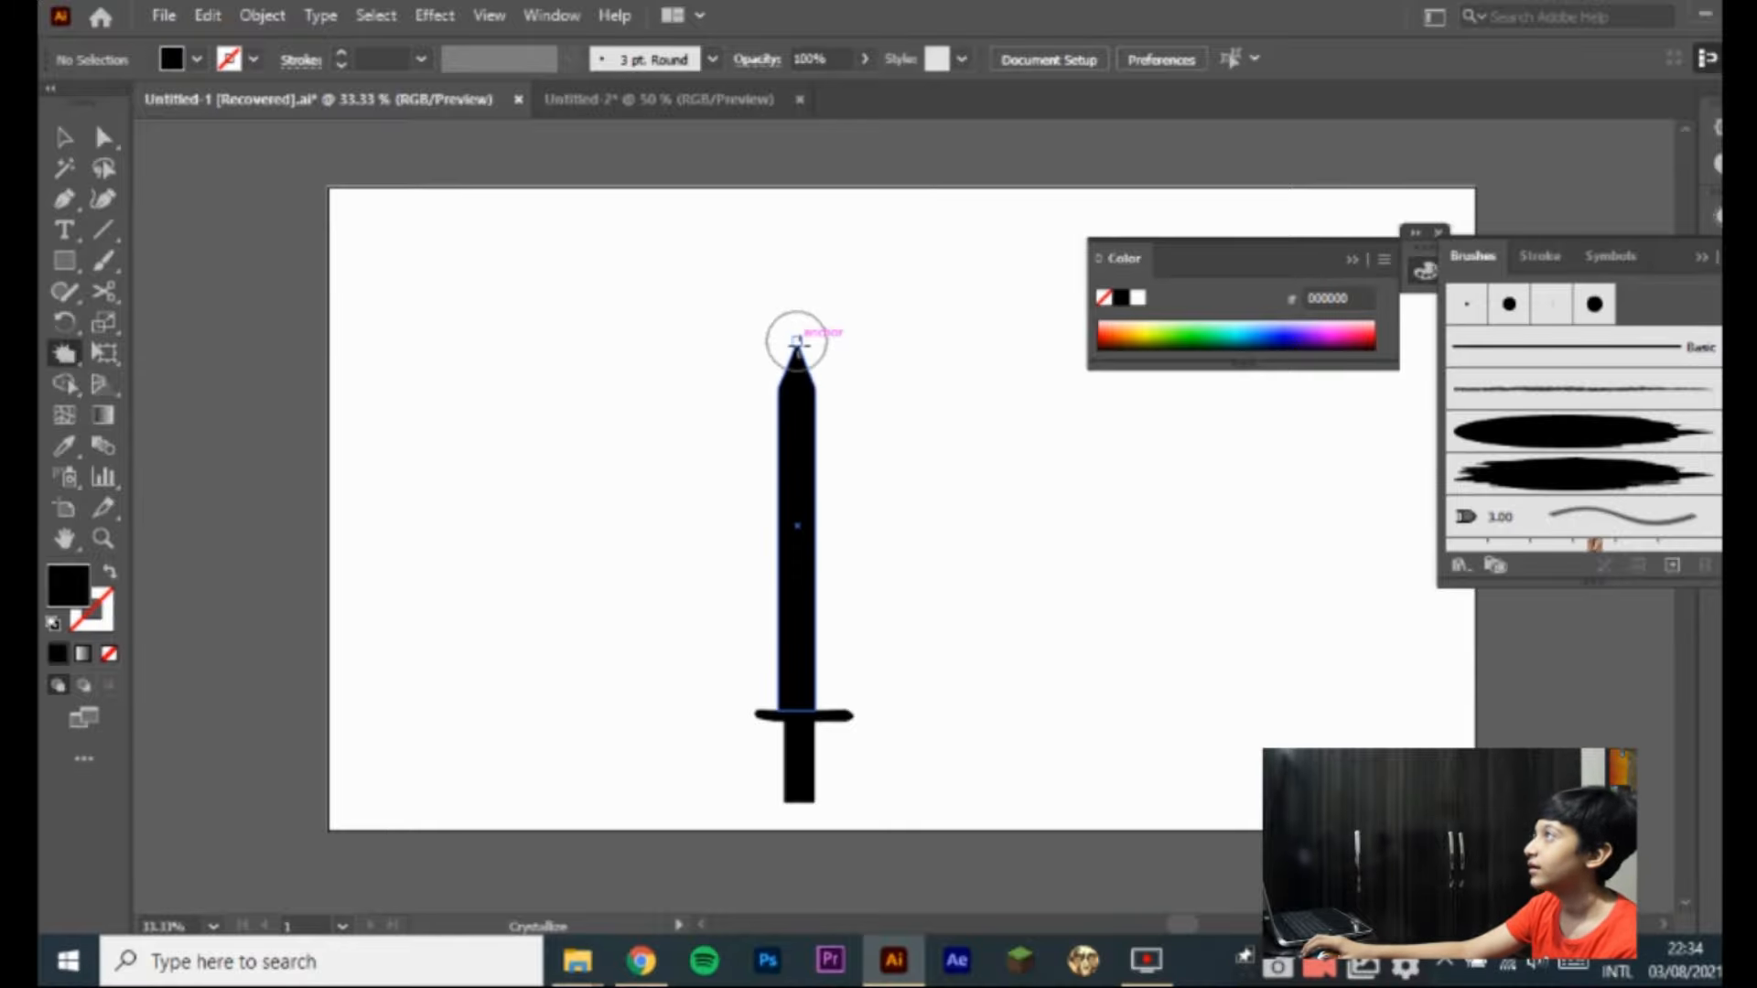
Step: Crystallize the blade in a straight stroke along its centre from tip to guard, giving both edges serrated teeth
{"action": "left_click_drag", "start_coordinate": [794, 346], "coordinate": [797, 677]}
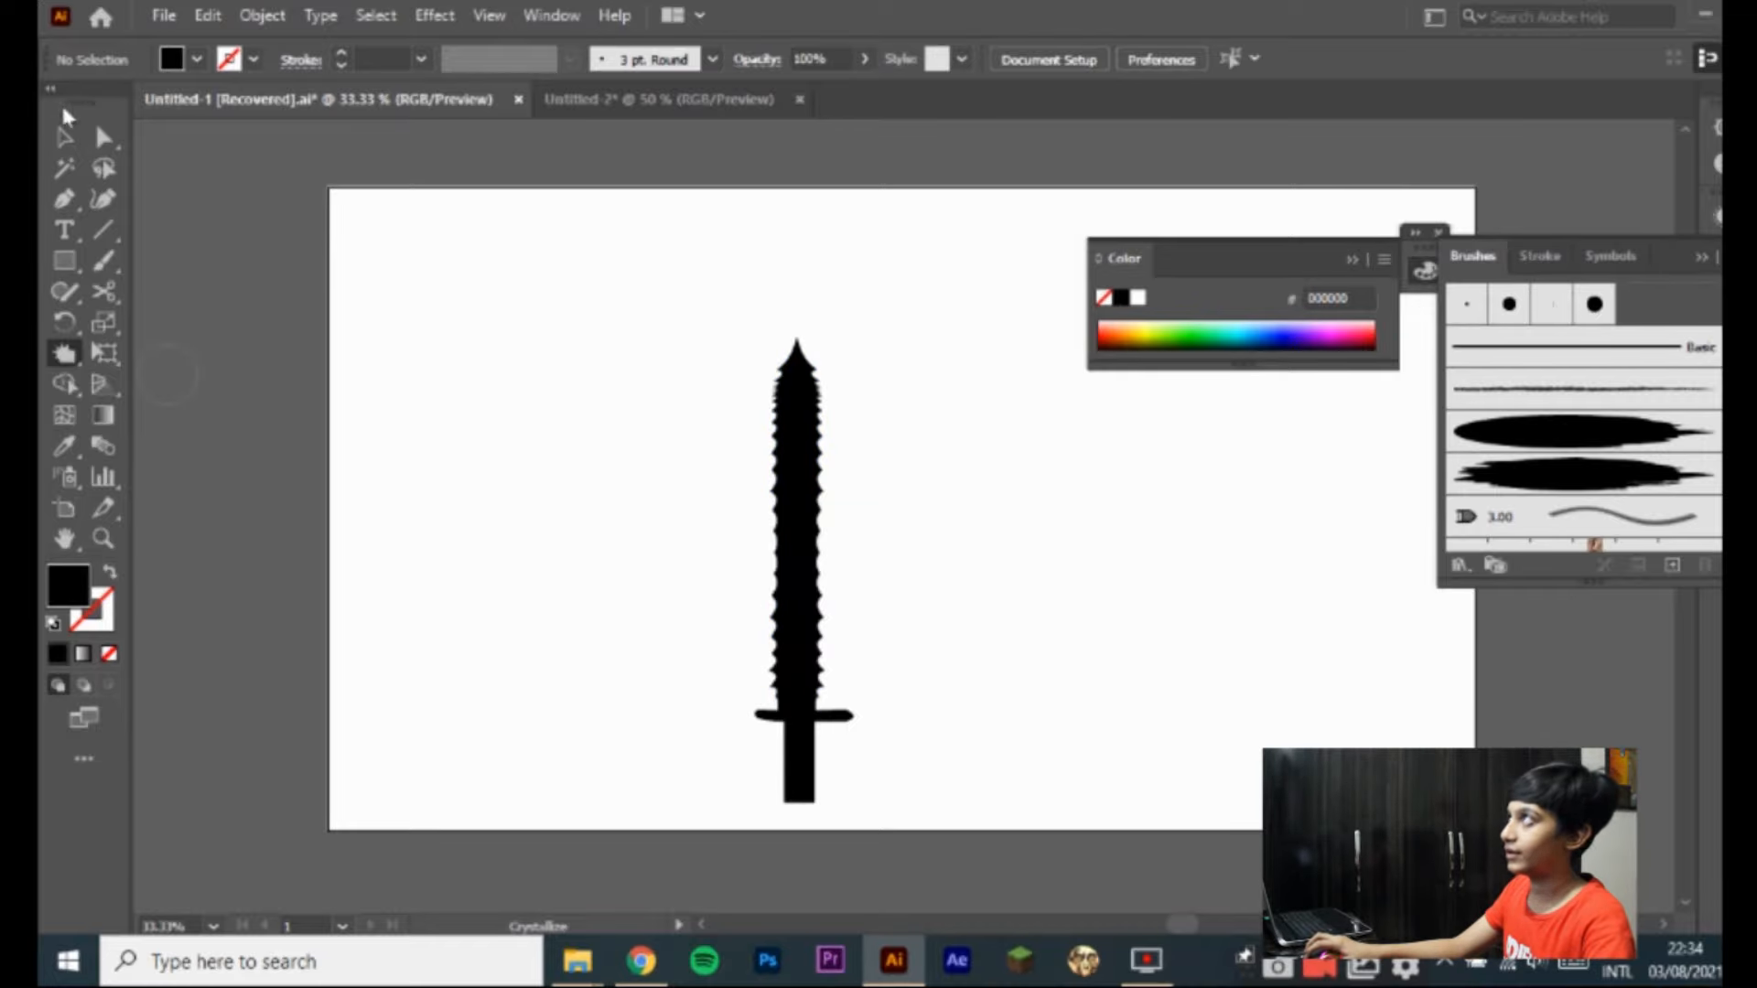
{"action": "left_click", "coordinate": [64, 136]}
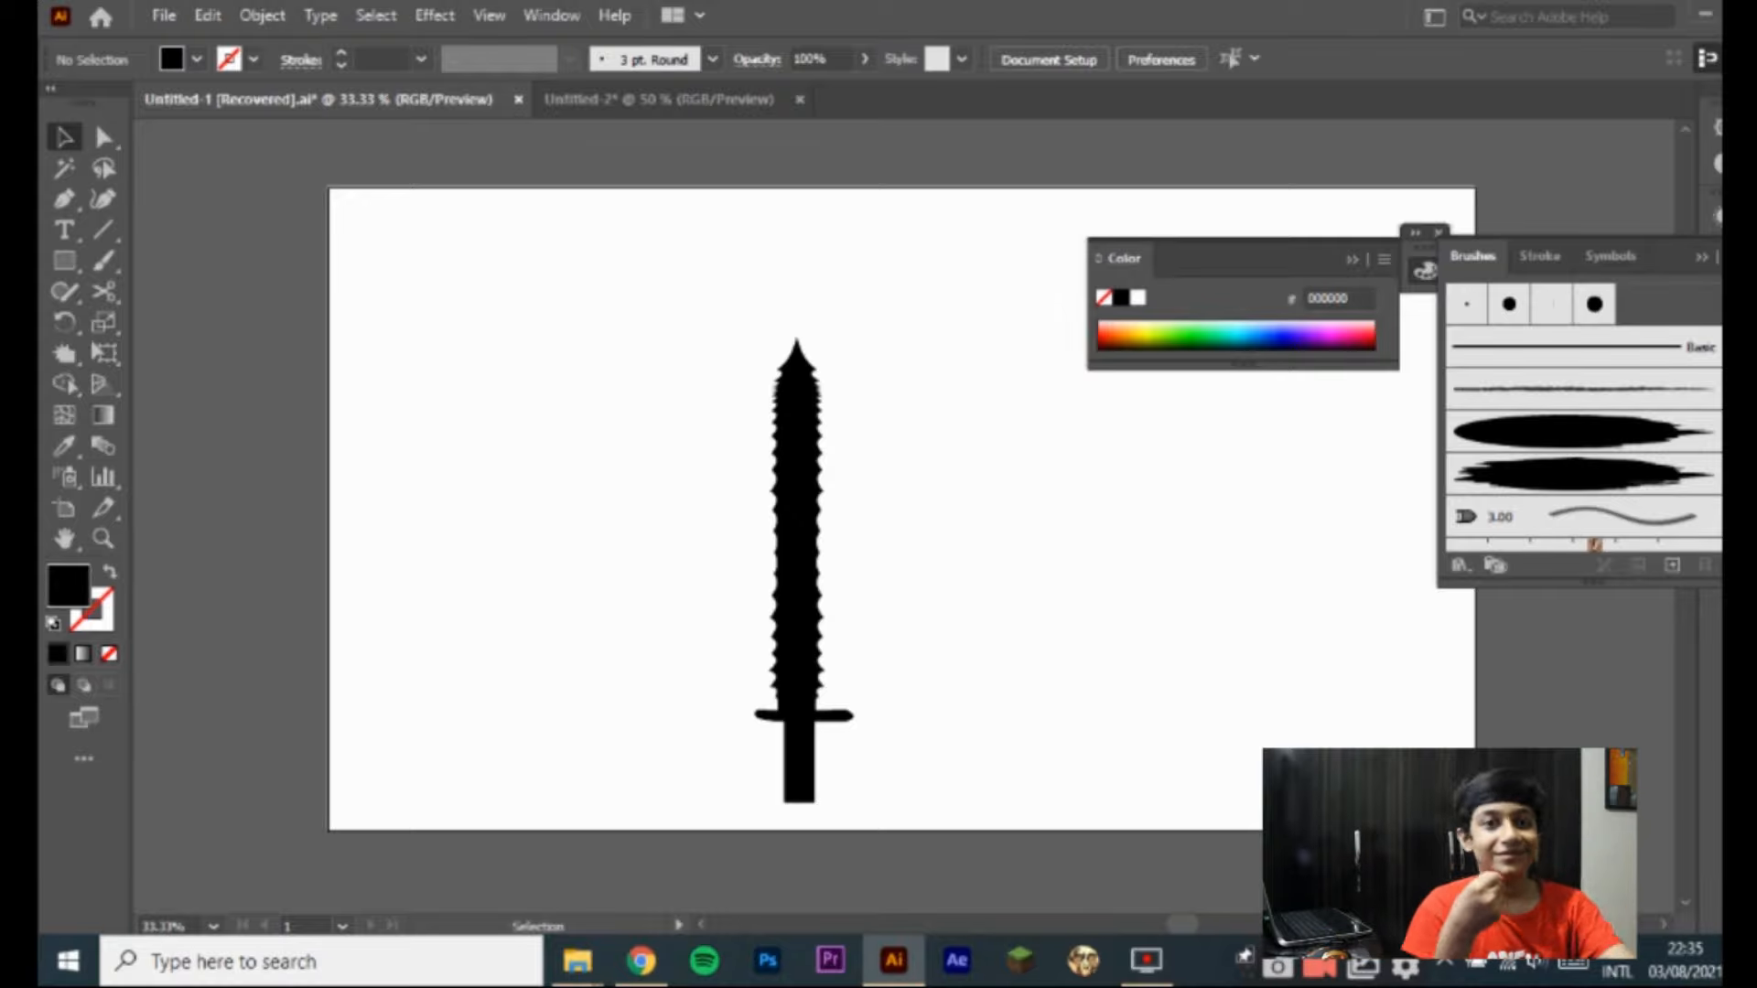
{"action": "mouse_move", "coordinate": [894, 961]}
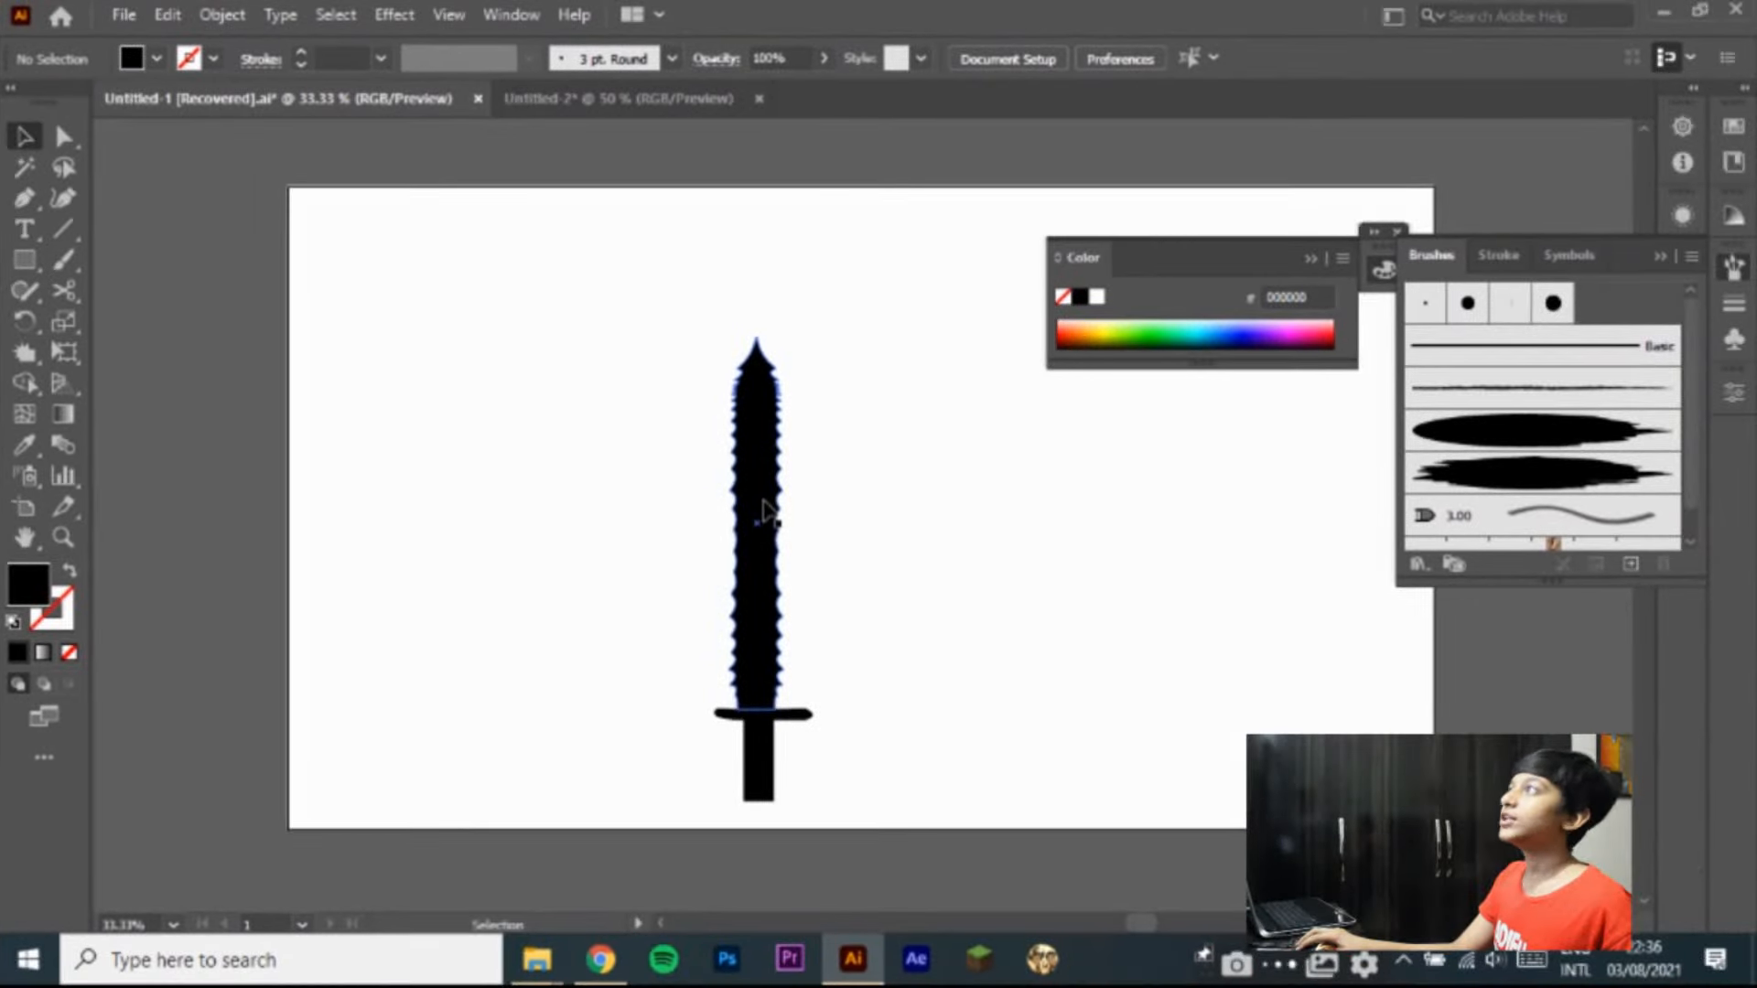
Step: Paste the large black circle onto the artboard and delete the sword
{"action": "key", "text": "ctrl+v"}
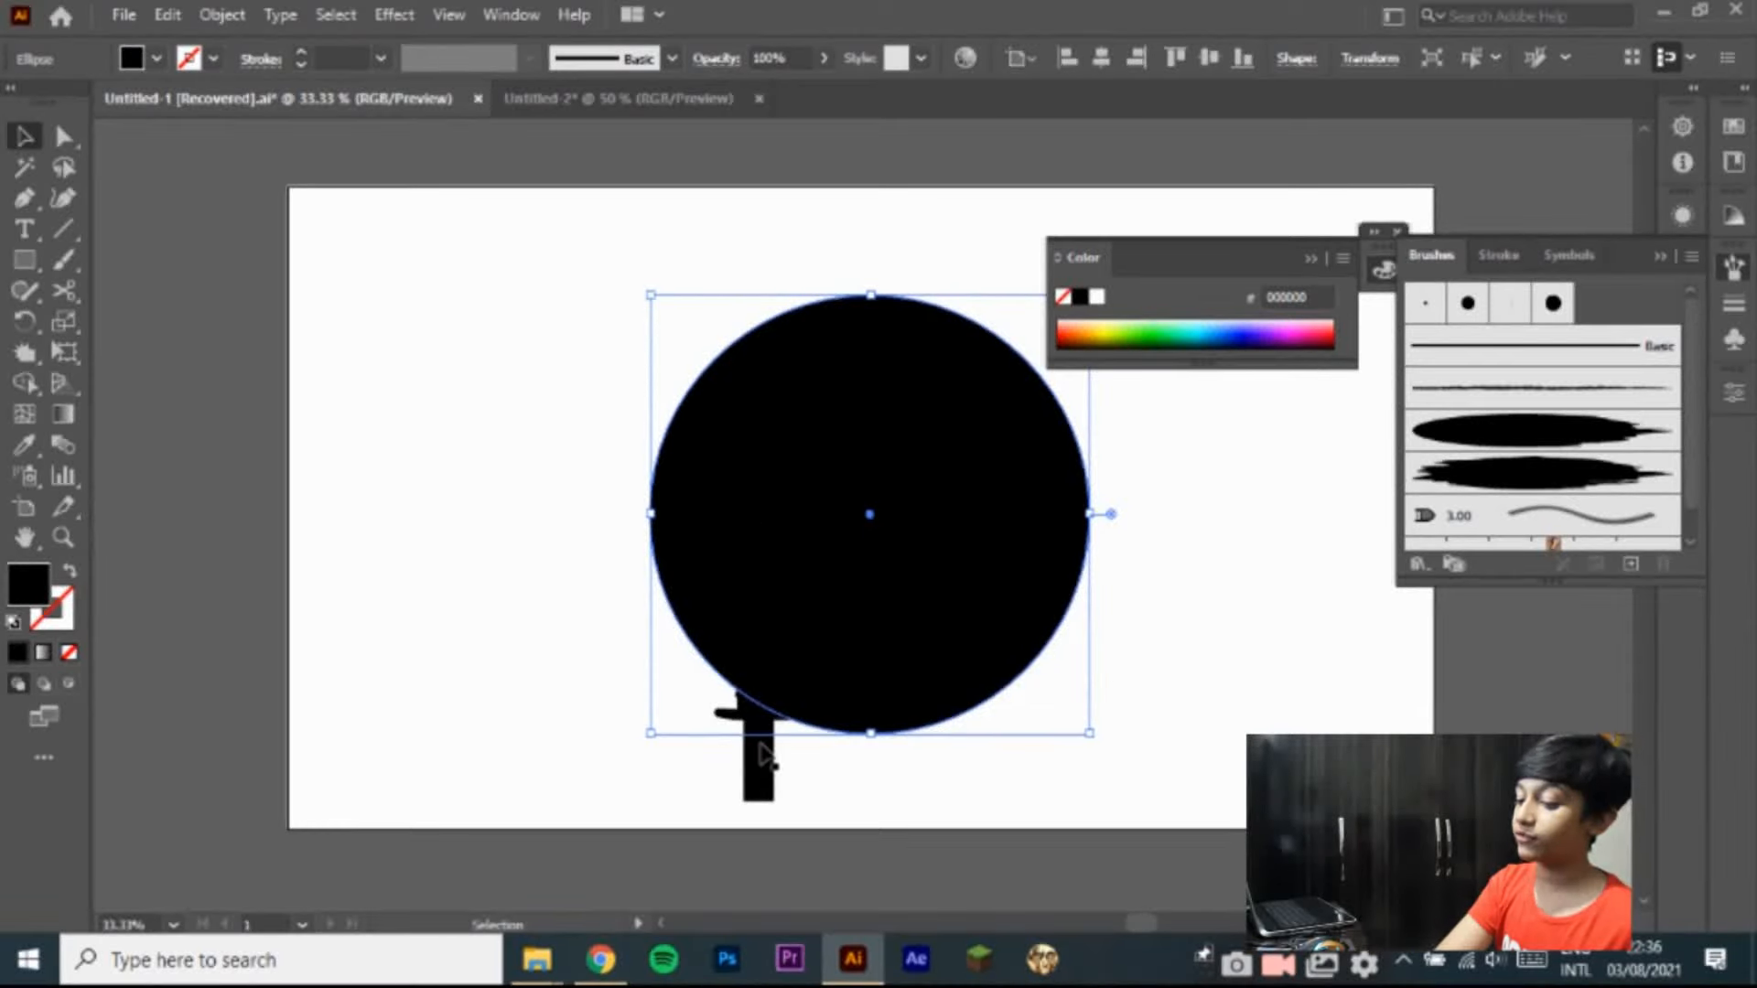
{"action": "left_click", "coordinate": [732, 721]}
{"action": "key", "text": "Delete"}
{"action": "left_click_drag", "start_coordinate": [745, 706], "coordinate": [1423, 879]}
{"action": "key", "text": "ctrl+z"}
{"action": "left_click", "coordinate": [1422, 869]}
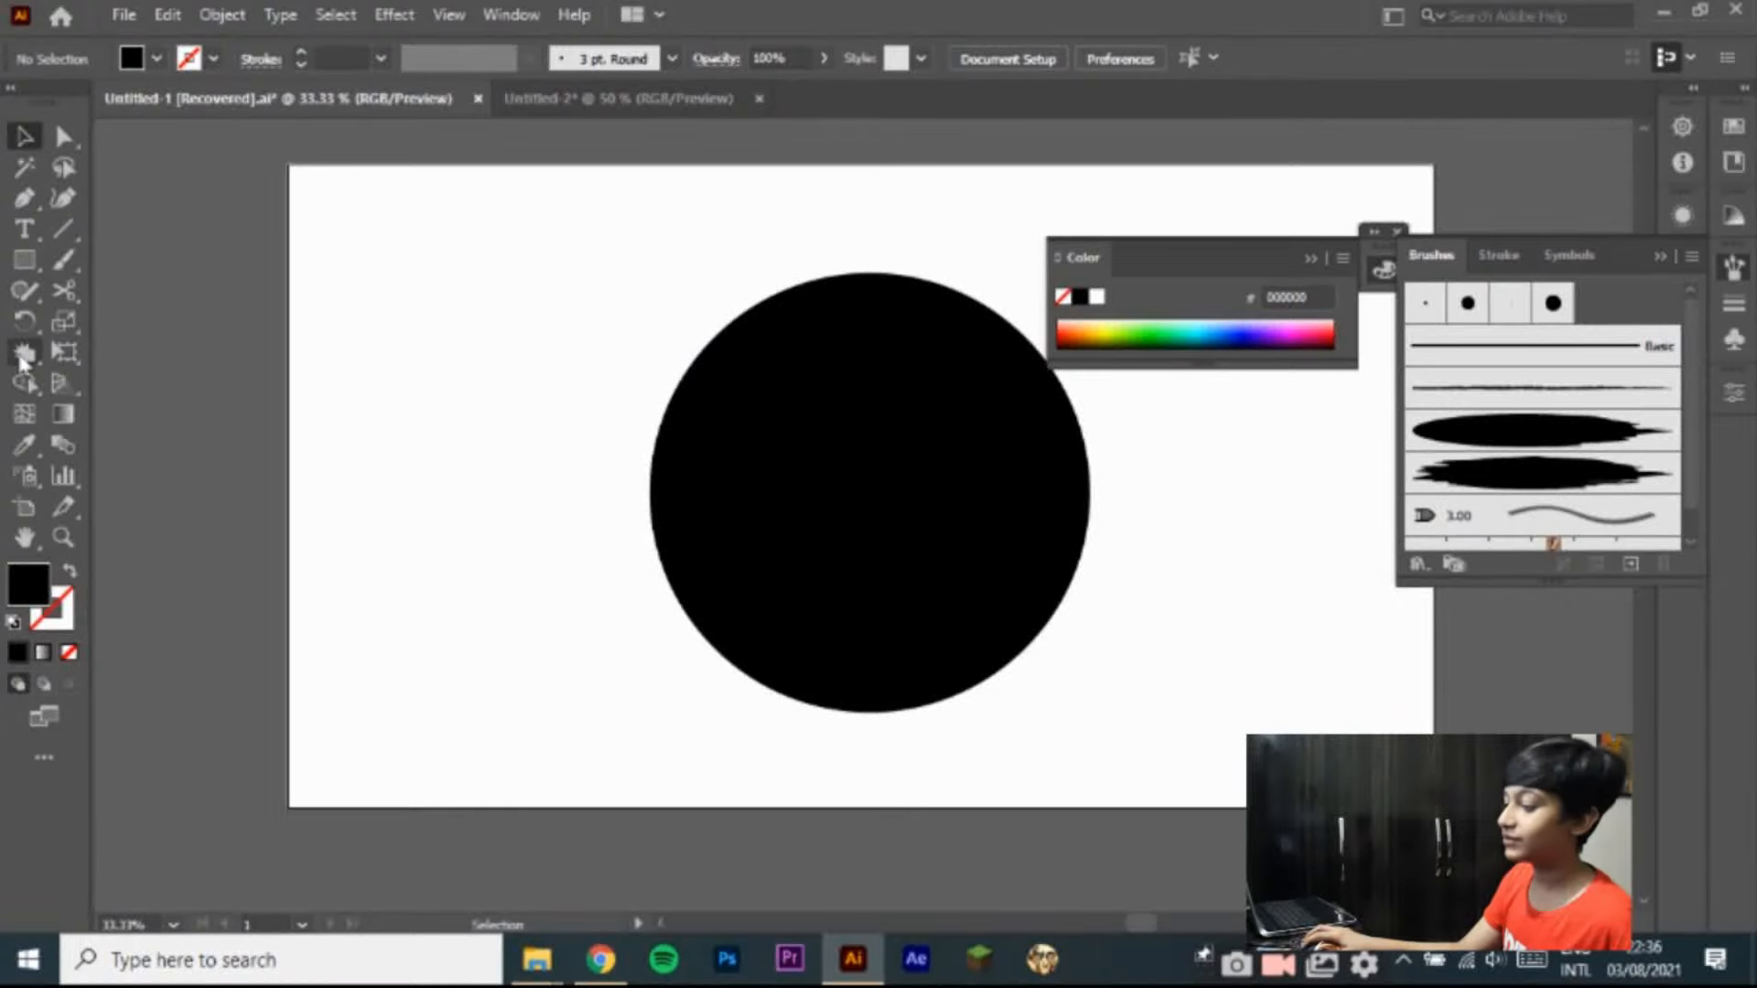
Step: Roughen the circle's left and upper edges with the Wrinkle tool, and delete the distorted circle
{"action": "left_click_drag", "start_coordinate": [20, 364], "coordinate": [102, 569]}
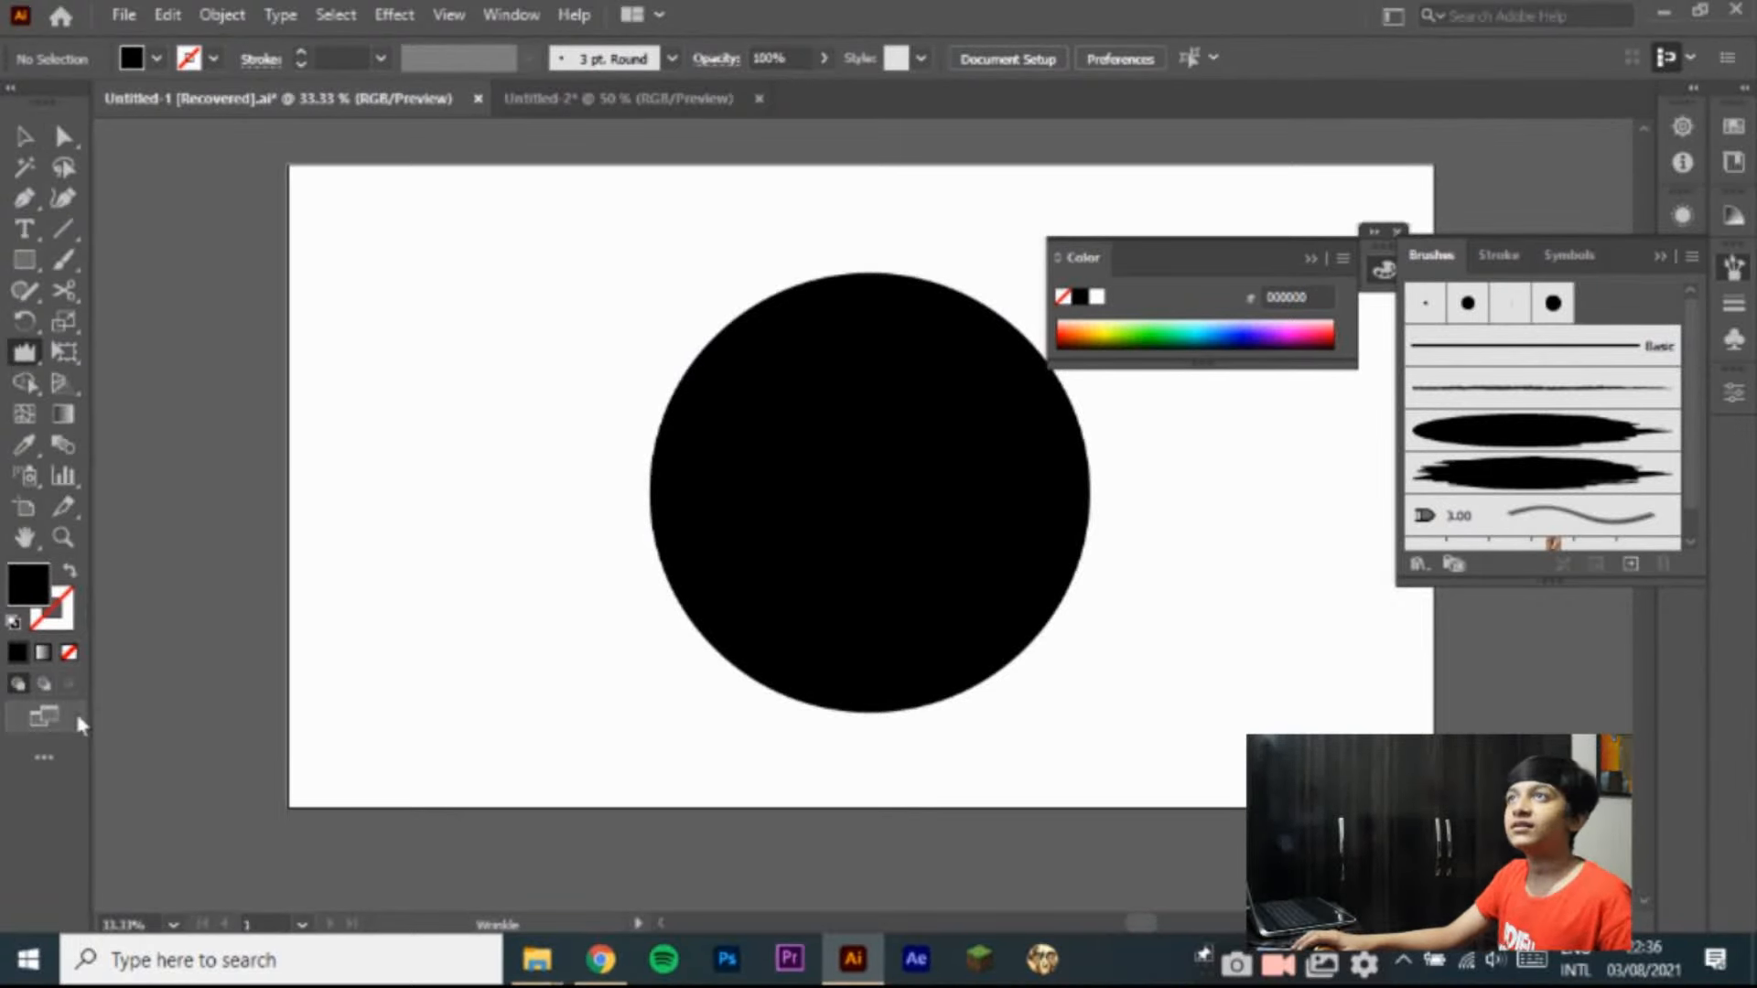
{"action": "key", "text": "ctrl+a"}
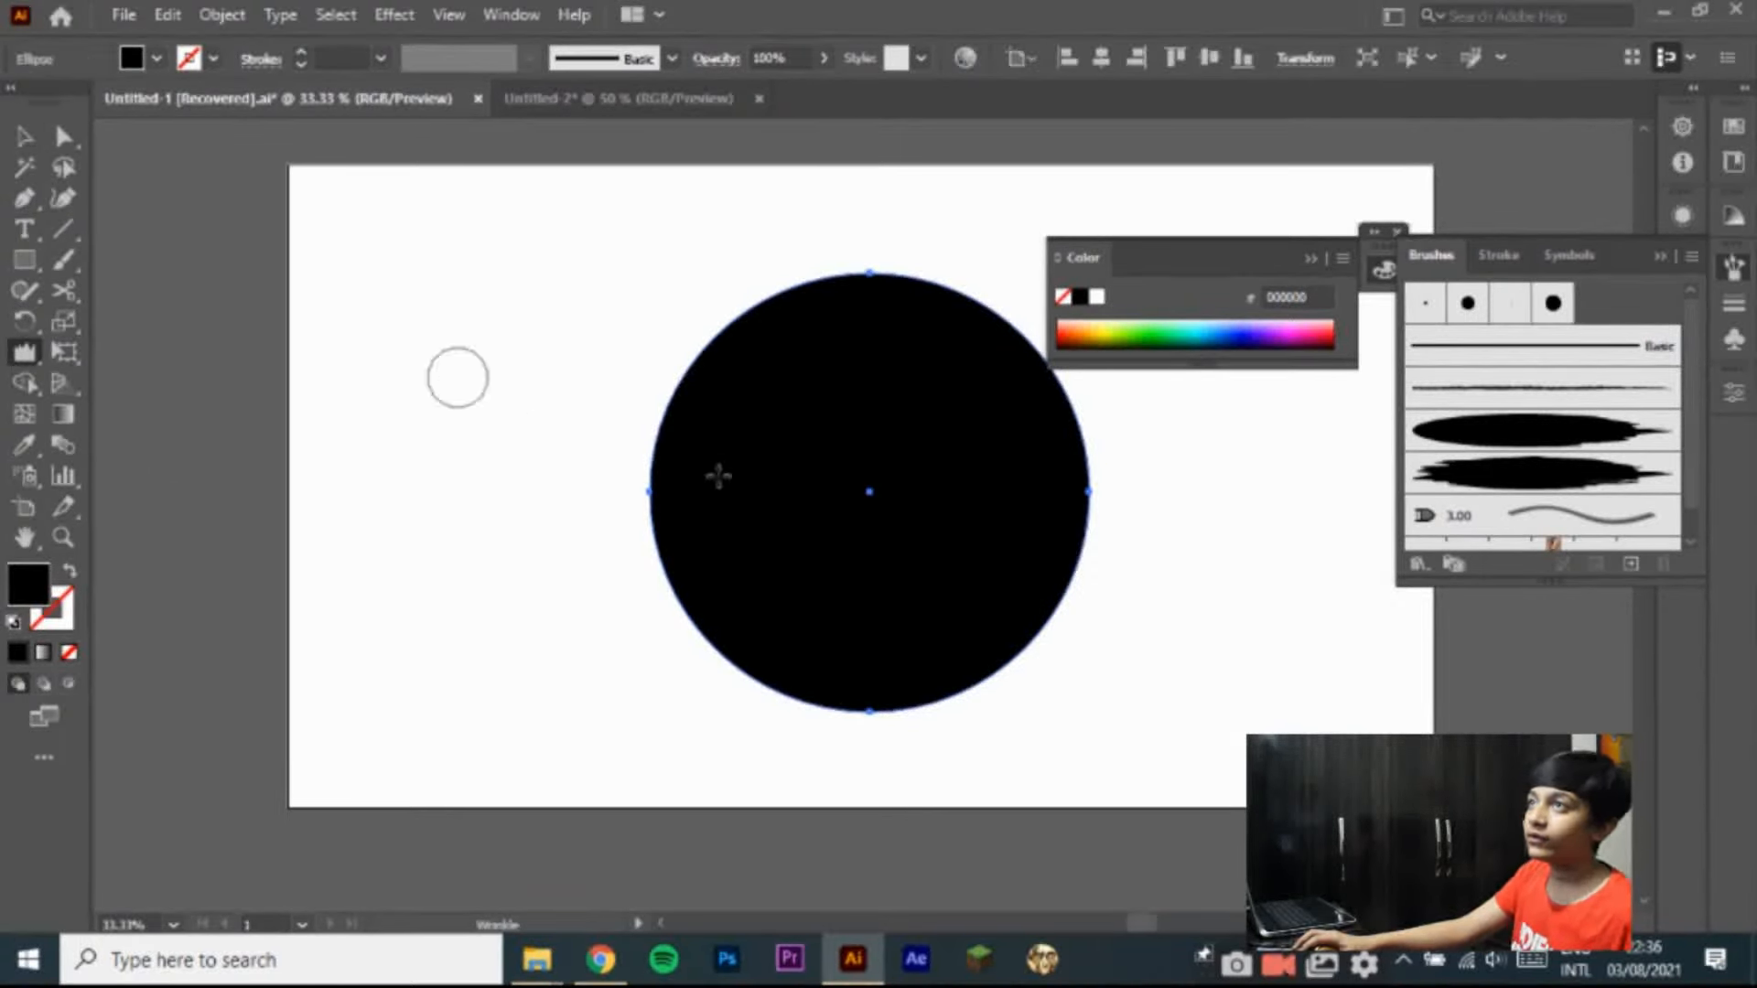
{"action": "mouse_move", "coordinate": [655, 485]}
{"action": "left_mouse_down"}
{"action": "mouse_move", "coordinate": [708, 359]}
{"action": "mouse_move", "coordinate": [671, 322]}
{"action": "mouse_move", "coordinate": [751, 327]}
{"action": "mouse_move", "coordinate": [780, 351]}
{"action": "mouse_move", "coordinate": [806, 296]}
{"action": "mouse_move", "coordinate": [908, 275]}
{"action": "mouse_move", "coordinate": [988, 274]}
{"action": "left_mouse_up"}
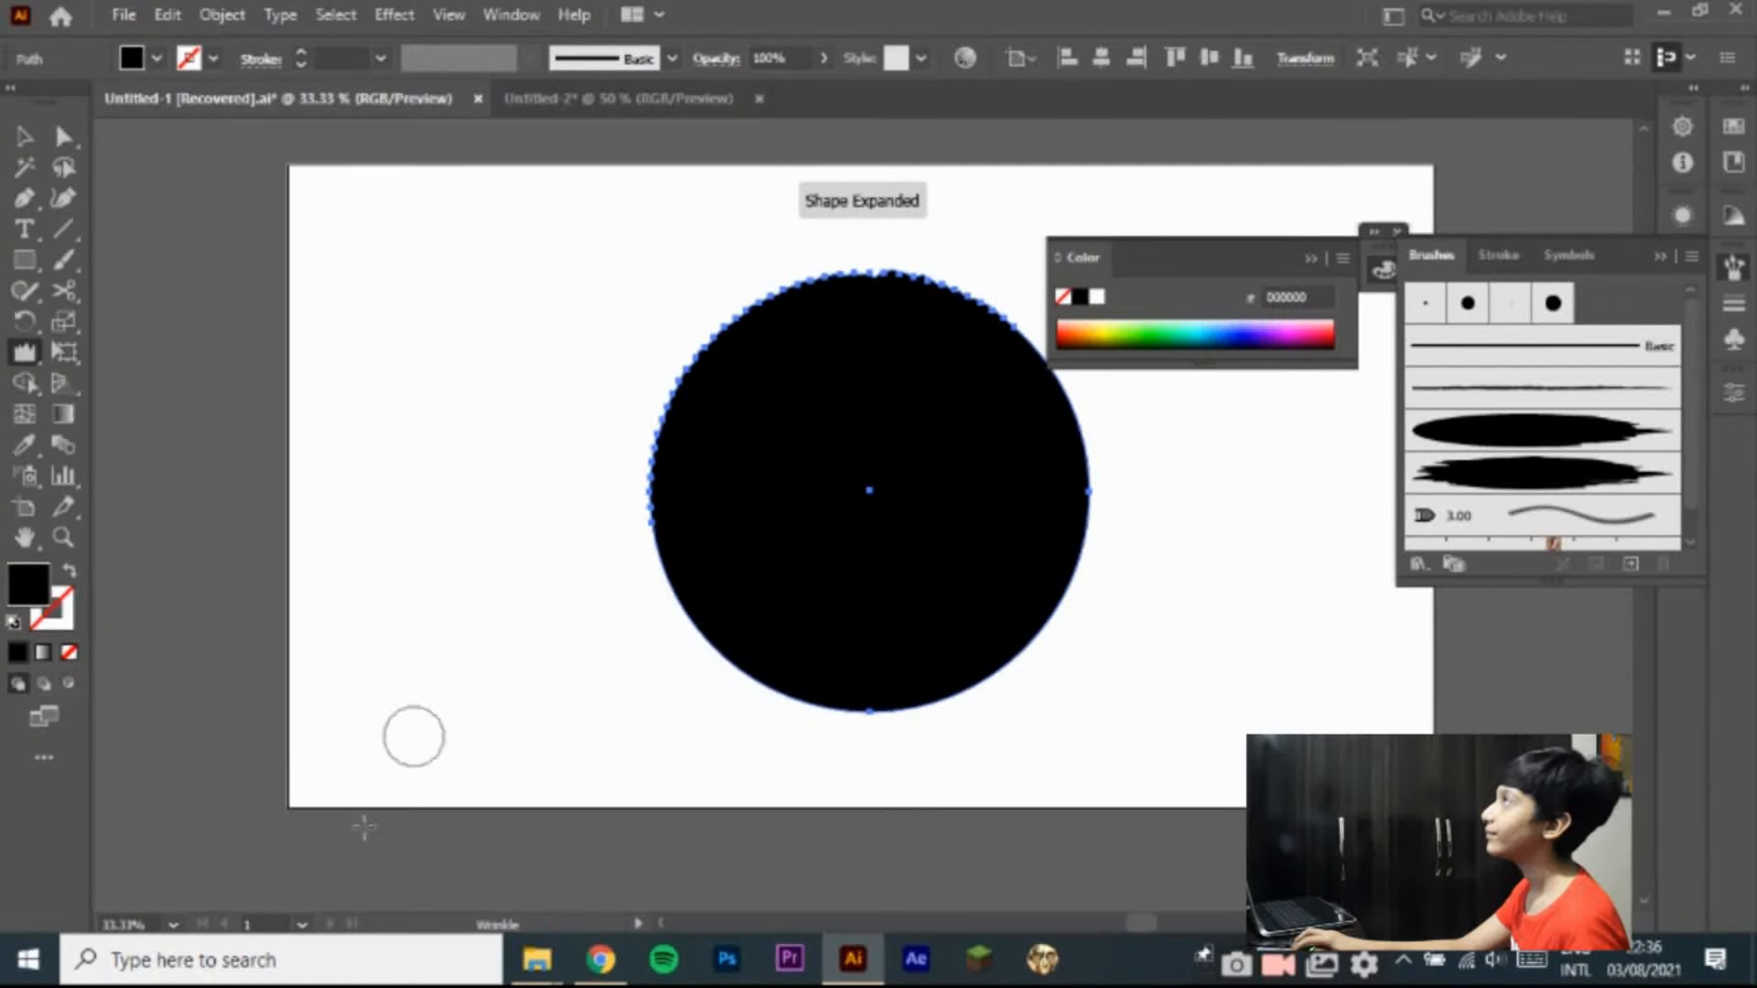
{"action": "left_click", "coordinate": [65, 136]}
{"action": "left_click", "coordinate": [358, 264]}
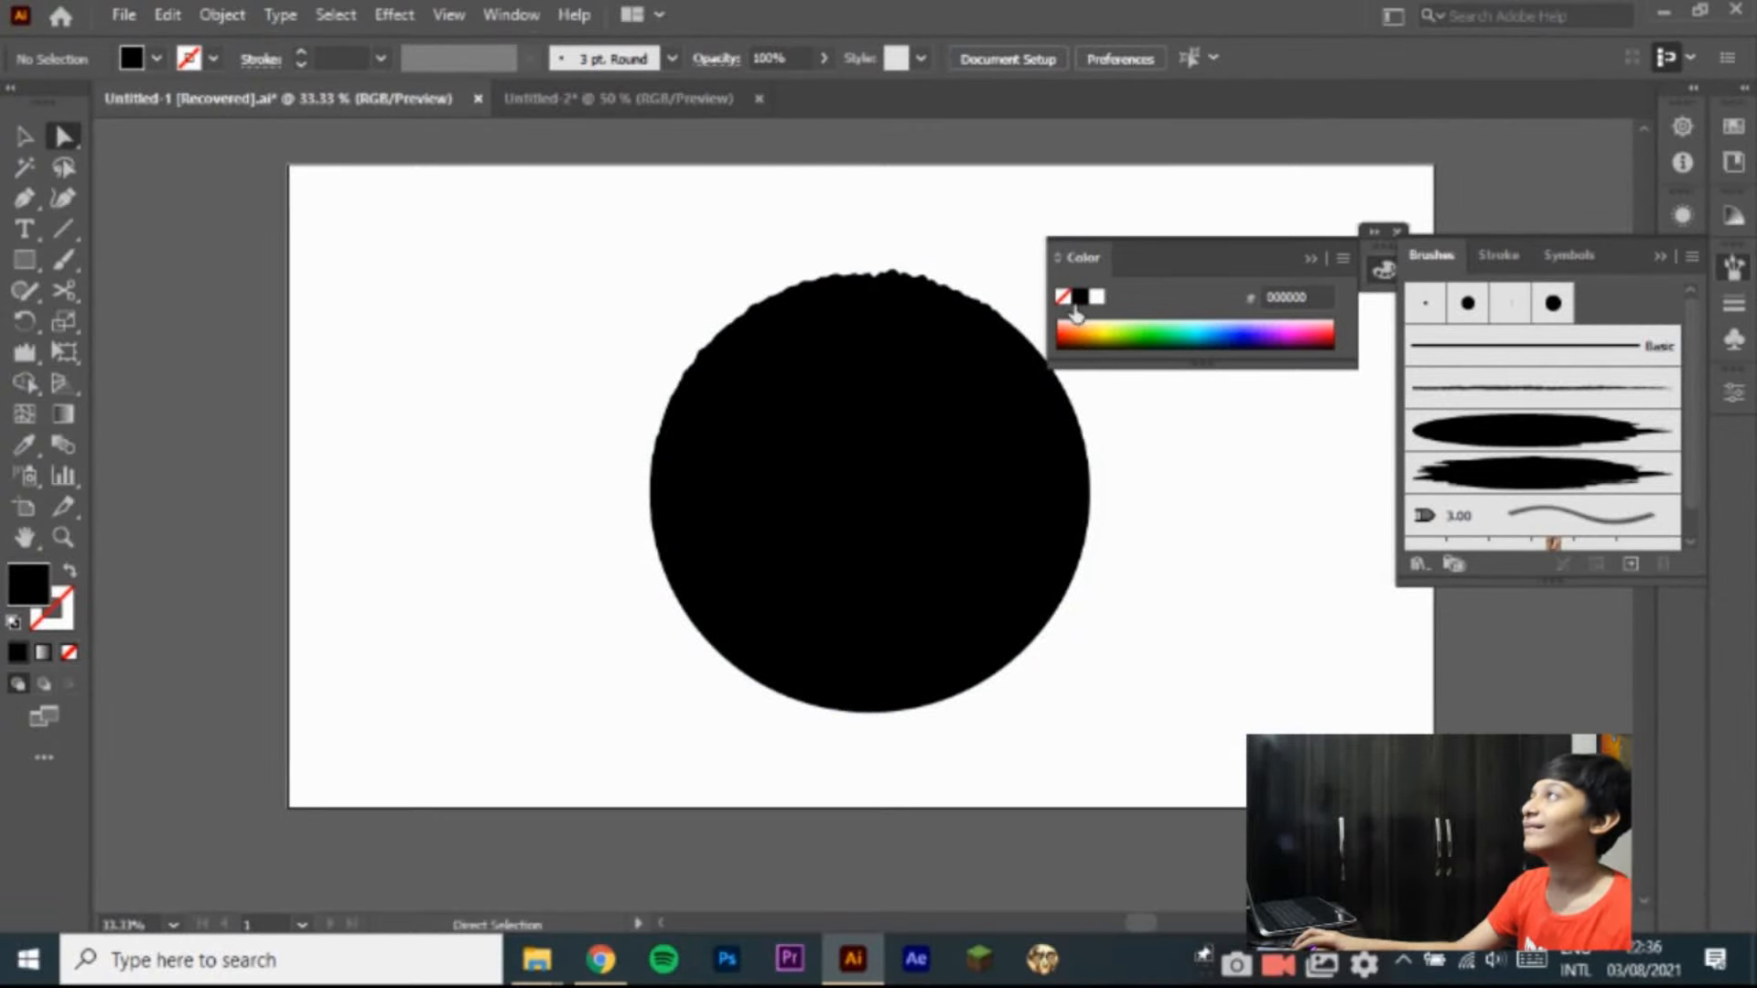
{"action": "key", "text": "ctrl+a"}
{"action": "key", "text": "Delete"}
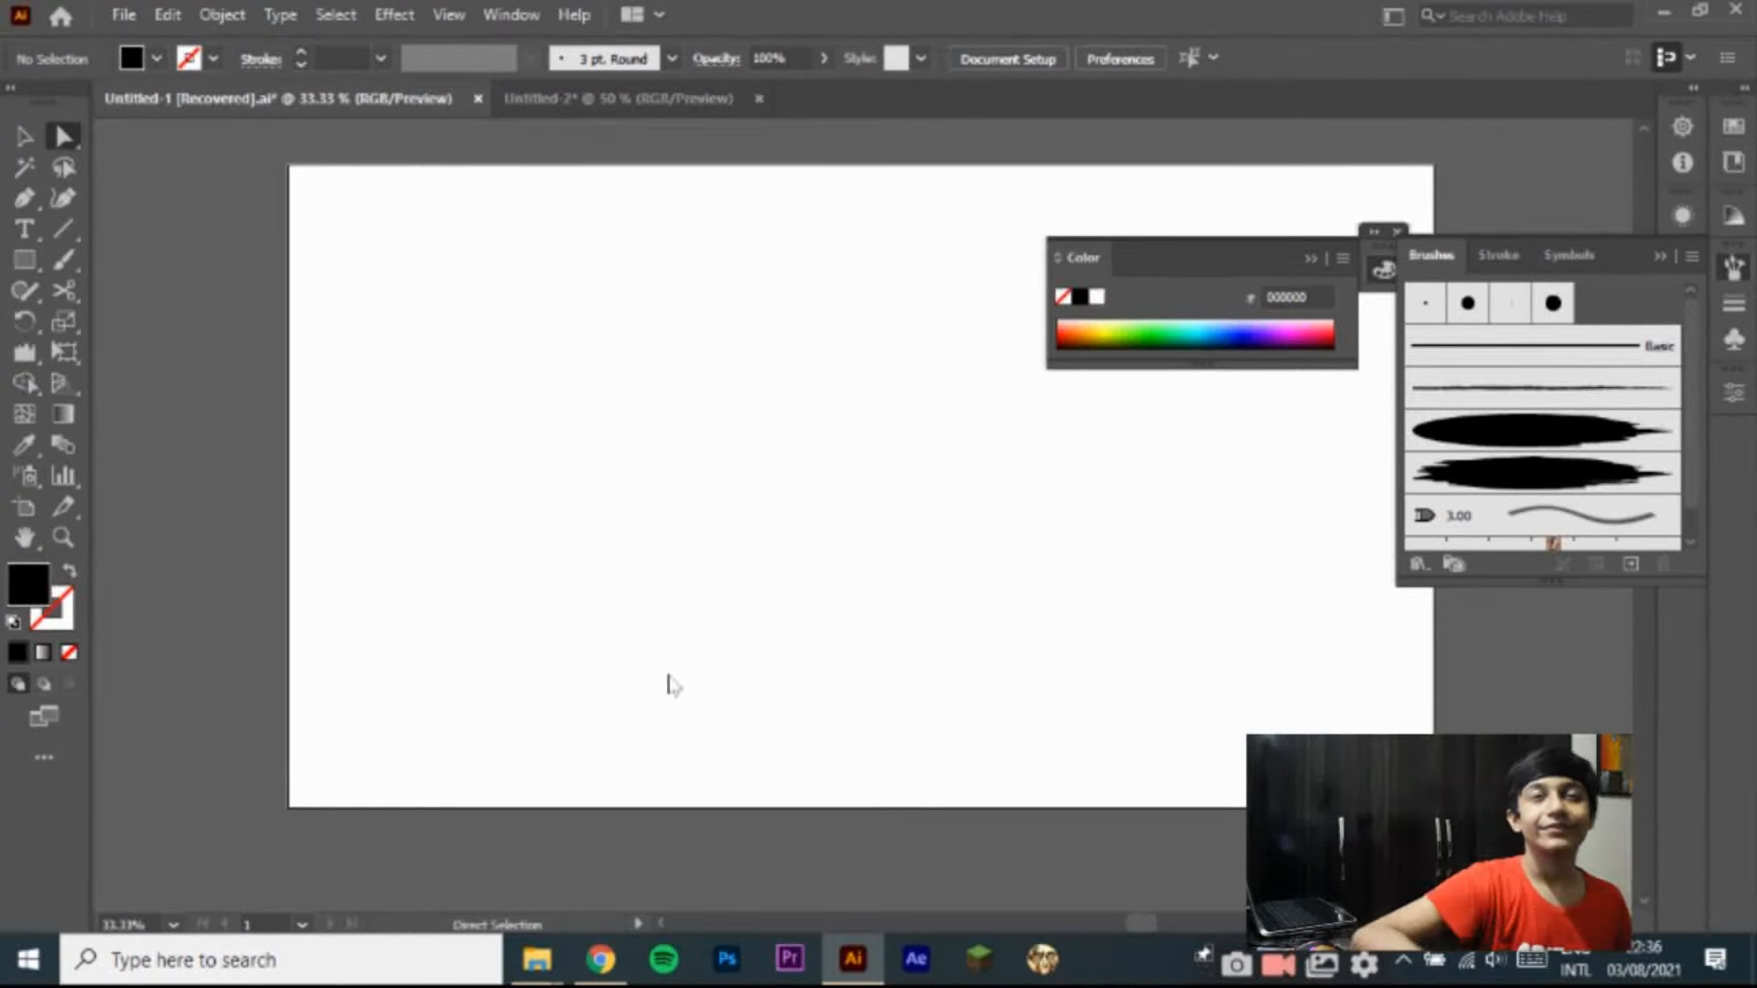
Step: Draw a tall black rectangle near the artboard's centre and run the Wrinkle tool along its left edge
{"action": "left_click", "coordinate": [19, 270]}
{"action": "left_click_drag", "start_coordinate": [706, 311], "coordinate": [820, 779]}
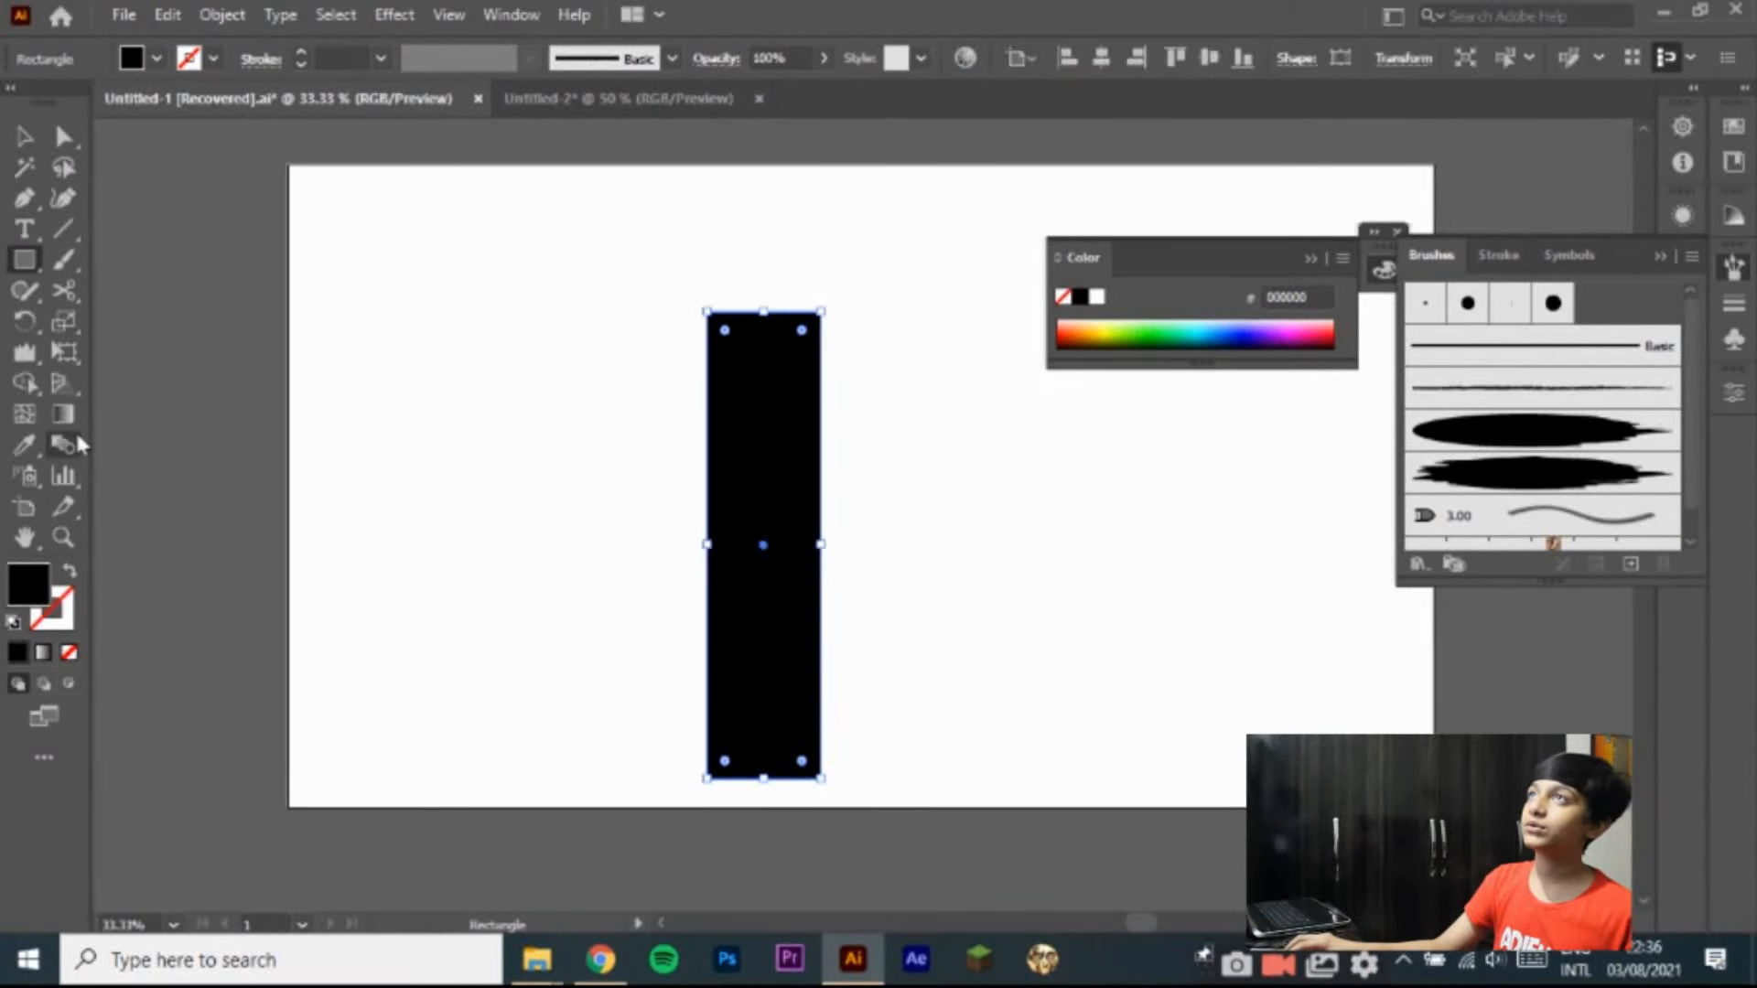
{"action": "left_click", "coordinate": [25, 359]}
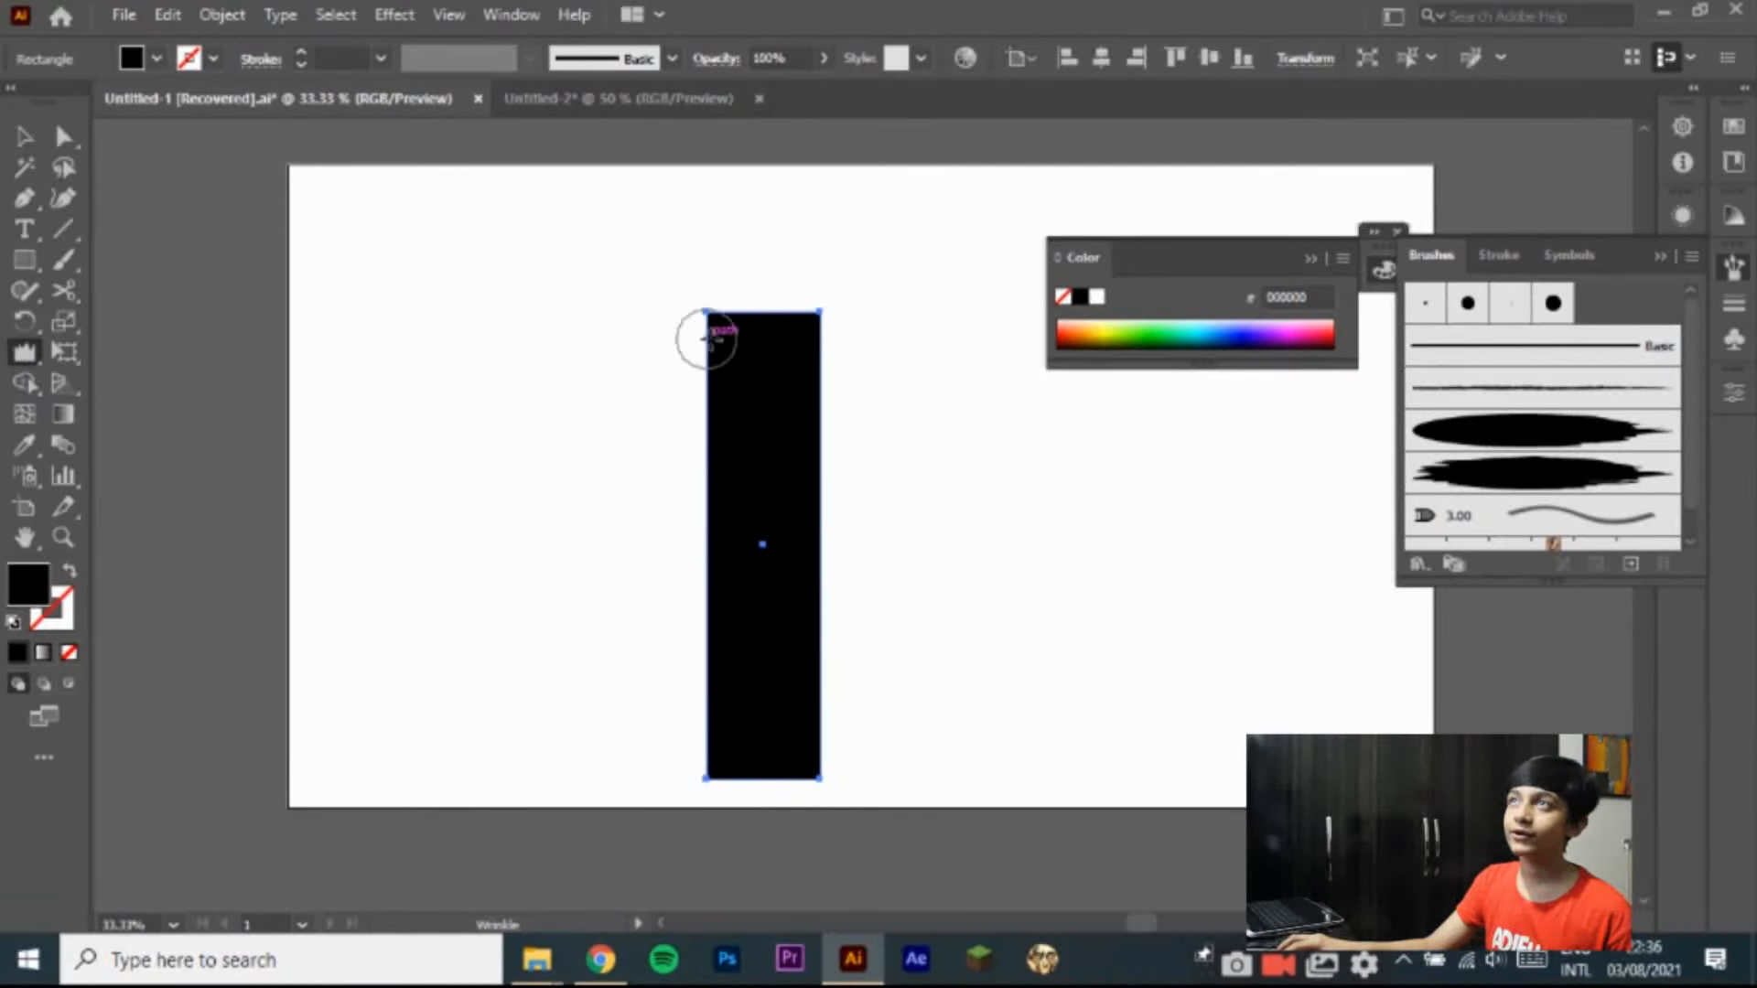
{"action": "left_click_drag", "start_coordinate": [706, 340], "coordinate": [706, 340]}
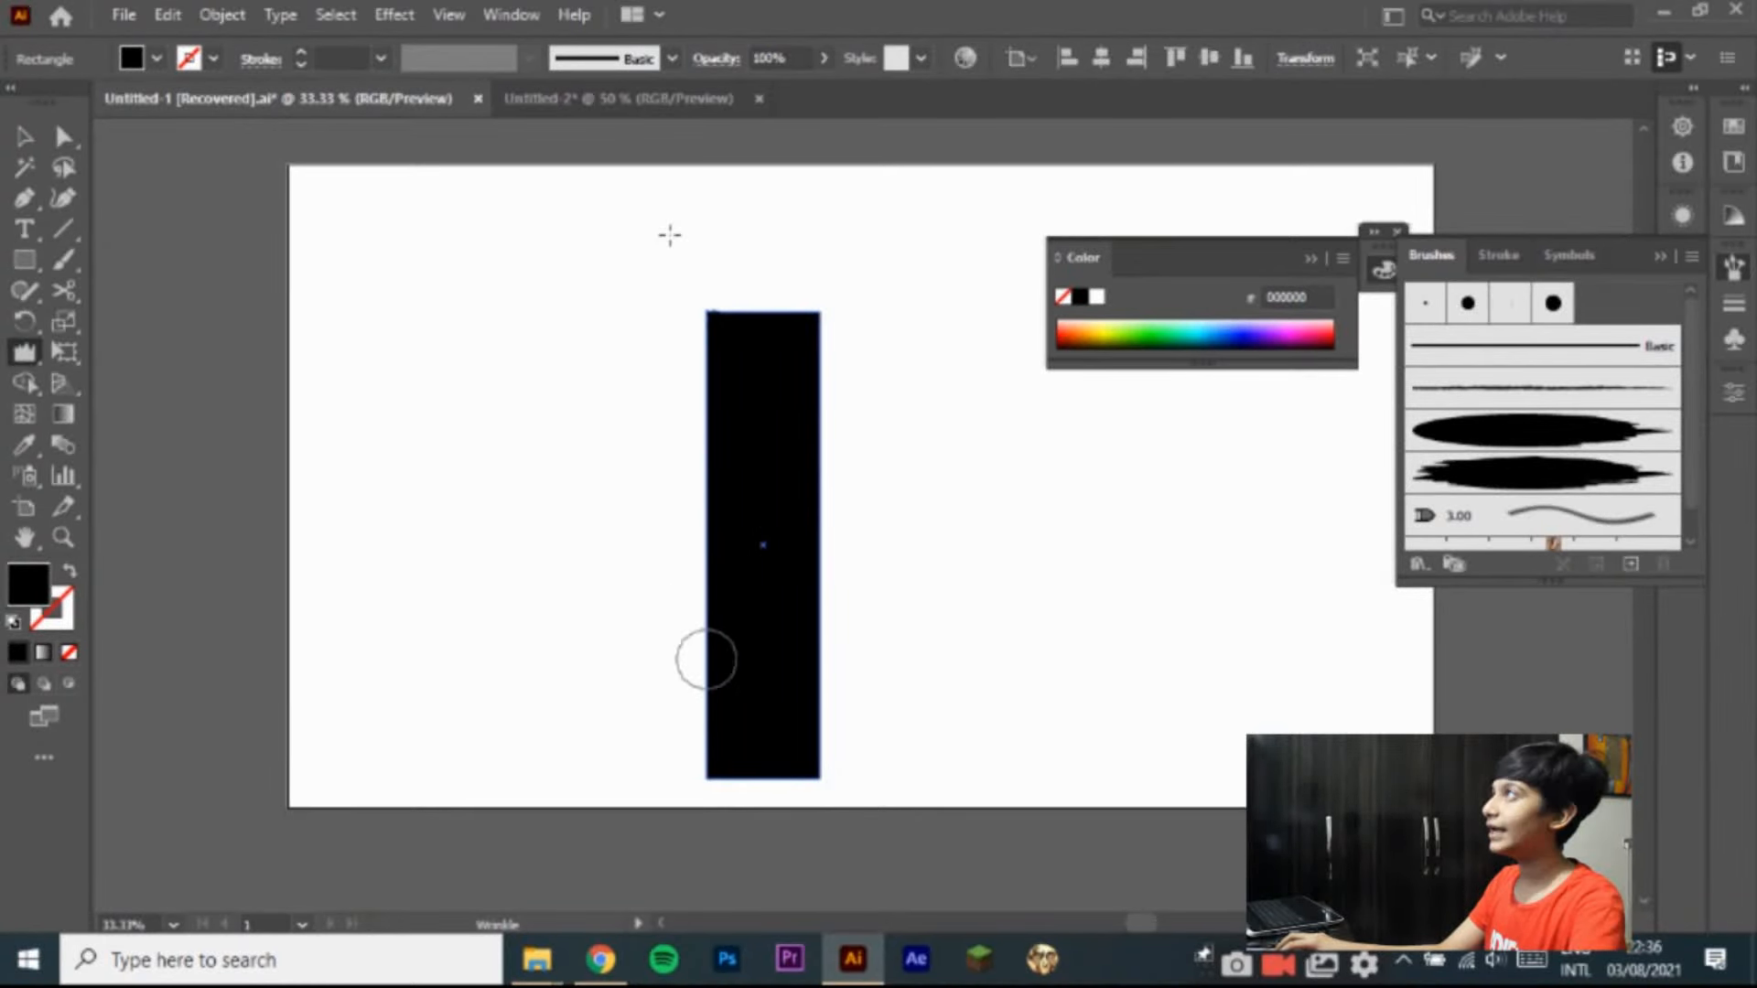
{"action": "left_click_drag", "start_coordinate": [705, 622], "coordinate": [650, 467]}
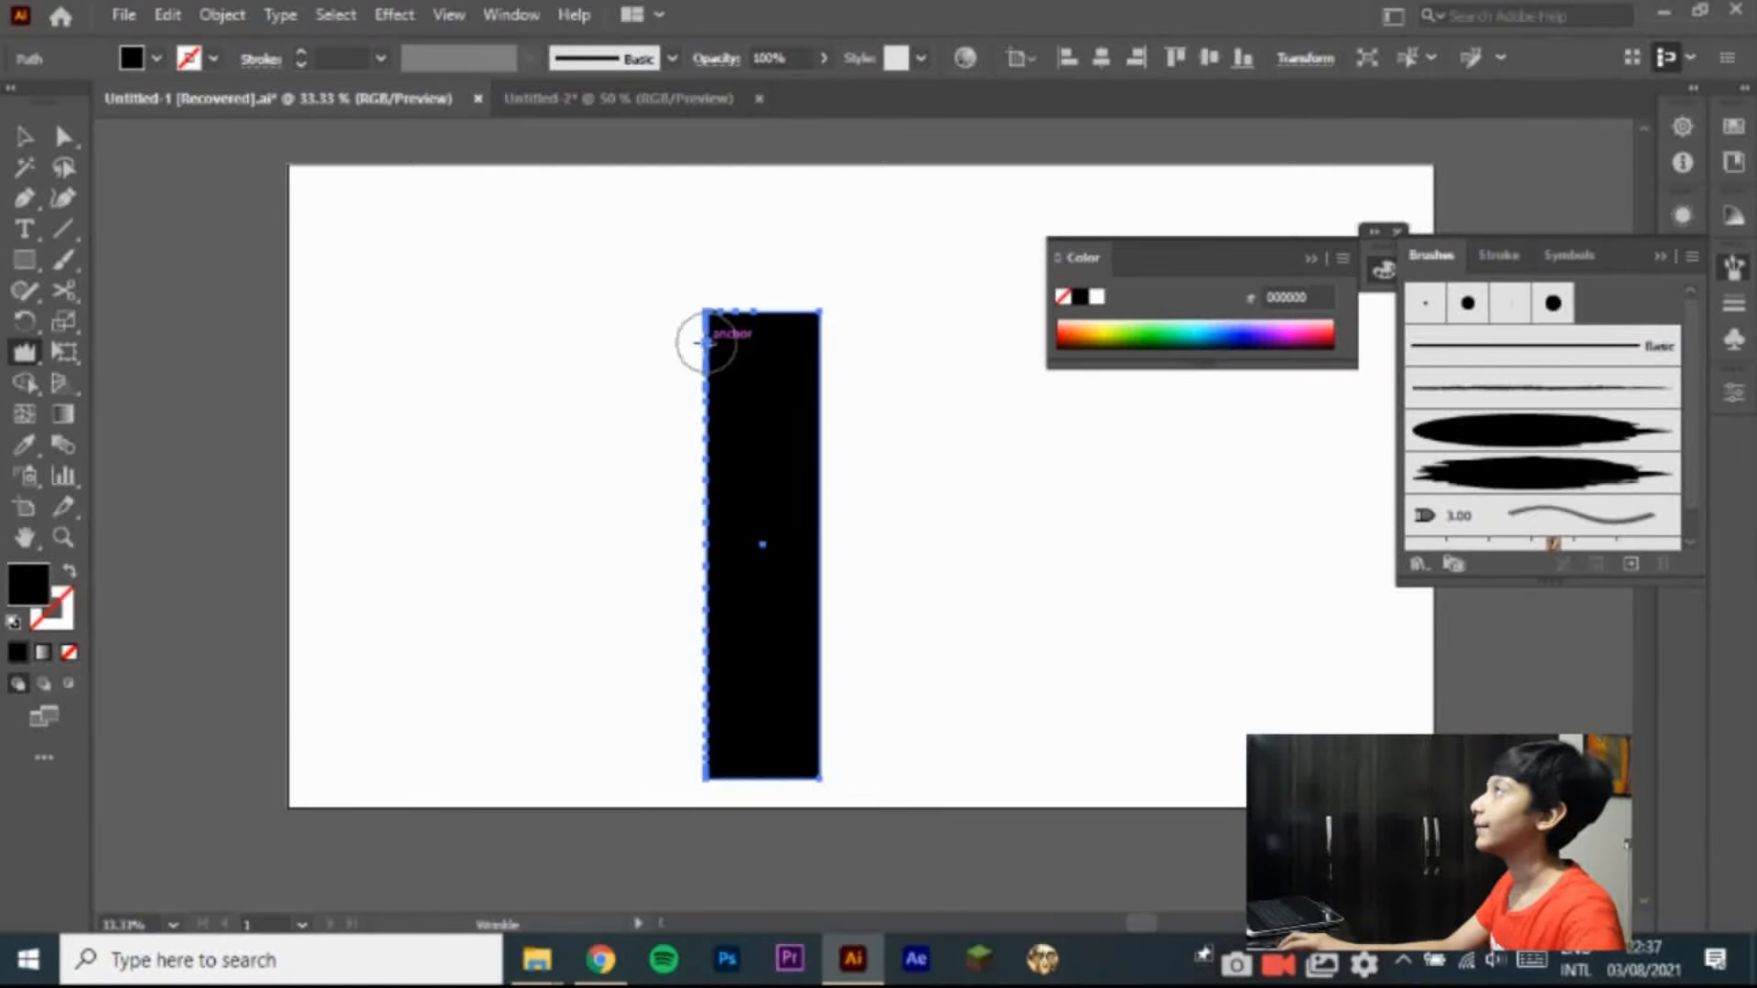
Step: Wrinkle the rectangle's lower and right edges
{"action": "scroll", "coordinate": [652, 638], "scroll_direction": "up", "scroll_amount": 2}
{"action": "scroll", "coordinate": [706, 765], "scroll_direction": "down", "scroll_amount": 3}
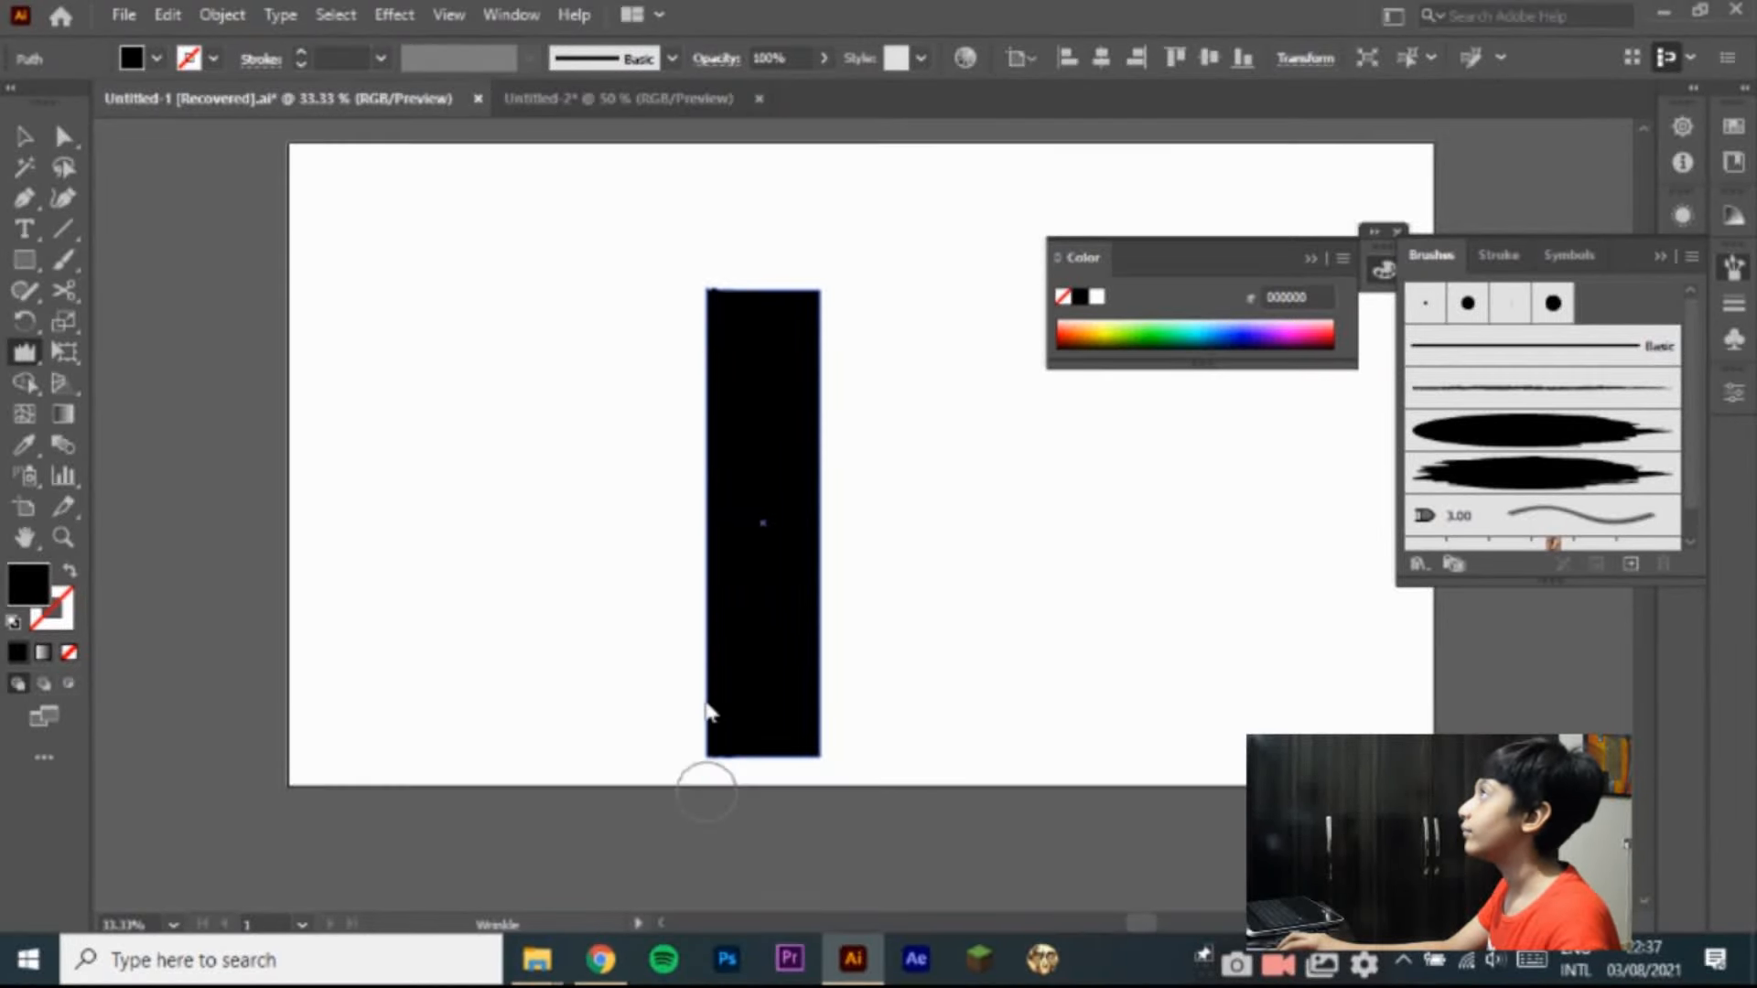
{"action": "left_click_drag", "start_coordinate": [763, 673], "coordinate": [868, 693]}
{"action": "left_click_drag", "start_coordinate": [810, 537], "coordinate": [811, 361]}
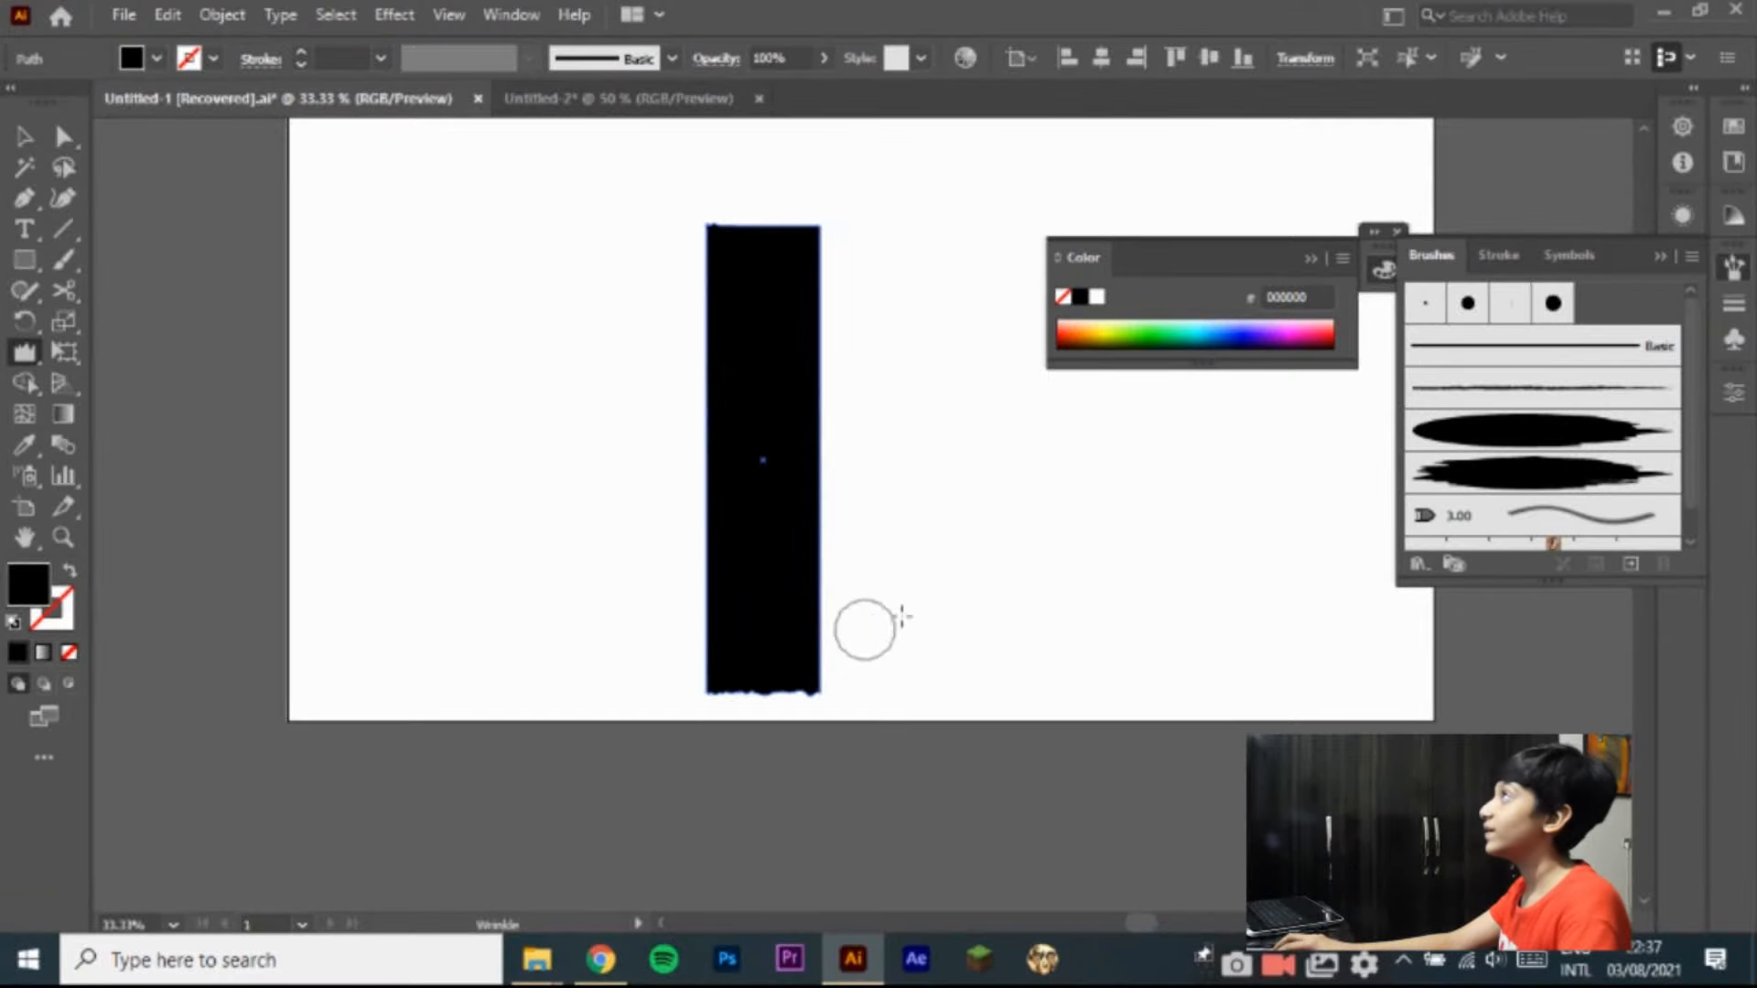
{"action": "left_click_drag", "start_coordinate": [829, 362], "coordinate": [821, 263]}
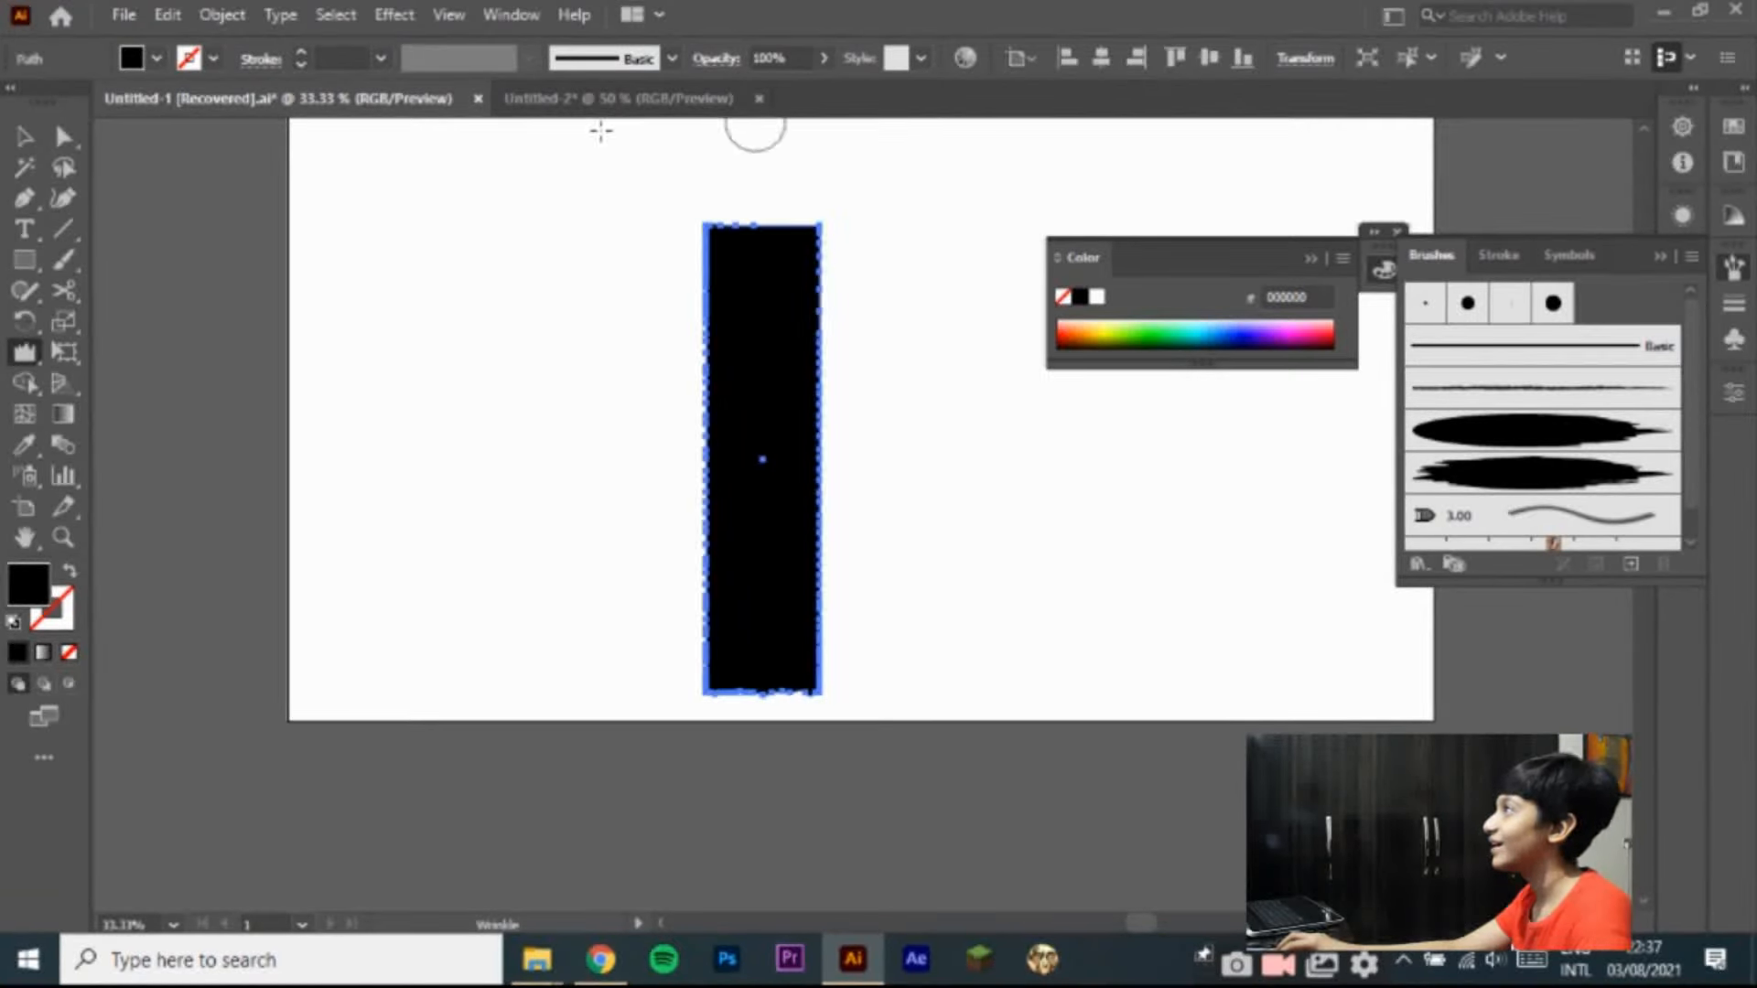
Step: Draw an uneven, hilly ground line across the lower artboard and past its right edge with the Pen tool
{"action": "left_click", "coordinate": [25, 357]}
{"action": "left_click", "coordinate": [31, 223]}
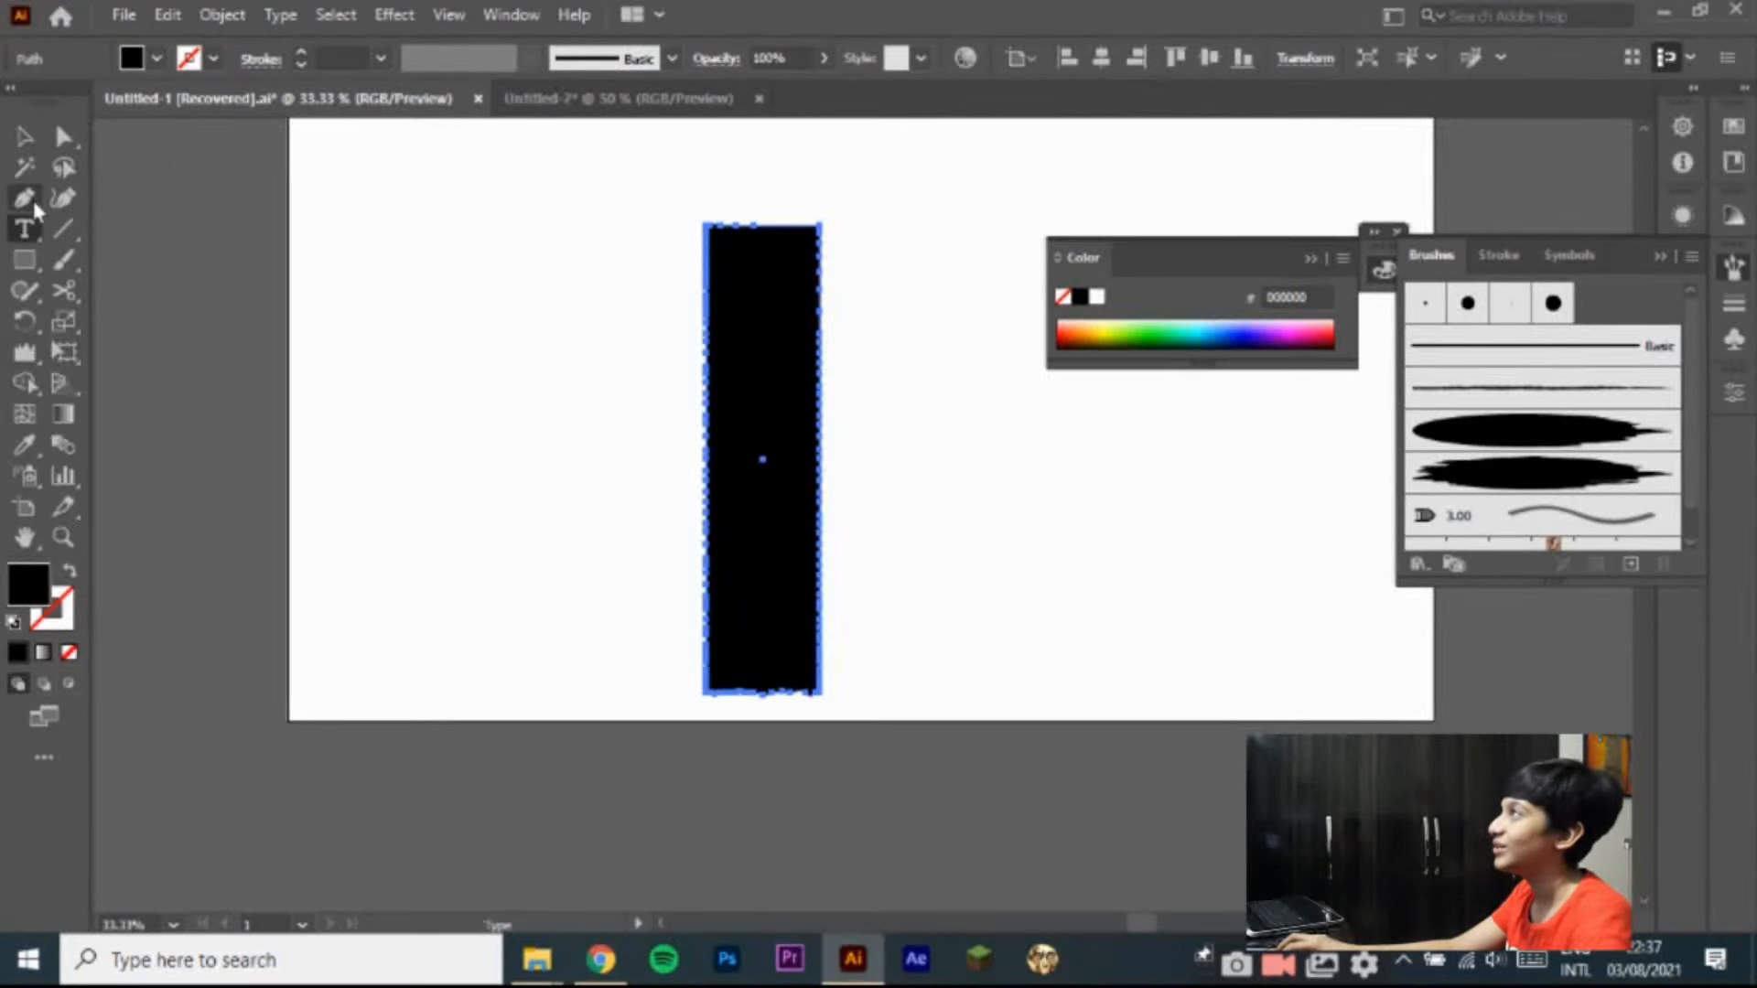
{"action": "left_click", "coordinate": [265, 671]}
{"action": "left_click", "coordinate": [276, 675]}
{"action": "left_click", "coordinate": [295, 676]}
{"action": "left_click", "coordinate": [335, 661]}
{"action": "left_click", "coordinate": [376, 677]}
{"action": "left_click", "coordinate": [405, 705]}
{"action": "left_click", "coordinate": [423, 702]}
{"action": "left_click", "coordinate": [450, 672]}
{"action": "left_click", "coordinate": [477, 666]}
{"action": "left_click", "coordinate": [483, 675]}
{"action": "left_click", "coordinate": [640, 667]}
{"action": "left_click", "coordinate": [701, 677]}
{"action": "left_click", "coordinate": [886, 697]}
{"action": "left_click", "coordinate": [906, 689]}
{"action": "left_click", "coordinate": [1083, 642]}
{"action": "left_click", "coordinate": [1127, 626]}
{"action": "left_click", "coordinate": [1246, 621]}
{"action": "left_click", "coordinate": [1341, 660]}
{"action": "left_click", "coordinate": [1397, 676]}
{"action": "left_click", "coordinate": [1583, 712]}
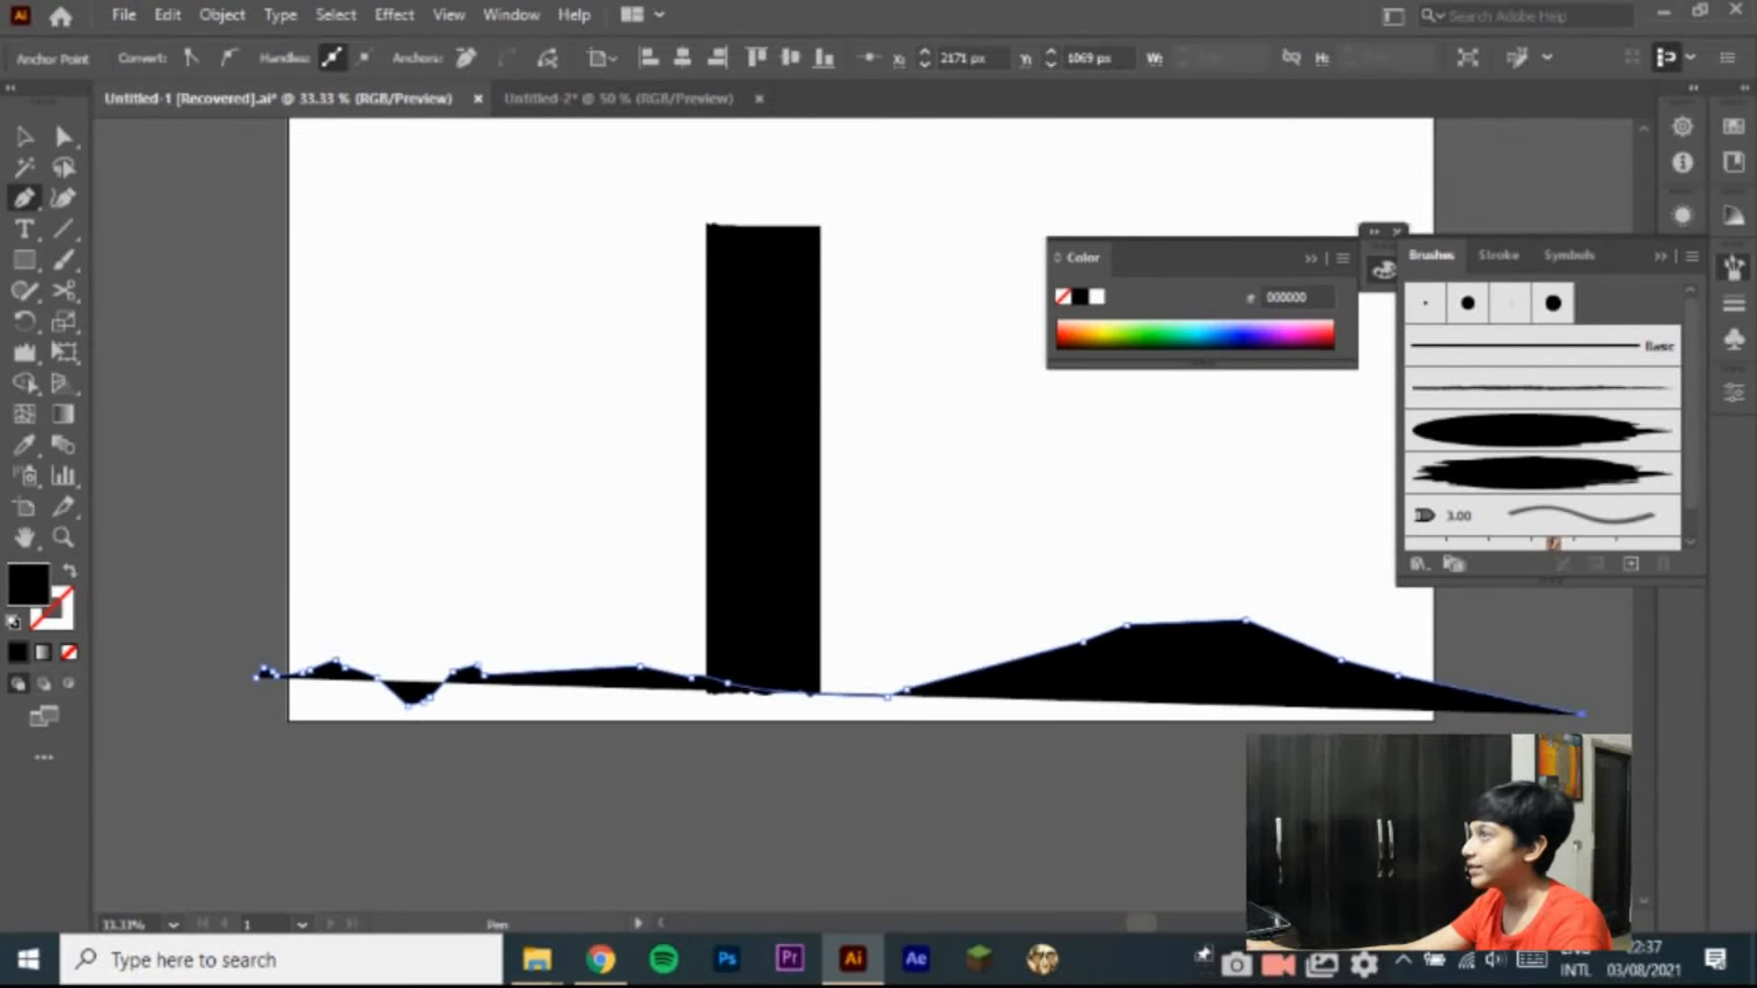
Step: Undo the ground path's last anchor point and delete the whole path
{"action": "key", "text": "ctrl+z"}
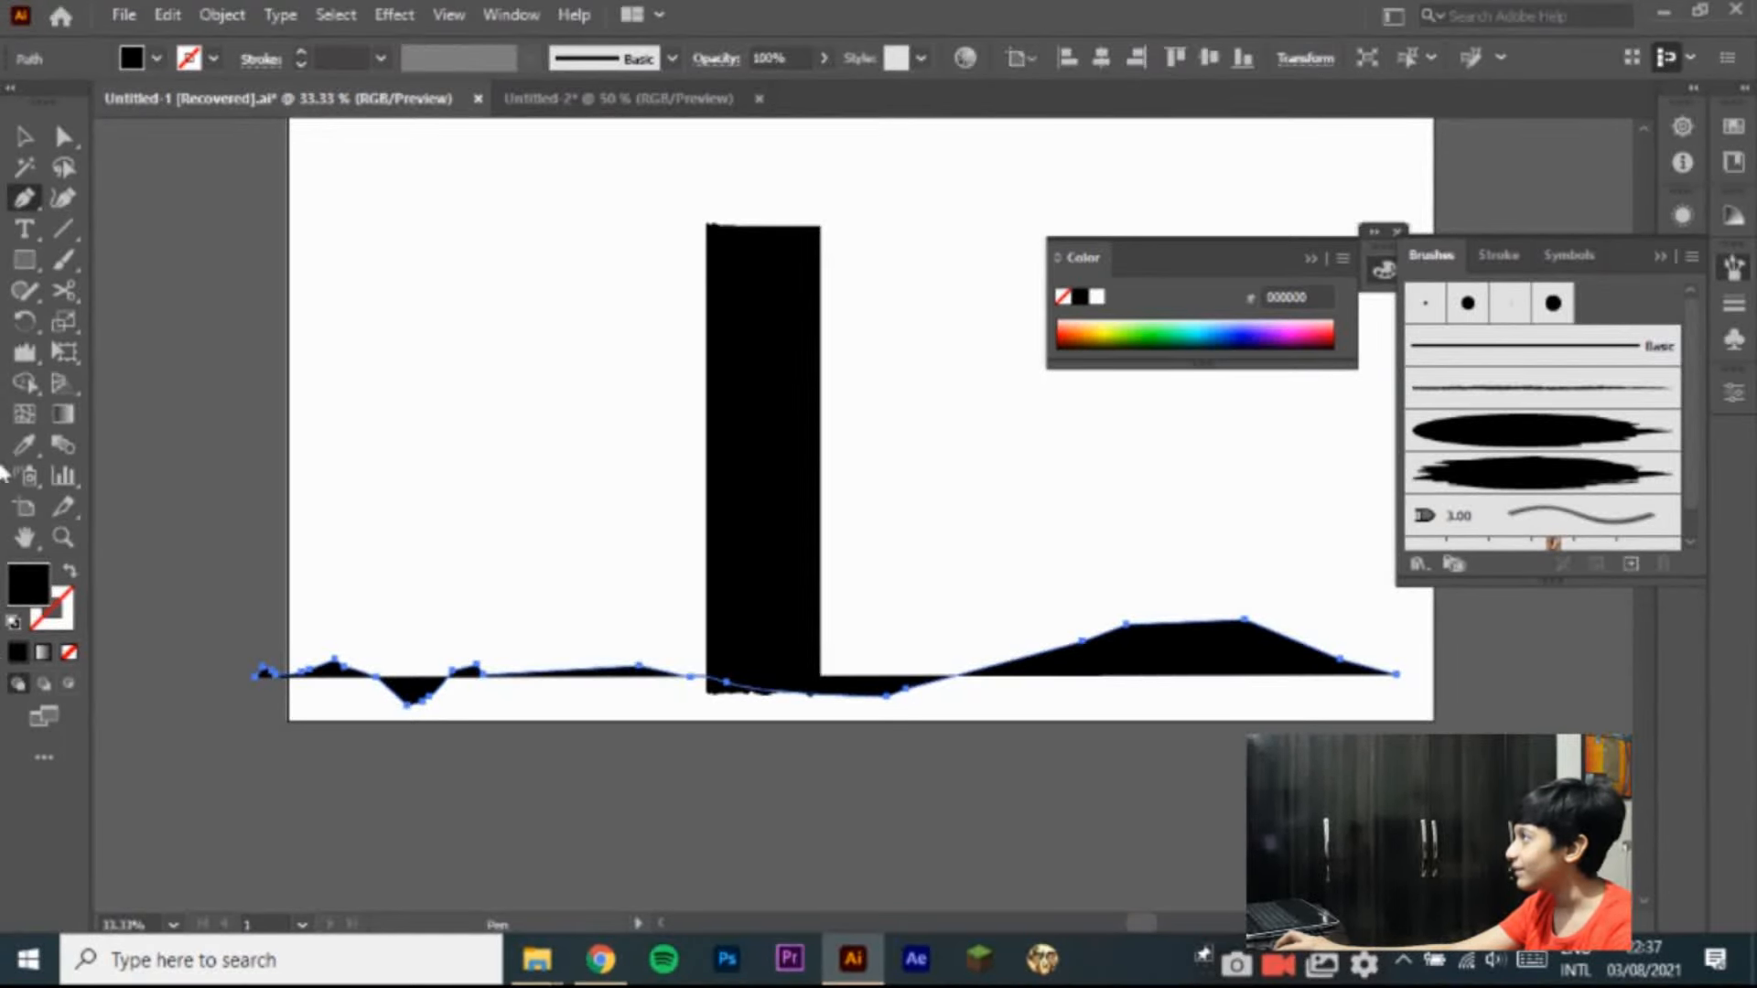
{"action": "key", "text": "v"}
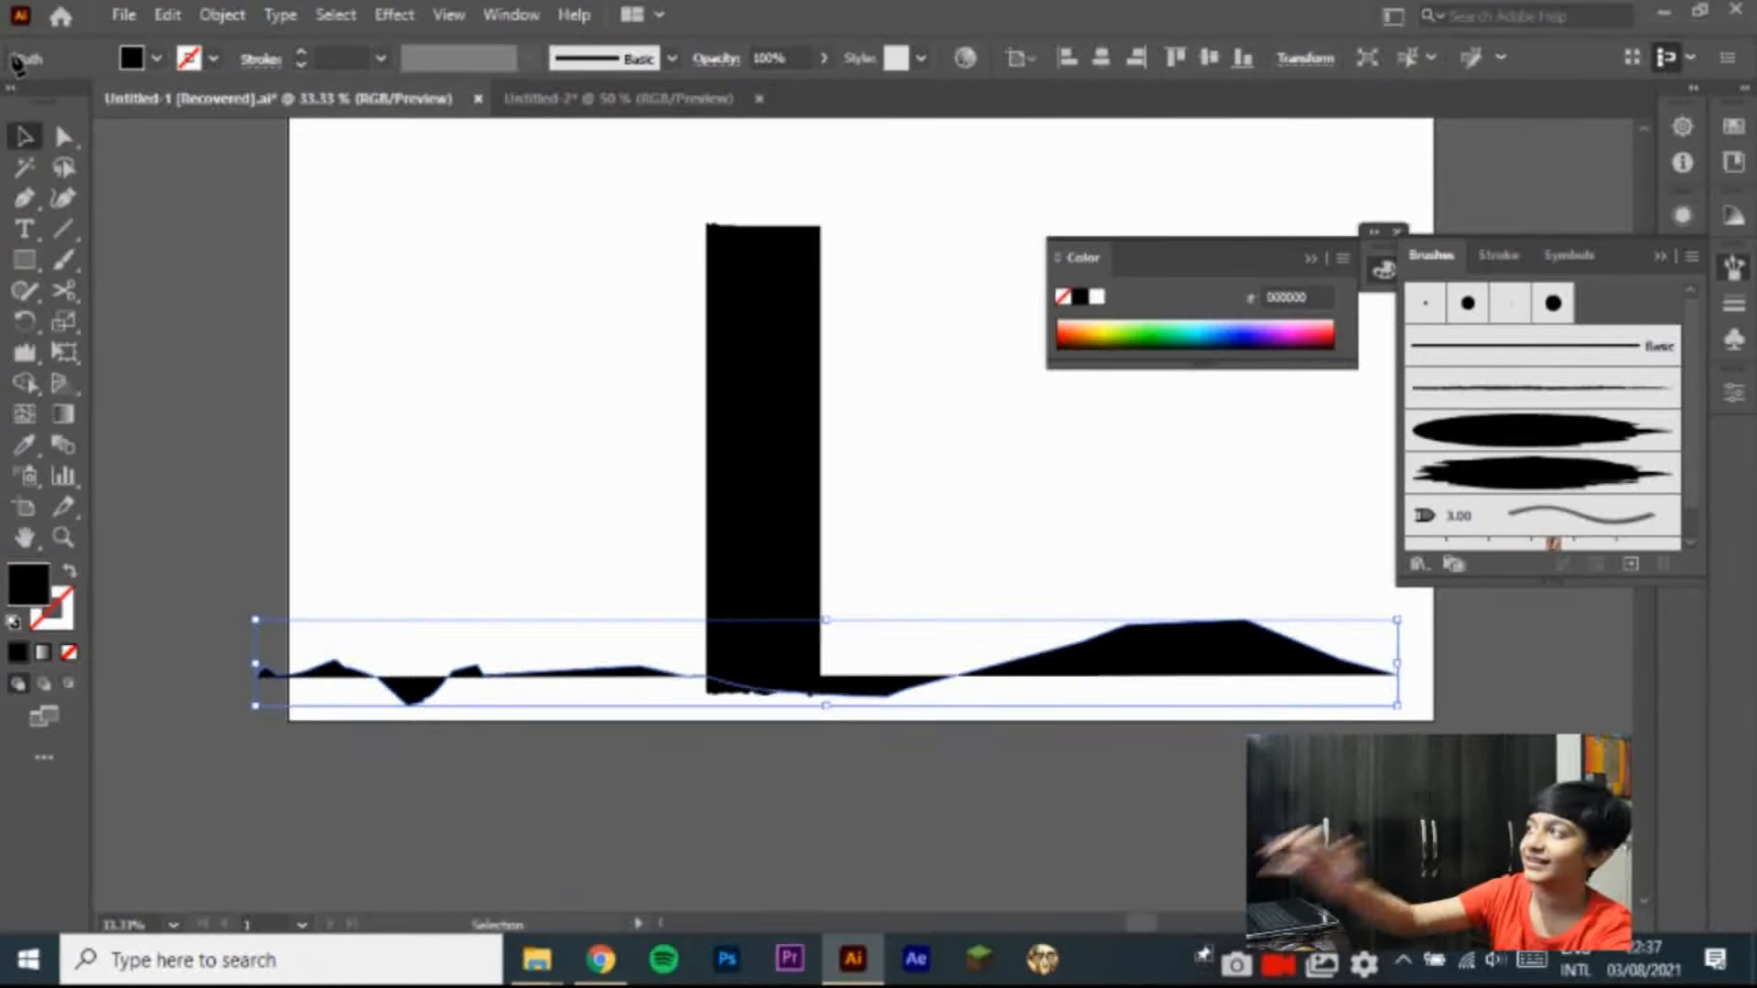
{"action": "key", "text": "Delete"}
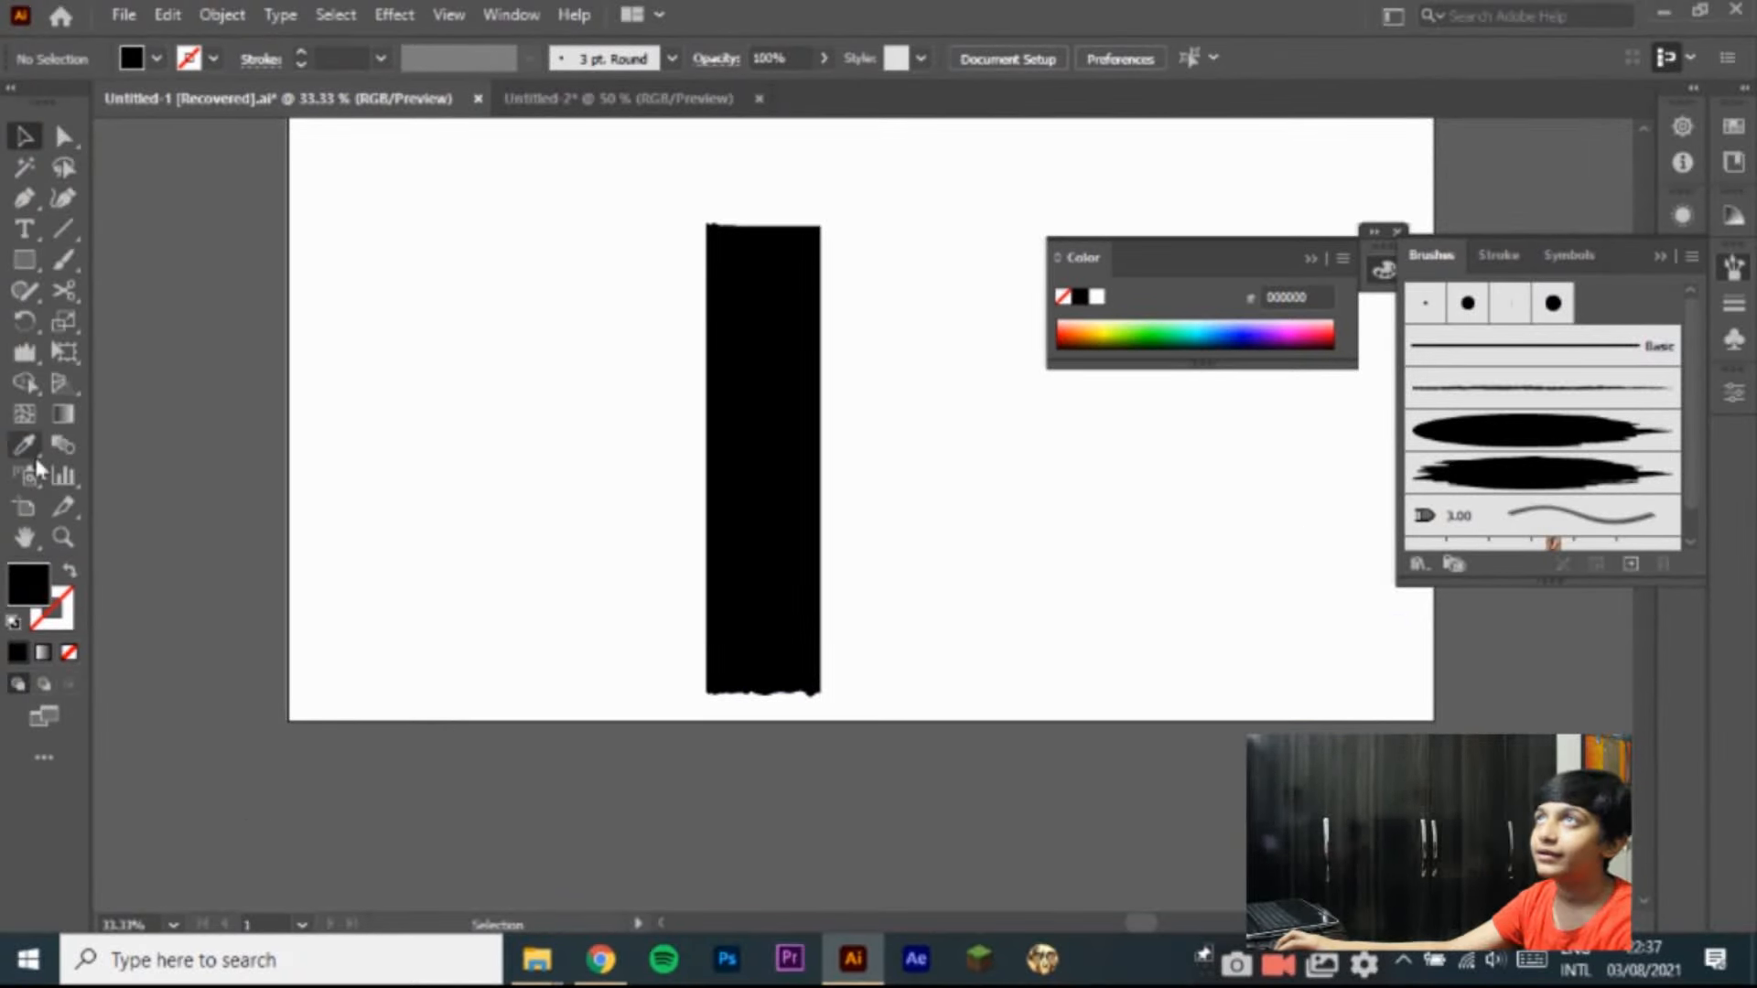
Step: Show the distortion tools grouped with the Wrinkle tool
{"action": "right_click", "coordinate": [30, 359]}
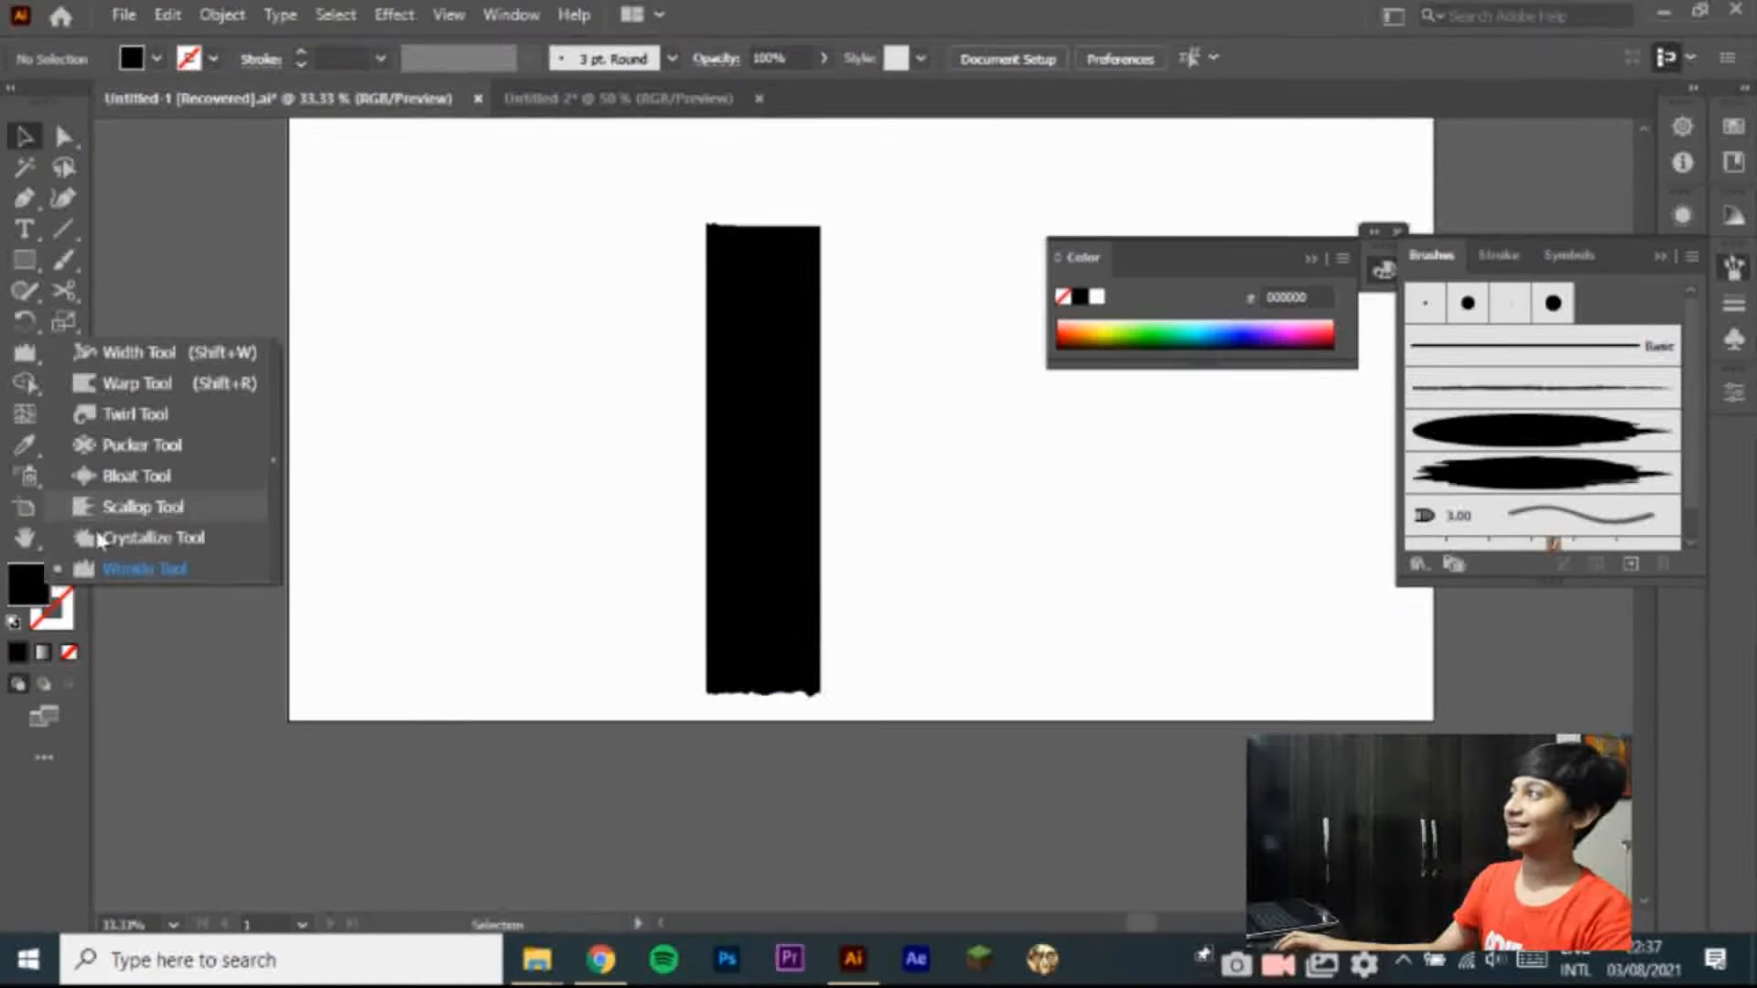